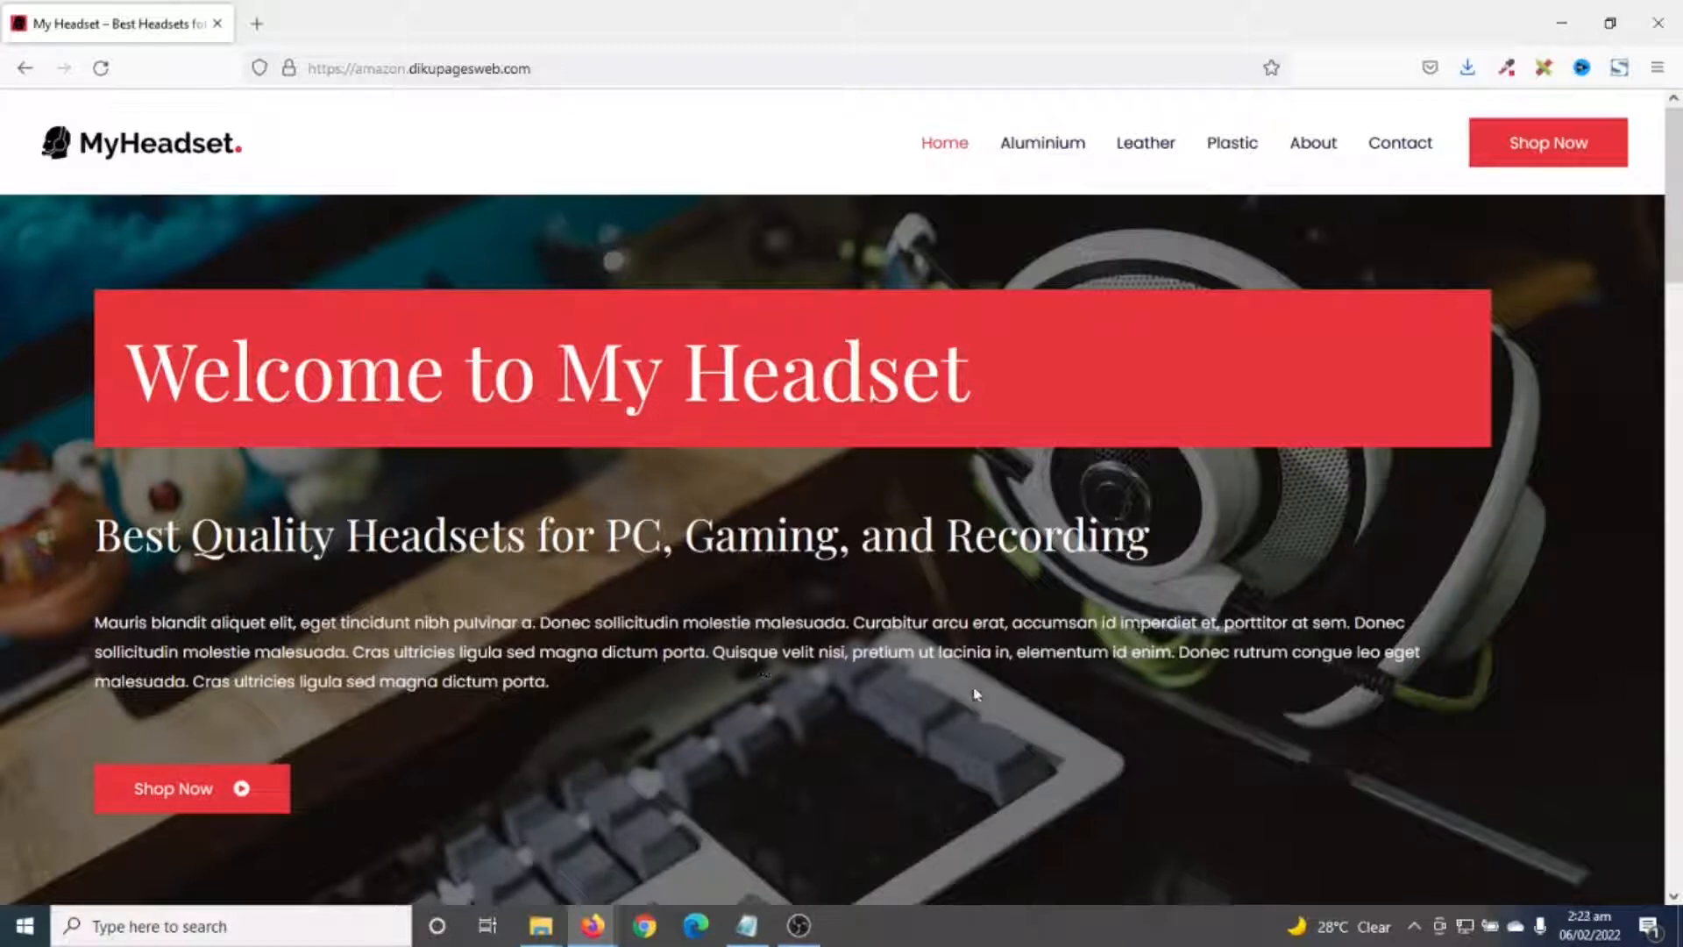
- Scroll the MyHeadset home page to the Categories section and back, then clear the heading selection
drag(1678, 135, 1679, 640)
drag(1679, 639, 1679, 706)
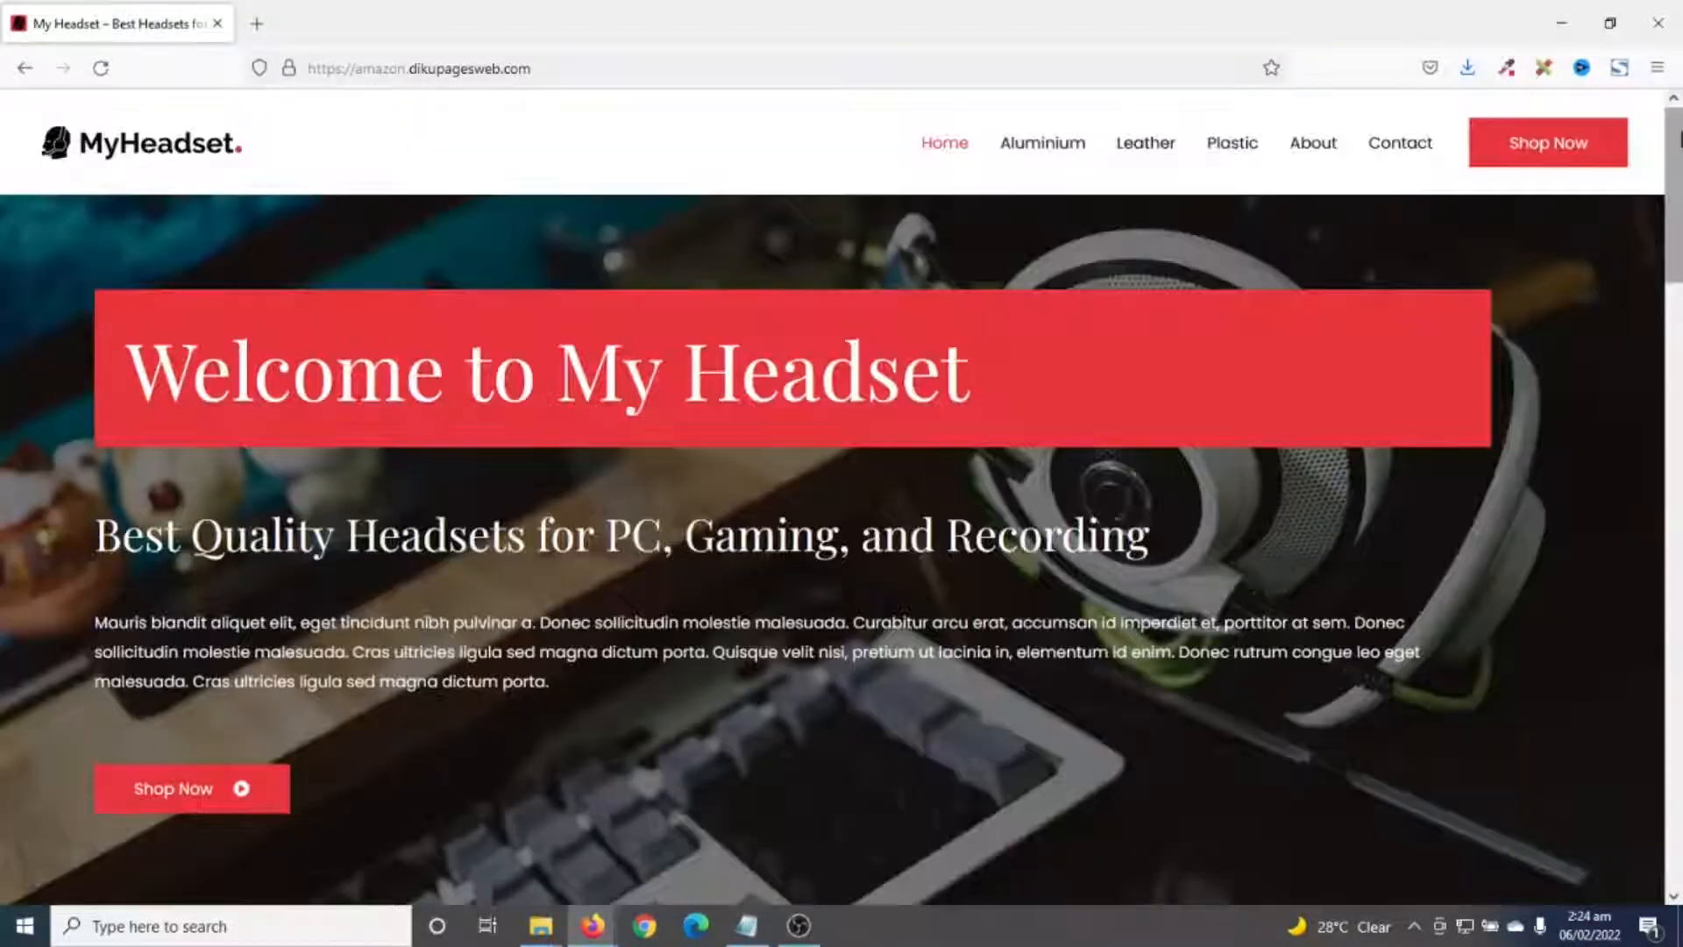
scroll(842, 491, down, 8)
scroll(842, 491, down, 8)
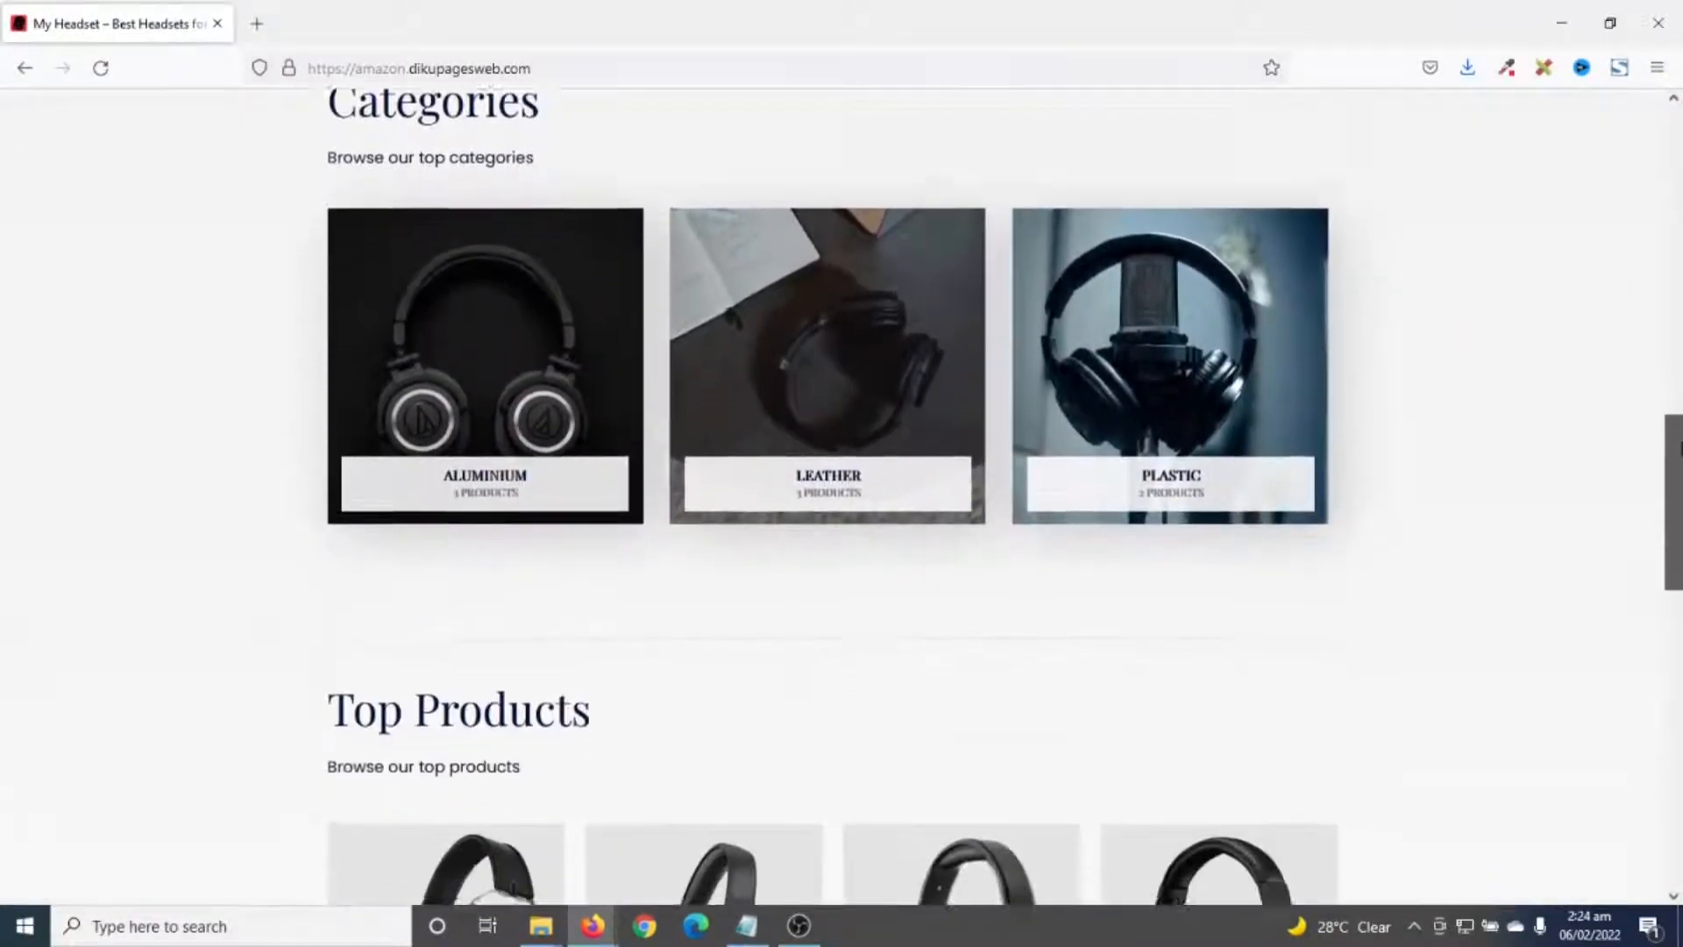
drag(1675, 447, 1664, 764)
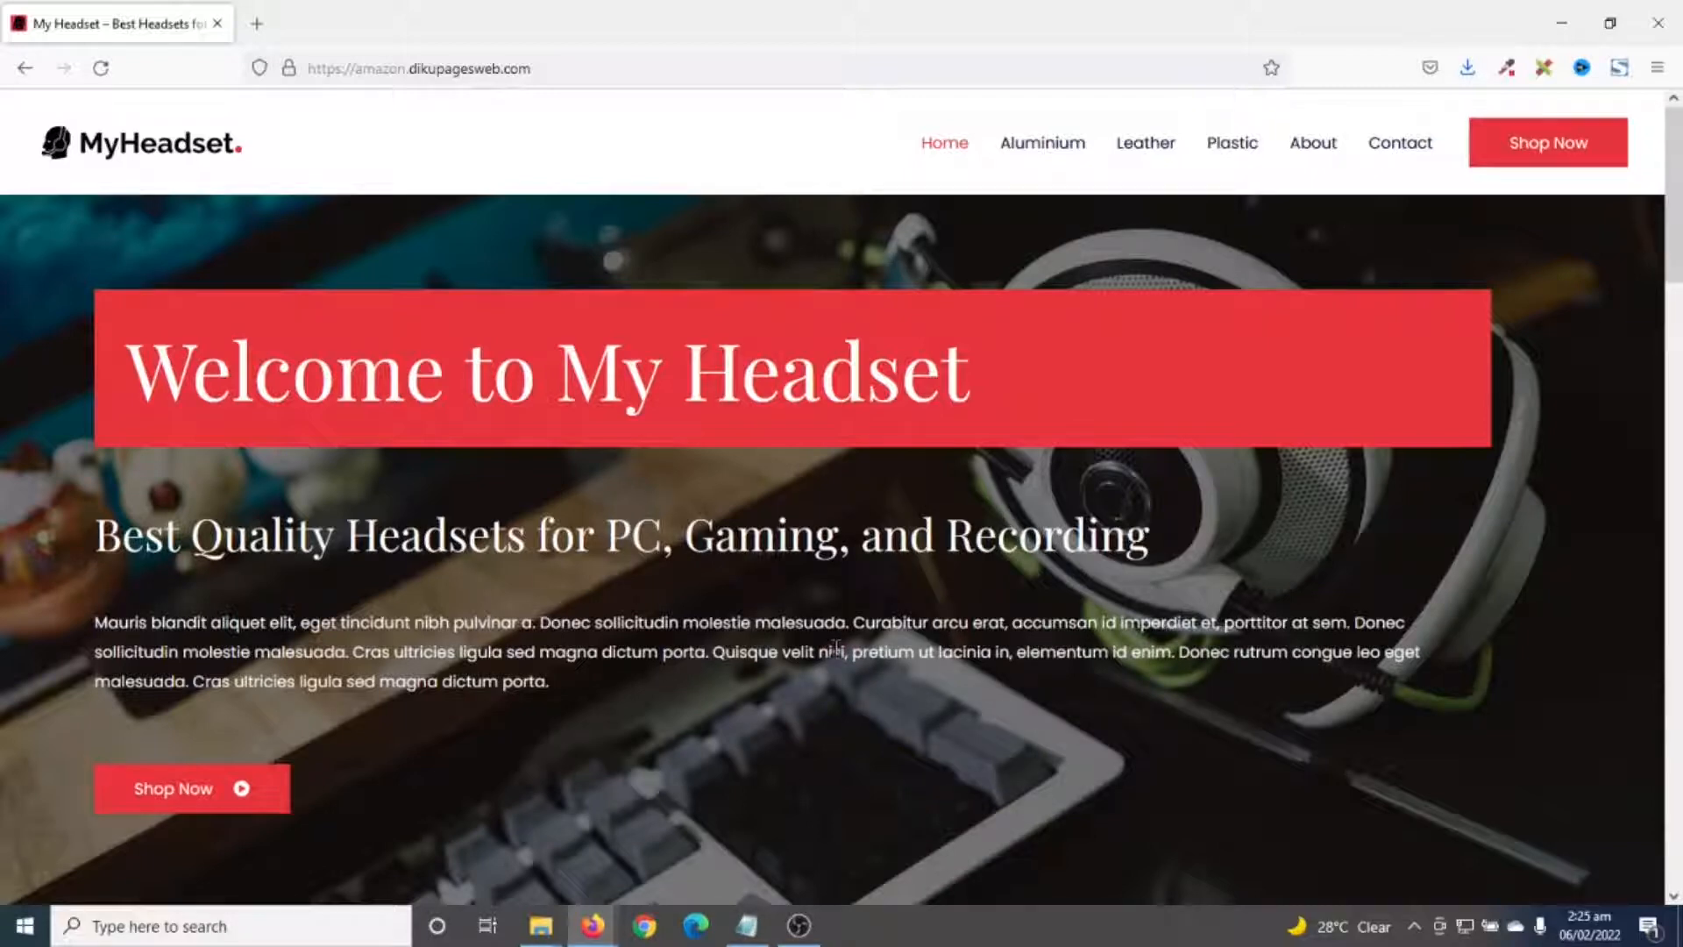
drag(1678, 210, 1679, 716)
scroll(876, 570, down, 5)
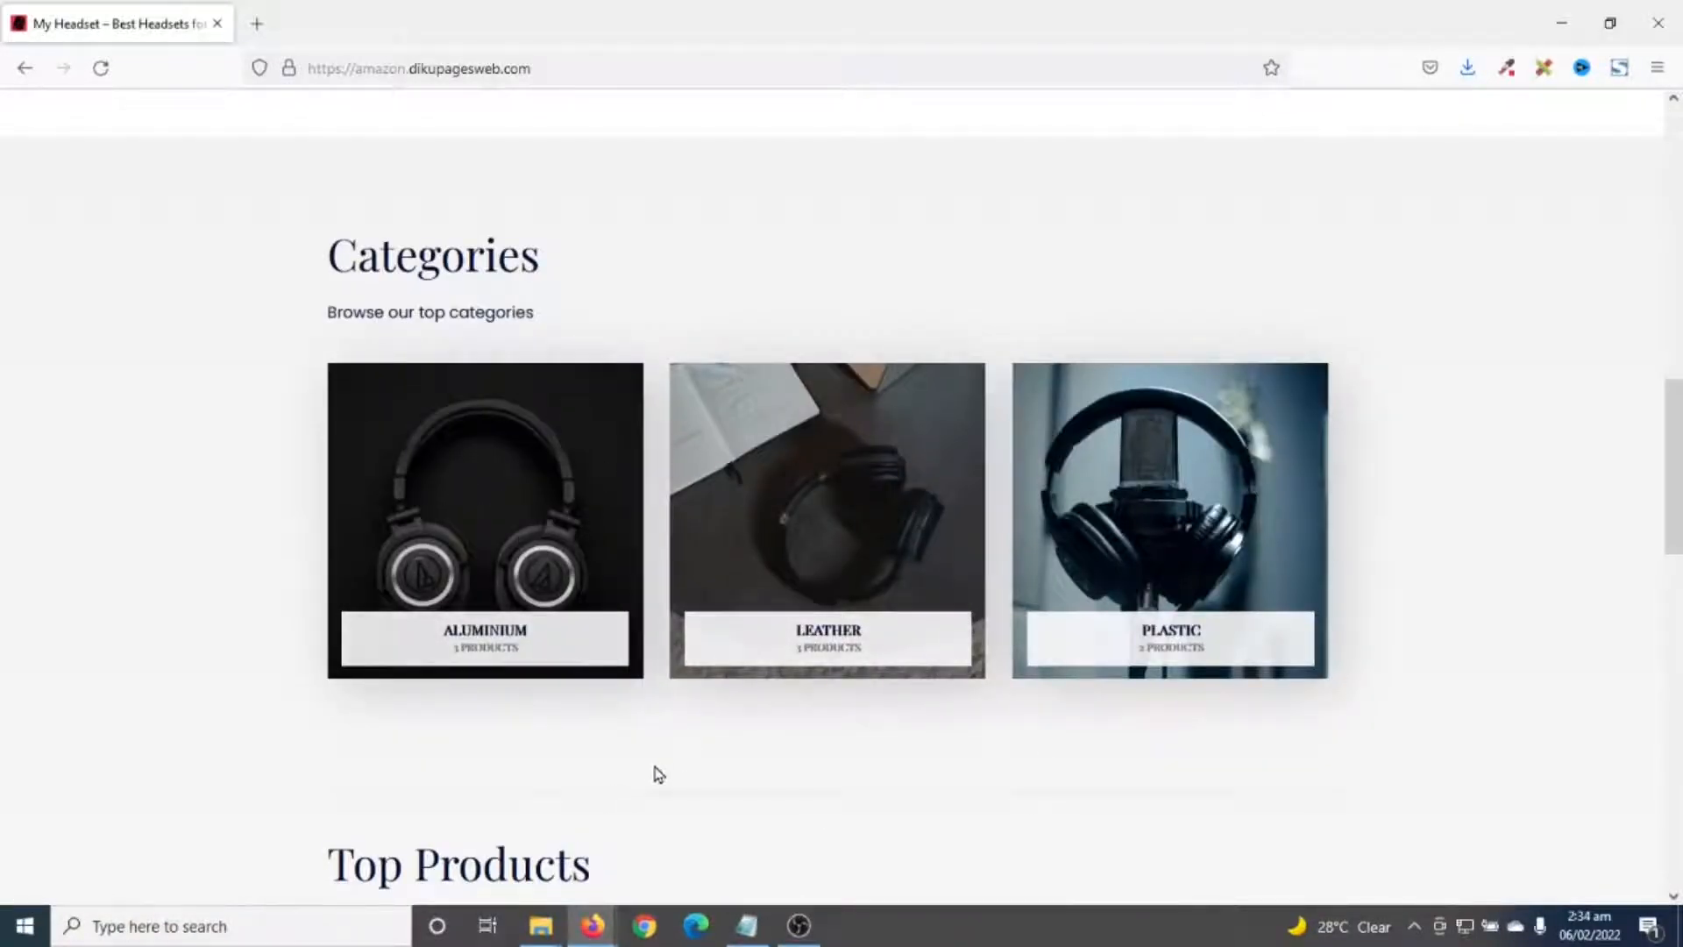
scroll(659, 774, down, 2)
drag(1676, 520, 1678, 189)
click(1222, 525)
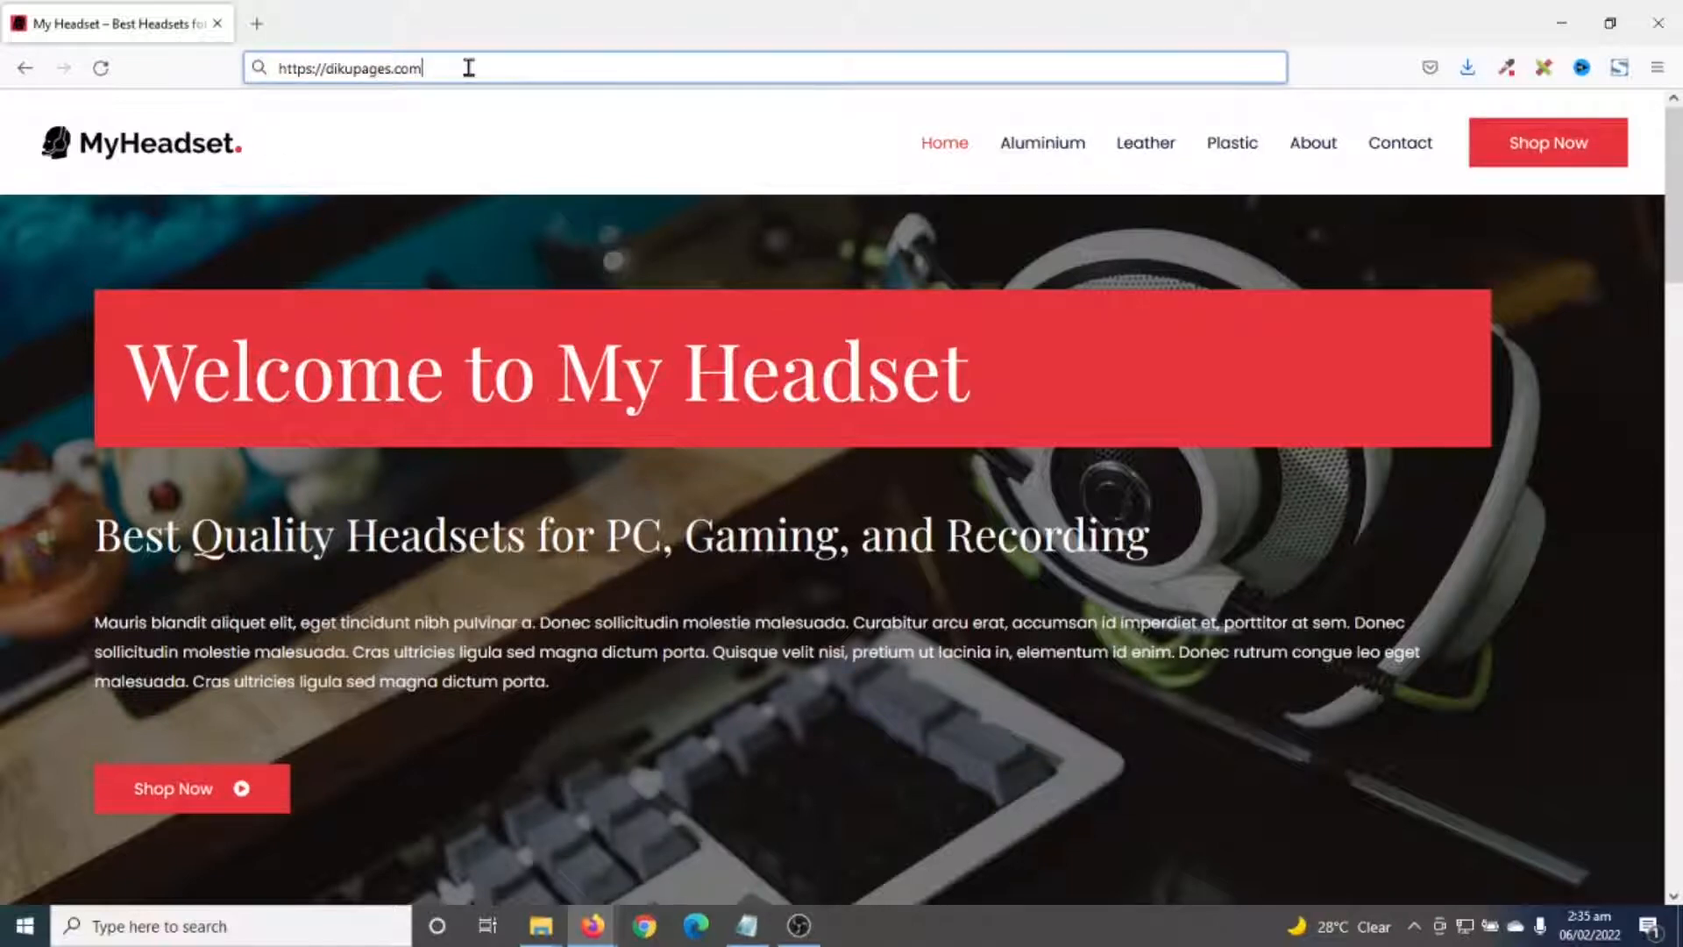
- Go to dikupages.com/asura and bring up the Asura Web Hosting plans
text(/asura)
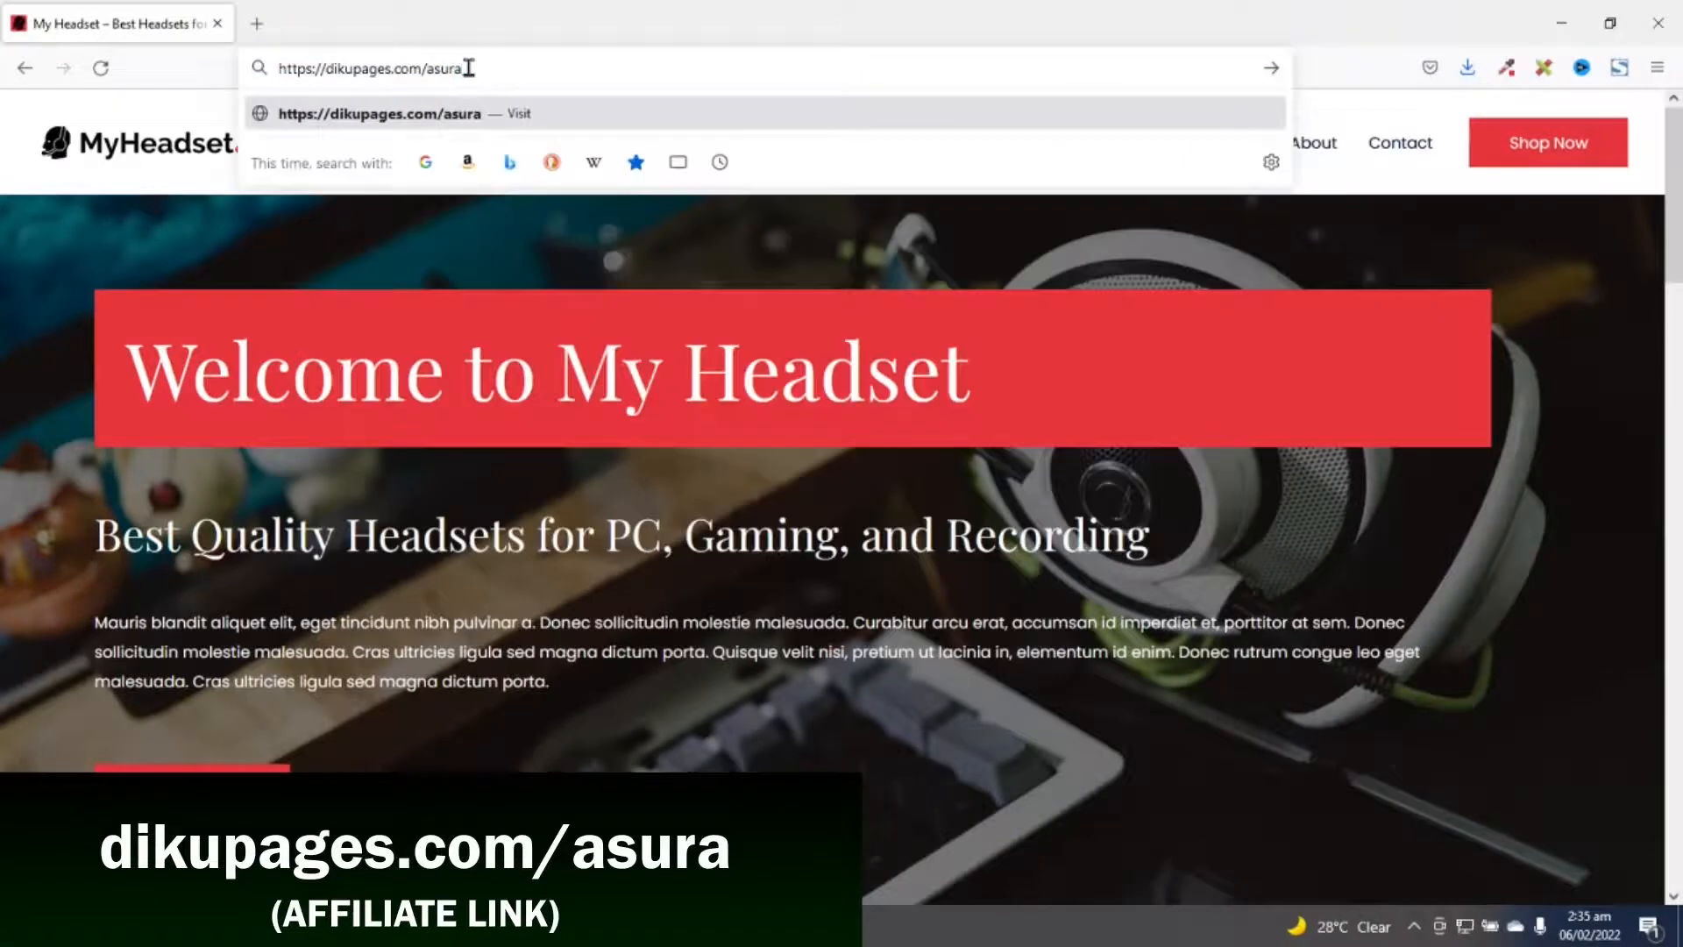
key(Return)
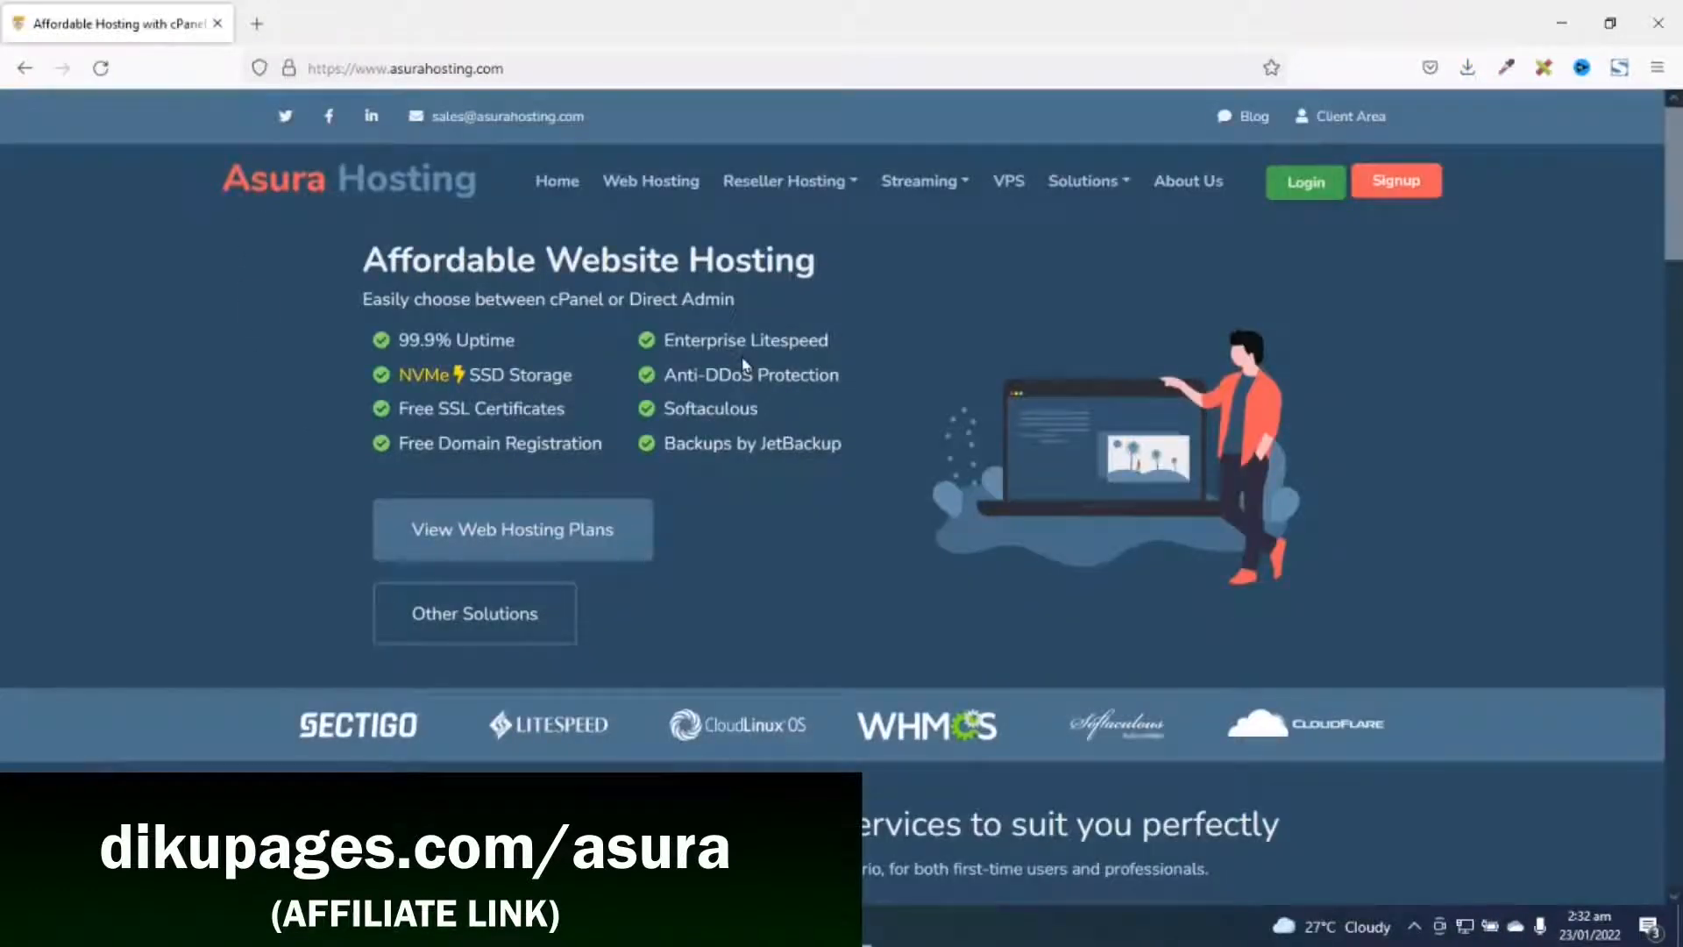
click(635, 188)
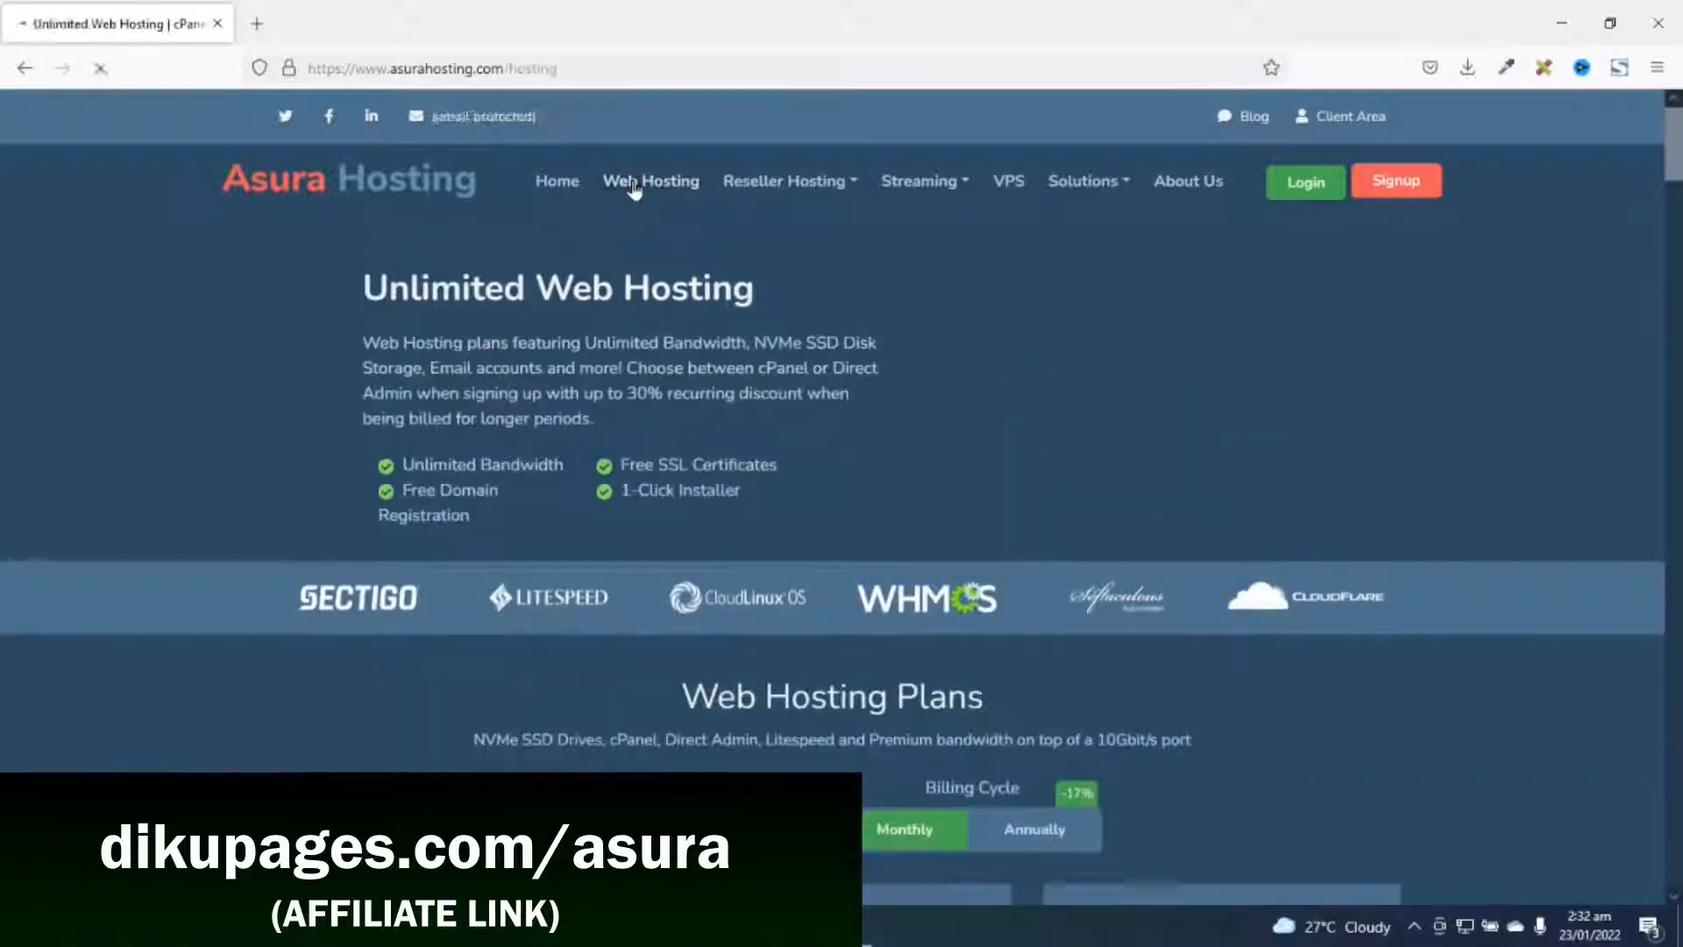
- Order the $1.00 Starter hosting plan
scroll(438, 340, down, 7)
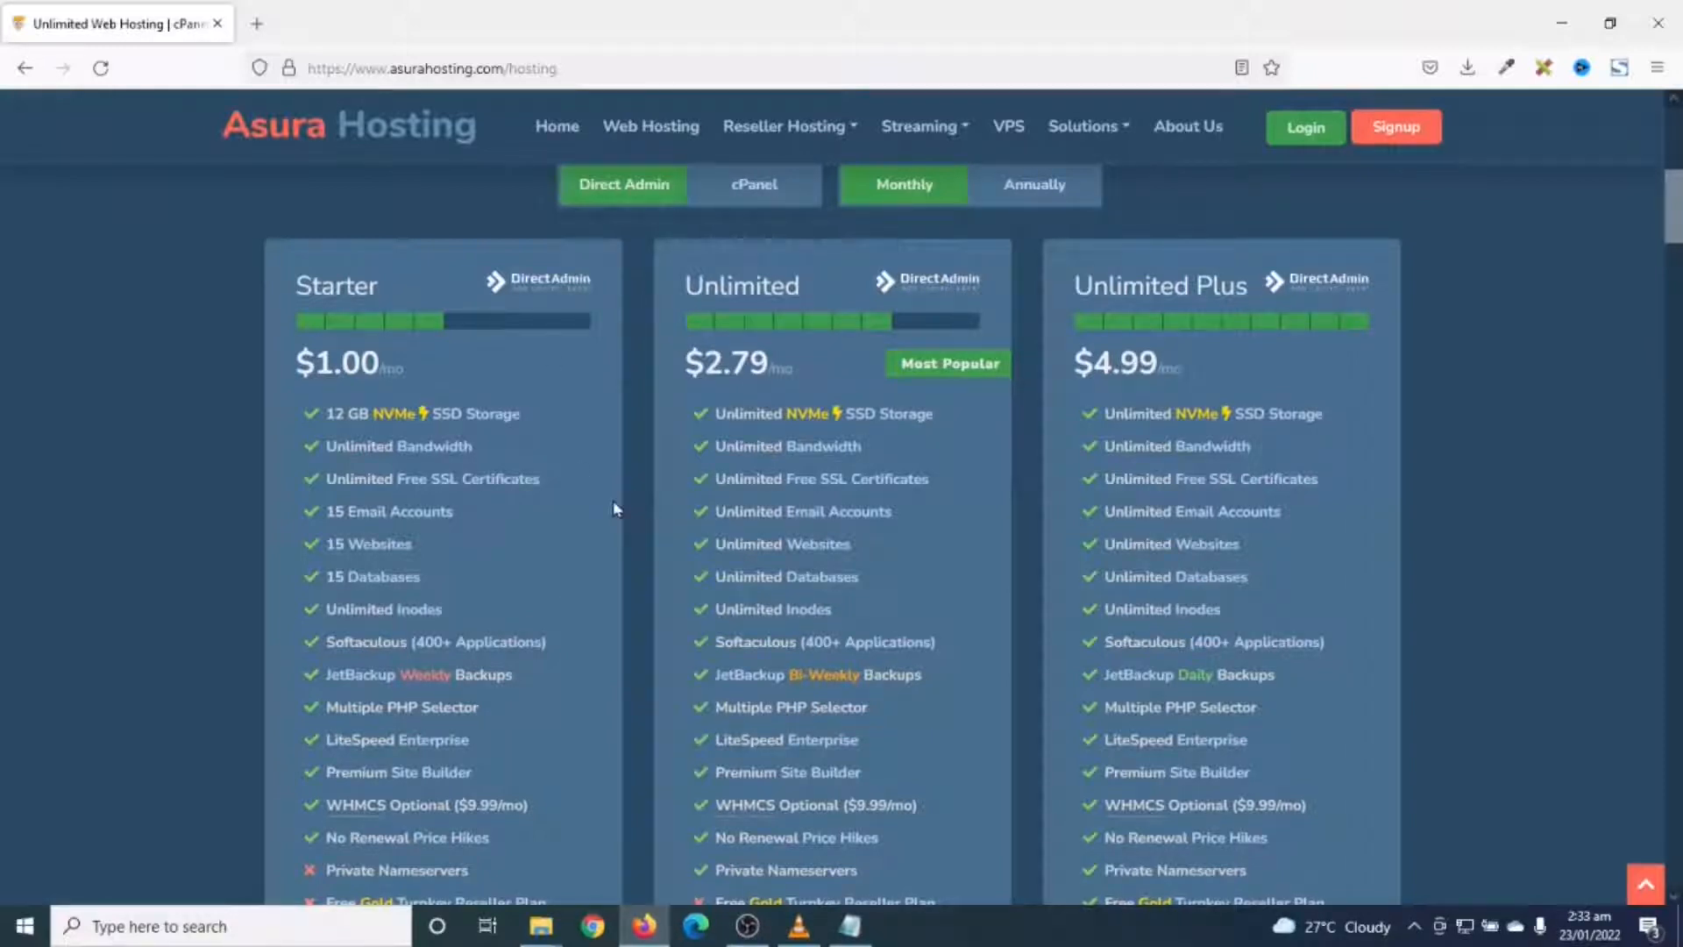
scroll(614, 504, down, 3)
scroll(478, 412, up, 2)
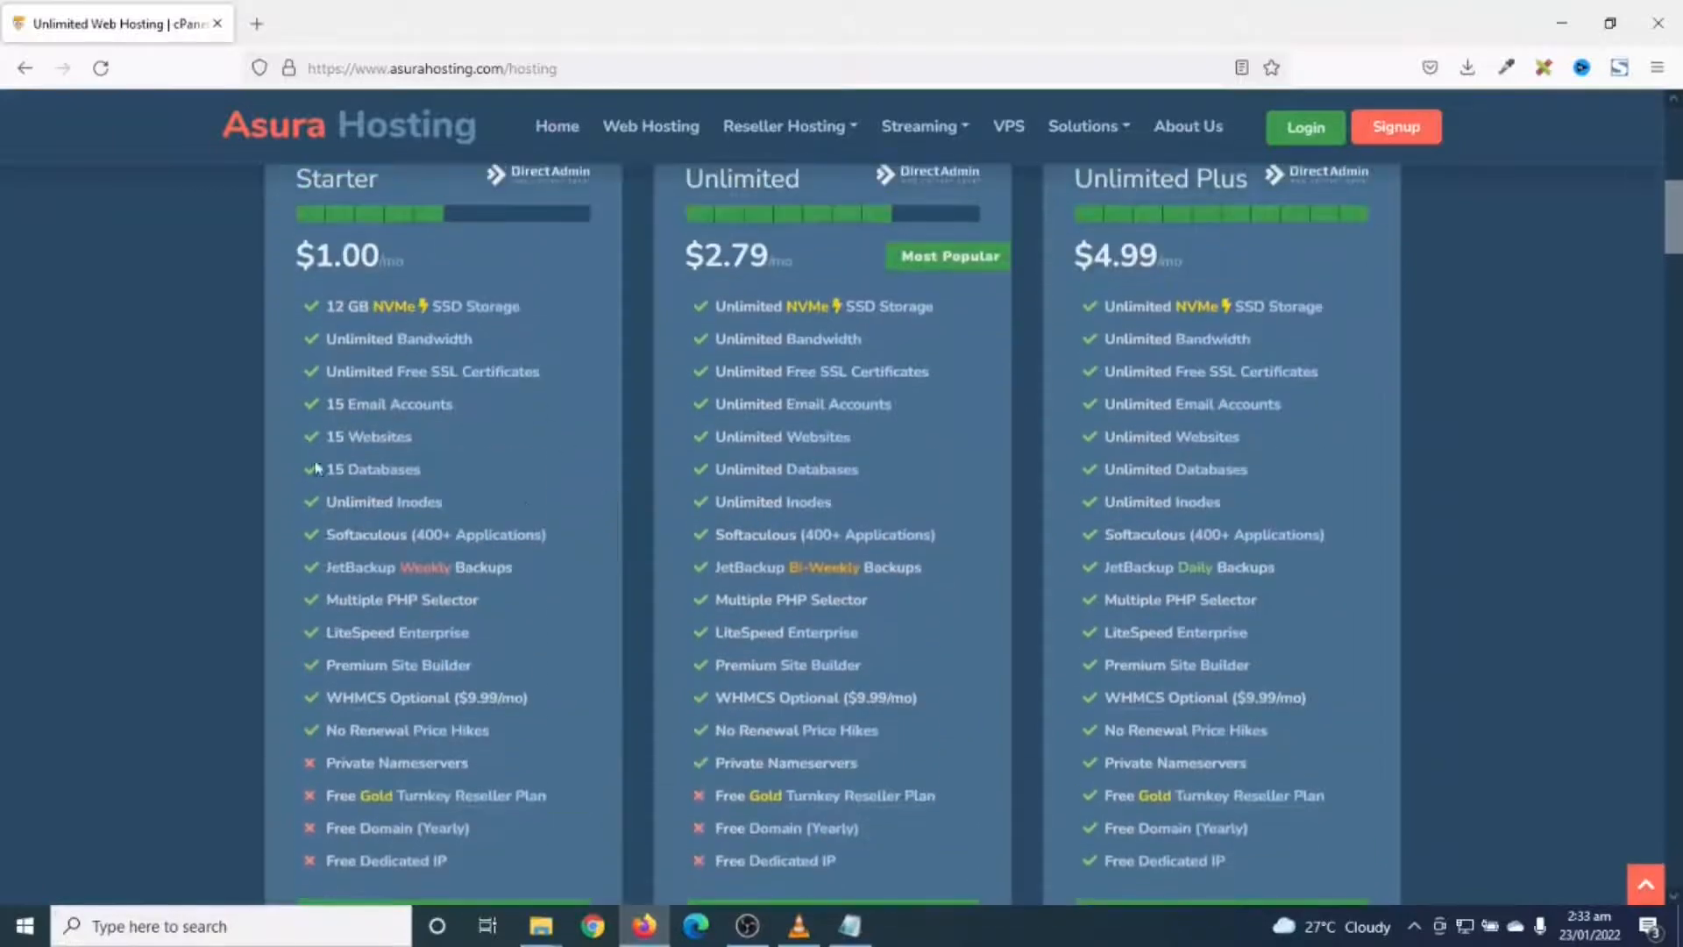
scroll(478, 411, down, 3)
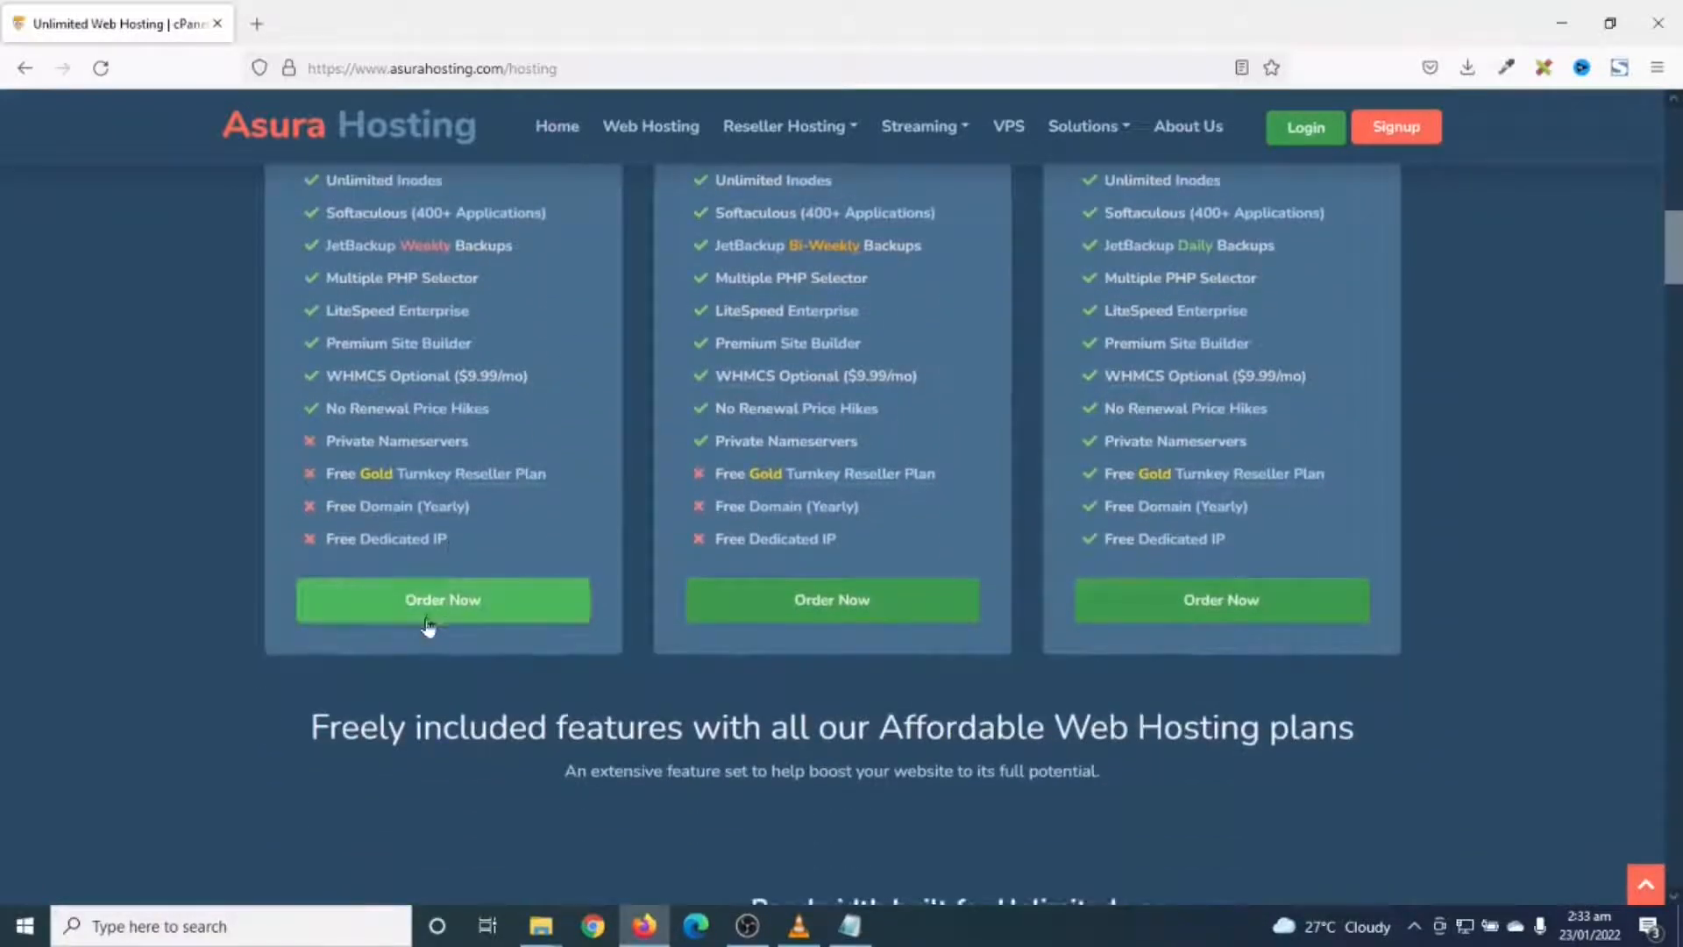
click(456, 601)
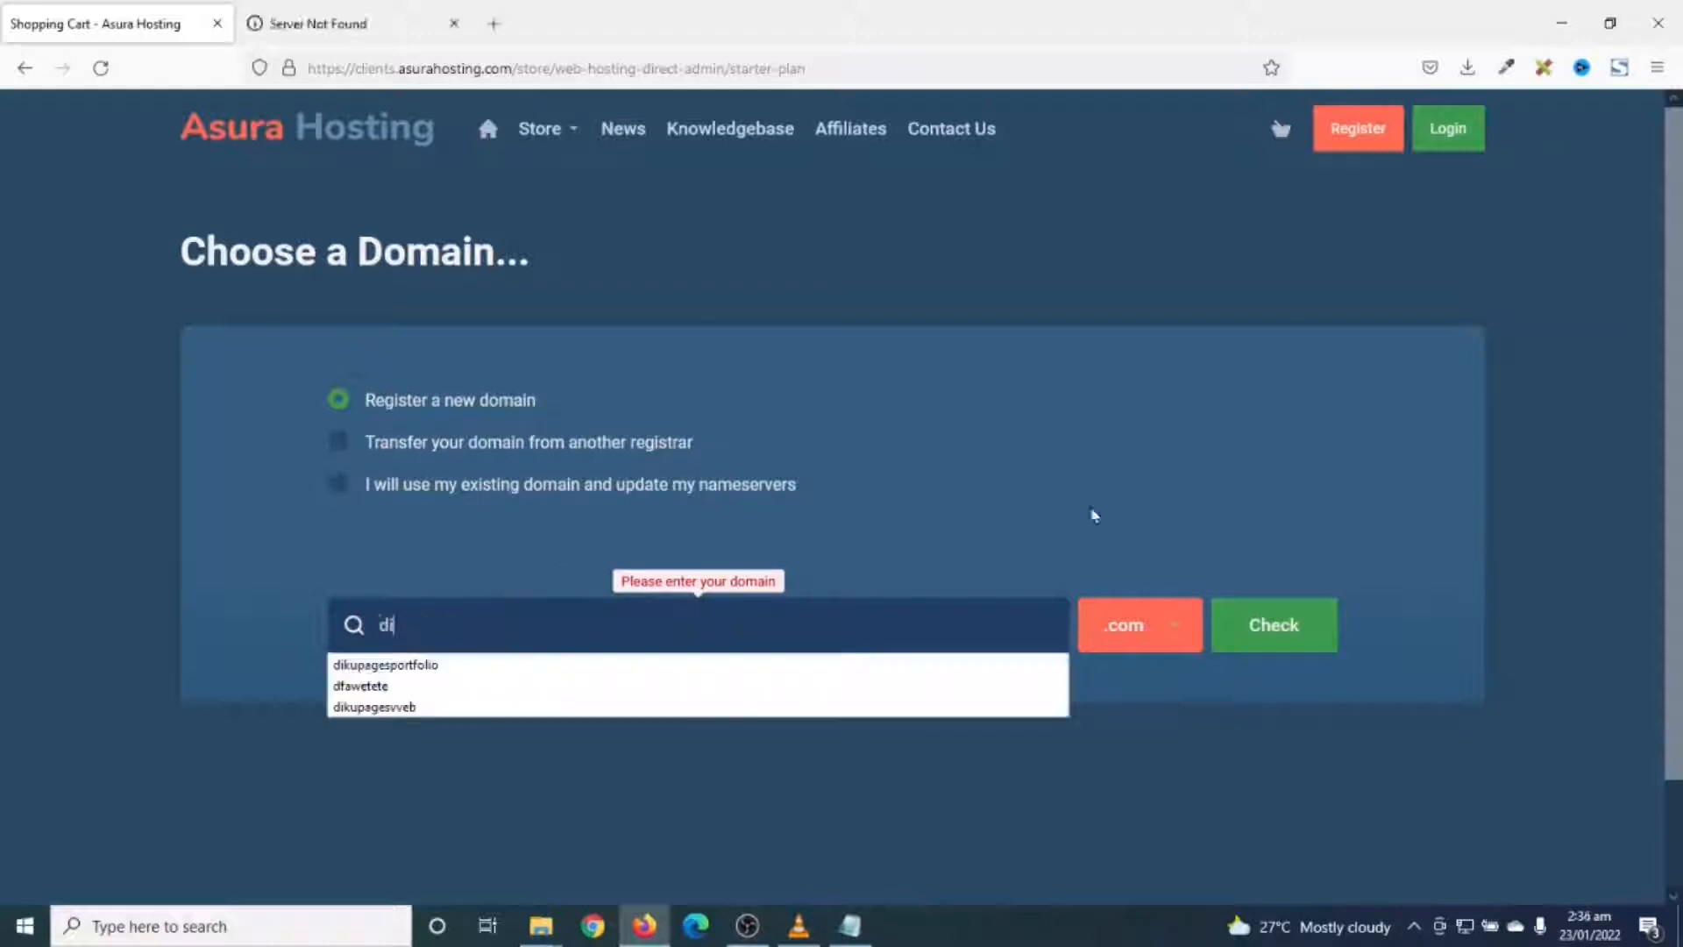
- Search dikupagessite with the .com extension and continue with the available dikupagessite.com domain
text(kupage)
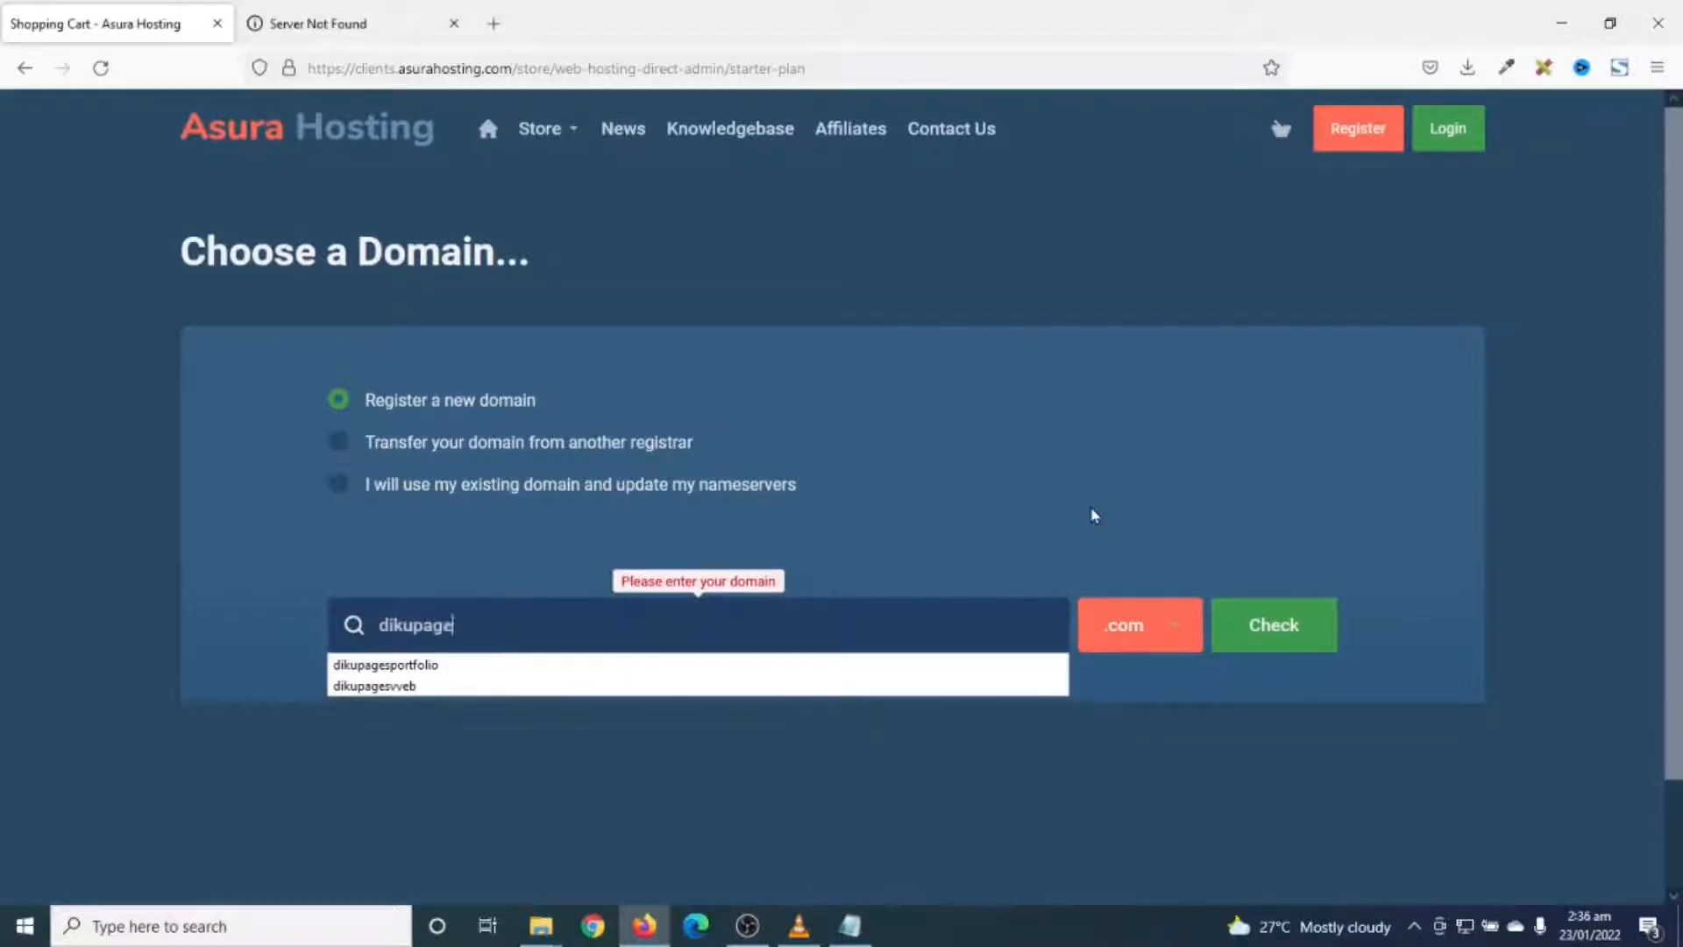
text(ssite)
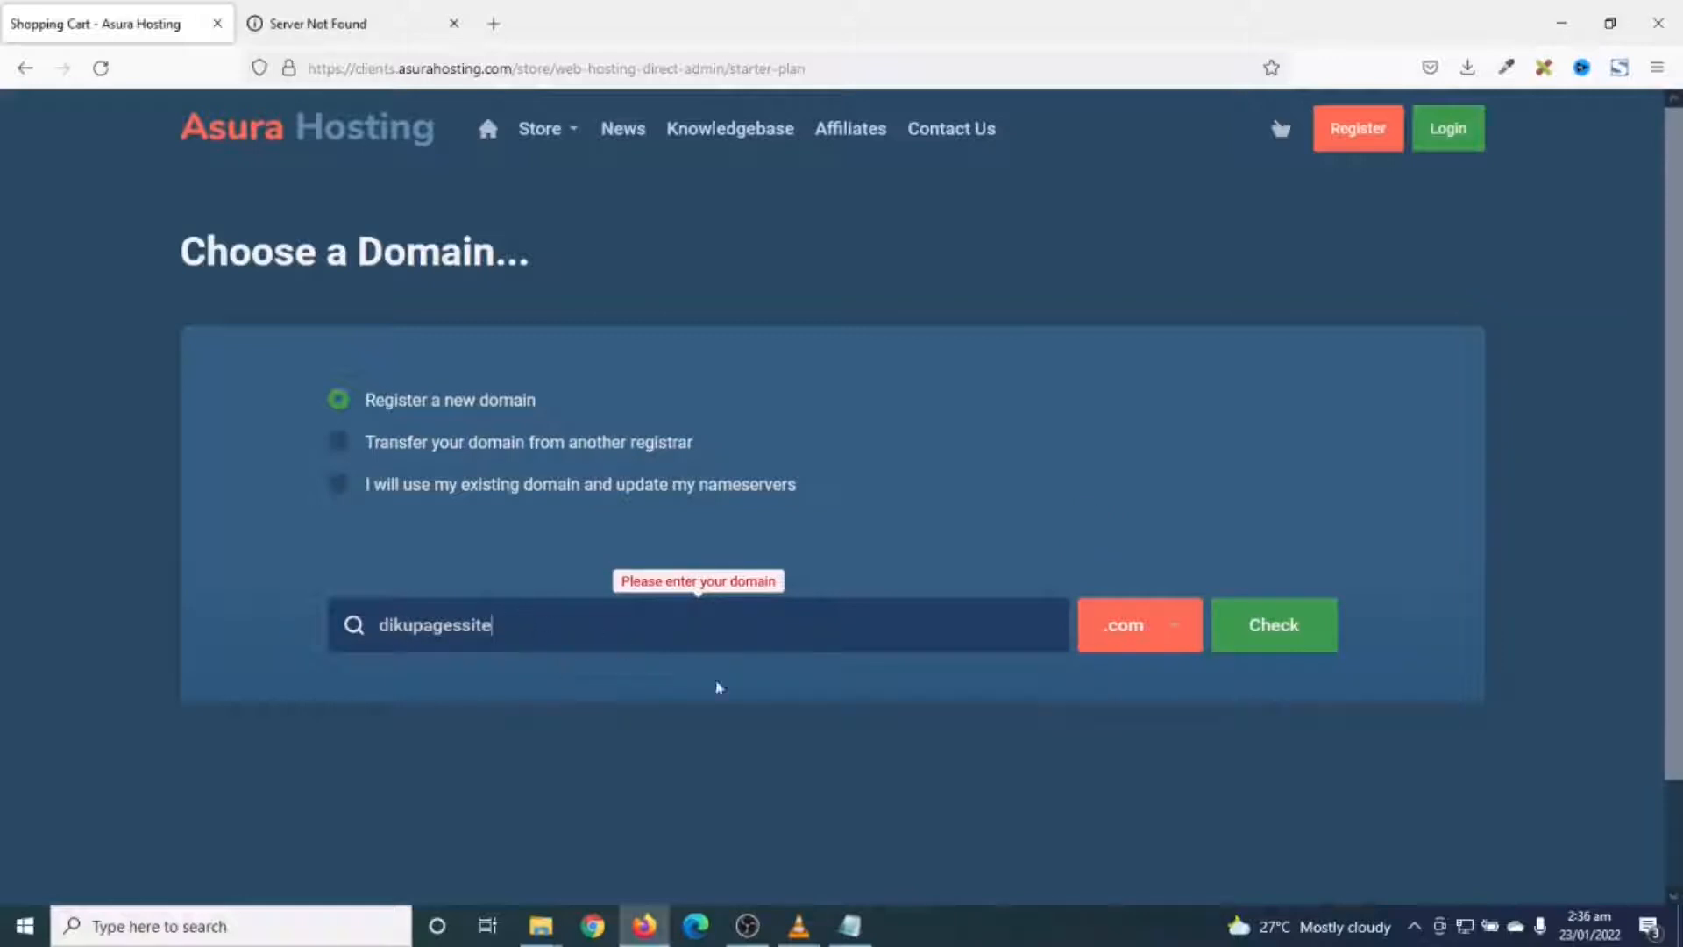
click(1140, 628)
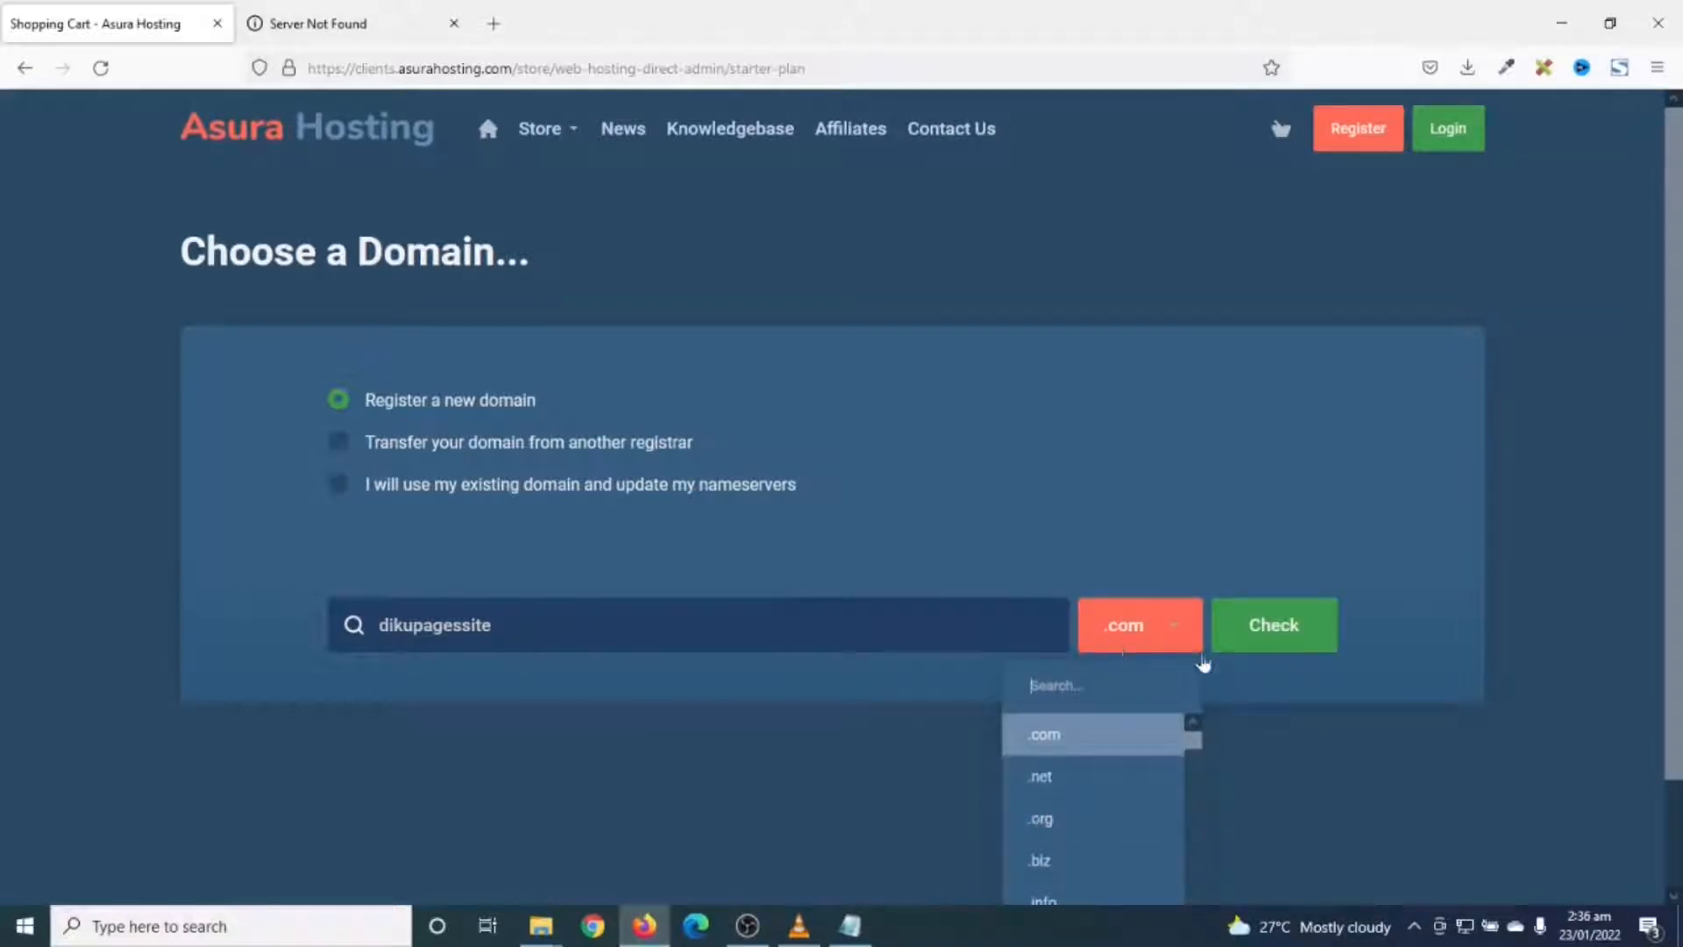
click(1263, 634)
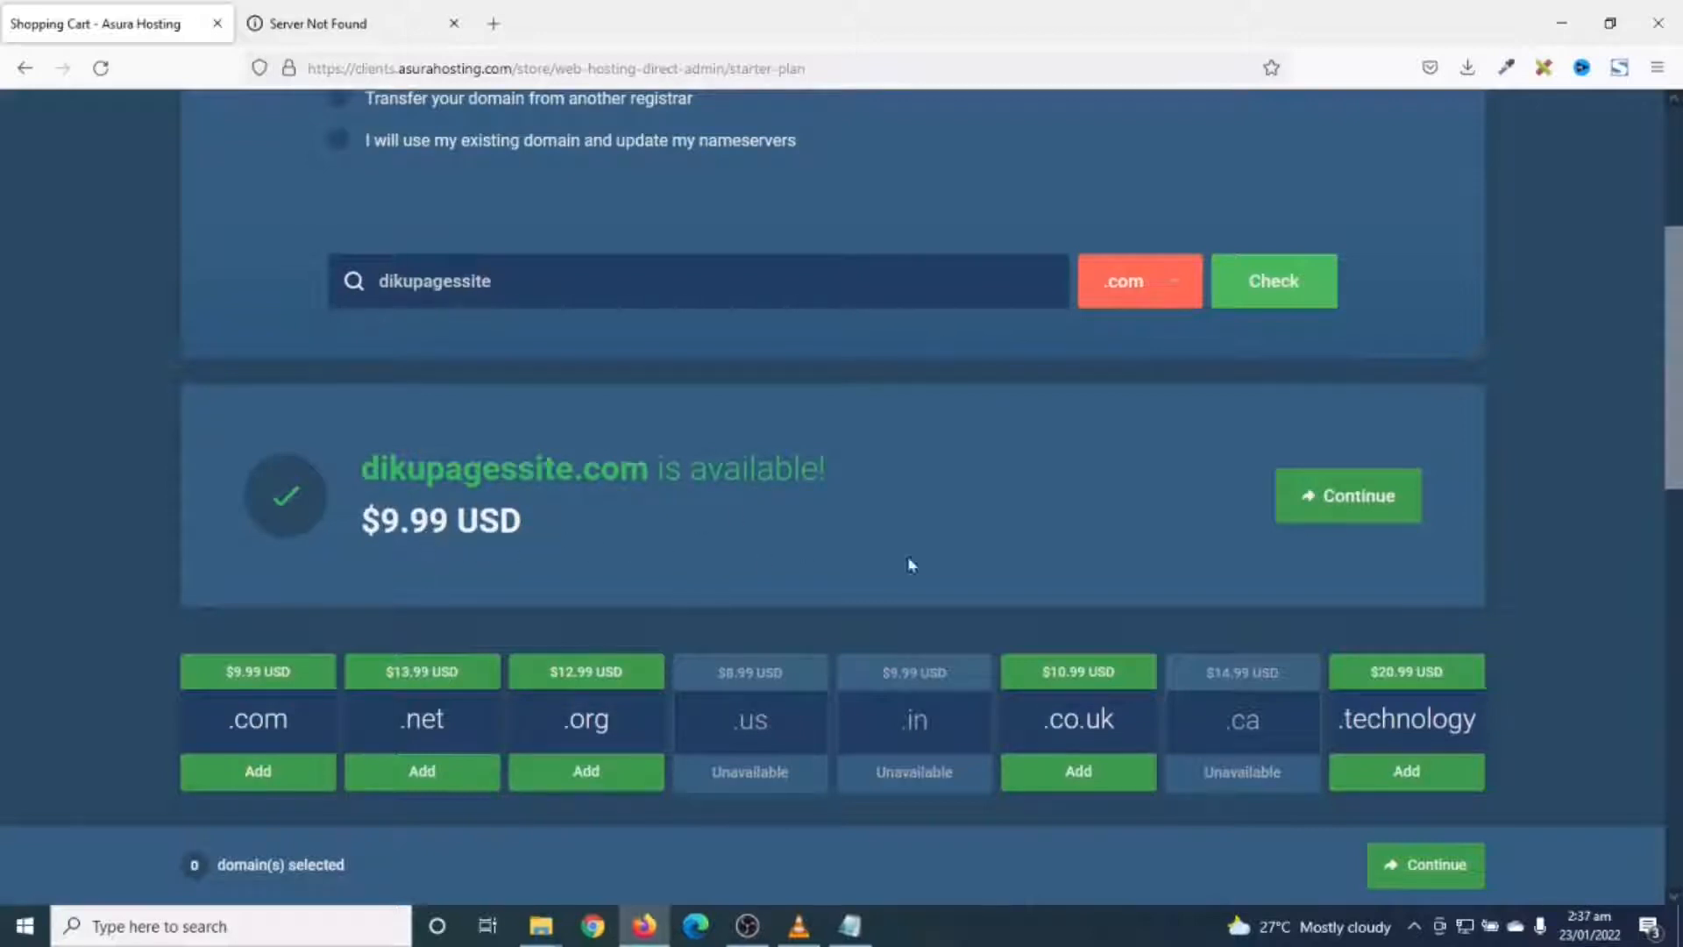
click(1357, 497)
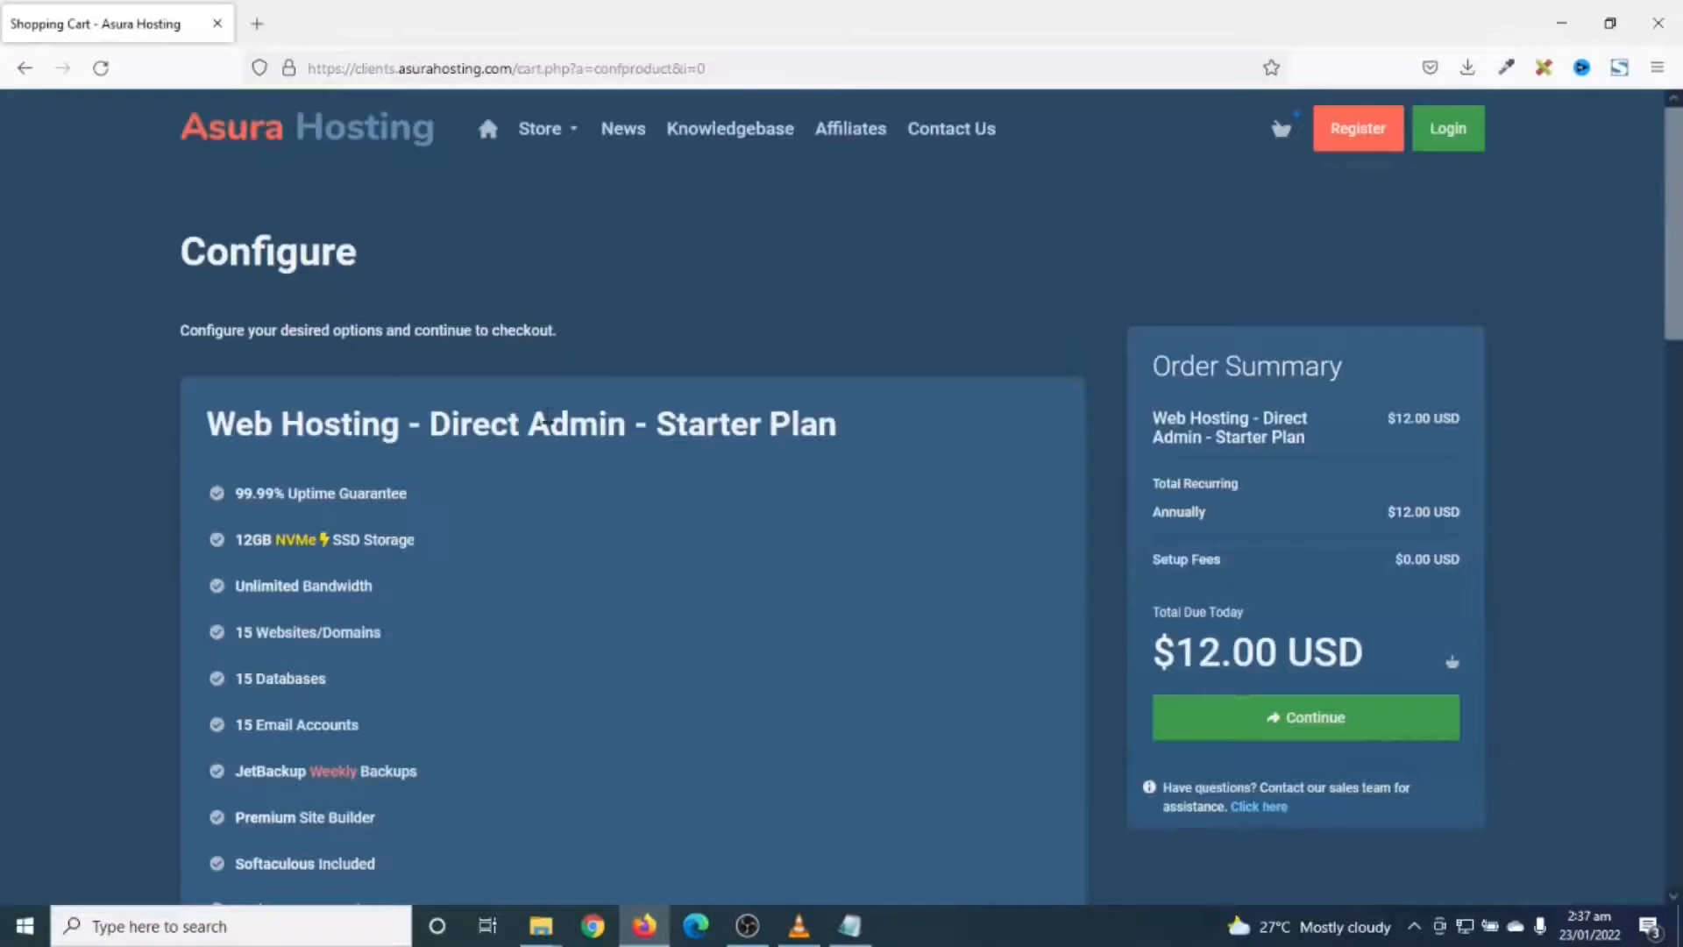
- Keep the Starter plan on Annually billing and continue
scroll(548, 420, down, 3)
scroll(548, 421, up, 1)
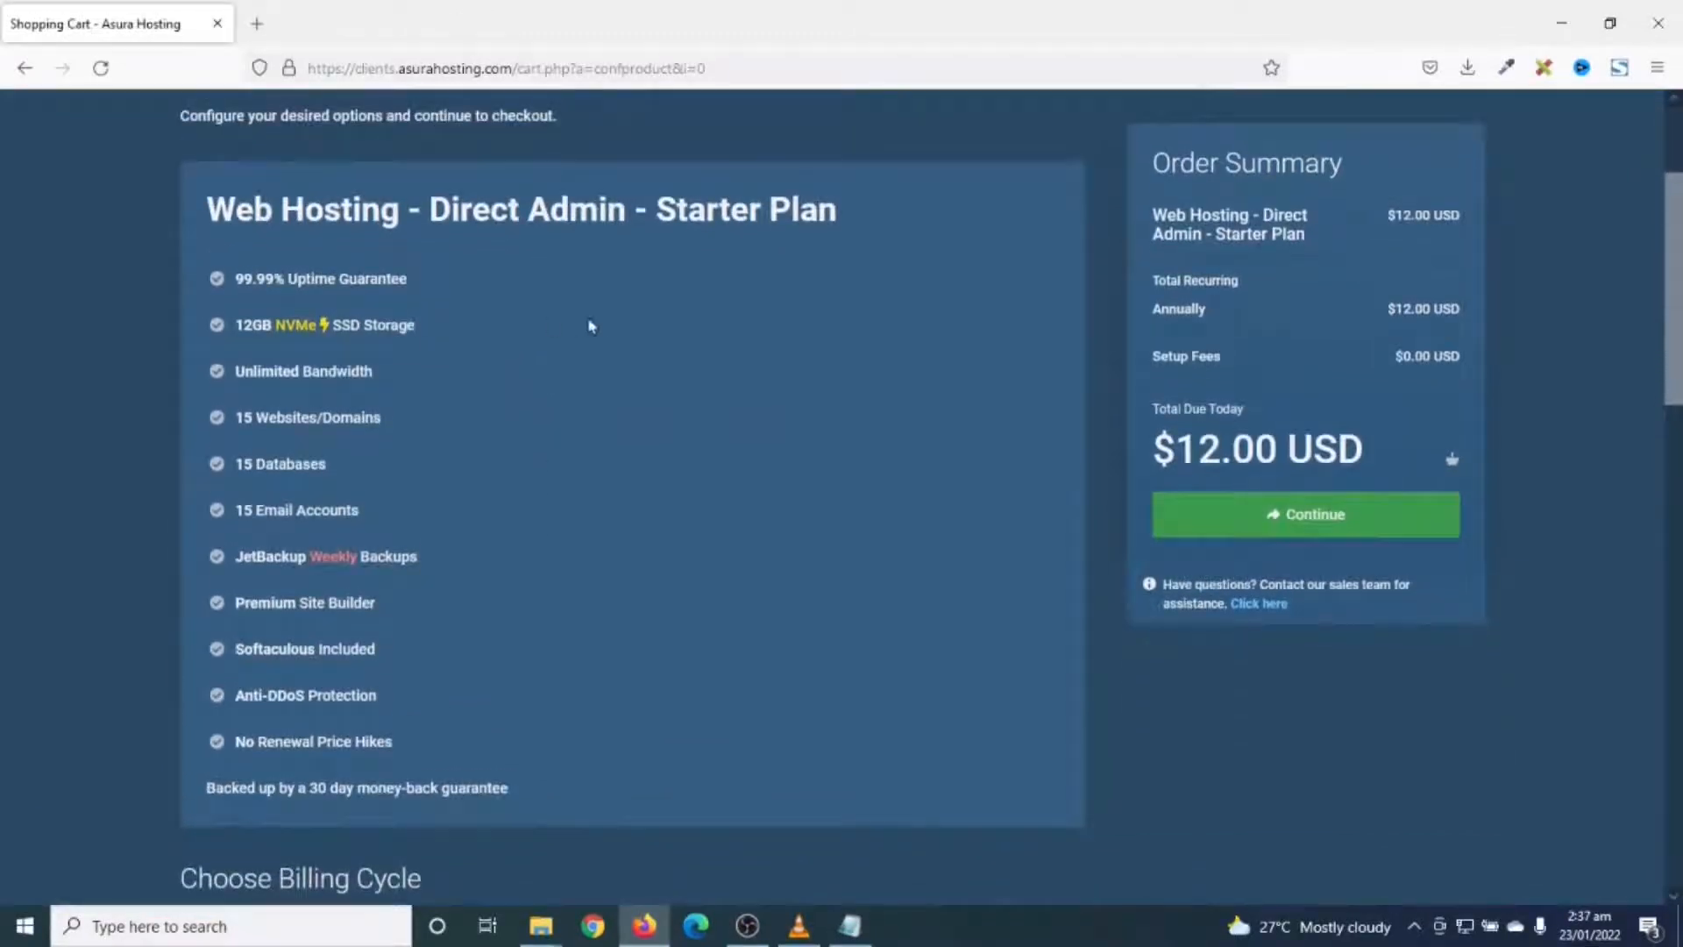
scroll(687, 530, down, 5)
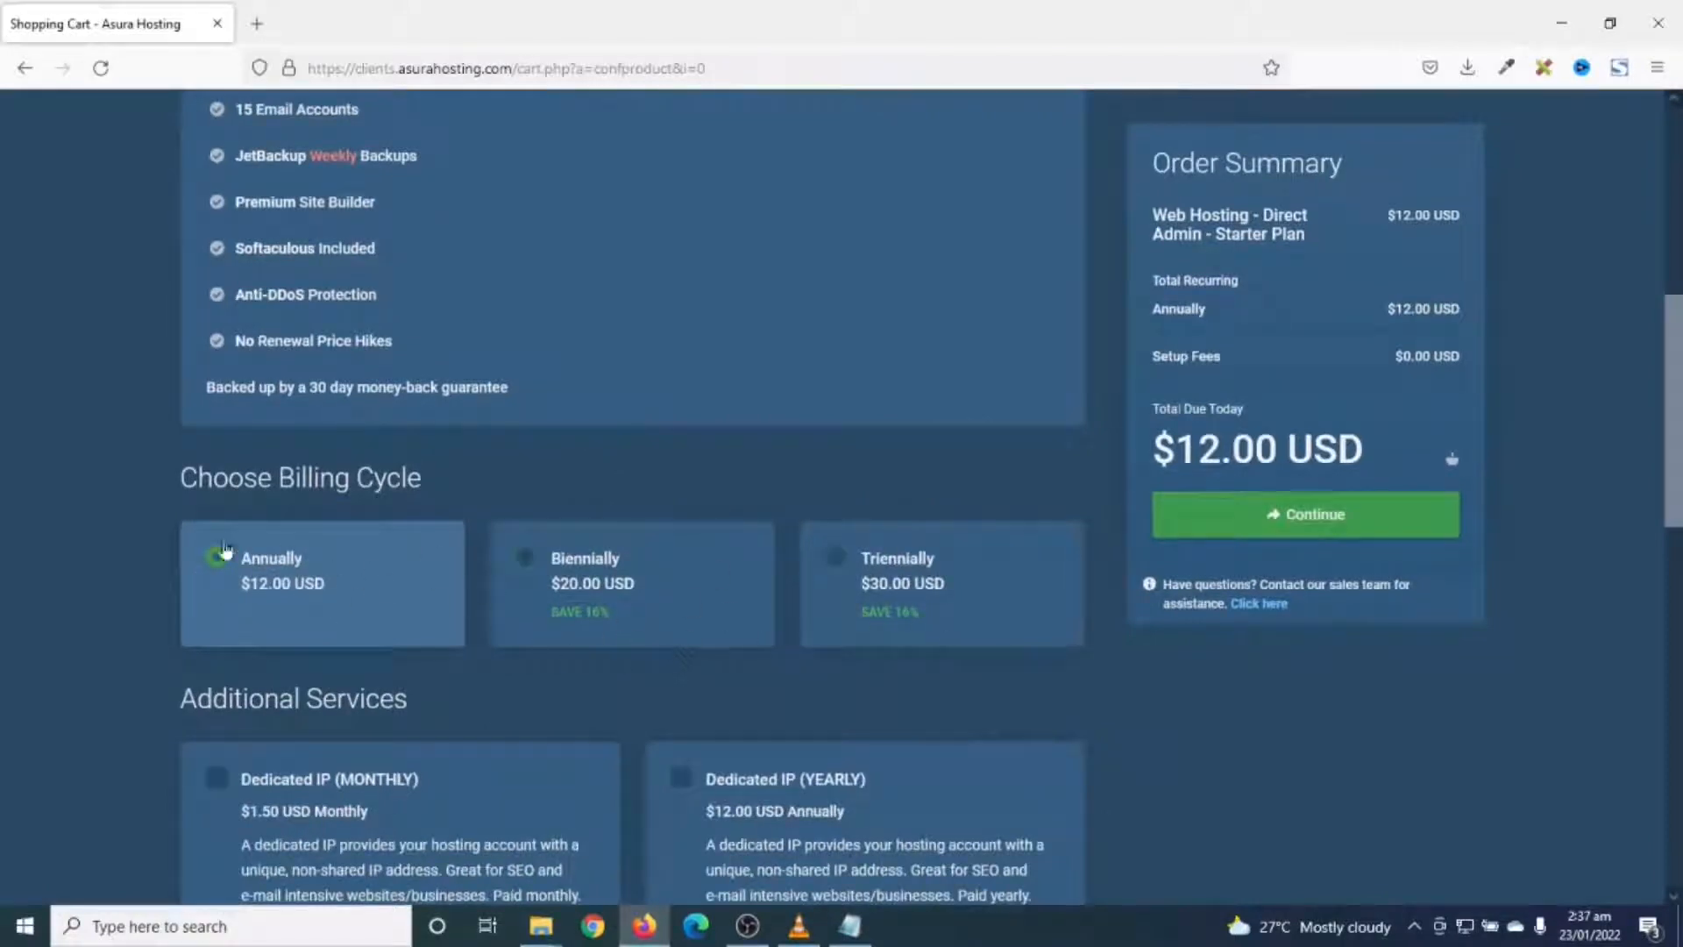
click(1264, 514)
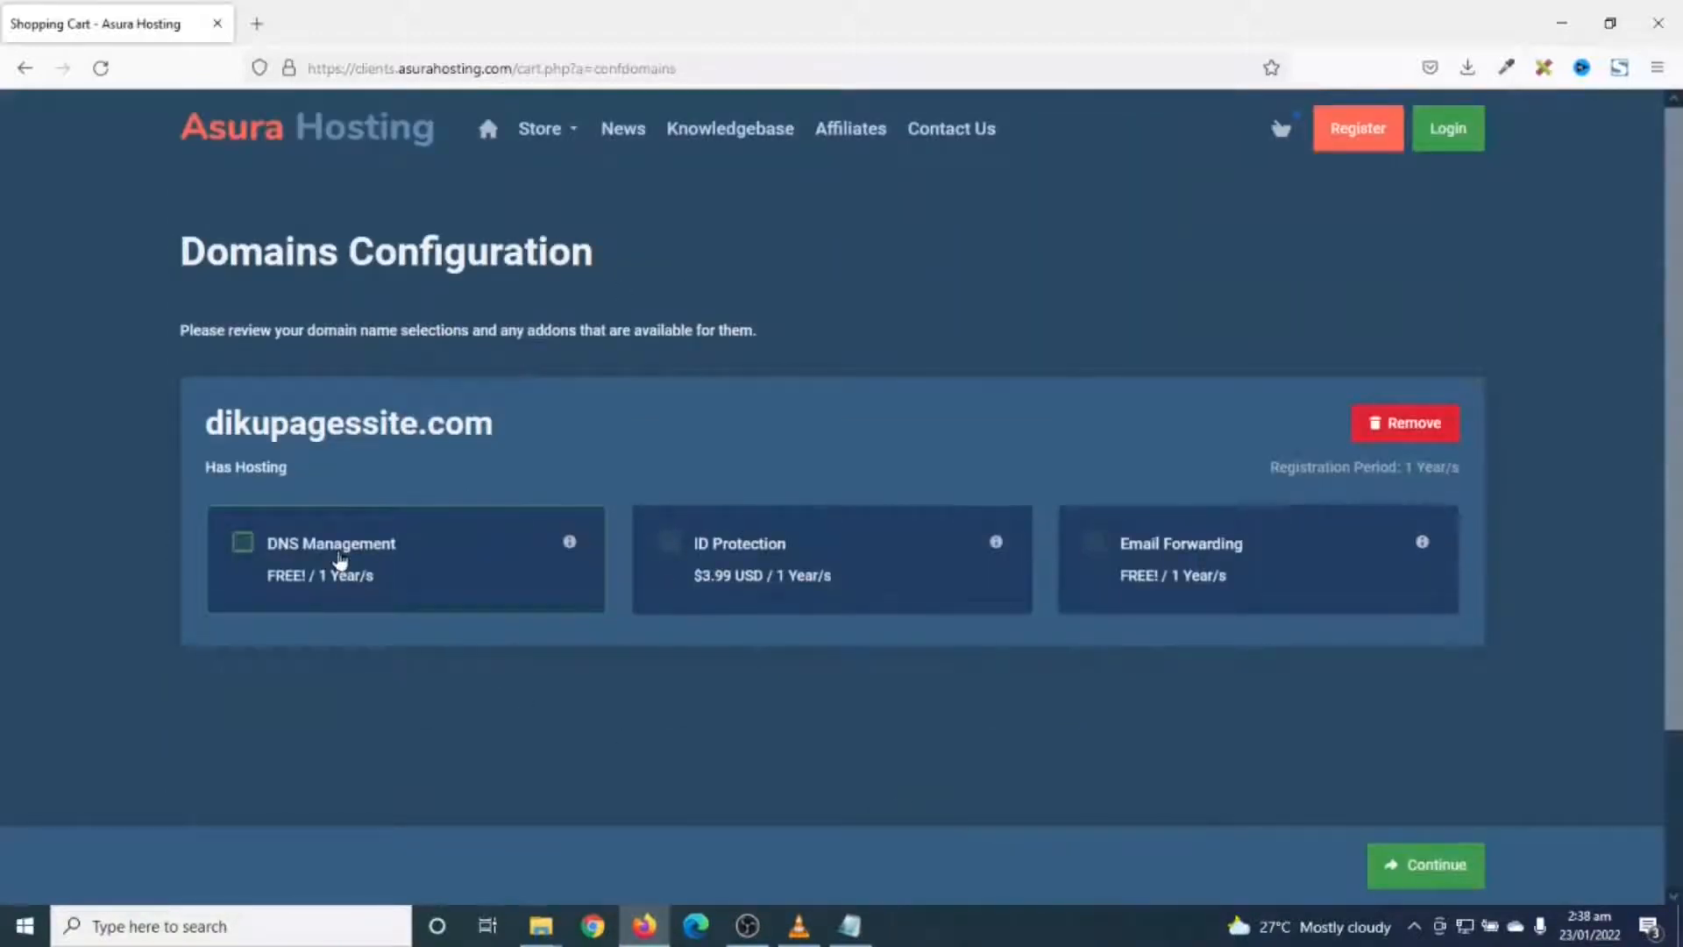
- Add free DNS Management and Email Forwarding to dikupagessite.com and proceed to checkout
click(340, 559)
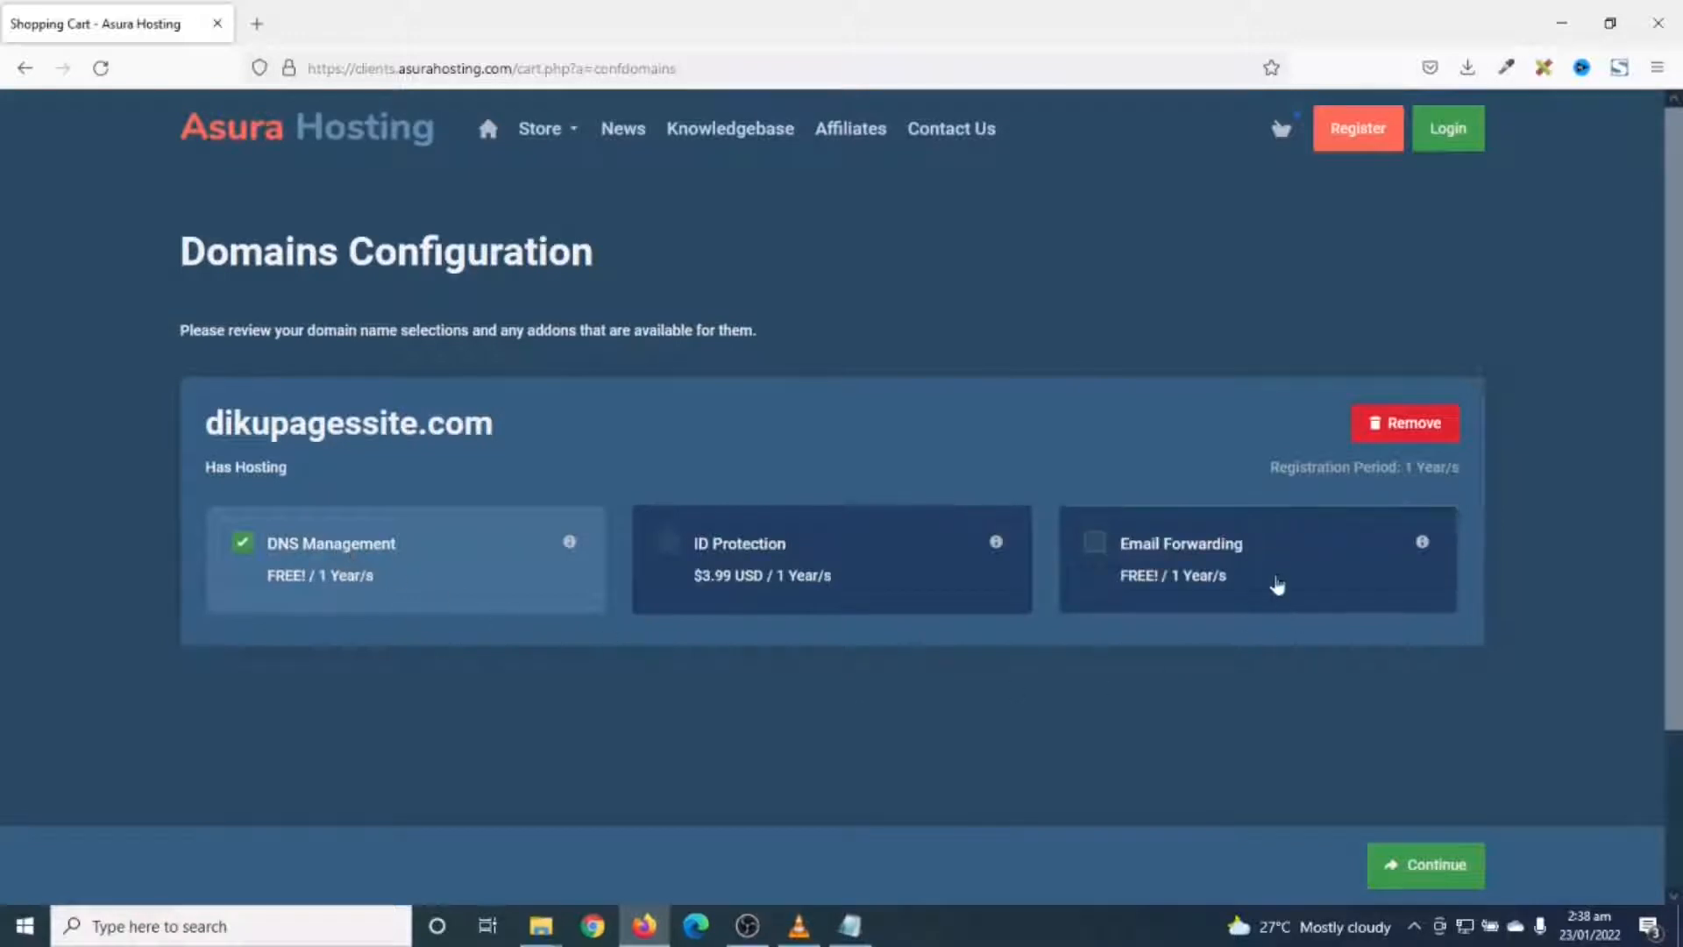
click(1223, 555)
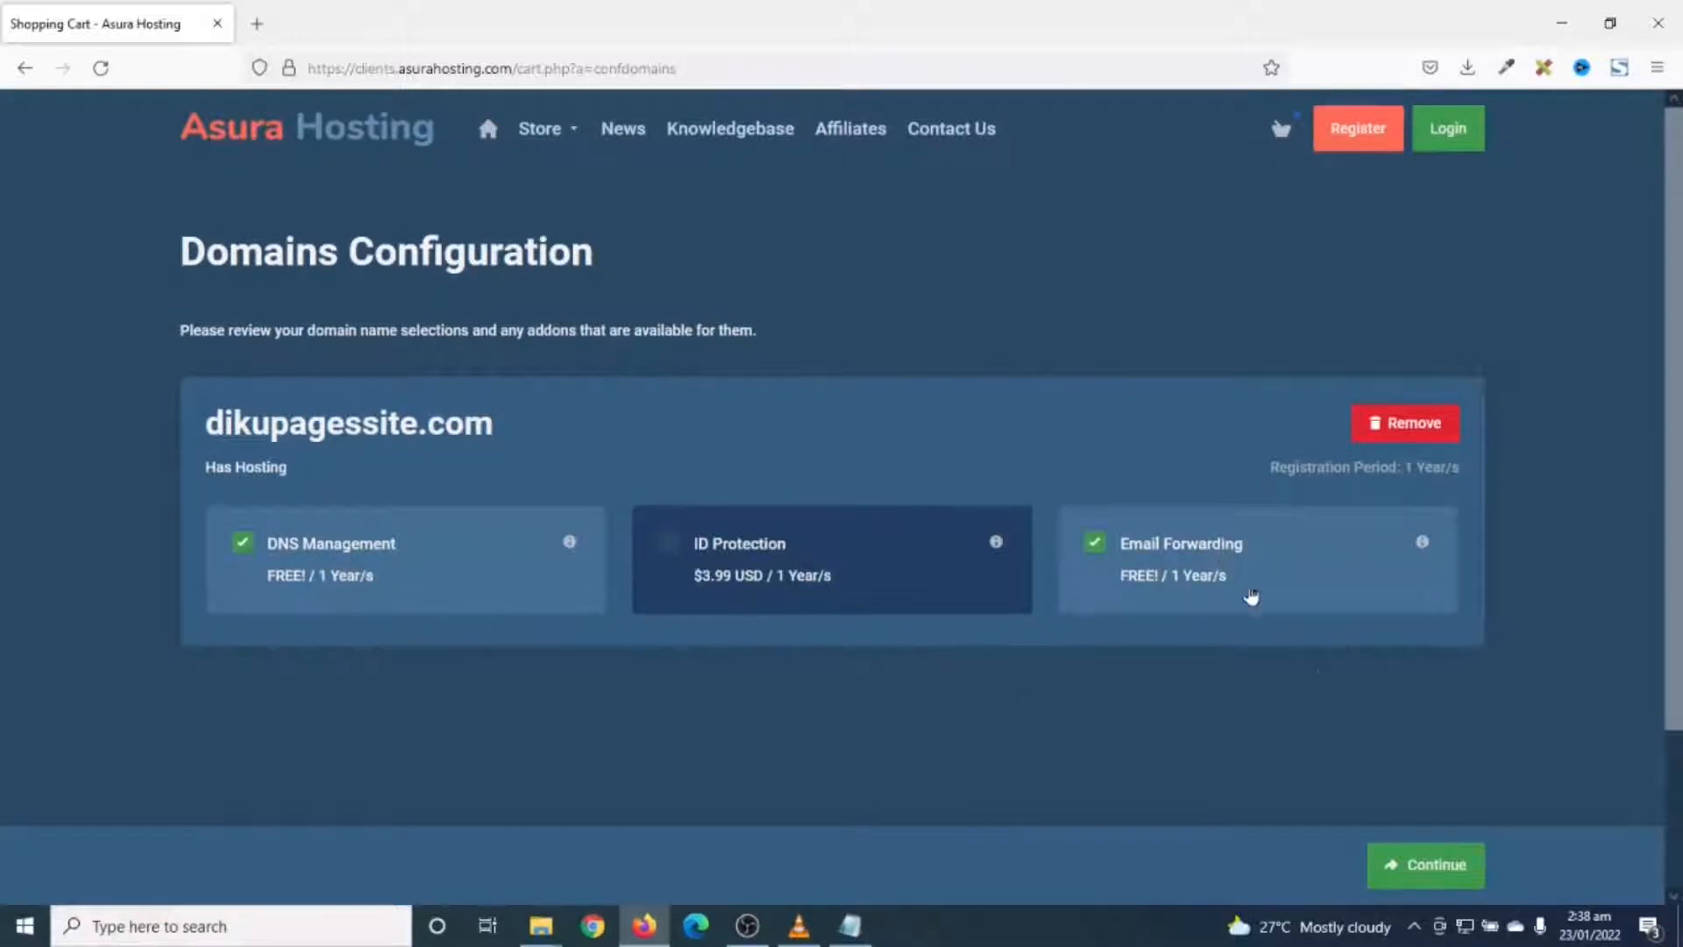
click(1442, 861)
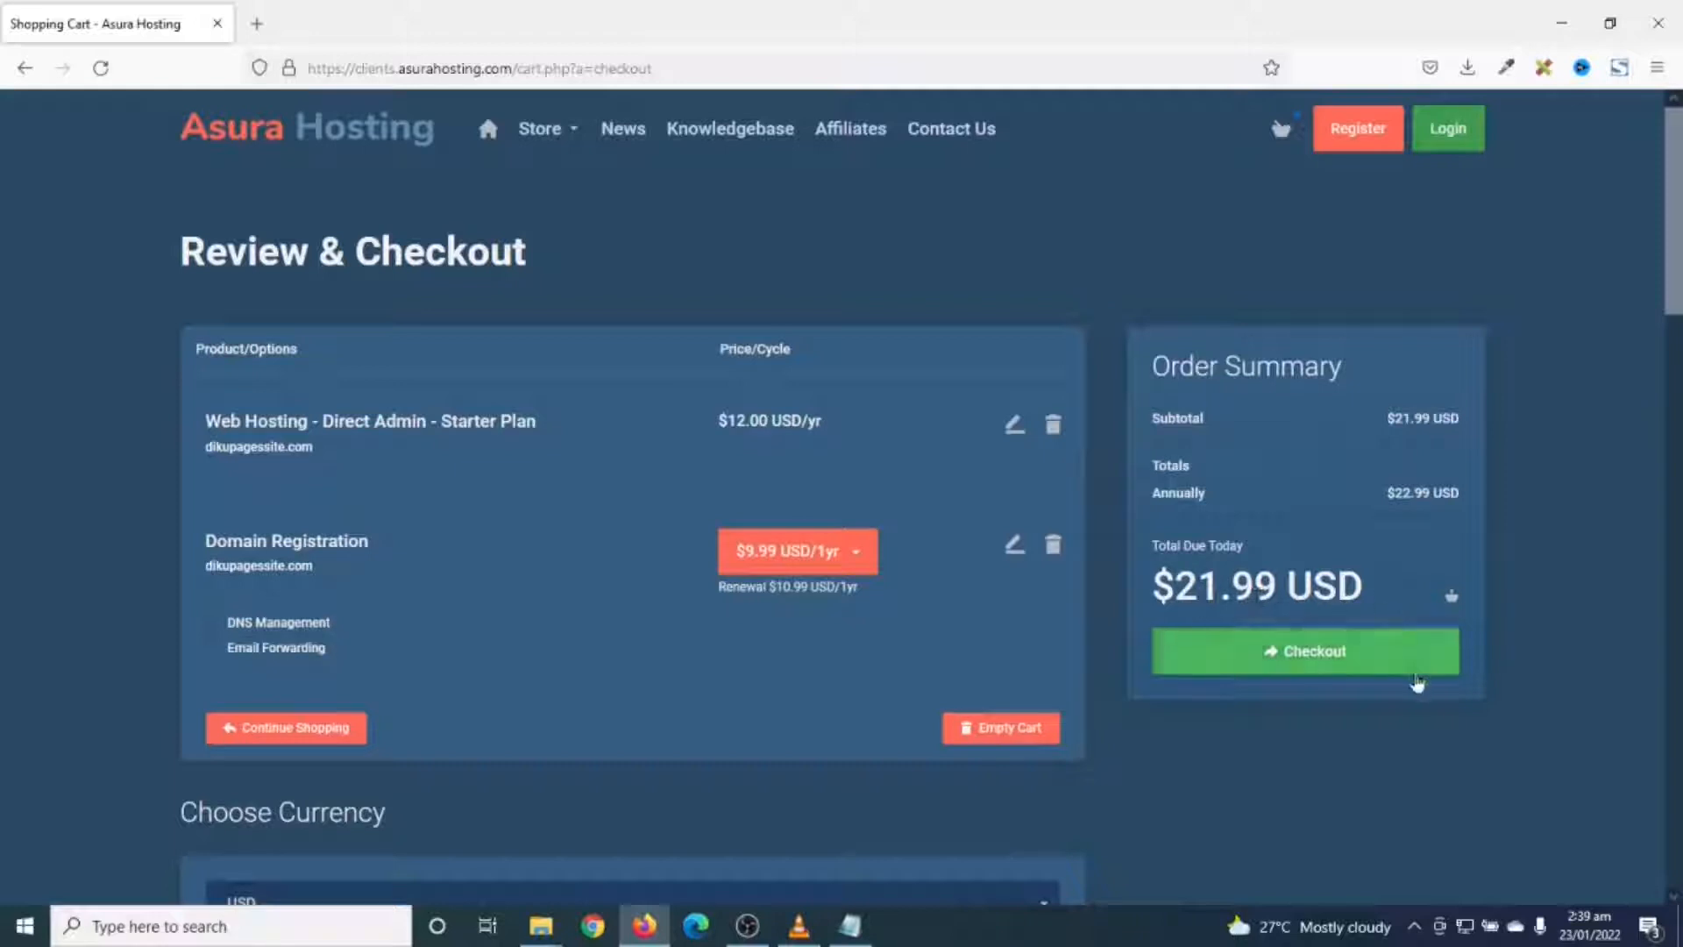
- Keep USD as the currency and submit the $21.99 Starter plan and domain order
scroll(770, 687, down, 3)
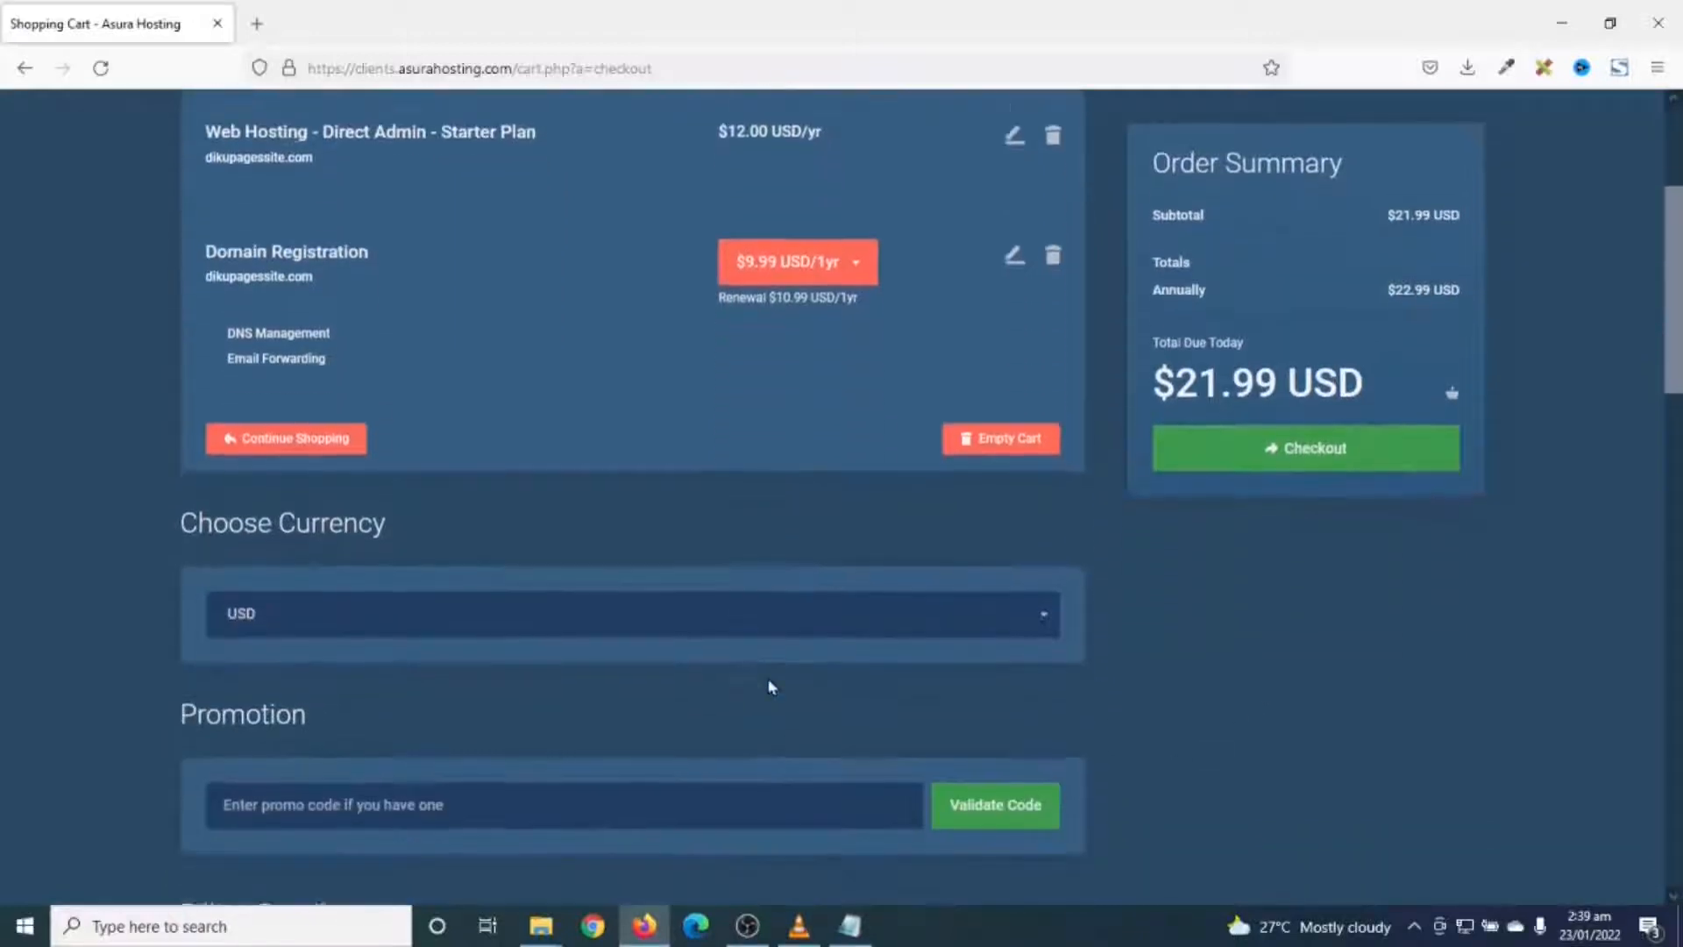
click(425, 587)
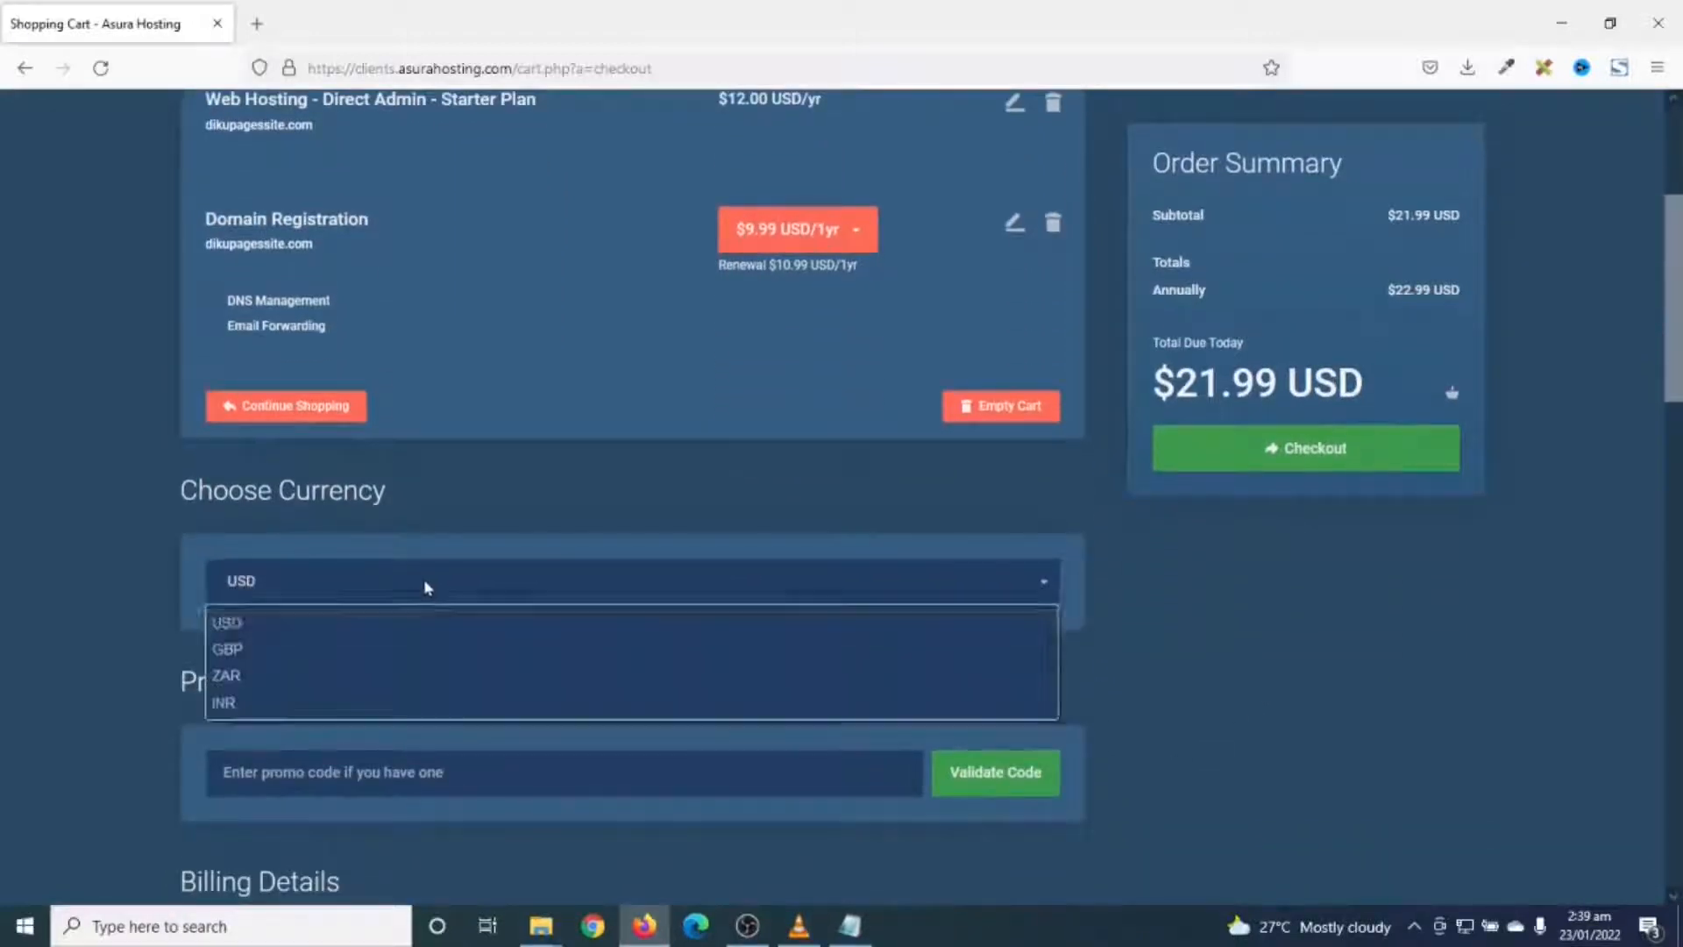
click(425, 587)
scroll(424, 582, down, 5)
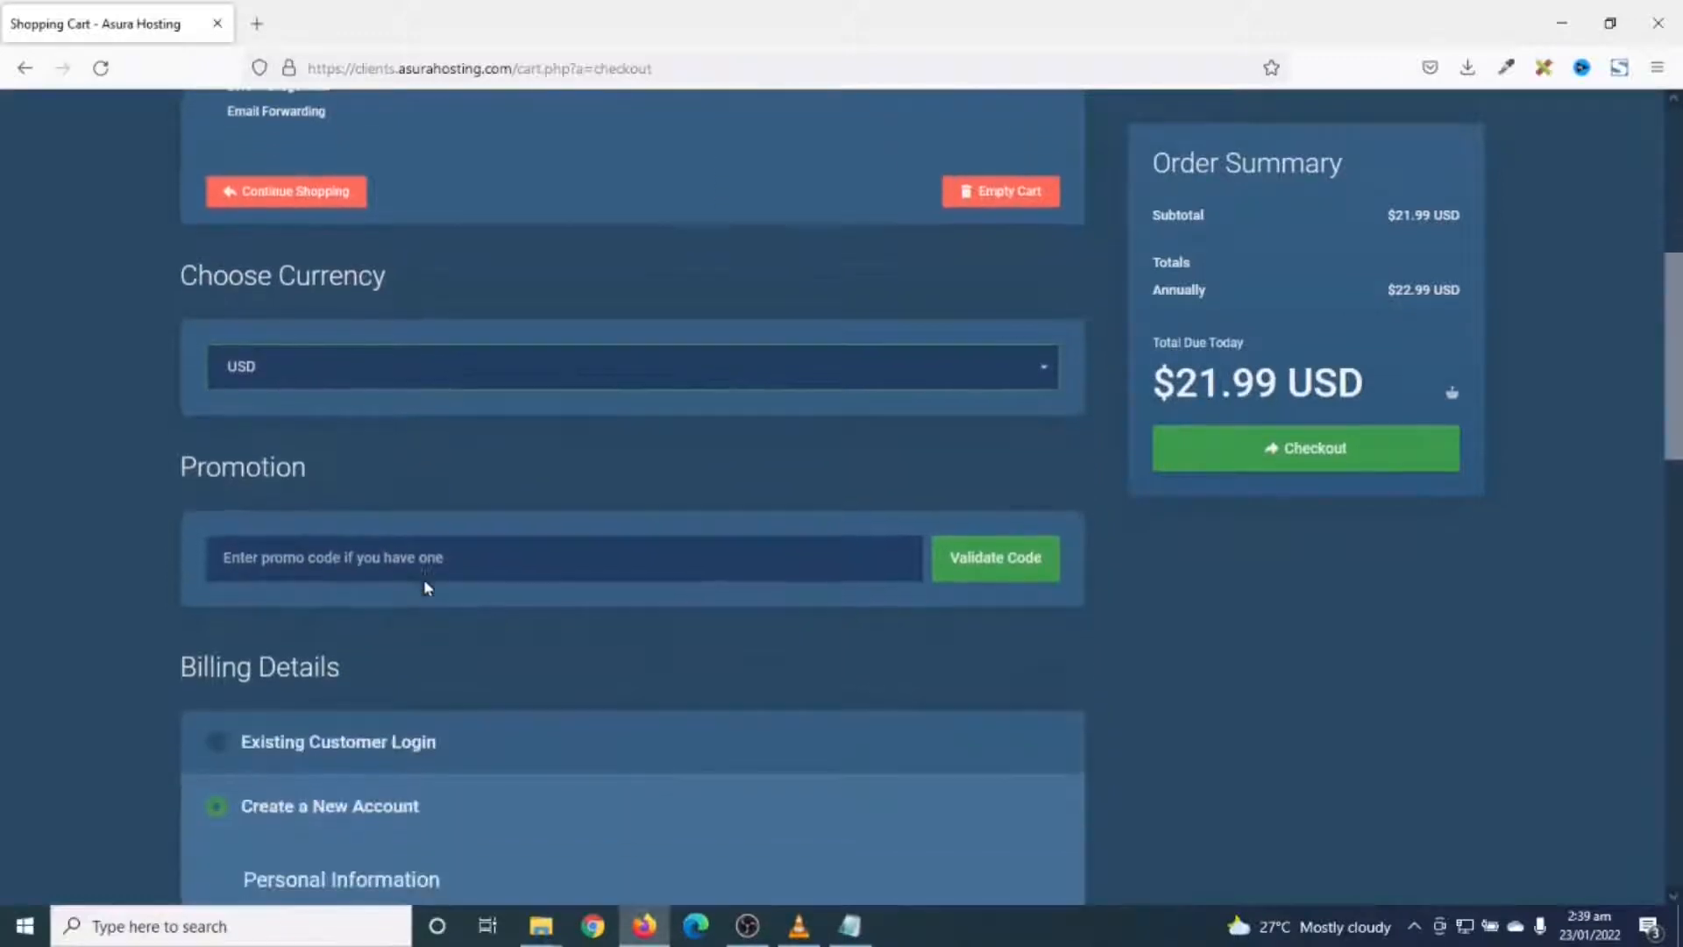
scroll(481, 512, down, 2)
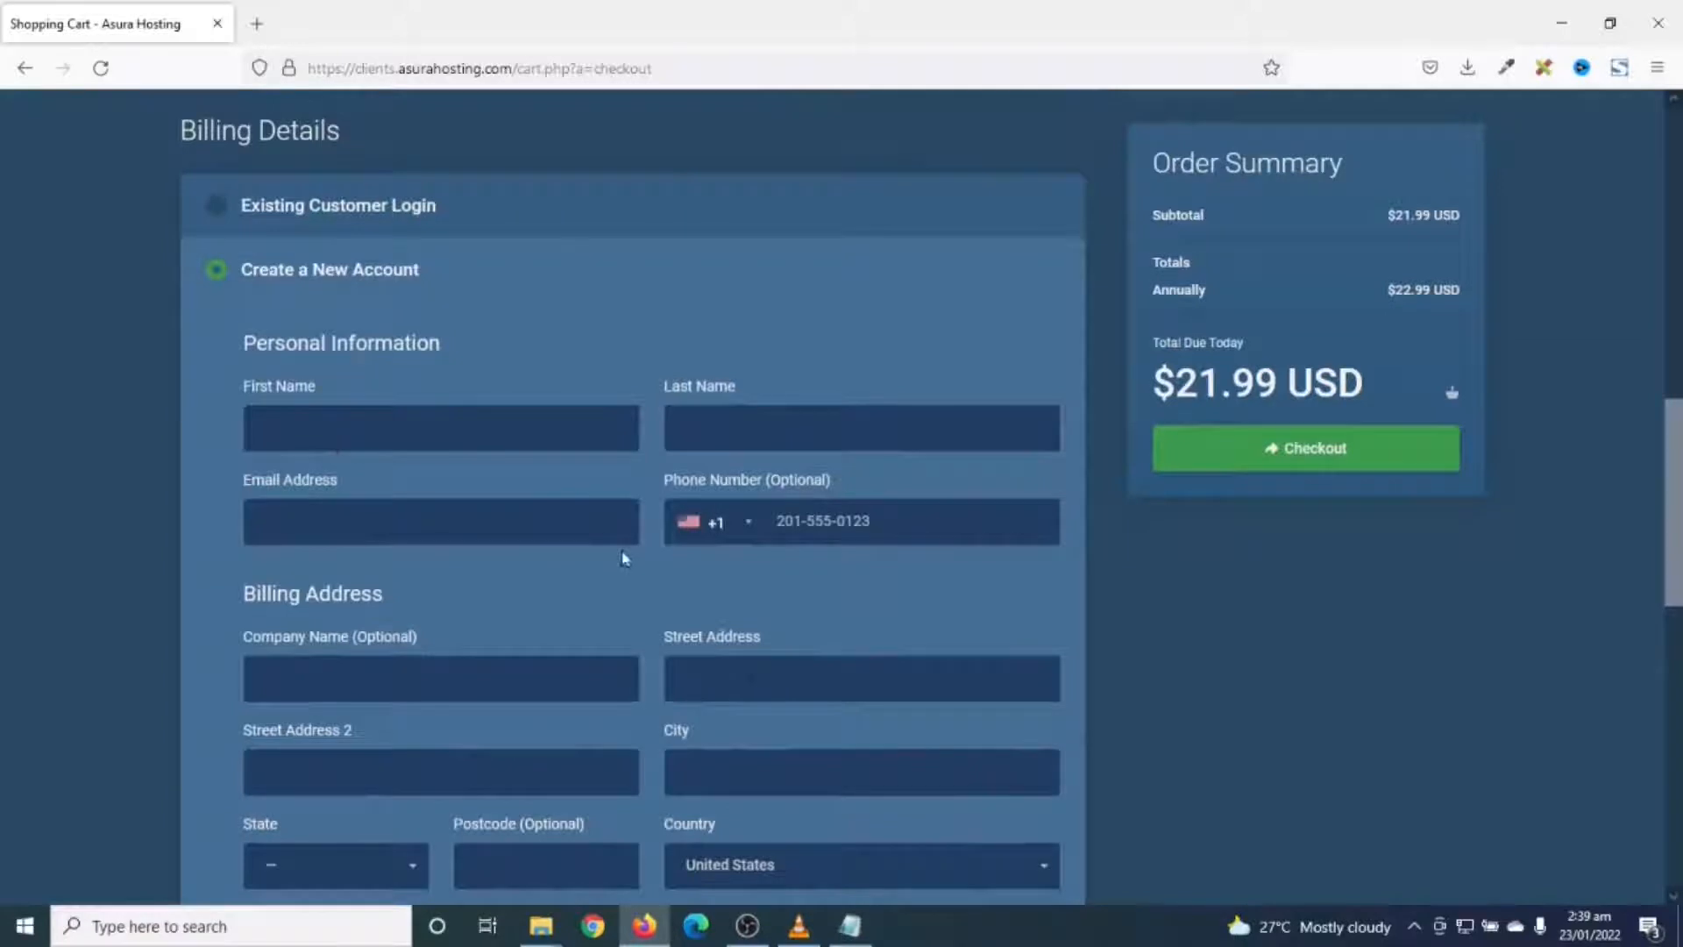
scroll(624, 559, down, 5)
scroll(251, 451, up, 8)
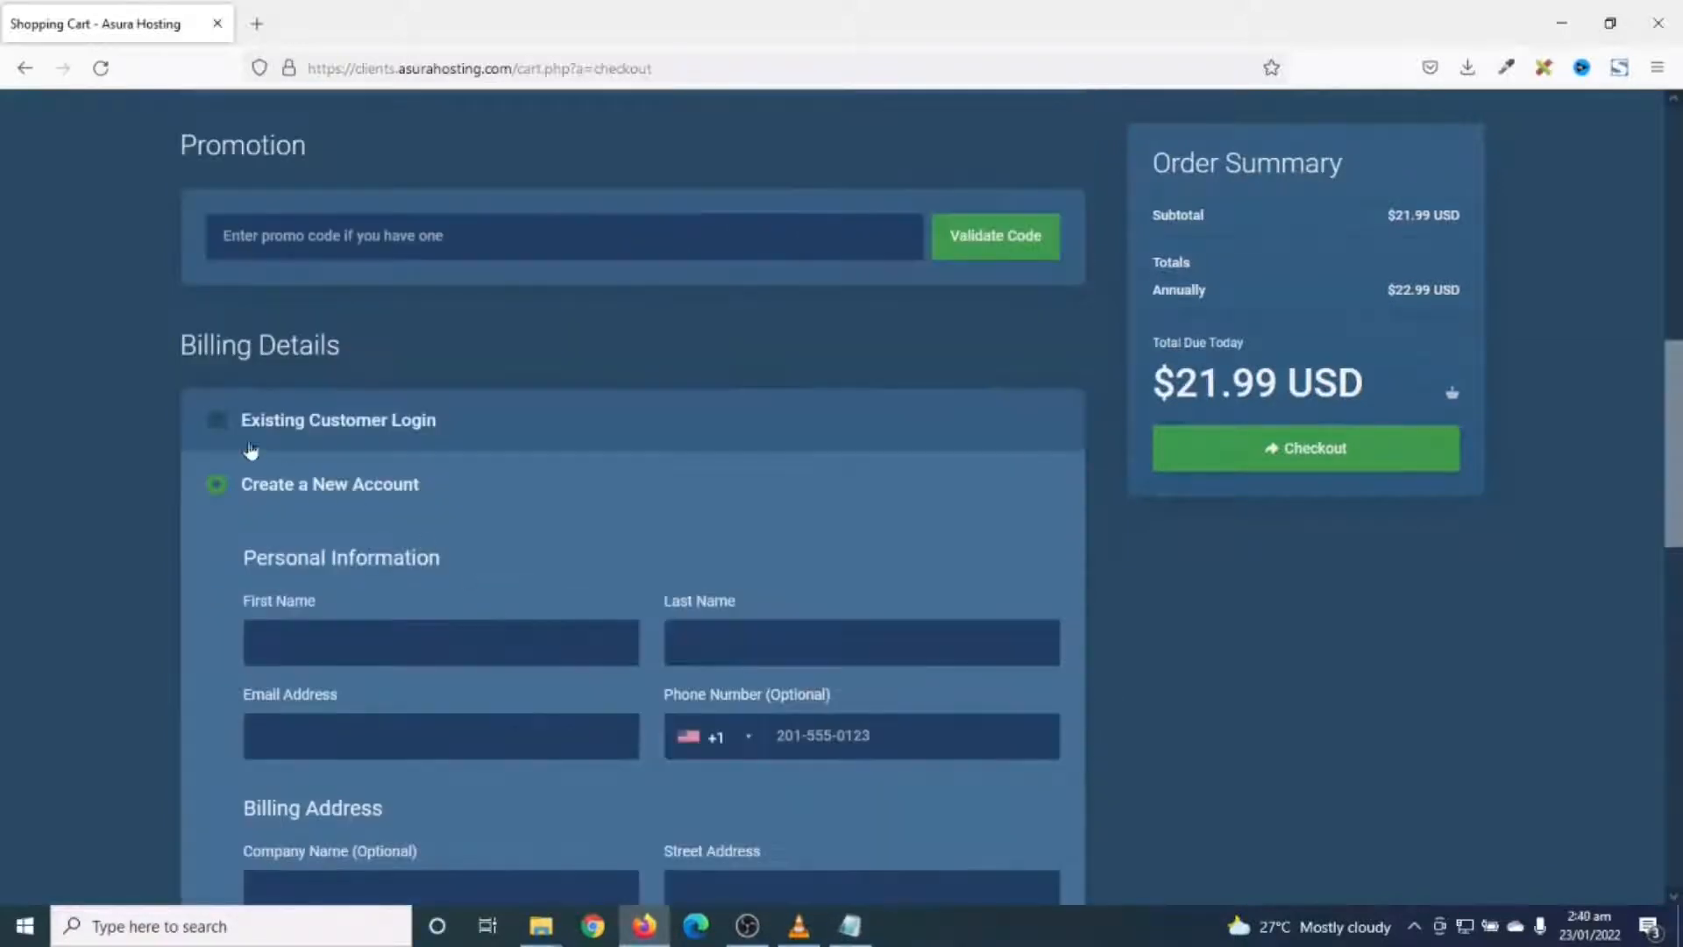
scroll(621, 726, down, 4)
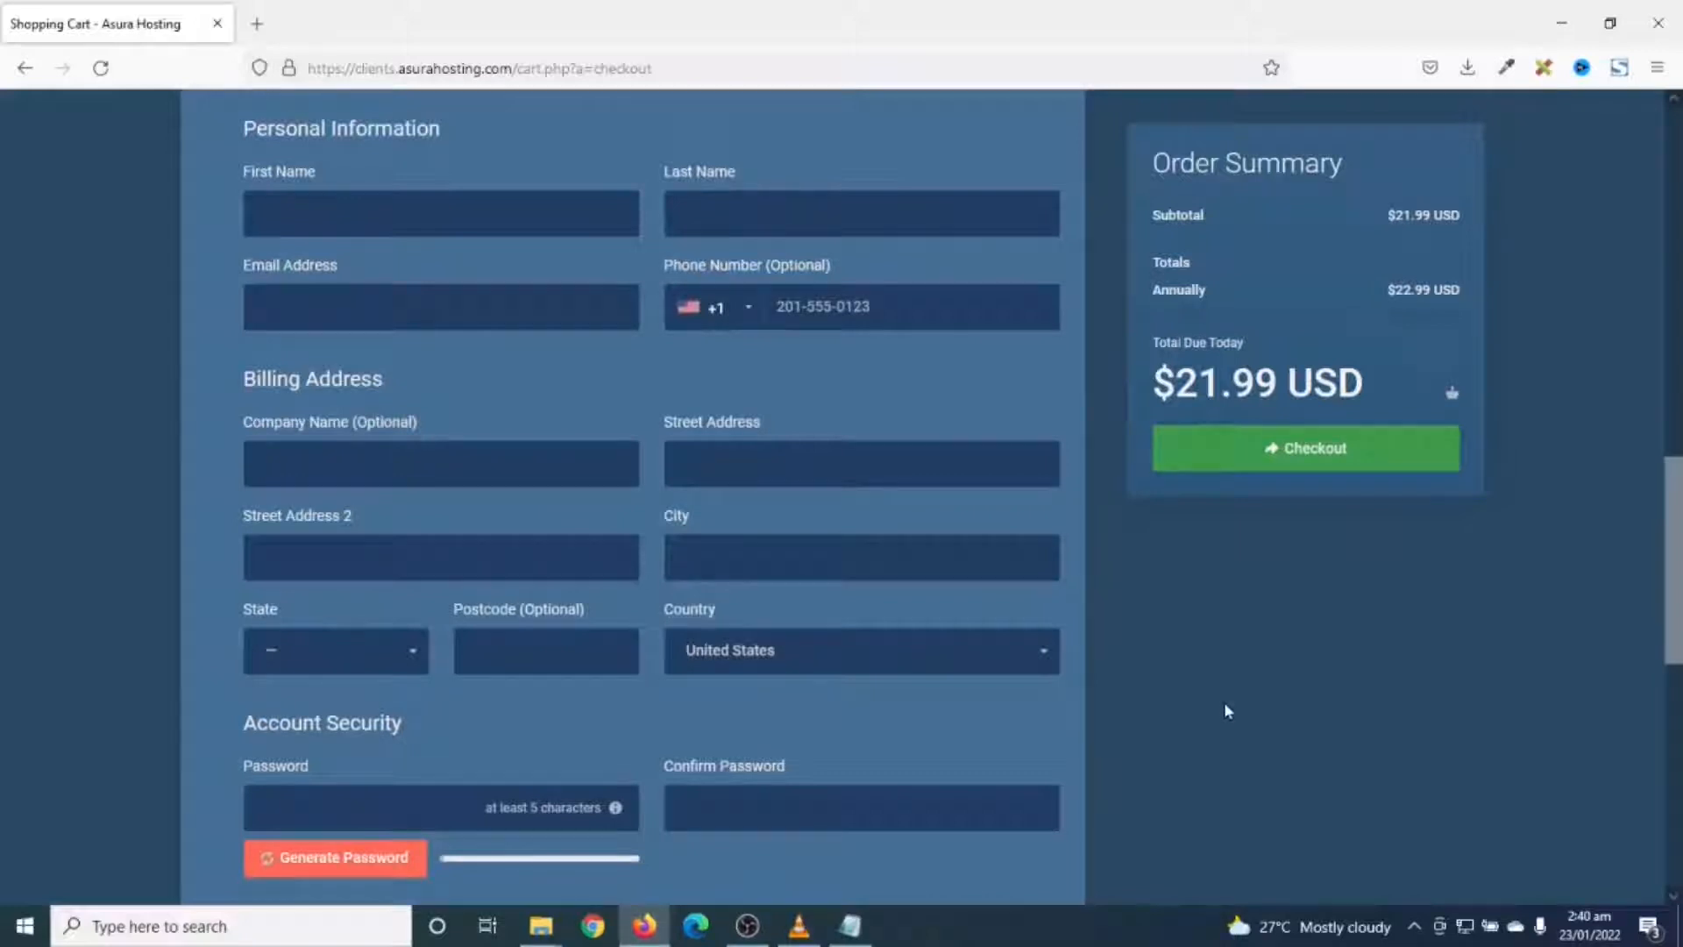
click(1303, 448)
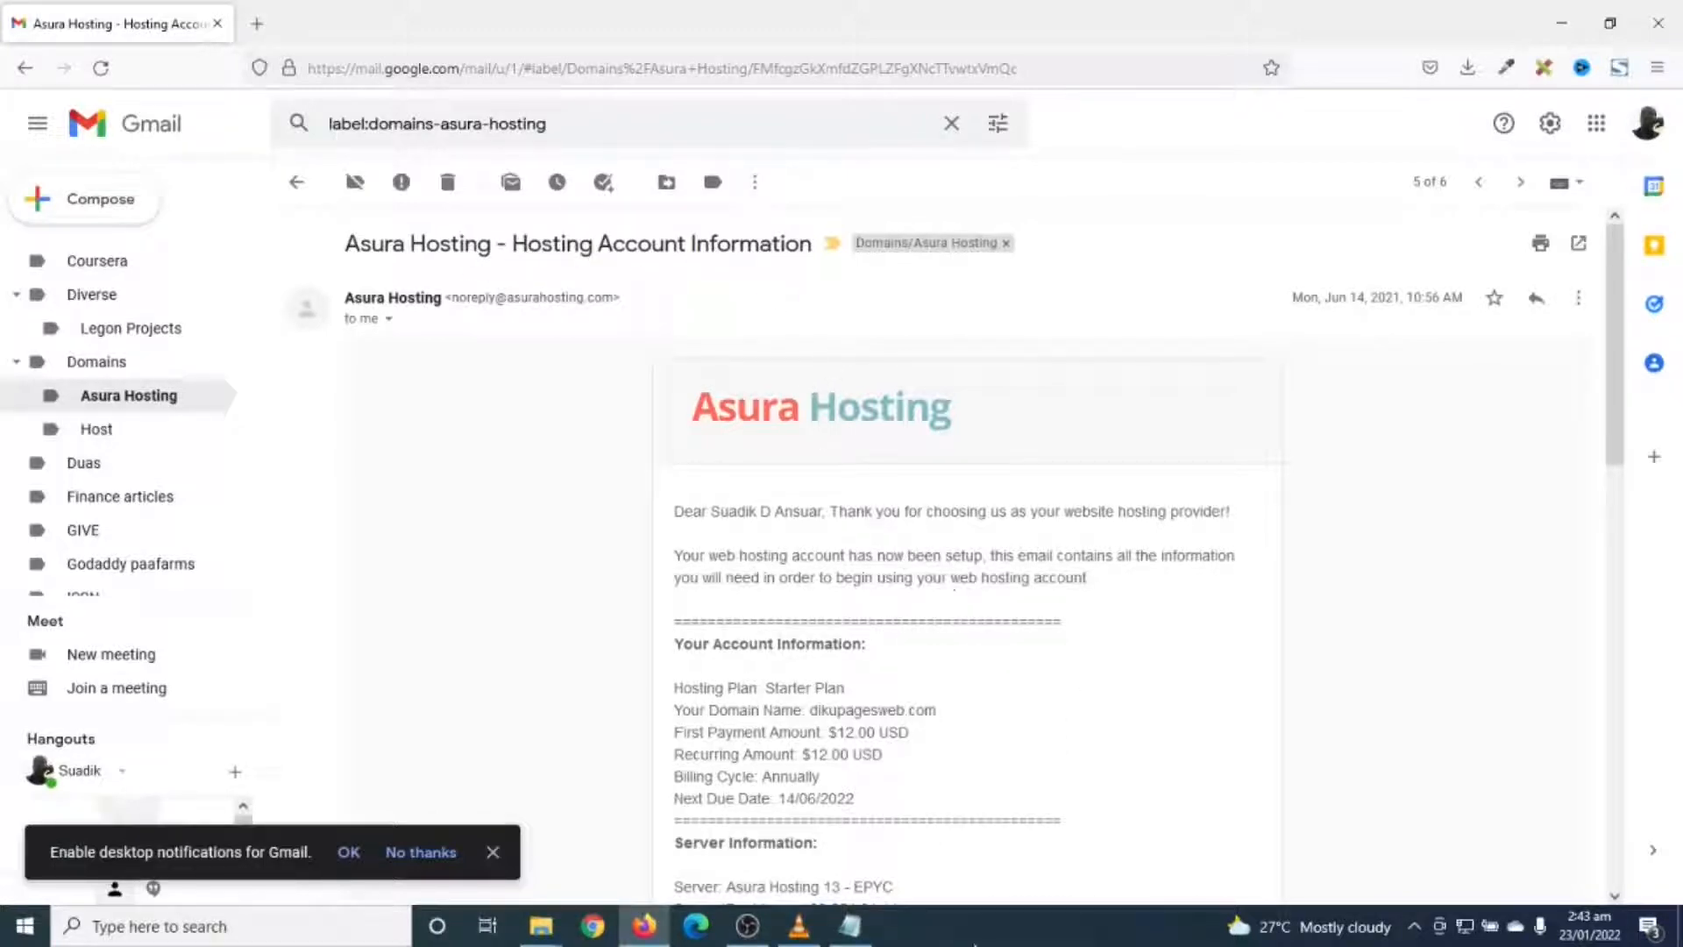
- Open the Server Login URL from the hosting e-mail in a new tab and switch to it
scroll(1619, 551, down, 4)
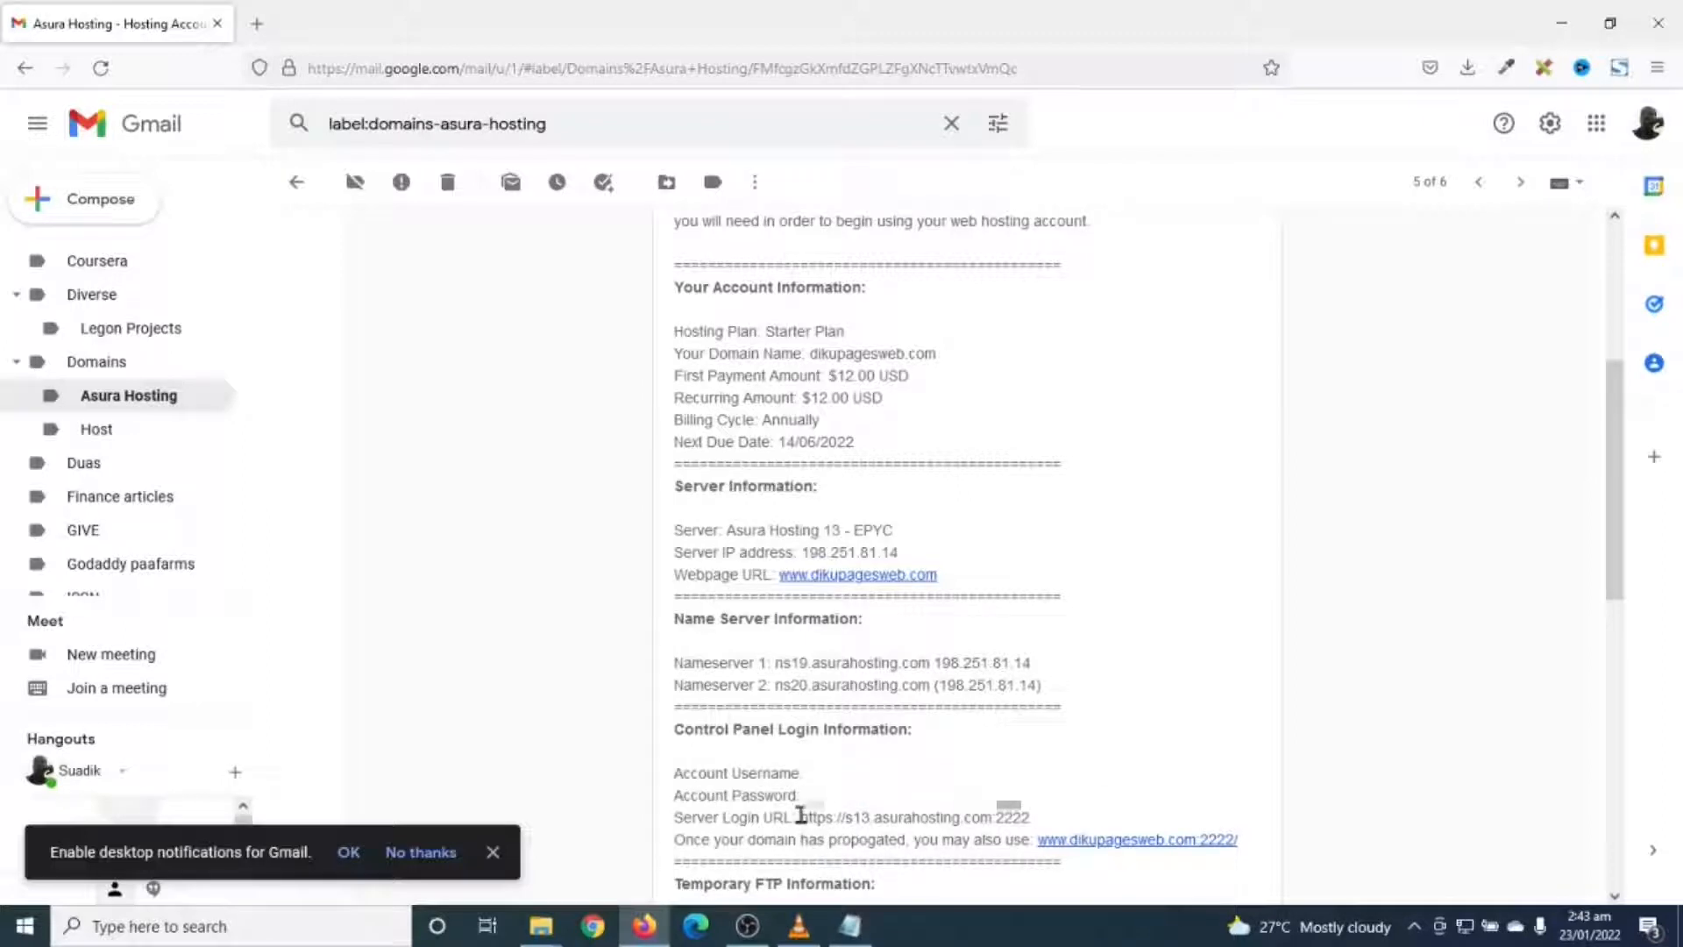
drag(801, 816, 1034, 837)
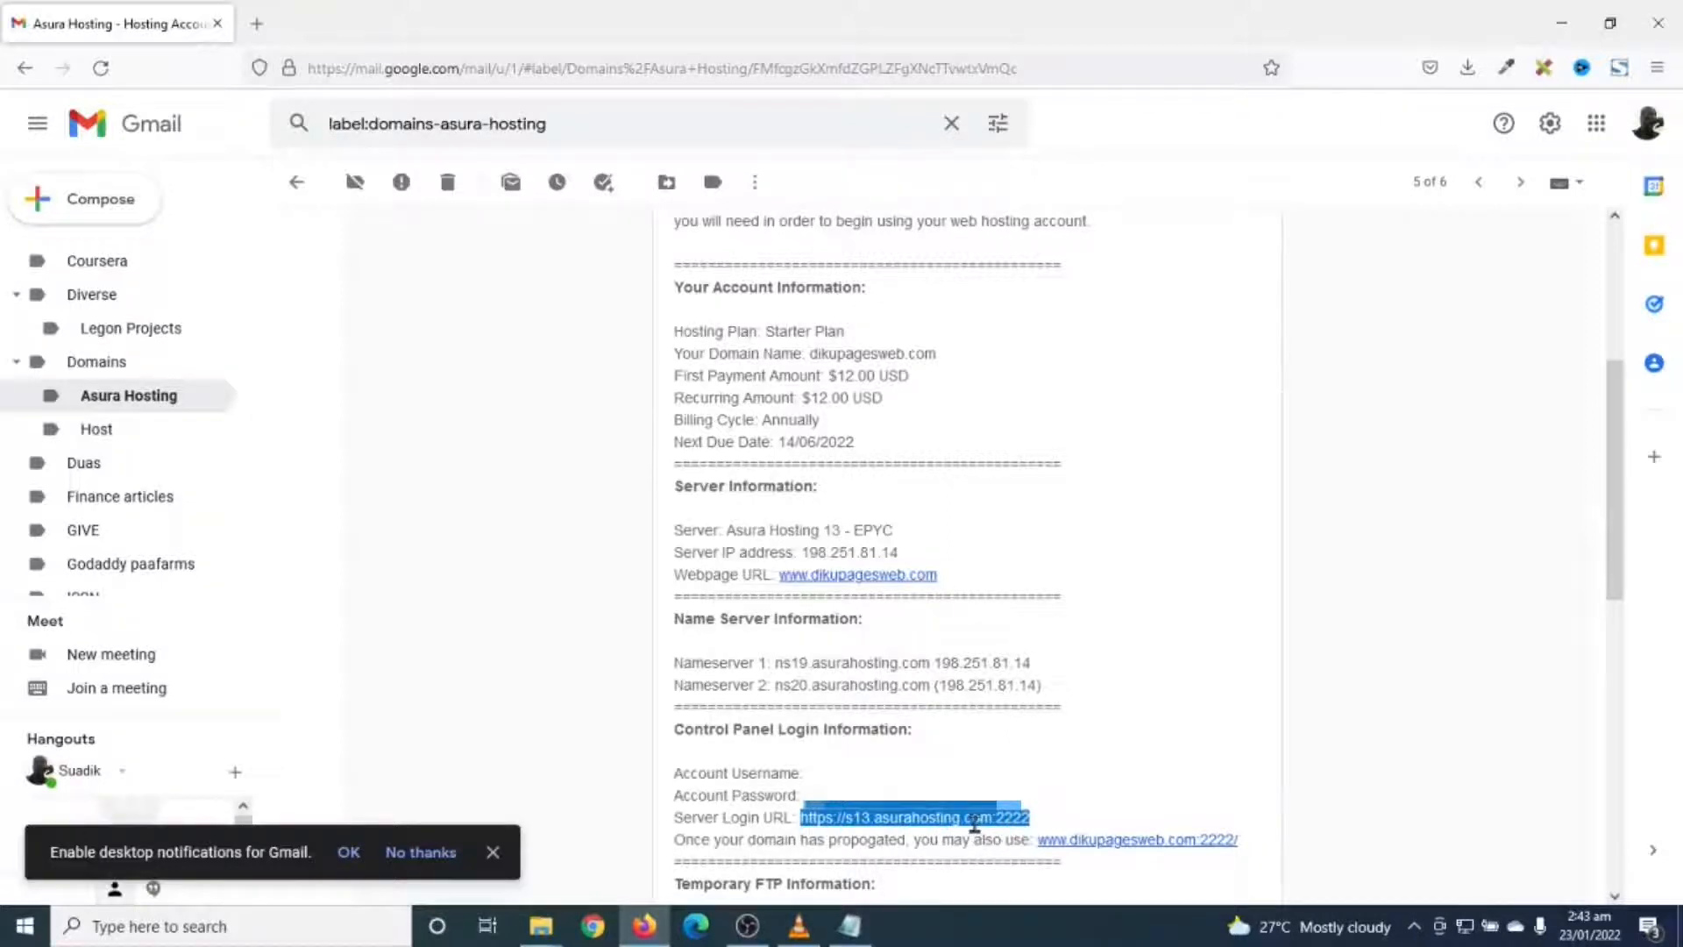
right_click(974, 823)
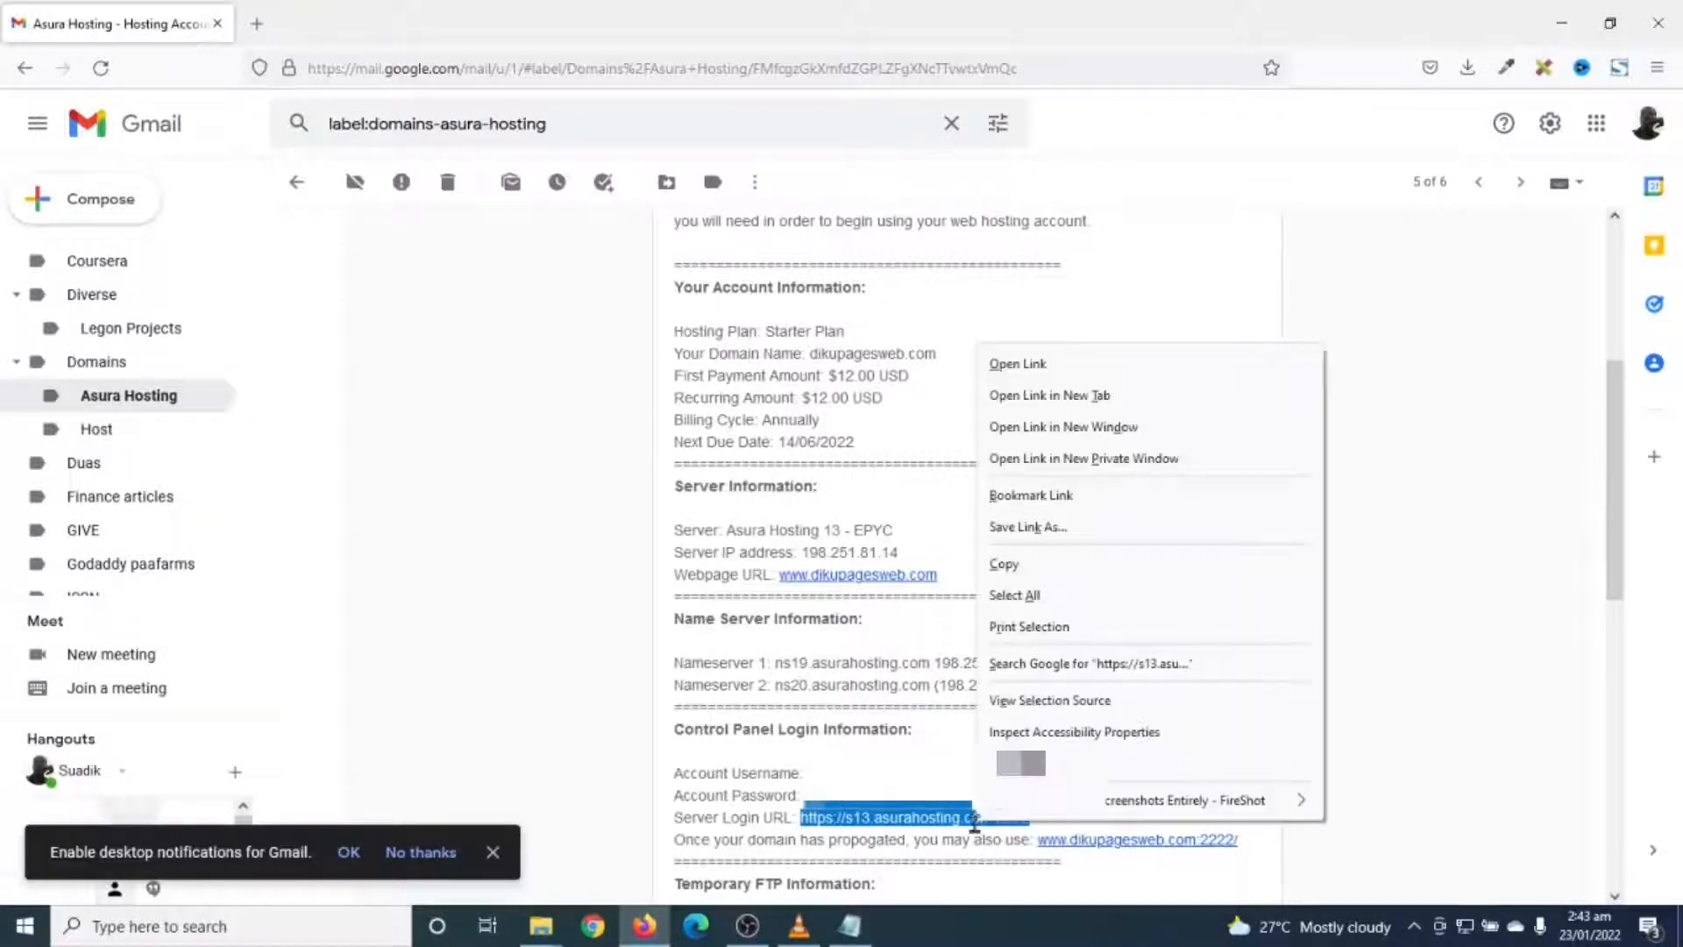
click(1059, 399)
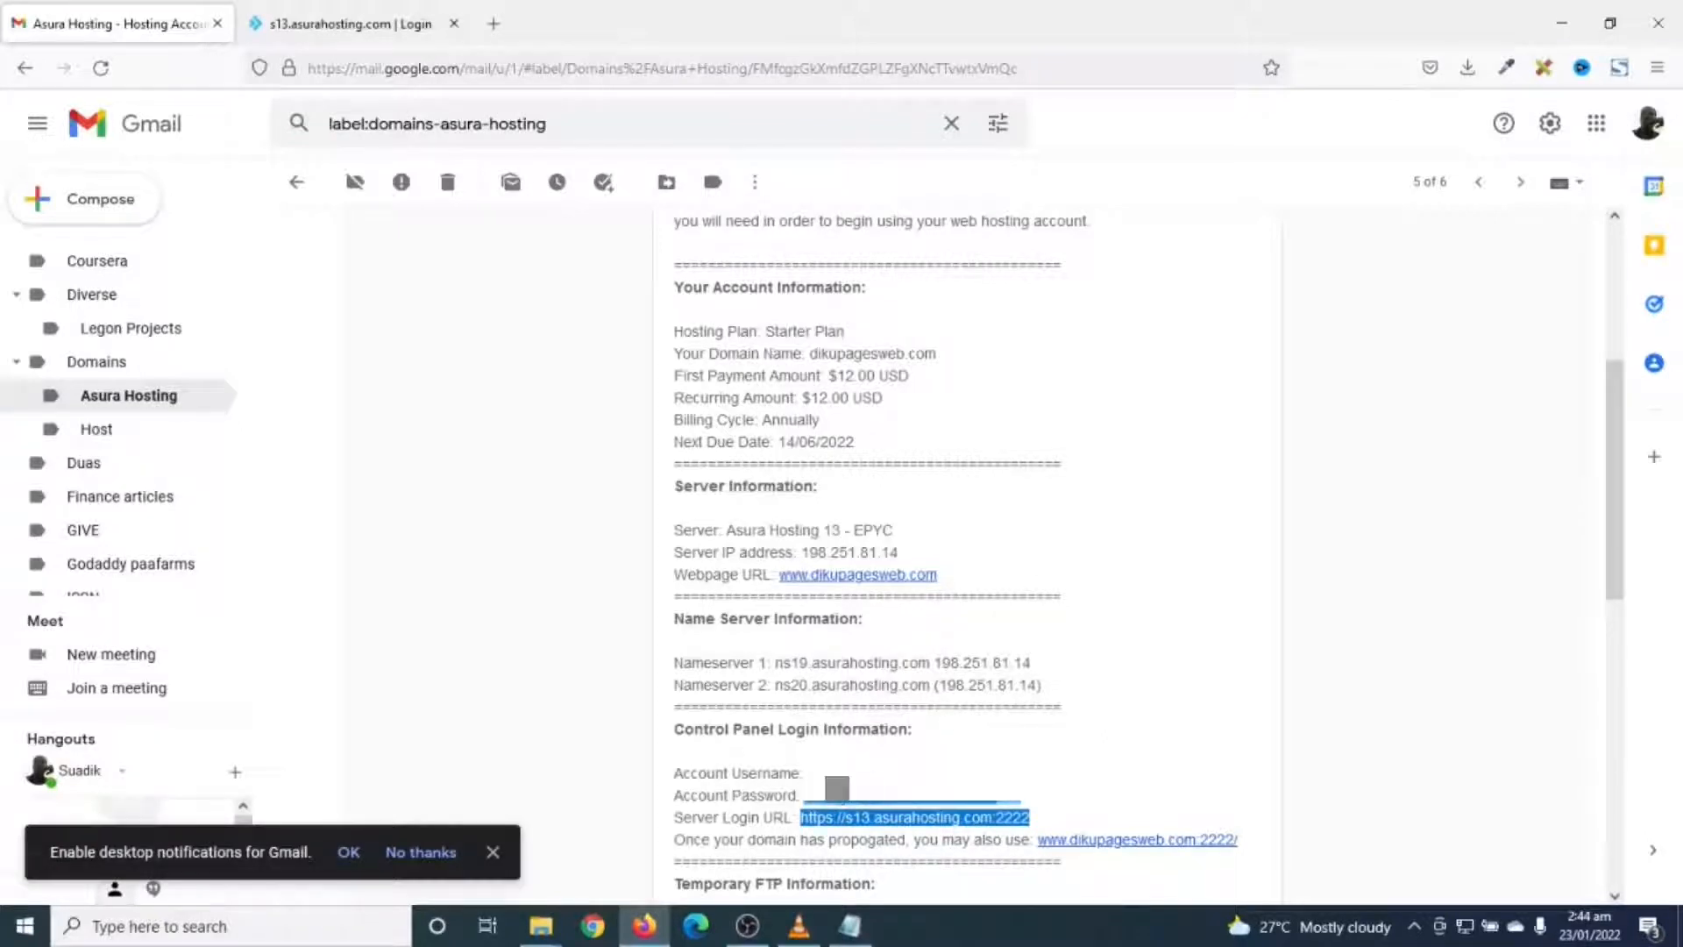
key(ctrl+Tab)
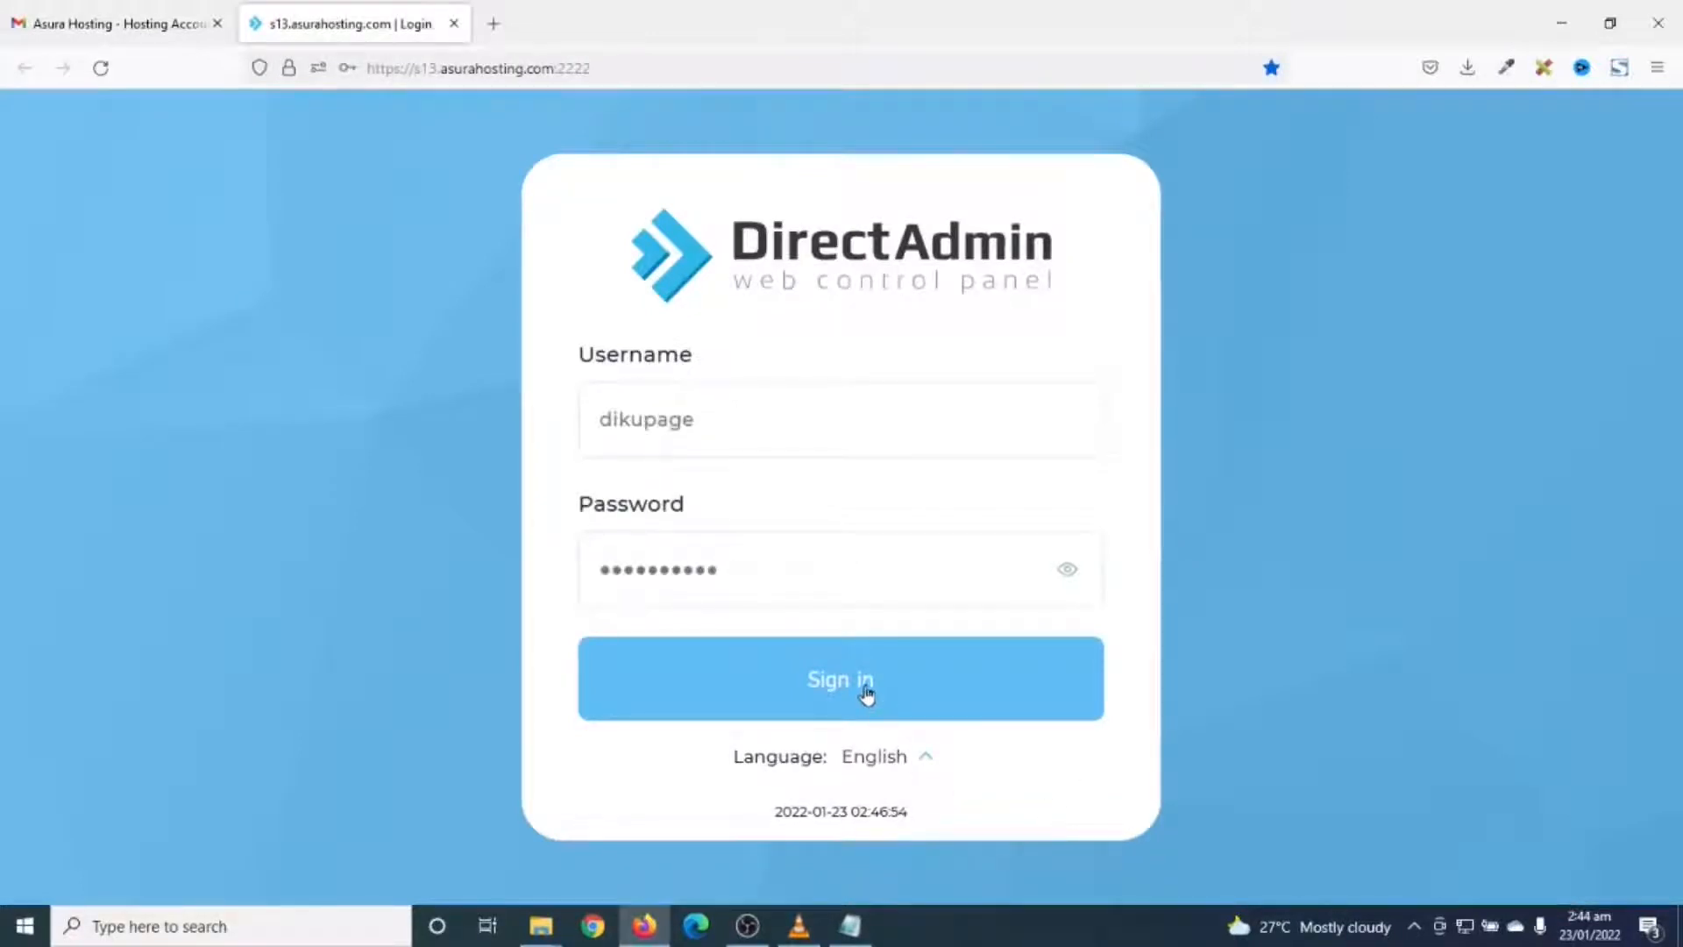
- Sign in to DirectAdmin and launch the Softaculous Auto Installer under Extra Features
click(867, 689)
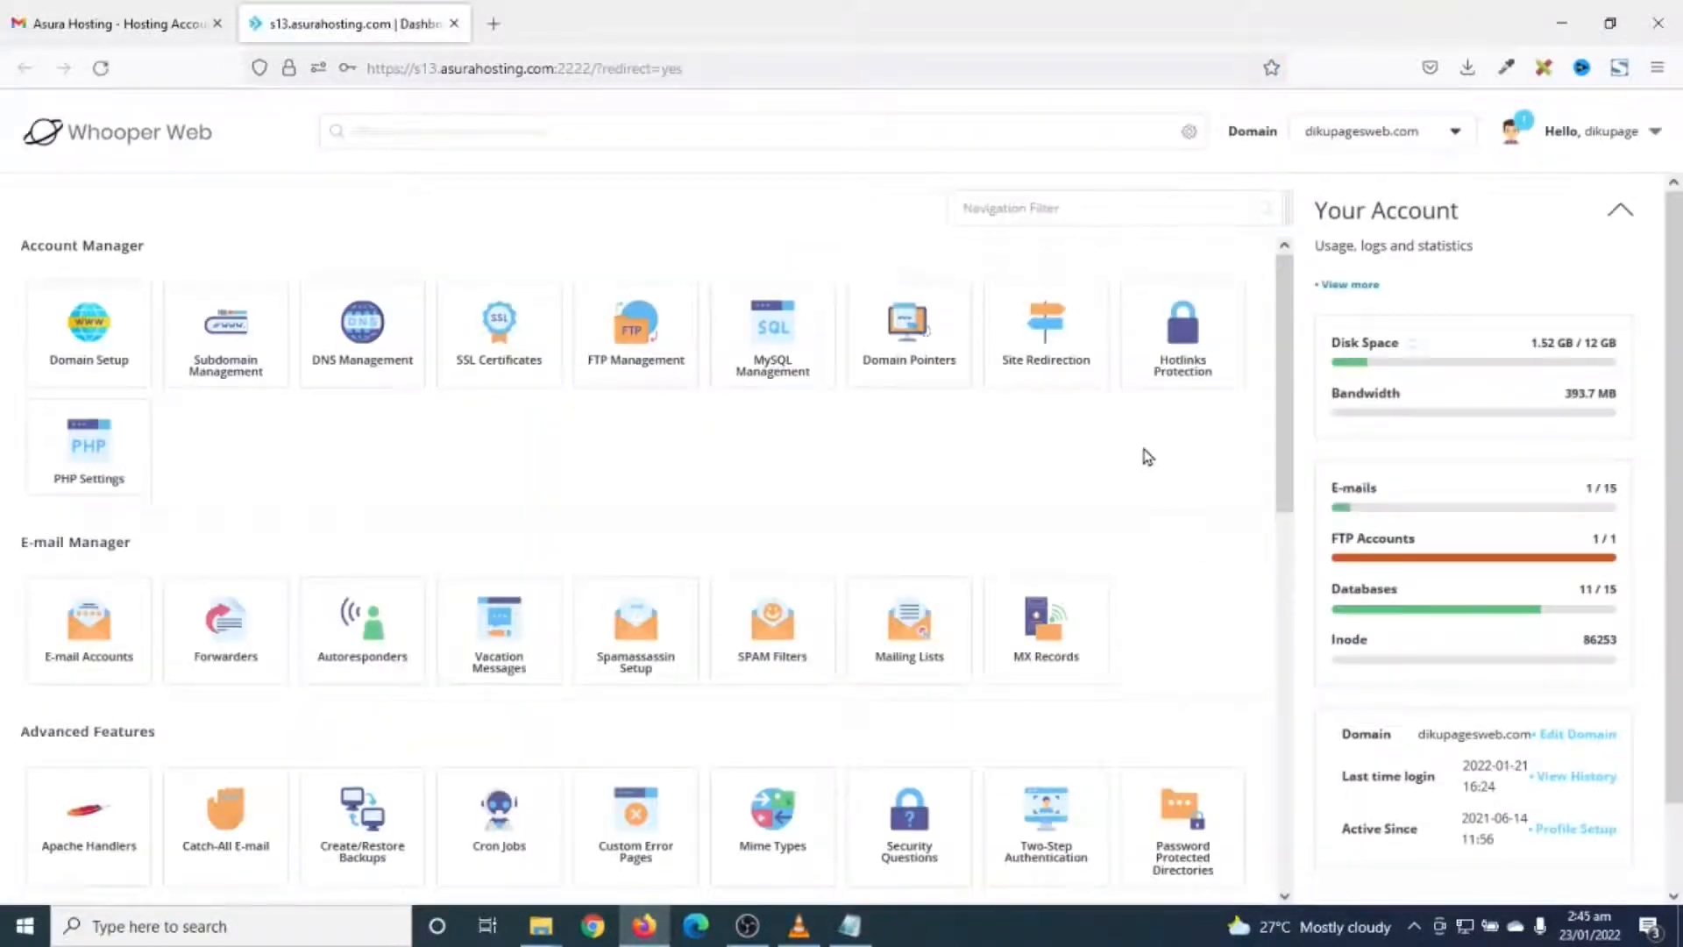
scroll(1146, 456, down, 1)
scroll(1147, 456, down, 2)
scroll(1145, 455, up, 2)
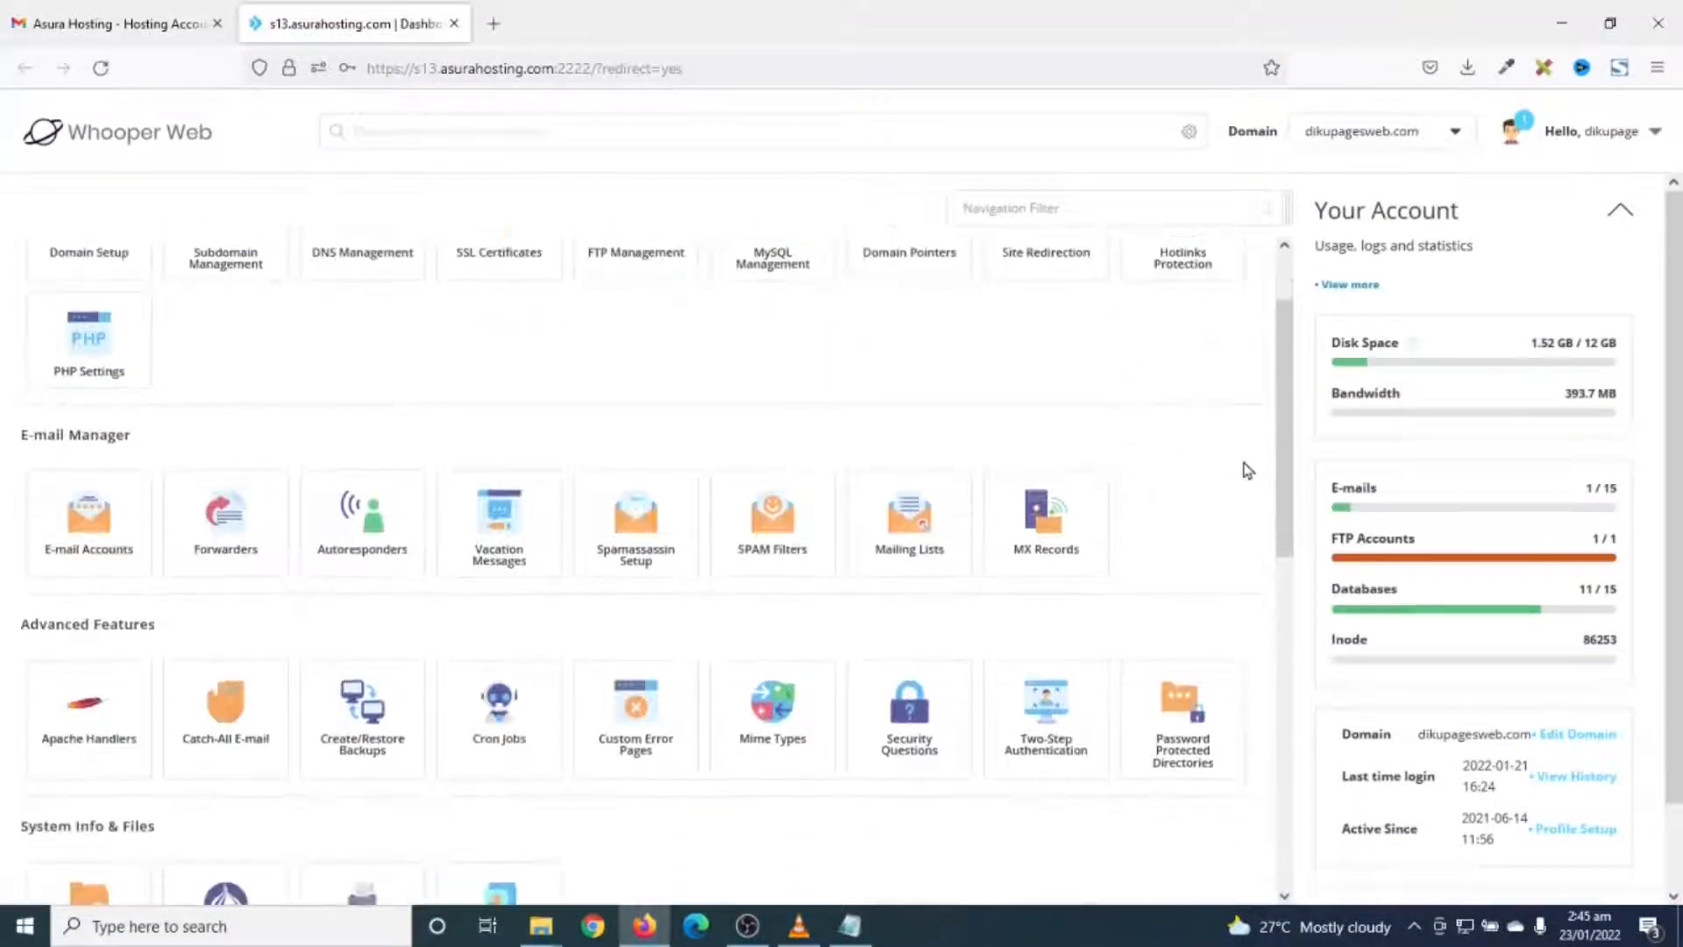
scroll(1236, 467, up, 1)
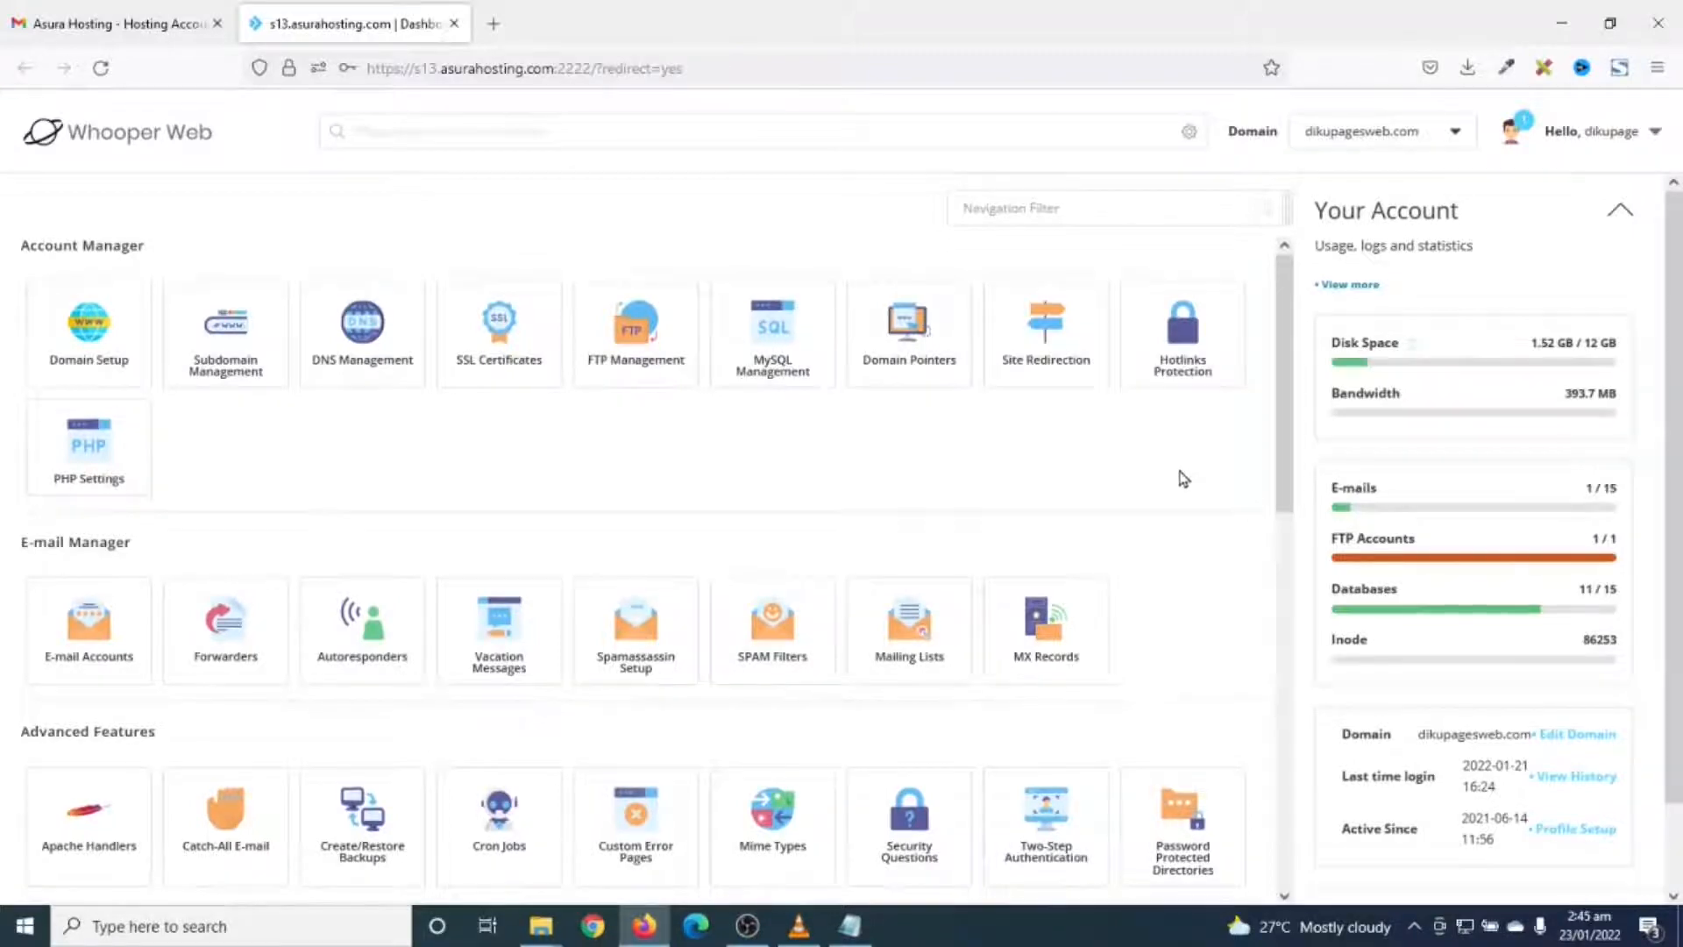
scroll(1183, 478, down, 10)
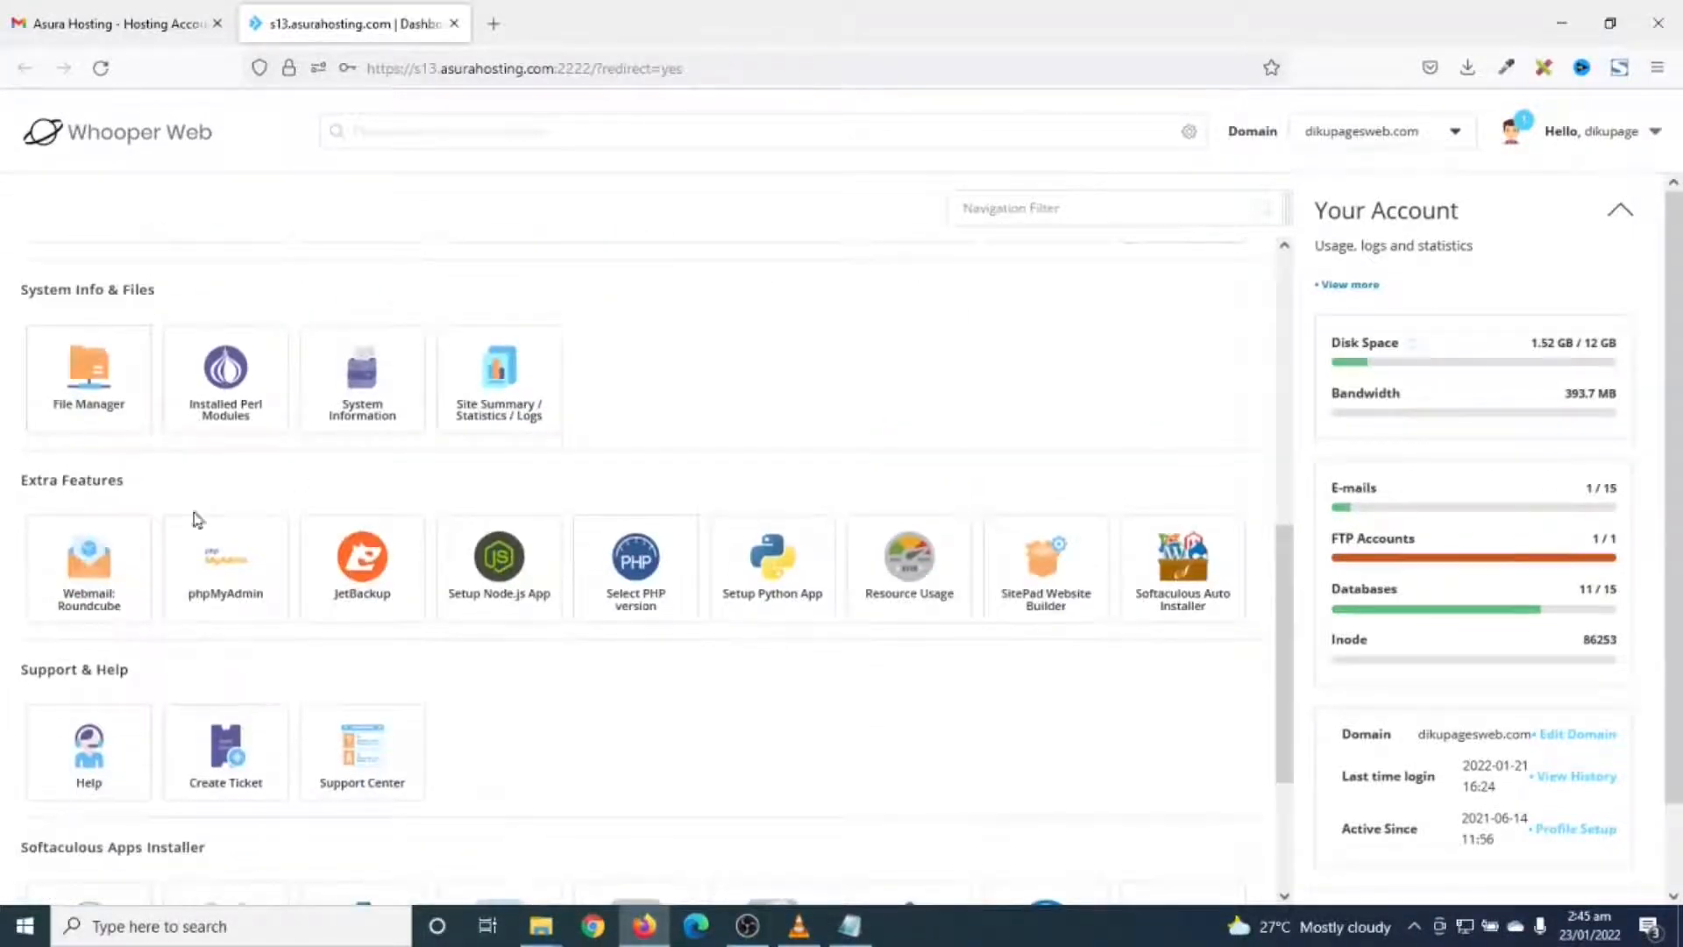
click(1189, 568)
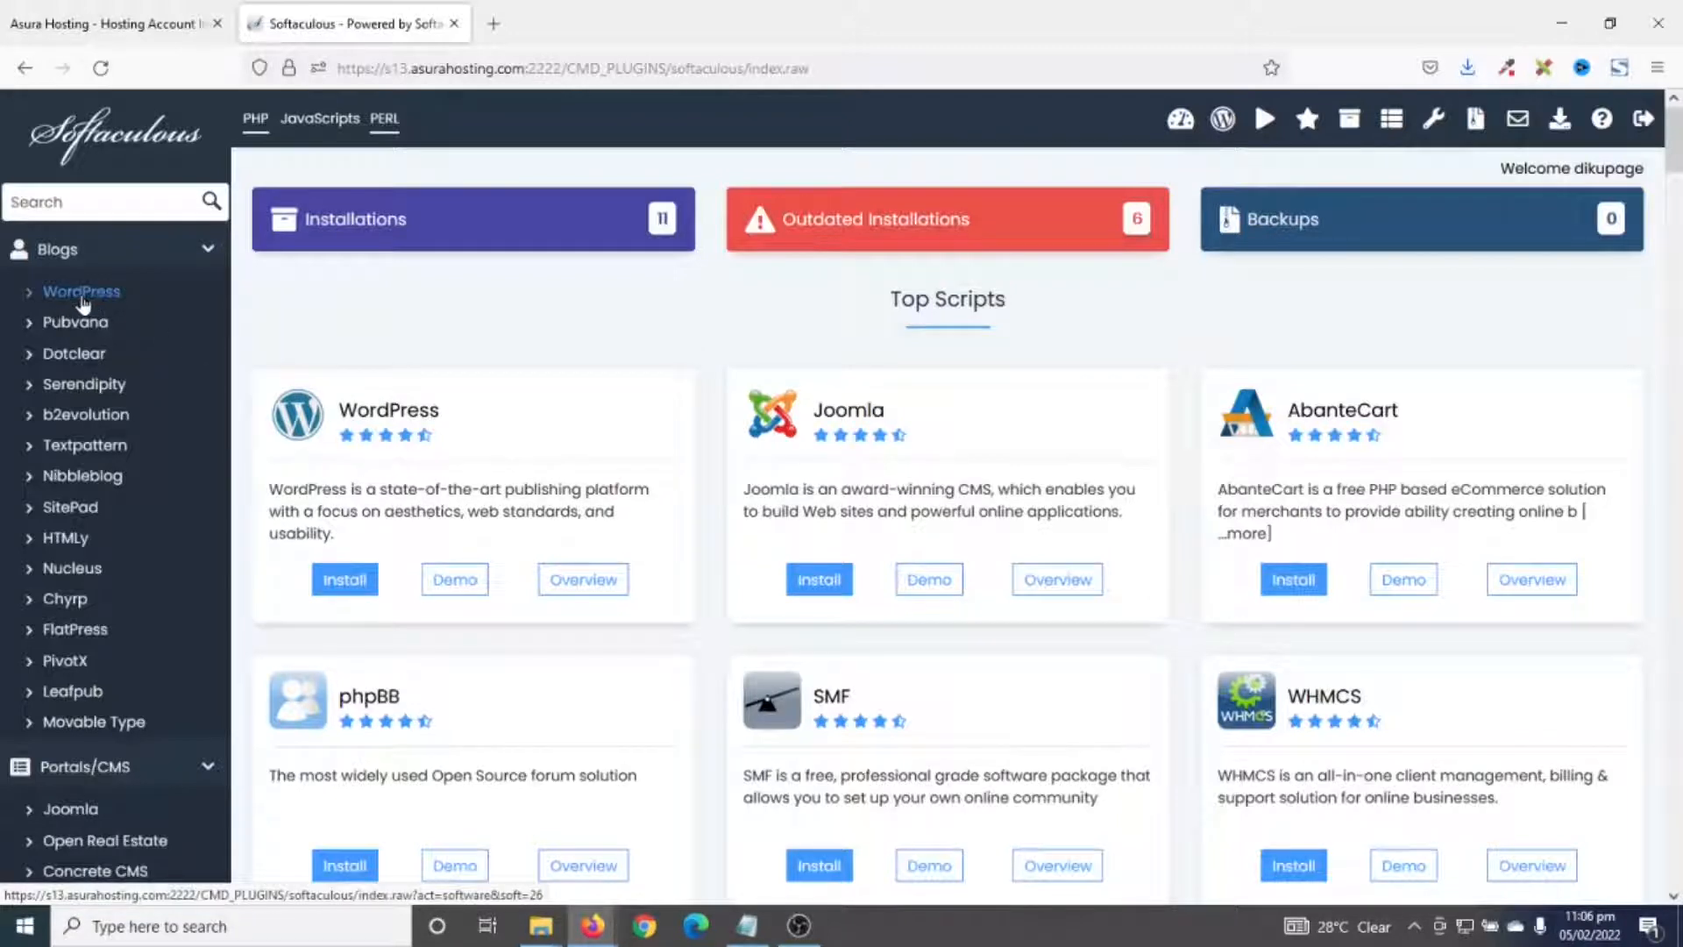
click(357, 588)
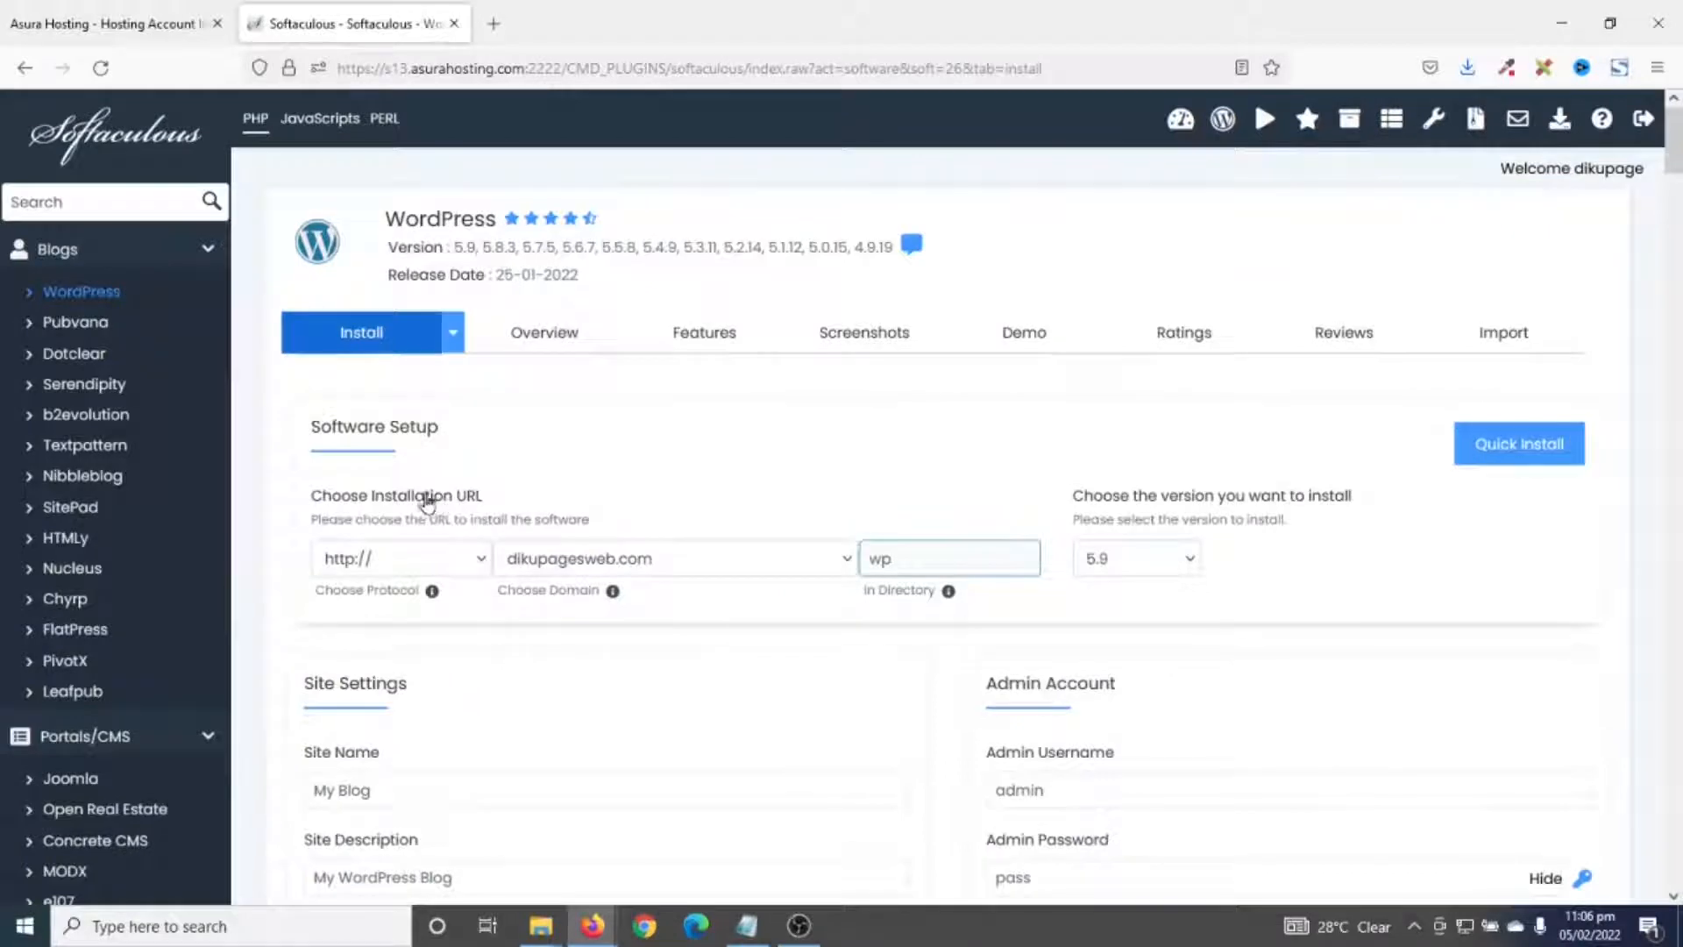
click(438, 569)
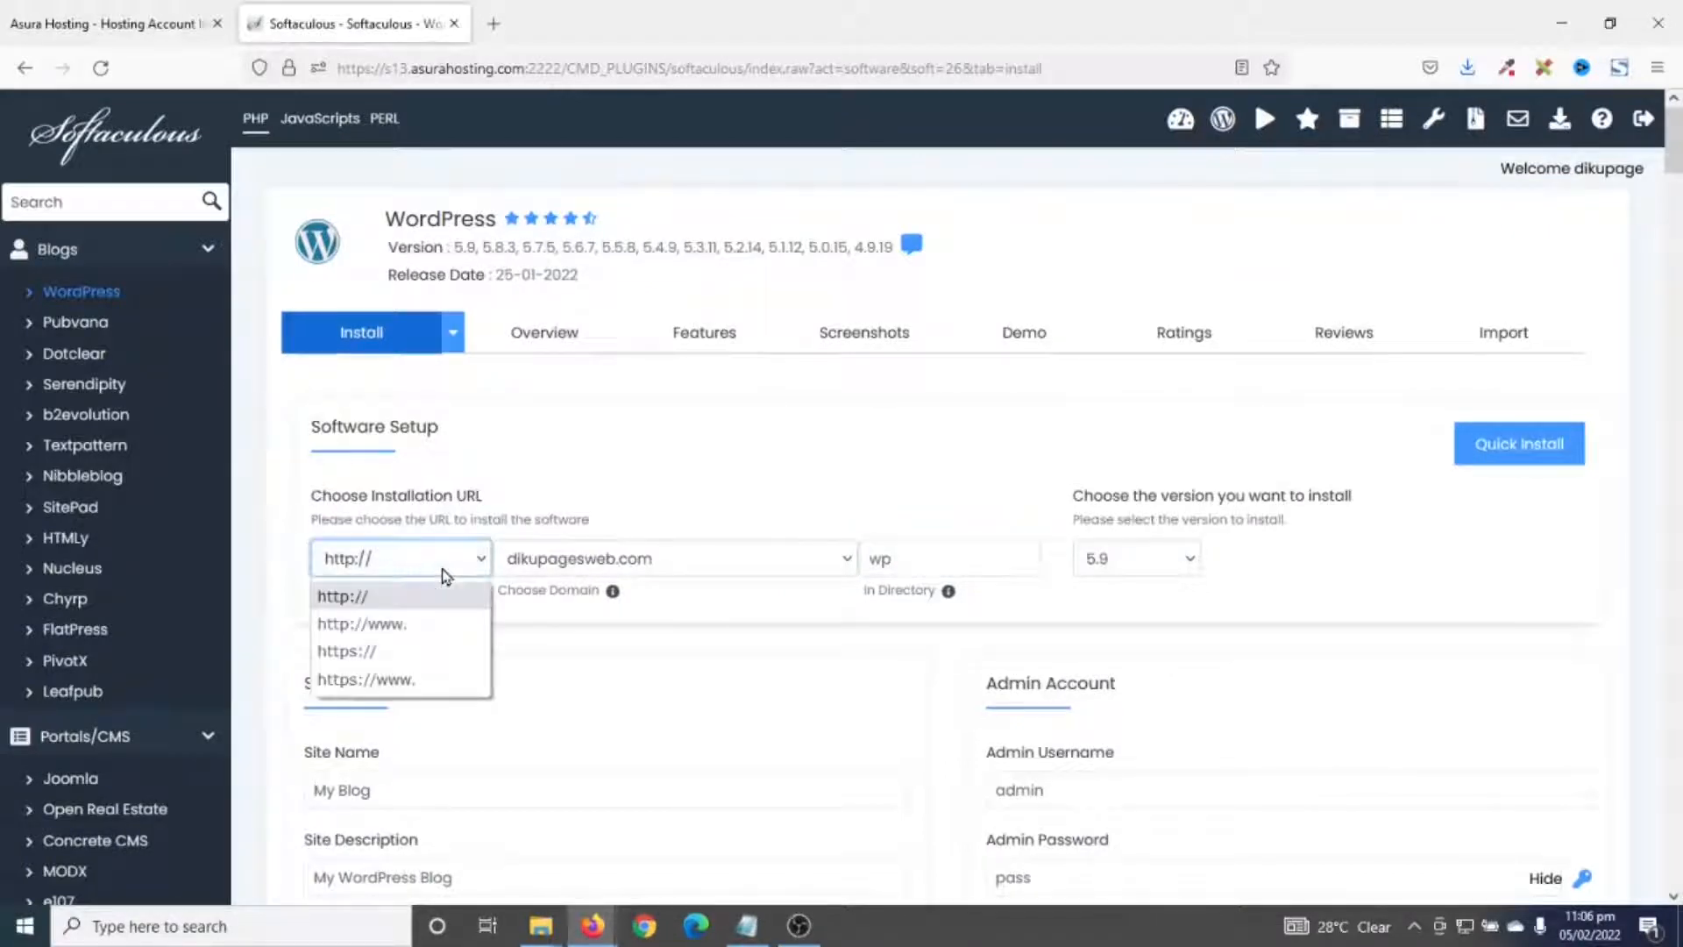
click(376, 653)
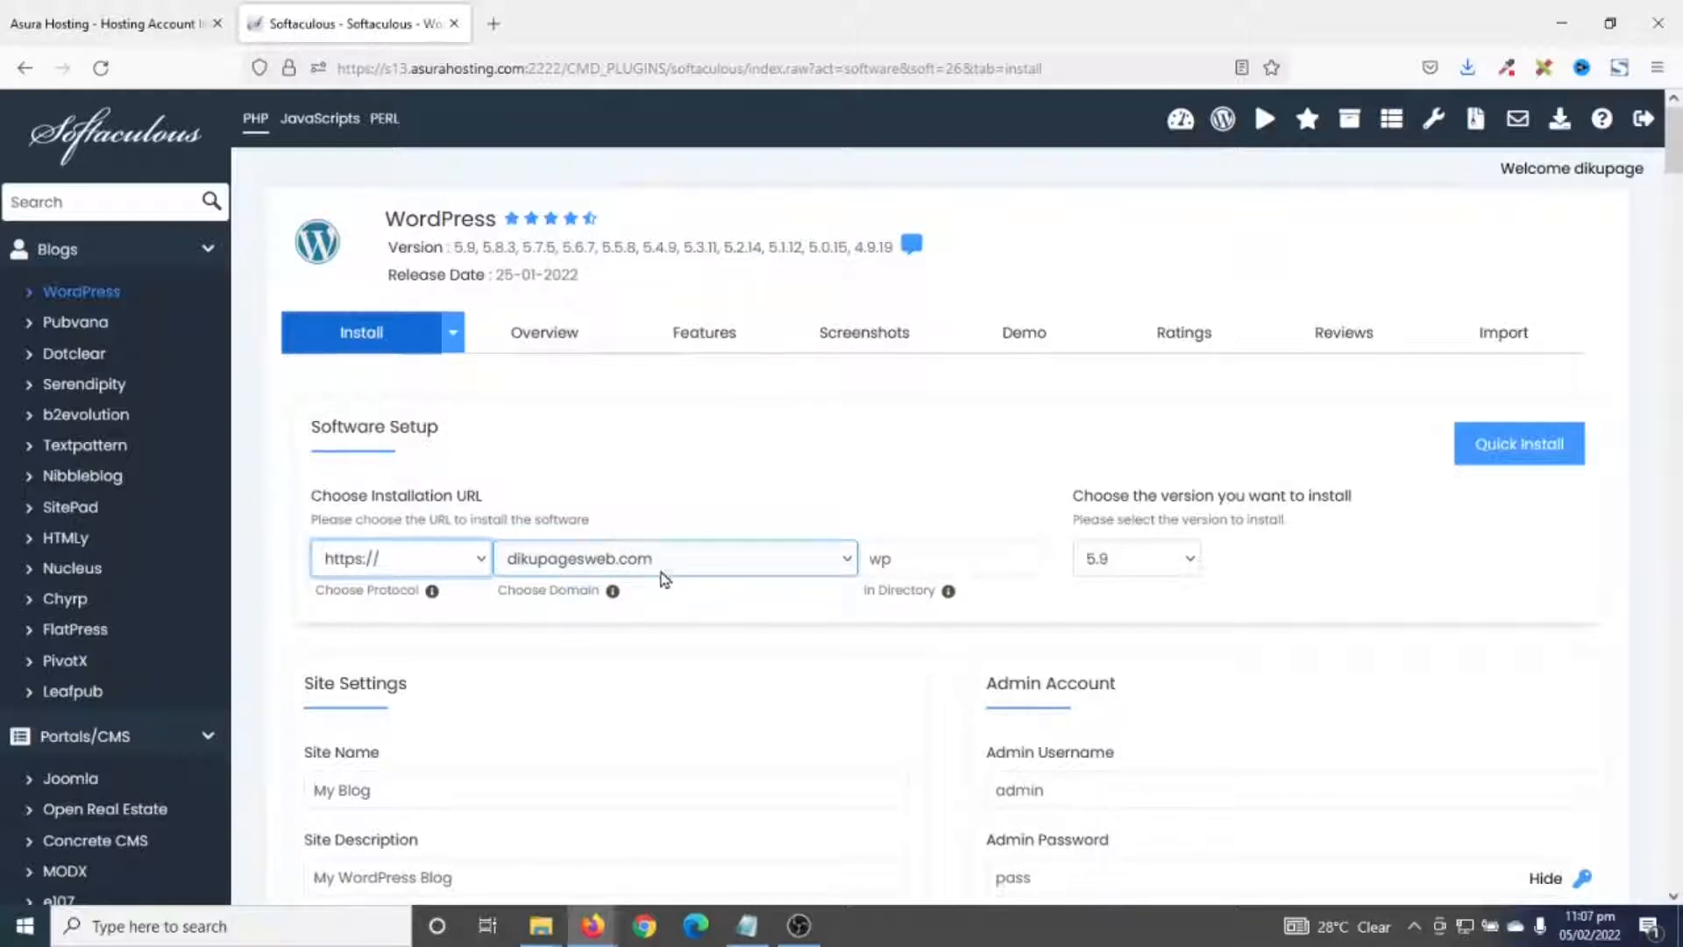
click(928, 557)
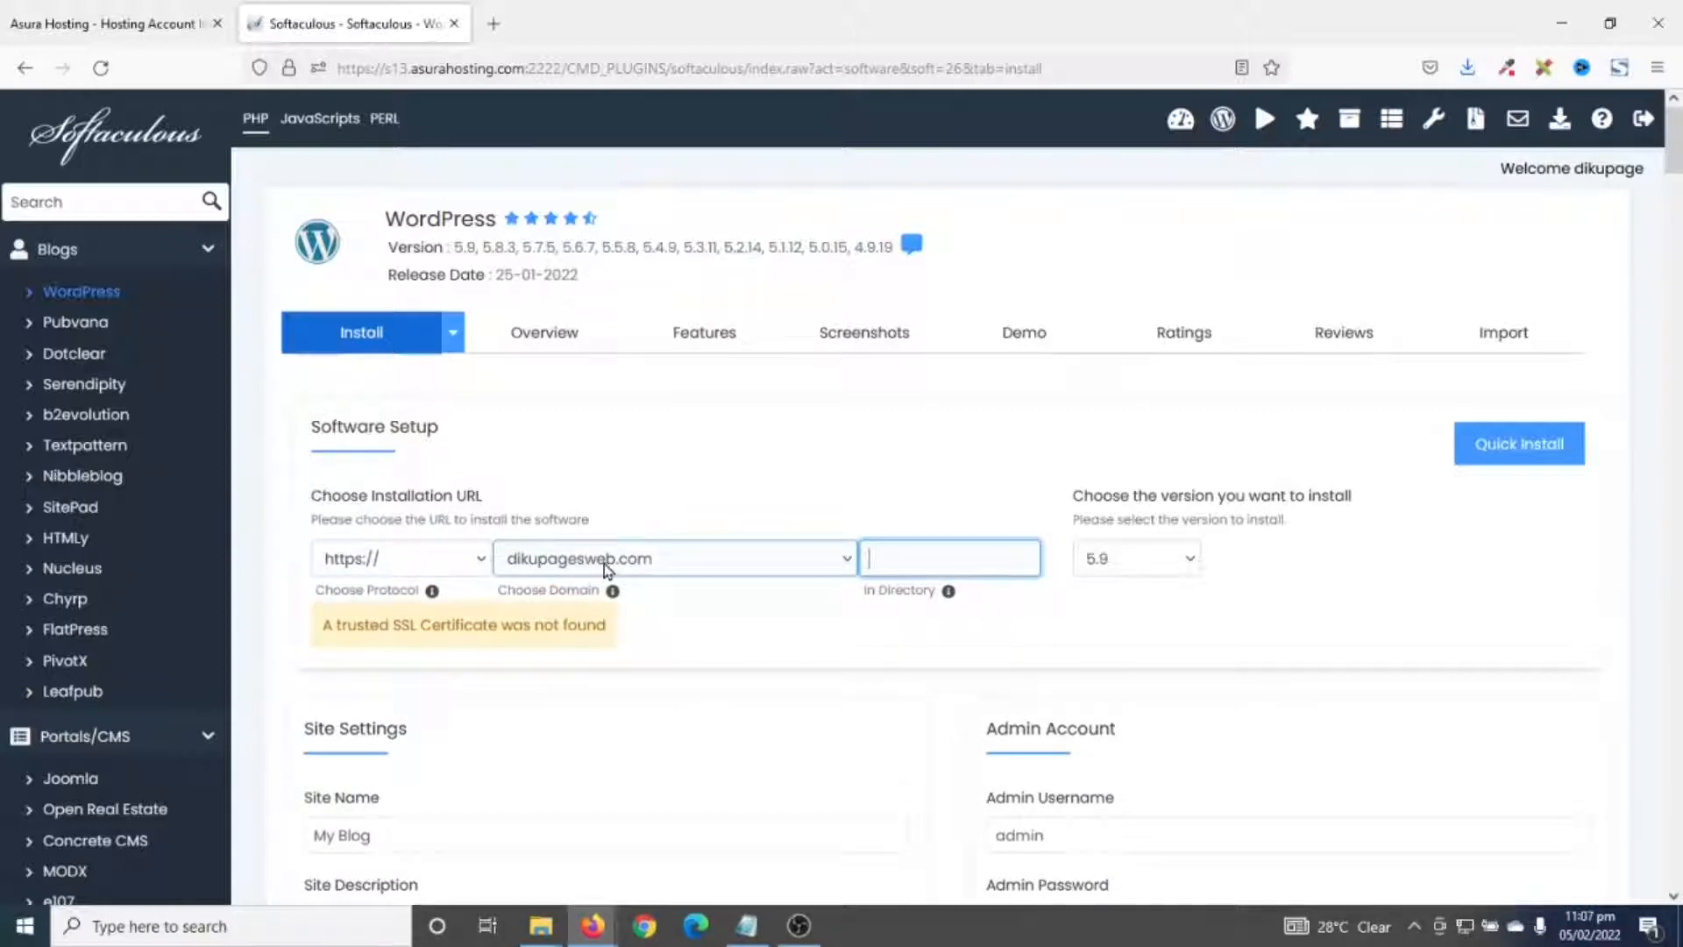
click(604, 561)
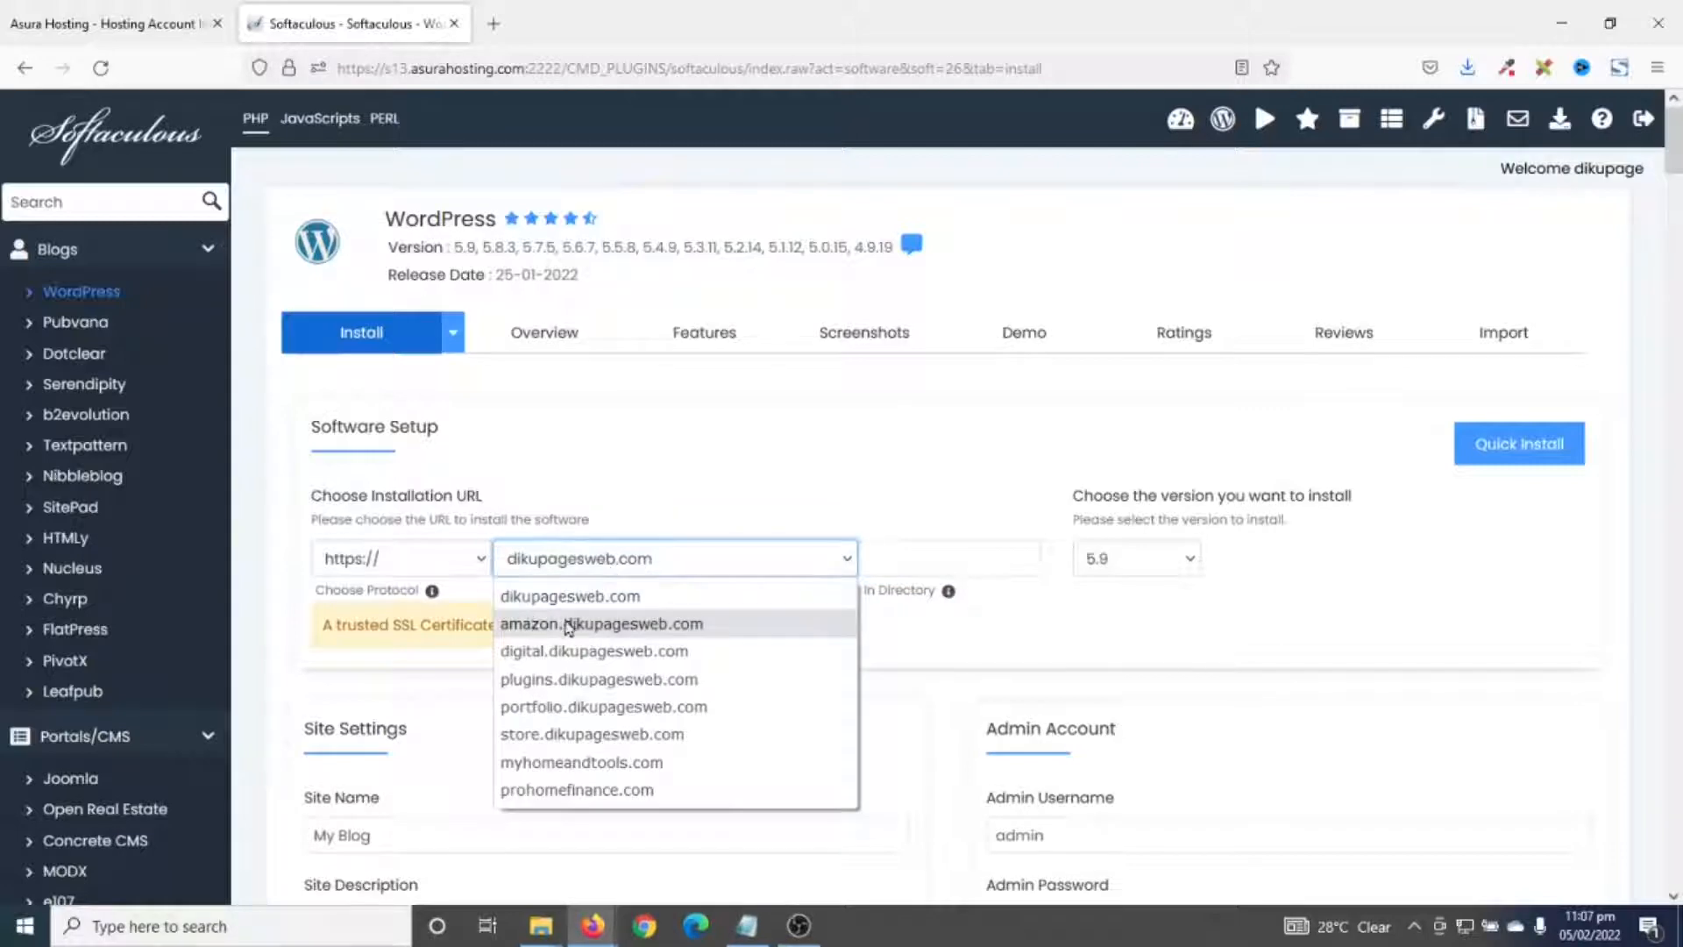
click(581, 623)
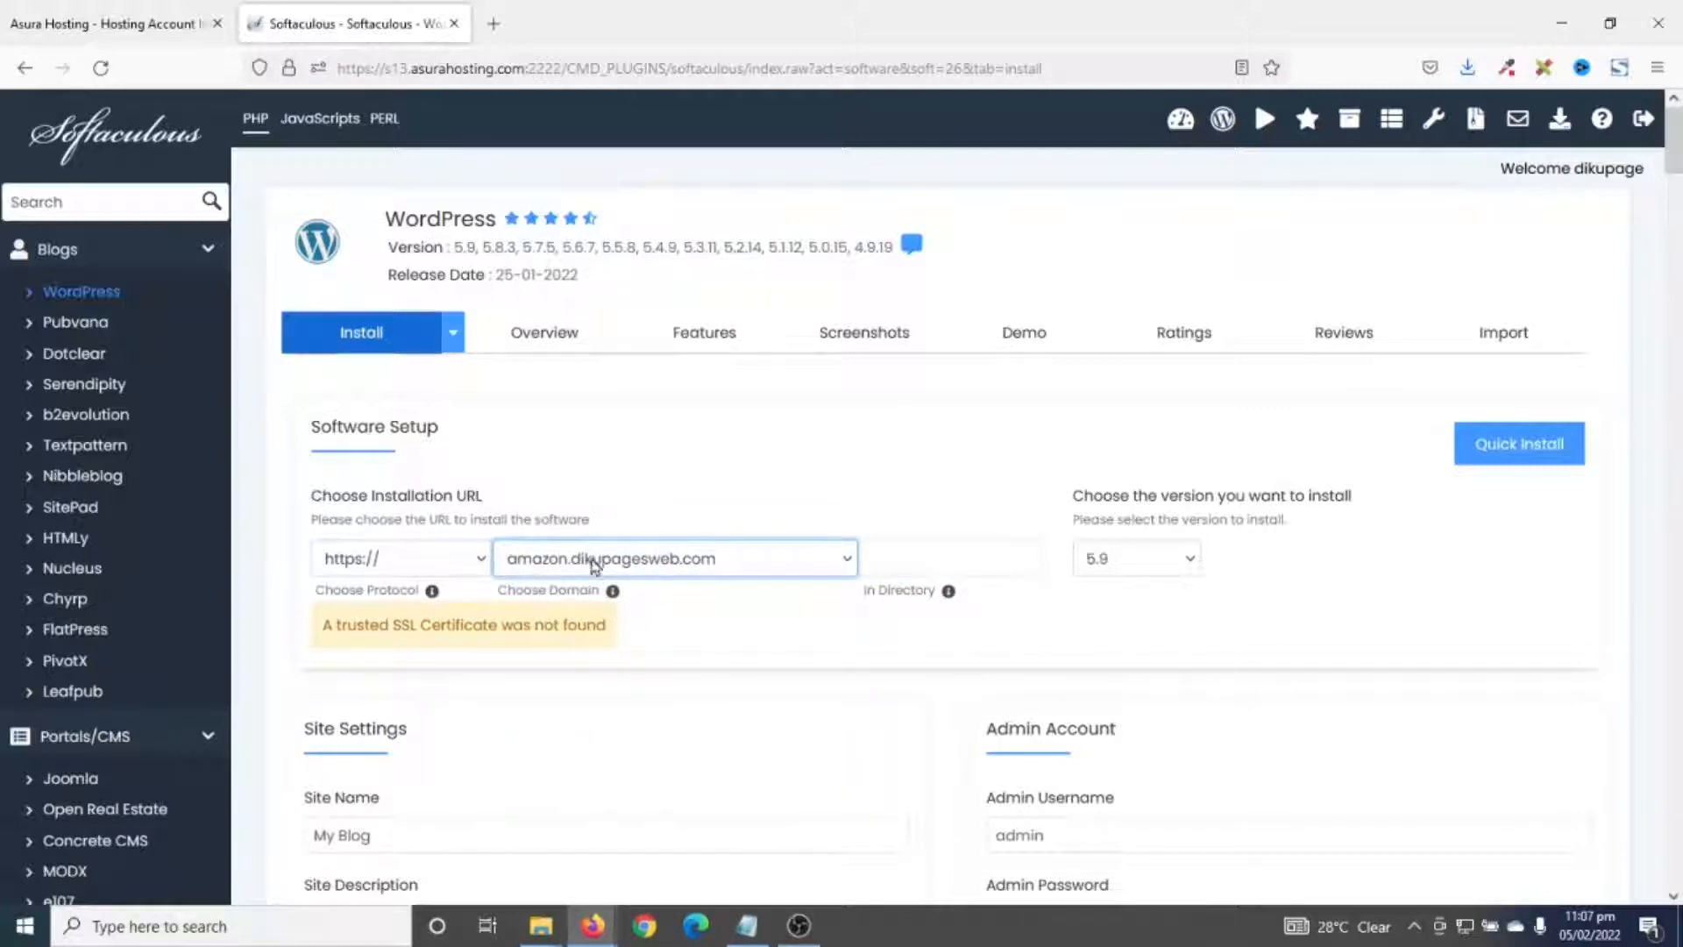
- Name the site 'My Headset' with description 'Best Headsets for You' and run the install
scroll(719, 644, down, 3)
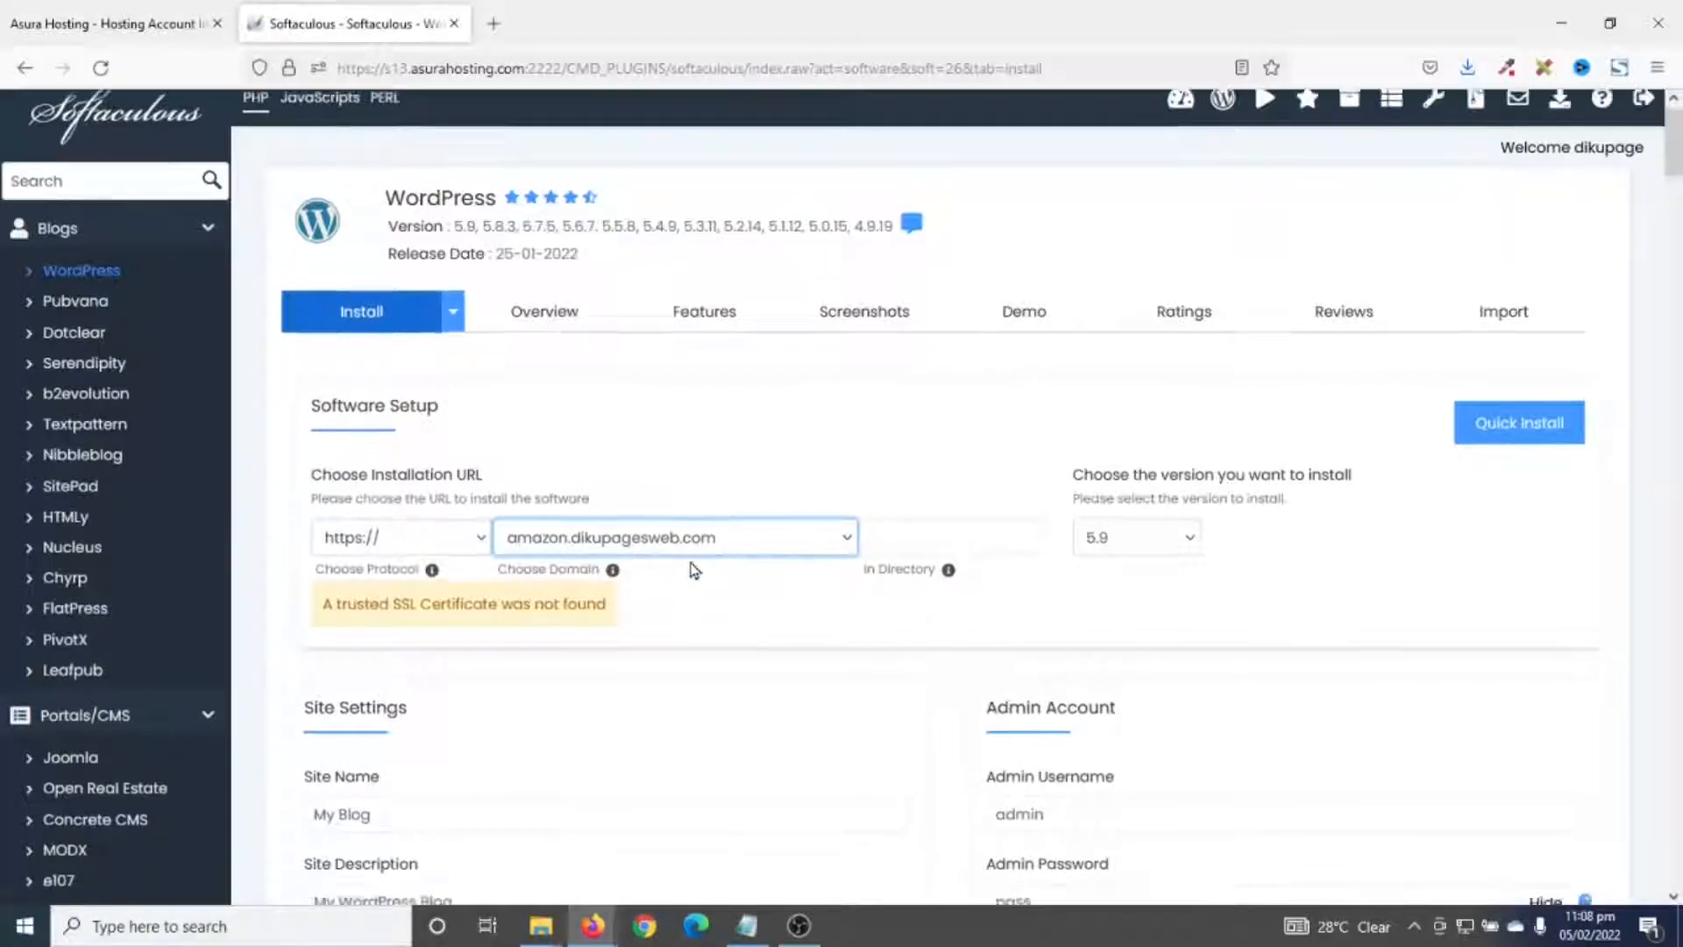
drag(412, 623, 249, 624)
text(M)
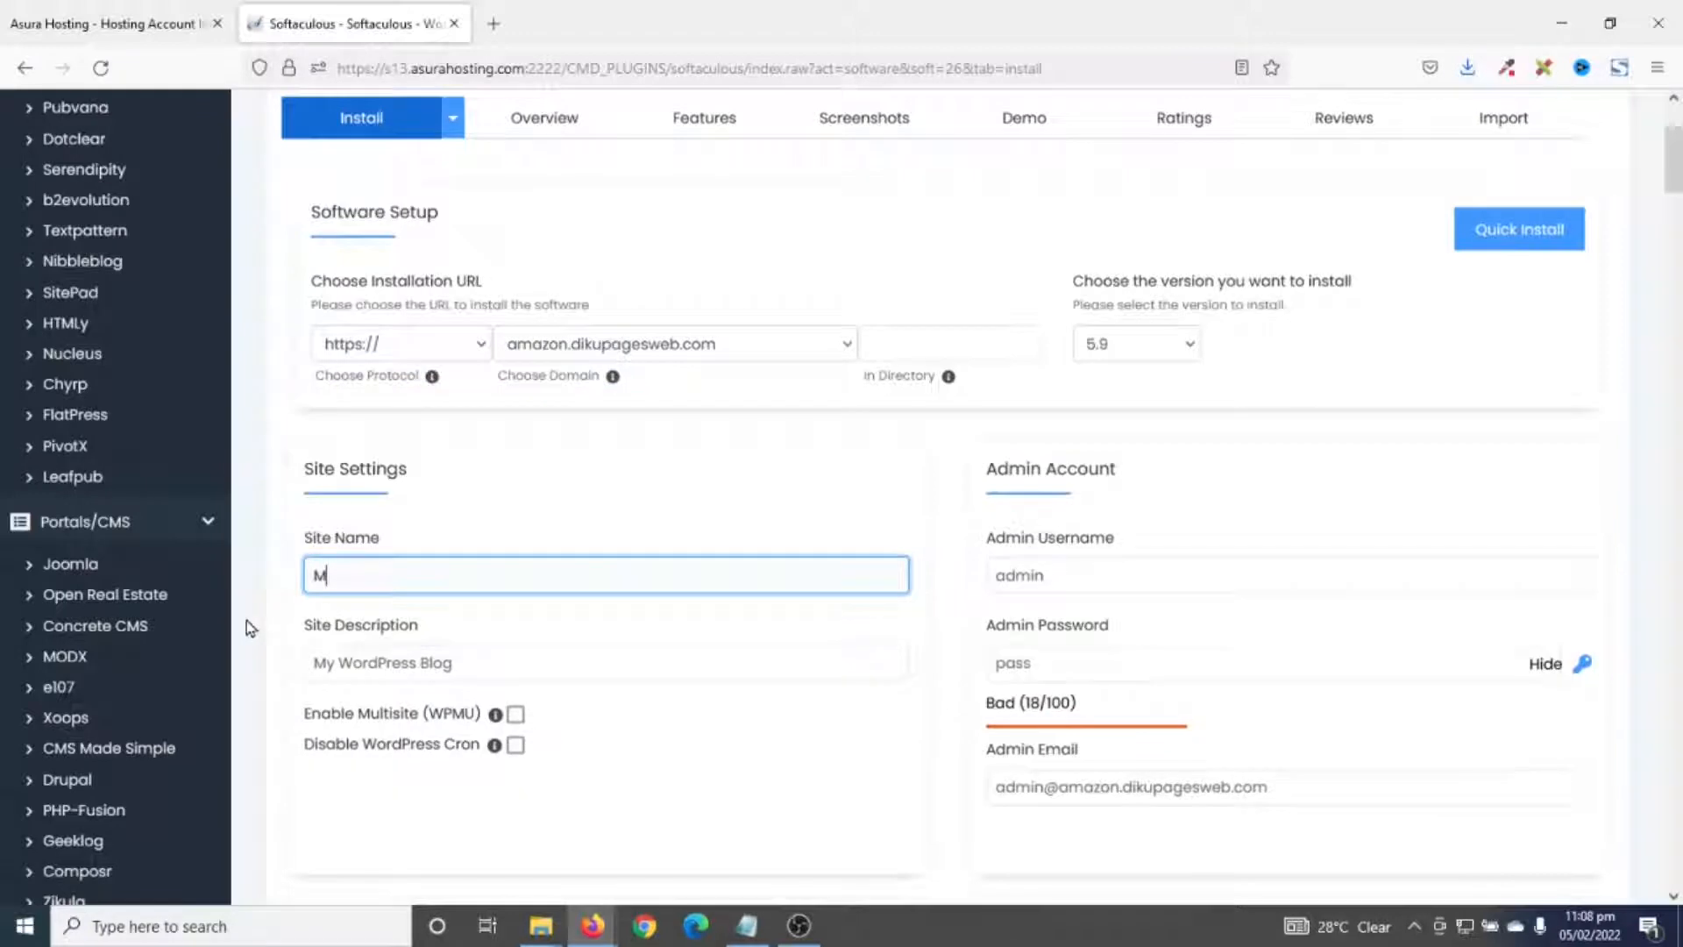
text(y Headset)
drag(478, 666, 268, 673)
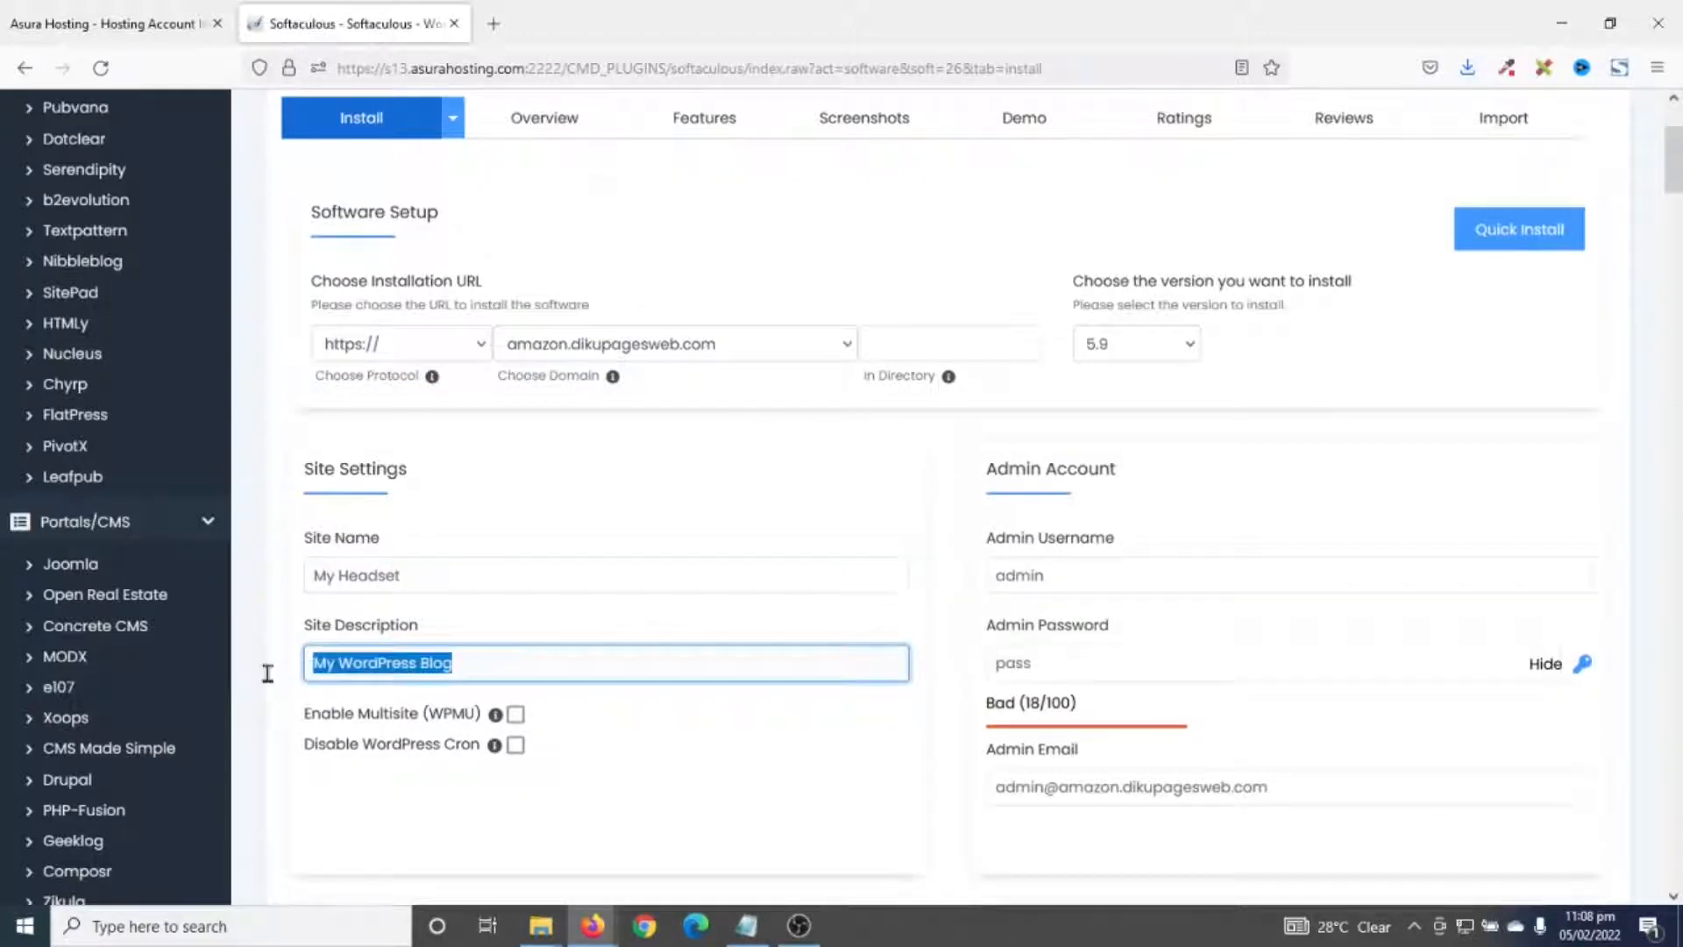
text(Best)
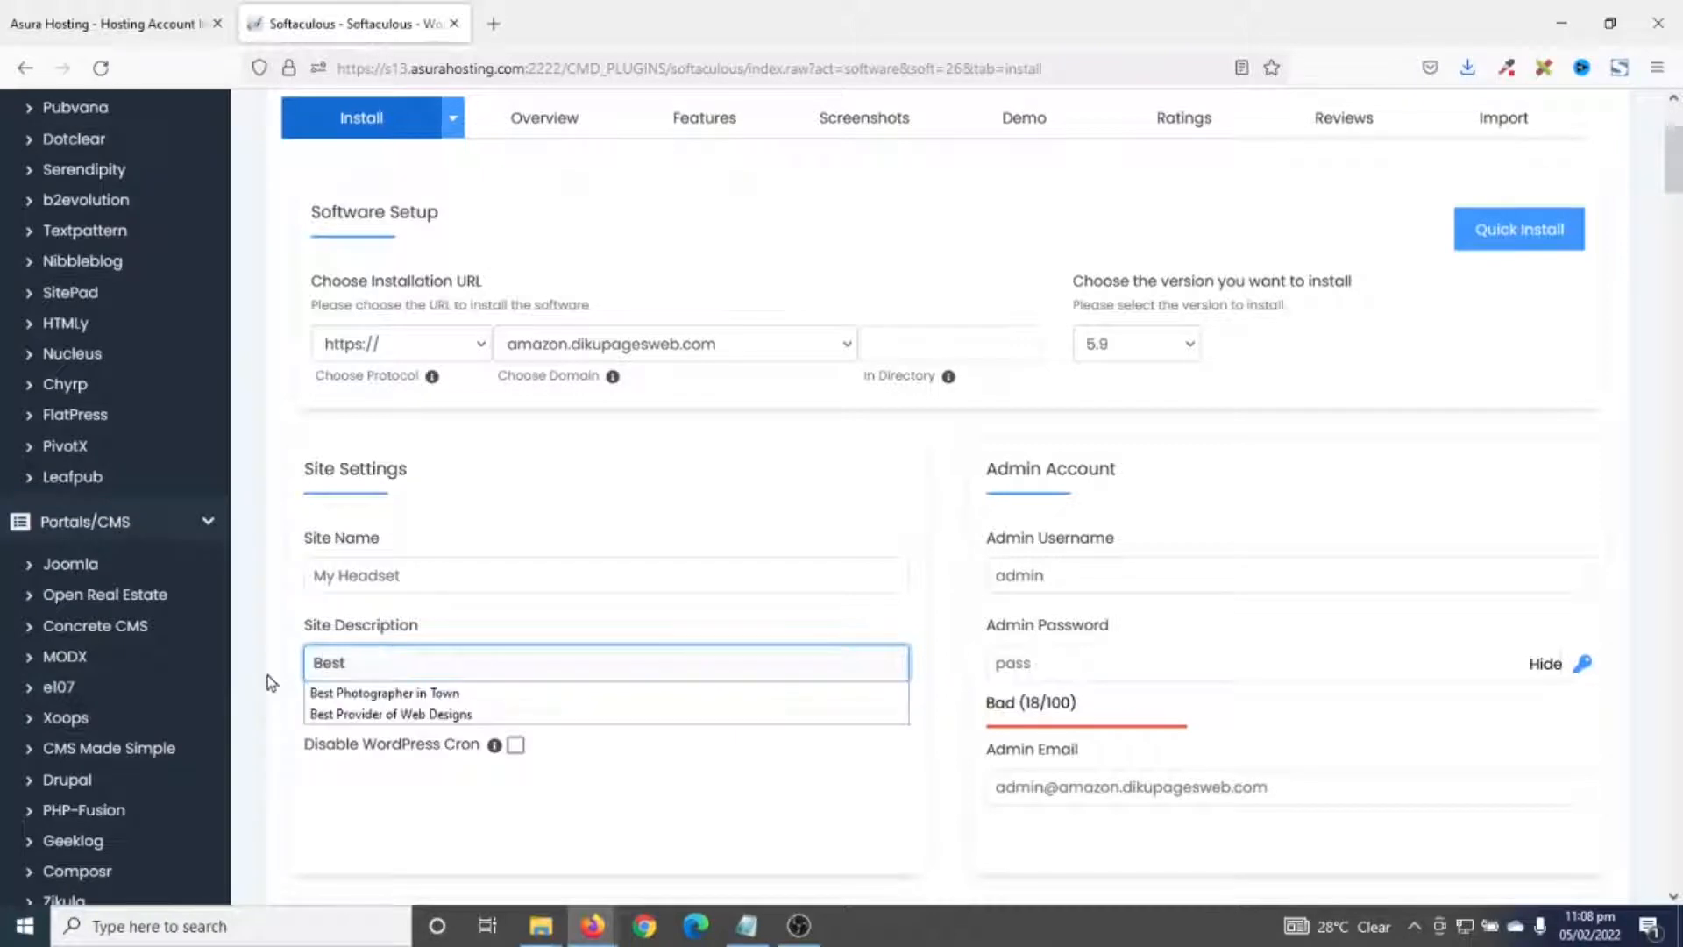
text( Headsets)
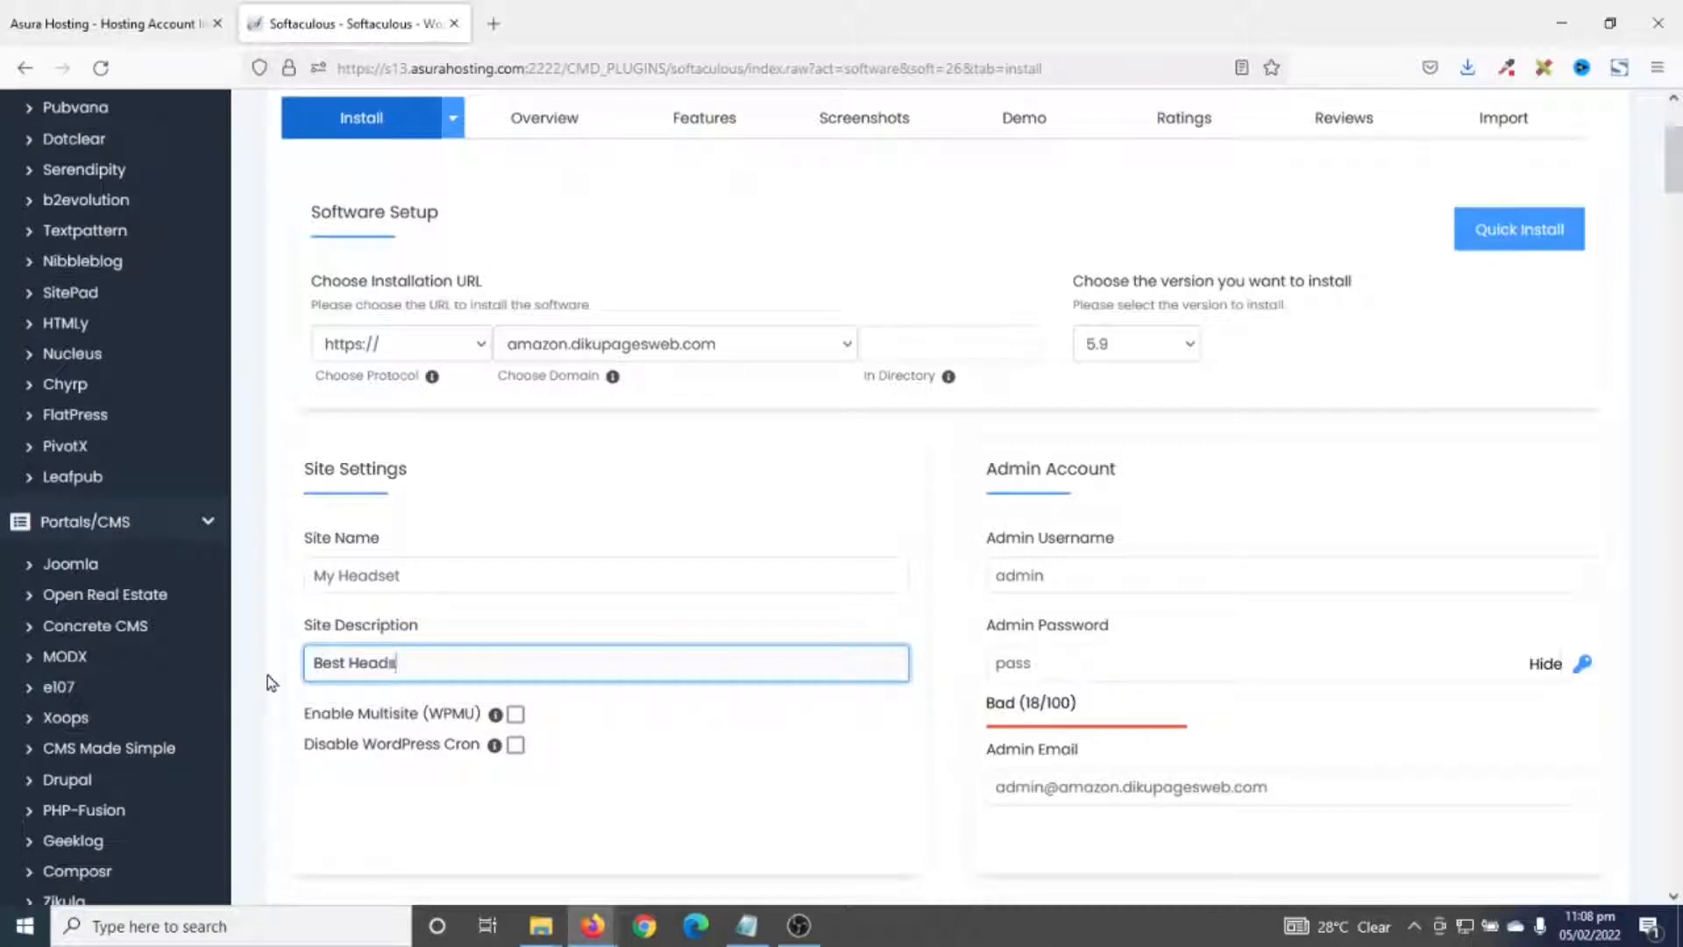
text( for You)
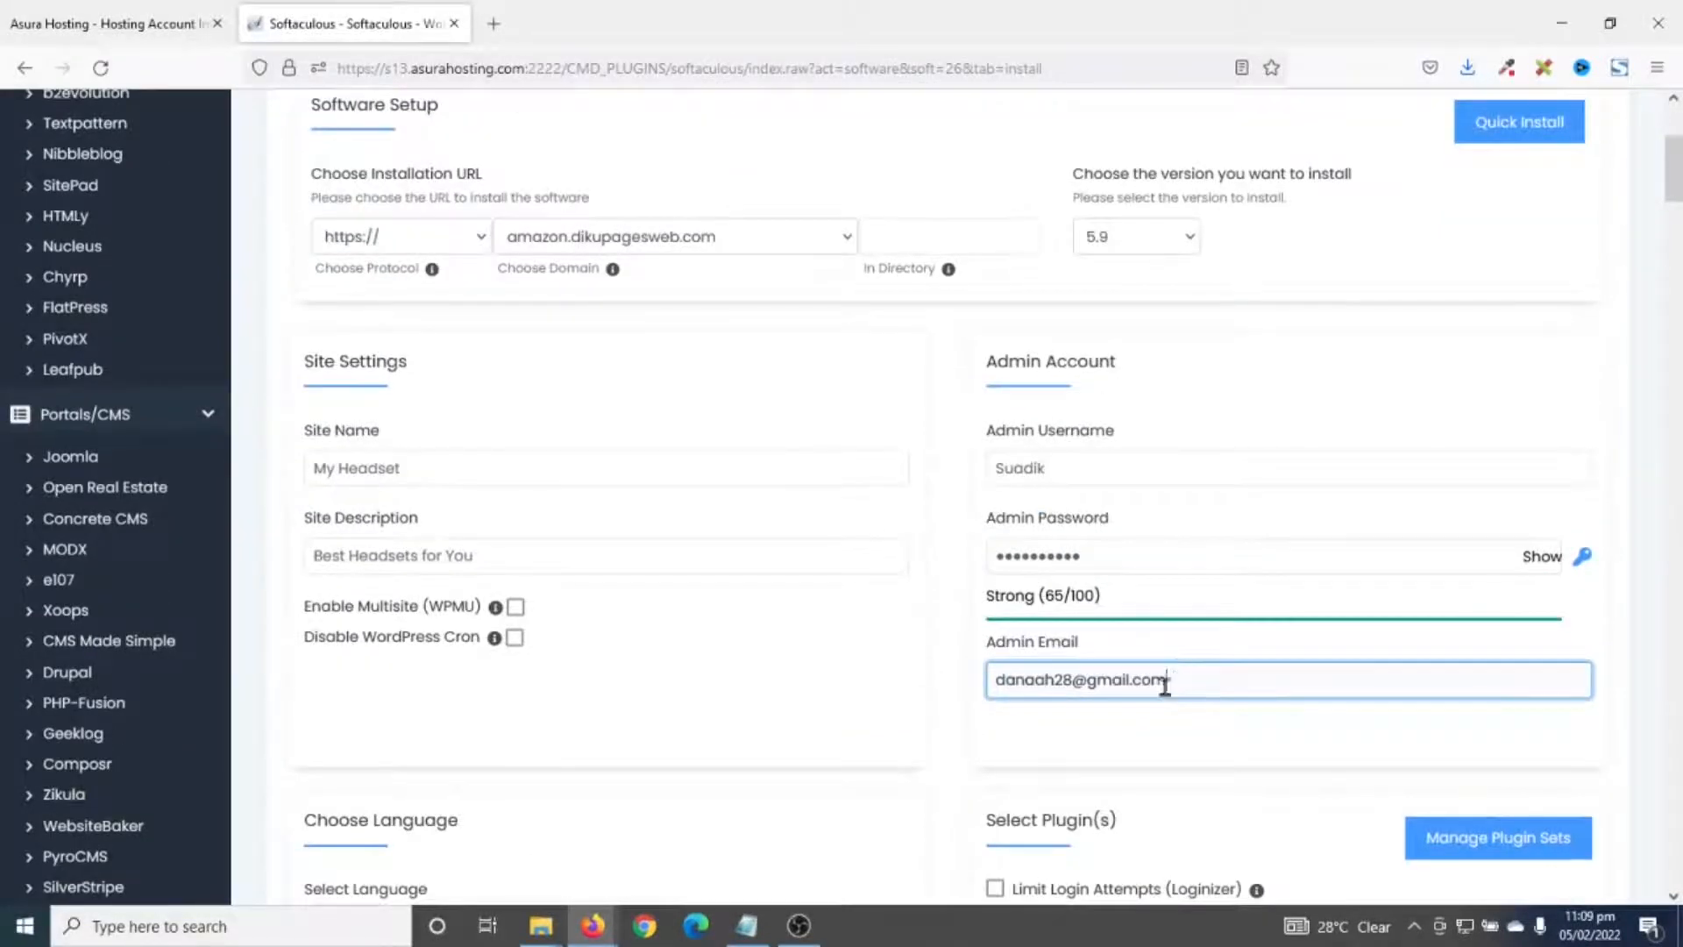
scroll(1131, 692, down, 15)
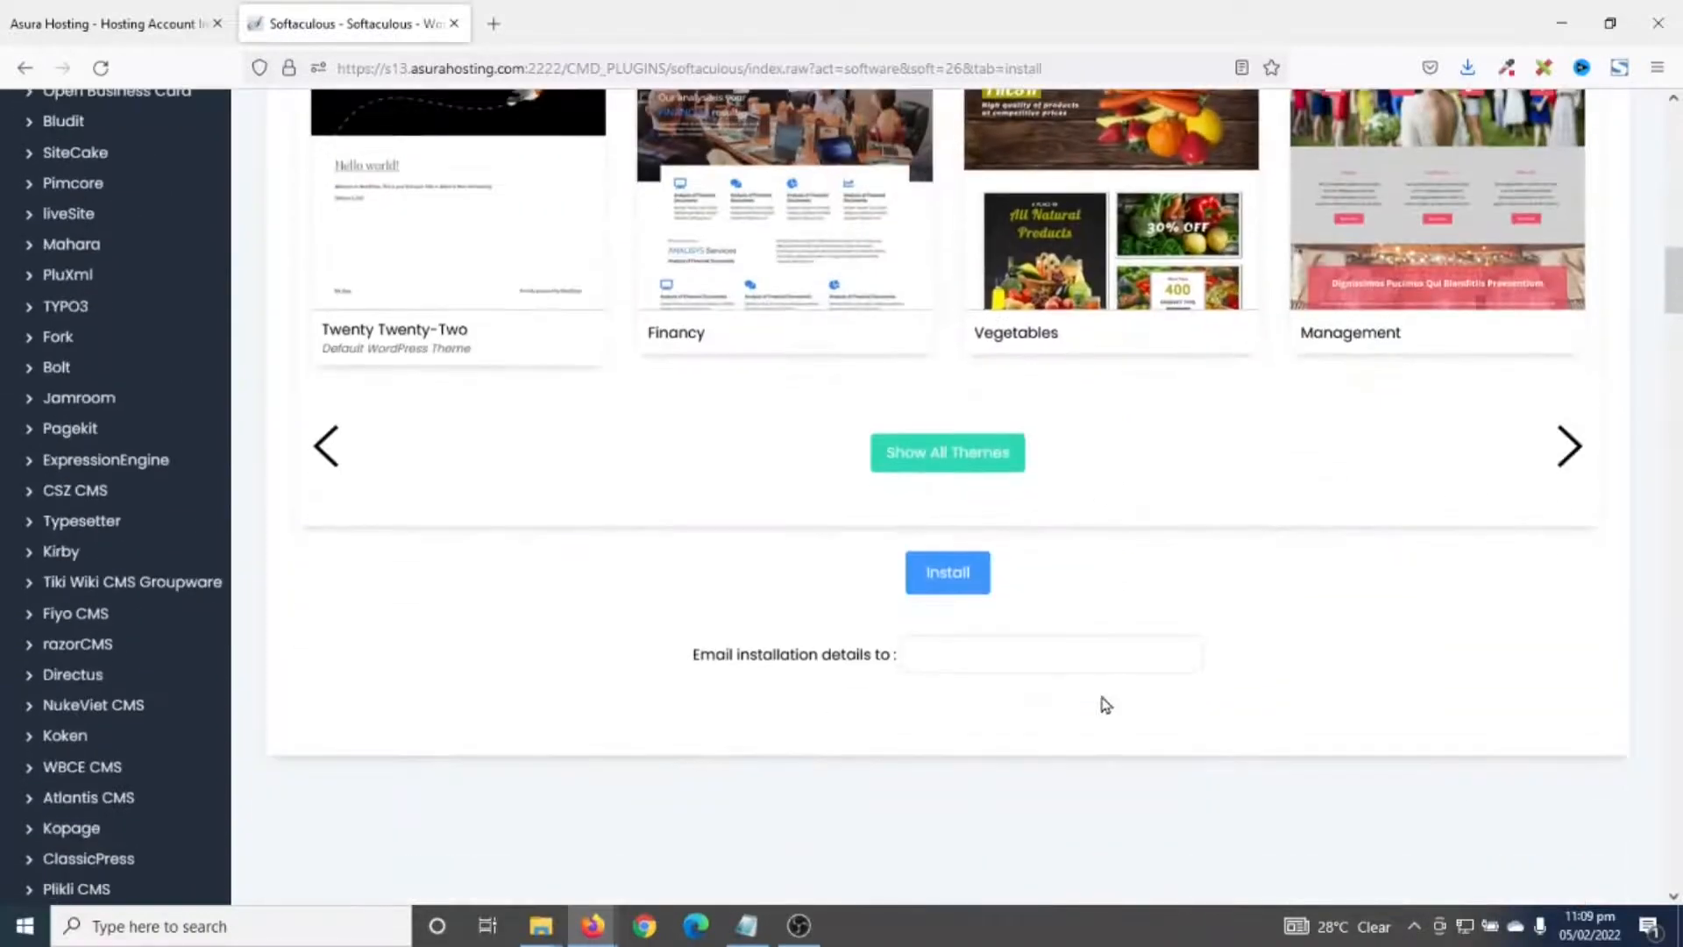
click(949, 583)
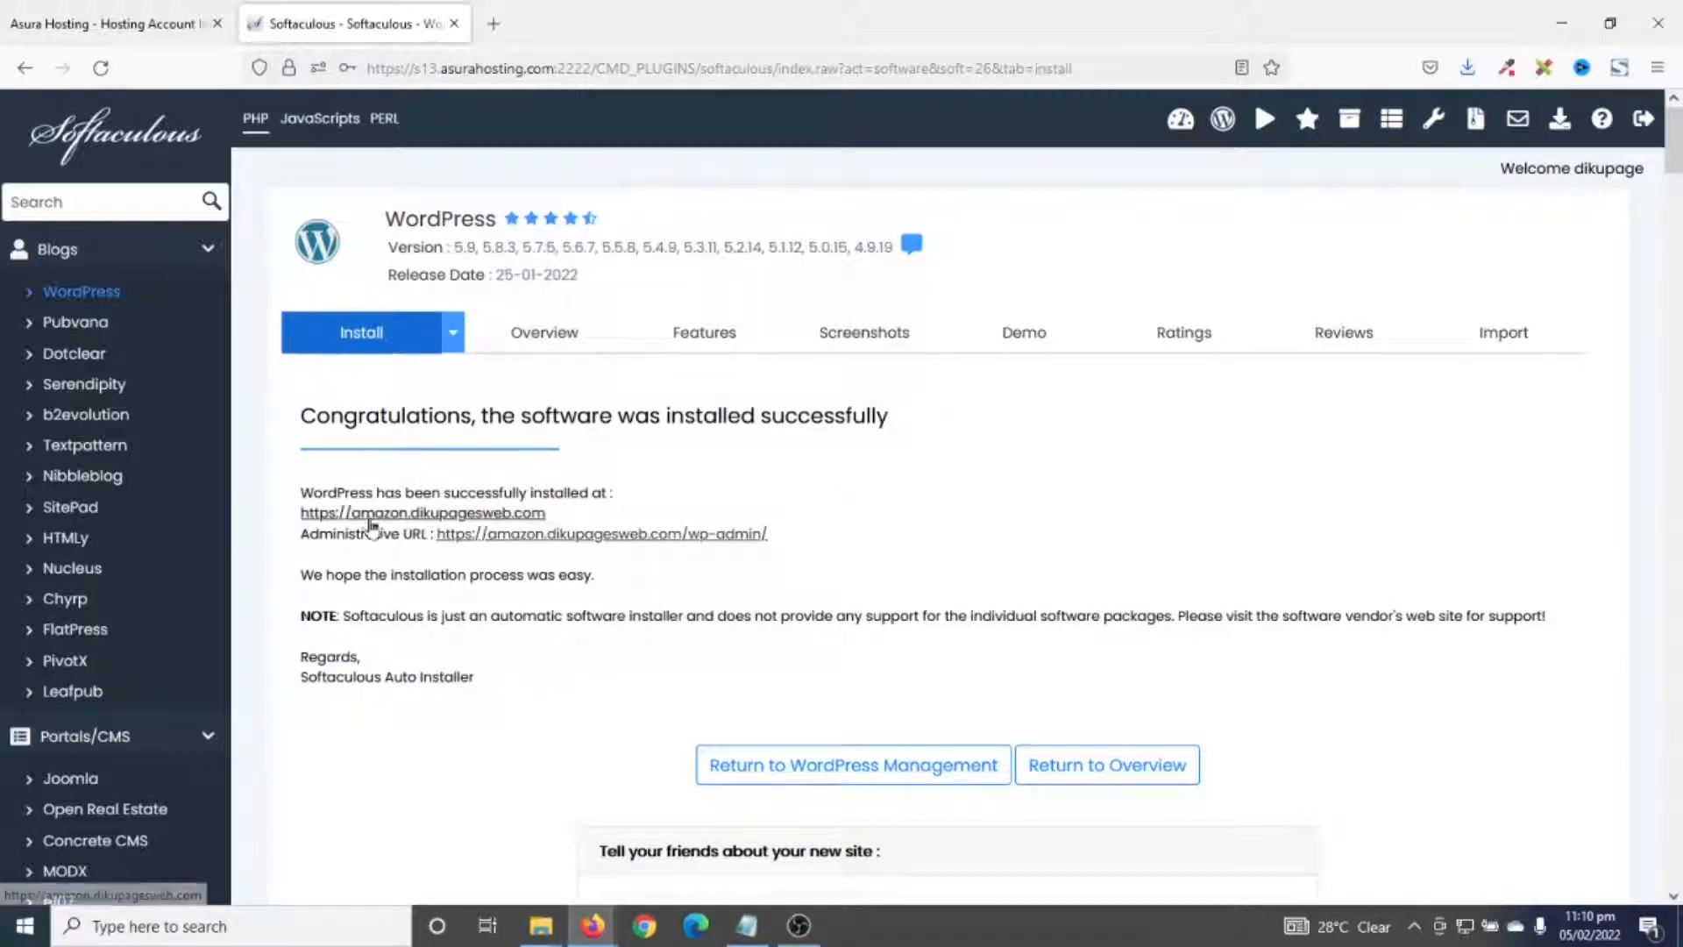
- View the newly installed My Headset site and check the installation summary
click(395, 519)
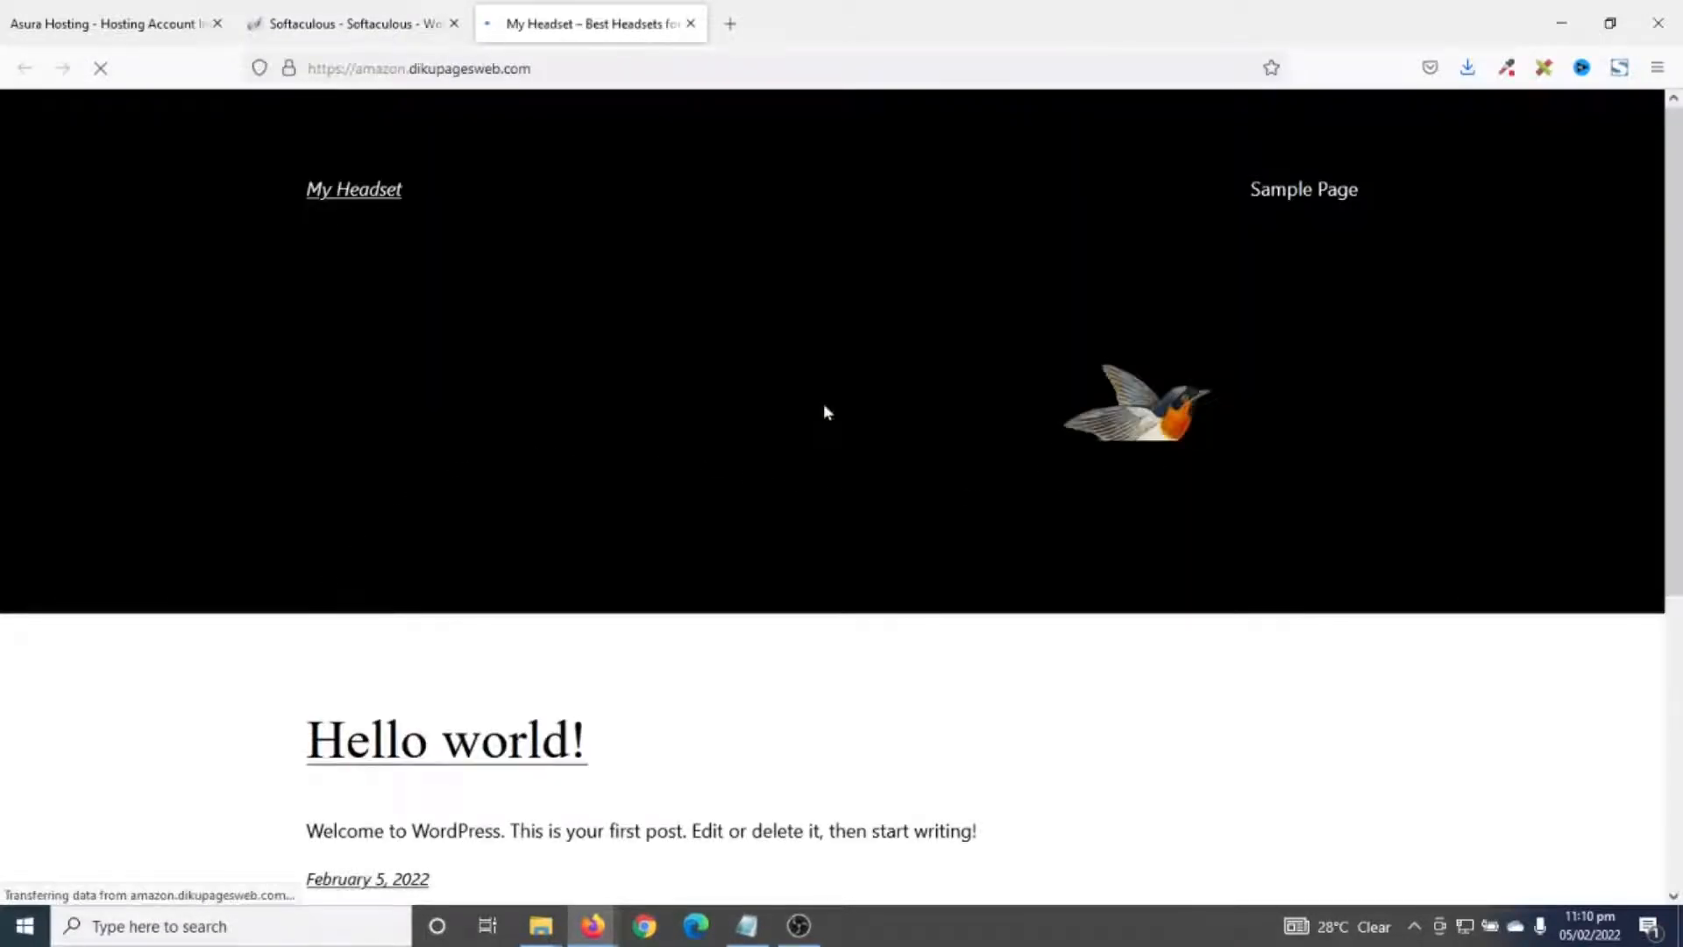
click(346, 26)
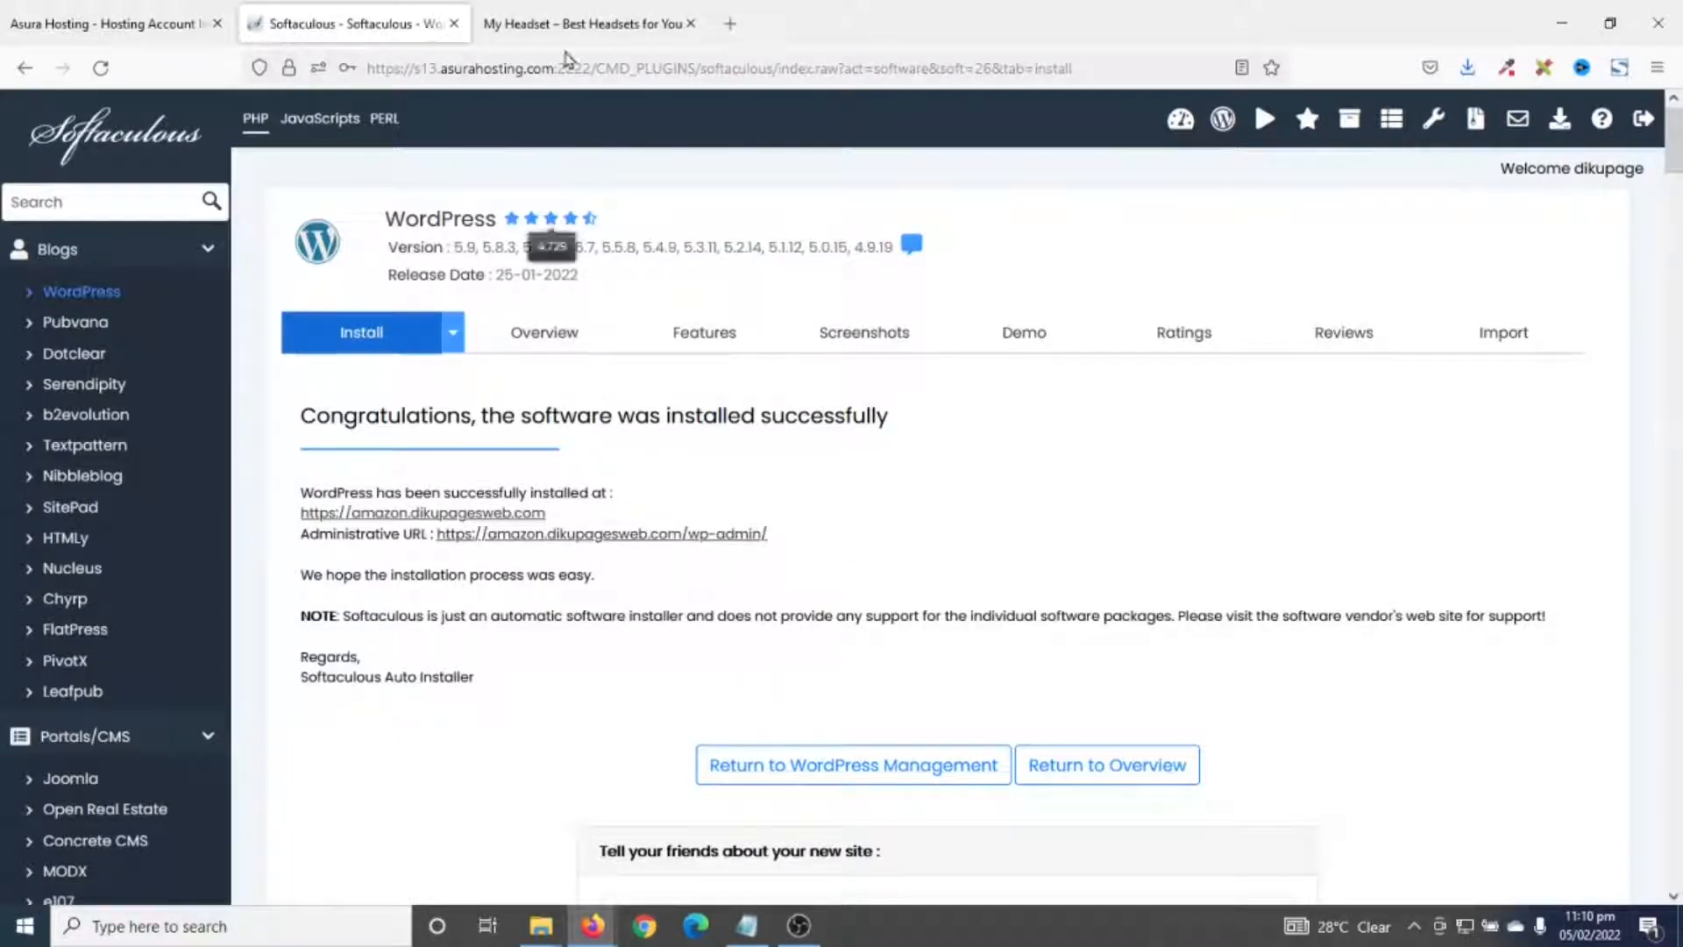
click(566, 23)
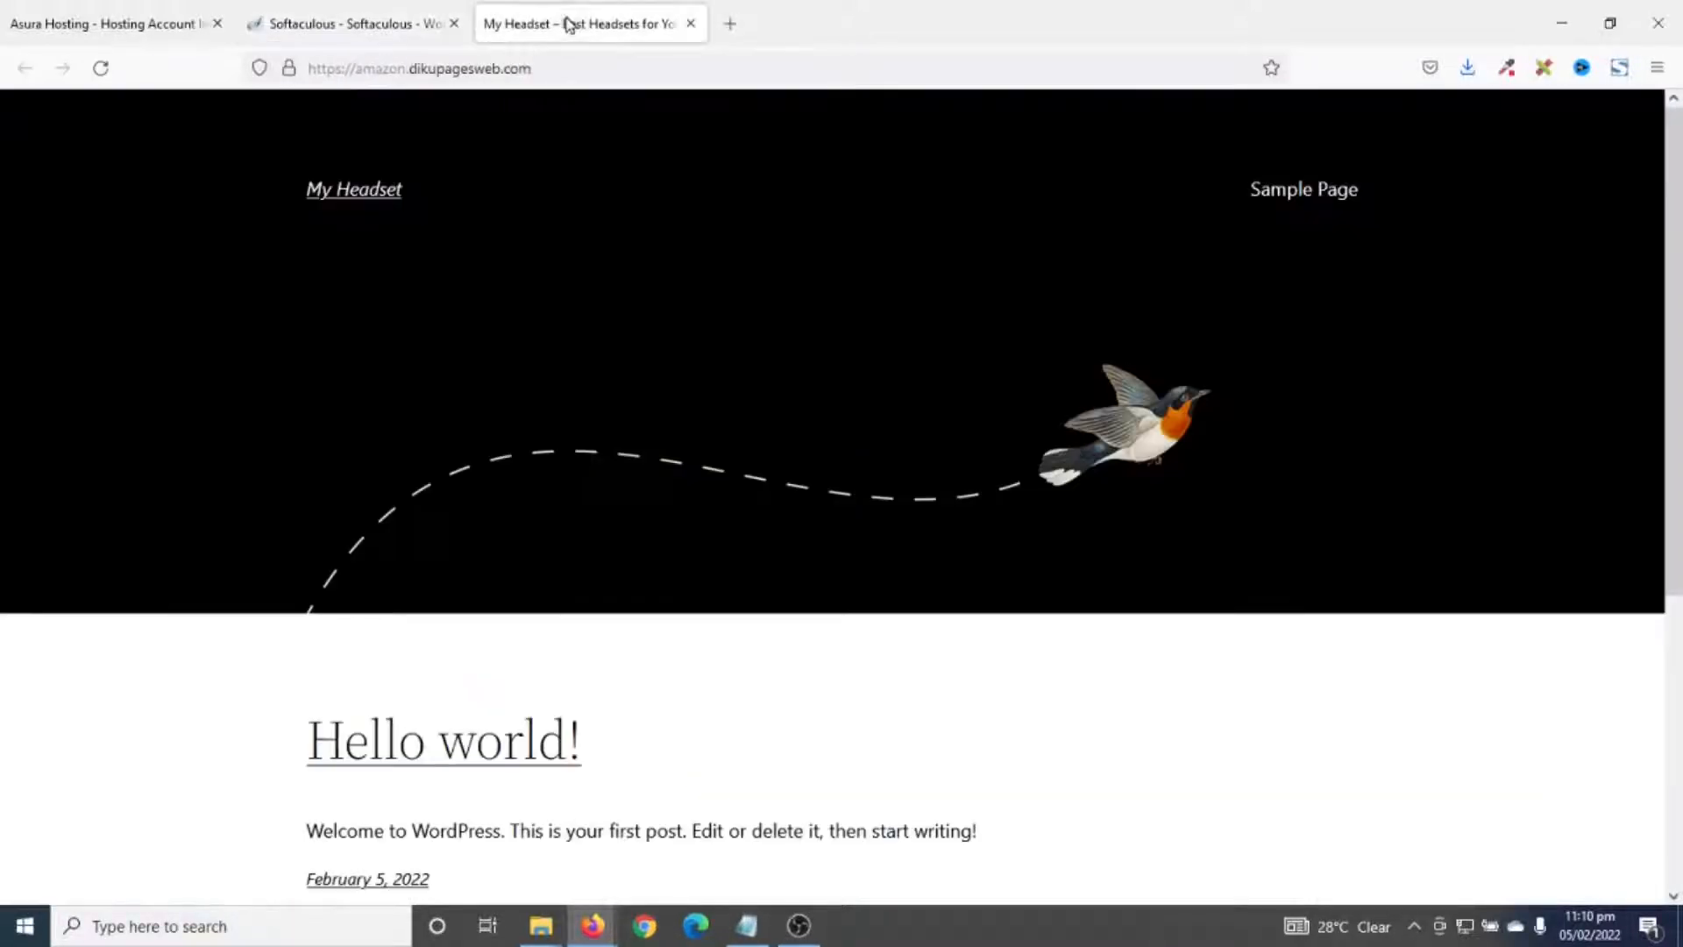
- Log in to the WordPress admin through the site's /wp-admin address
click(583, 70)
click(585, 70)
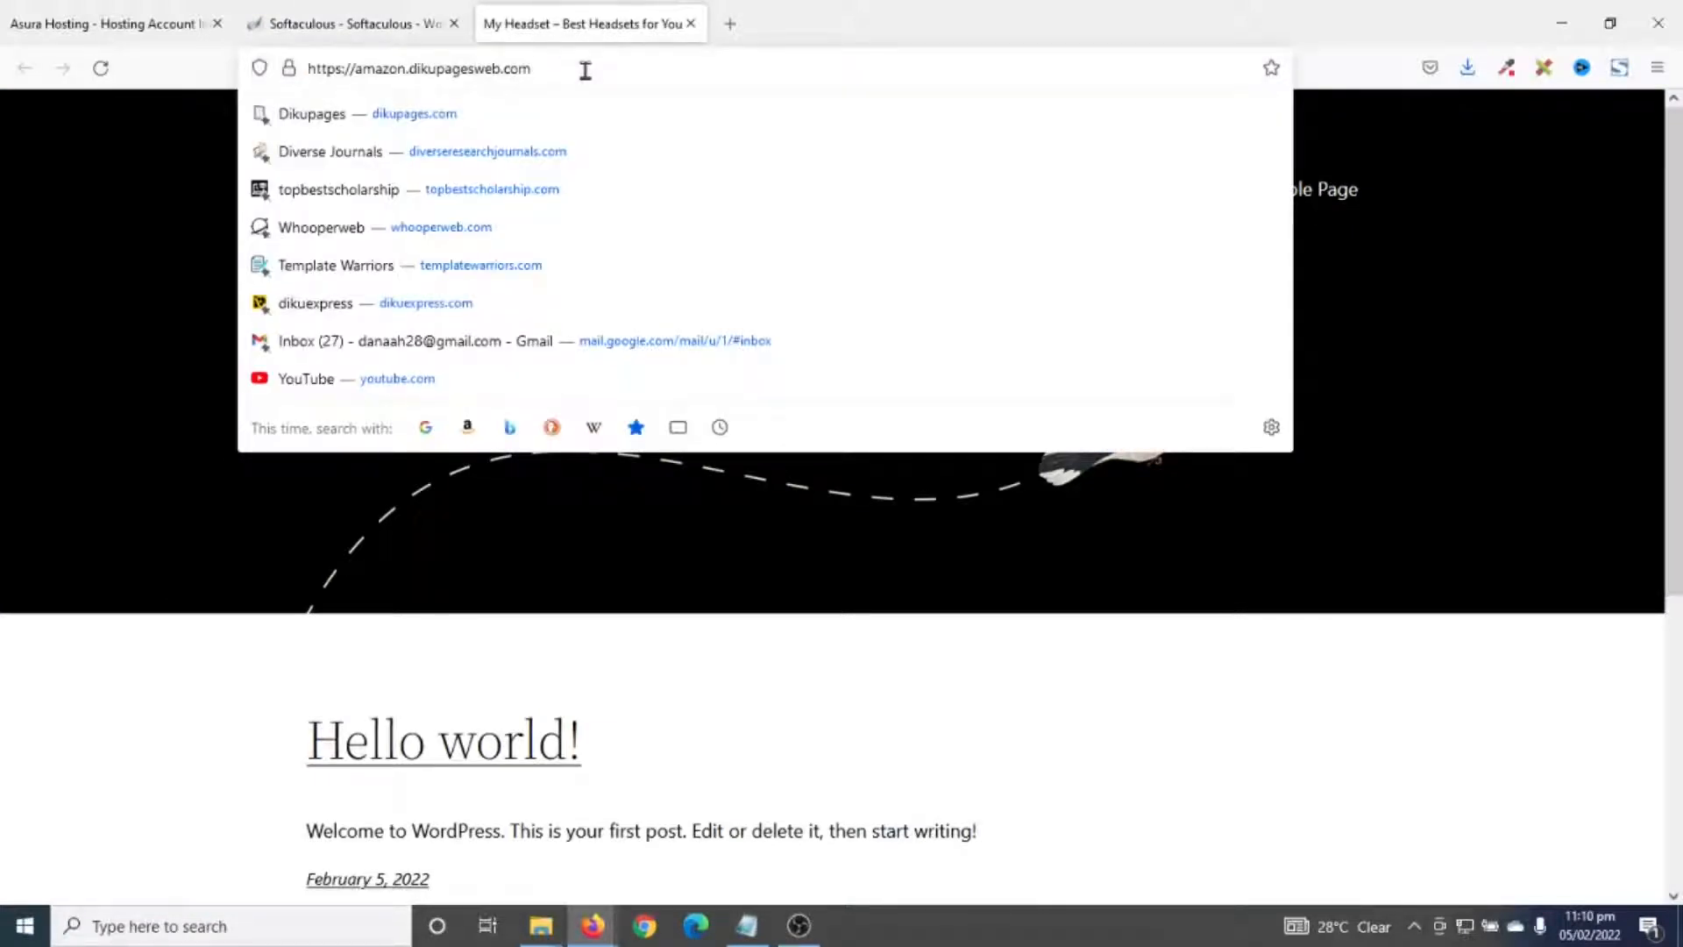
text(/wp-admin)
key(Return)
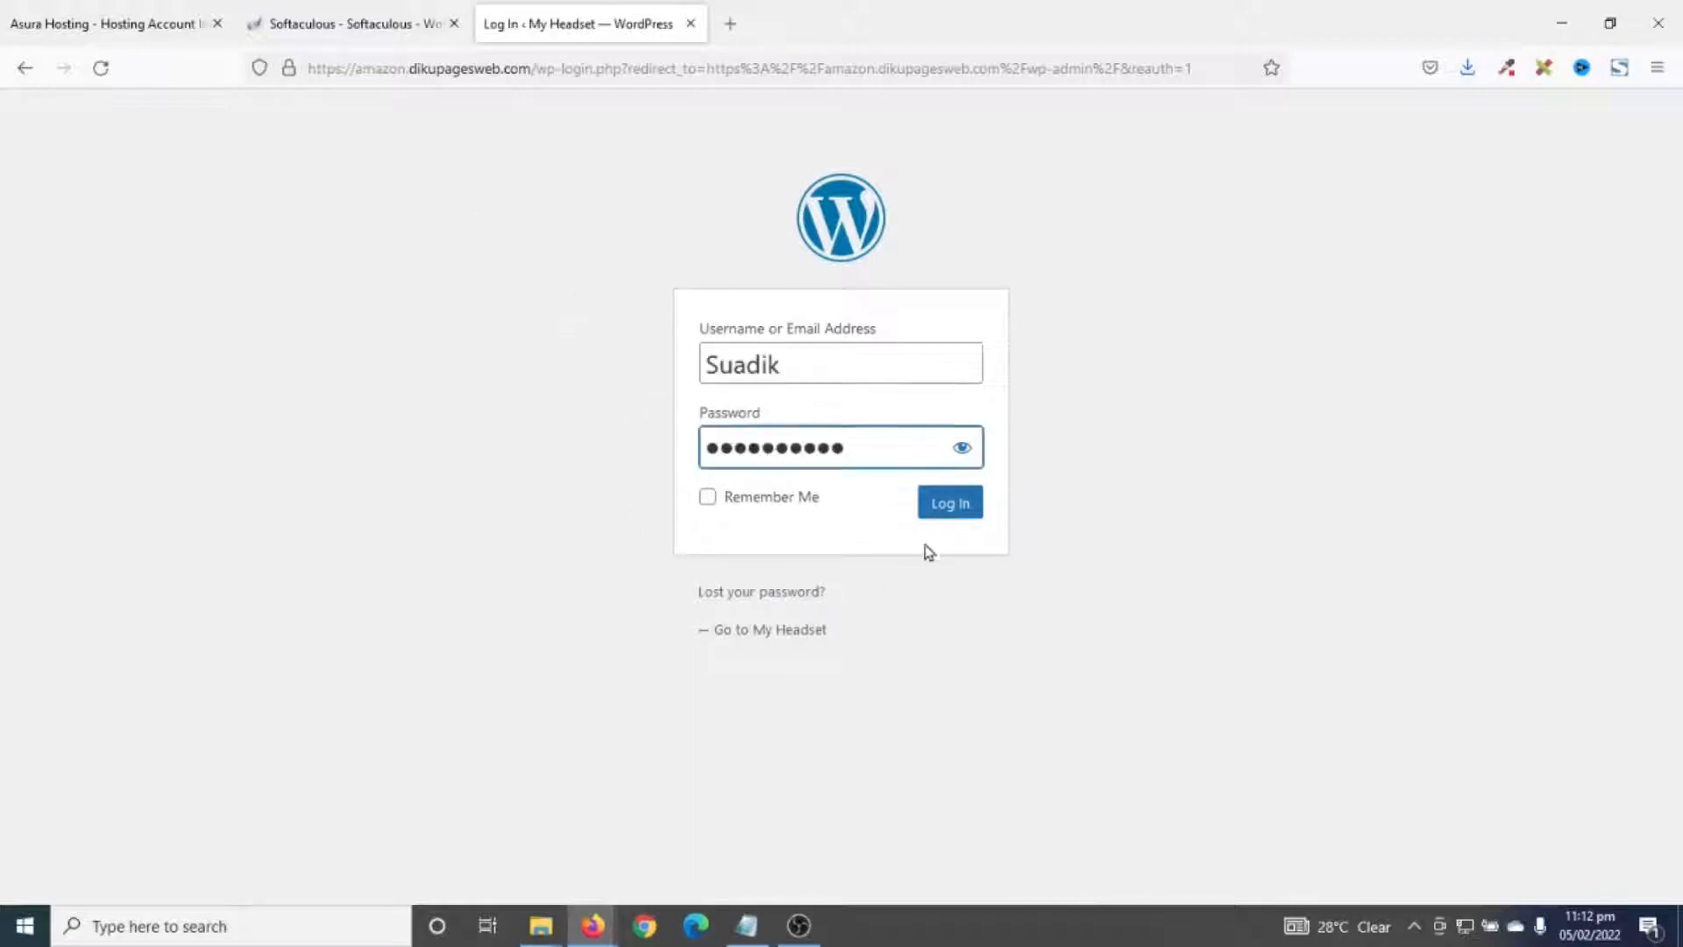
click(940, 517)
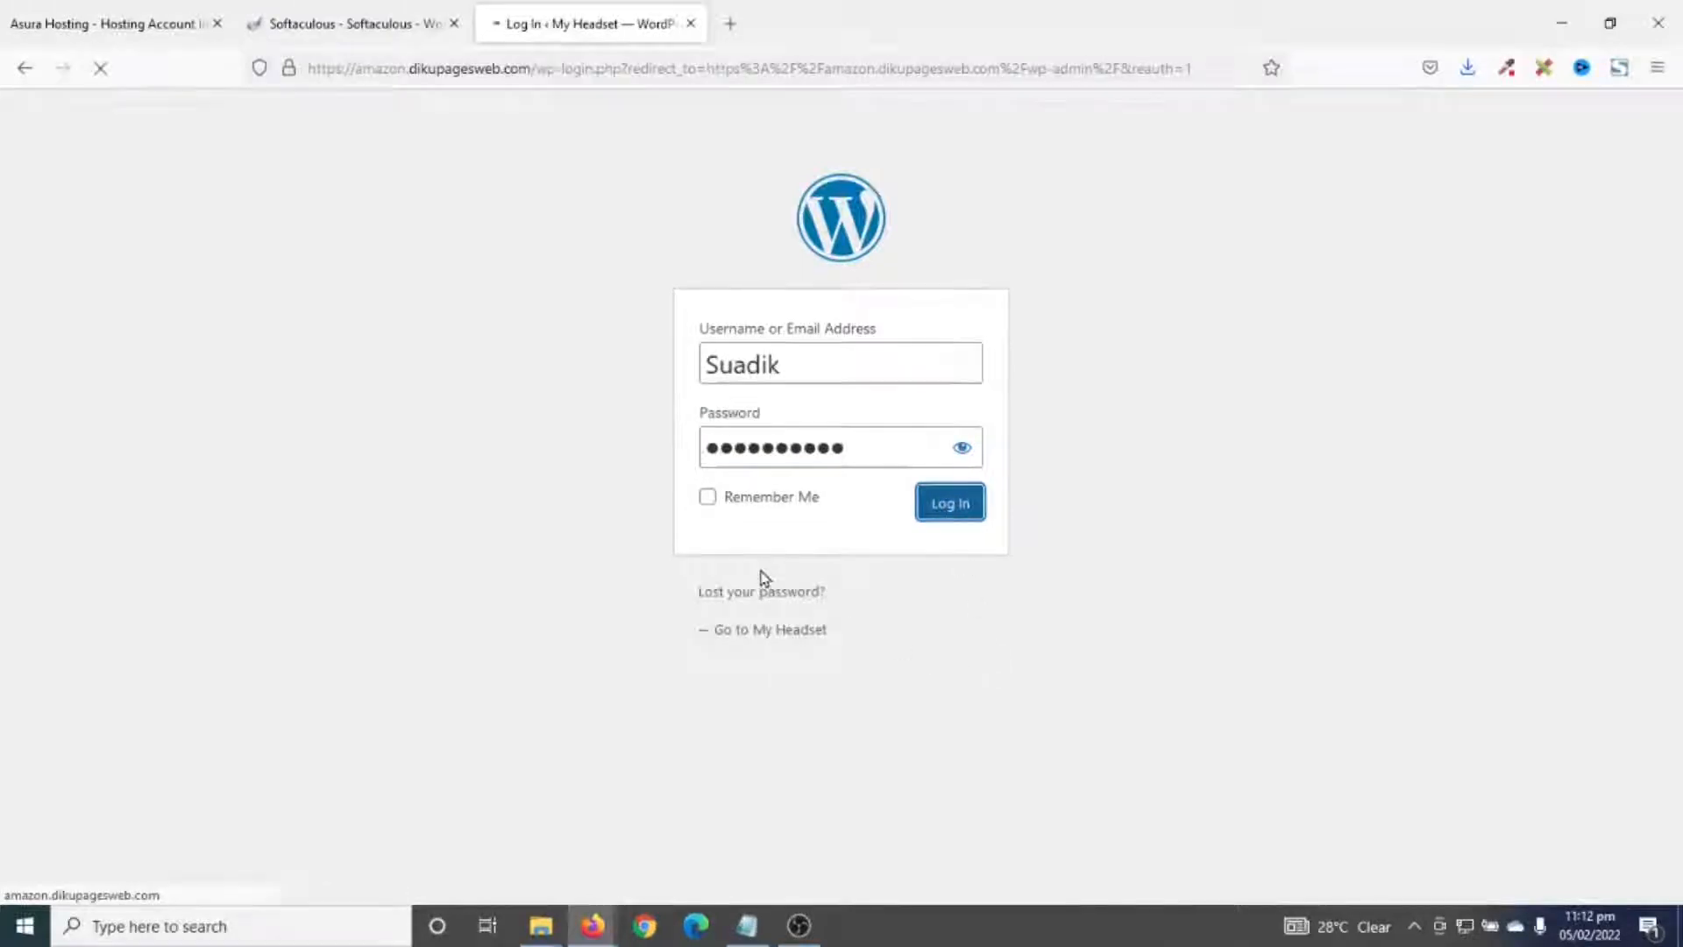
scroll(837, 613, down, 1)
scroll(837, 613, down, 6)
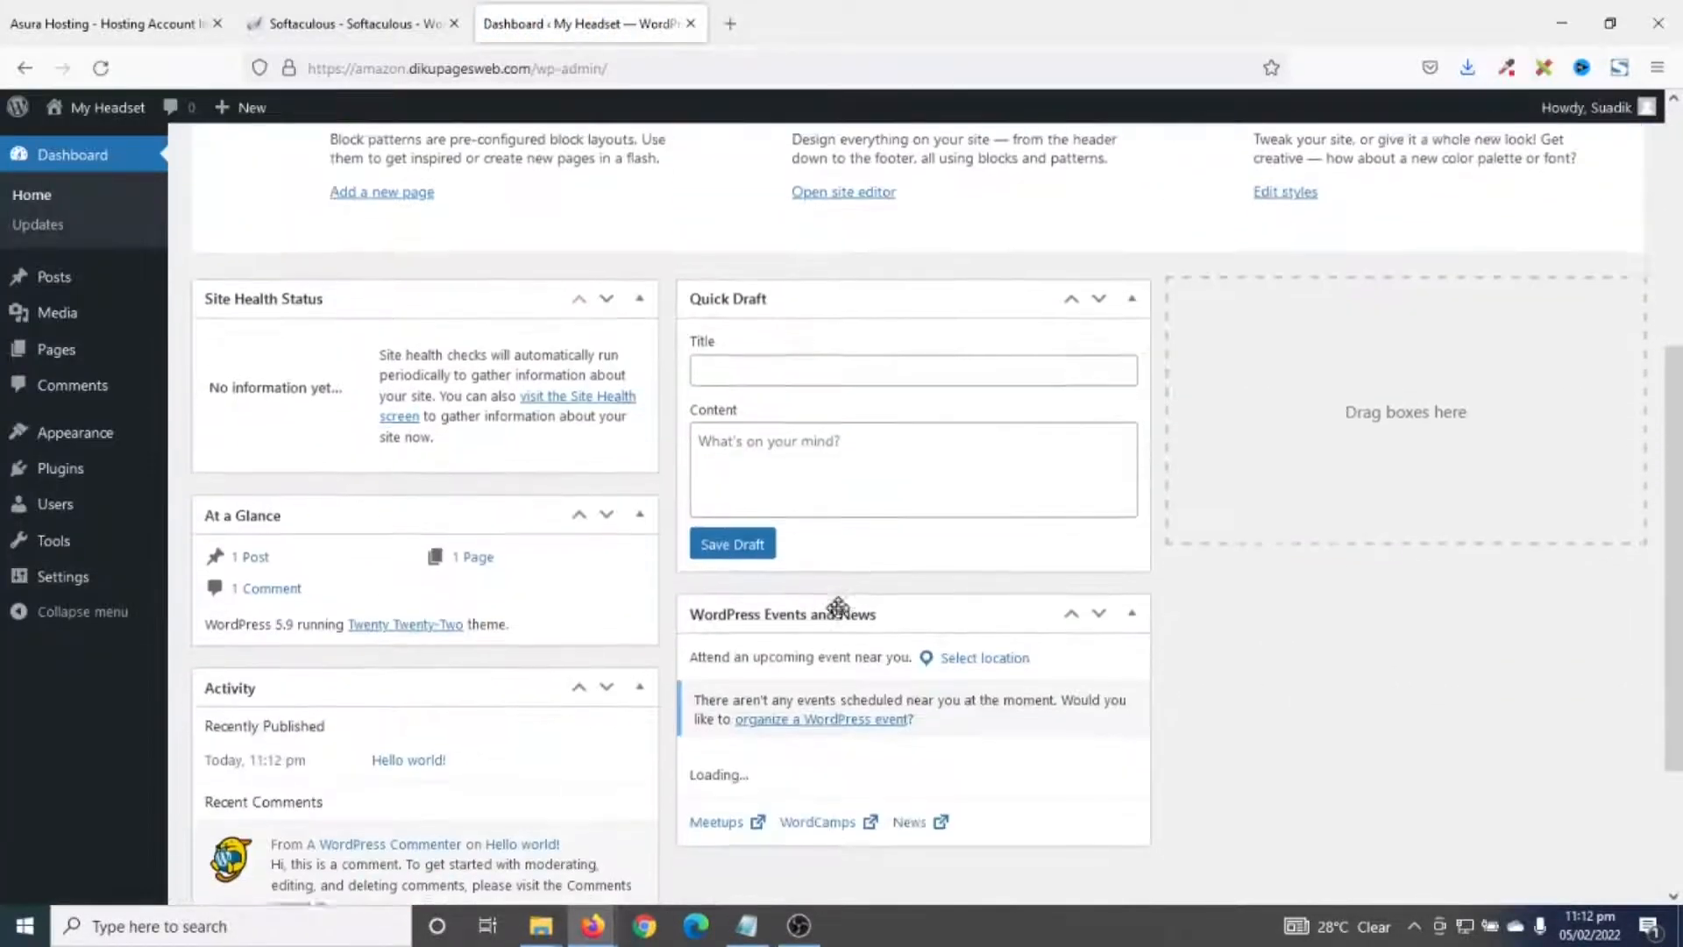
- Hide the Welcome, Events and News, Quick Draft, Activity, At a Glance and Site Health panels, then go to Posts
scroll(864, 665, up, 7)
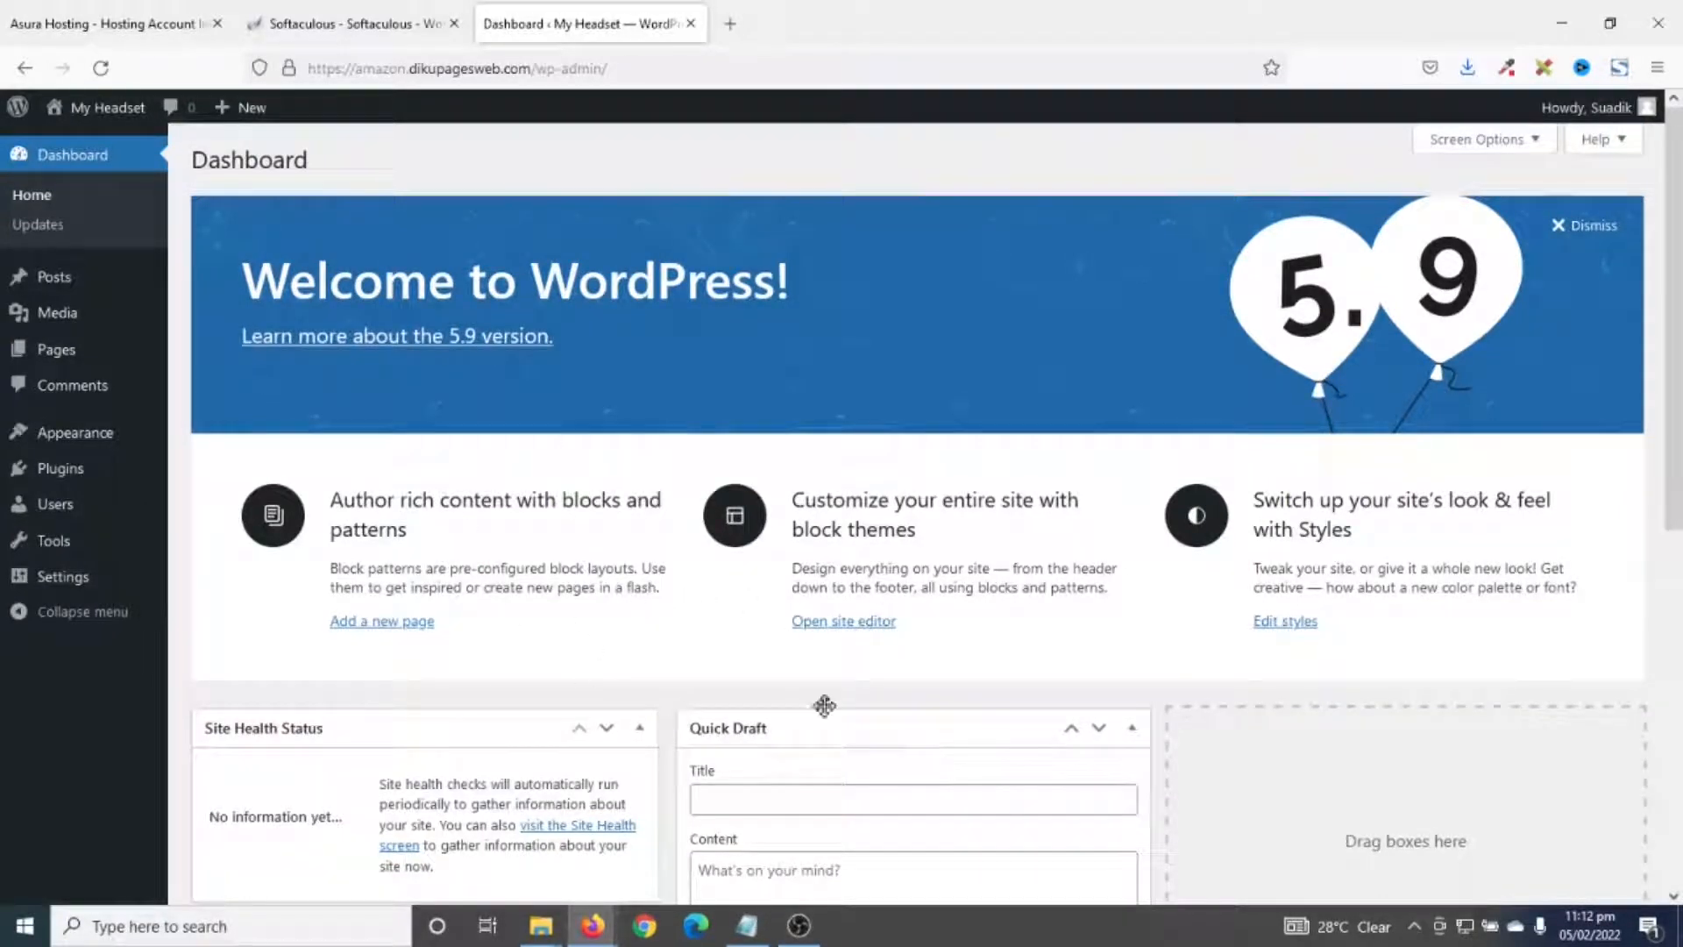
scroll(741, 696, down, 5)
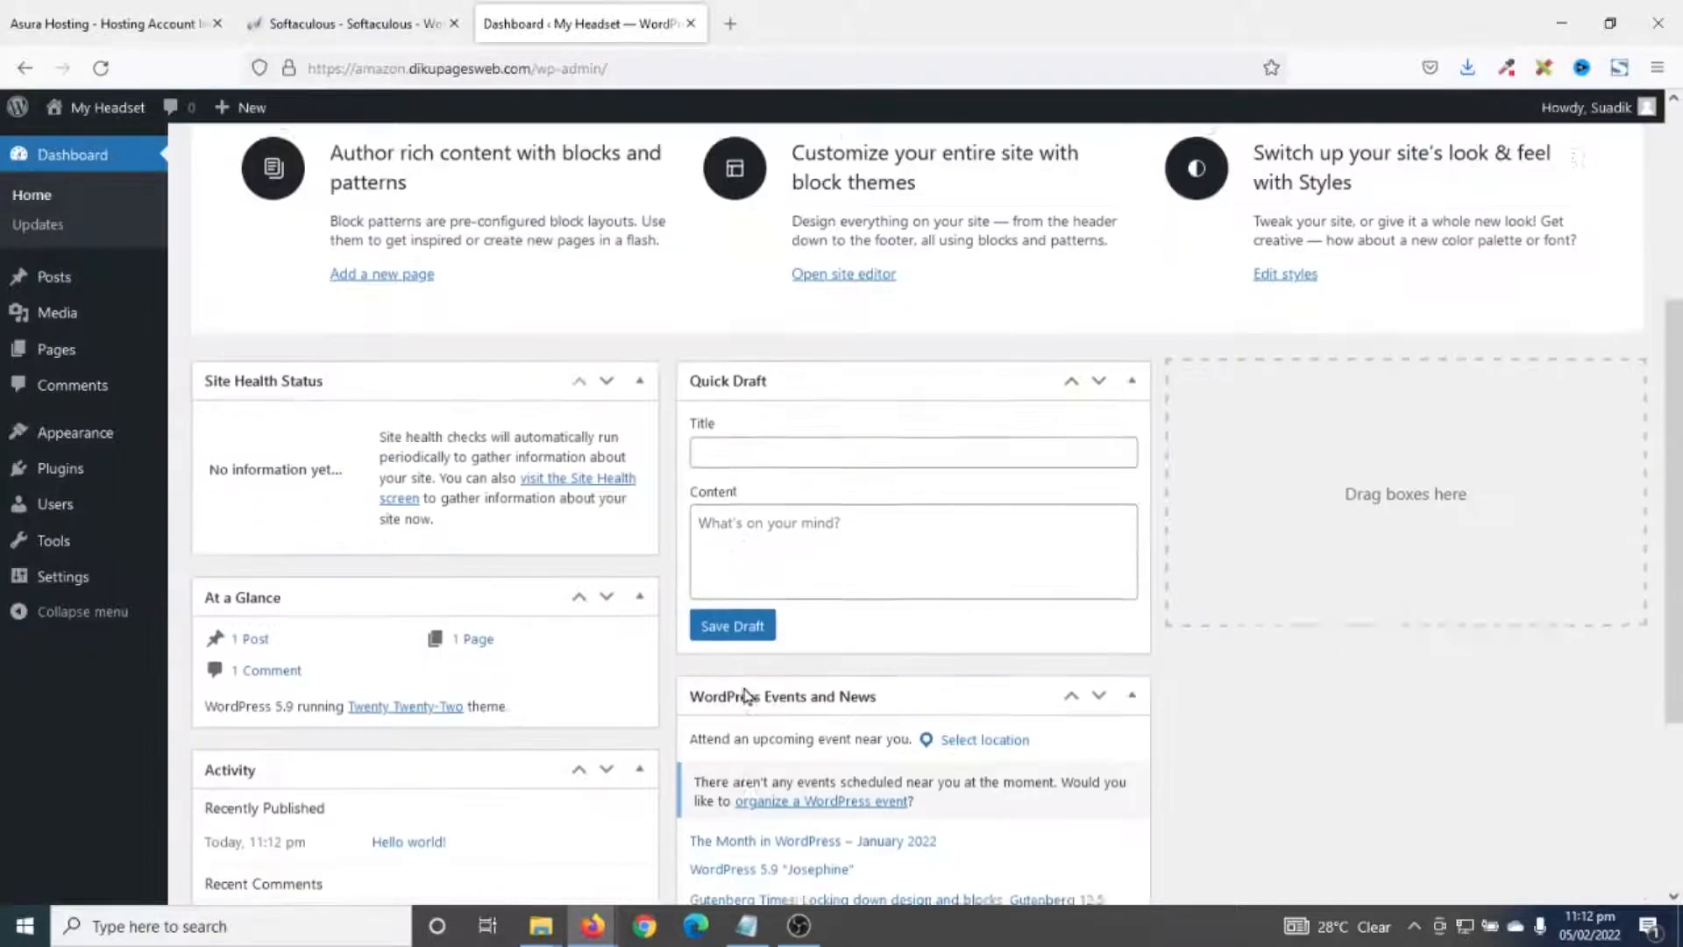
scroll(741, 697, up, 5)
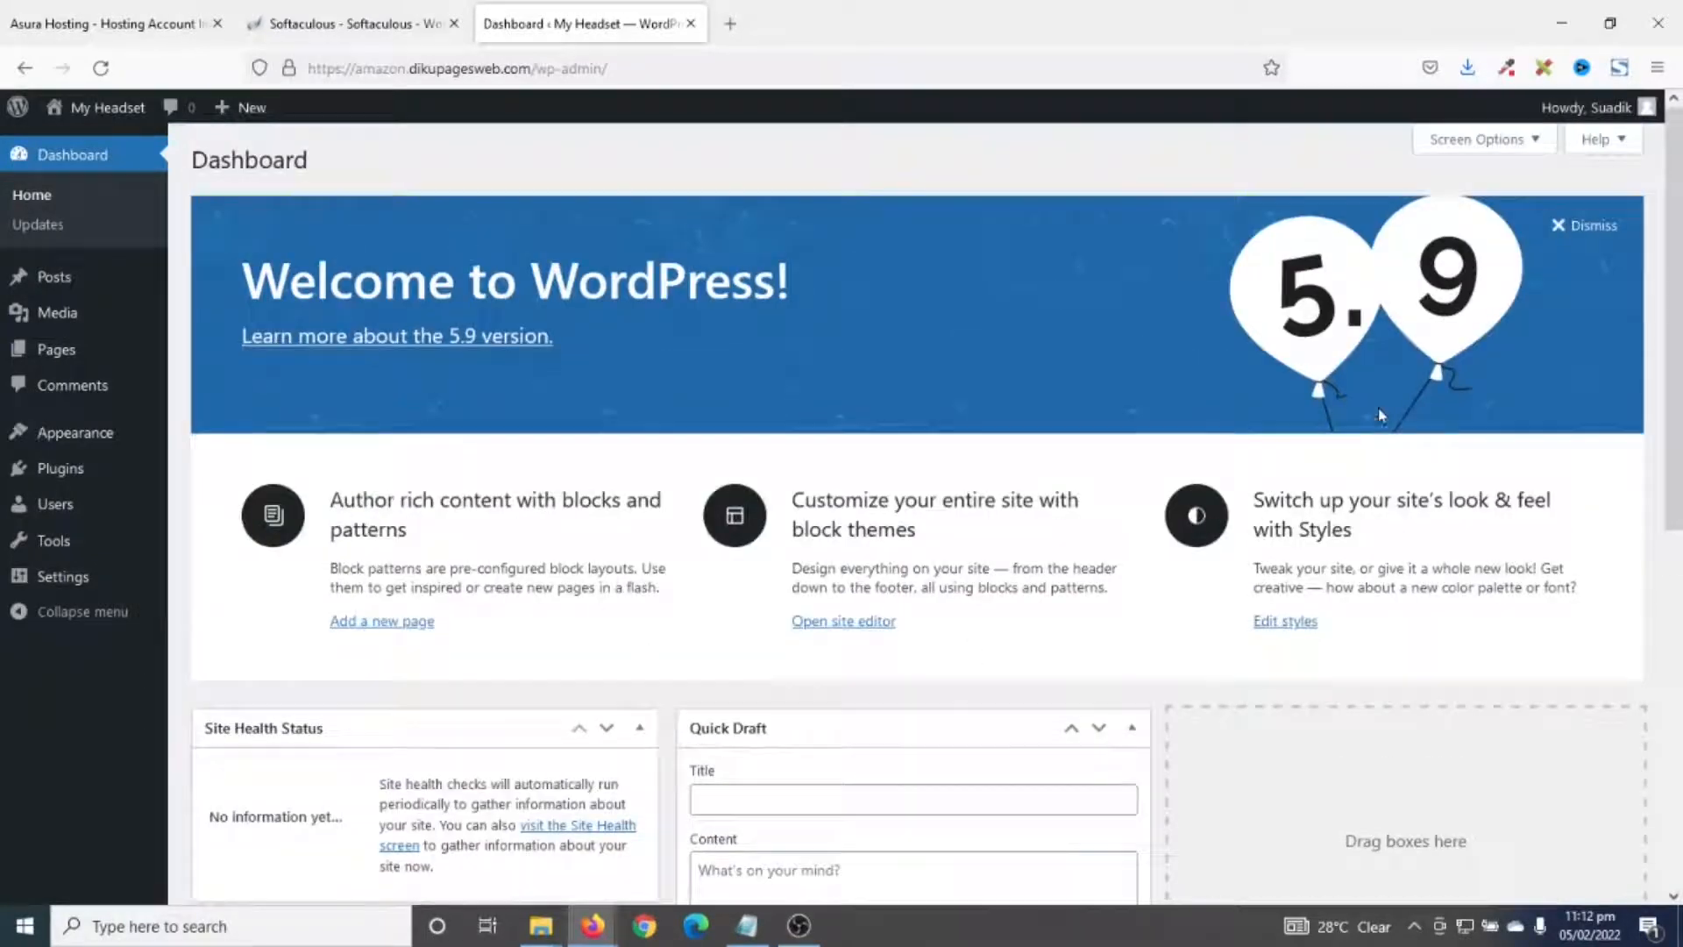
click(1464, 148)
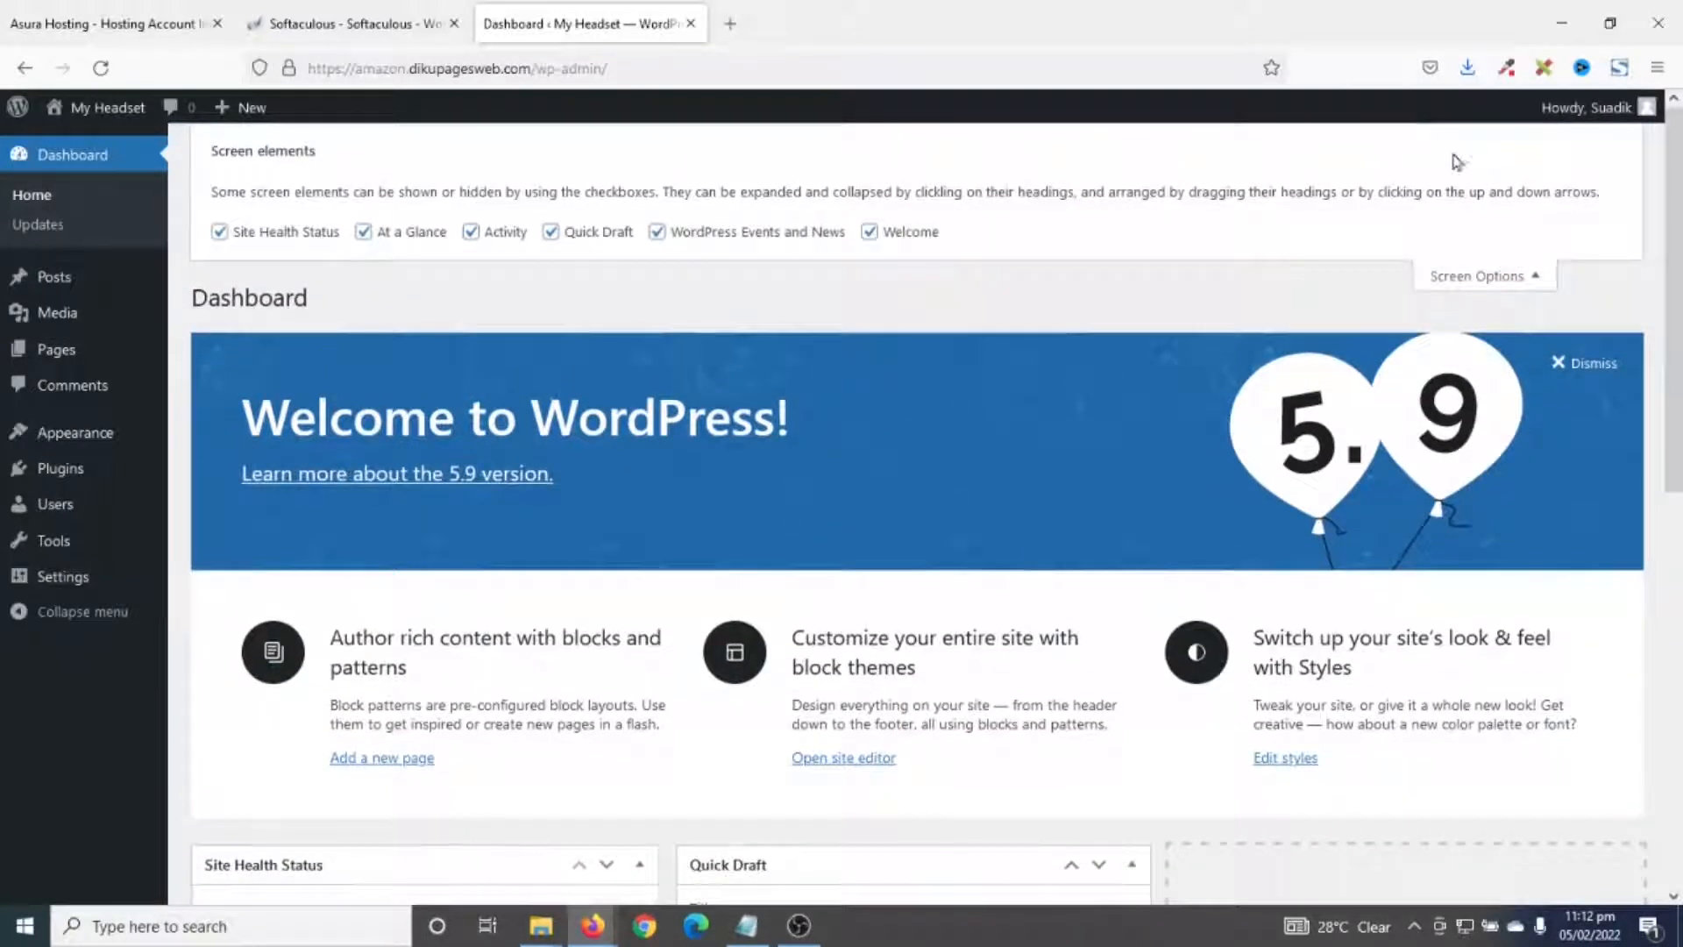
click(900, 239)
click(656, 233)
click(566, 236)
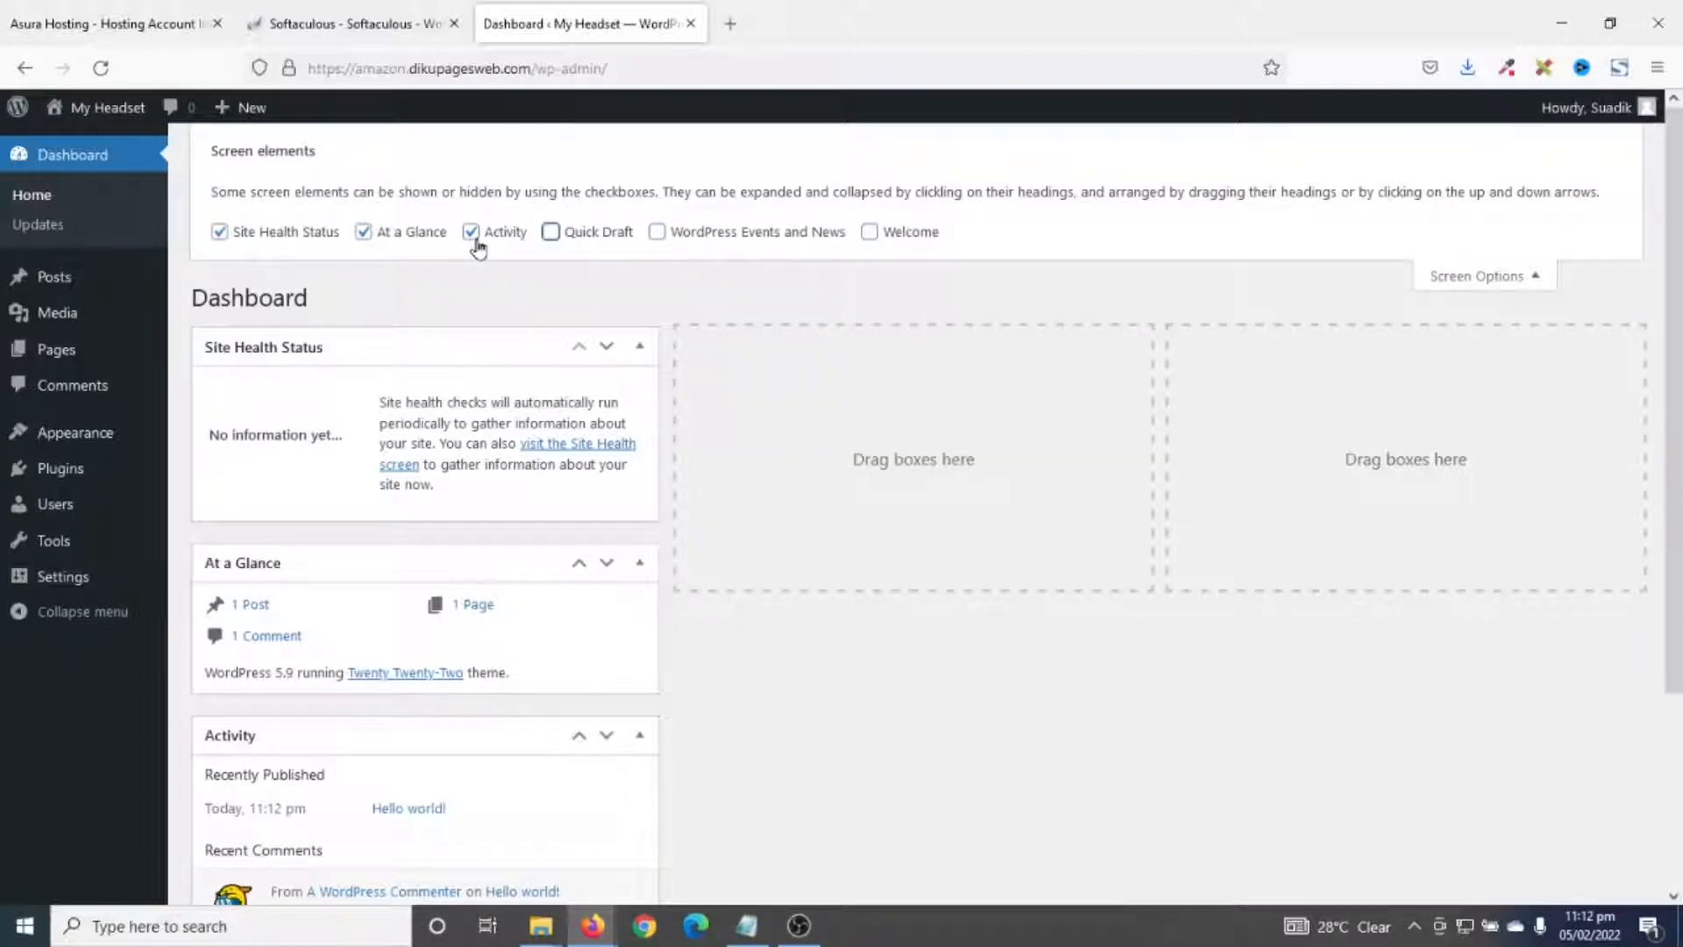
click(474, 235)
click(361, 234)
click(295, 235)
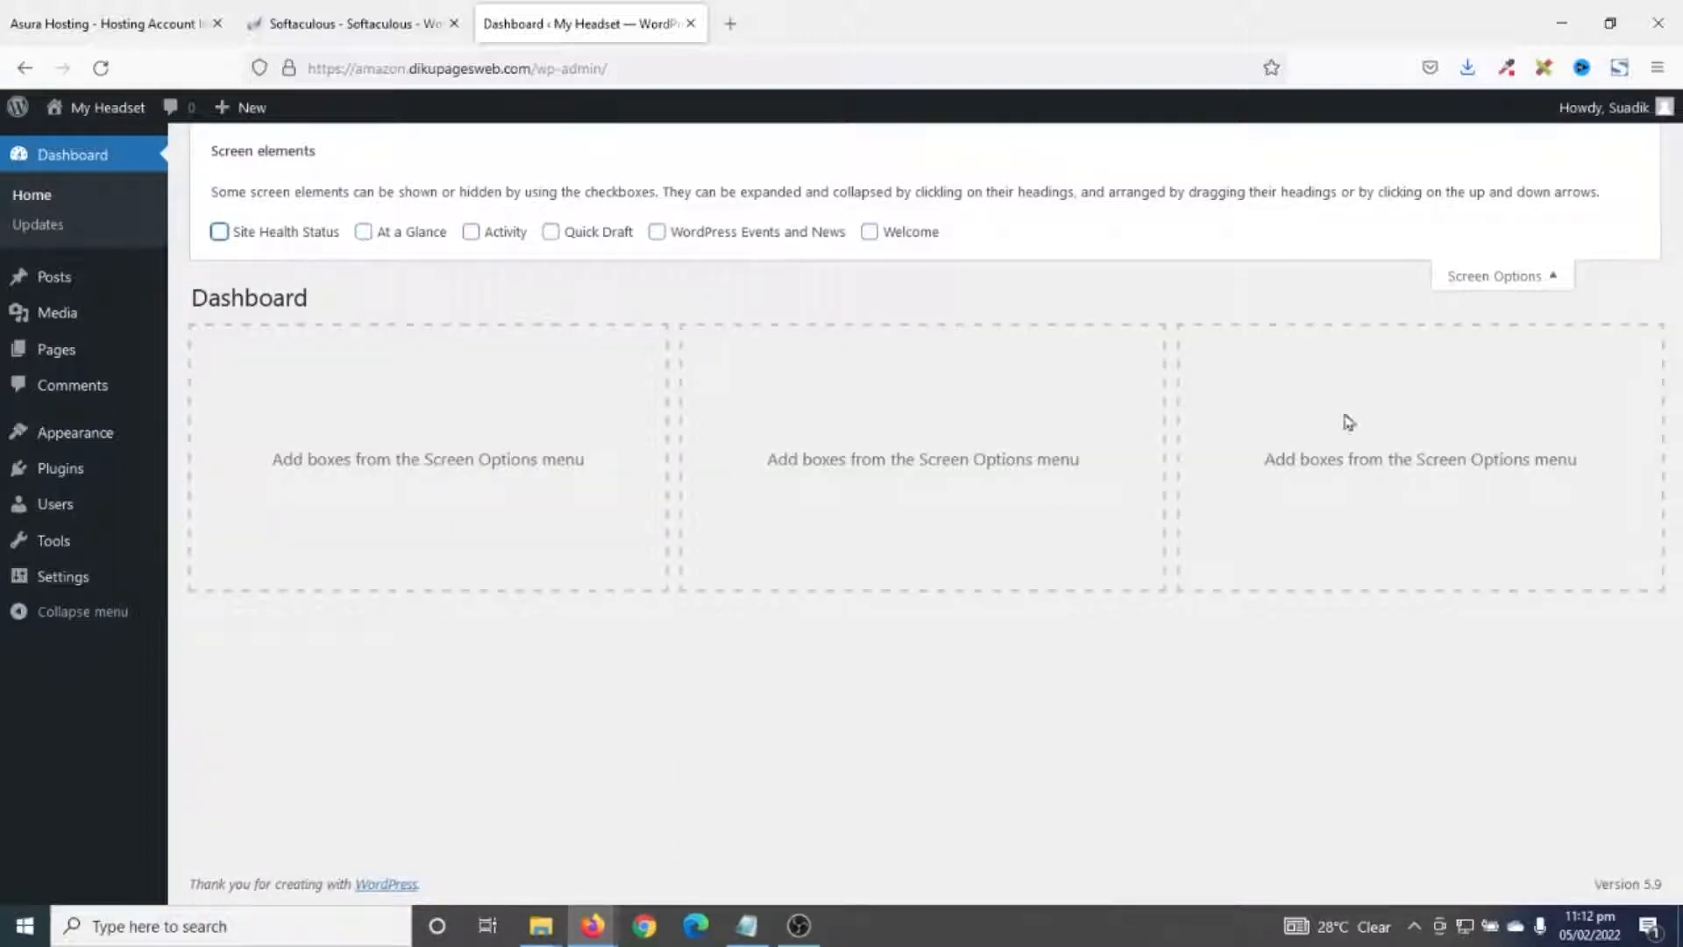
click(1485, 278)
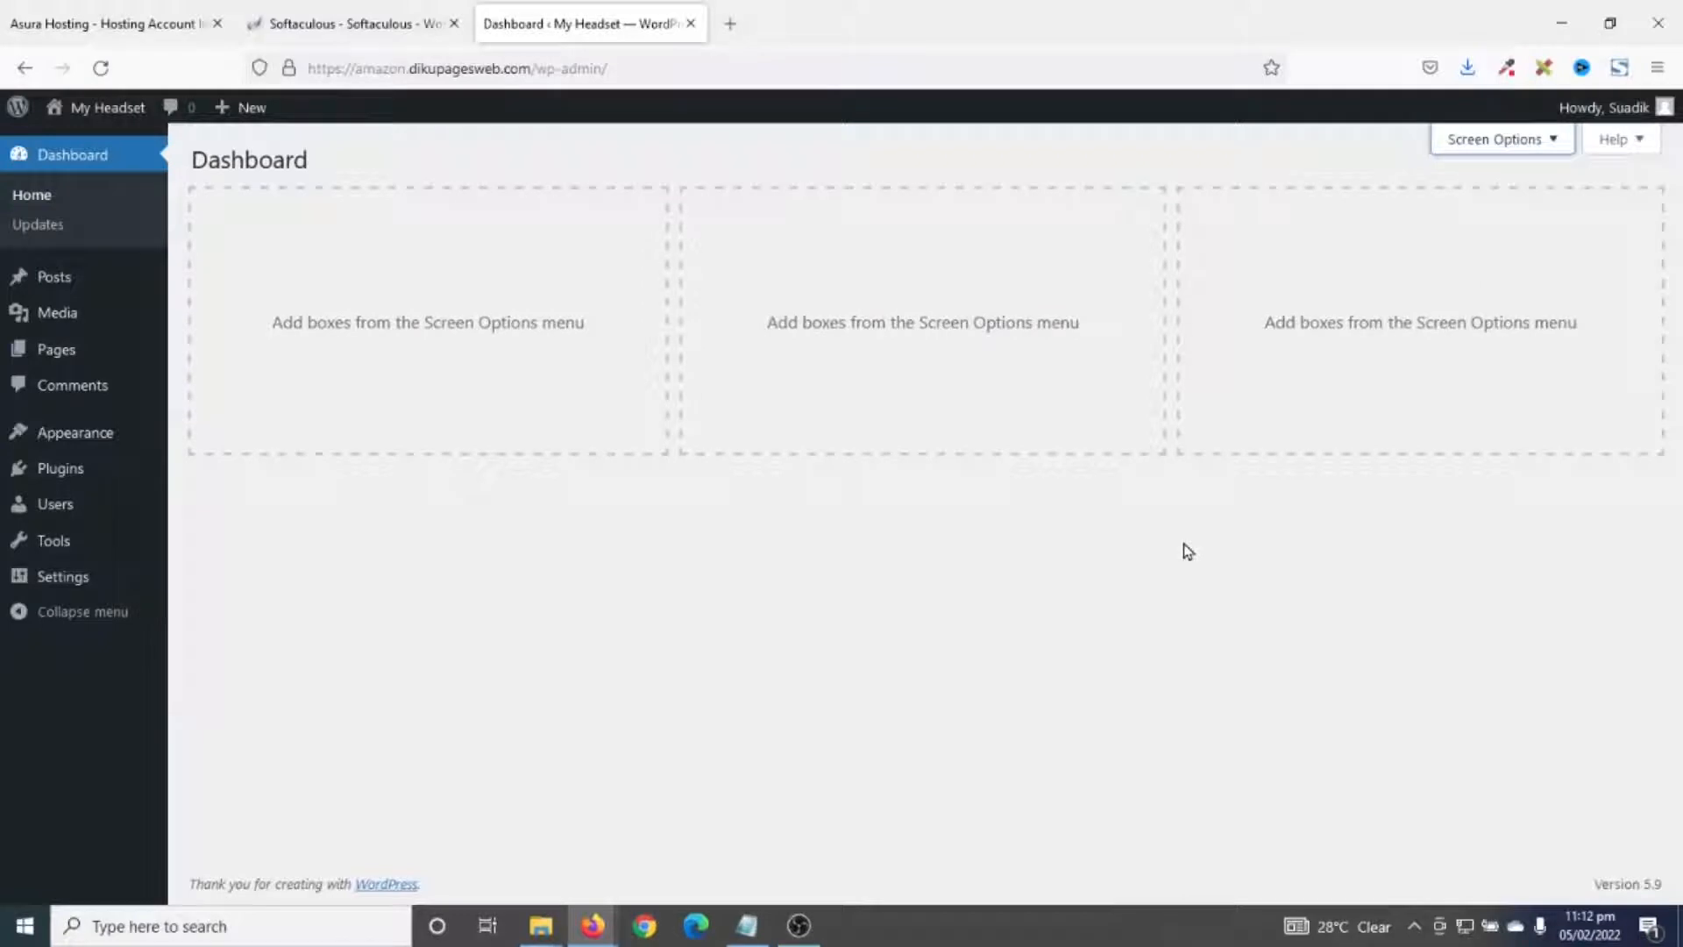
click(49, 285)
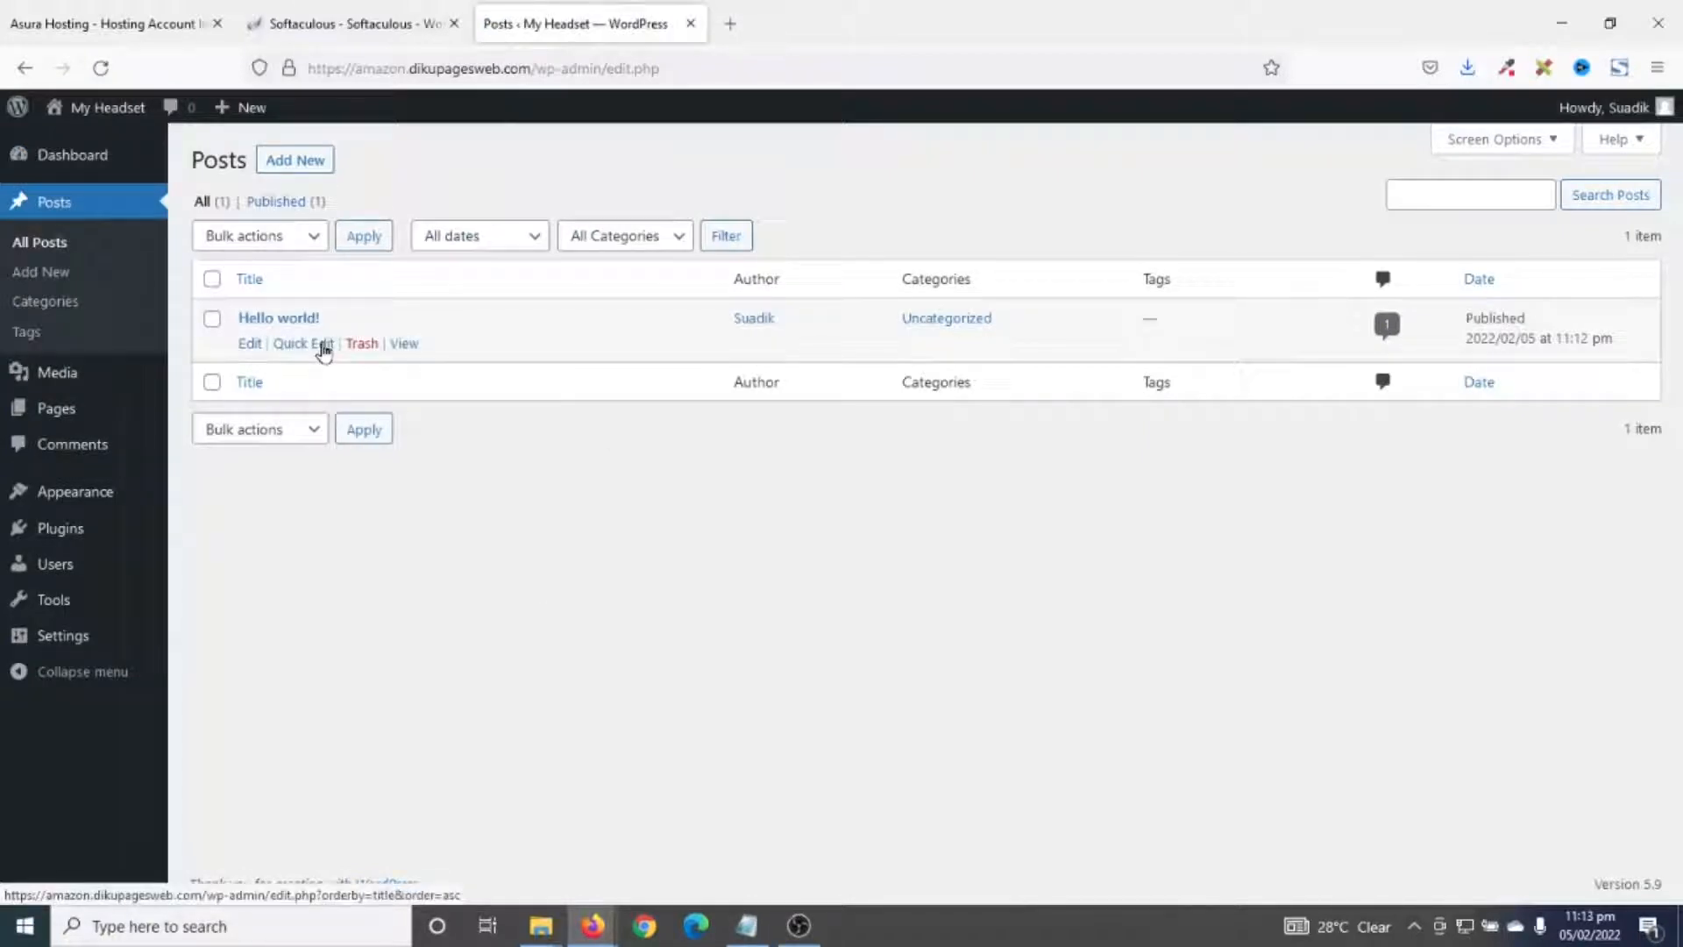
- Trash the Hello world! post and permanently delete it from the Posts trash
click(362, 344)
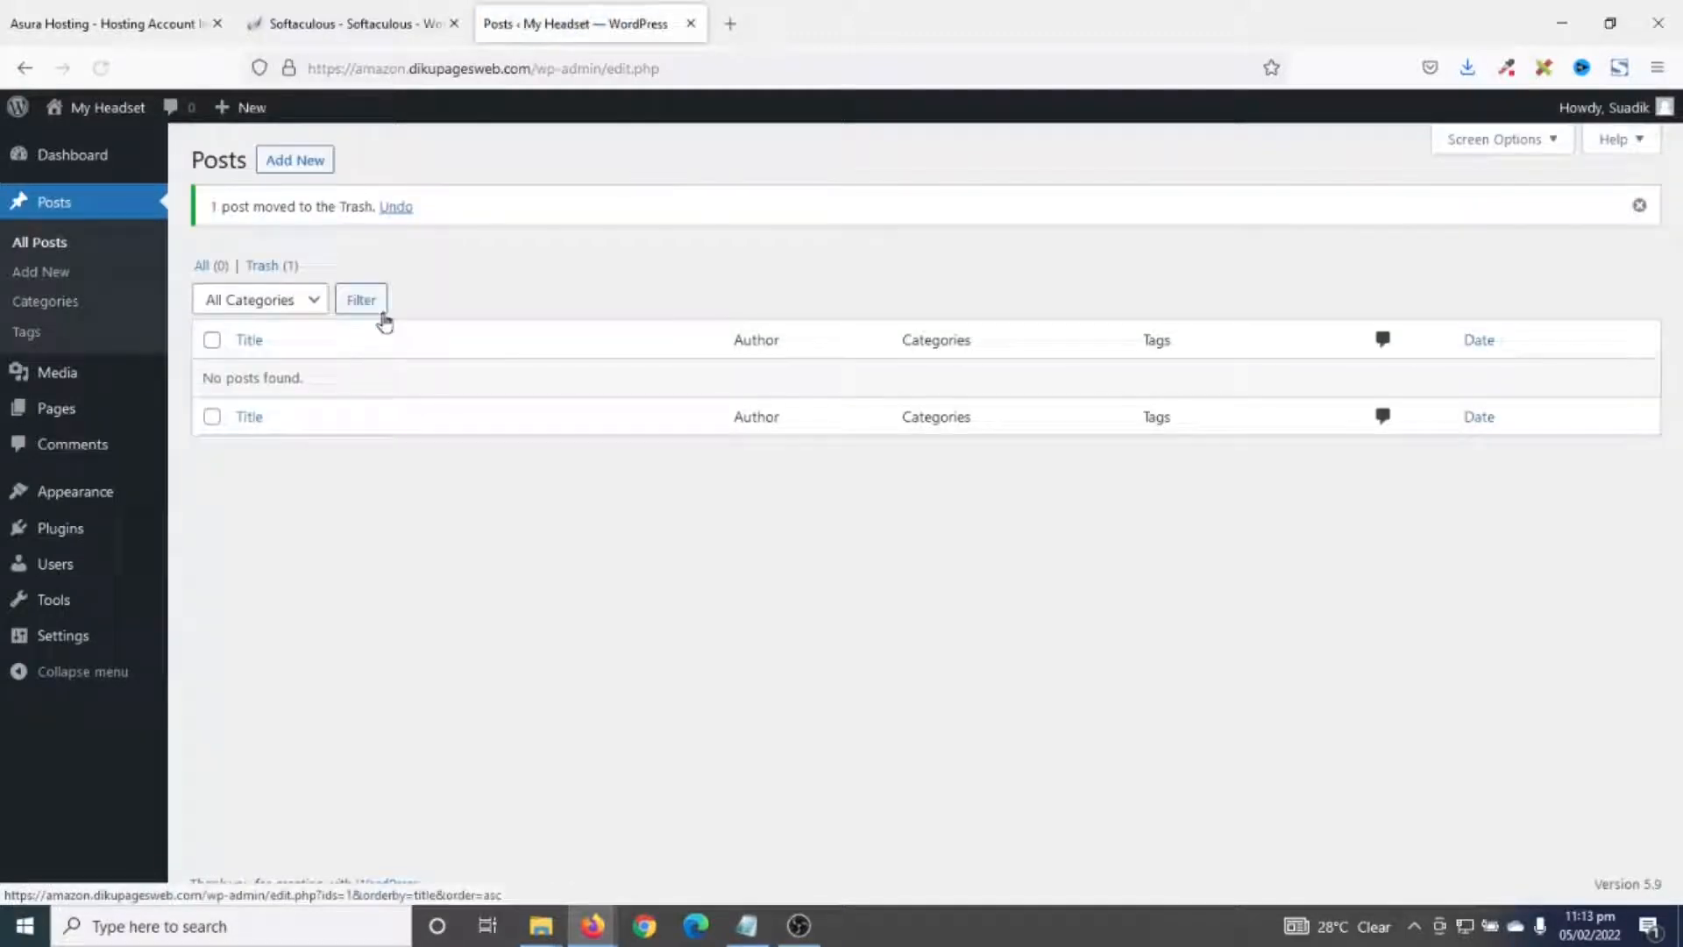
click(261, 267)
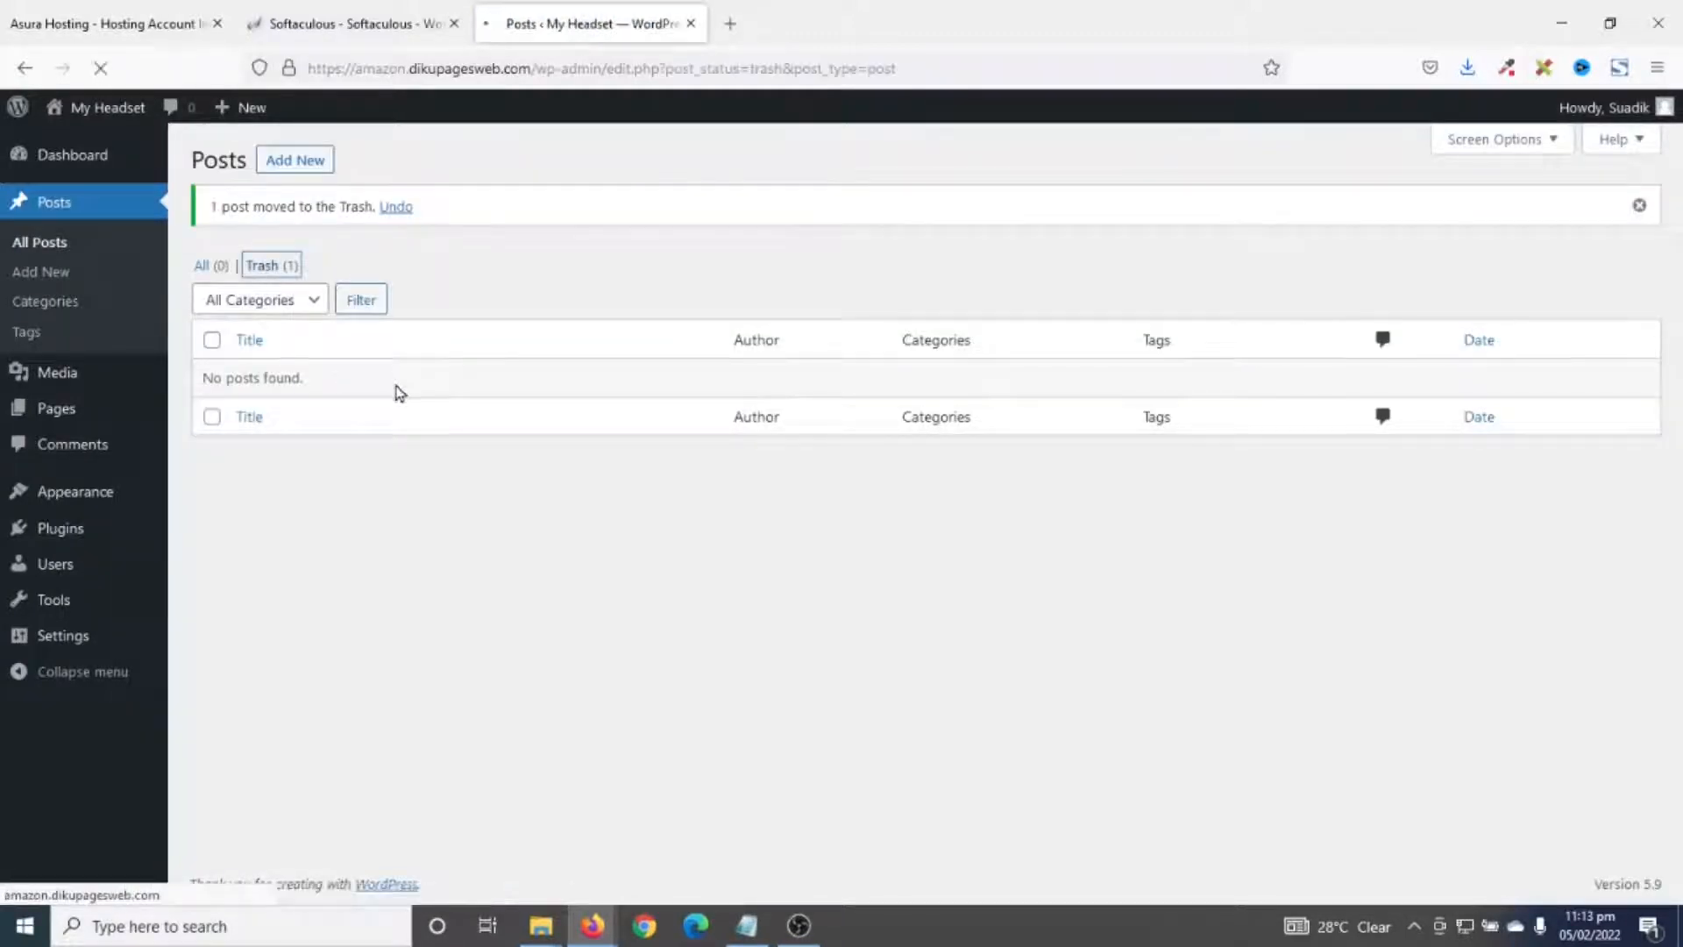
click(833, 243)
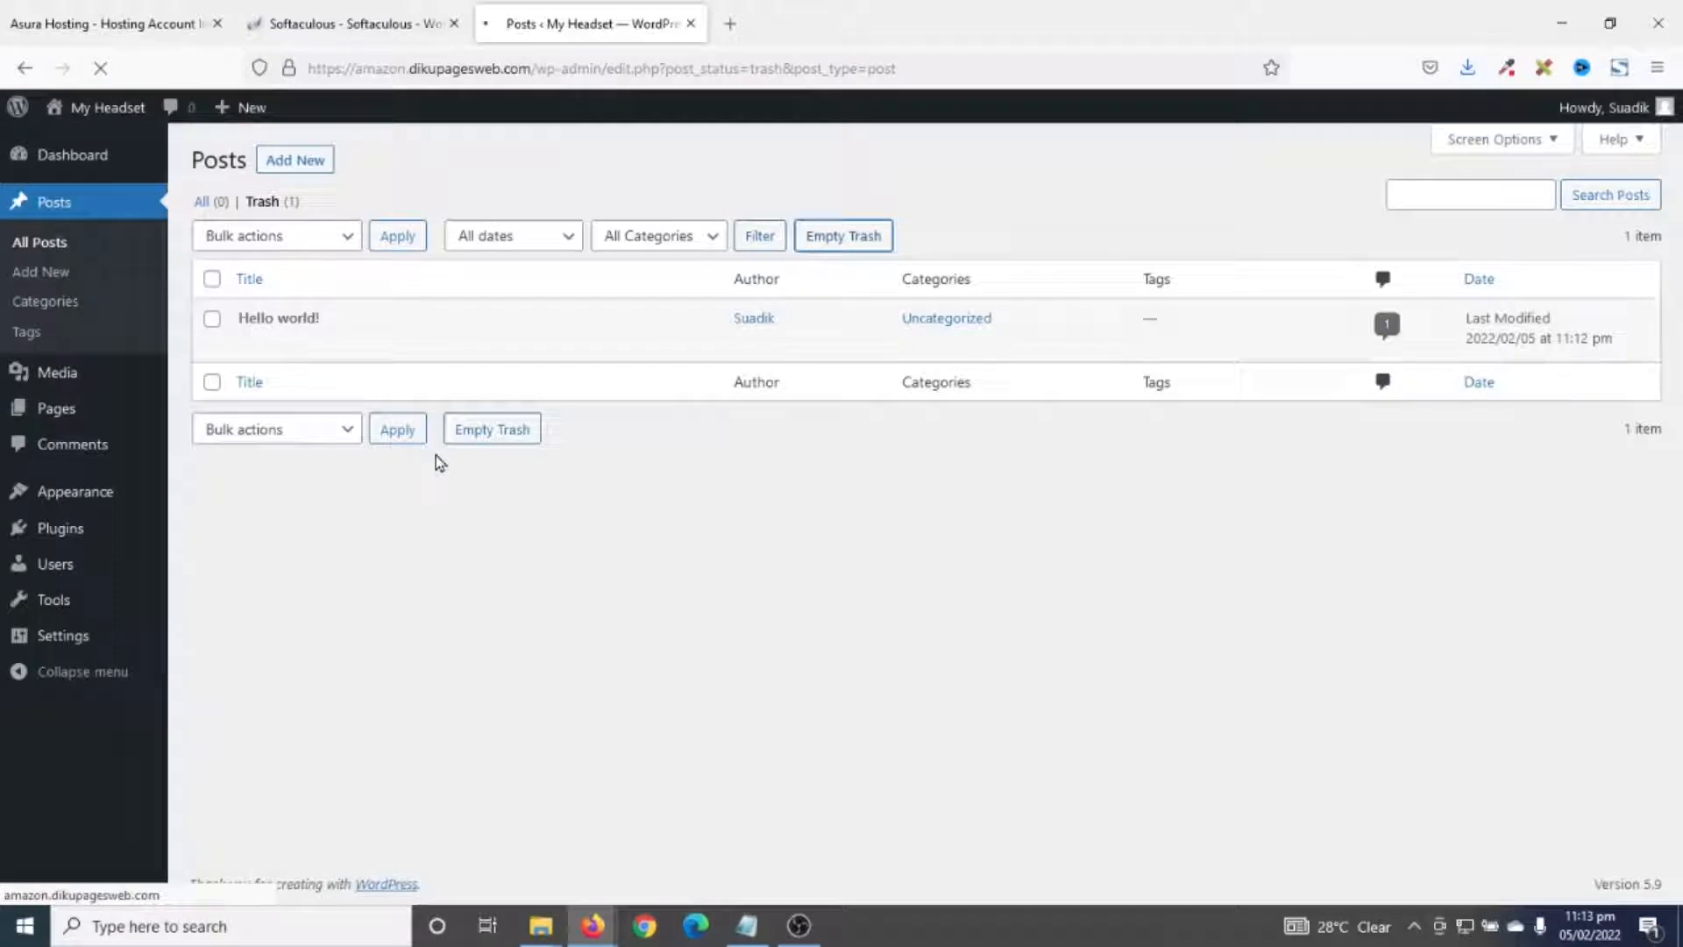
- Bulk-trash both default pages, empty the Pages trash, and go to Appearance > Themes
click(54, 412)
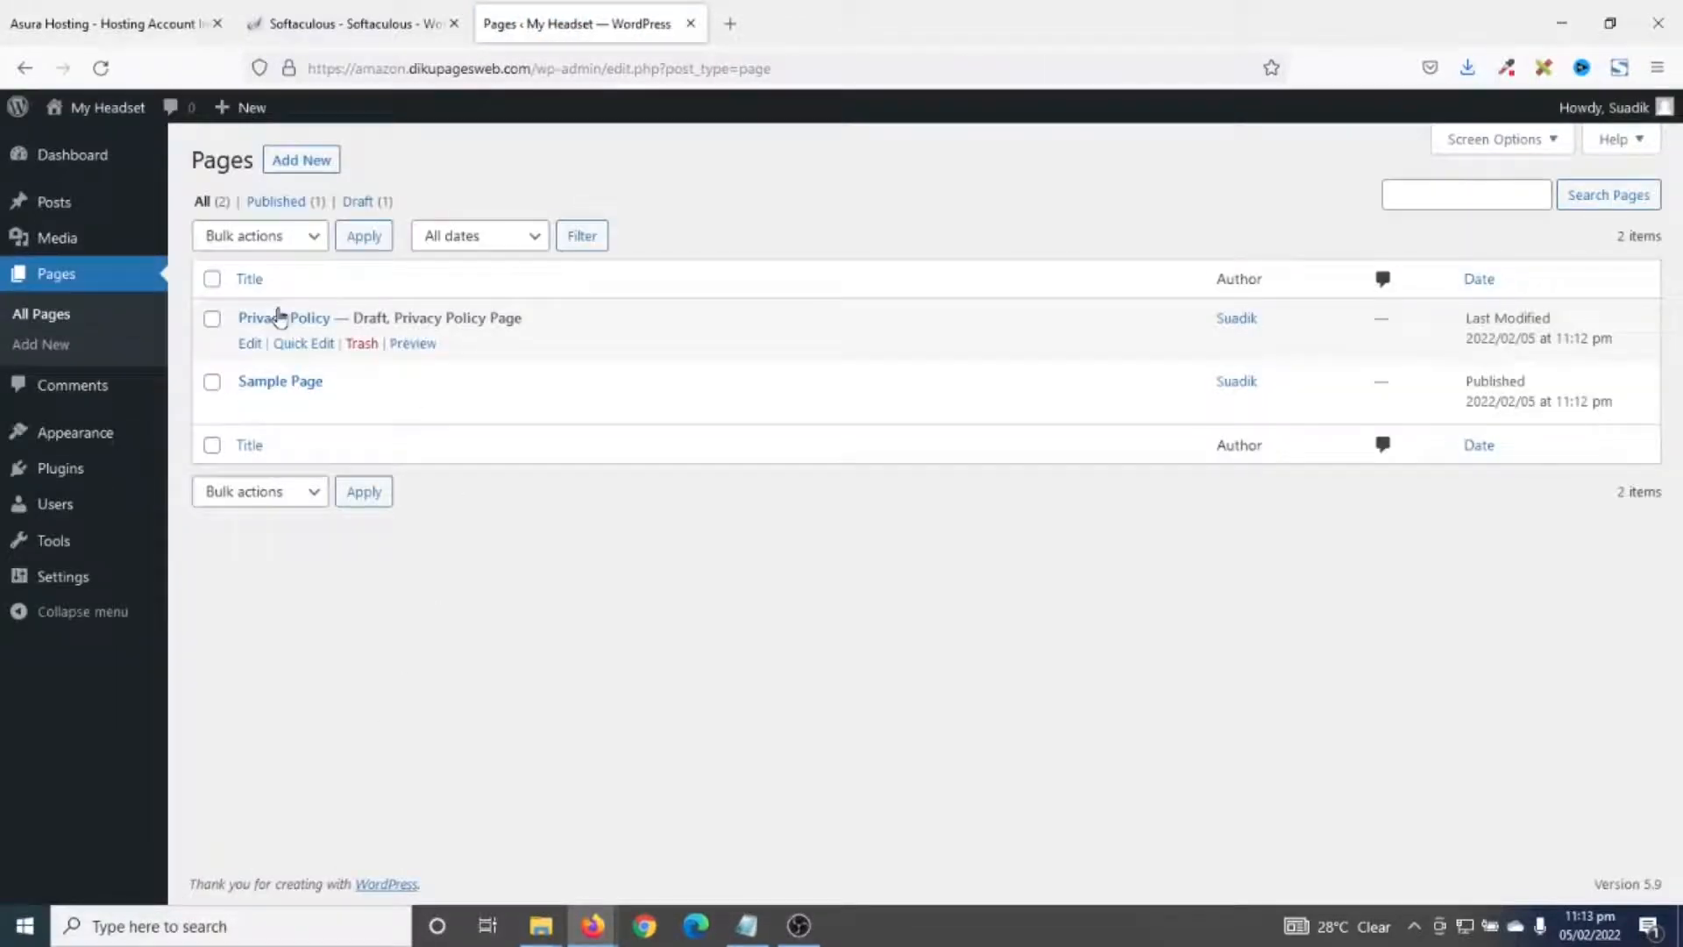
click(213, 278)
click(263, 237)
click(263, 331)
click(363, 236)
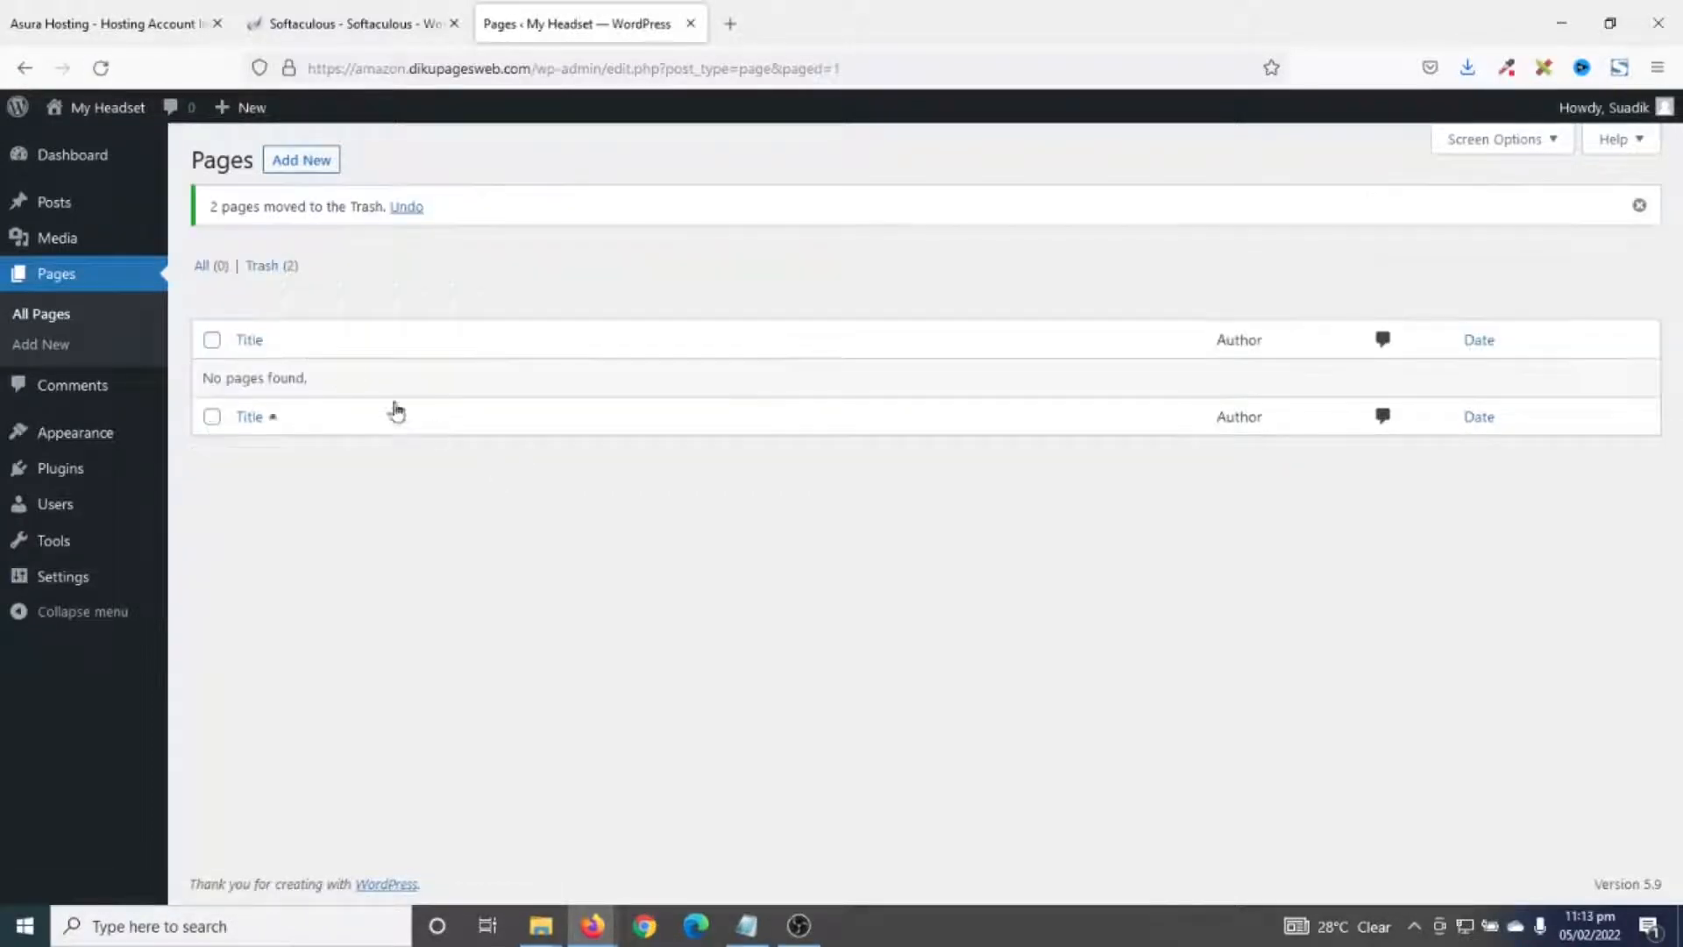
click(264, 265)
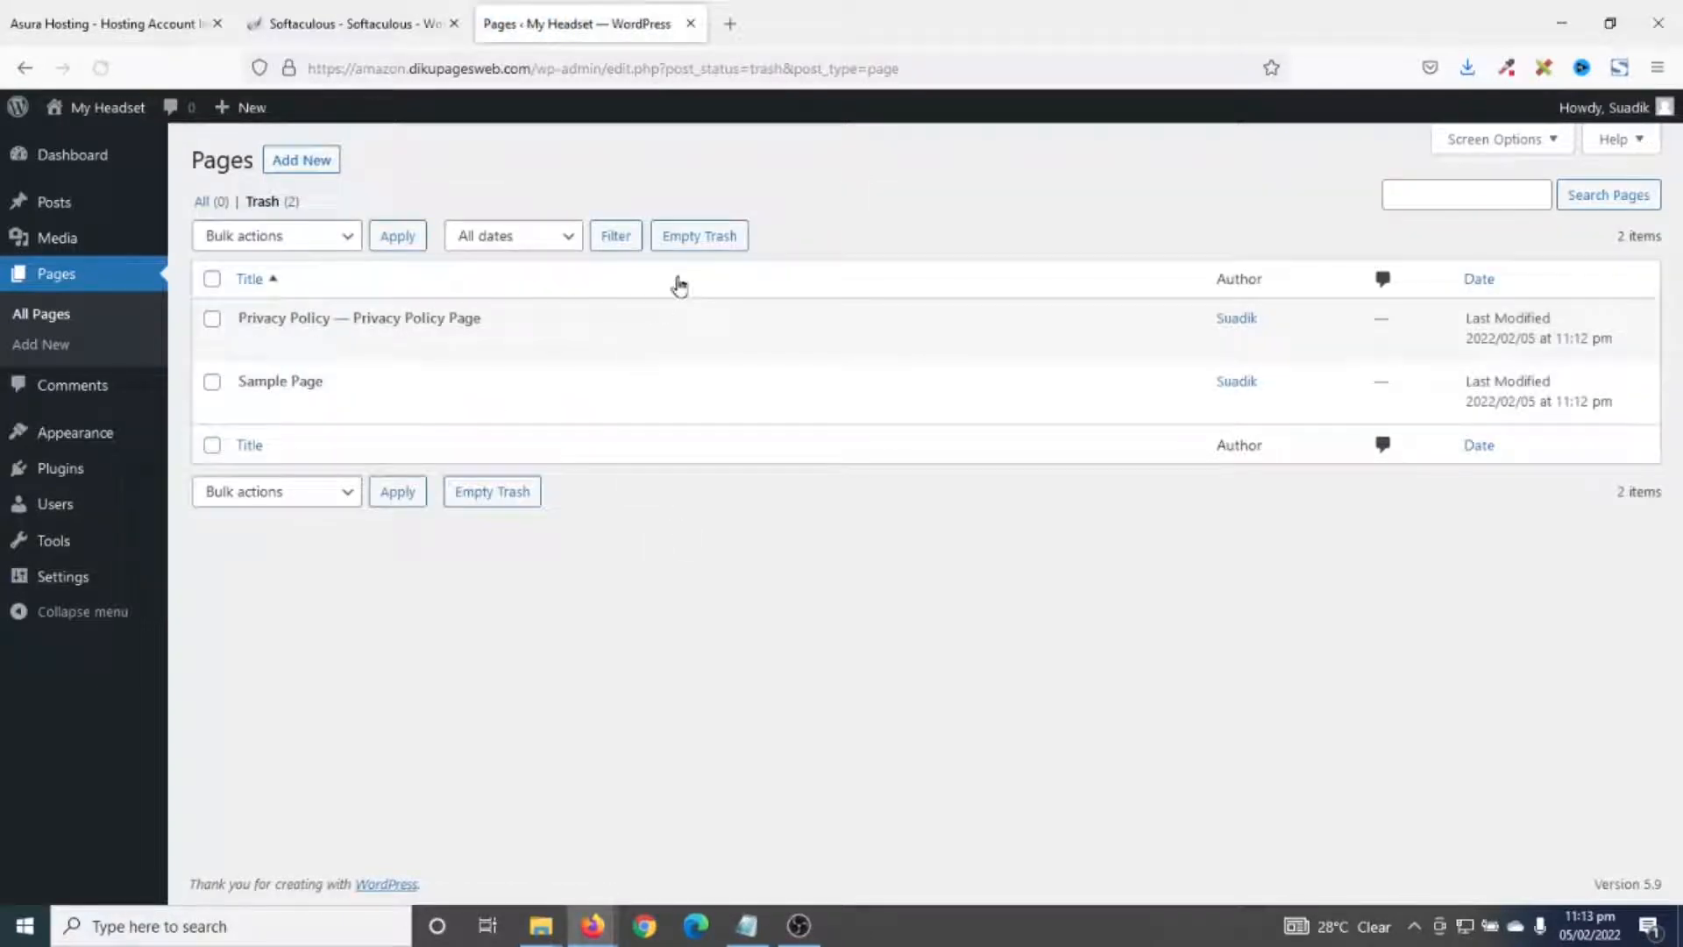
click(698, 235)
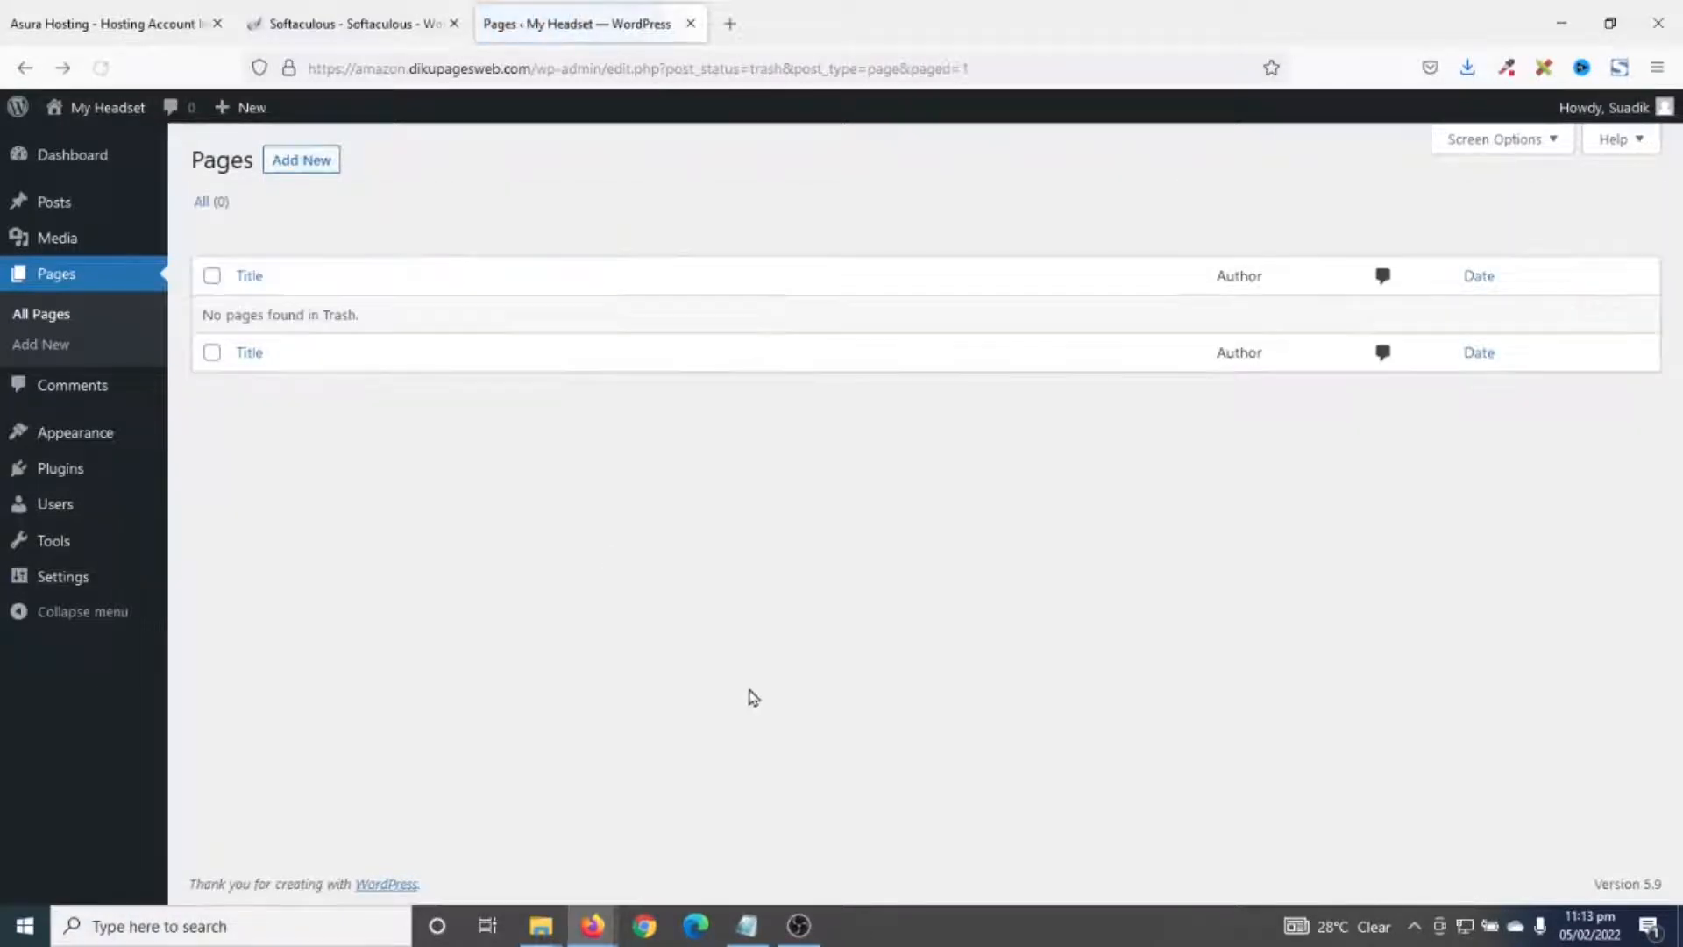
mouse_move(84, 482)
click(82, 440)
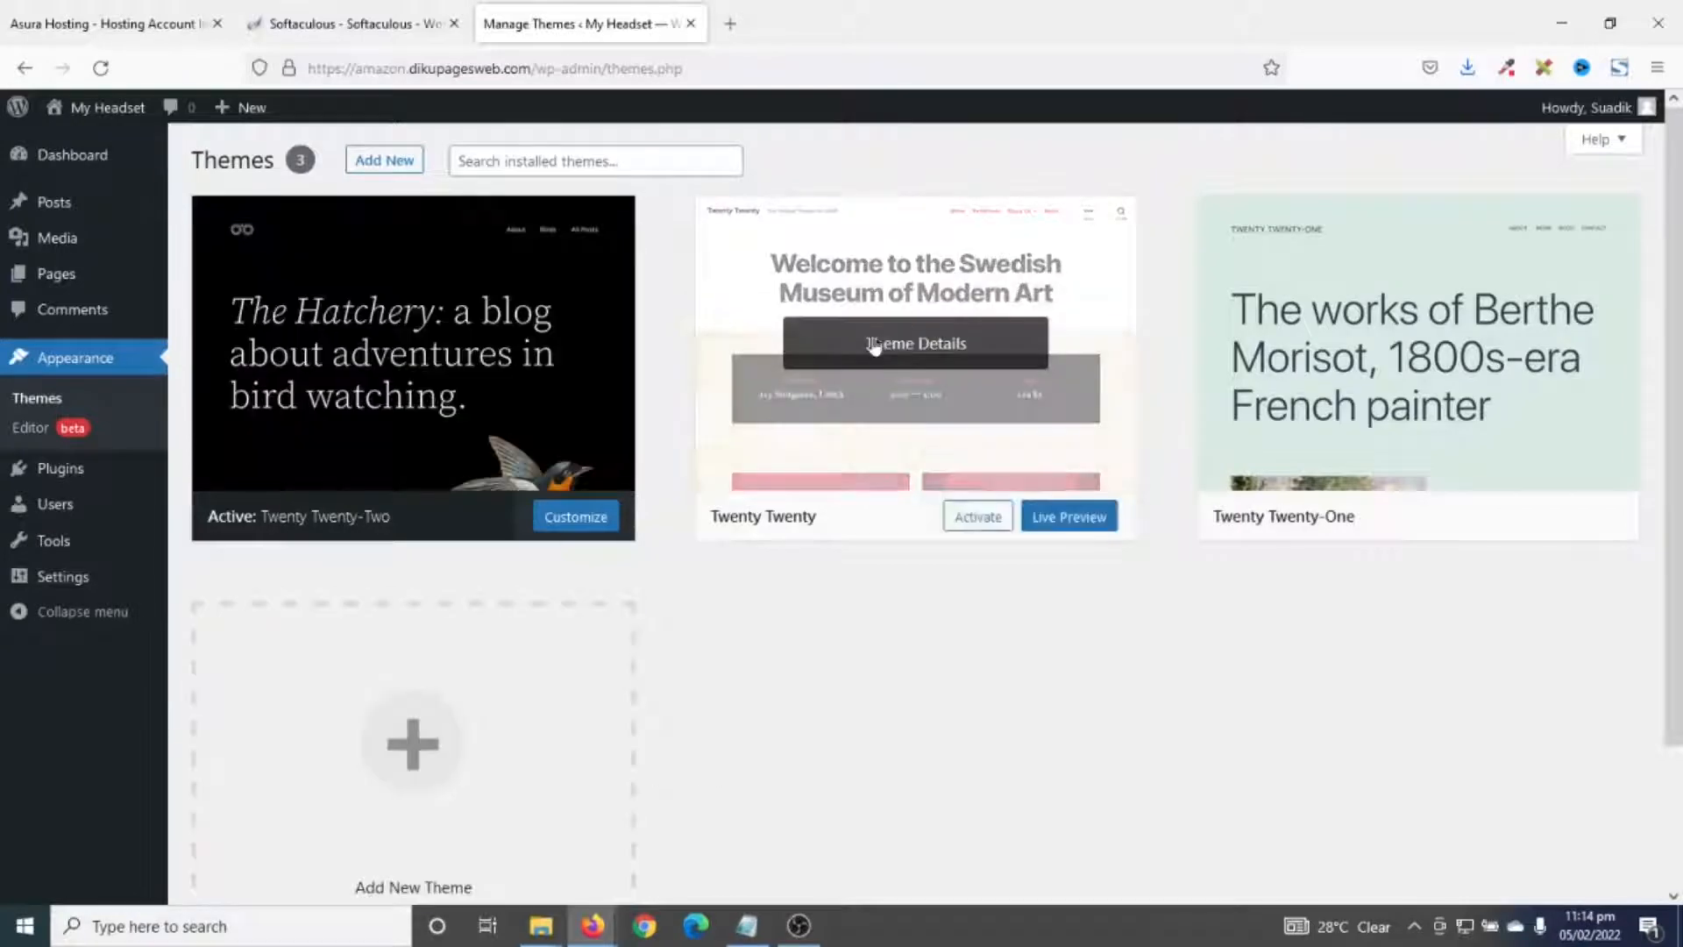
- Delete the Twenty Twenty and Twenty Twenty-One themes, then go to the Plugins list
click(915, 352)
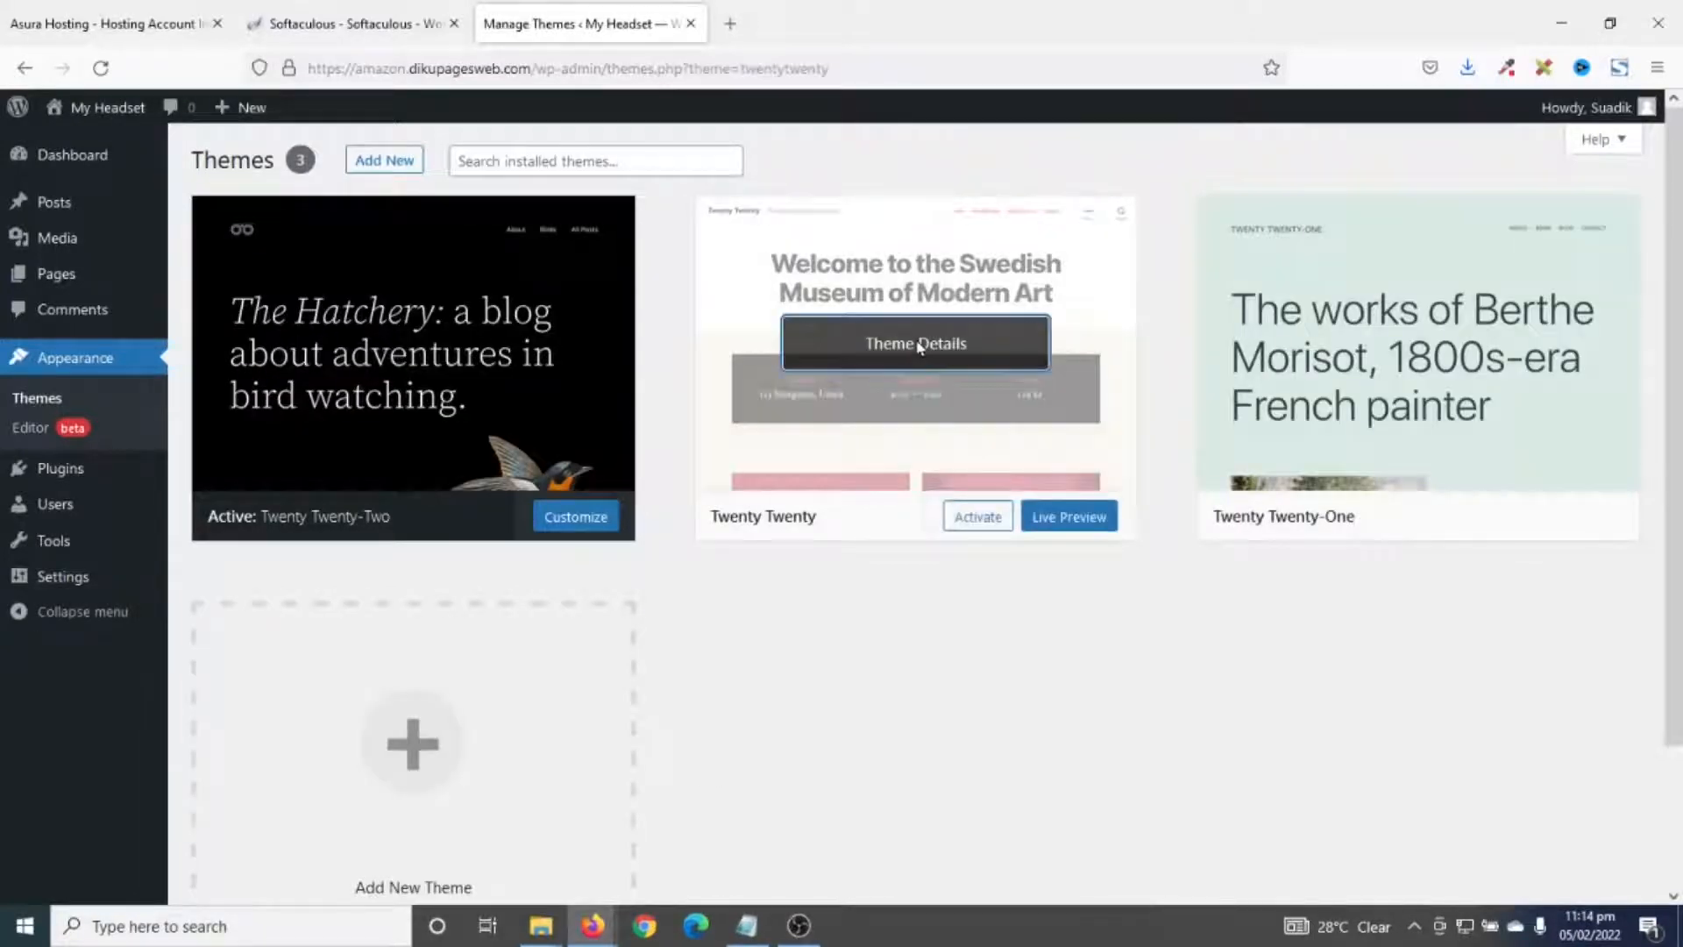
click(1604, 854)
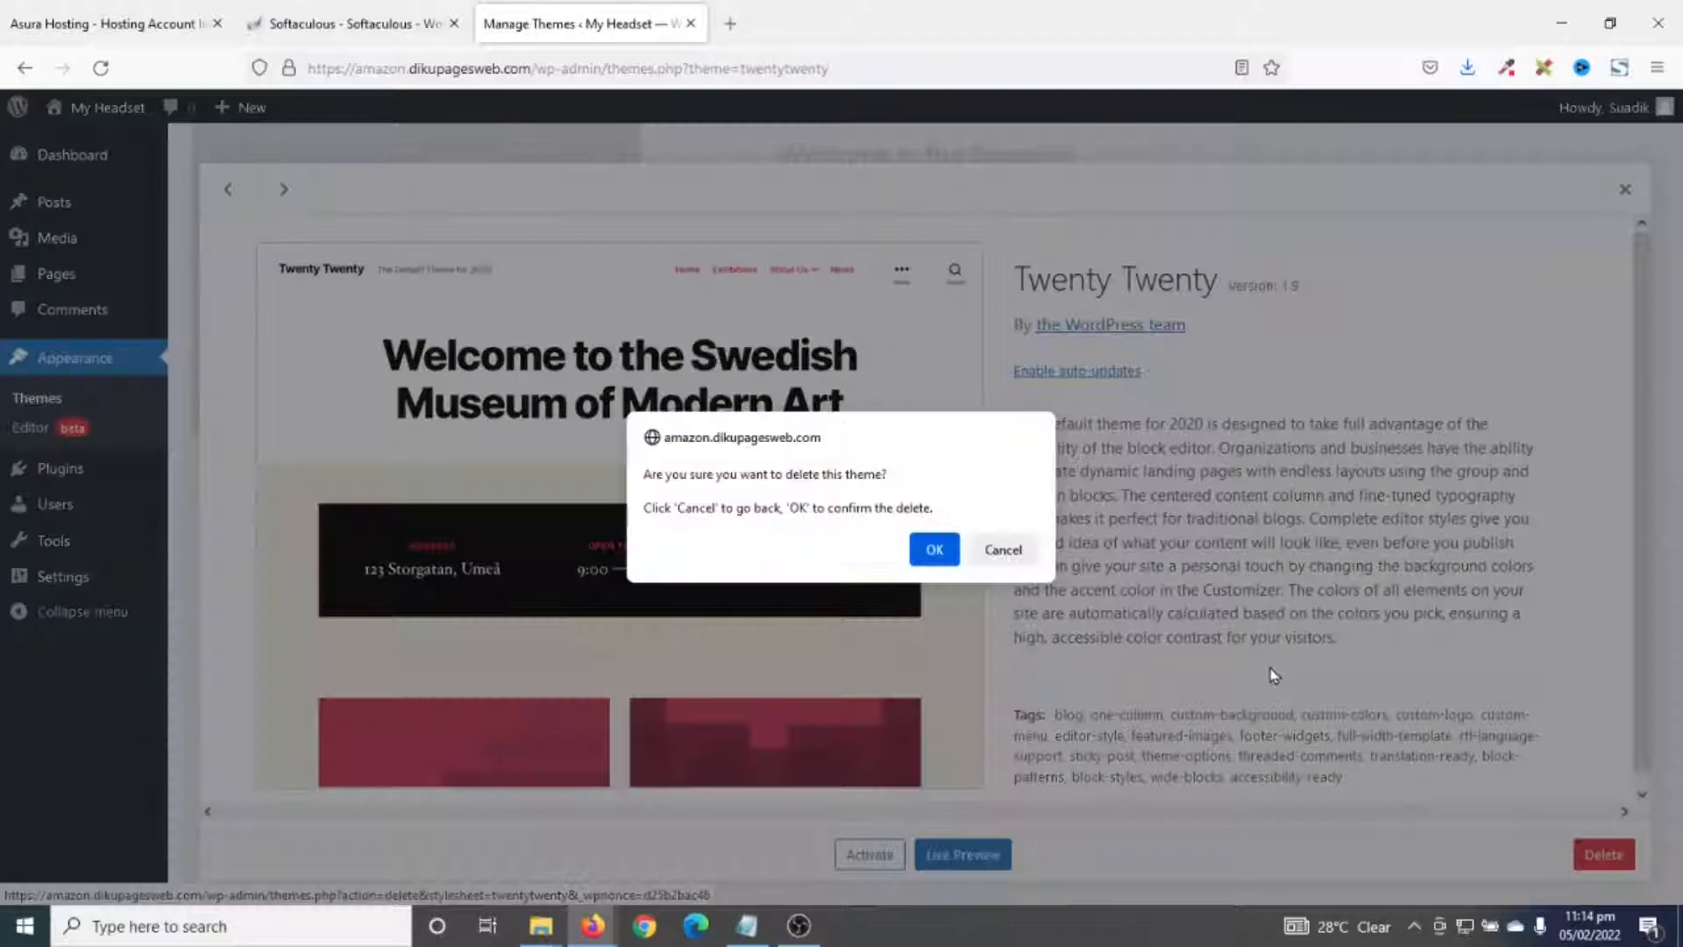
click(950, 547)
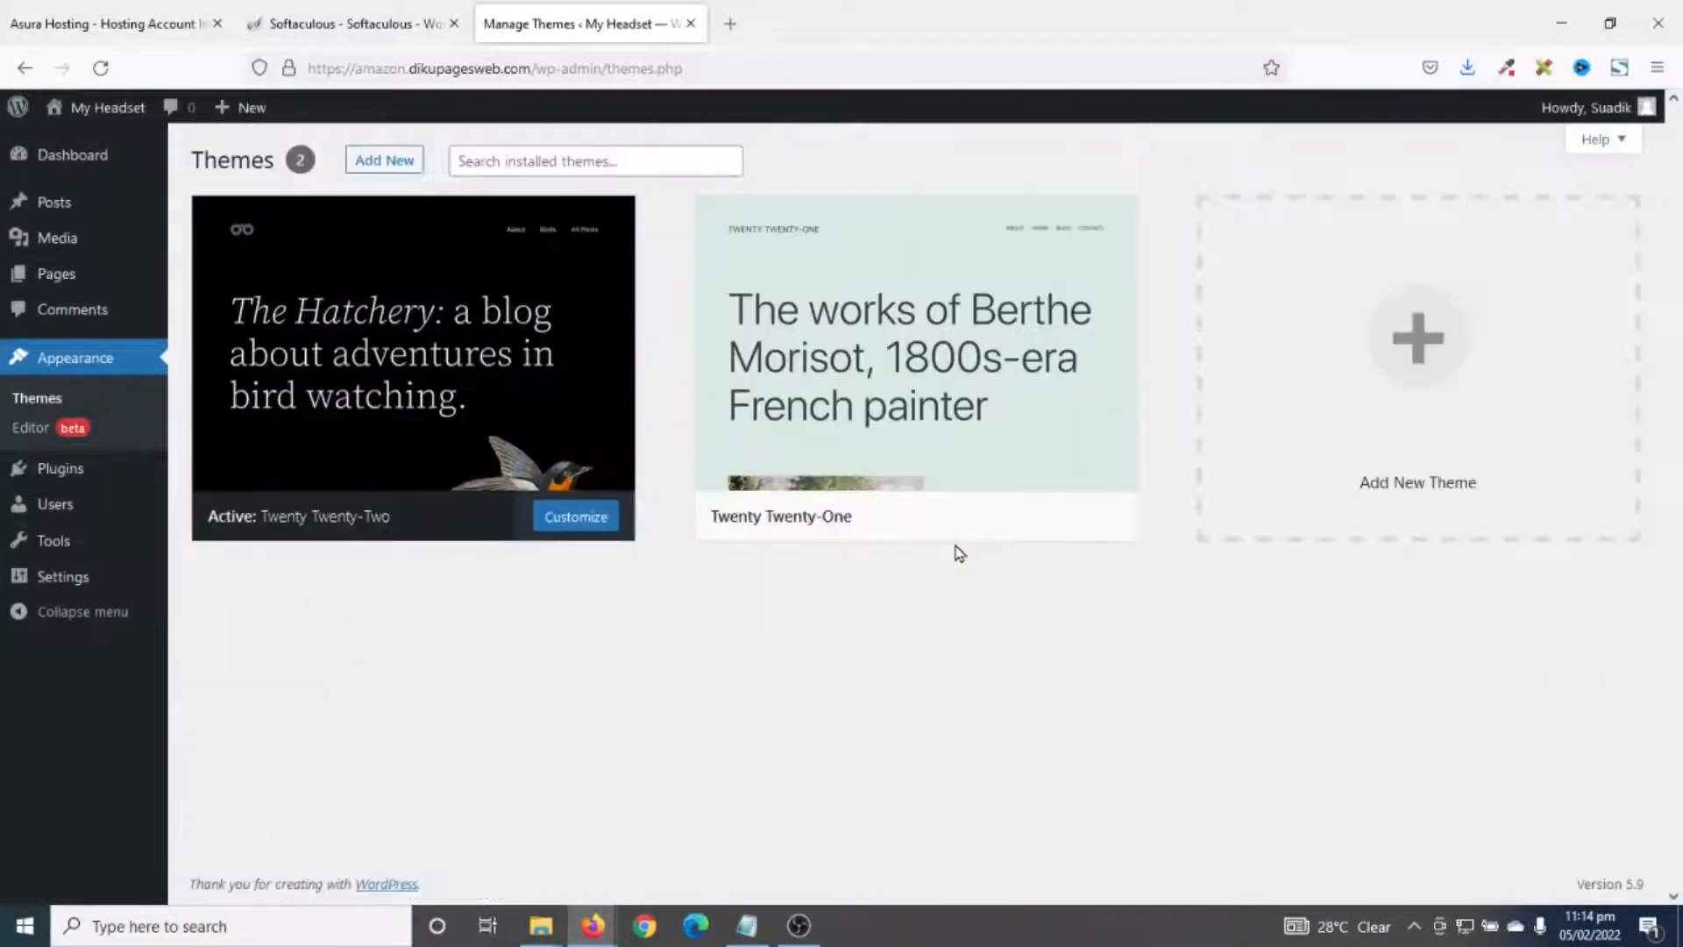
click(931, 364)
click(1609, 863)
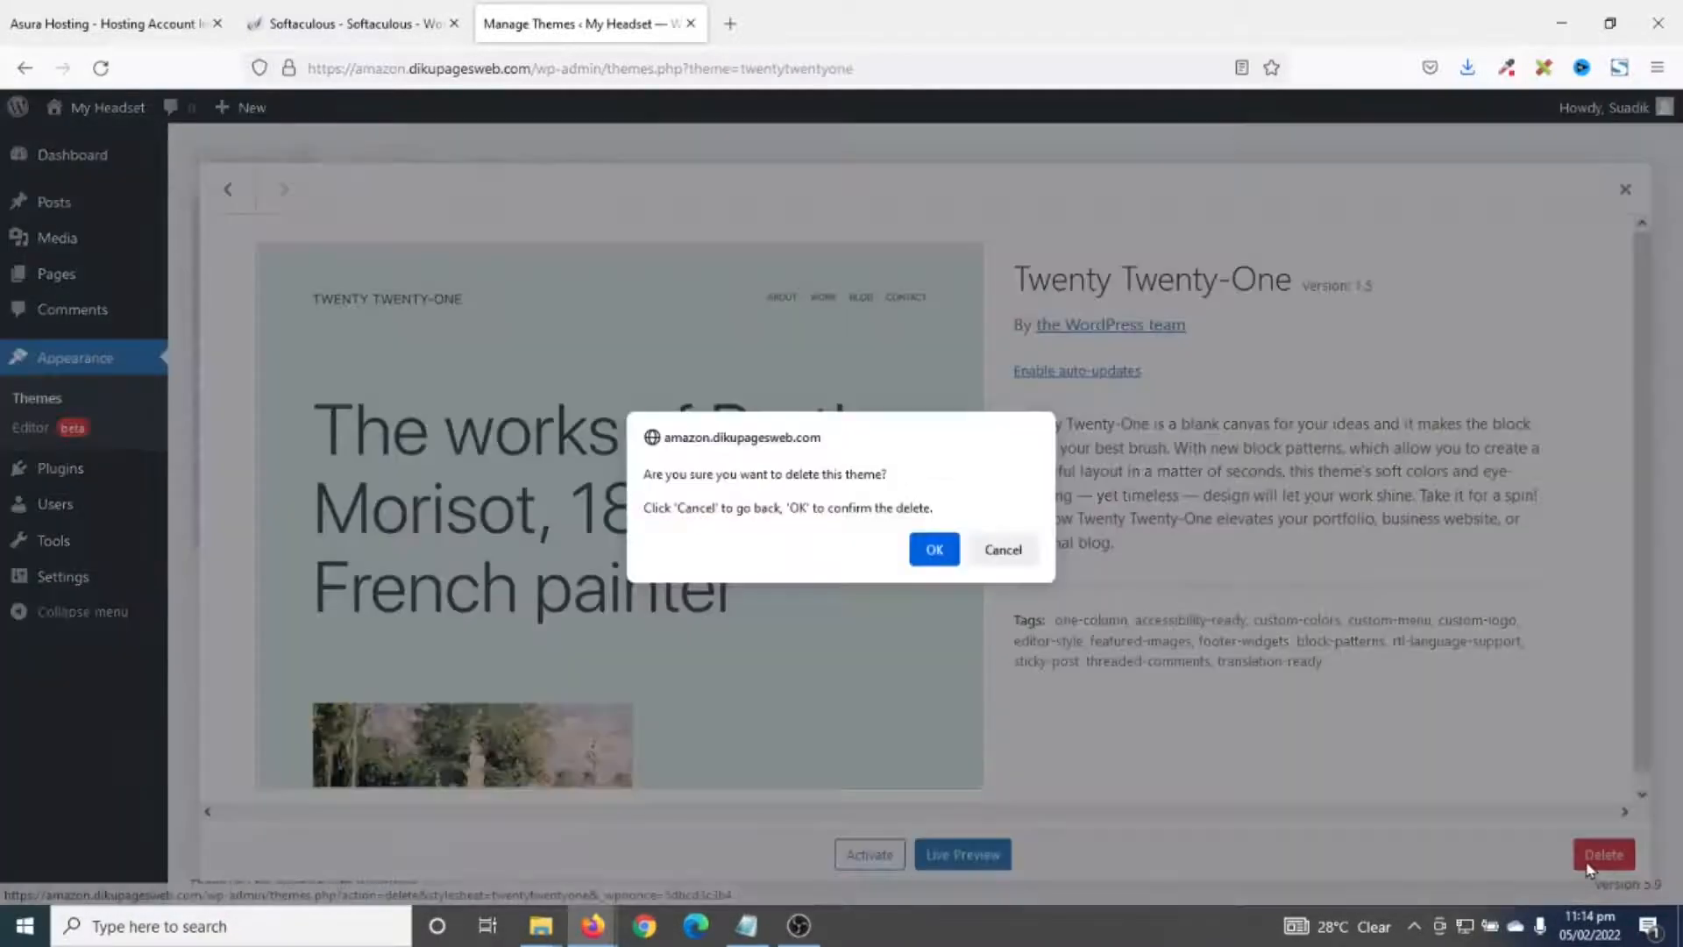
click(943, 550)
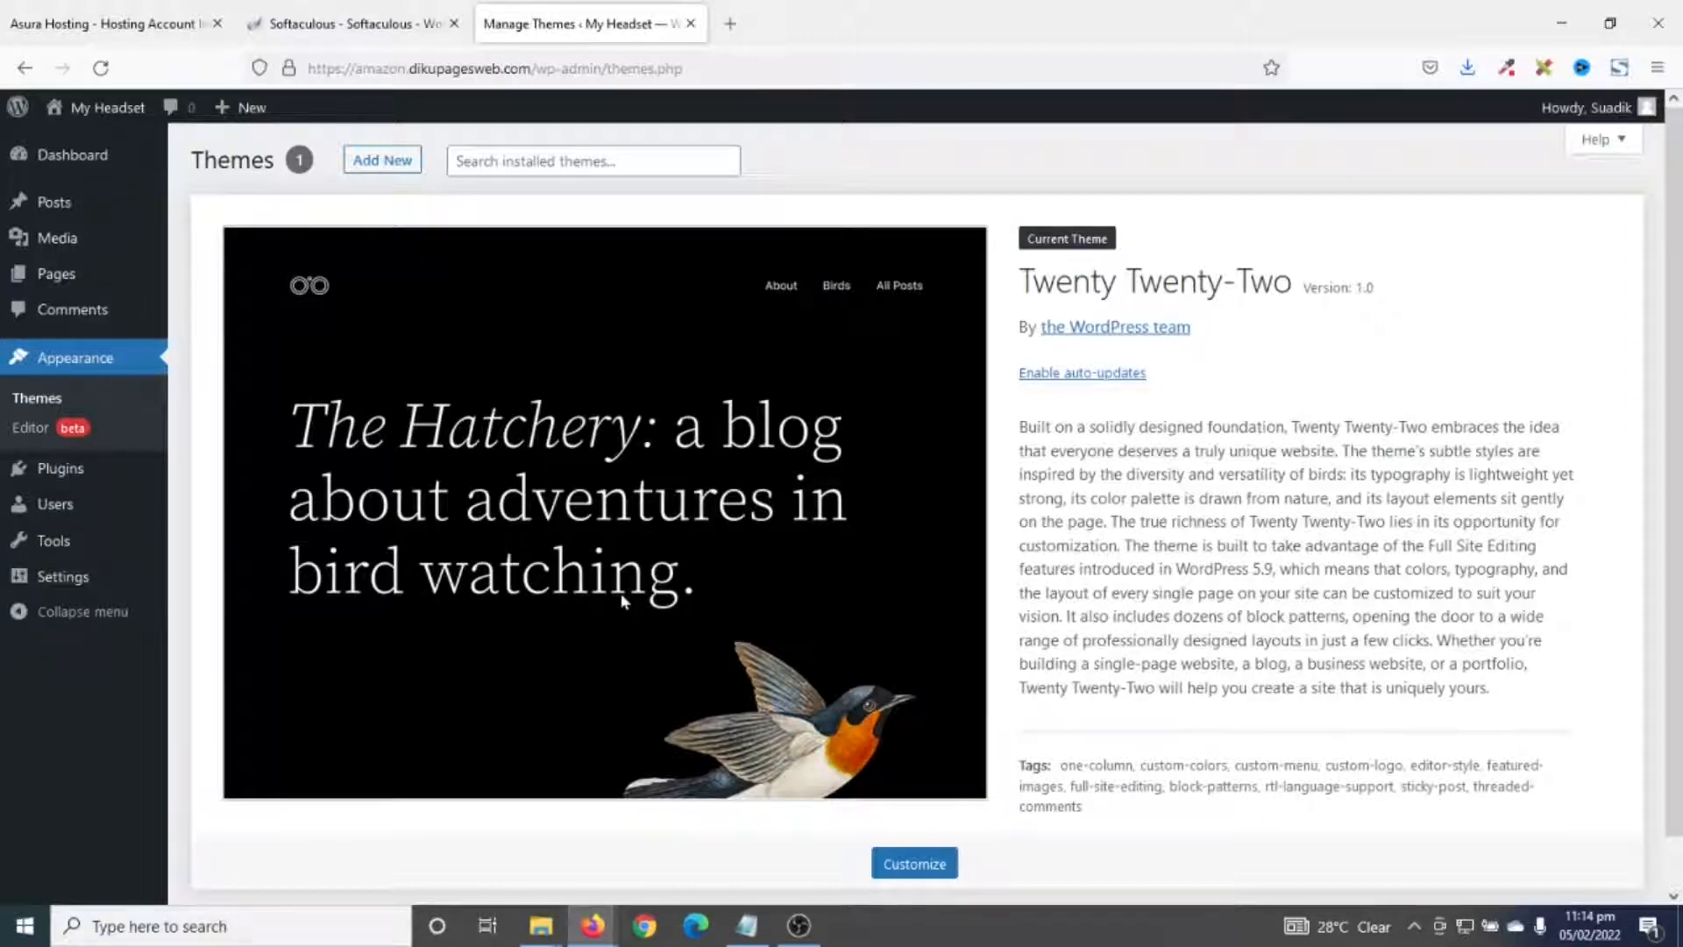
click(52, 468)
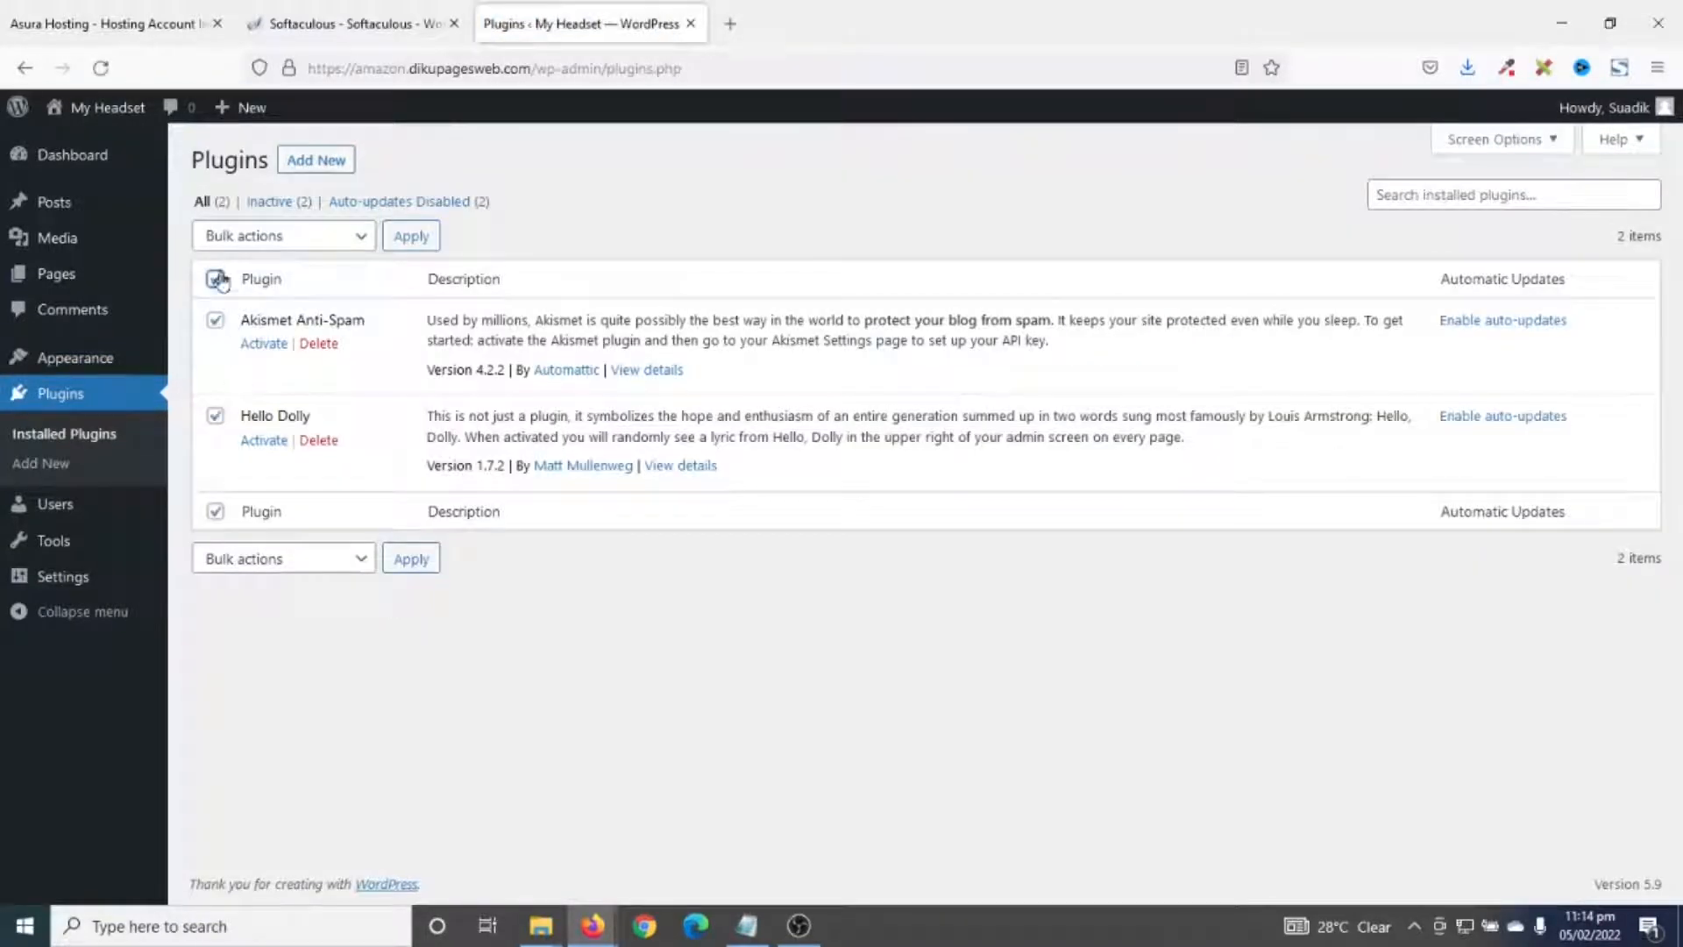
- Bulk-delete the Akismet Anti-Spam and Hello Dolly plugins, then go to Settings > General
click(255, 236)
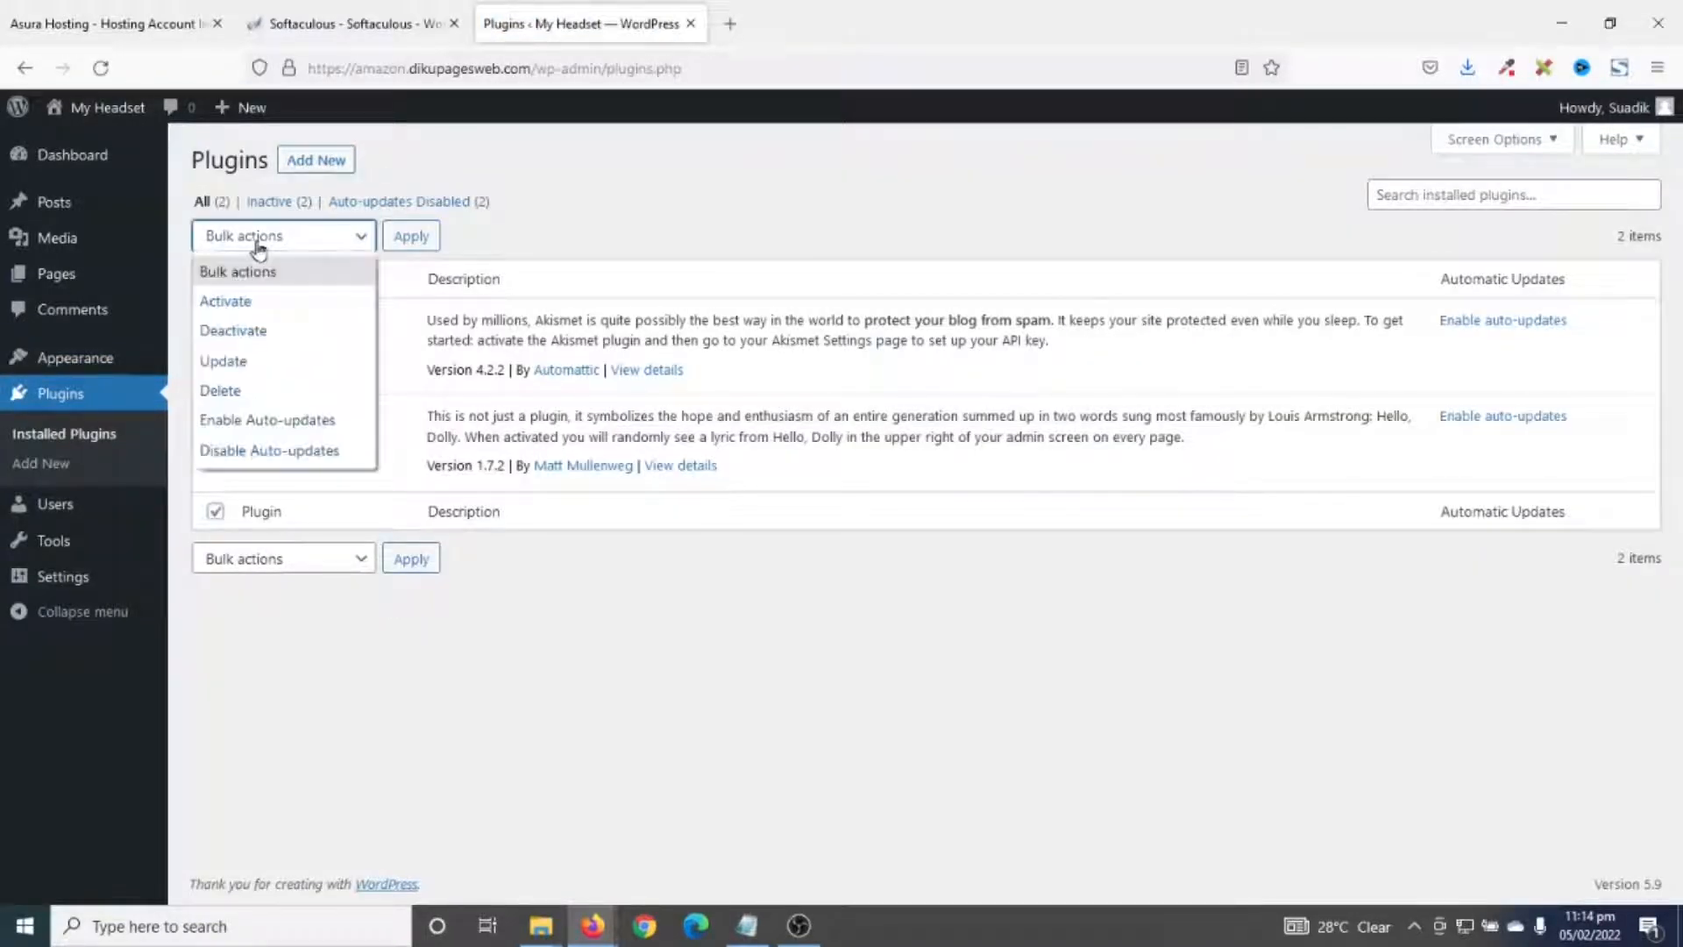
click(220, 390)
click(406, 241)
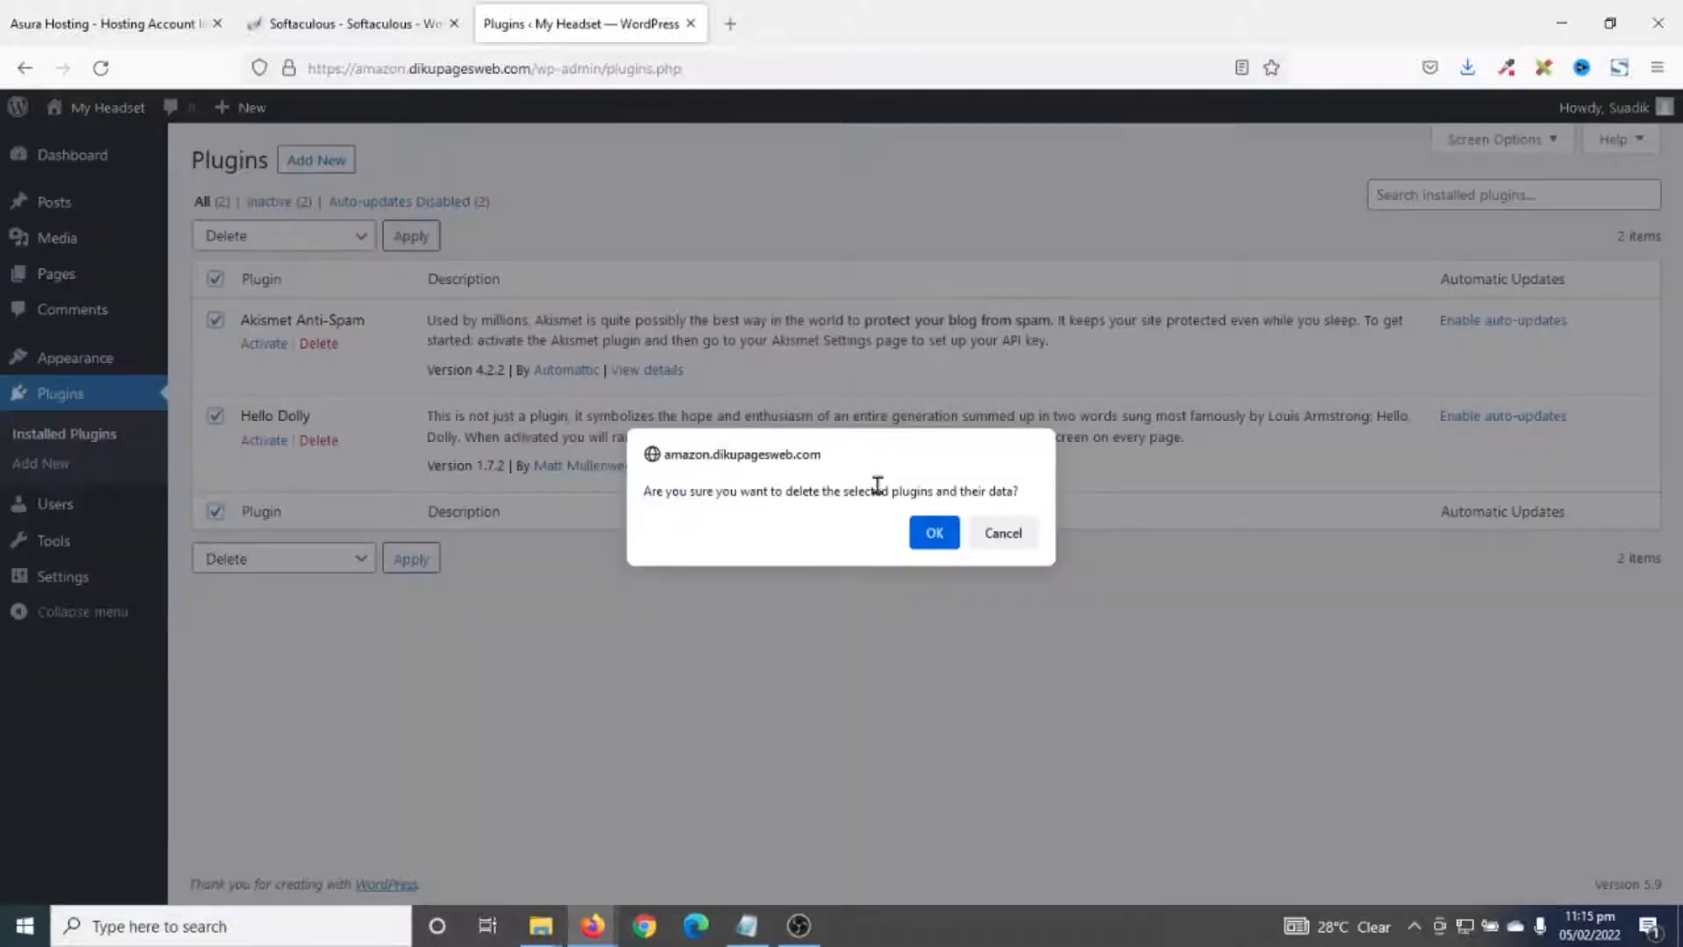
click(934, 533)
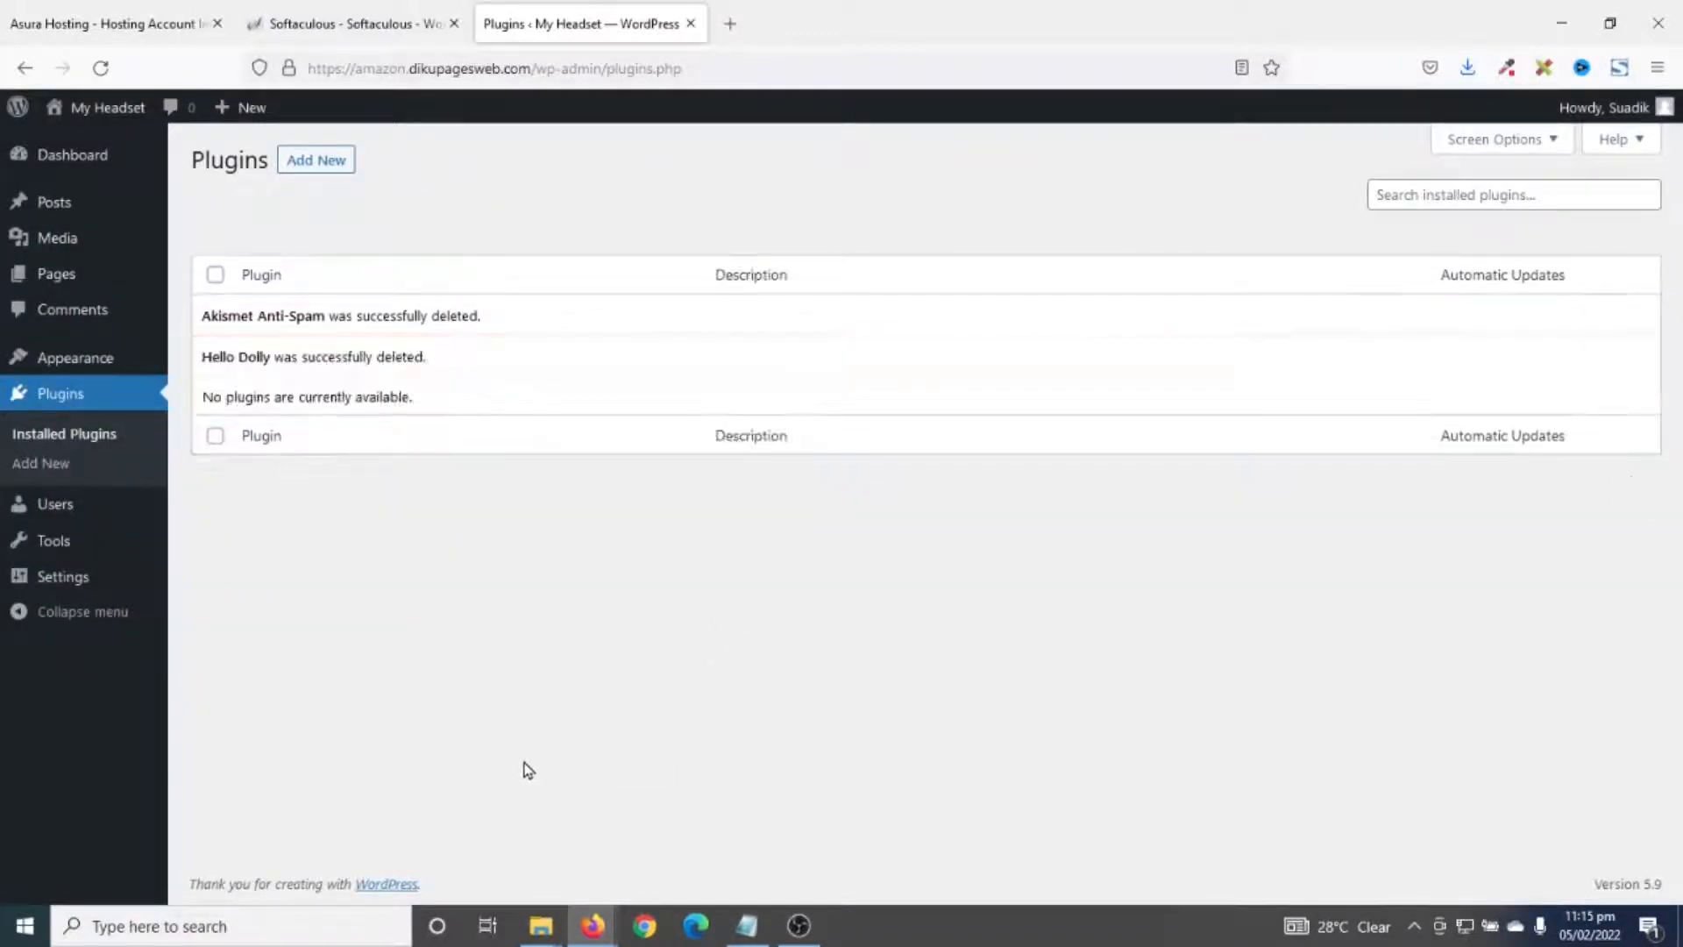
mouse_move(54, 585)
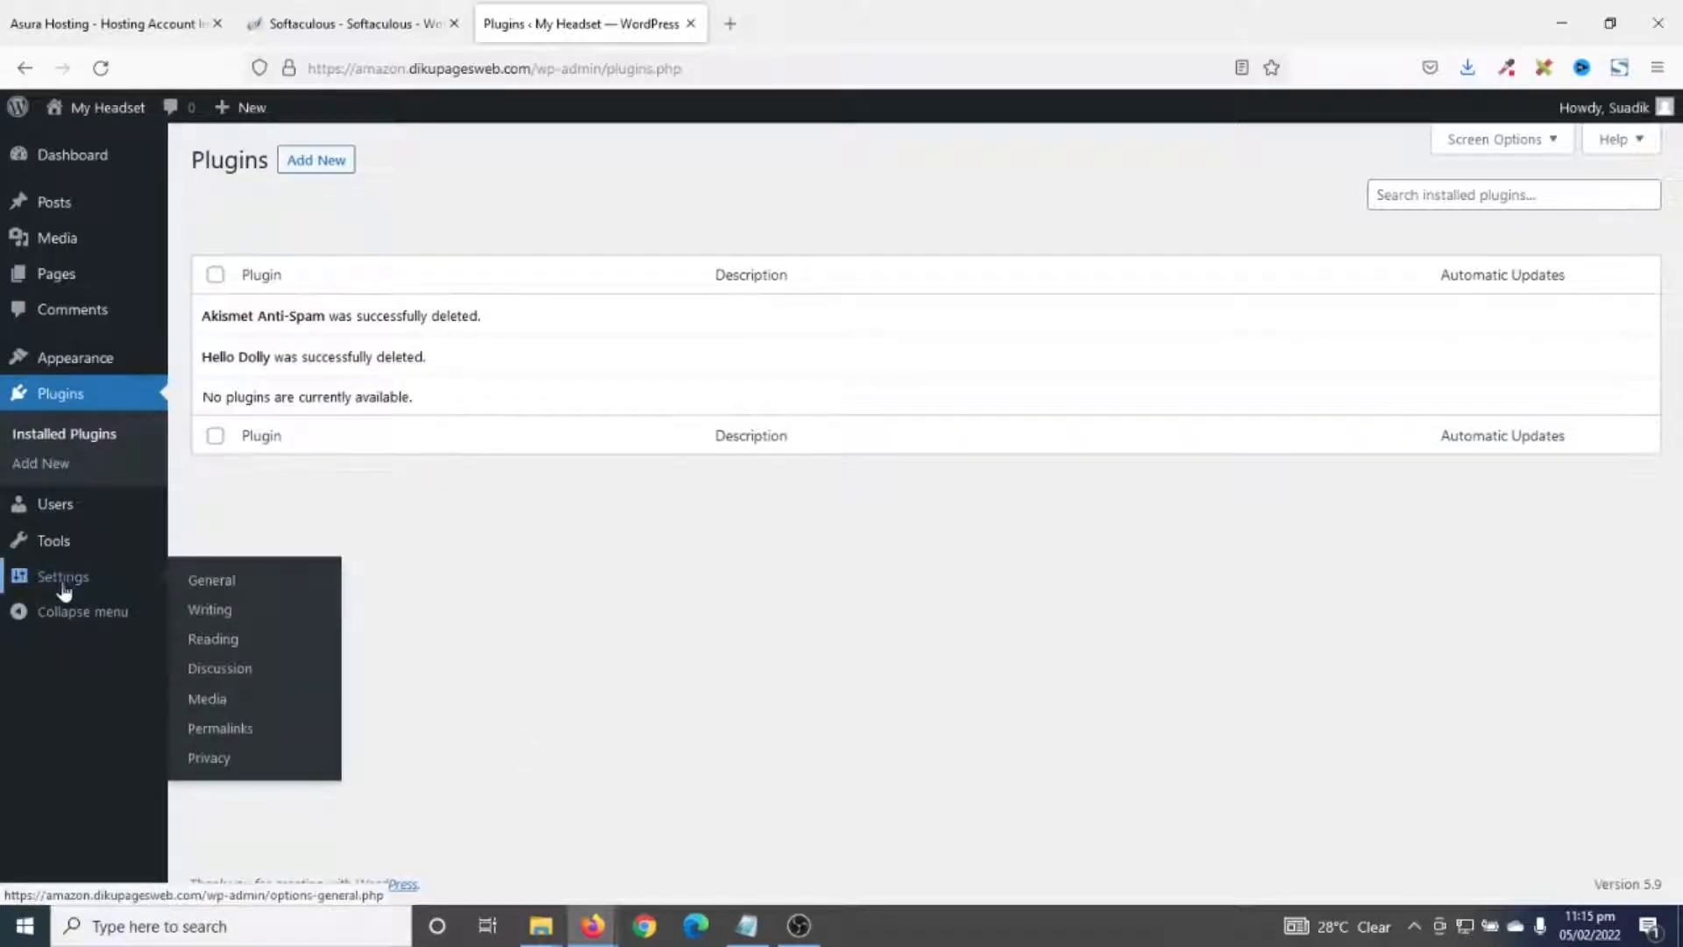
click(213, 581)
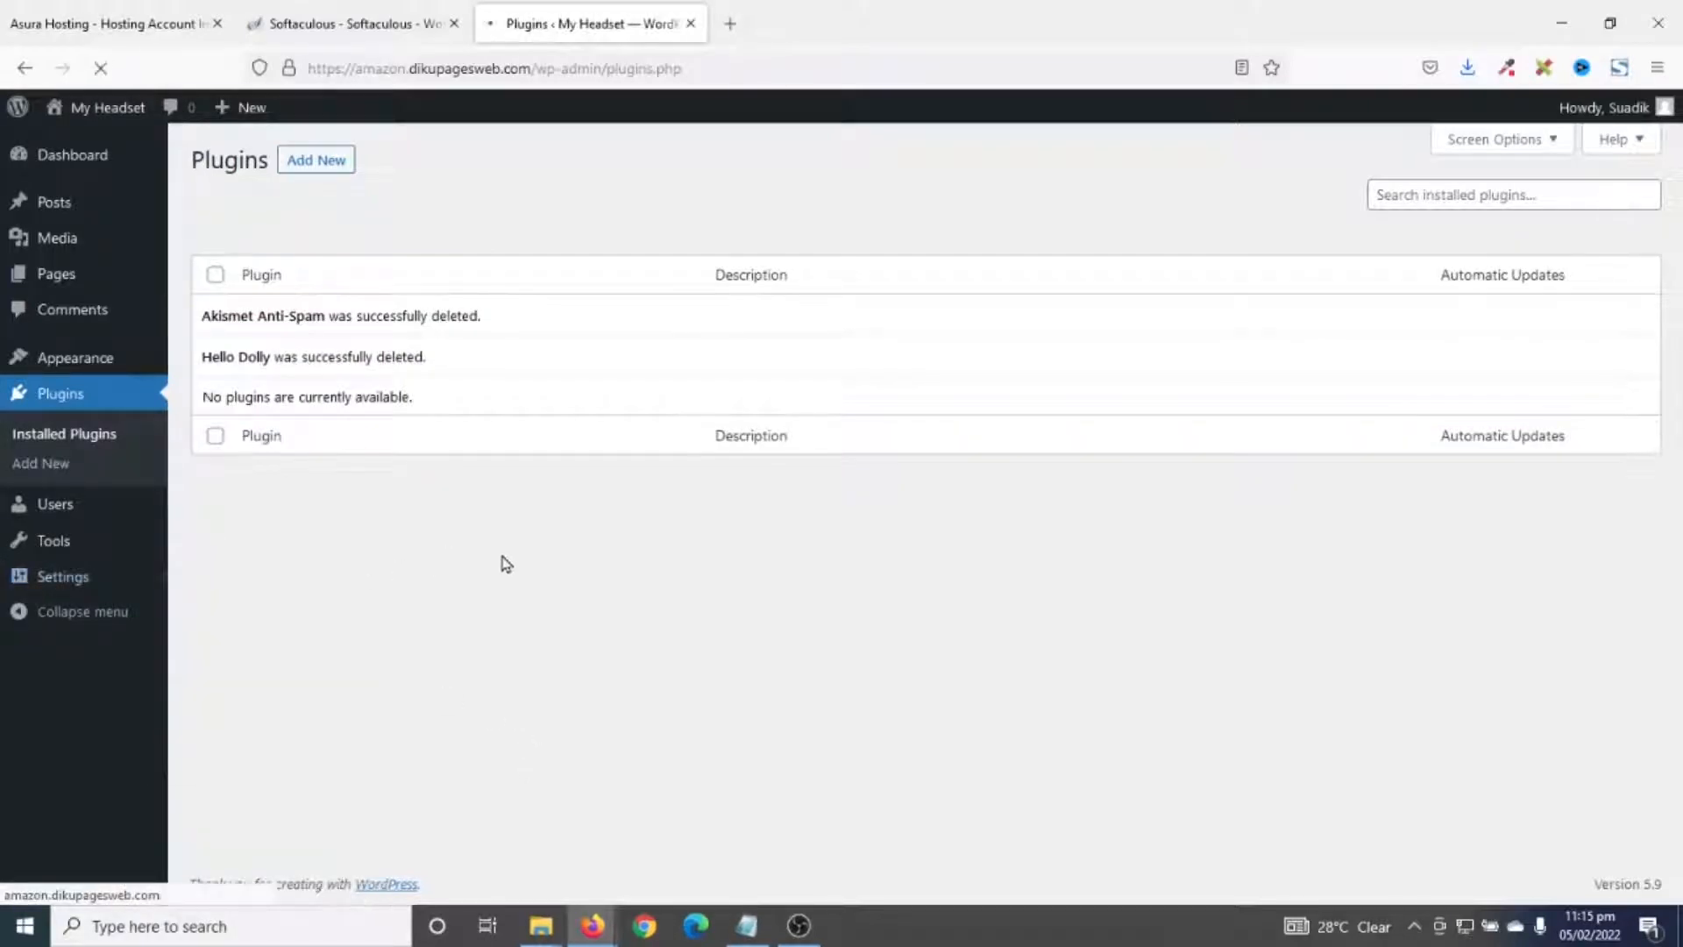
- Select the My Headset site title and tagline text in General settings
drag(574, 226, 400, 222)
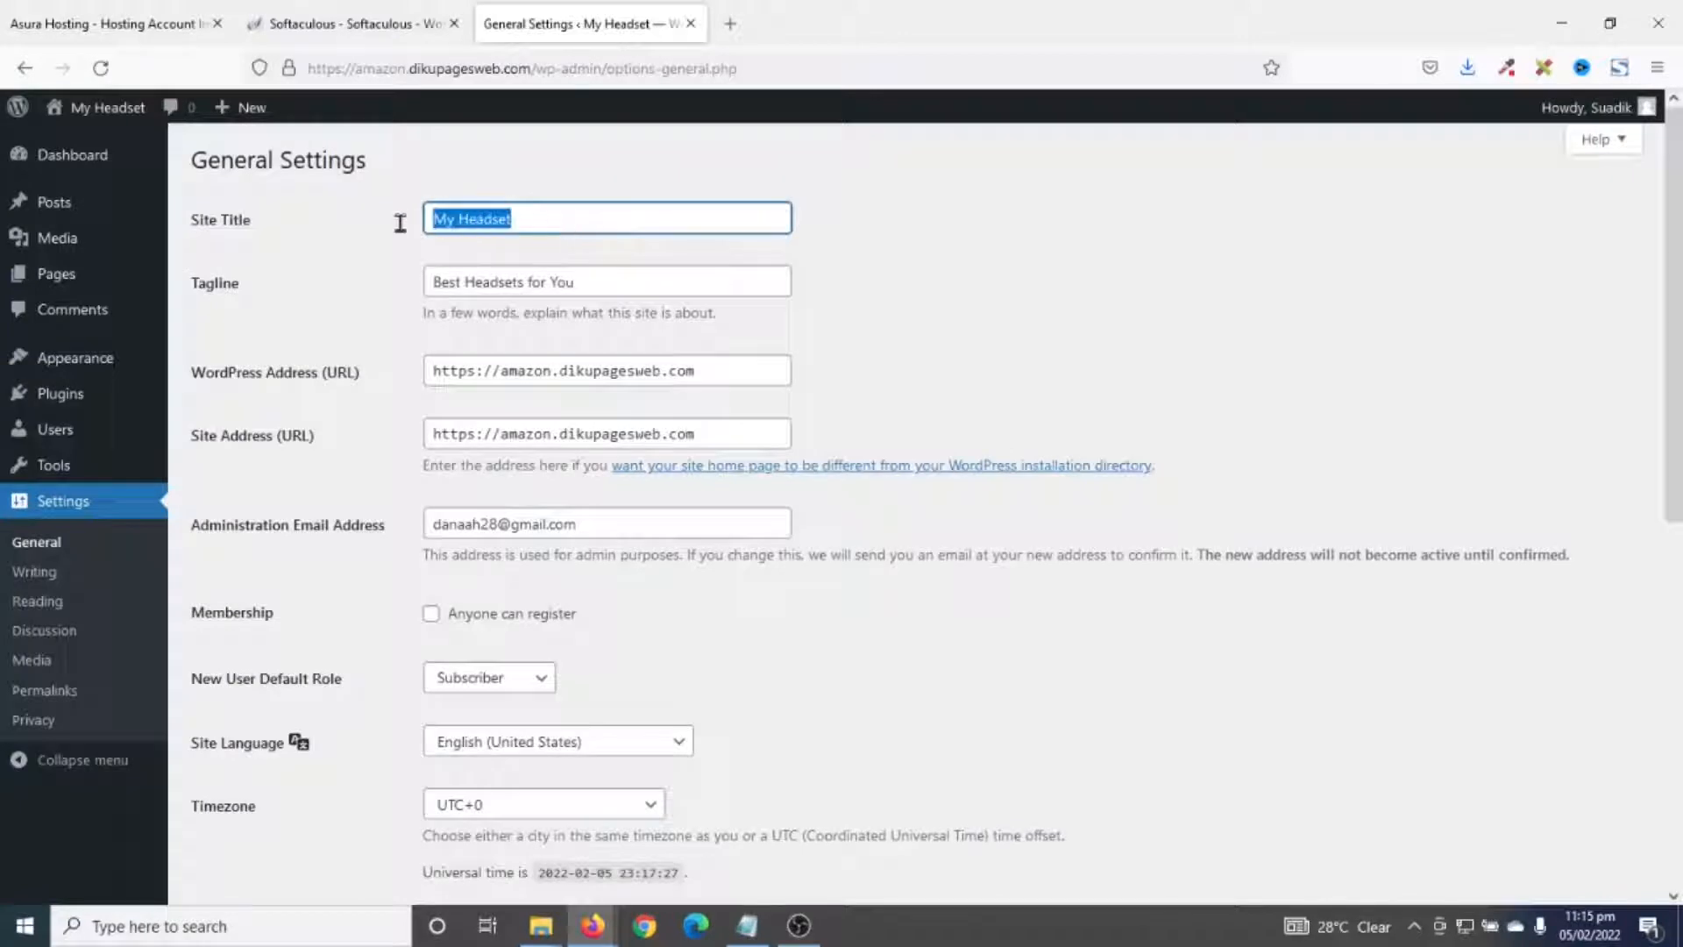
drag(604, 286, 353, 292)
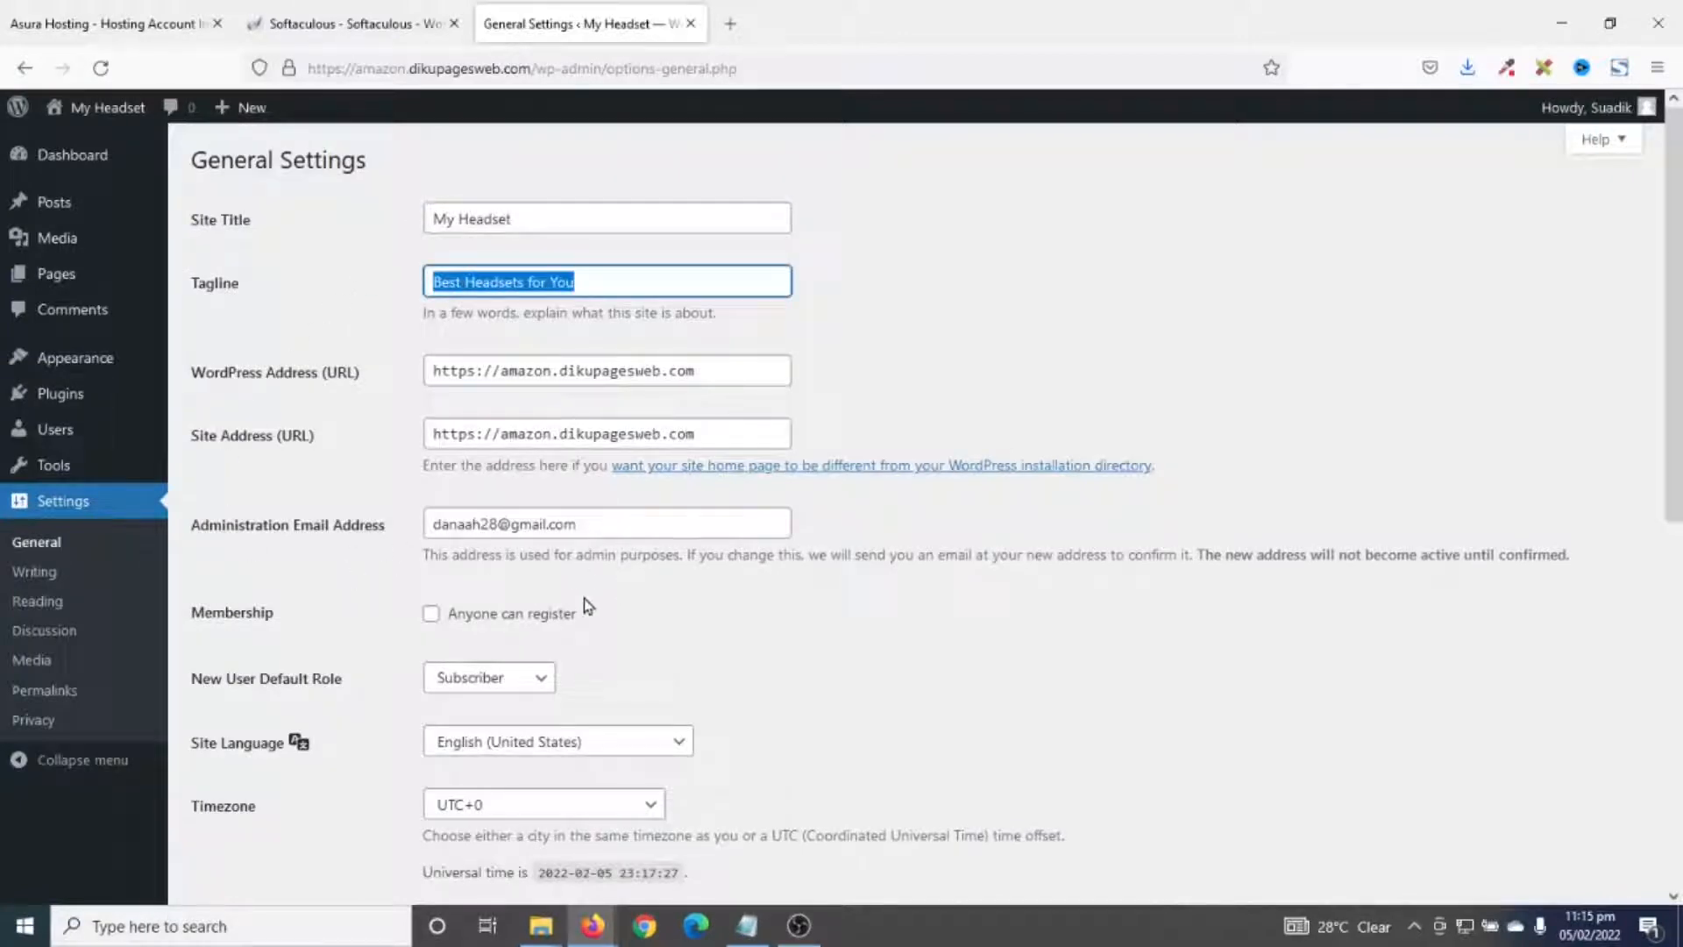
scroll(614, 613, down, 5)
scroll(681, 634, up, 5)
- Set the permalink structure to Post name and save the changes
click(54, 692)
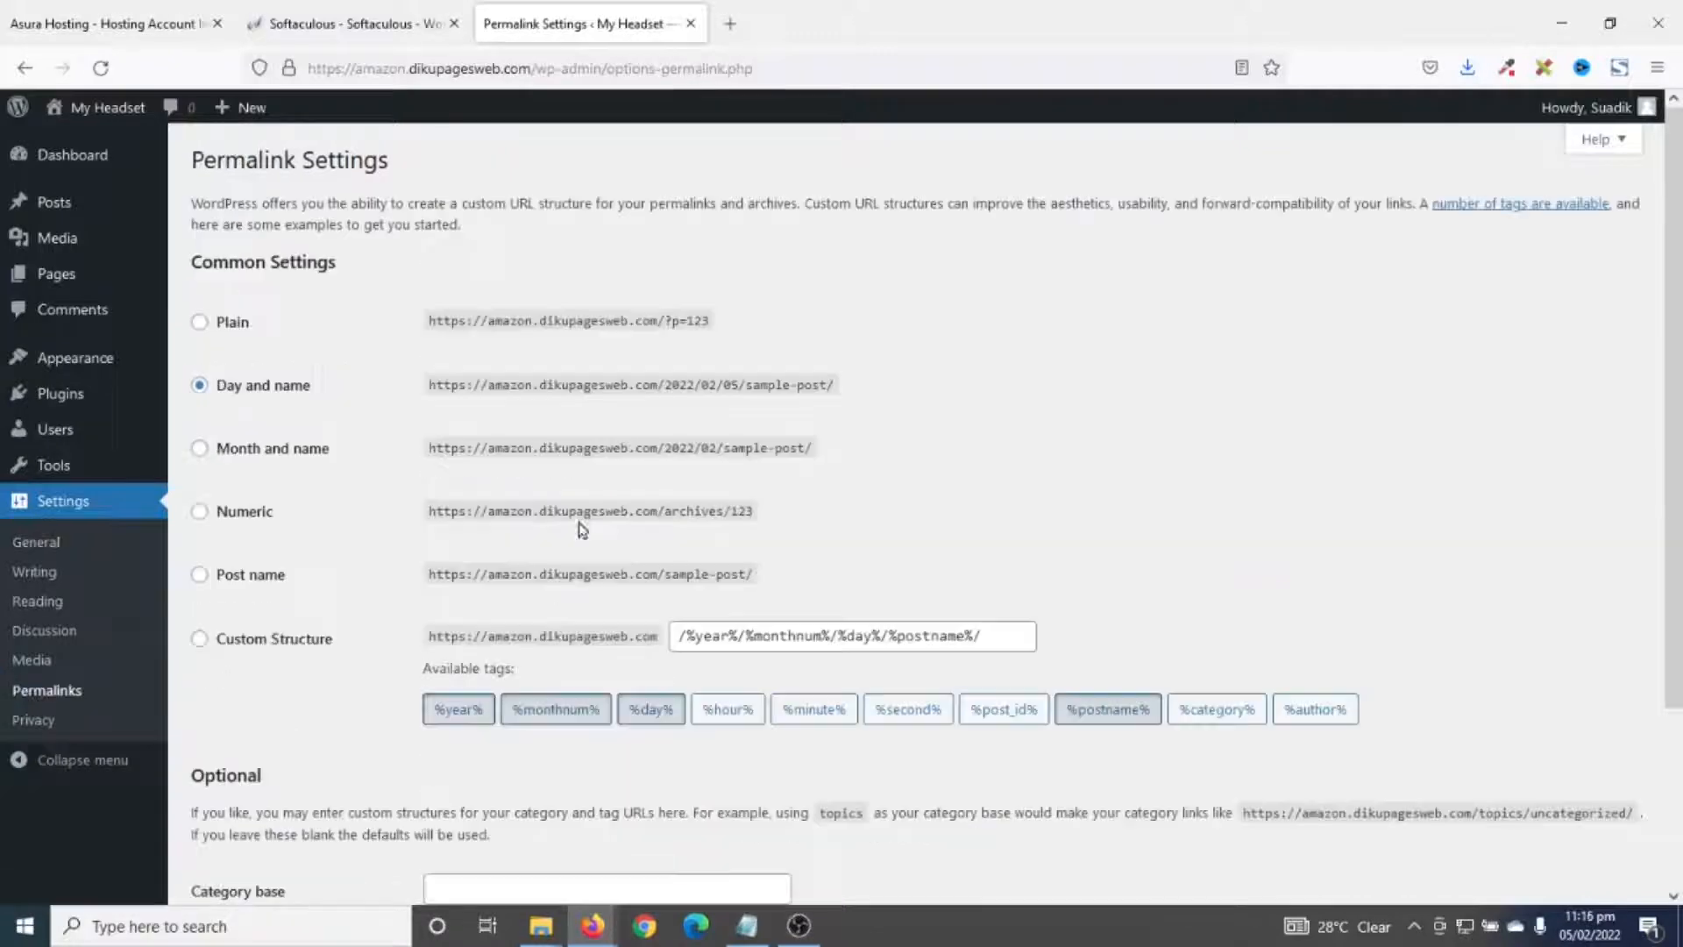
drag(201, 262, 361, 269)
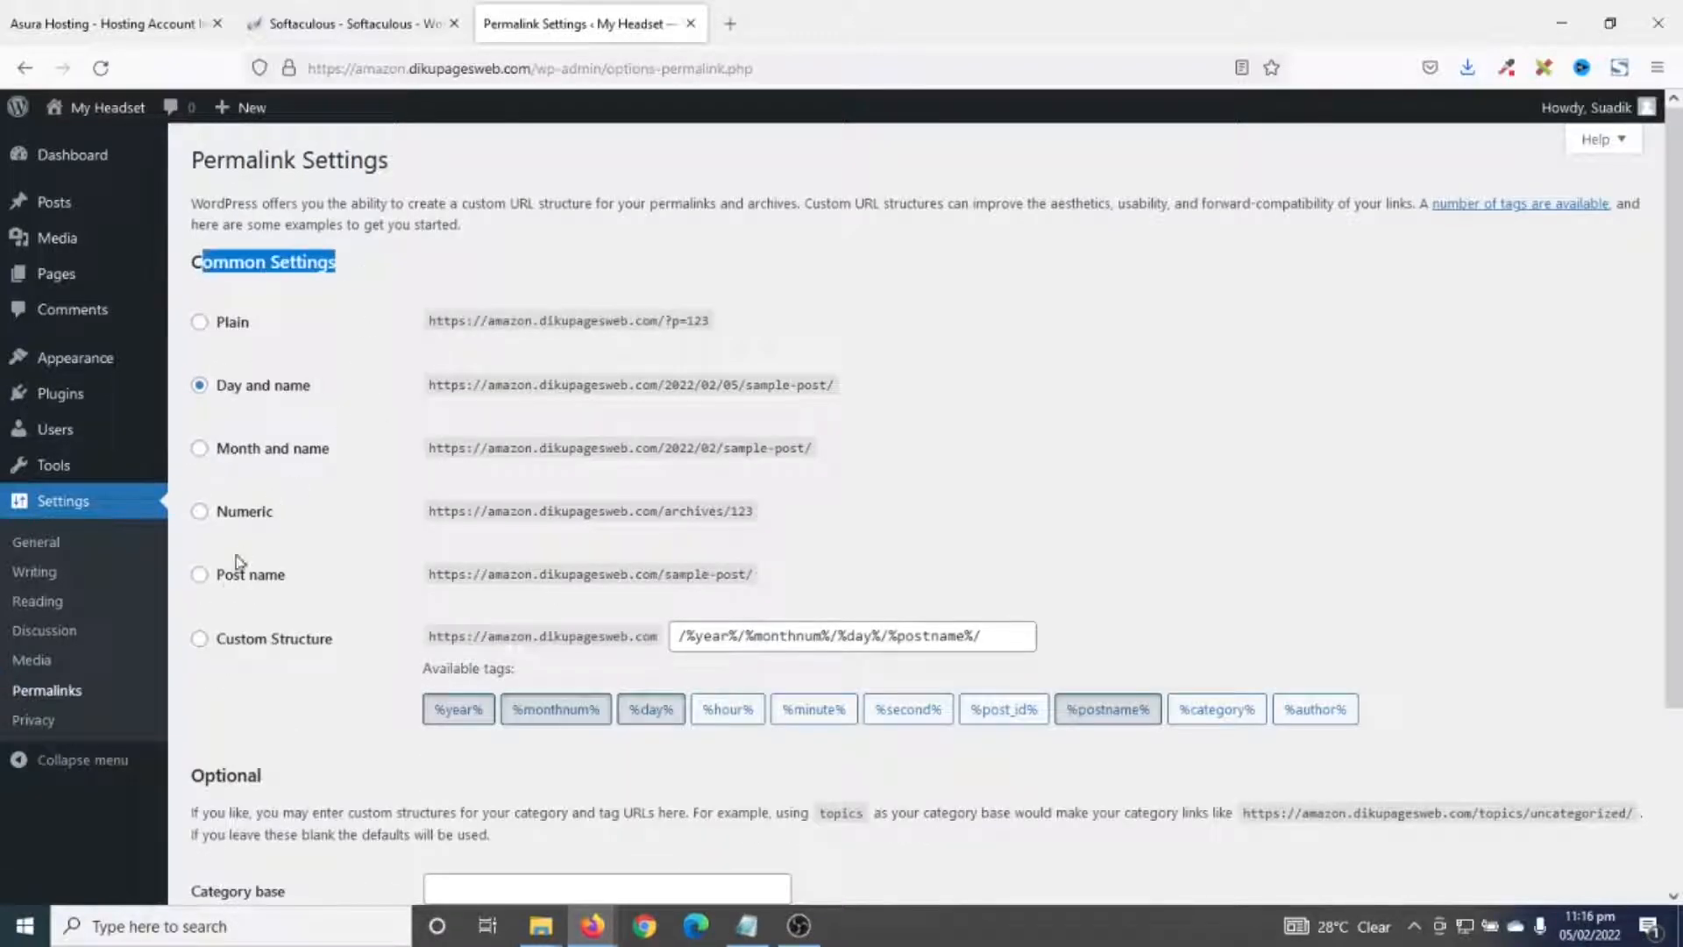
click(237, 561)
click(227, 583)
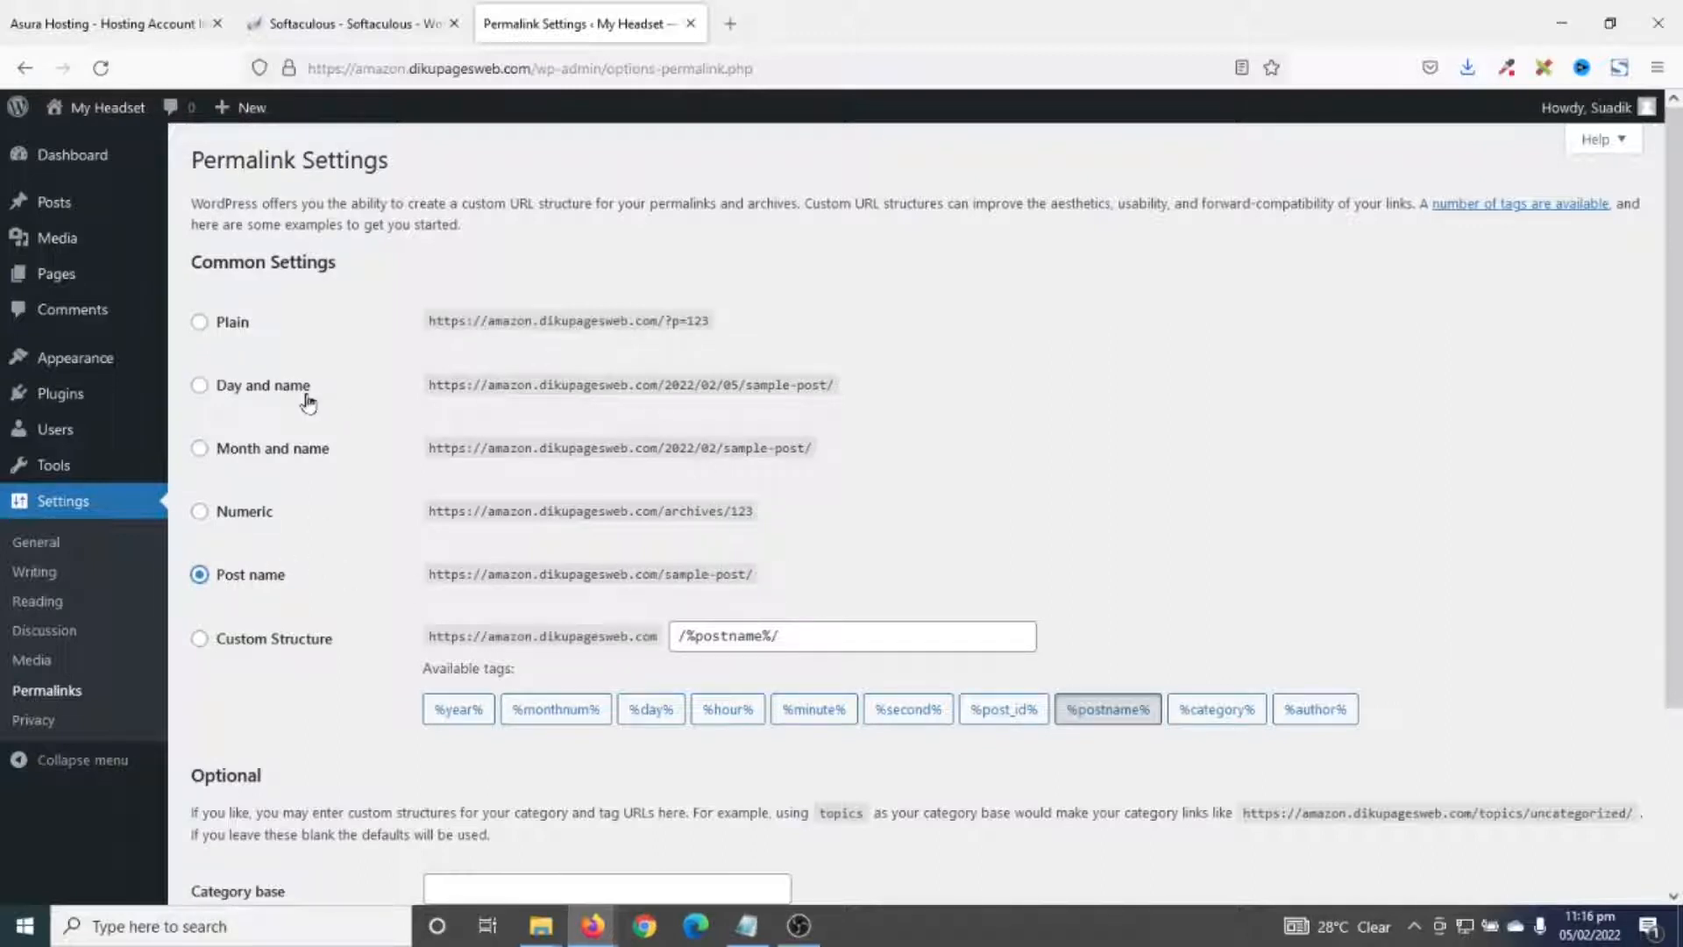
drag(660, 385, 681, 383)
scroll(556, 441, down, 3)
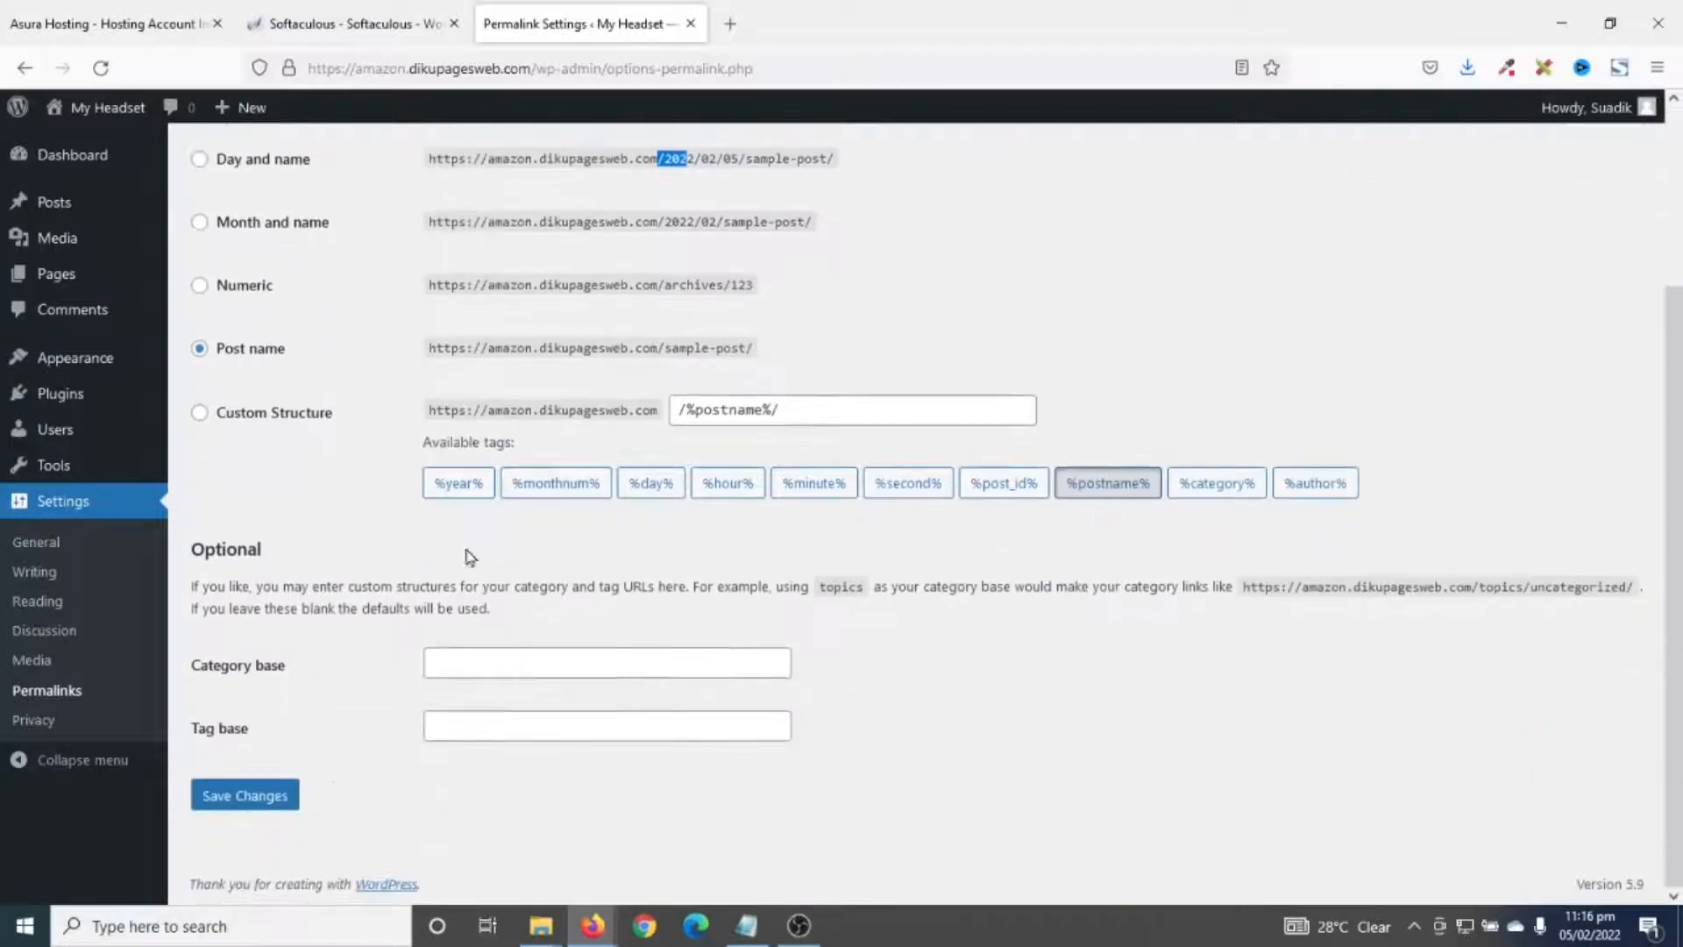
click(250, 798)
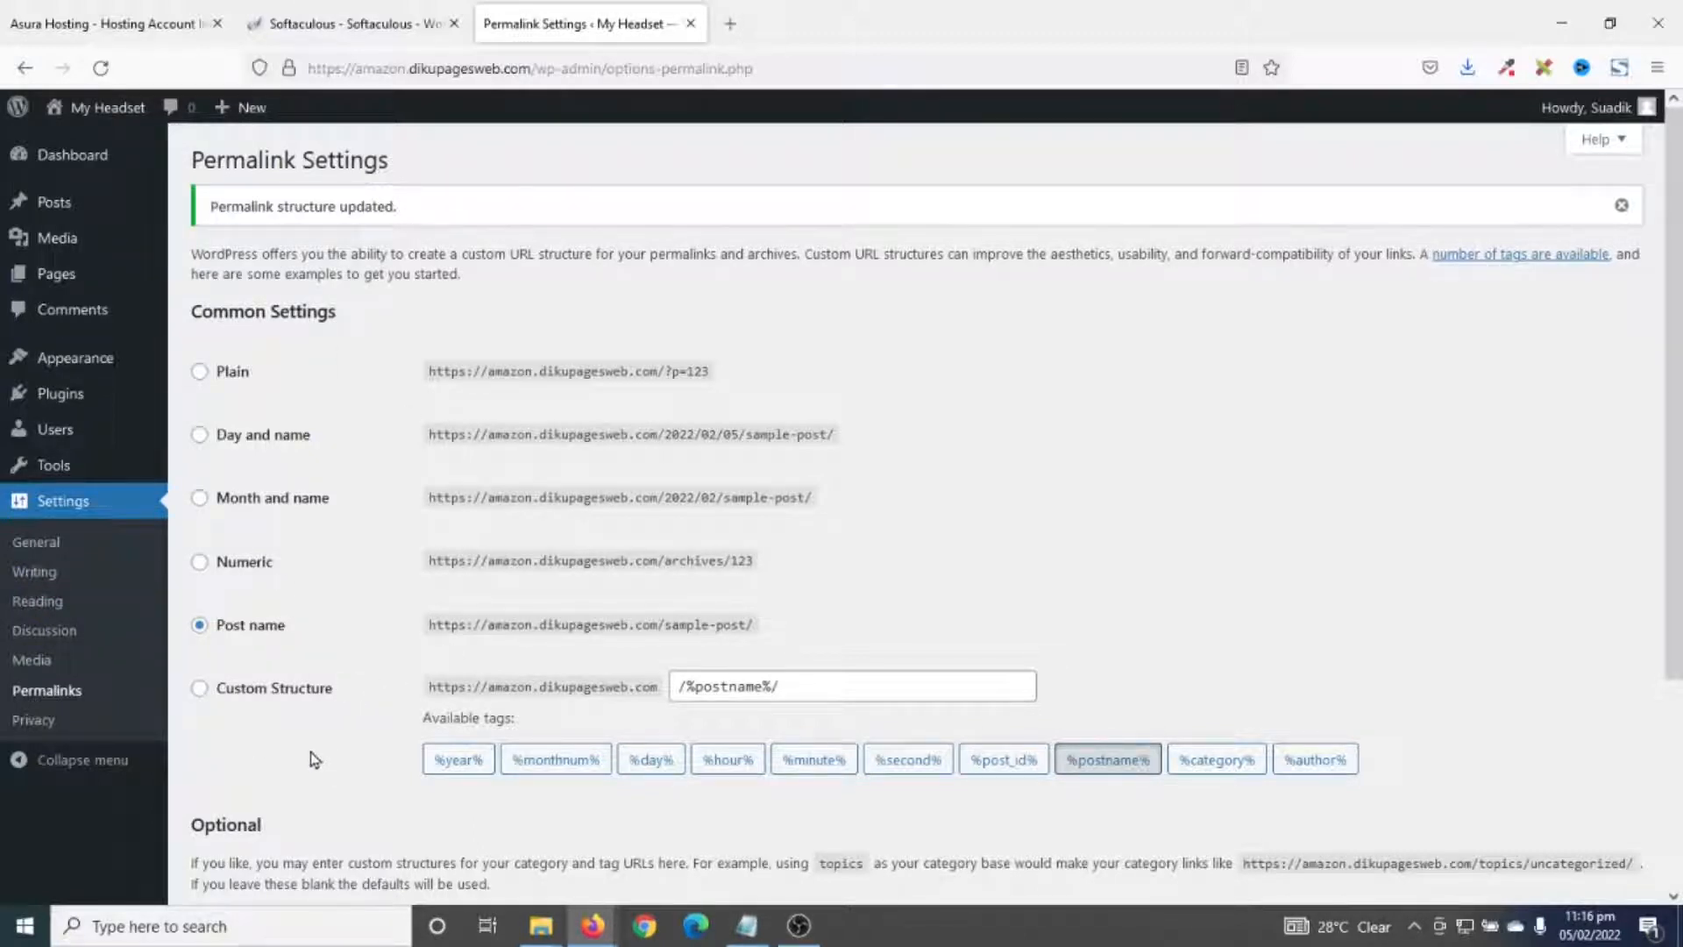
mouse_move(58, 368)
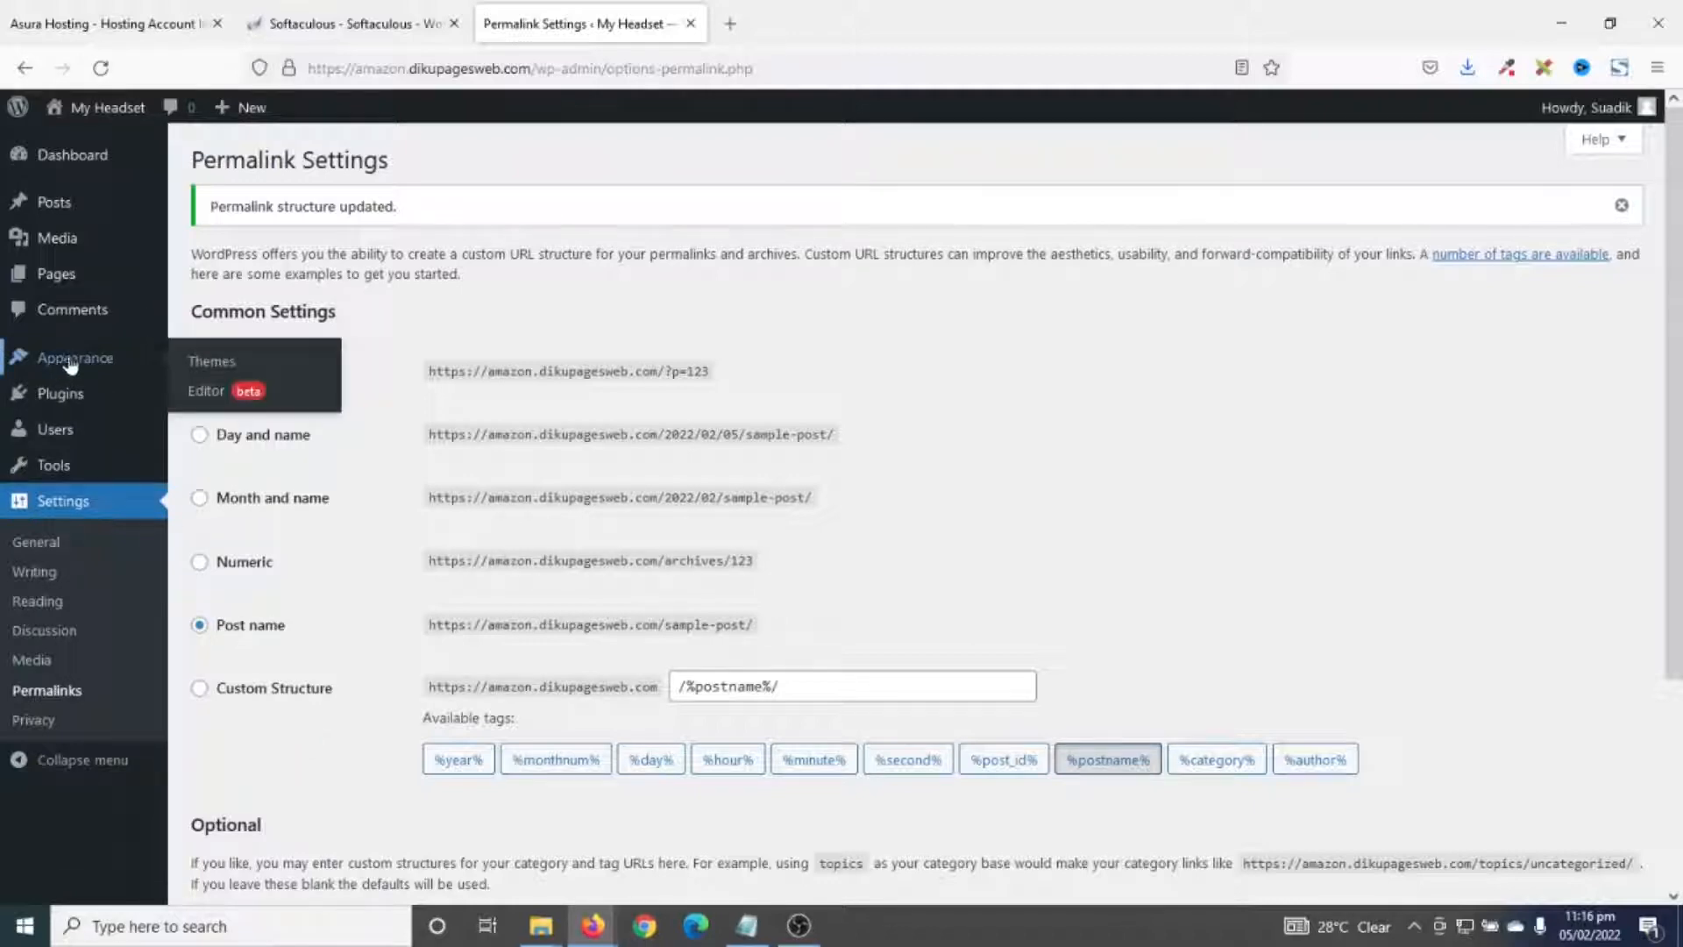
- Open the live My Headset front page in a new tab, then return to Themes
click(211, 362)
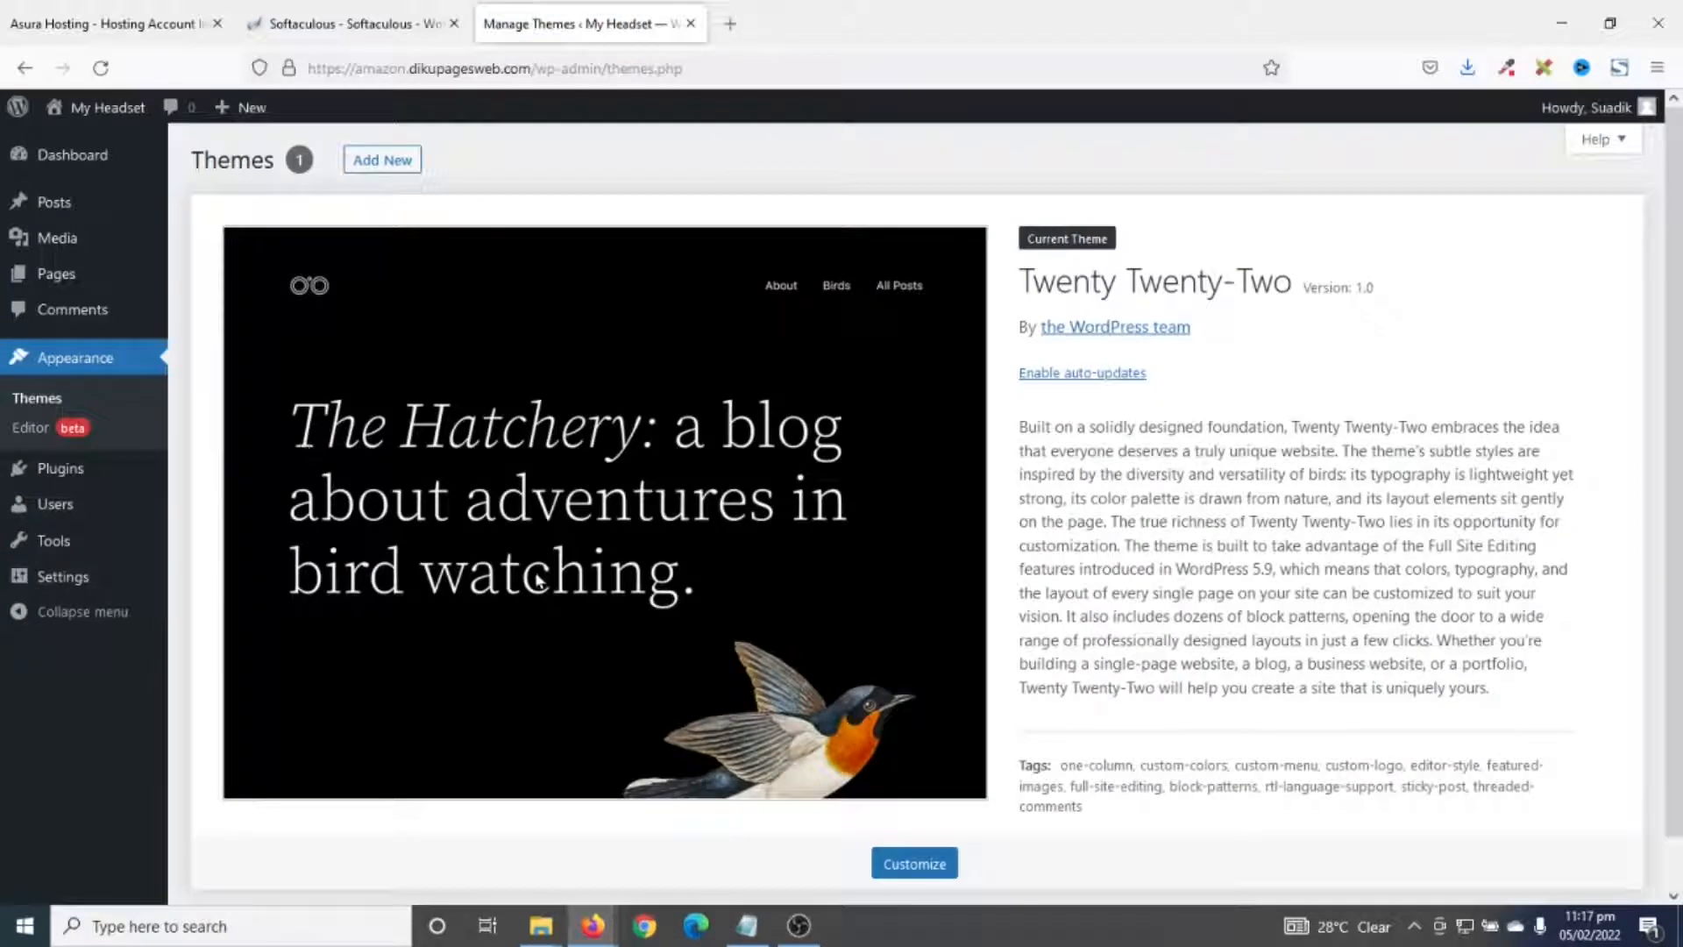
right_click(104, 107)
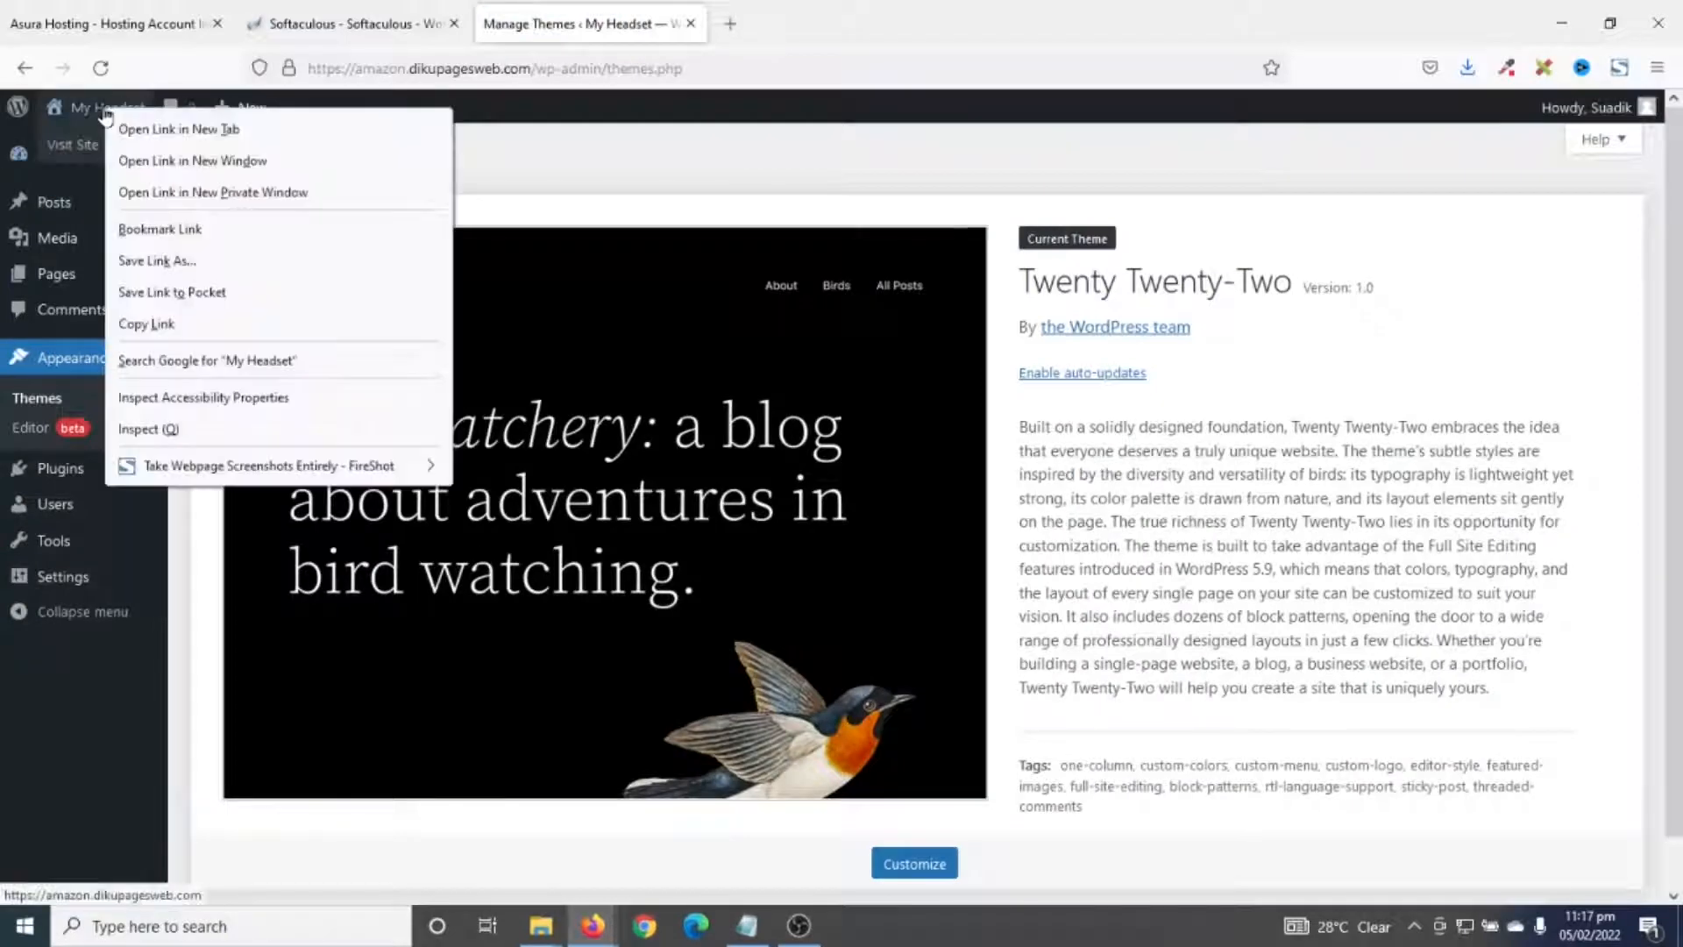
click(226, 129)
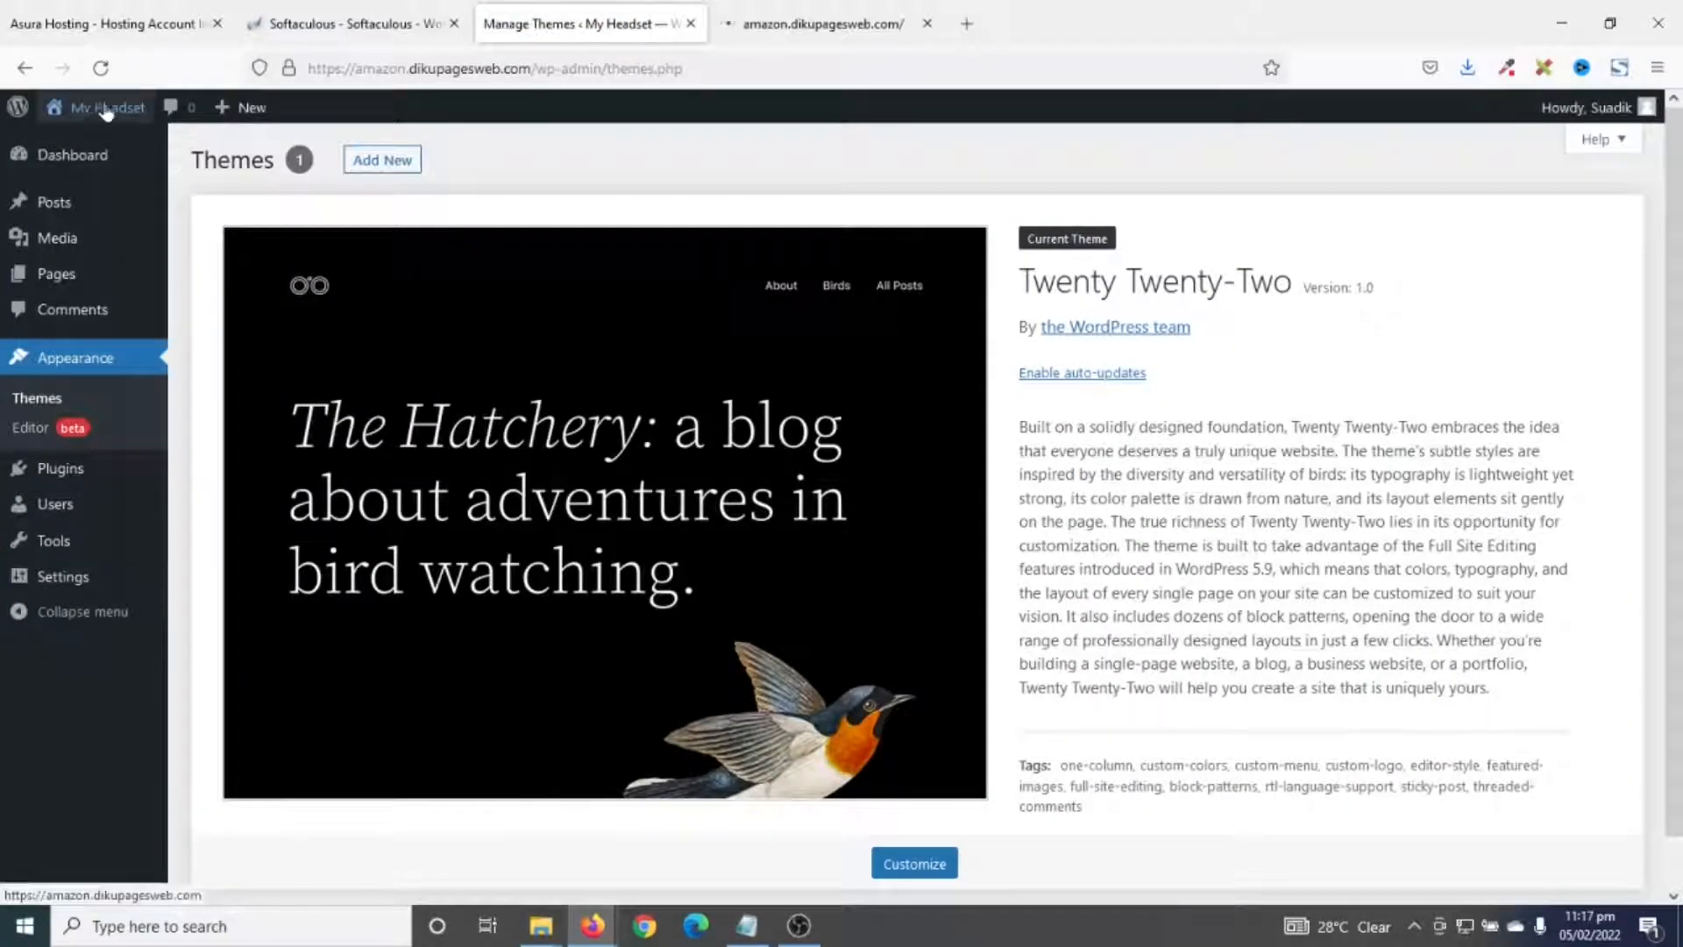
mouse_move(101, 116)
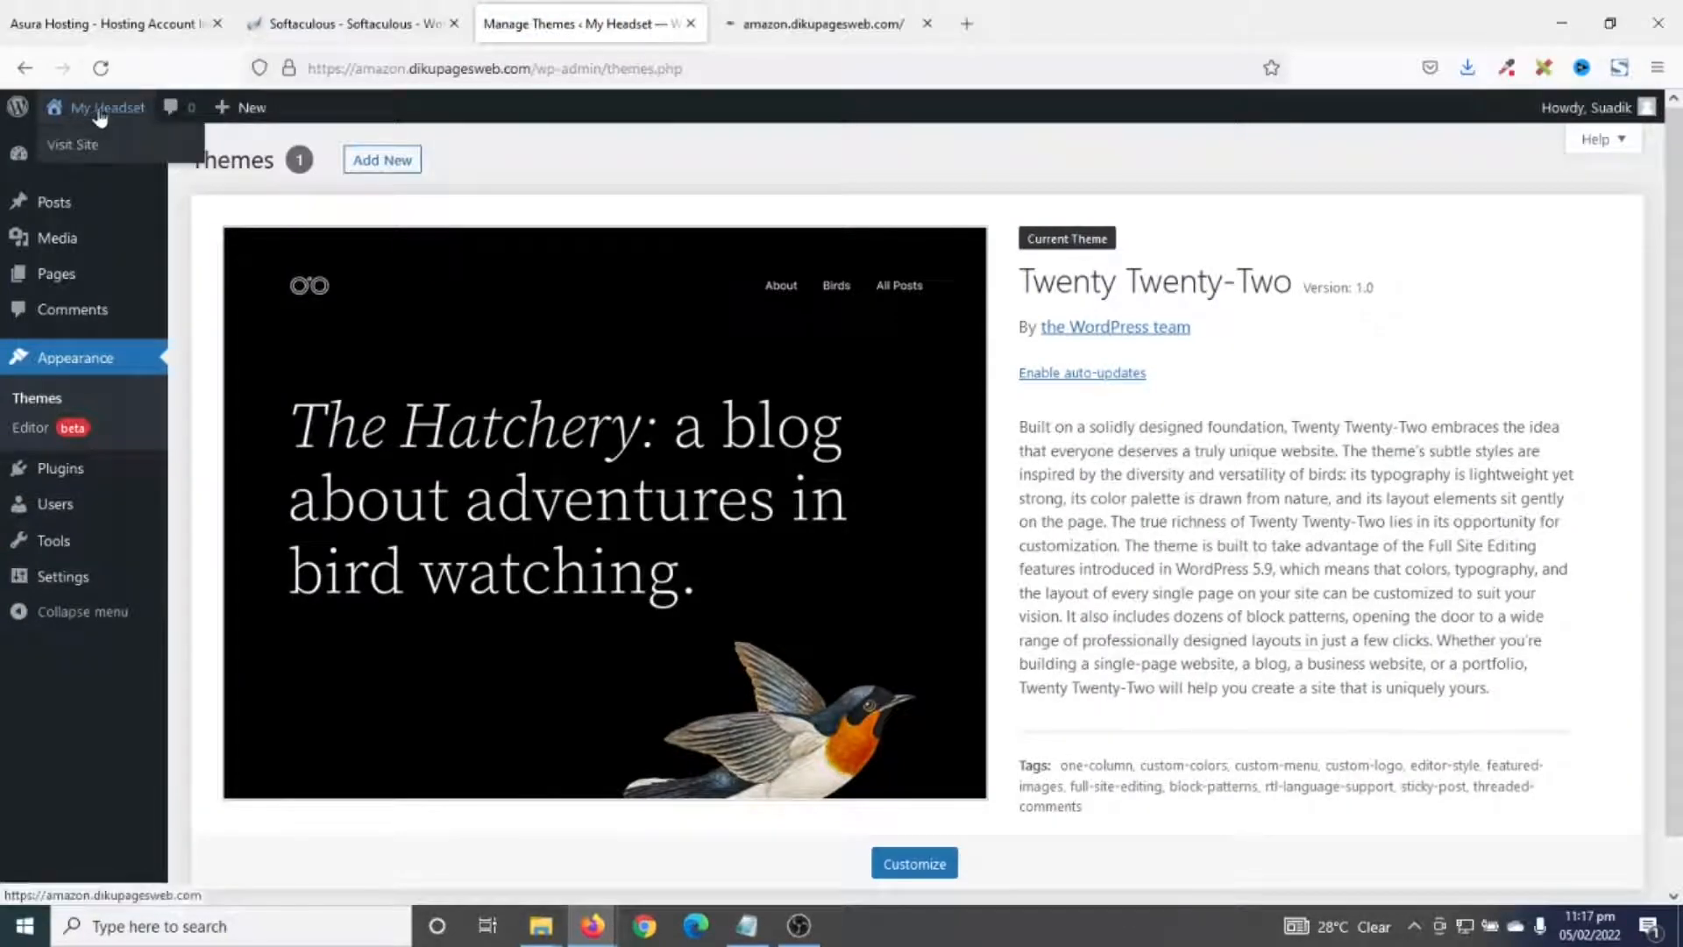
click(779, 26)
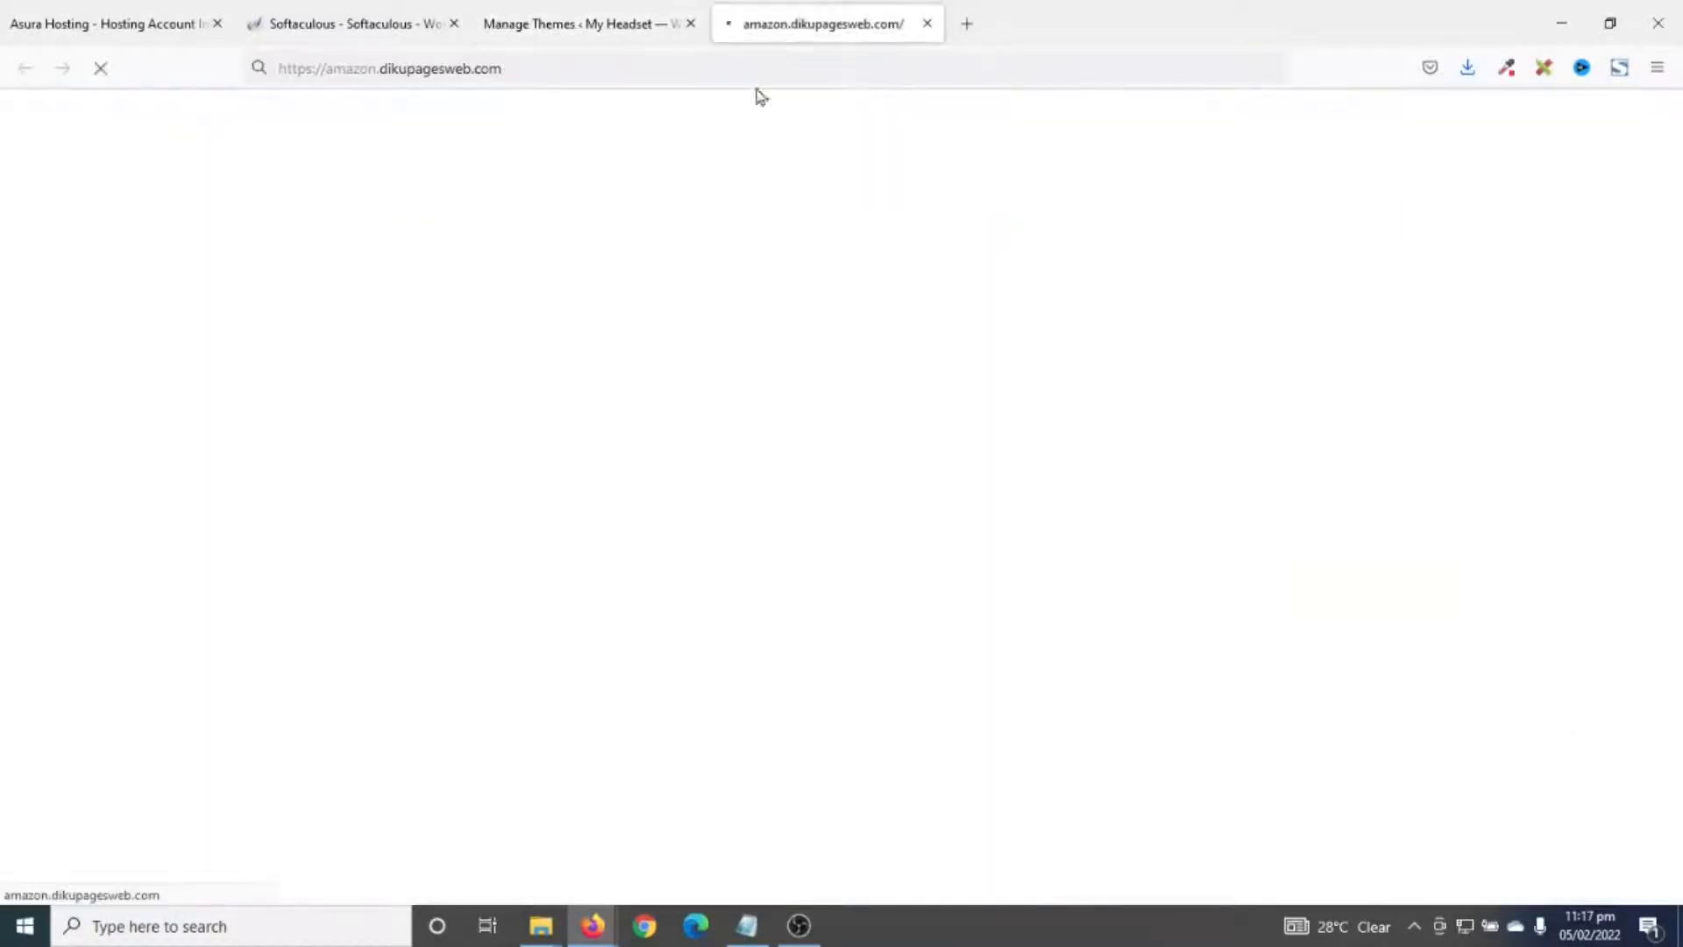
scroll(874, 668, down, 2)
scroll(875, 668, up, 2)
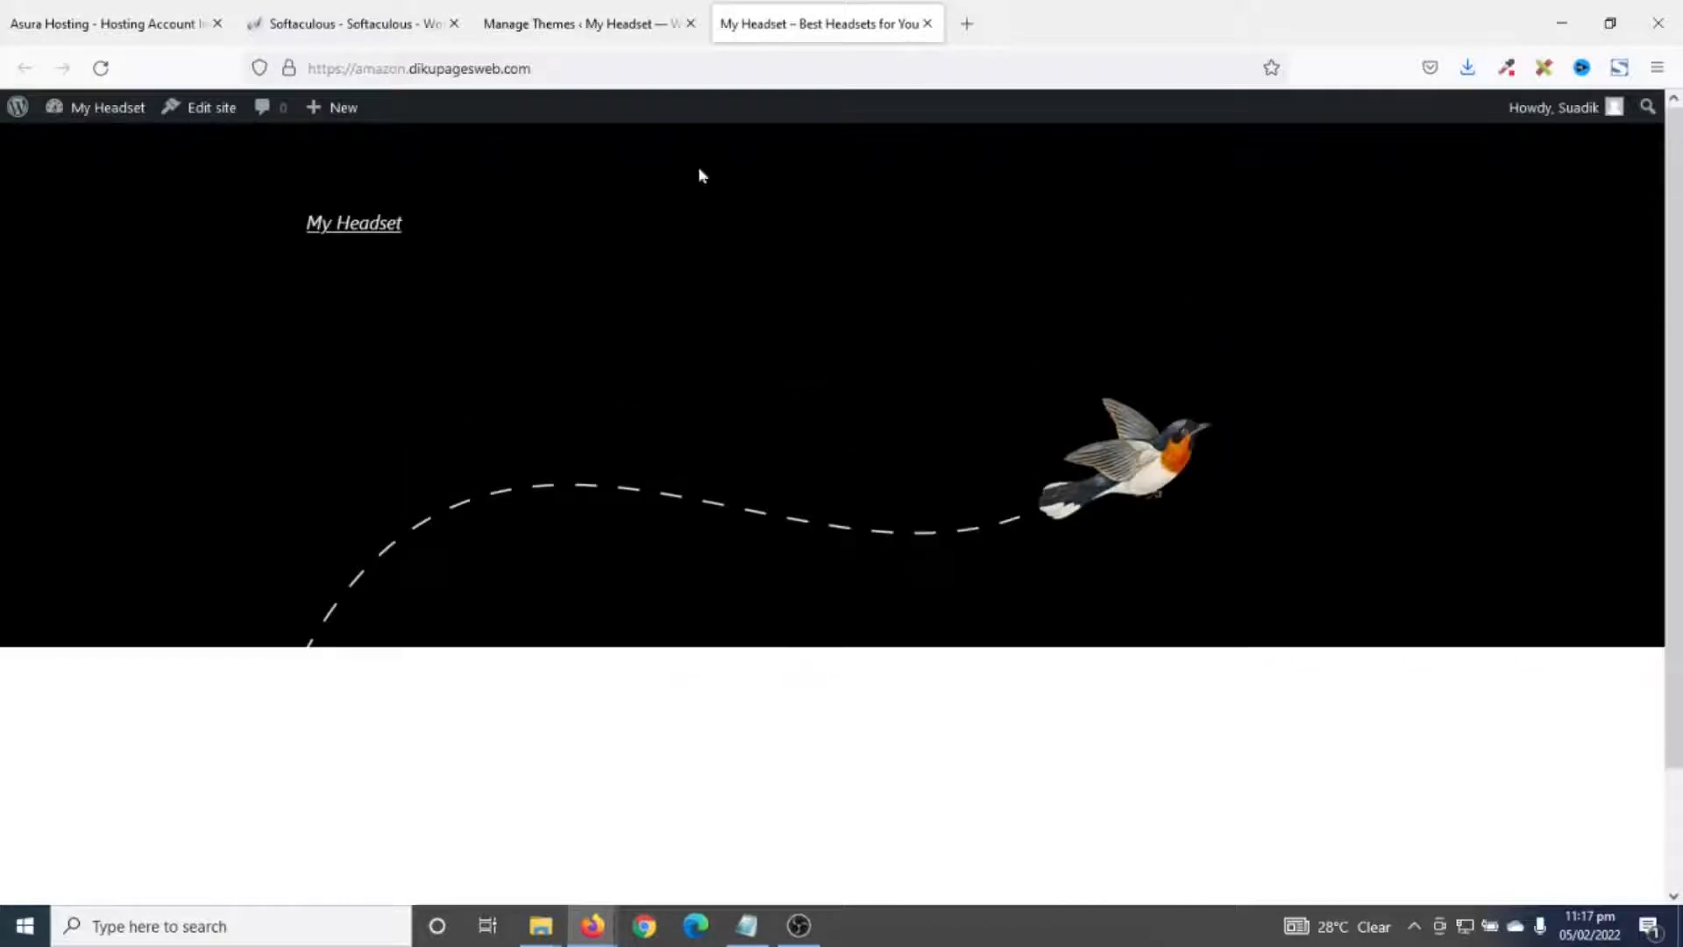
click(552, 26)
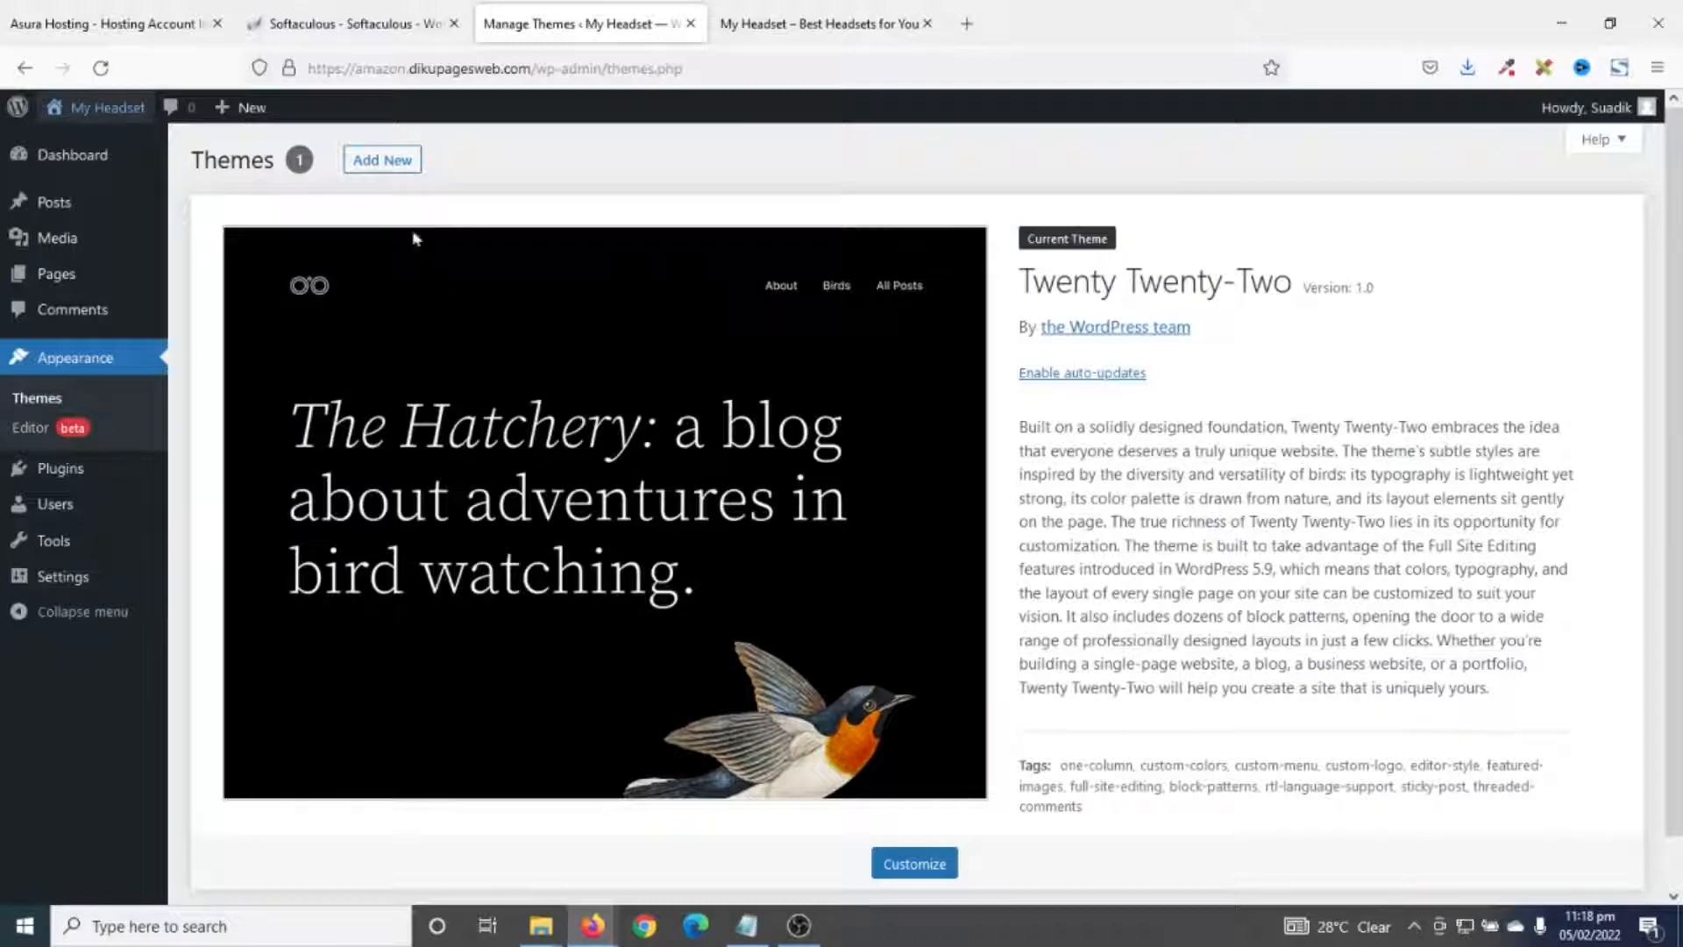
- Search the theme directory for 'astra', then install and activate the Astra theme
click(383, 165)
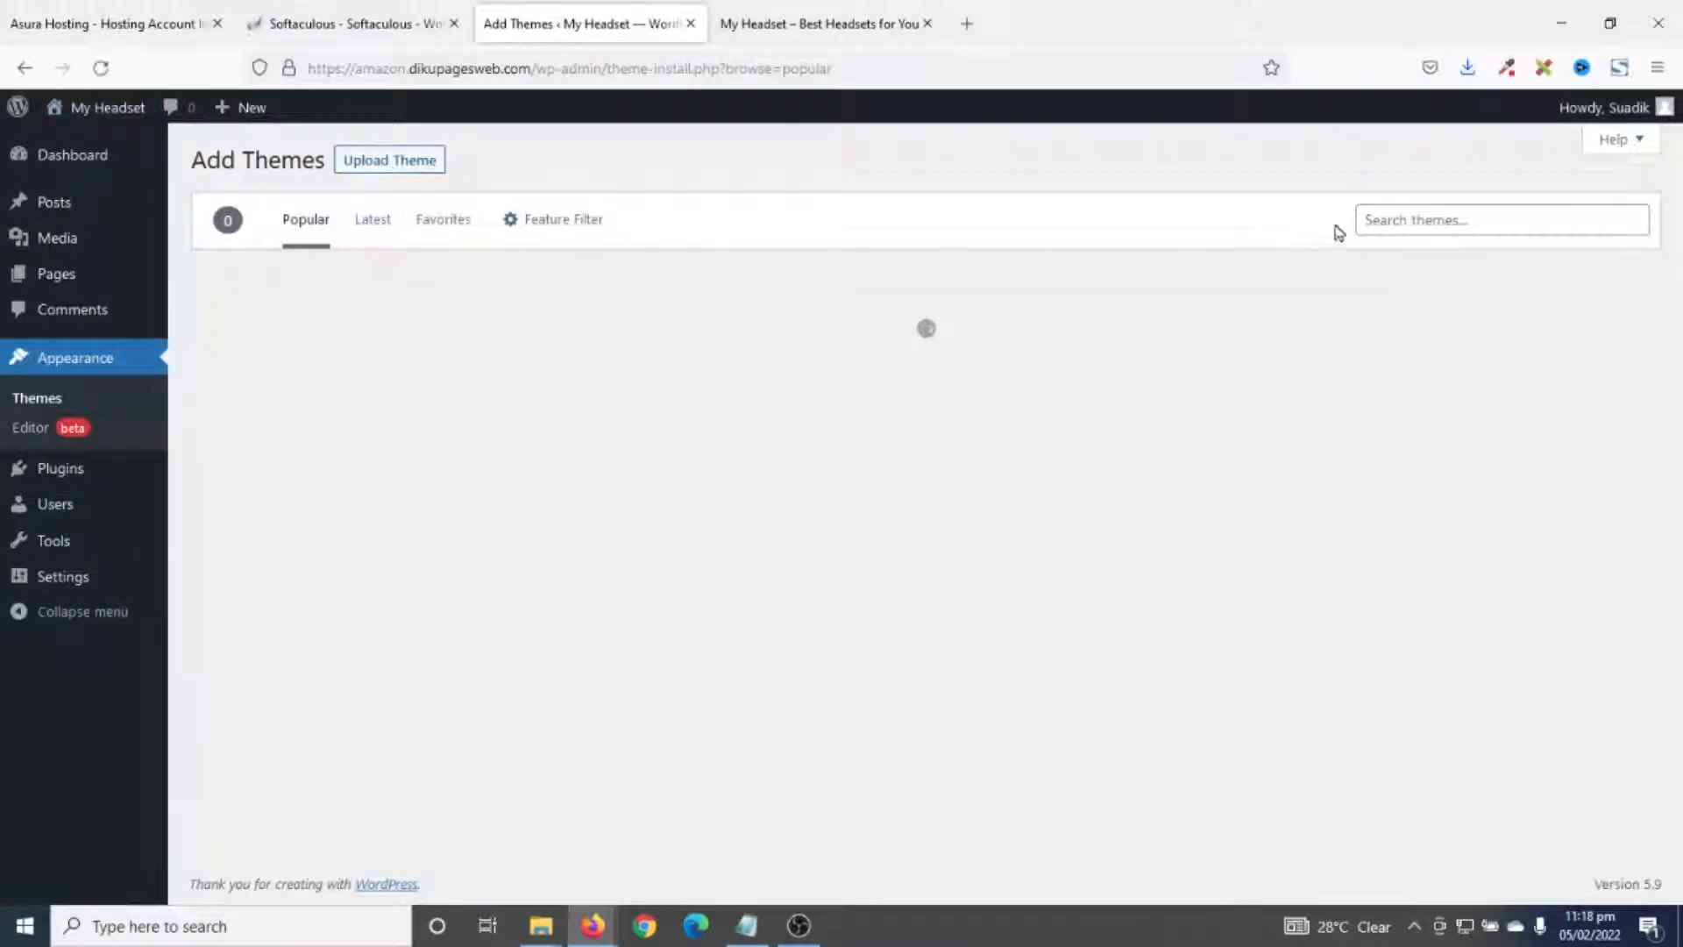
click(1409, 220)
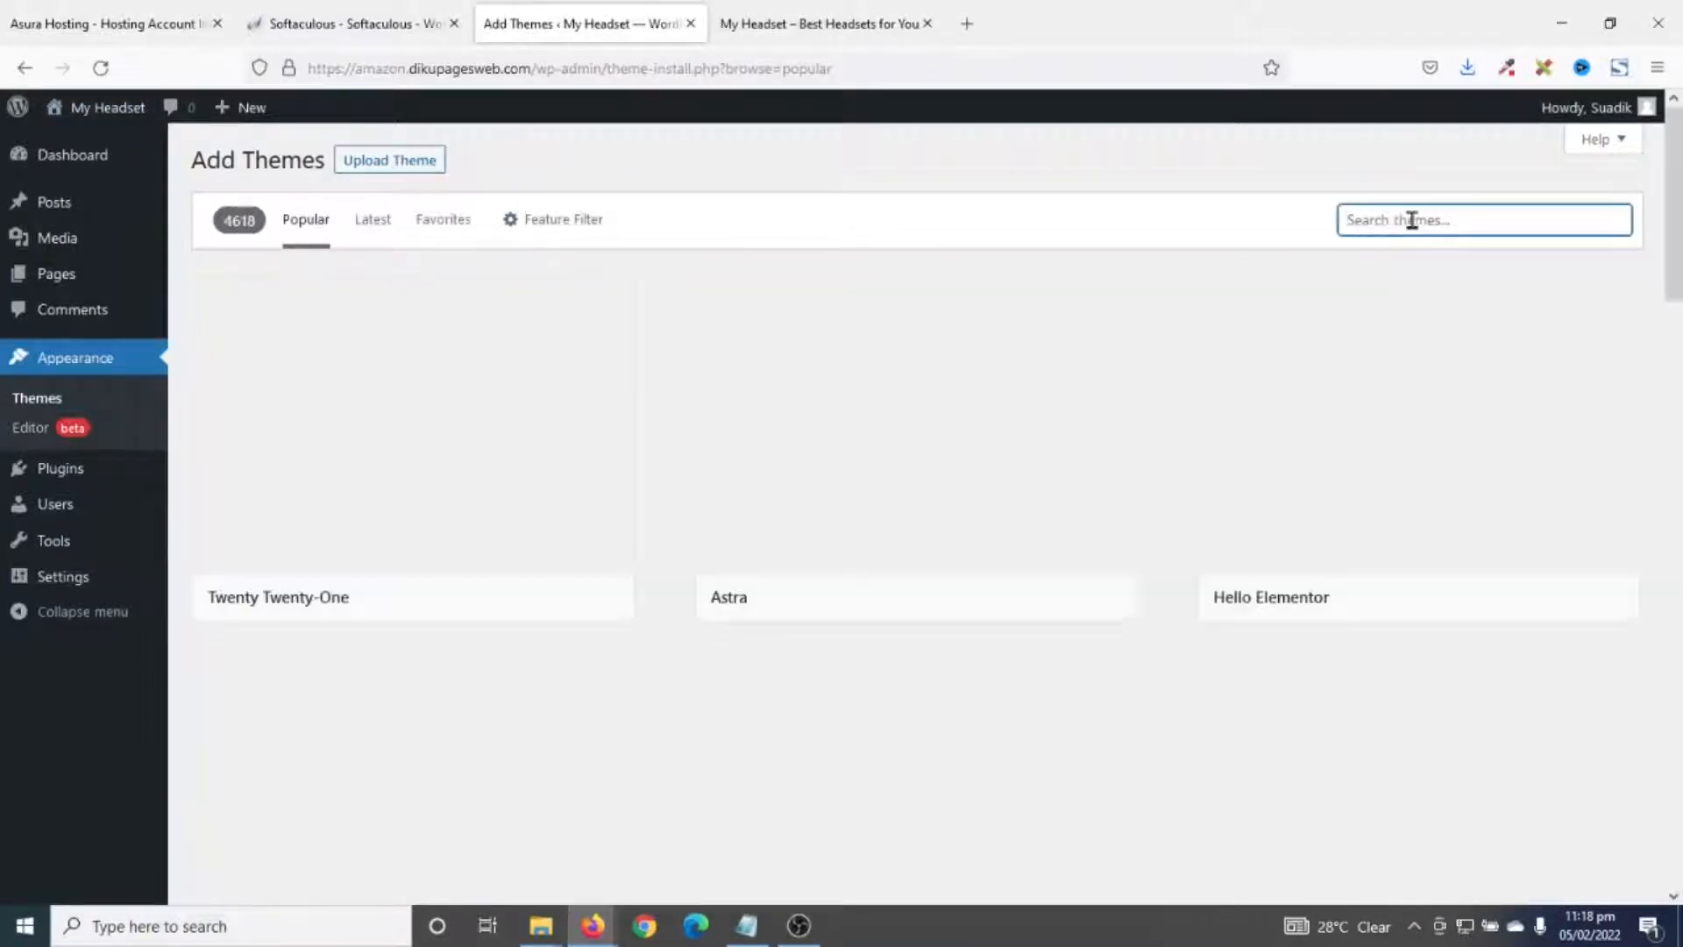
text(astra)
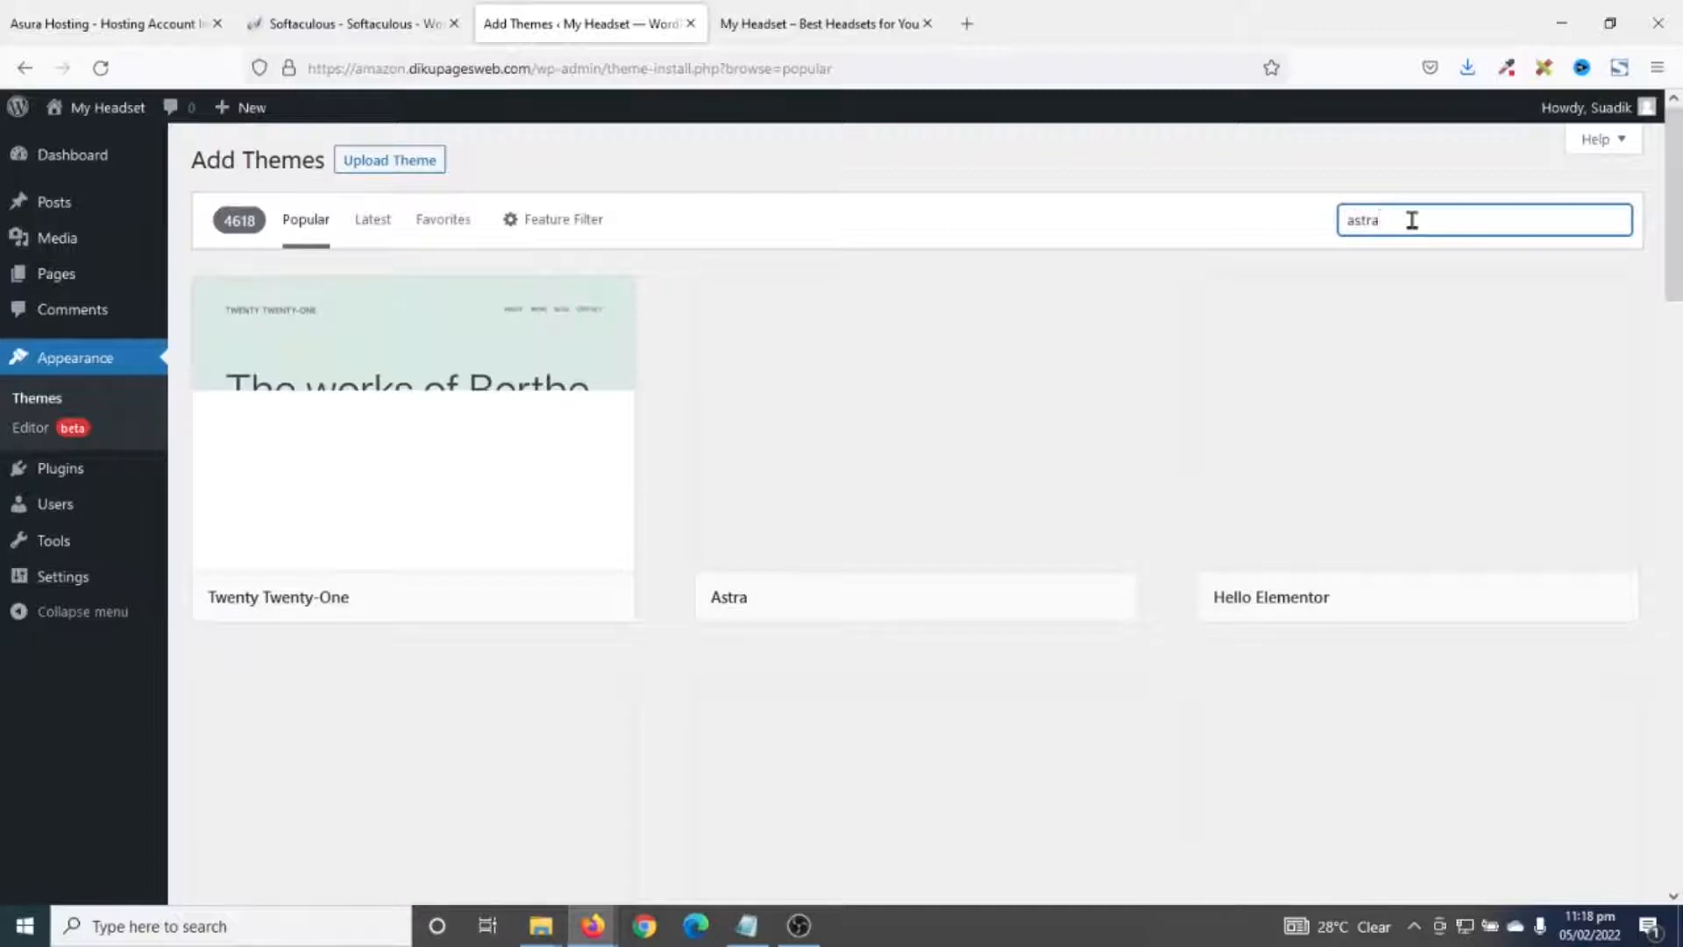
mouse_move(412, 502)
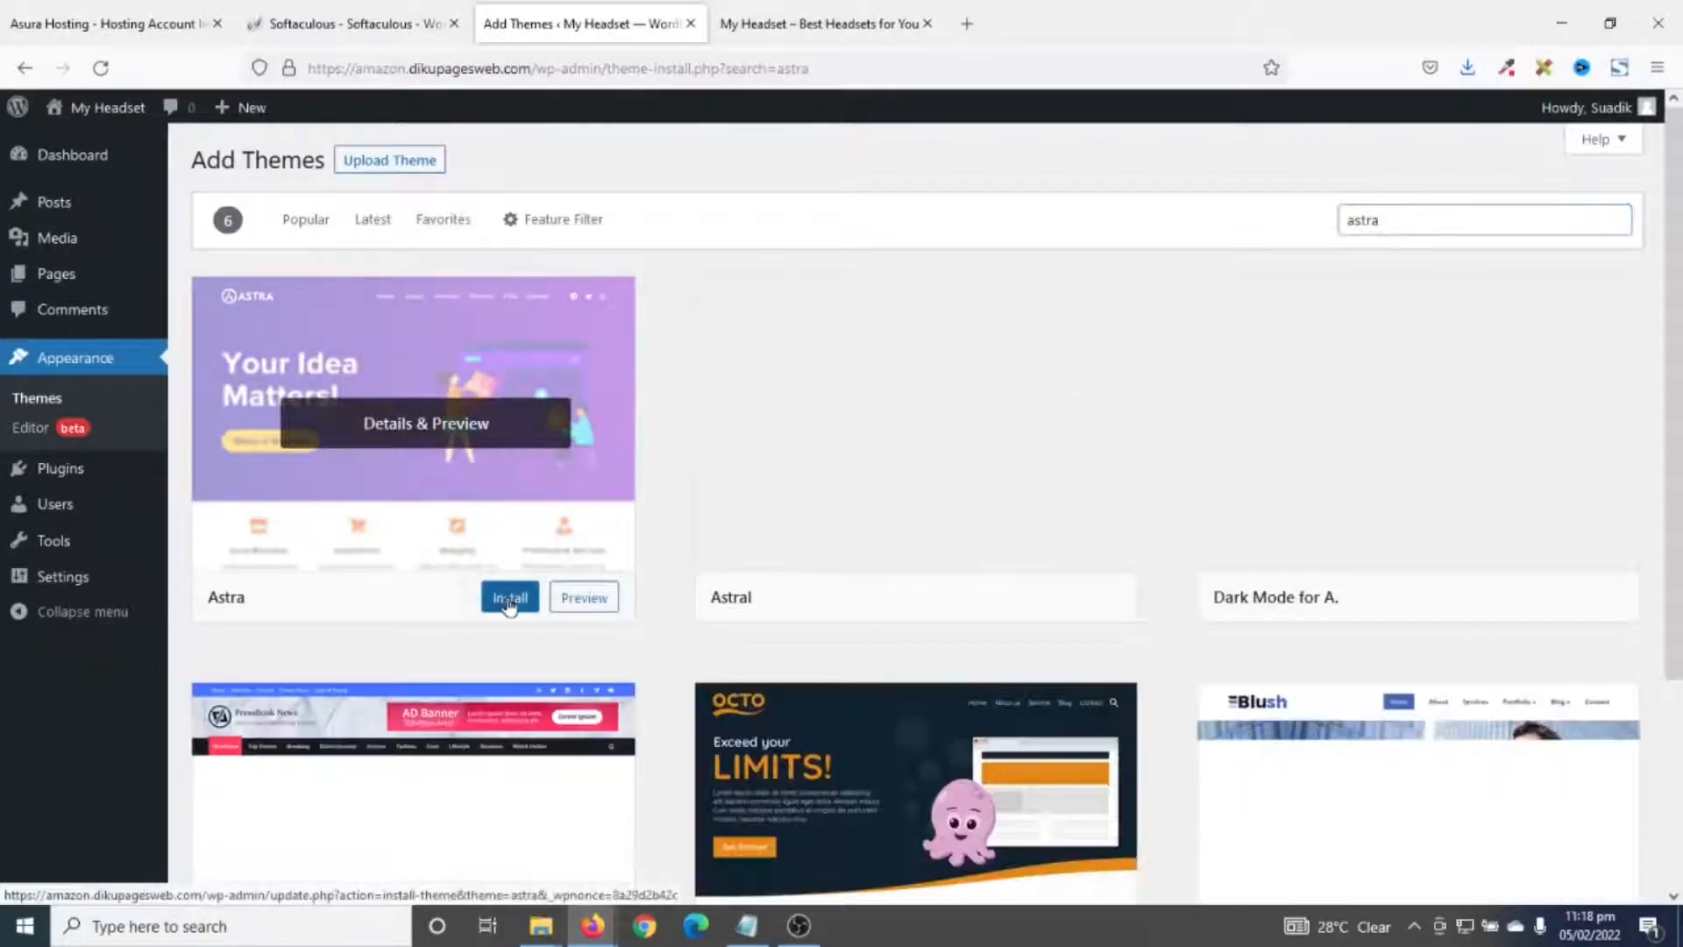
click(509, 602)
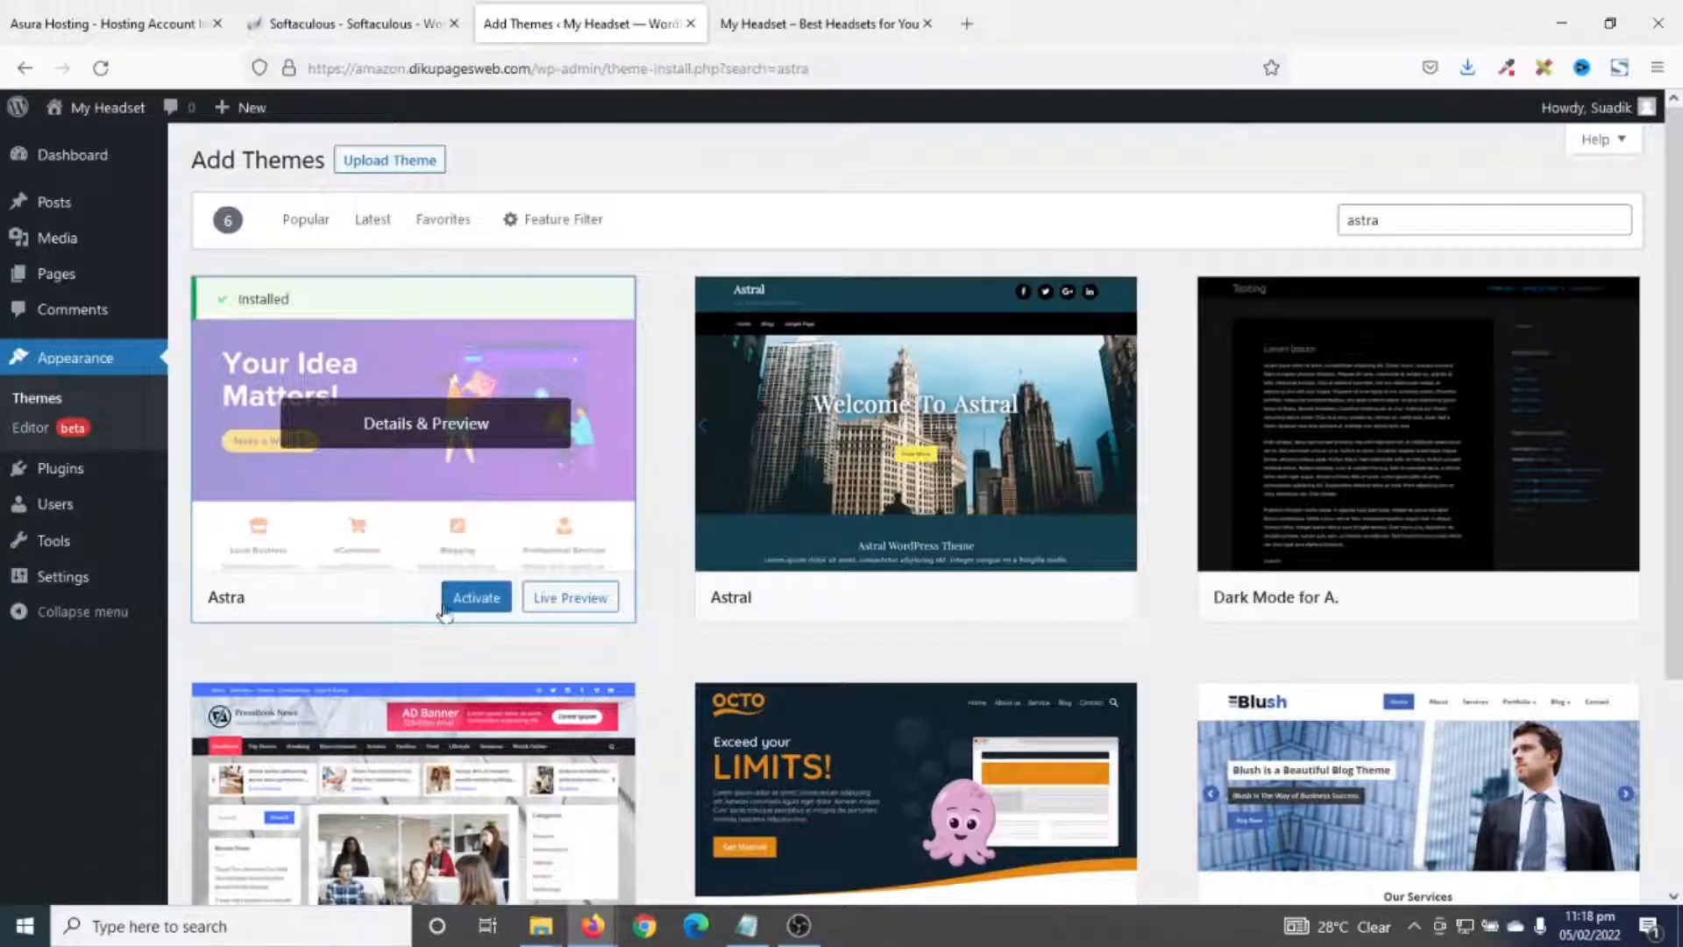
click(474, 602)
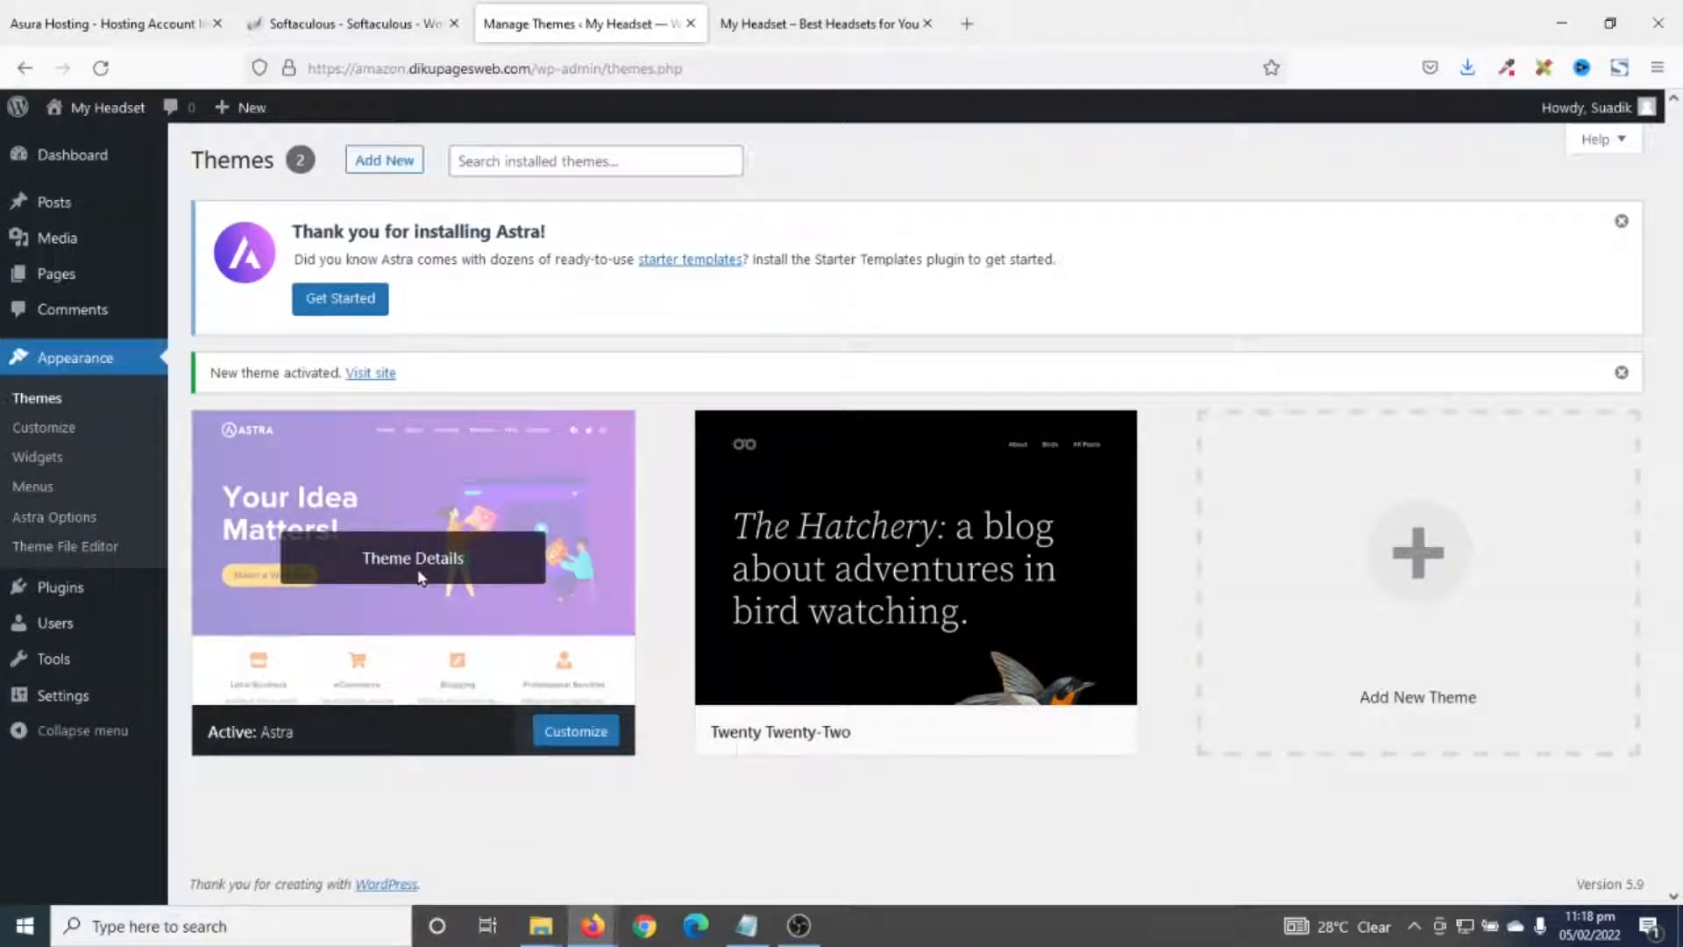
click(808, 26)
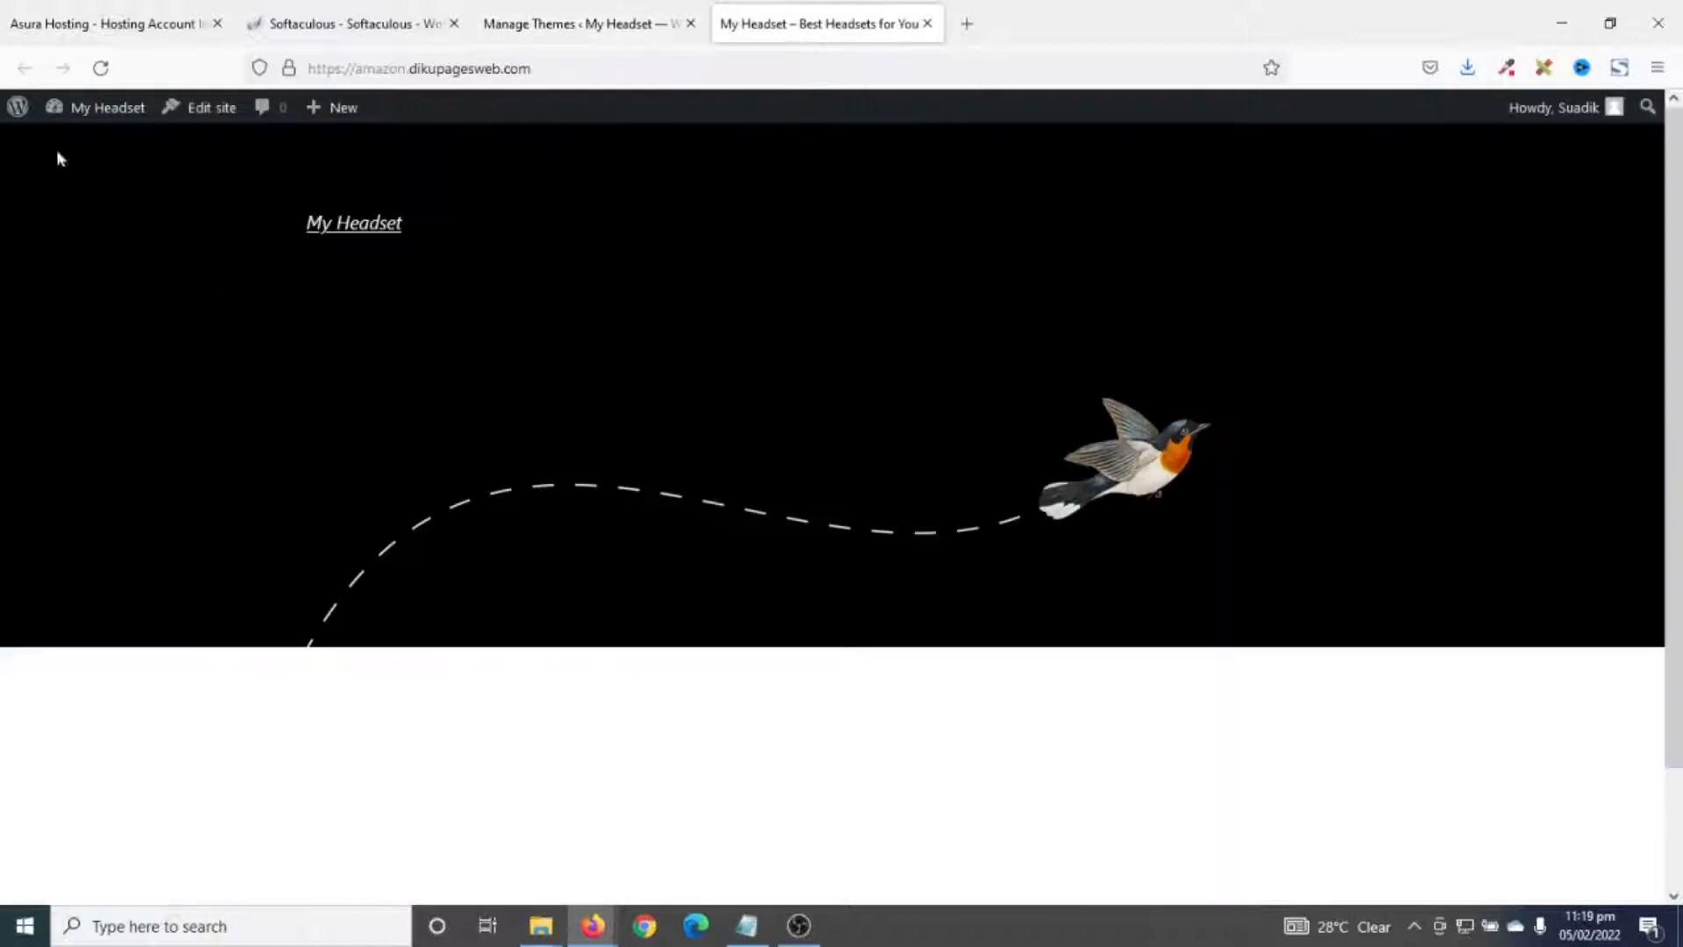
click(106, 70)
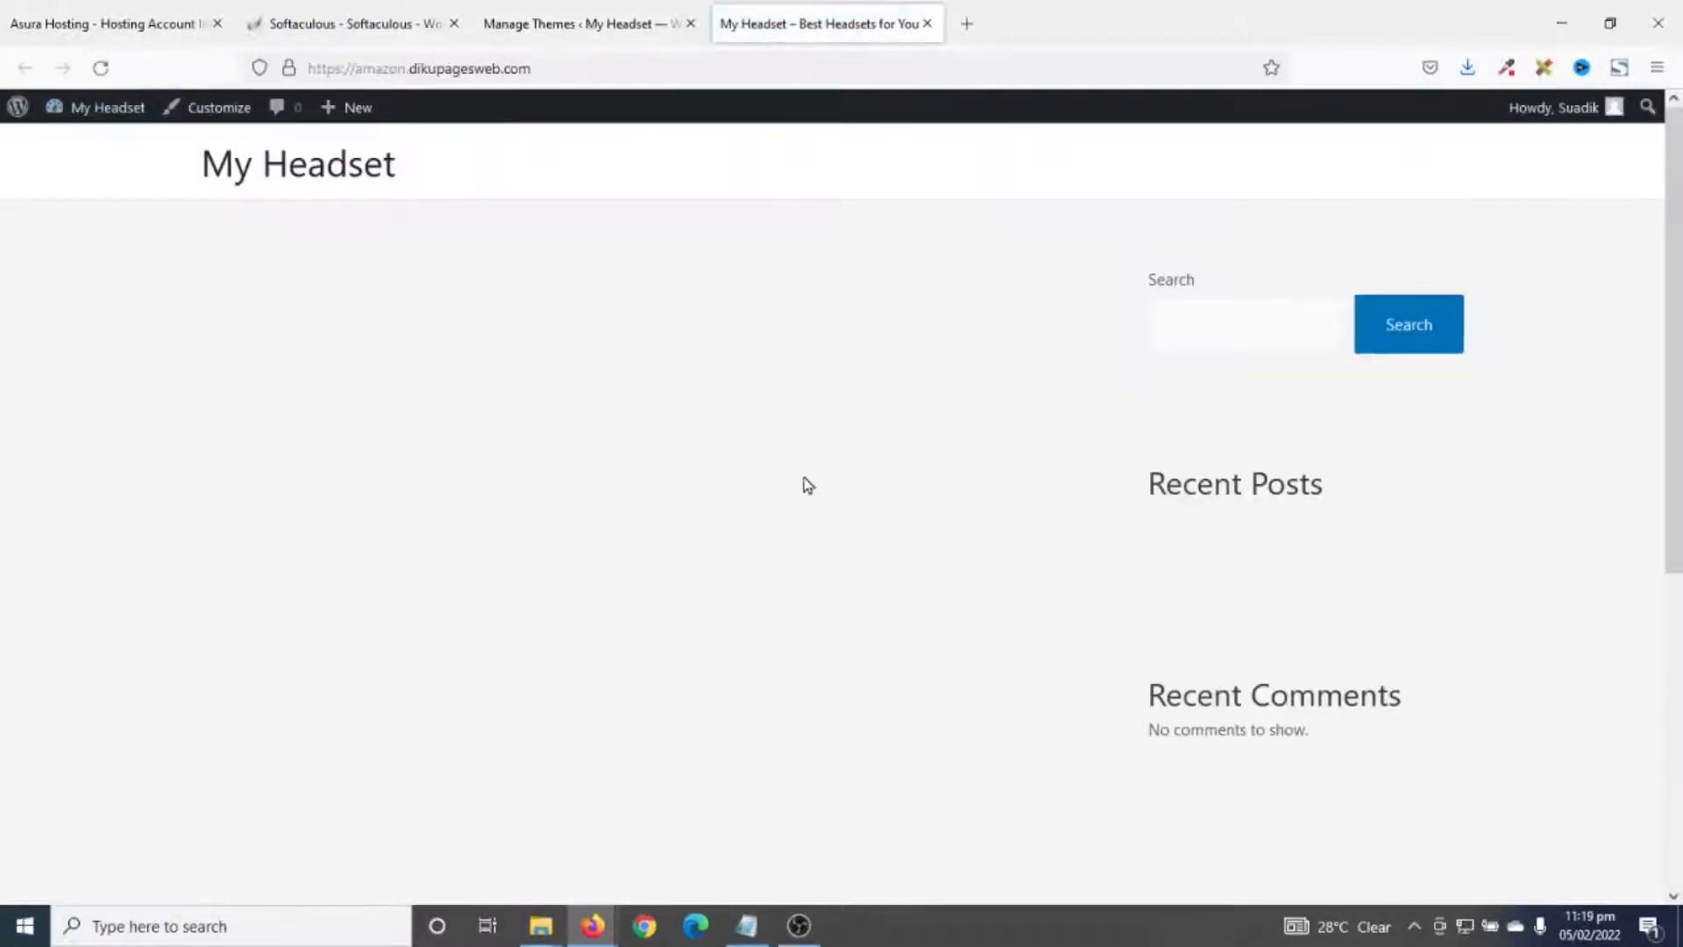
scroll(804, 481, down, 5)
scroll(824, 561, up, 5)
scroll(800, 460, down, 5)
scroll(687, 635, up, 5)
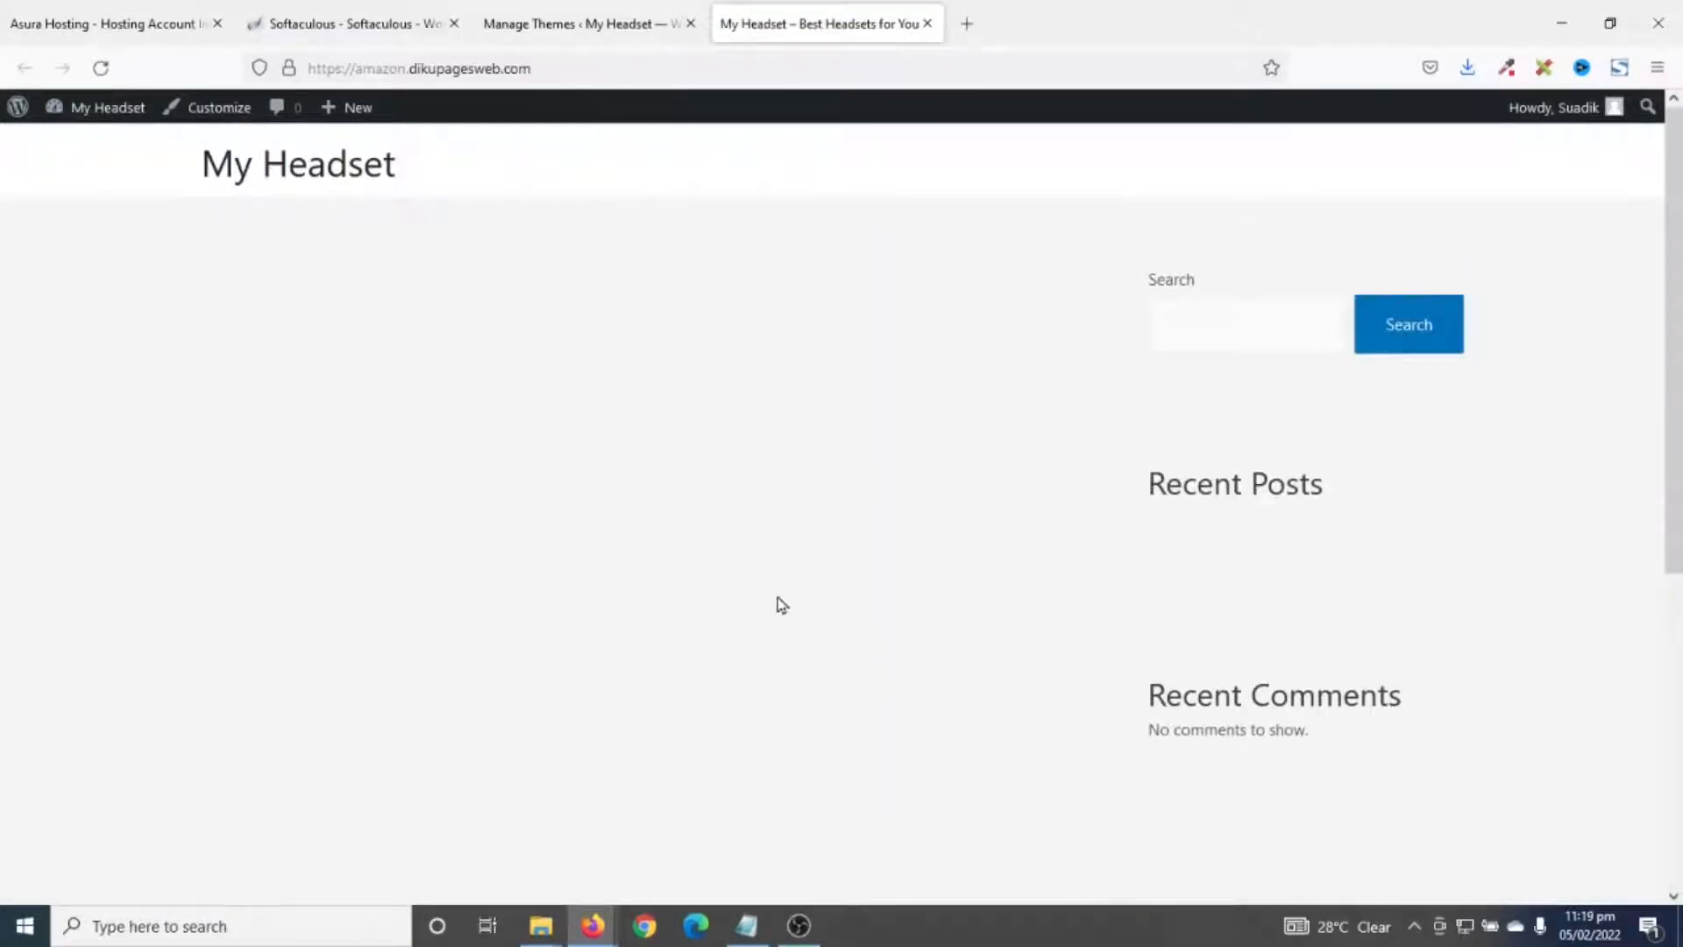
click(568, 26)
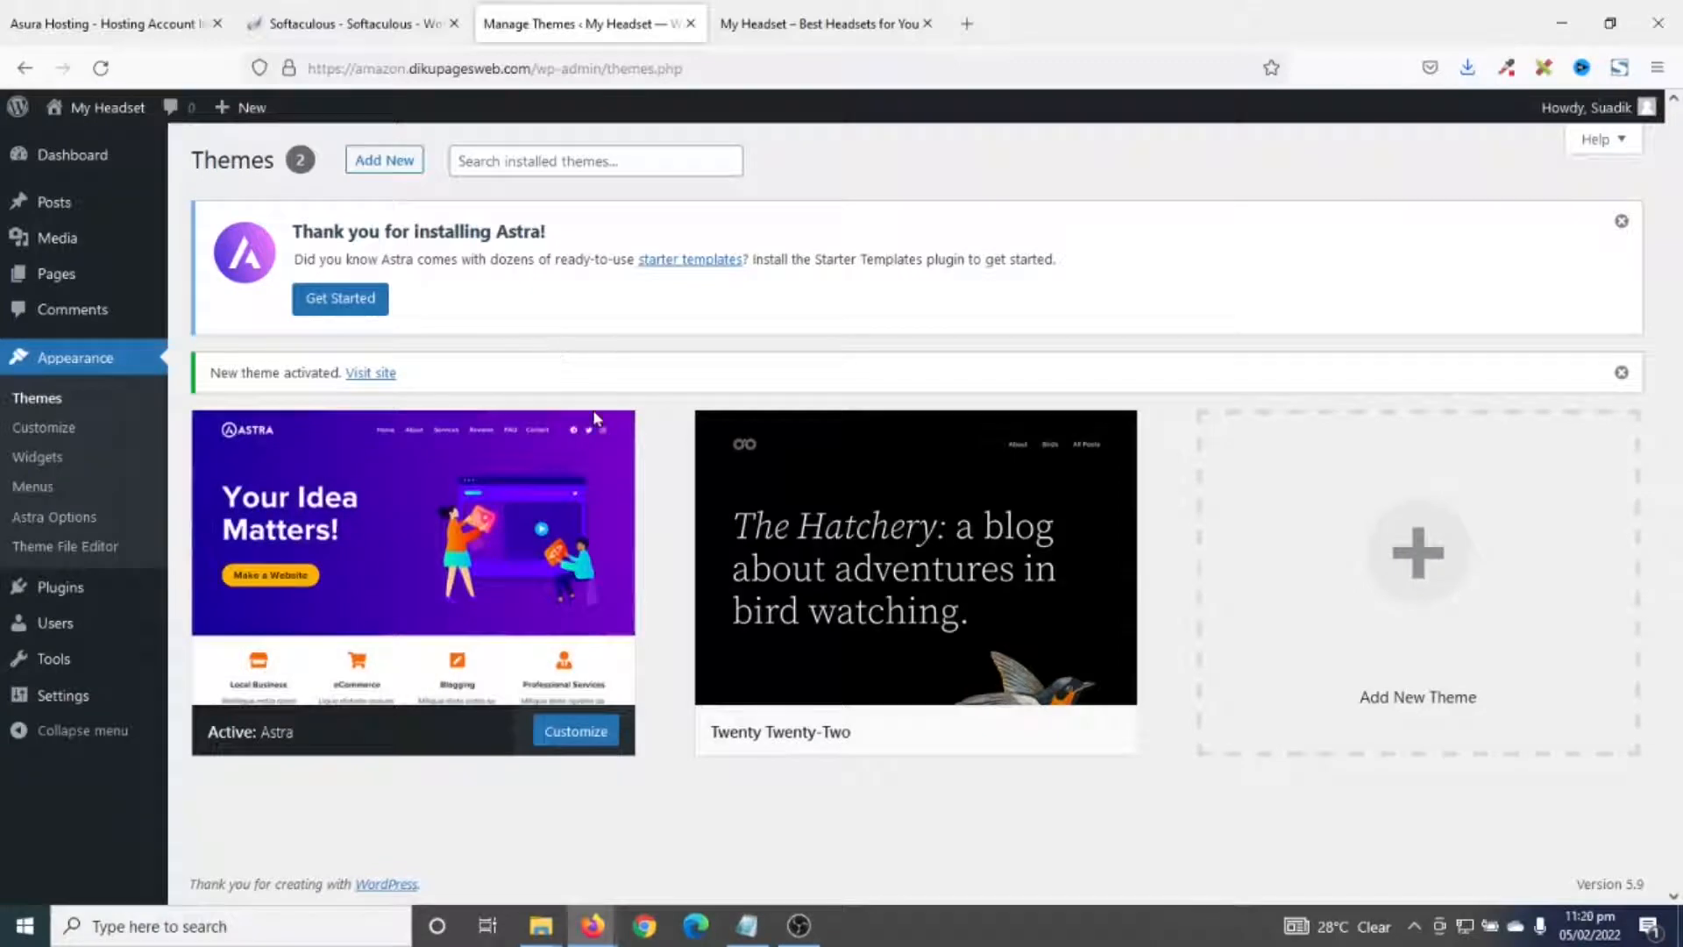
- Install Starter Templates from the Astra notice, delete Twenty Twenty-Two, and open Starter Templates
click(337, 305)
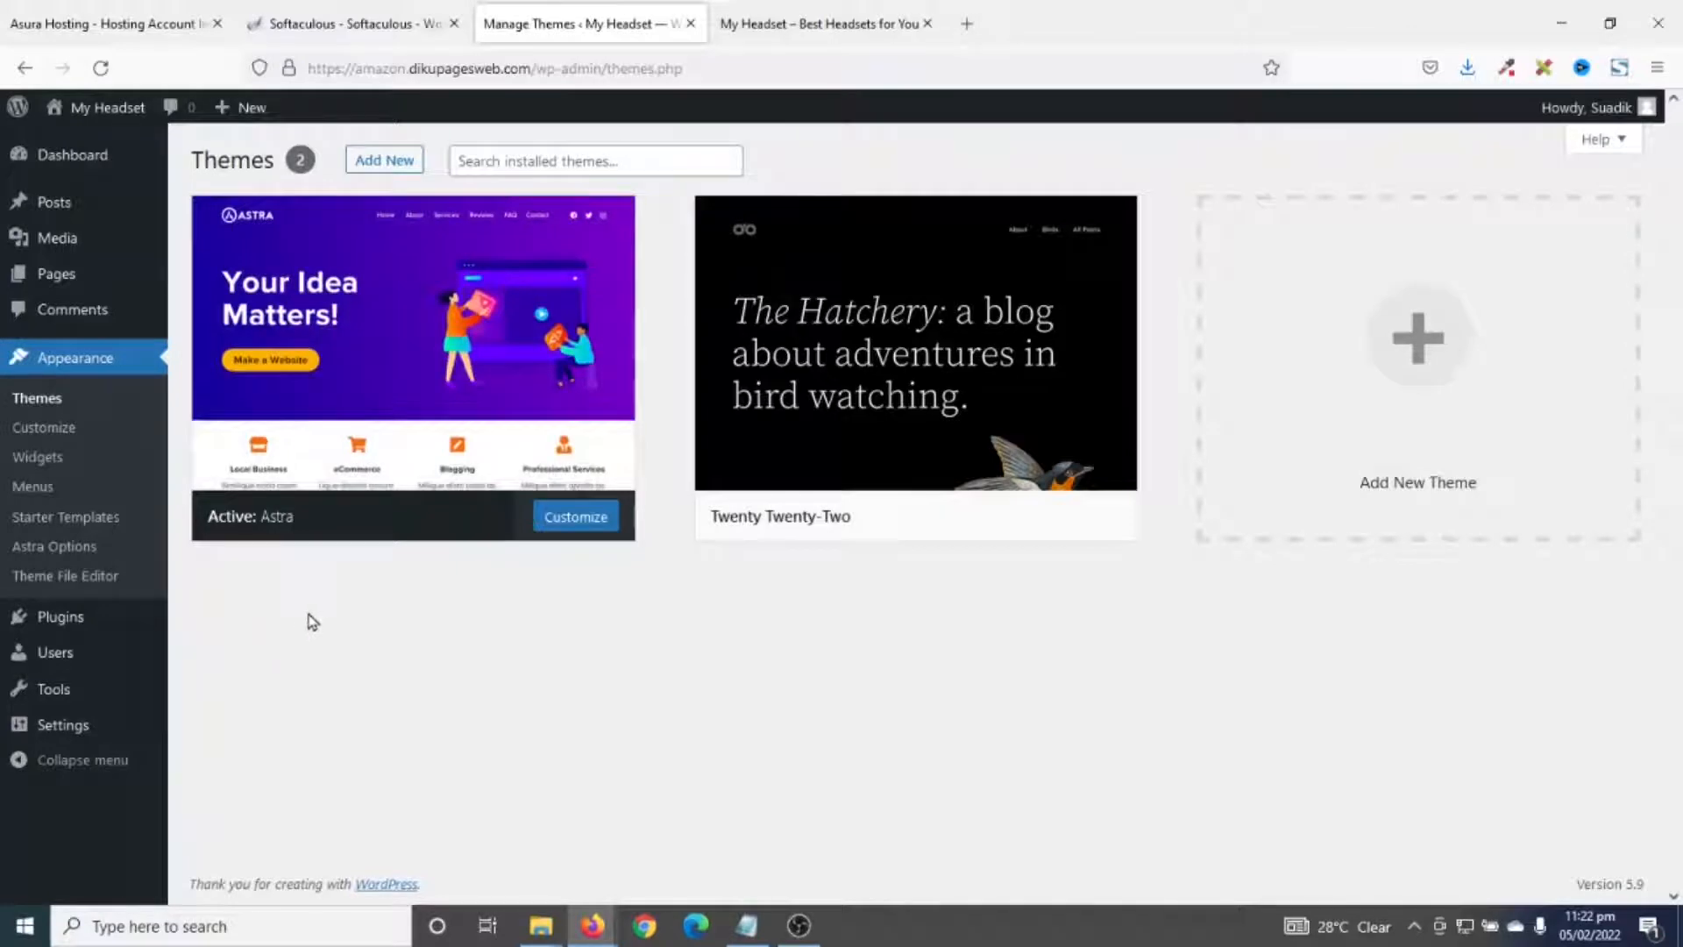
mouse_move(438, 328)
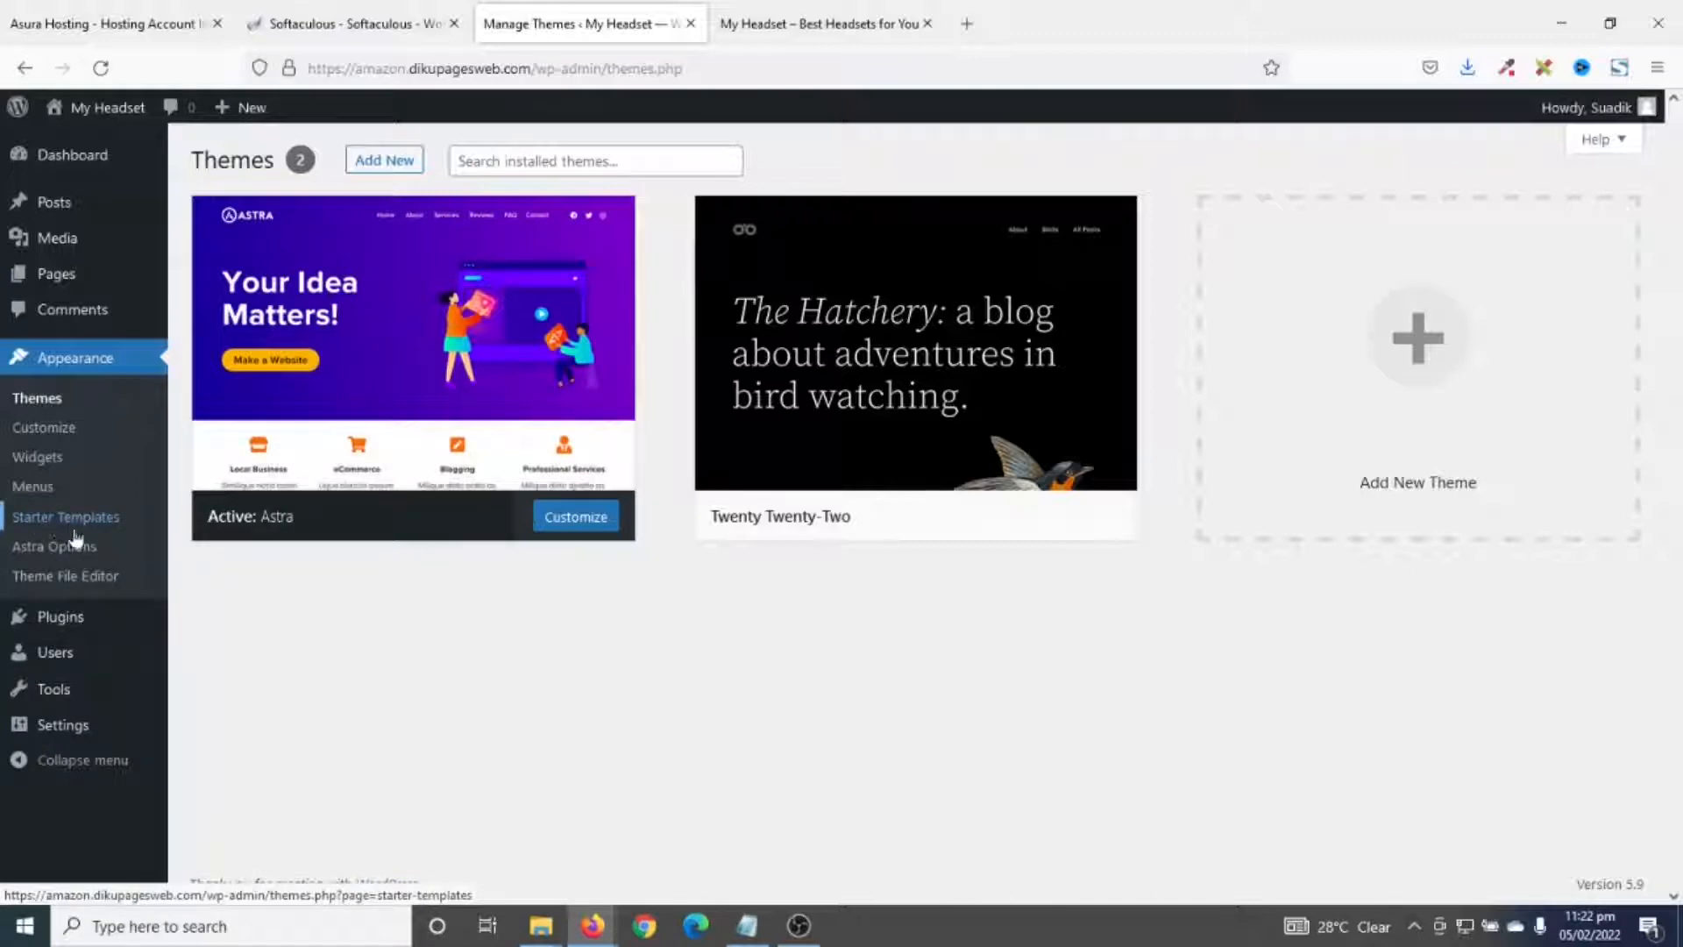
mouse_move(885, 366)
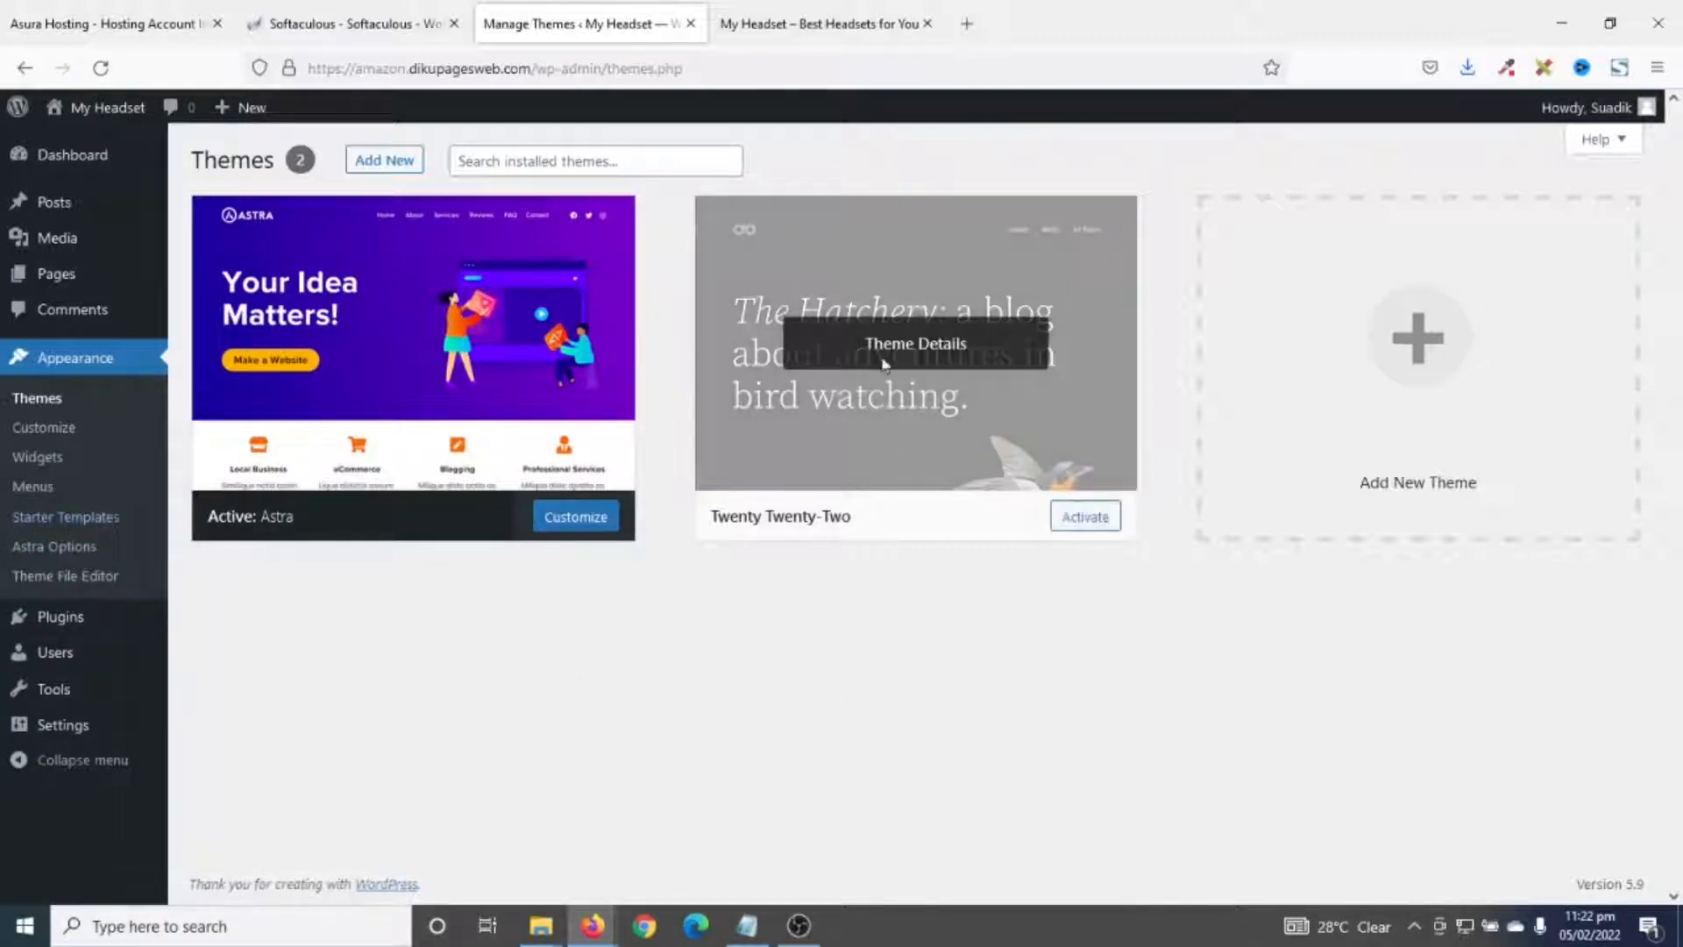
click(921, 347)
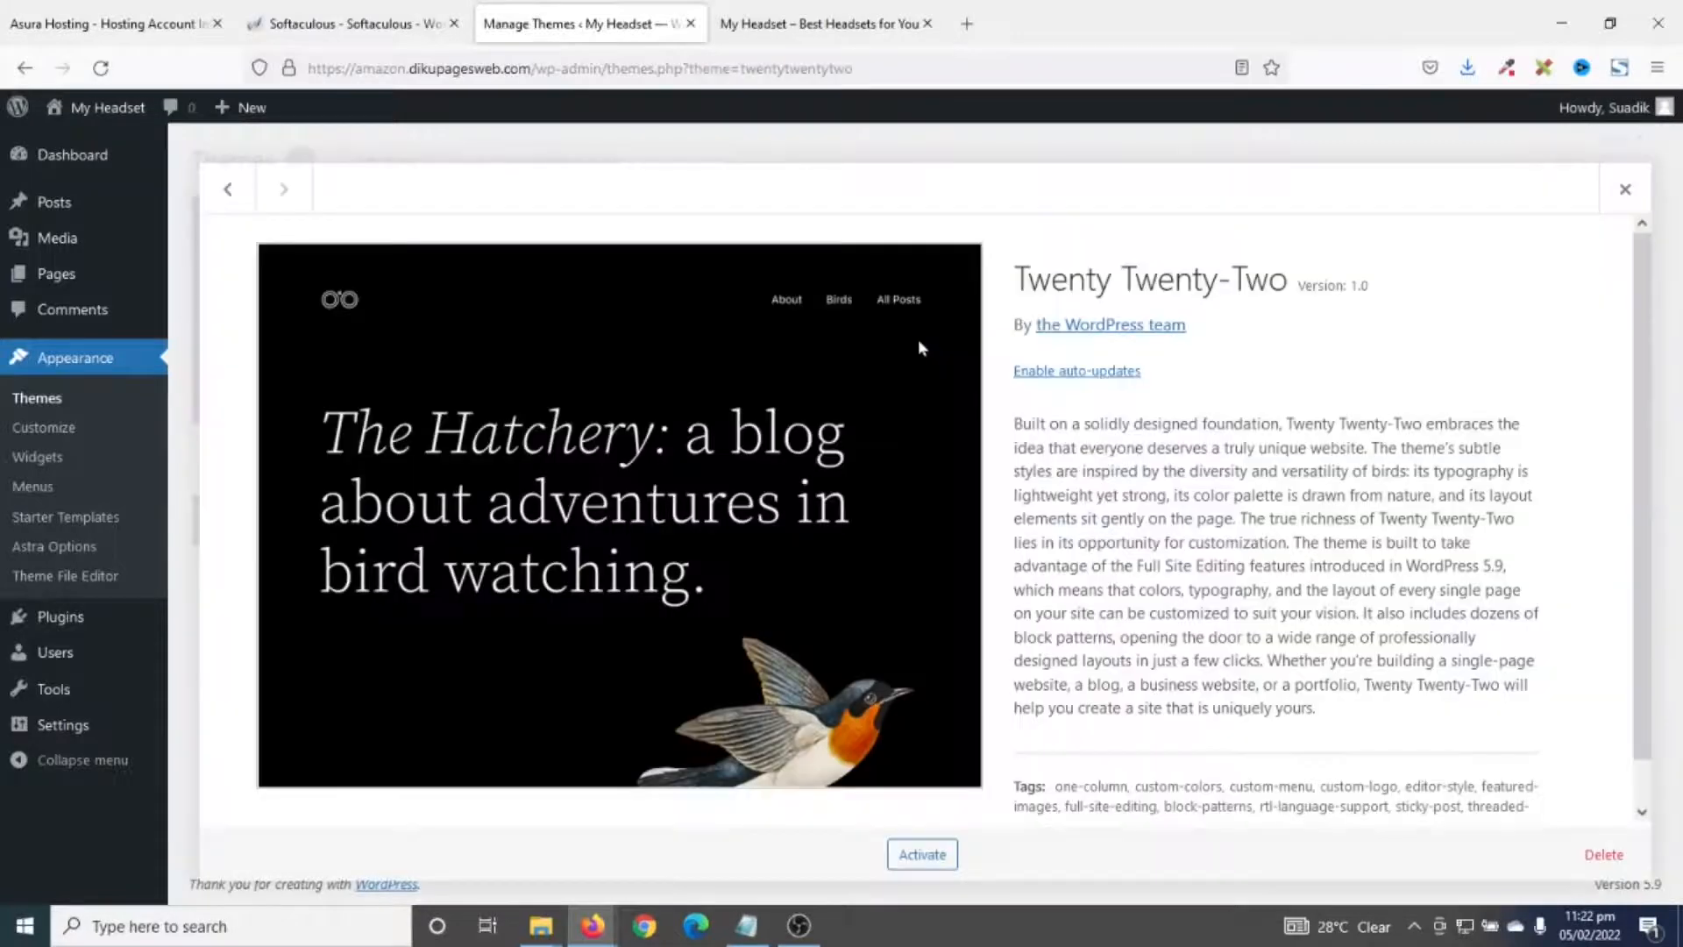
click(1599, 853)
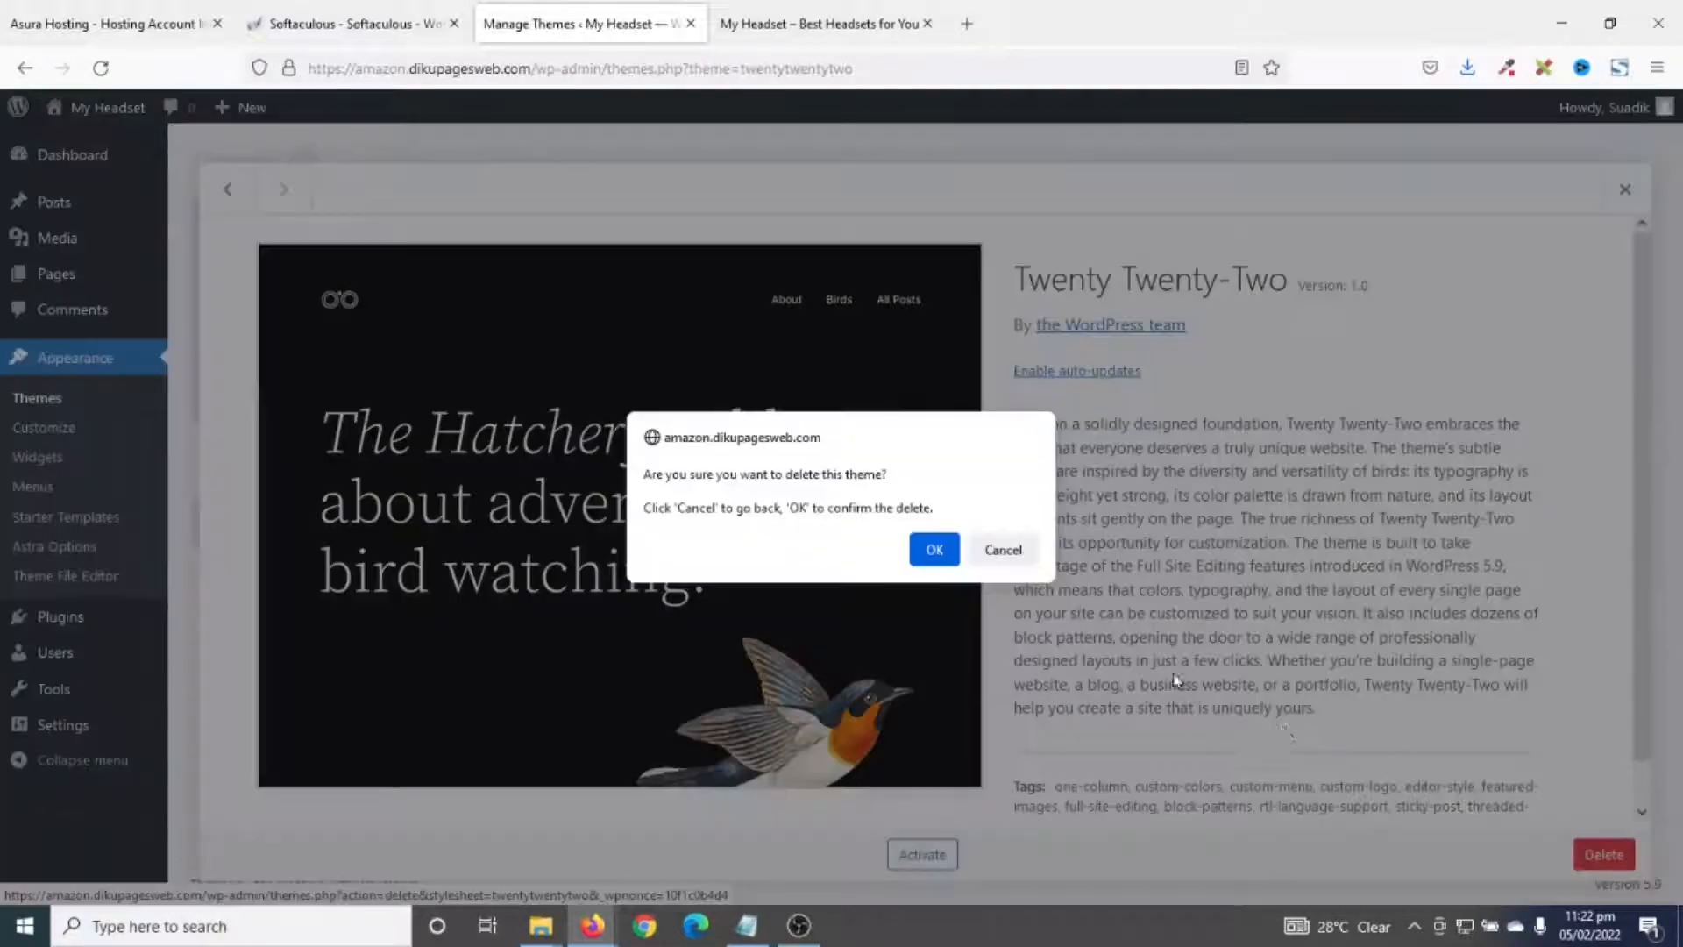
click(936, 553)
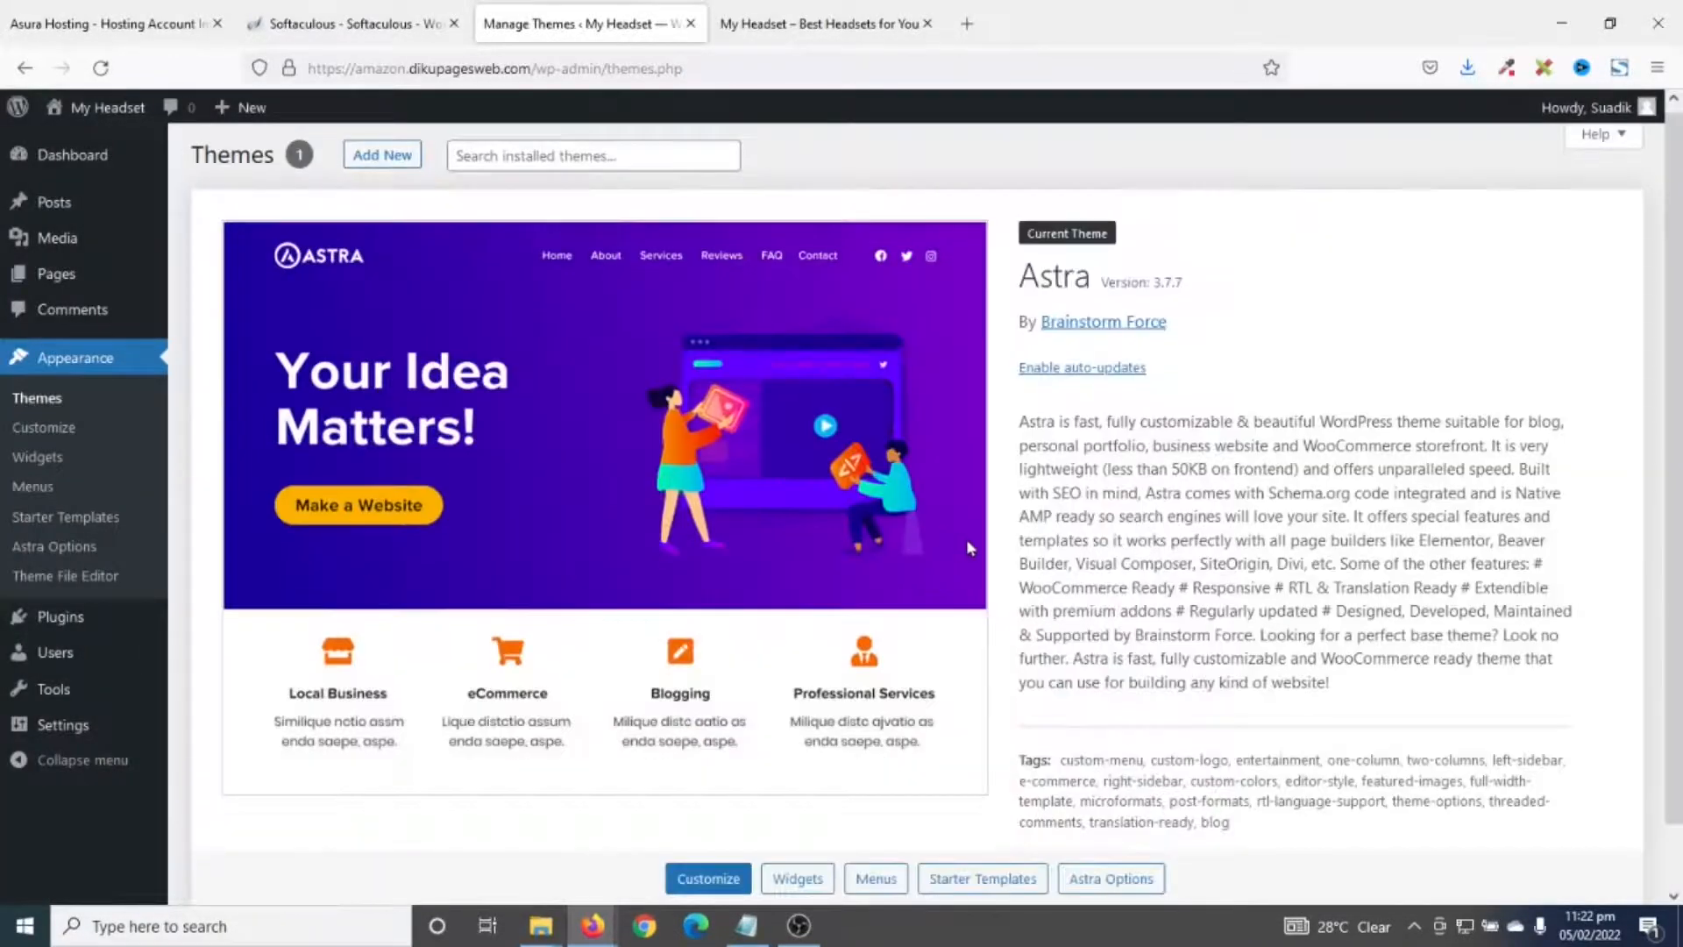
click(67, 519)
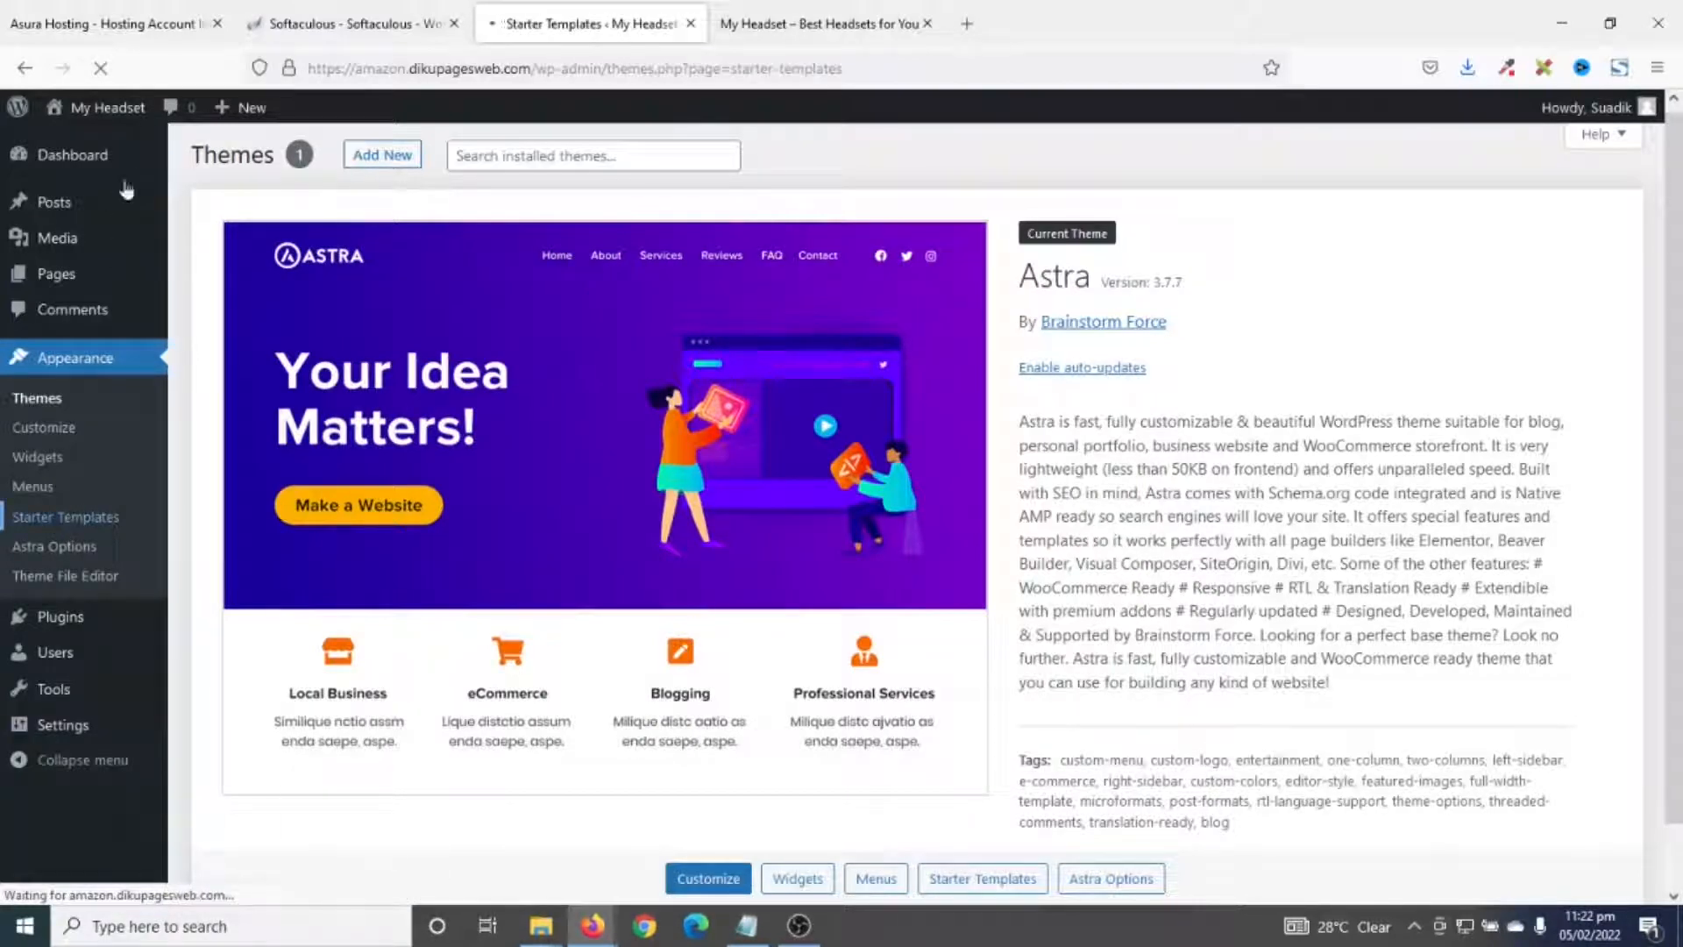
- Close the Asura Hosting and Softaculous tabs and start Build Your Website Now
click(217, 24)
click(217, 24)
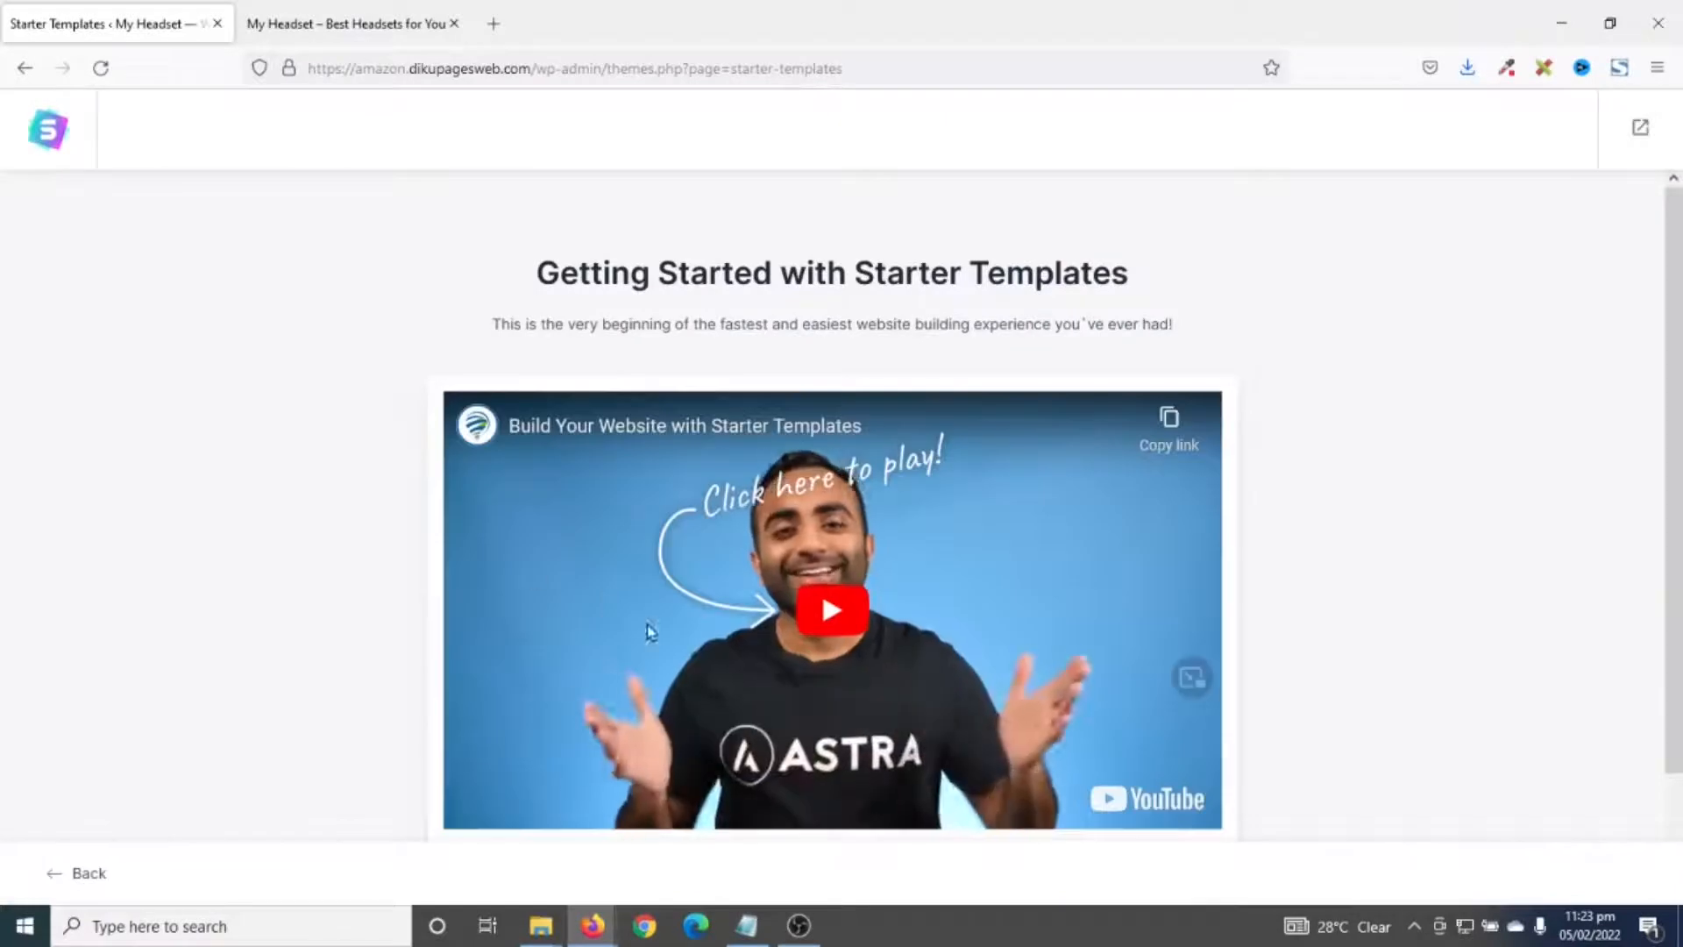
scroll(624, 628, down, 3)
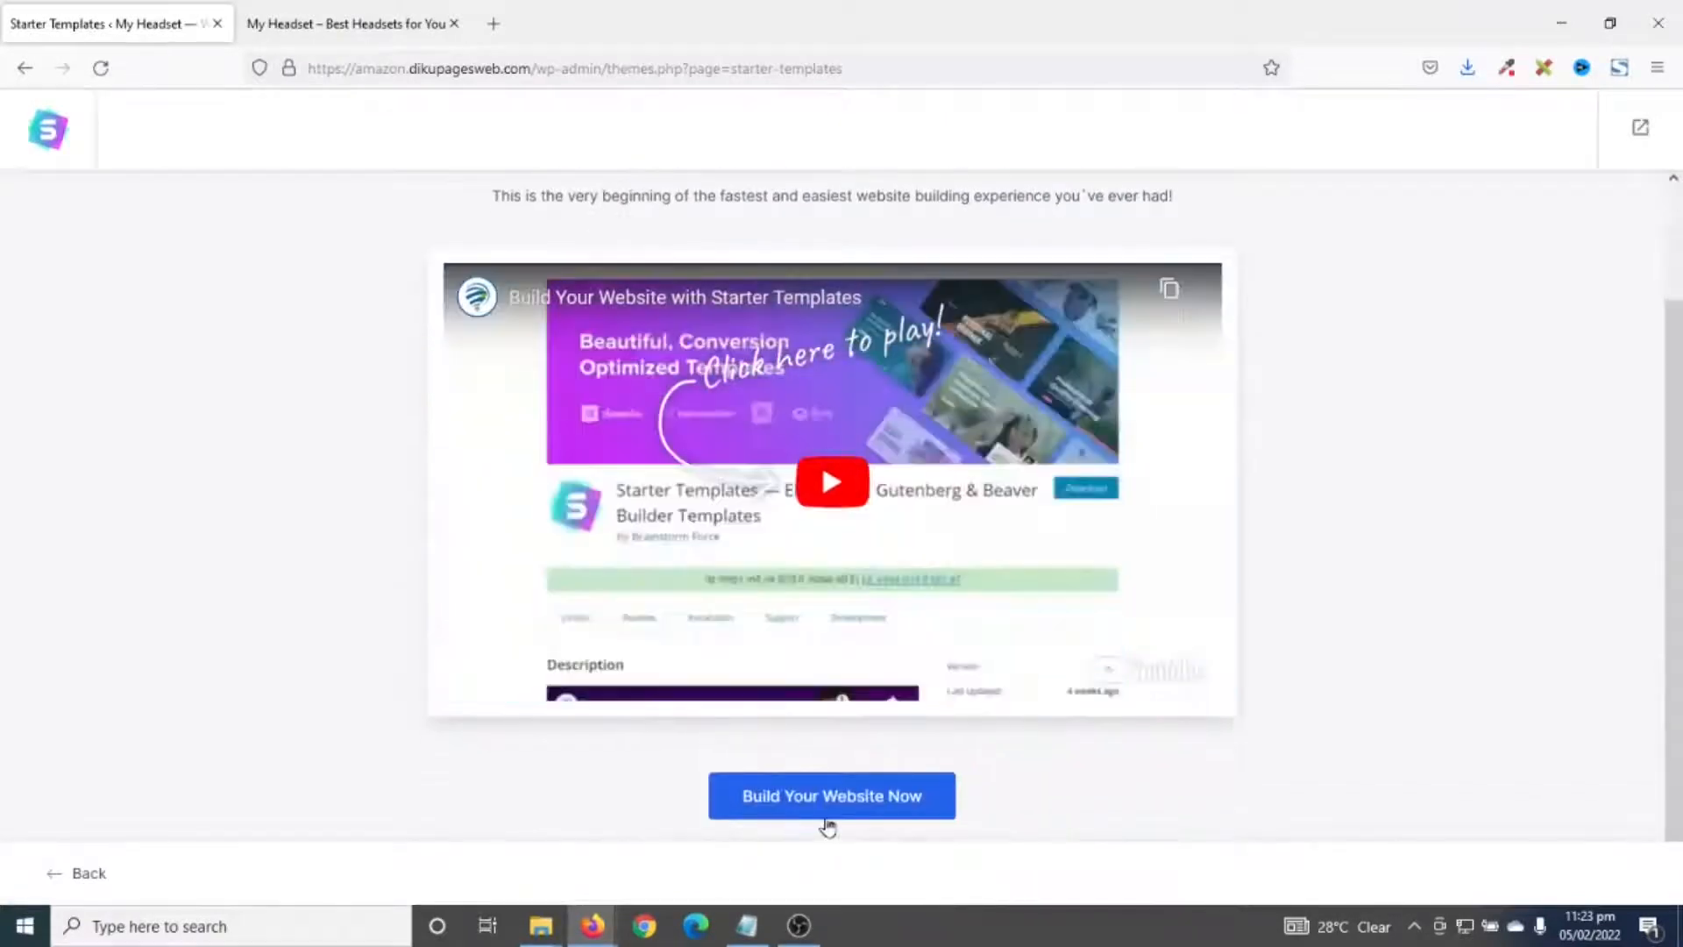
click(822, 808)
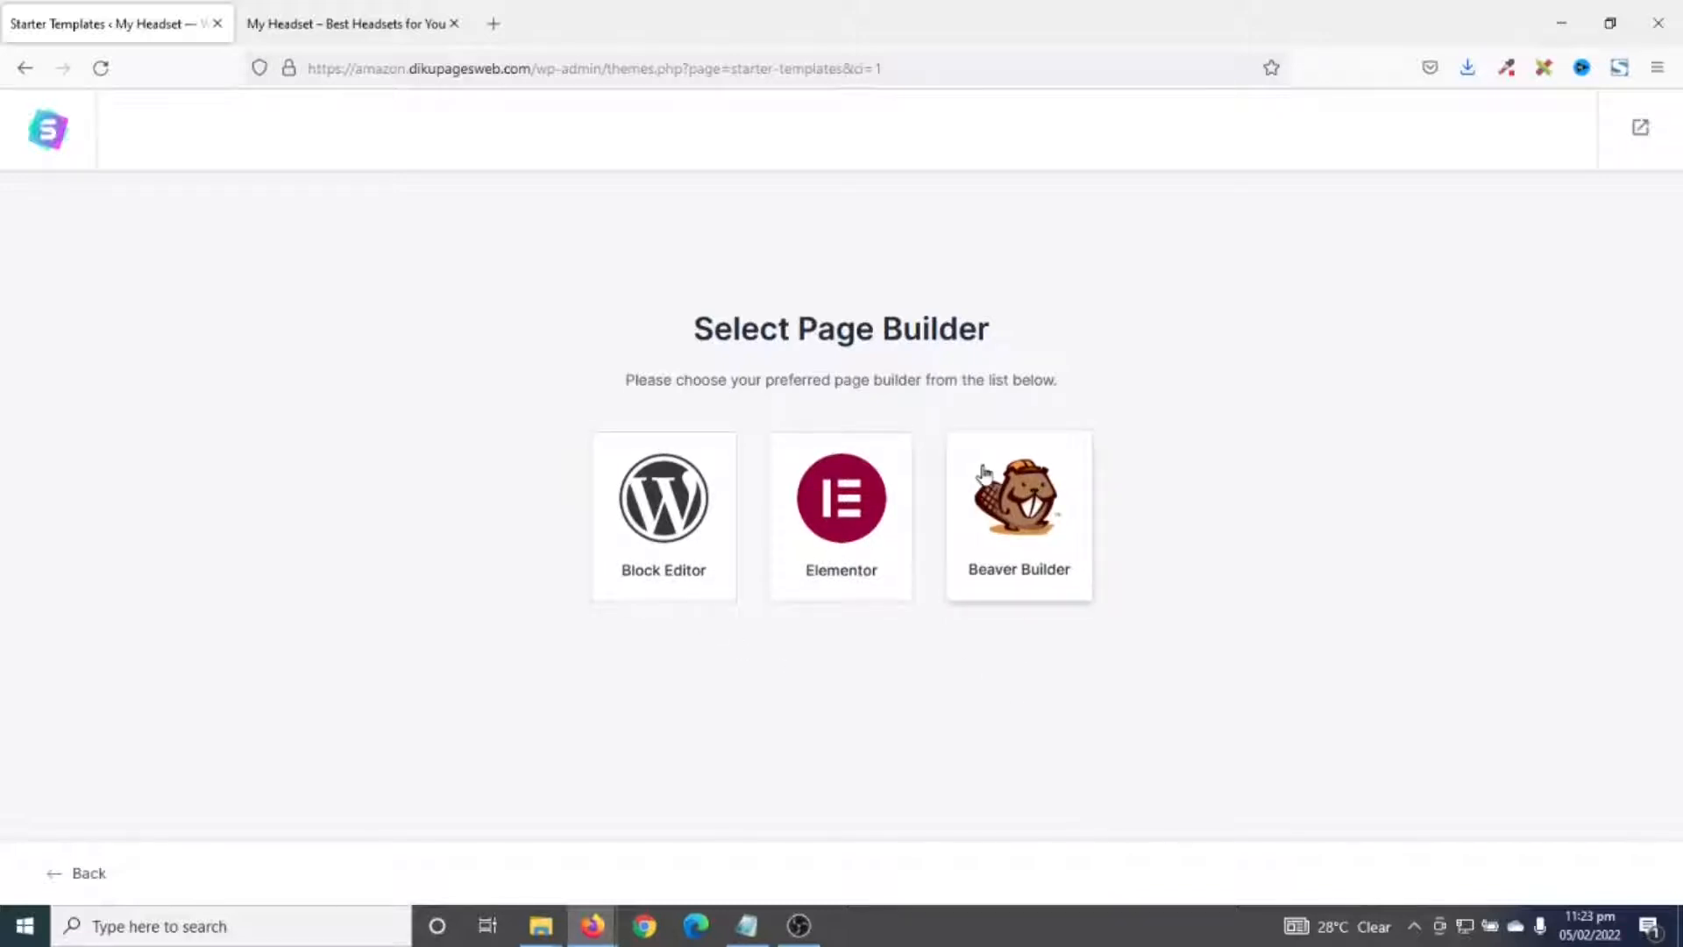
- Choose Elementor as the page builder and review filter and sort options, keeping Popular
click(824, 520)
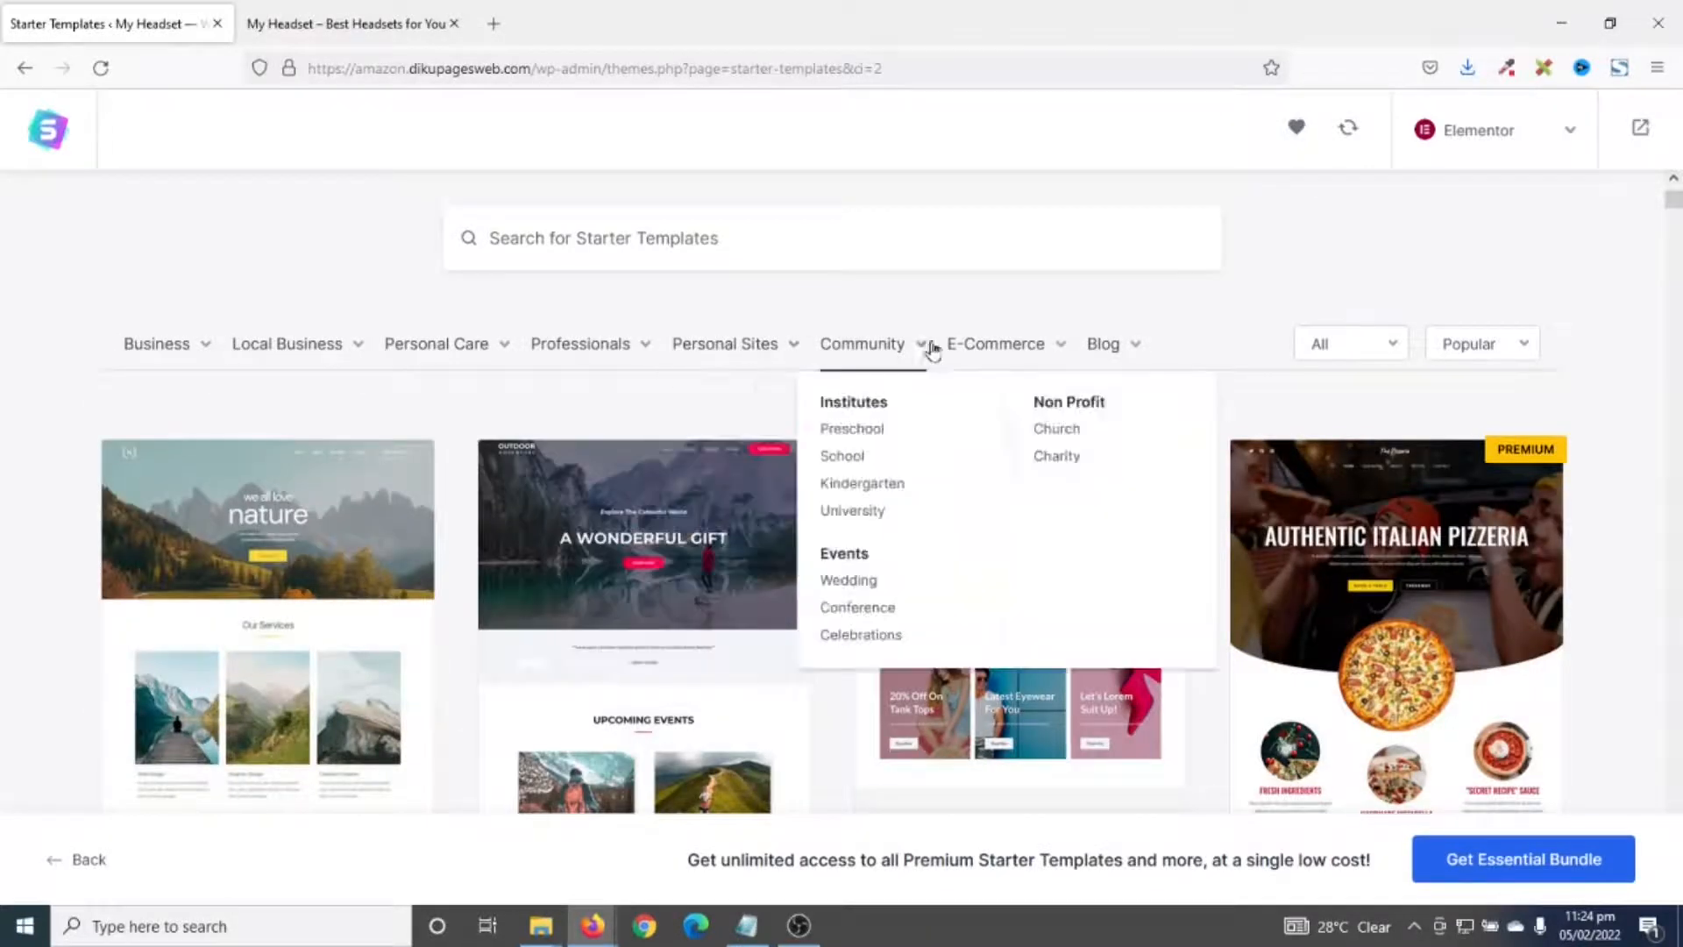
click(1329, 349)
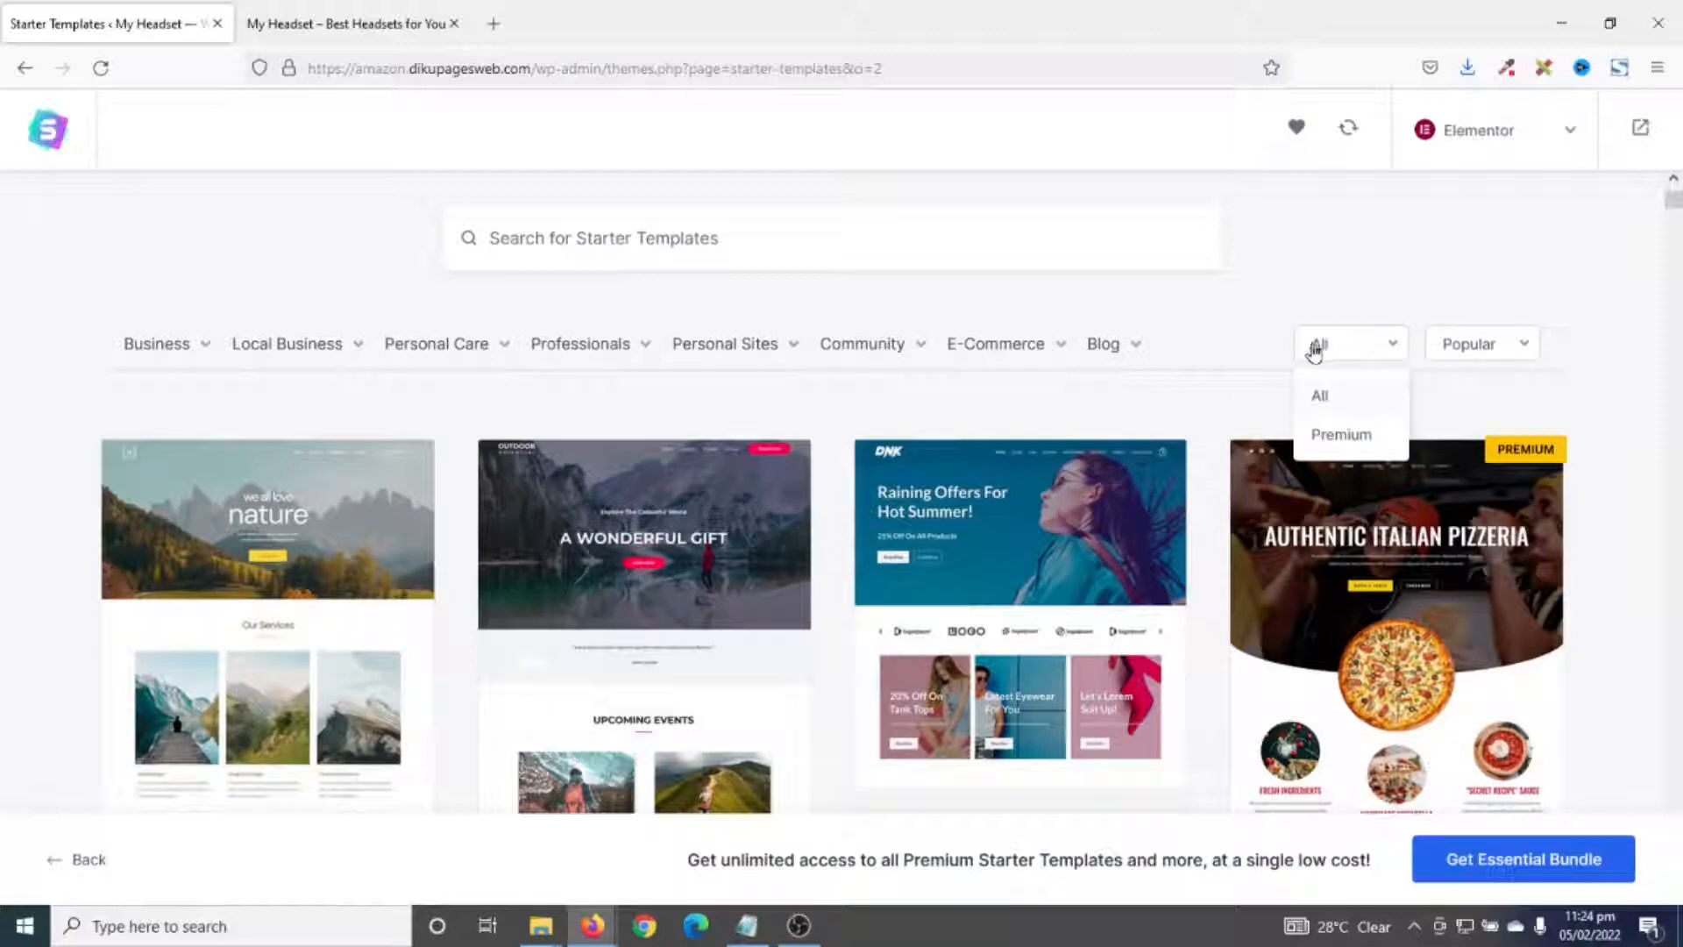
click(1471, 350)
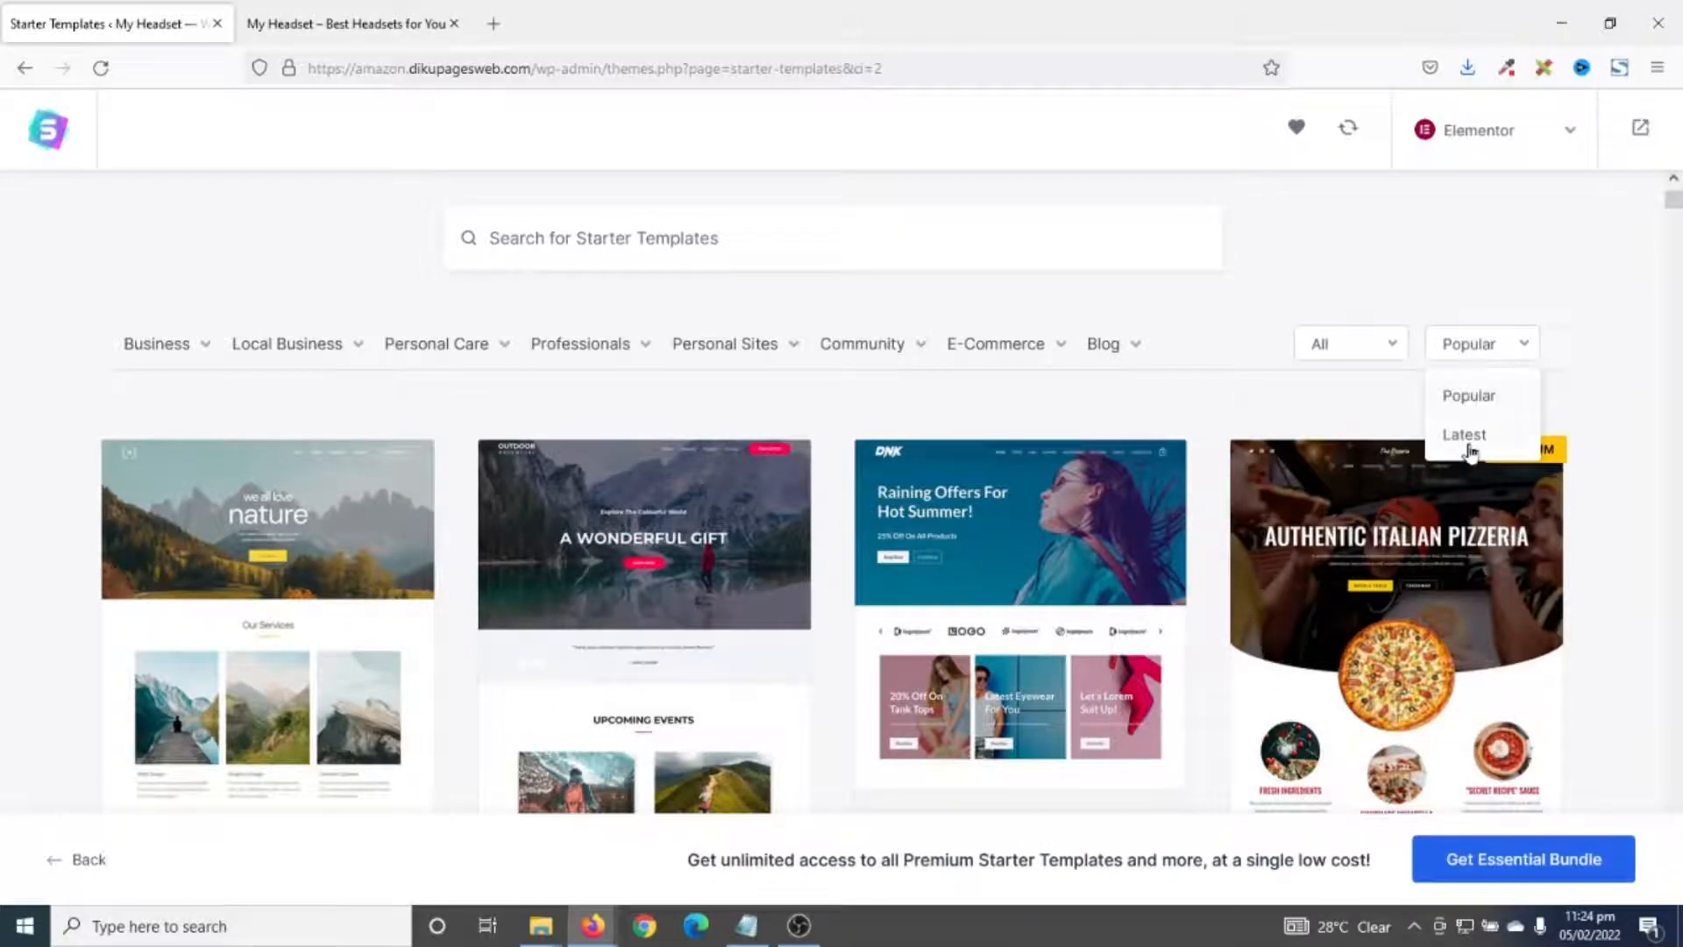
click(1367, 271)
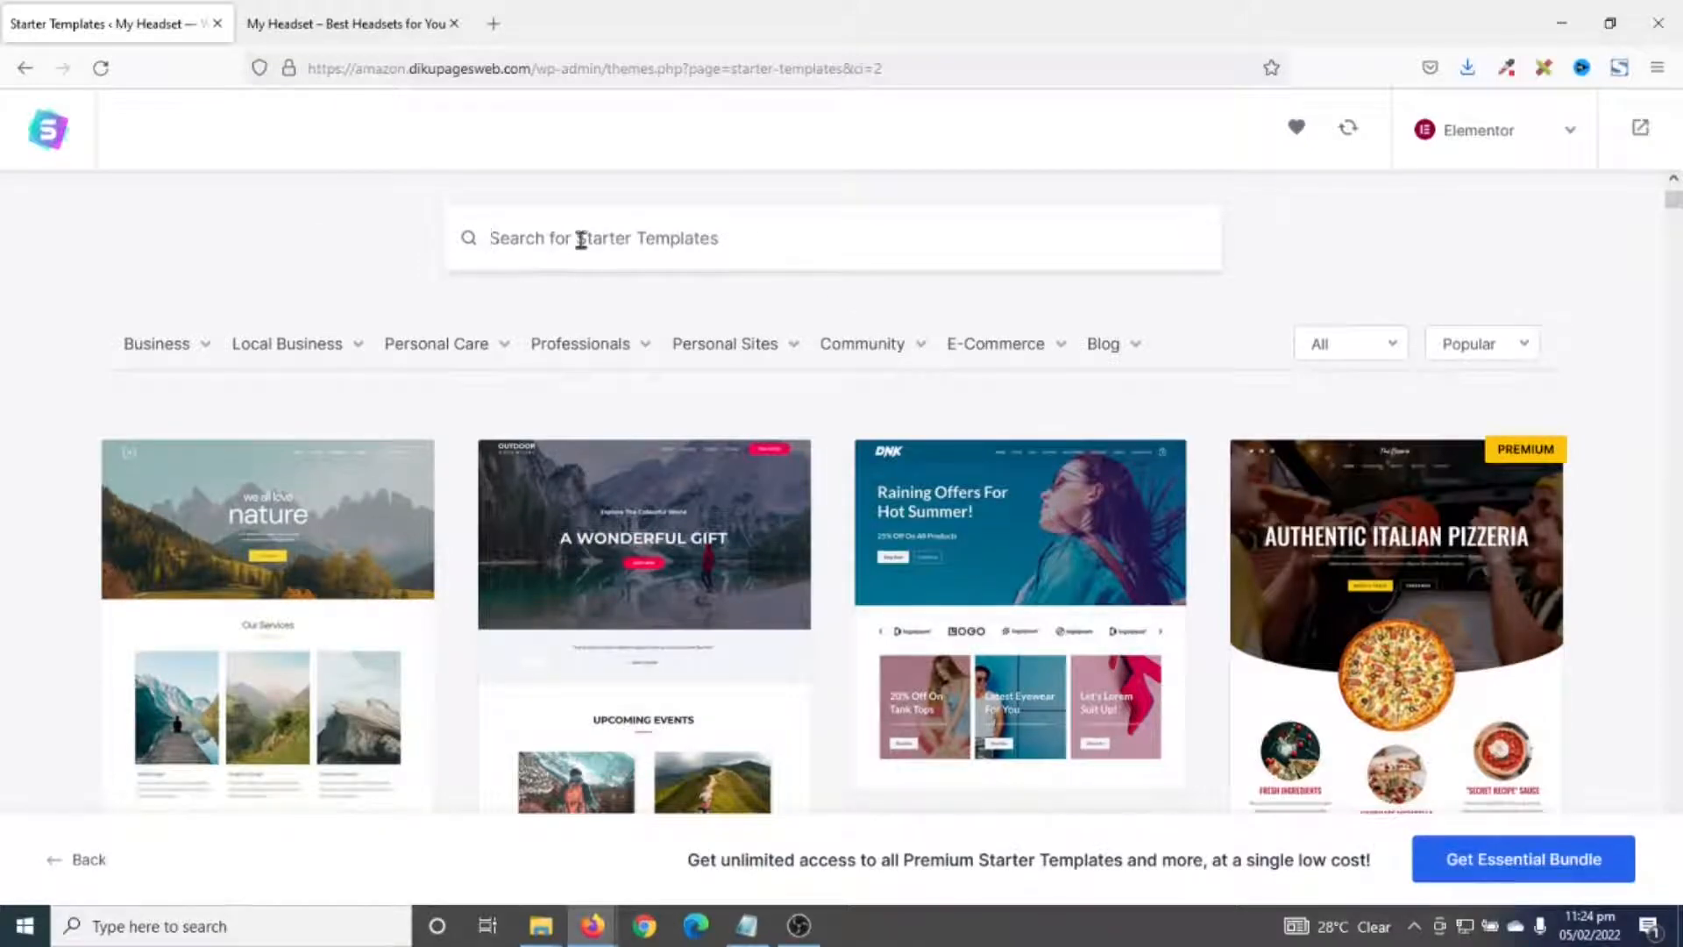
- Scroll through the Starter Templates gallery to browse the available designs
scroll(842, 436, up, 1)
scroll(841, 436, down, 15)
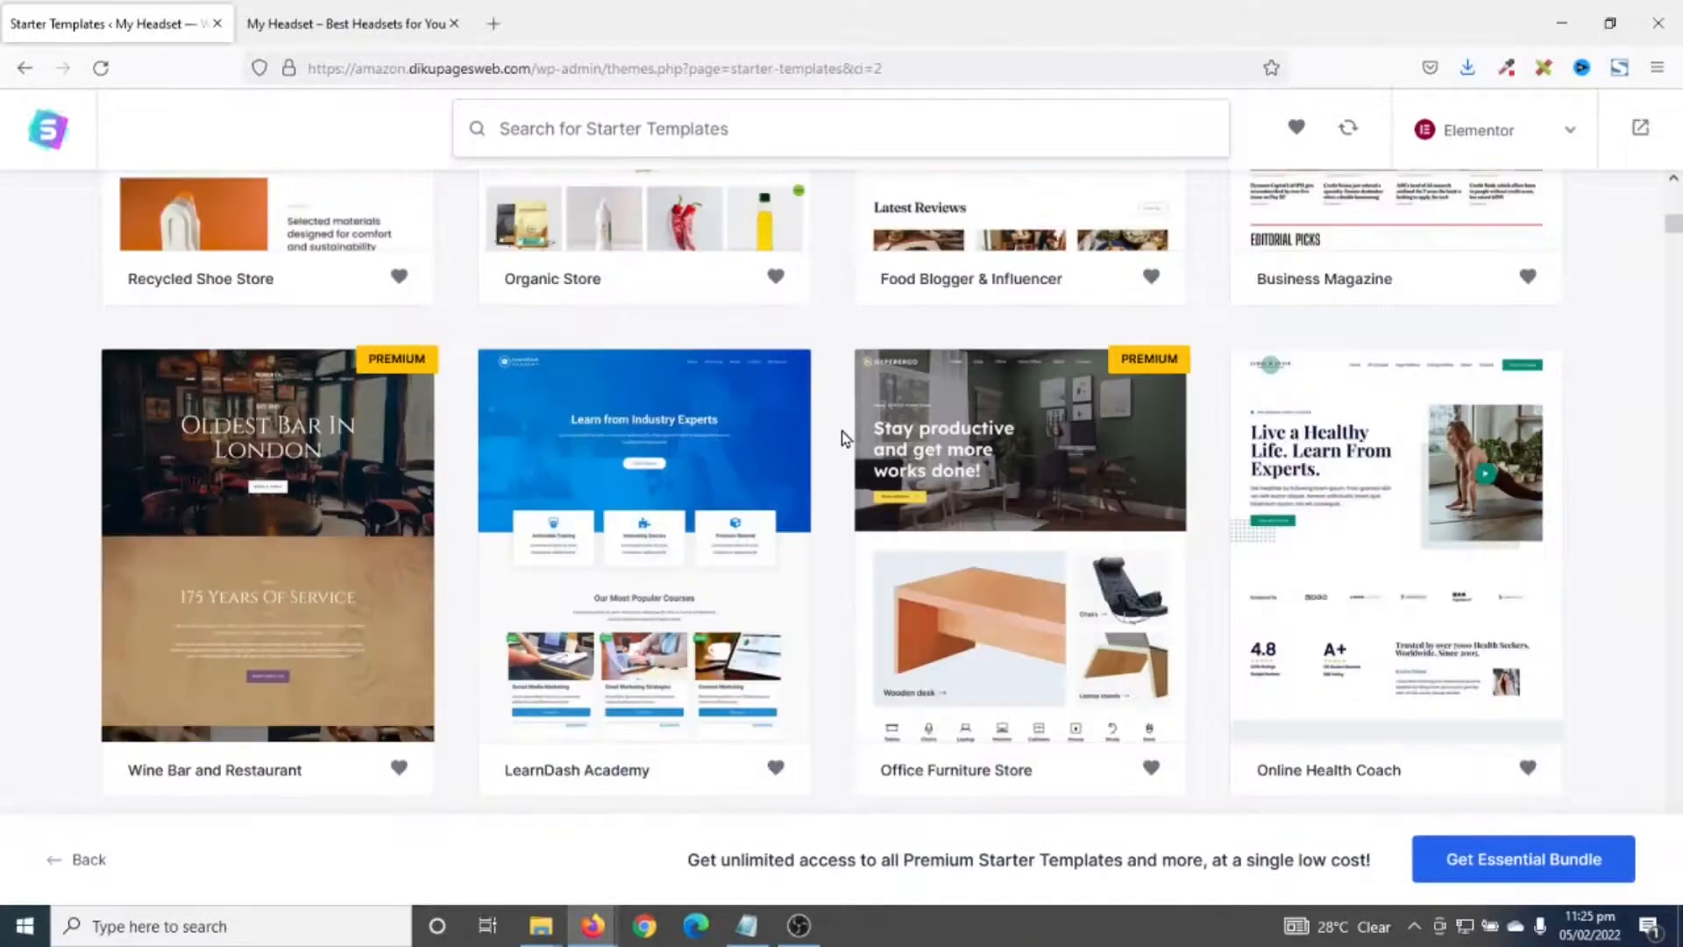
scroll(841, 435, down, 15)
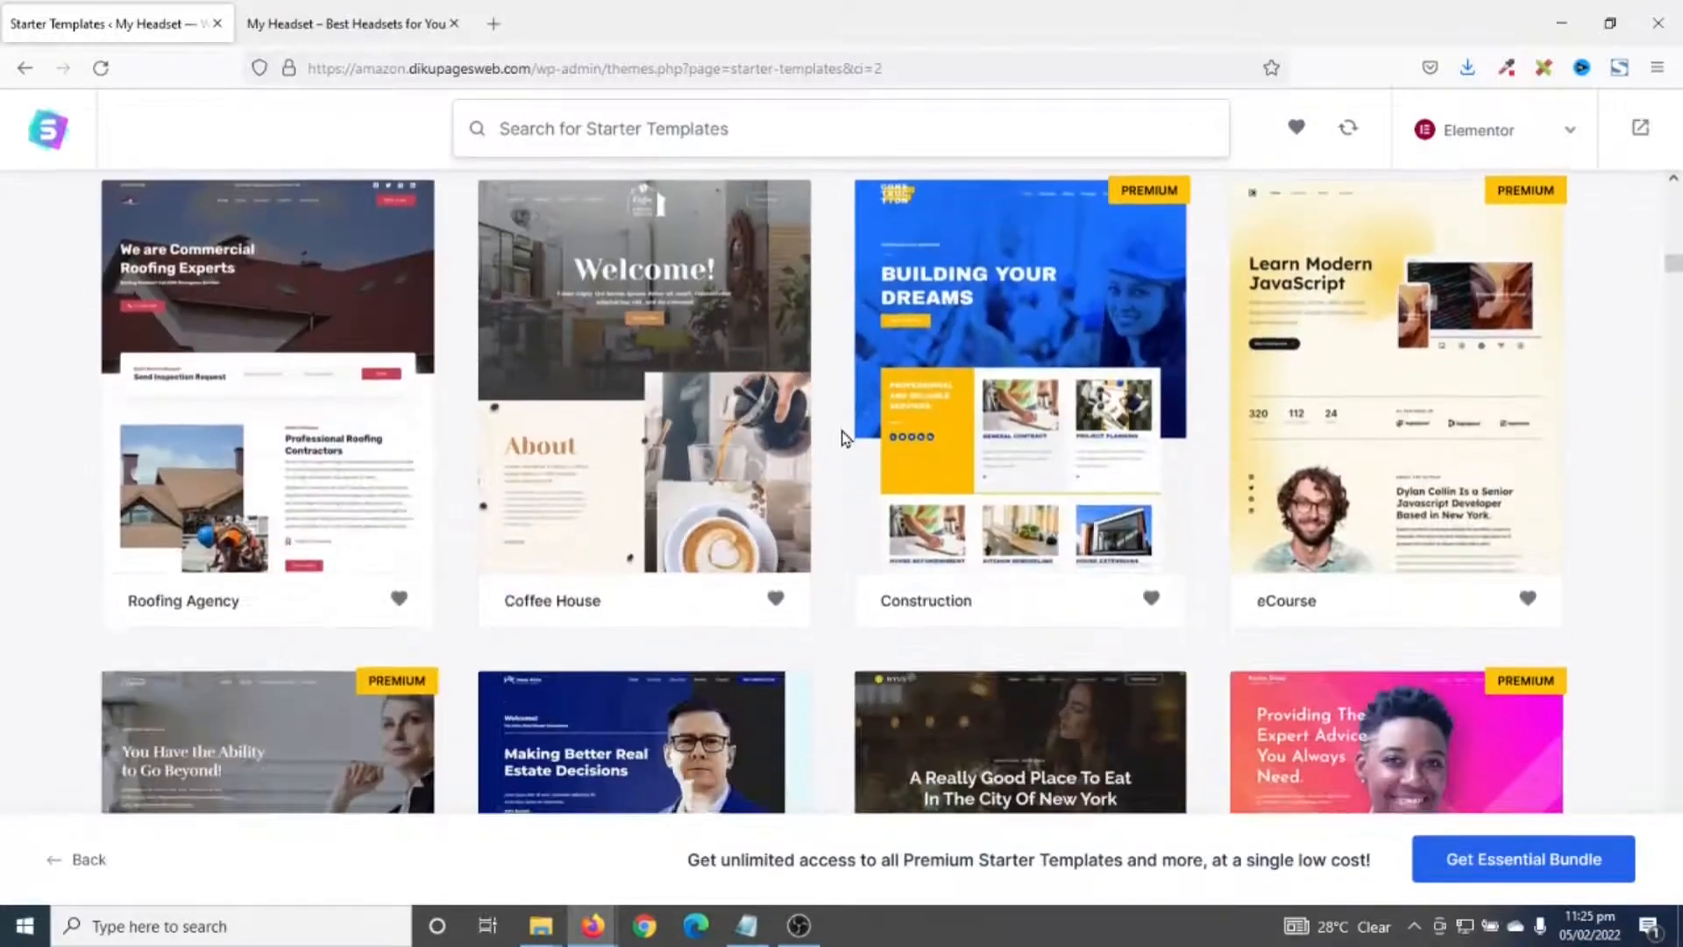
scroll(841, 436, down, 20)
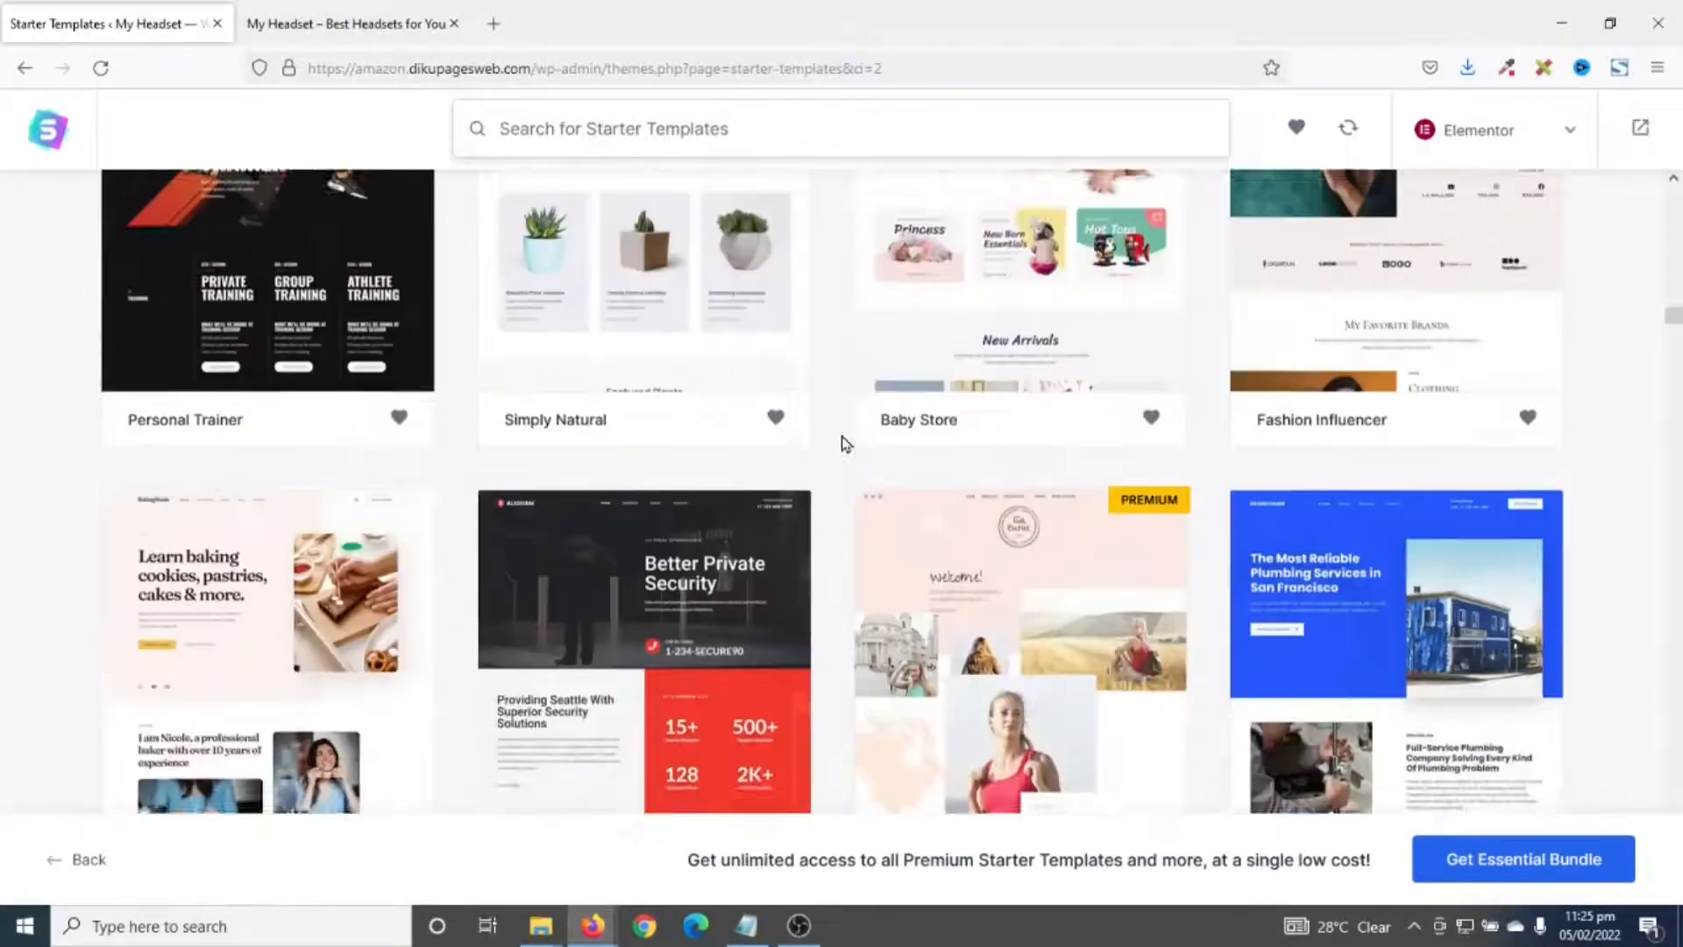
scroll(841, 439, down, 5)
scroll(837, 455, up, 5)
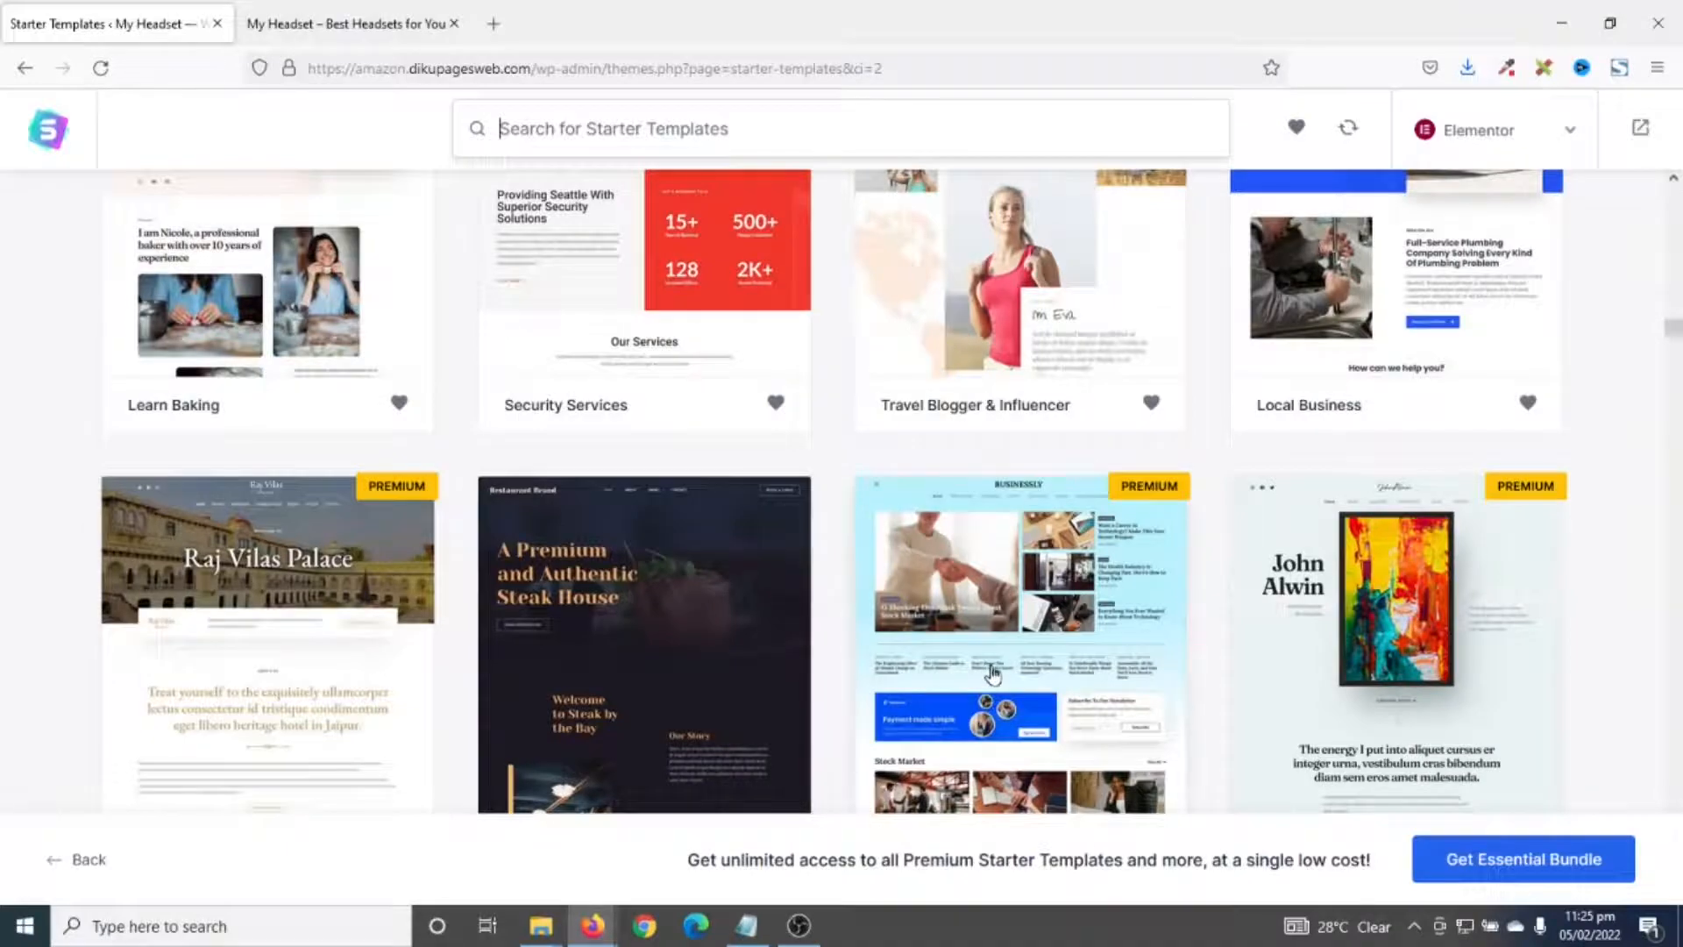
scroll(995, 670, down, 8)
scroll(998, 664, down, 5)
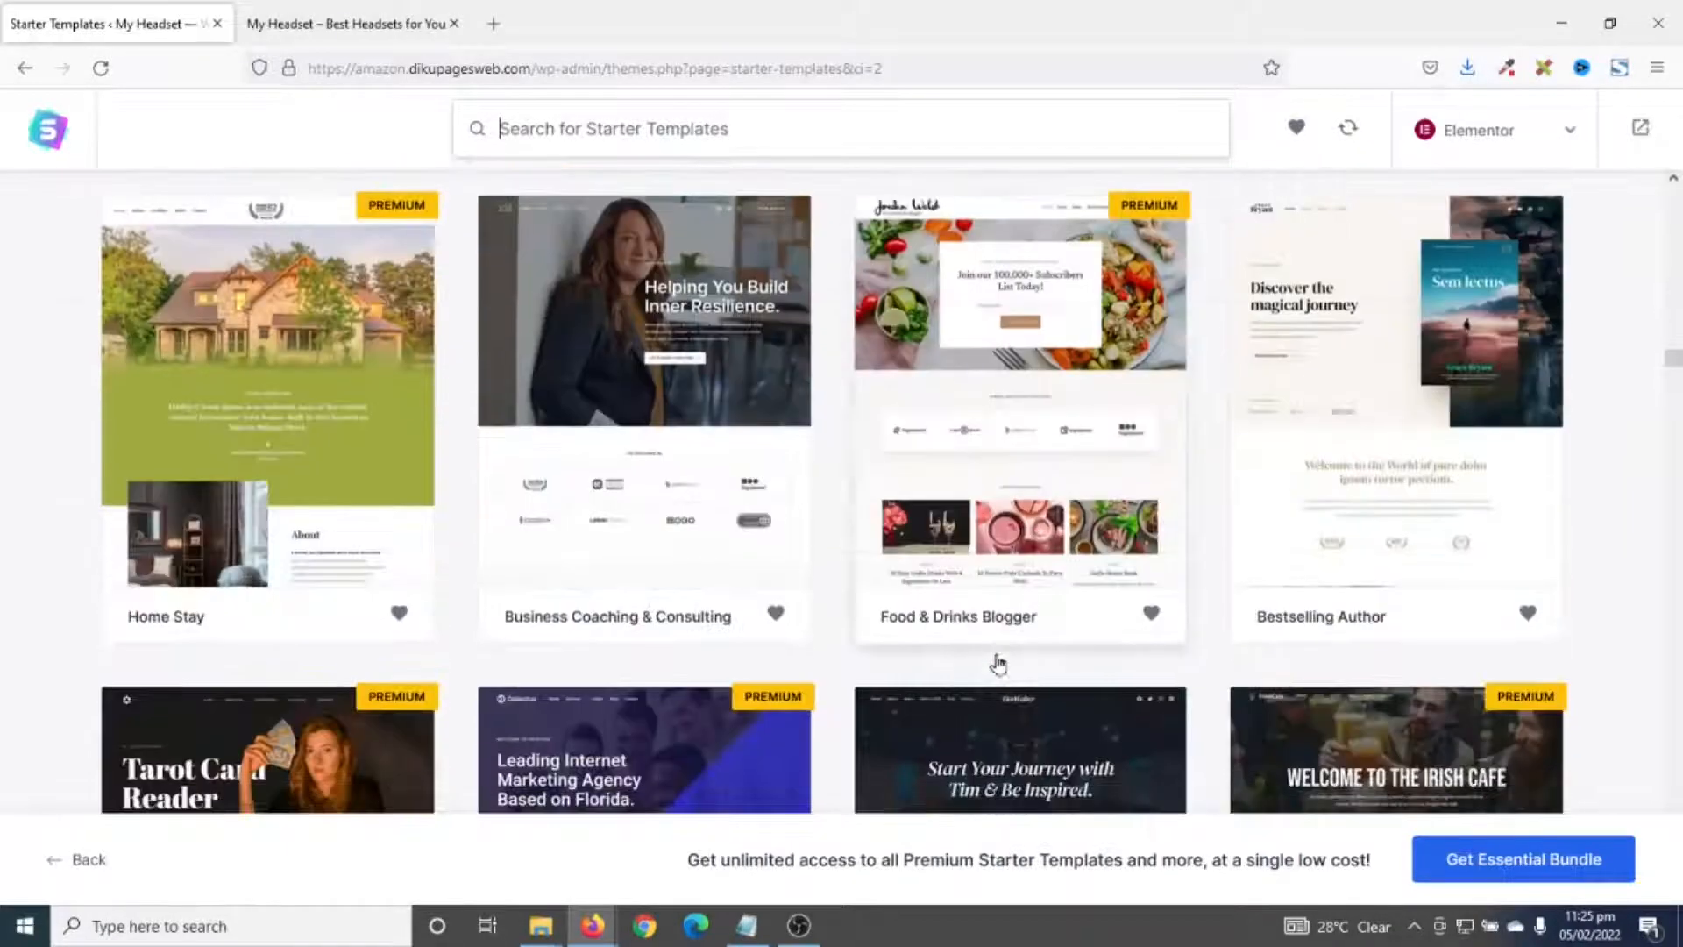
scroll(998, 665, down, 5)
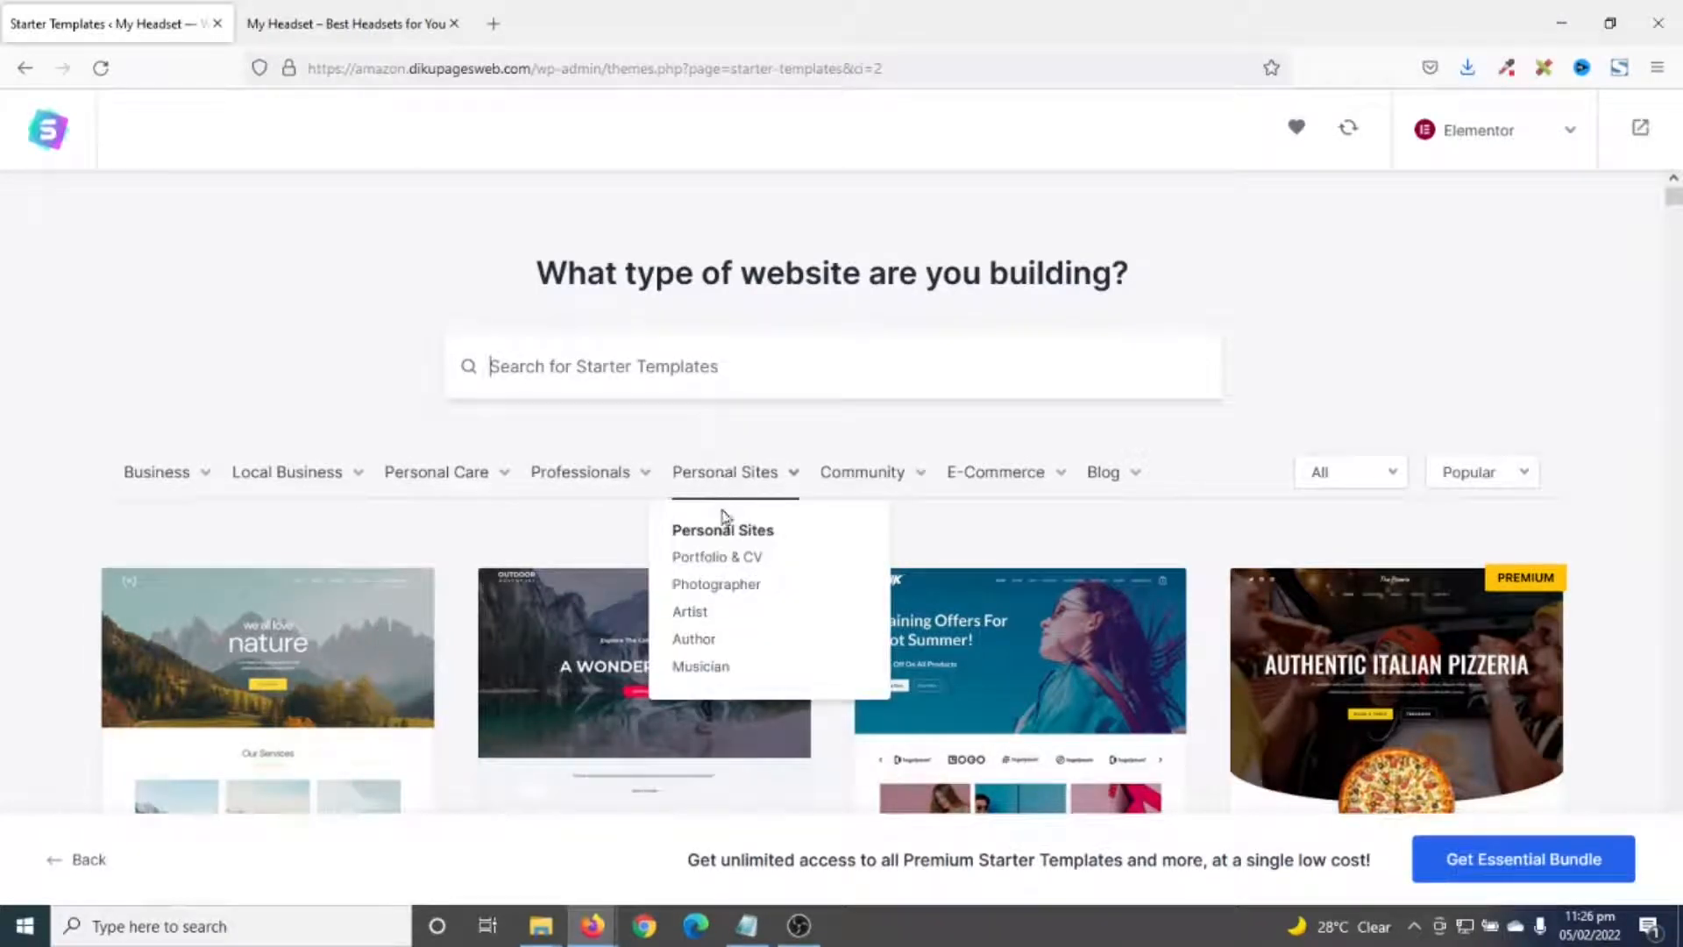
- Filter to Artist templates and pick the Freelance Artist template
click(699, 619)
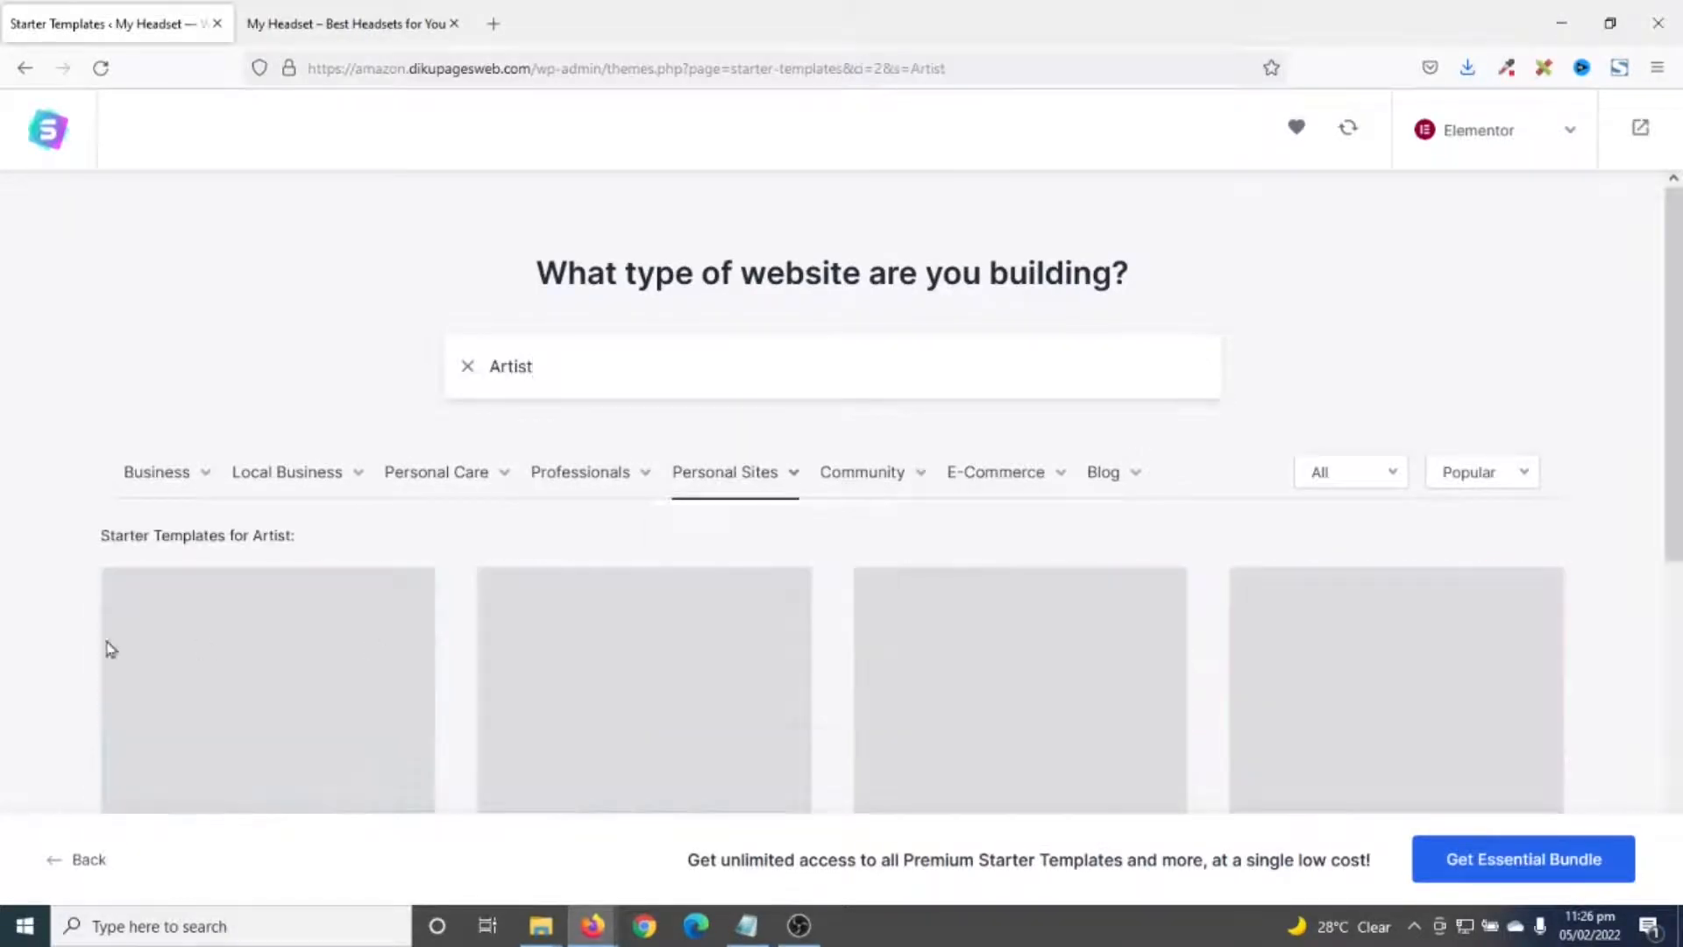
scroll(465, 465, down, 4)
scroll(461, 459, down, 20)
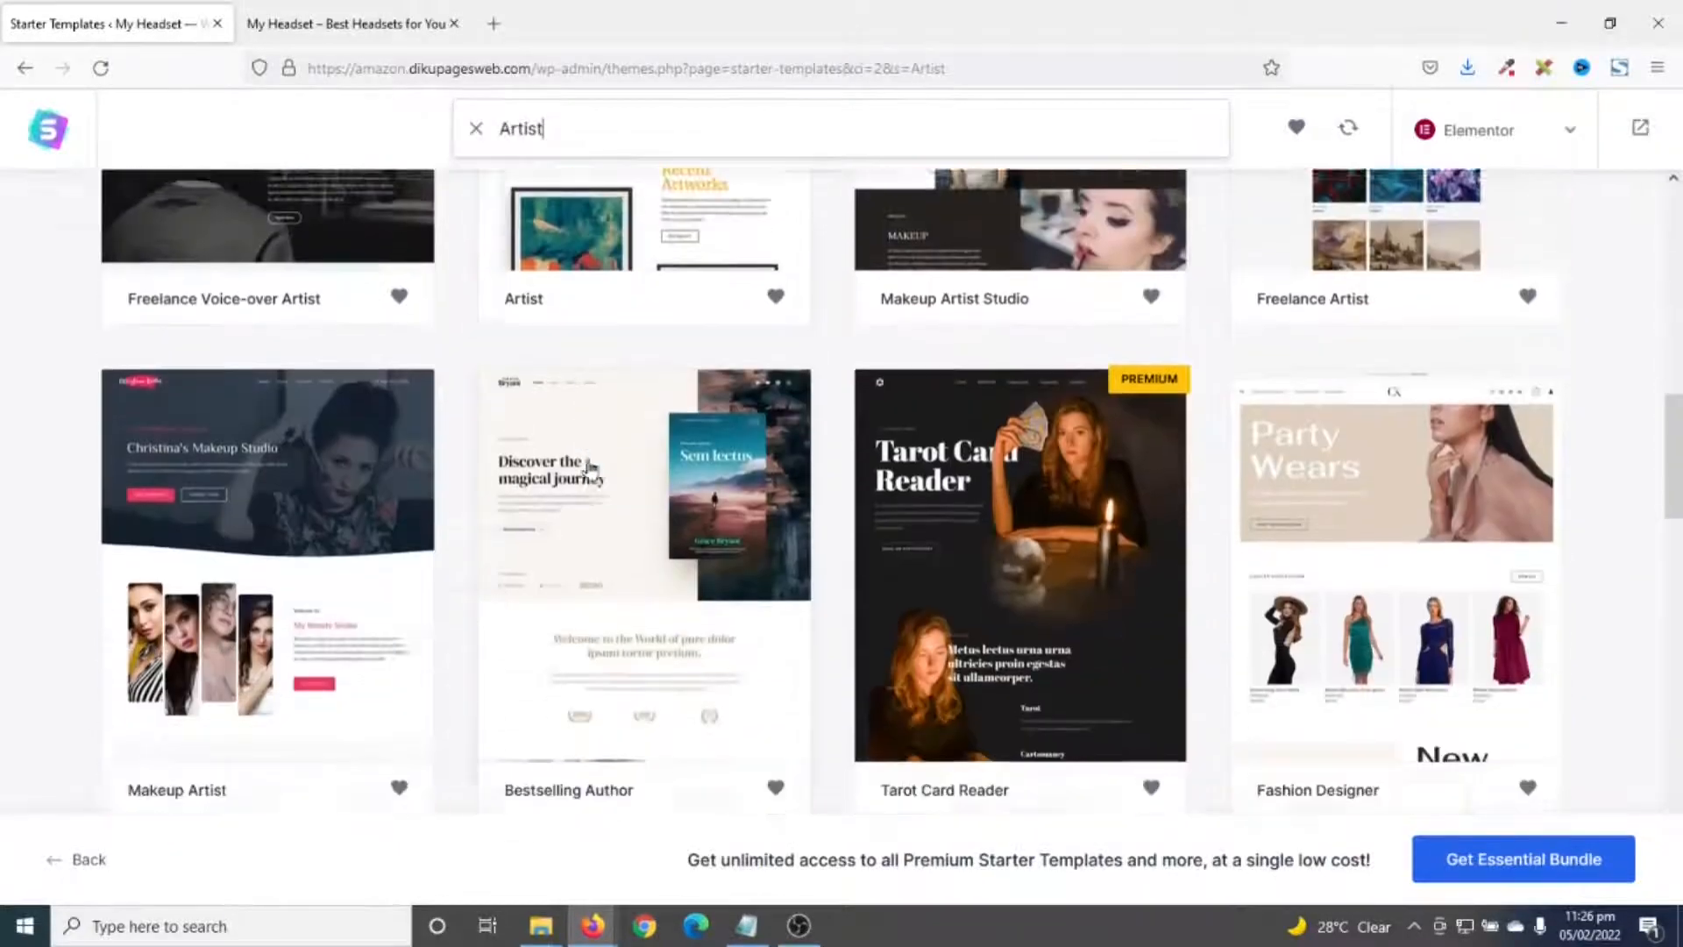
scroll(739, 517, down, 3)
scroll(701, 517, up, 10)
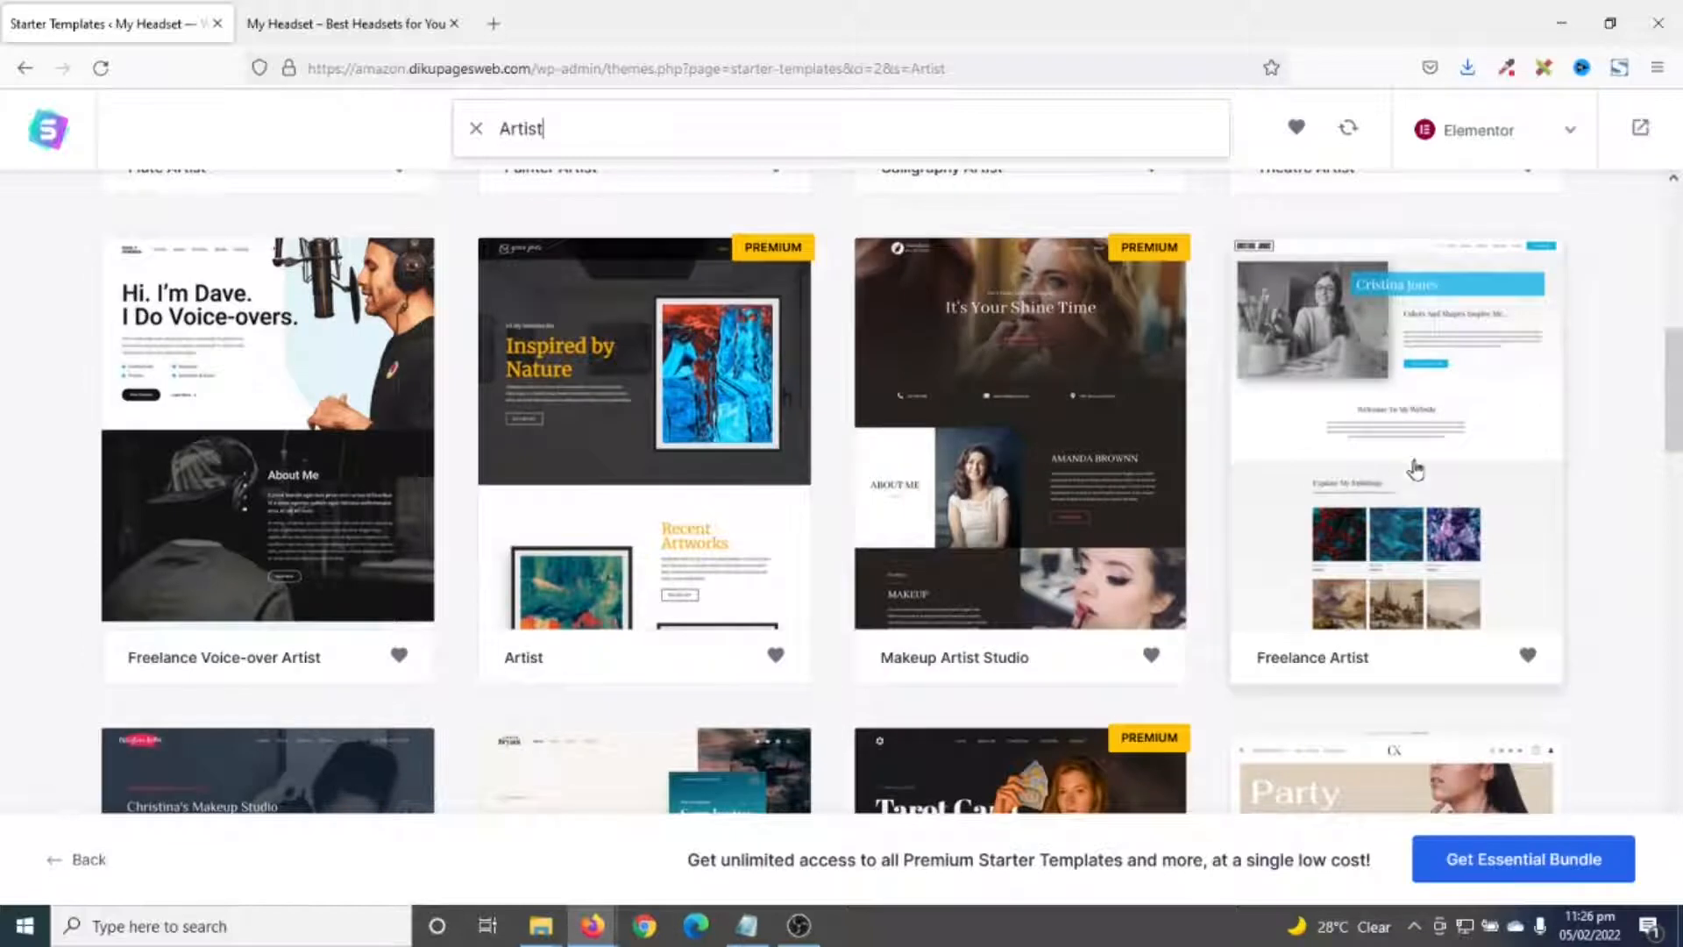
click(1414, 440)
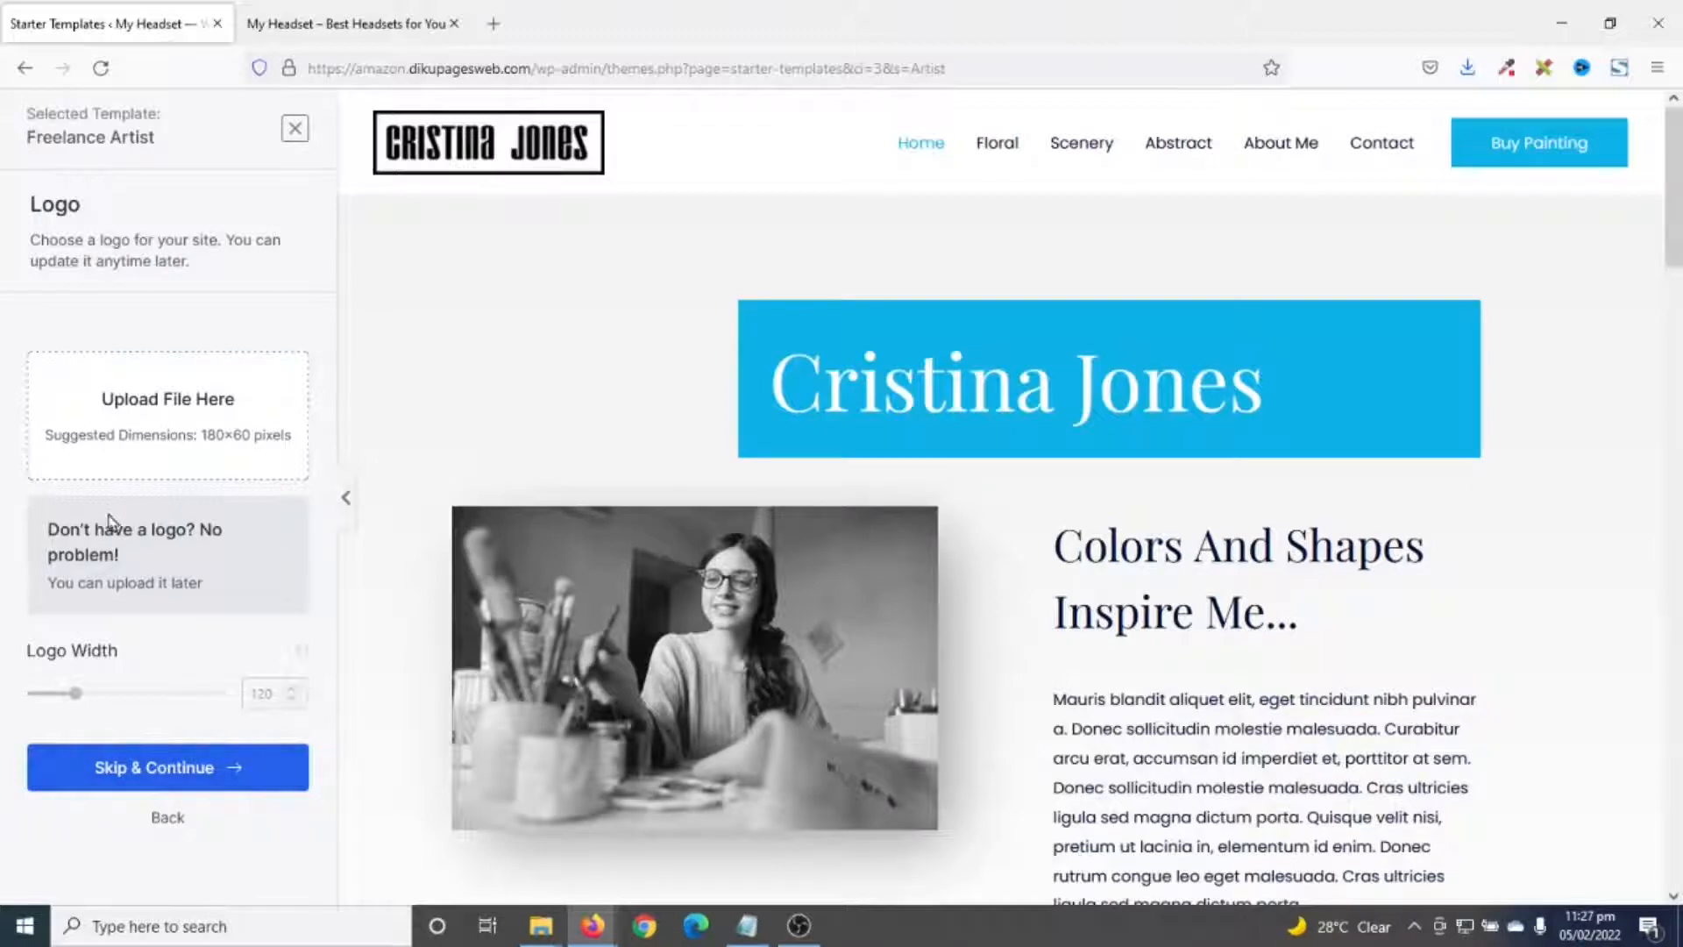
- Skip the logo step and keep the default colours and fonts
click(149, 770)
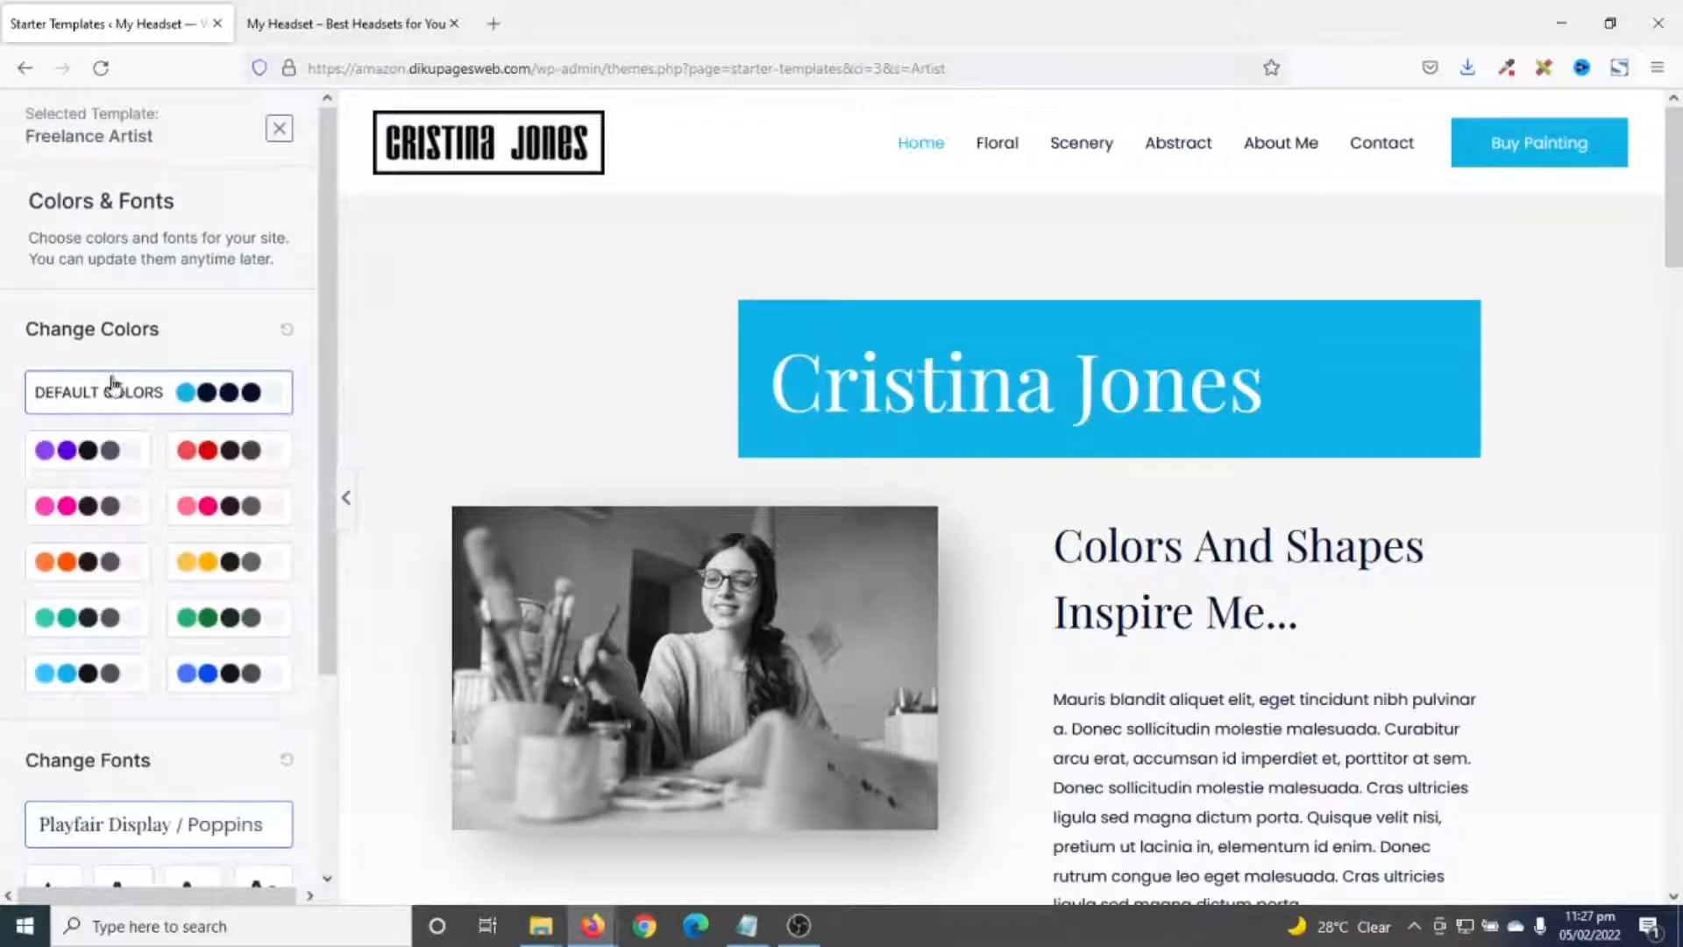
scroll(112, 383, down, 3)
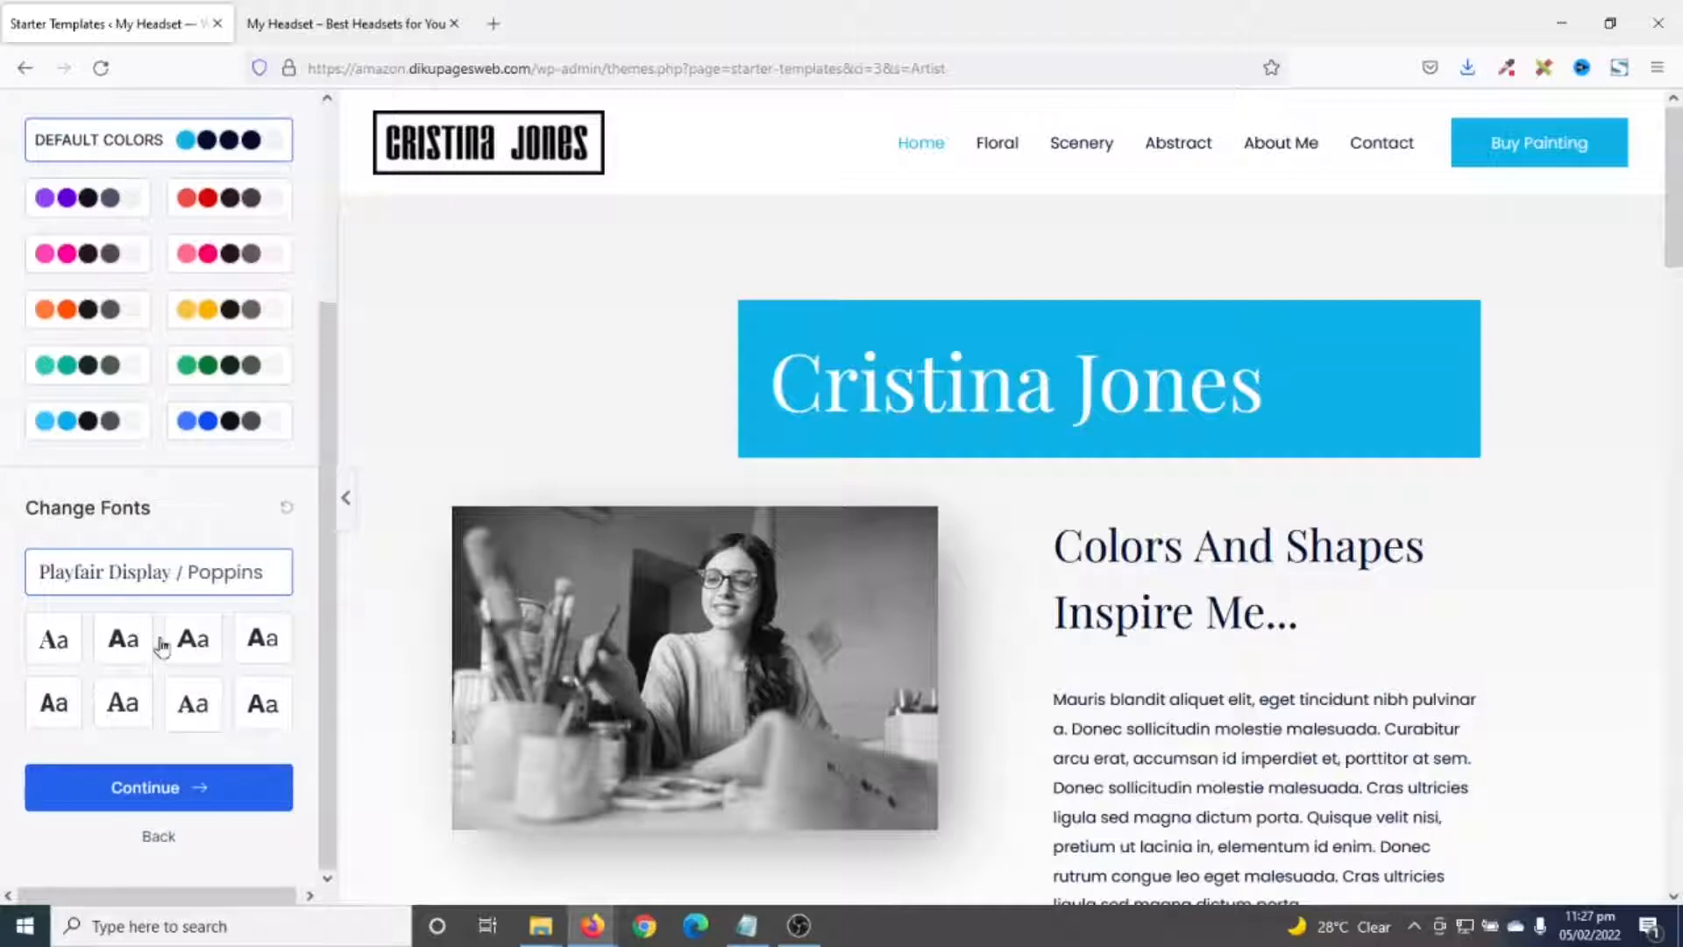
click(131, 789)
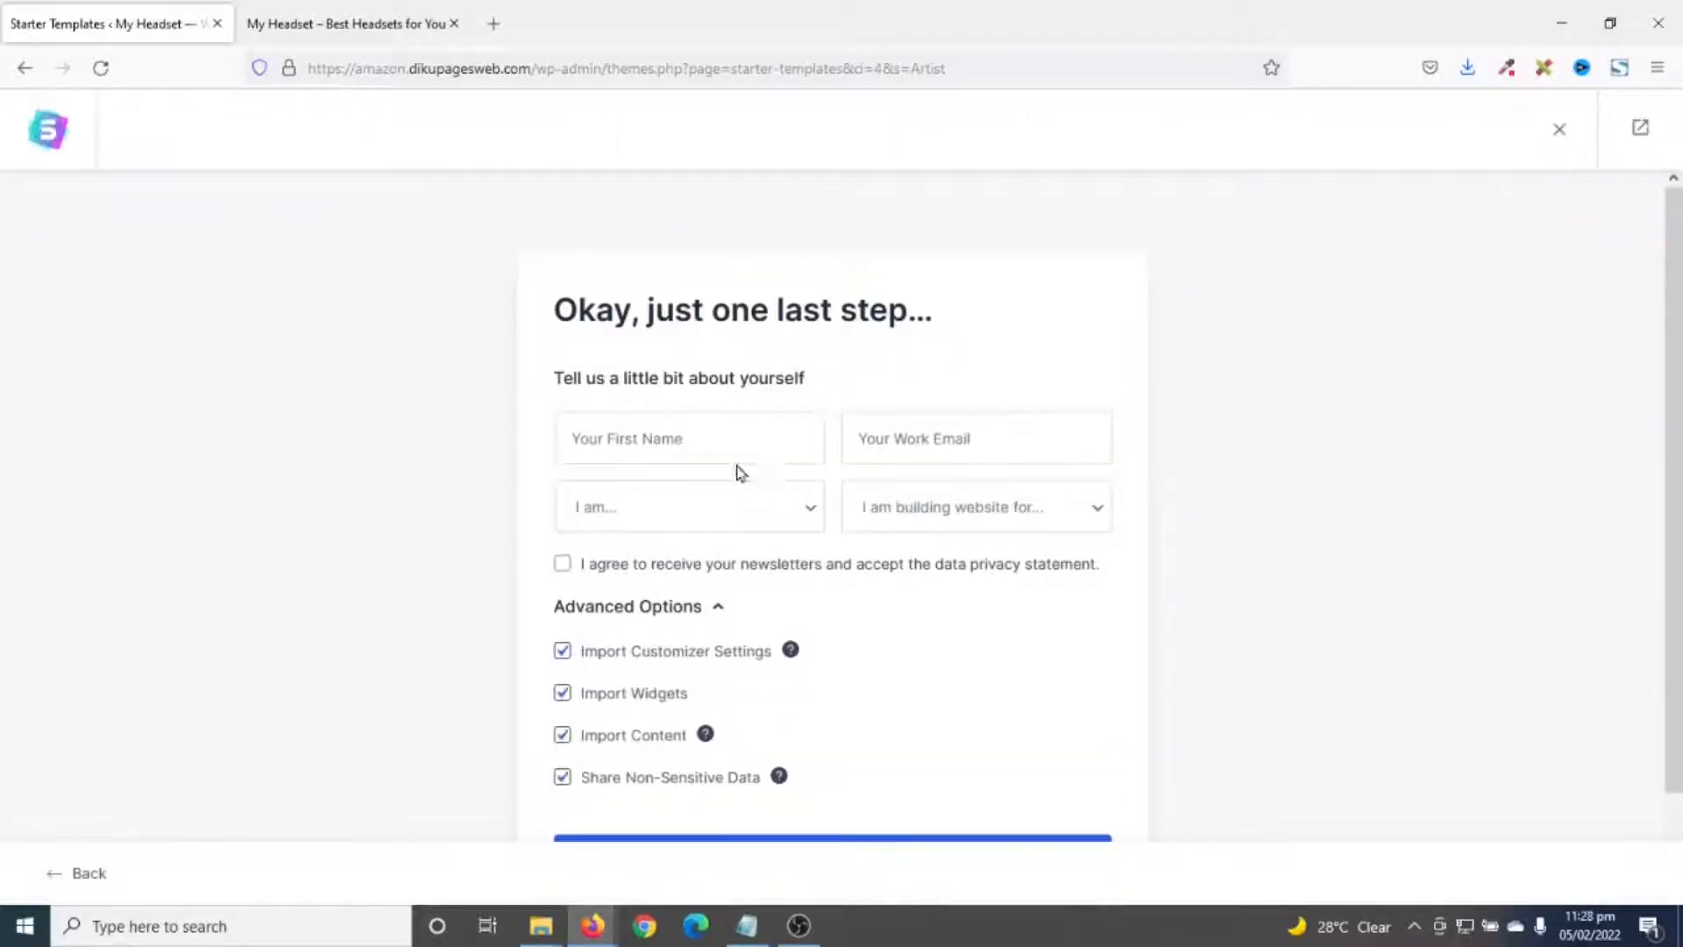
- Enter your first name and submit the details to build the website
click(697, 437)
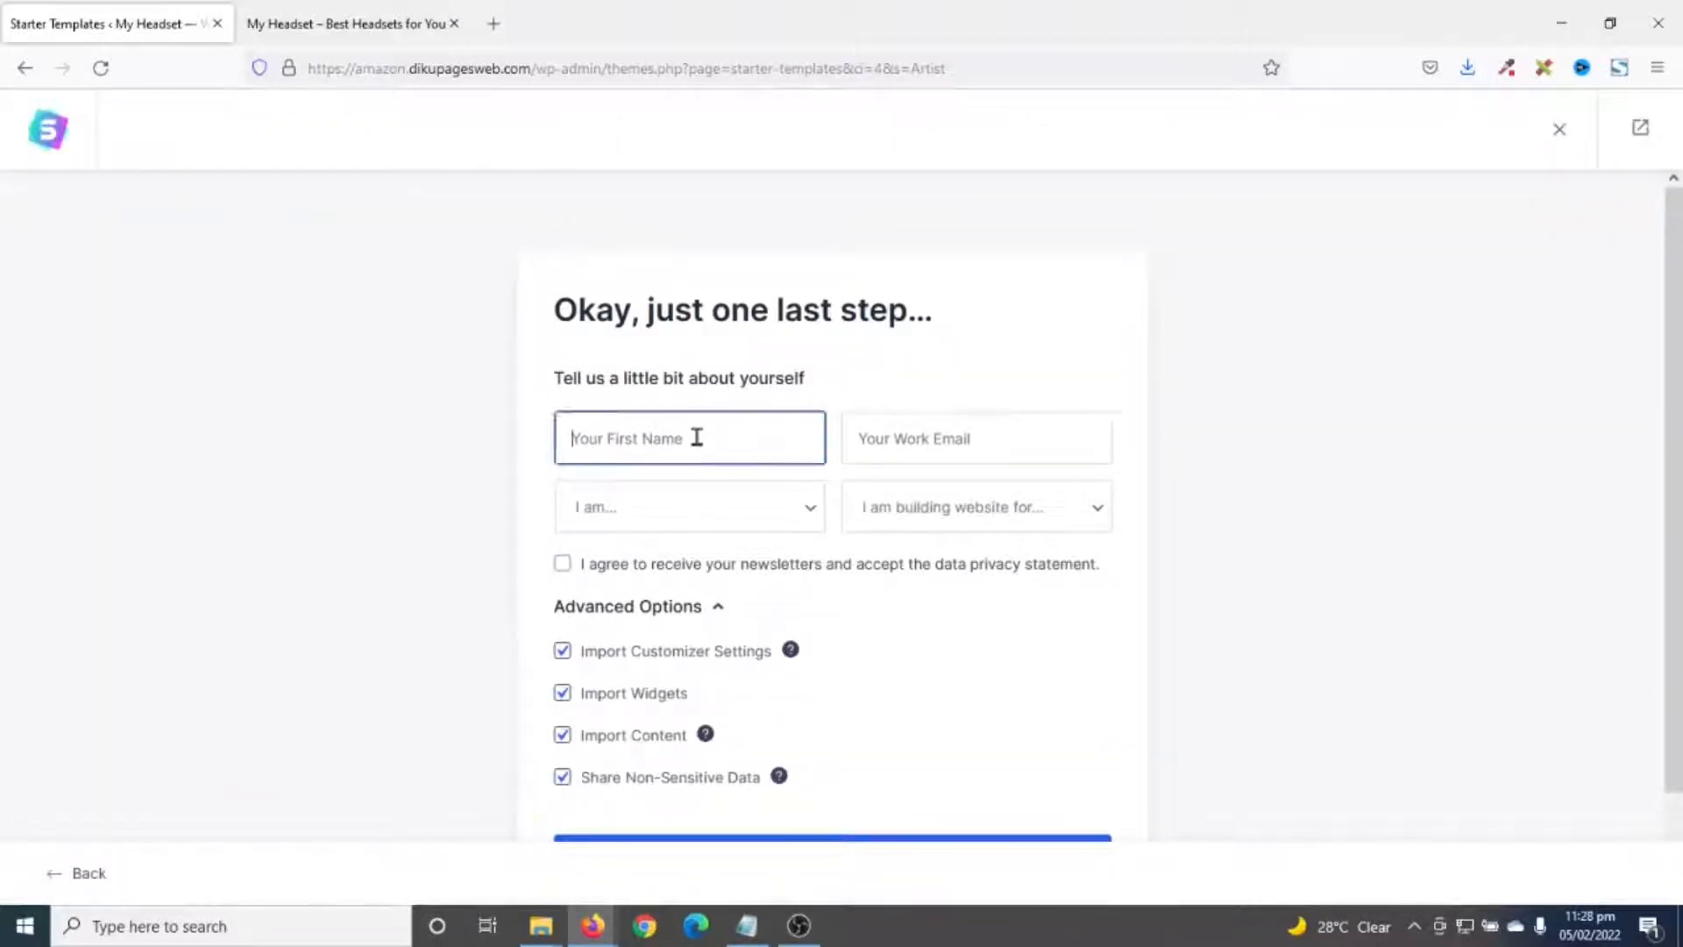
text(Suadik)
key(Tab)
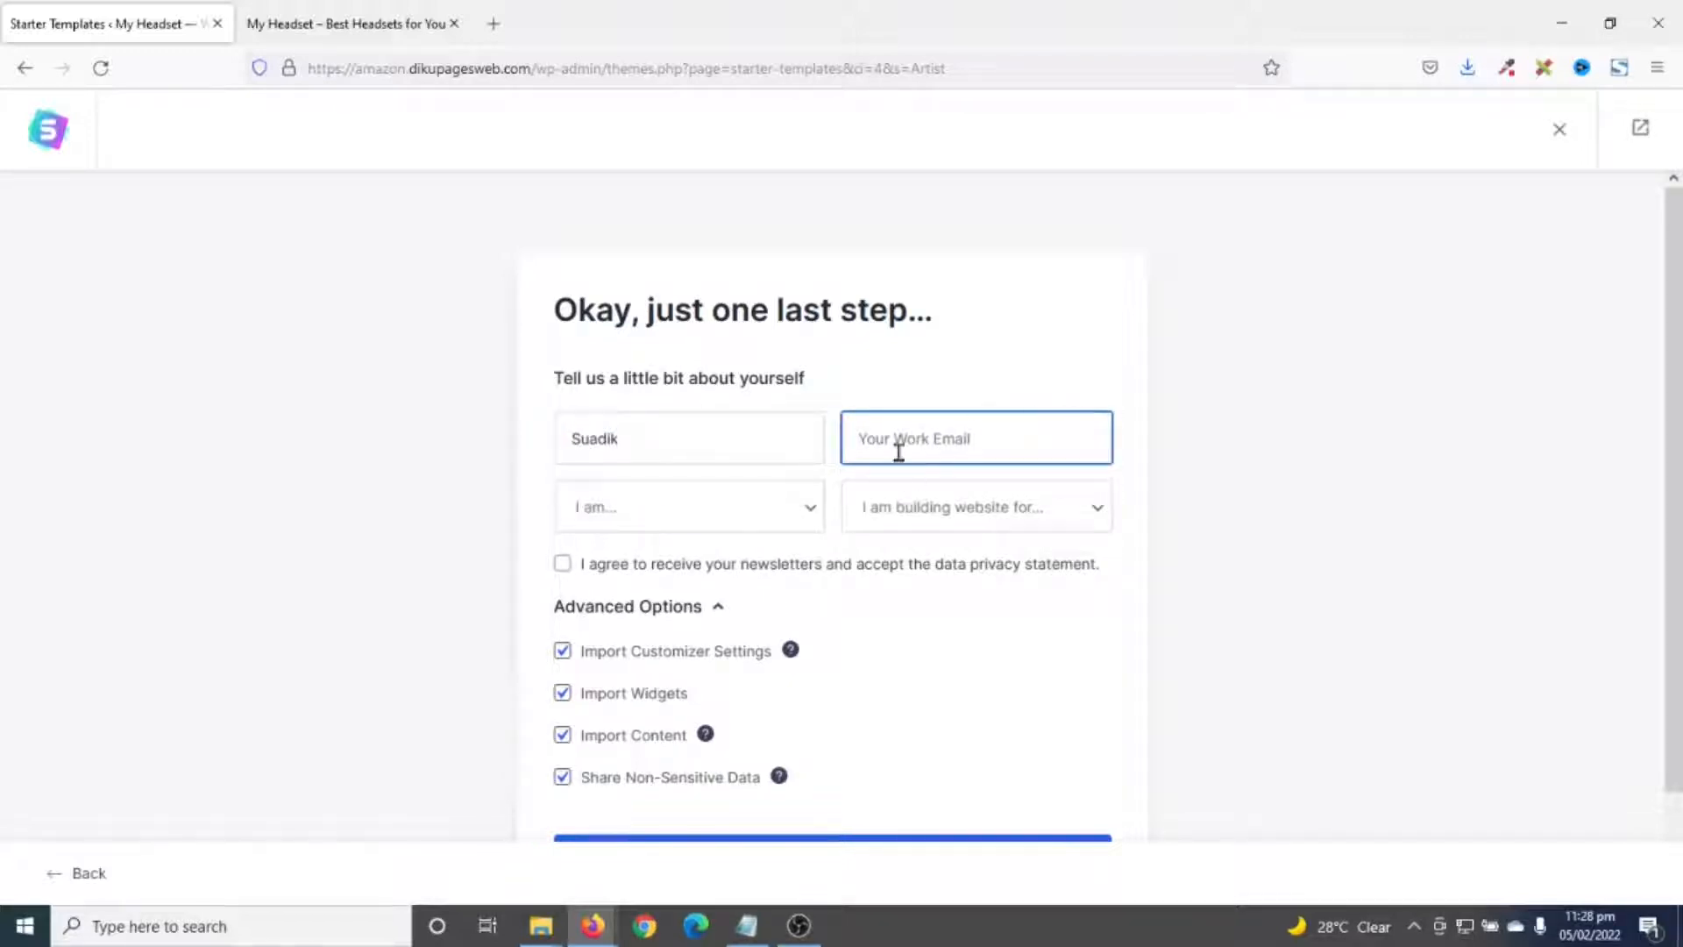
key(Tab)
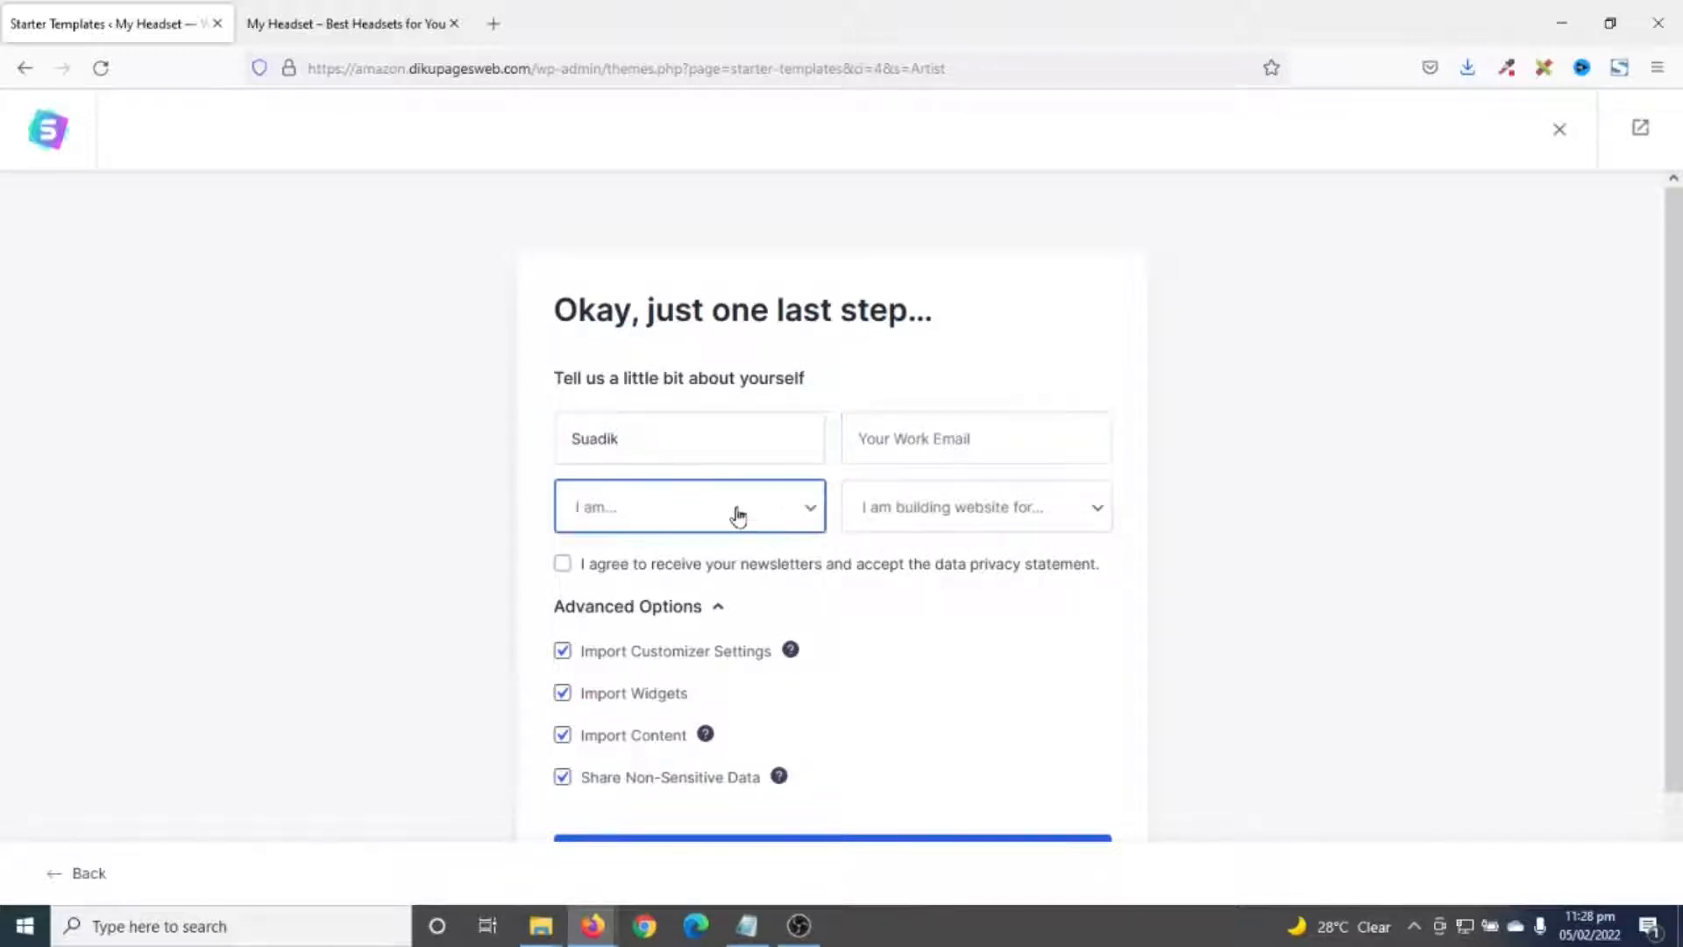
scroll(763, 631, down, 2)
click(819, 773)
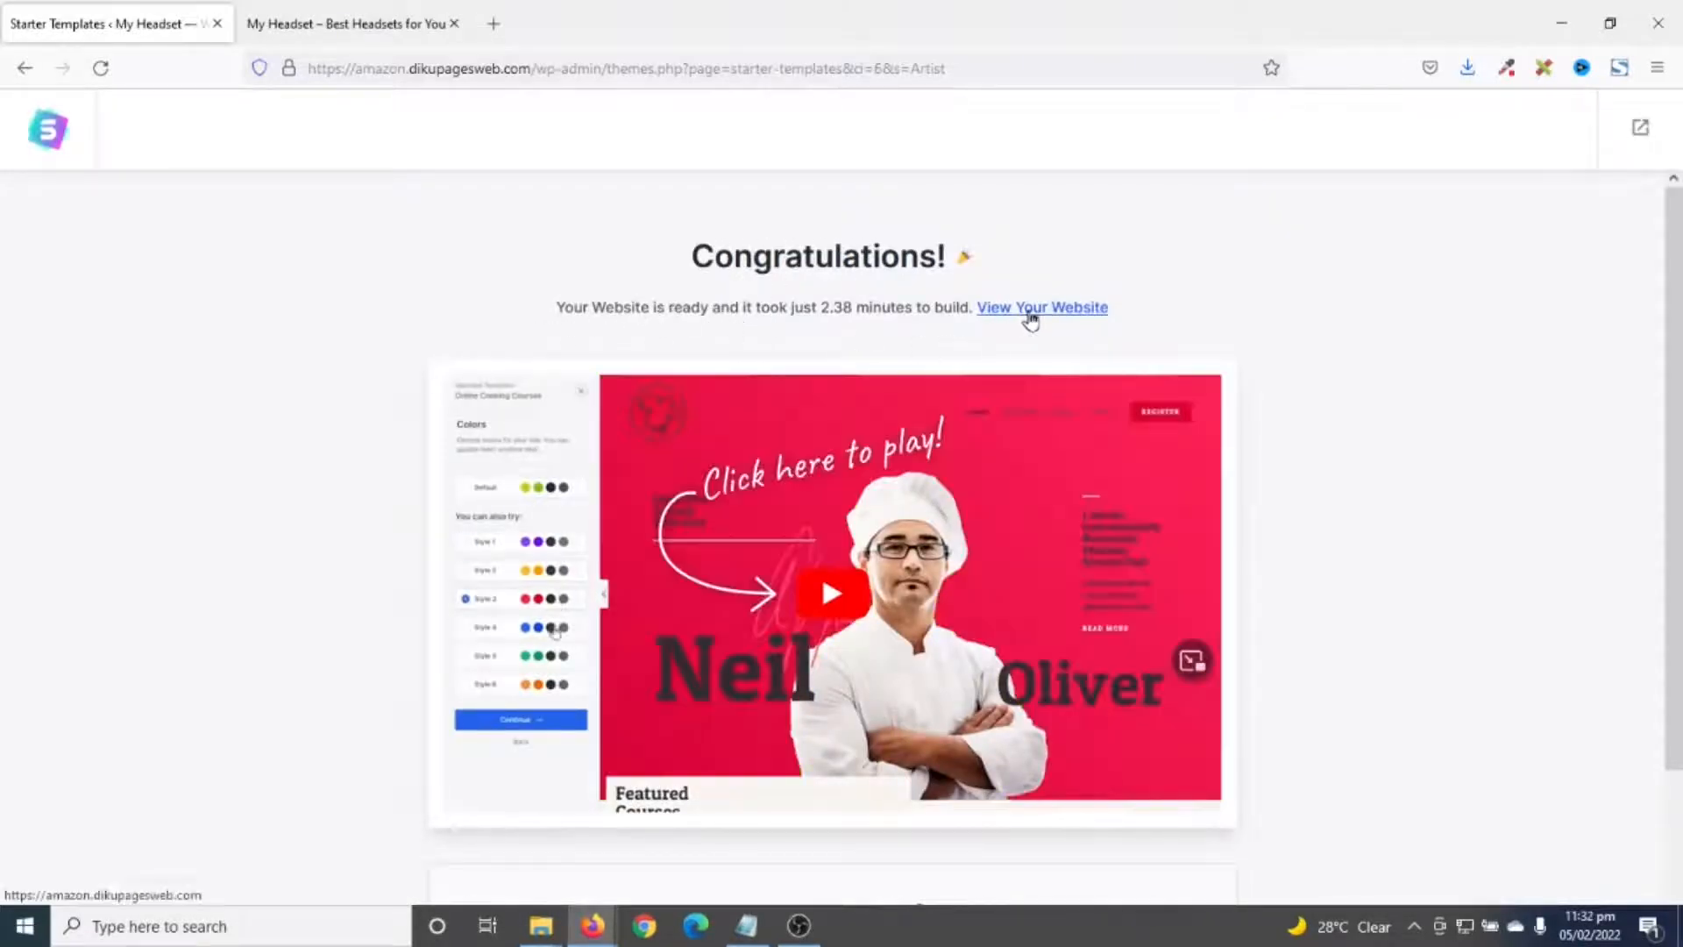
- Open the finished My Headset site in a new tab and scroll through its home page
click(1030, 313)
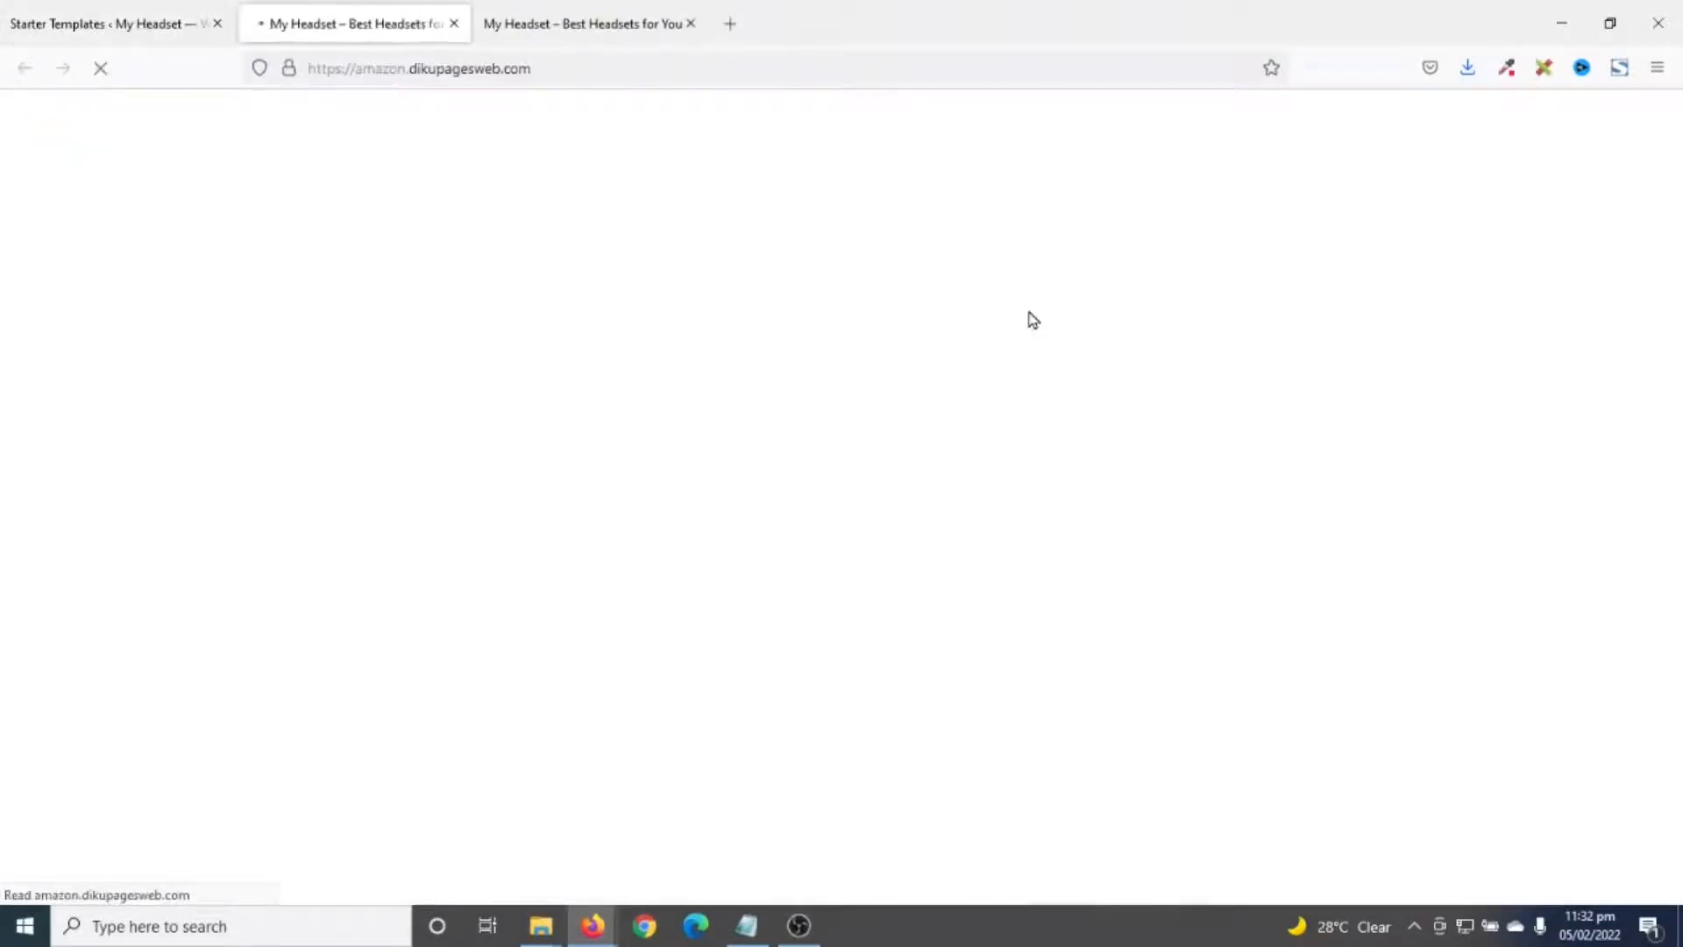
scroll(1076, 332, down, 10)
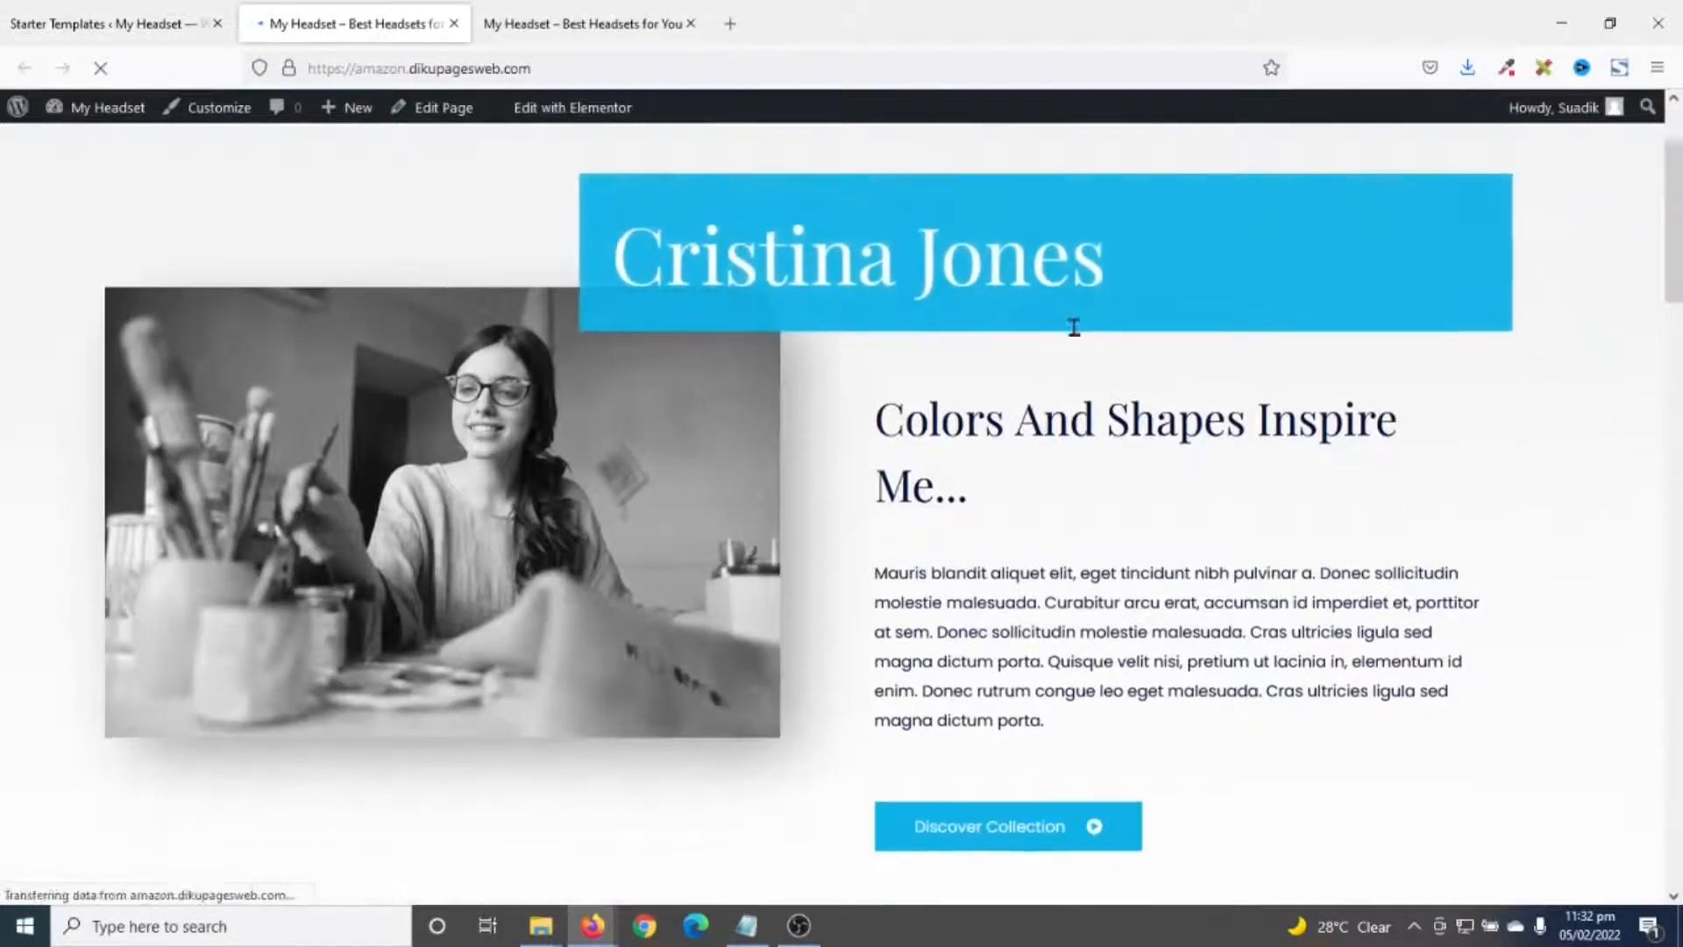
scroll(1151, 509, down, 12)
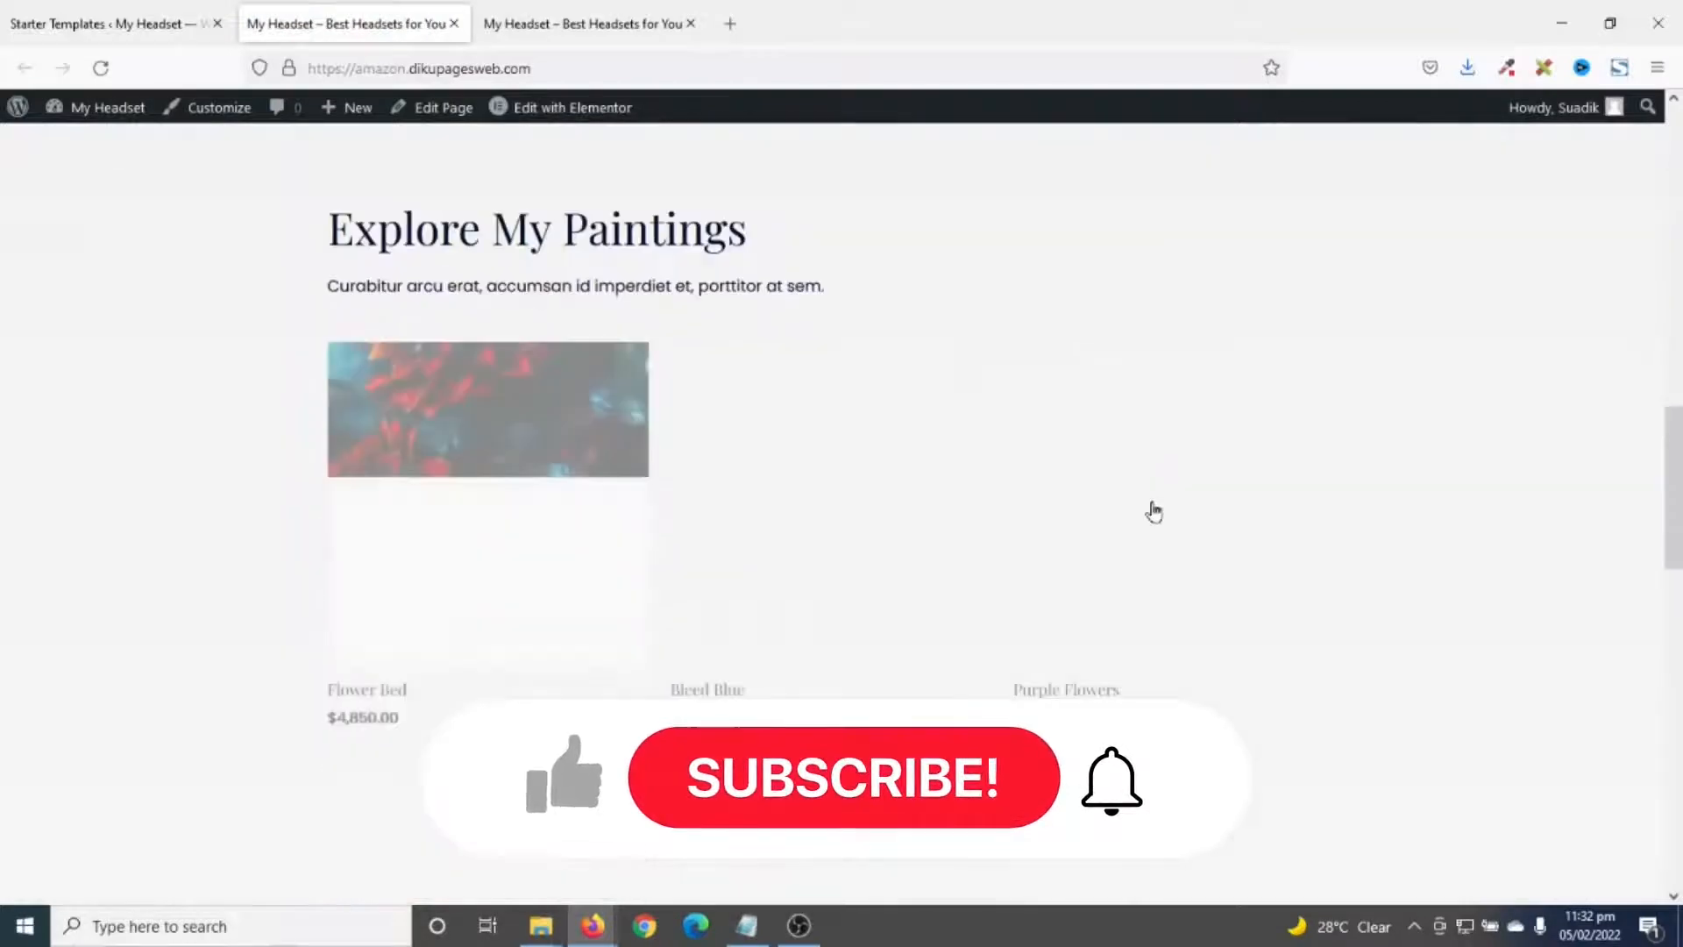
scroll(1153, 524, down, 11)
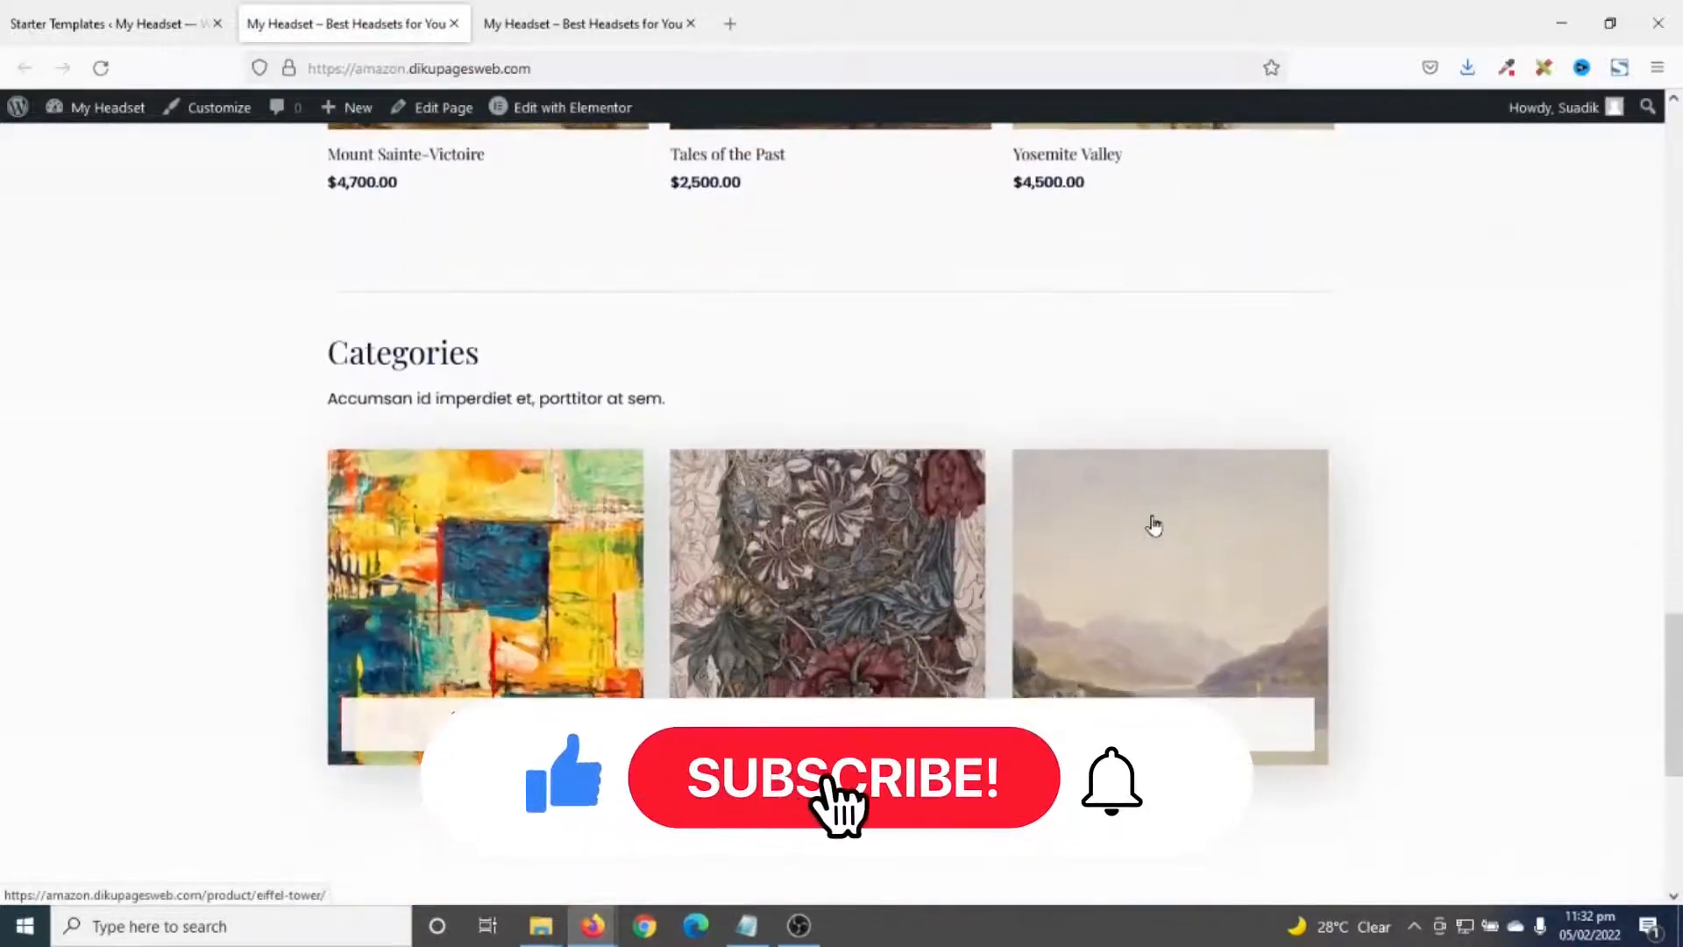
scroll(1154, 524, up, 3)
scroll(1151, 517, up, 20)
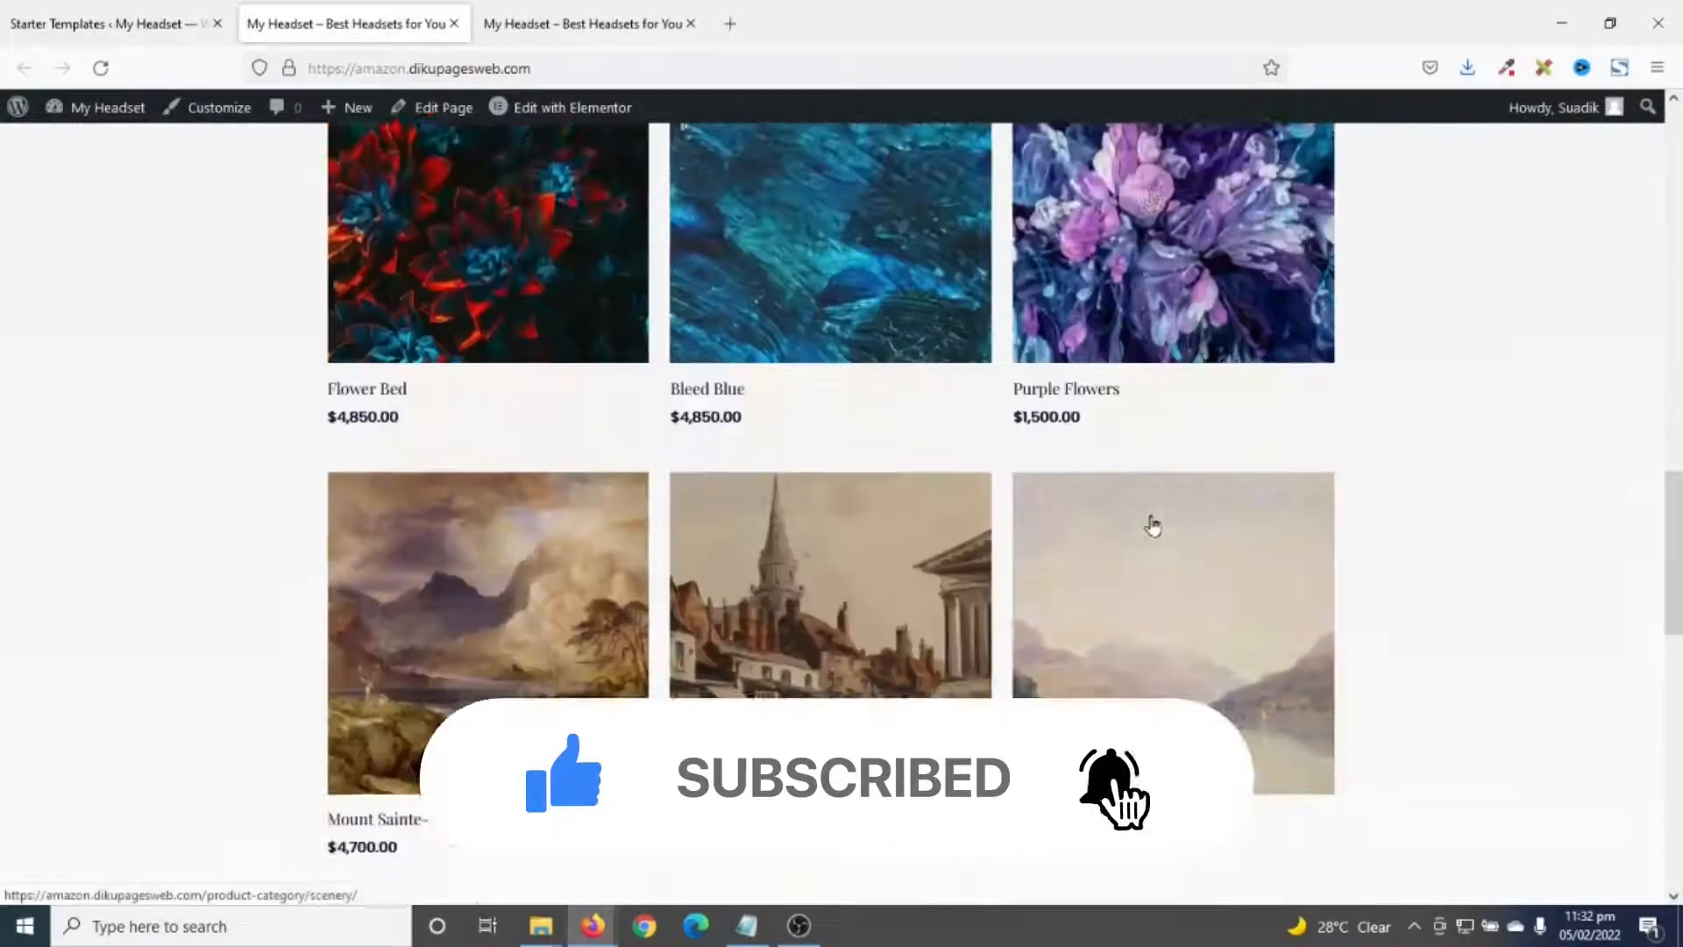
scroll(999, 613, down, 20)
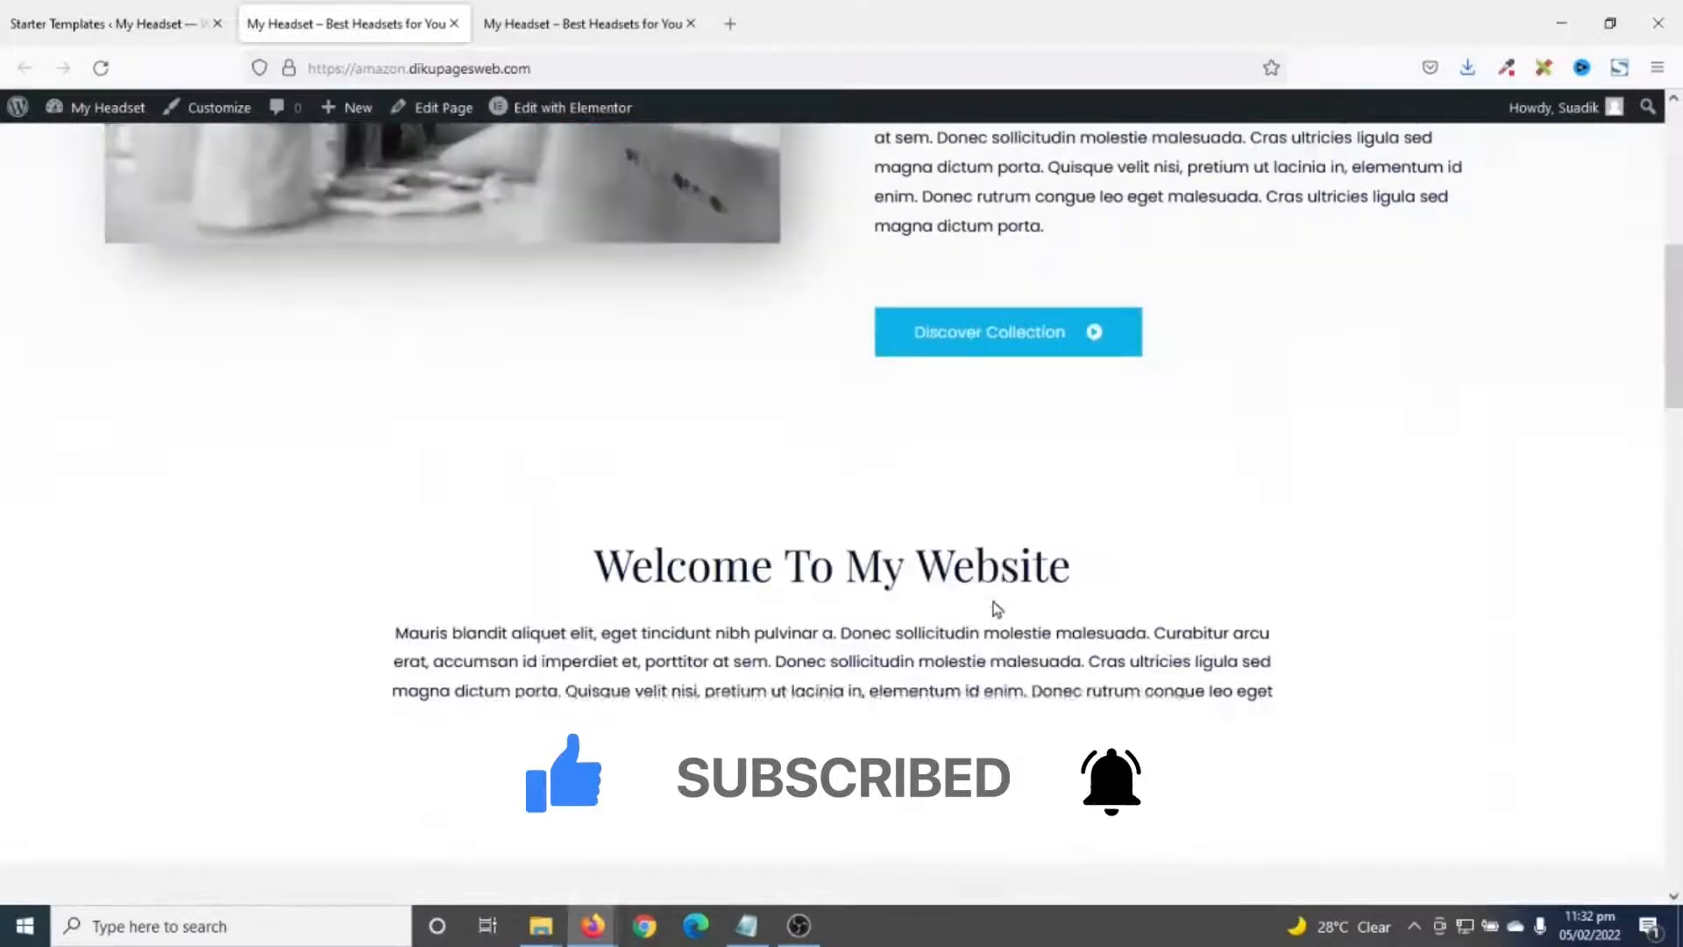
scroll(1005, 633, up, 20)
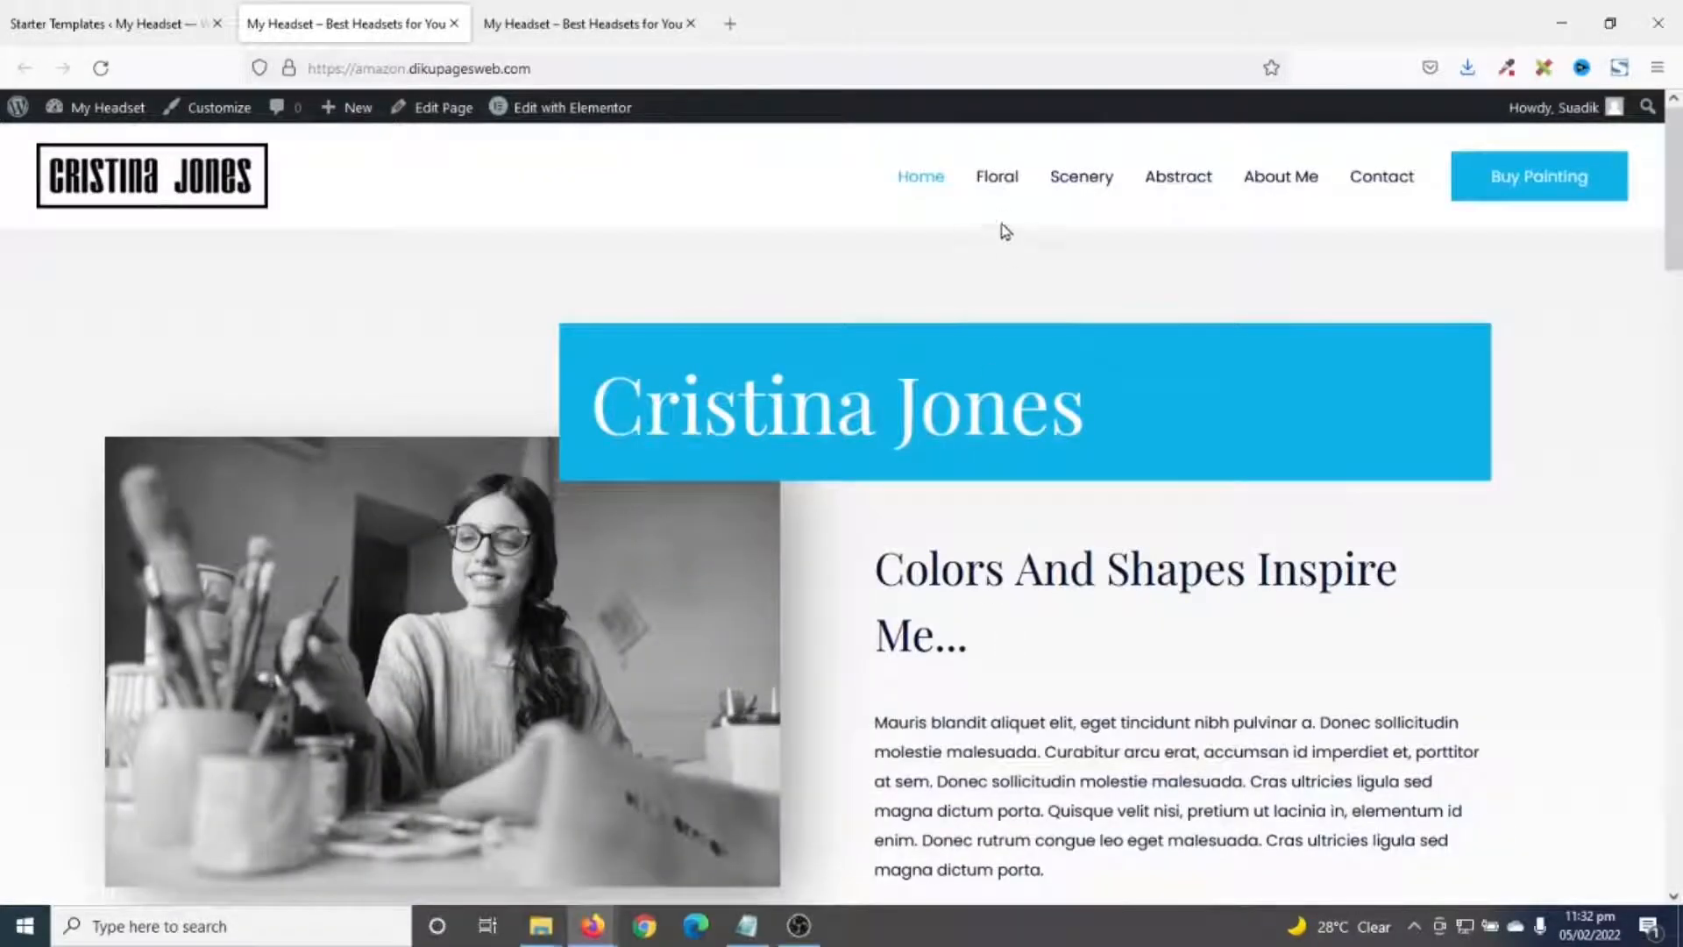
- Browse the Floral, Scenery and Abstract category pages
click(999, 178)
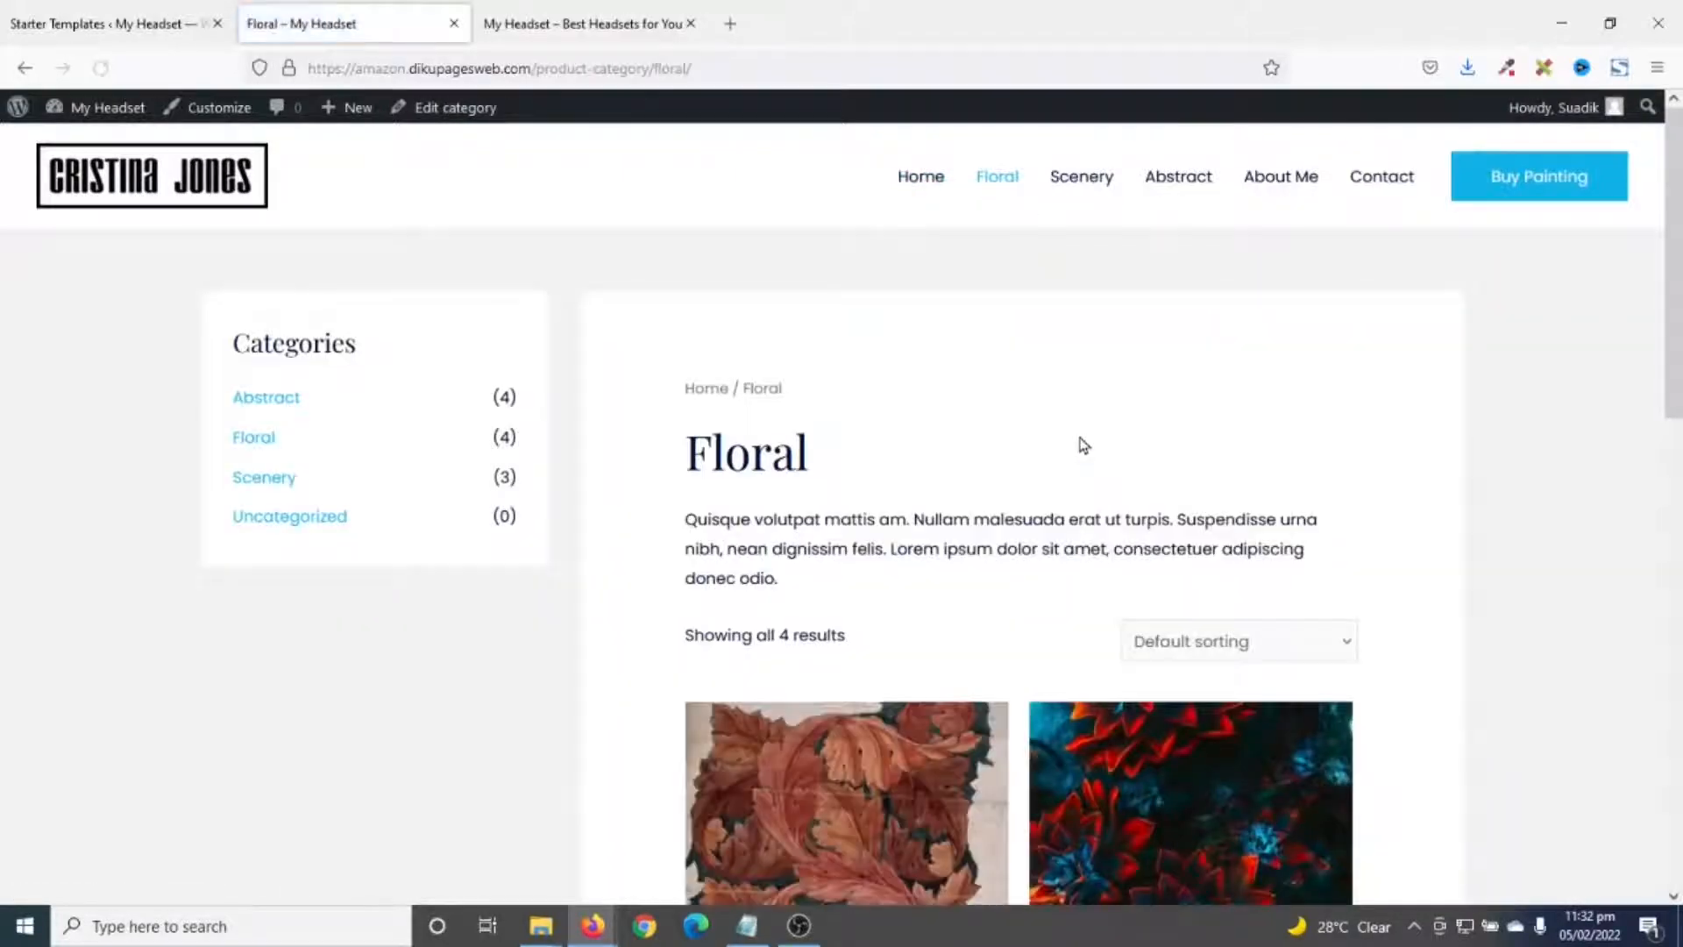
scroll(883, 669, down, 10)
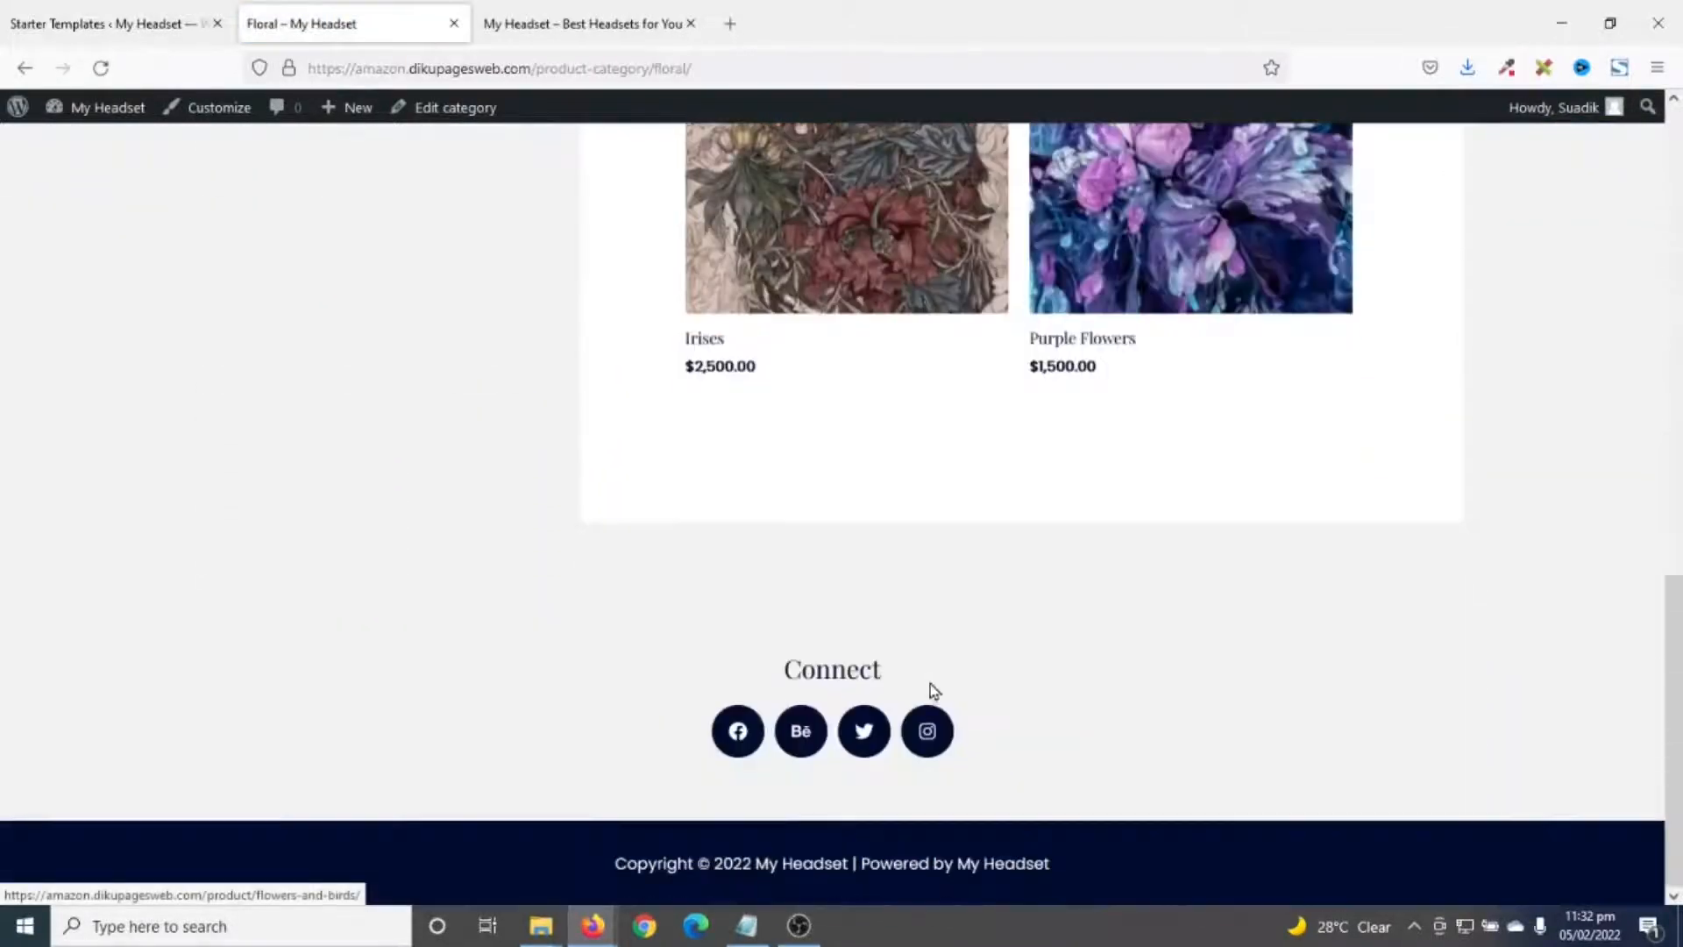
scroll(928, 688, up, 5)
scroll(931, 693, up, 5)
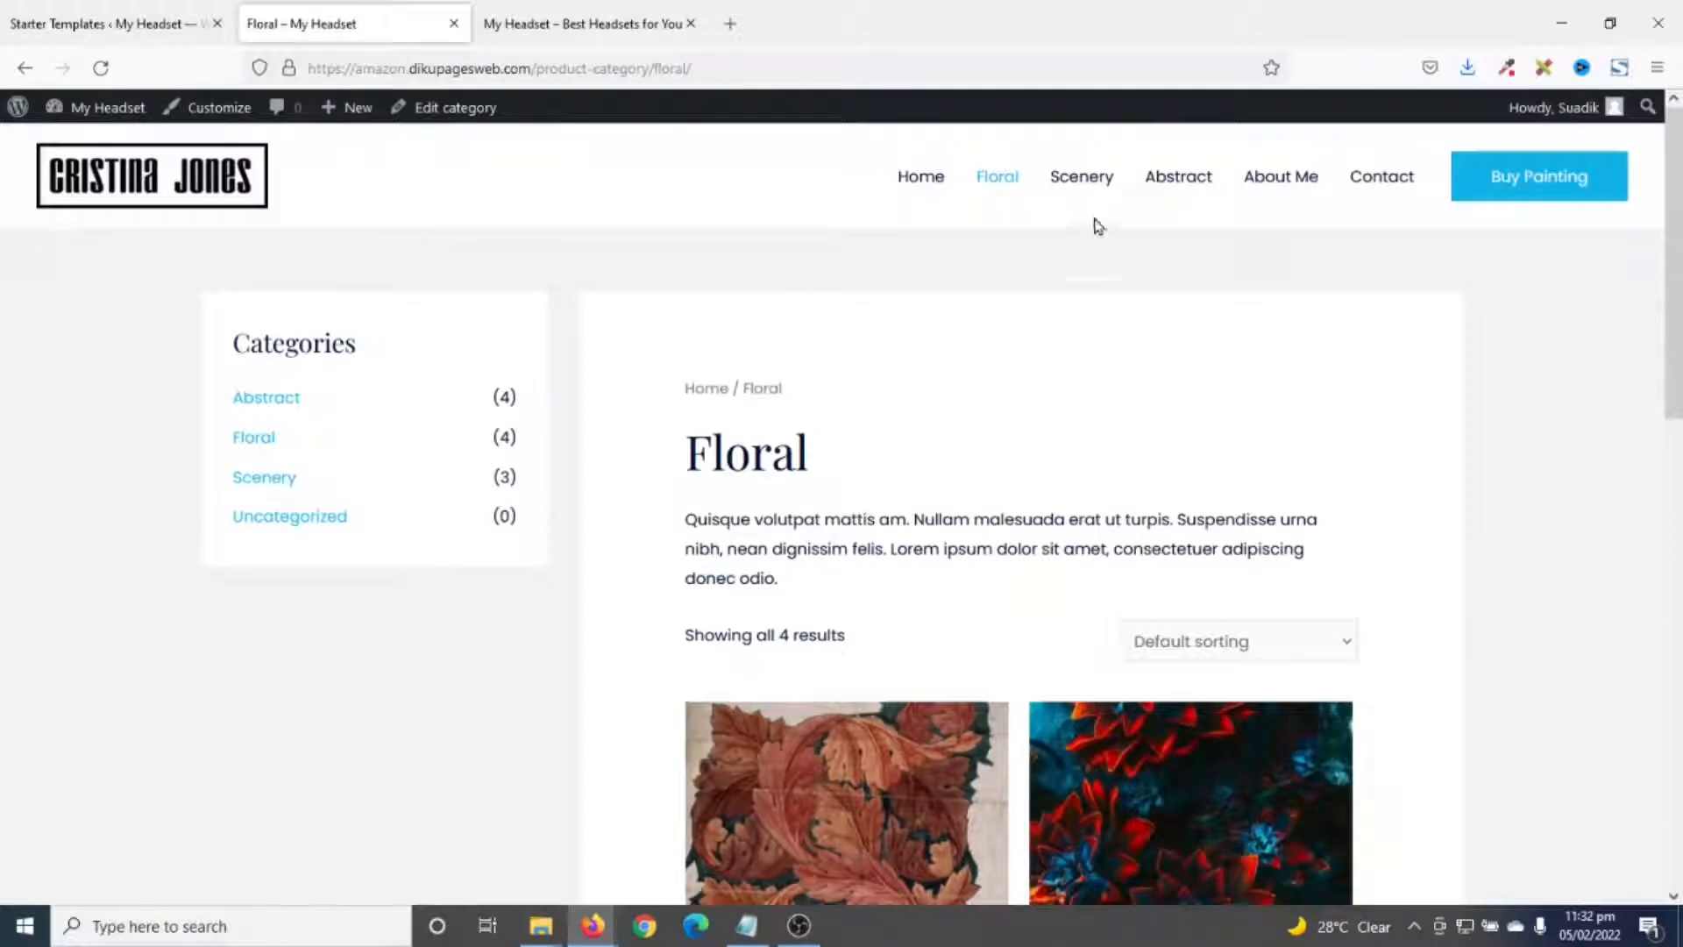
click(1087, 179)
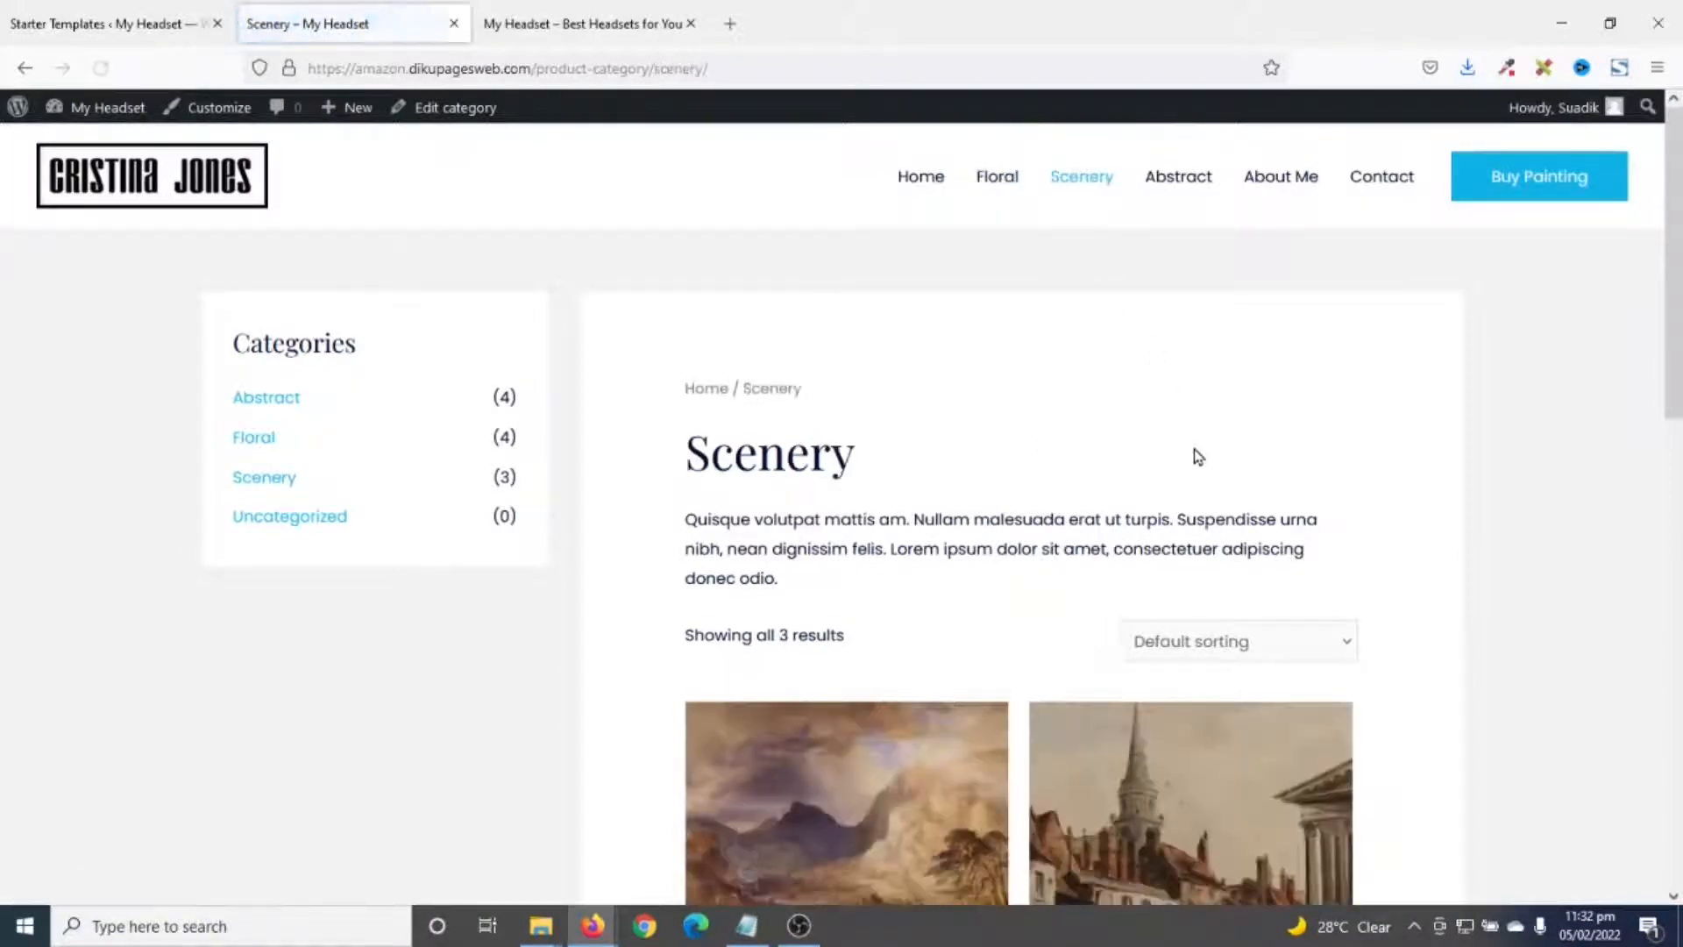
click(1183, 178)
scroll(1314, 535, down, 2)
scroll(1311, 548, down, 12)
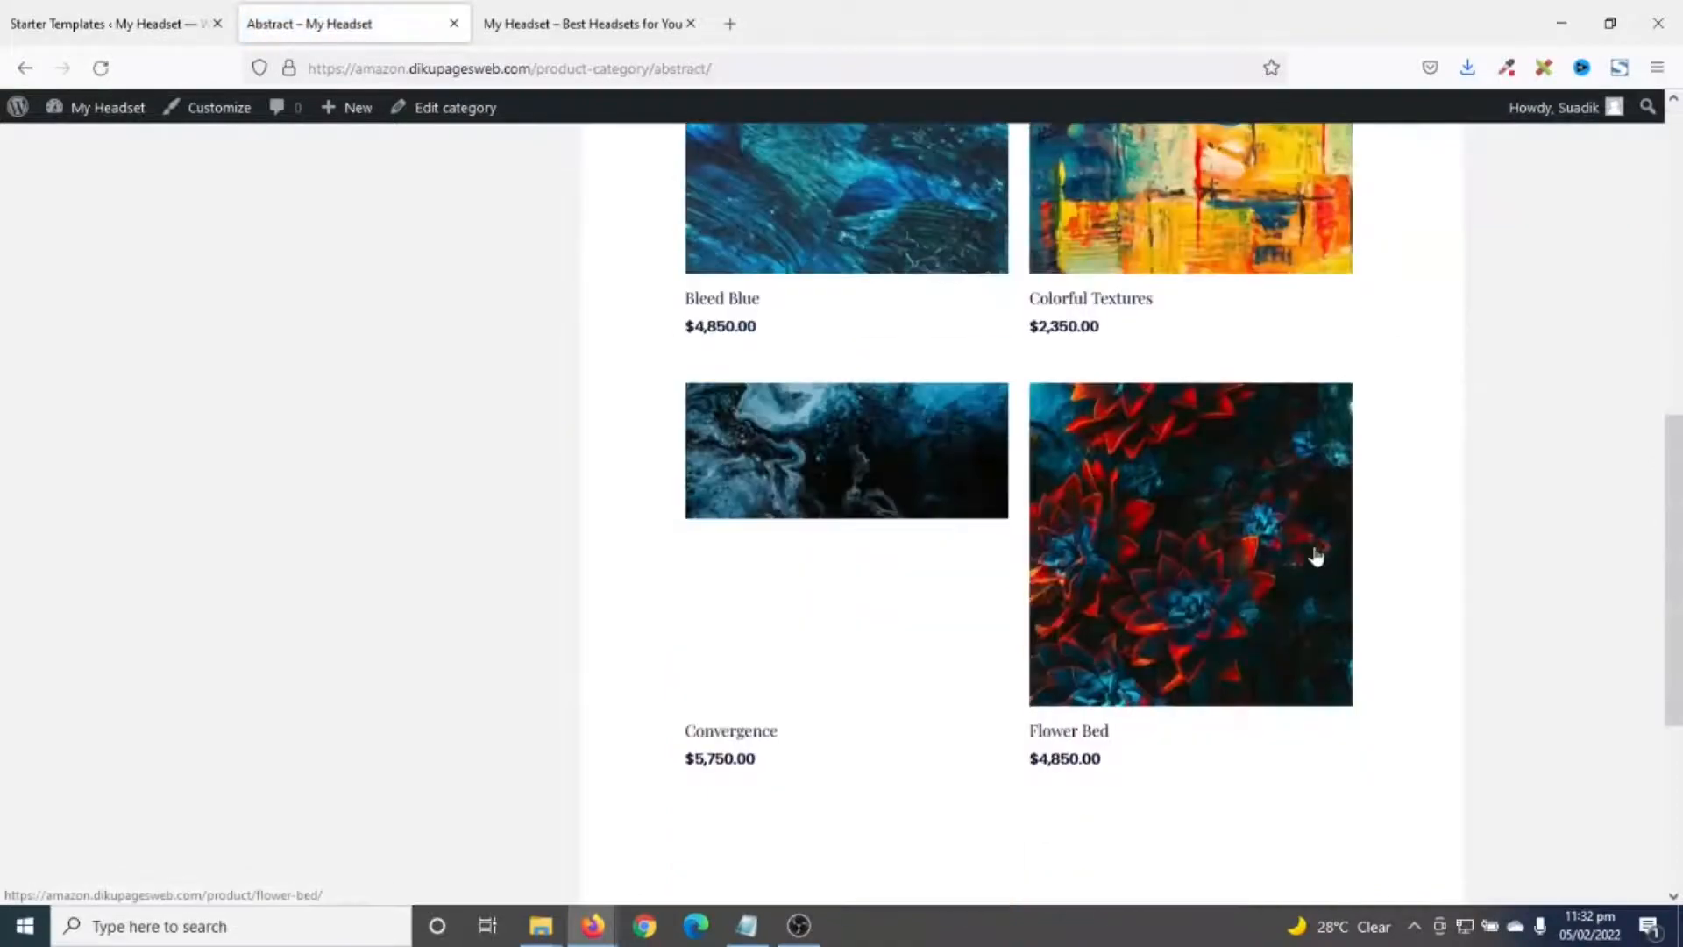
scroll(1311, 559, up, 7)
scroll(1321, 567, up, 5)
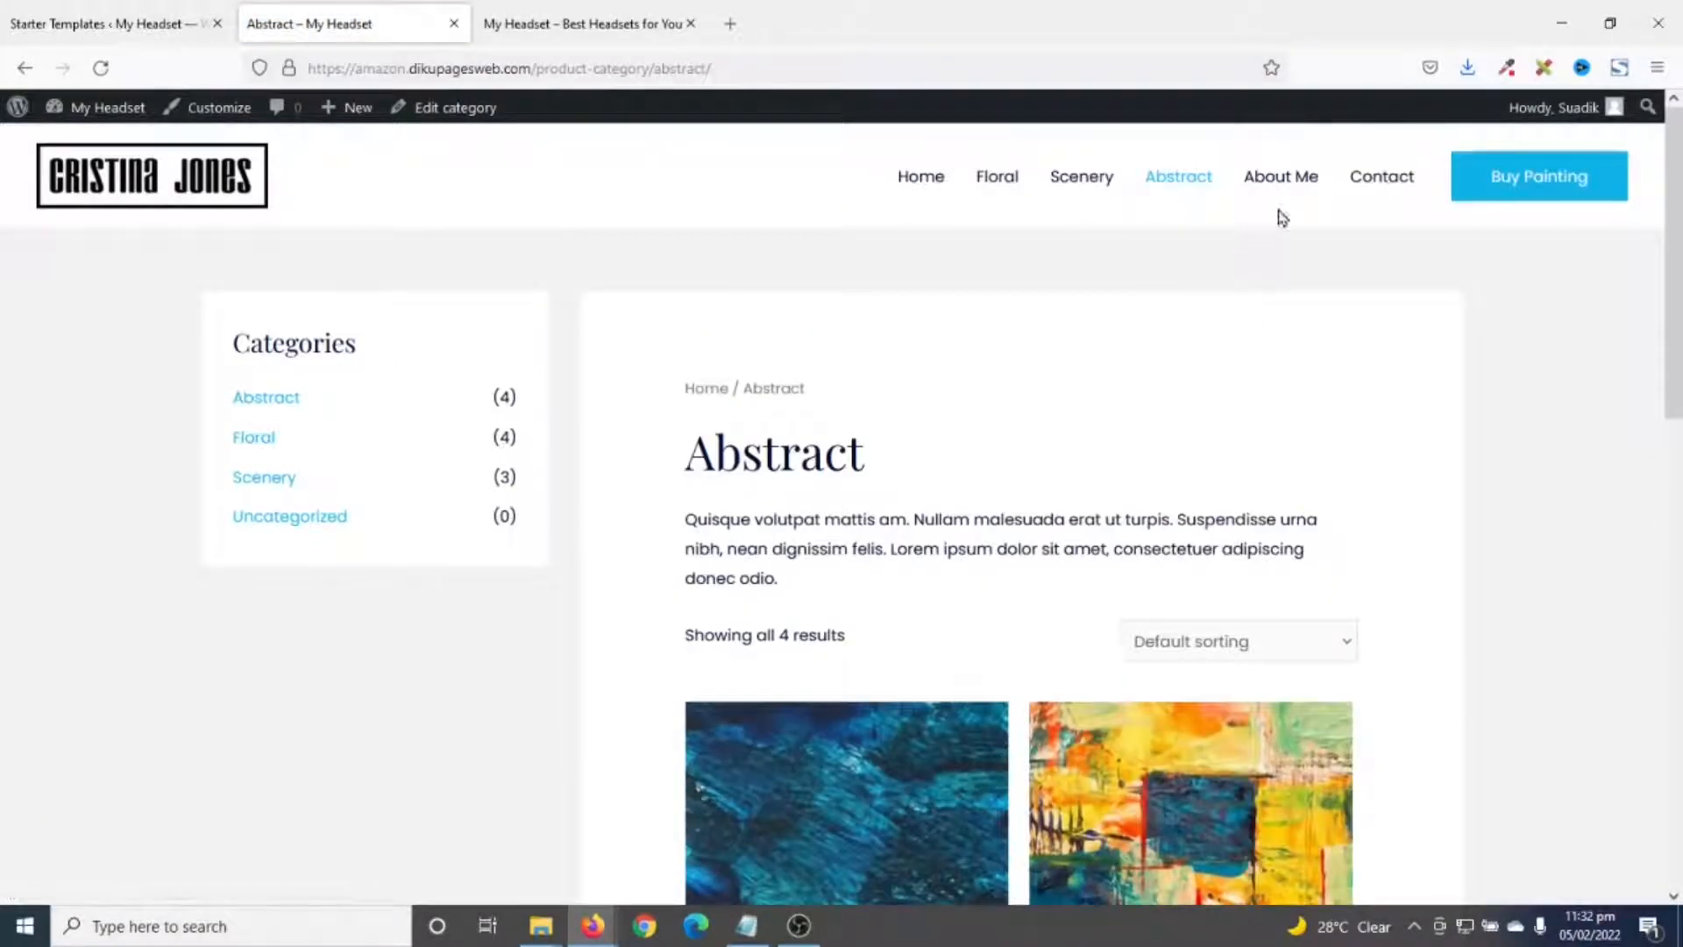
- View the About Me and Contact pages, then go back to Home
click(1301, 177)
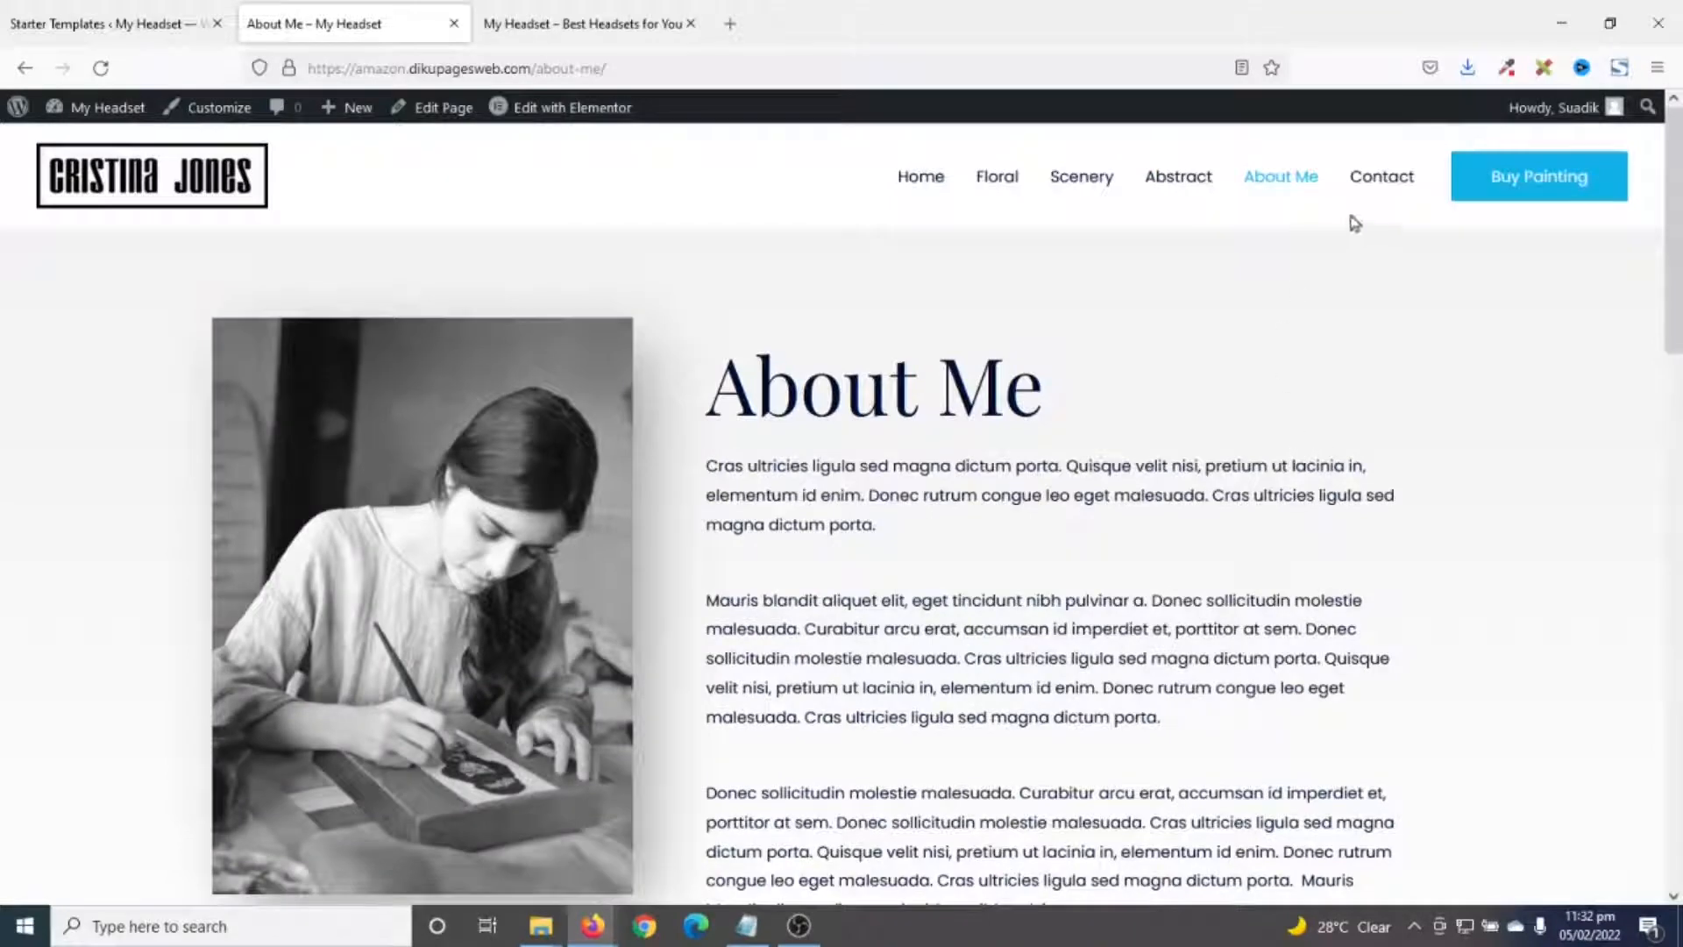
click(1381, 181)
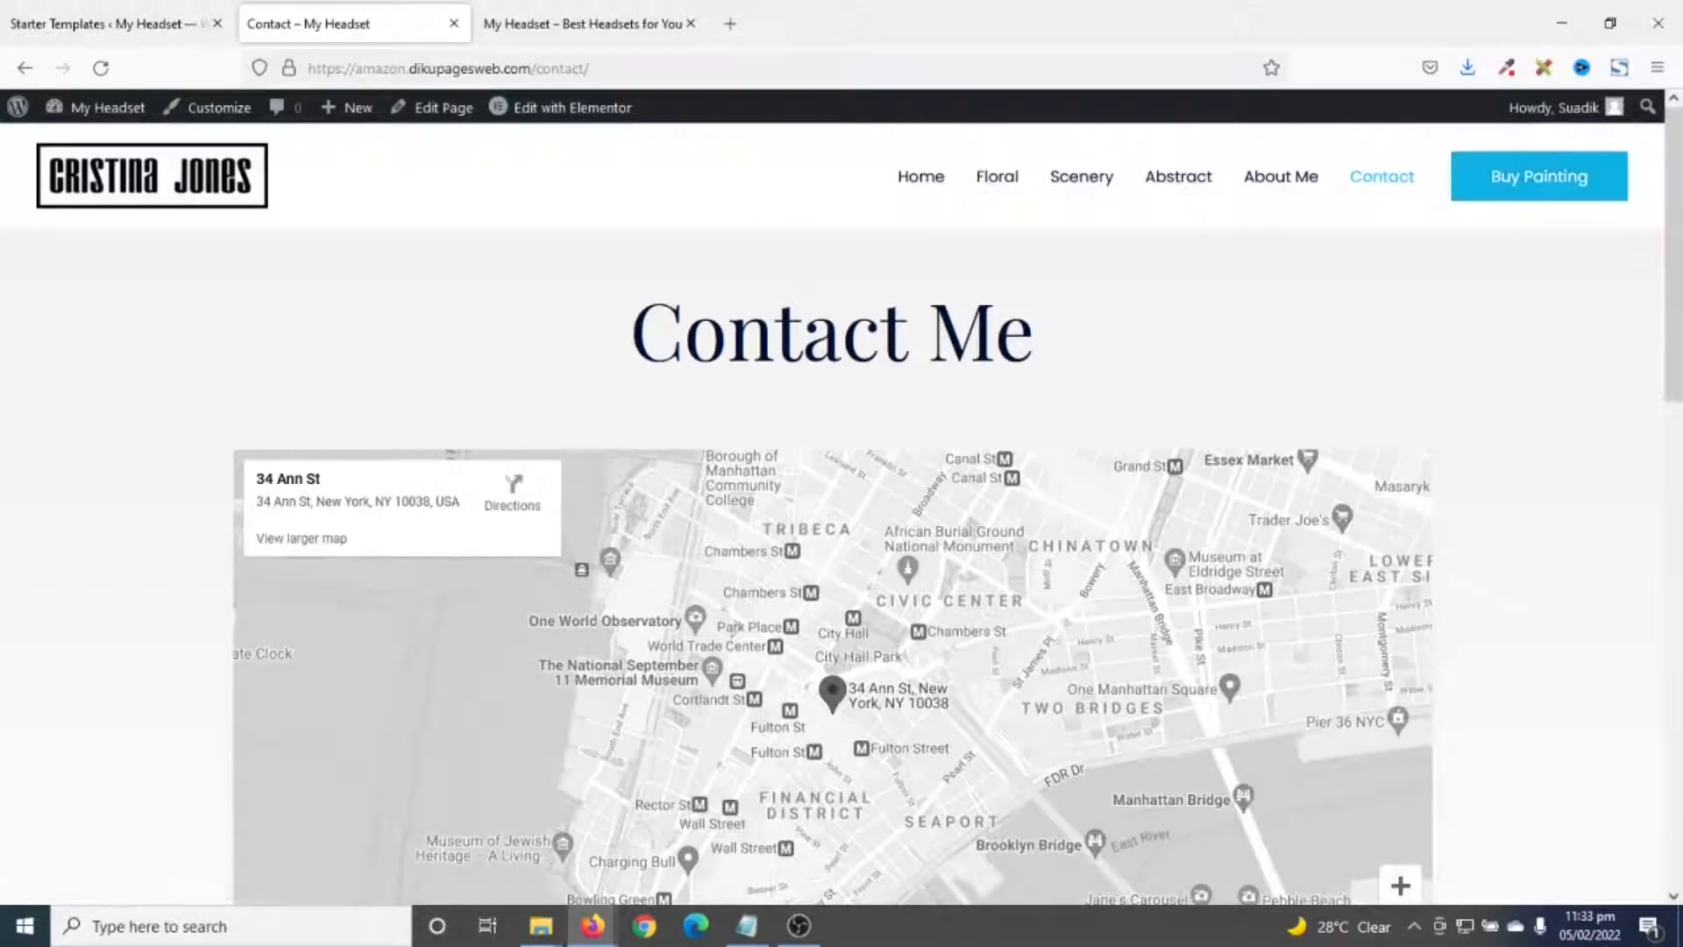
click(915, 179)
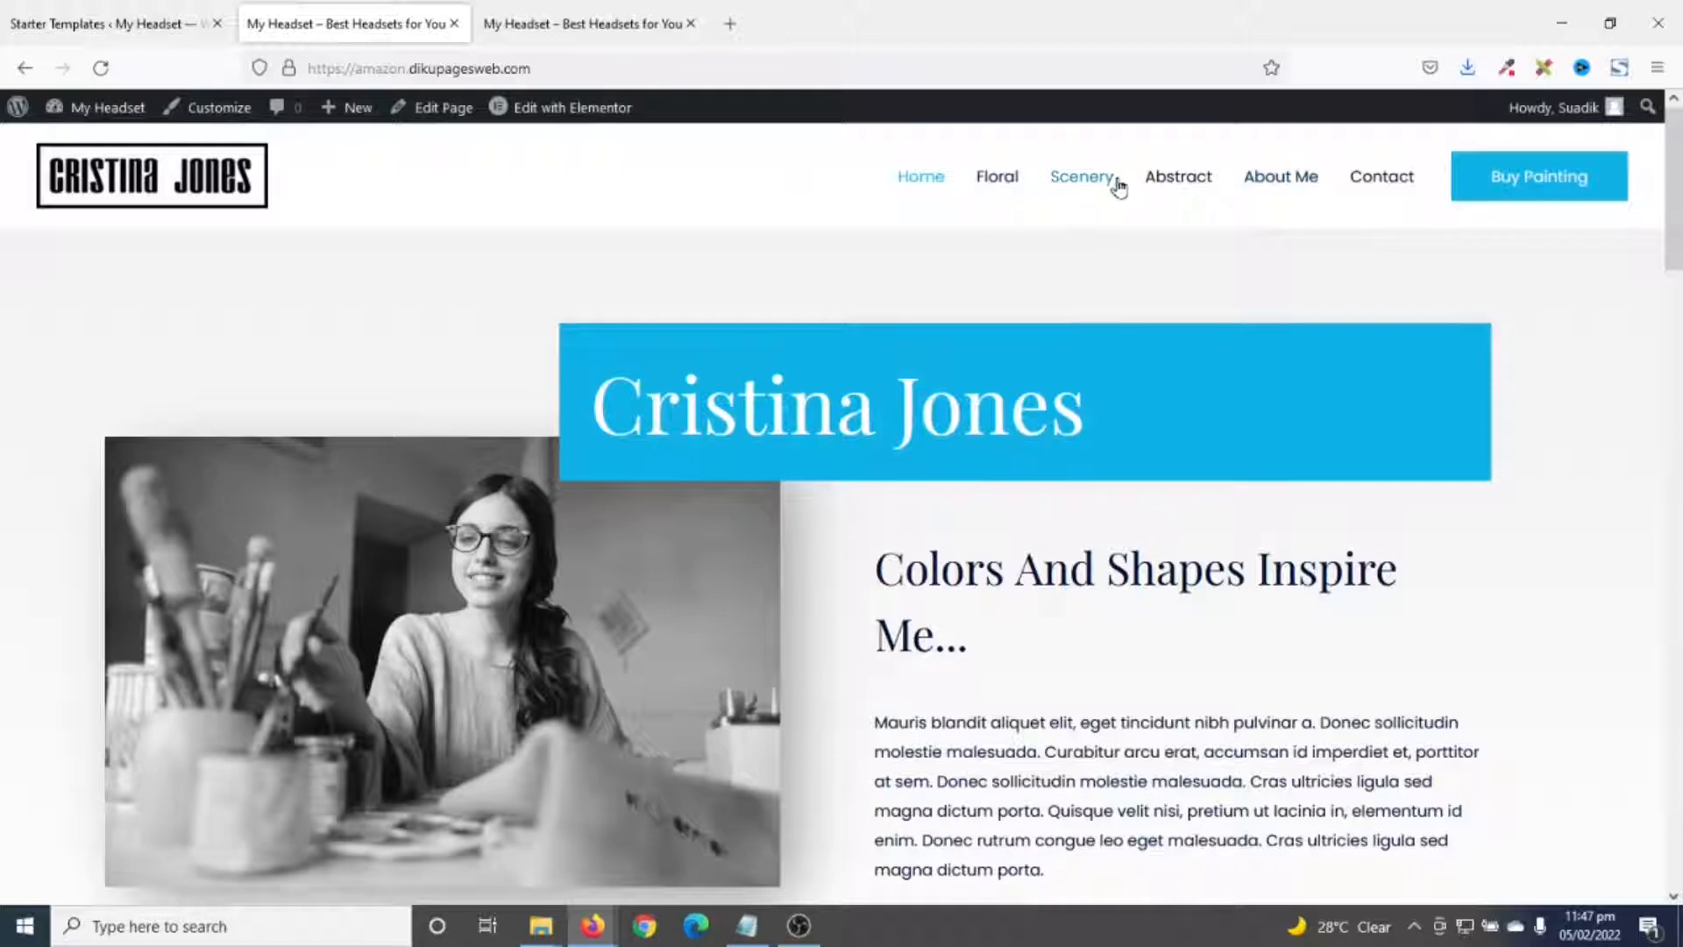
- Close the leftover tabs and hide the Elementor Overview and WooCommerce Setup dashboard boxes
click(220, 32)
click(454, 28)
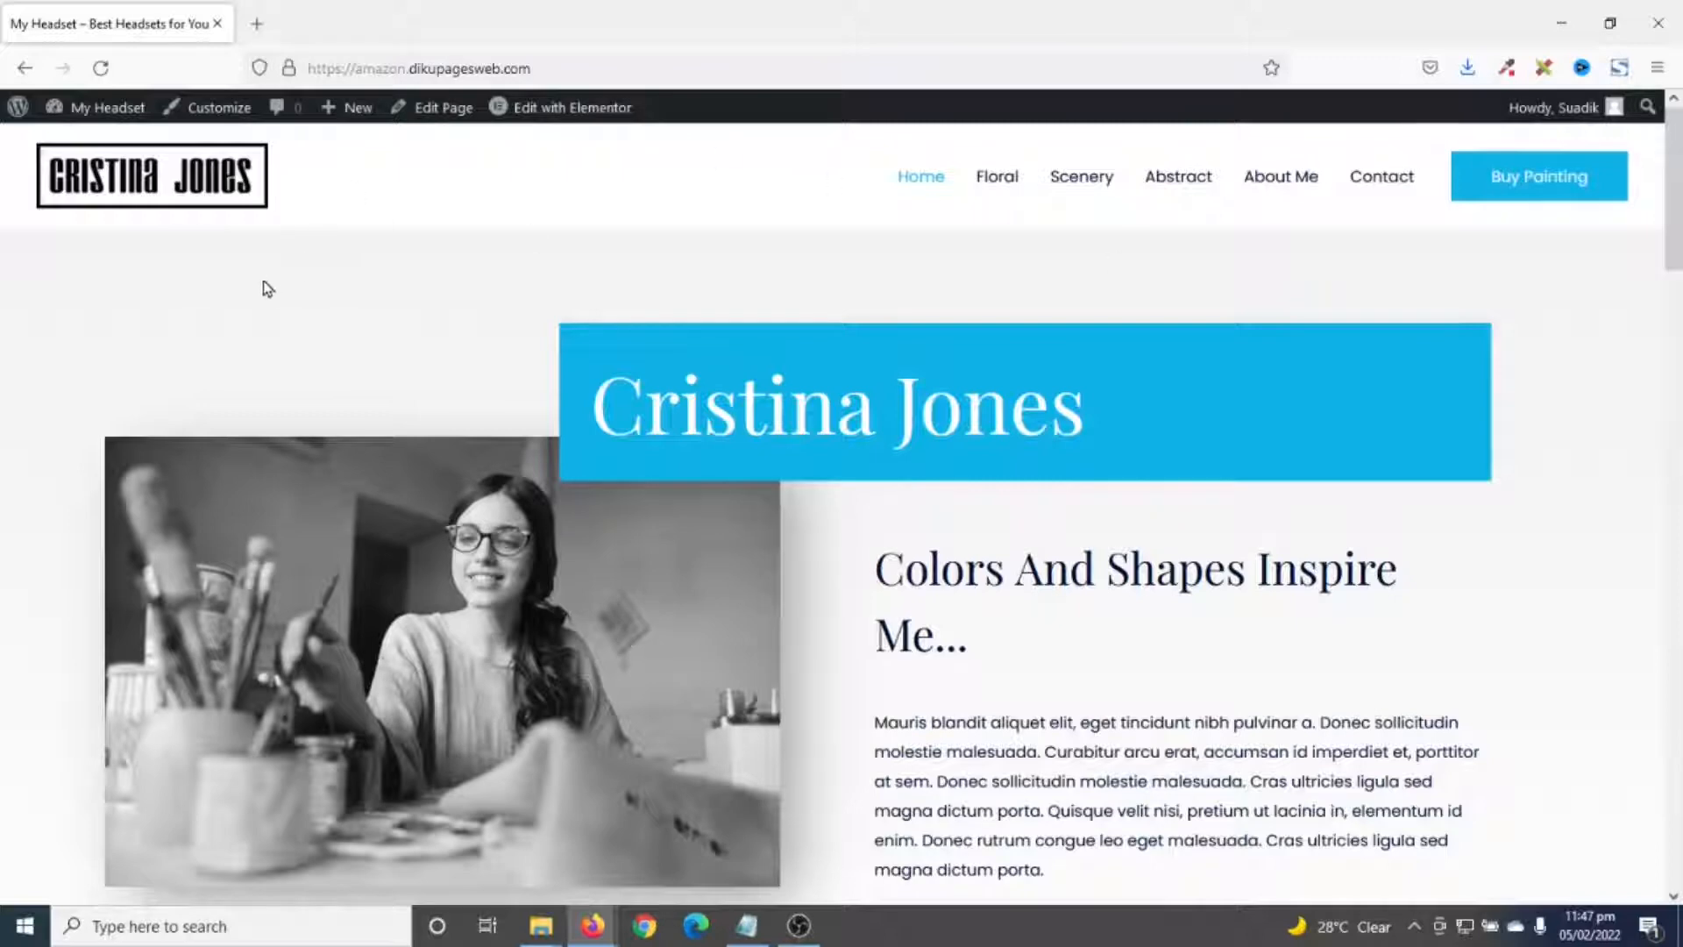
click(117, 109)
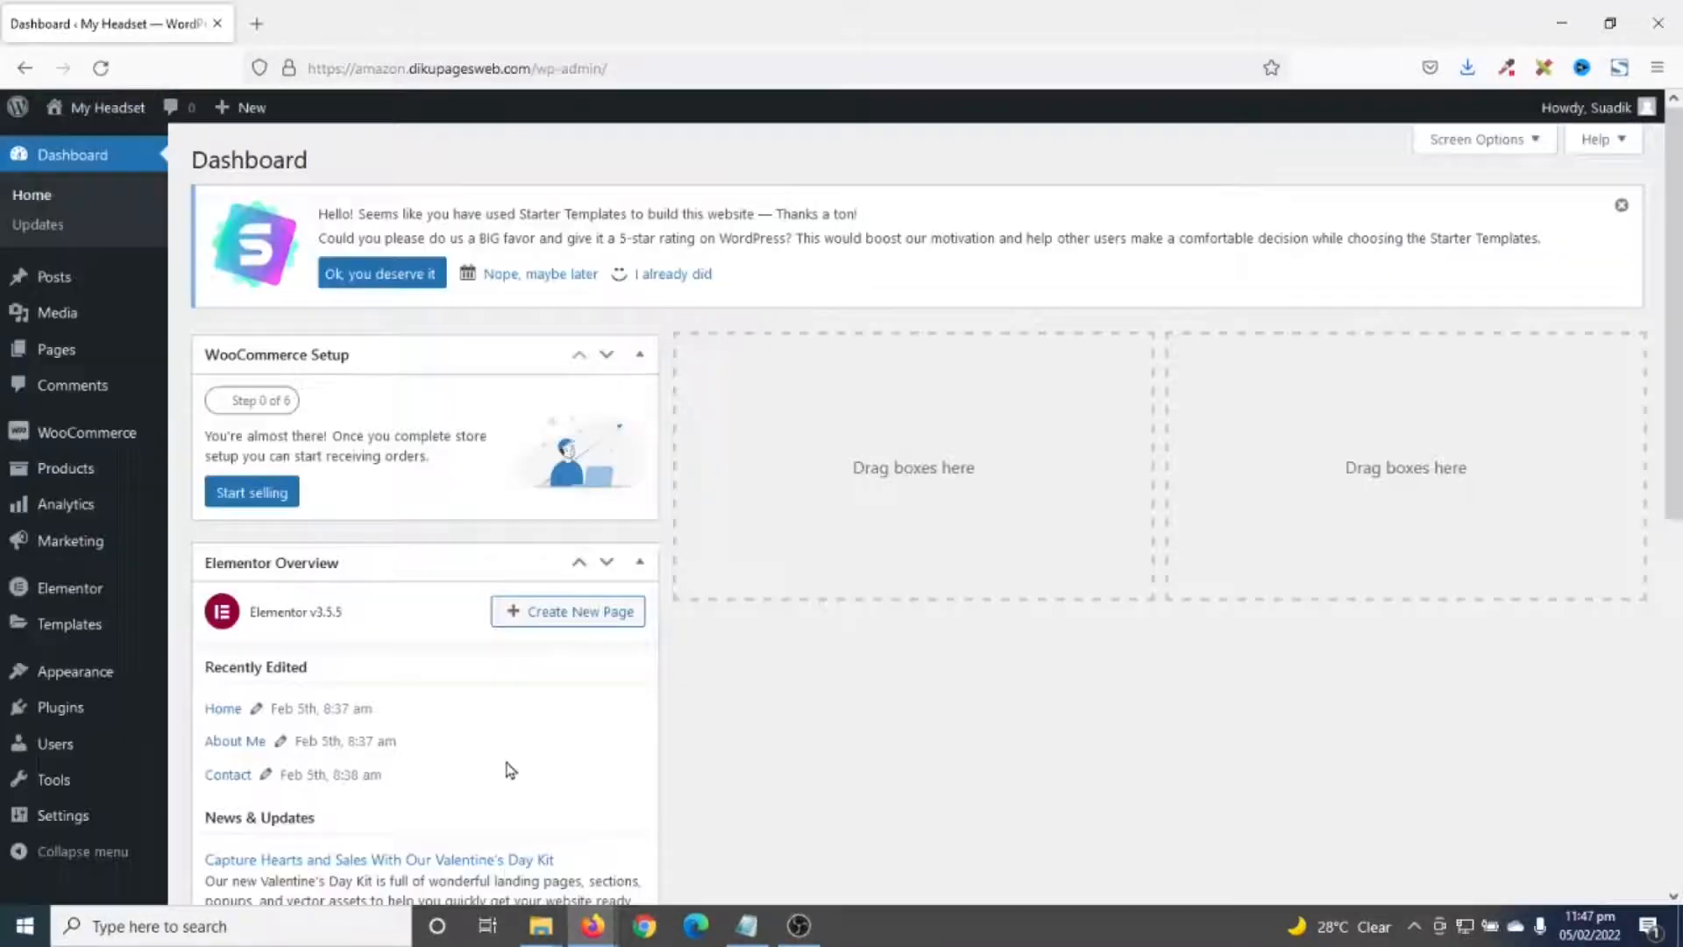
scroll(507, 764, down, 7)
scroll(462, 621, up, 7)
click(1486, 140)
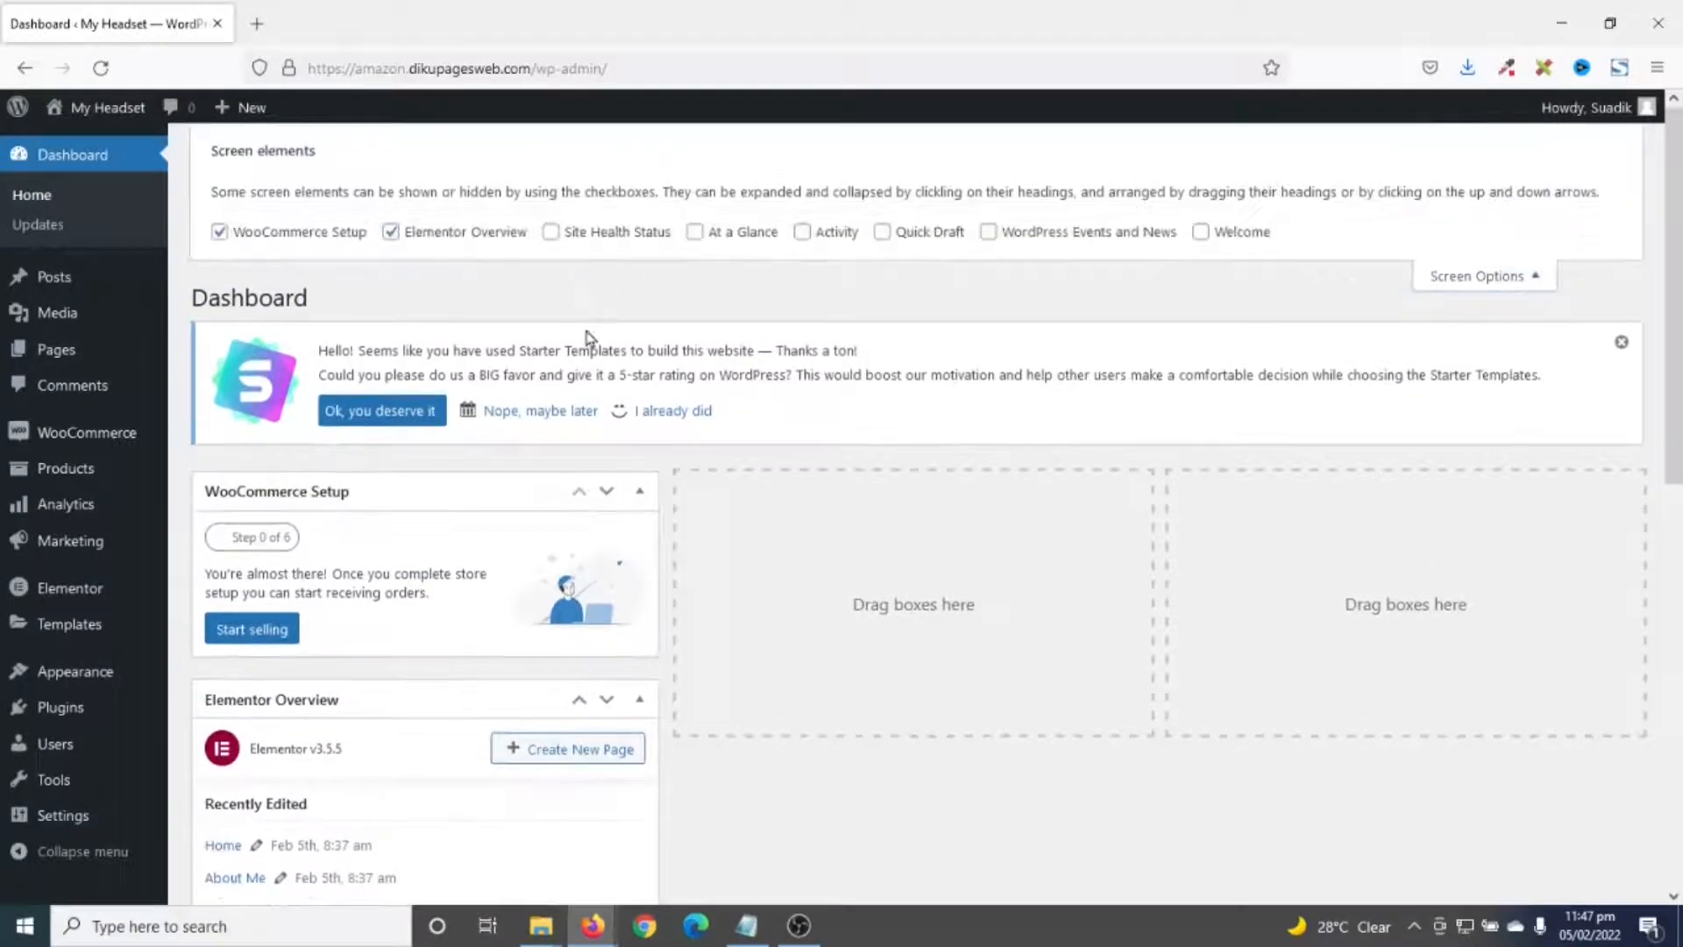
click(418, 238)
click(312, 233)
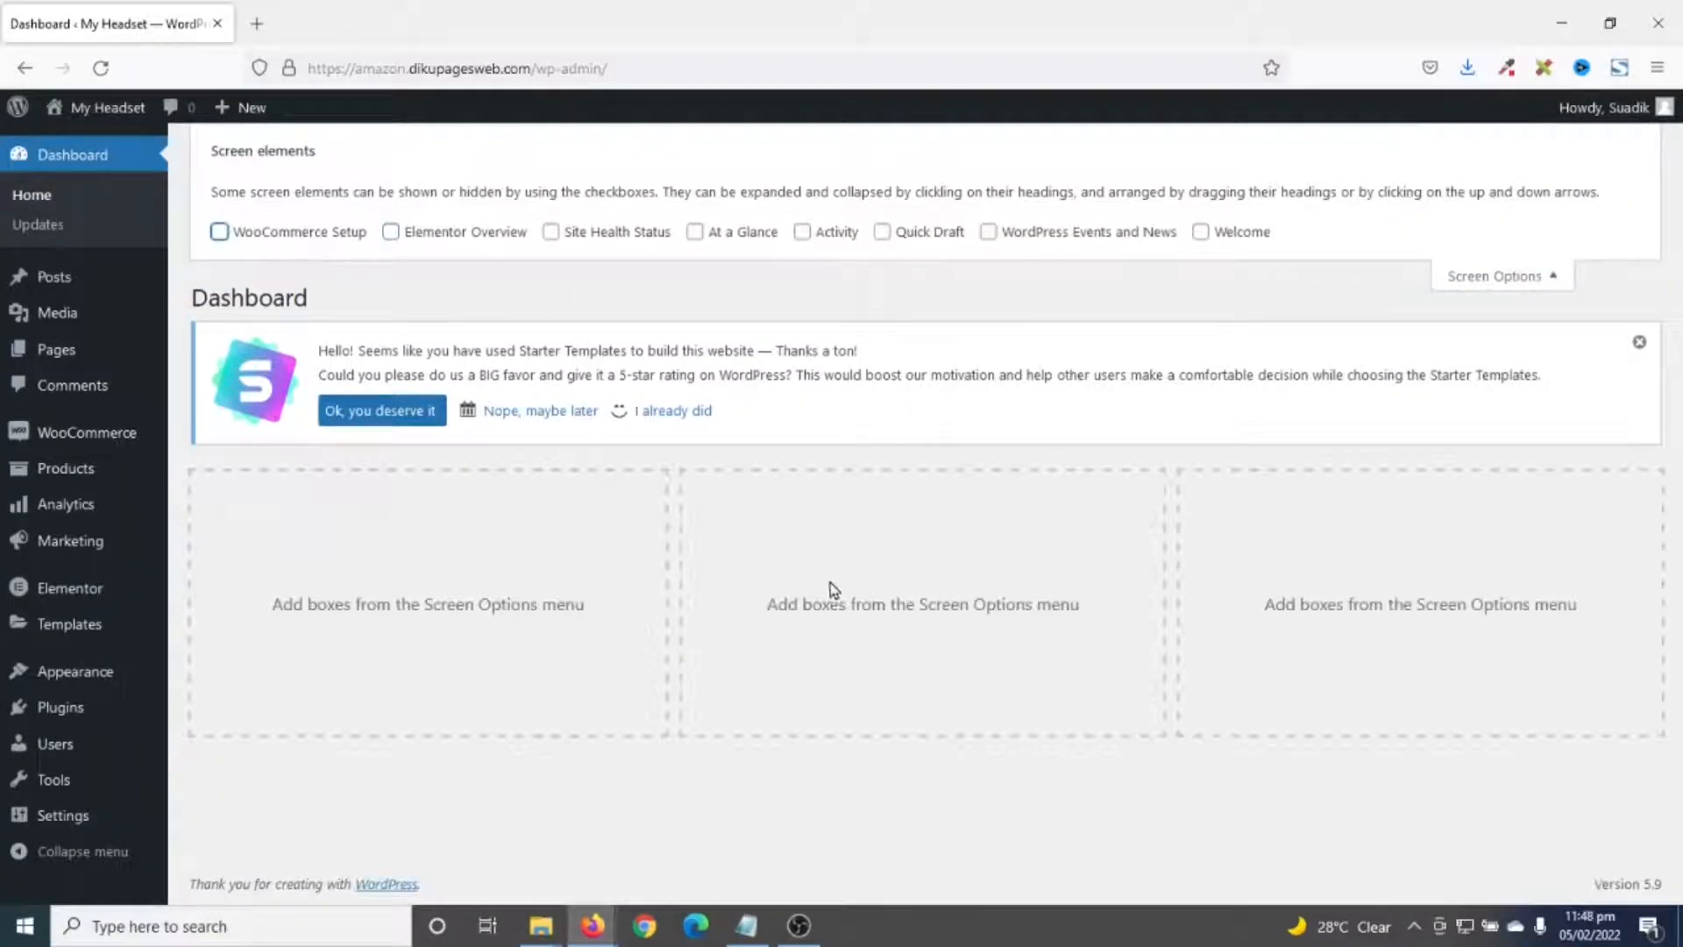
- Bulk-delete all existing product categories under Products > Categories
mouse_move(56, 475)
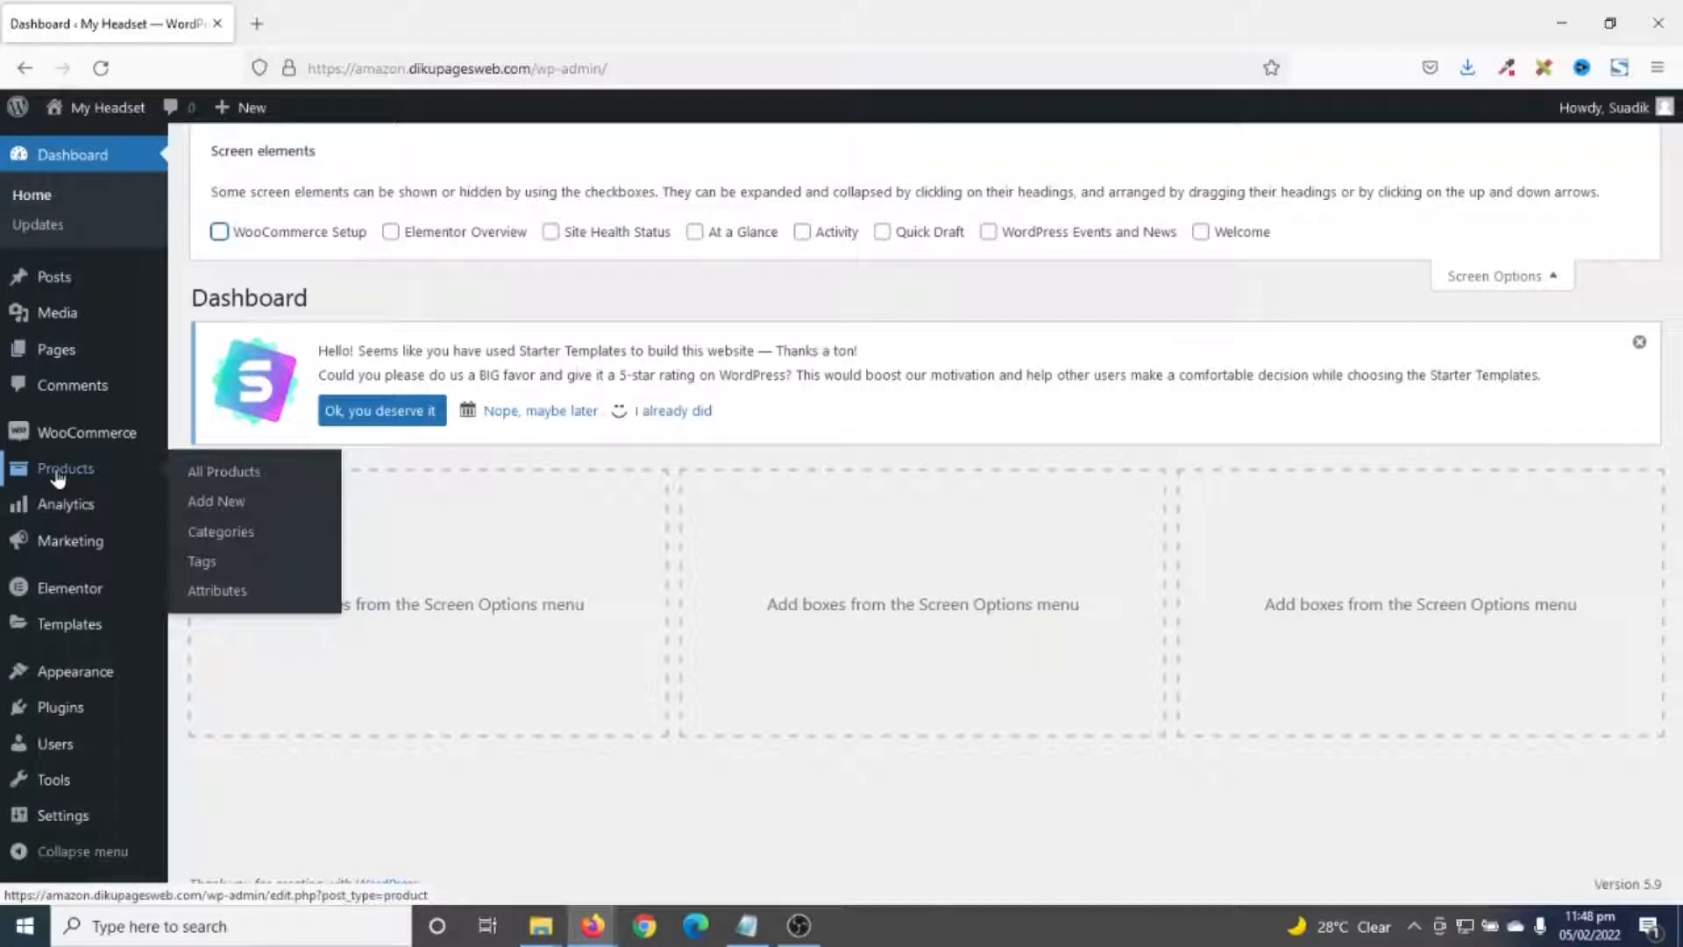
click(230, 539)
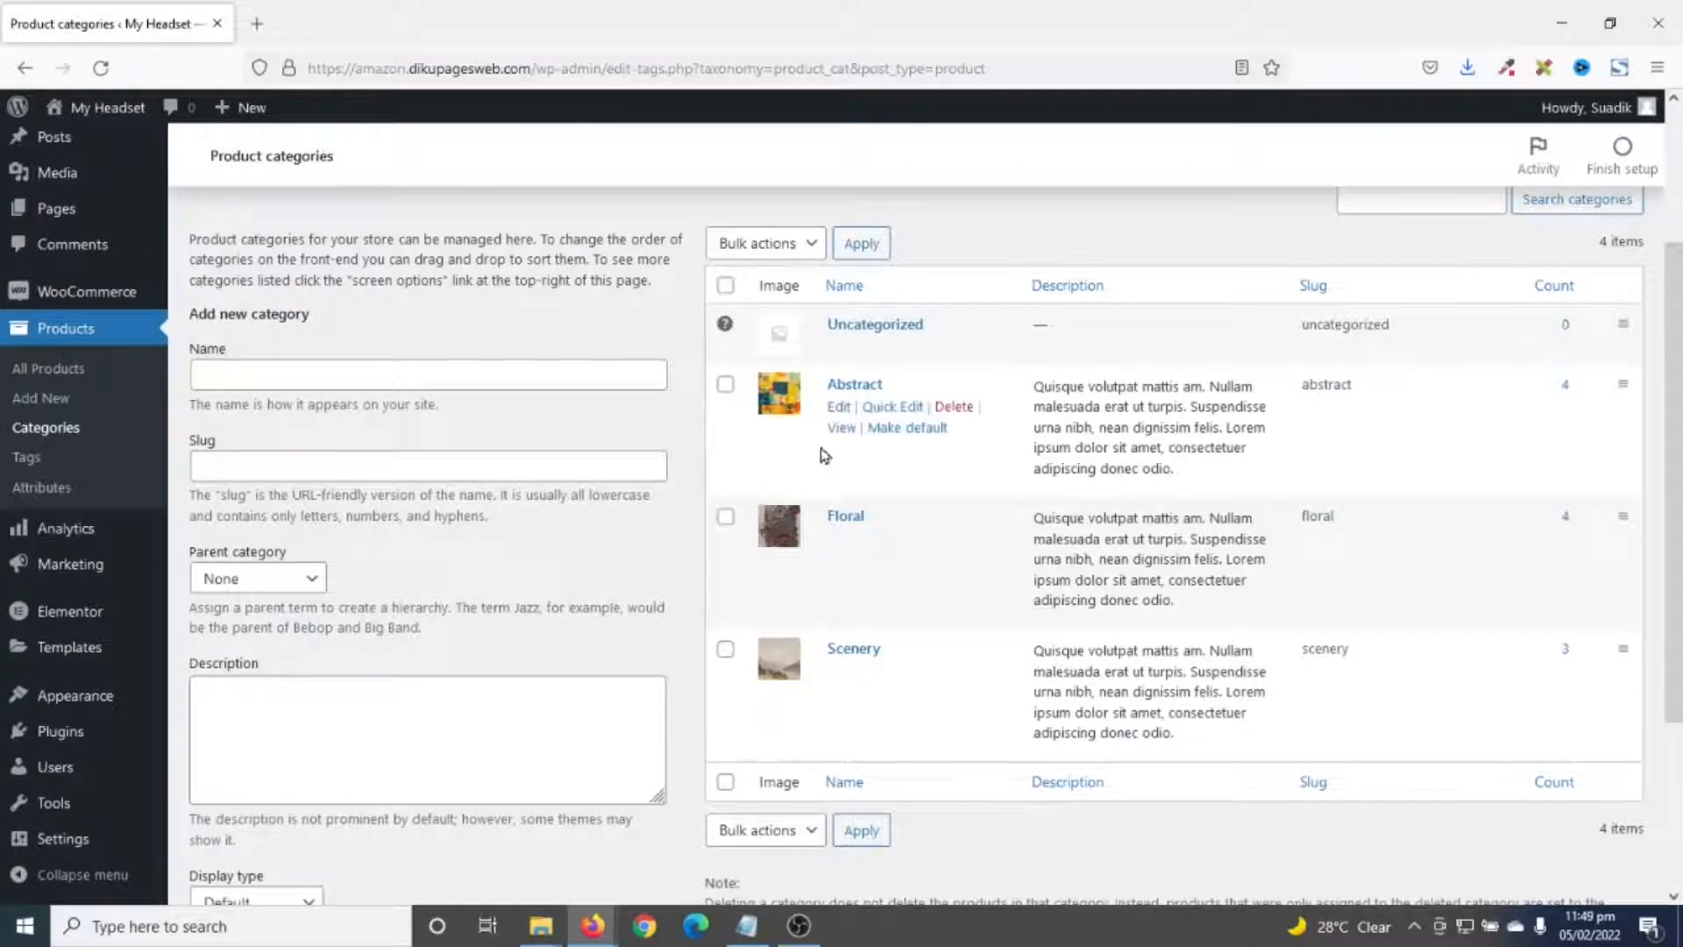
click(725, 284)
click(761, 245)
click(747, 311)
click(861, 245)
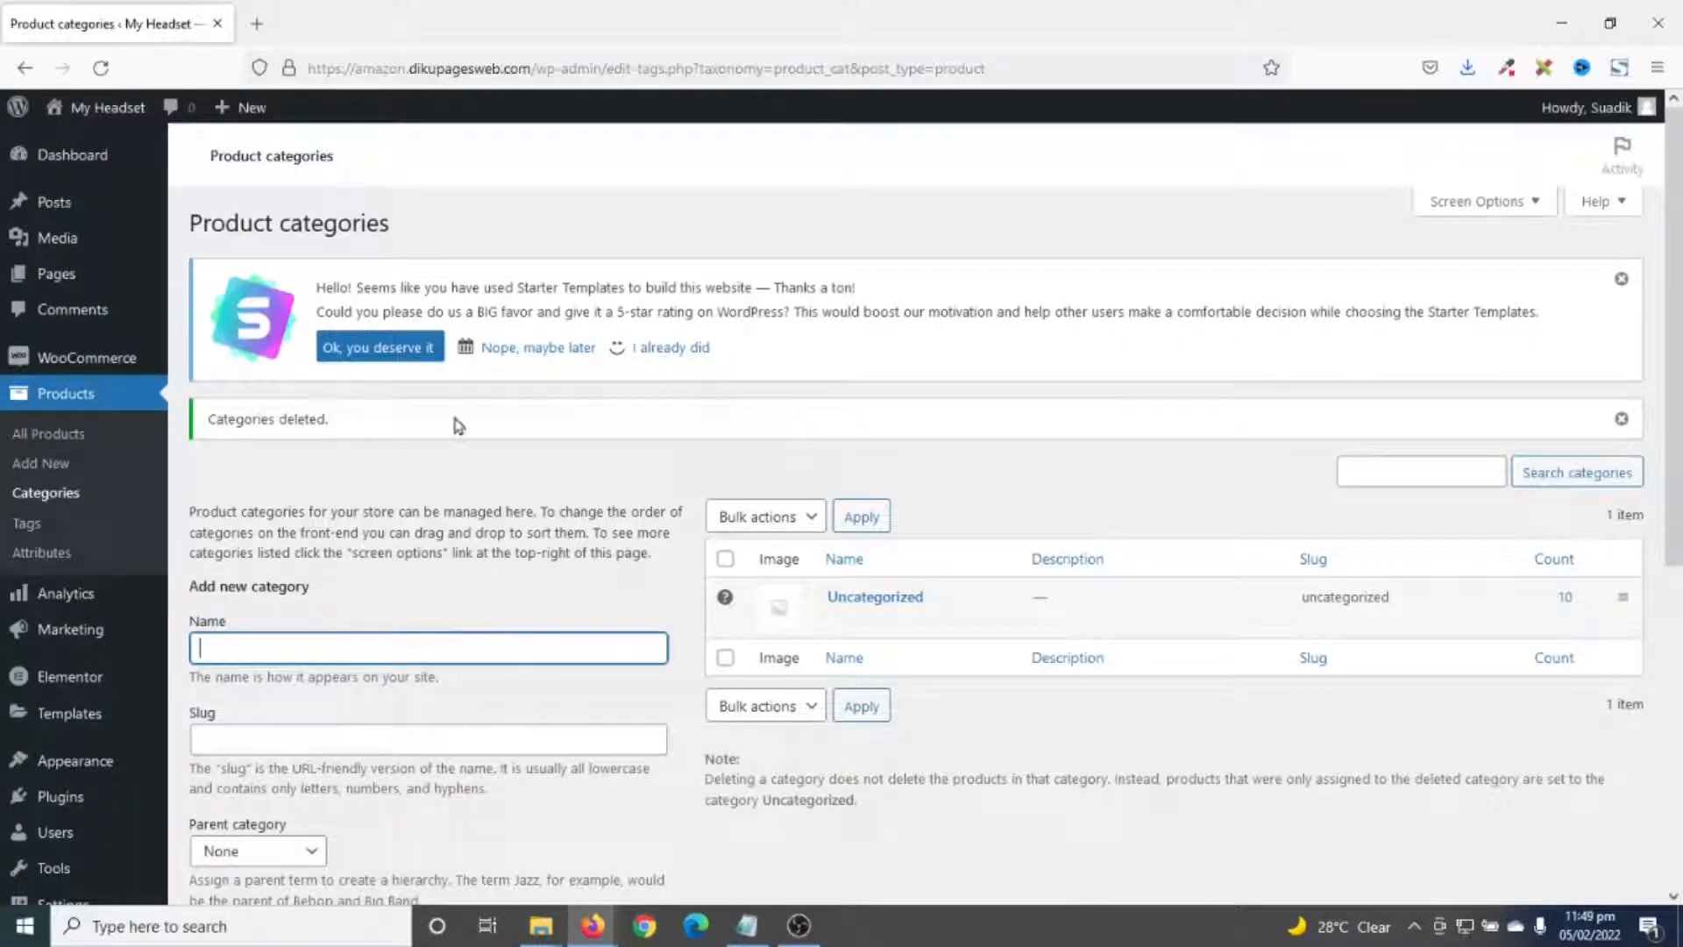
- Add a new product category named Aluminium
scroll(343, 542, down, 3)
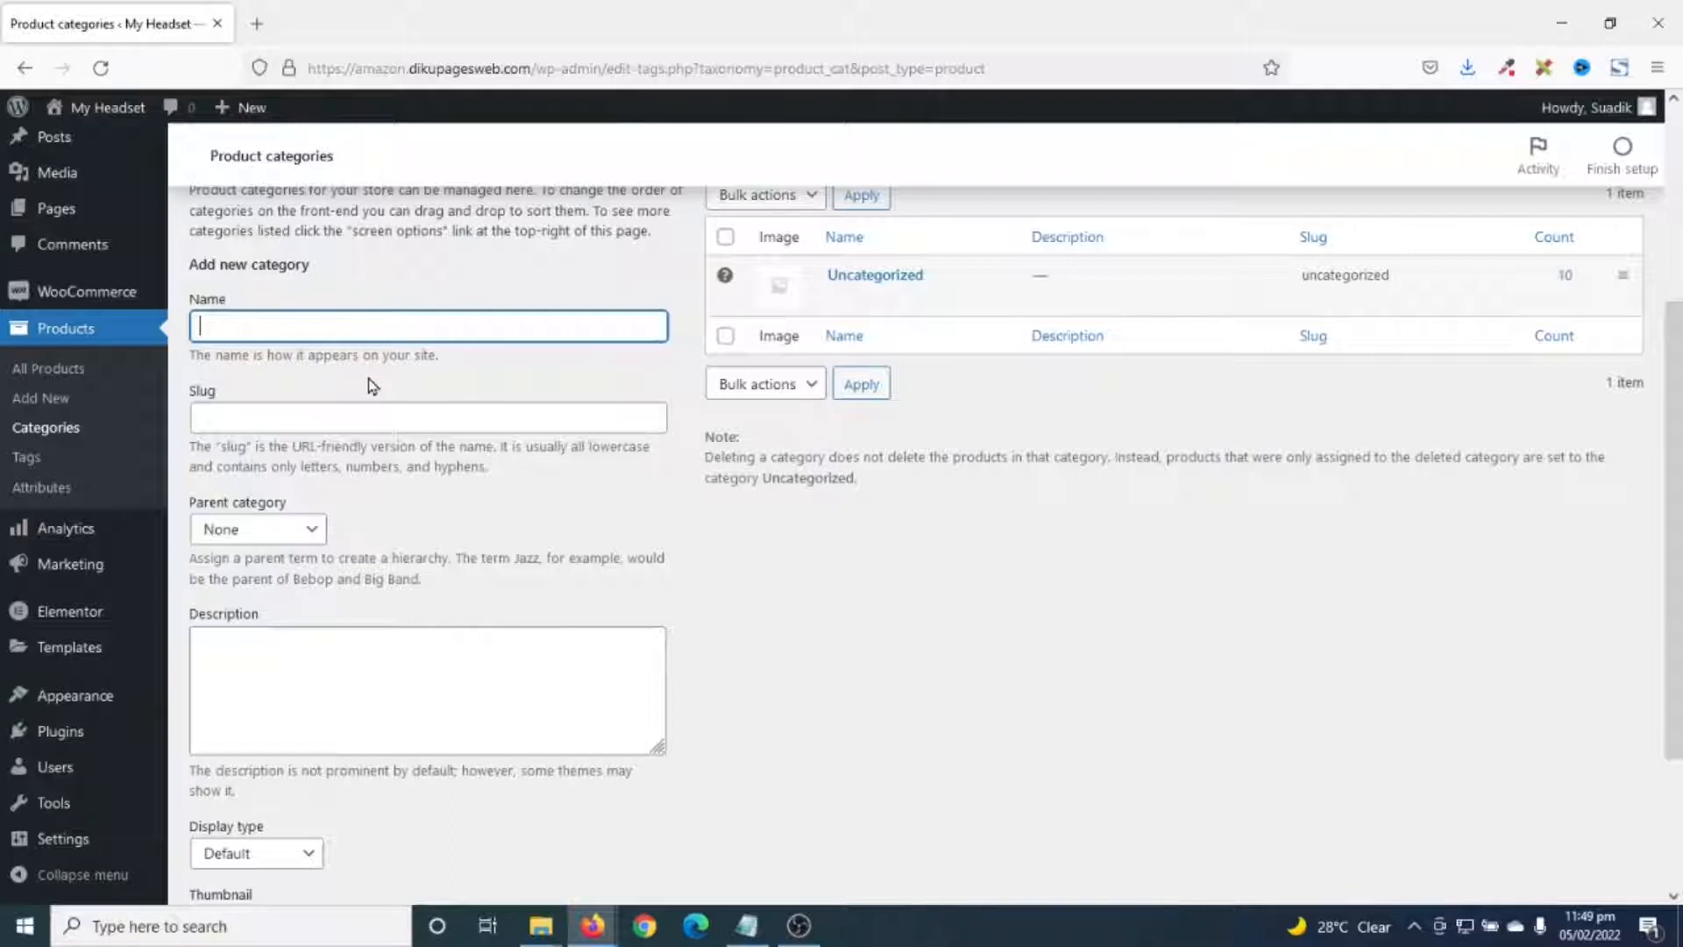
text(h)
key(BackSpace)
text(A)
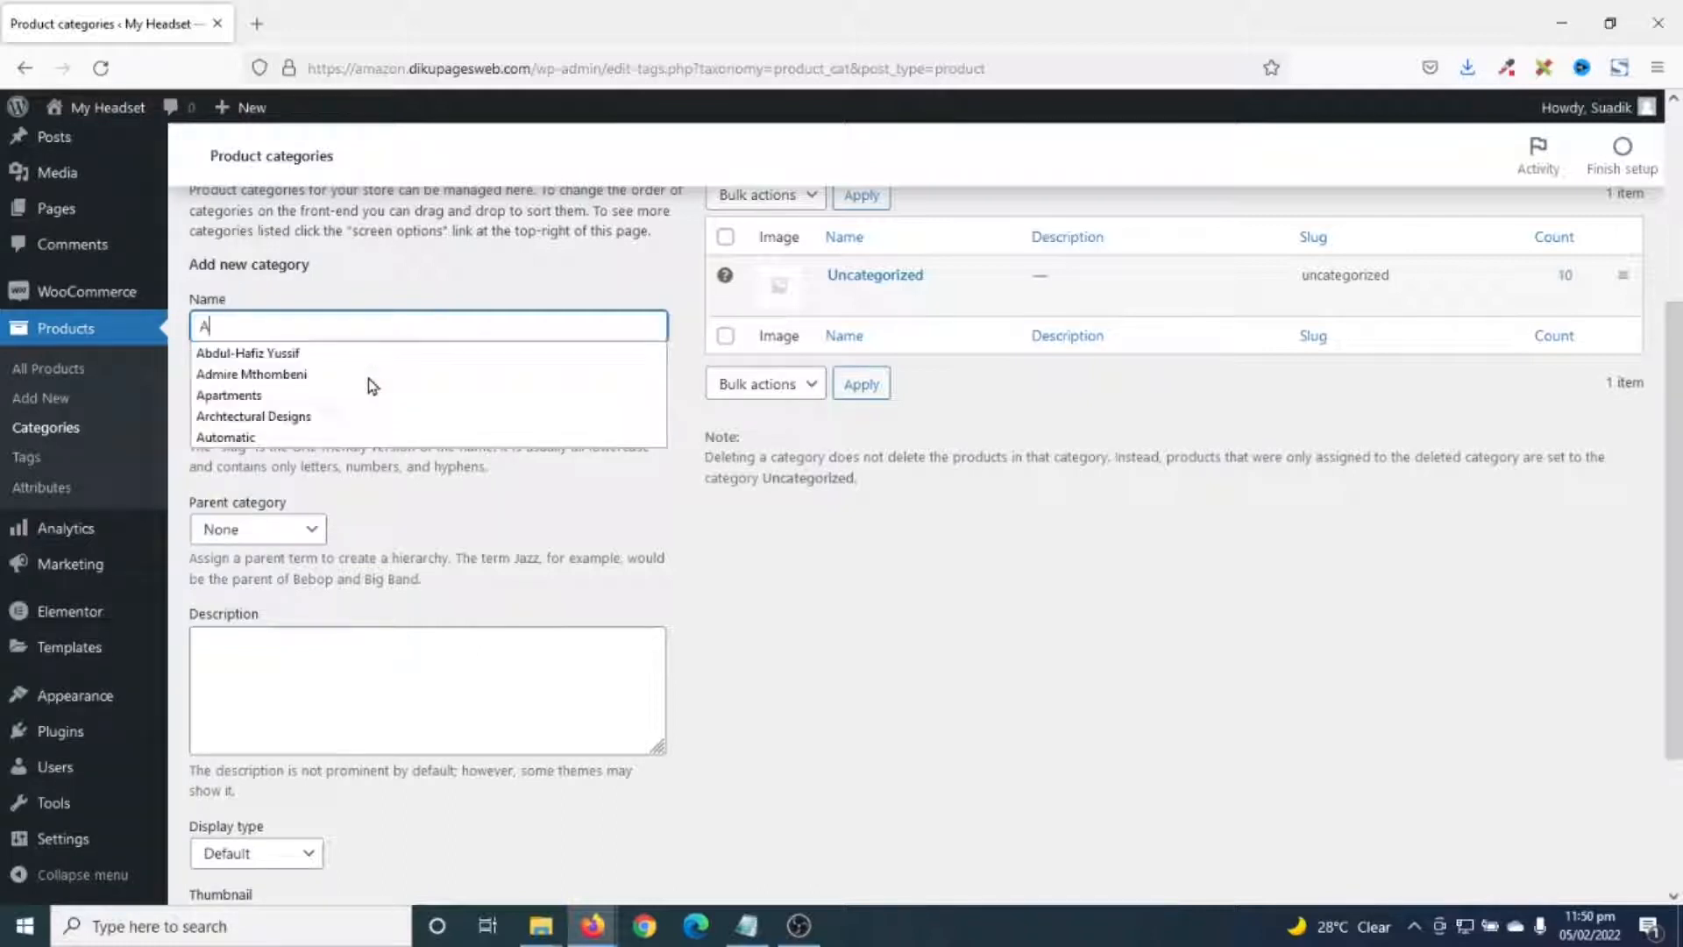
text(lumini)
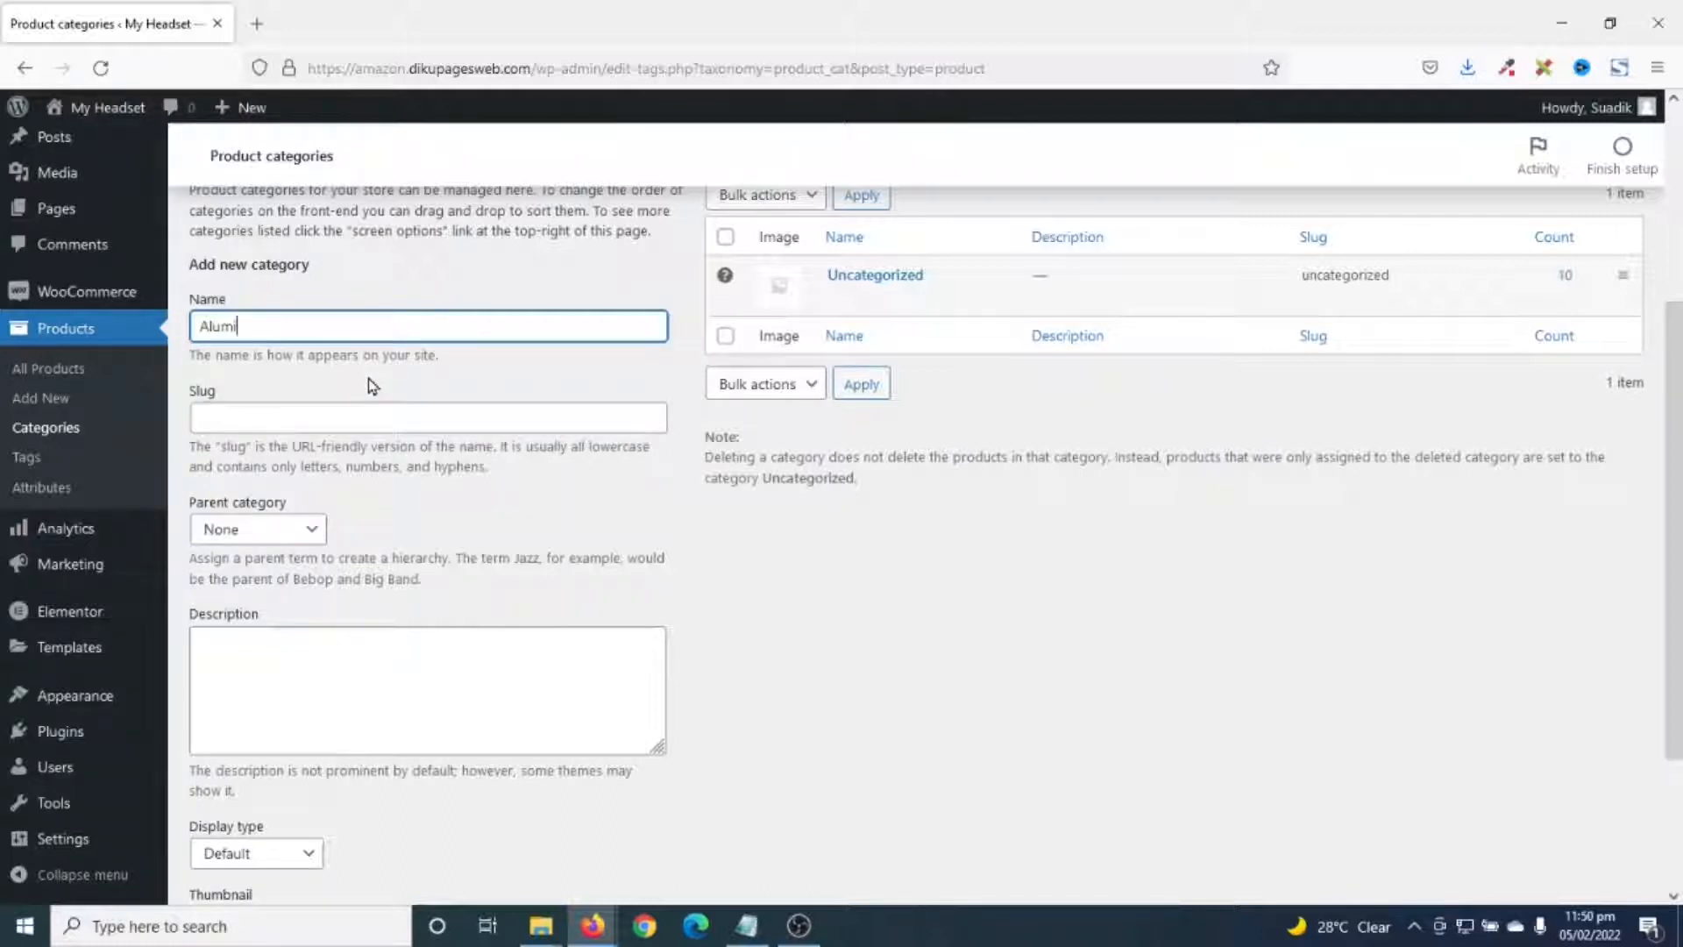
text(um)
scroll(465, 569, up, 4)
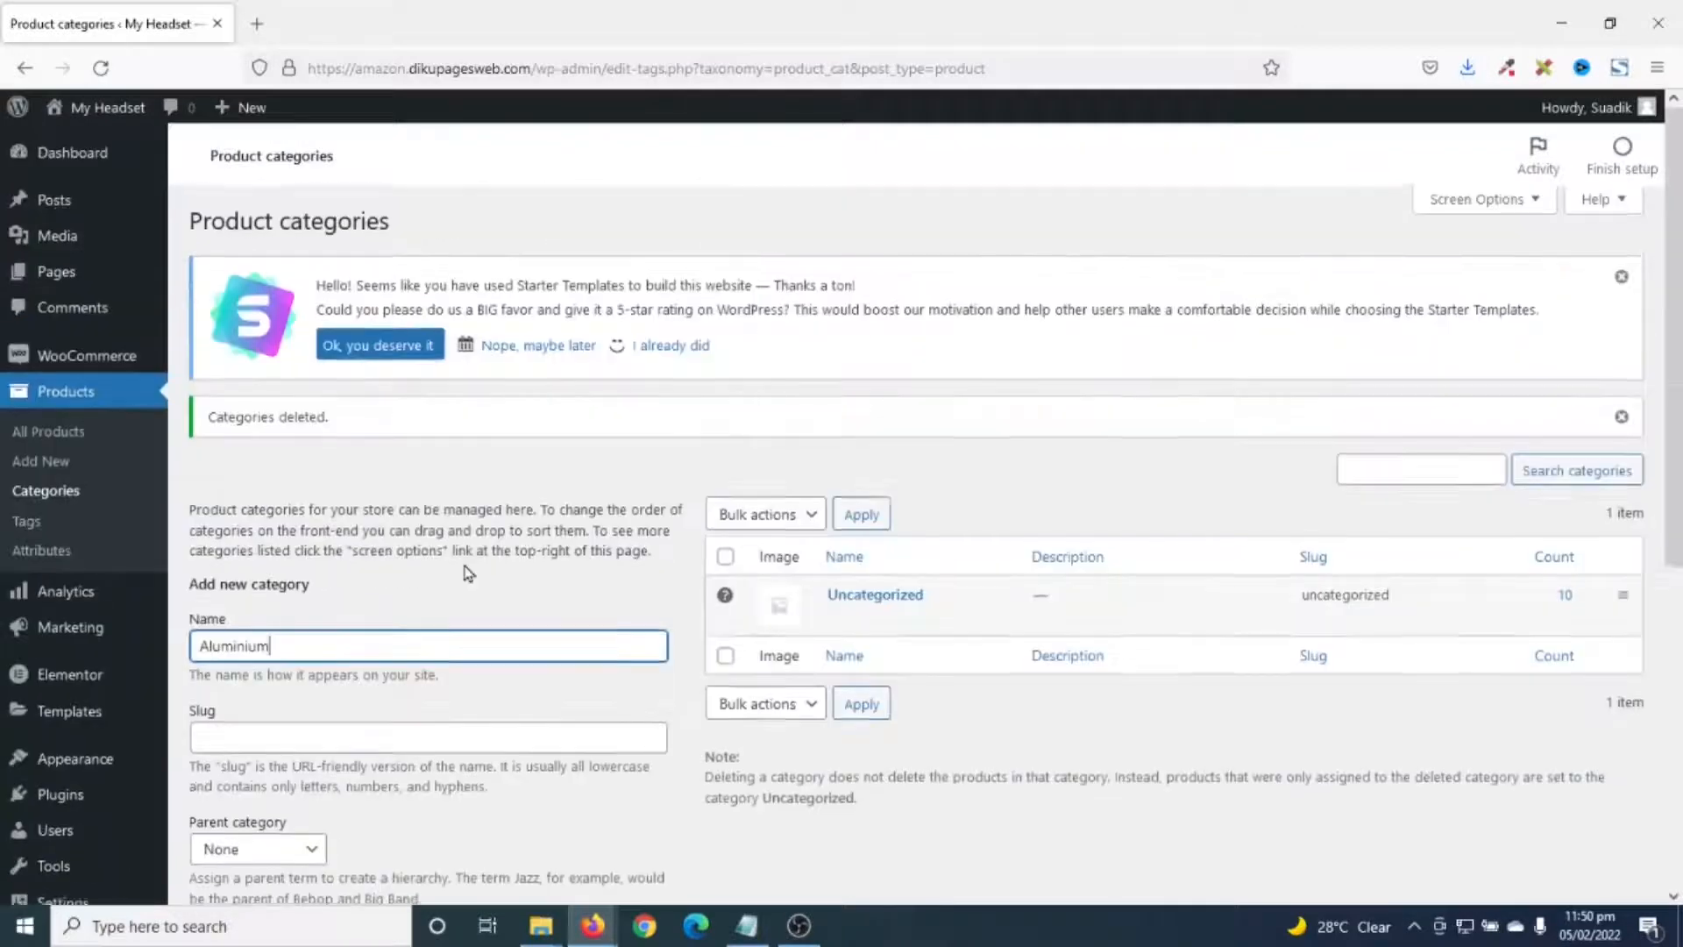
scroll(465, 570, down, 6)
click(235, 800)
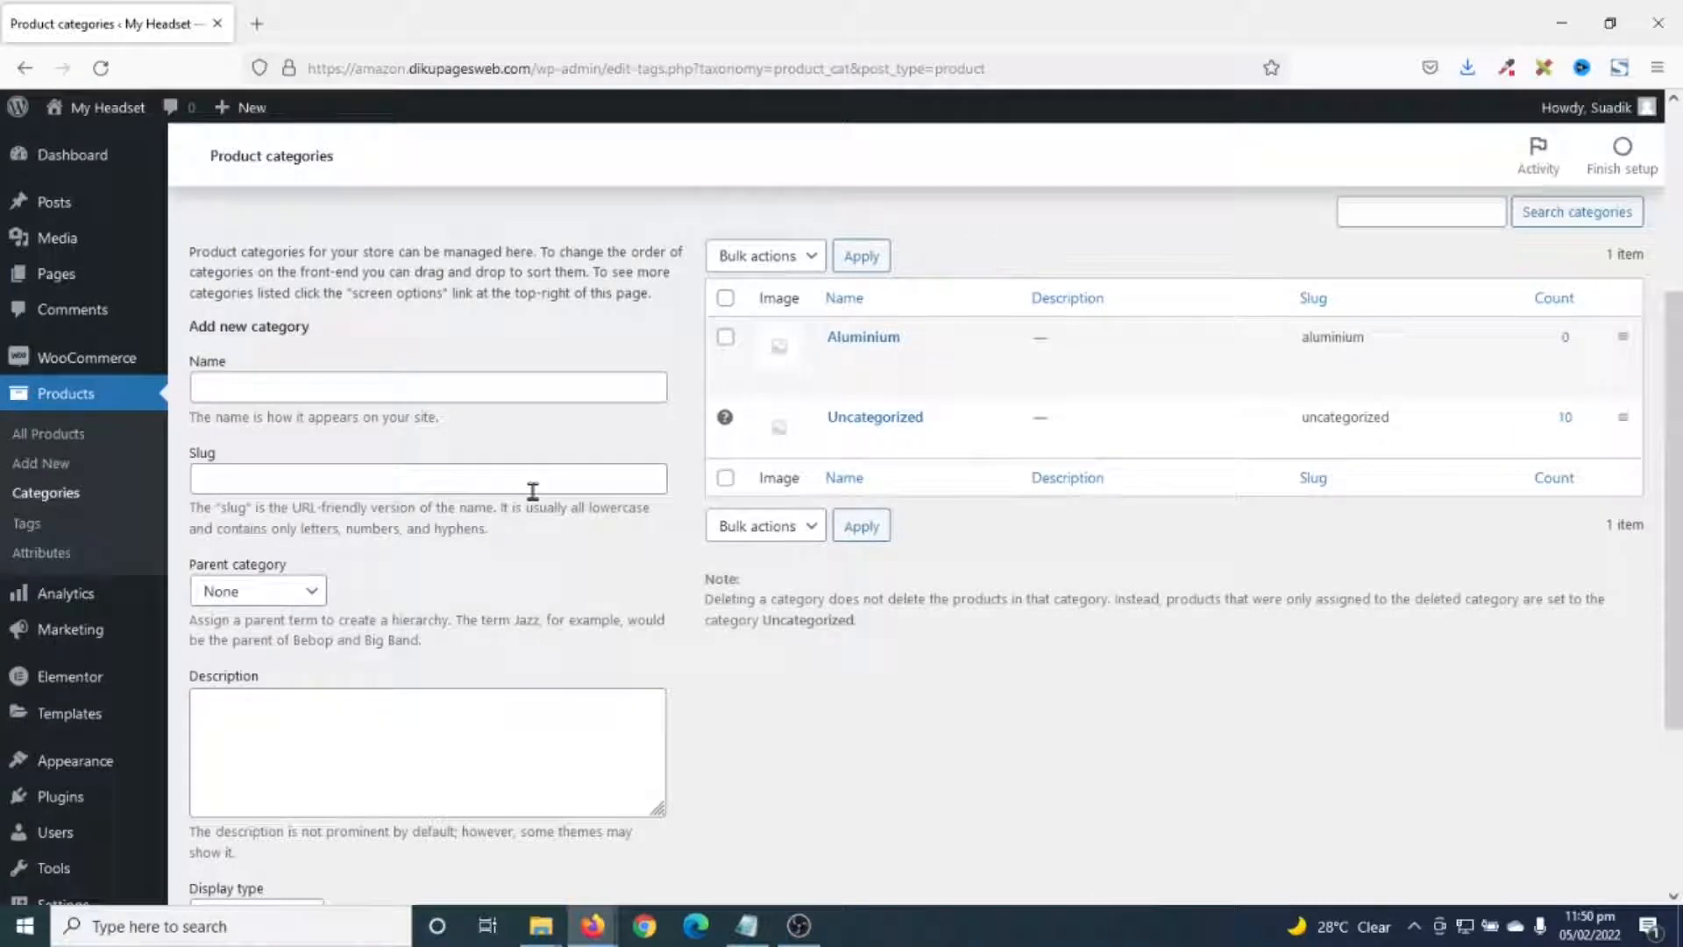
- Add the Leather and Plastic product categories
click(341, 389)
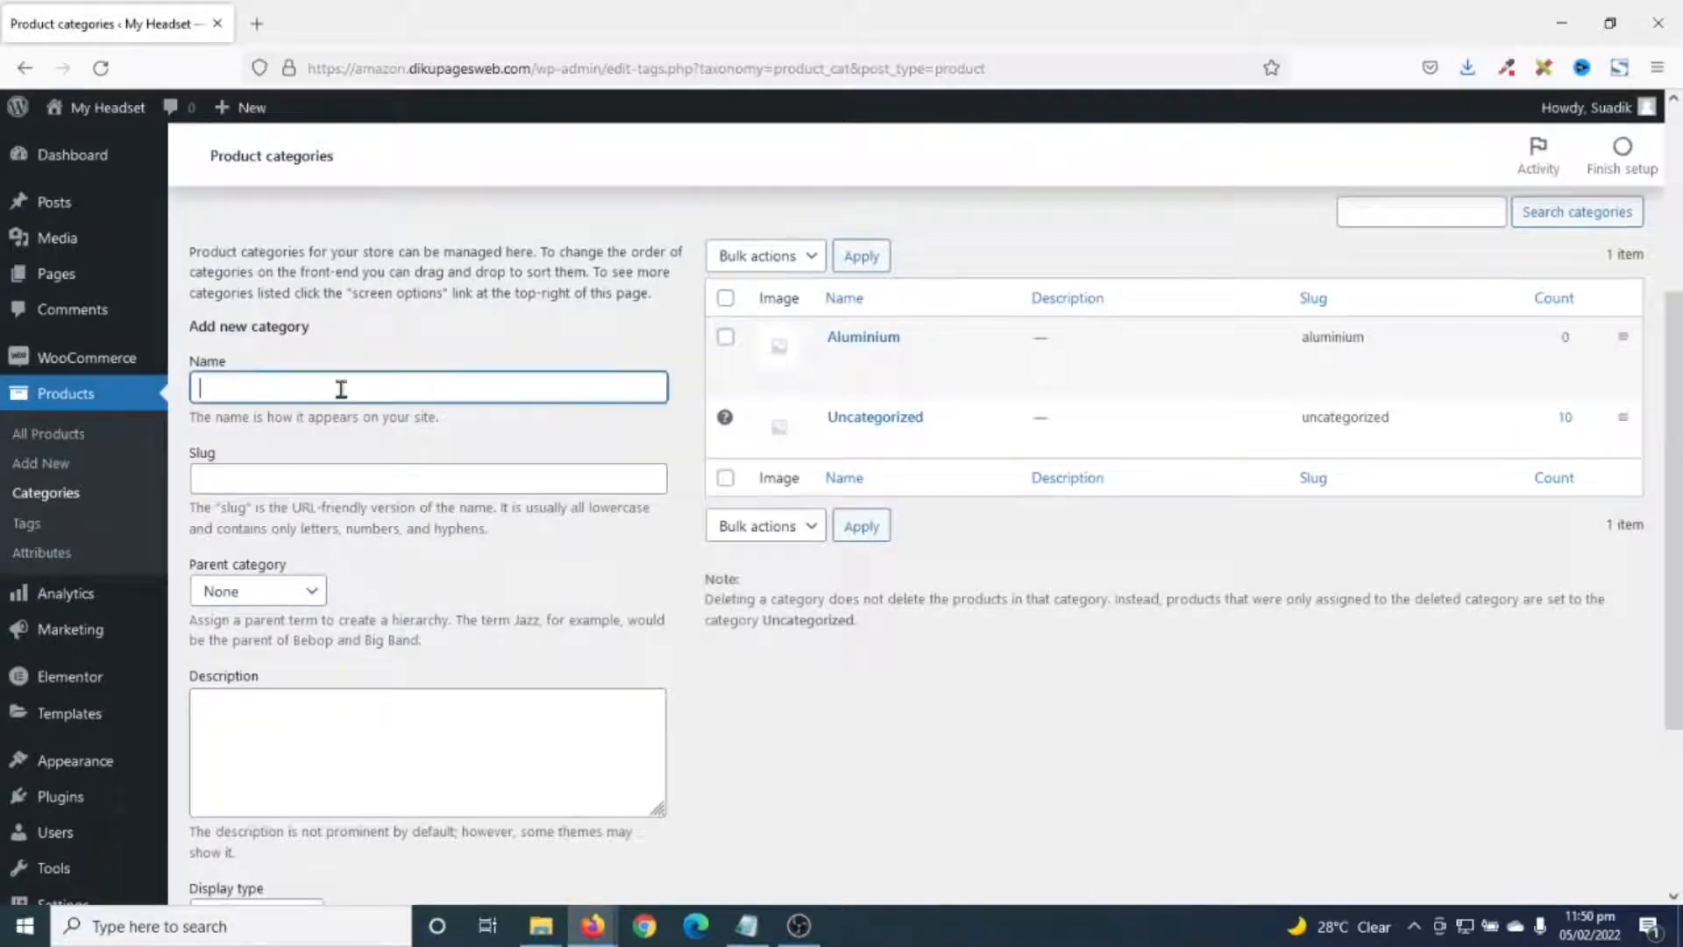
text(Leather)
scroll(341, 389, down, 3)
click(236, 793)
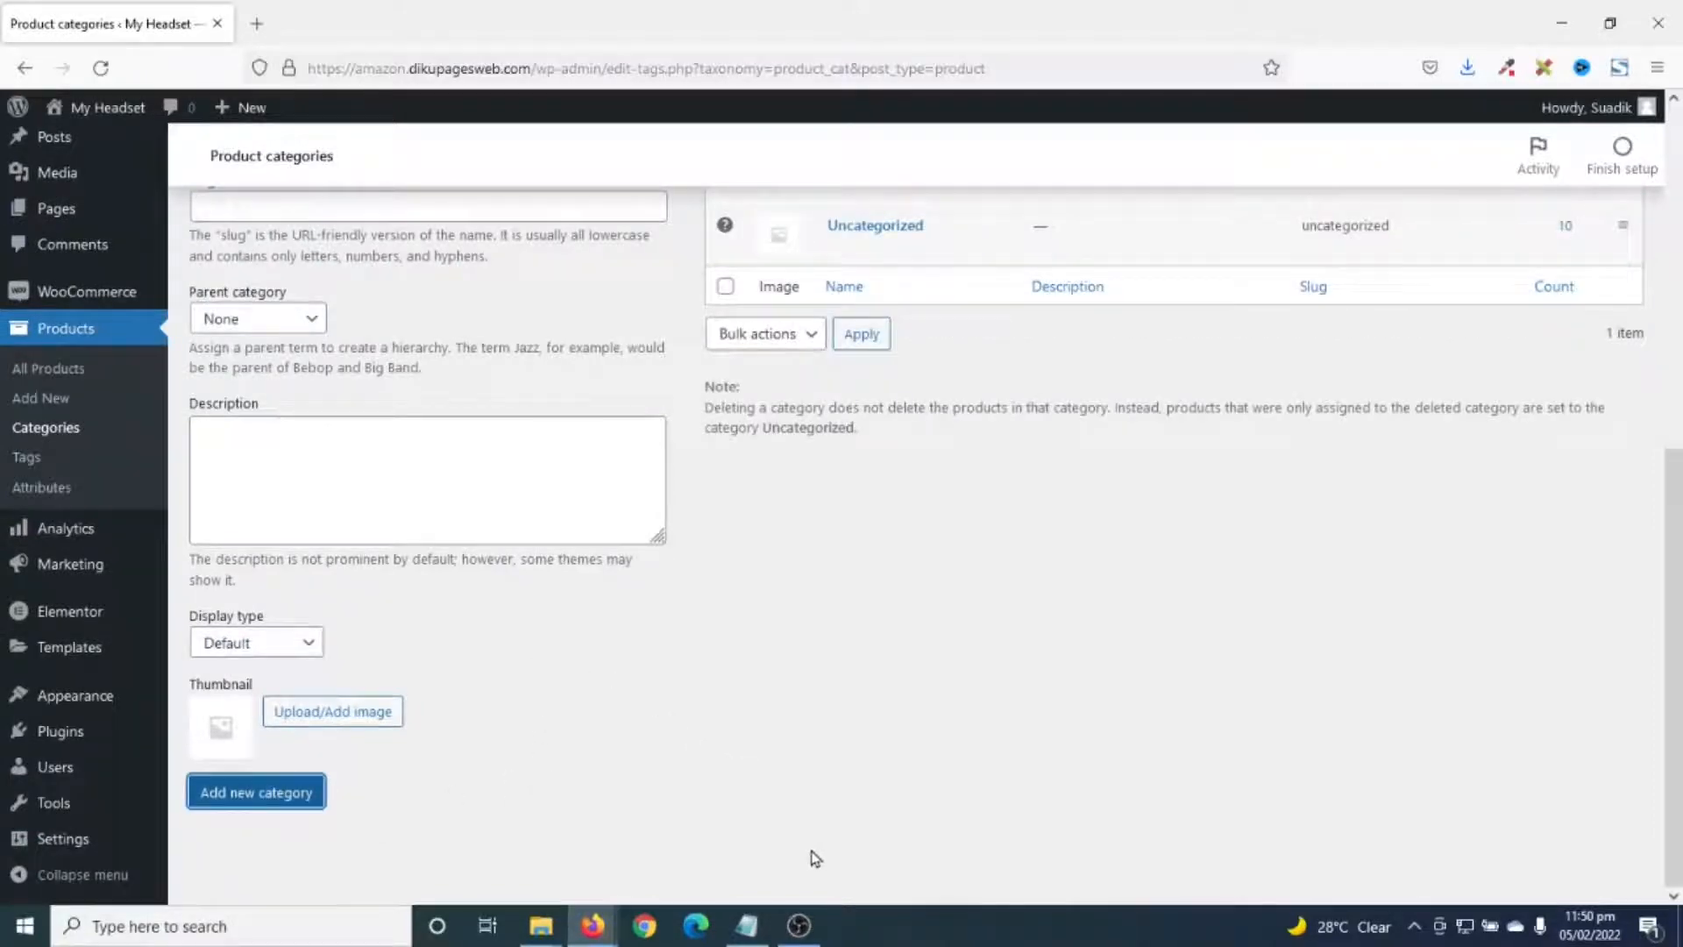
scroll(508, 737, up, 4)
click(313, 432)
text(Plastic)
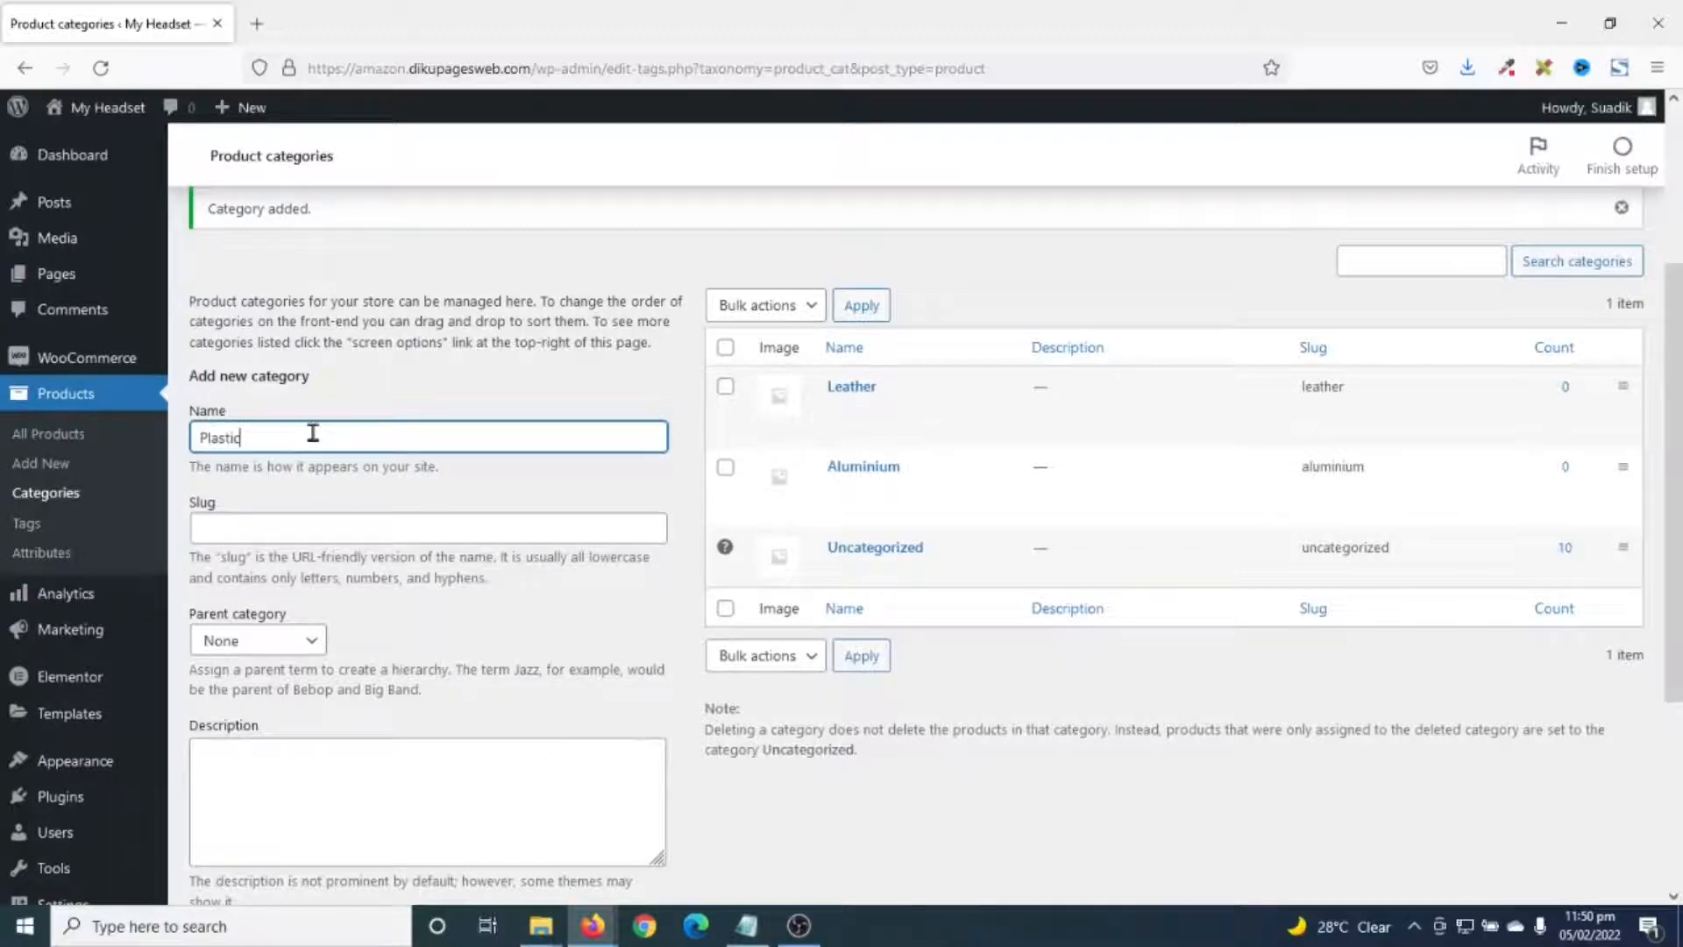
scroll(315, 431, down, 3)
click(214, 798)
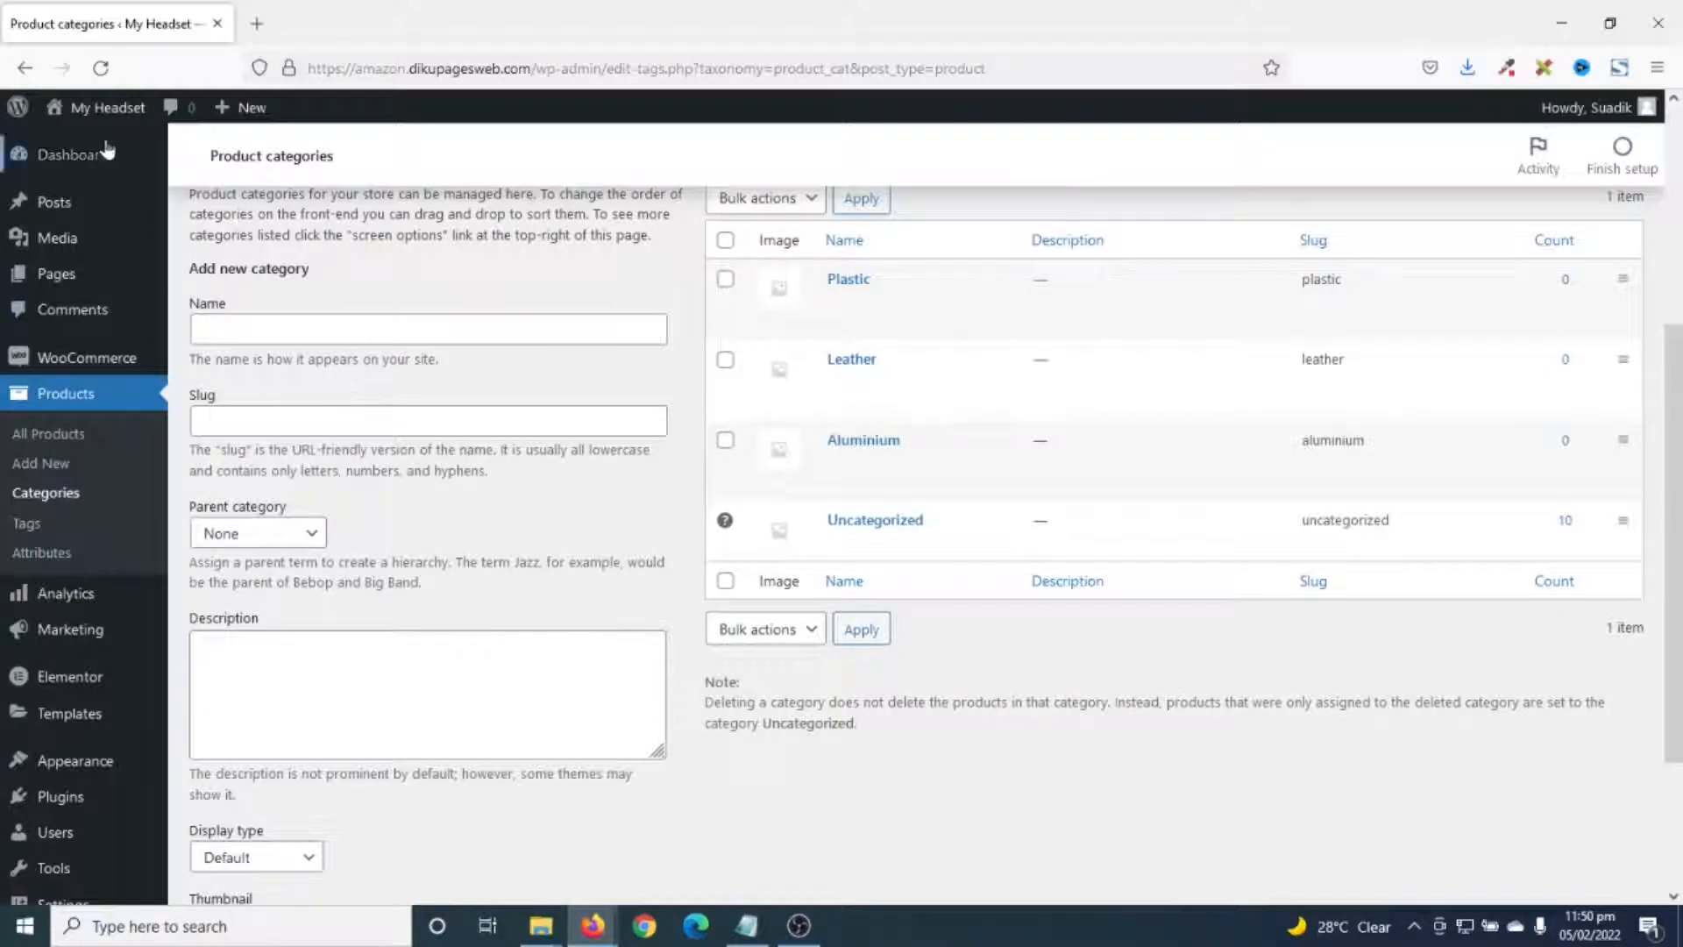
- Open the live site in a new tab, then return to the admin
right_click(117, 117)
click(180, 124)
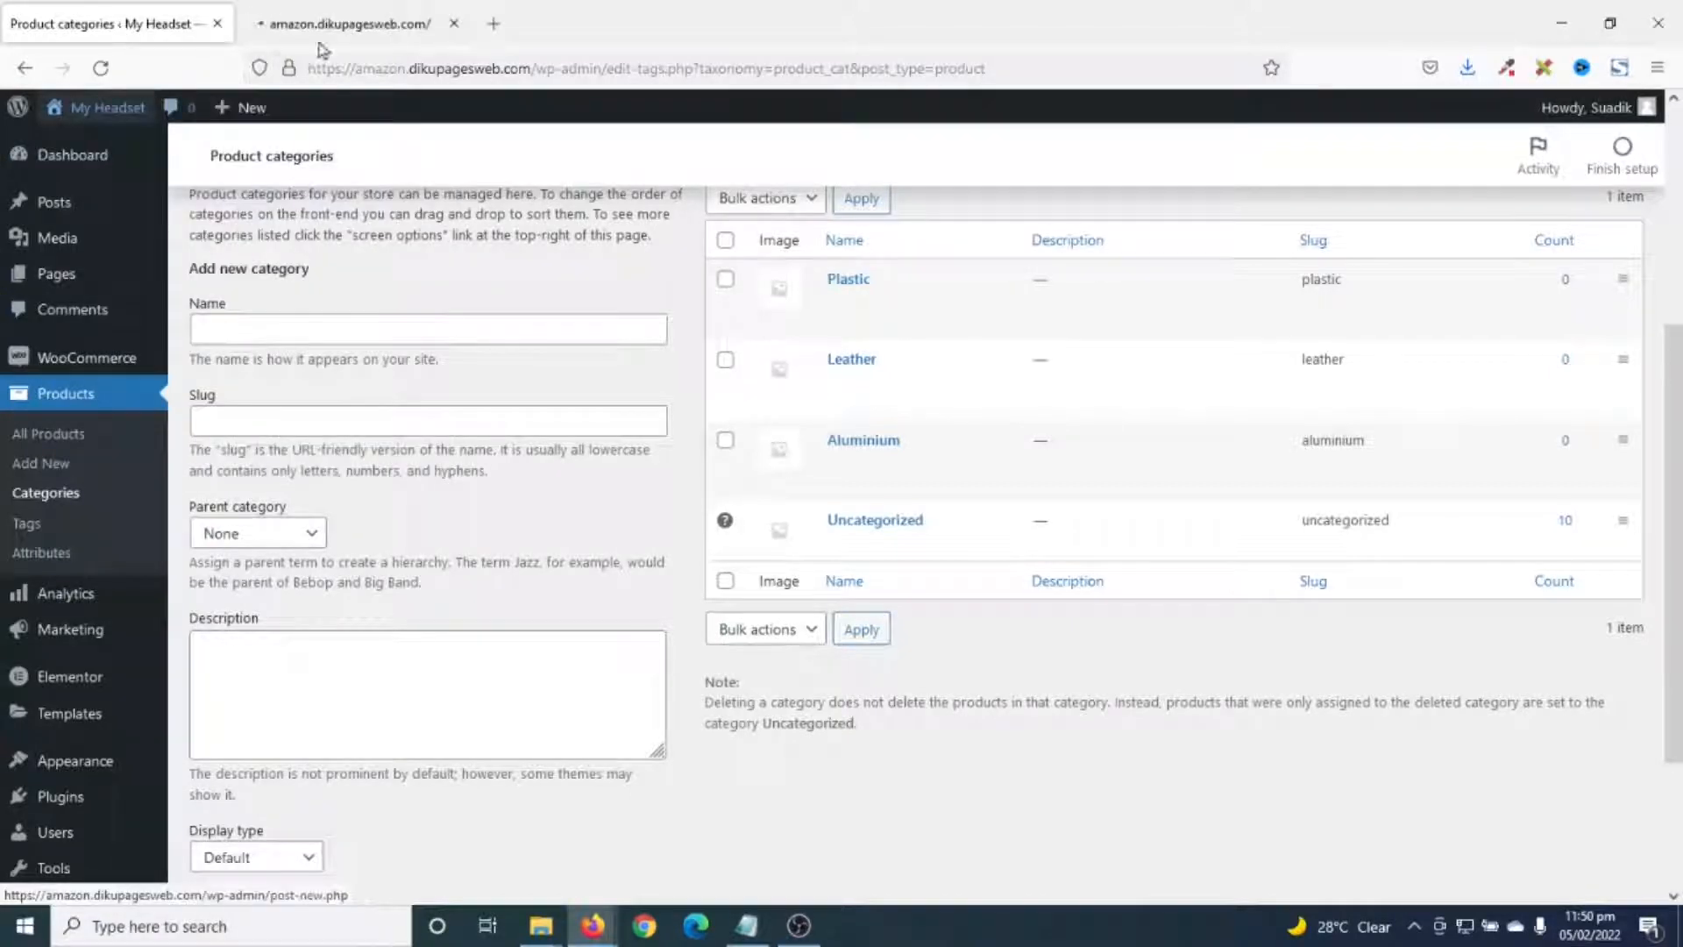
click(338, 23)
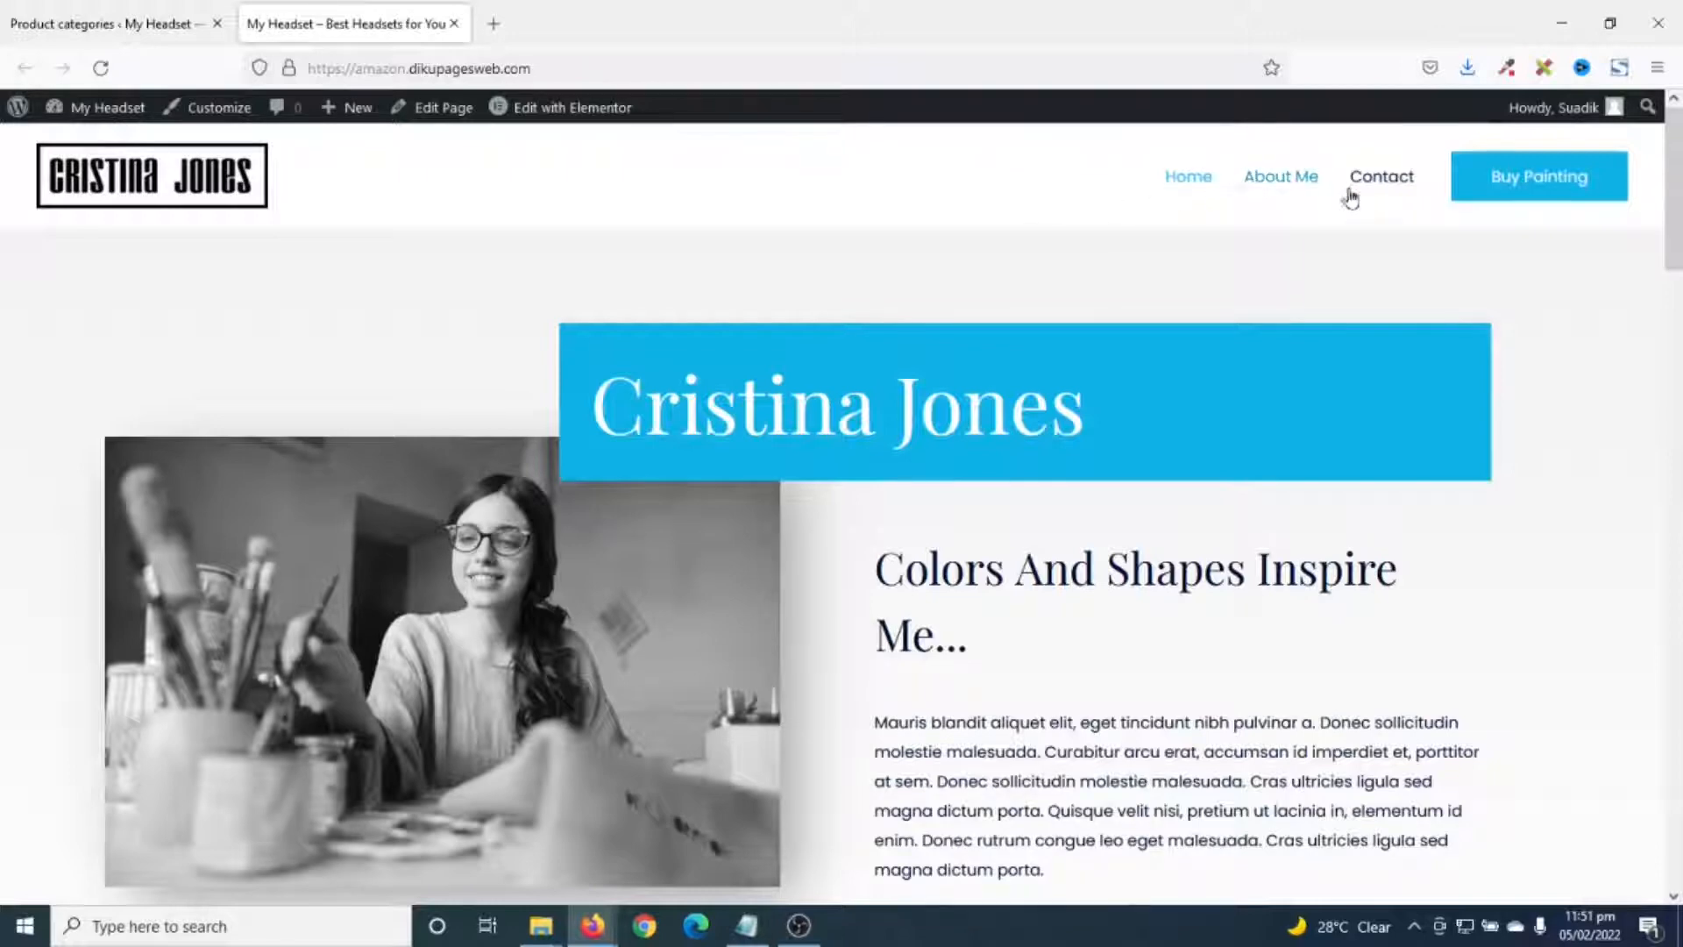
click(100, 23)
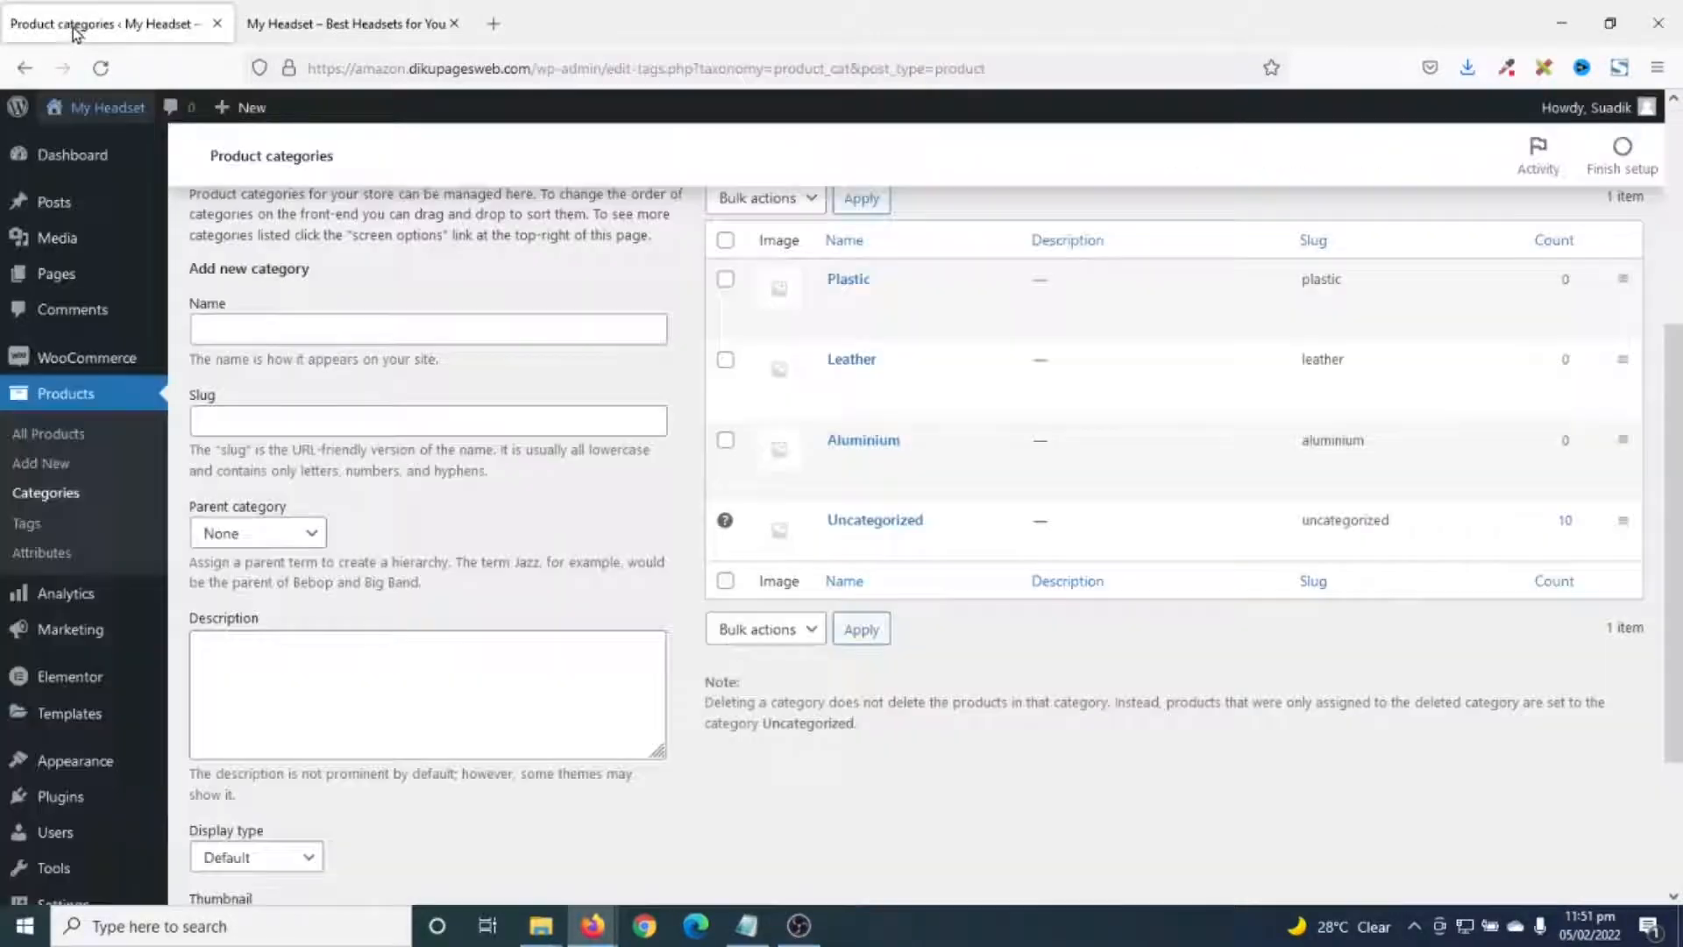
- Open Appearance > Menus for Top Navigation and reveal Screen Options
mouse_move(74, 771)
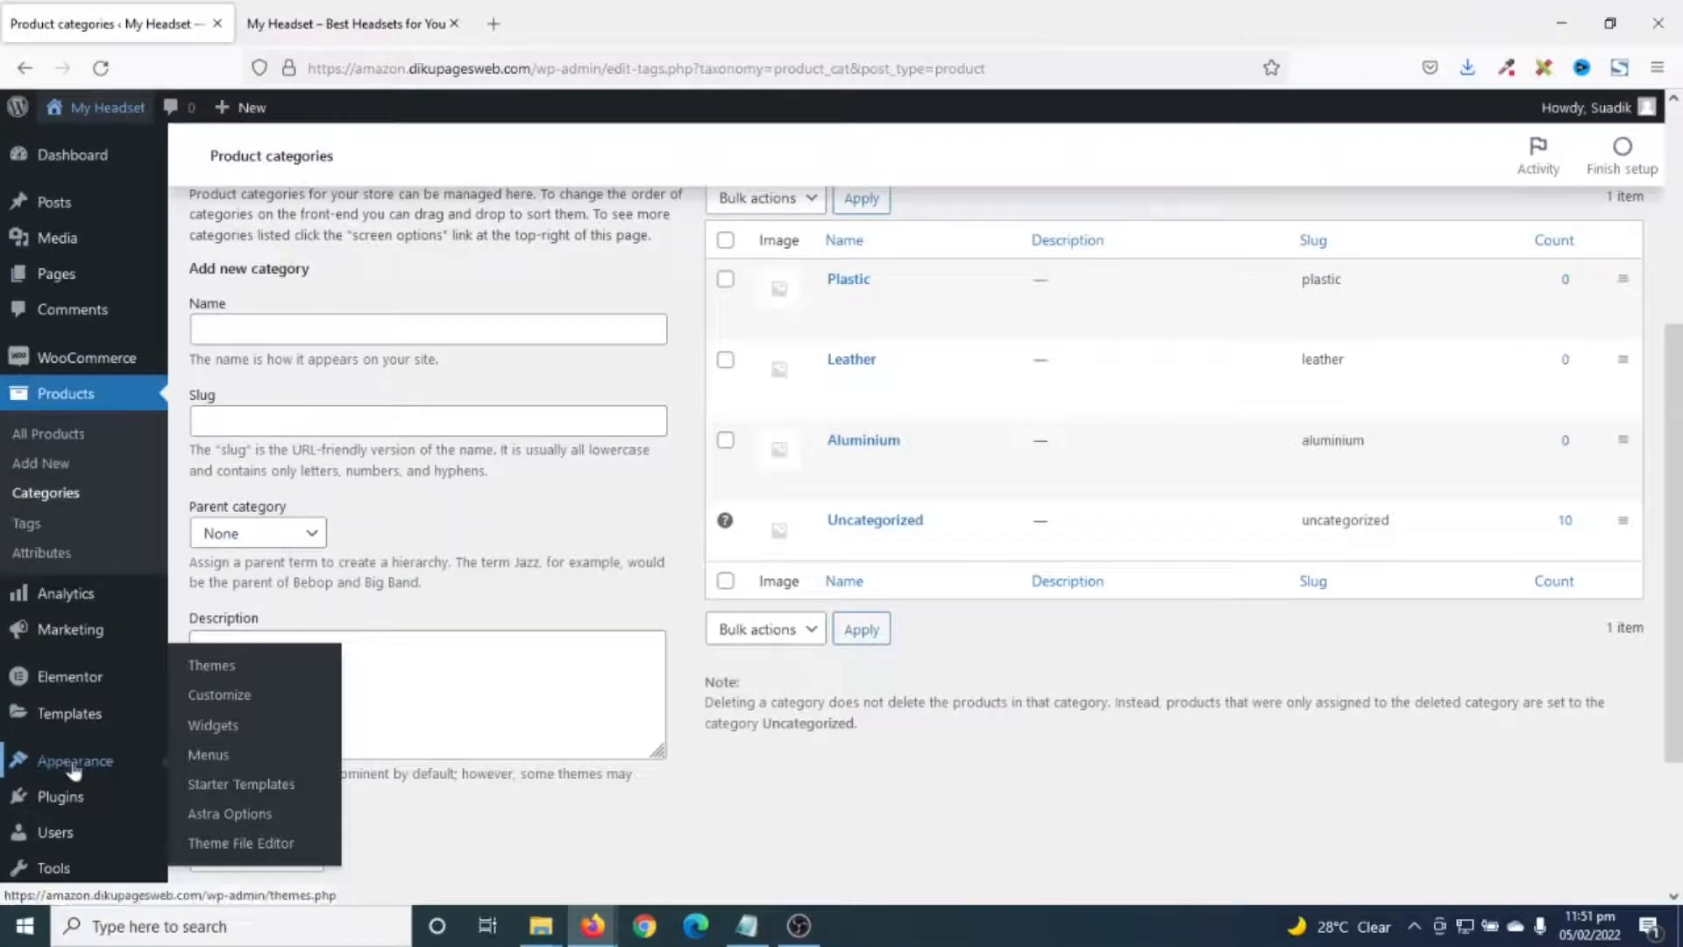
click(210, 764)
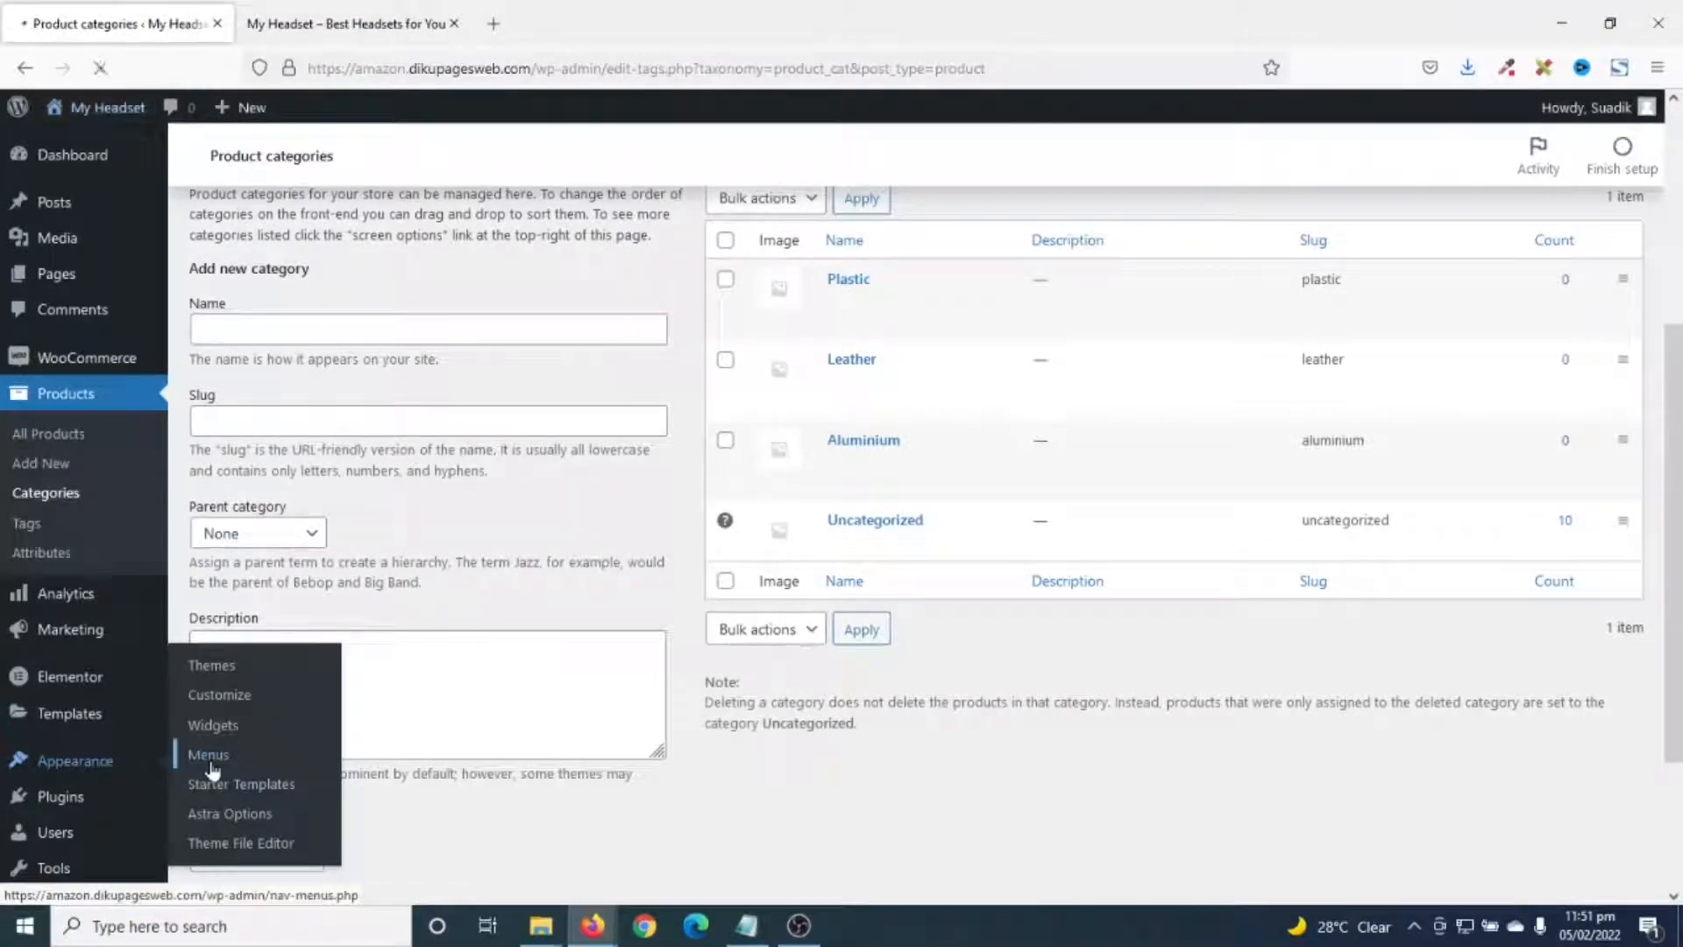
scroll(605, 741, down, 2)
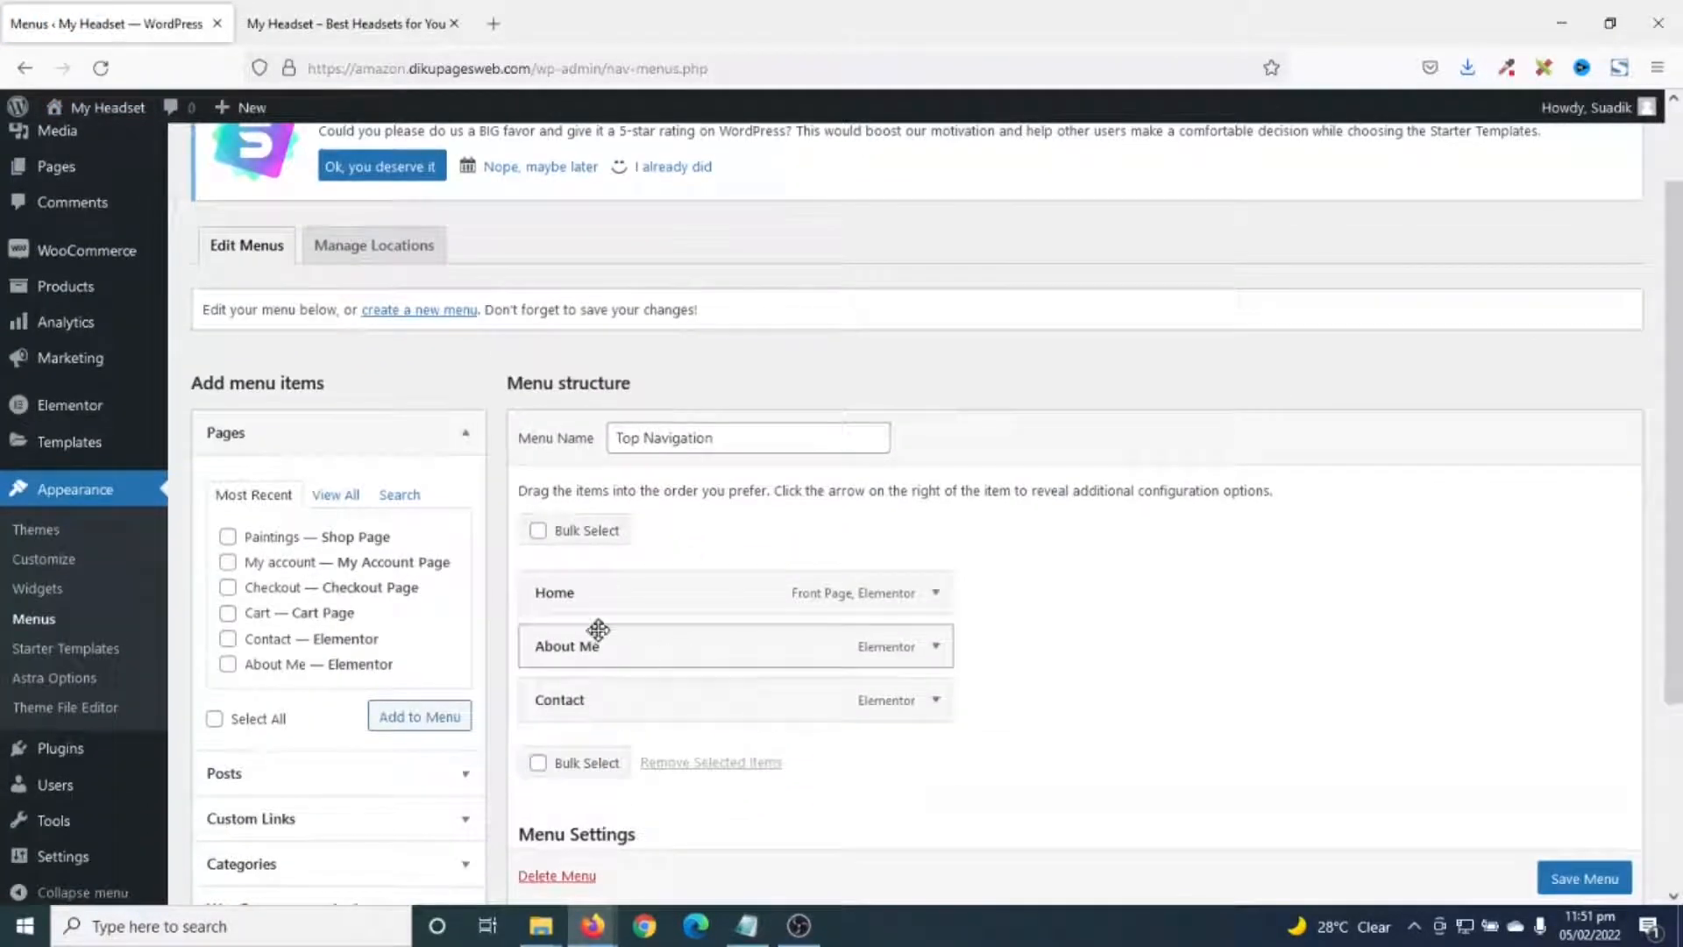
scroll(699, 678, up, 2)
scroll(699, 674, down, 1)
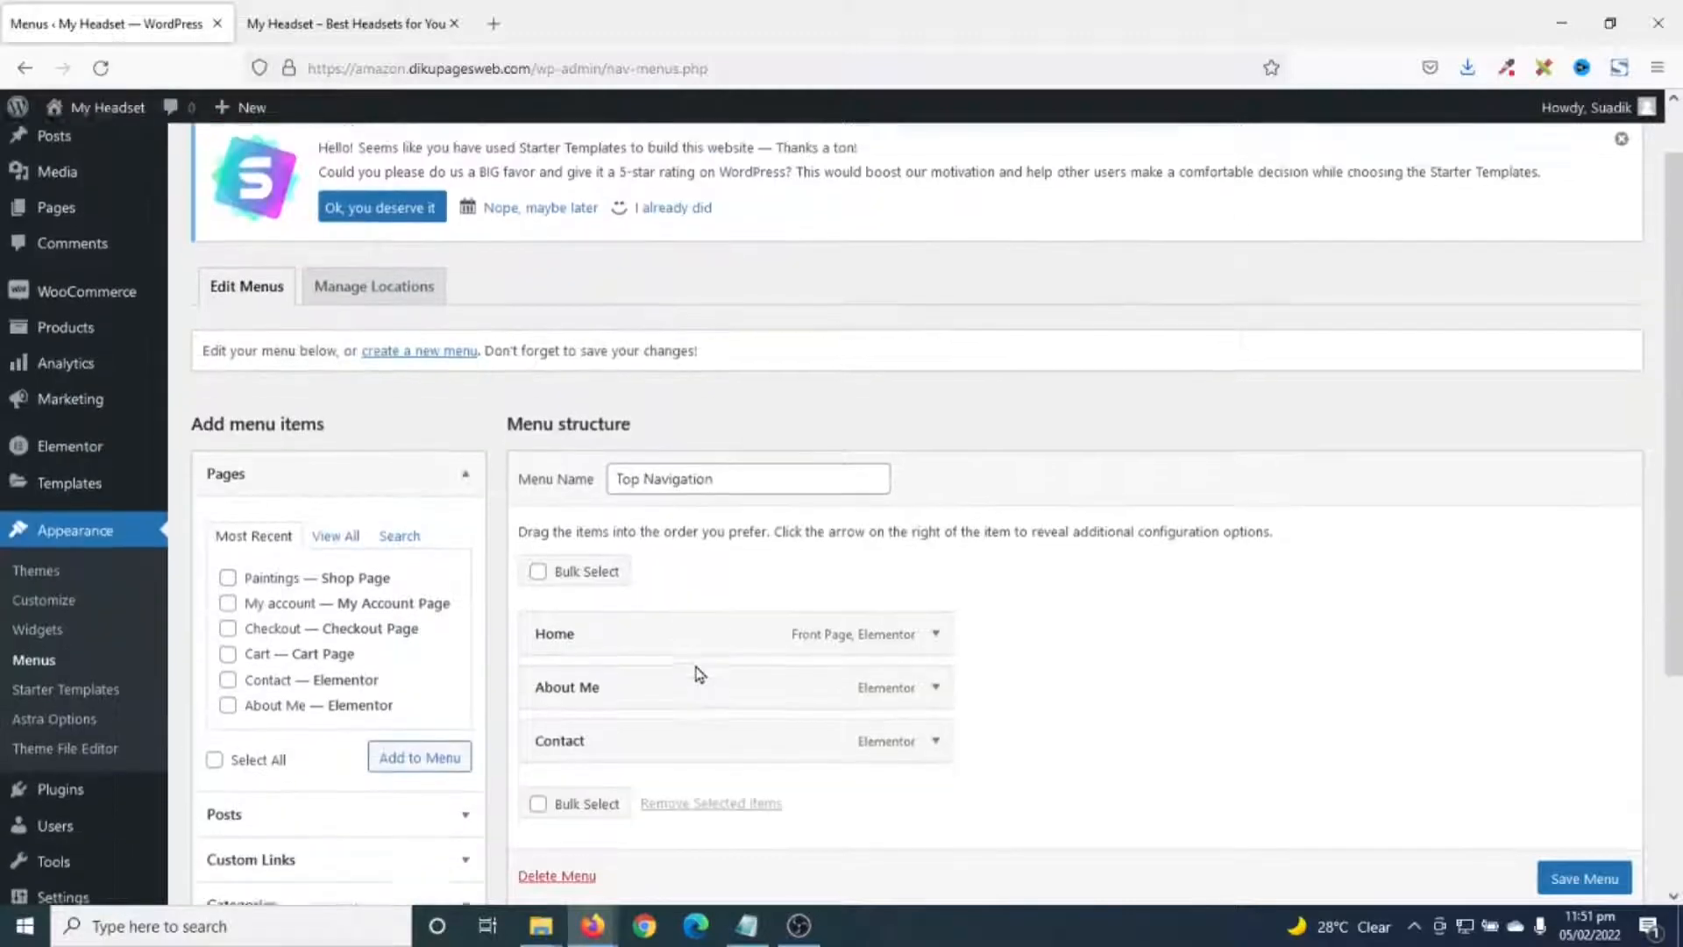
scroll(700, 674, down, 2)
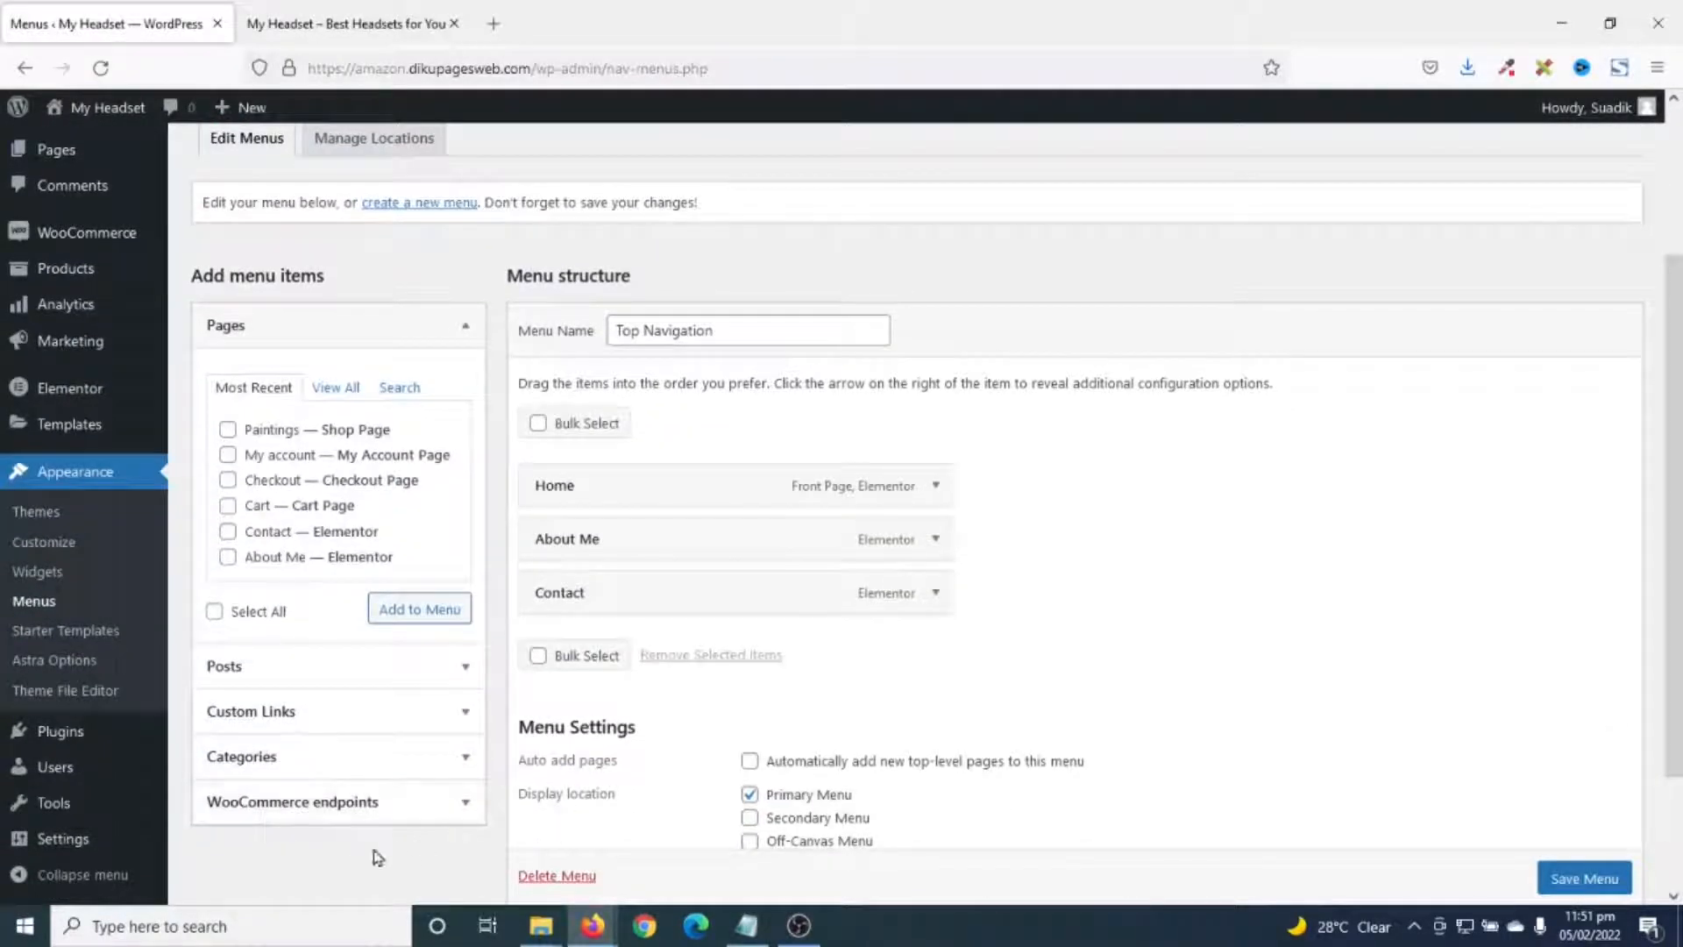
scroll(745, 770, up, 3)
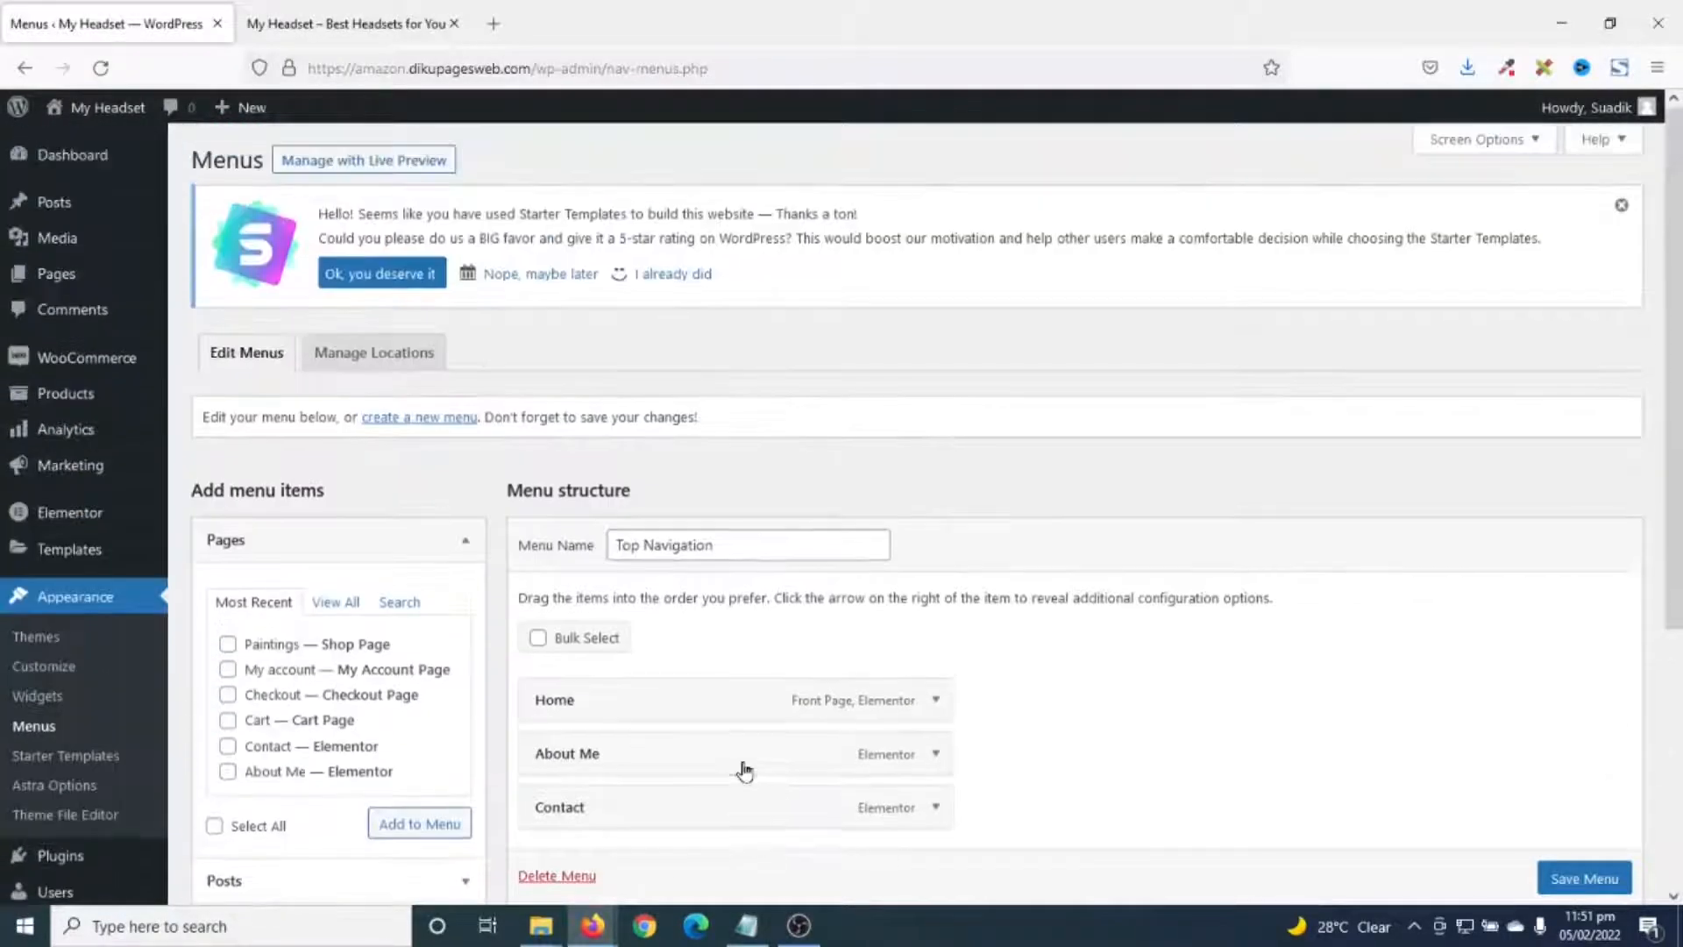
click(1483, 151)
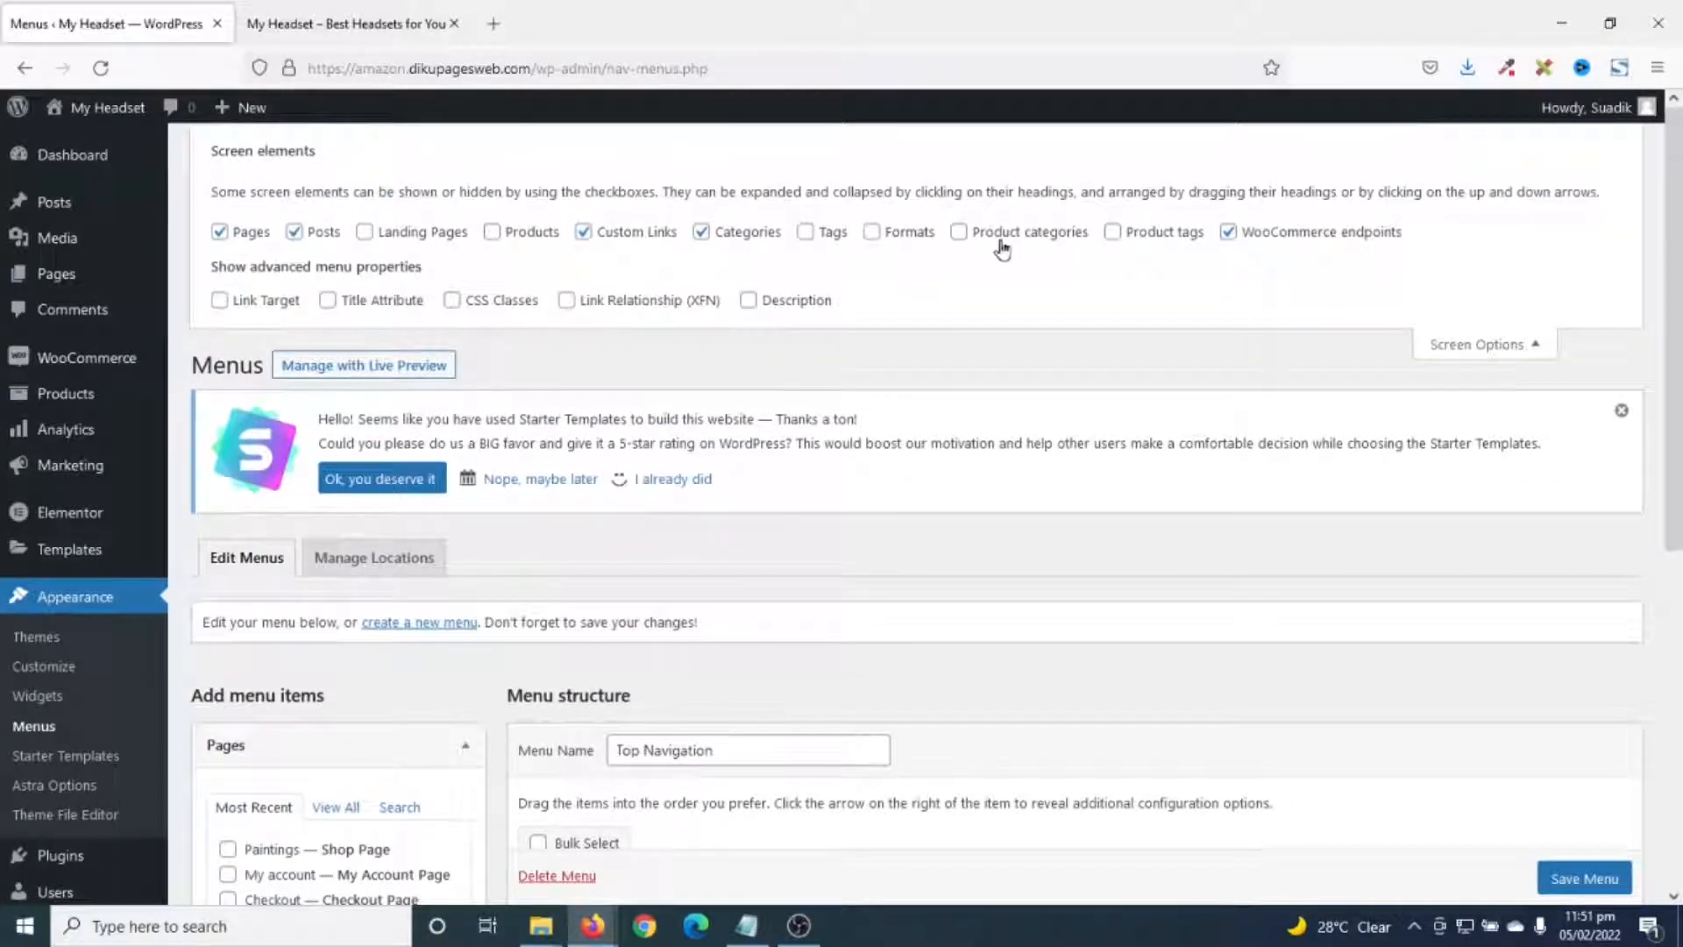
- Enable Product categories and add Aluminium, Leather and Plastic, excluding Uncategorized, to the menu
click(1015, 237)
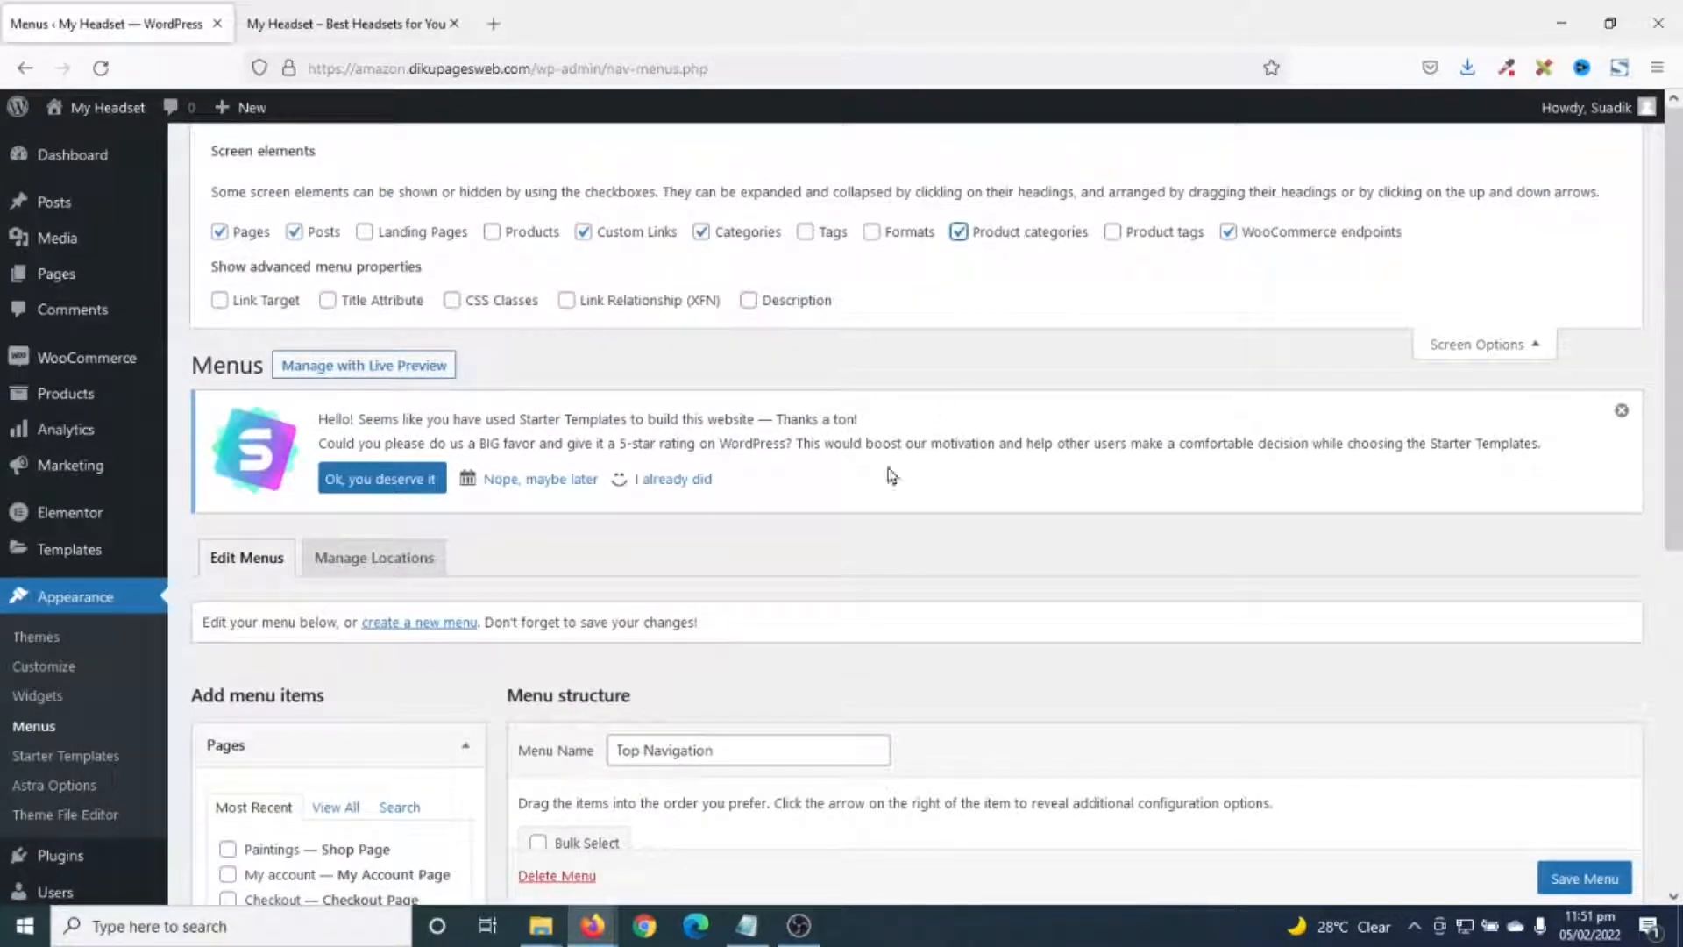
scroll(892, 476, down, 6)
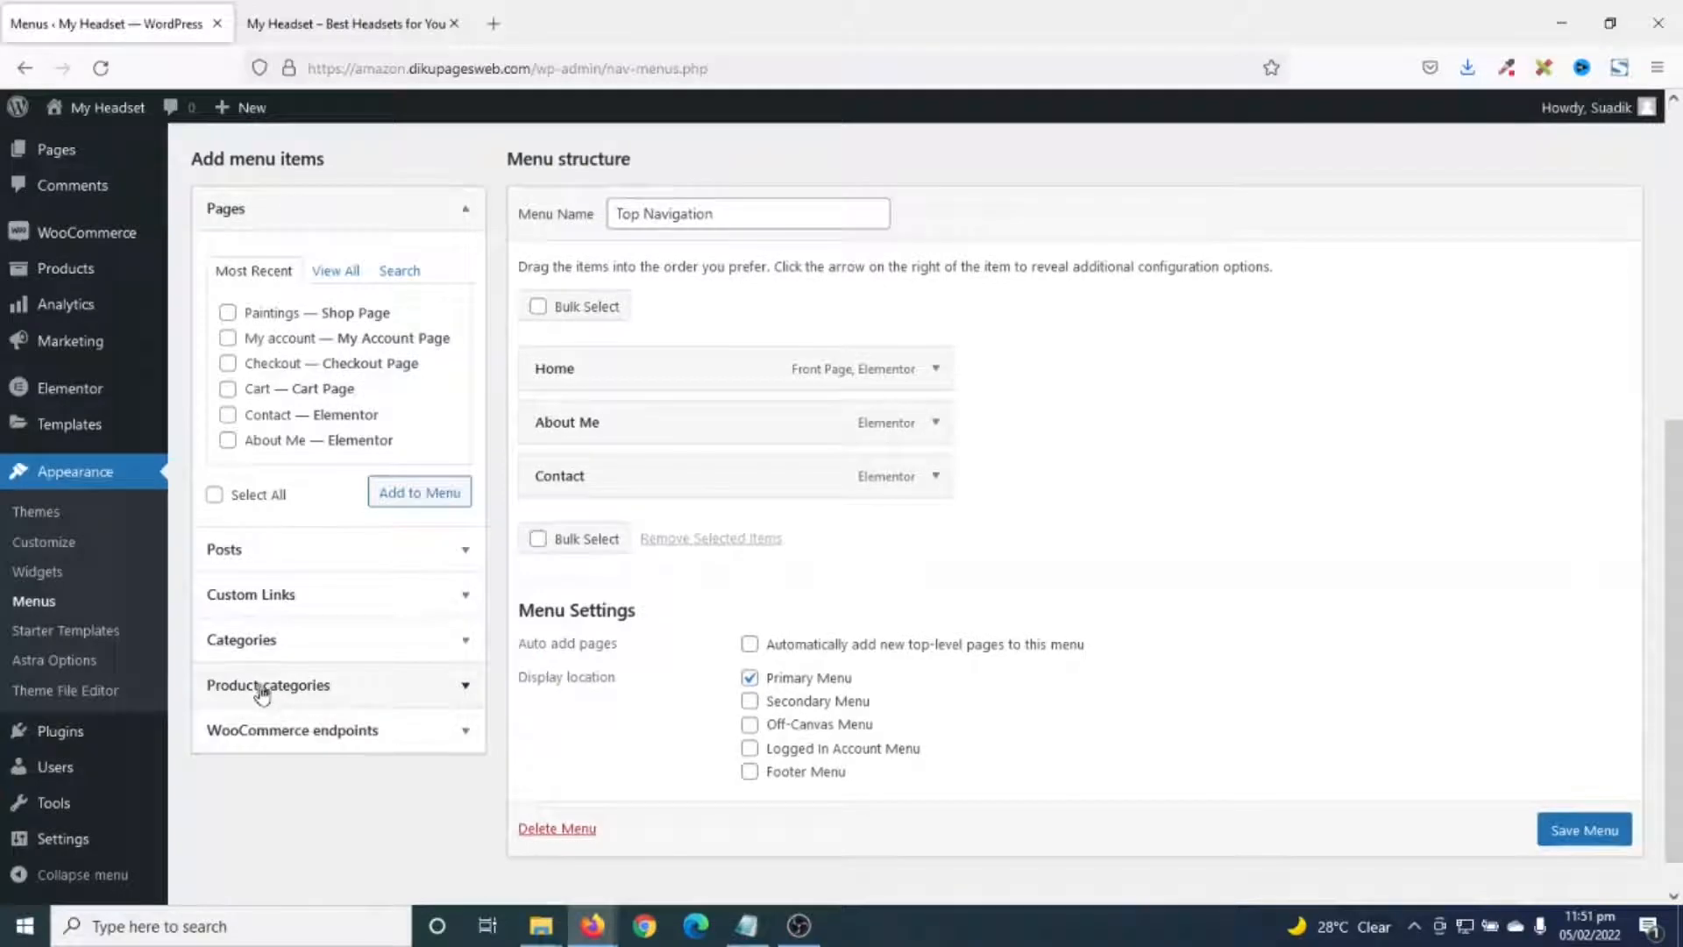
click(286, 689)
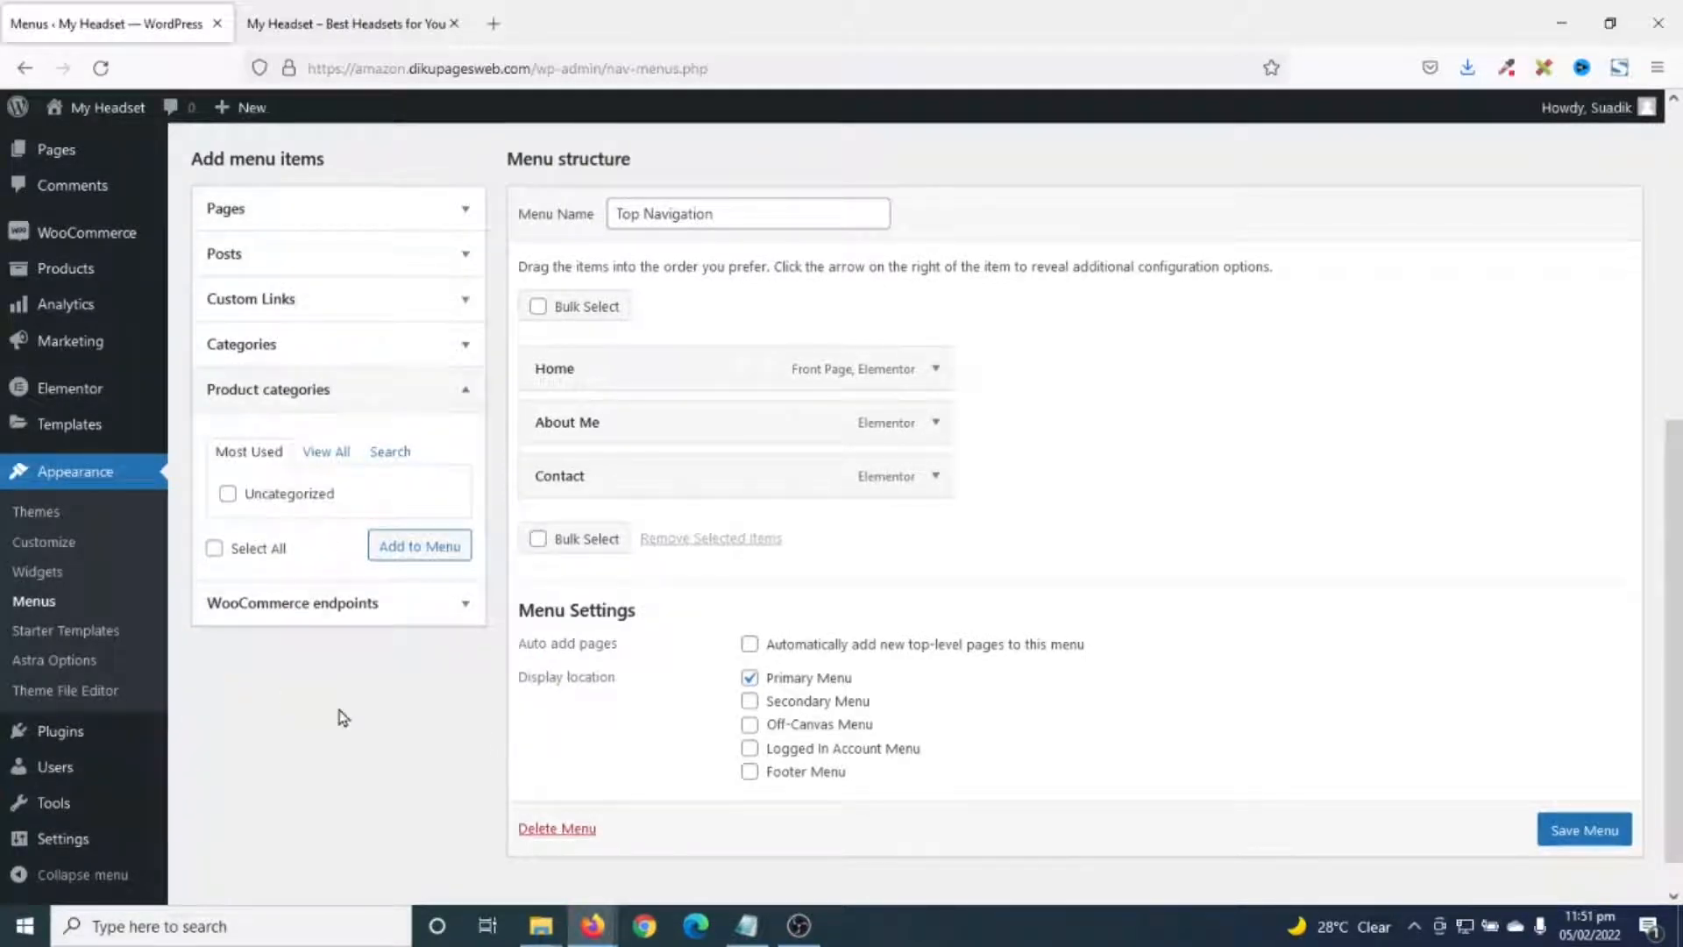
click(316, 454)
click(254, 626)
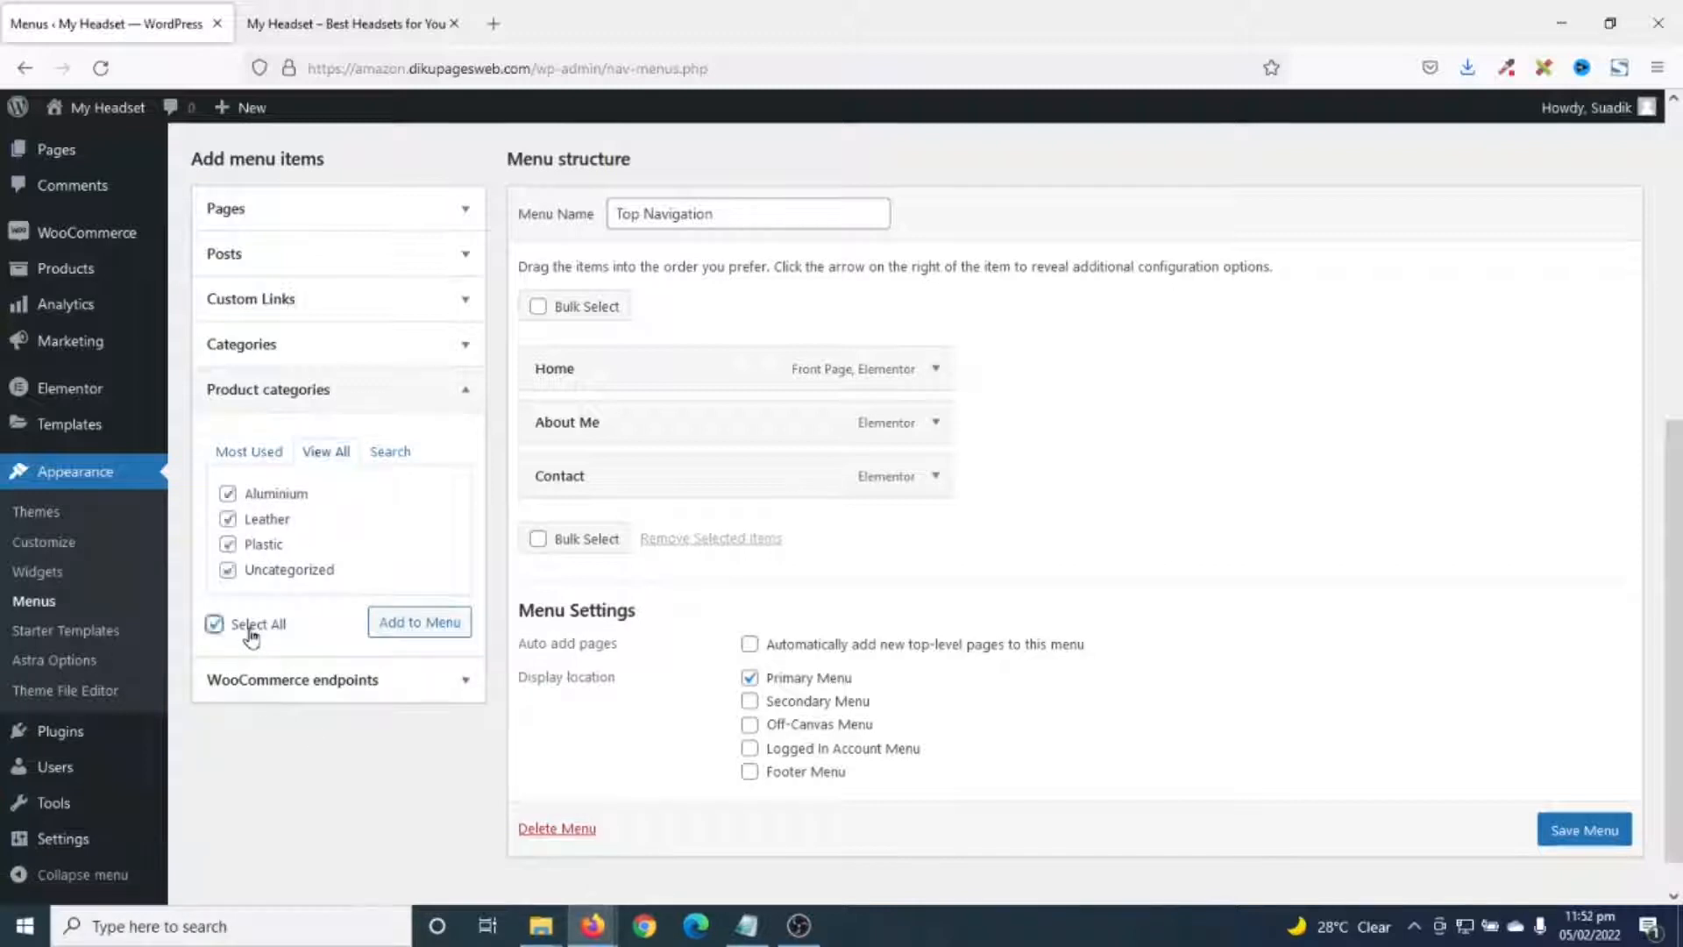
click(281, 572)
click(412, 624)
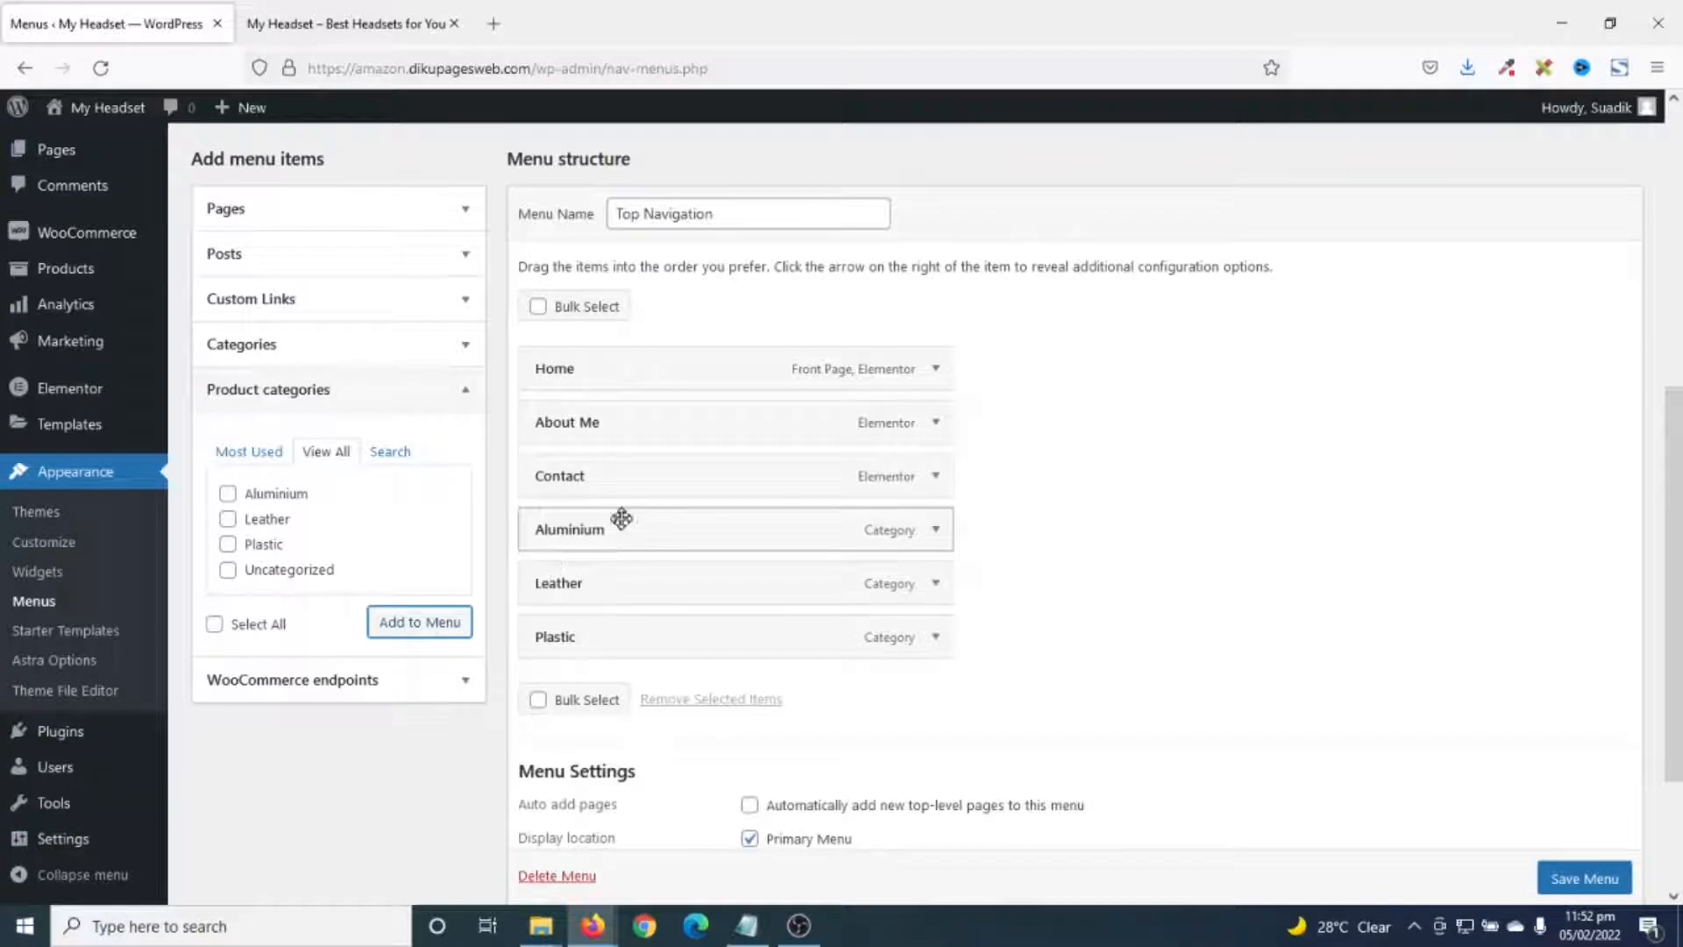
- Drag Aluminium, Leather and Plastic to sit directly under Home
drag(589, 533, 589, 425)
drag(604, 585, 593, 489)
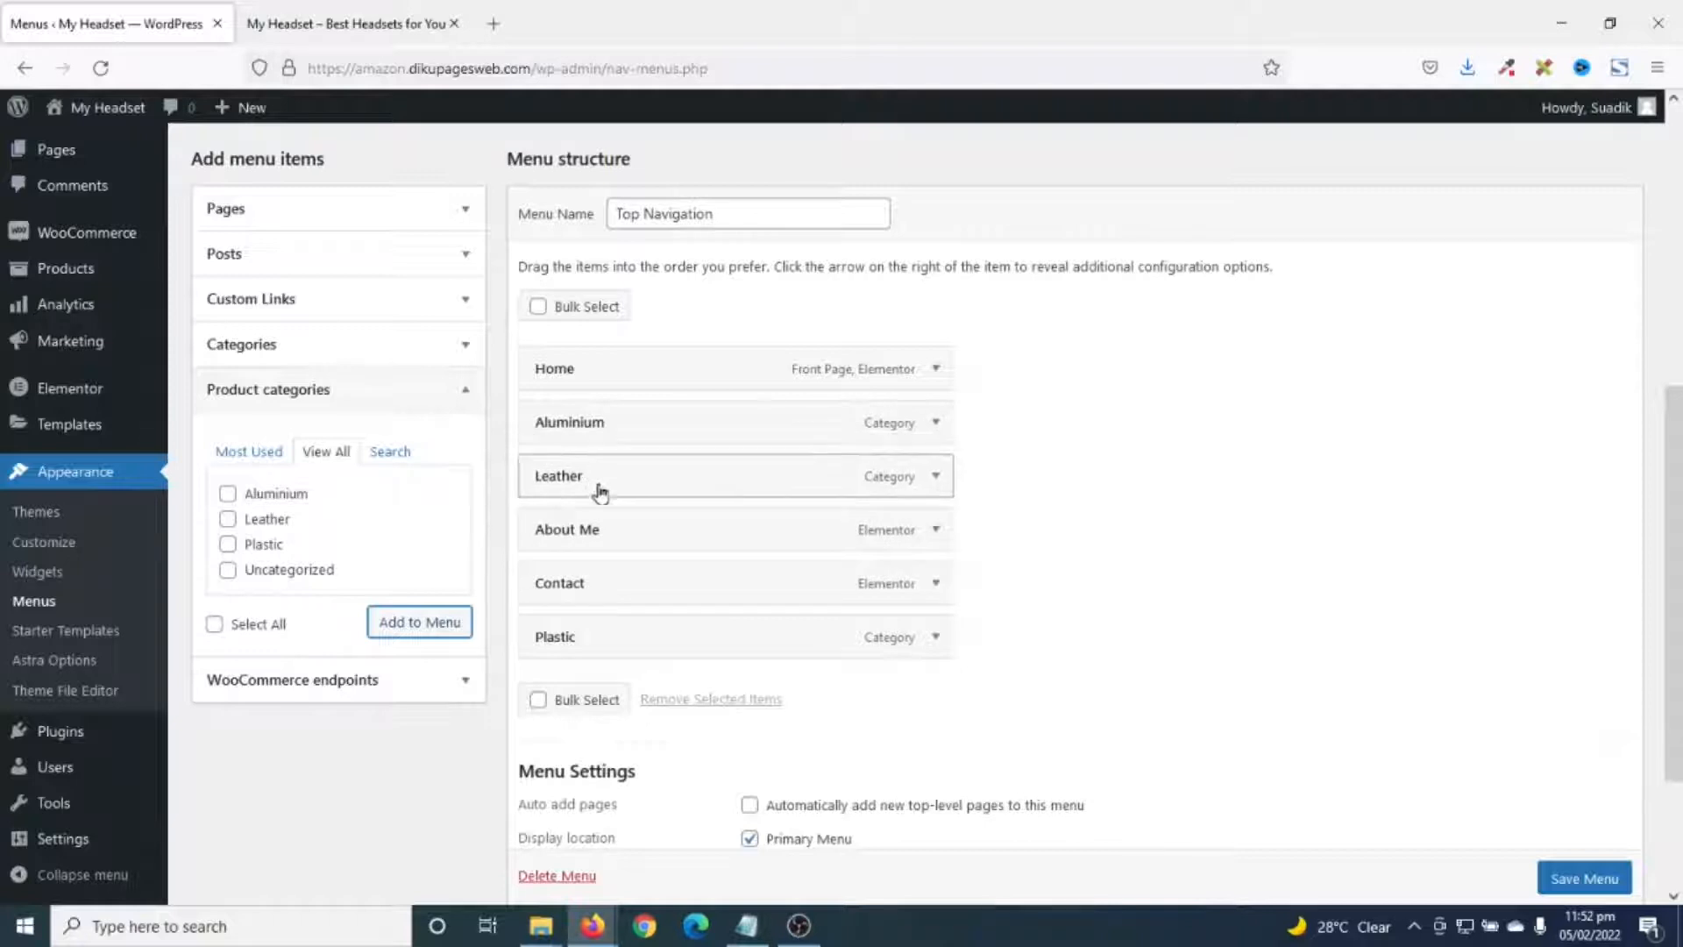
drag(605, 646, 611, 541)
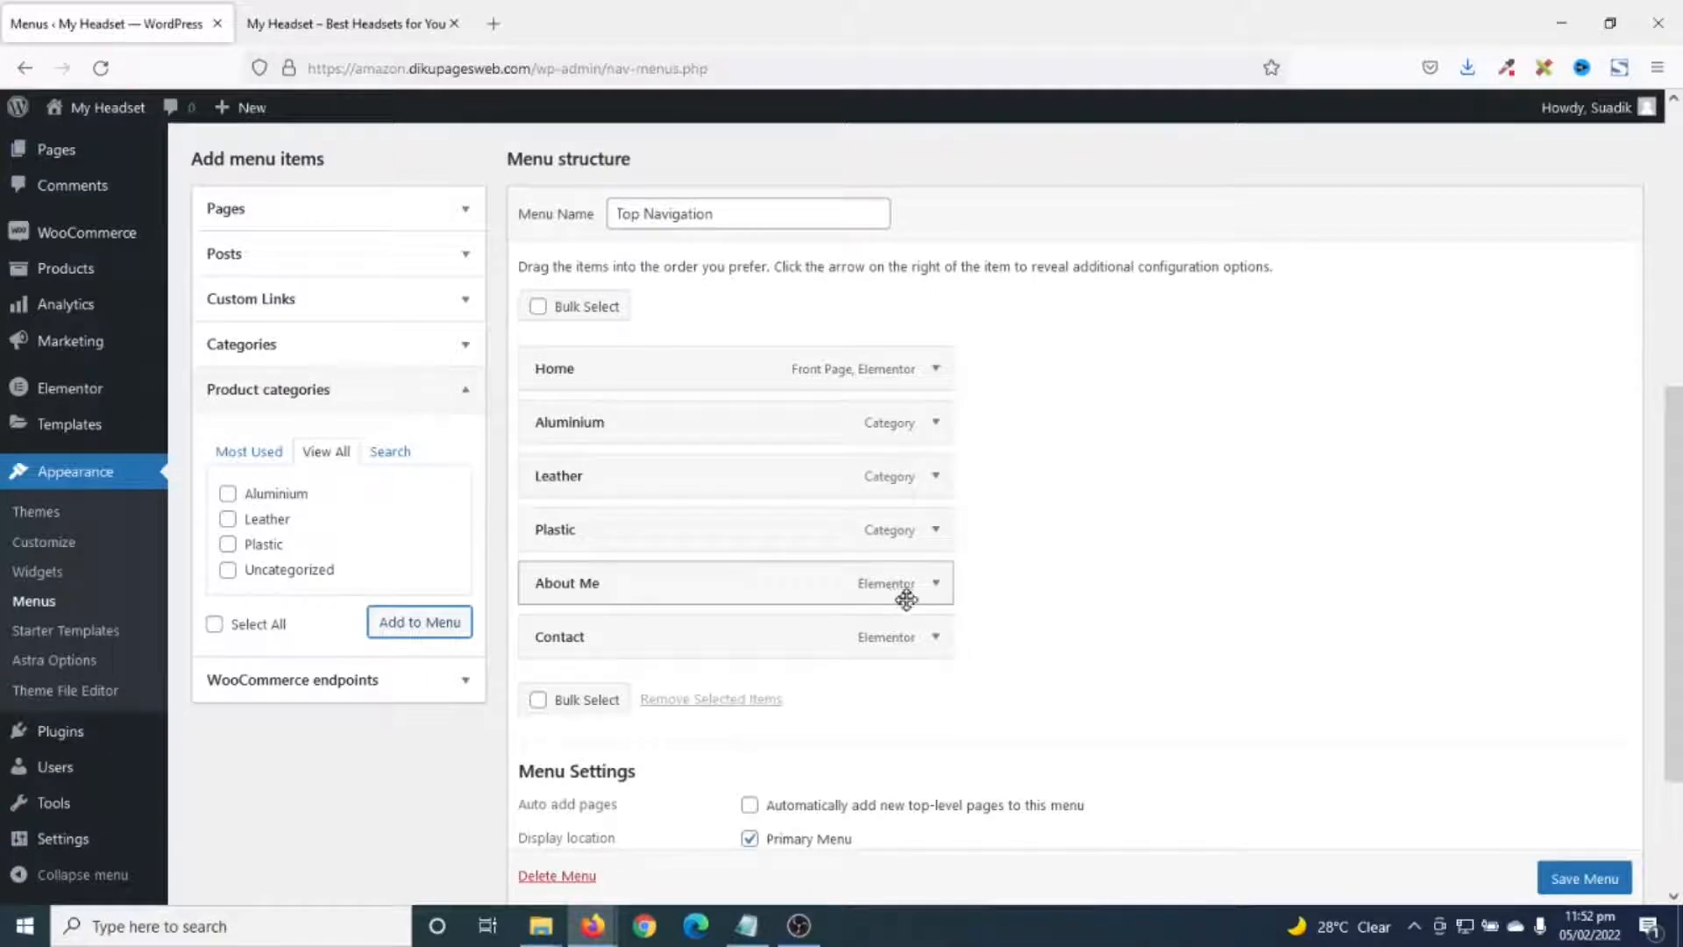
- Change the About Me navigation label to About and save the menu
click(936, 585)
double_click(656, 657)
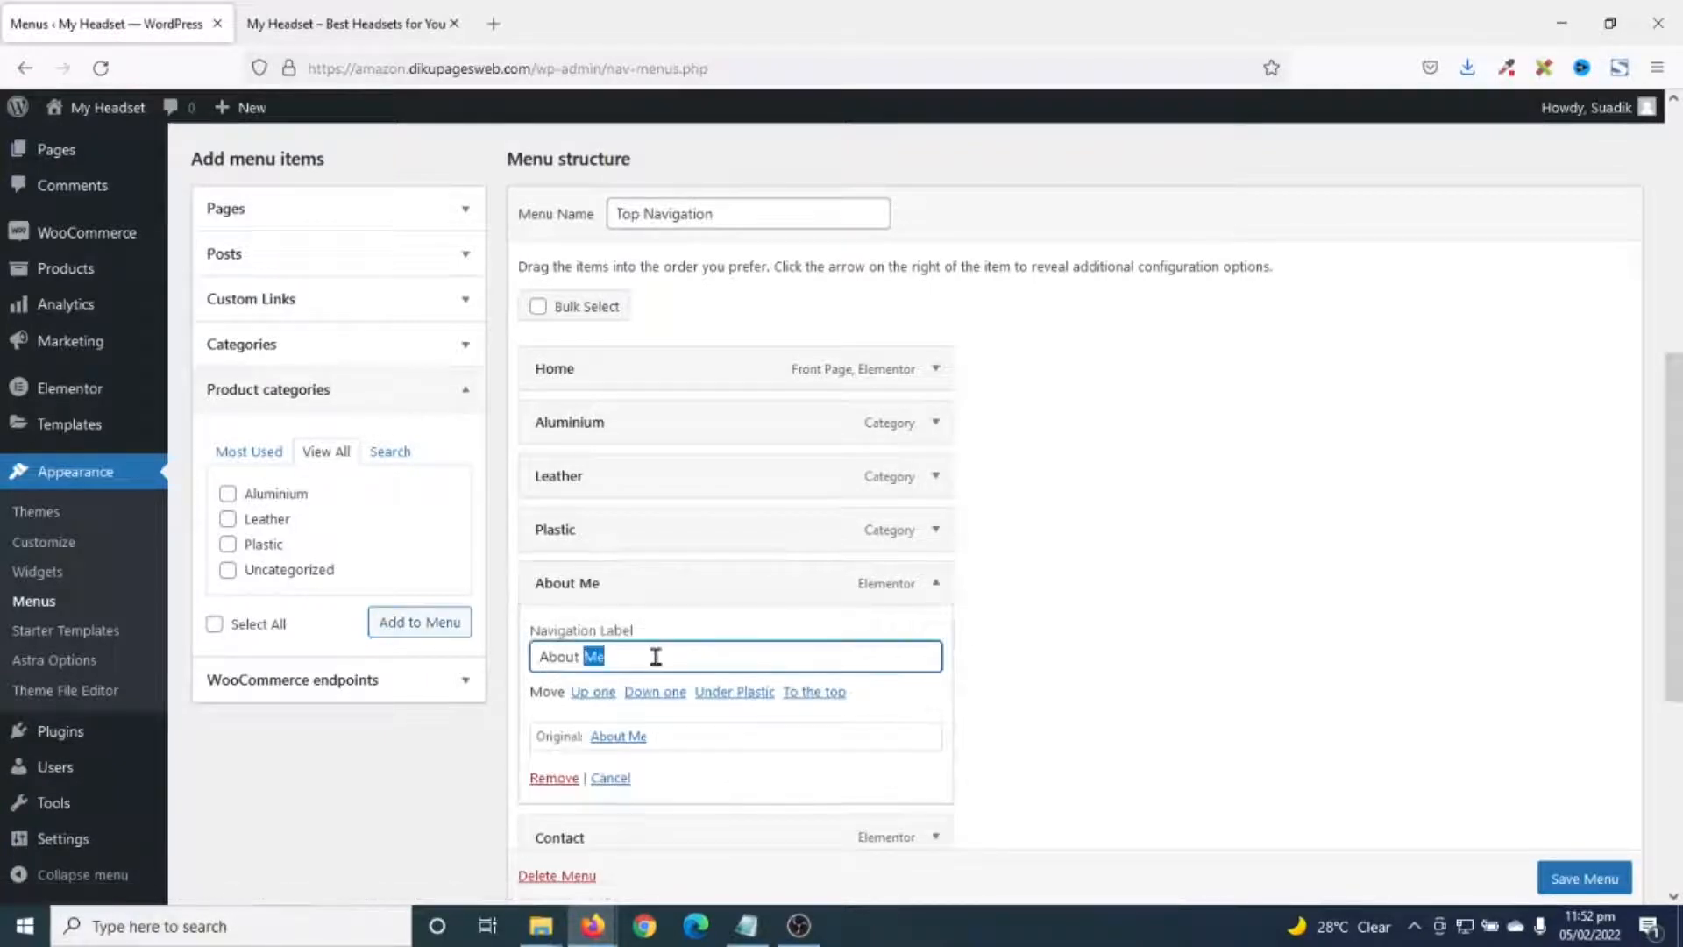
key(BackSpace)
key(BackSpace)
scroll(1090, 681, down, 5)
click(1585, 788)
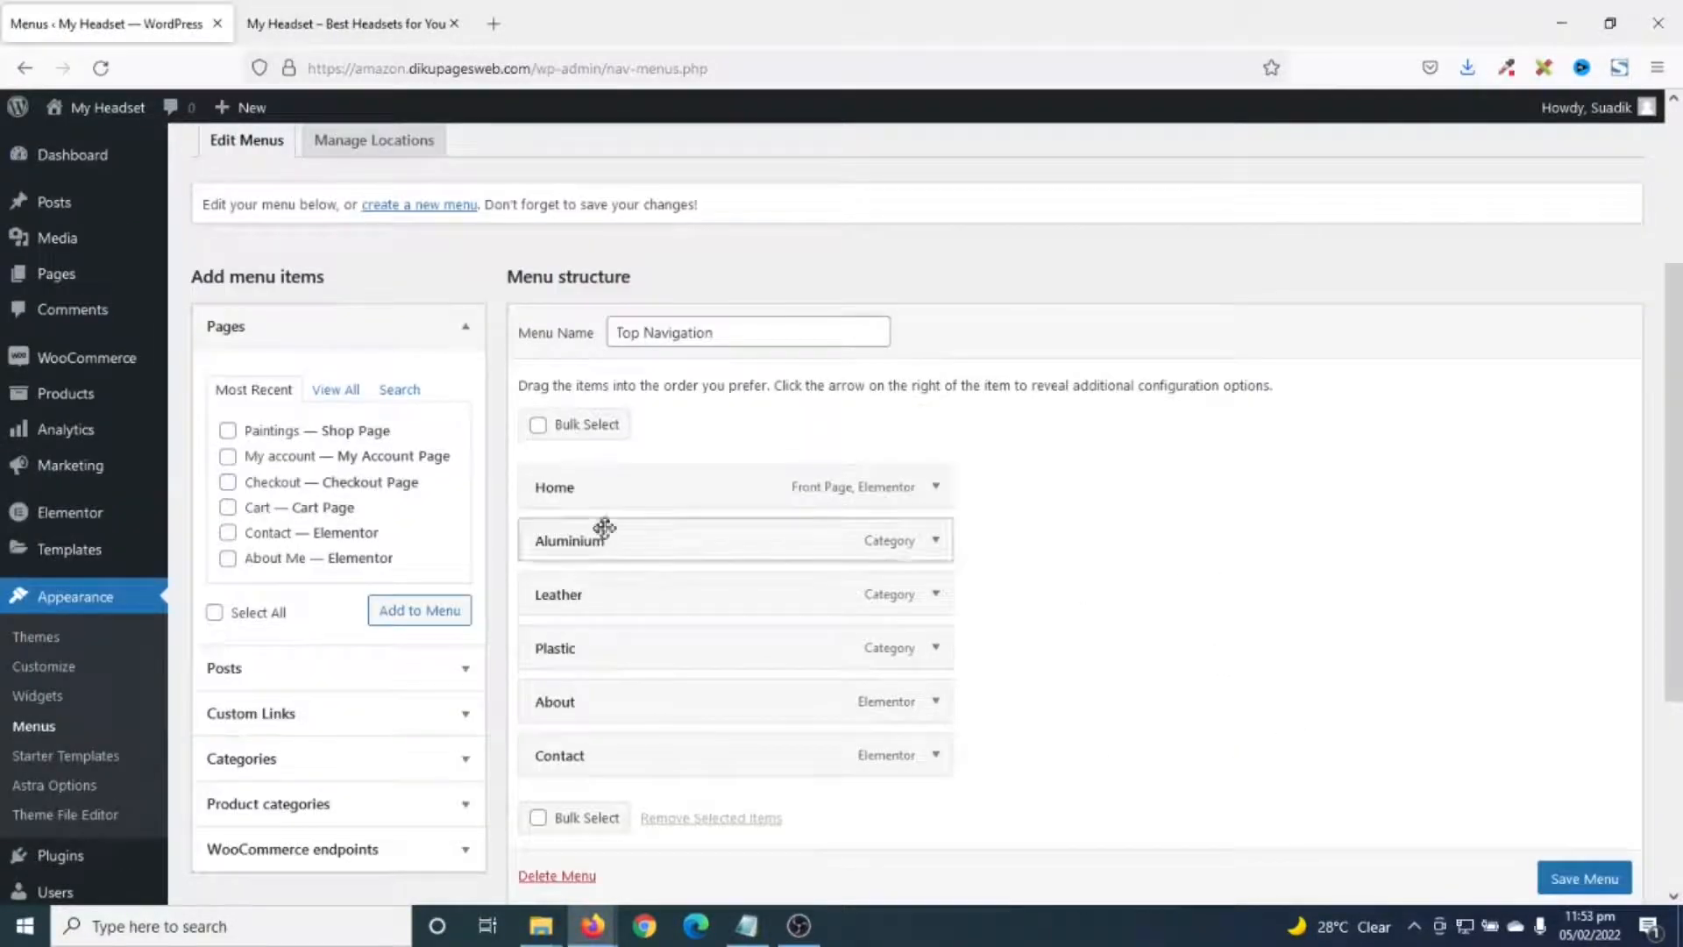
- Assign the menu to the Footer Menu location and save again
scroll(759, 706, down, 4)
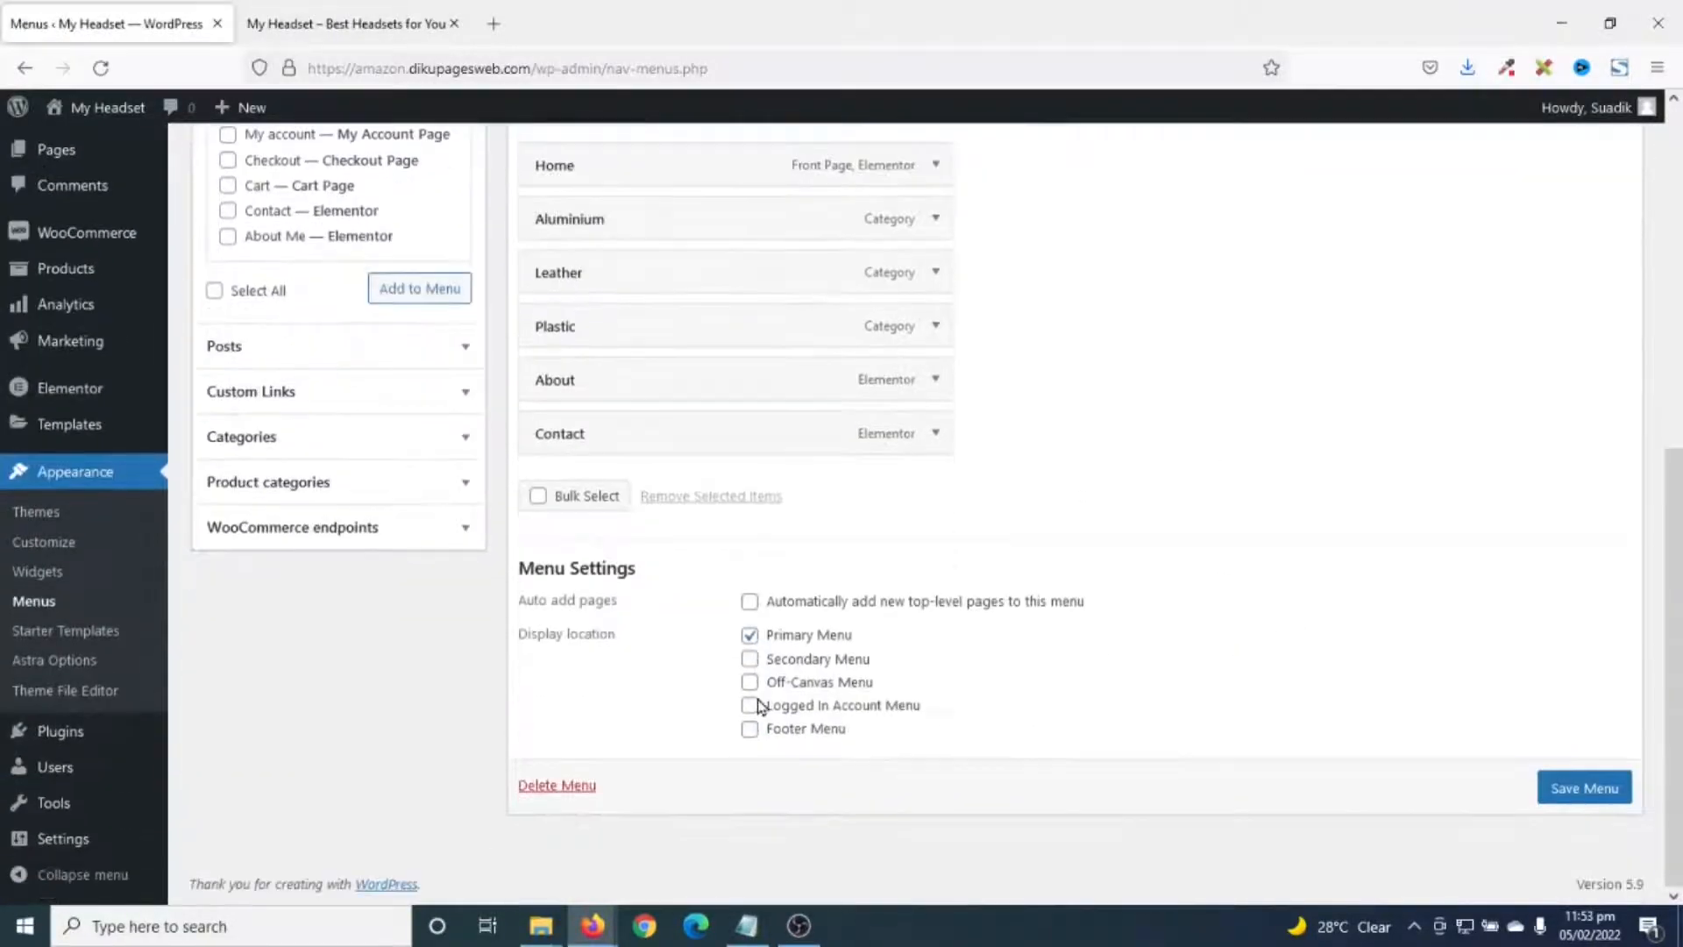
click(799, 744)
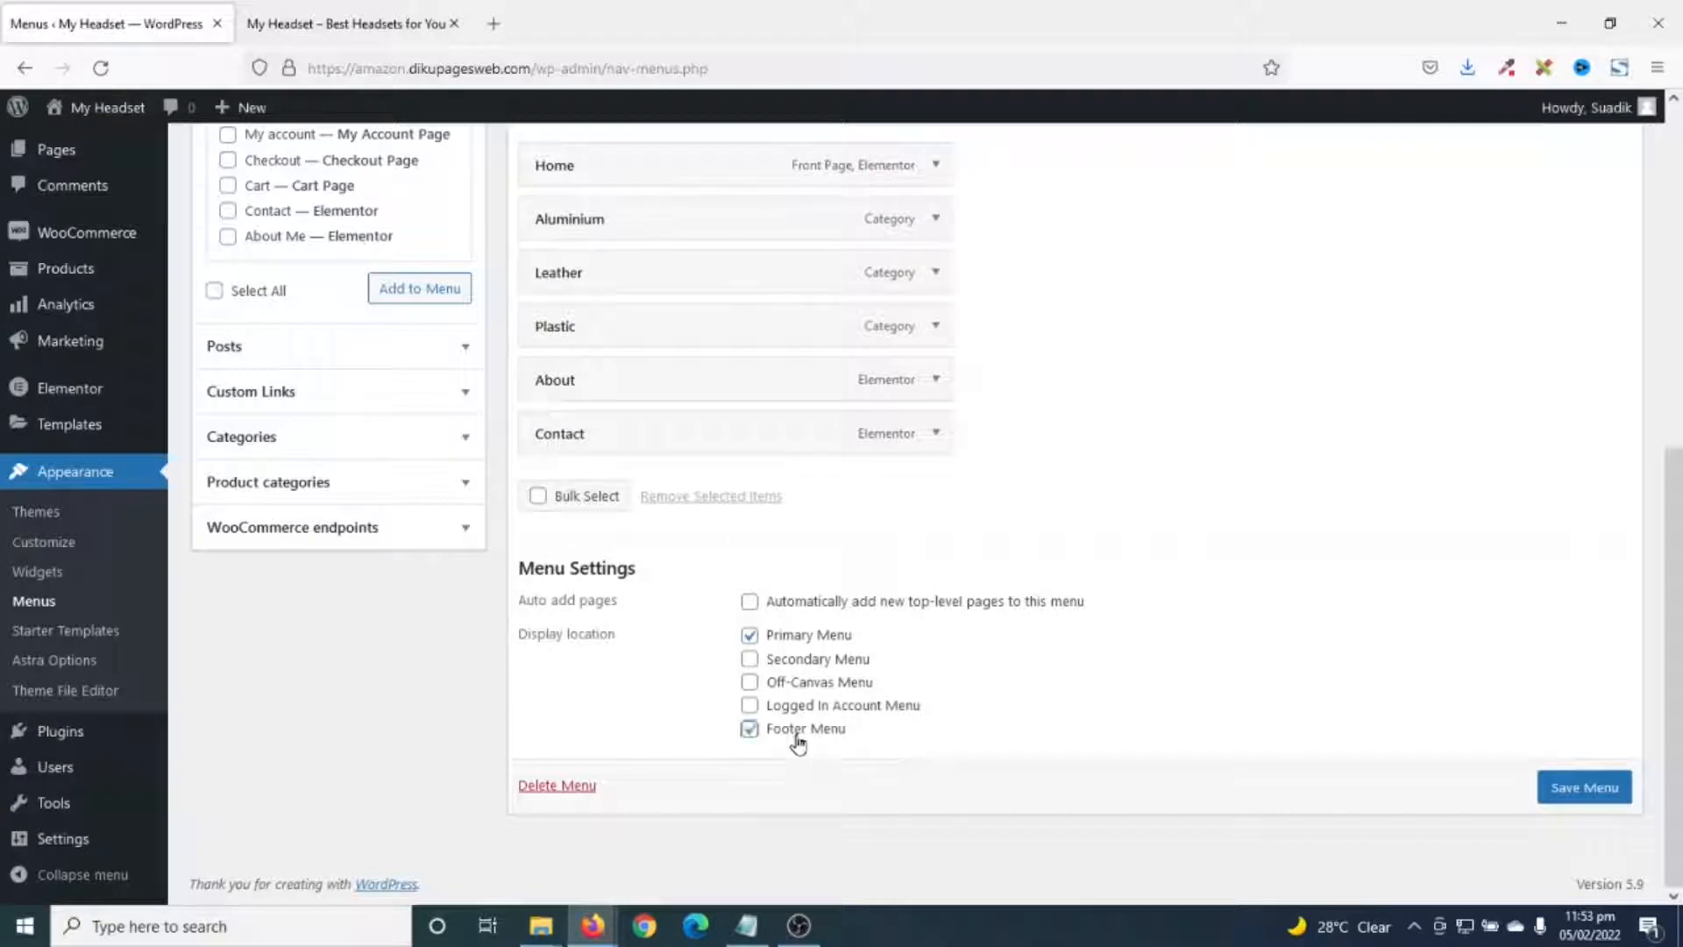
click(1583, 789)
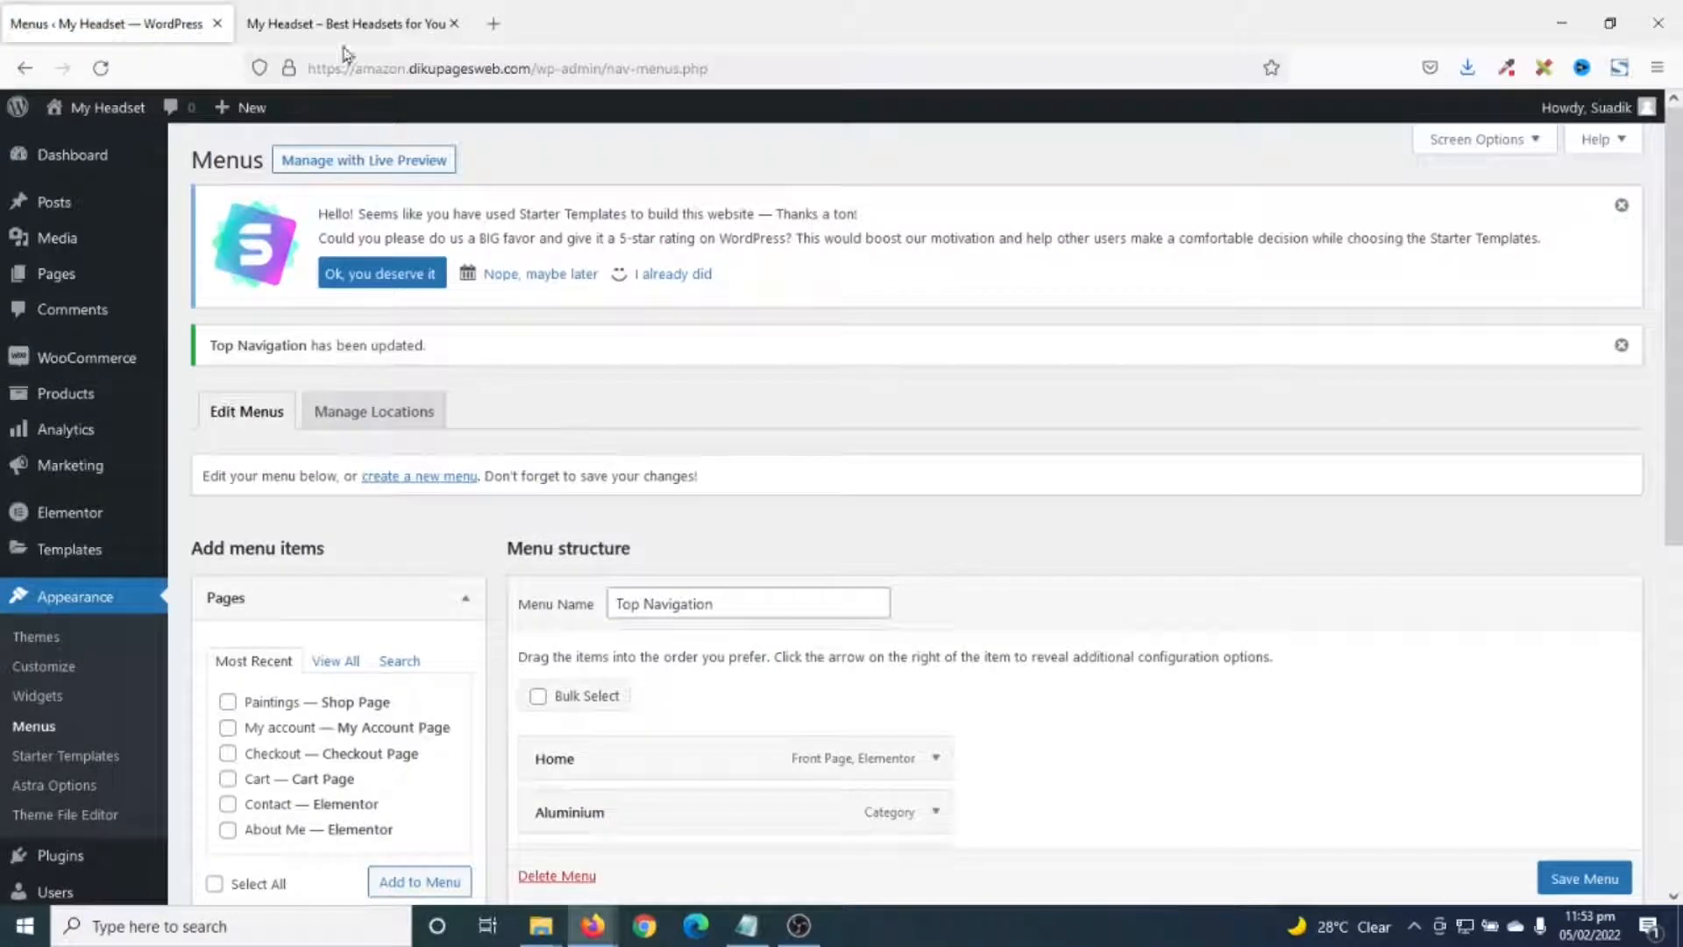
- Reload the live My Headset tab to see Home, Aluminium, Leather, Plastic, About, Contact
click(347, 26)
click(101, 68)
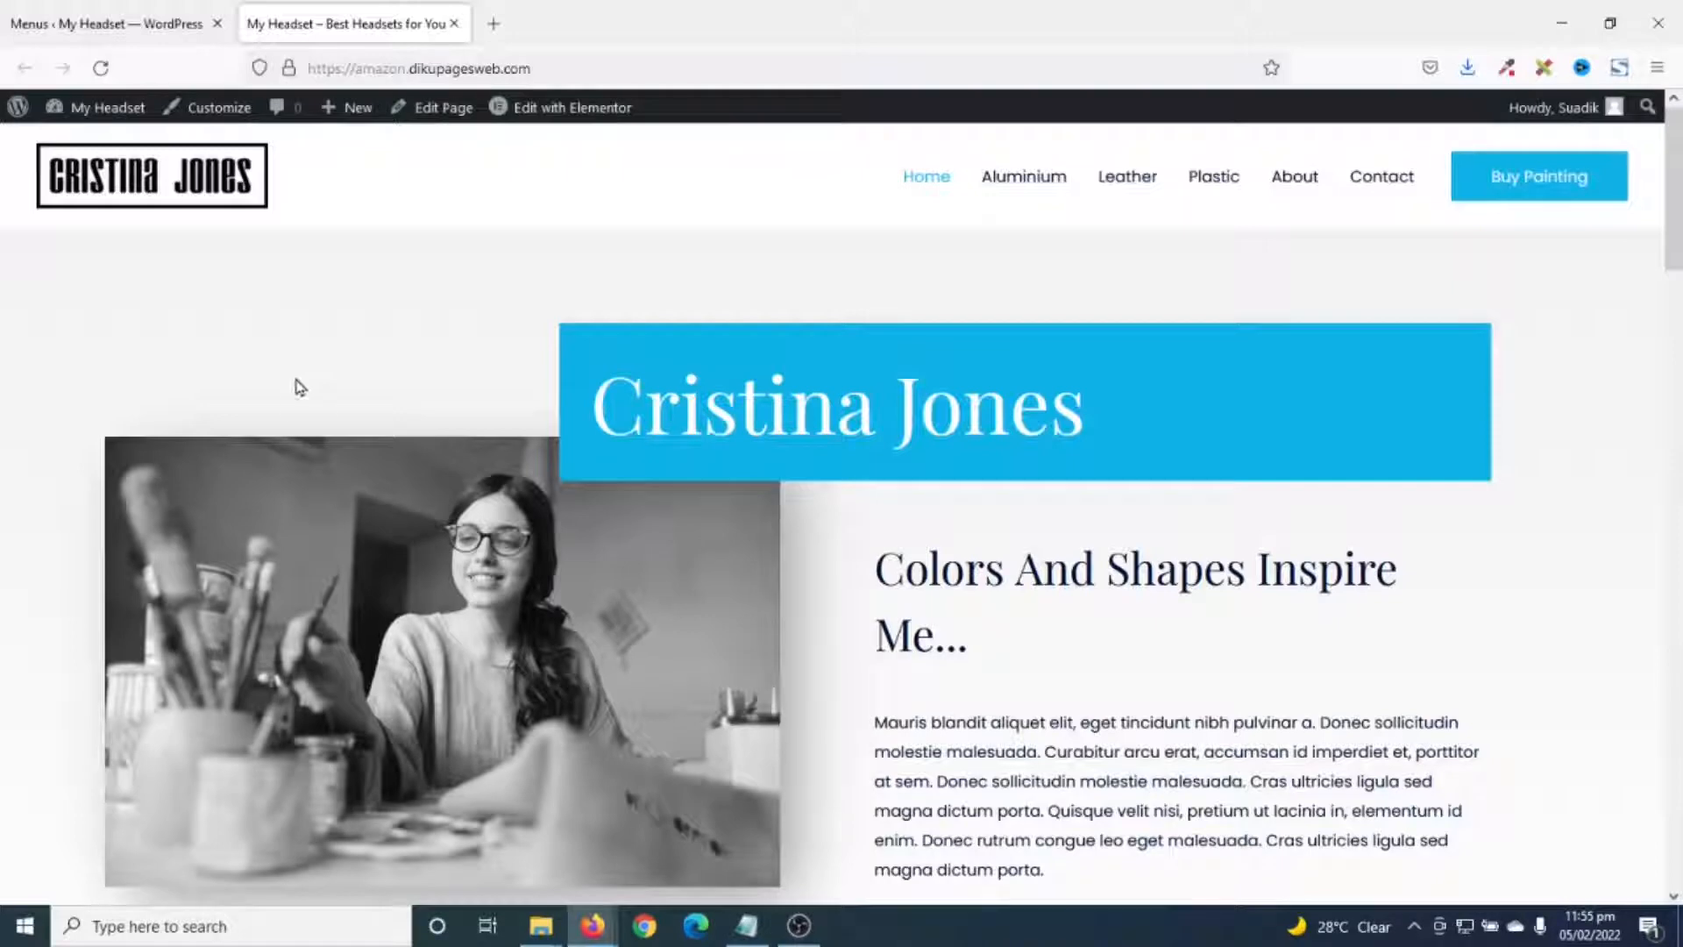
- Load amazon.com in a new tab and follow the footer's Become an Affiliate link
click(493, 25)
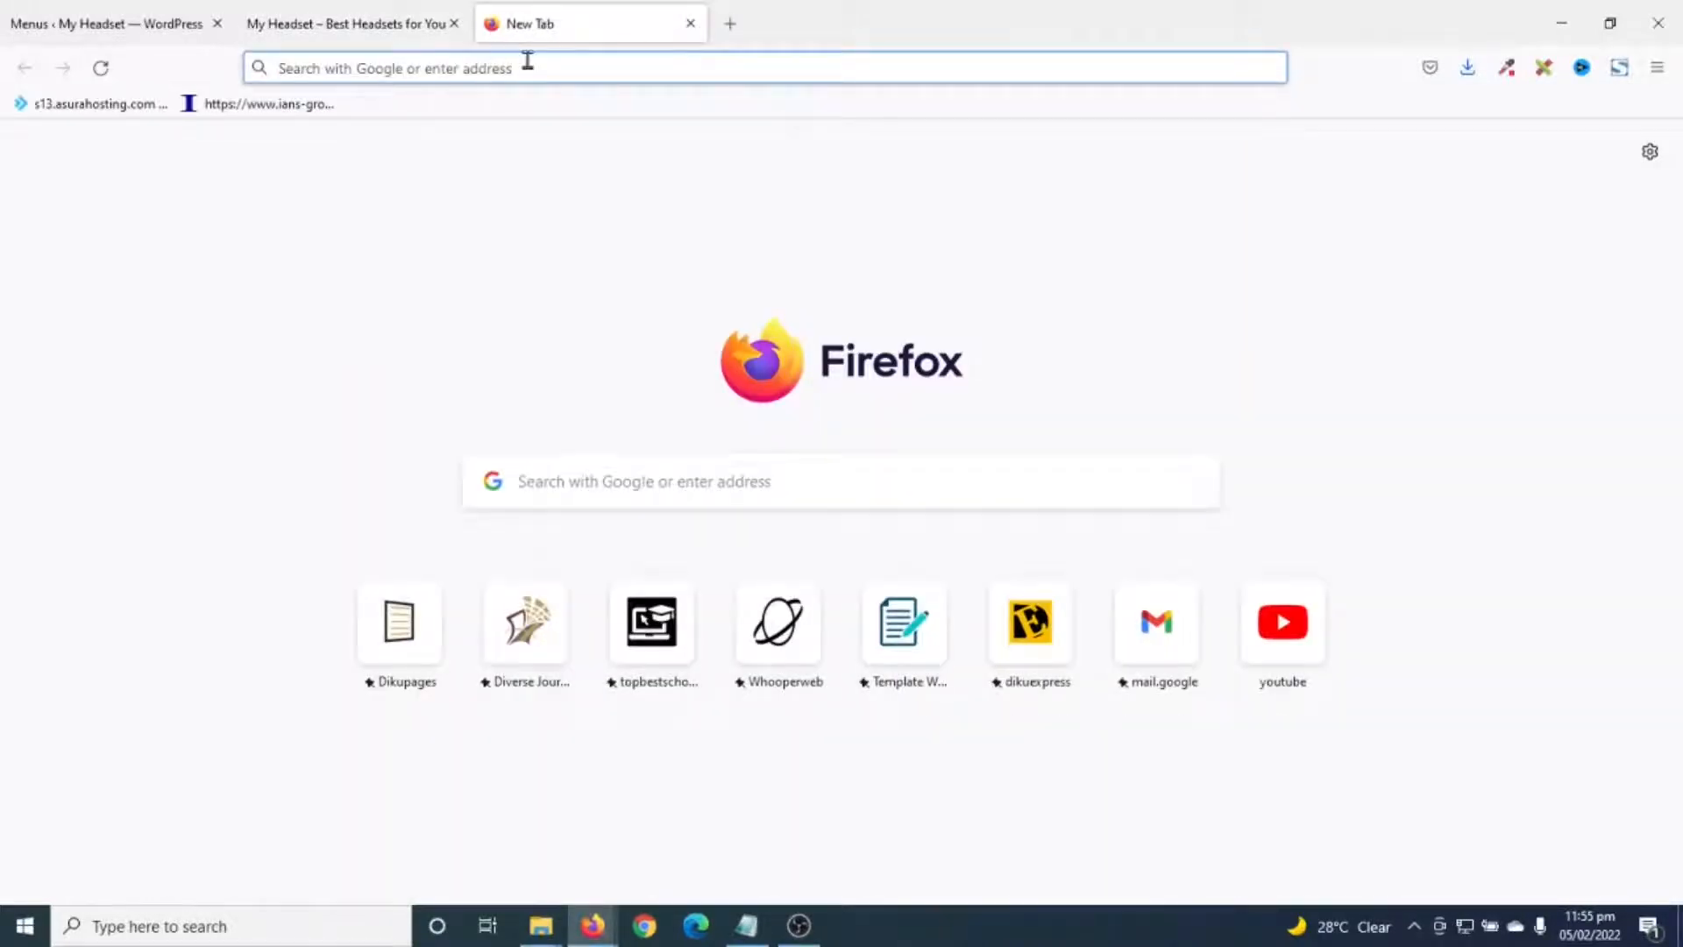
text(amazon.com)
key(Return)
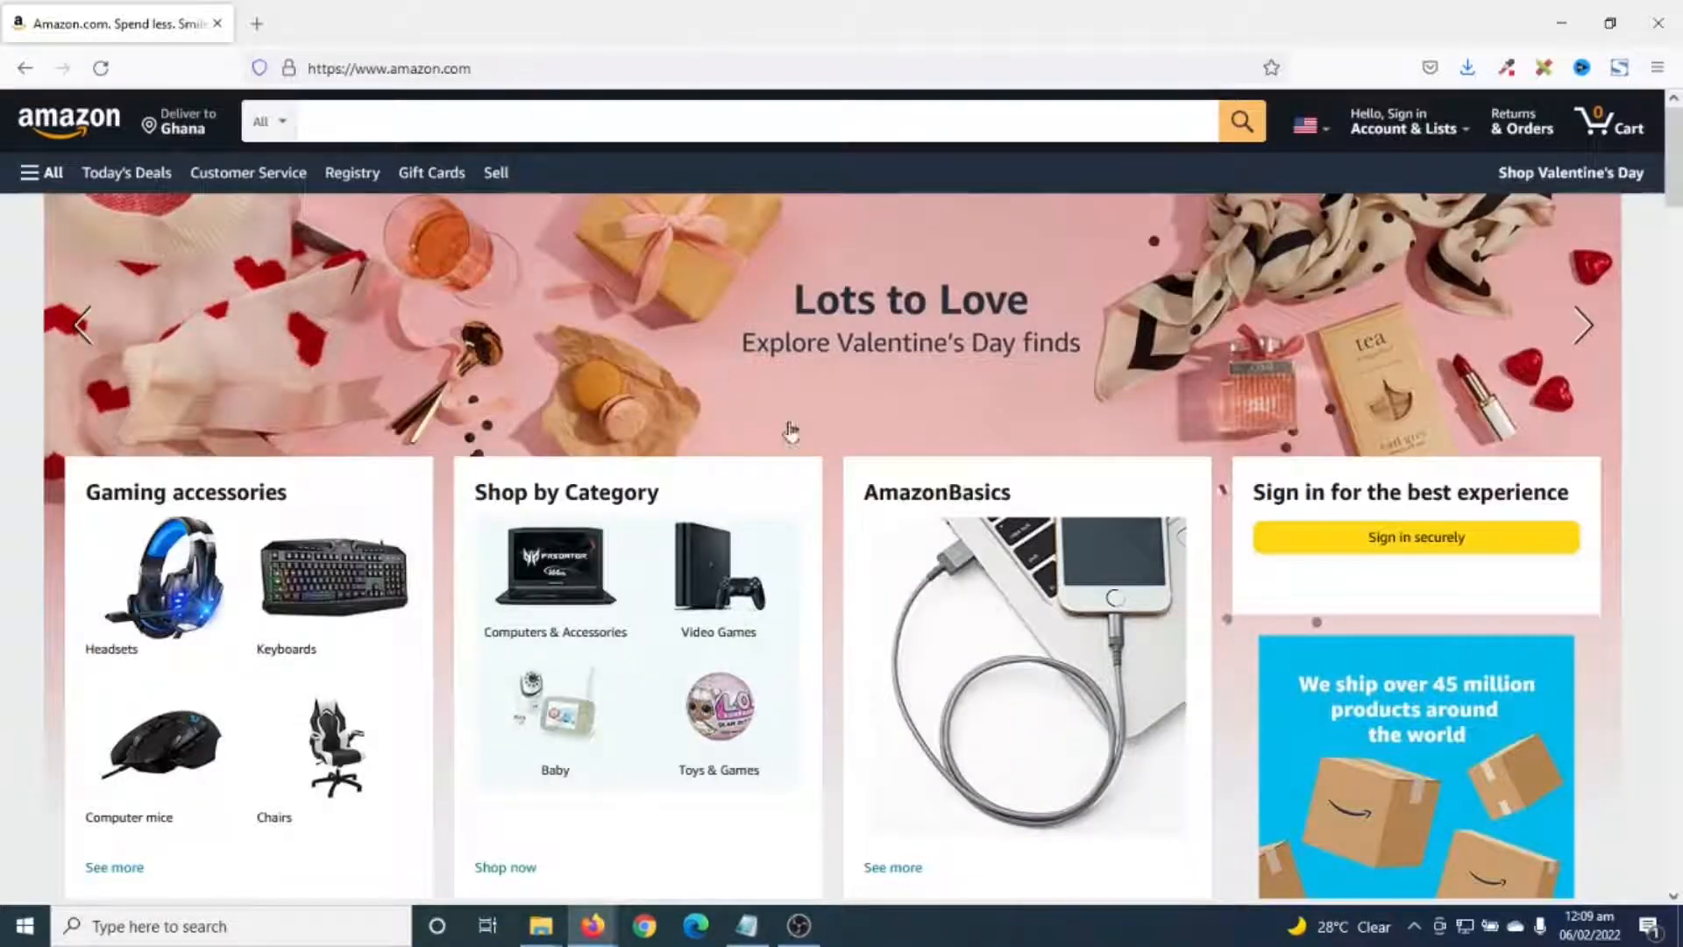
drag(1669, 193, 1668, 868)
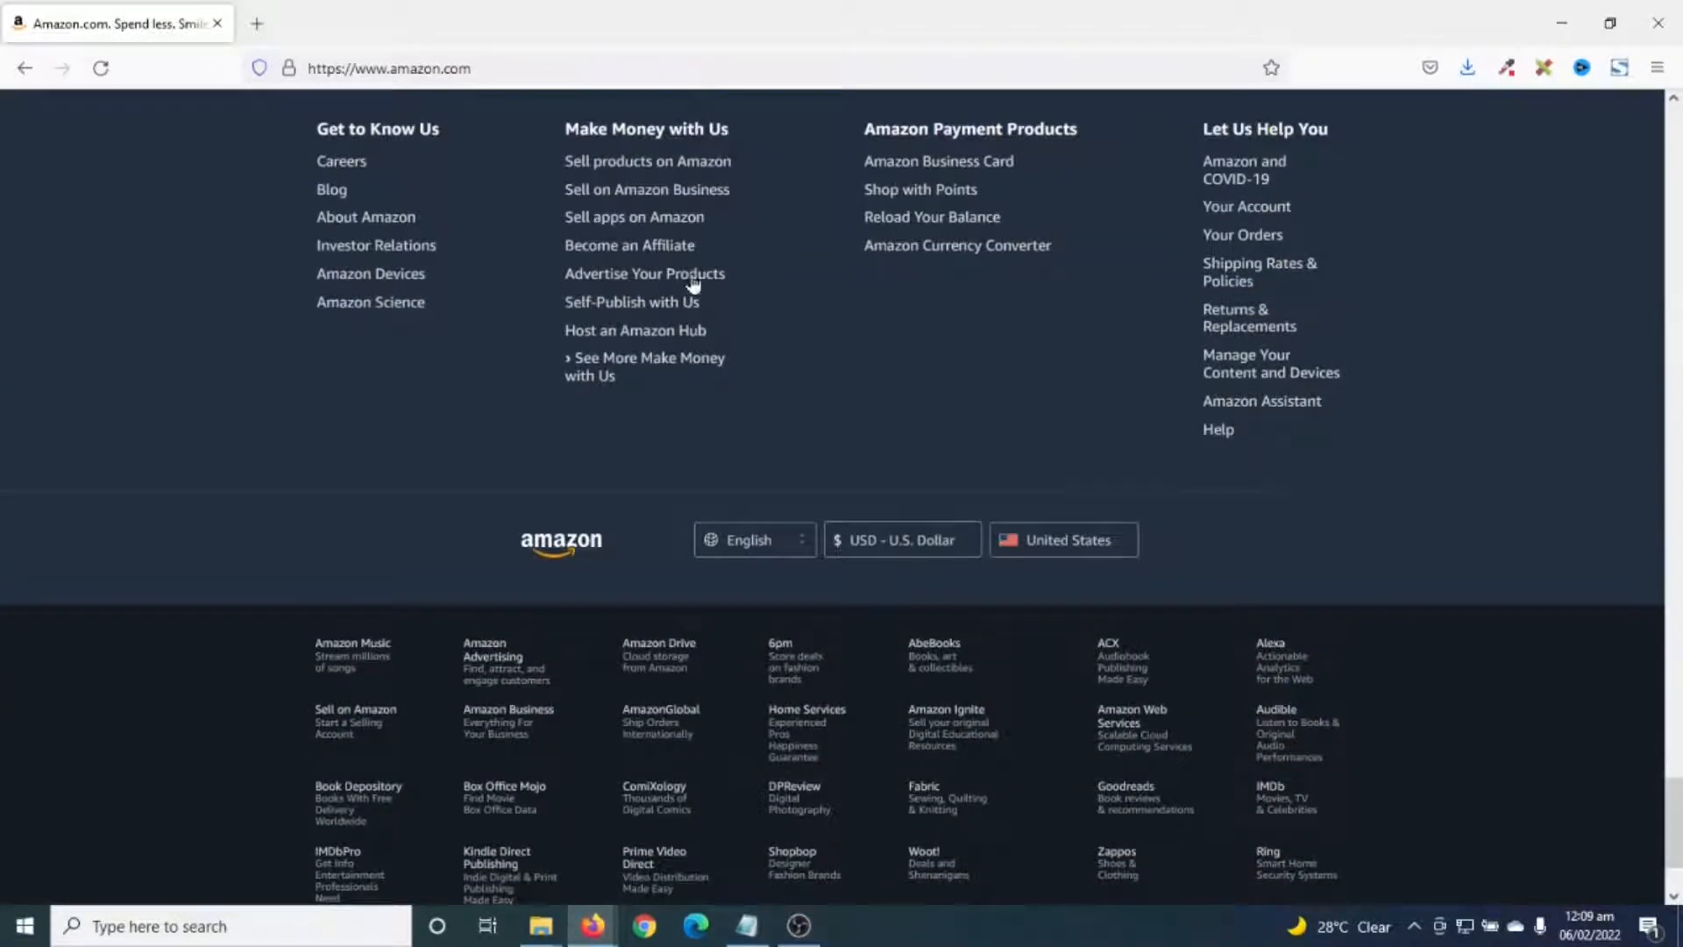
click(640, 255)
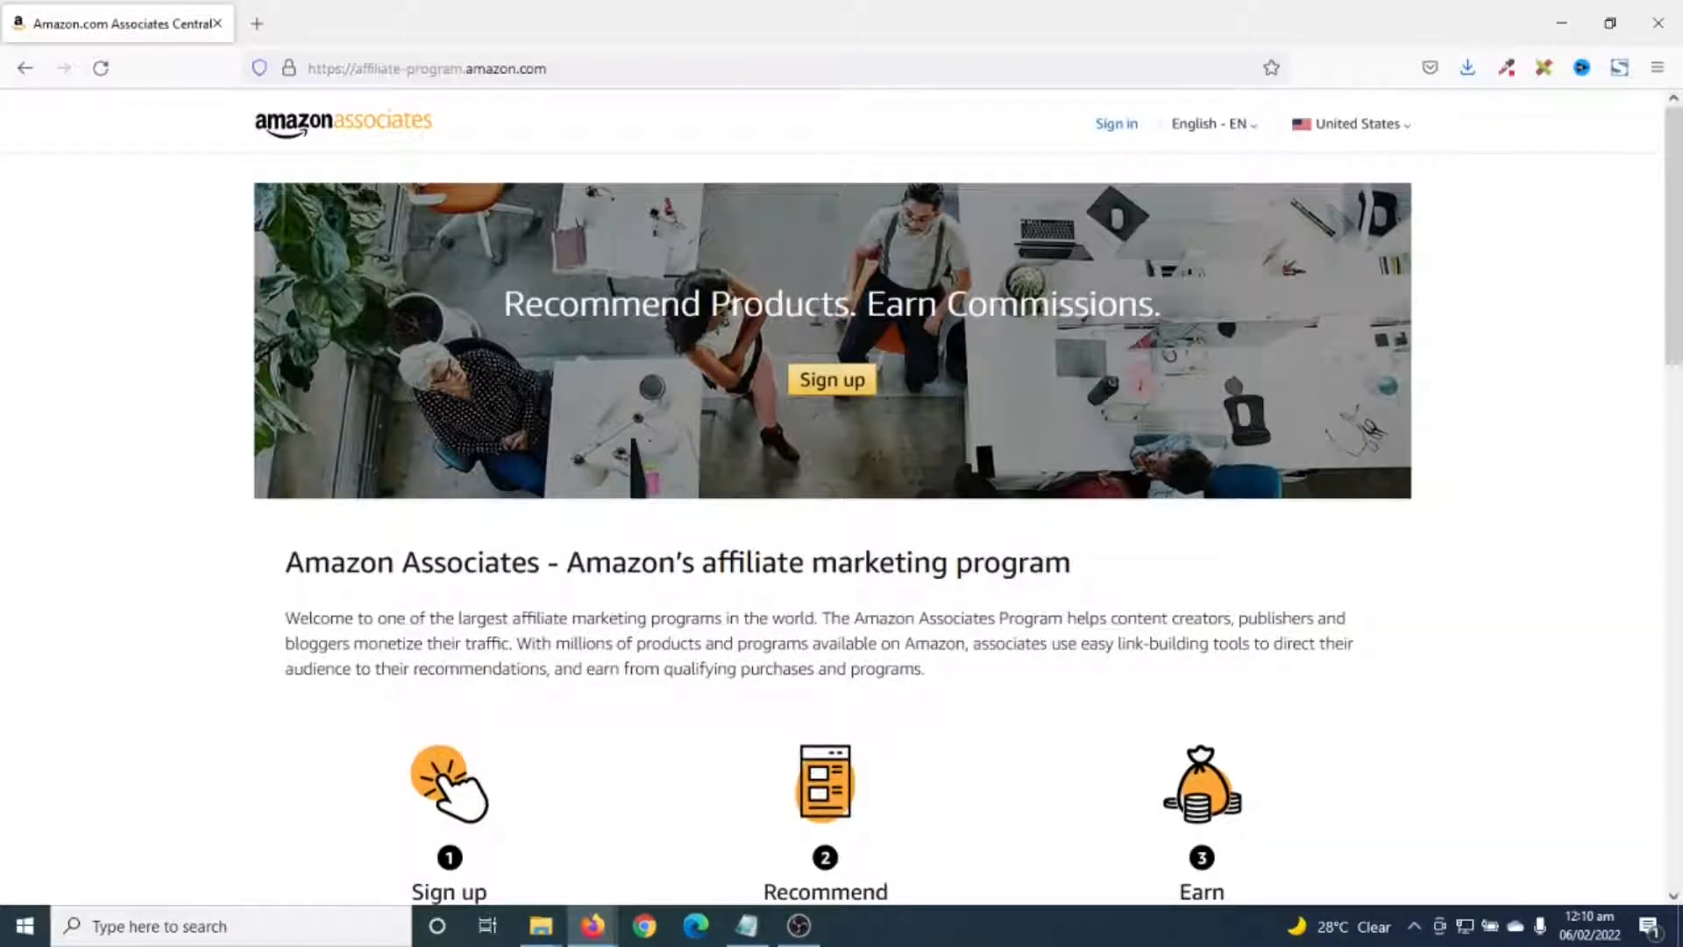
- Start Associates sign-up and fill the new account form with name, email and password
click(827, 386)
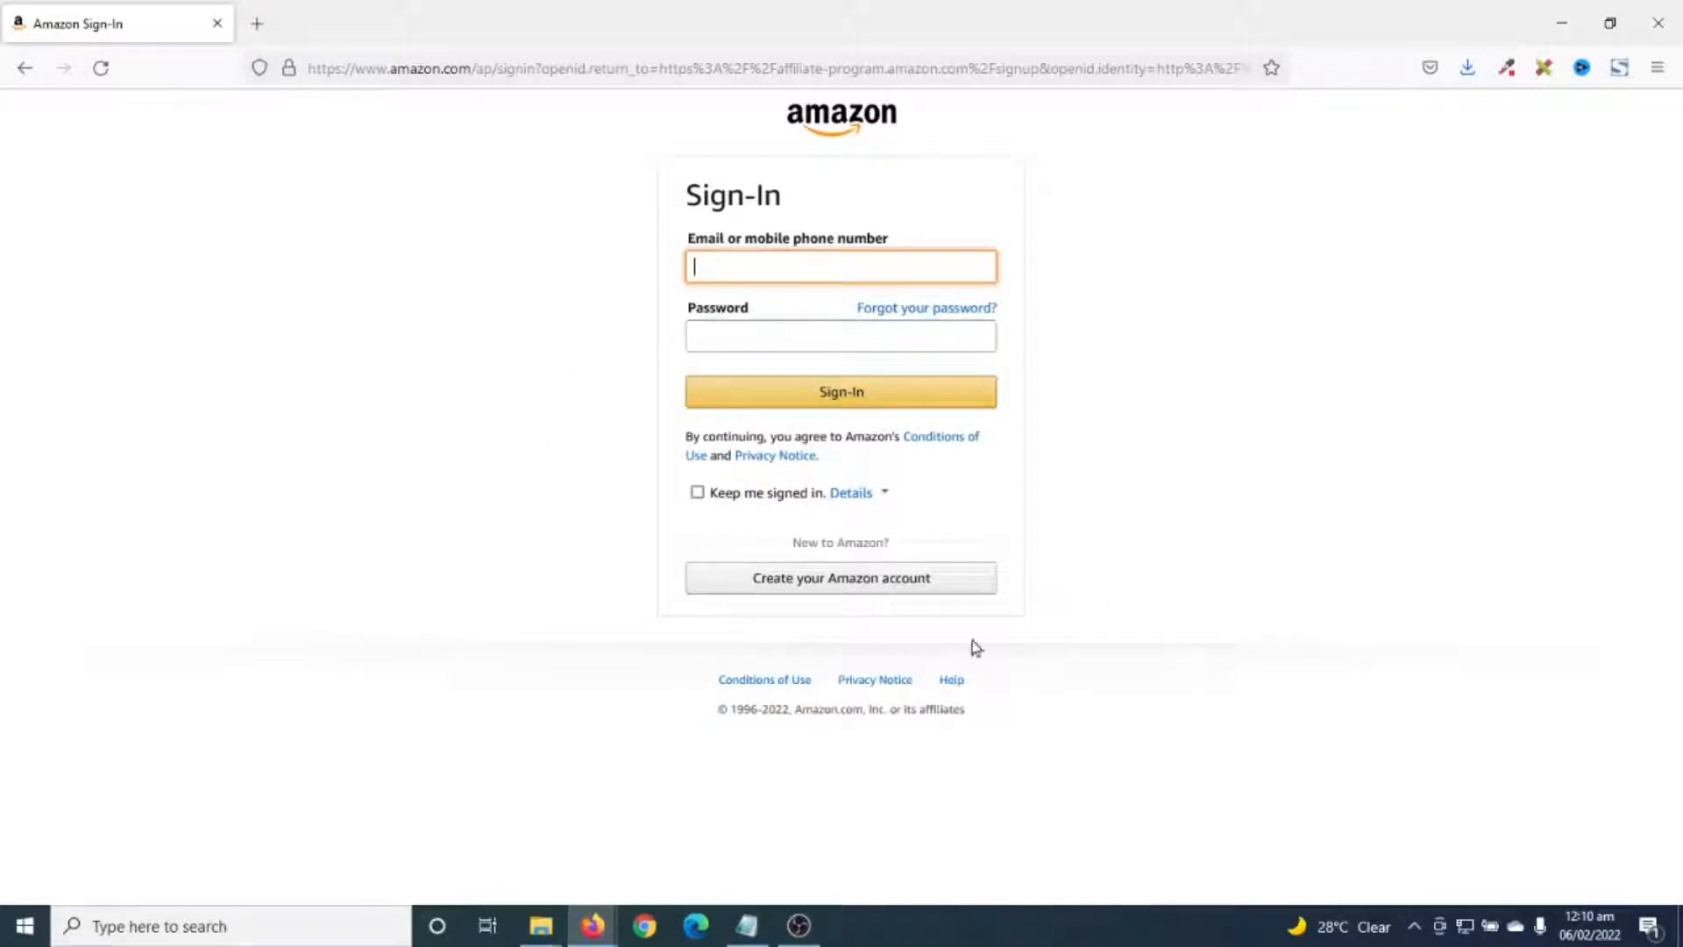
click(815, 585)
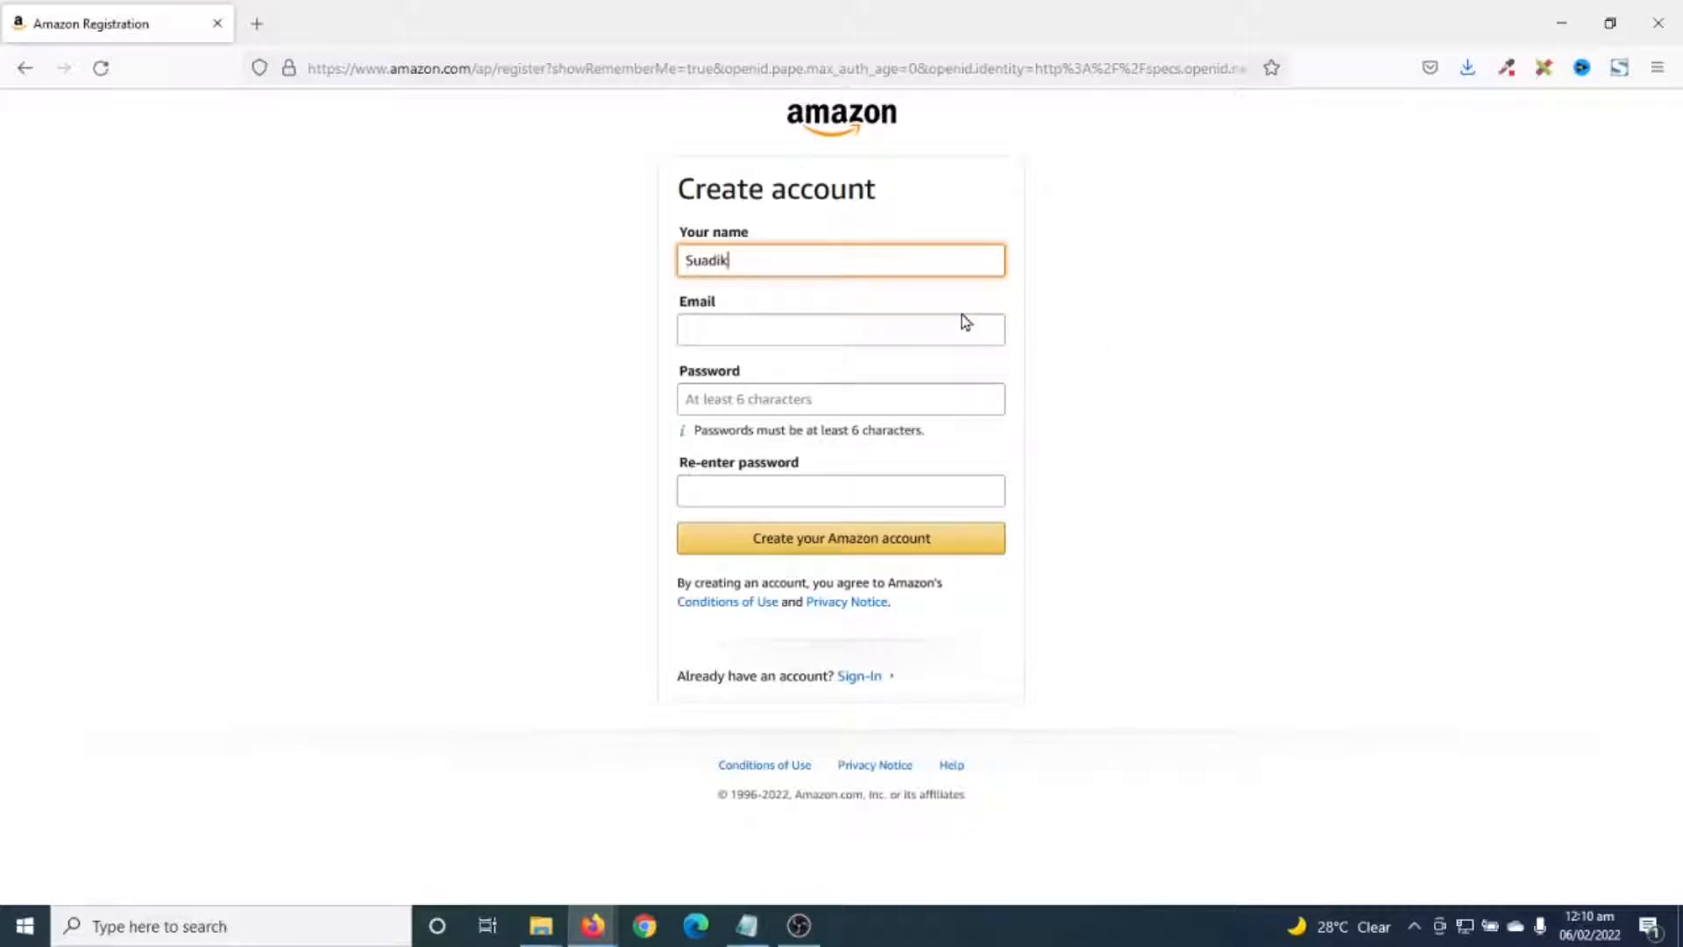
click(962, 315)
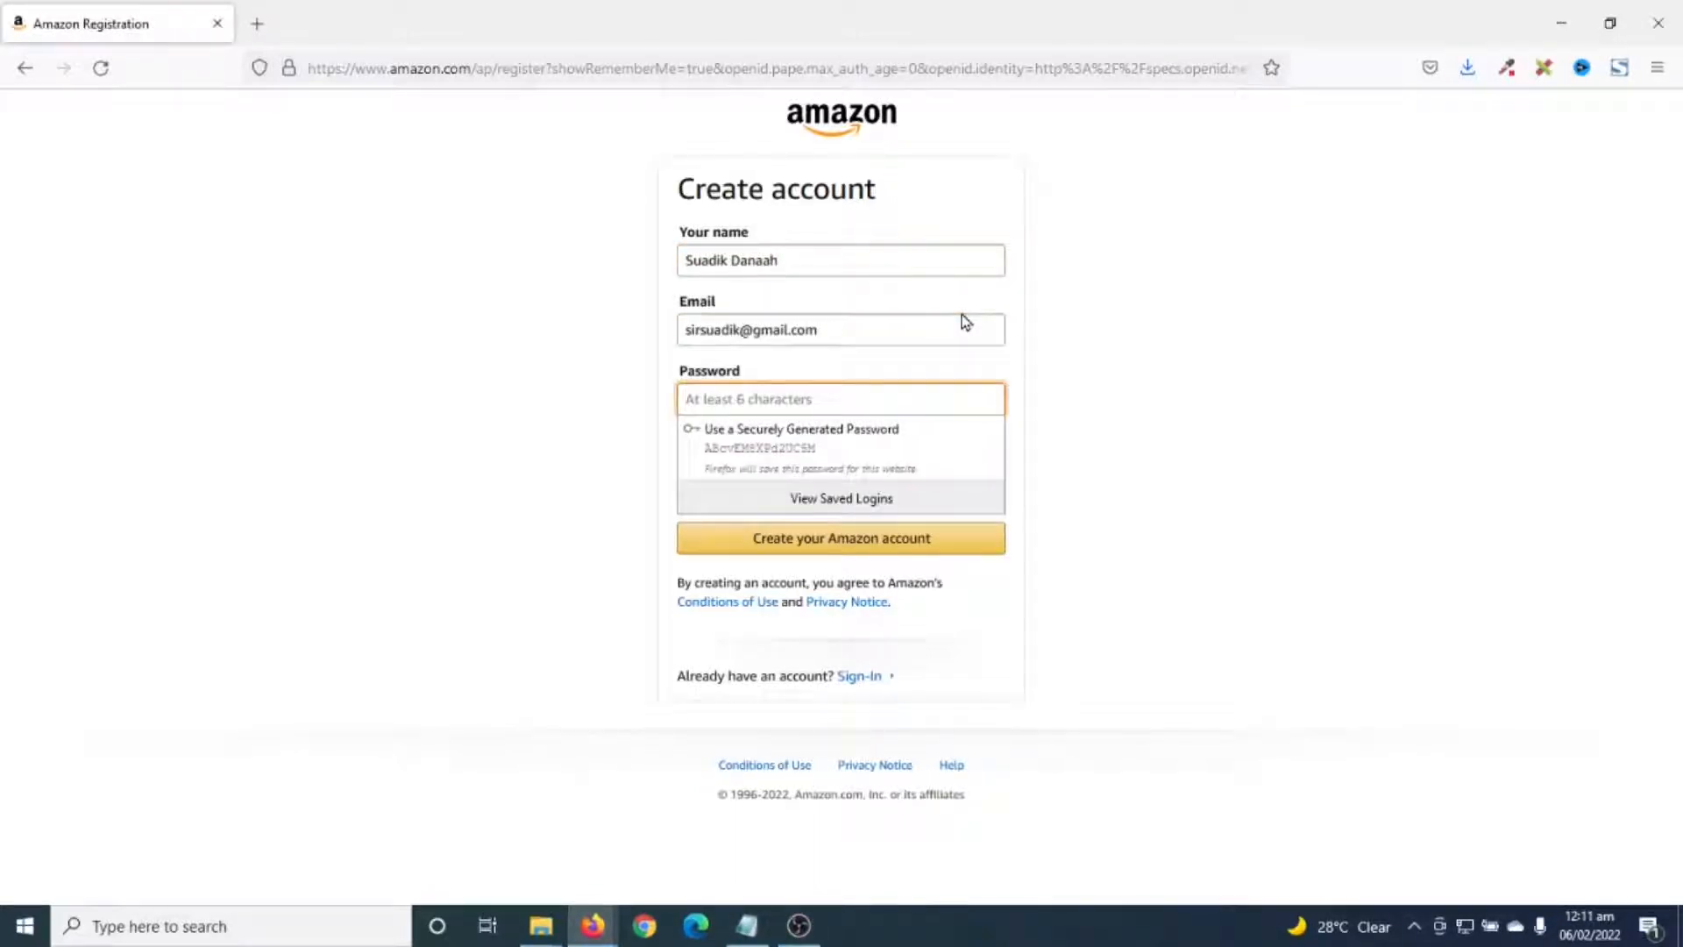
text(****)
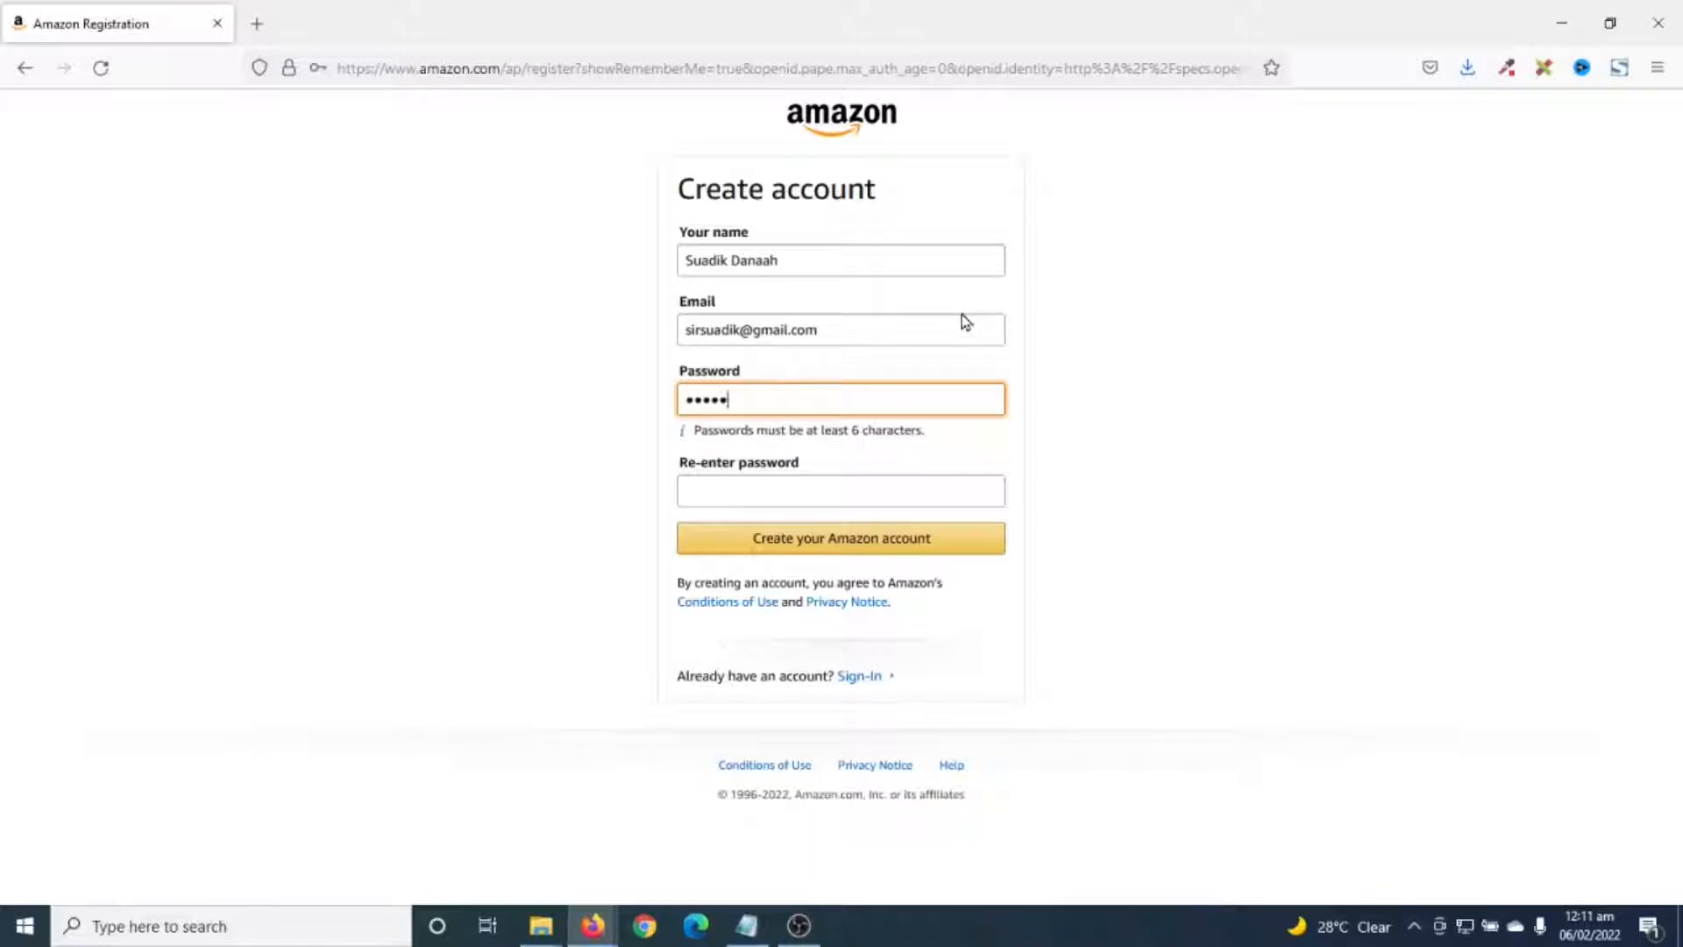
key(Tab)
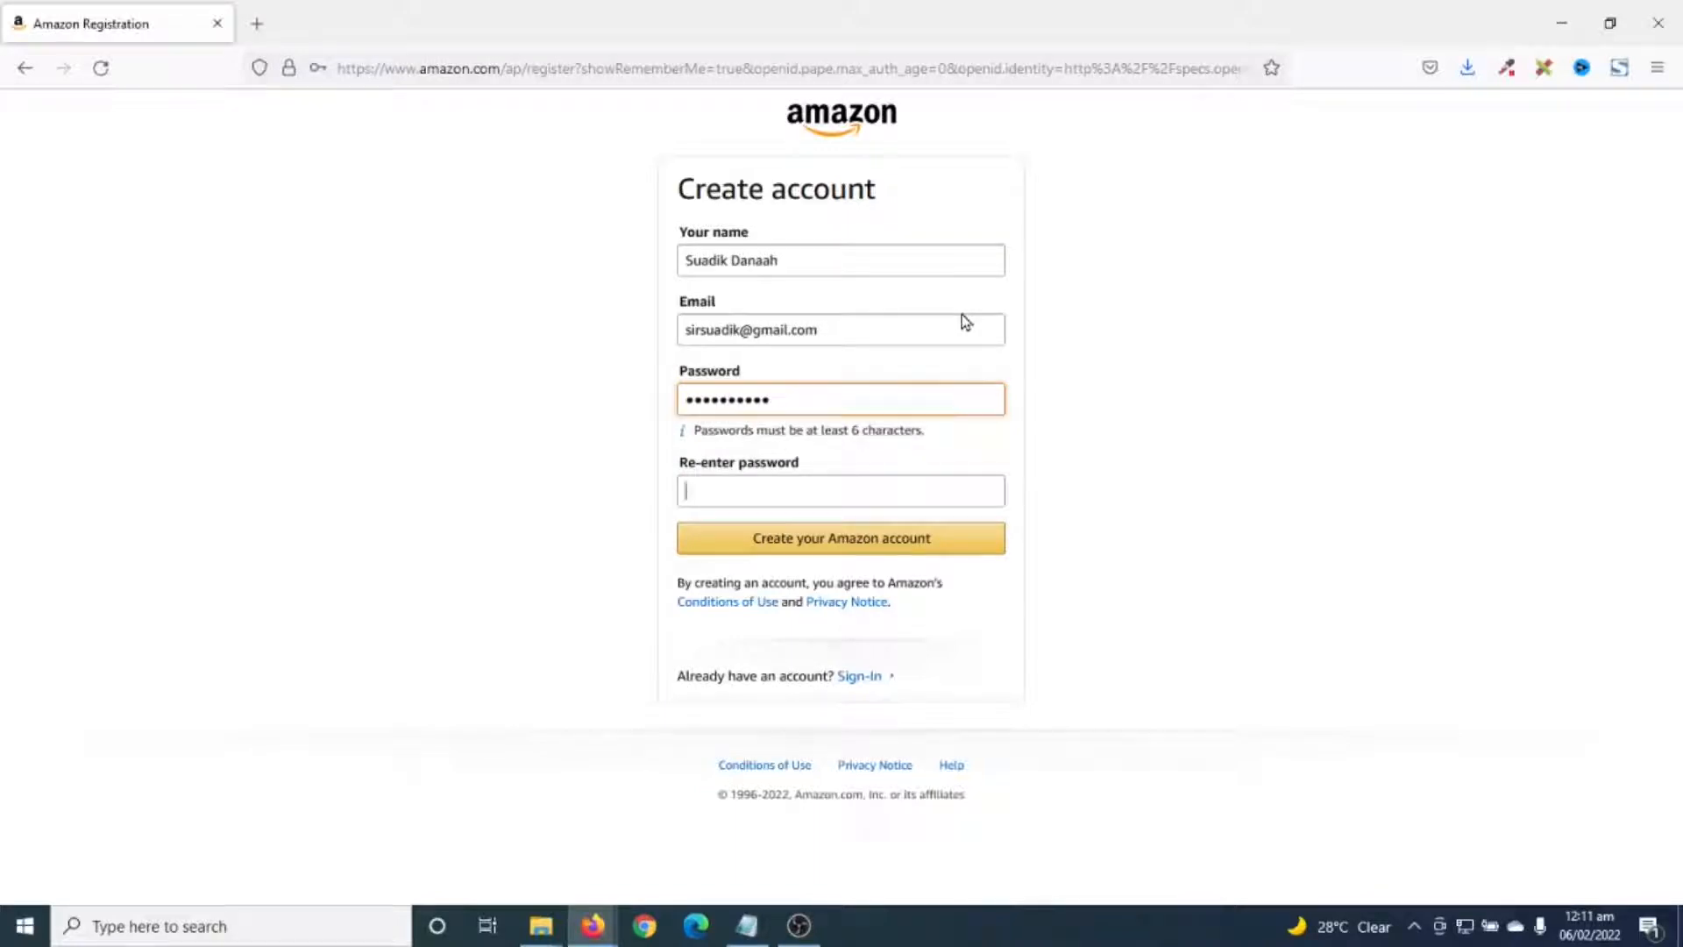
text(*)
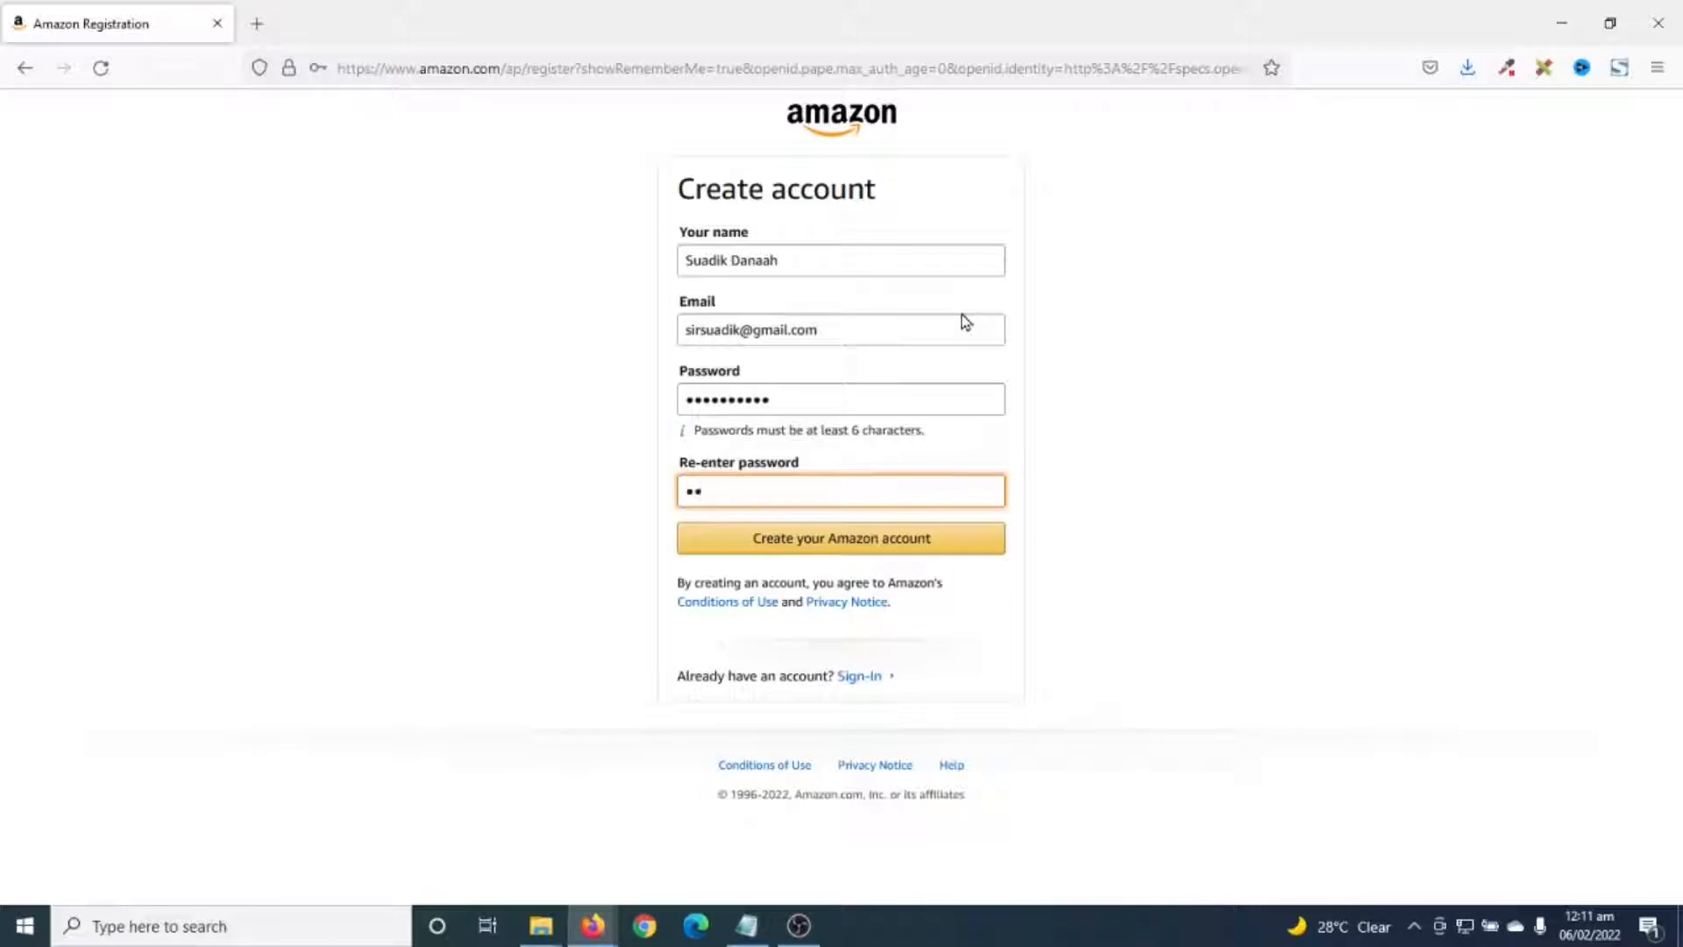
text(**********)
- Submit the registration and copy the one-time code from Amazon's Gmail email
click(807, 554)
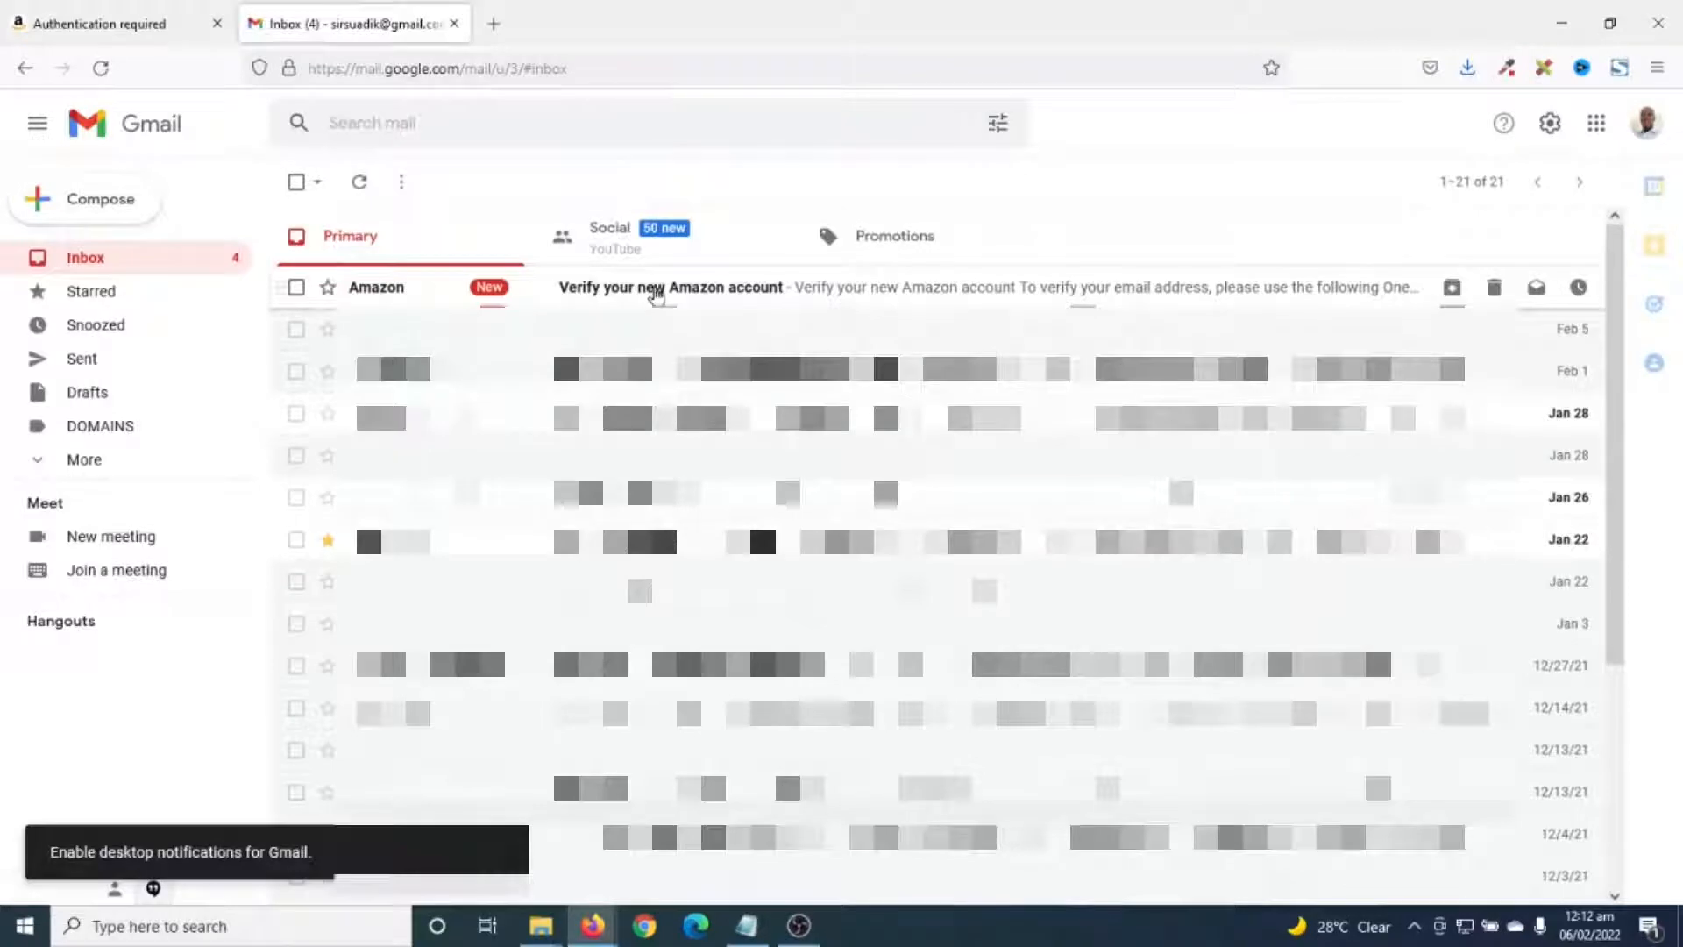
click(656, 289)
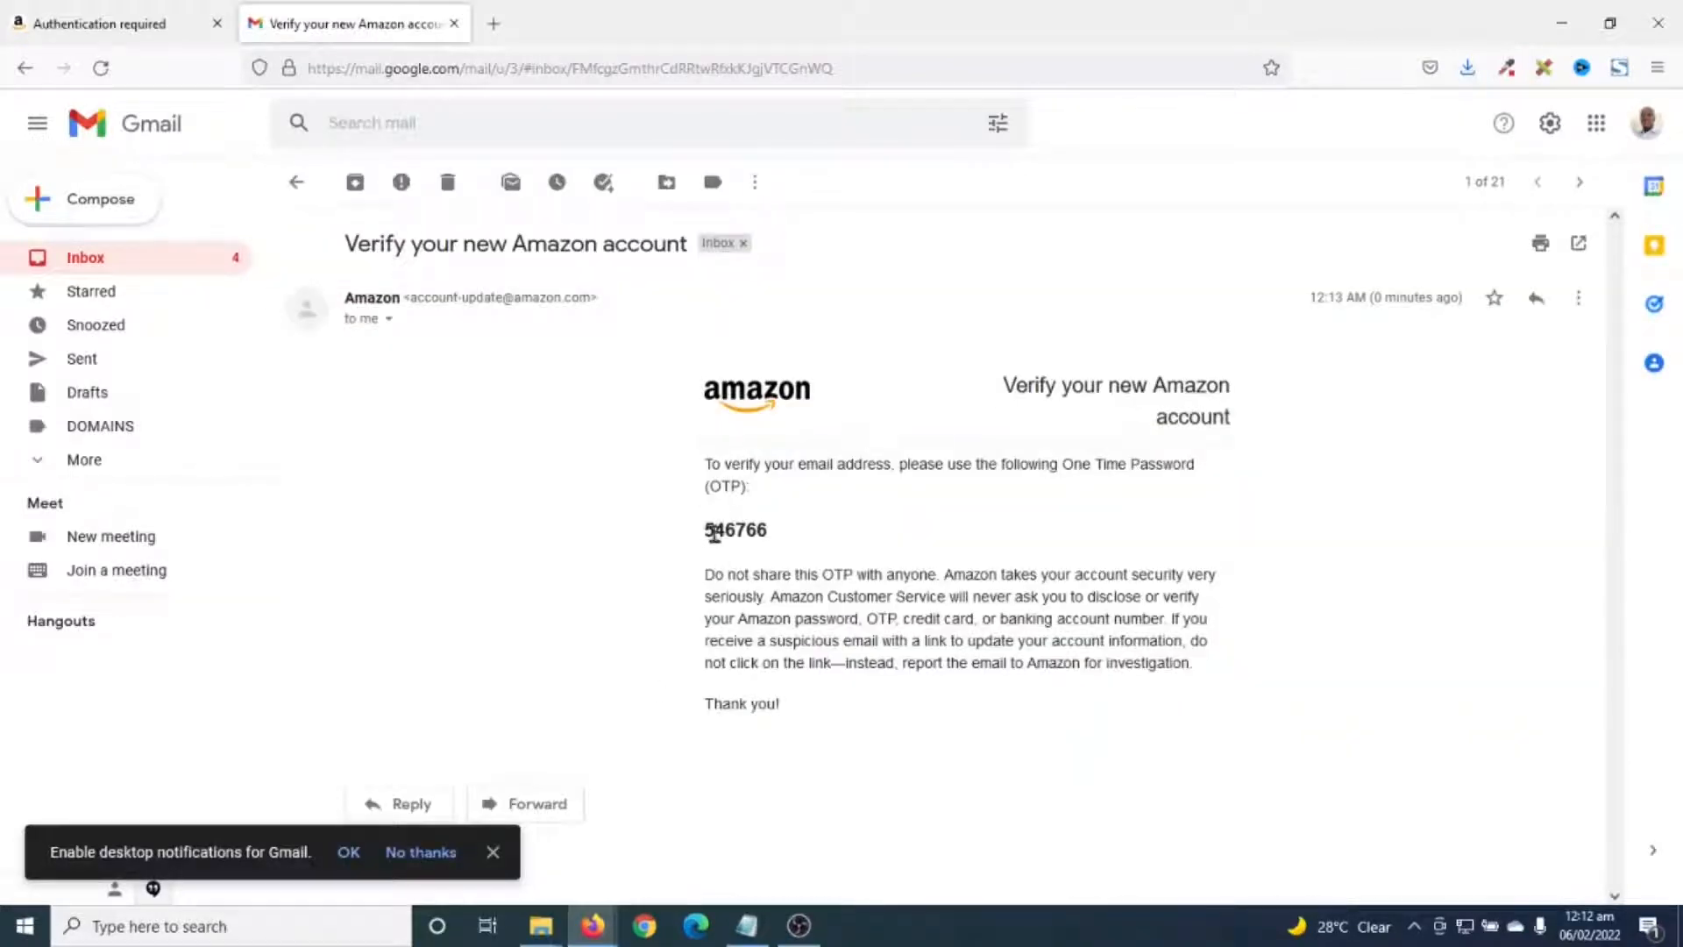
double_click(730, 532)
right_click(729, 532)
click(761, 553)
- Paste the code into Amazon's Enter OTP field and create the account
click(101, 26)
click(745, 333)
right_click(747, 333)
click(837, 491)
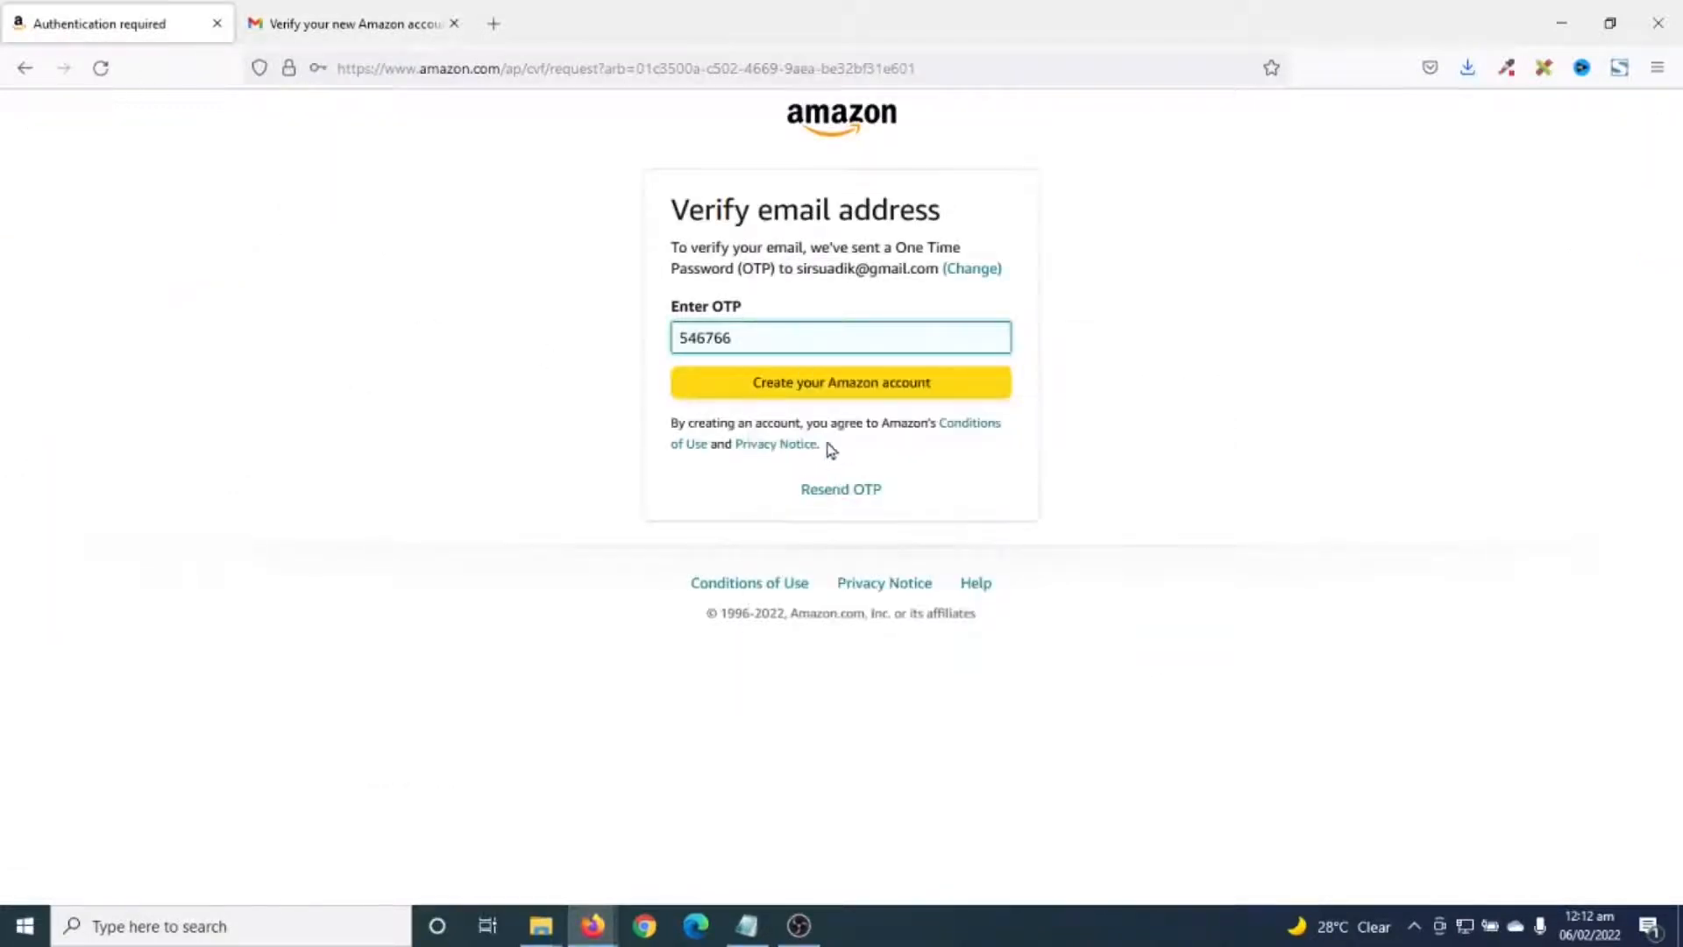
click(824, 399)
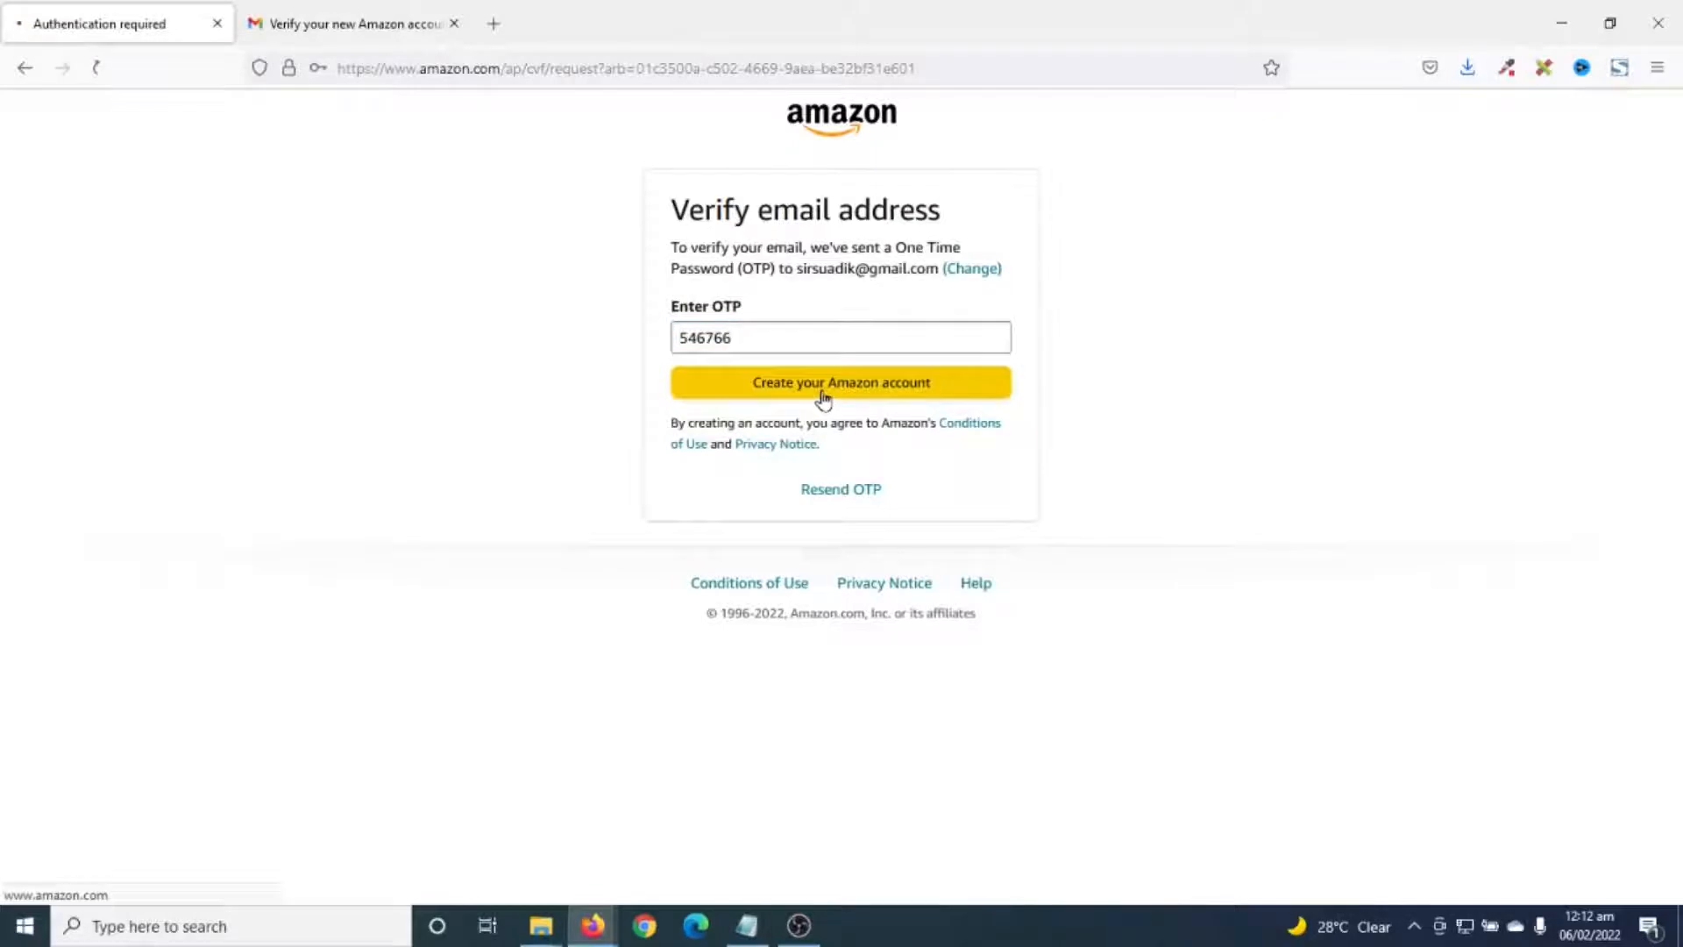
- Fill in the payee's name, street address and city
scroll(876, 425, up, 3)
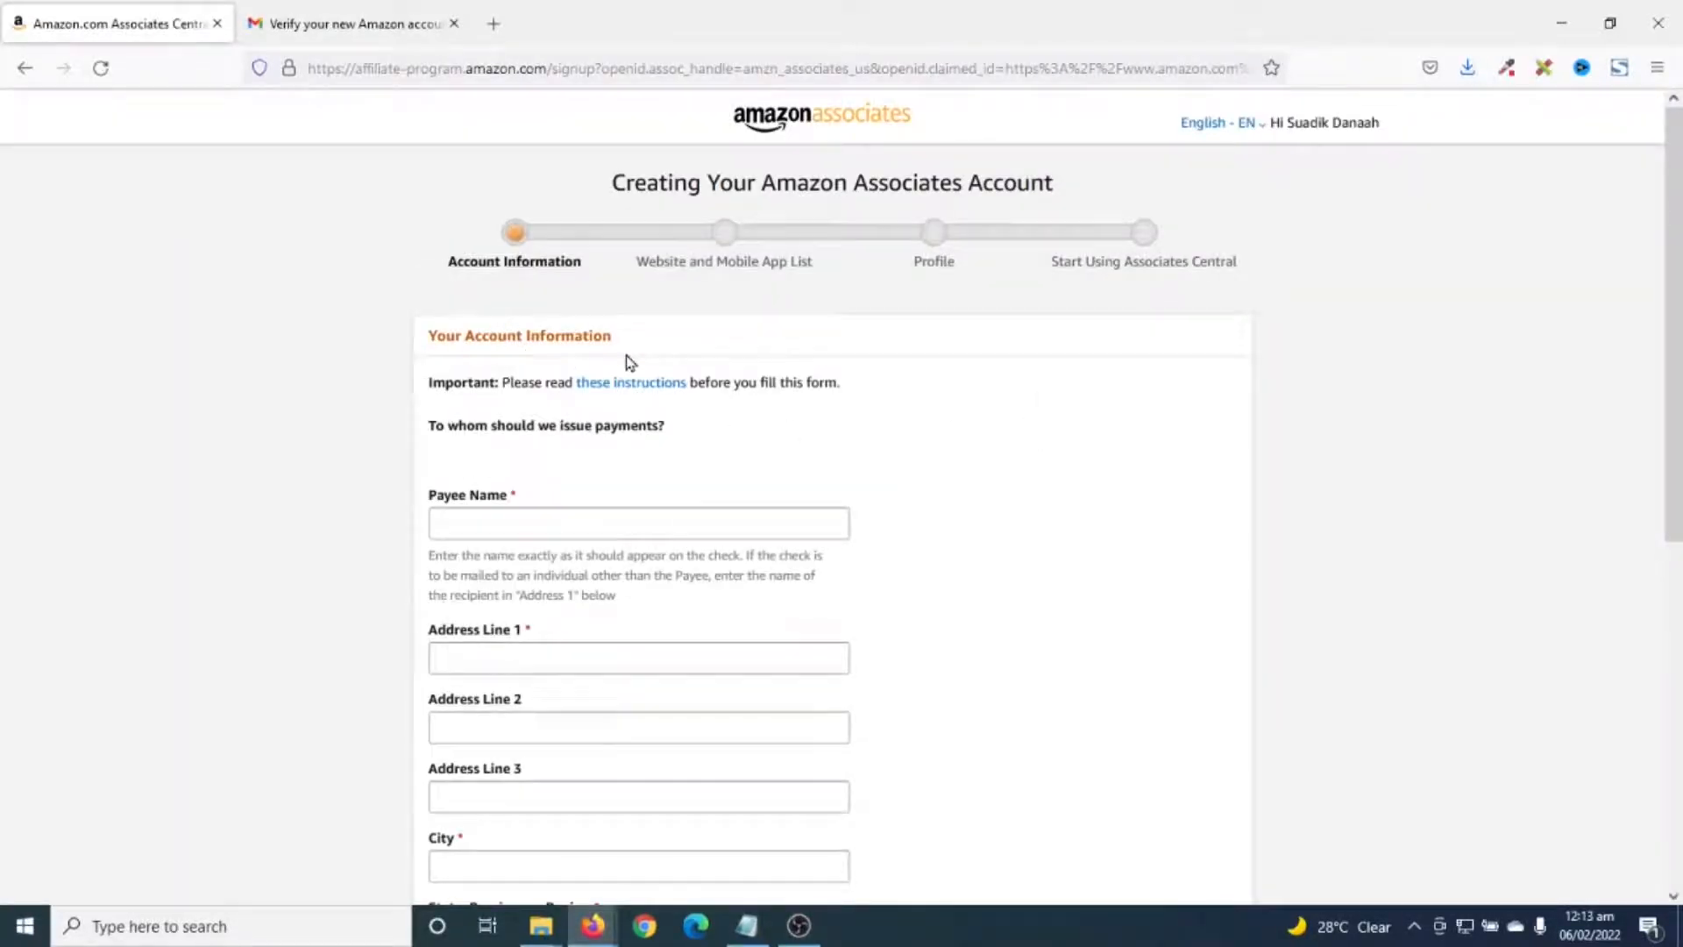
click(504, 526)
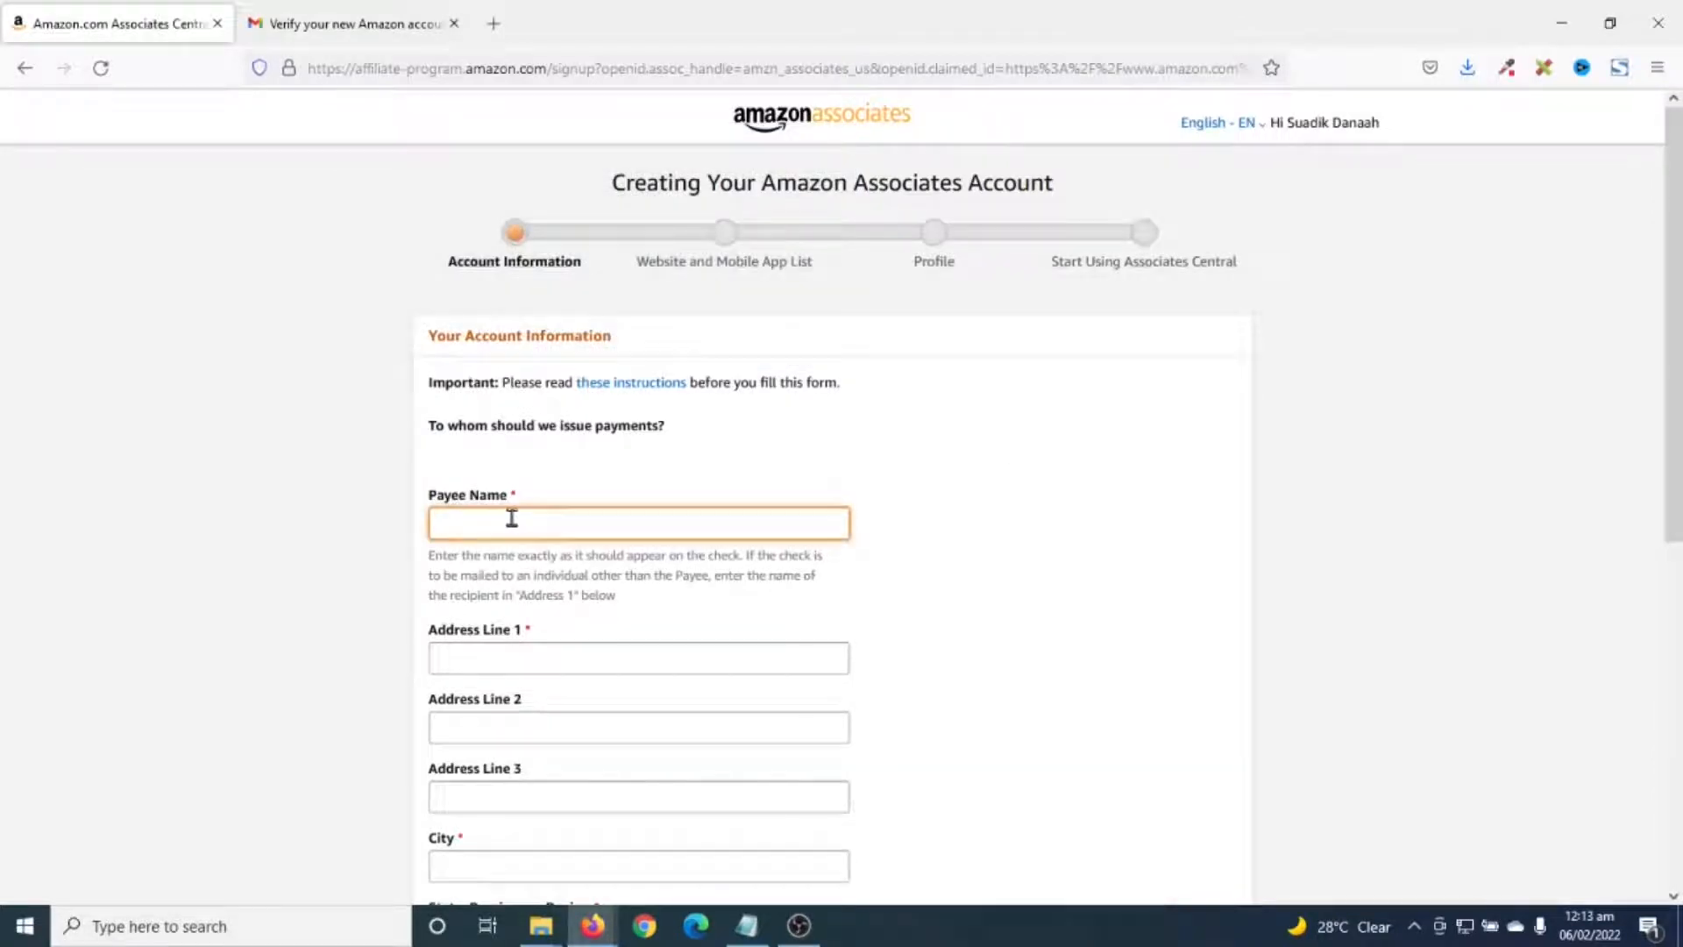
key(Tab)
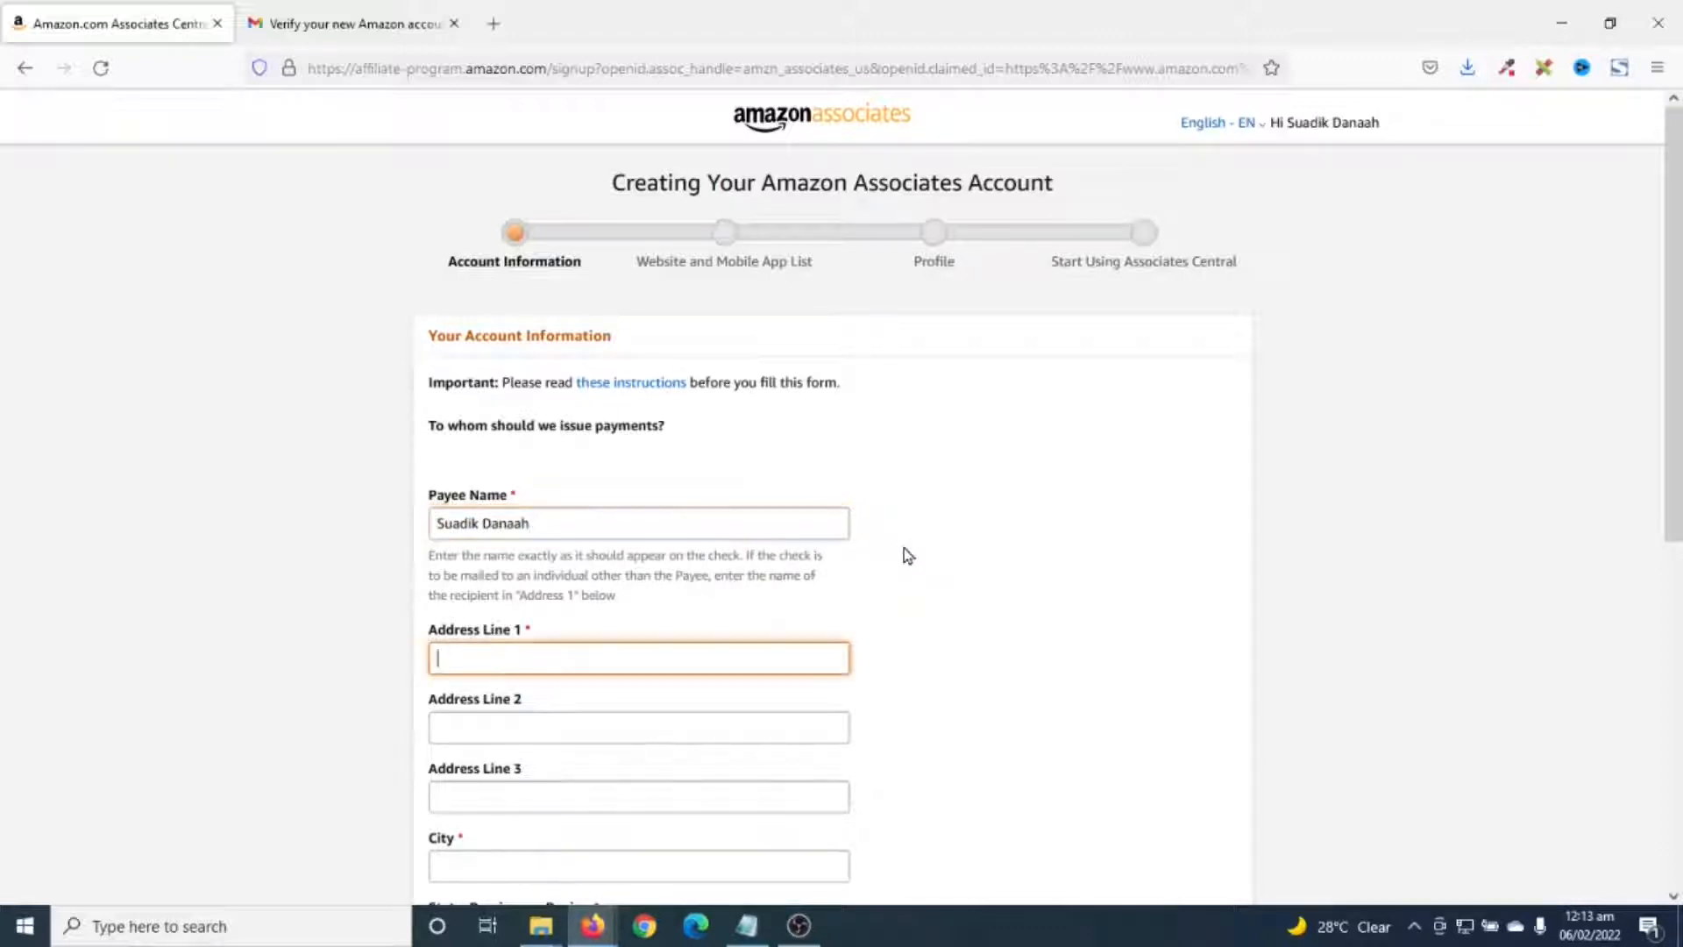
key(ctrl+v)
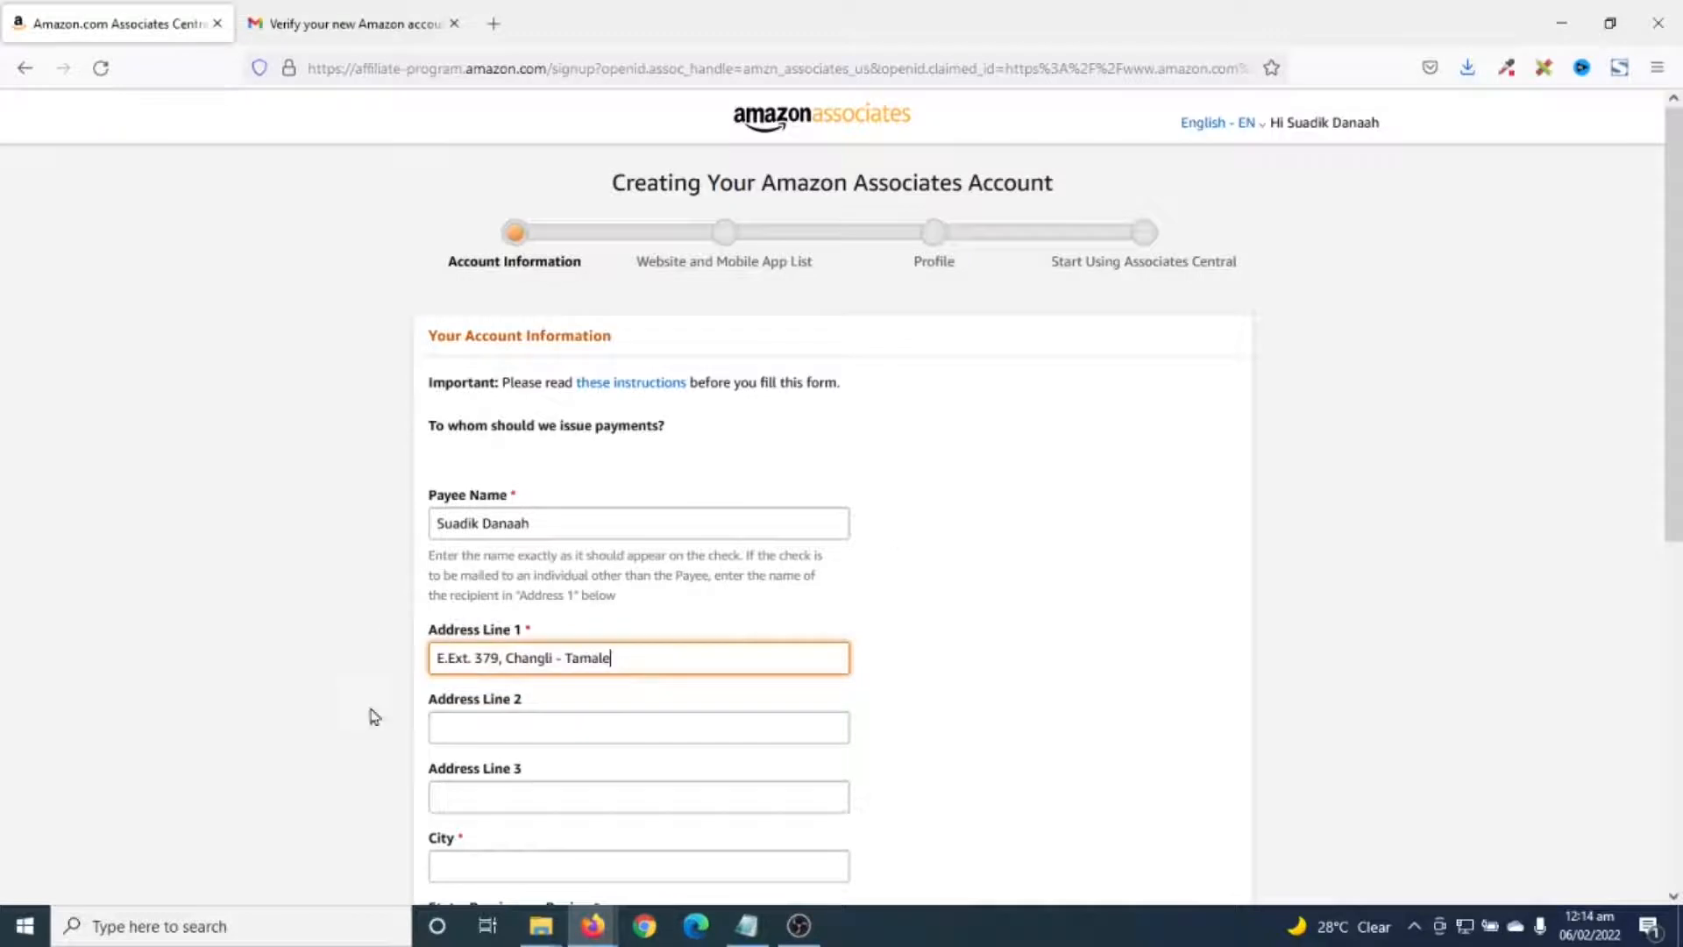
scroll(583, 682, down, 2)
click(474, 649)
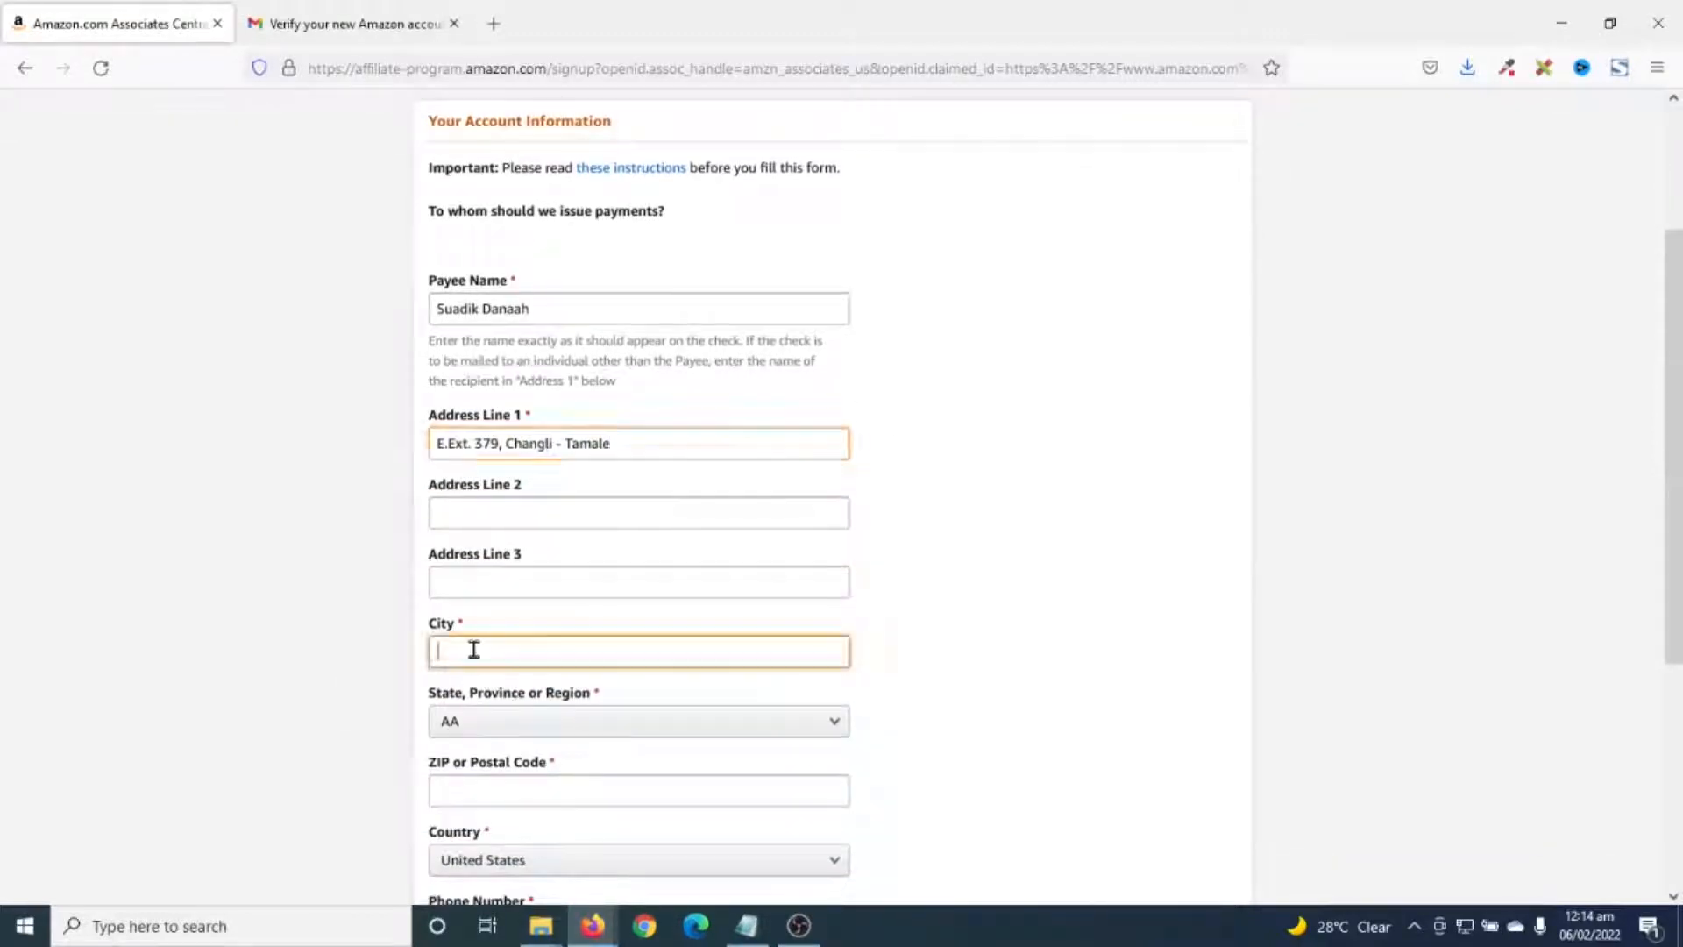
text(Ta)
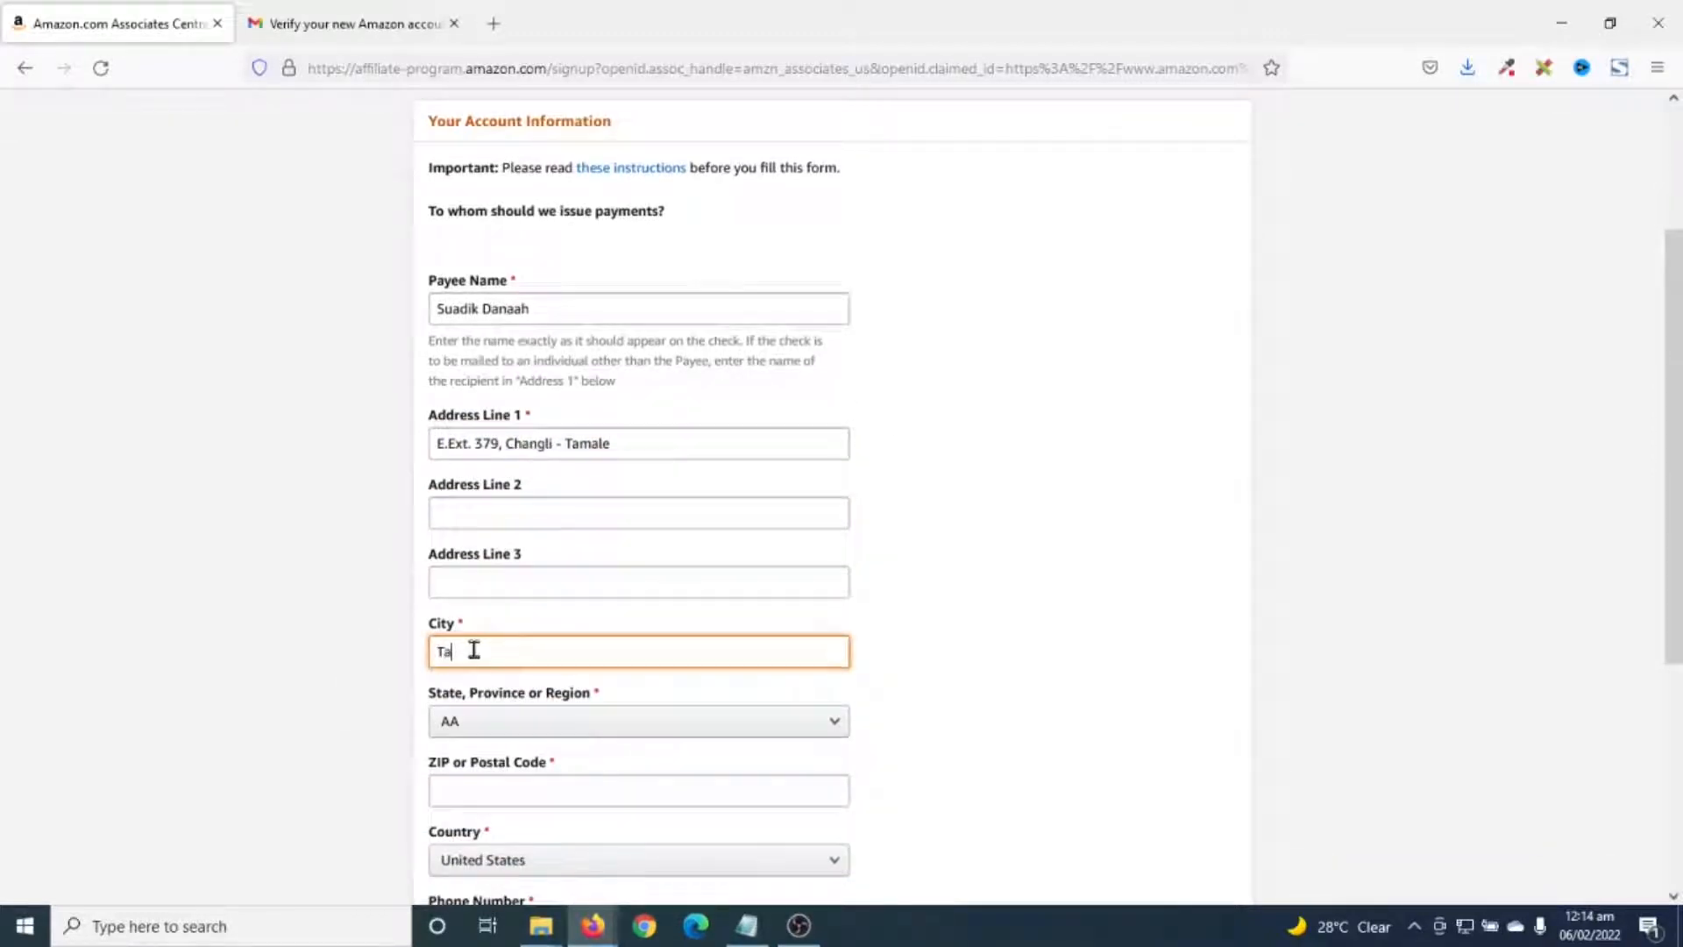
text(male)
- Select Ghana as the country
click(627, 726)
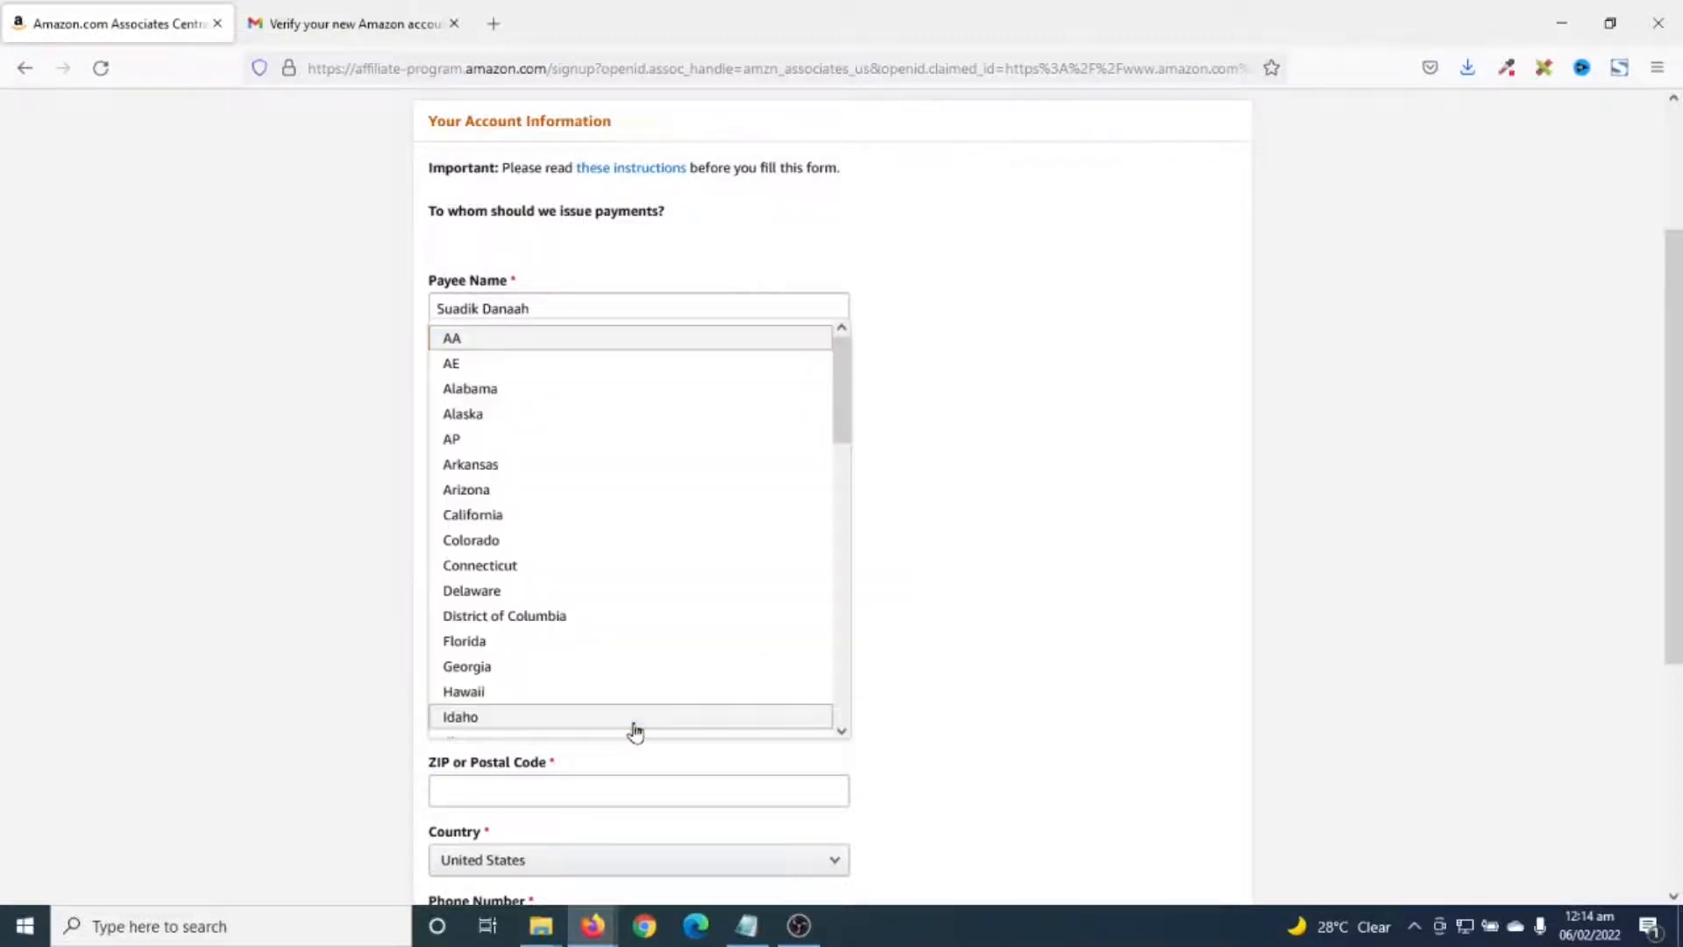
scroll(619, 548, down, 10)
scroll(620, 631, up, 8)
scroll(628, 635, up, 5)
scroll(628, 631, down, 6)
scroll(824, 676, down, 4)
scroll(935, 718, down, 5)
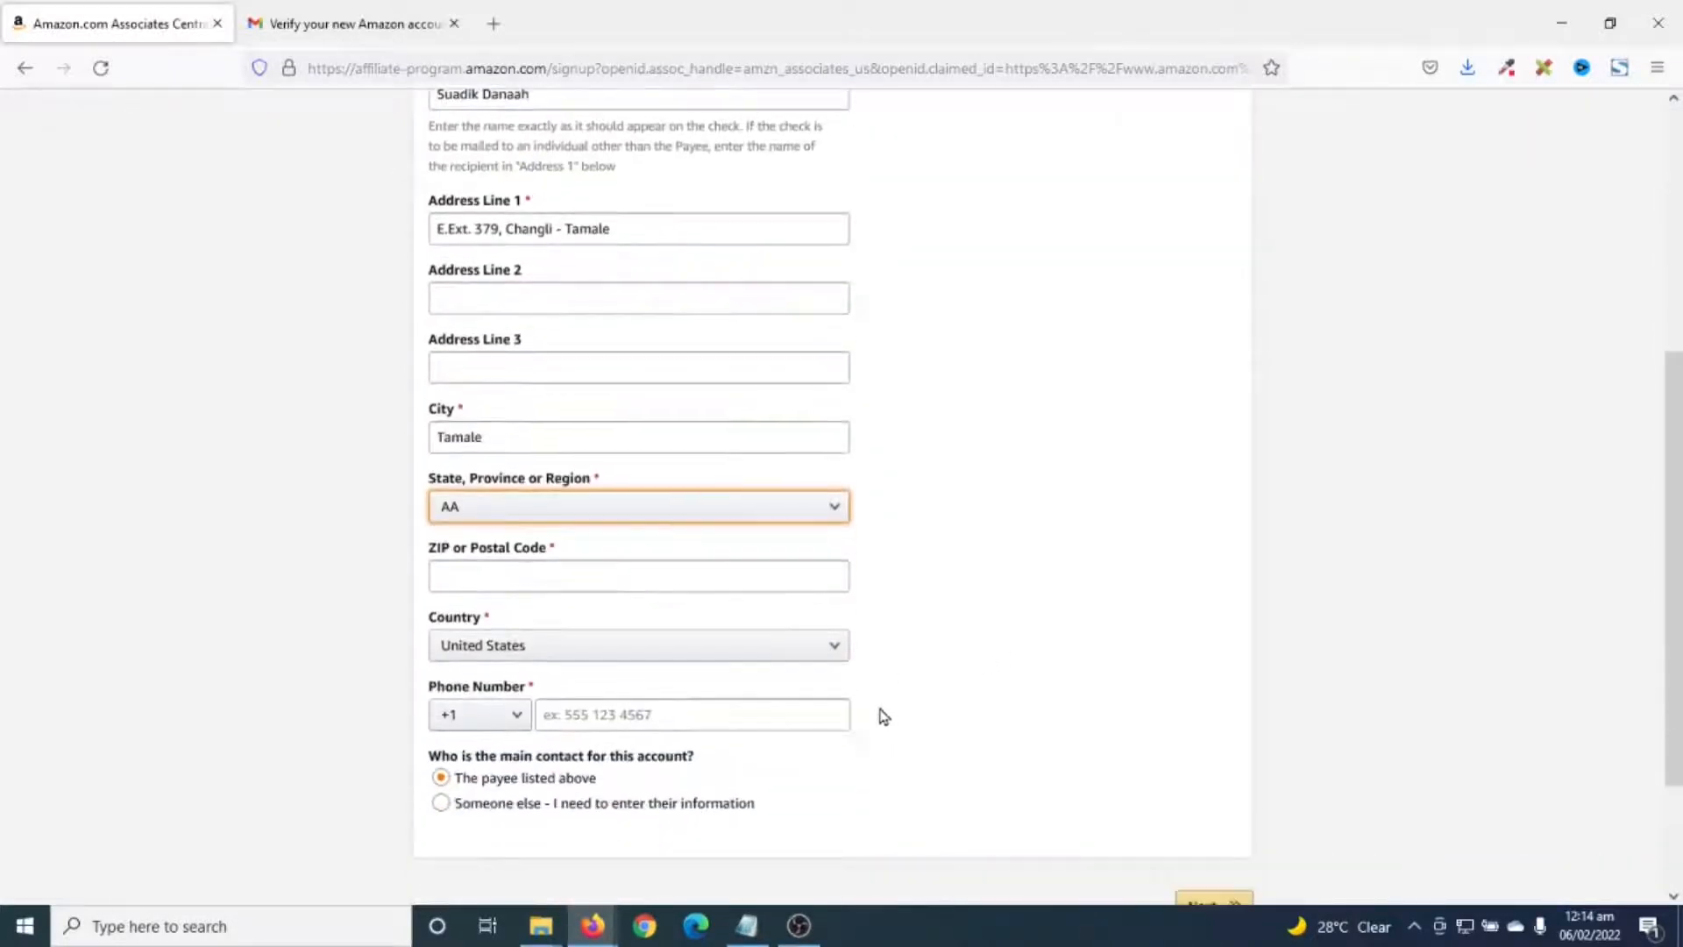
click(519, 648)
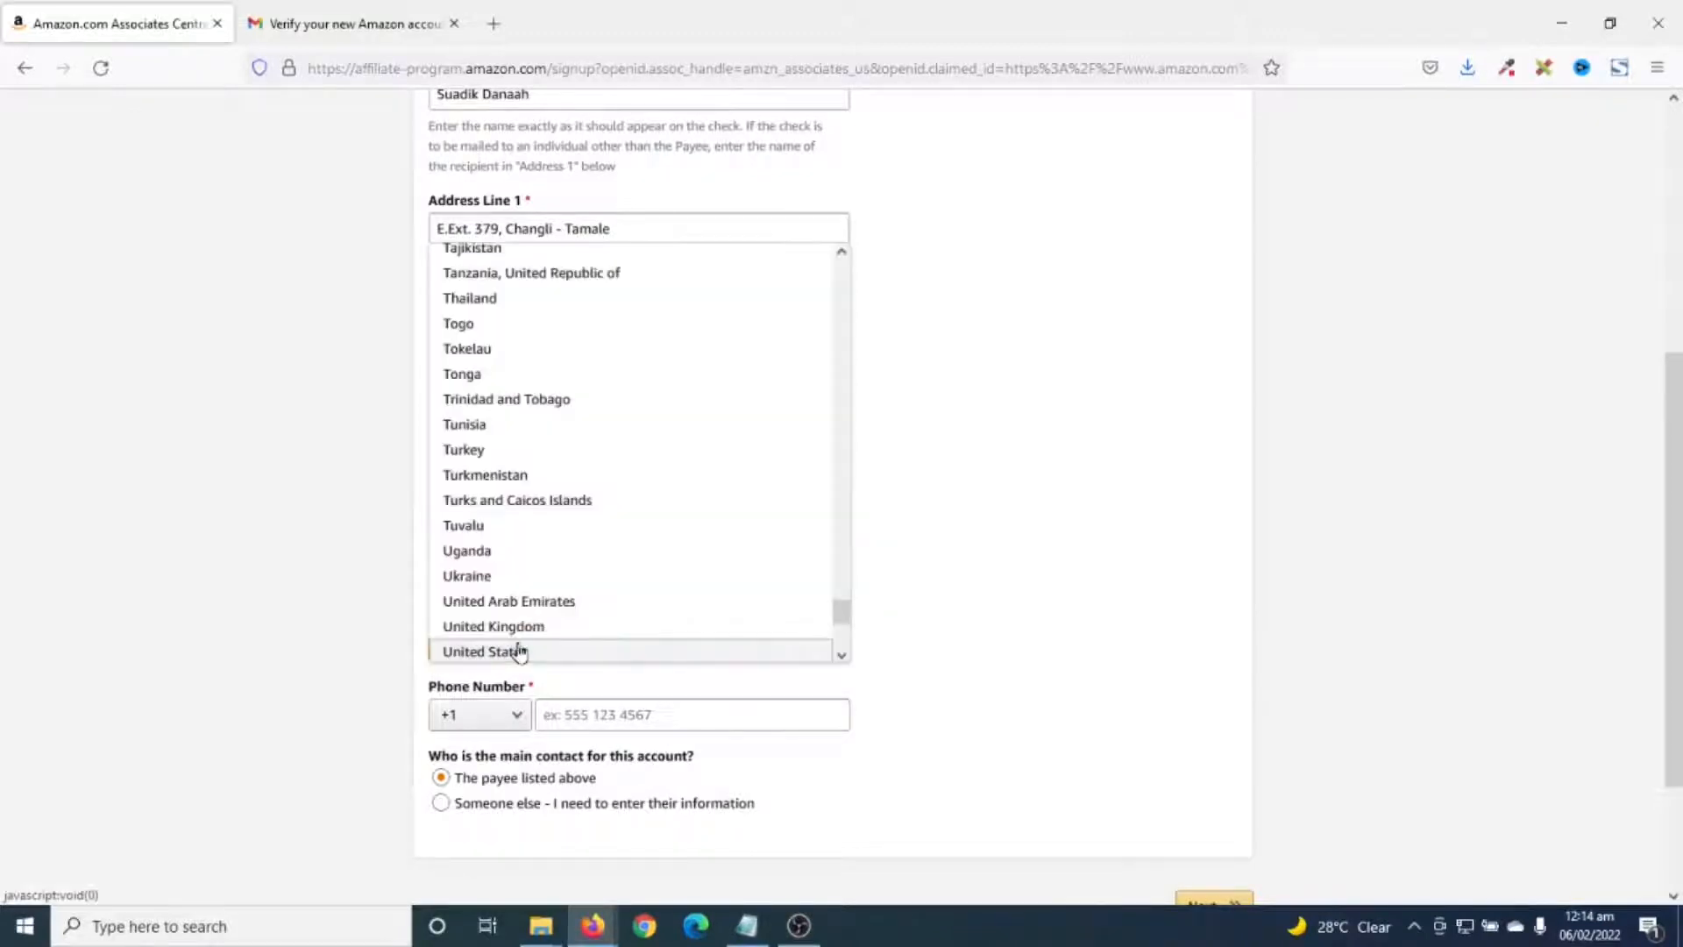
text(gh)
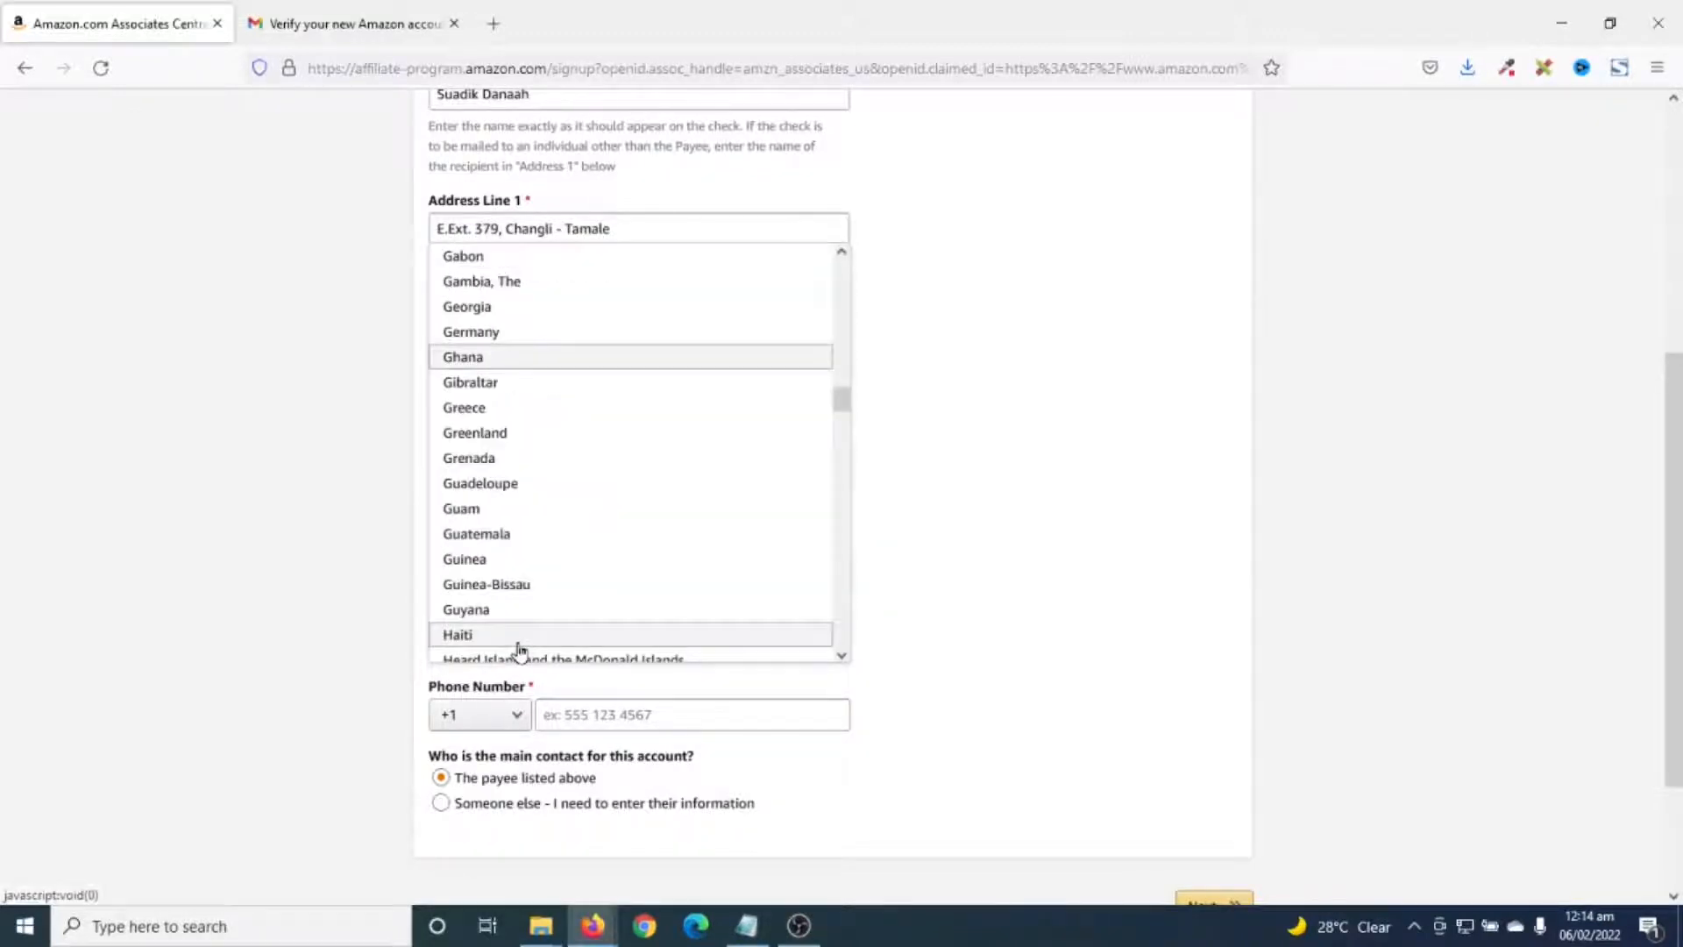
click(492, 357)
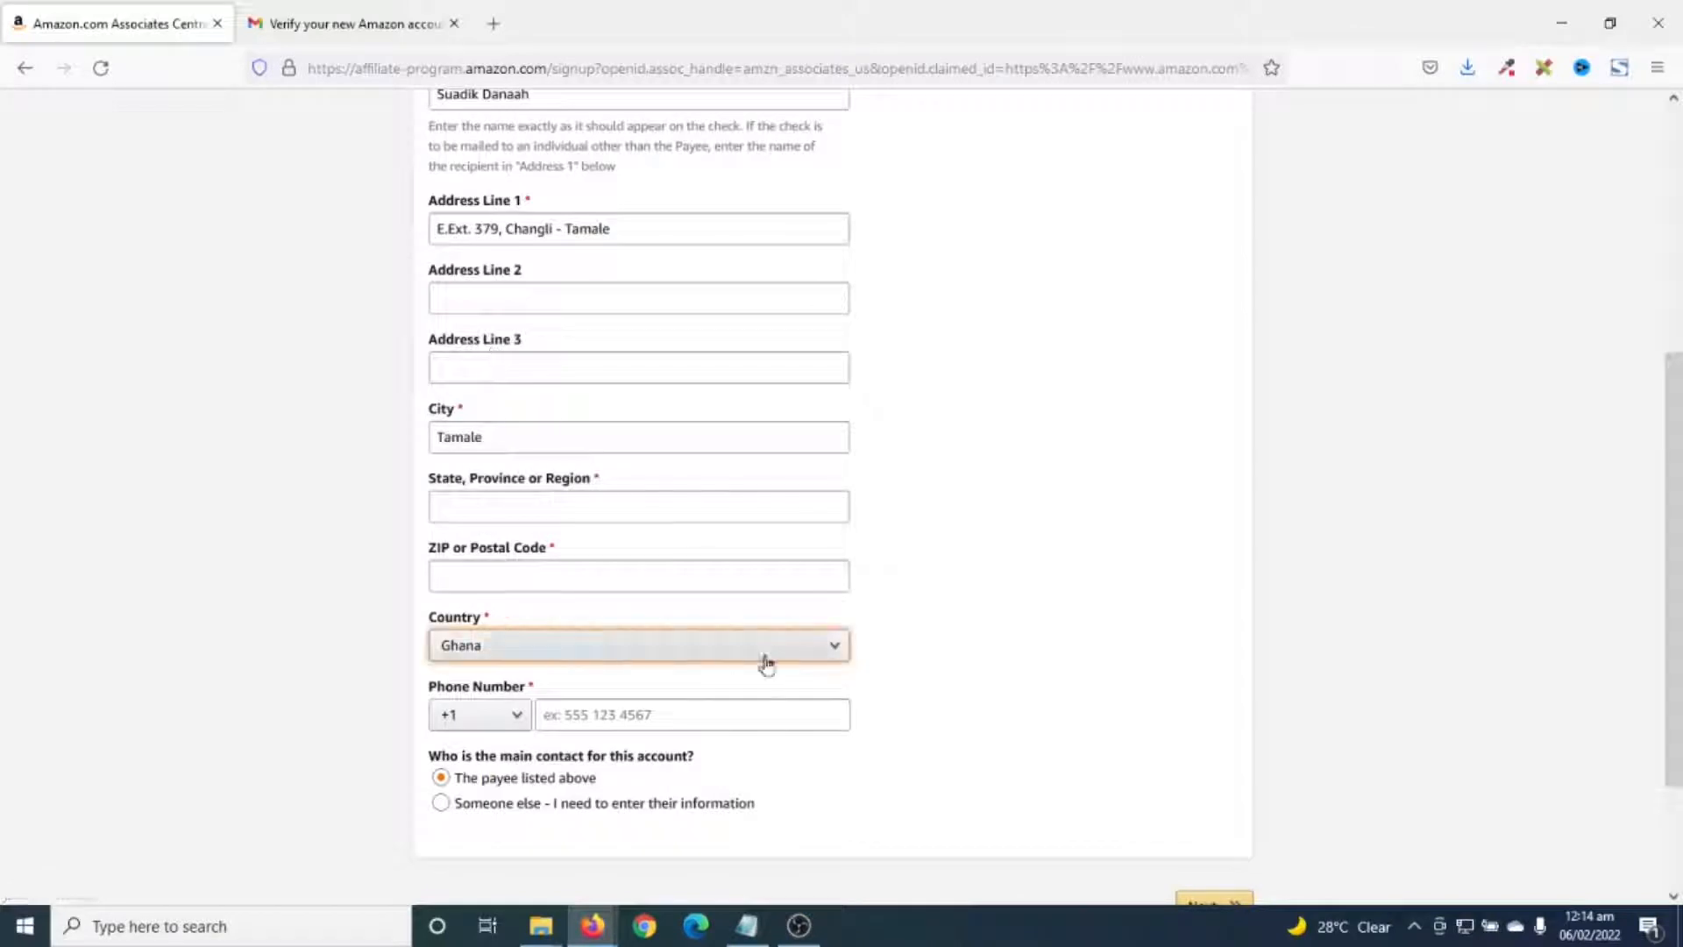
- Enter state and postal code, set the +233 phone code with the phone number, and continue
click(515, 505)
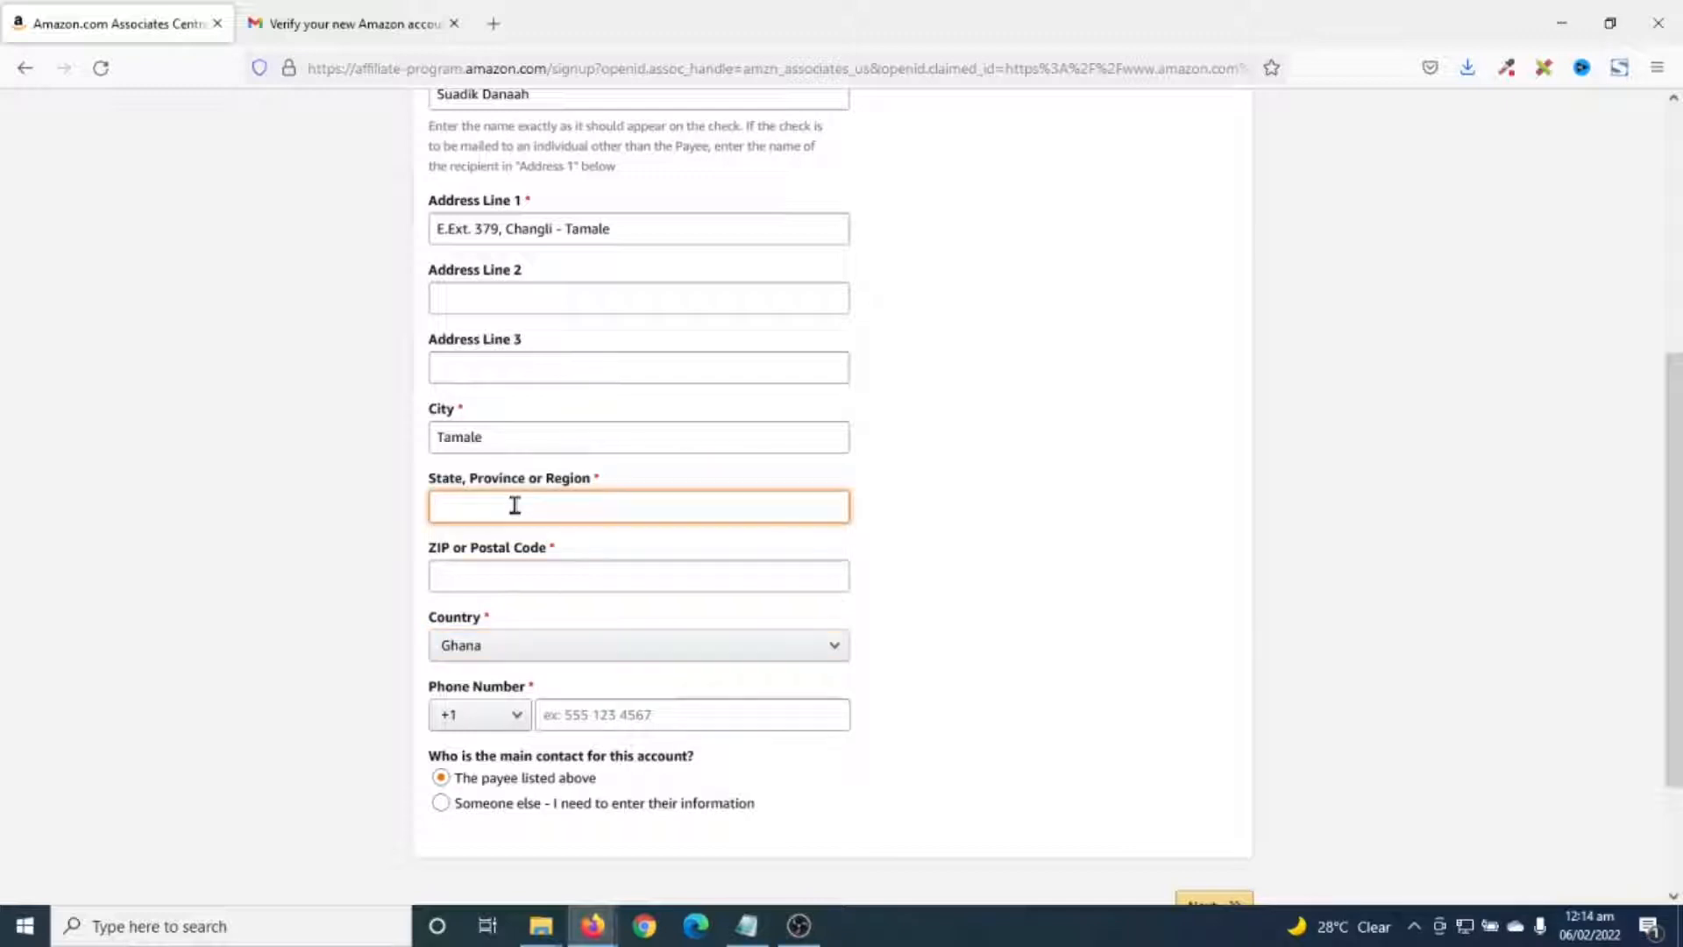
click(493, 582)
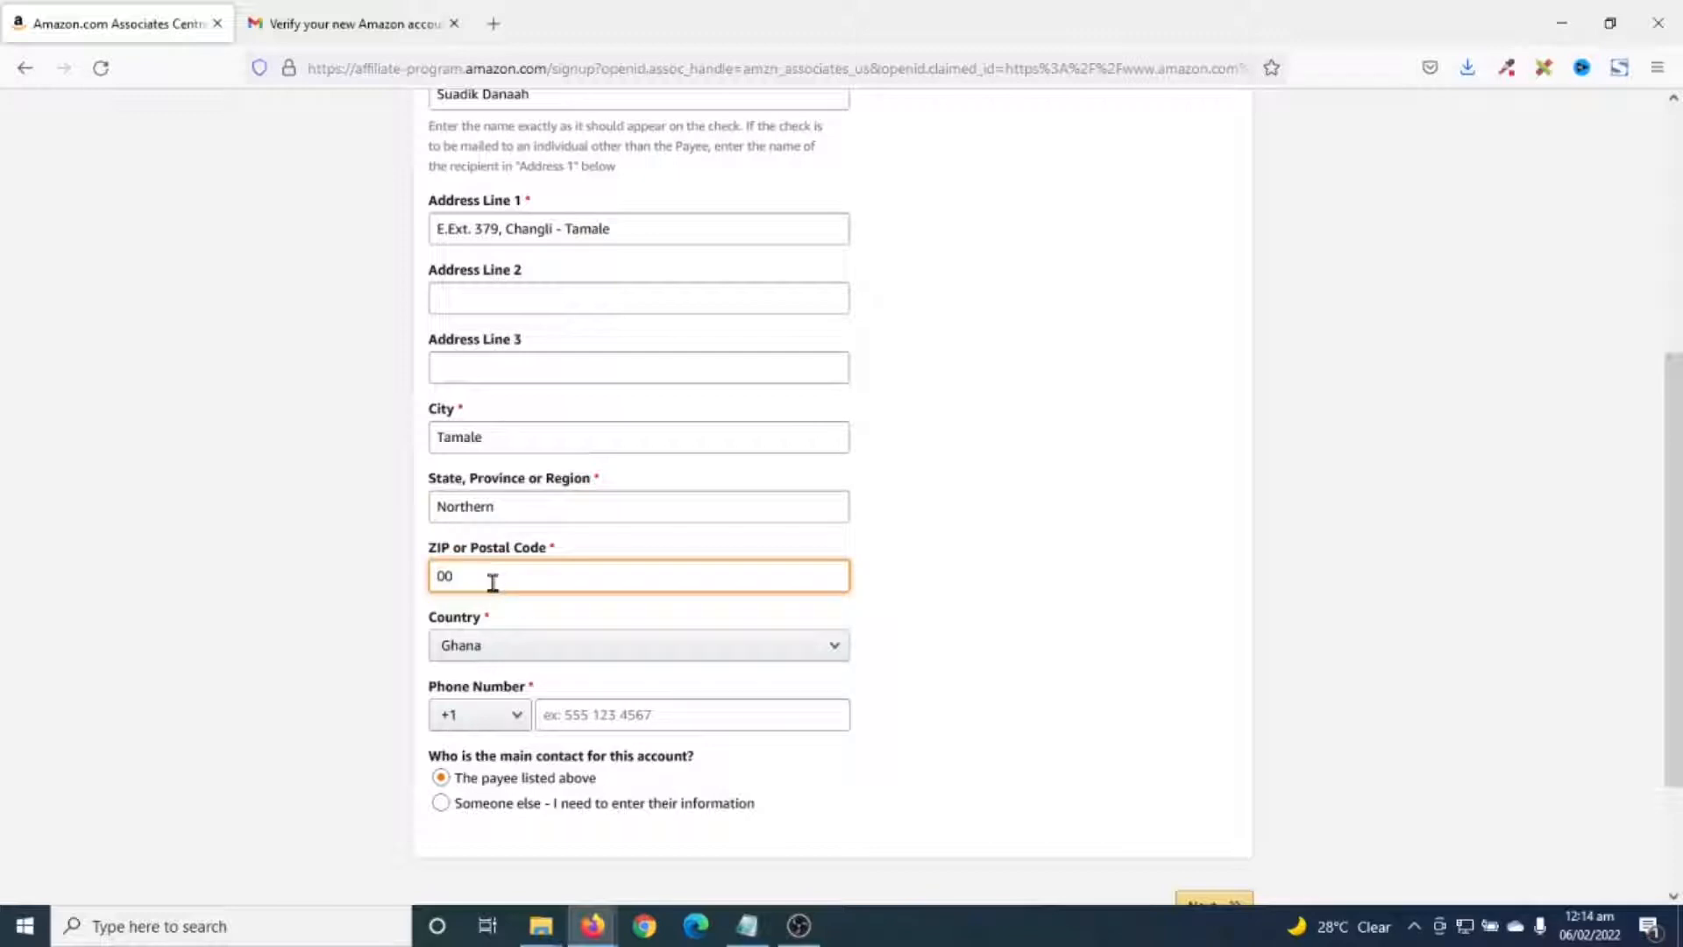
click(487, 723)
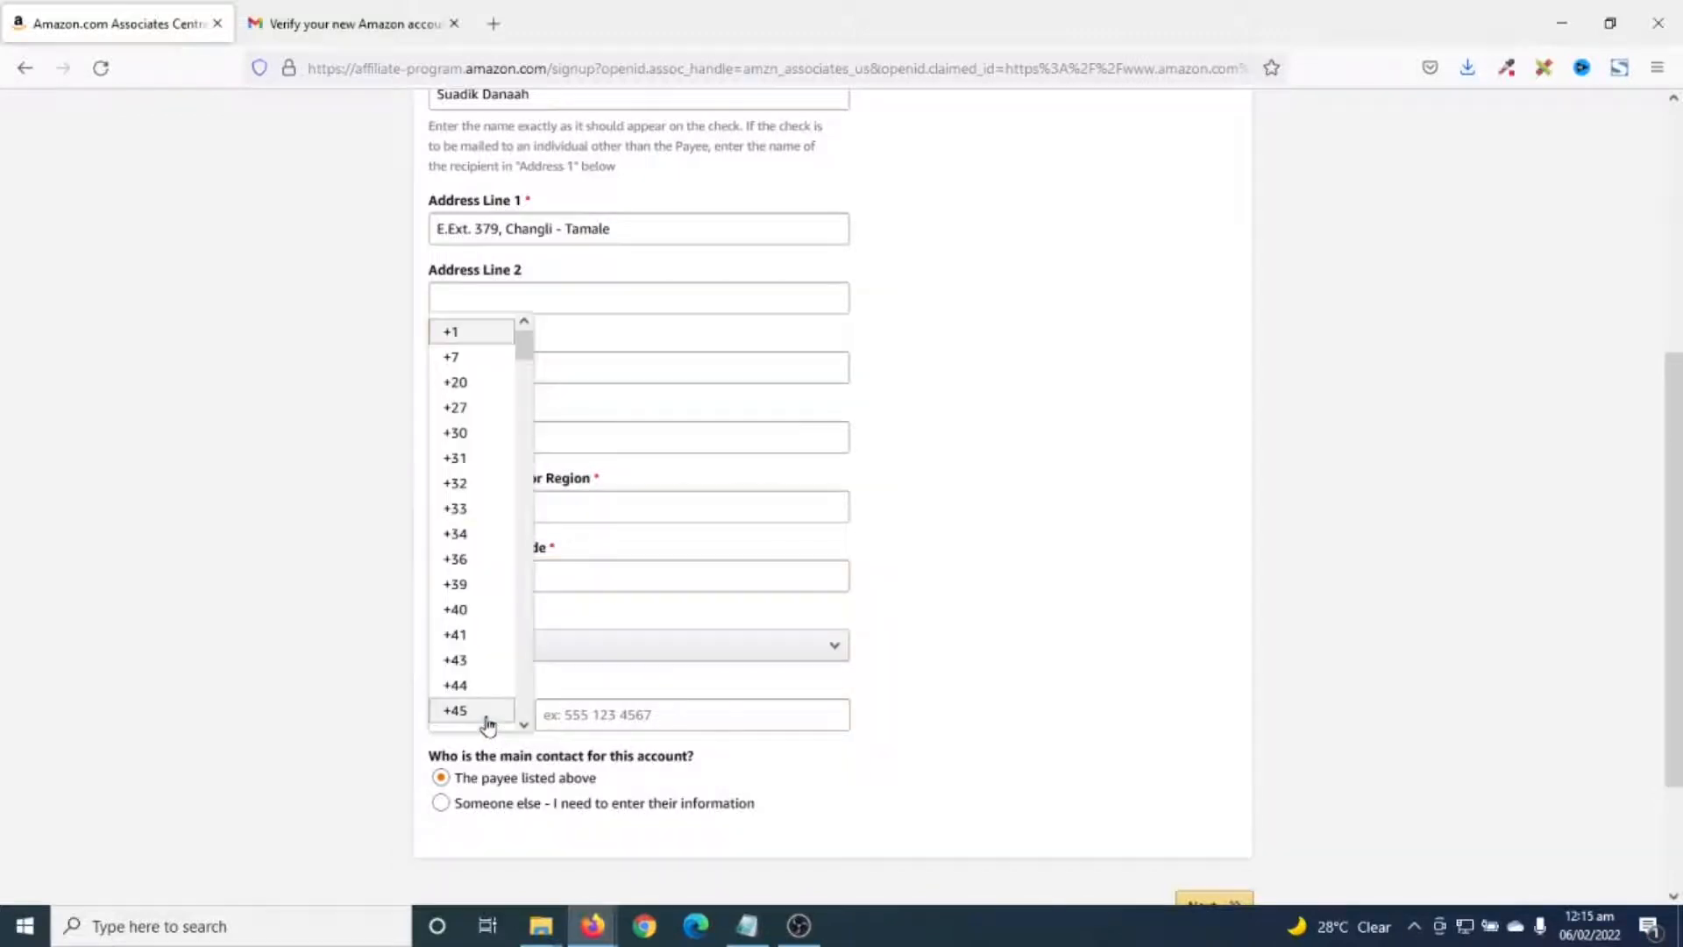
scroll(489, 681, down, 5)
scroll(488, 670, down, 6)
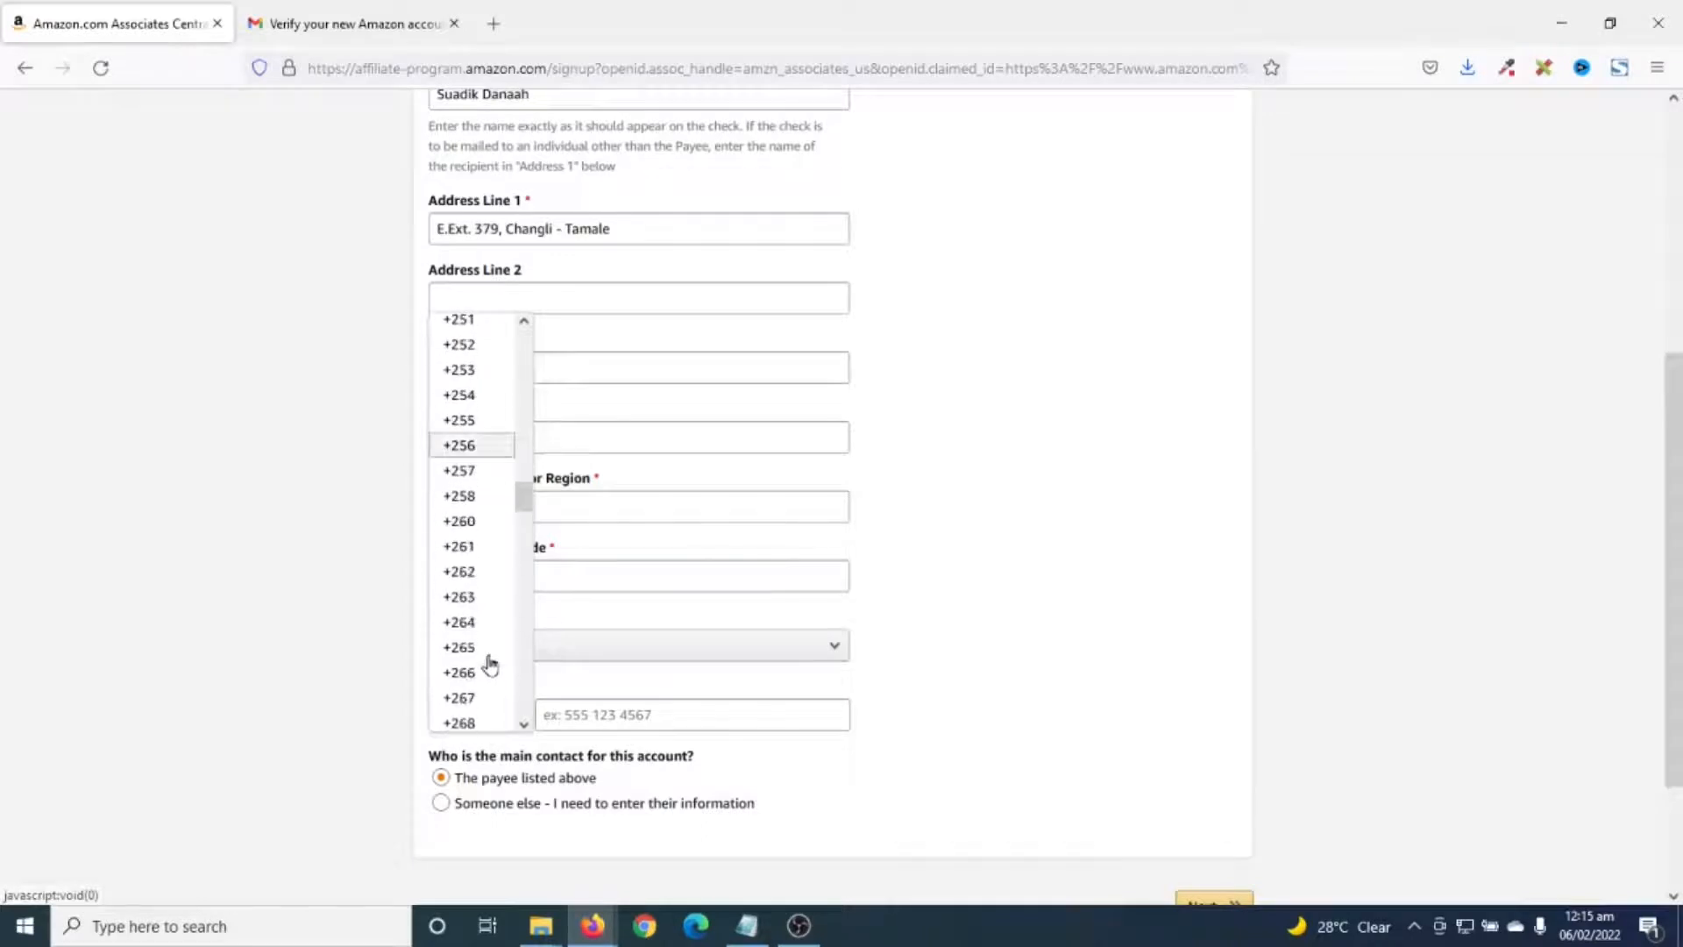
click(480, 495)
click(620, 712)
key(ctrl+v)
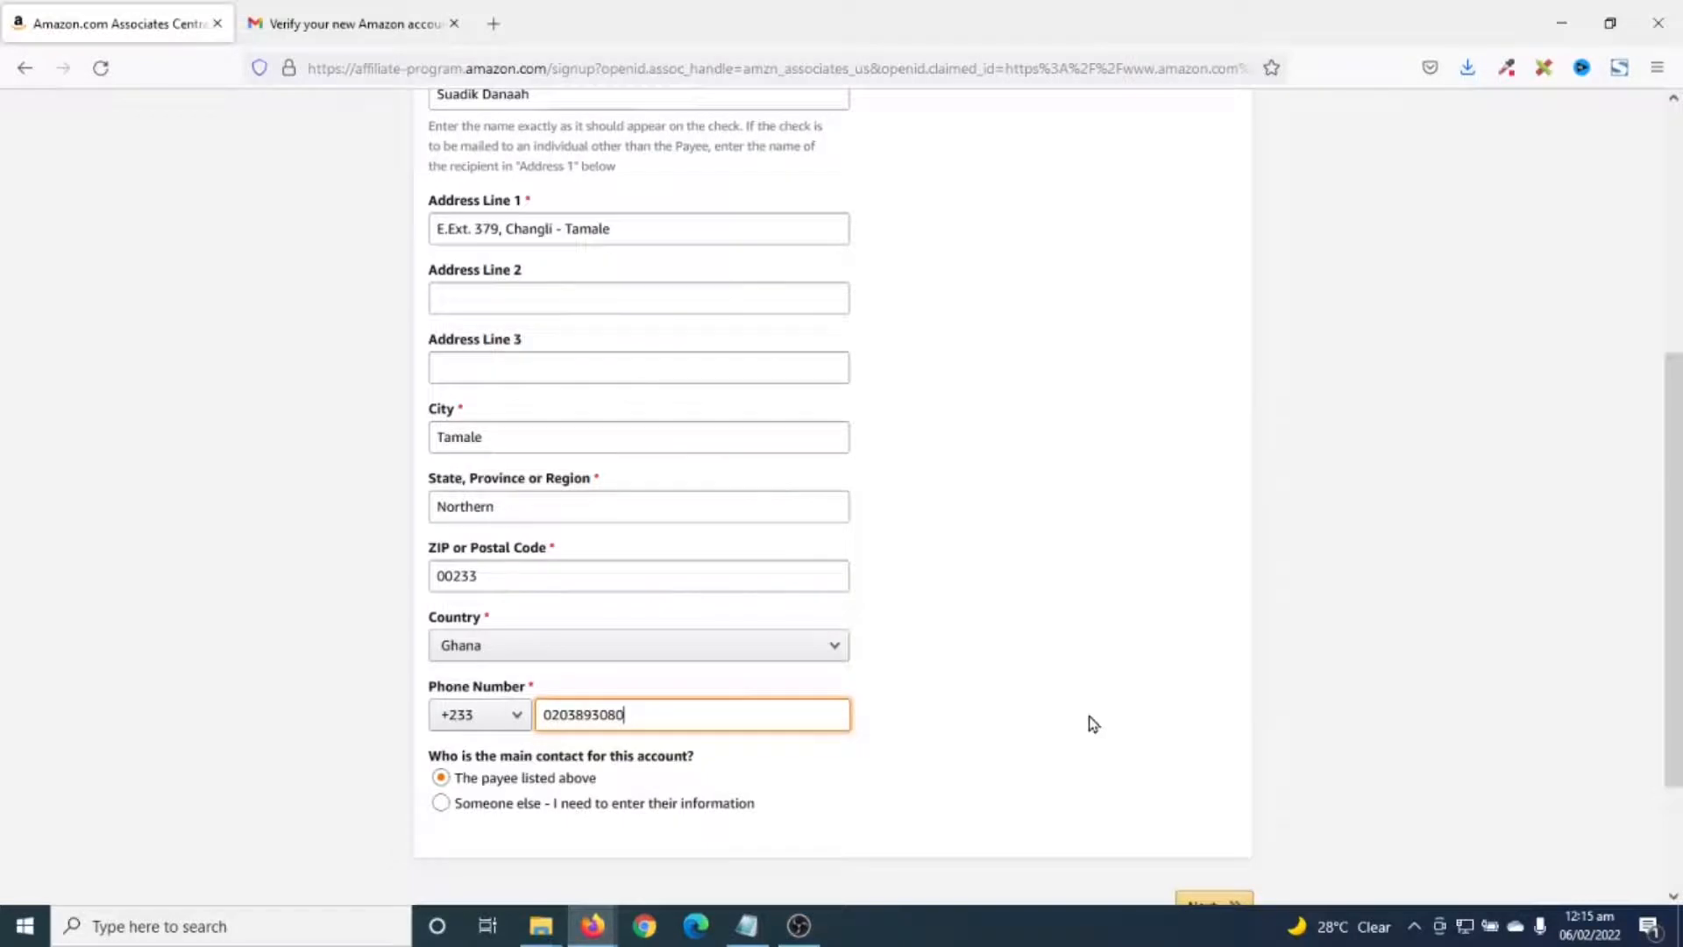
scroll(1091, 728, down, 2)
click(1205, 732)
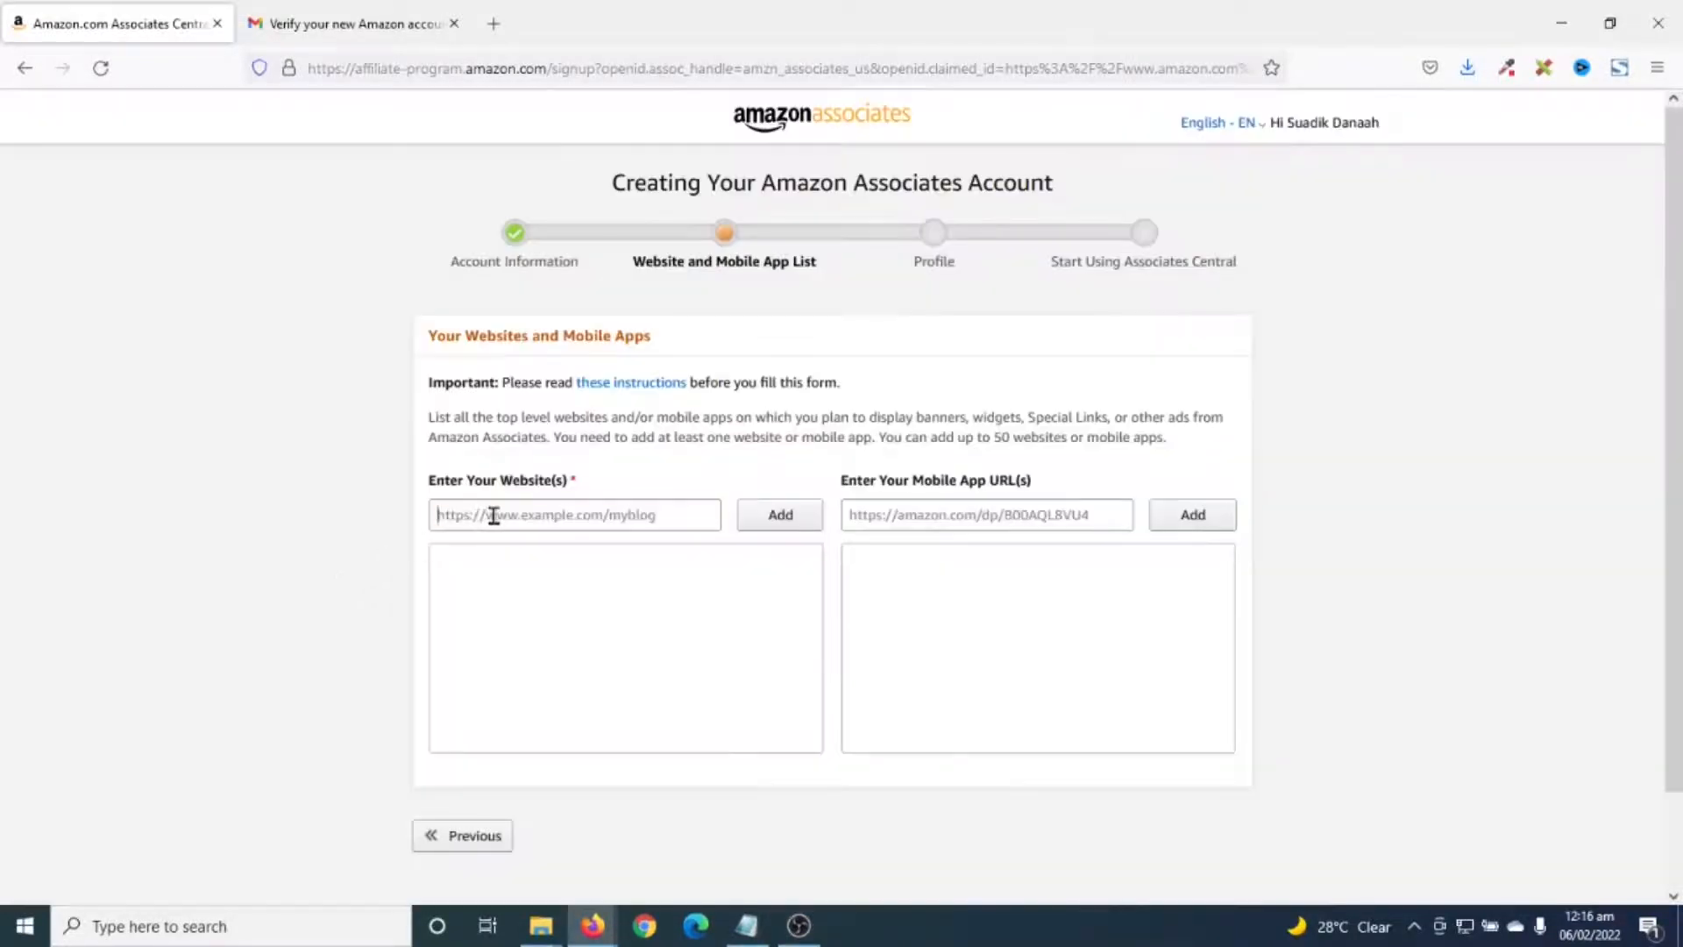
click(493, 515)
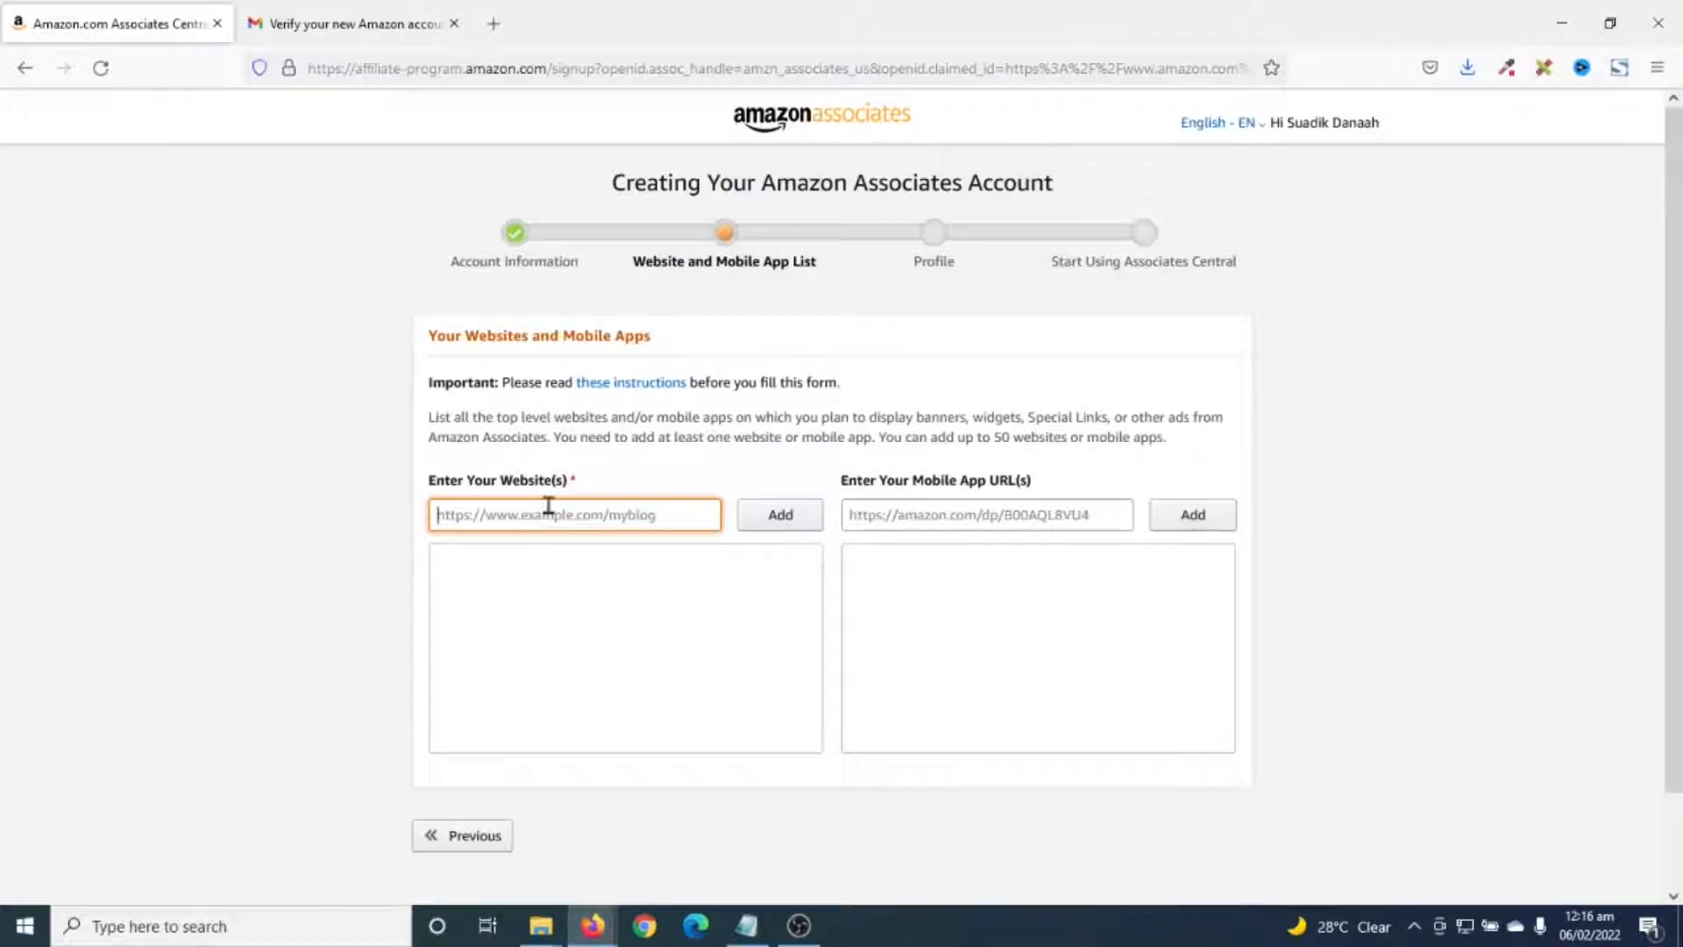
mouse_move(592, 926)
click(554, 817)
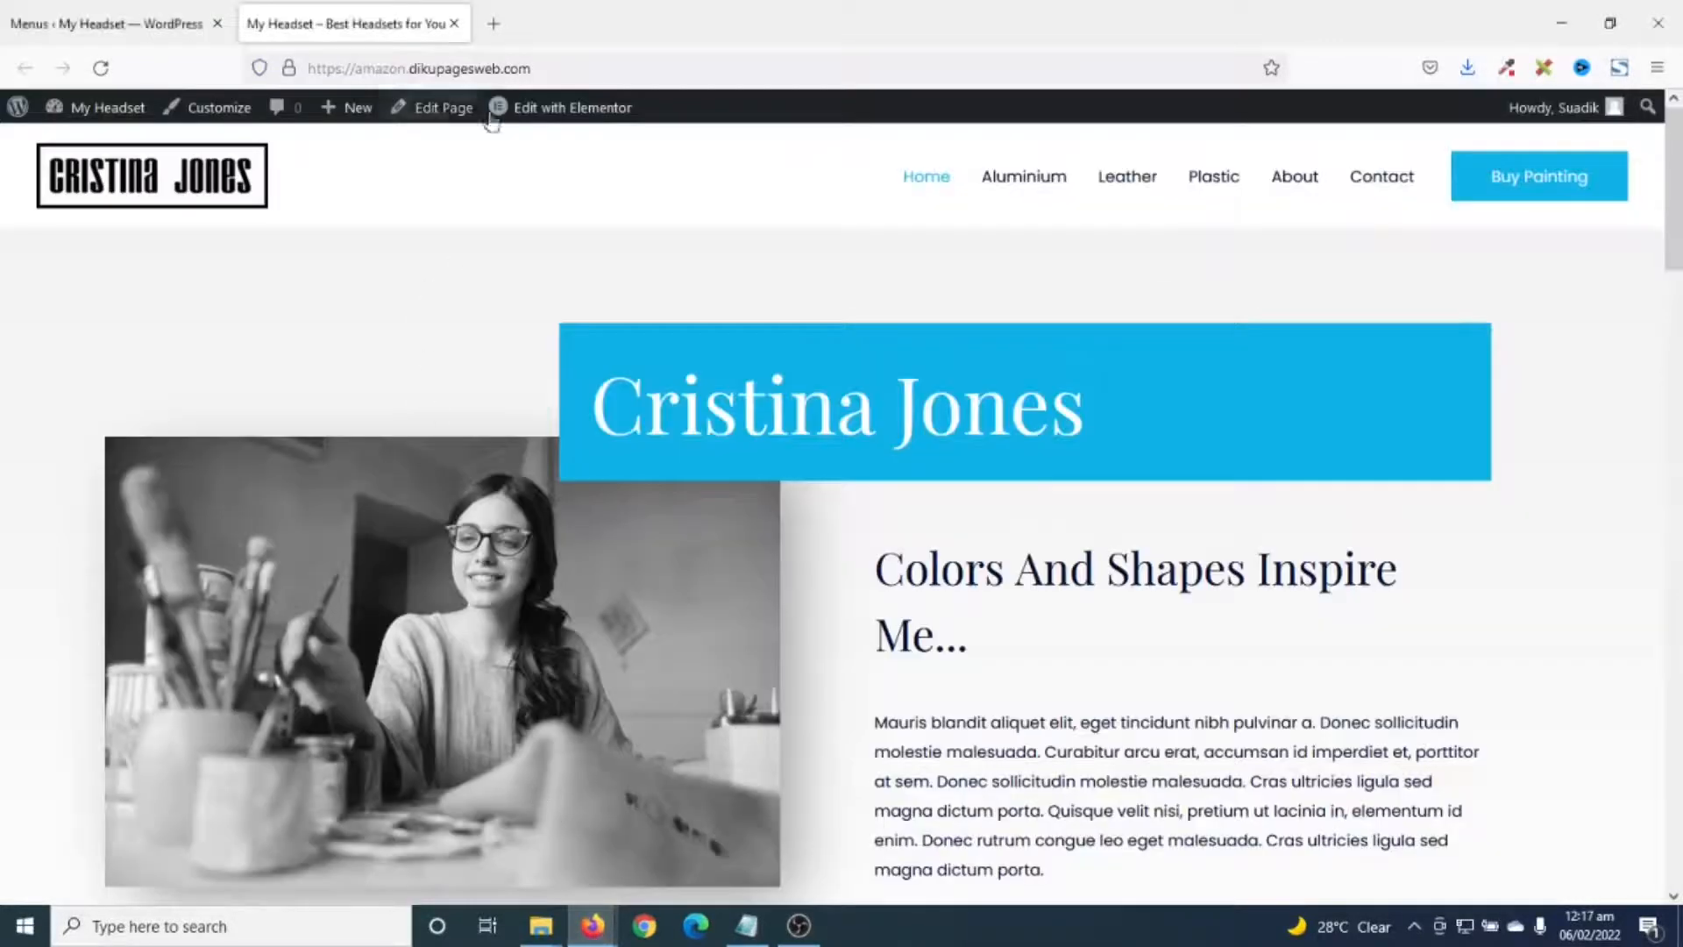
click(699, 65)
key(ctrl+c)
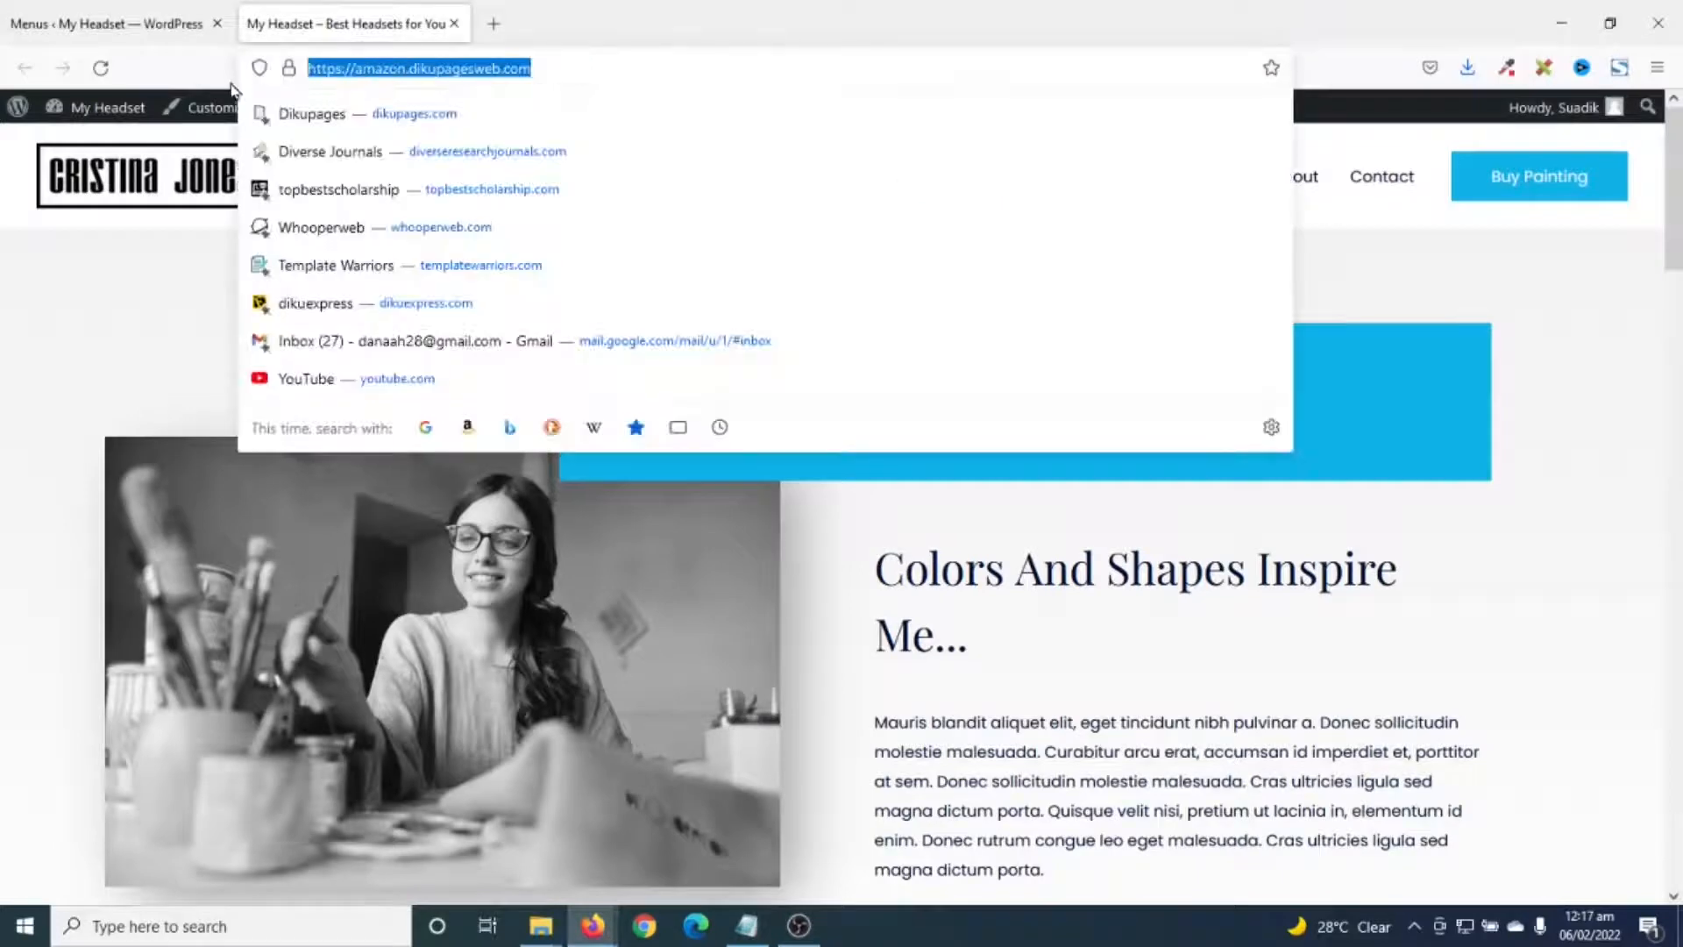
click(592, 925)
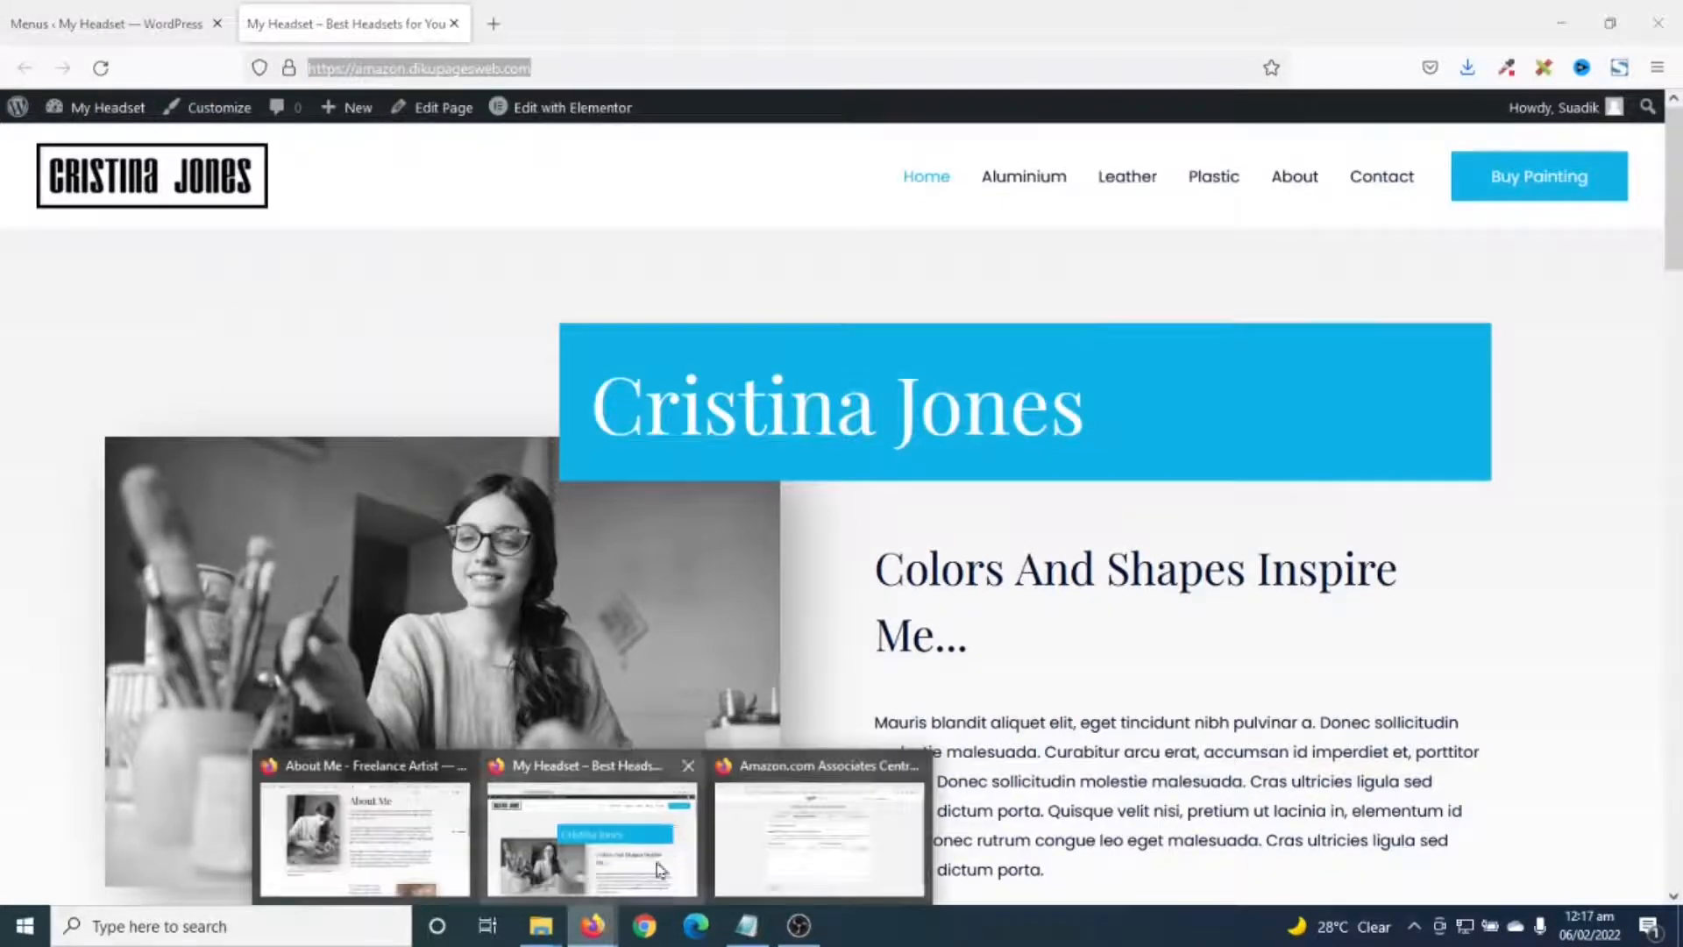
click(765, 821)
key(ctrl+v)
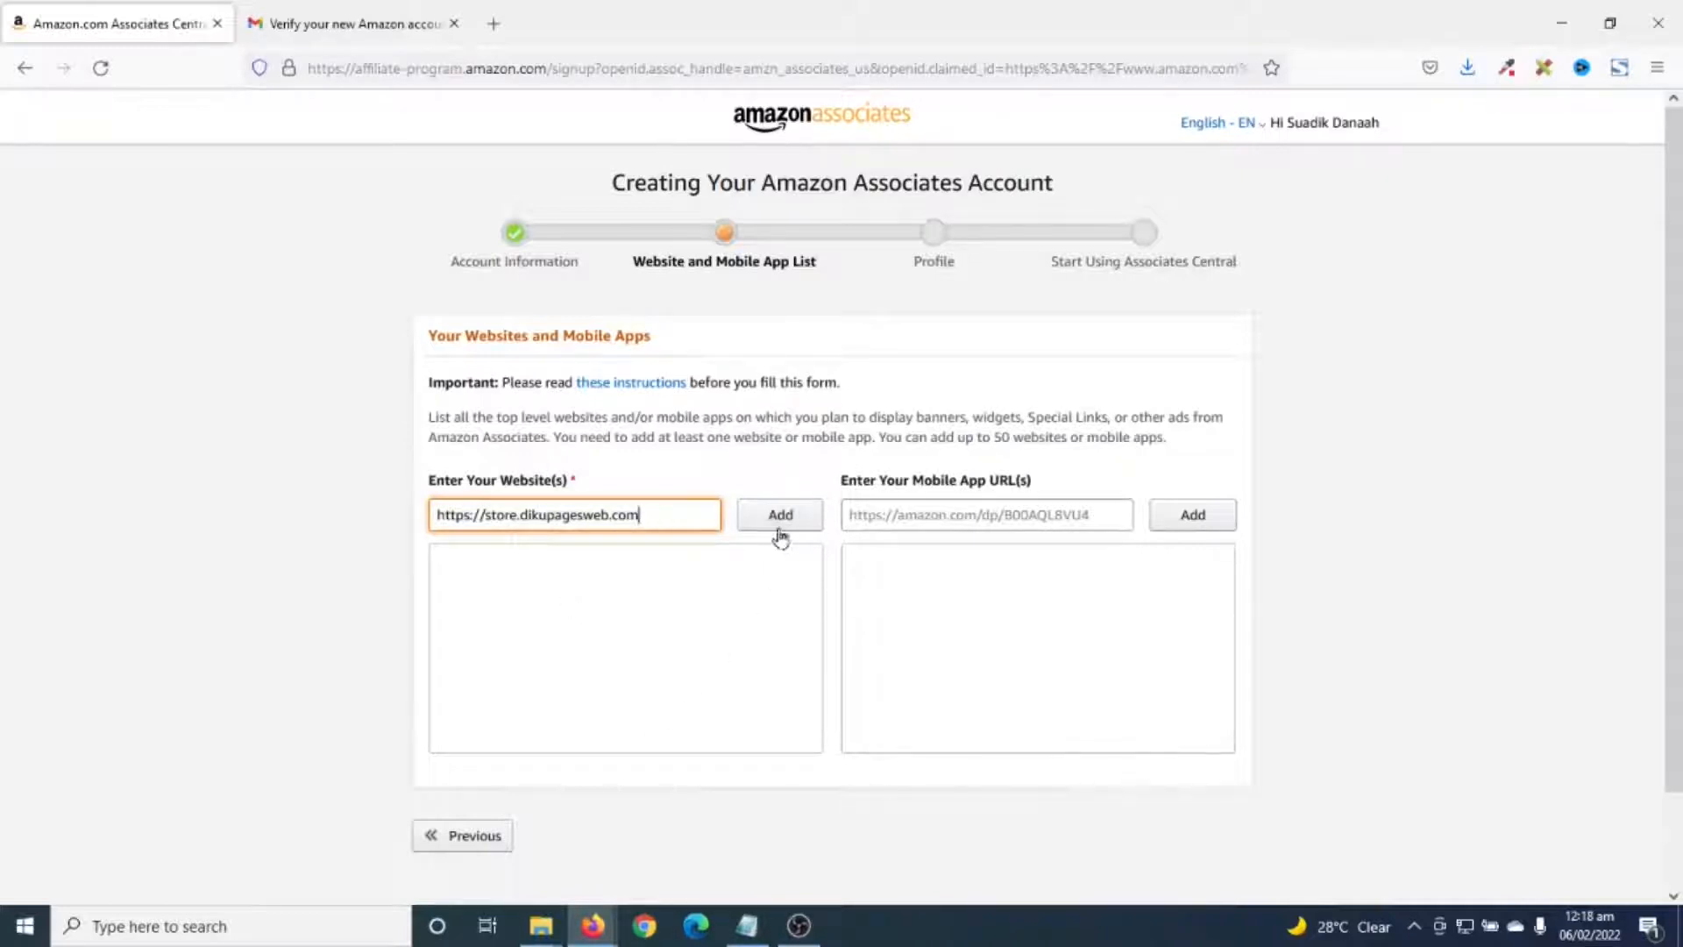
click(781, 524)
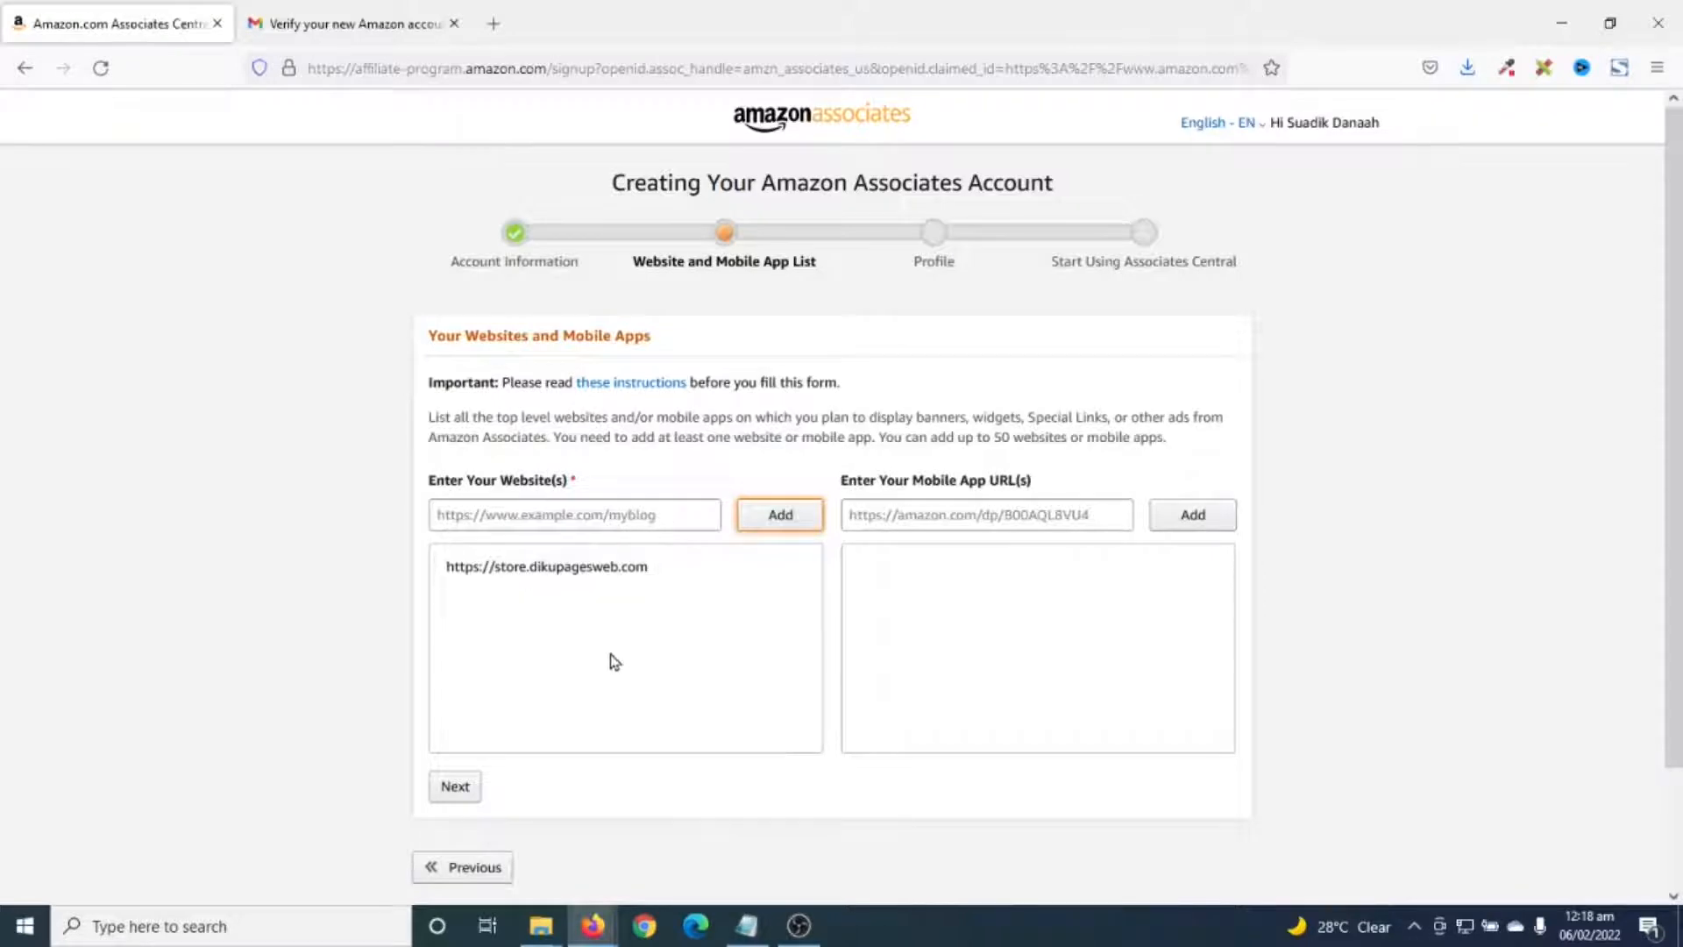
- Continue, declare the site is not aimed at children under 13, and confirm
mouse_move(601, 565)
click(456, 787)
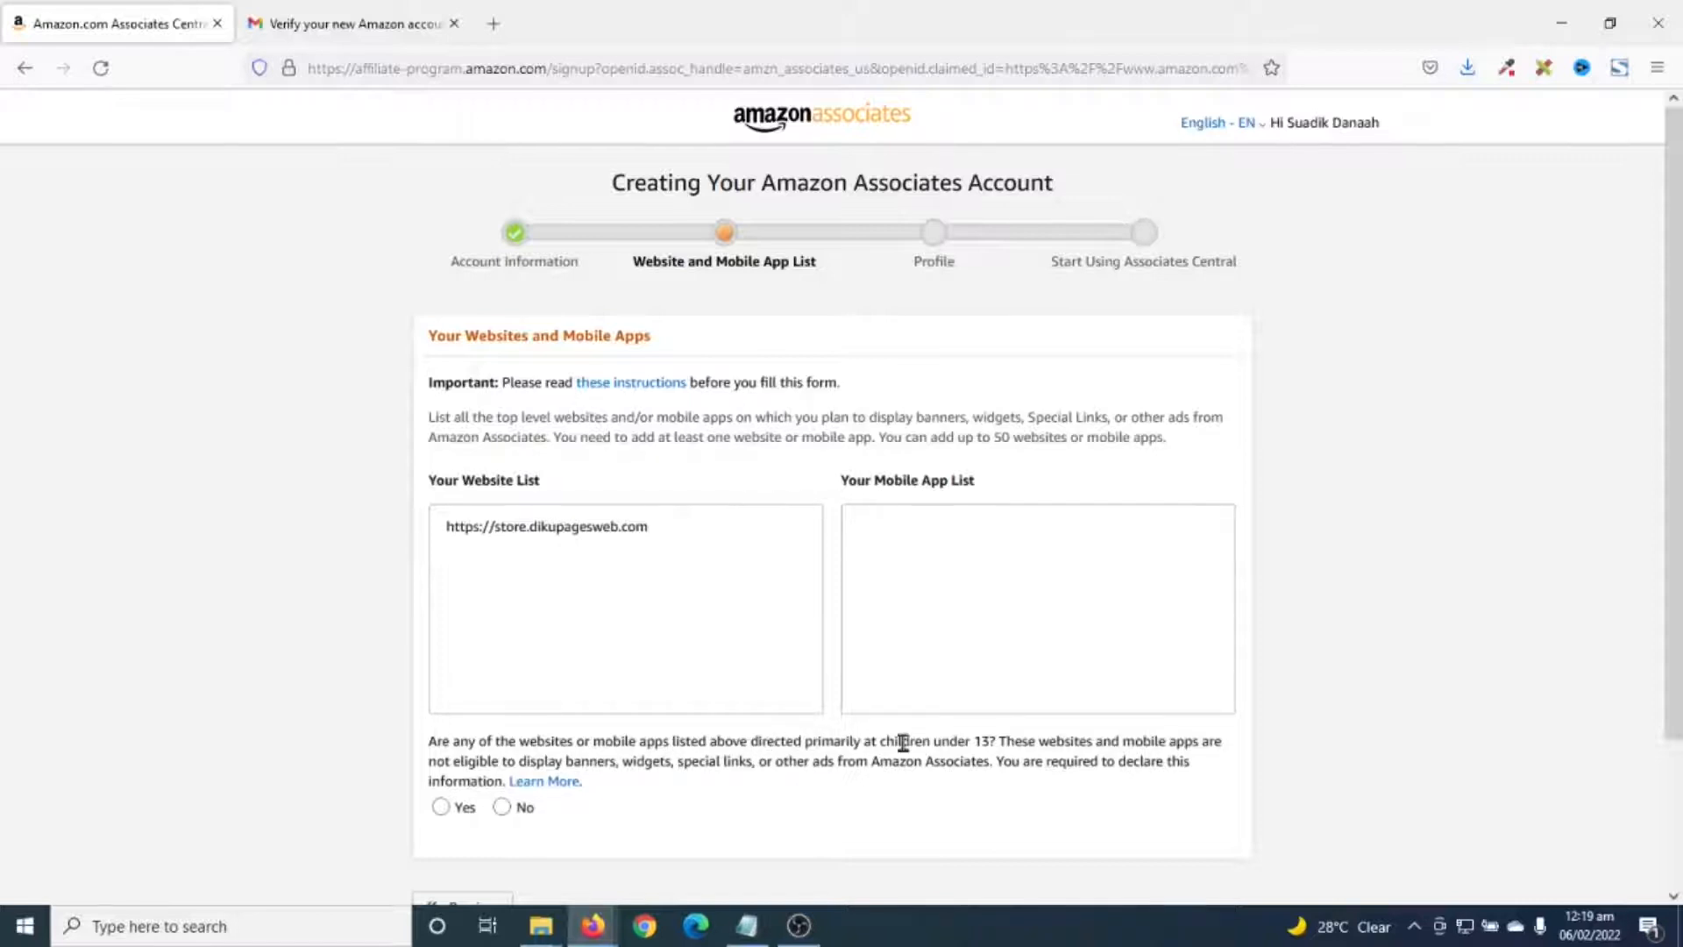
scroll(483, 810, down, 1)
click(502, 701)
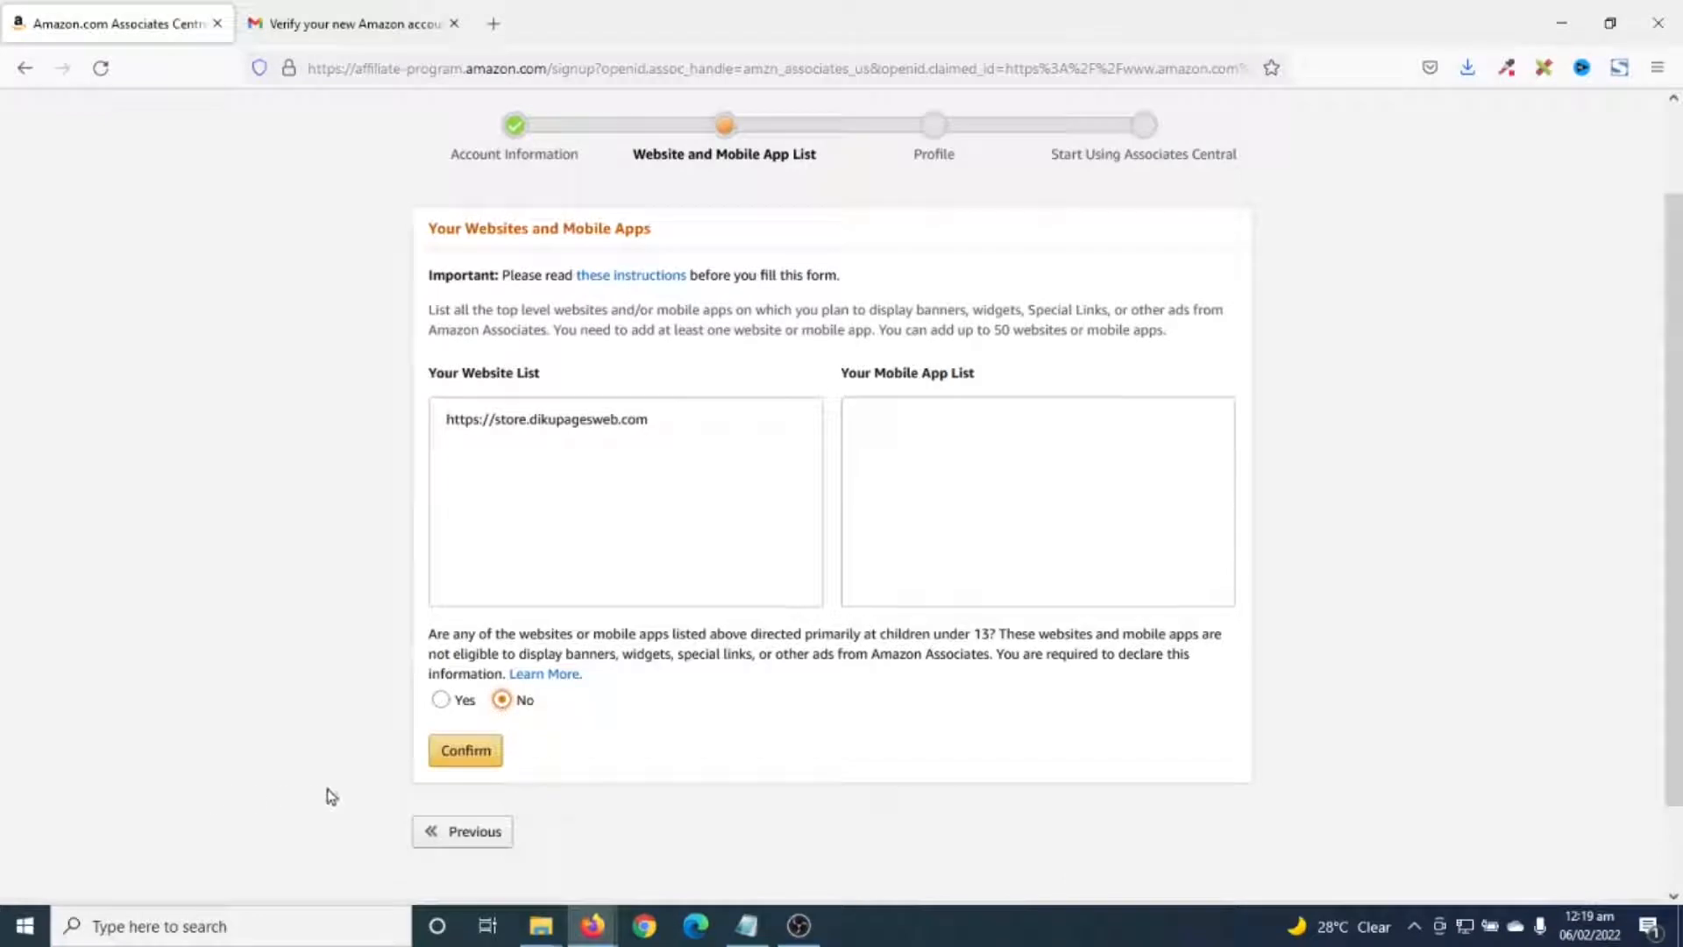
click(462, 754)
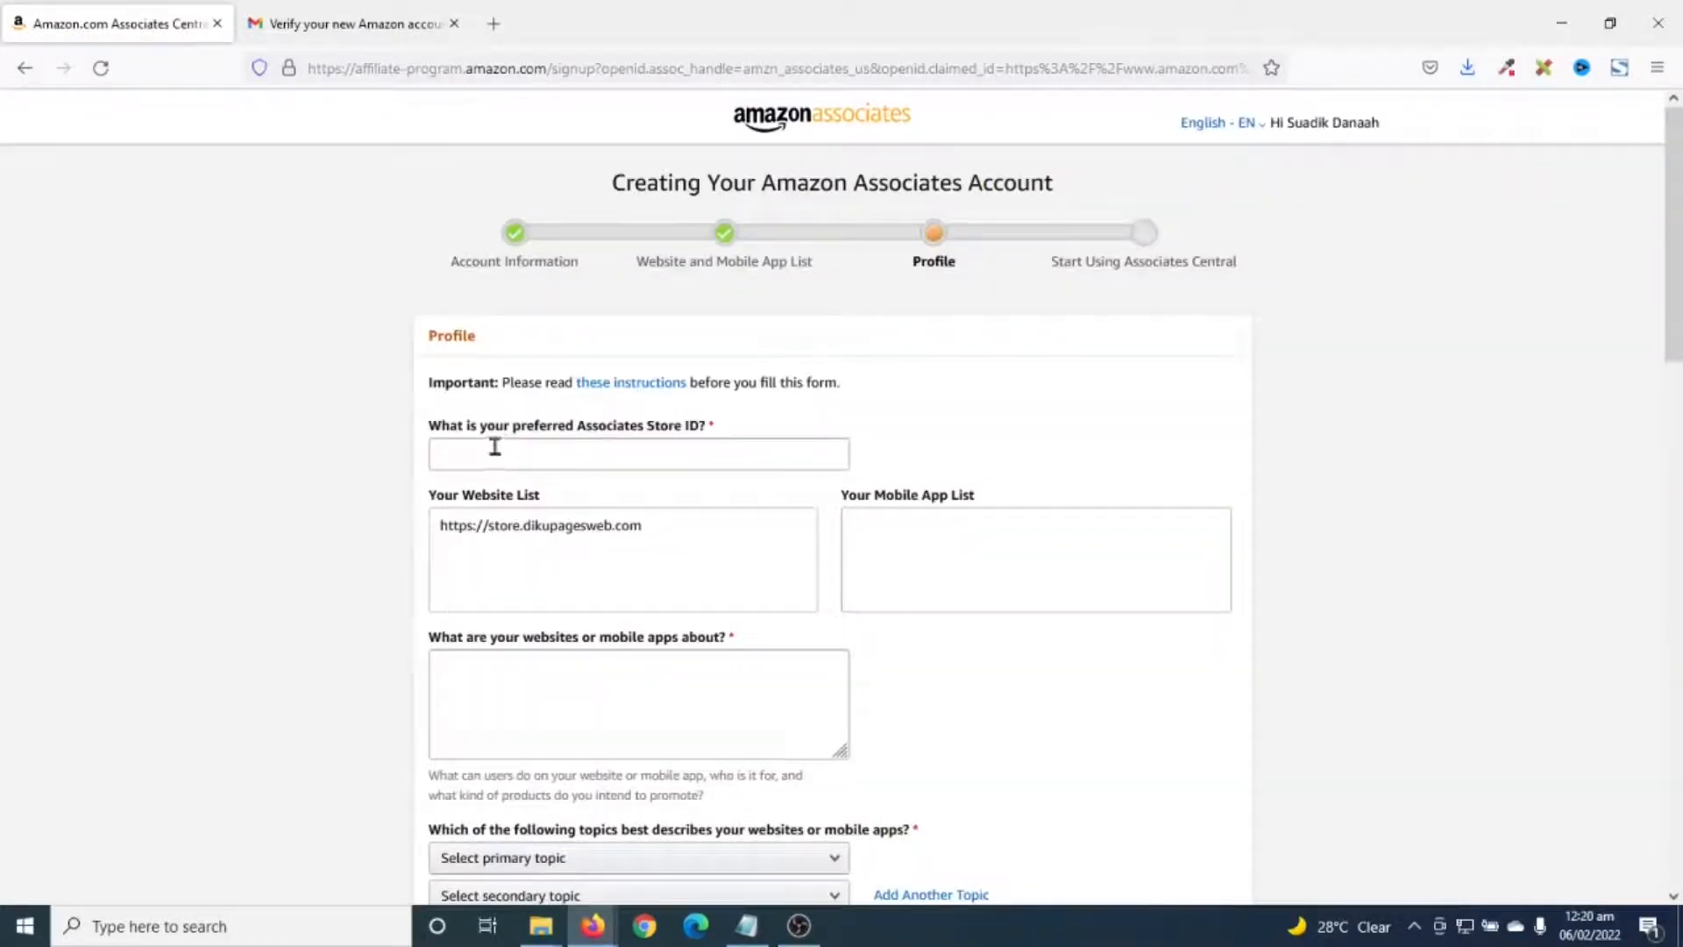
- Enter dikupagesweb as the preferred Store ID and start the site description
click(601, 465)
text(dikupagesweb)
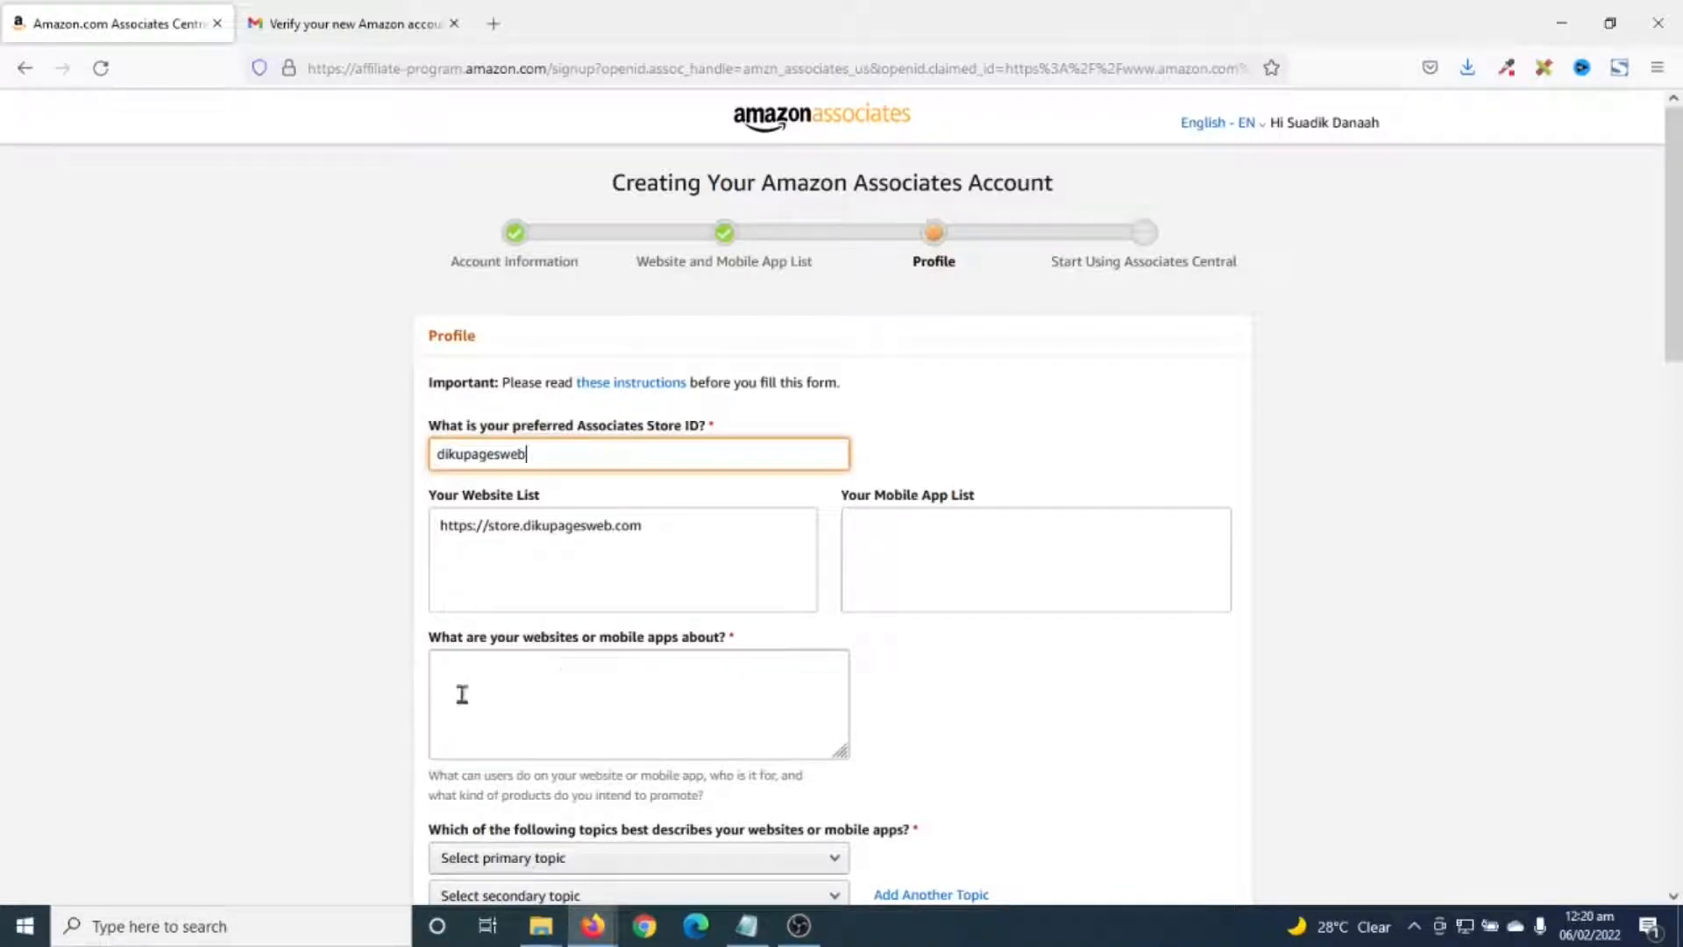
click(525, 687)
text(An)
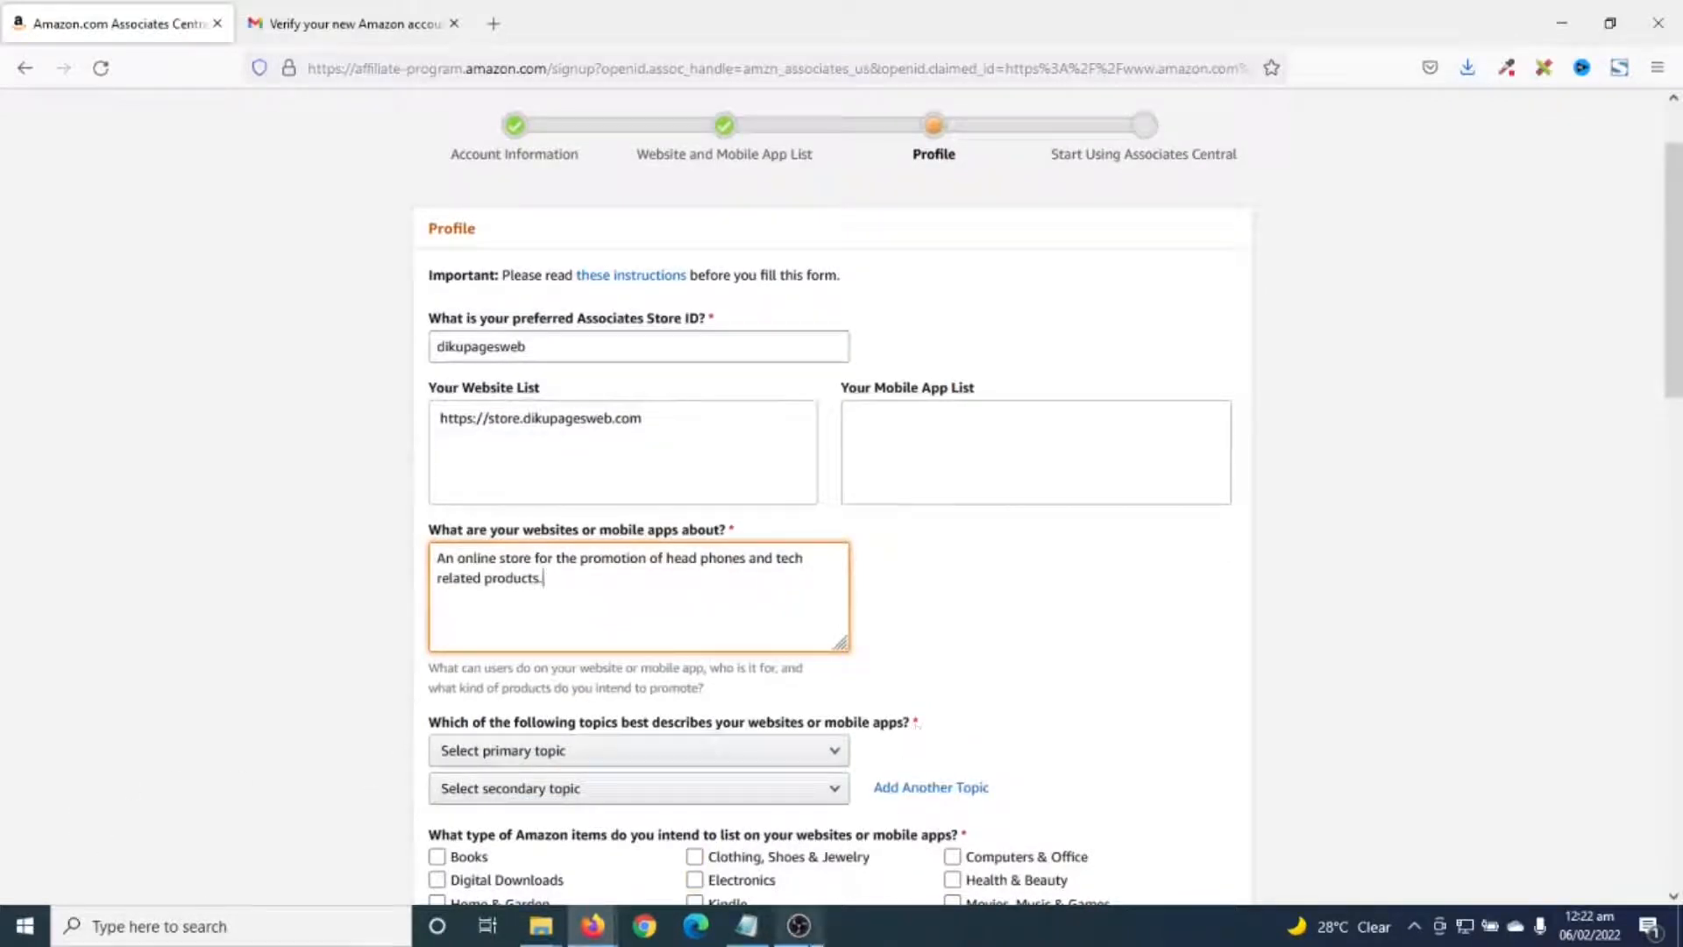
- Choose Computers/Software/Technology as the primary topic and Gaming as the secondary topic
click(609, 755)
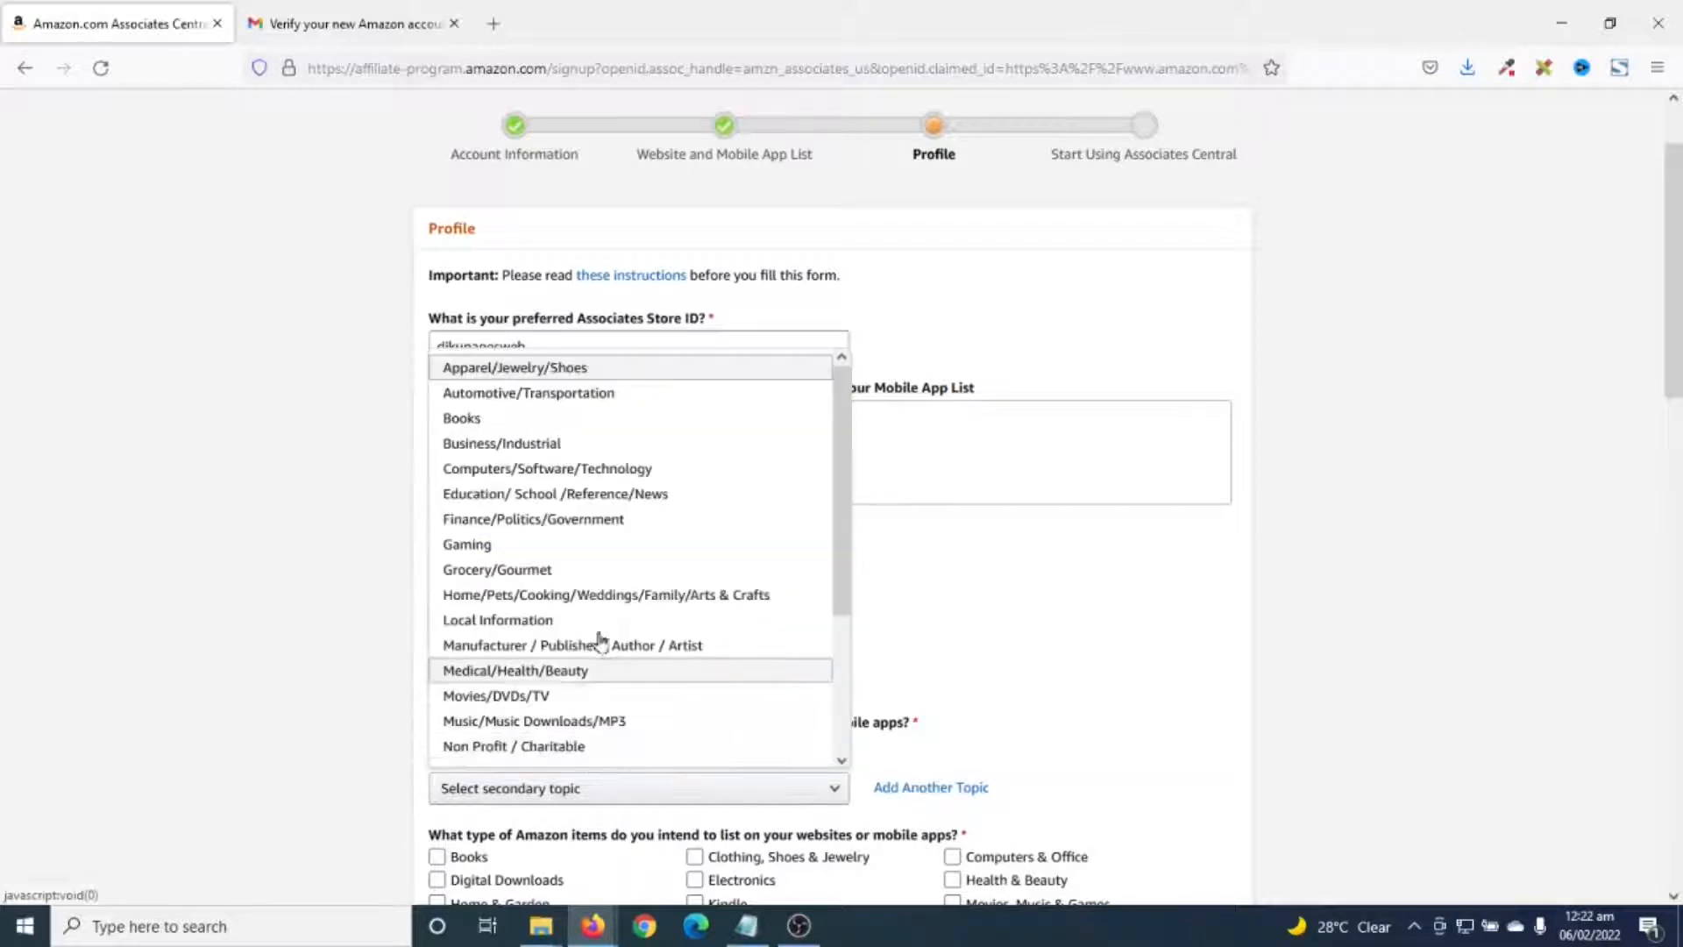
click(590, 475)
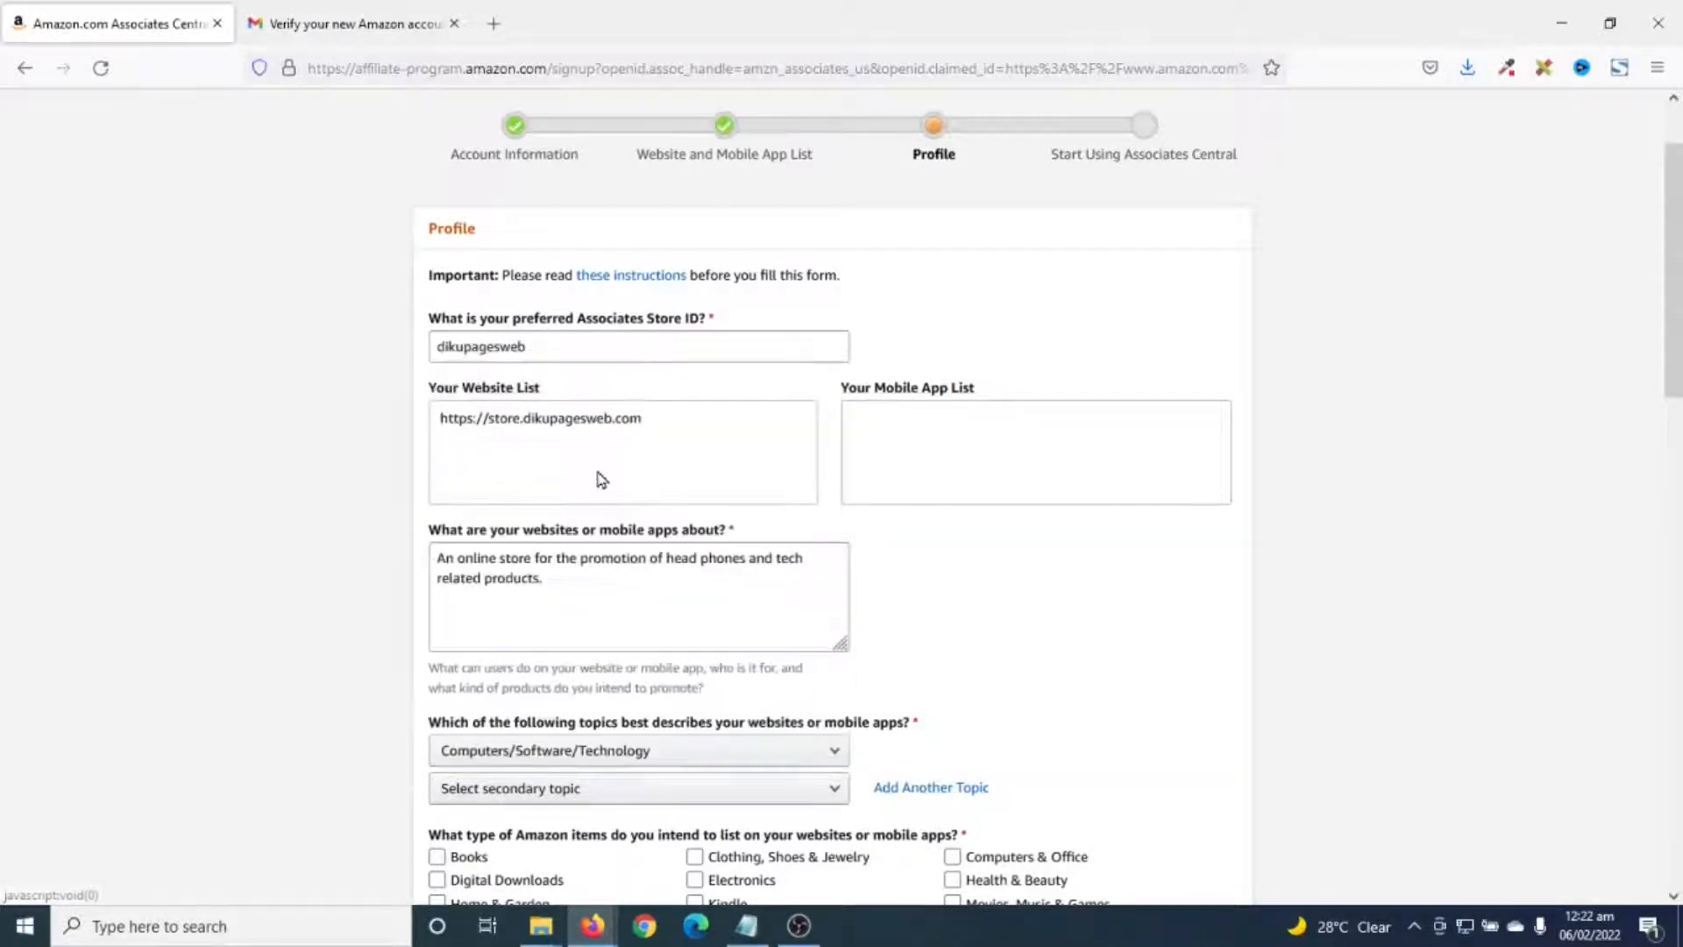
click(554, 794)
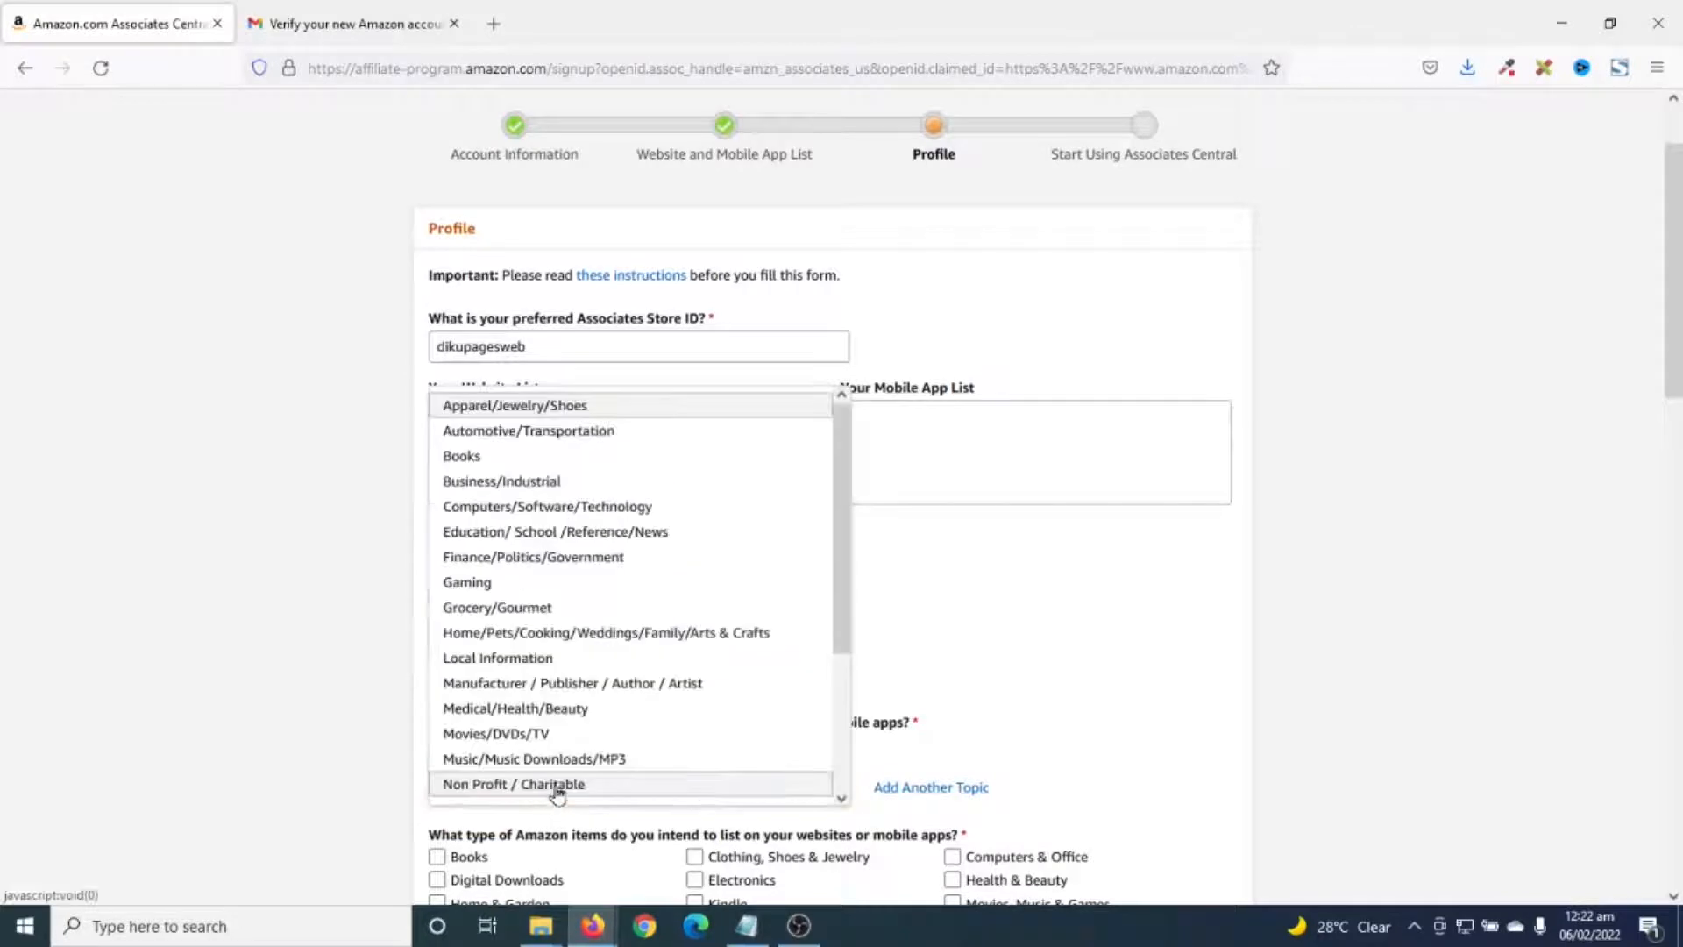
click(498, 587)
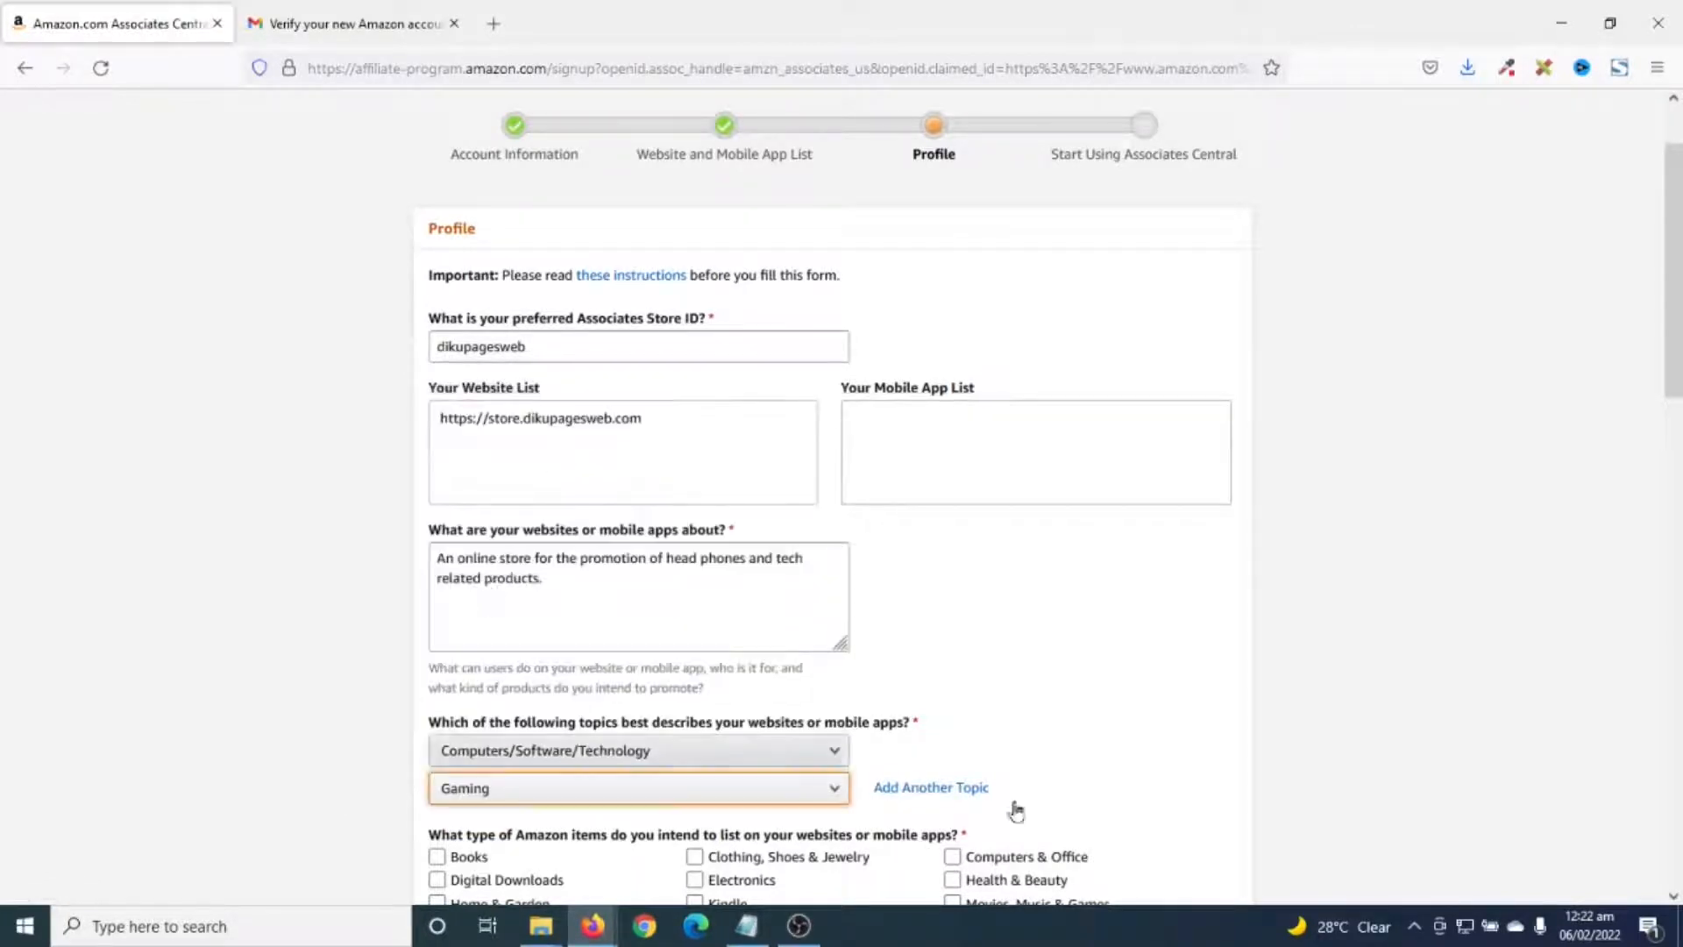
- Tick Electronics, Computers & Office, and Movies, Music & Games as item types
scroll(1065, 771, down, 2)
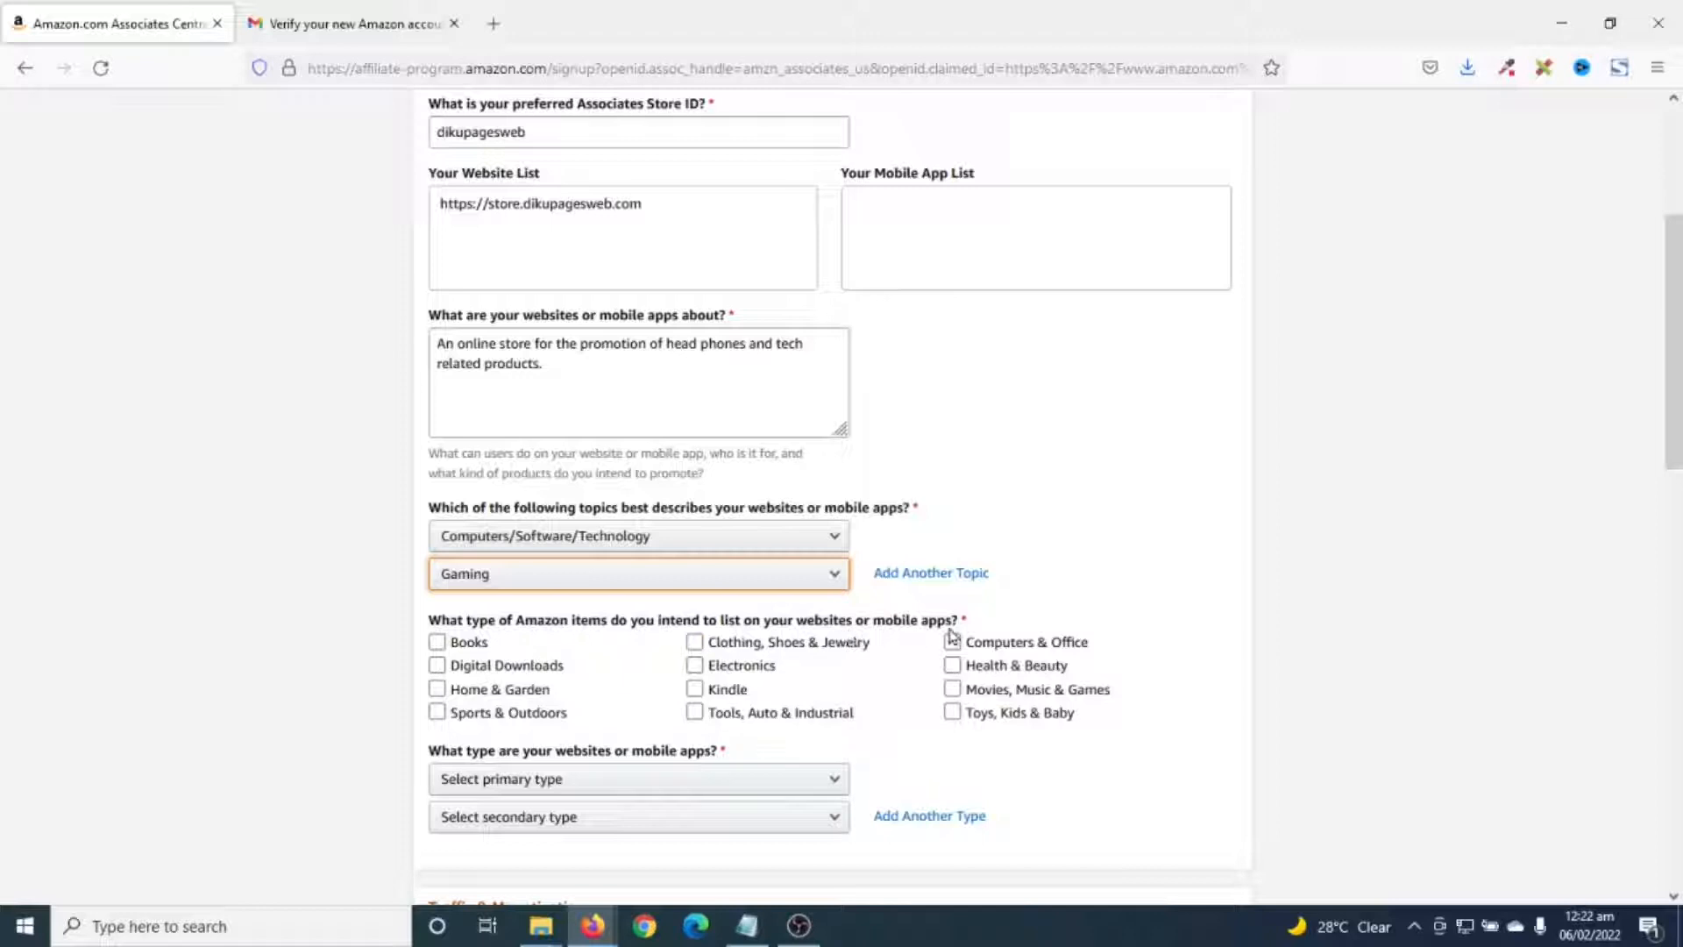
click(752, 671)
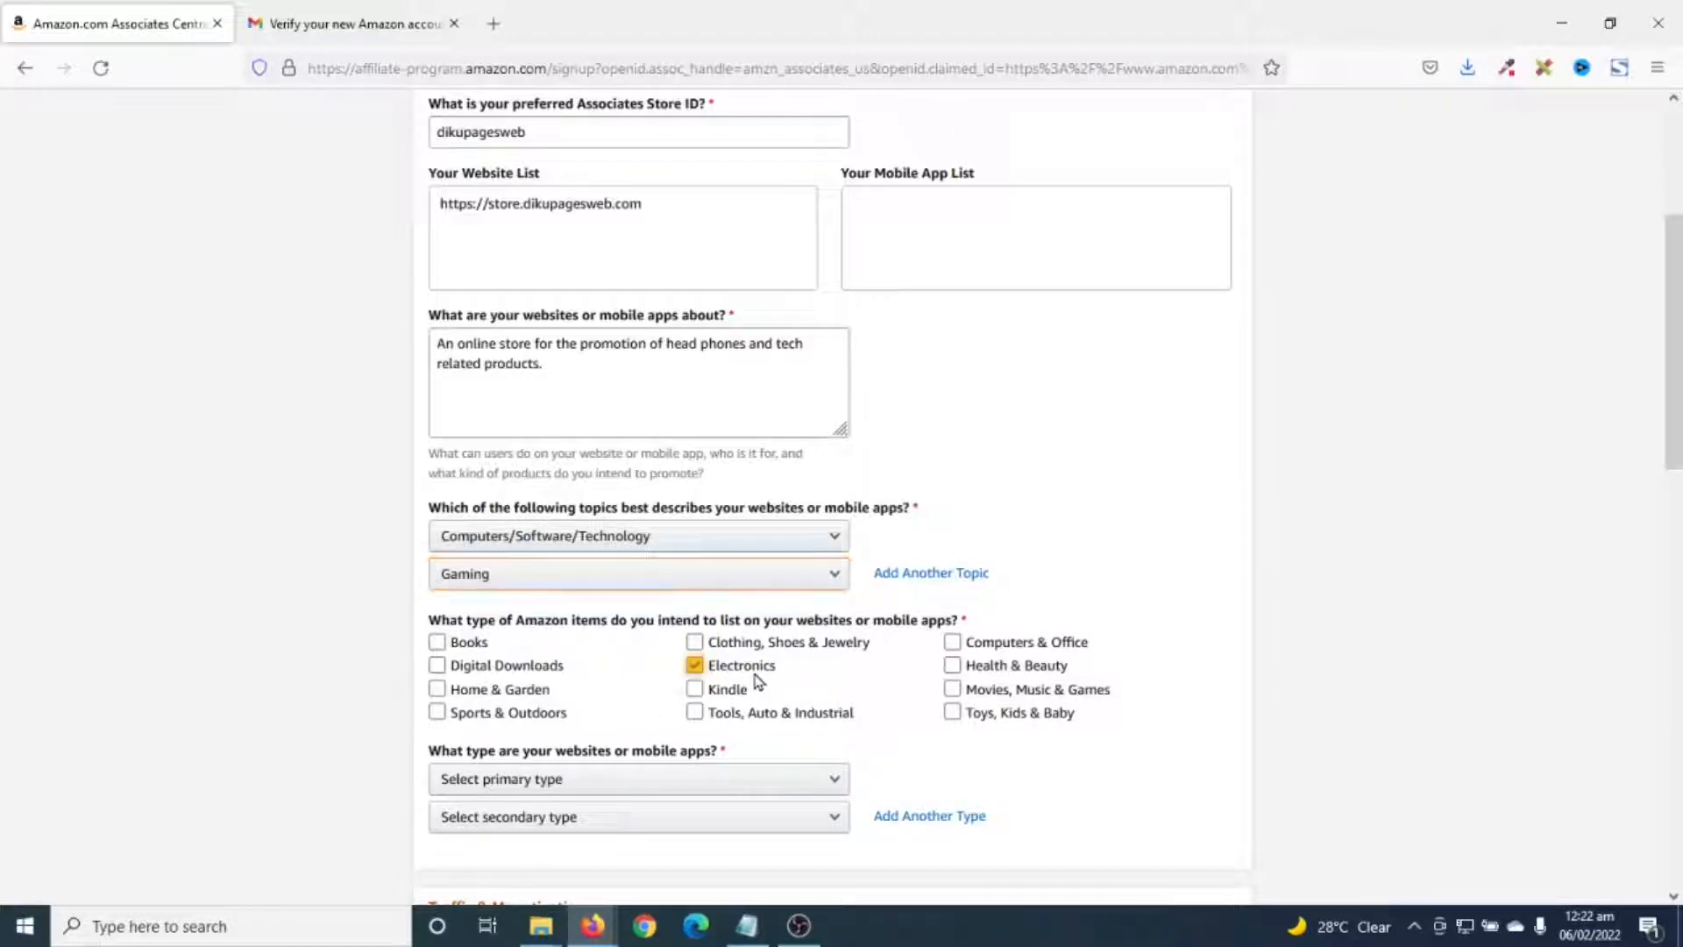
click(1041, 644)
click(1036, 670)
click(1036, 672)
click(999, 692)
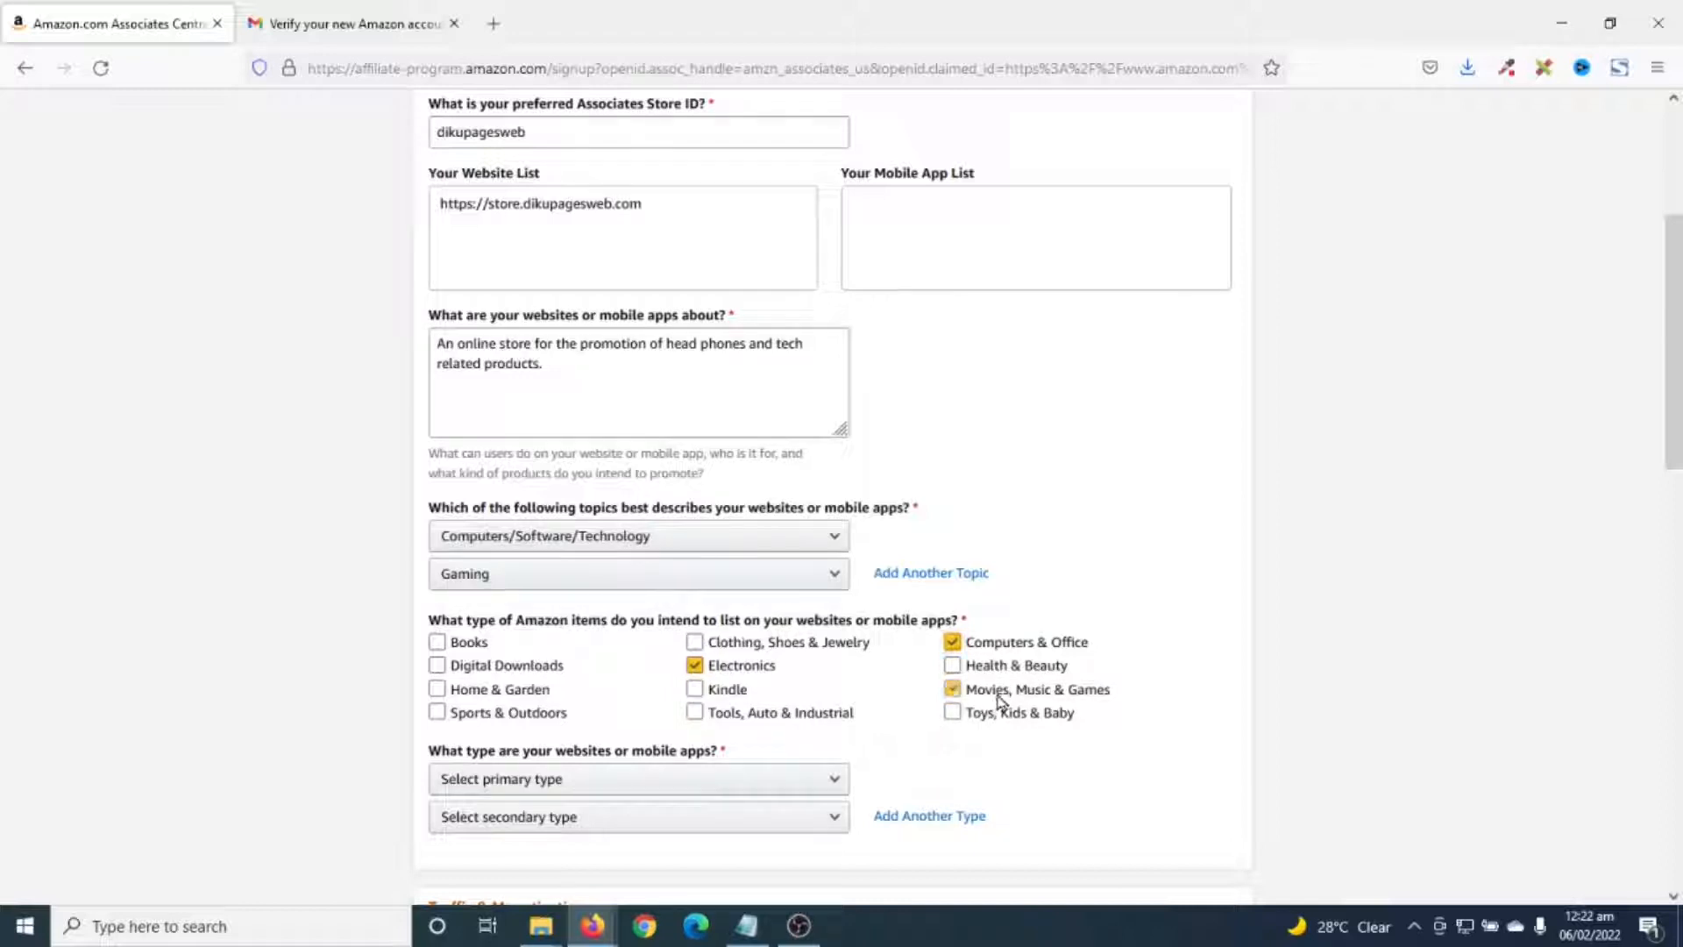
click(1017, 712)
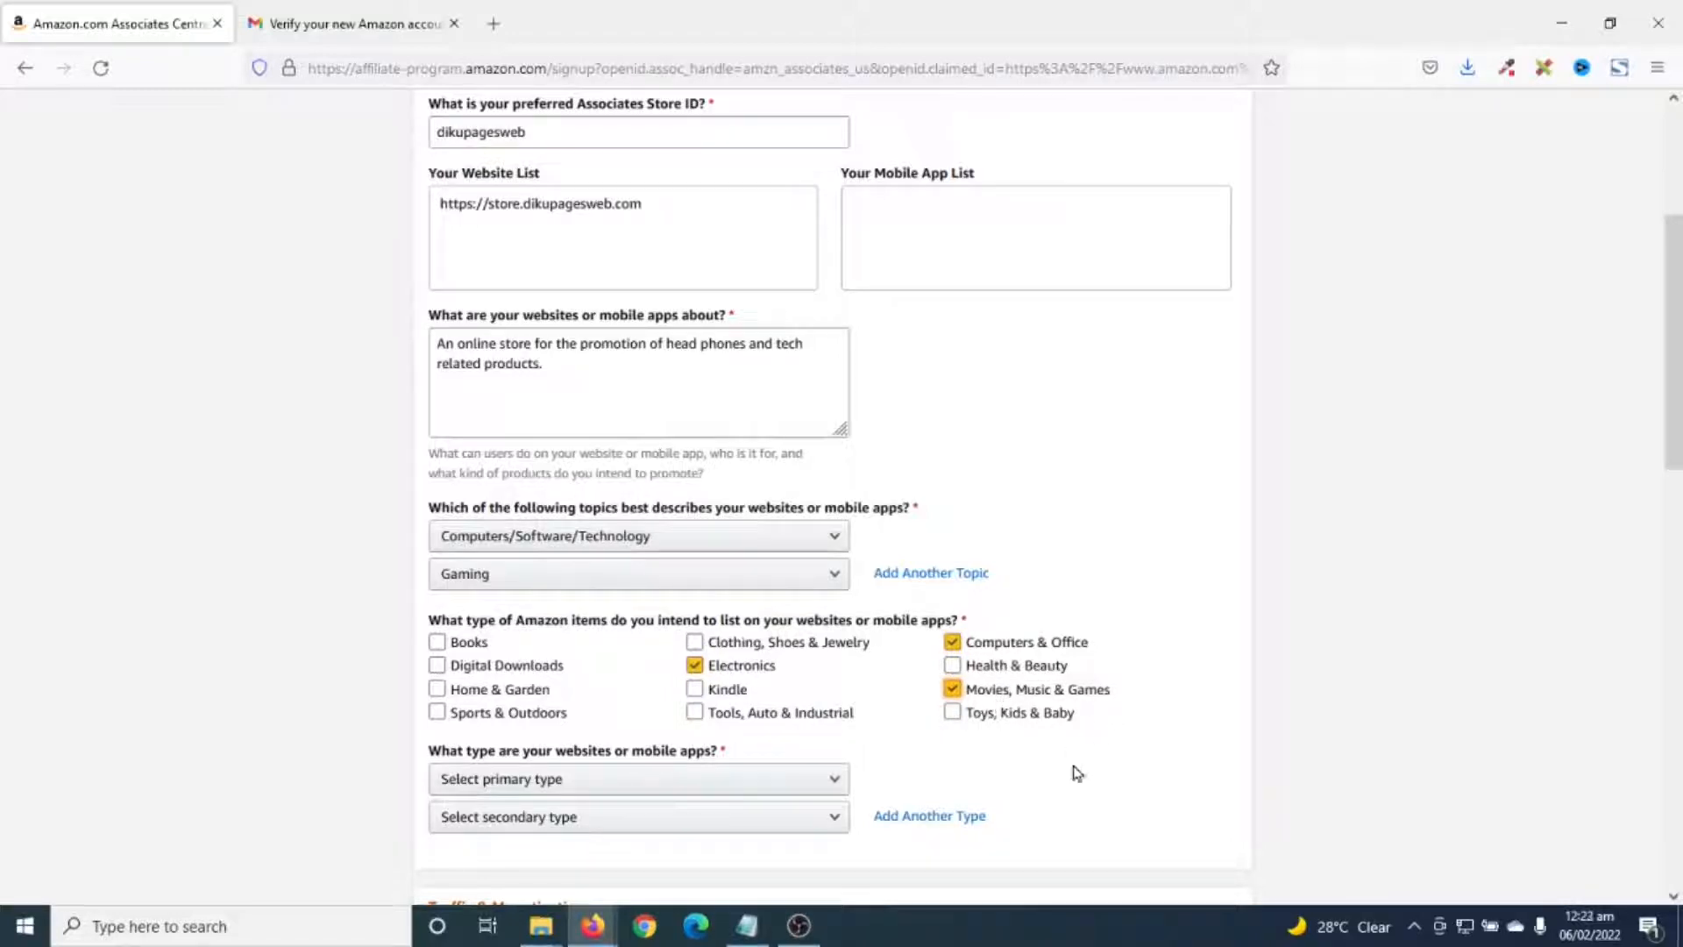
- Set the primary website type to Content or Niche Website, leaving the secondary type empty
scroll(1110, 771, down, 1)
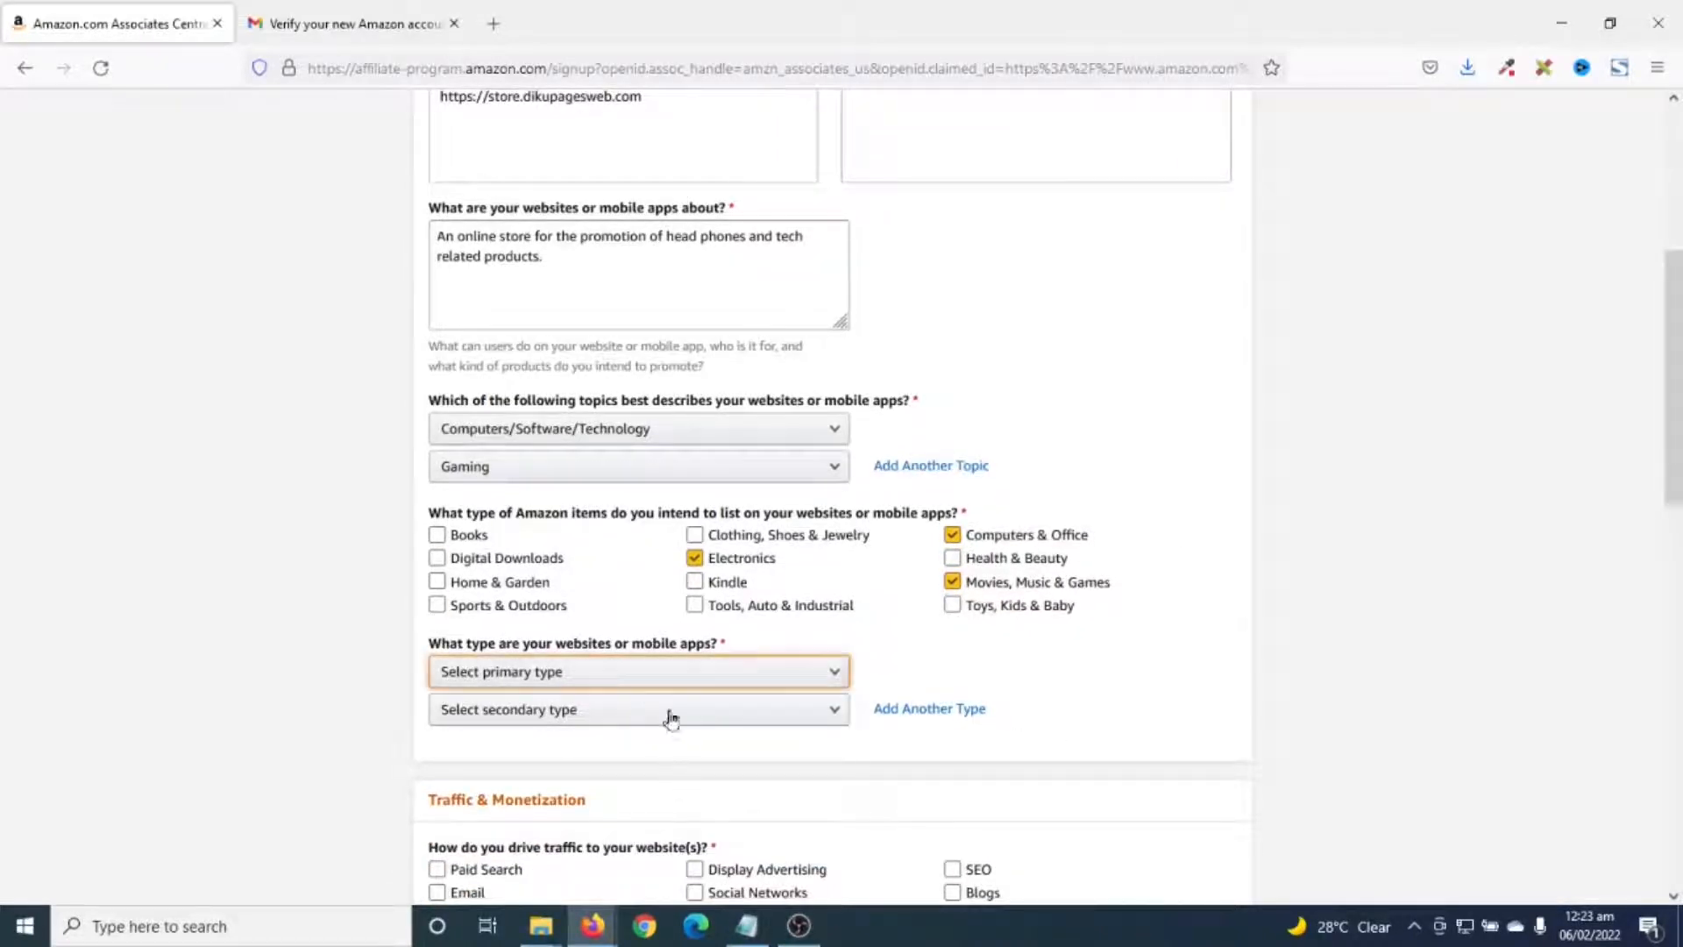
click(632, 673)
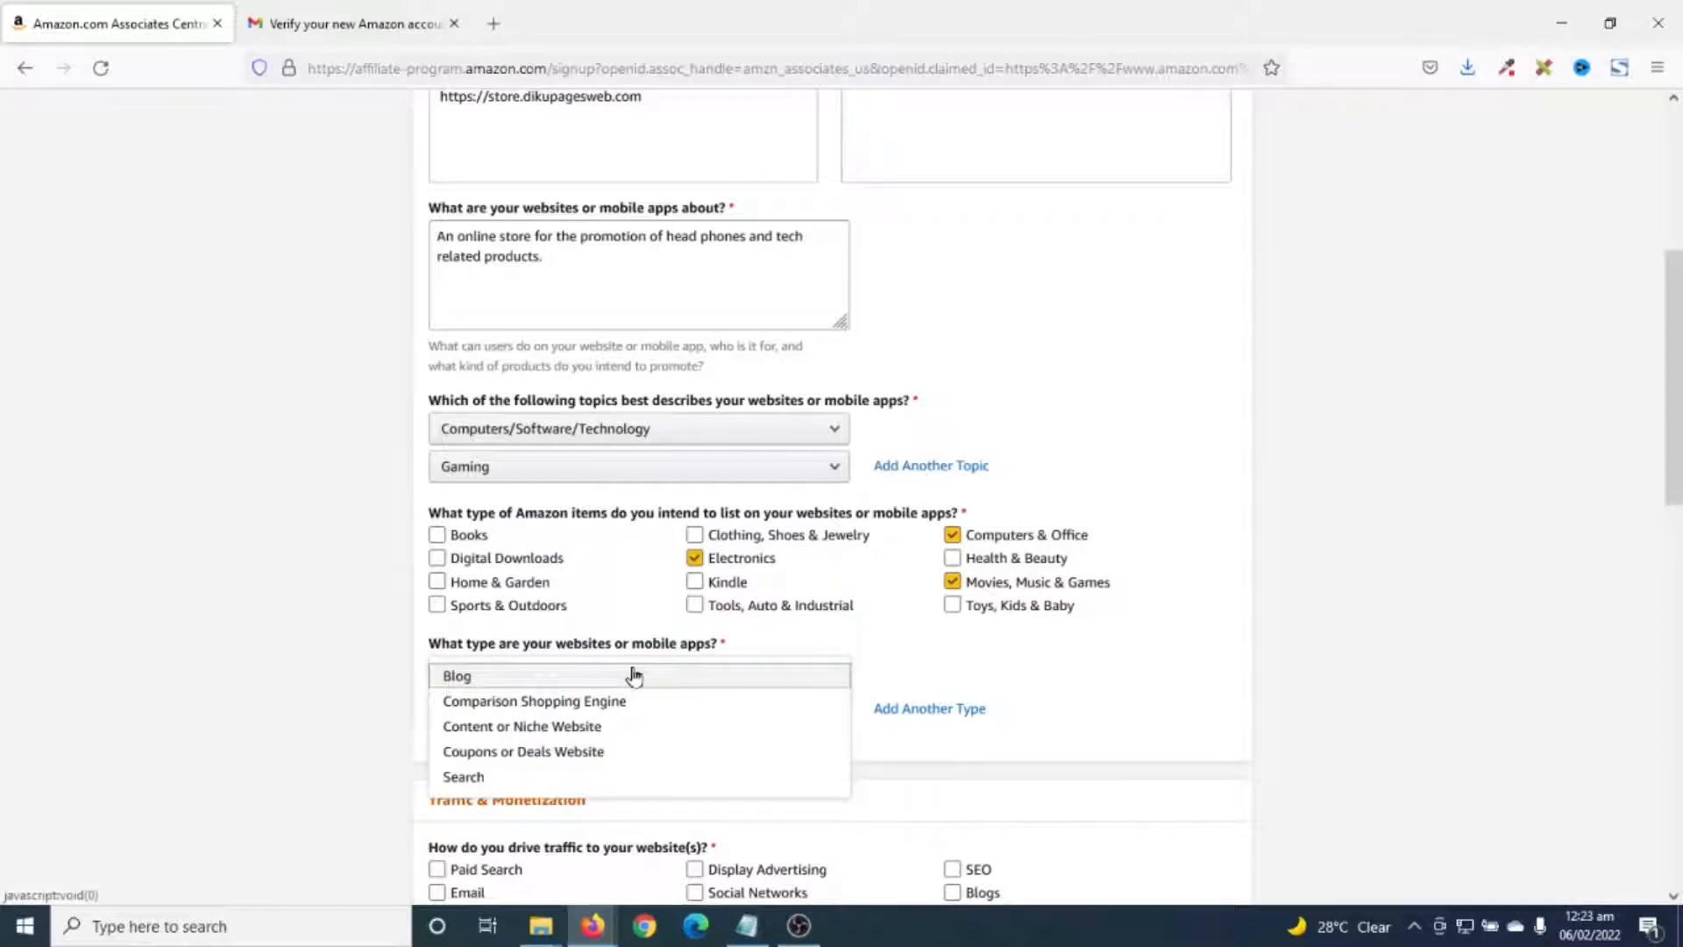
click(640, 733)
click(570, 704)
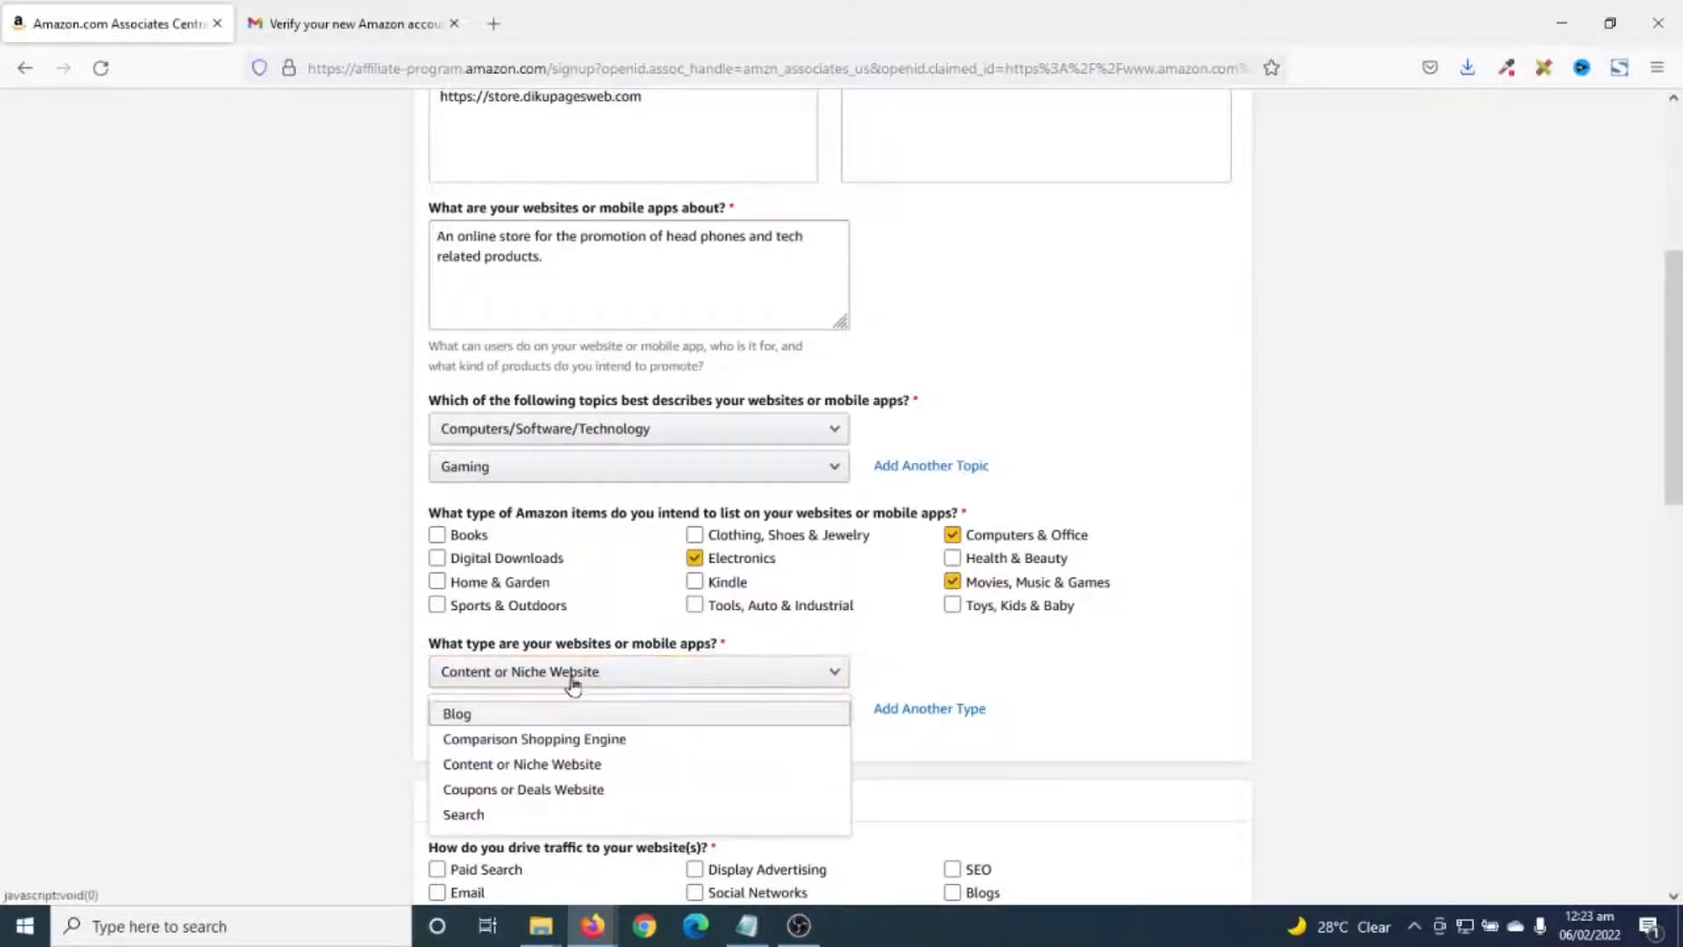
click(321, 737)
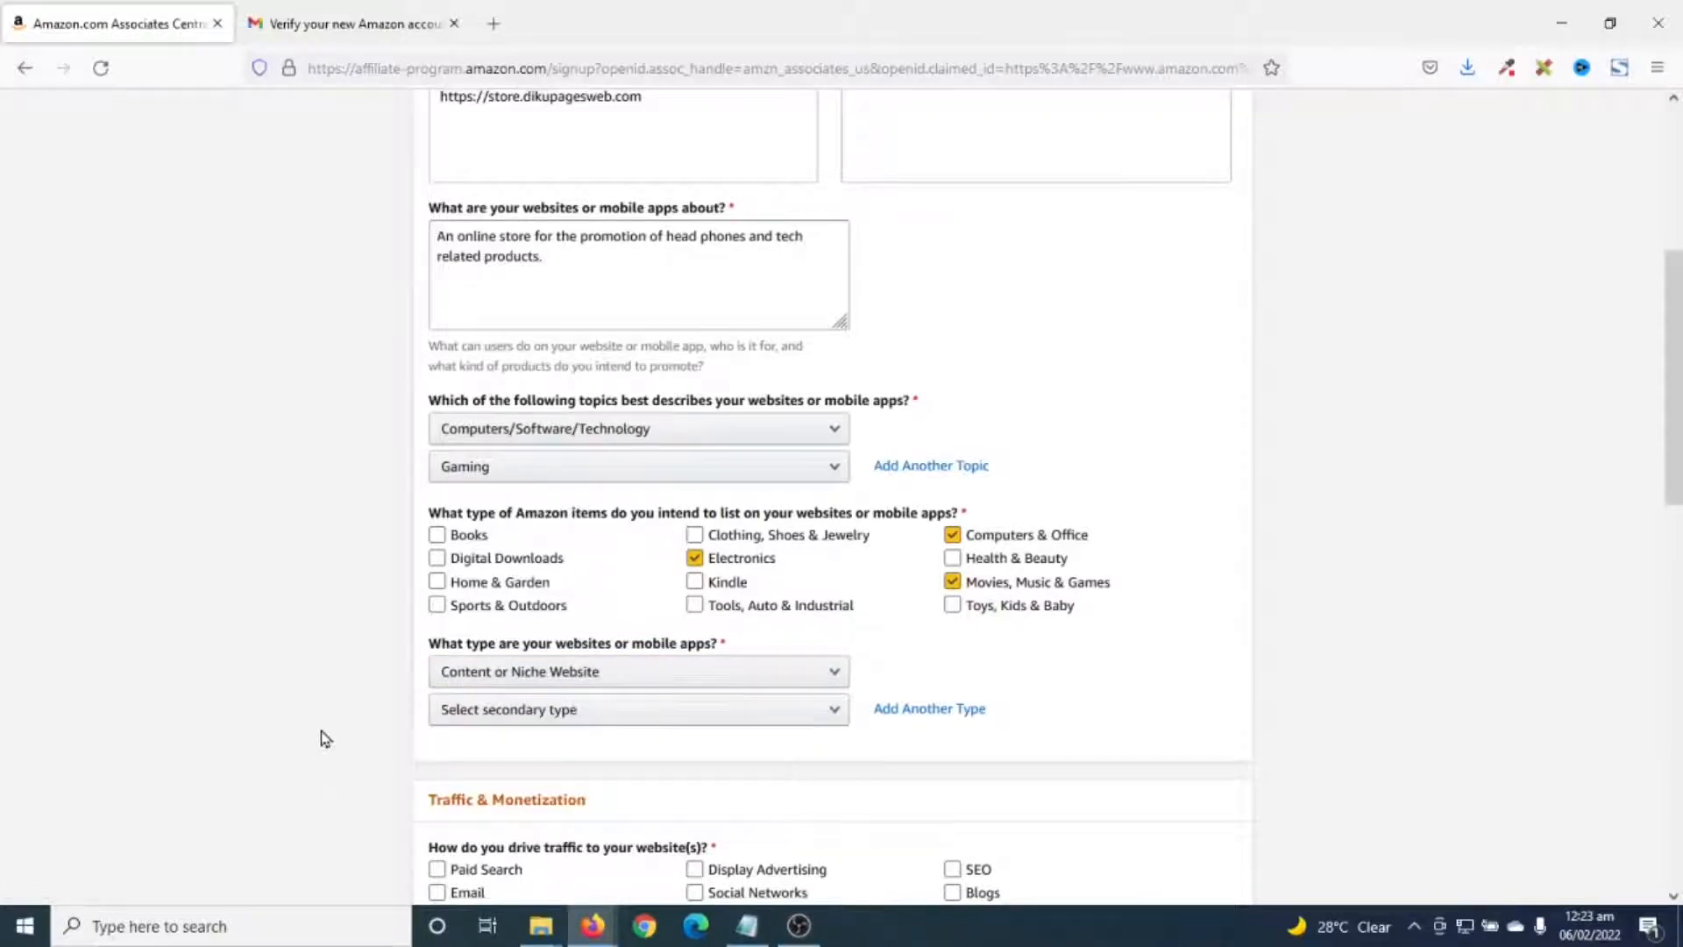
- Mark Email, Social Networks, SEO and Blogs as traffic sources
scroll(484, 688, down, 1)
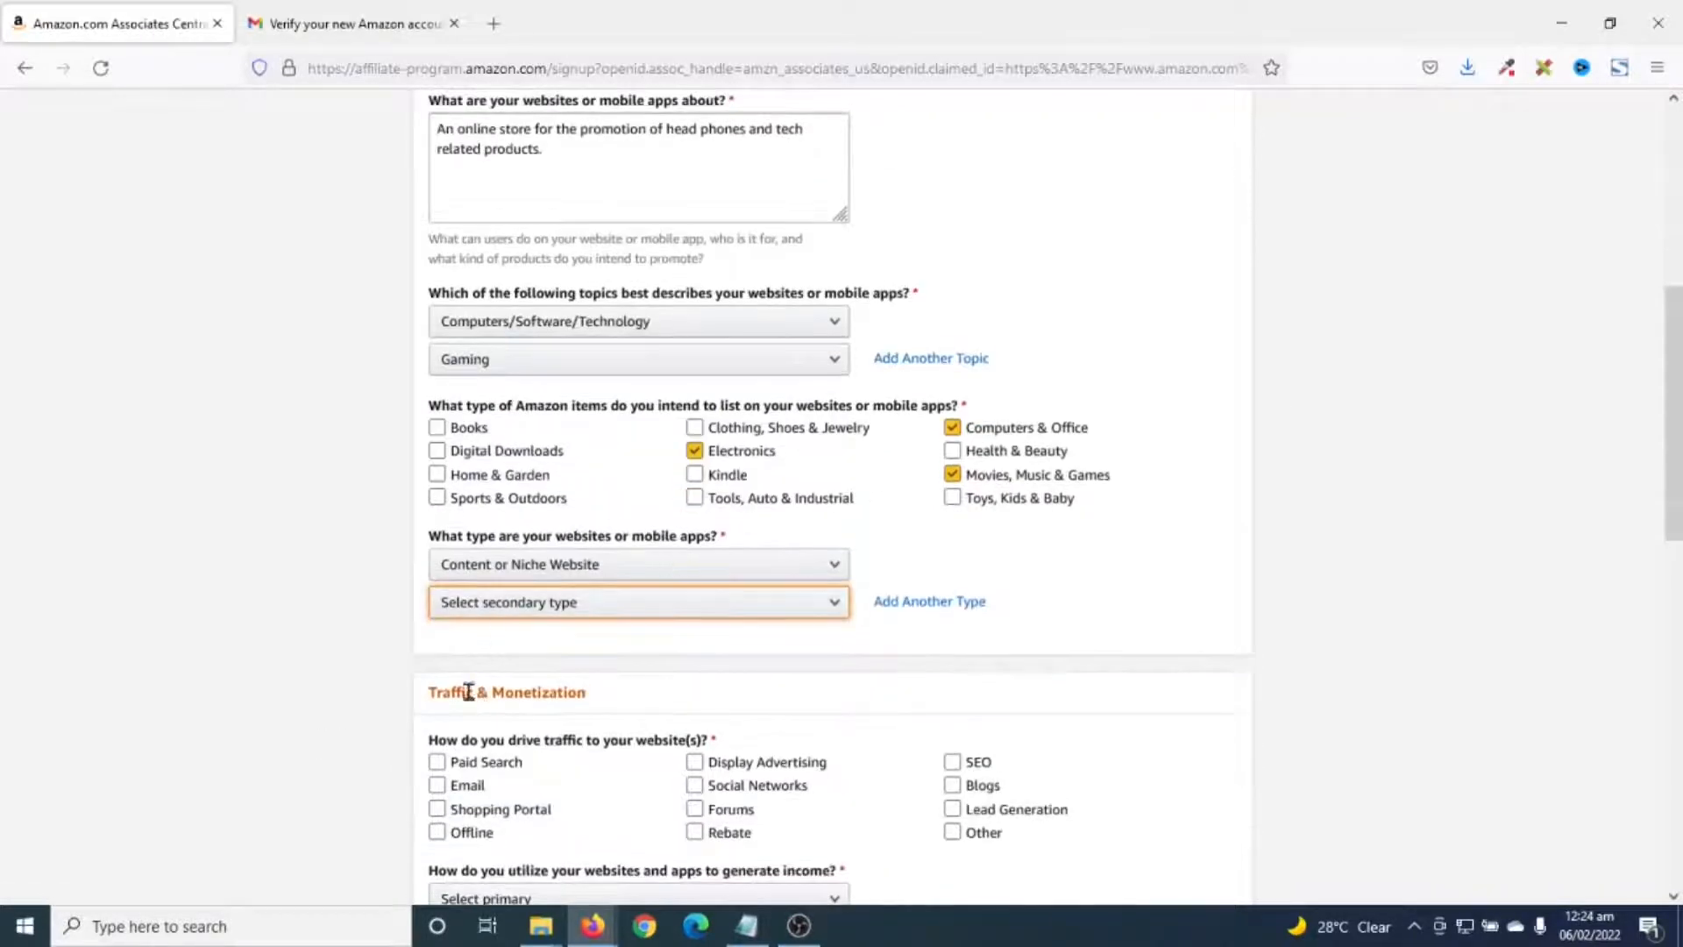
scroll(565, 688, down, 1)
click(461, 659)
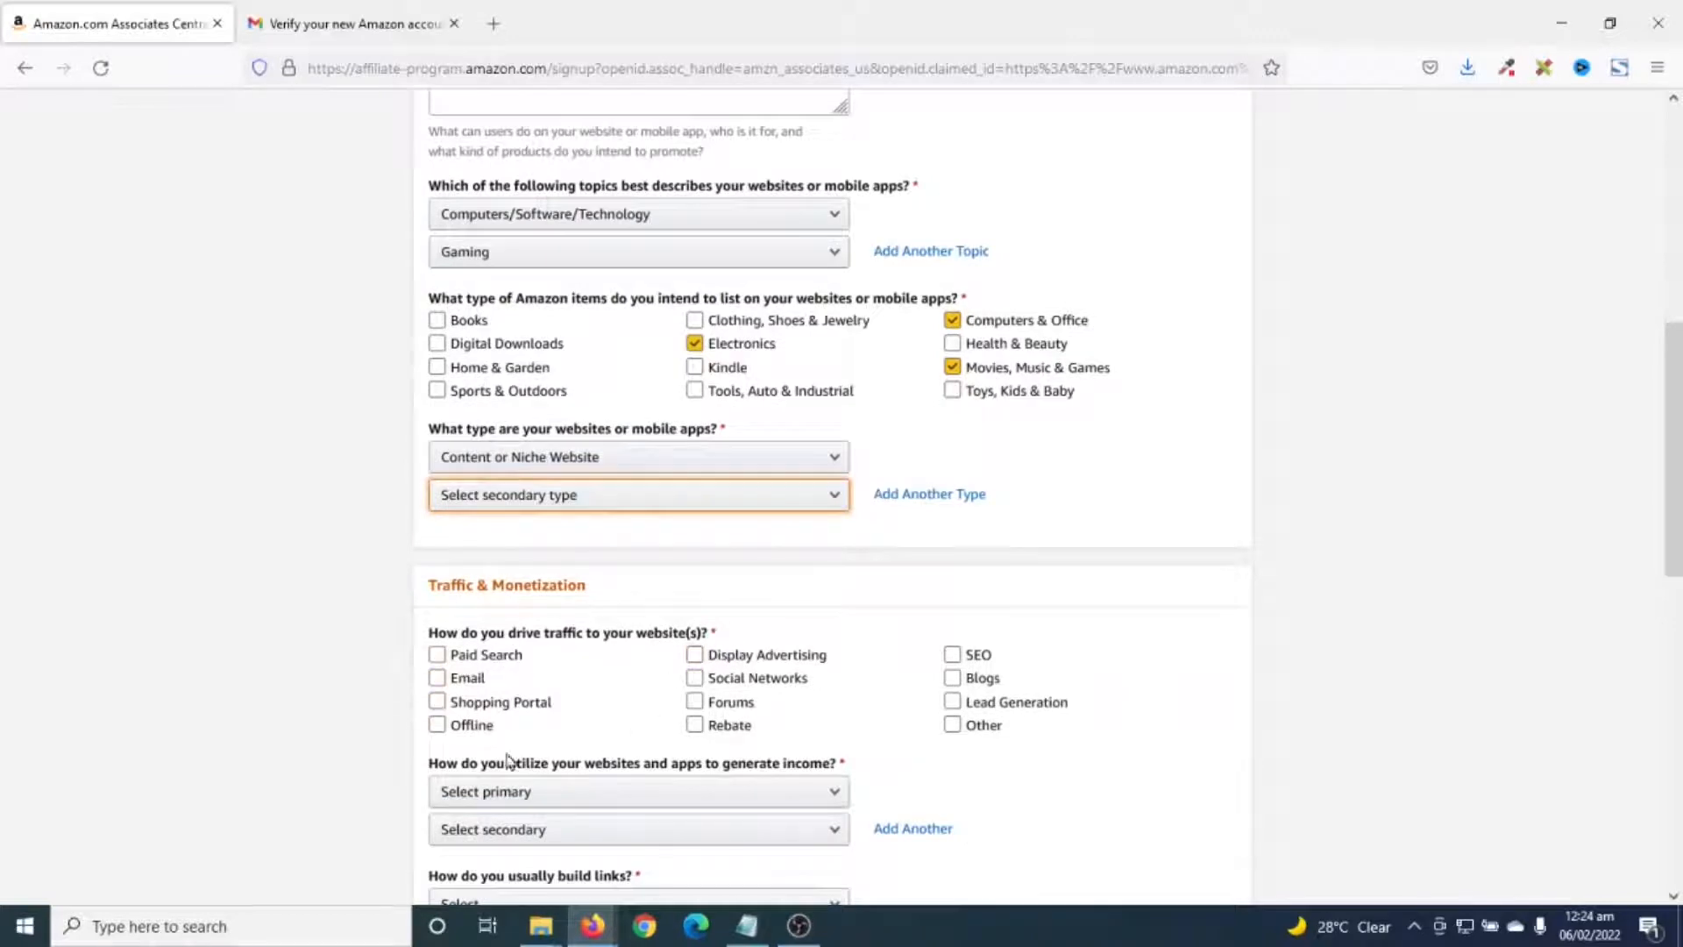
click(470, 686)
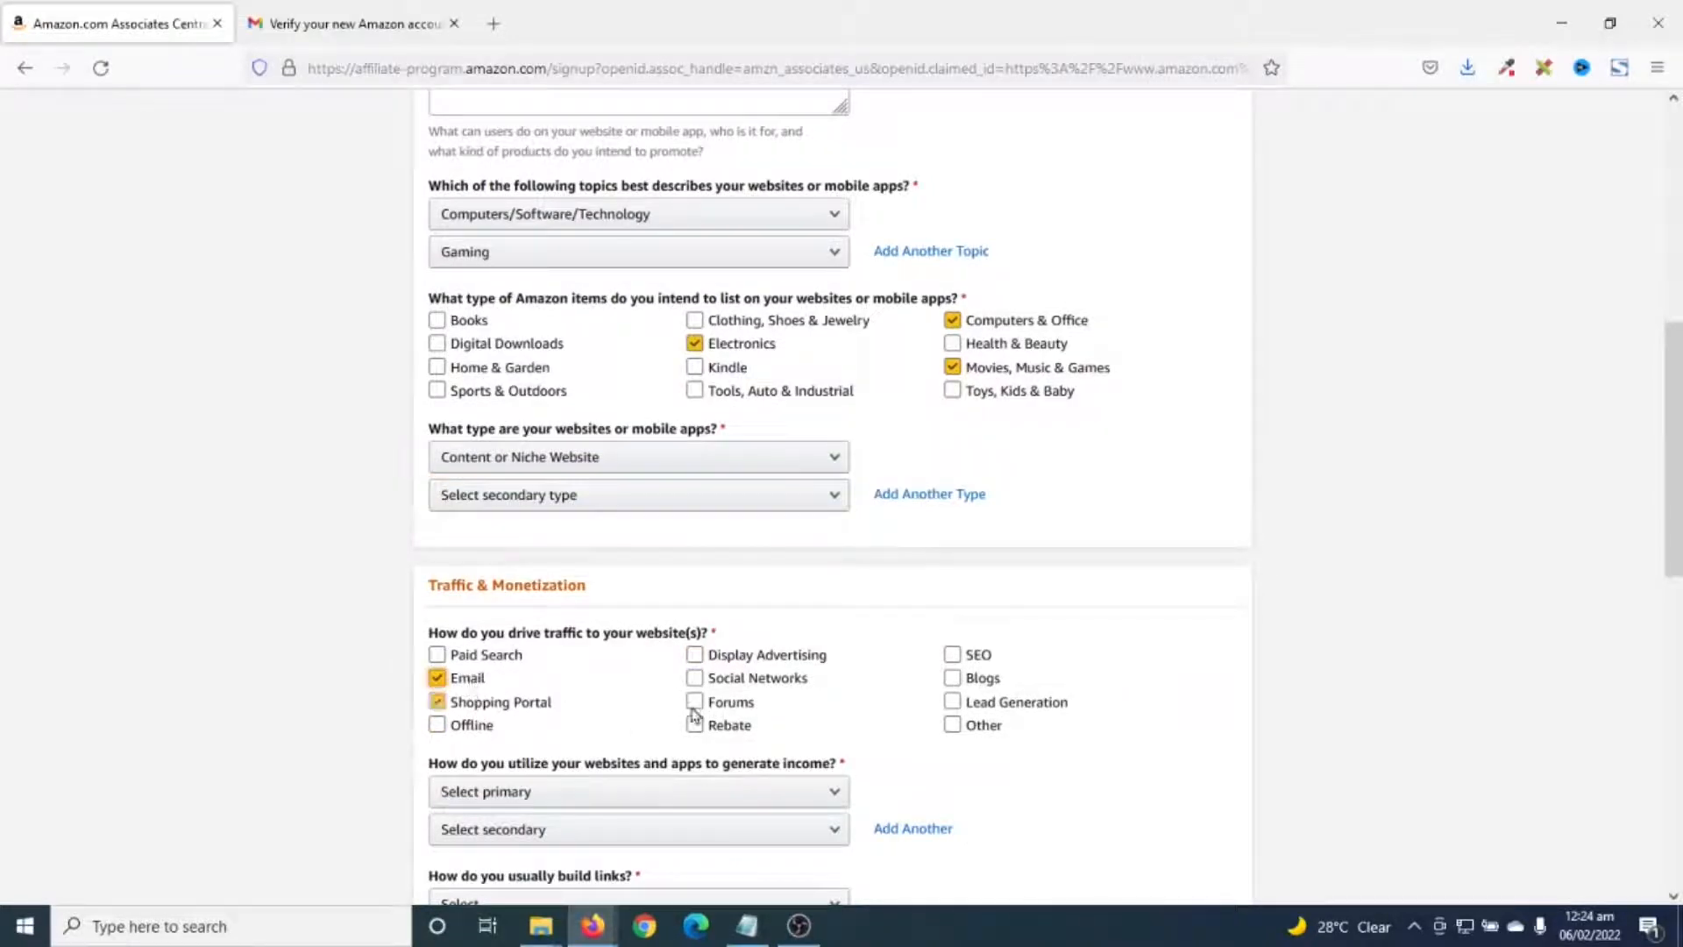
click(788, 686)
click(975, 656)
click(980, 679)
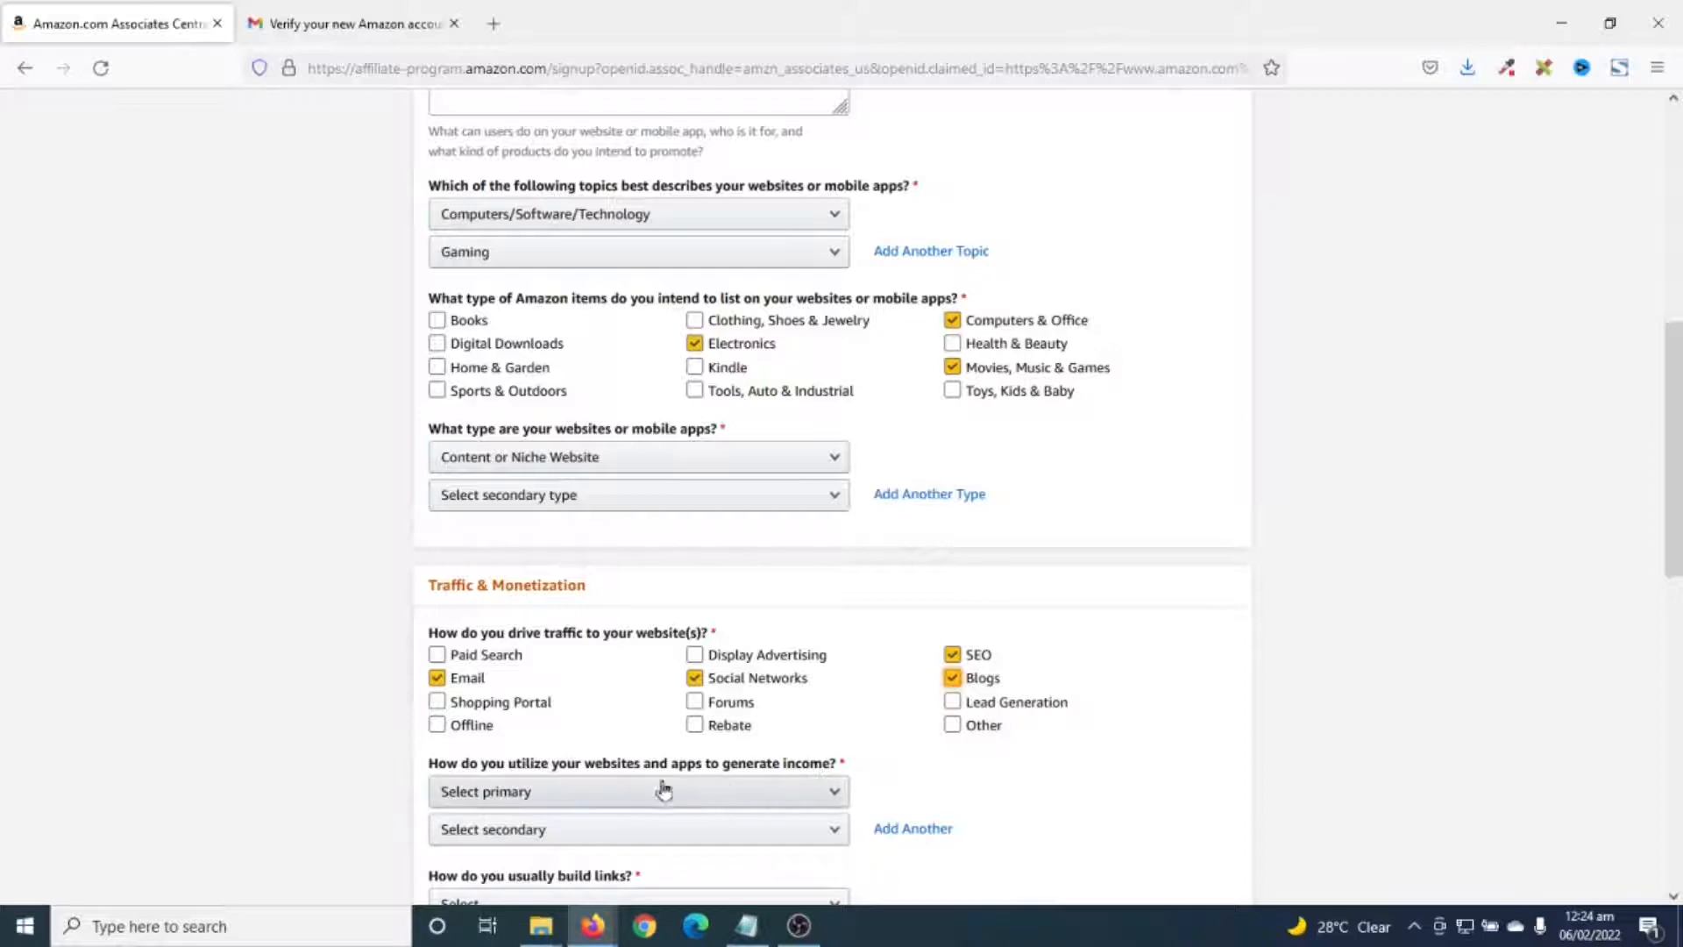
- Declare Amazon Associates as the only monetization and Blog Editor for building links
click(592, 799)
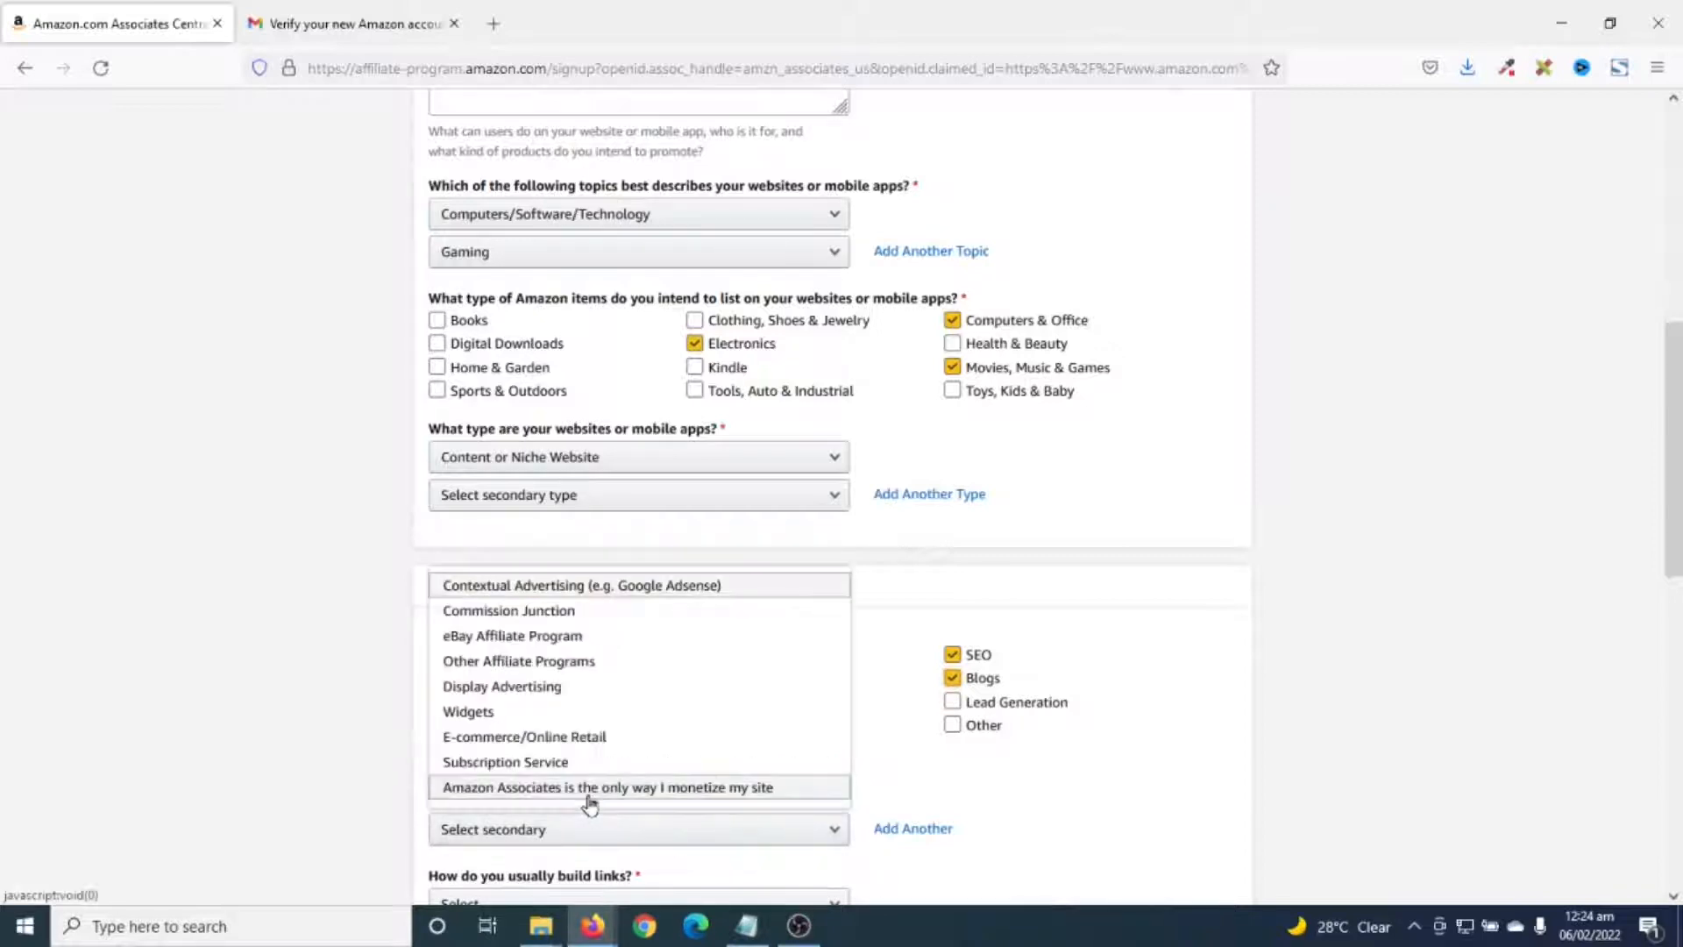
scroll(589, 802, down, 2)
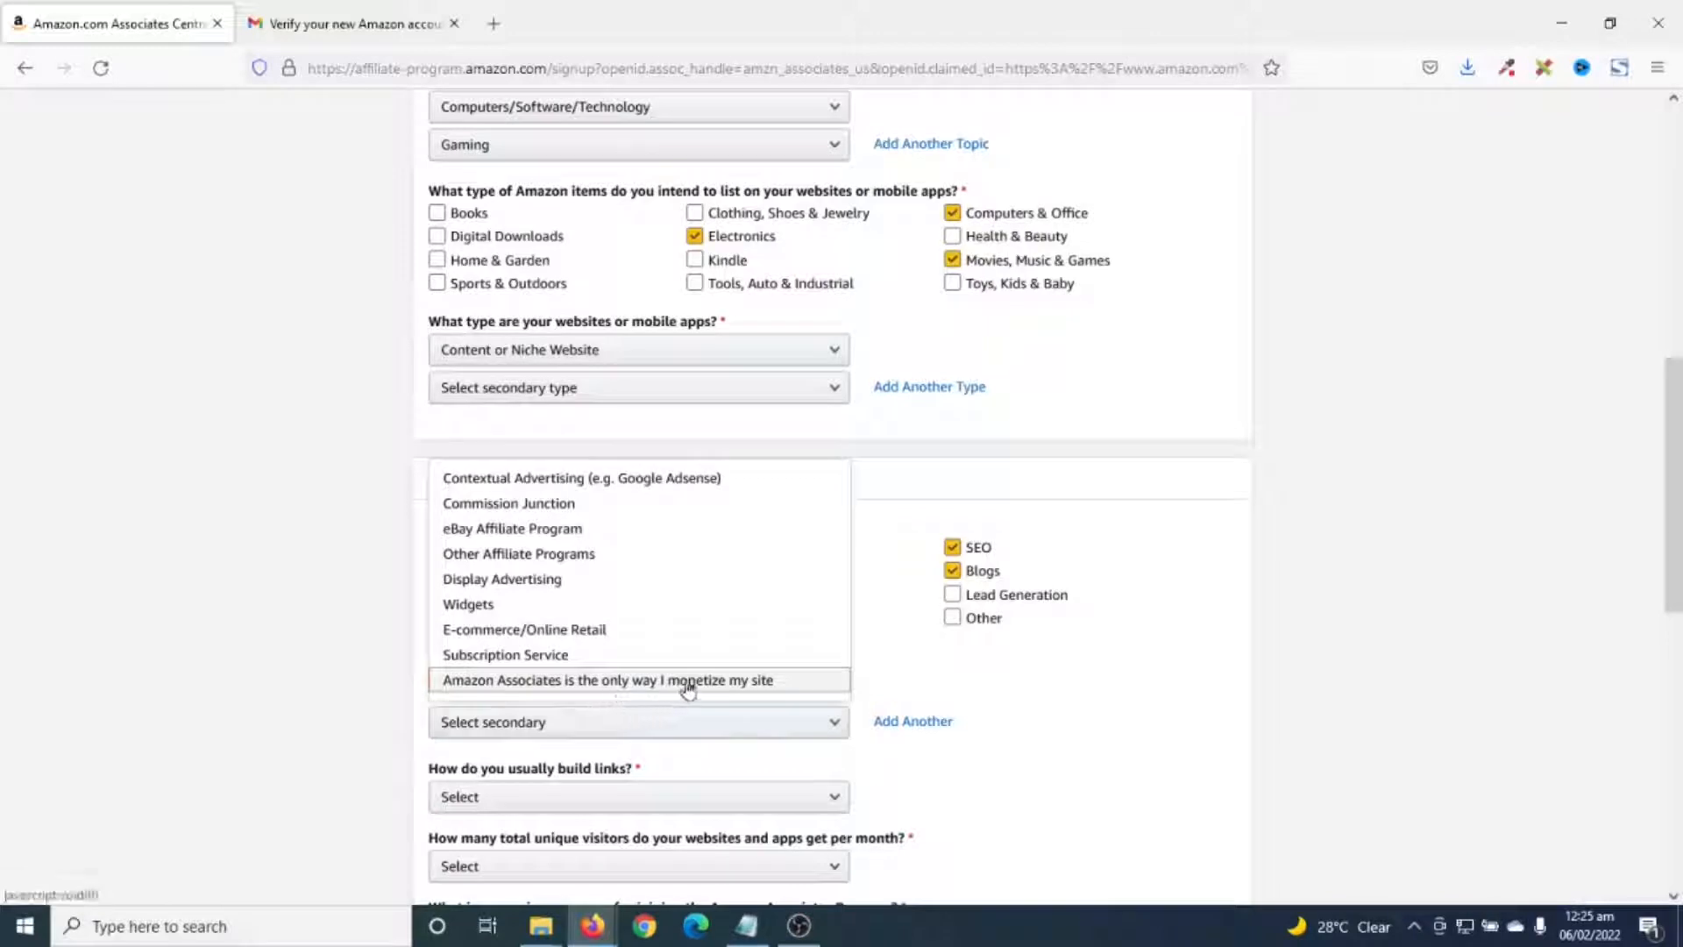
click(650, 682)
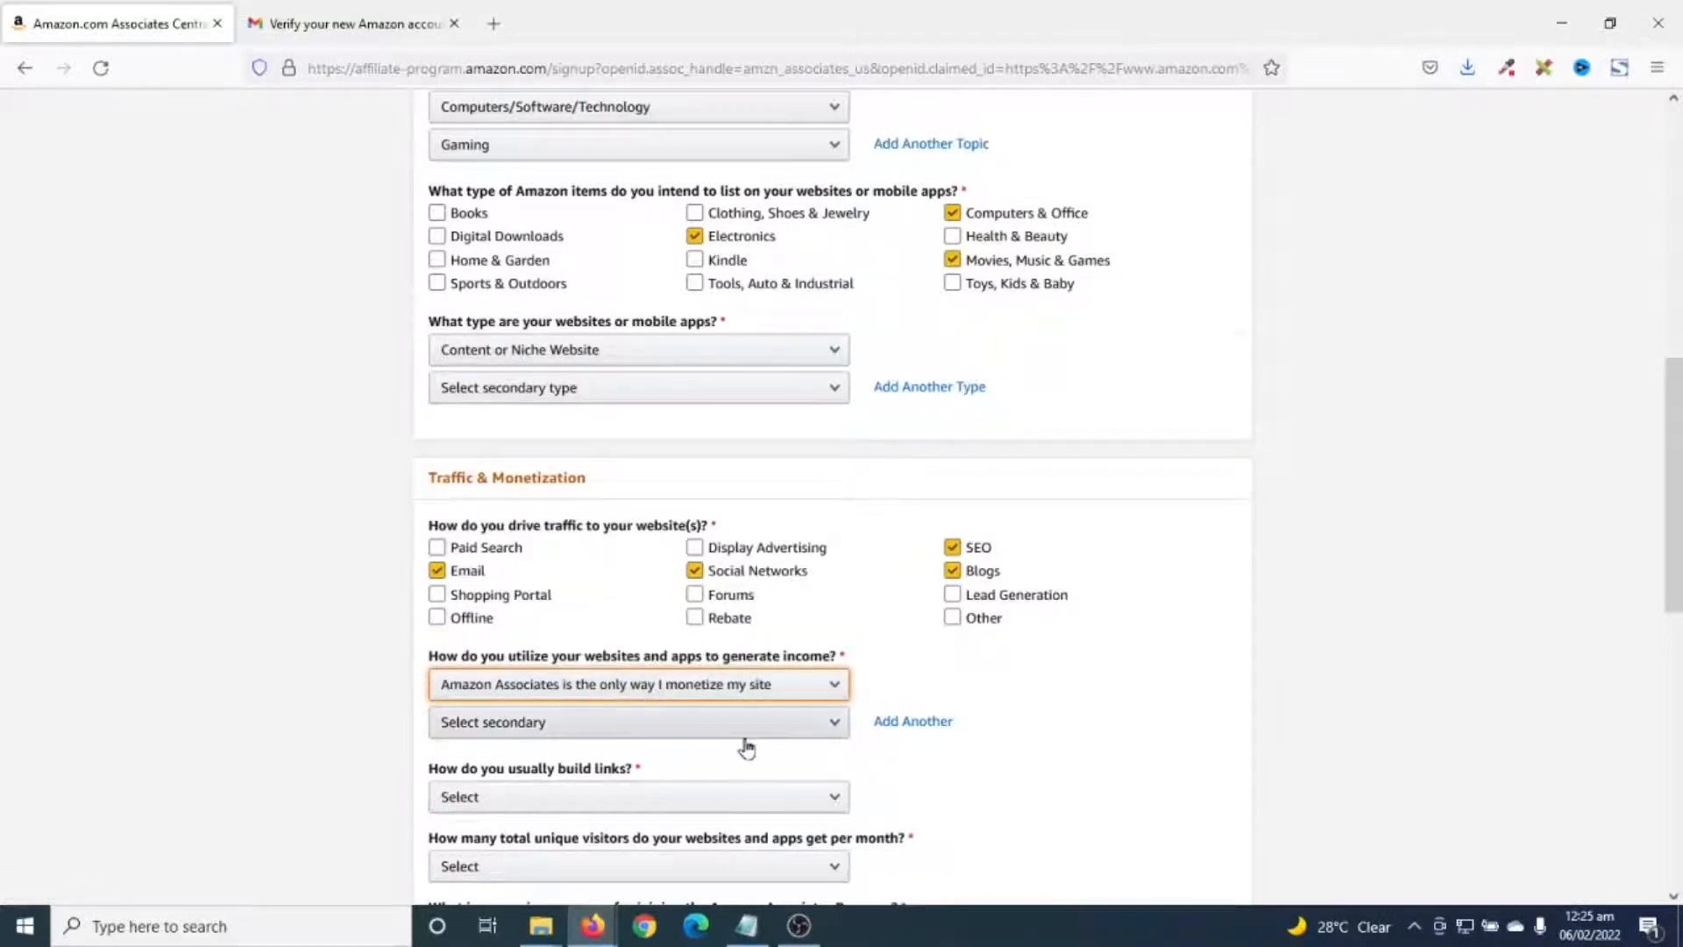
scroll(746, 747, down, 1)
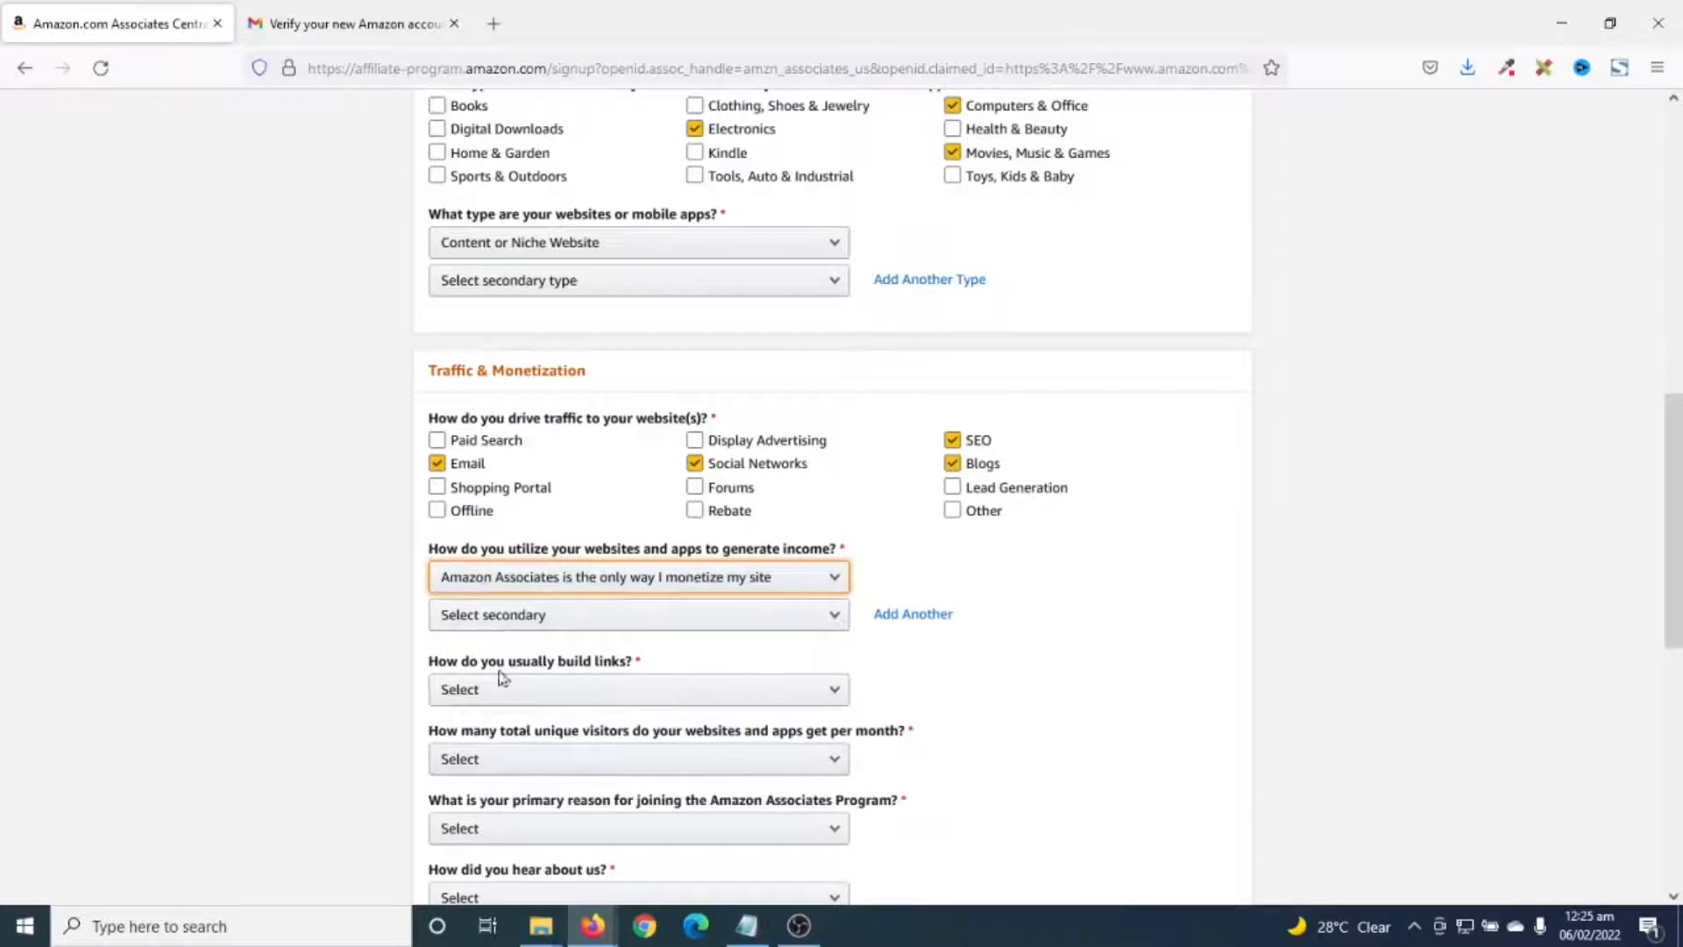
click(568, 691)
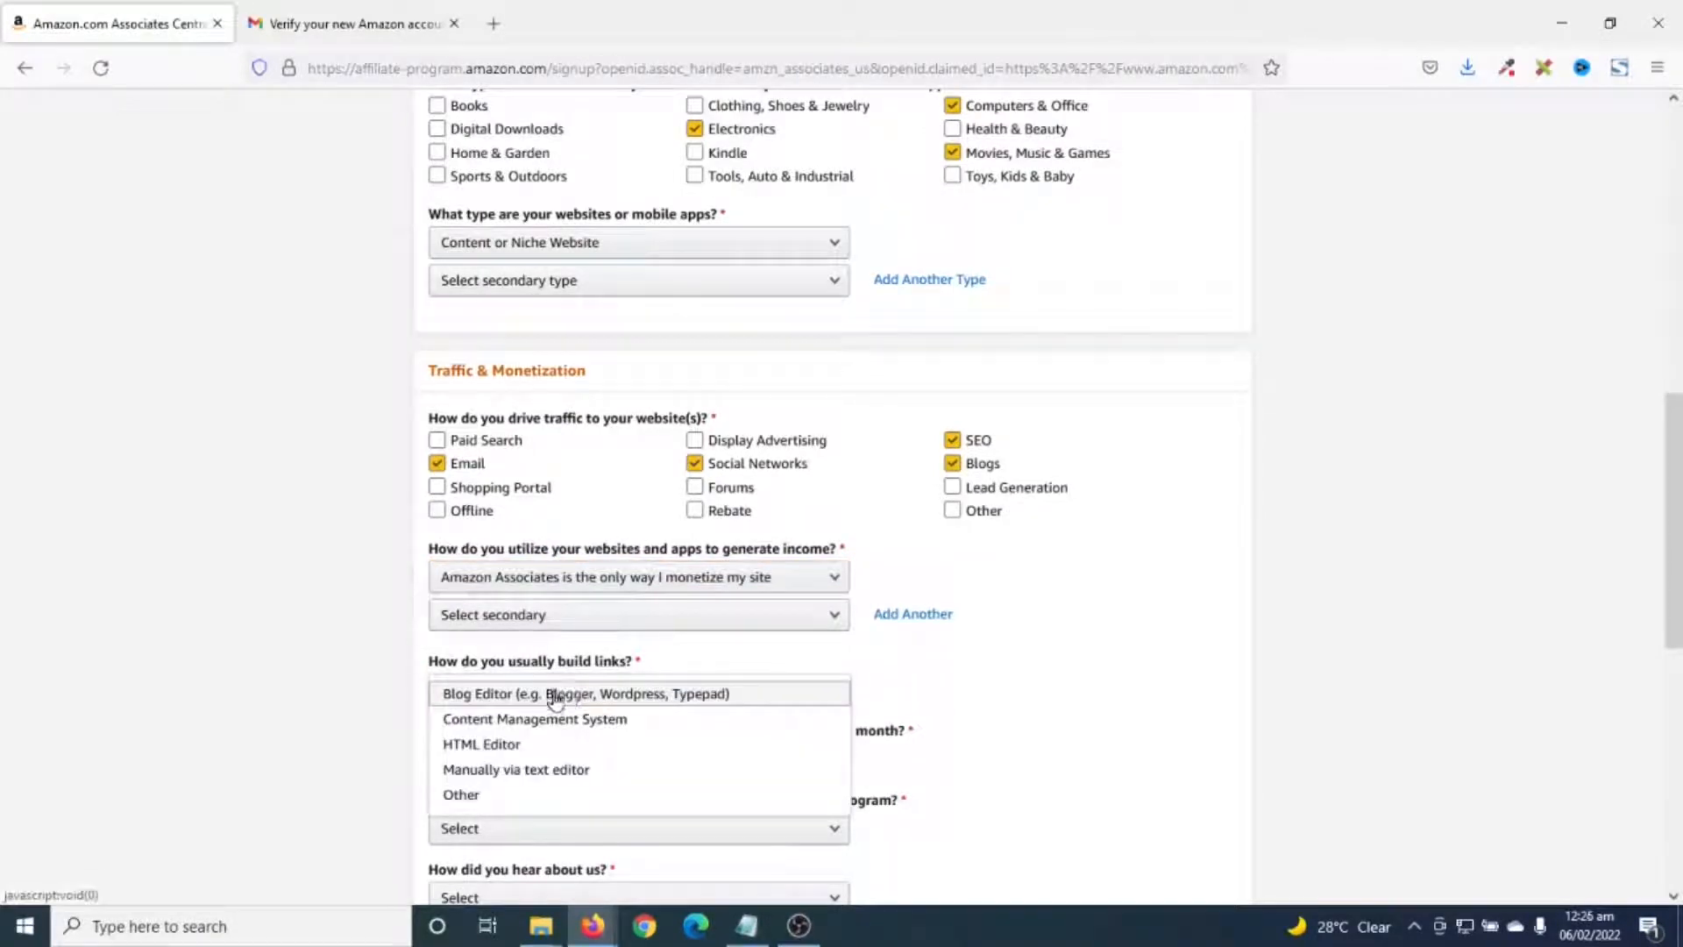
click(554, 695)
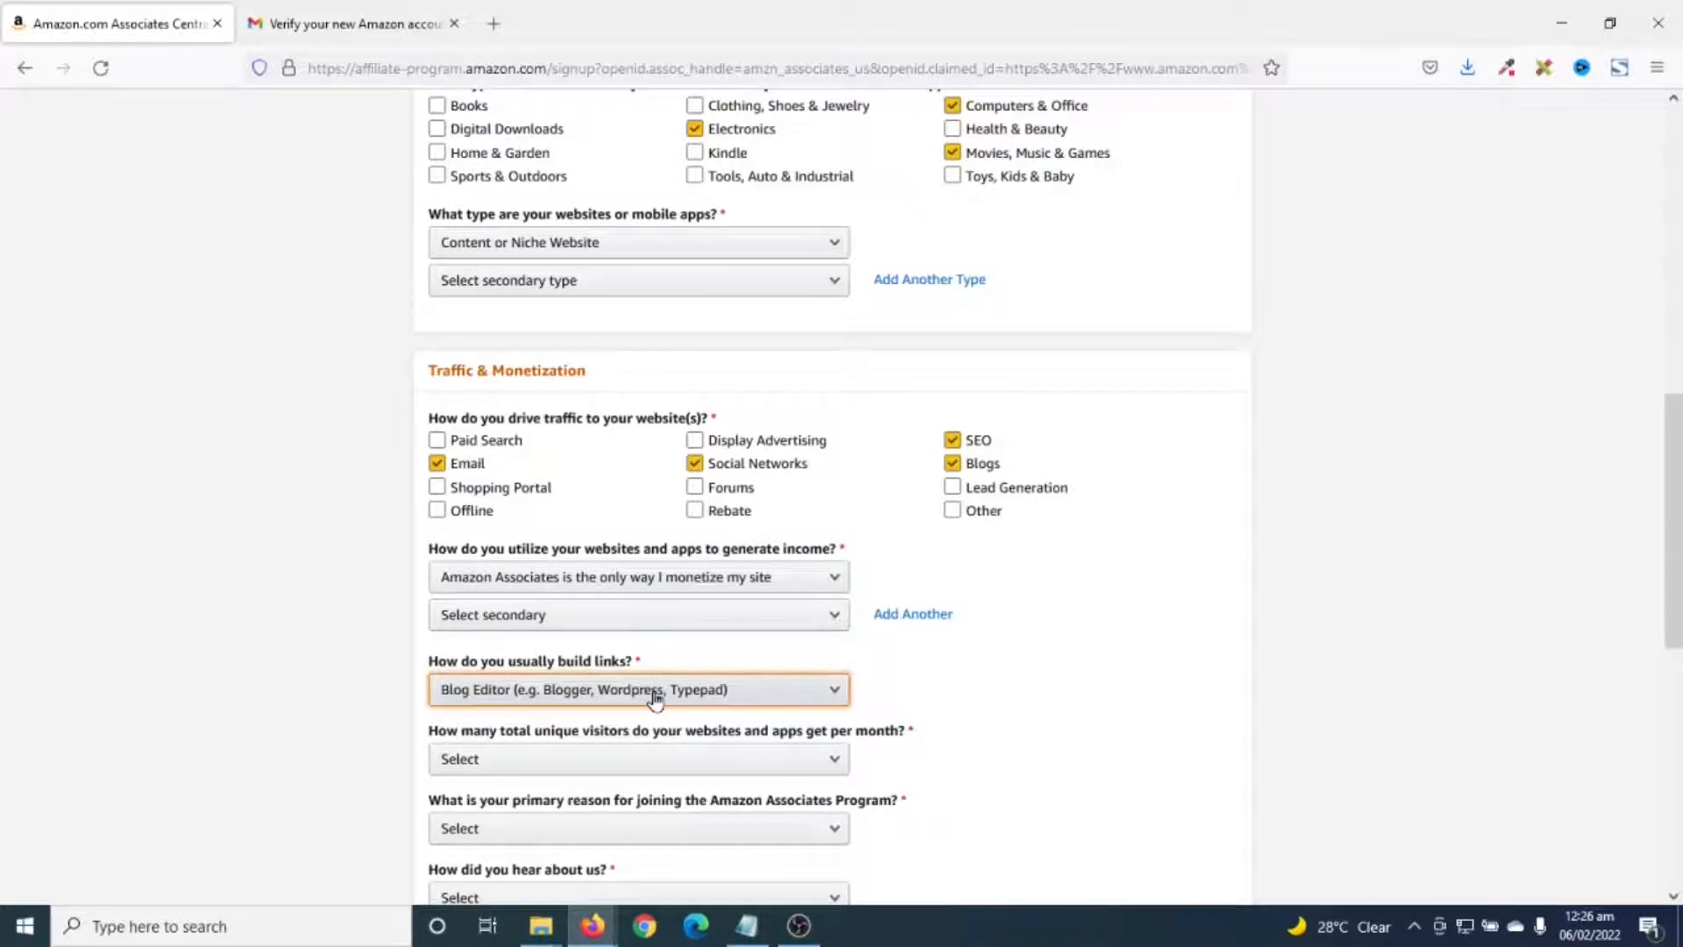
- Set visitors to Less than 500, reason To monetize my site, and referral From the Amazon.com Website
scroll(652, 697, down, 1)
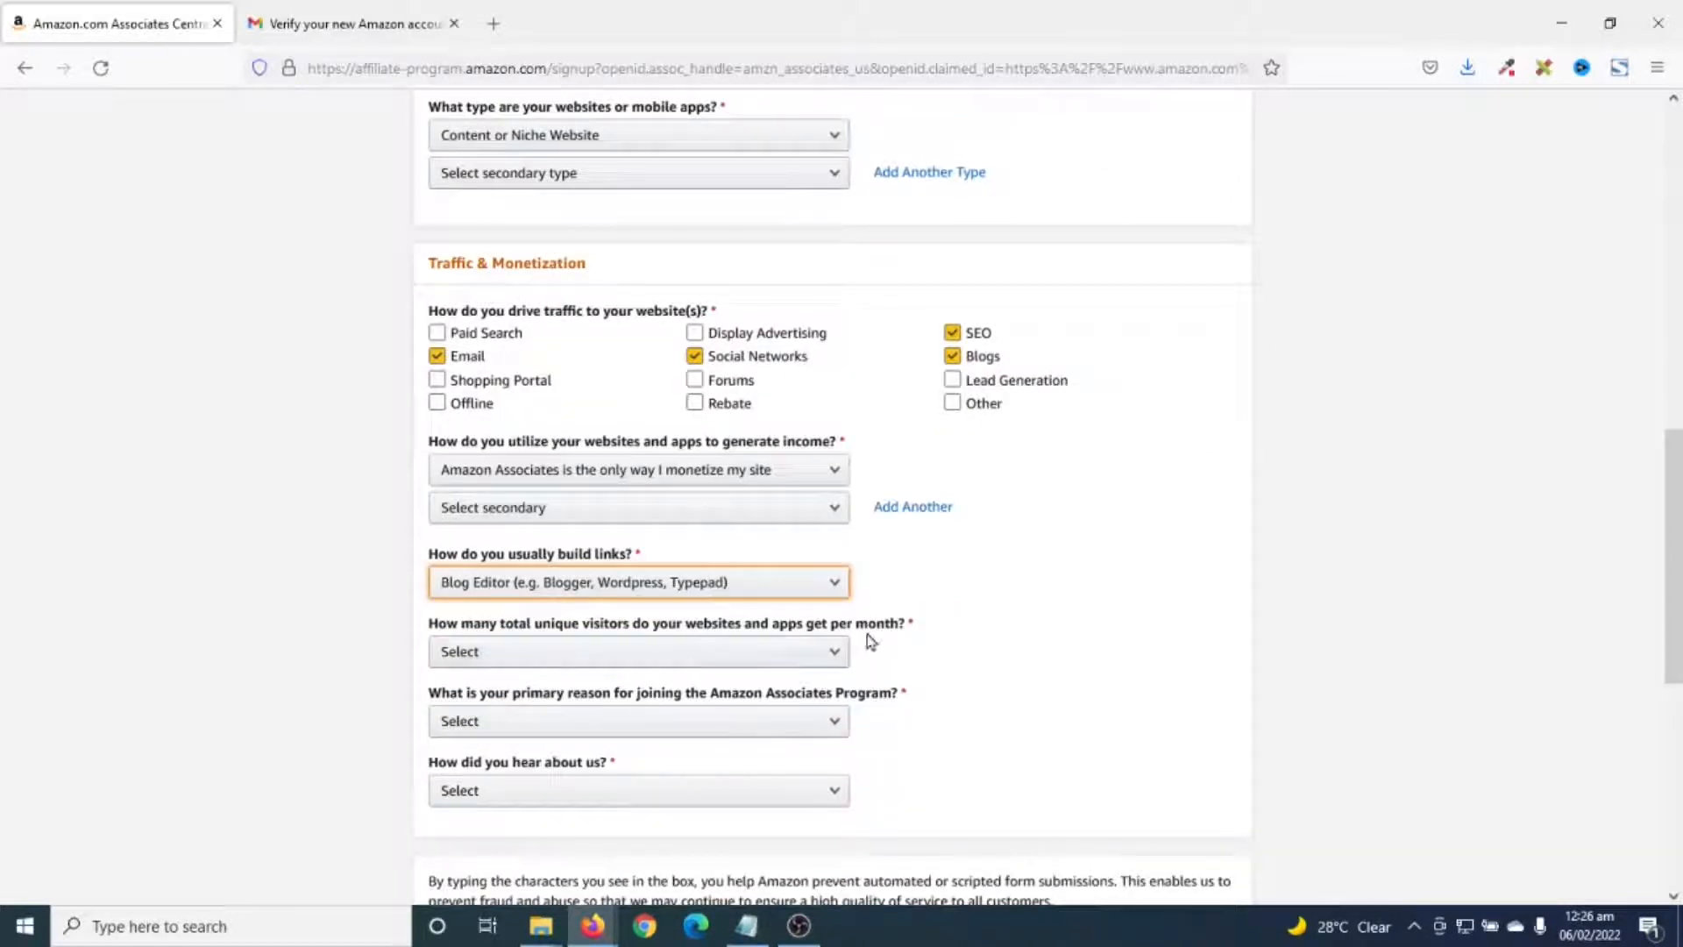
click(539, 662)
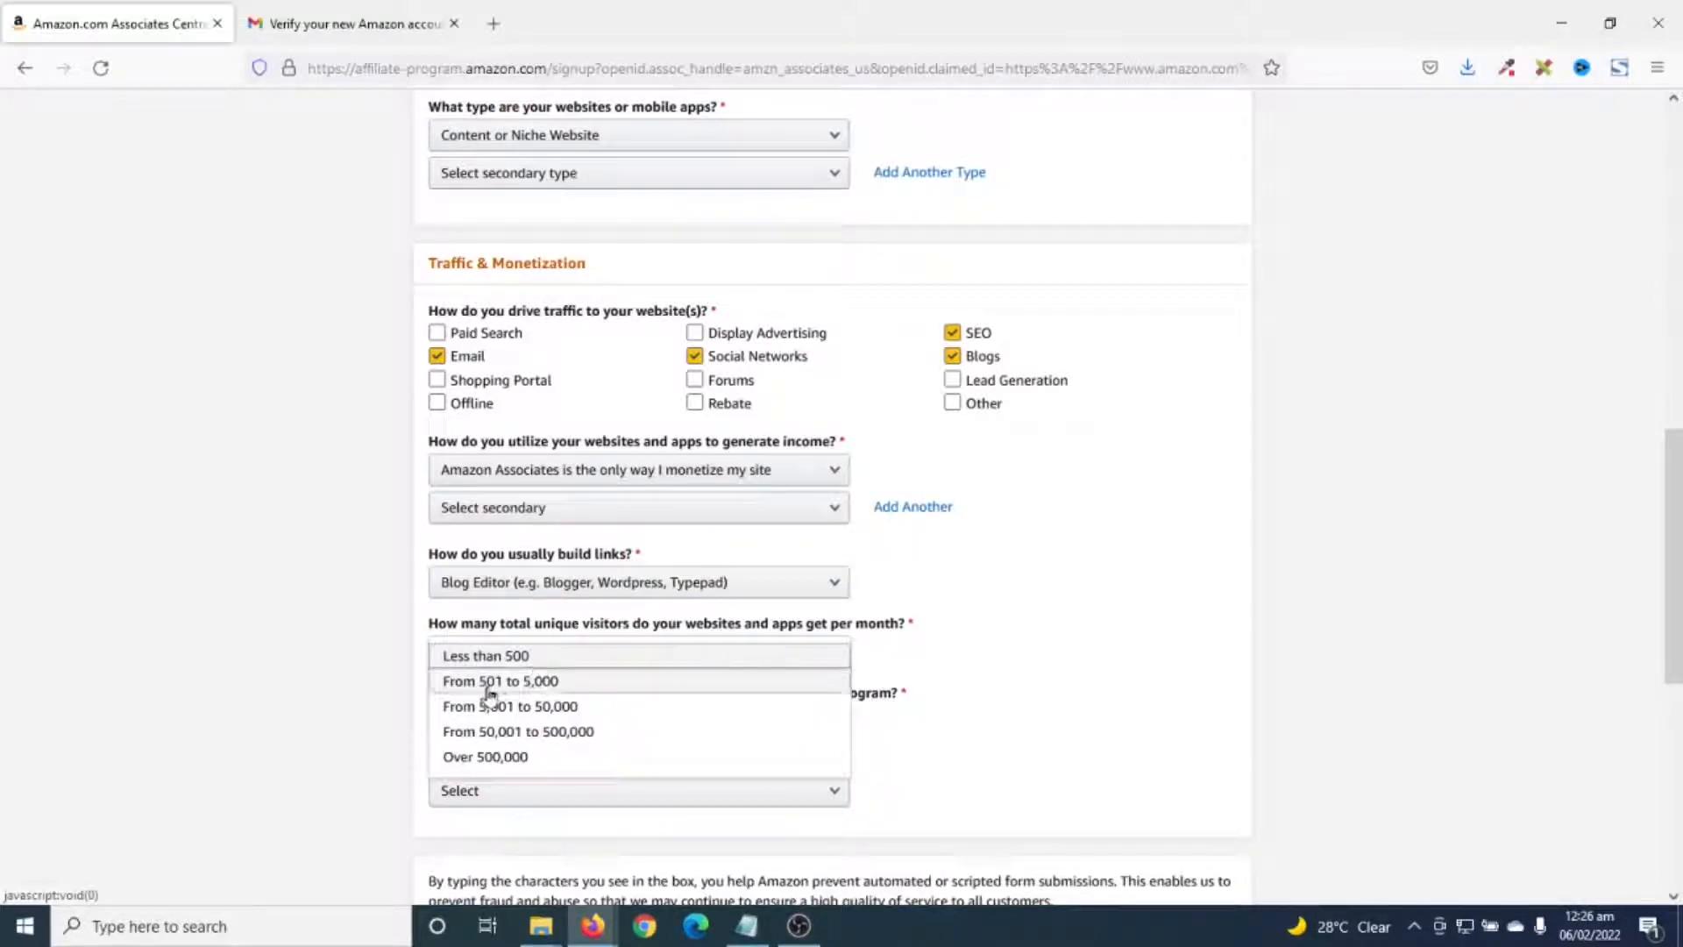
click(502, 659)
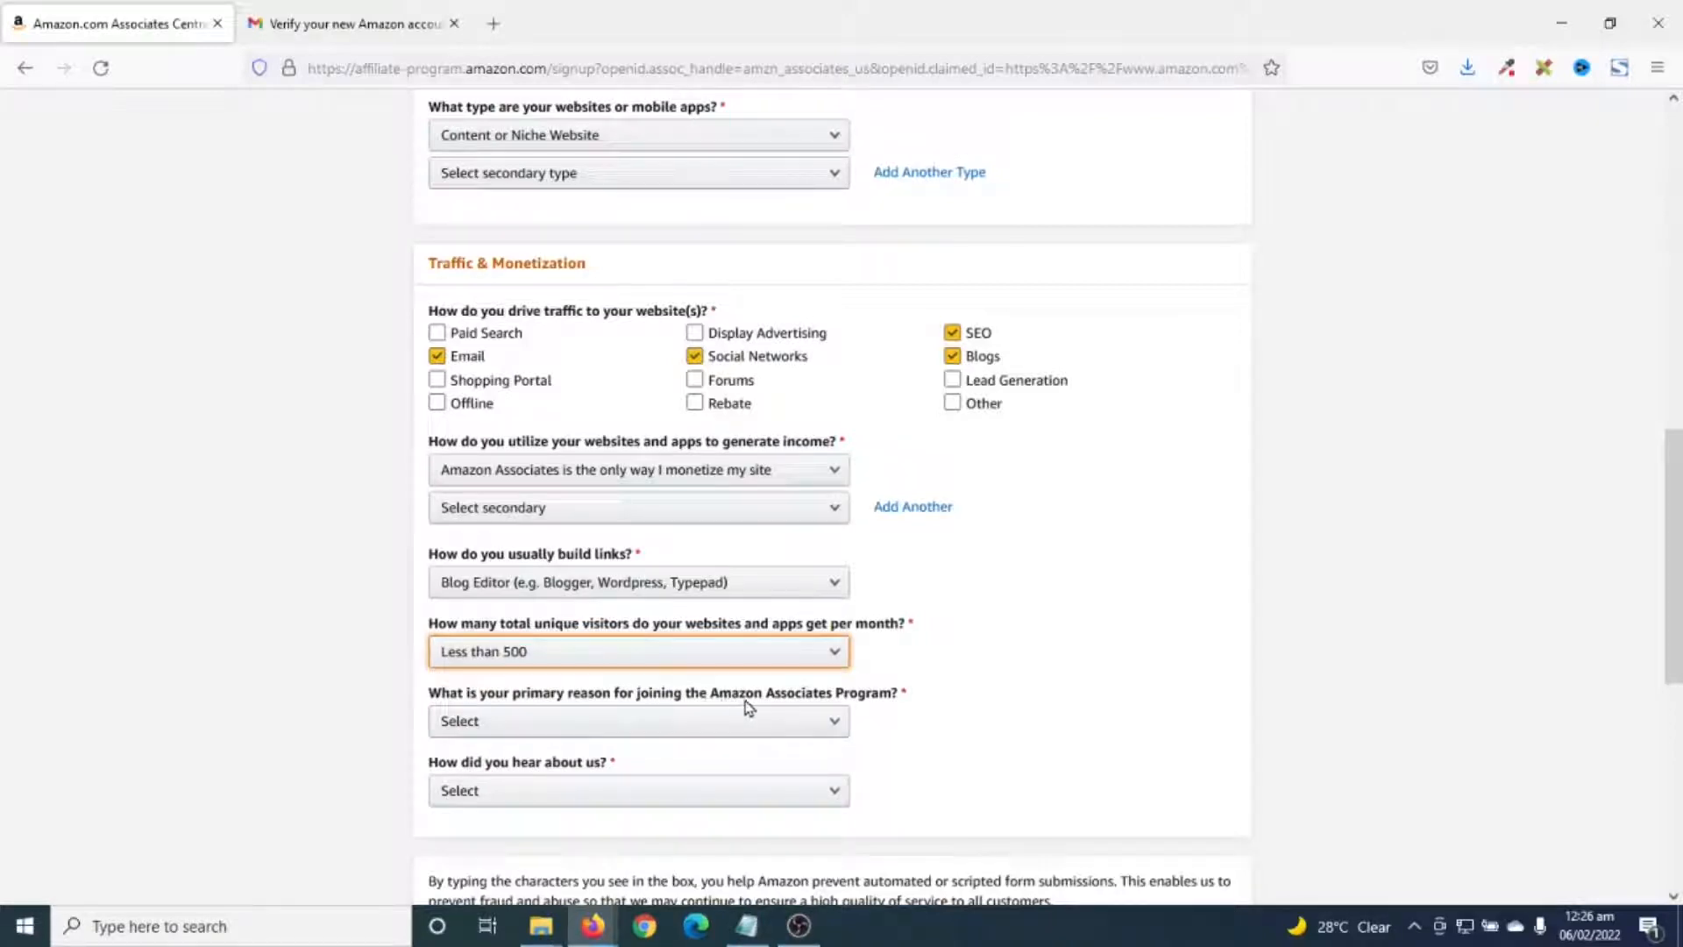
click(658, 724)
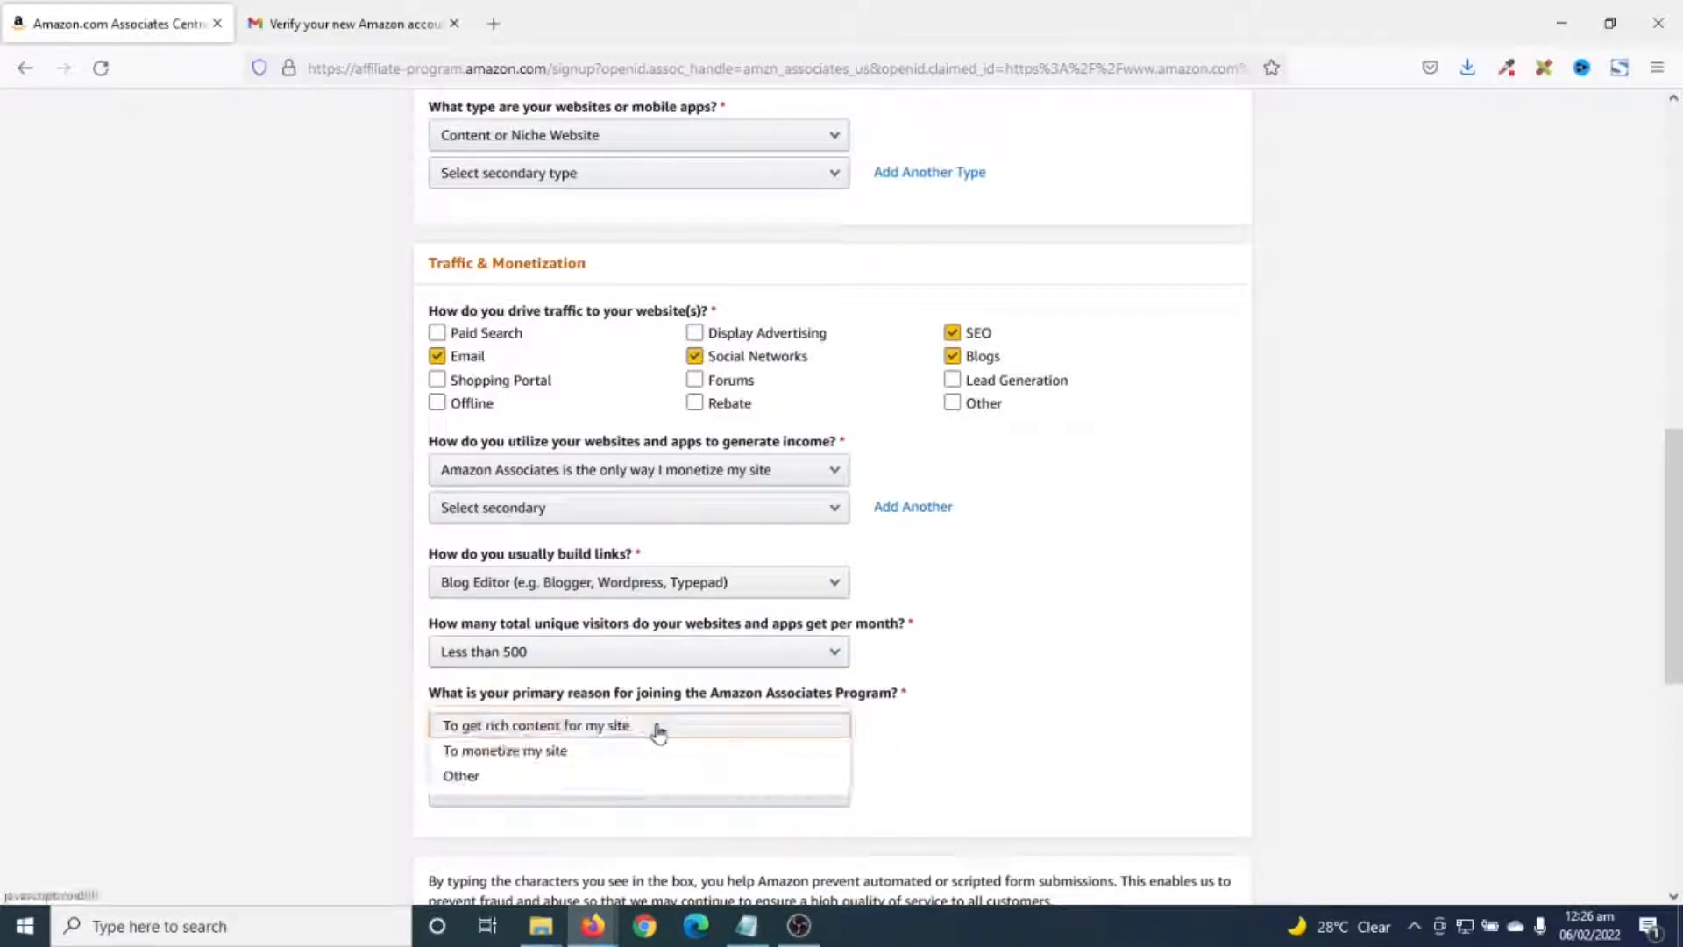
click(569, 751)
click(536, 727)
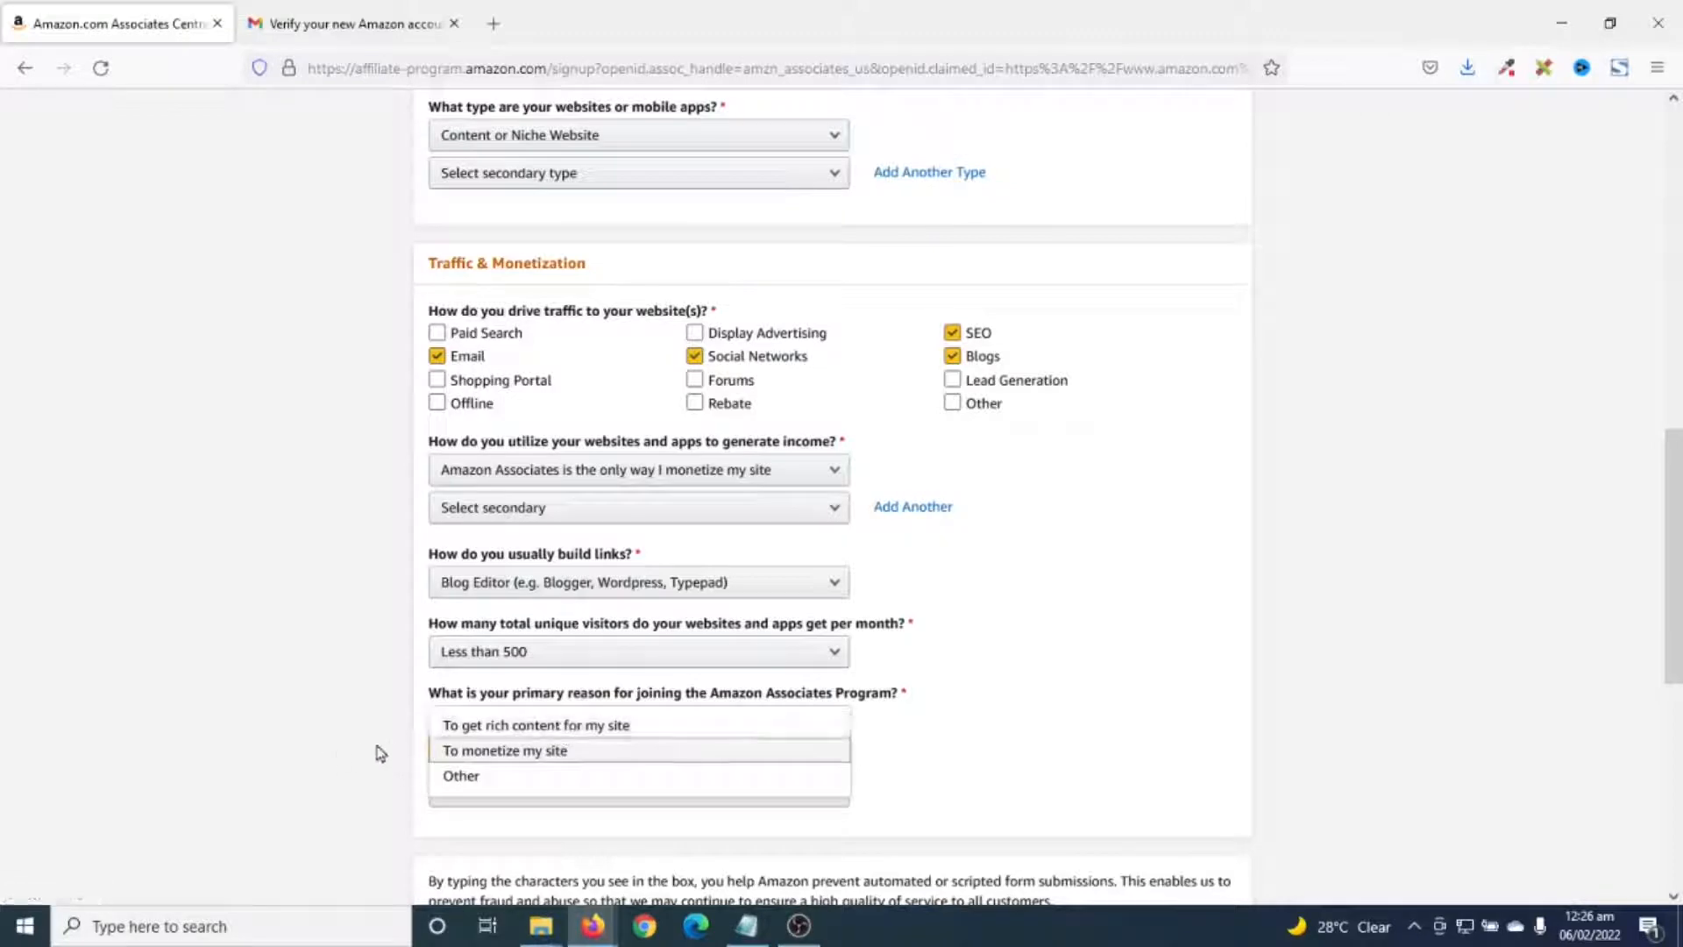
click(499, 752)
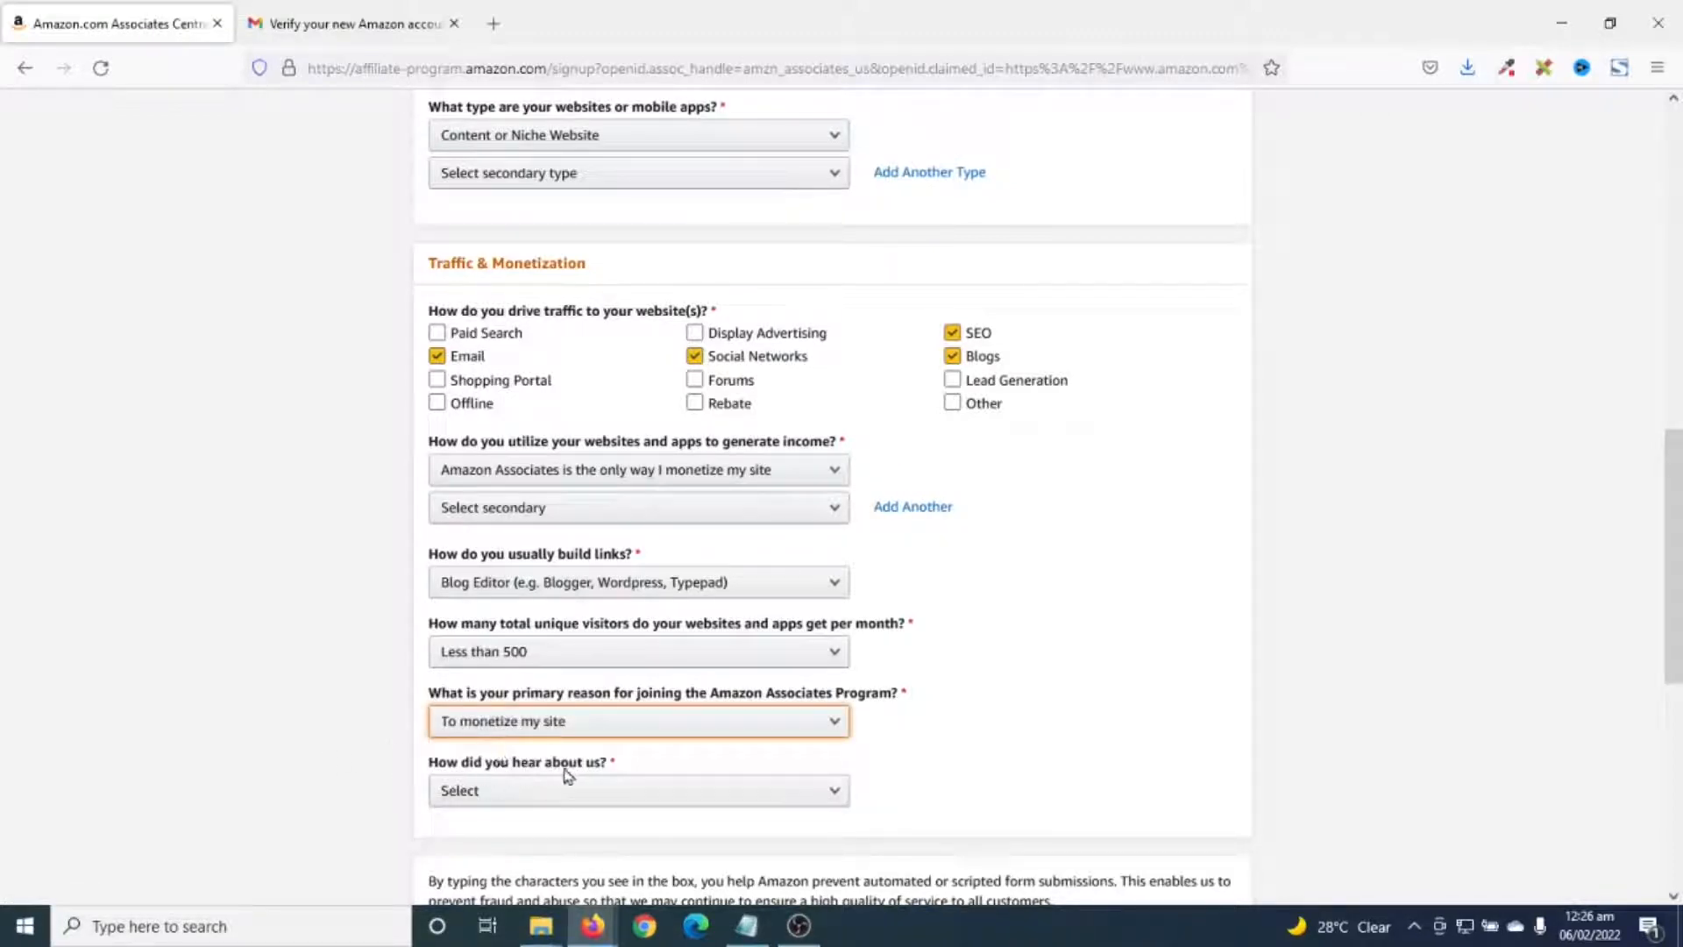
click(594, 790)
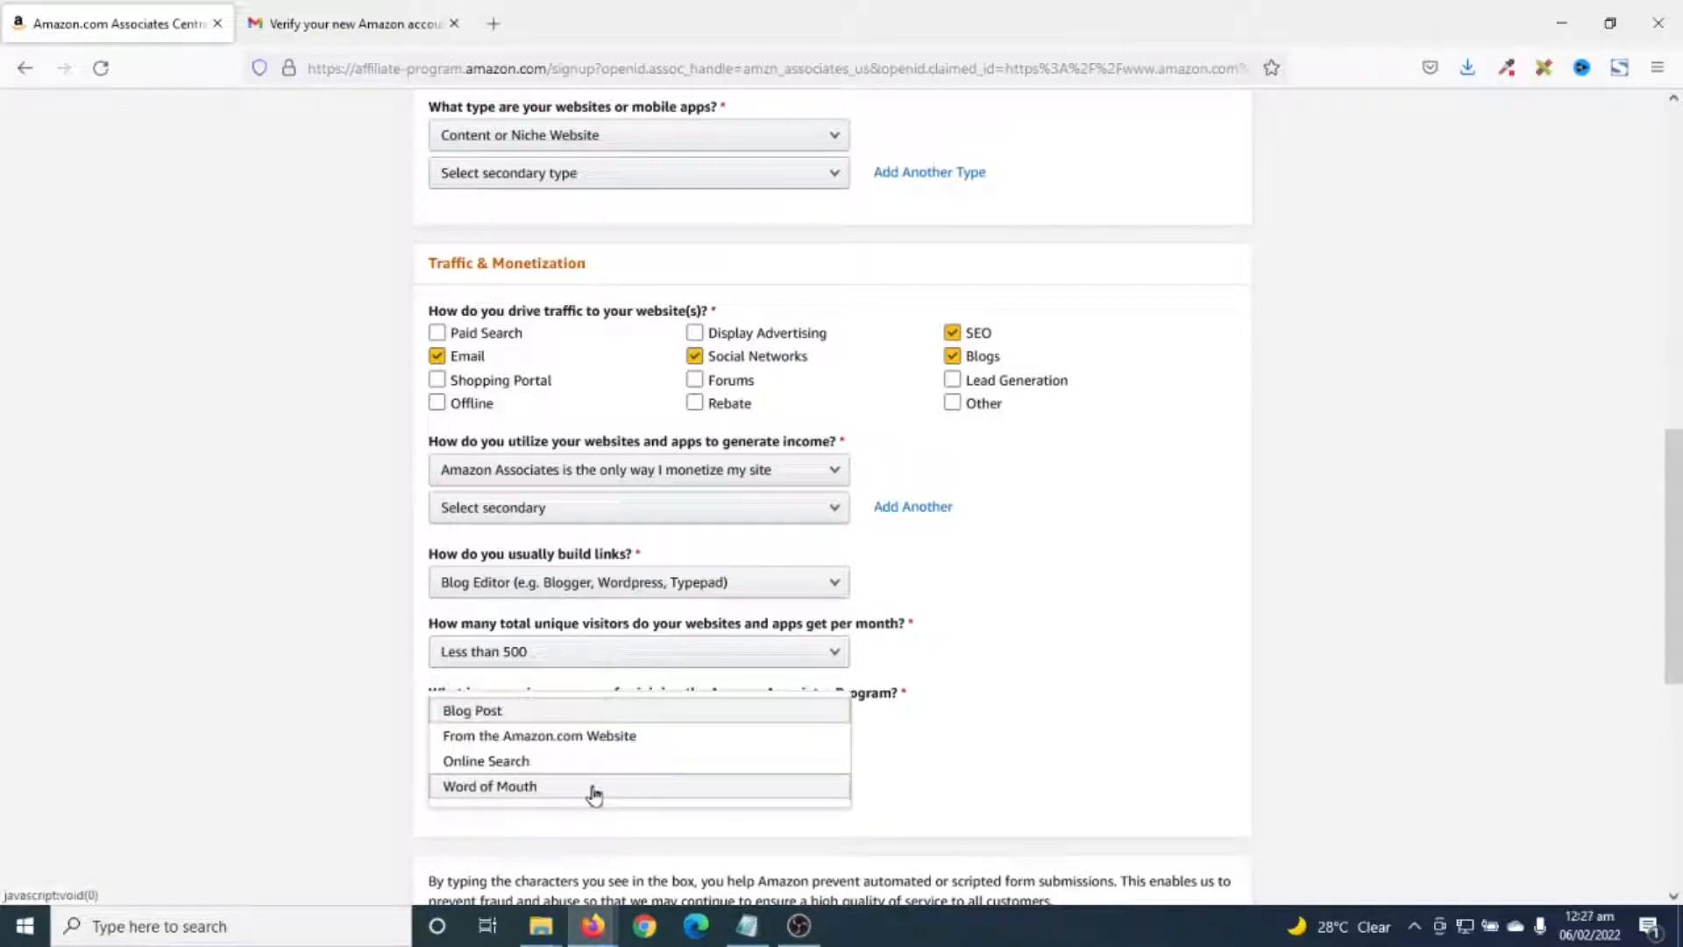
click(545, 739)
scroll(596, 793, down, 4)
- Enter the captcha characters, accept the Operating Agreement, finish signup, and highlight the new Associate ID
scroll(605, 797, down, 1)
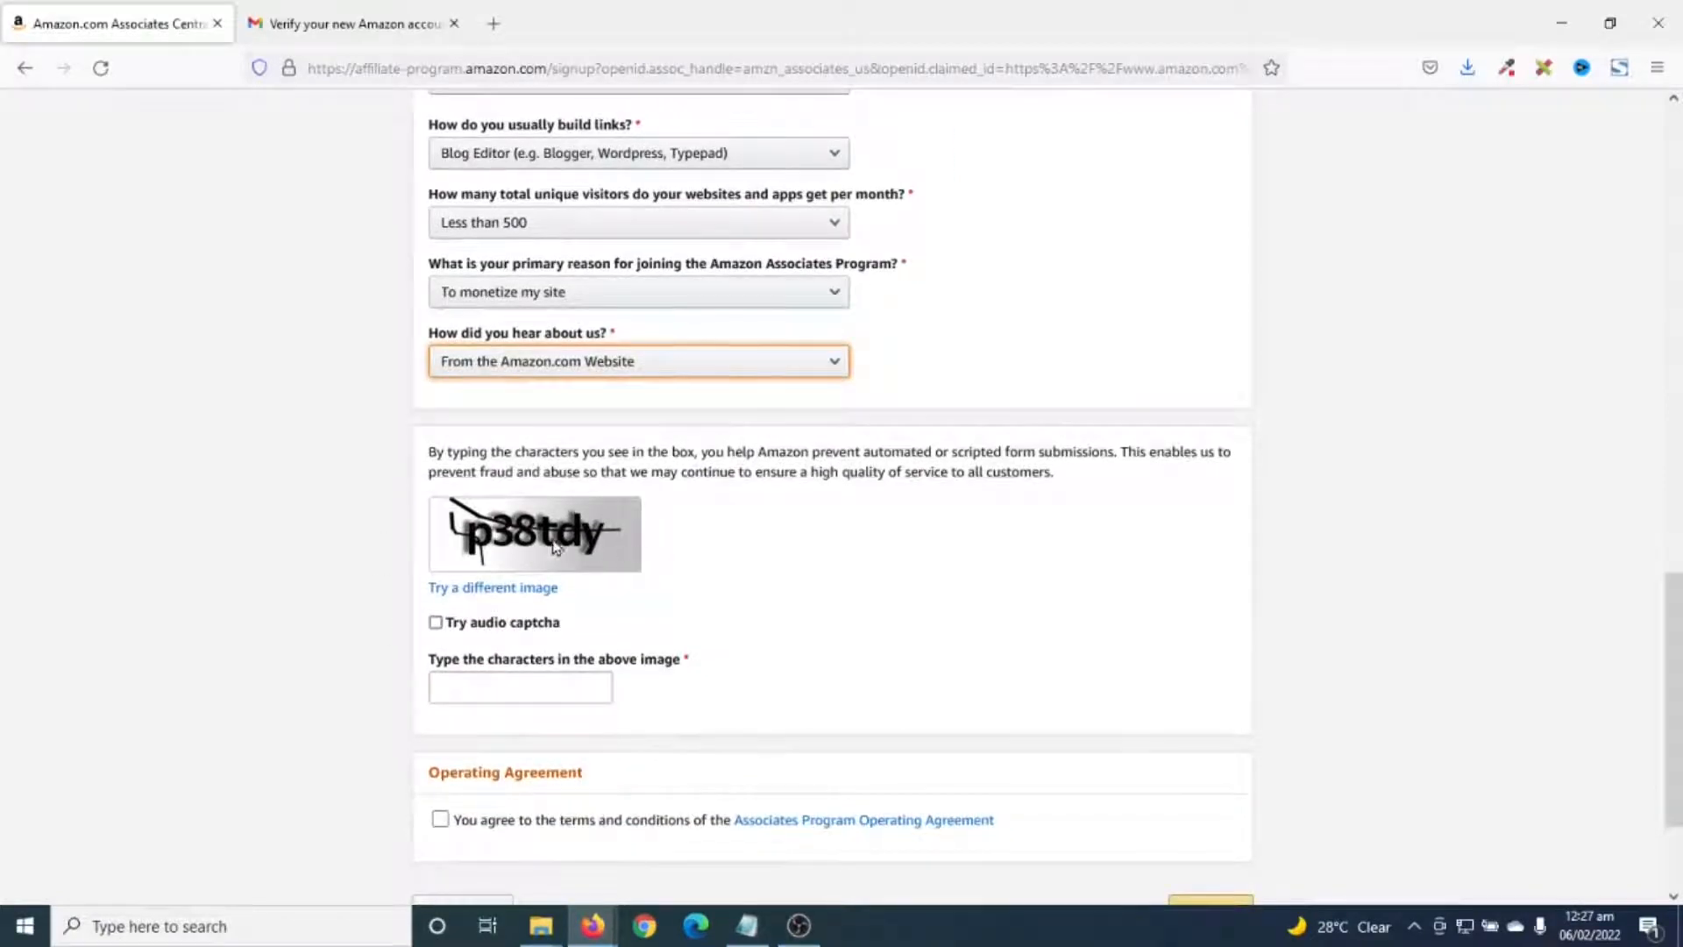
click(506, 685)
text(p38tdy)
scroll(638, 624, down, 1)
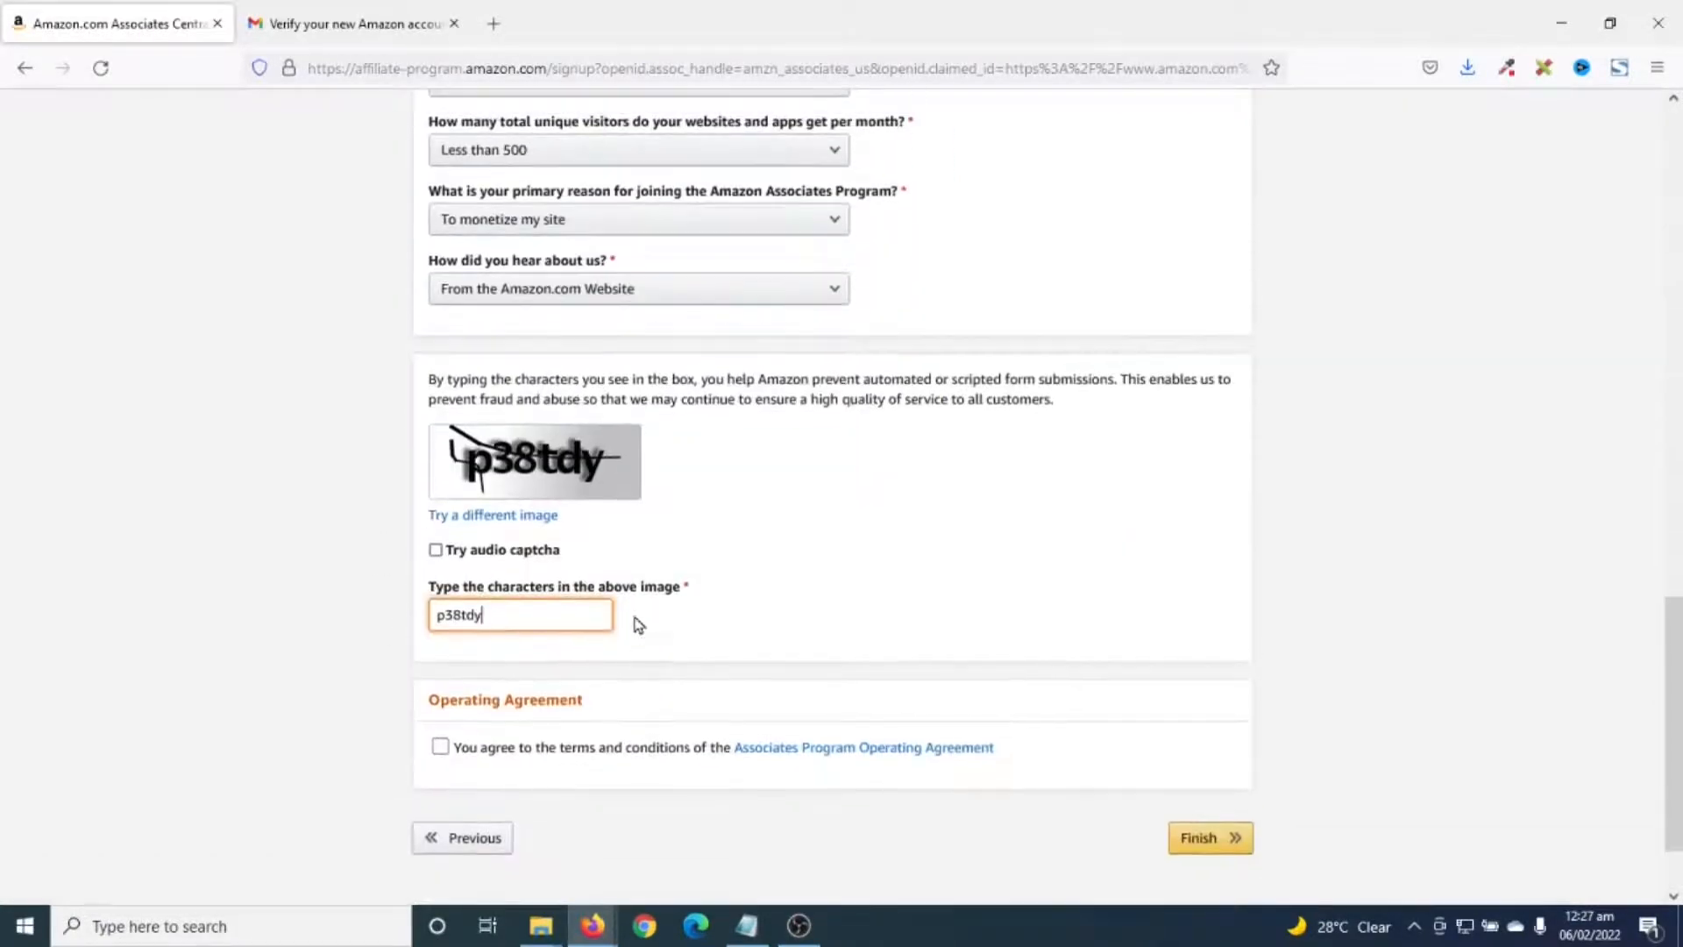
click(440, 747)
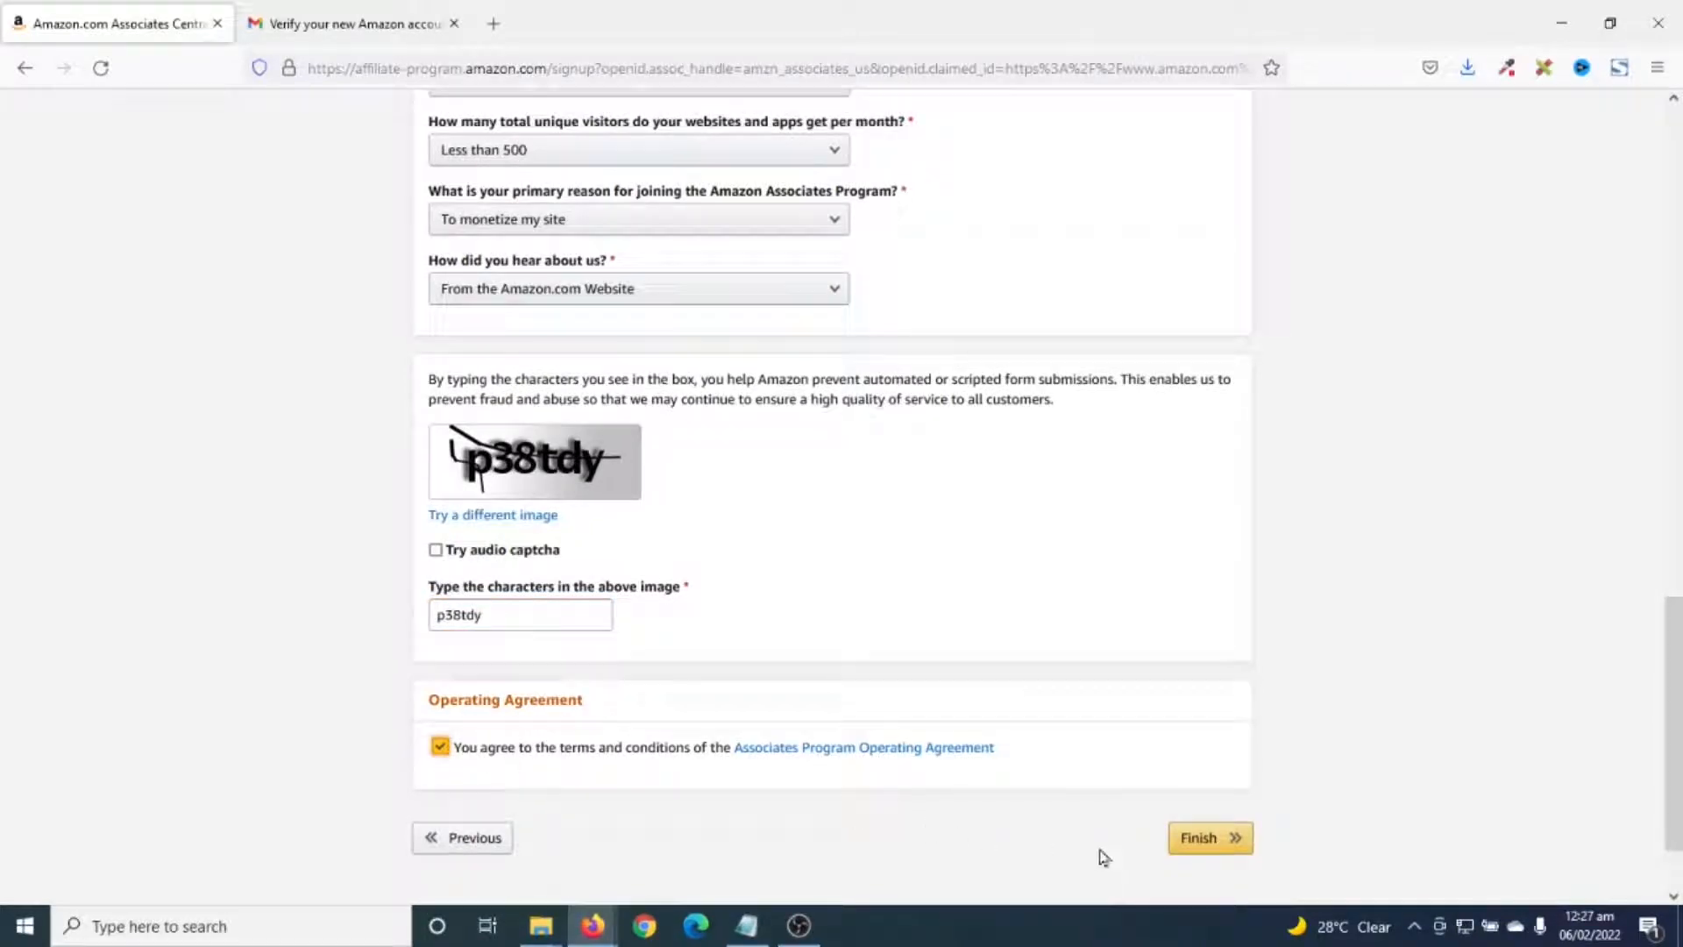
click(1215, 850)
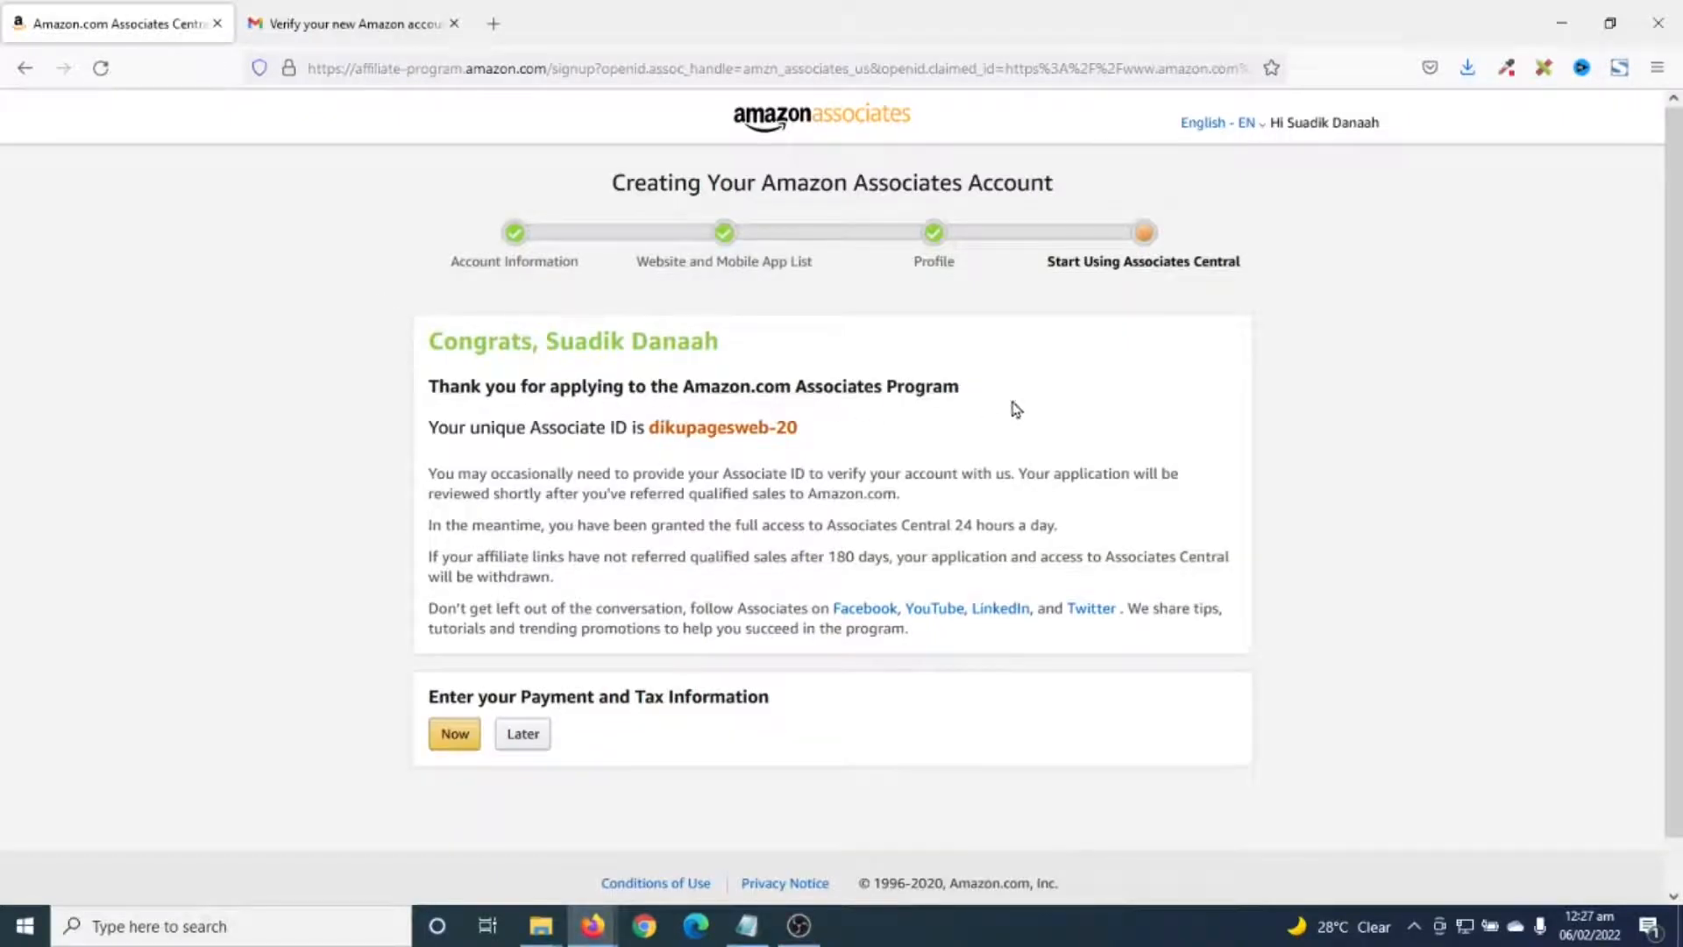
drag(659, 426, 839, 433)
click(865, 432)
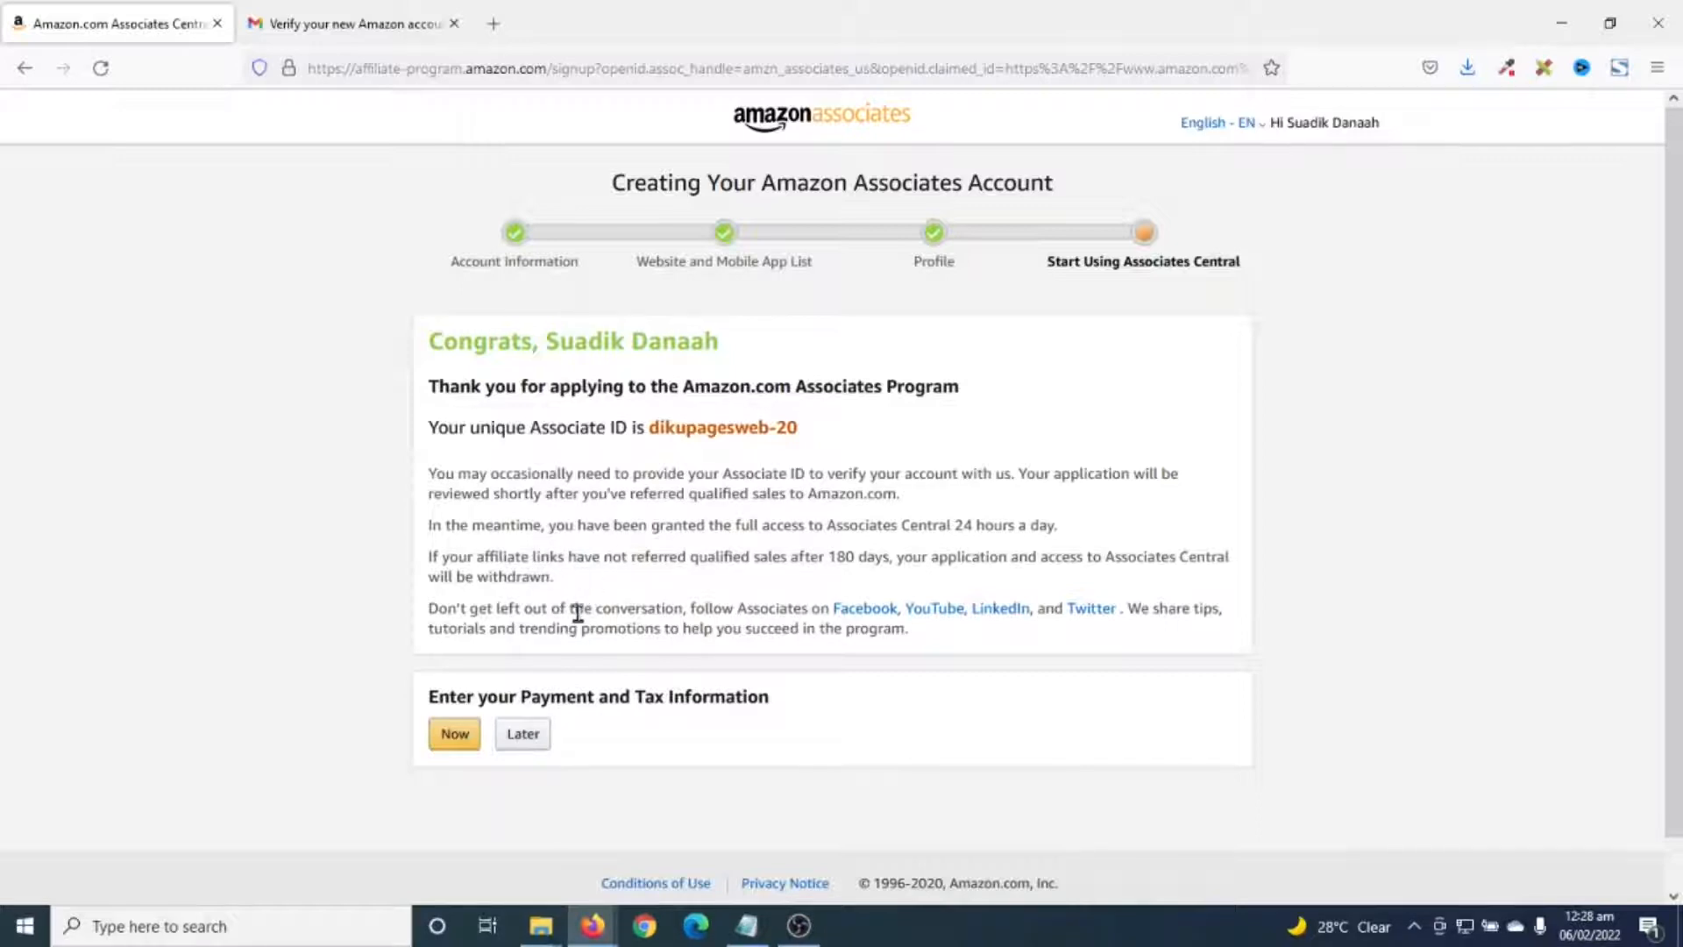
- Defer payment and tax information with Later and land on Associates Central
click(520, 734)
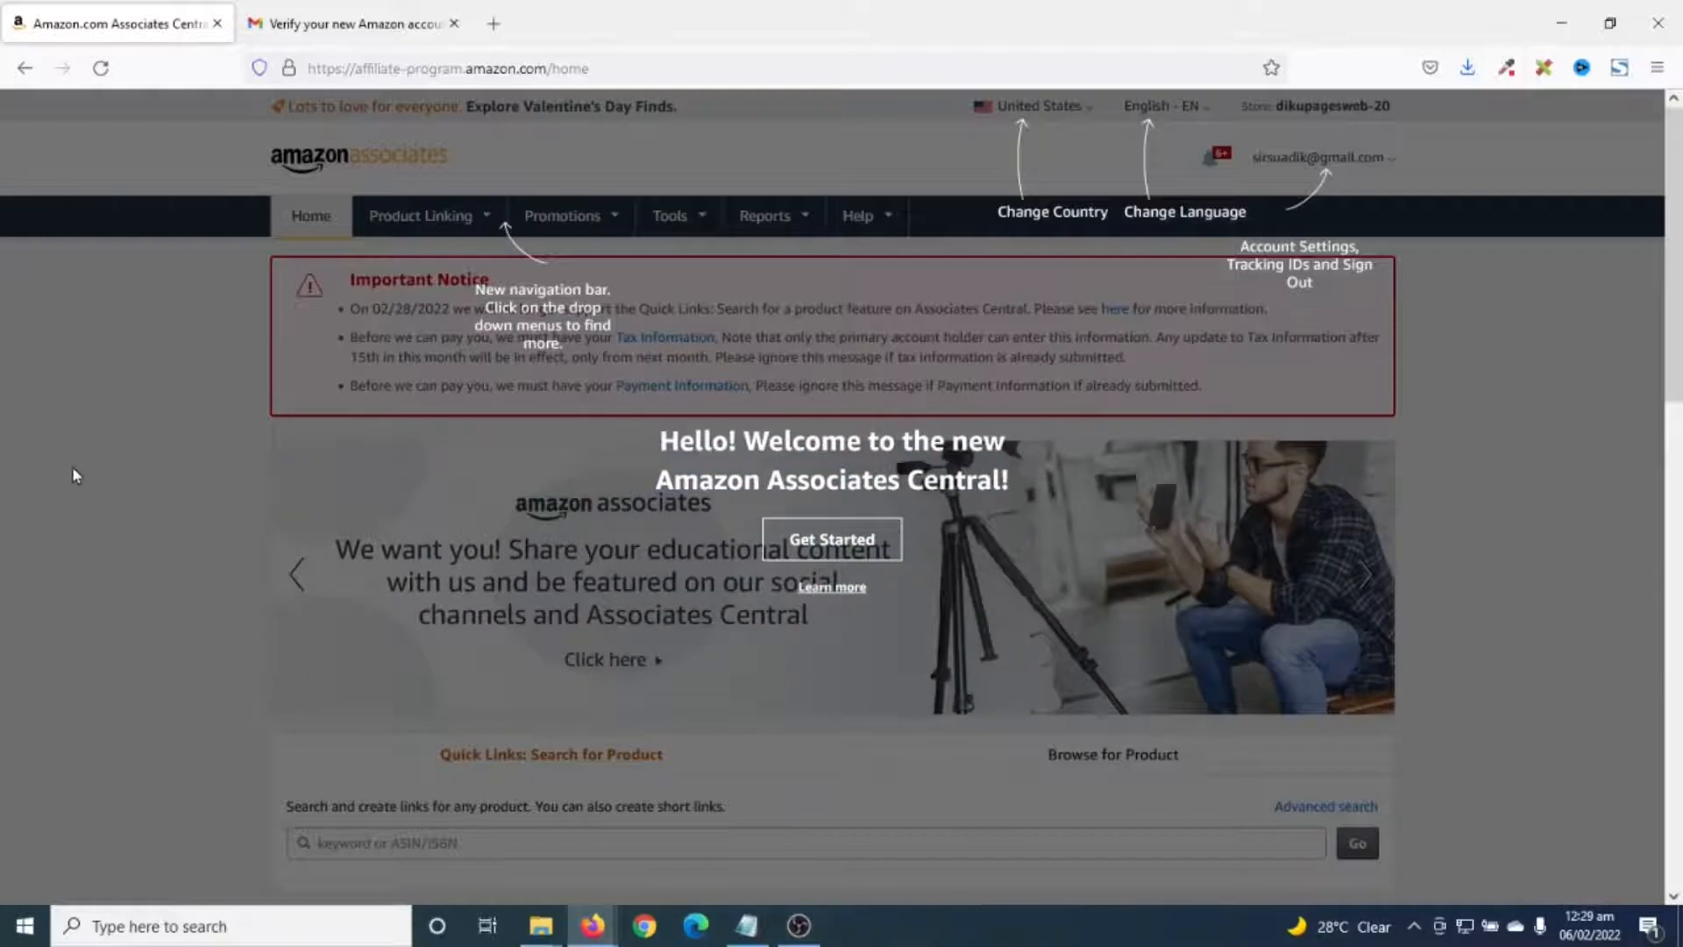
- Browse the Baby & Nursery best sellers and open Get link for the Pampers Sensitive wipes
click(75, 476)
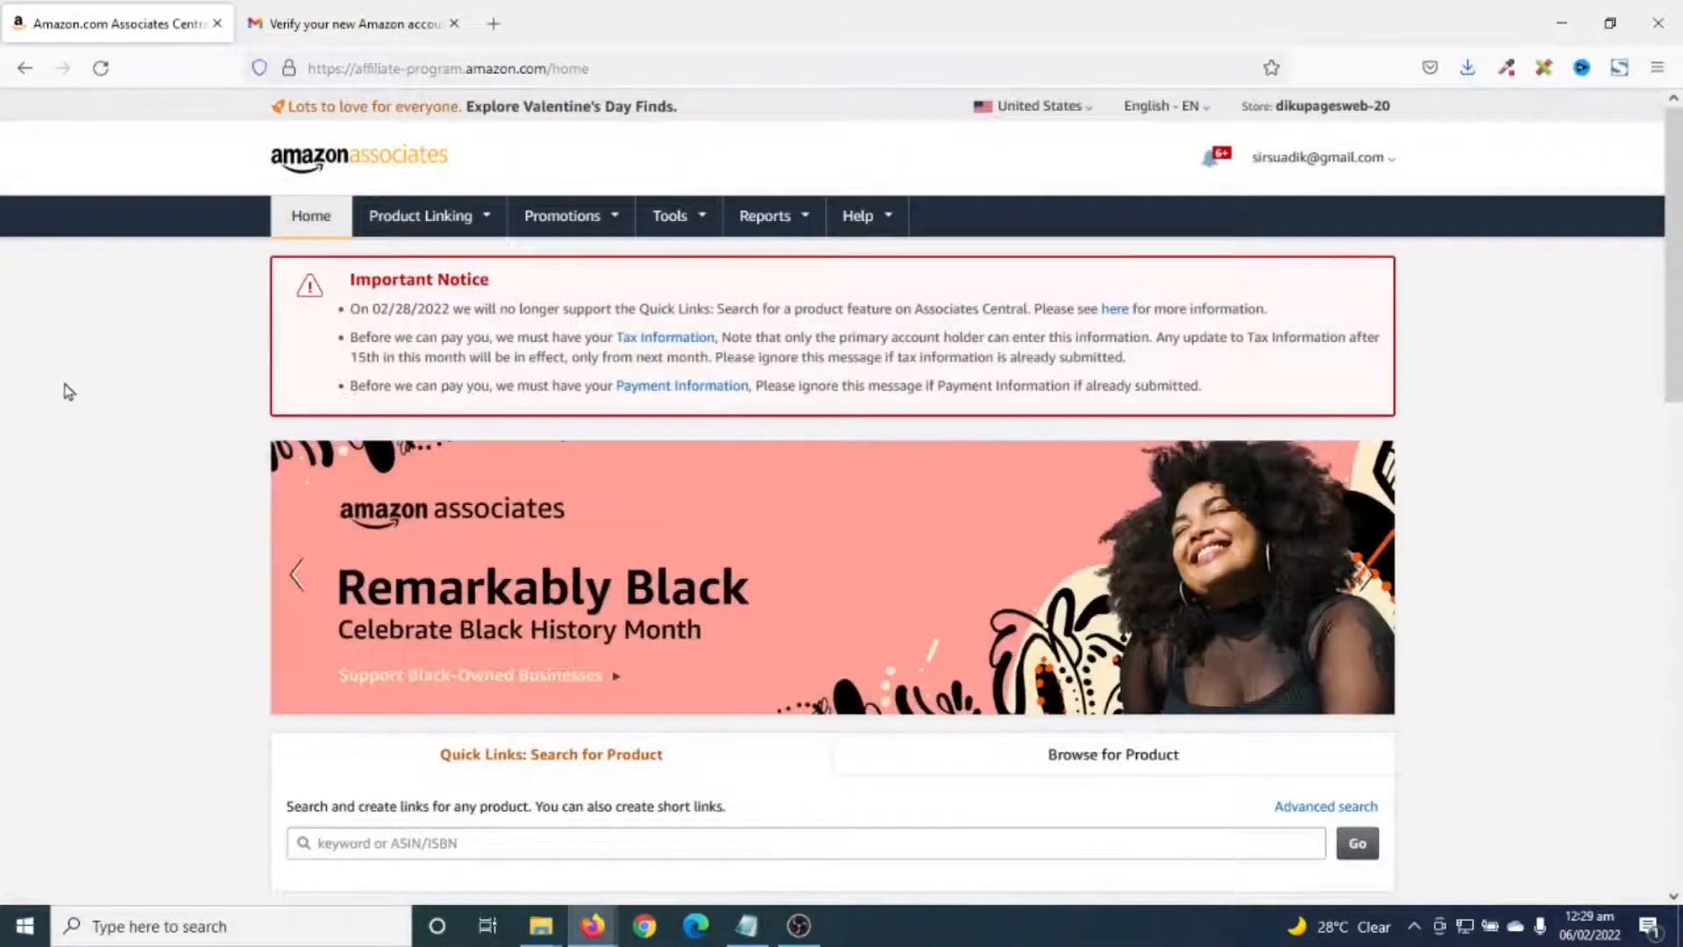
scroll(79, 421, down, 3)
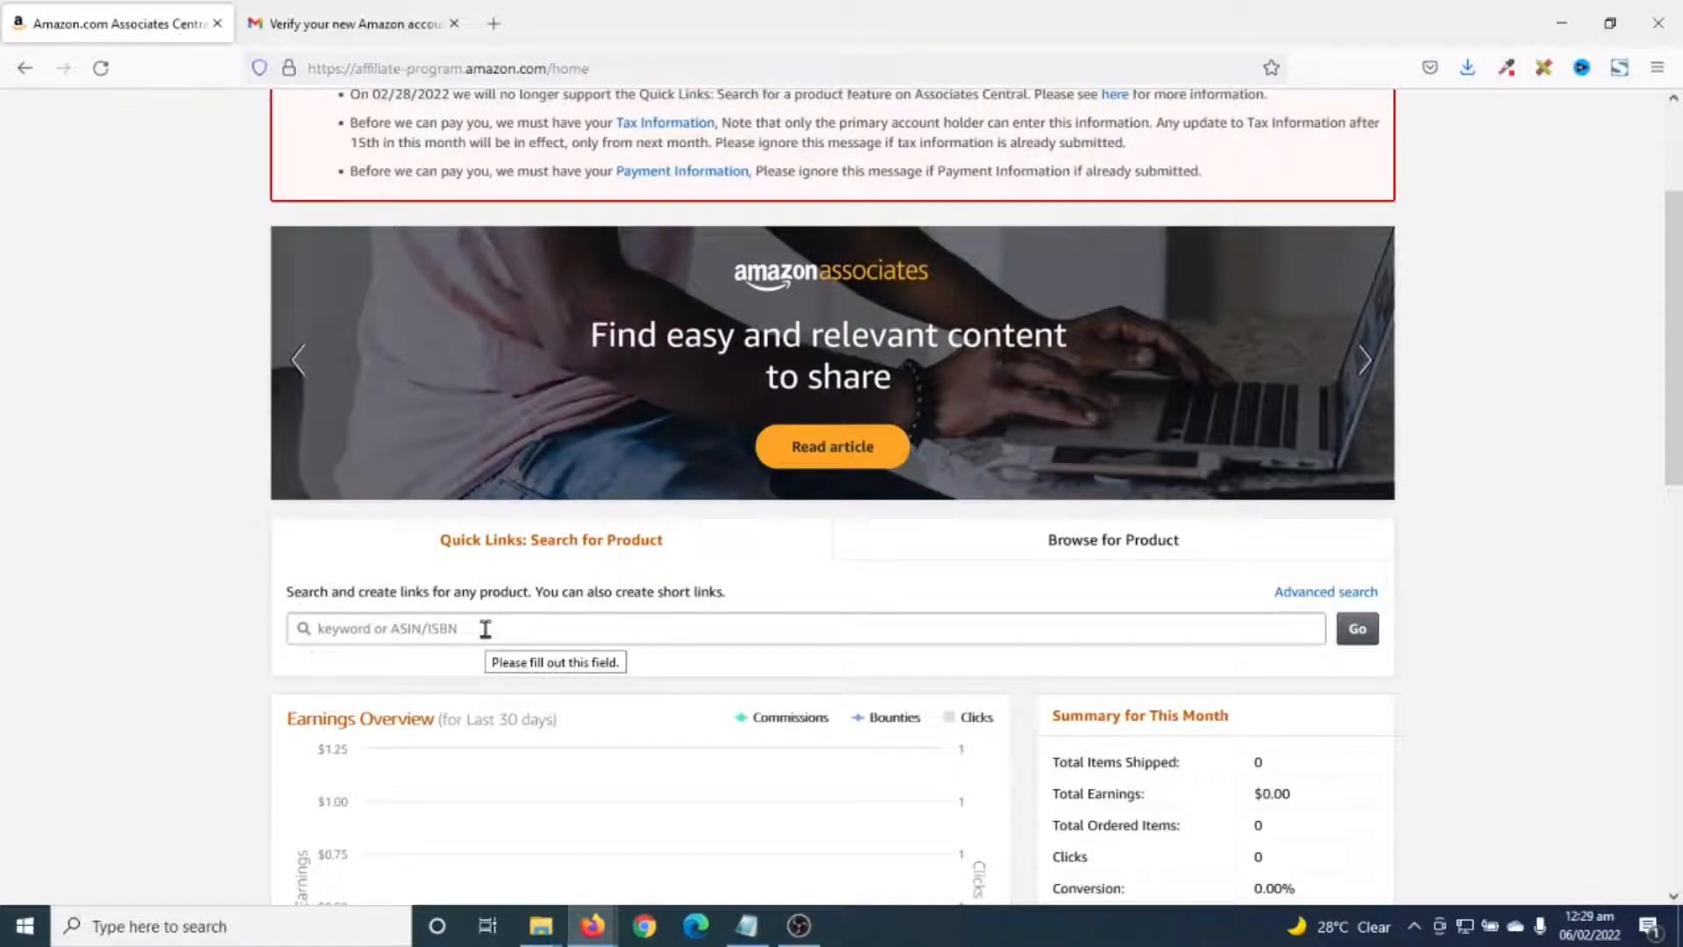
click(1086, 545)
scroll(386, 701, down, 5)
scroll(385, 732, down, 6)
scroll(390, 733, up, 12)
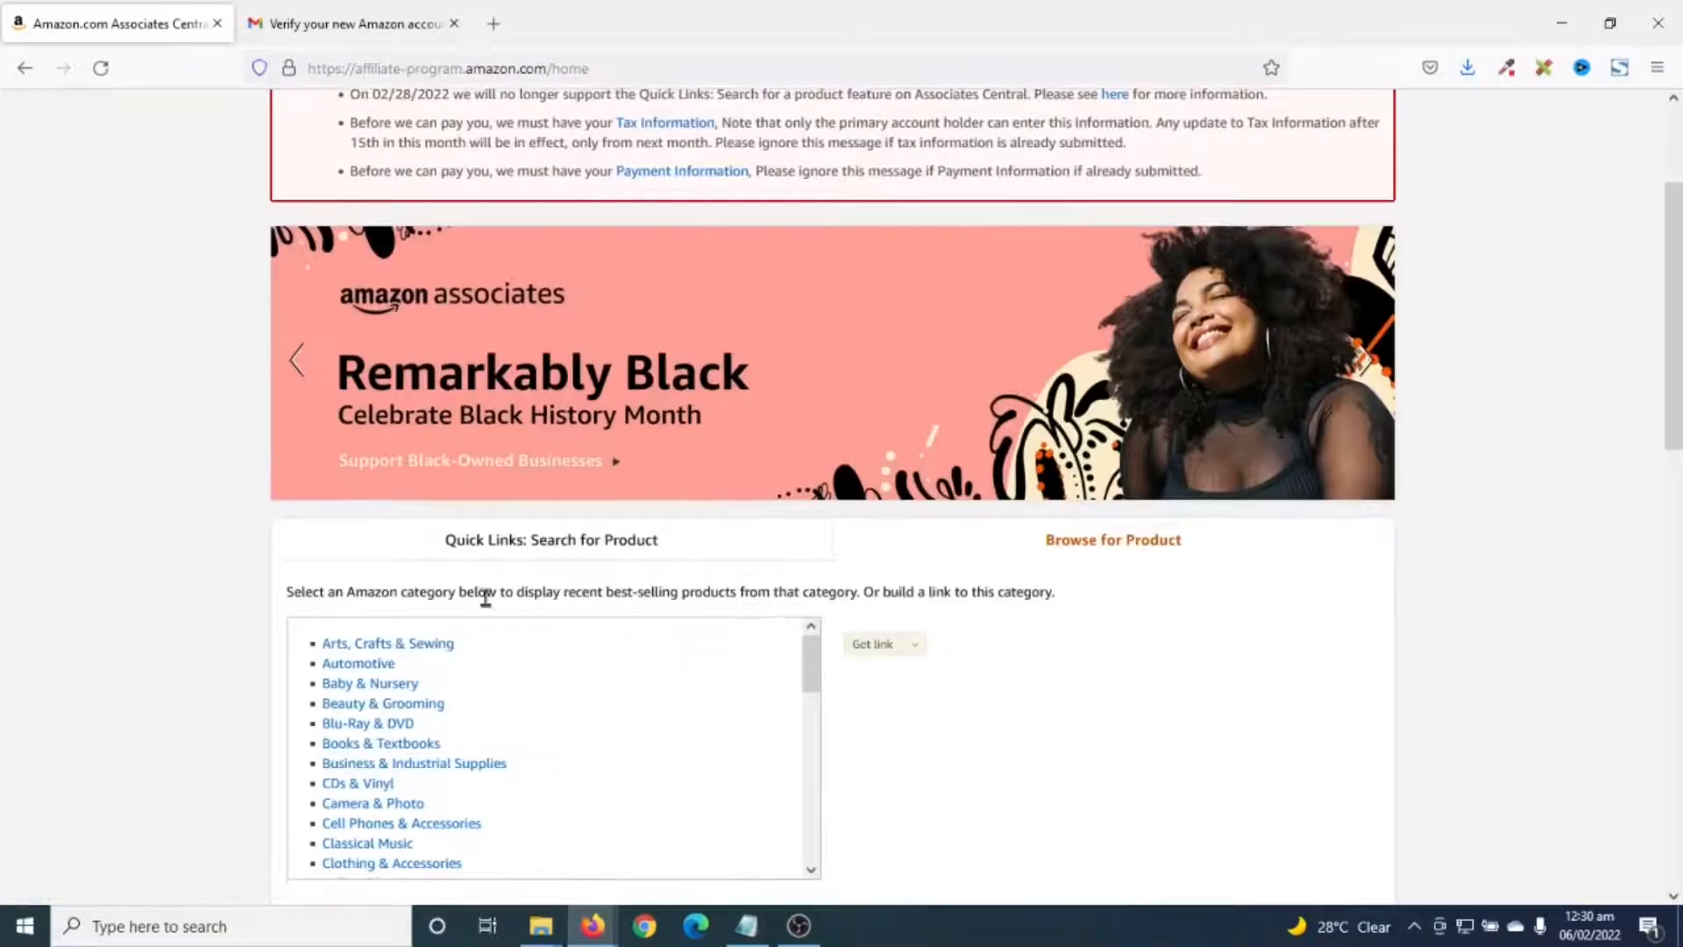
click(350, 685)
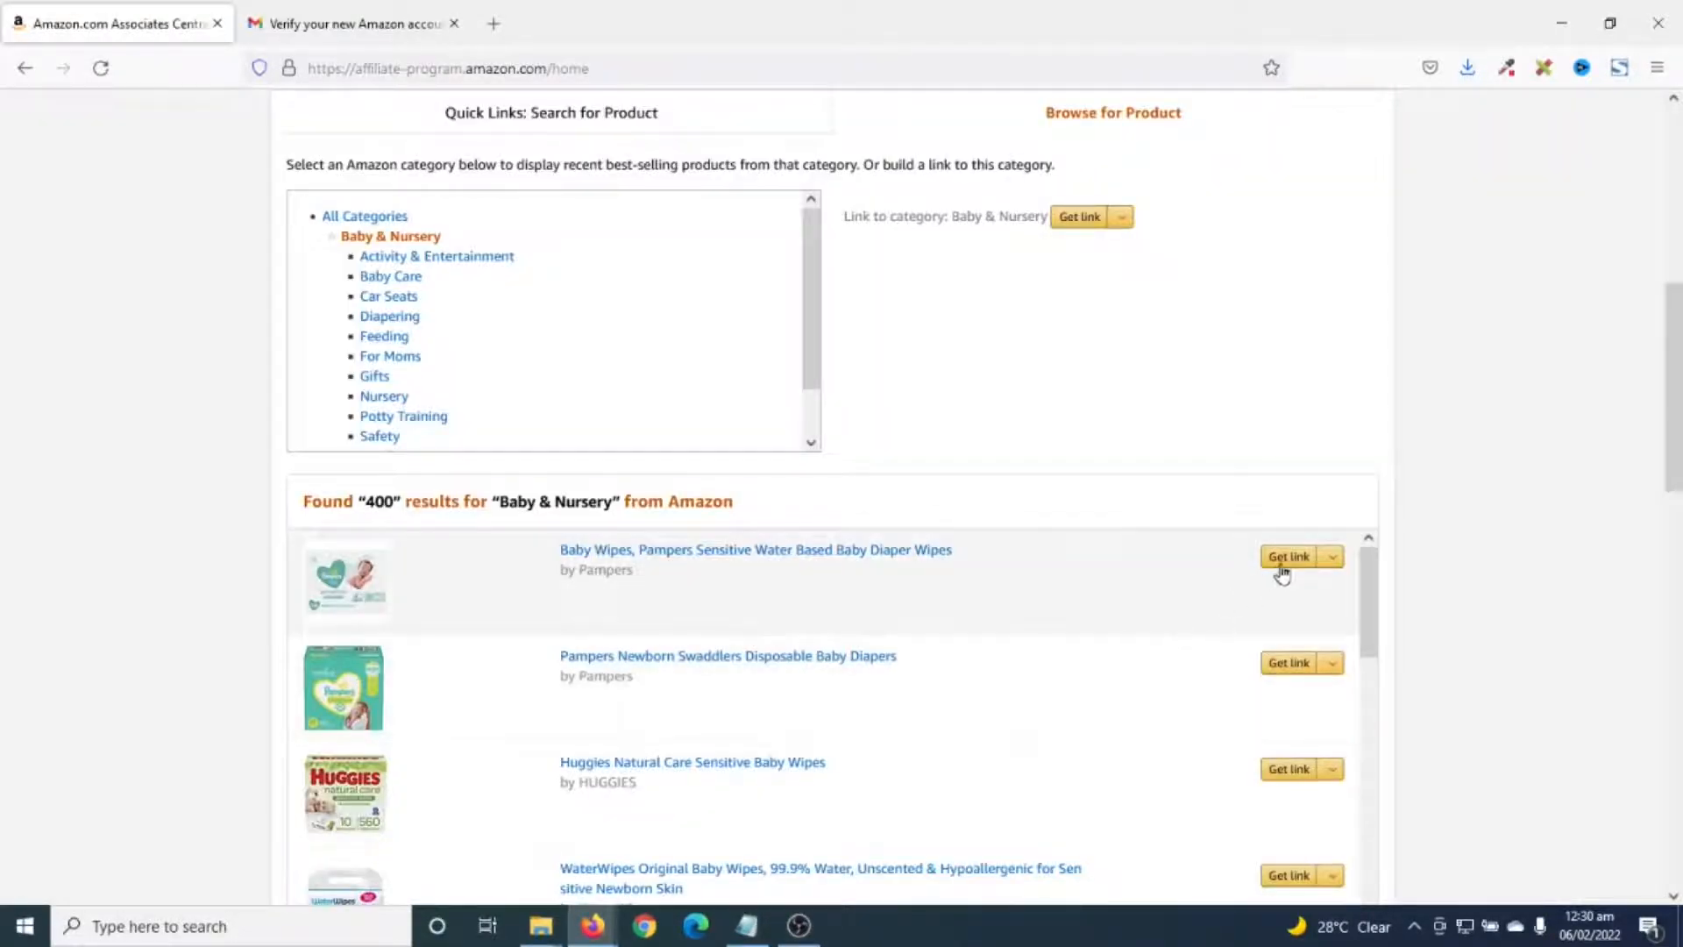
click(1279, 566)
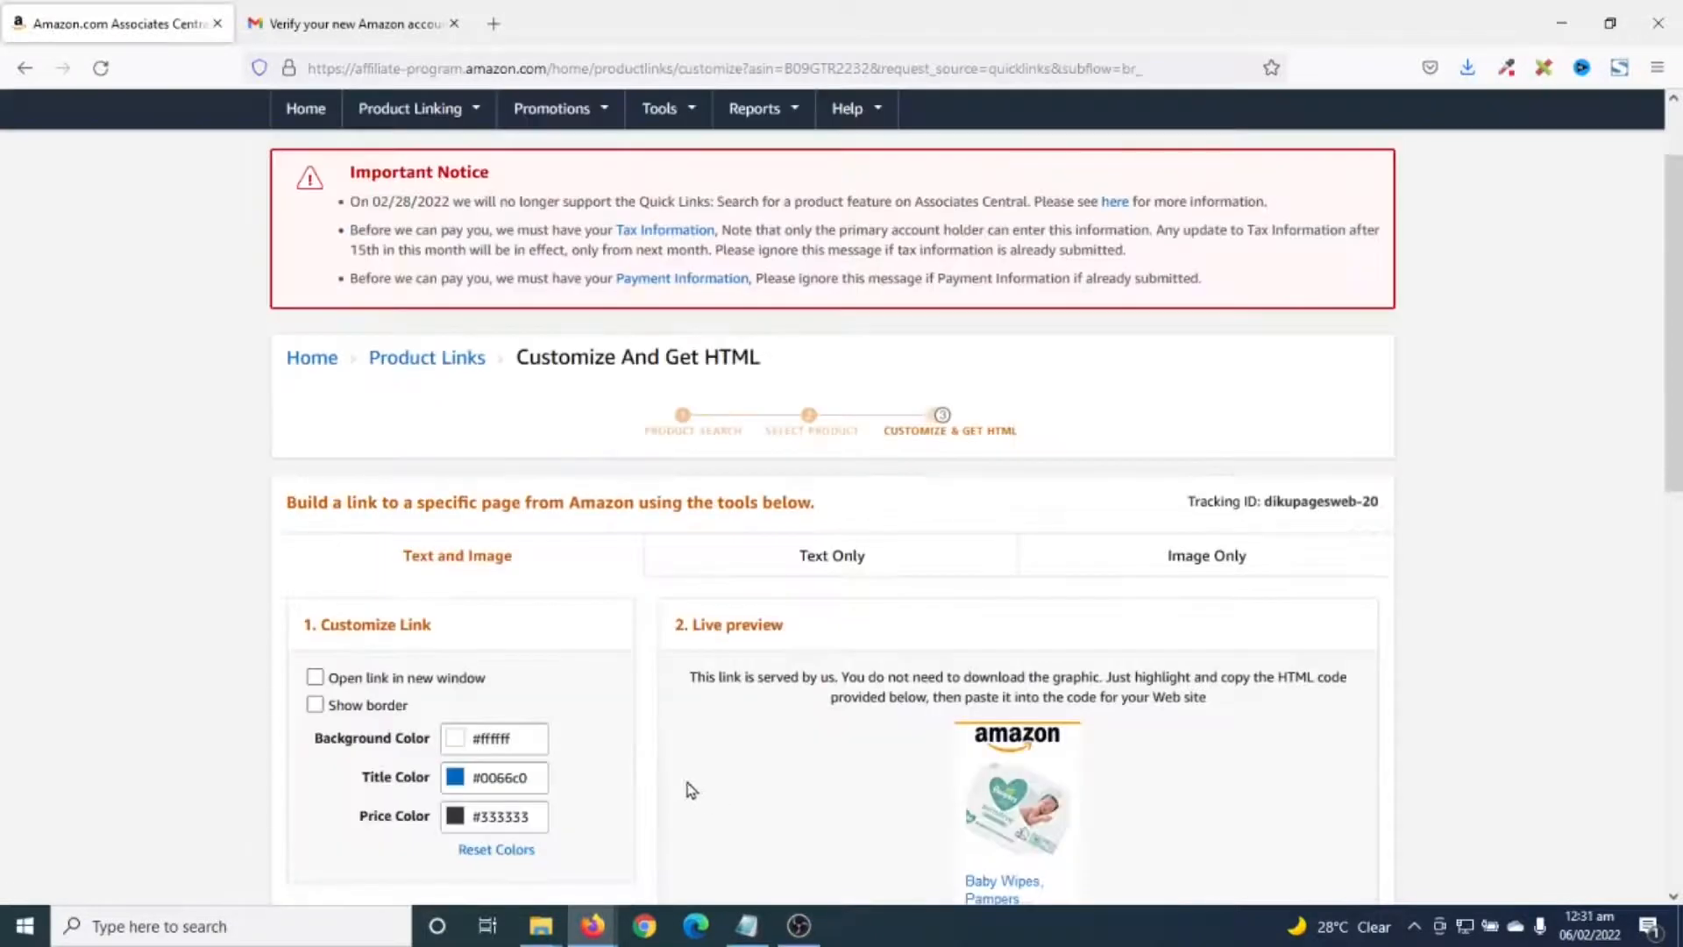
- Compare the Text Only and Image Only link formats, settling on Text Only
scroll(1155, 542, down, 3)
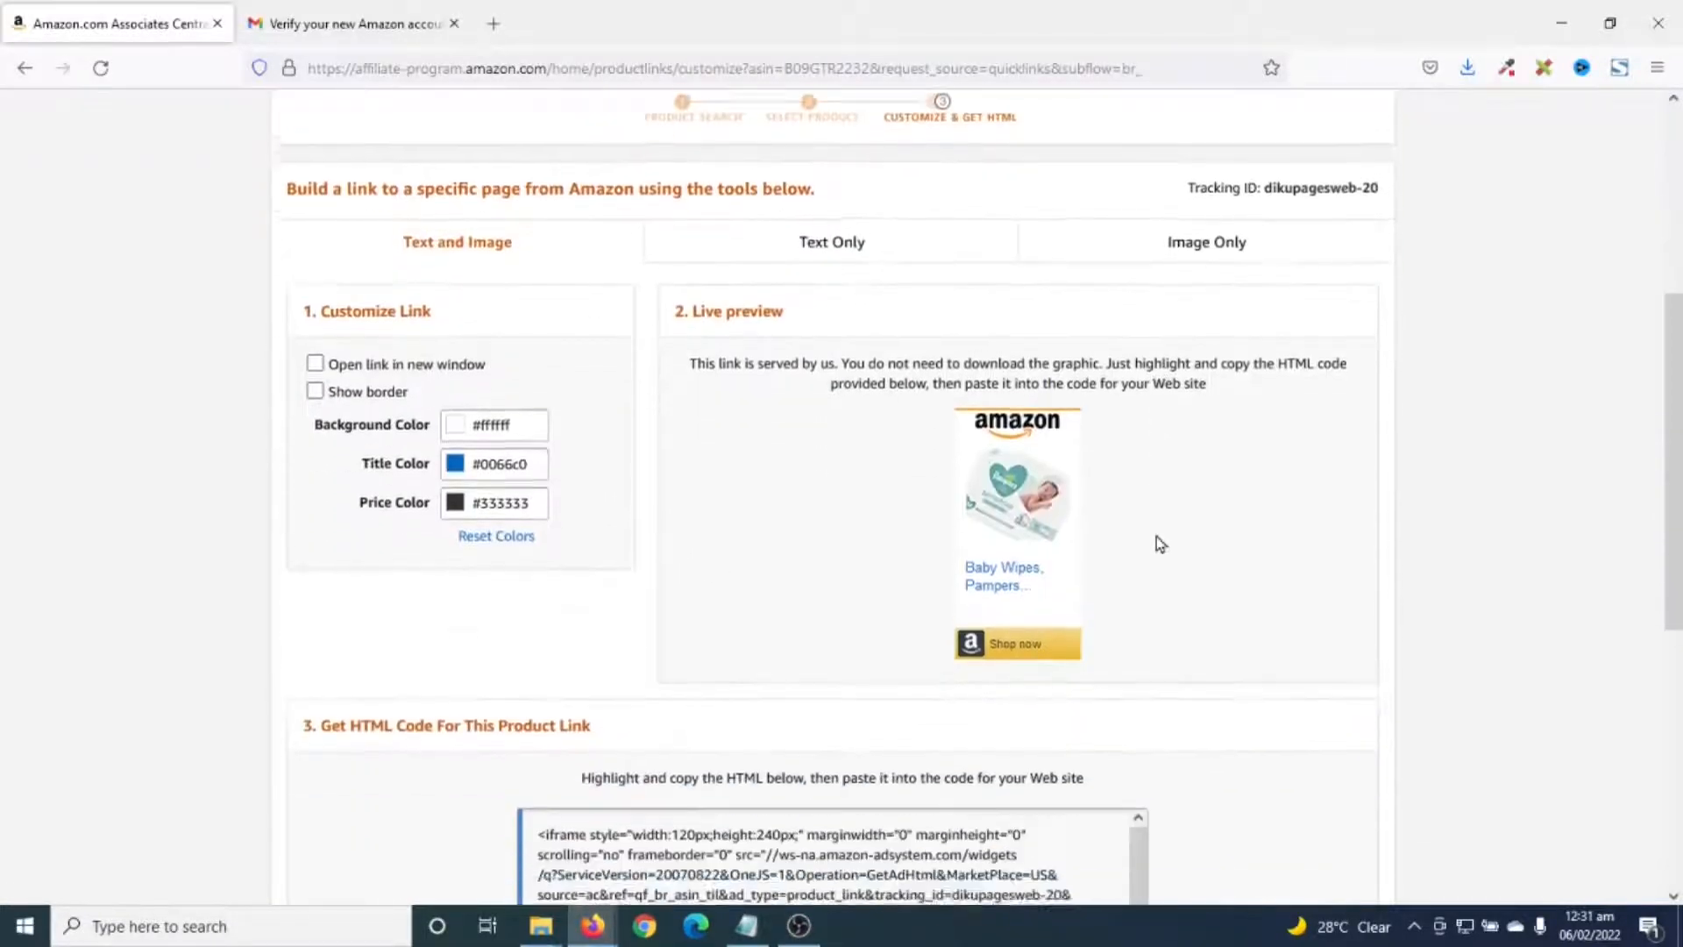
scroll(1155, 541, up, 3)
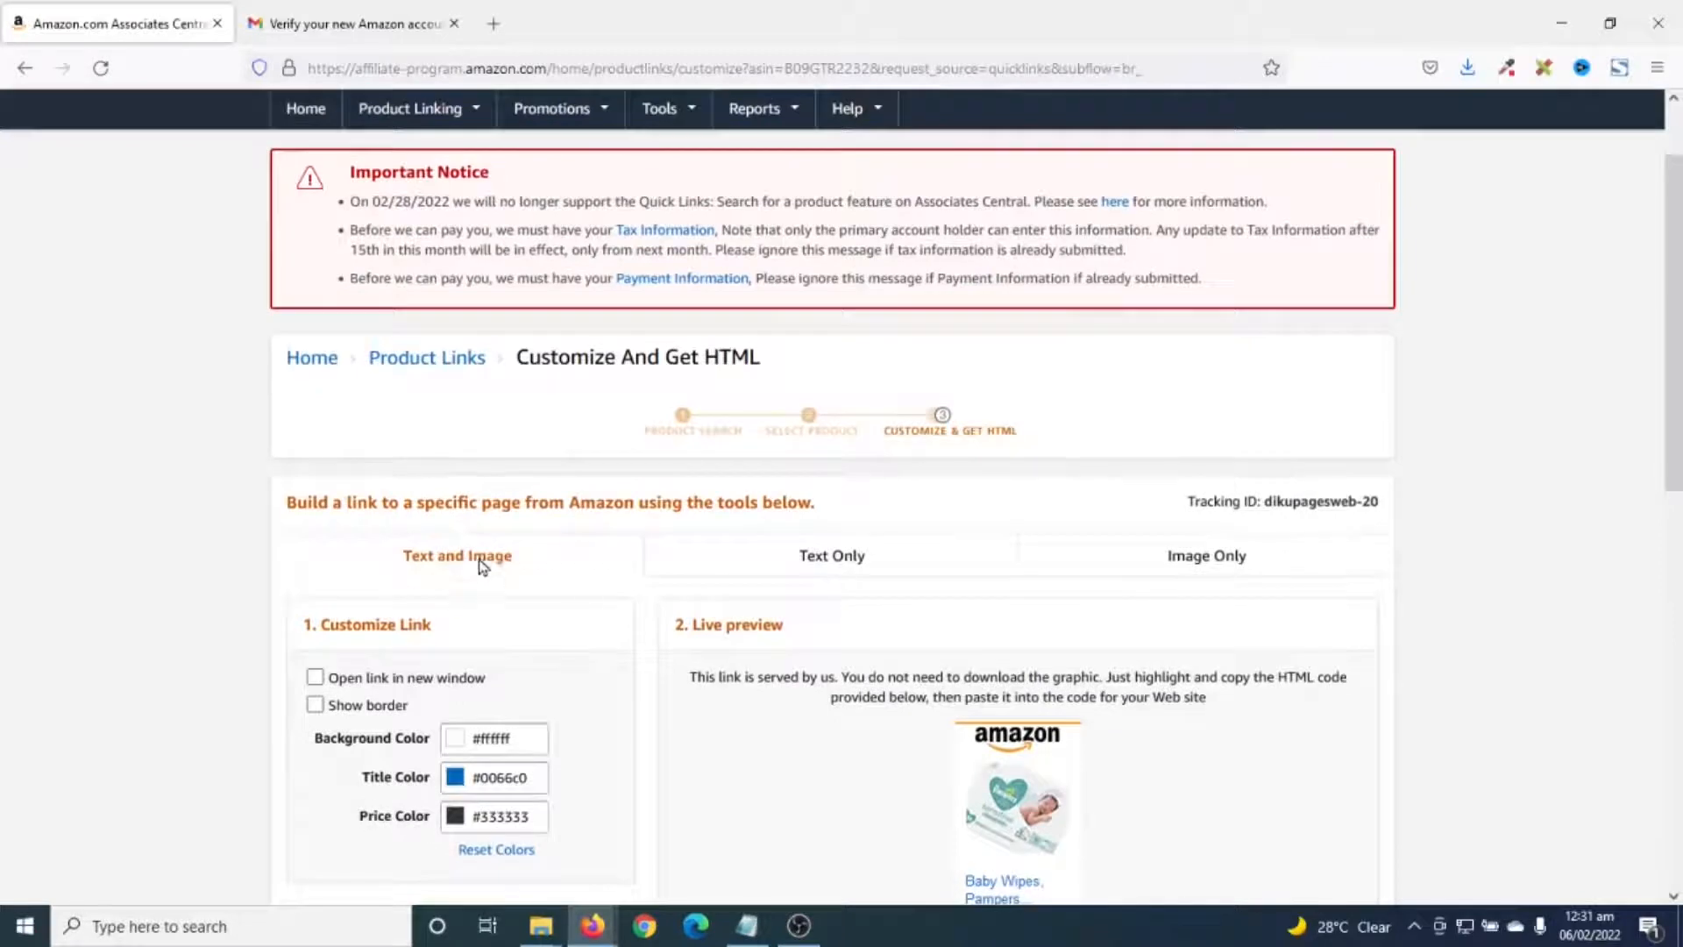
scroll(477, 571, down, 1)
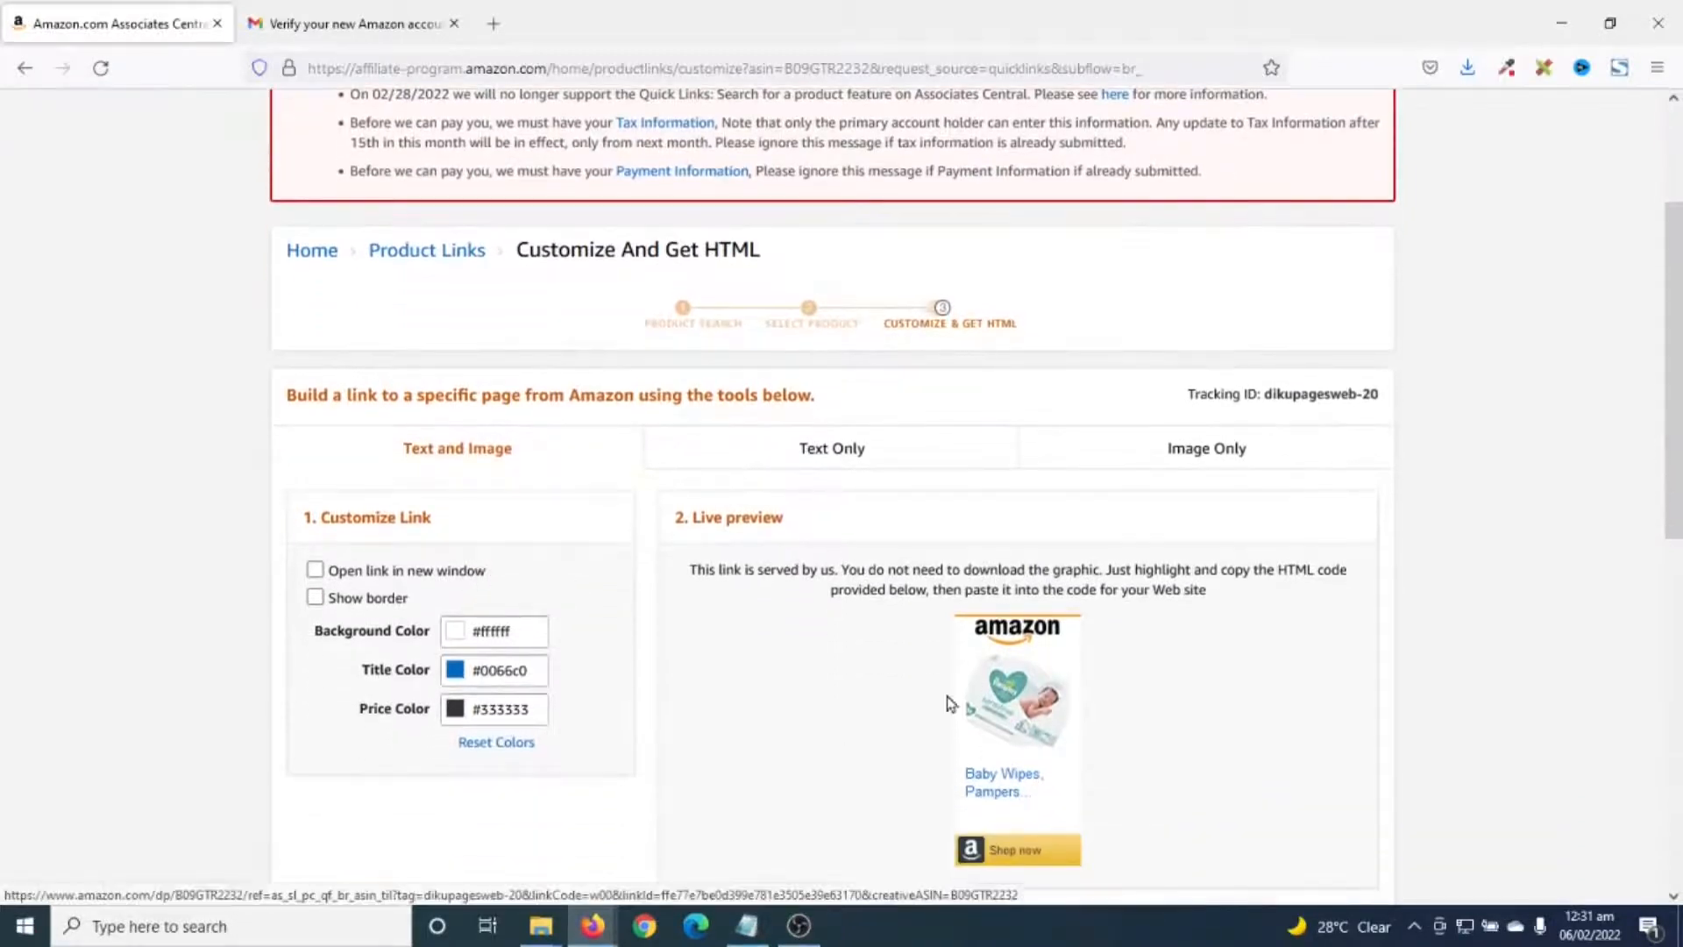
scroll(1048, 659, down, 2)
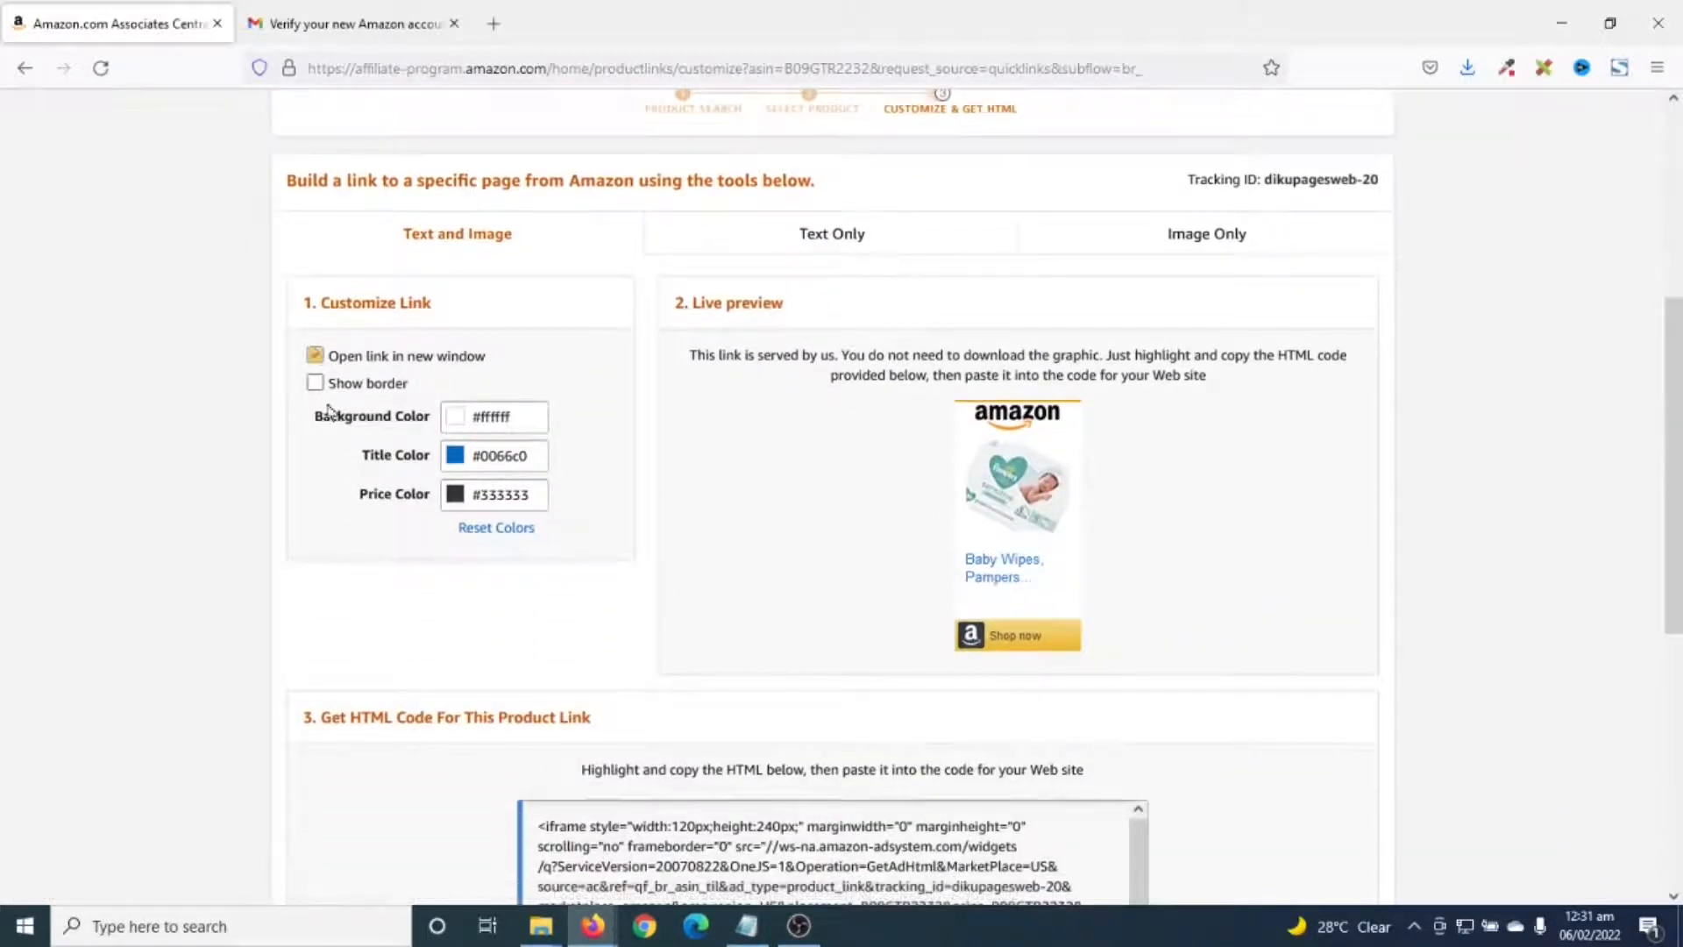
scroll(599, 536, up, 2)
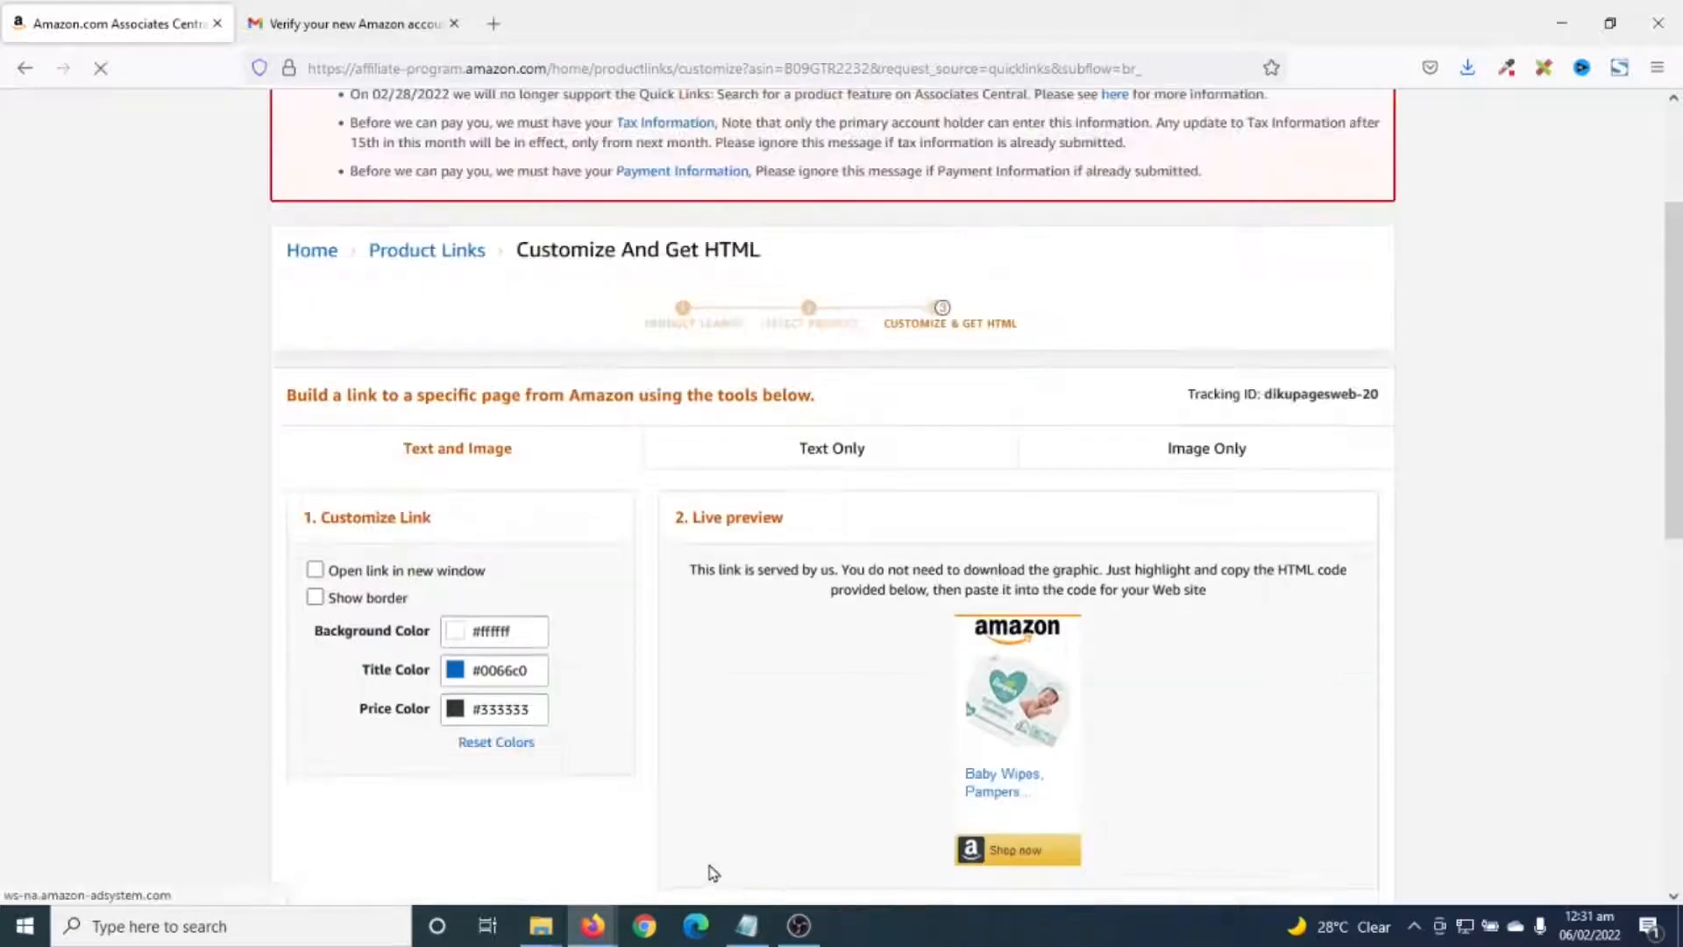
click(814, 448)
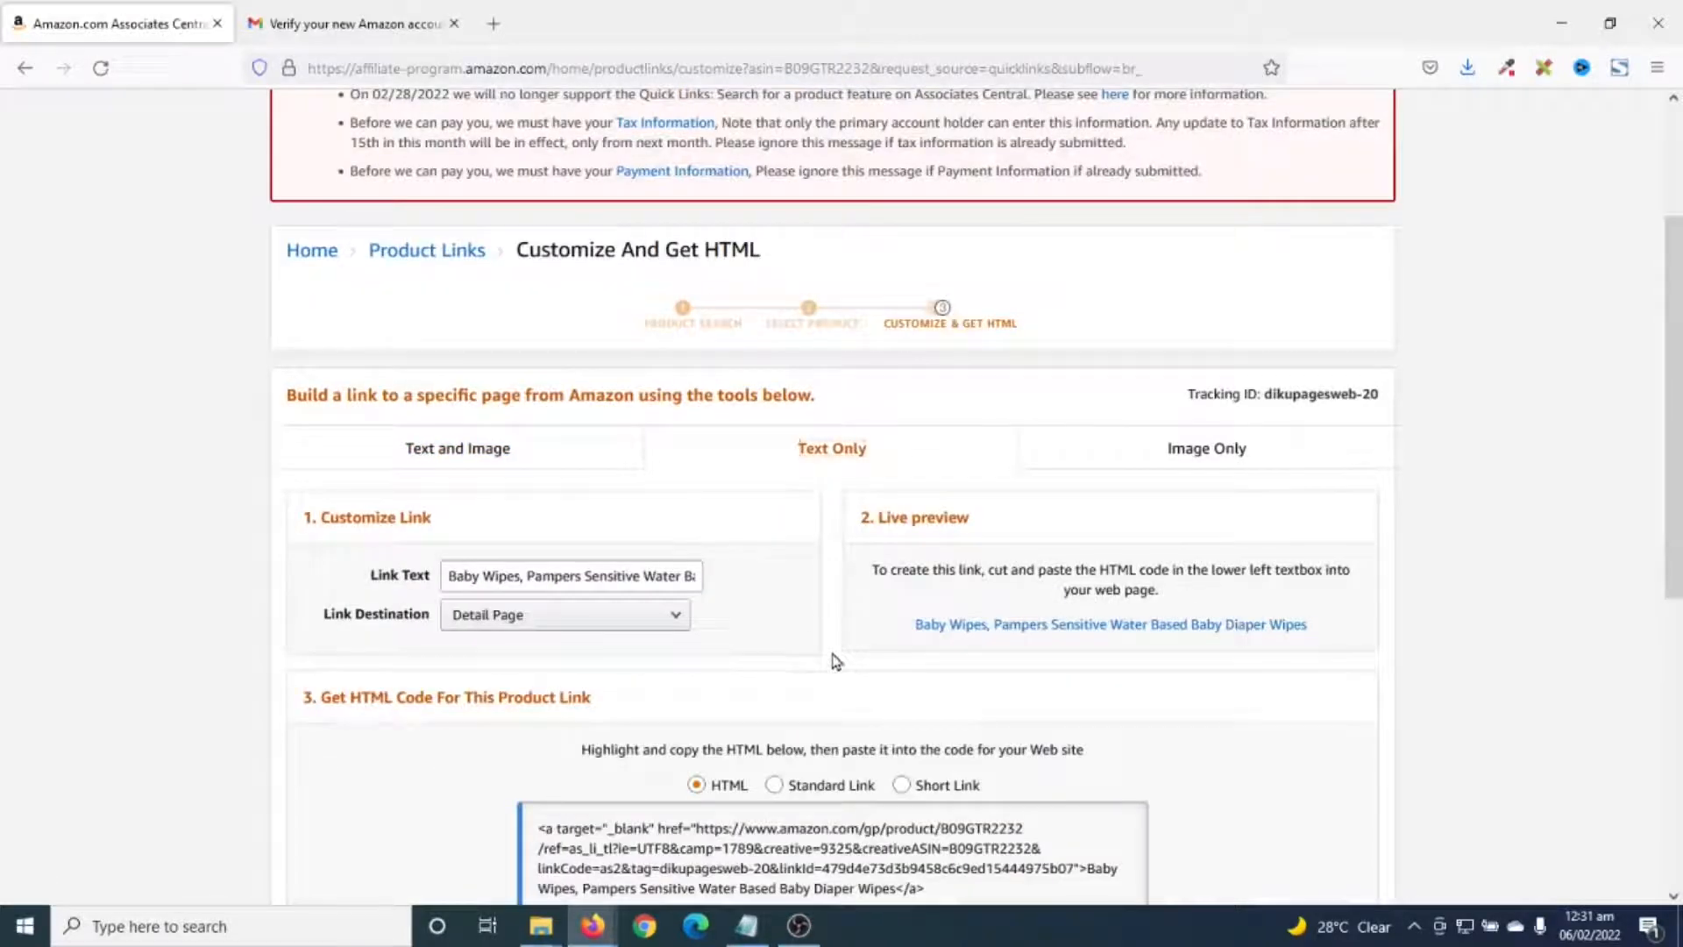
click(1192, 455)
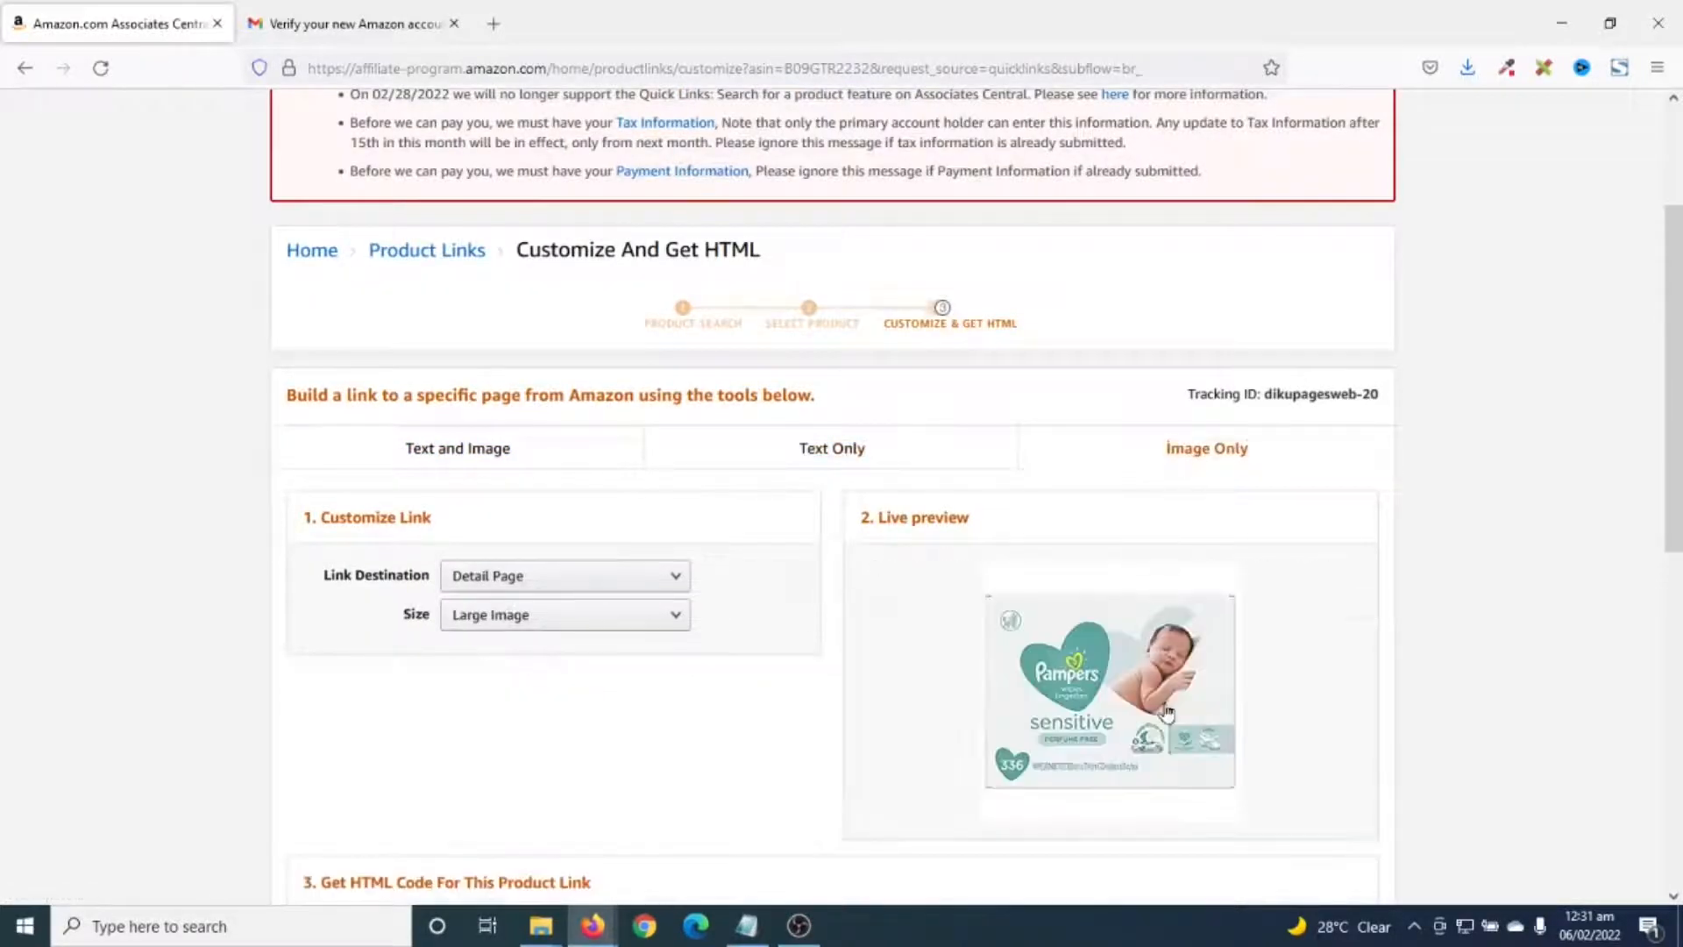
click(814, 451)
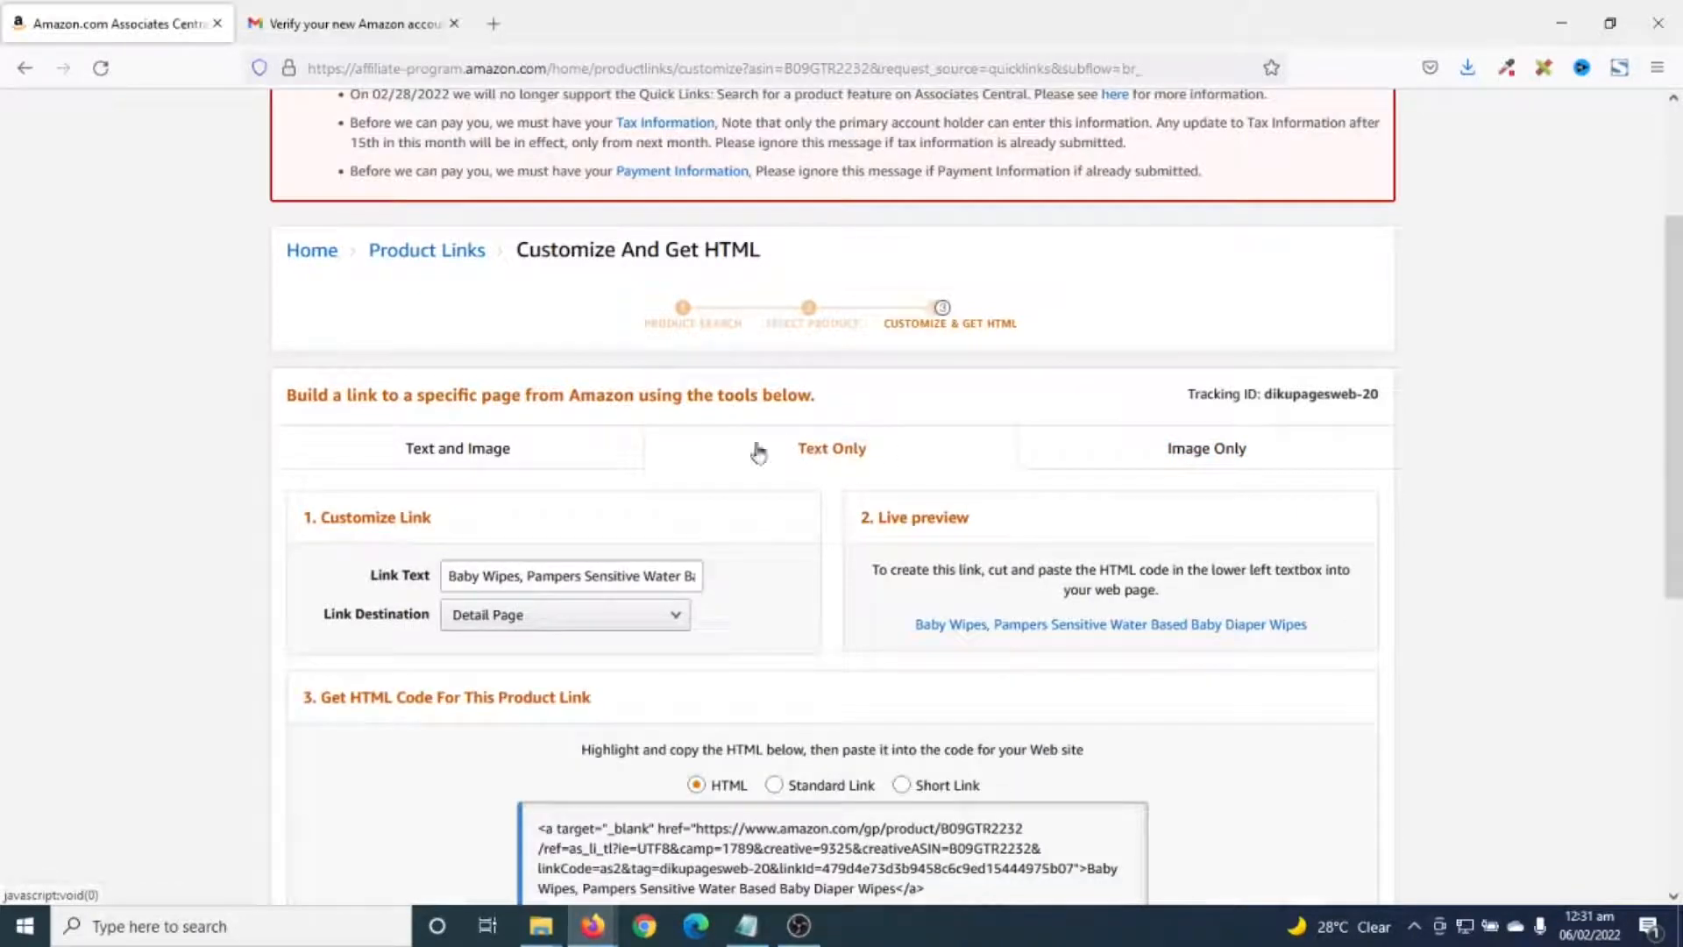
- Switch the HTML code to Standard Link, then to the amzn.to Short Link
scroll(859, 462, down, 2)
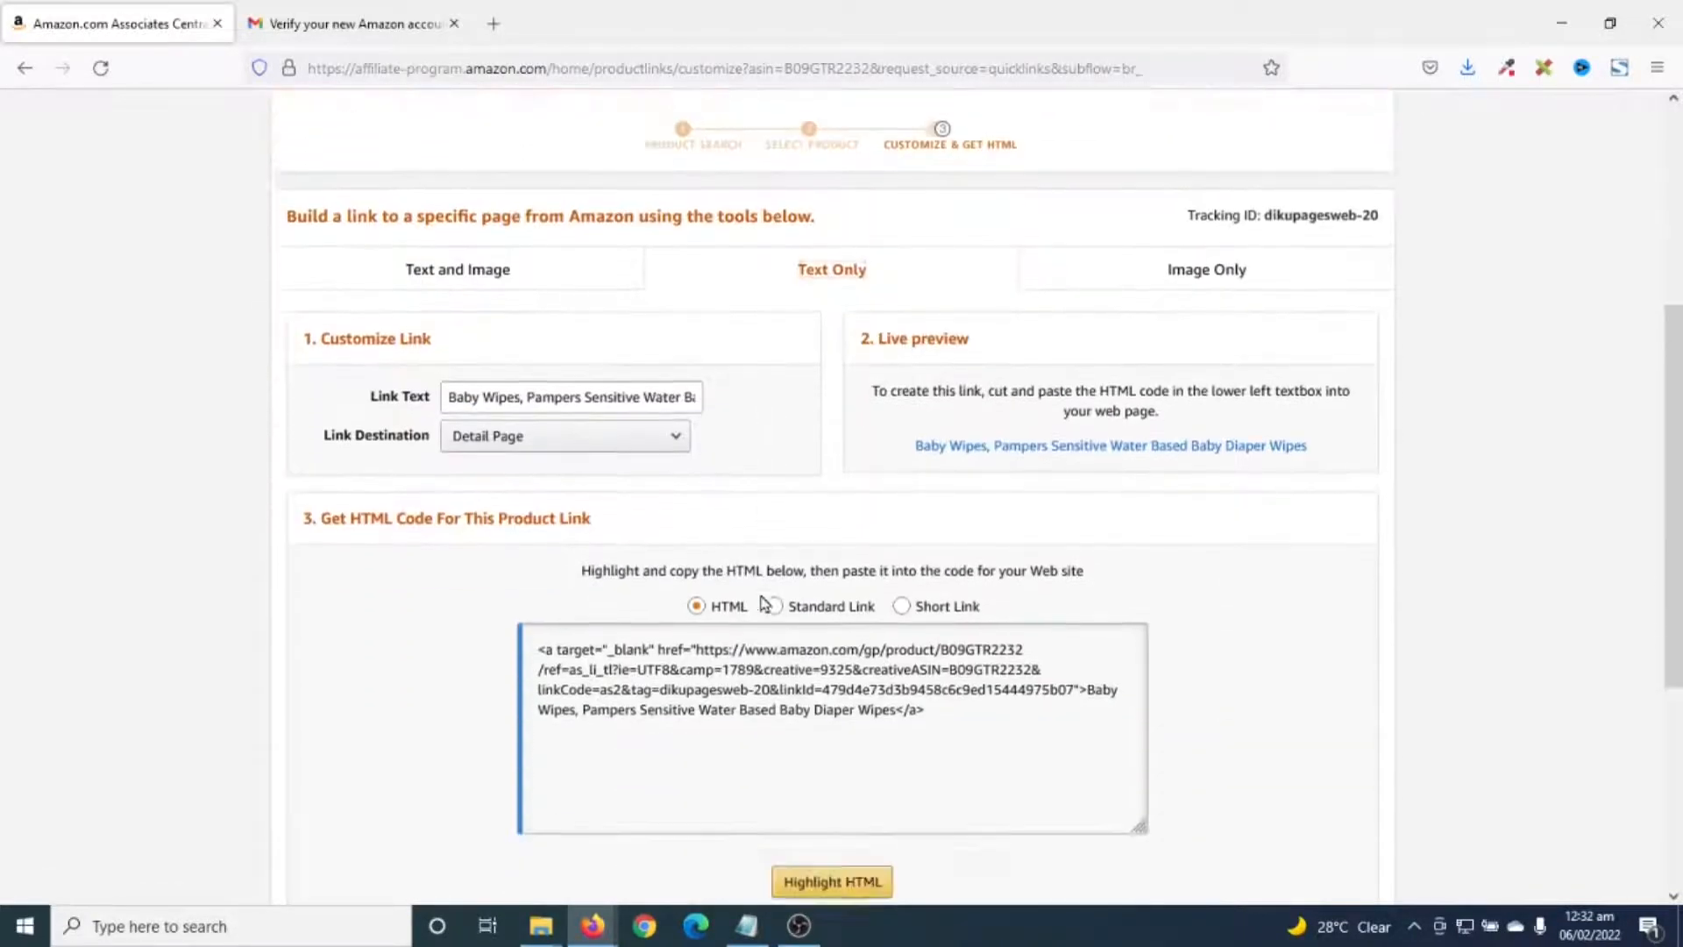
scroll(762, 601, down, 2)
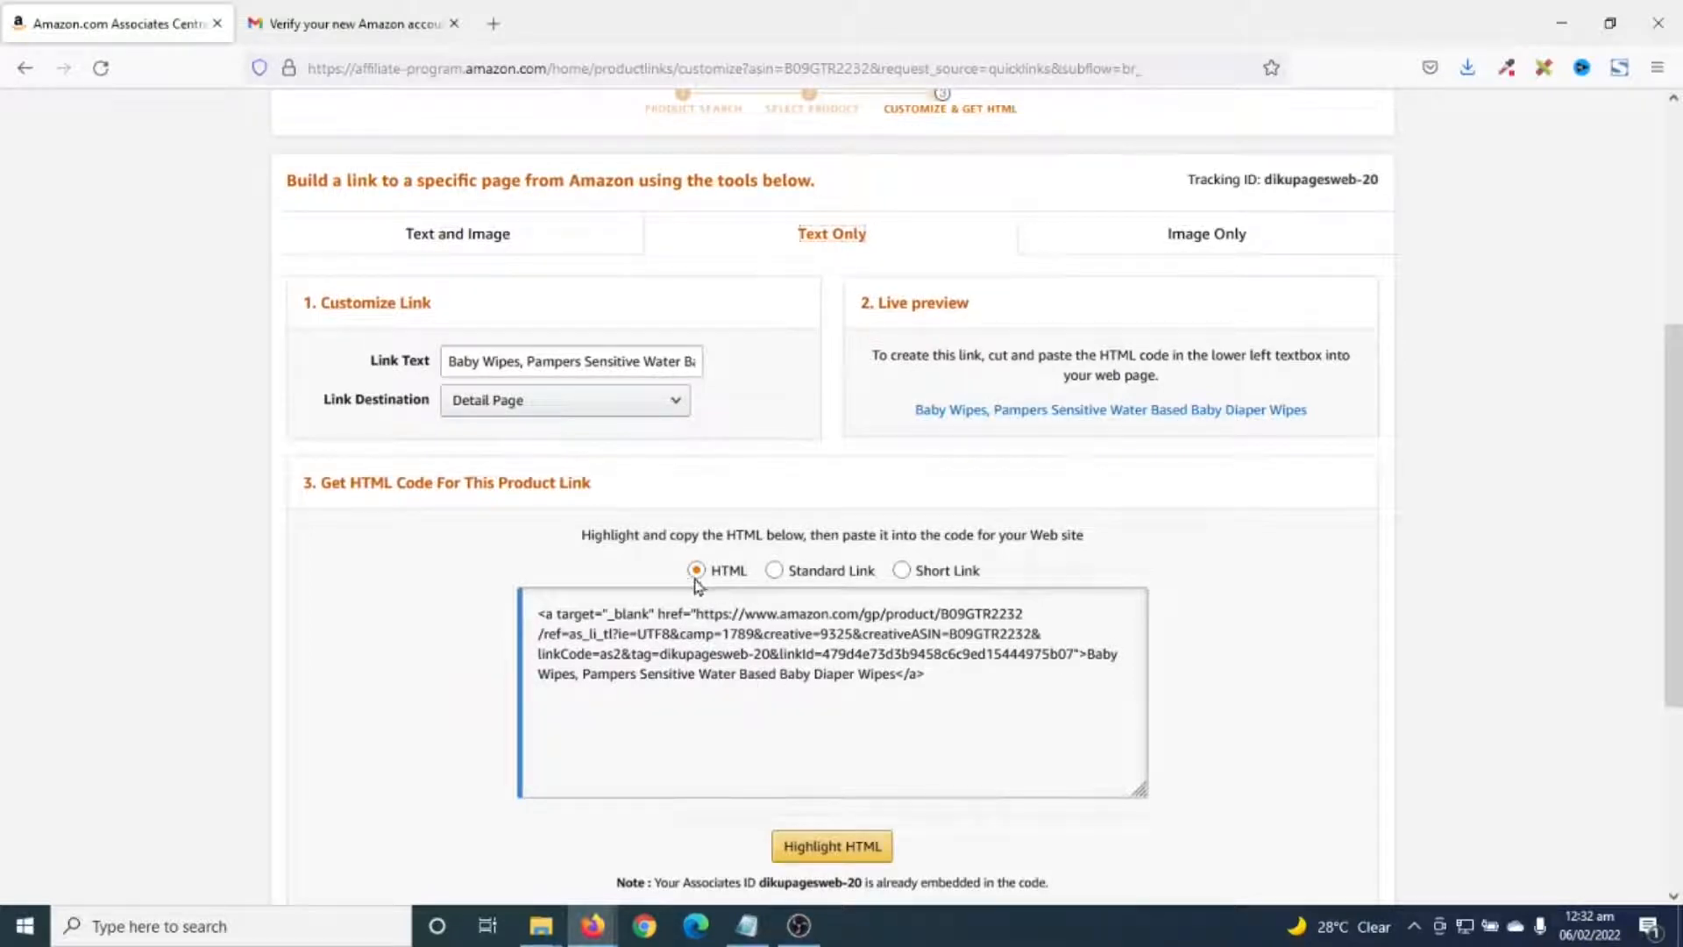
click(775, 572)
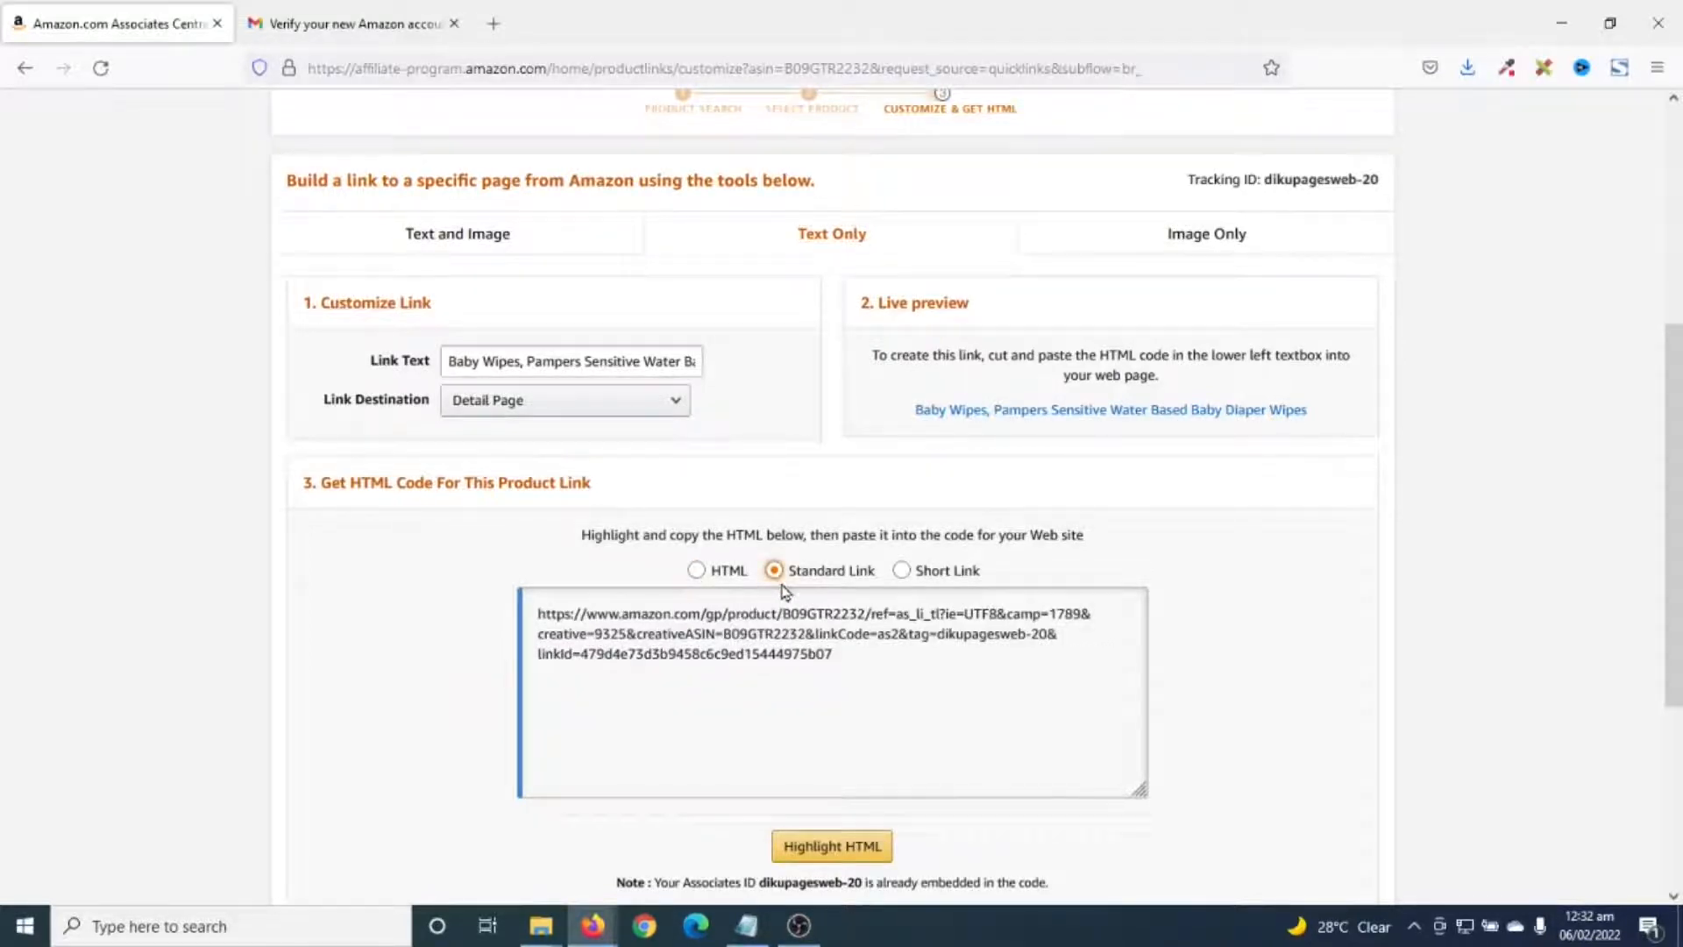
click(905, 582)
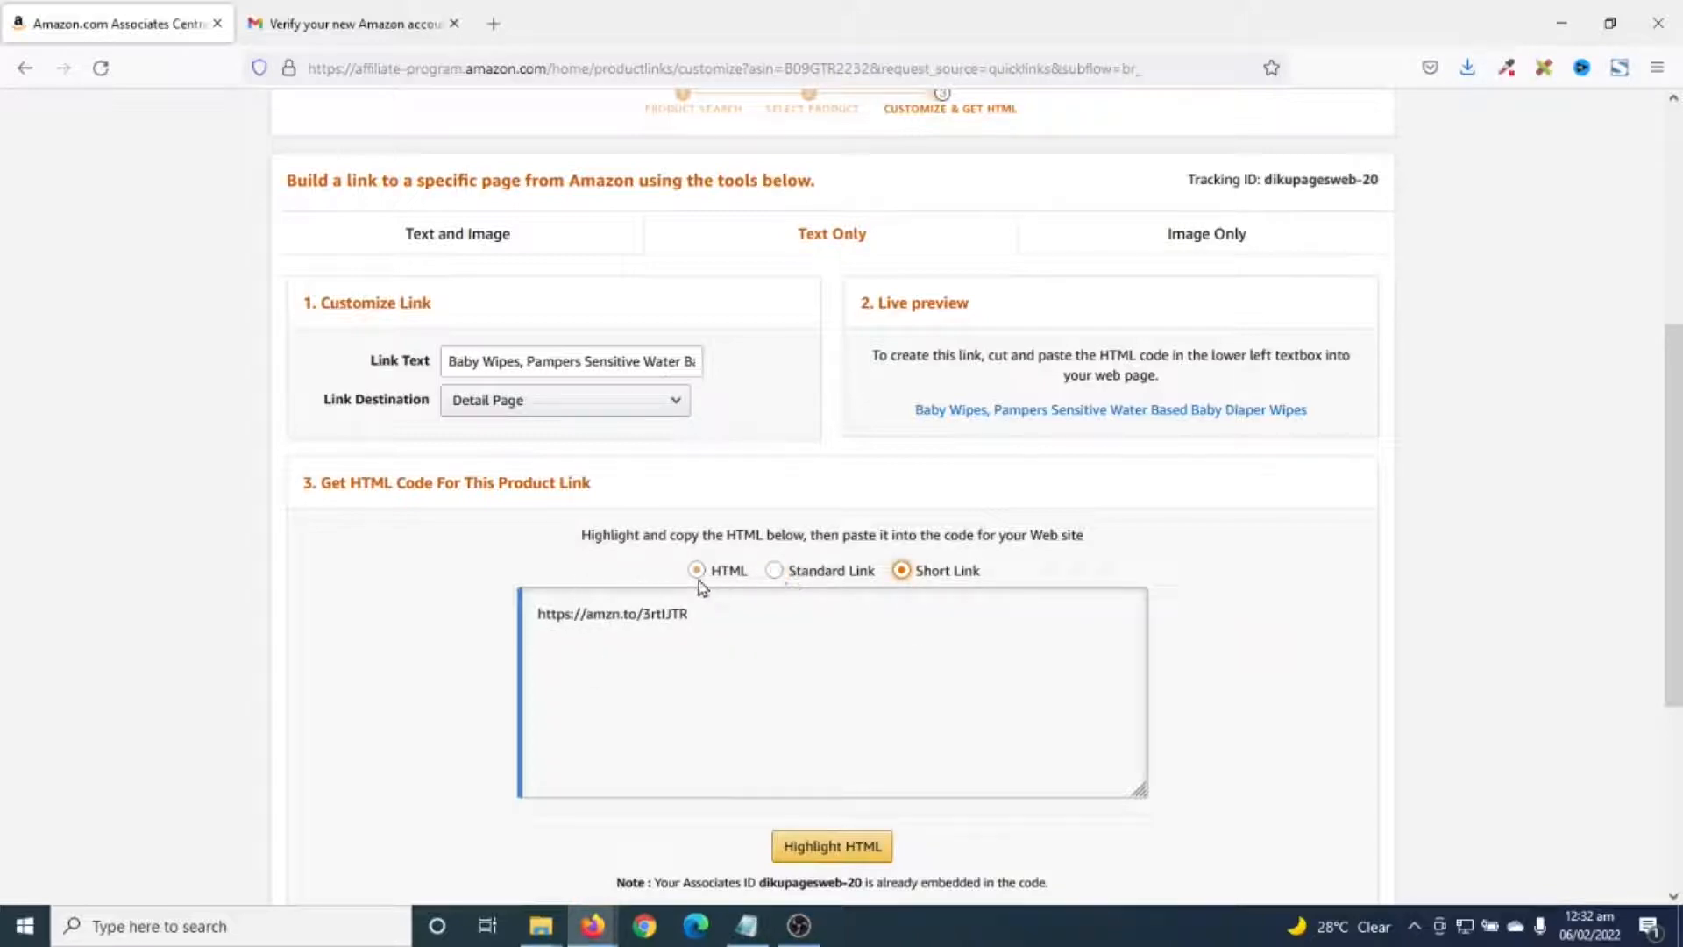
scroll(886, 701, down, 2)
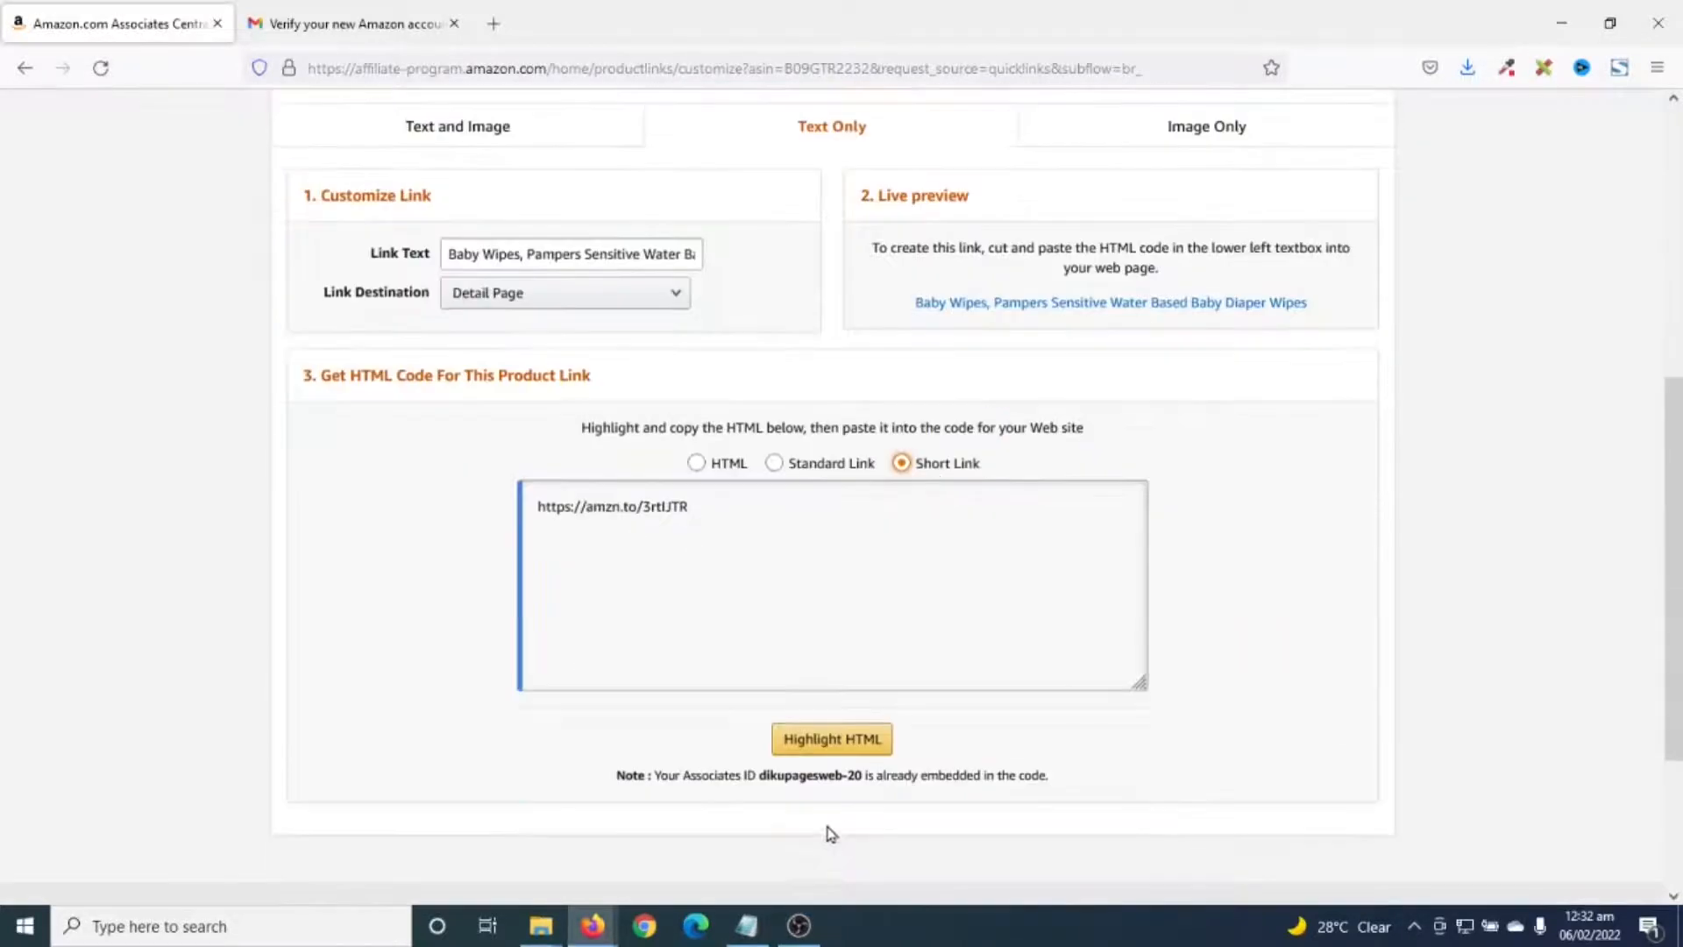
scroll(755, 607, up, 3)
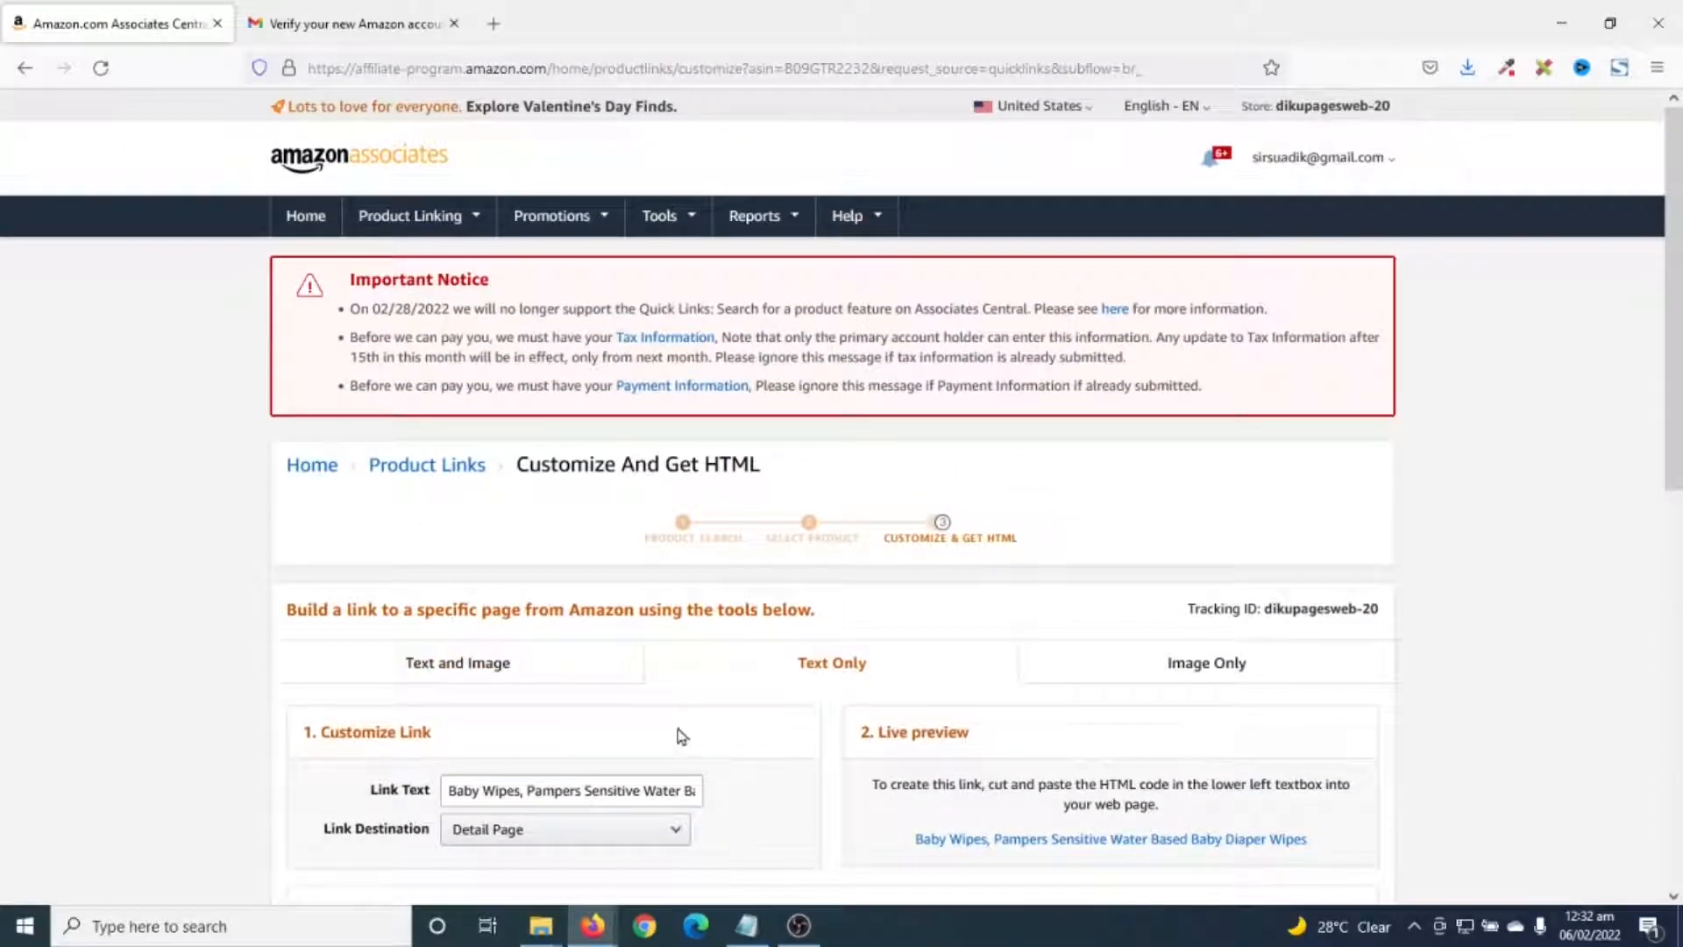
click(460, 68)
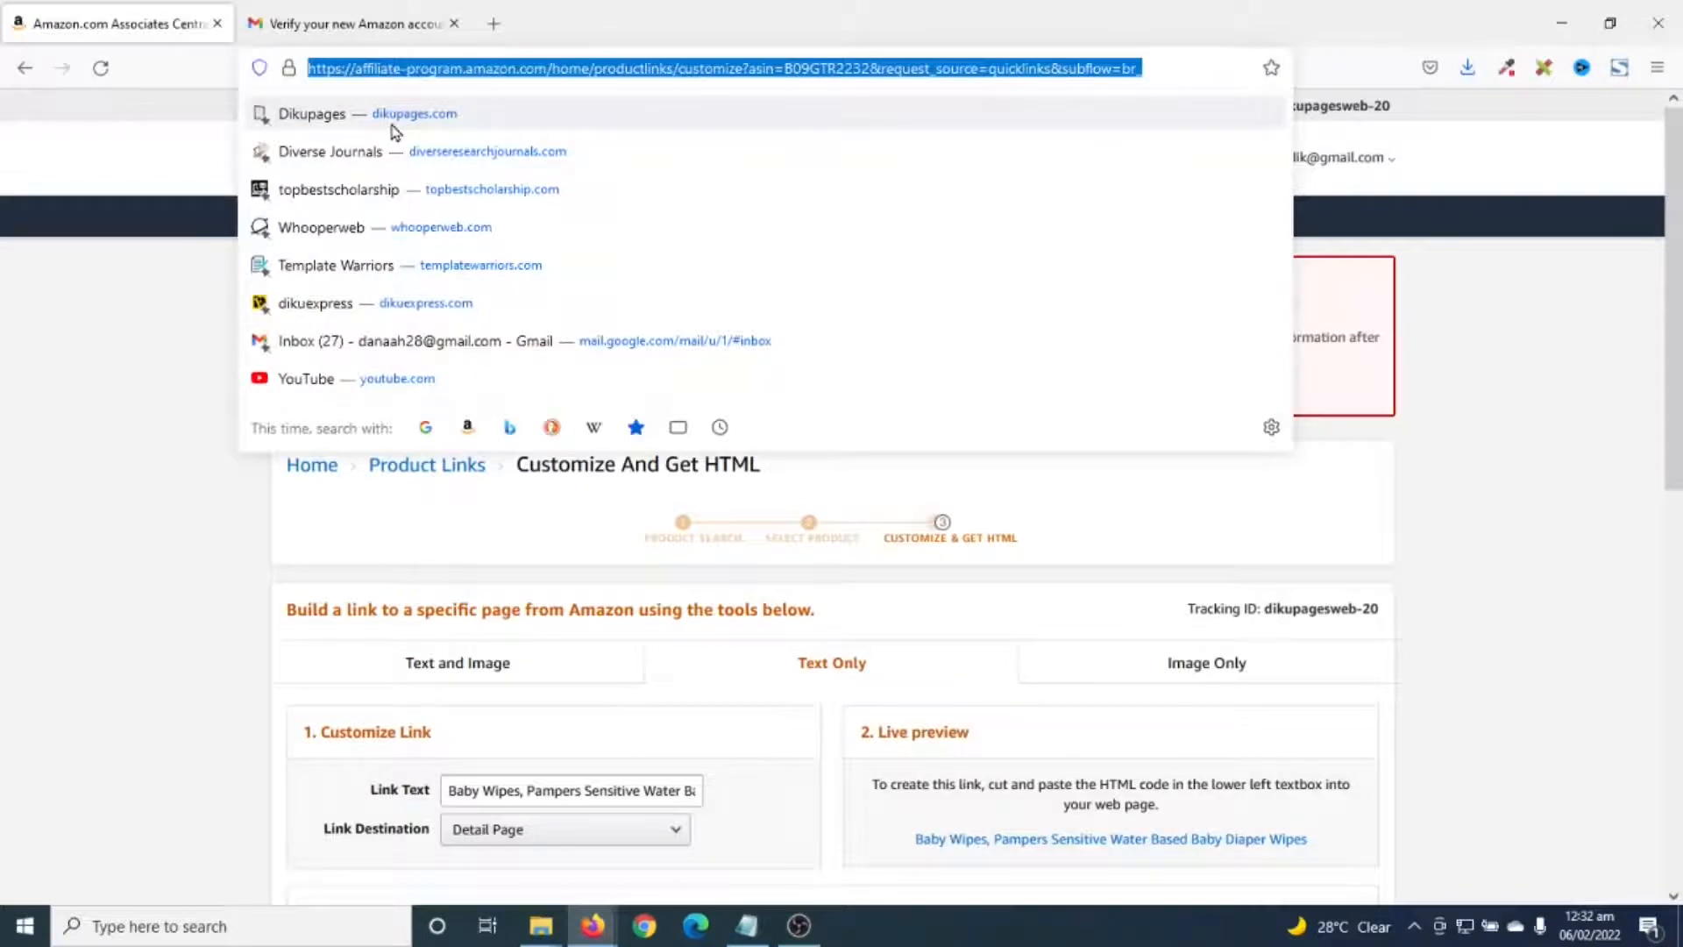
- On amazon.com, search for 'air fresher' and open the Febreze air freshener product page
text(ama)
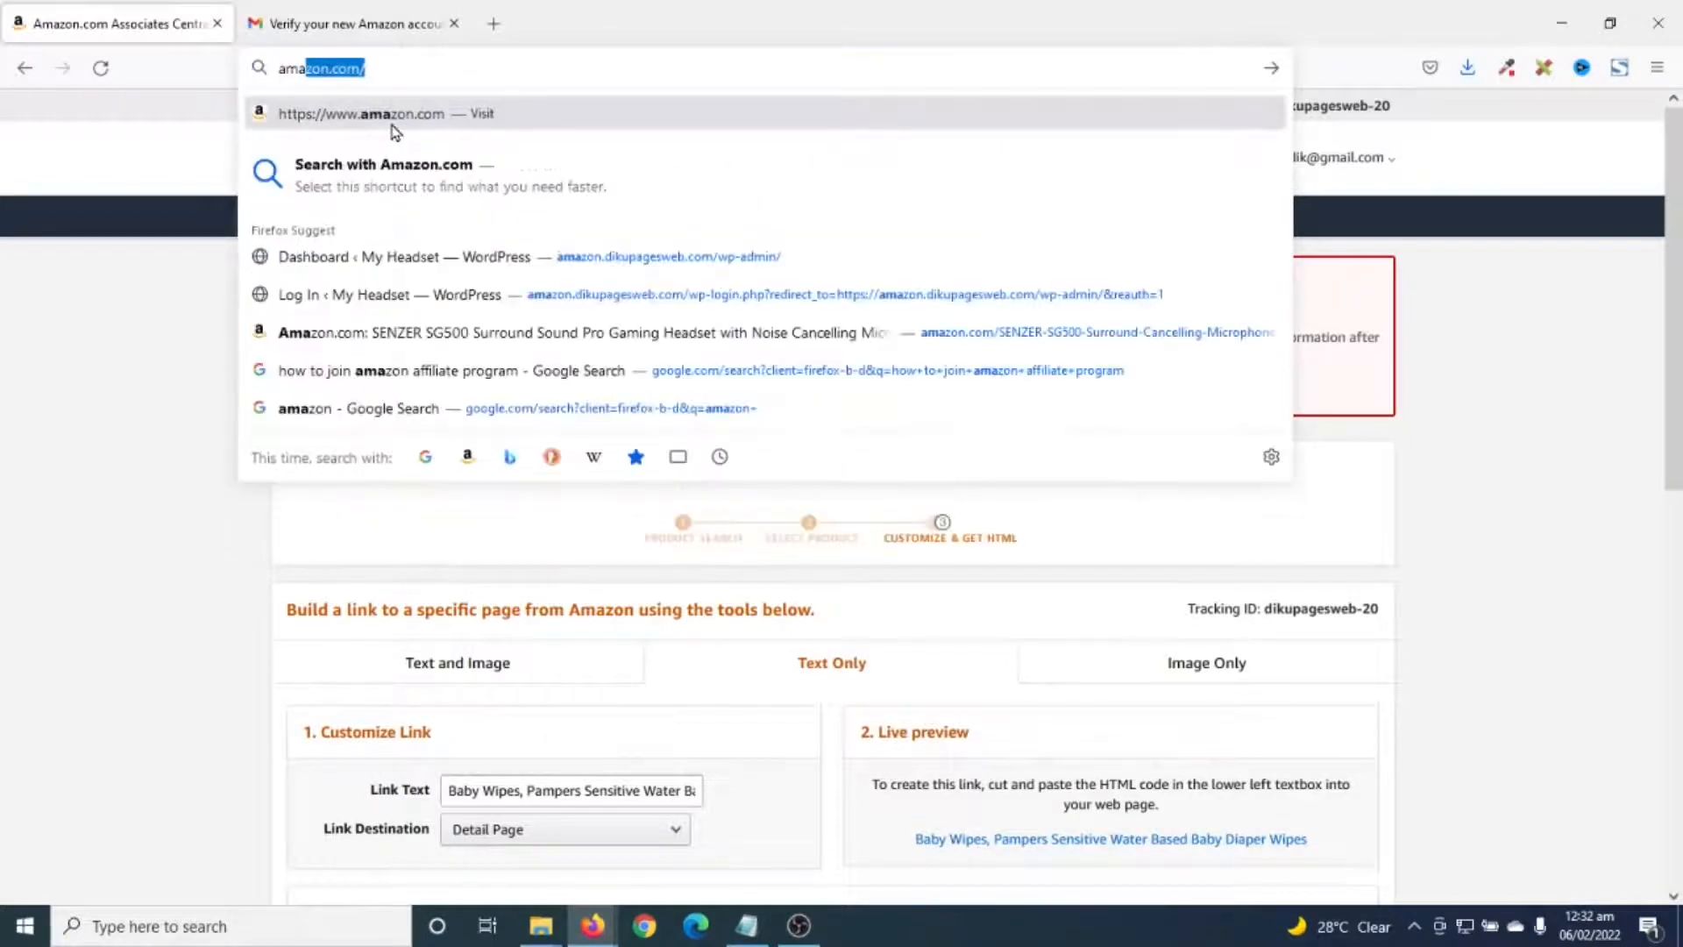
key(Return)
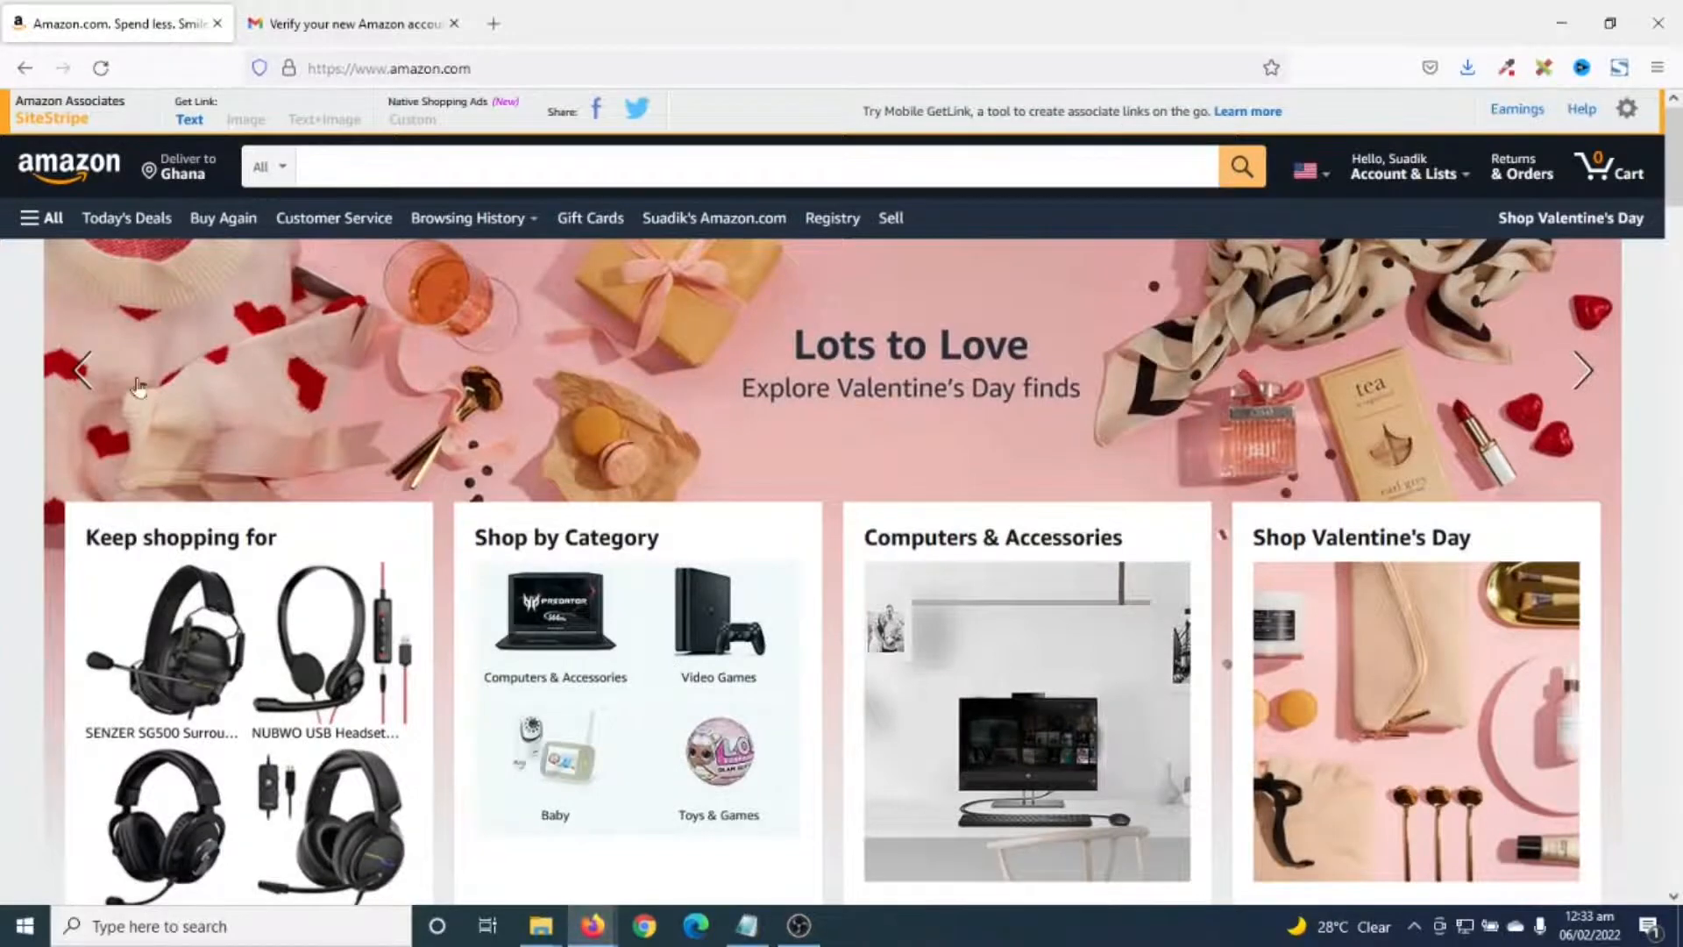
click(374, 176)
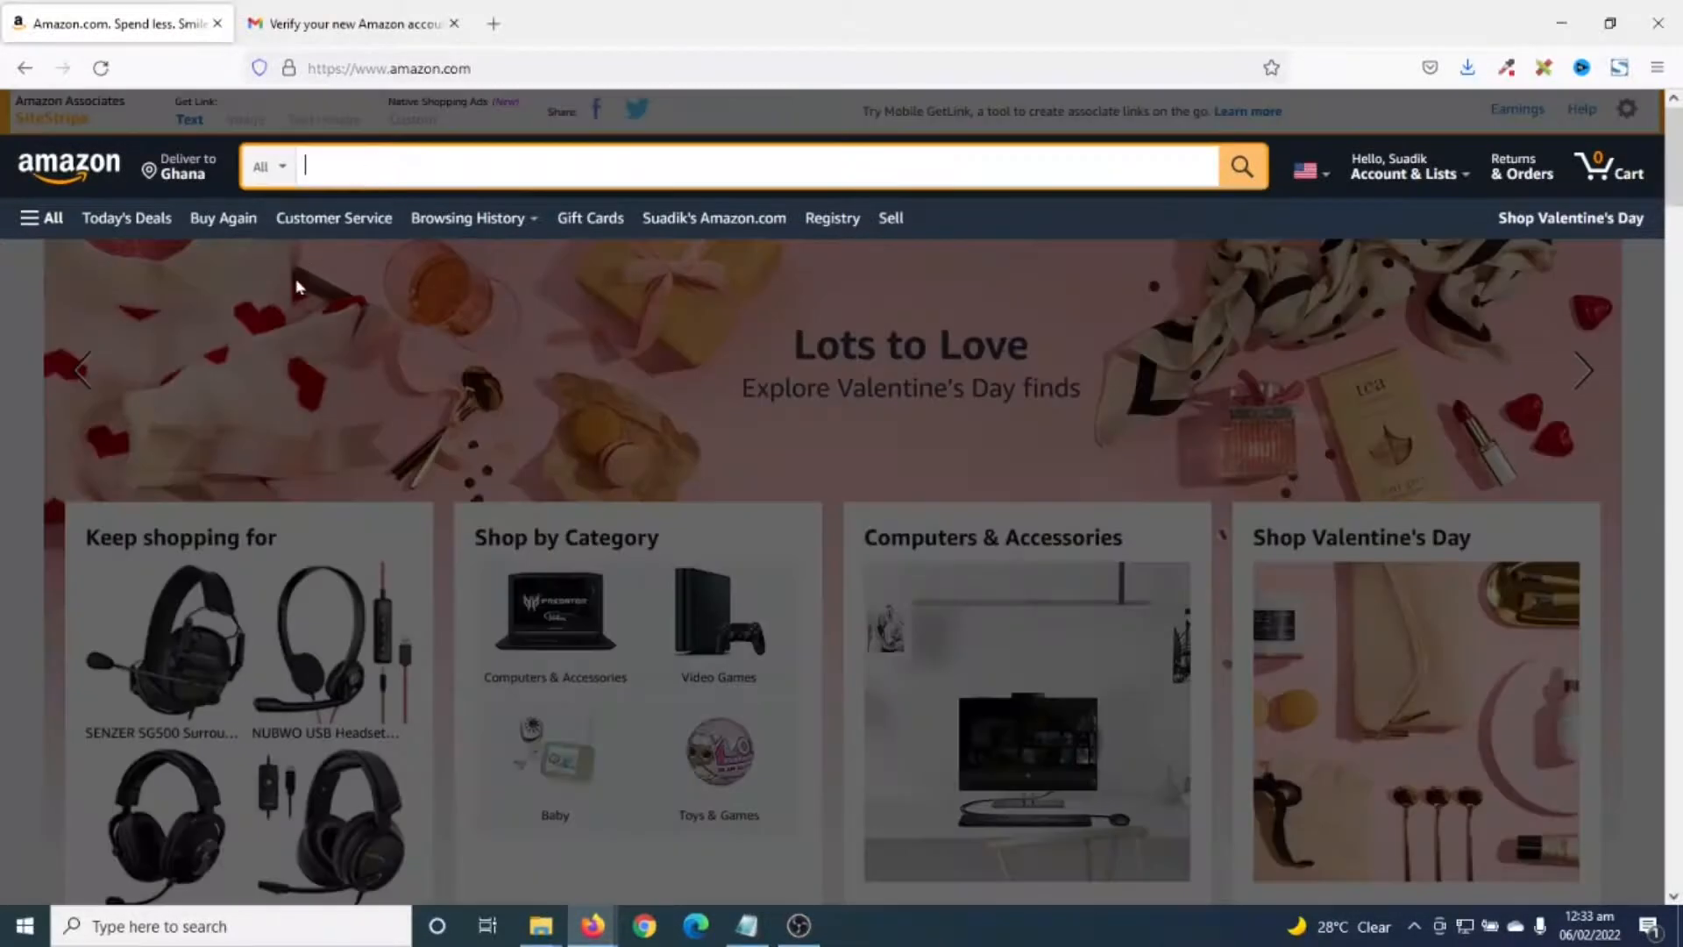
text(air fresher)
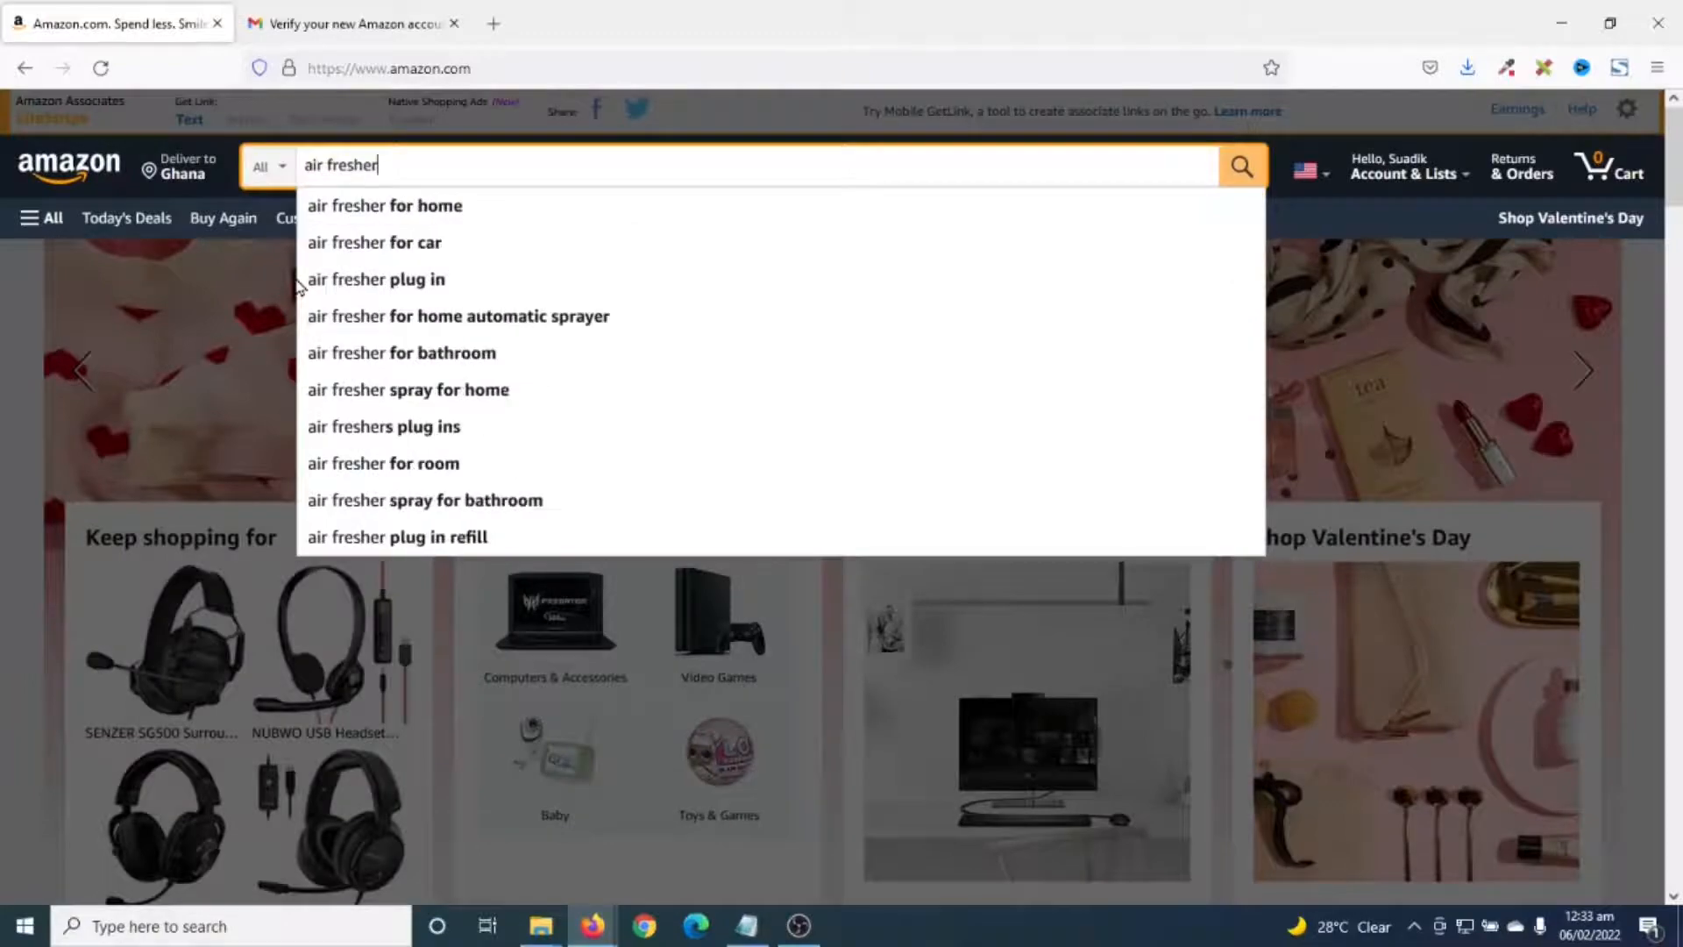
key(Return)
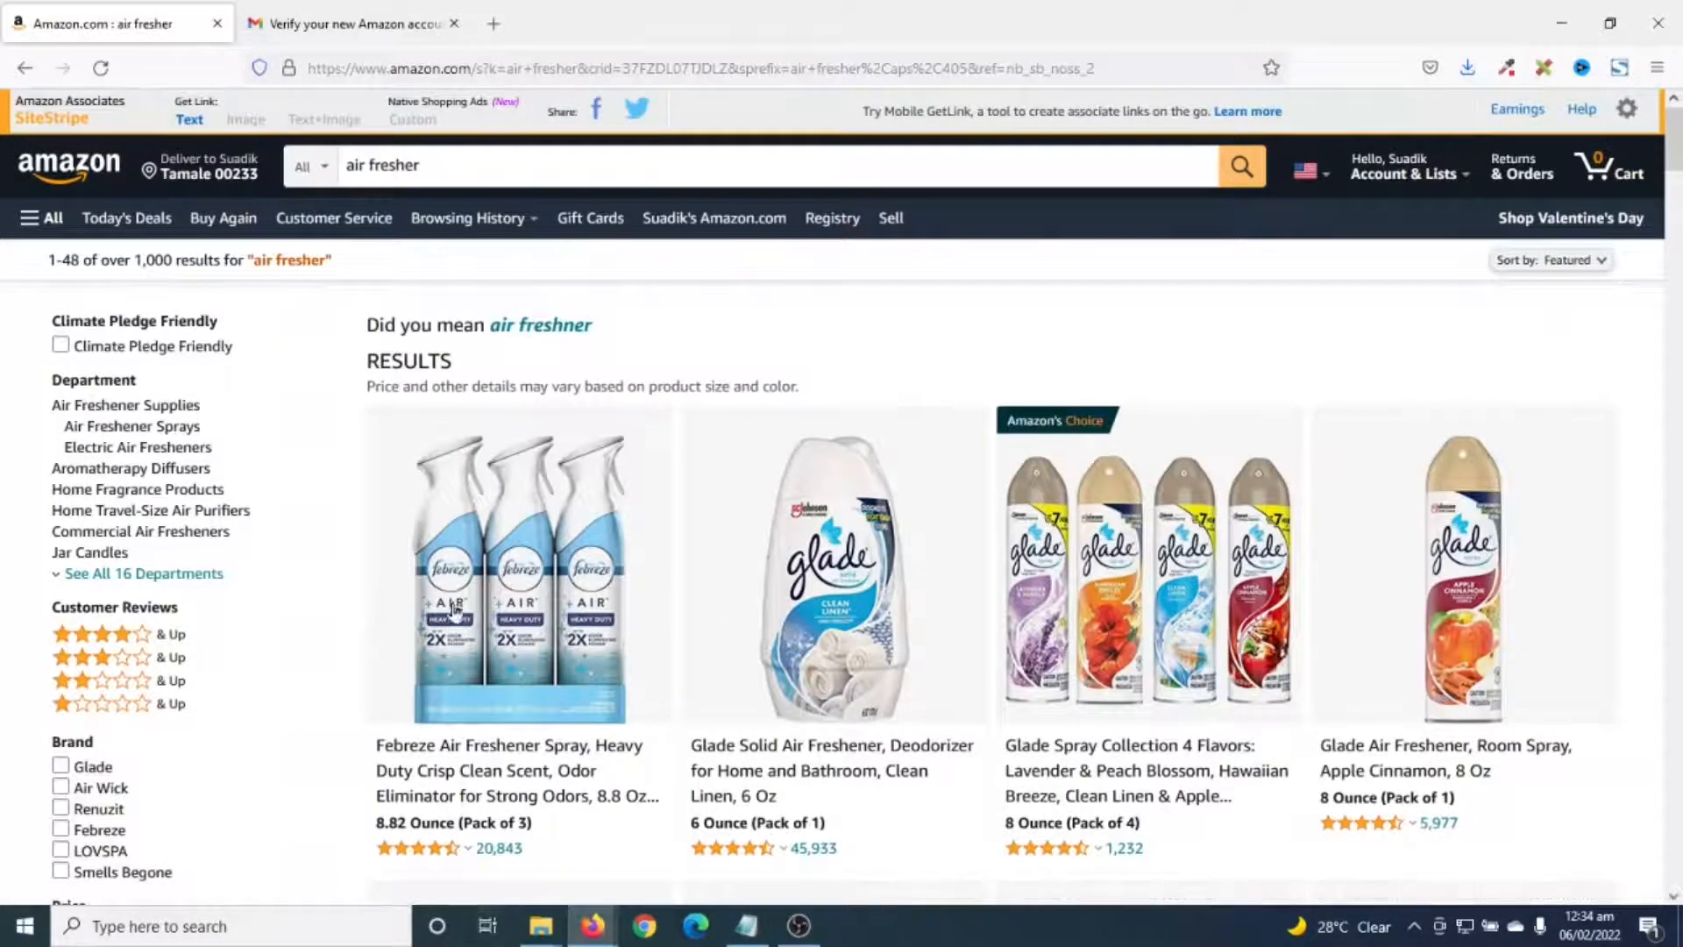
click(519, 557)
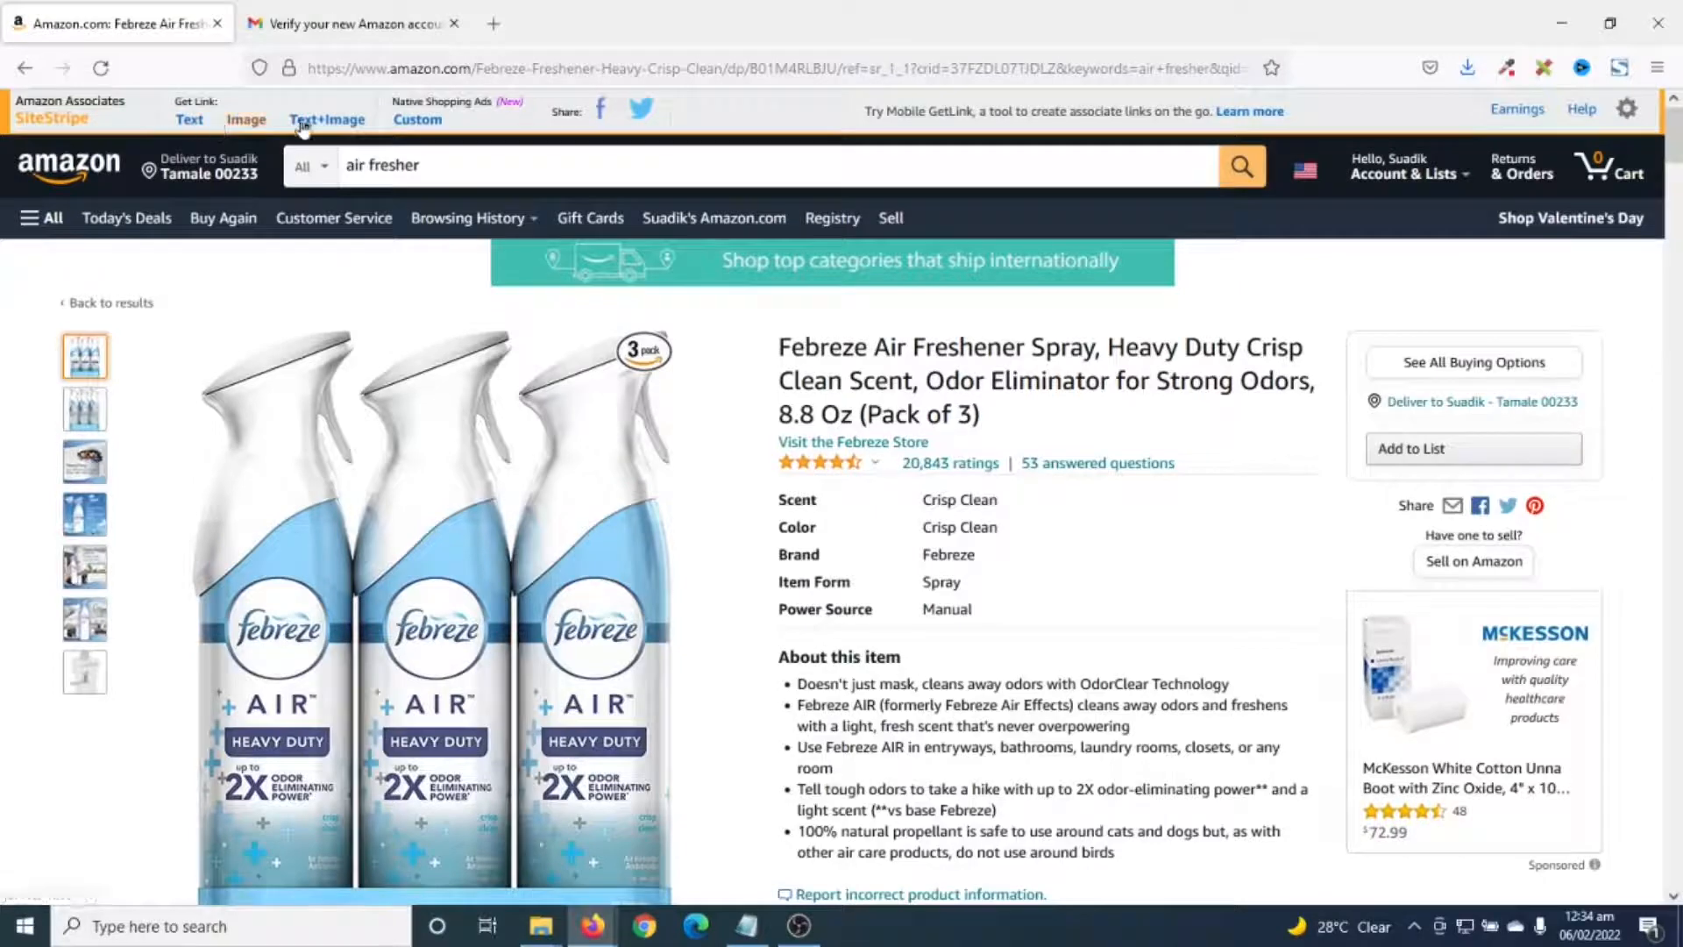
- Generate SiteStripe Text, Full Link, Image and Text+Image links for the Febreze spray
click(191, 122)
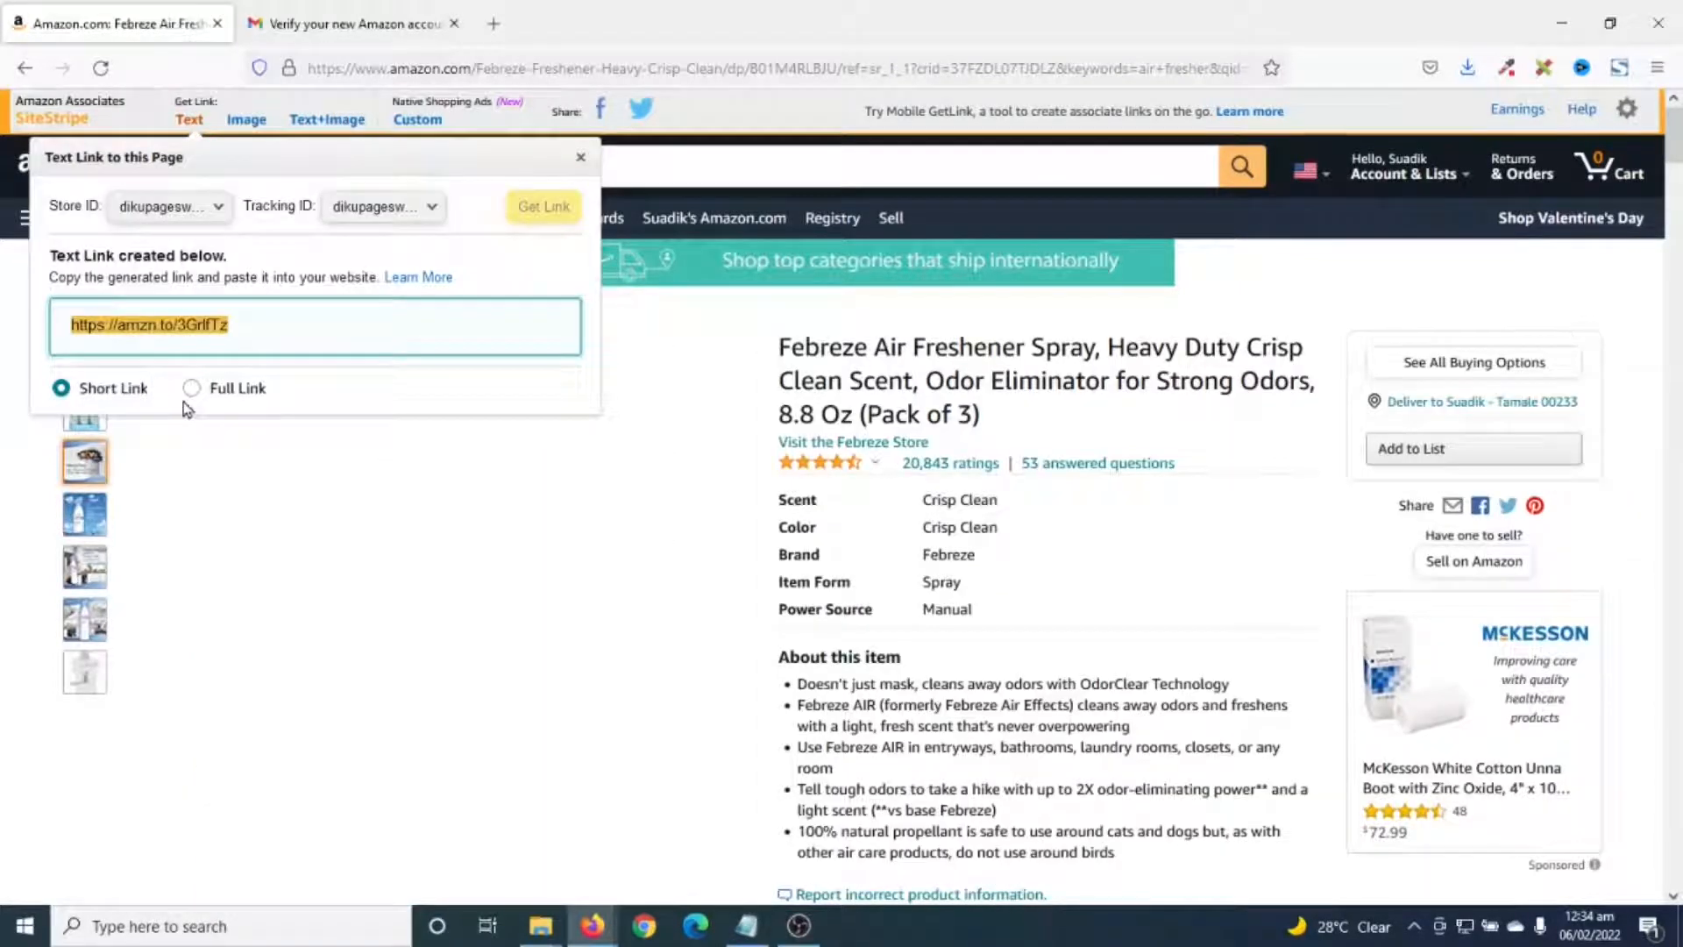
click(219, 390)
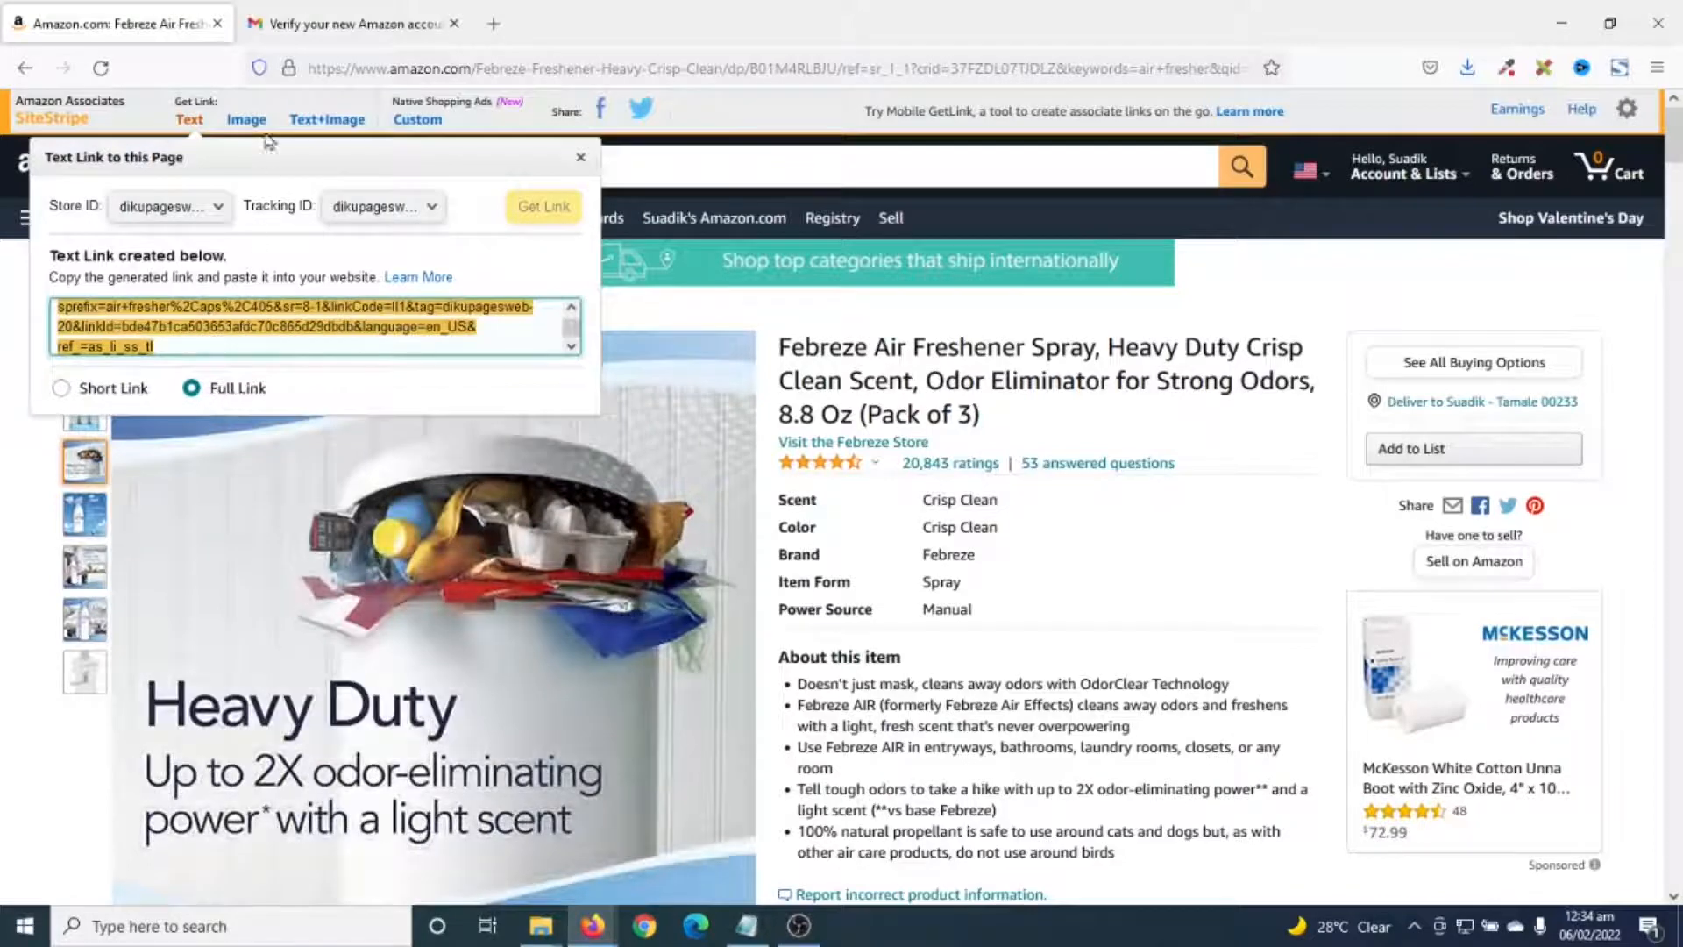
click(246, 120)
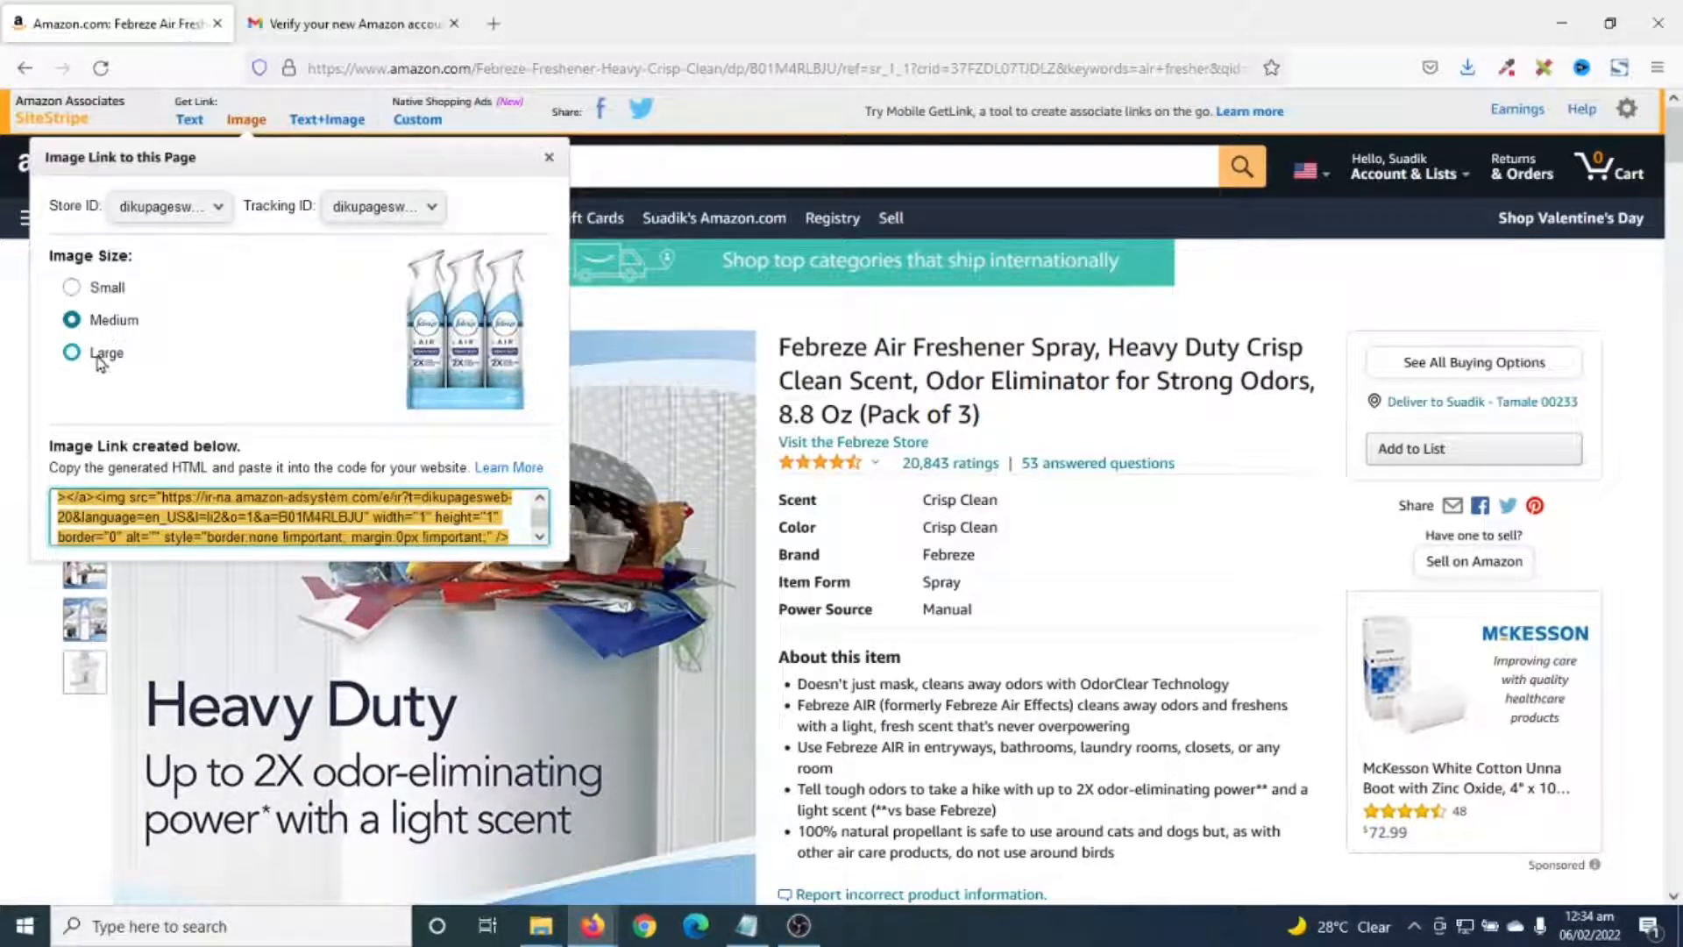
click(327, 120)
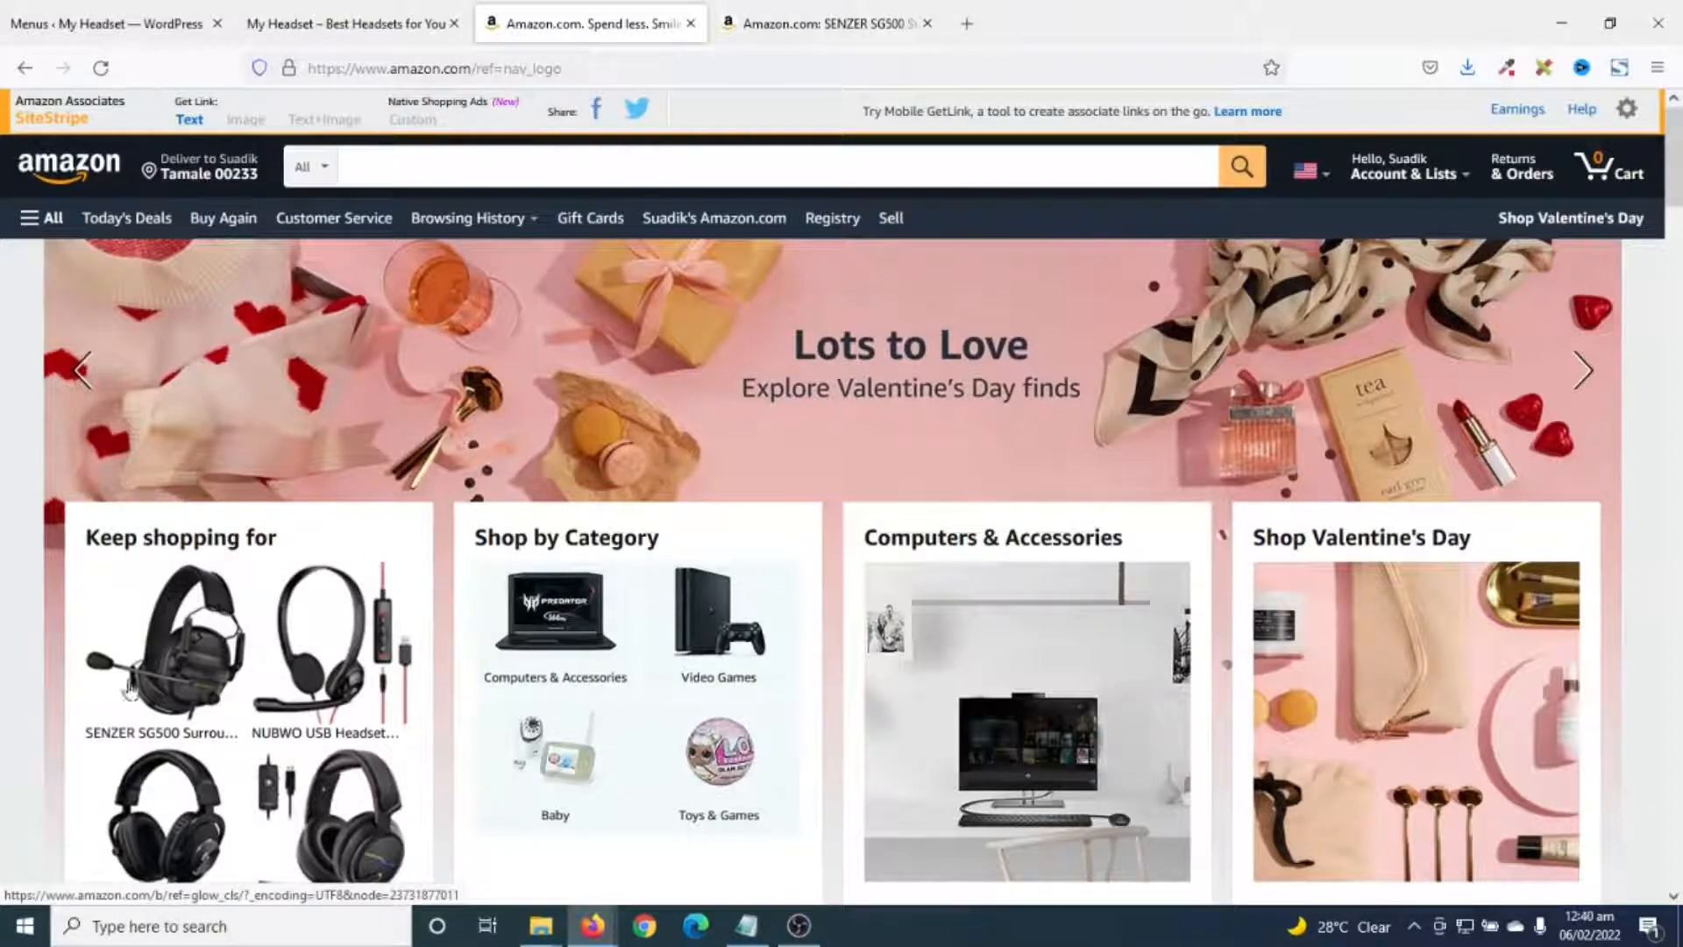
- View the SENZER SG500 headset page, then return to the WordPress Menus page
click(794, 26)
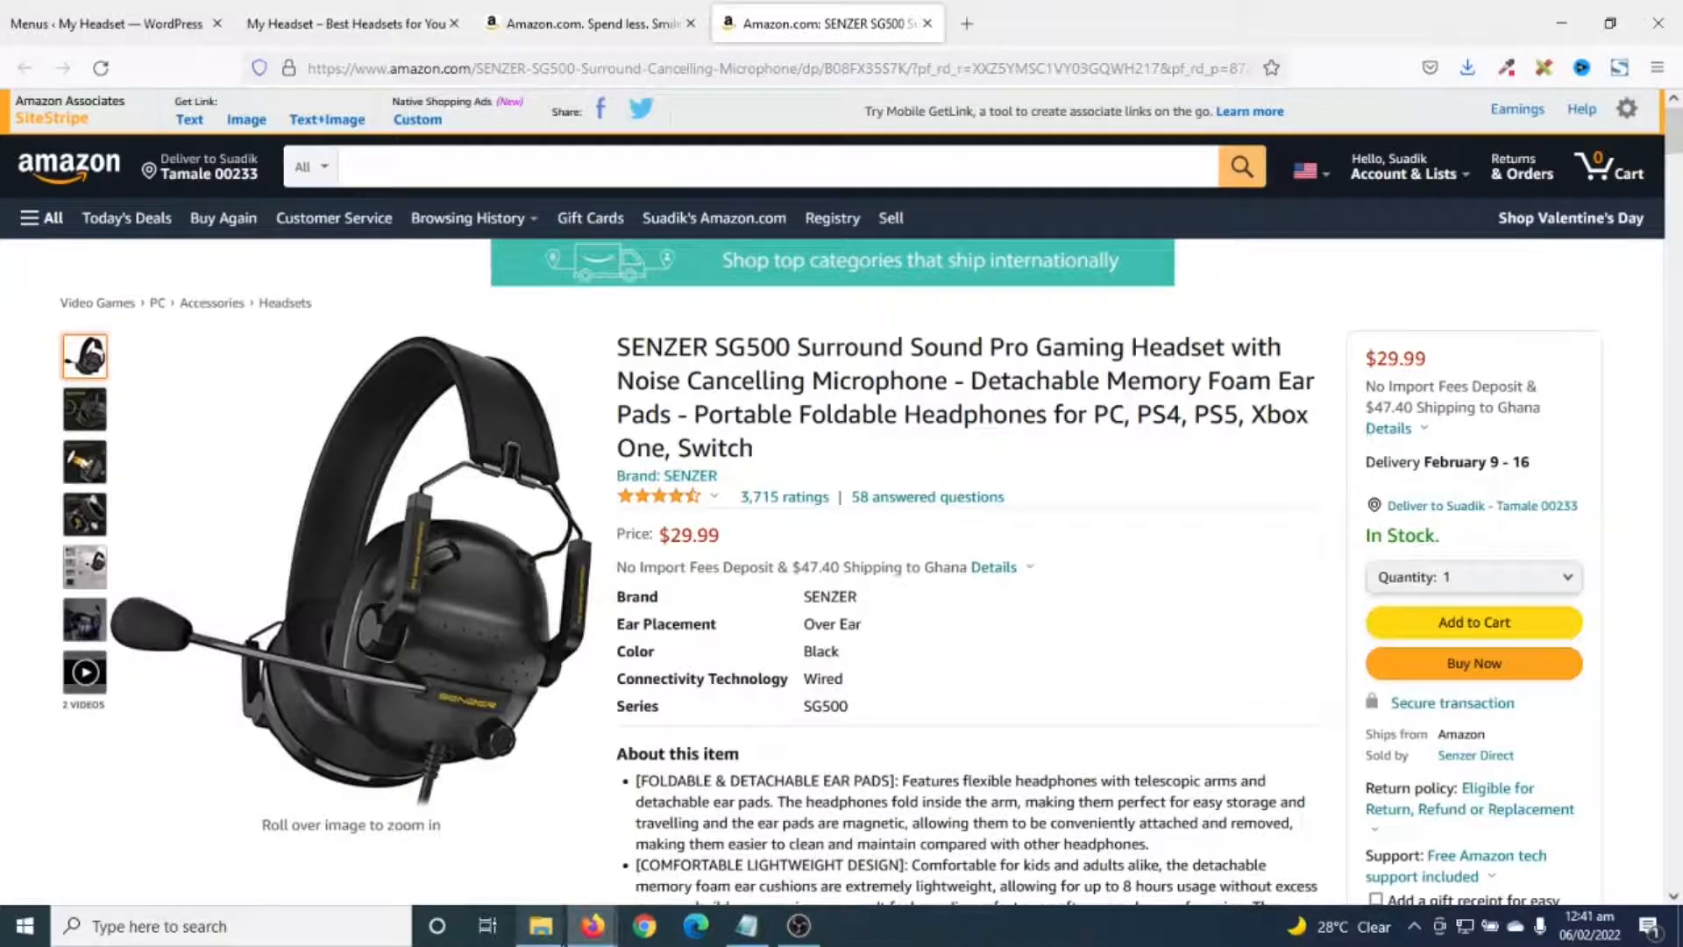
click(118, 23)
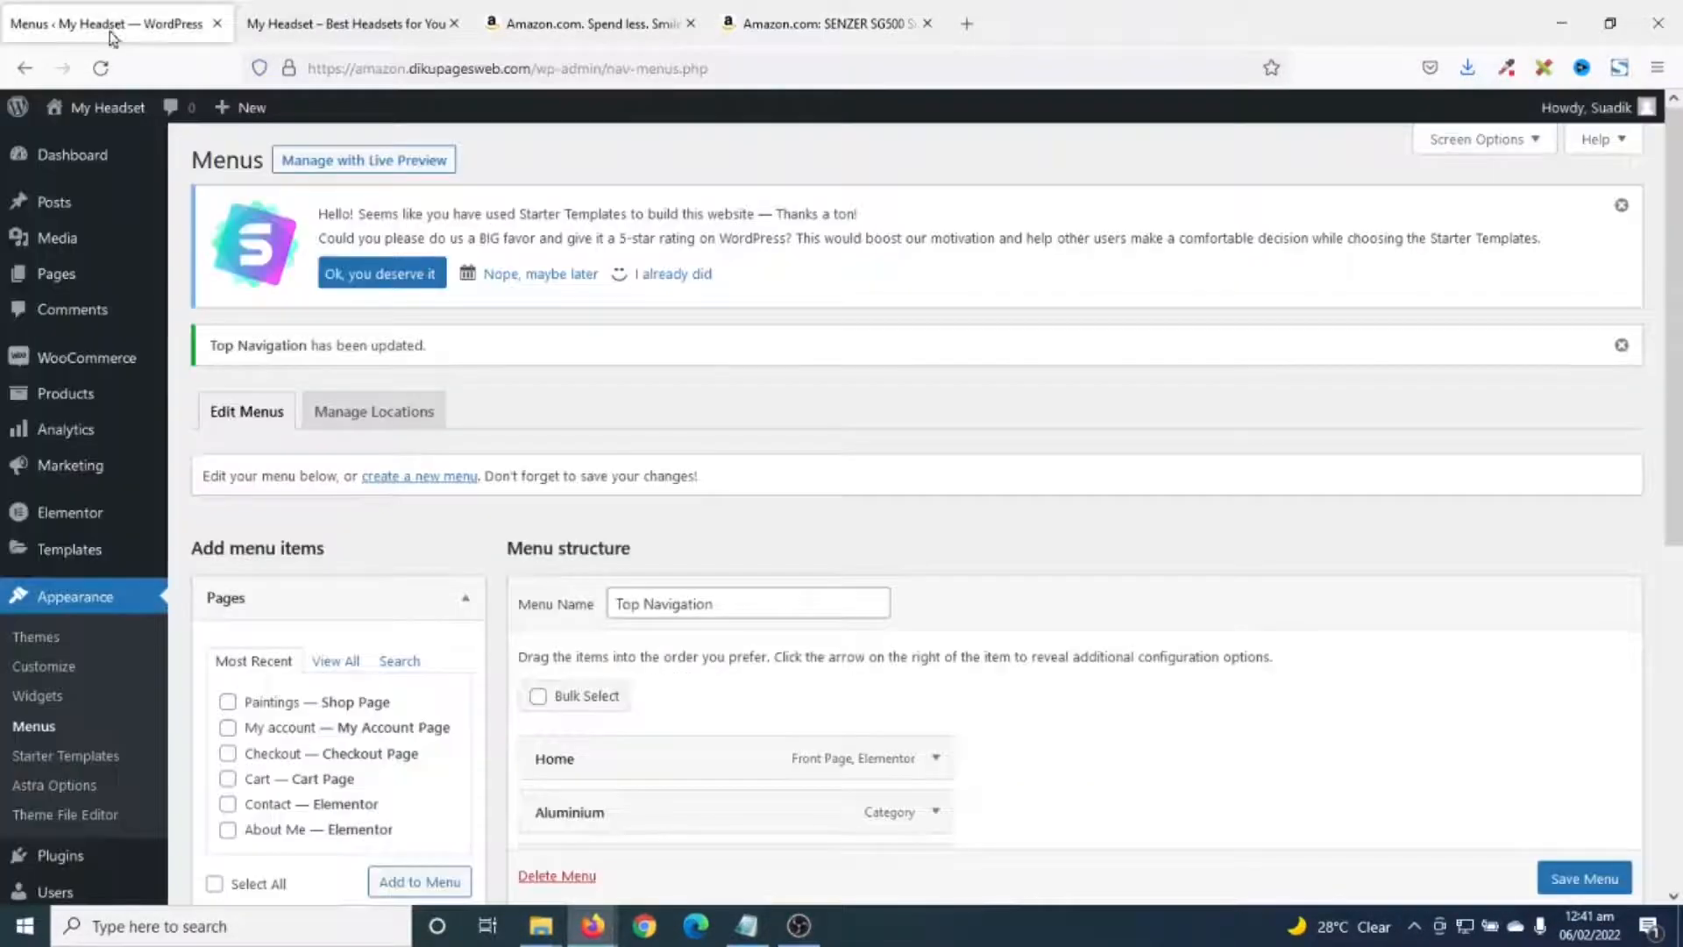
- Start a new product titled SENZER SG500 Surround Sound Pro
mouse_move(60, 396)
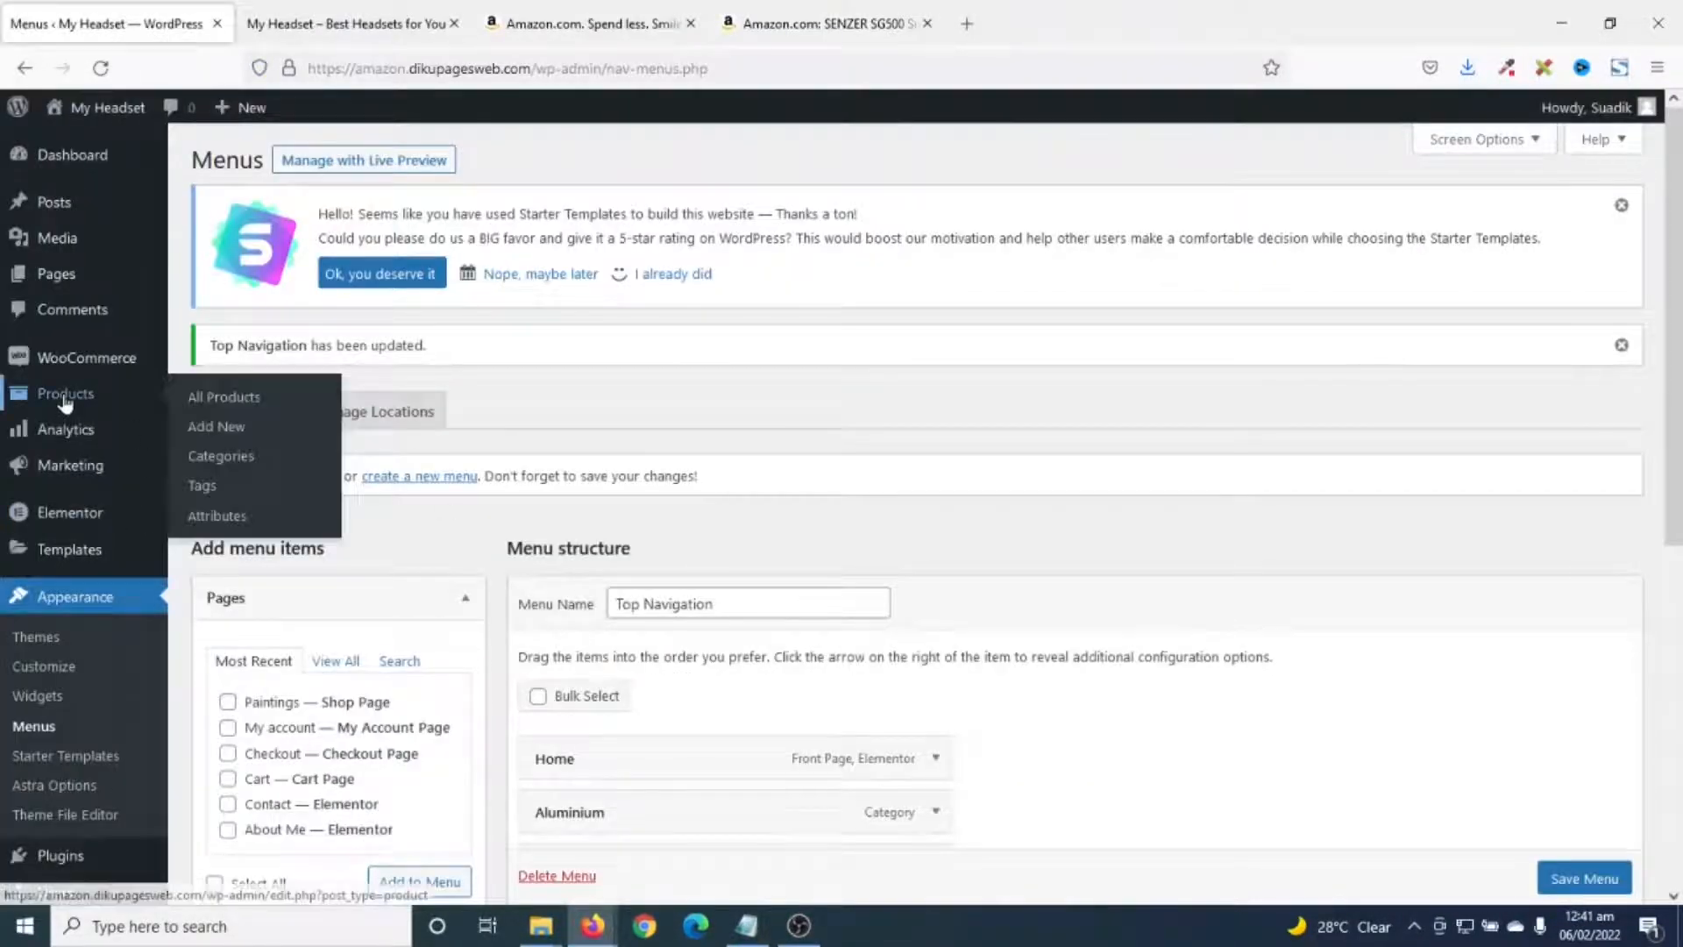
click(221, 430)
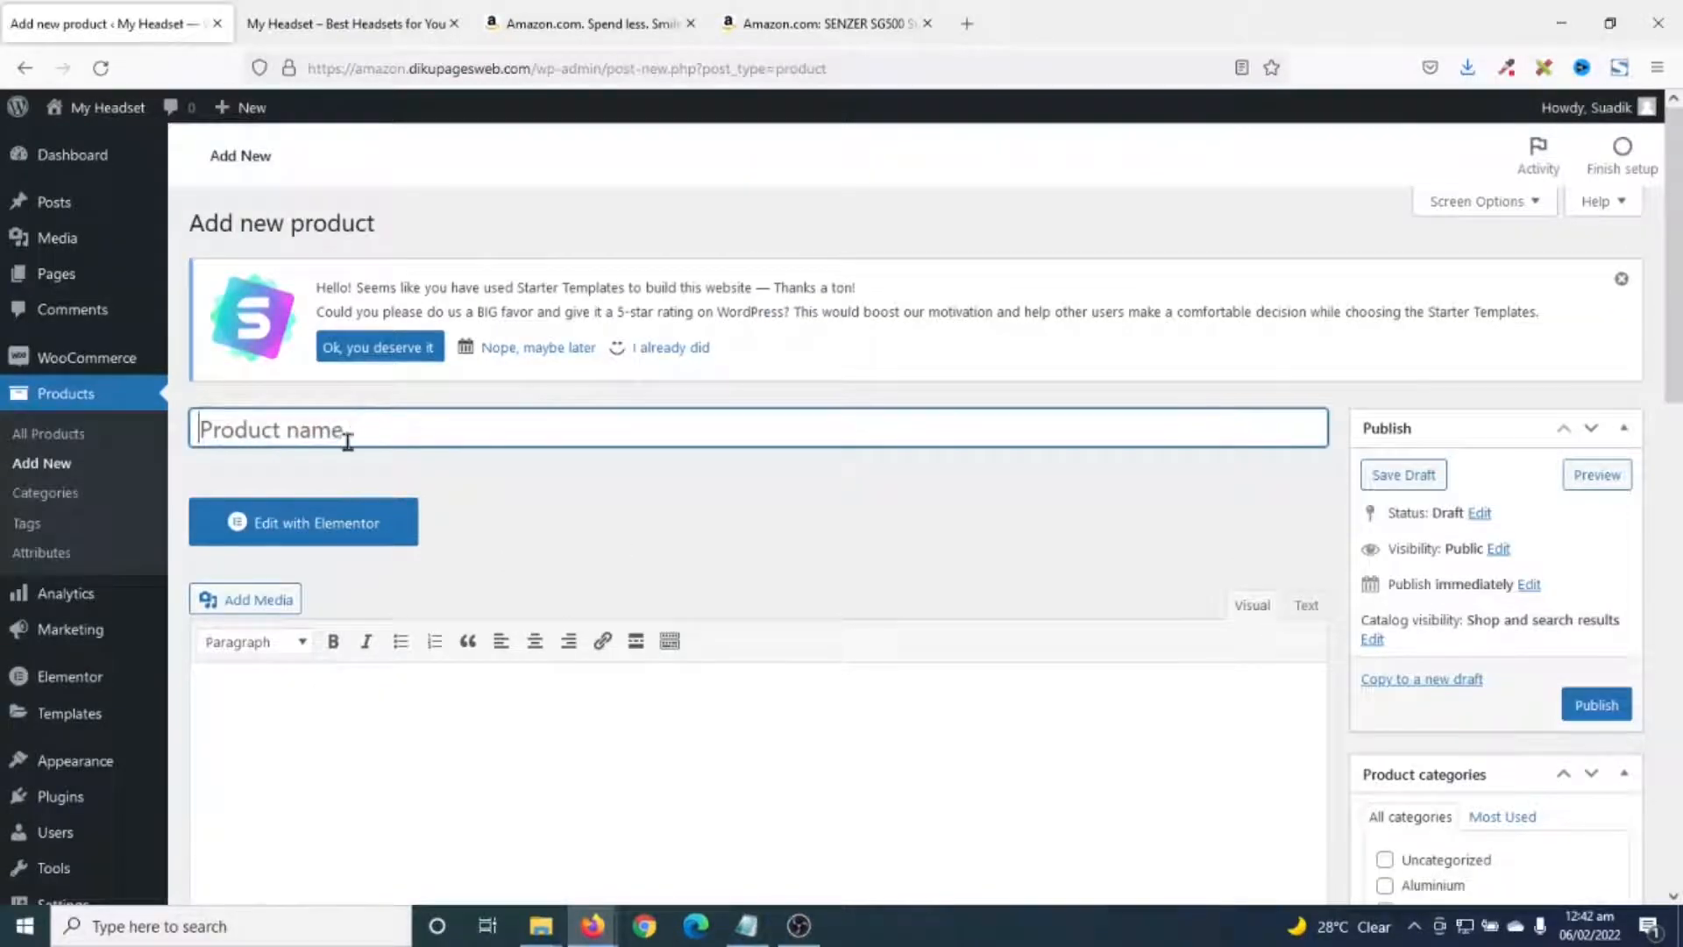
text(SENZER SG500 Surround Sound Pro)
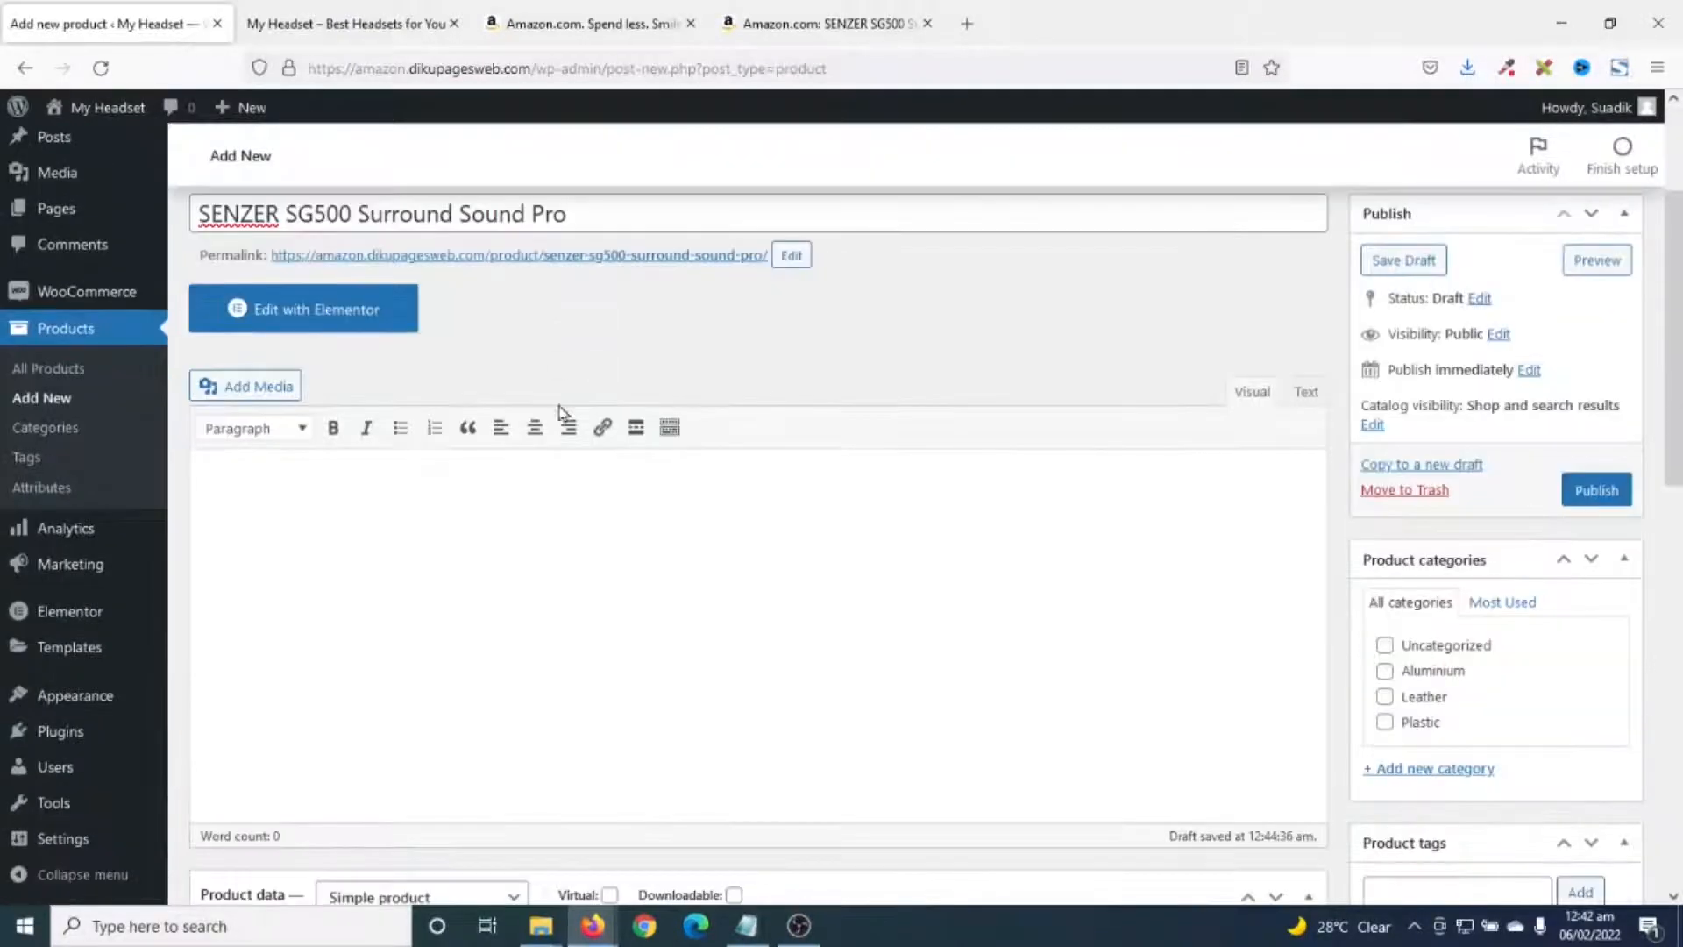
scroll(447, 734, down, 3)
scroll(467, 649, down, 12)
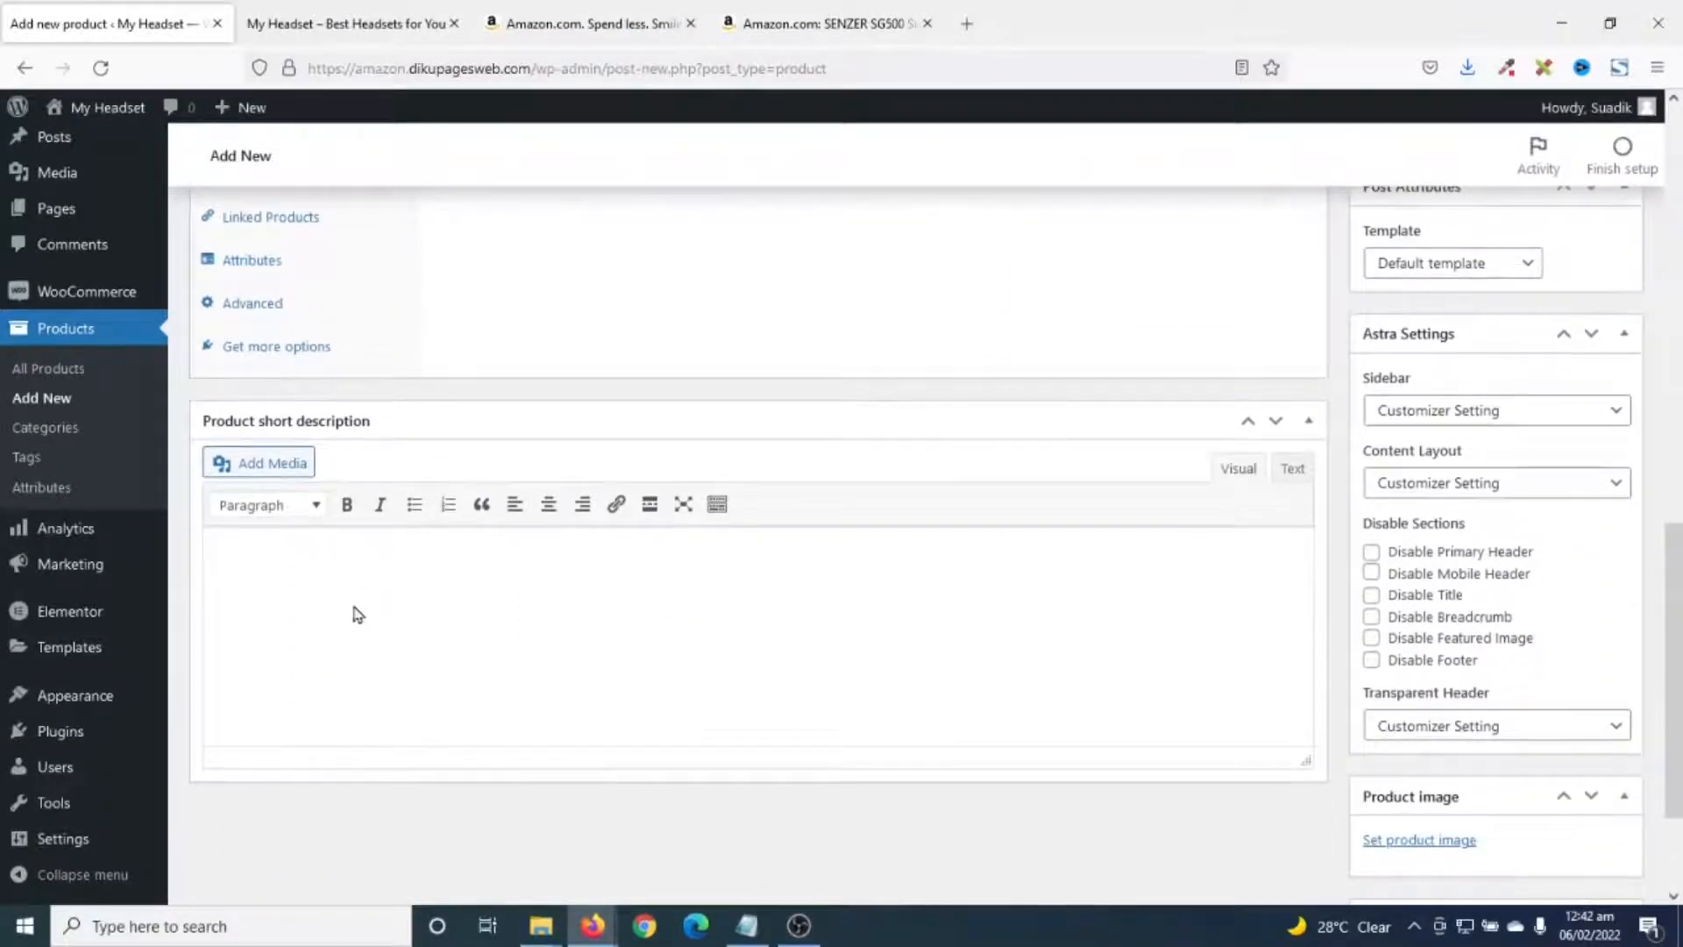
scroll(412, 653, up, 9)
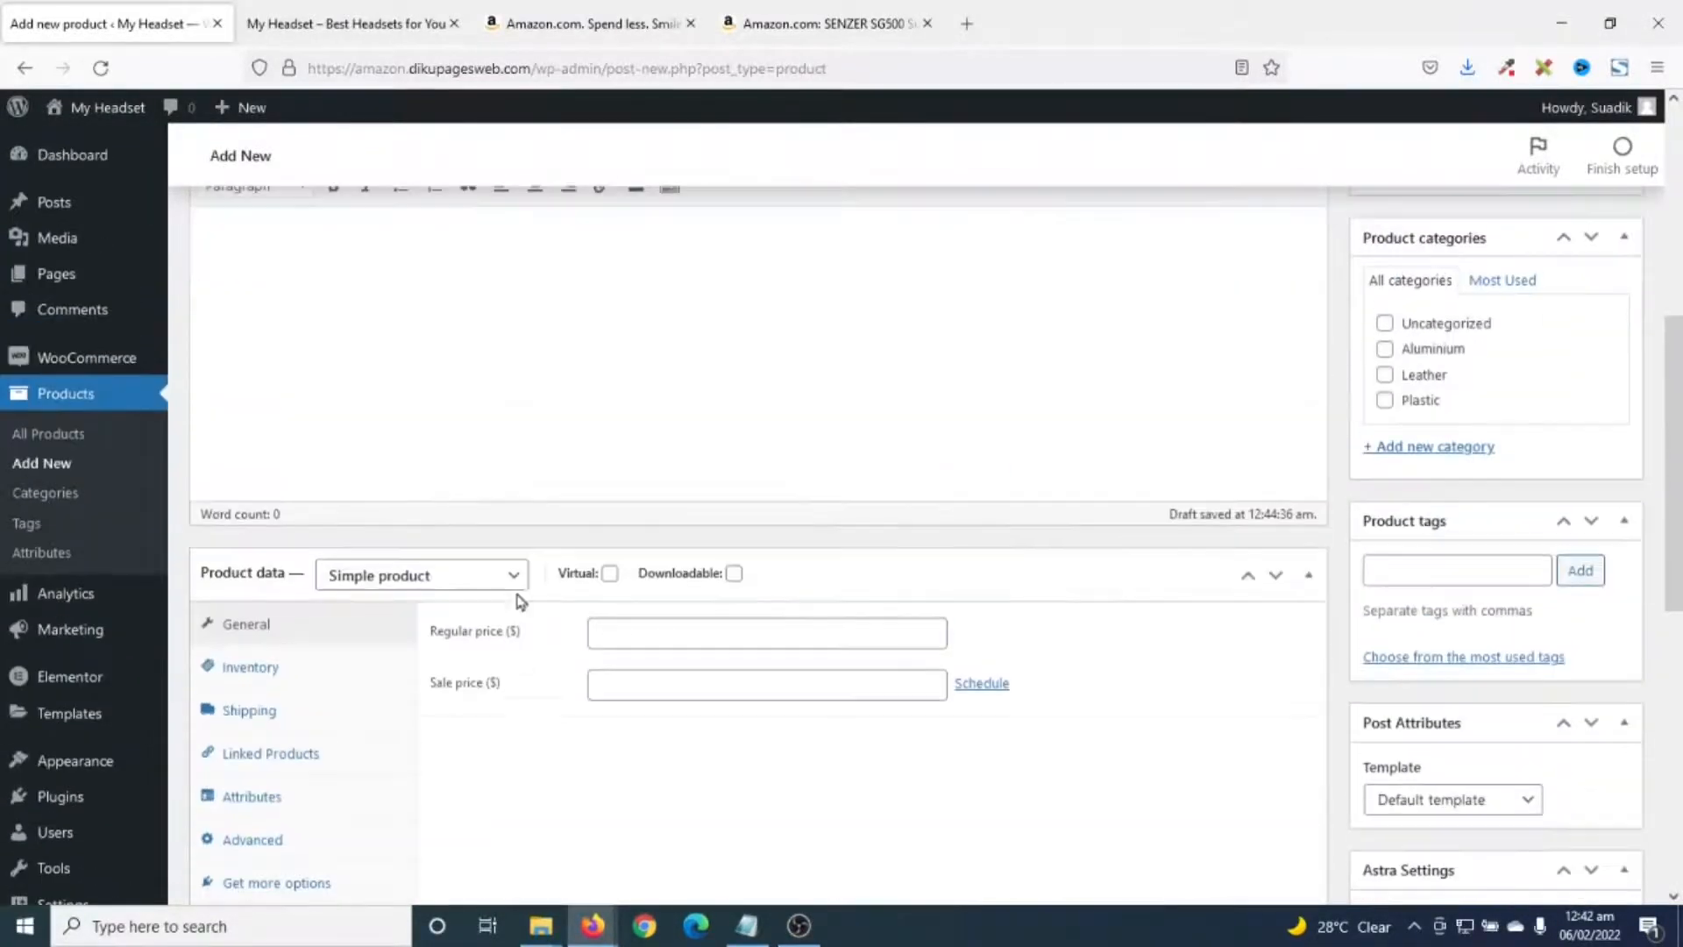
scroll(492, 772, down, 8)
scroll(478, 590, up, 7)
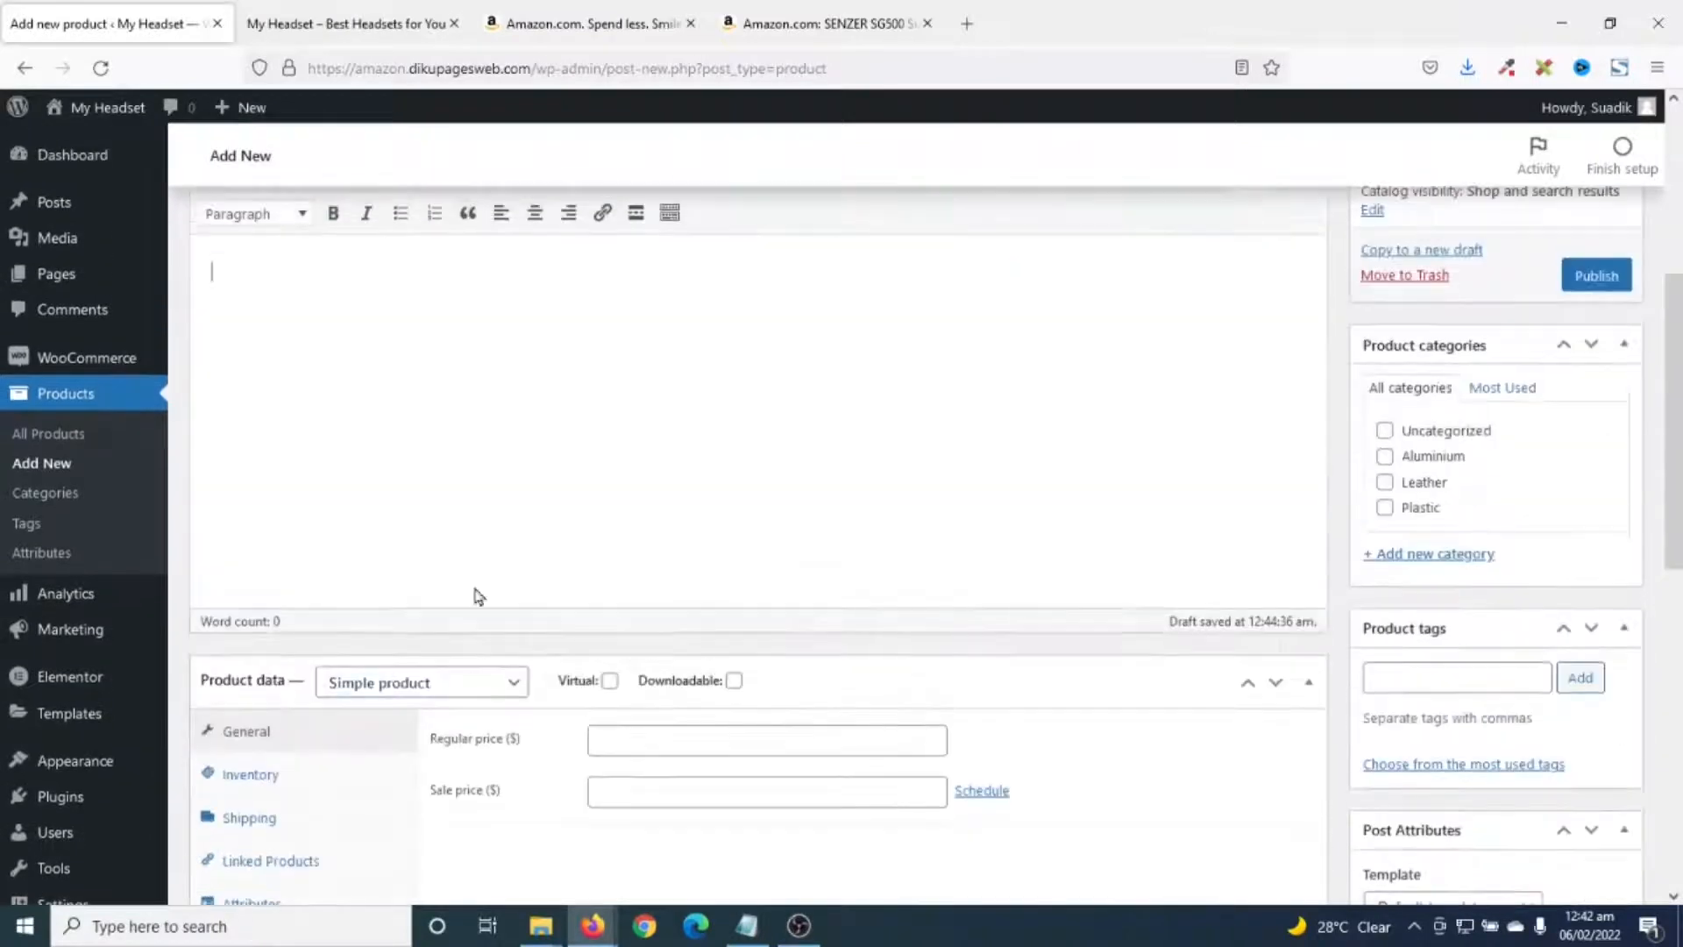
scroll(429, 425, down, 6)
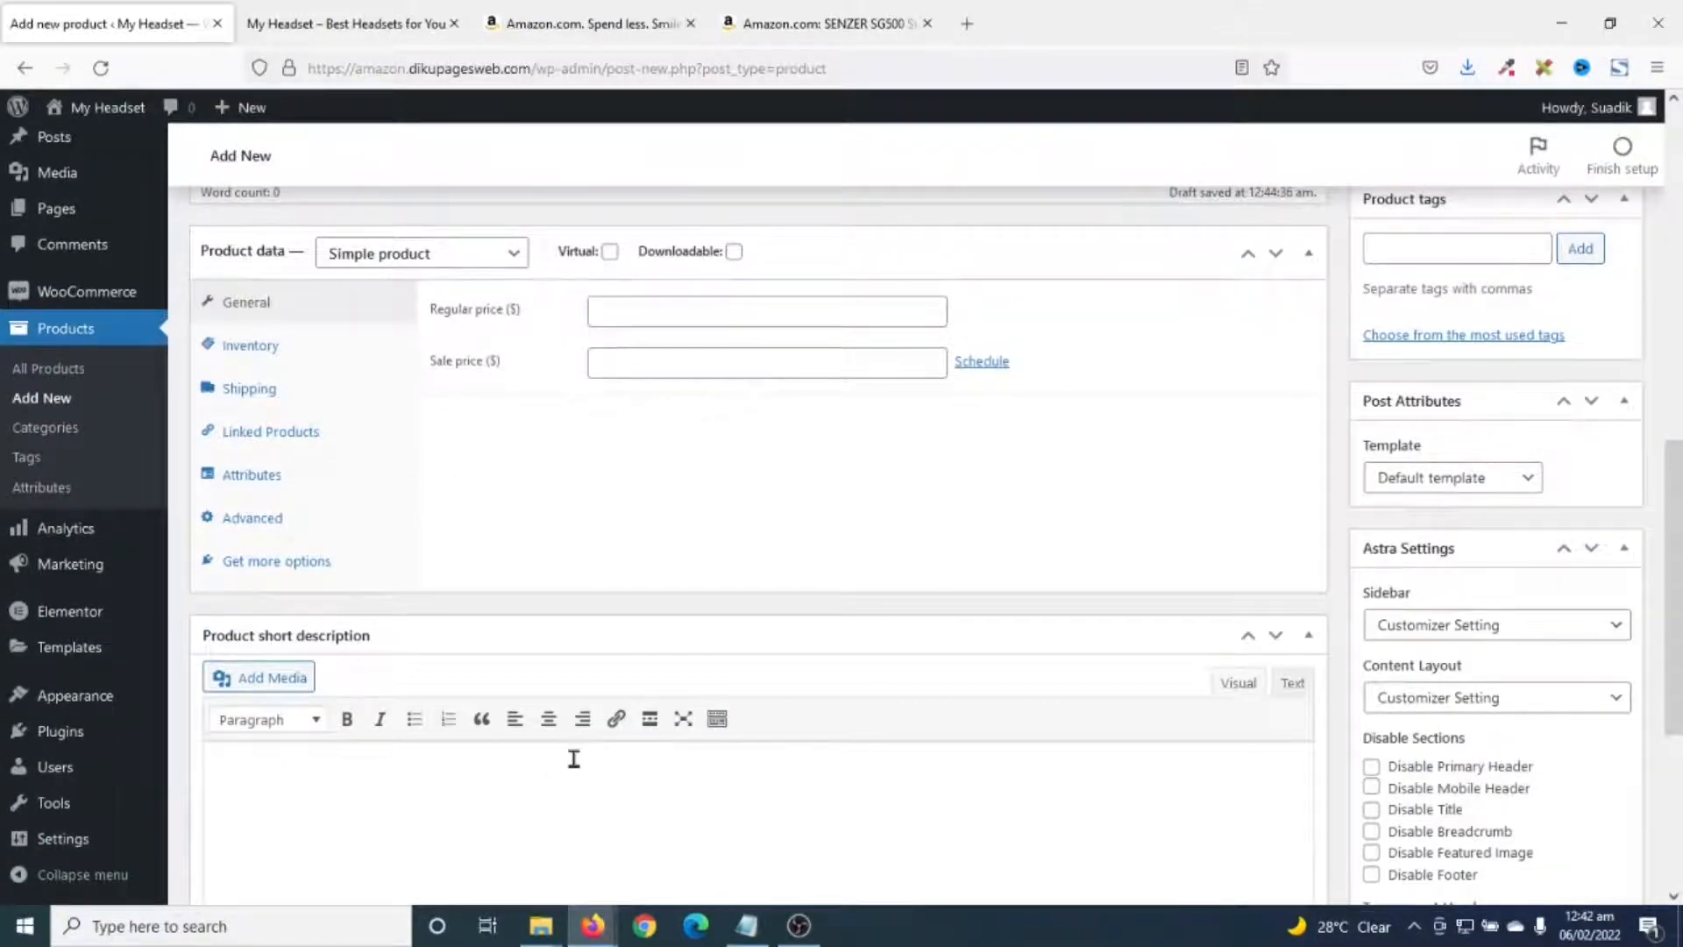
scroll(430, 578, up, 6)
- Paste the full headset description and a one-sentence short description
click(429, 576)
text(Features flexible headphones with telescopic arms and detachable ear pads. The headphones fold inside the arm, making them perfect for easy storage and travelling and the ear pads are magnetic, allowing them to be conveniently attached and removed, making them easier to clean and maintain compared with other headphones.)
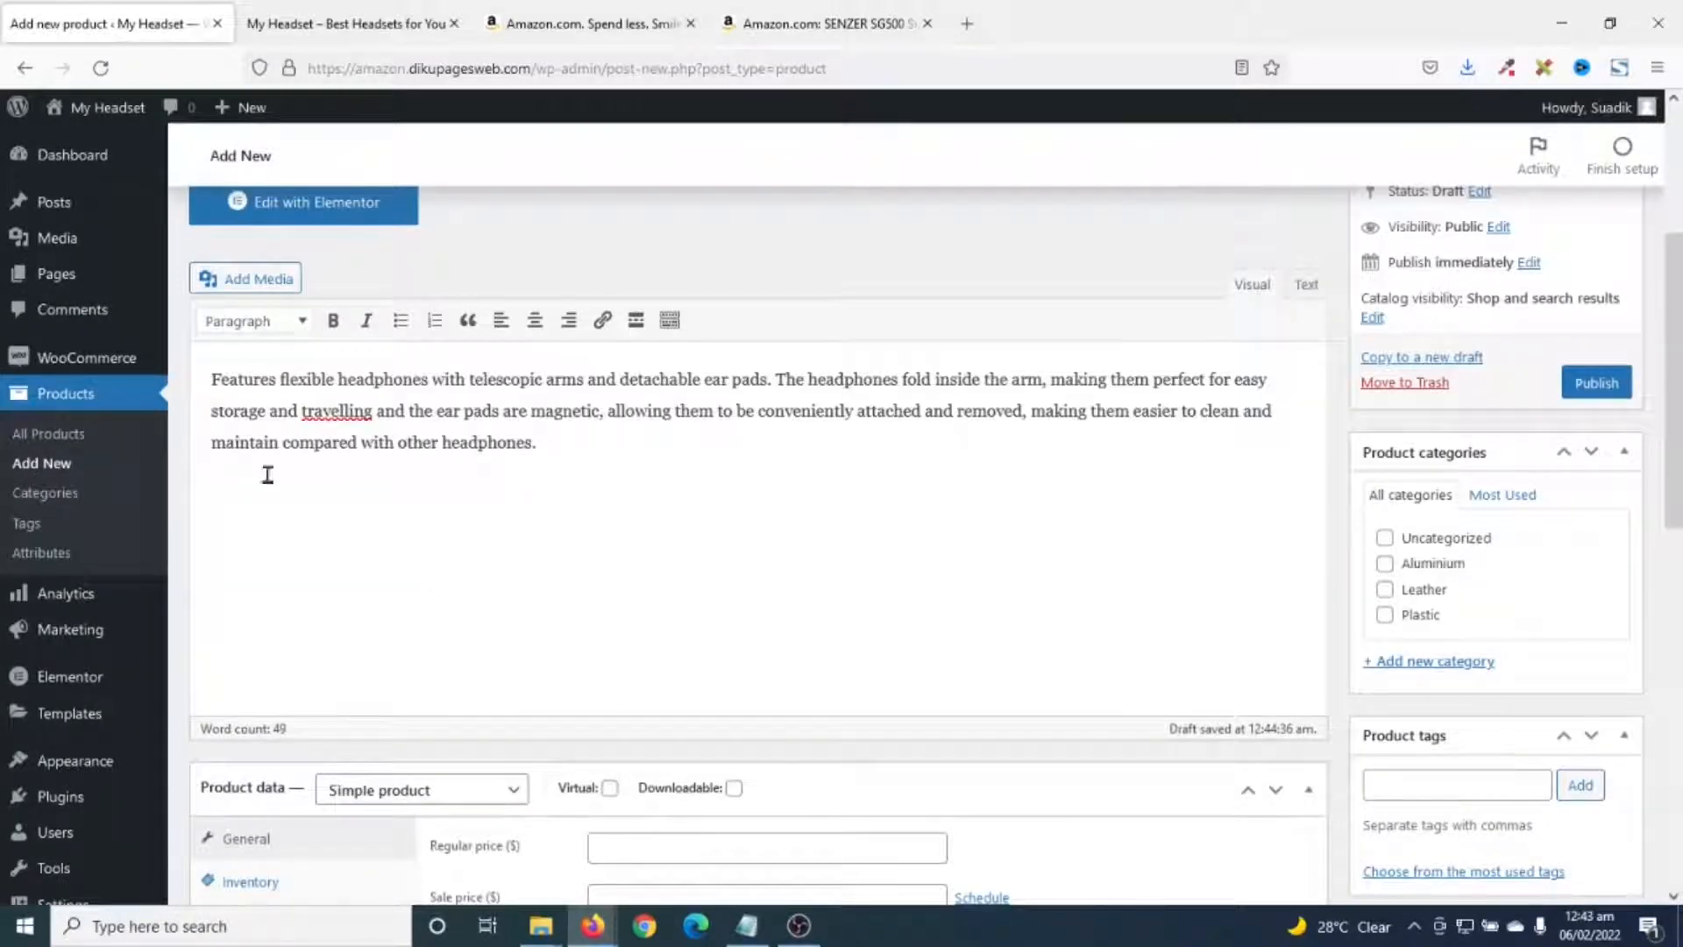
scroll(532, 538, down, 1)
scroll(532, 538, down, 9)
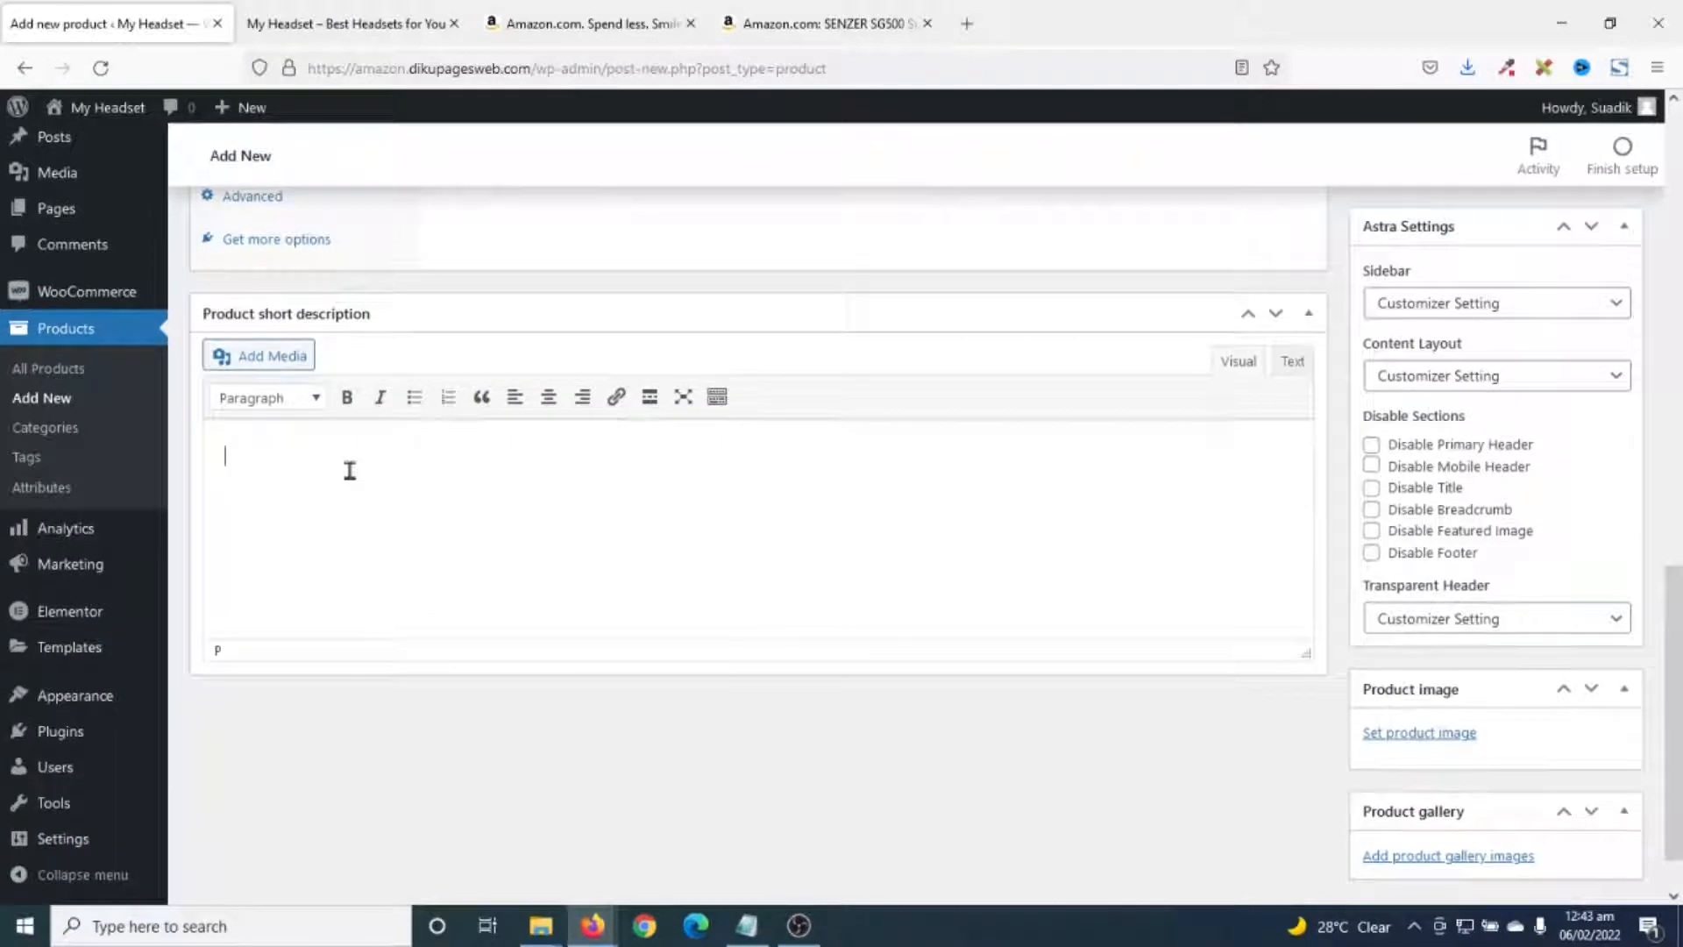
click(350, 470)
text(Features flexible headphones with telescopic arms and detachable ear pads.)
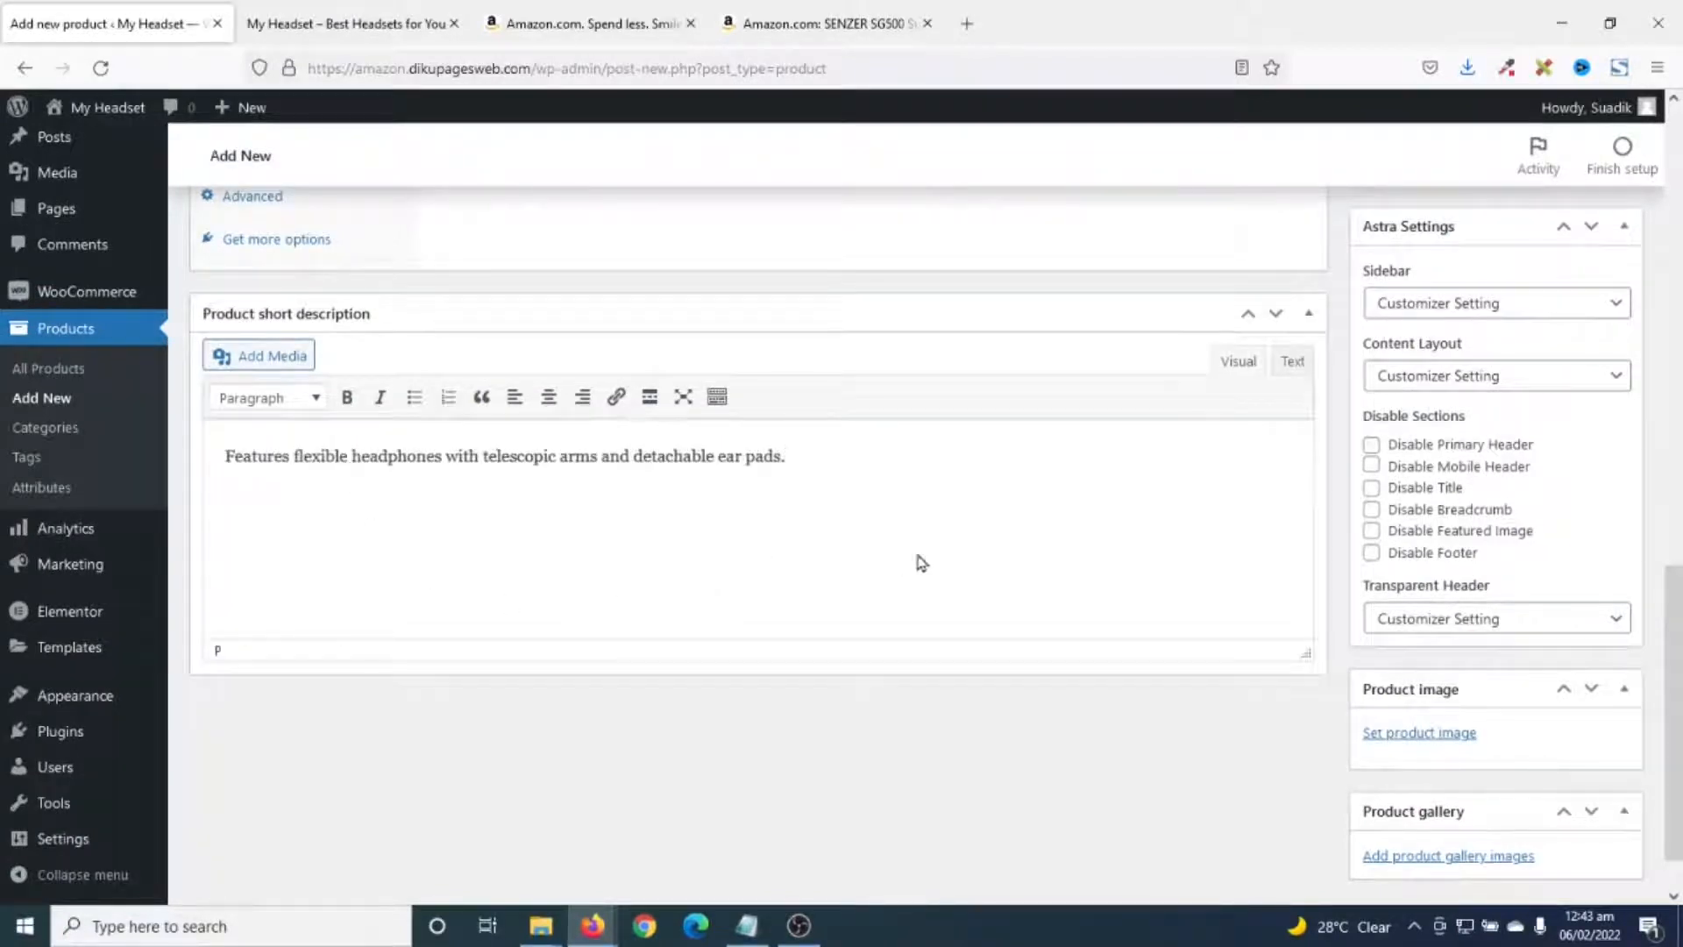
scroll(848, 581, up, 6)
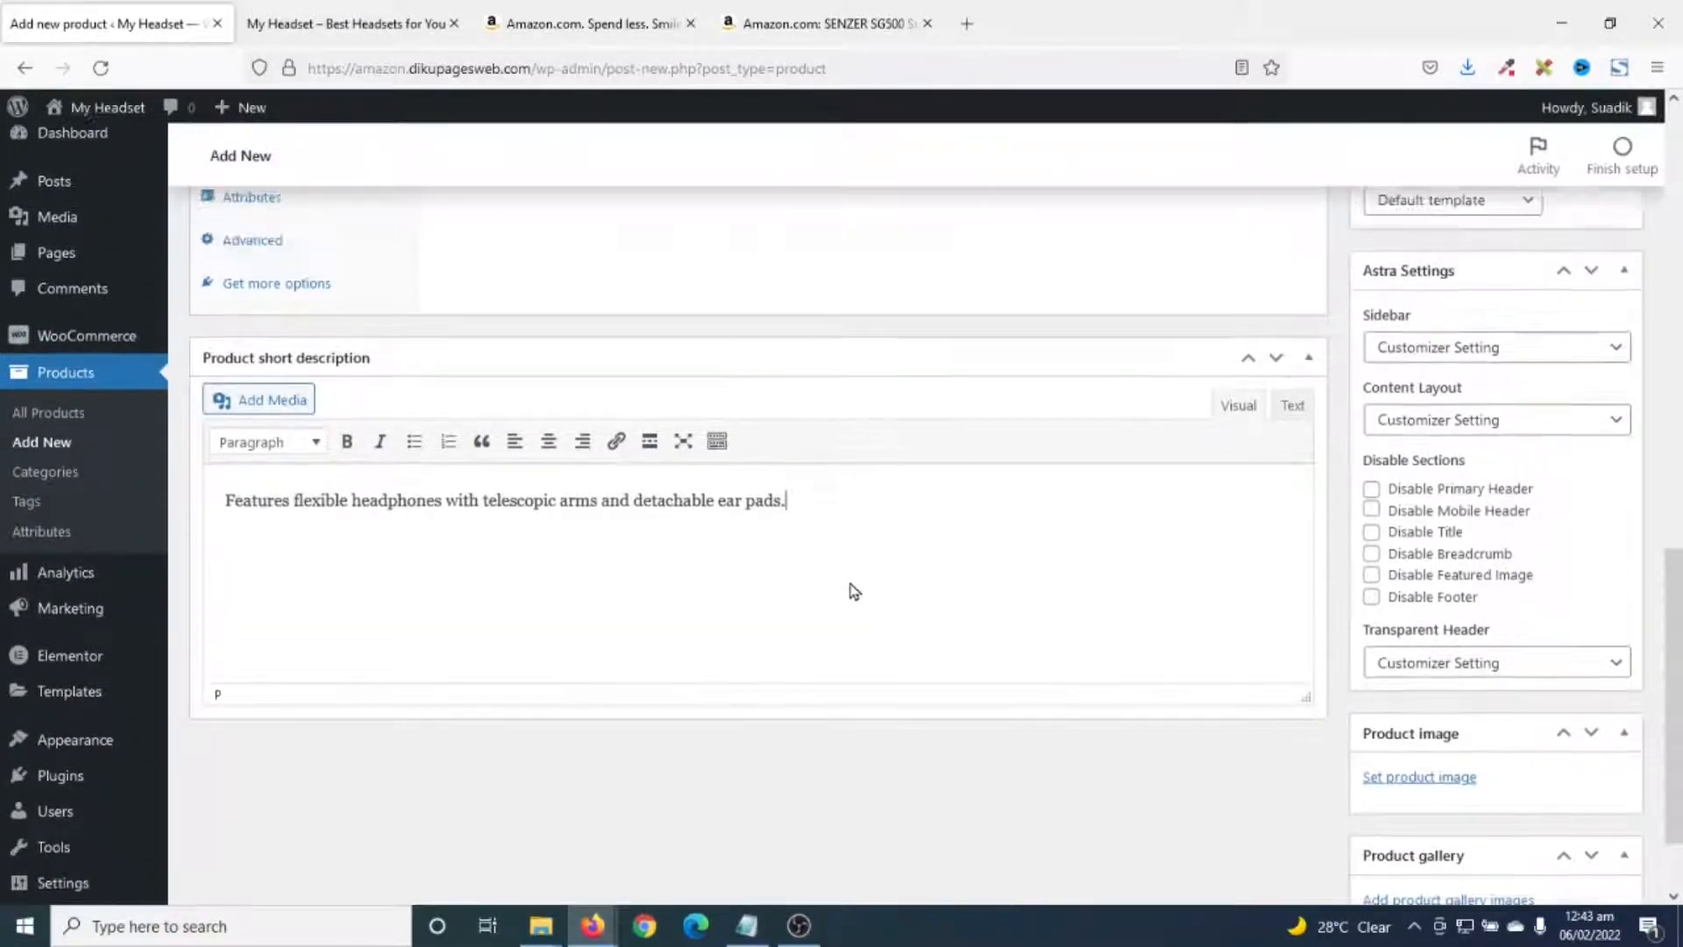
scroll(848, 581, up, 1)
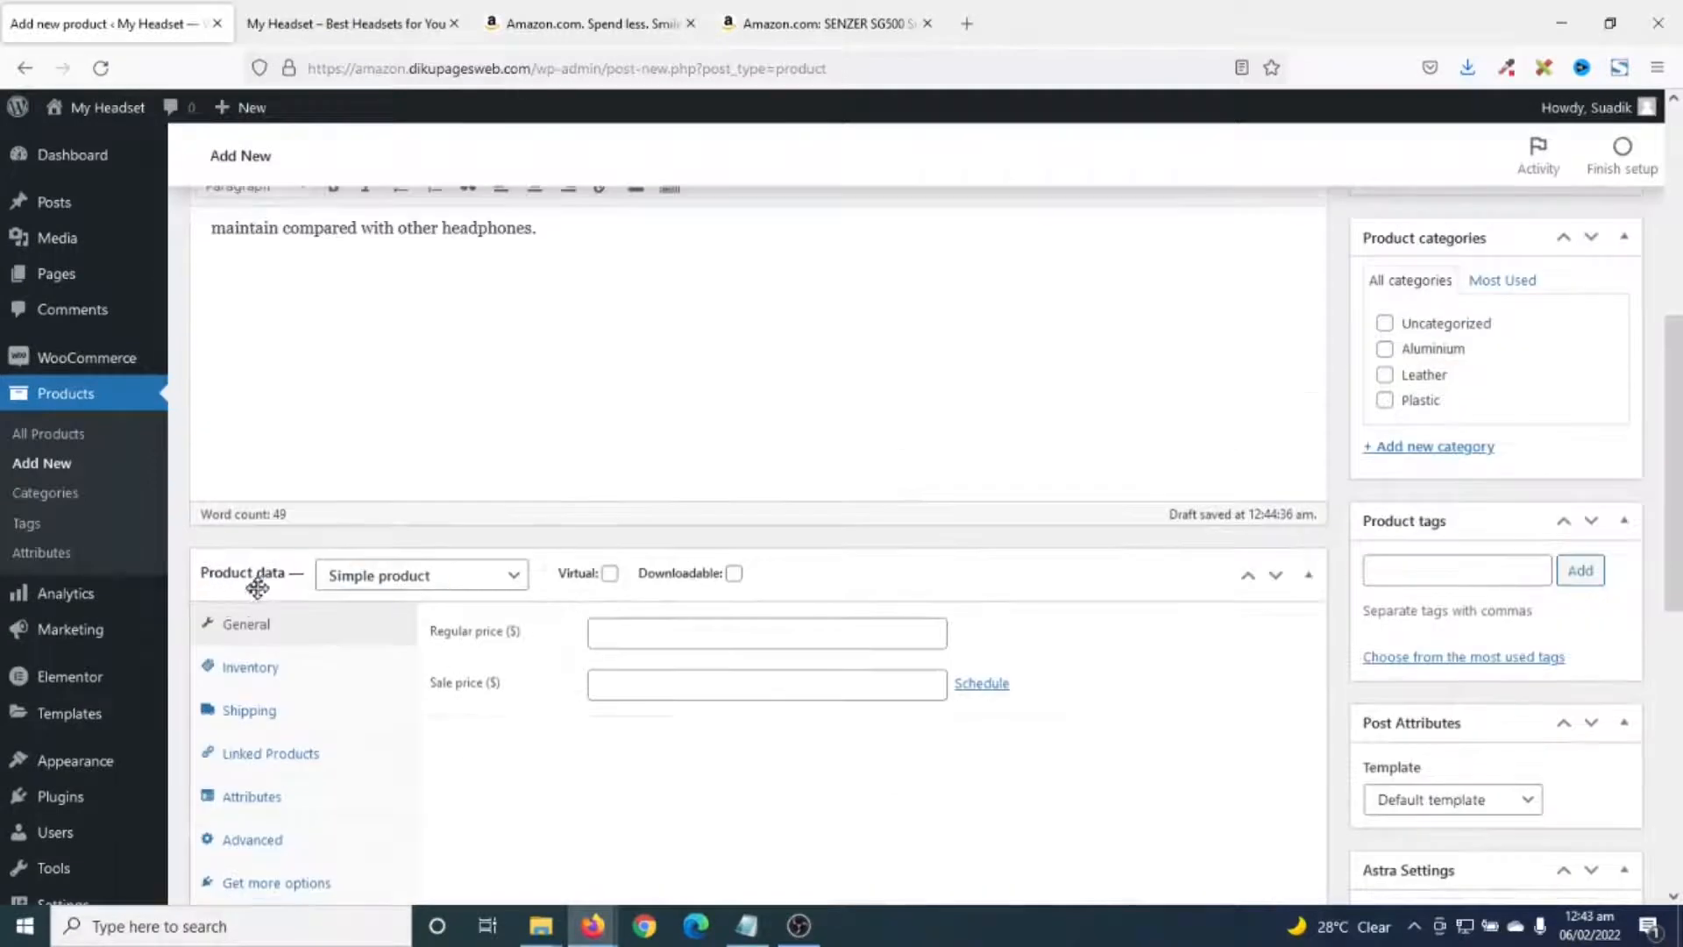
- Set the product type to External/Affiliate product and go back to the Amazon headset page
click(438, 586)
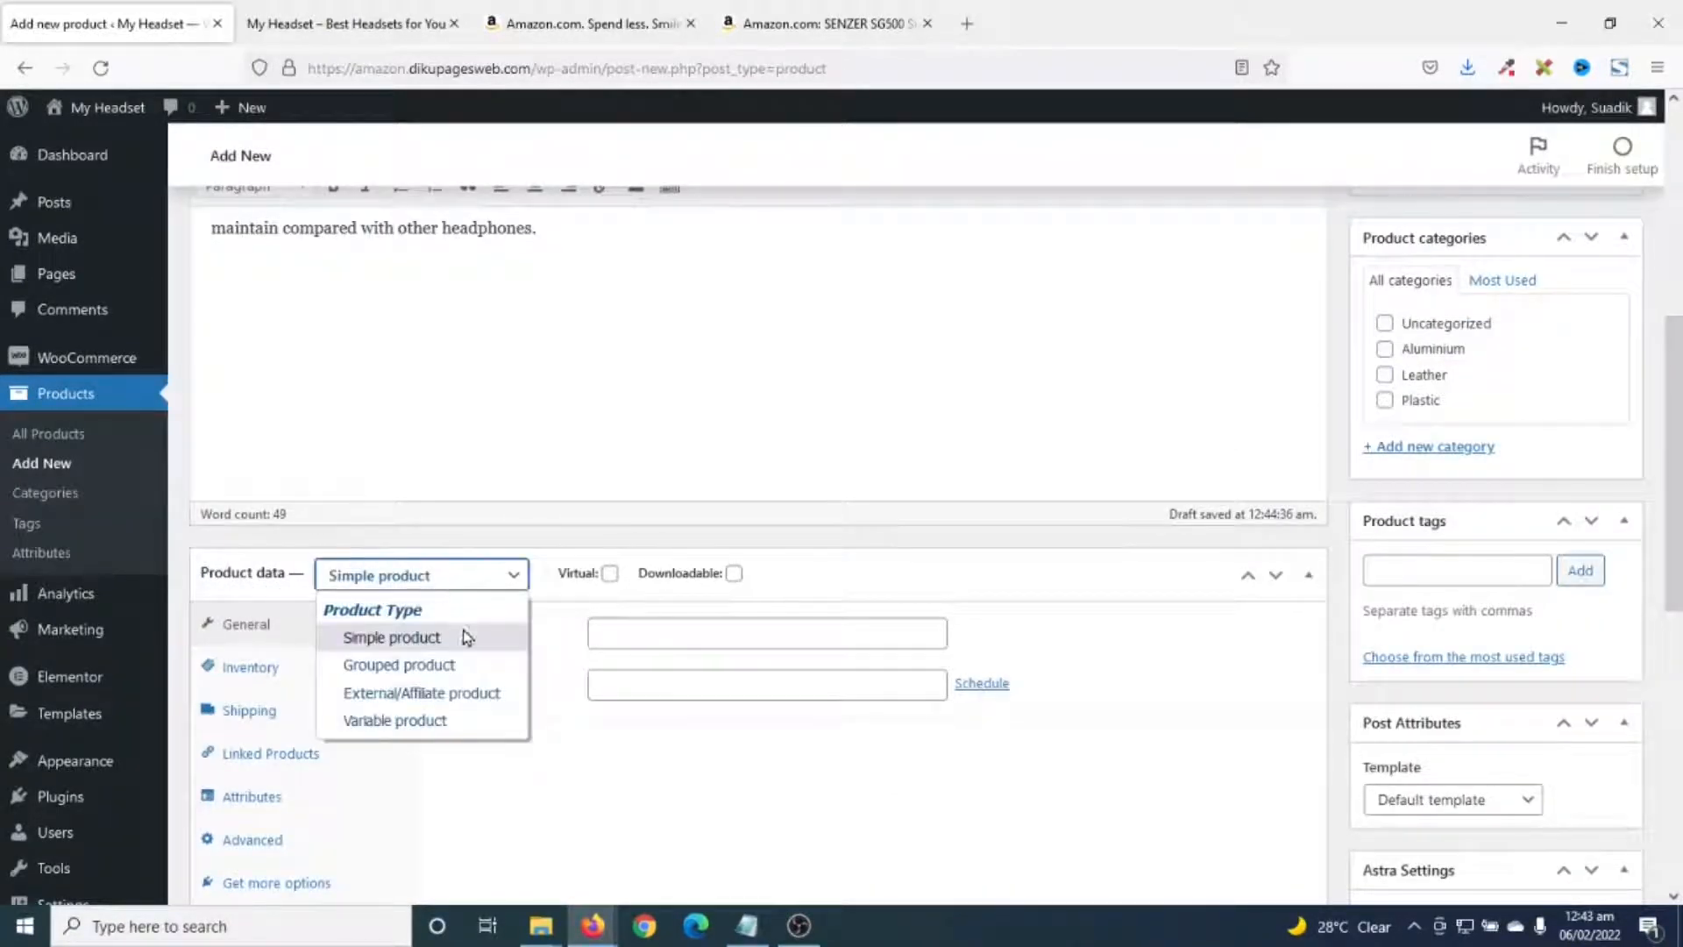
click(454, 700)
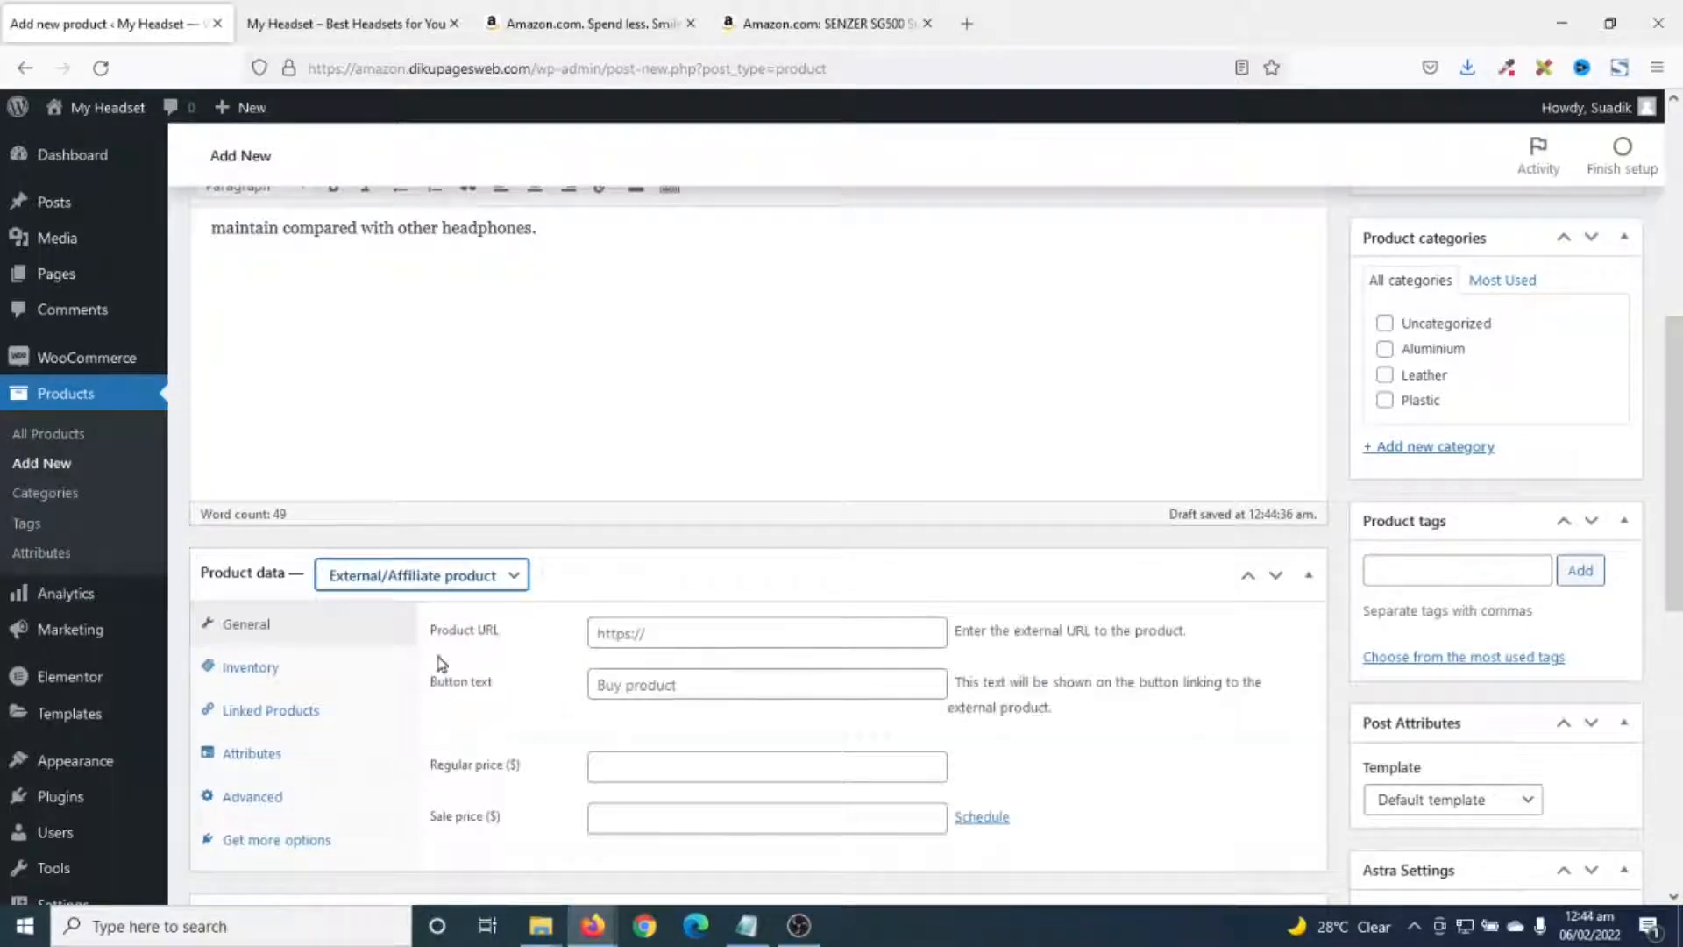
click(673, 628)
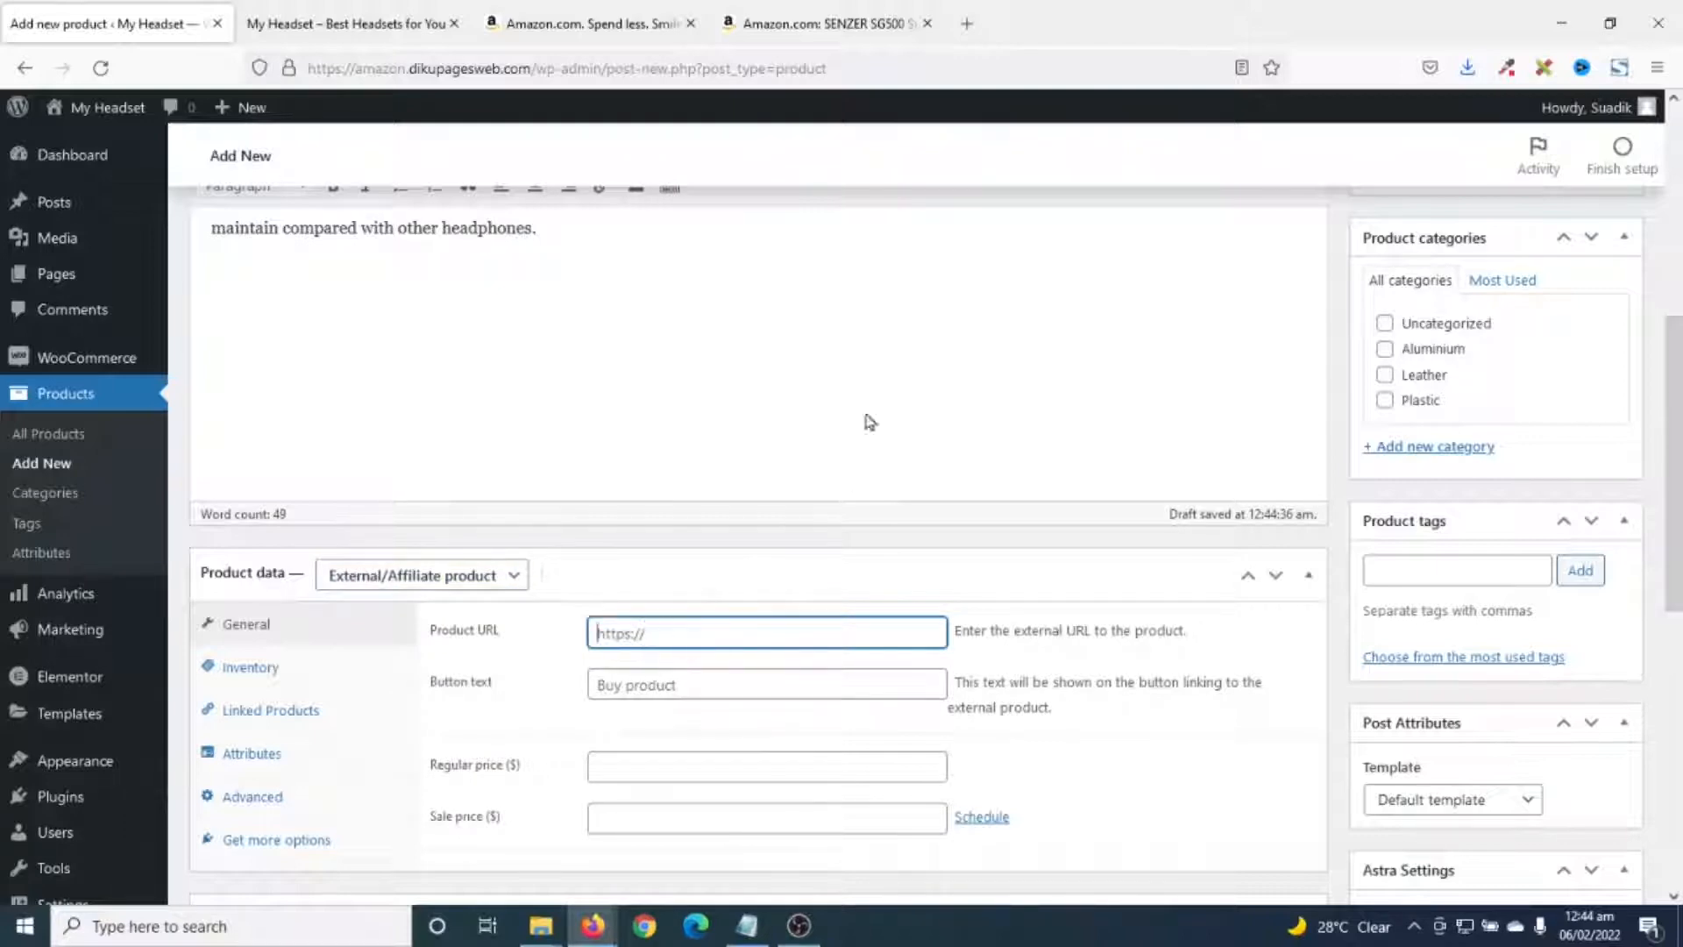
click(820, 26)
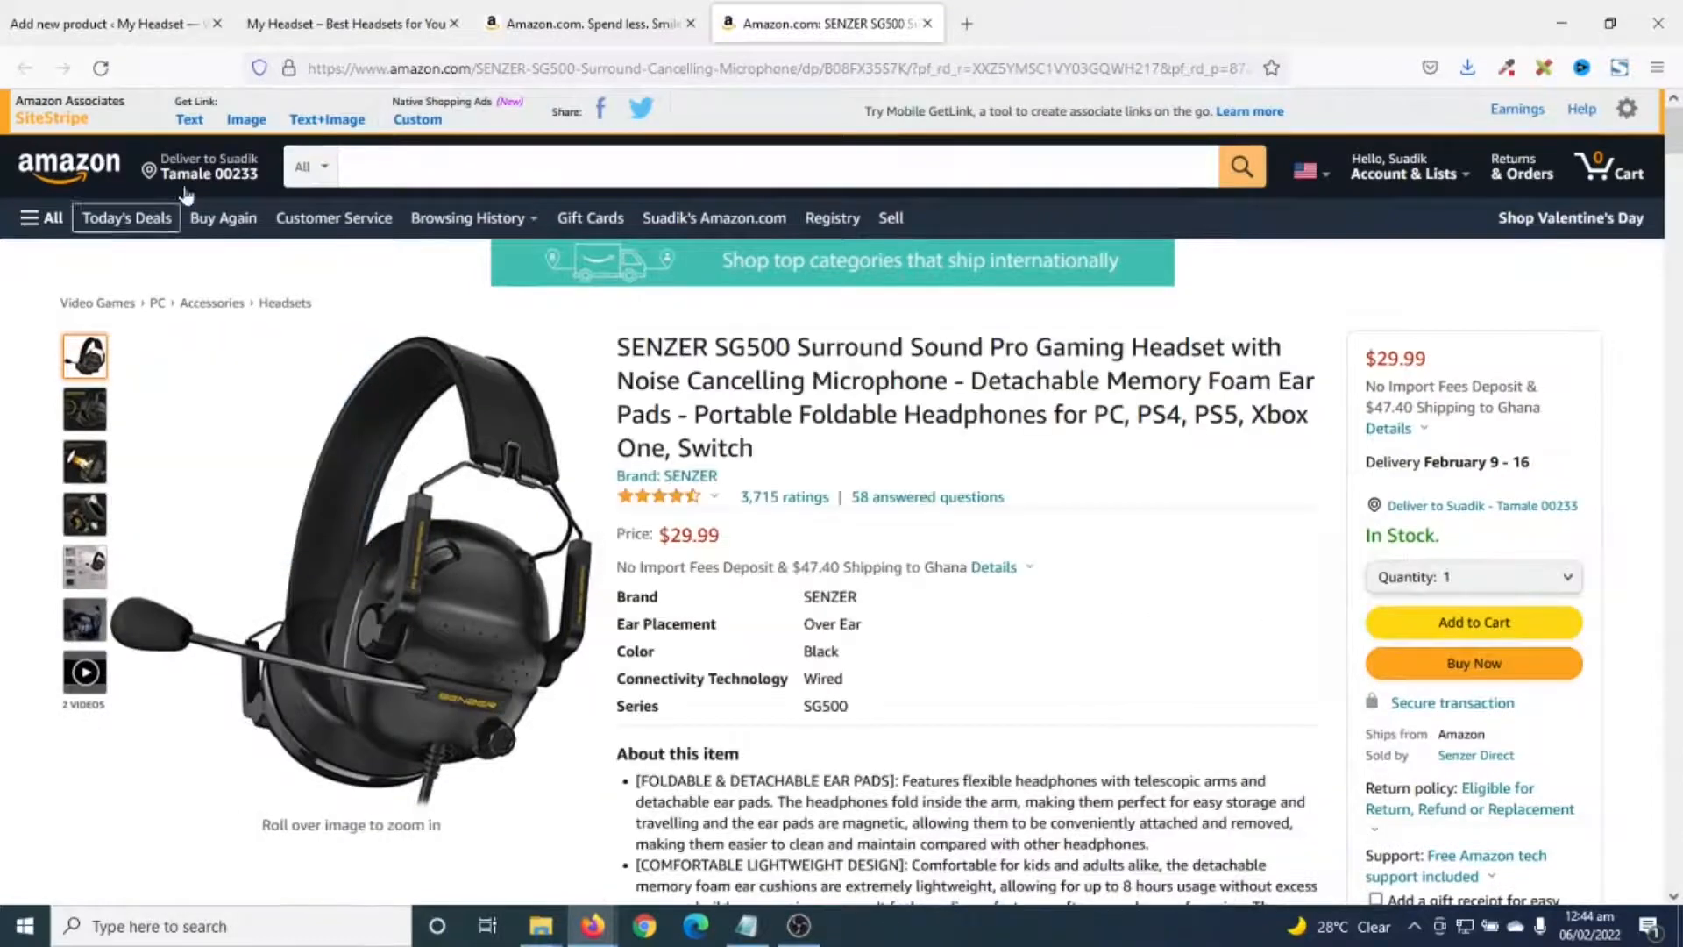
- Generate and copy the SiteStripe short text link for the SENZER headset
click(194, 123)
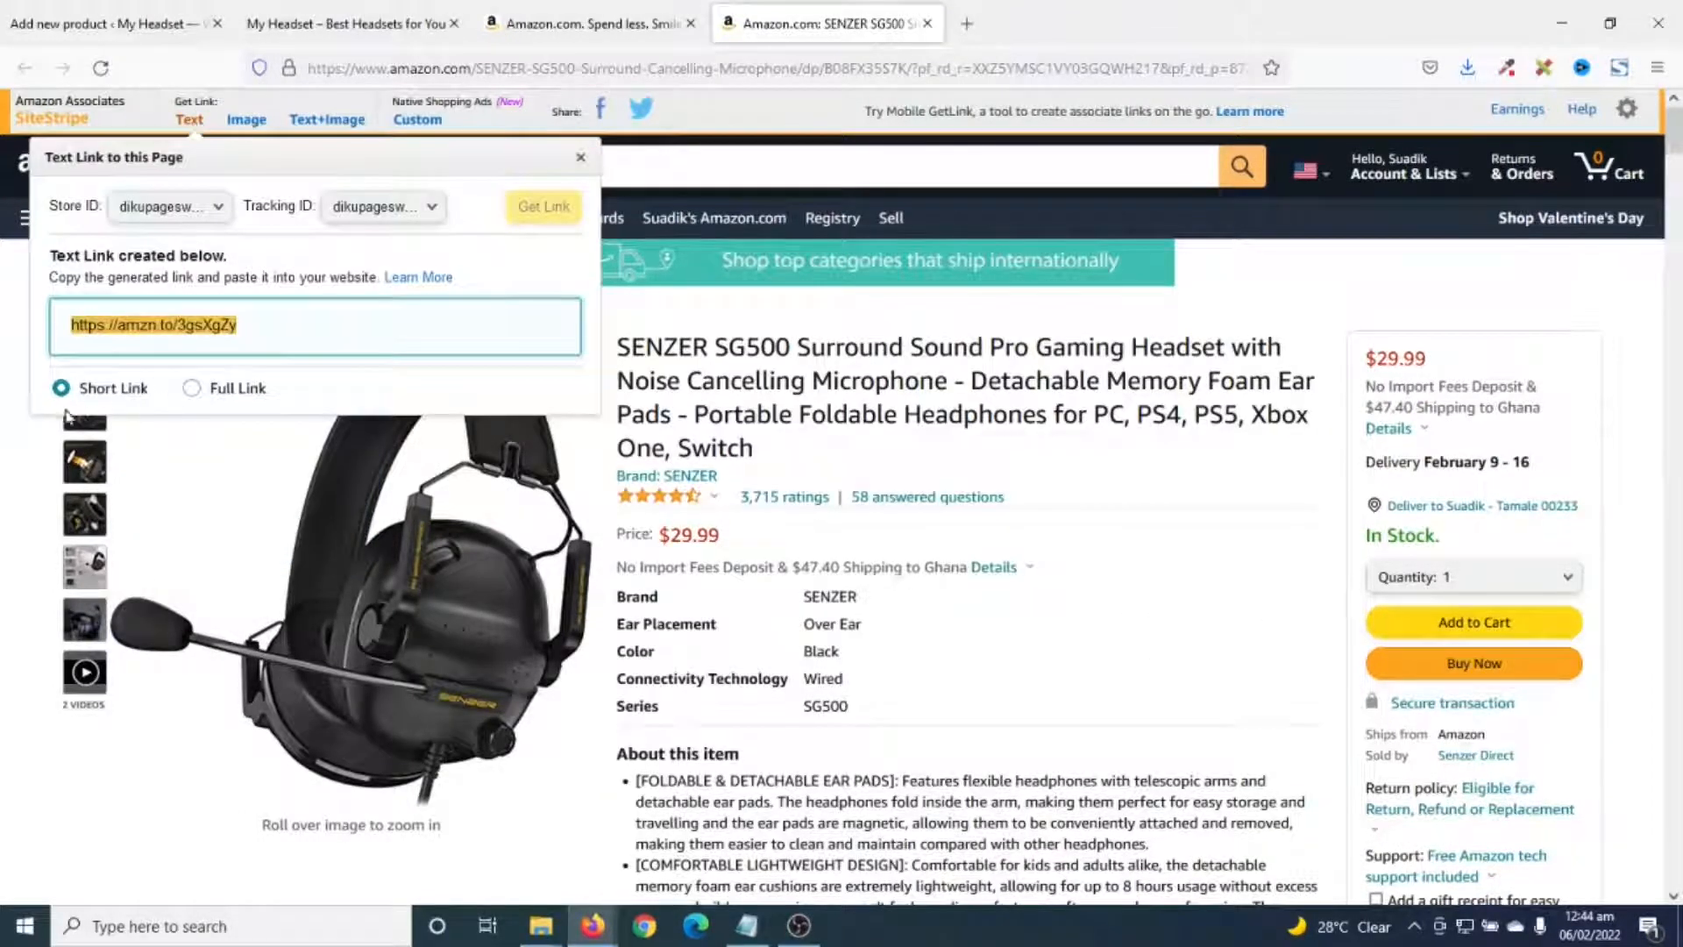
right_click(128, 324)
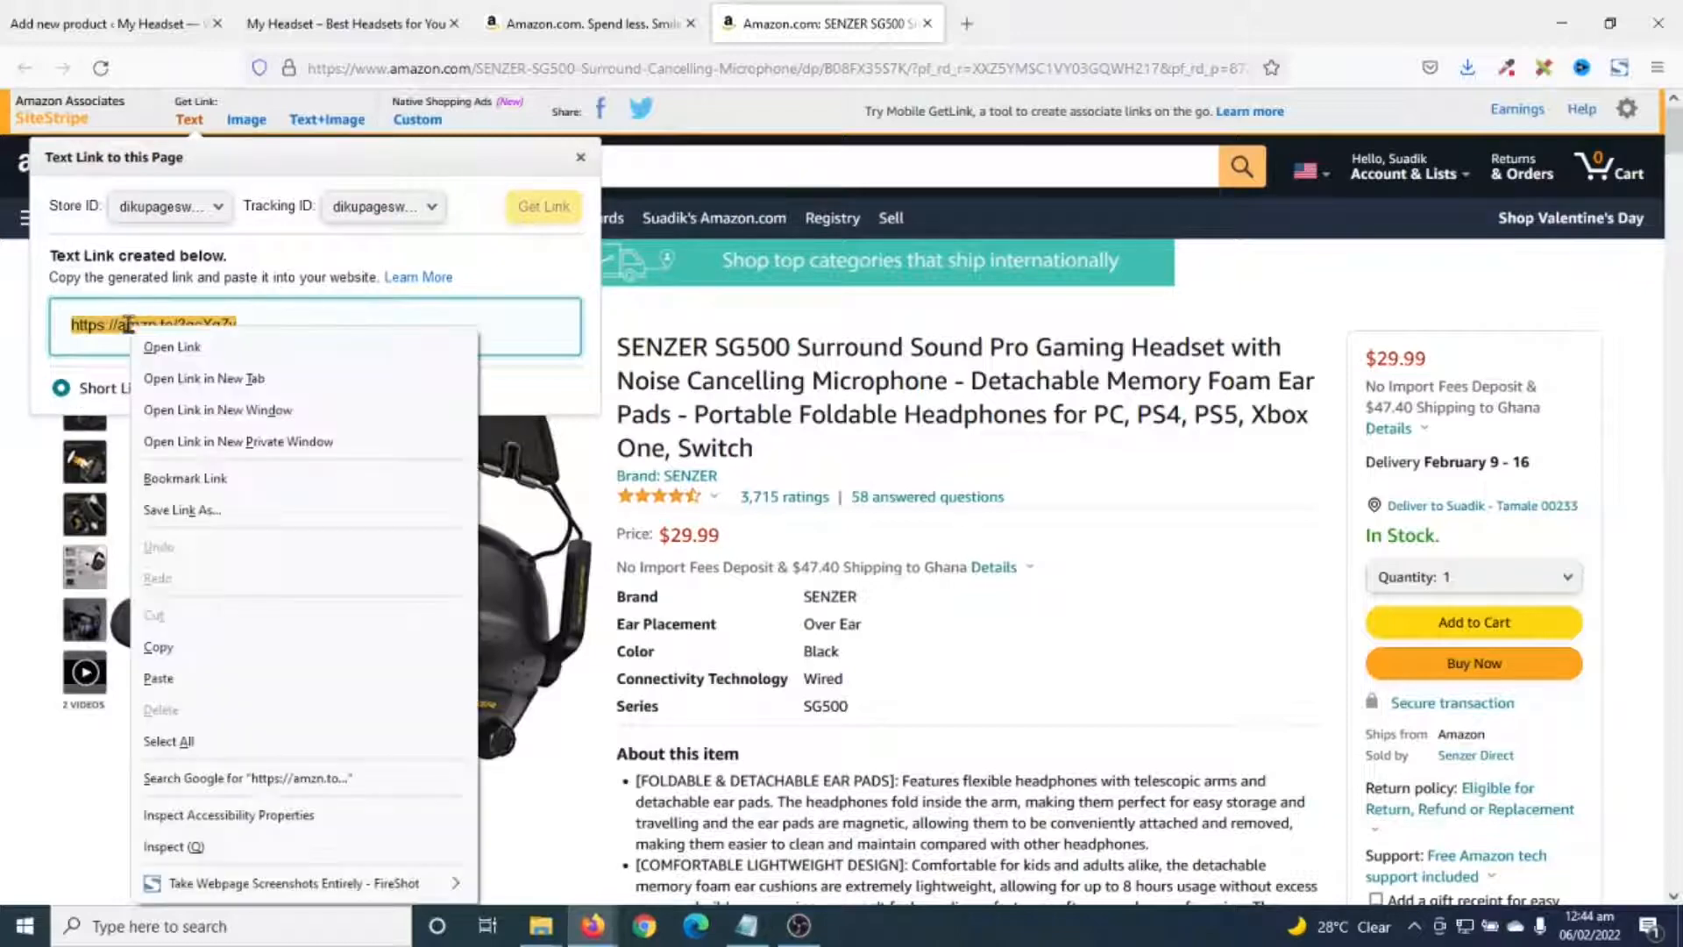
click(183, 661)
click(92, 26)
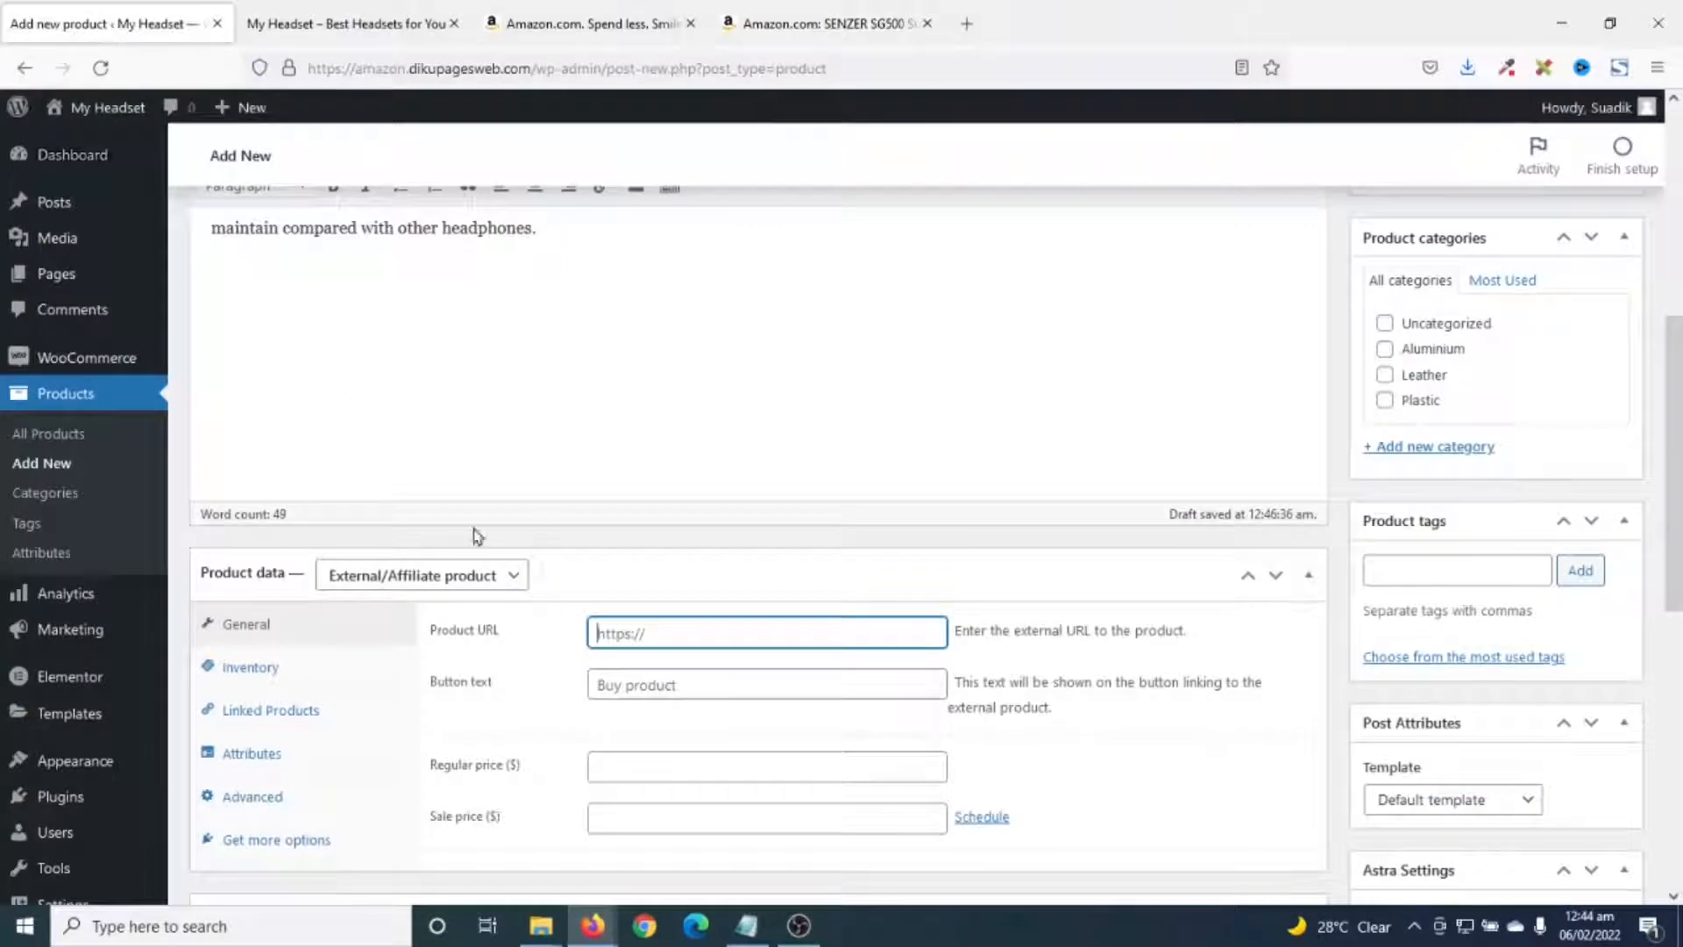
- Paste the amzn.to short link as Product URL and set button text to 'Buy on Amazon'
right_click(628, 635)
click(719, 379)
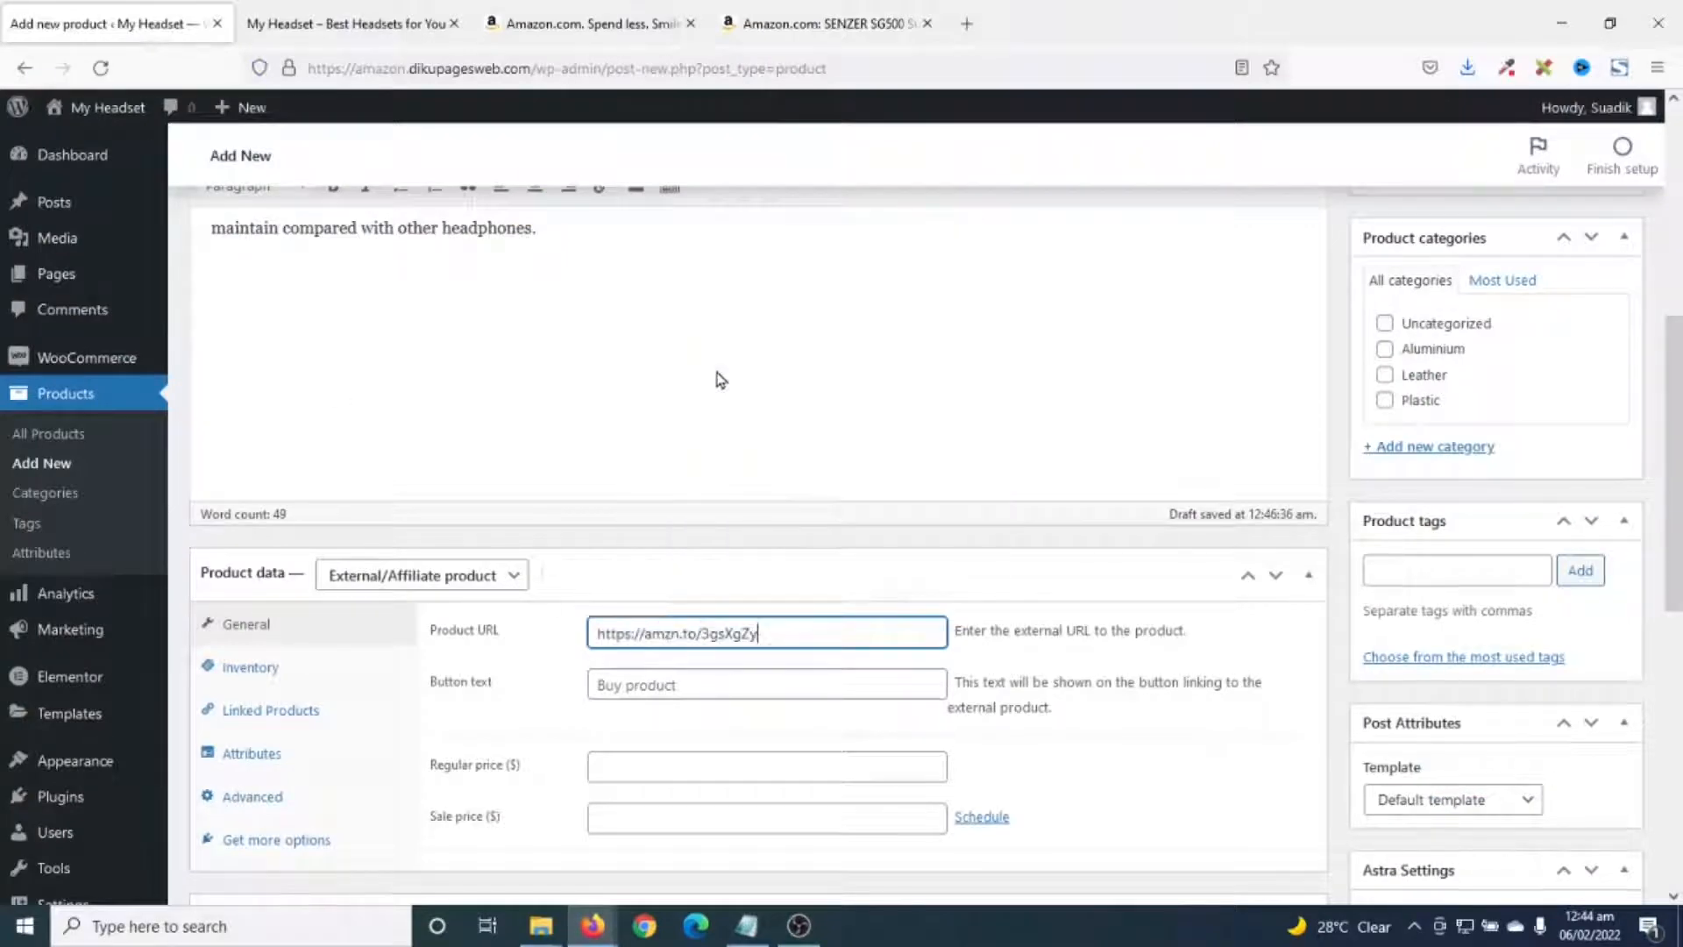
click(644, 772)
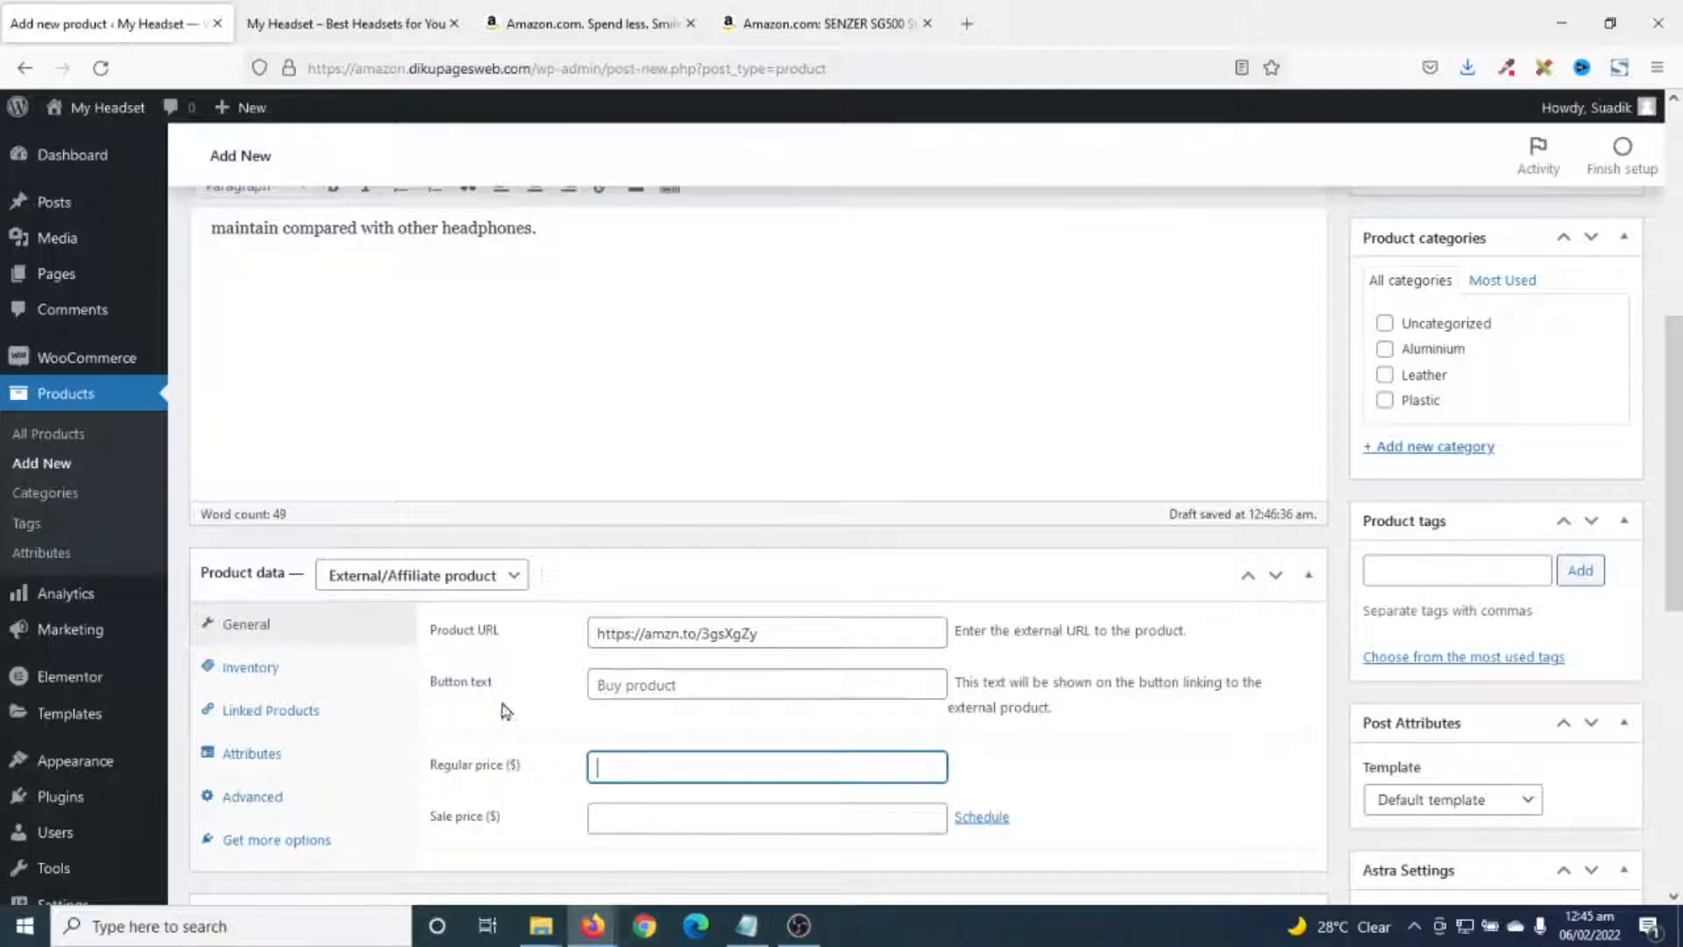
click(693, 686)
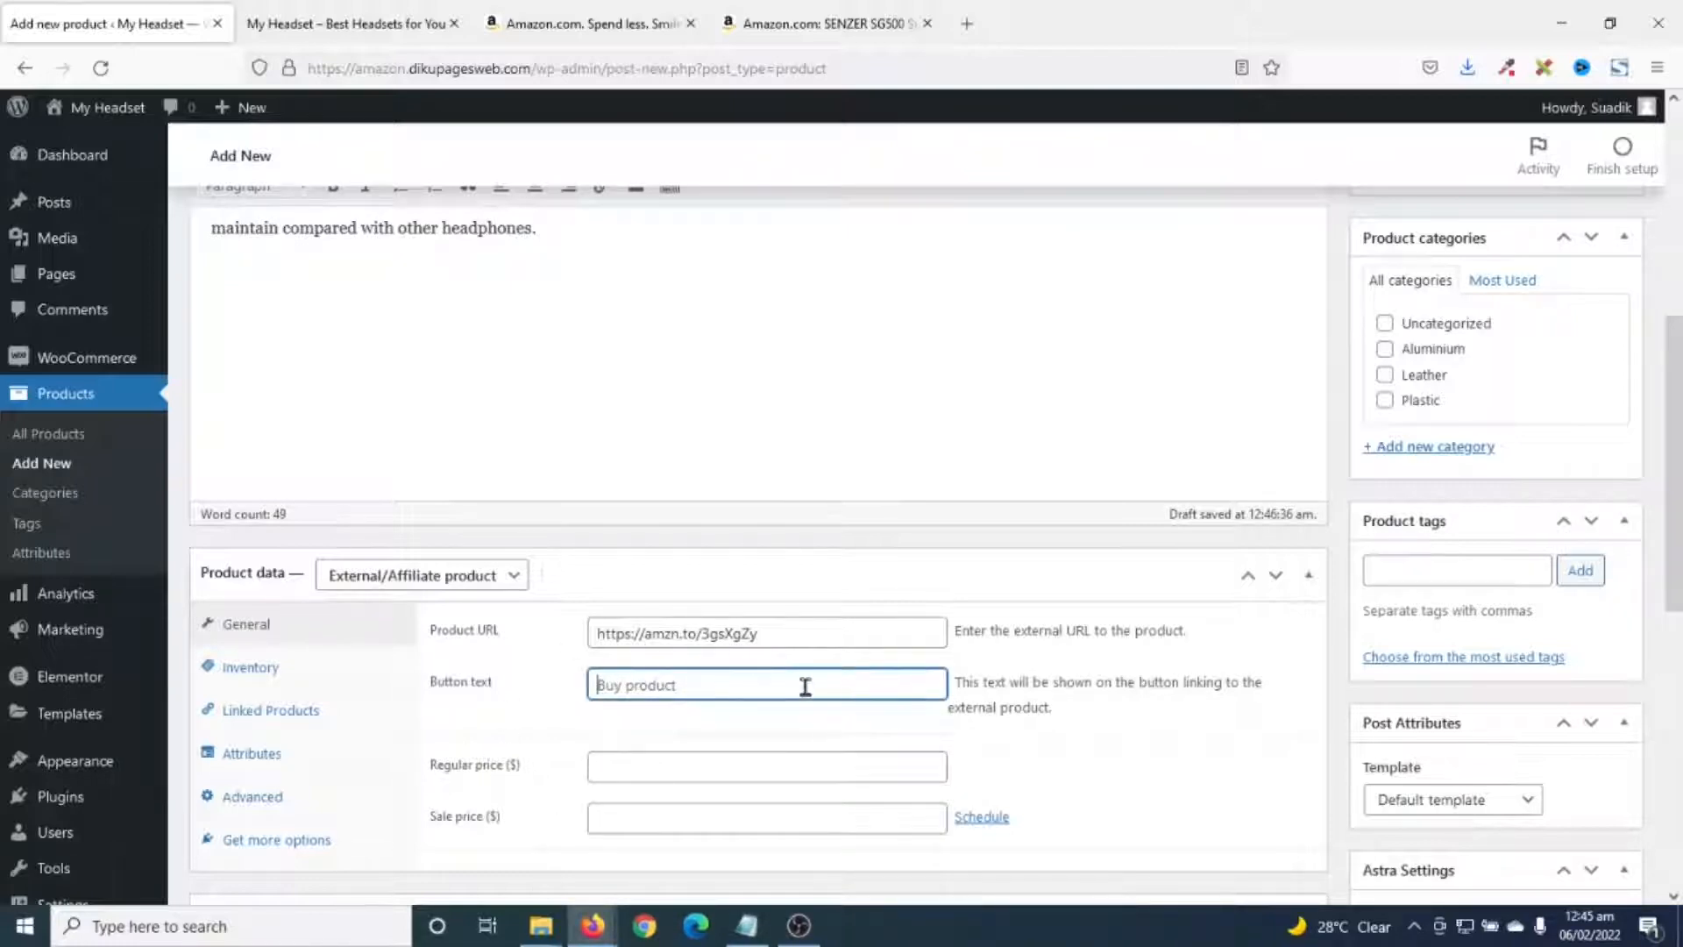
text(B)
text(uy on Amazon)
scroll(1198, 549, up, 2)
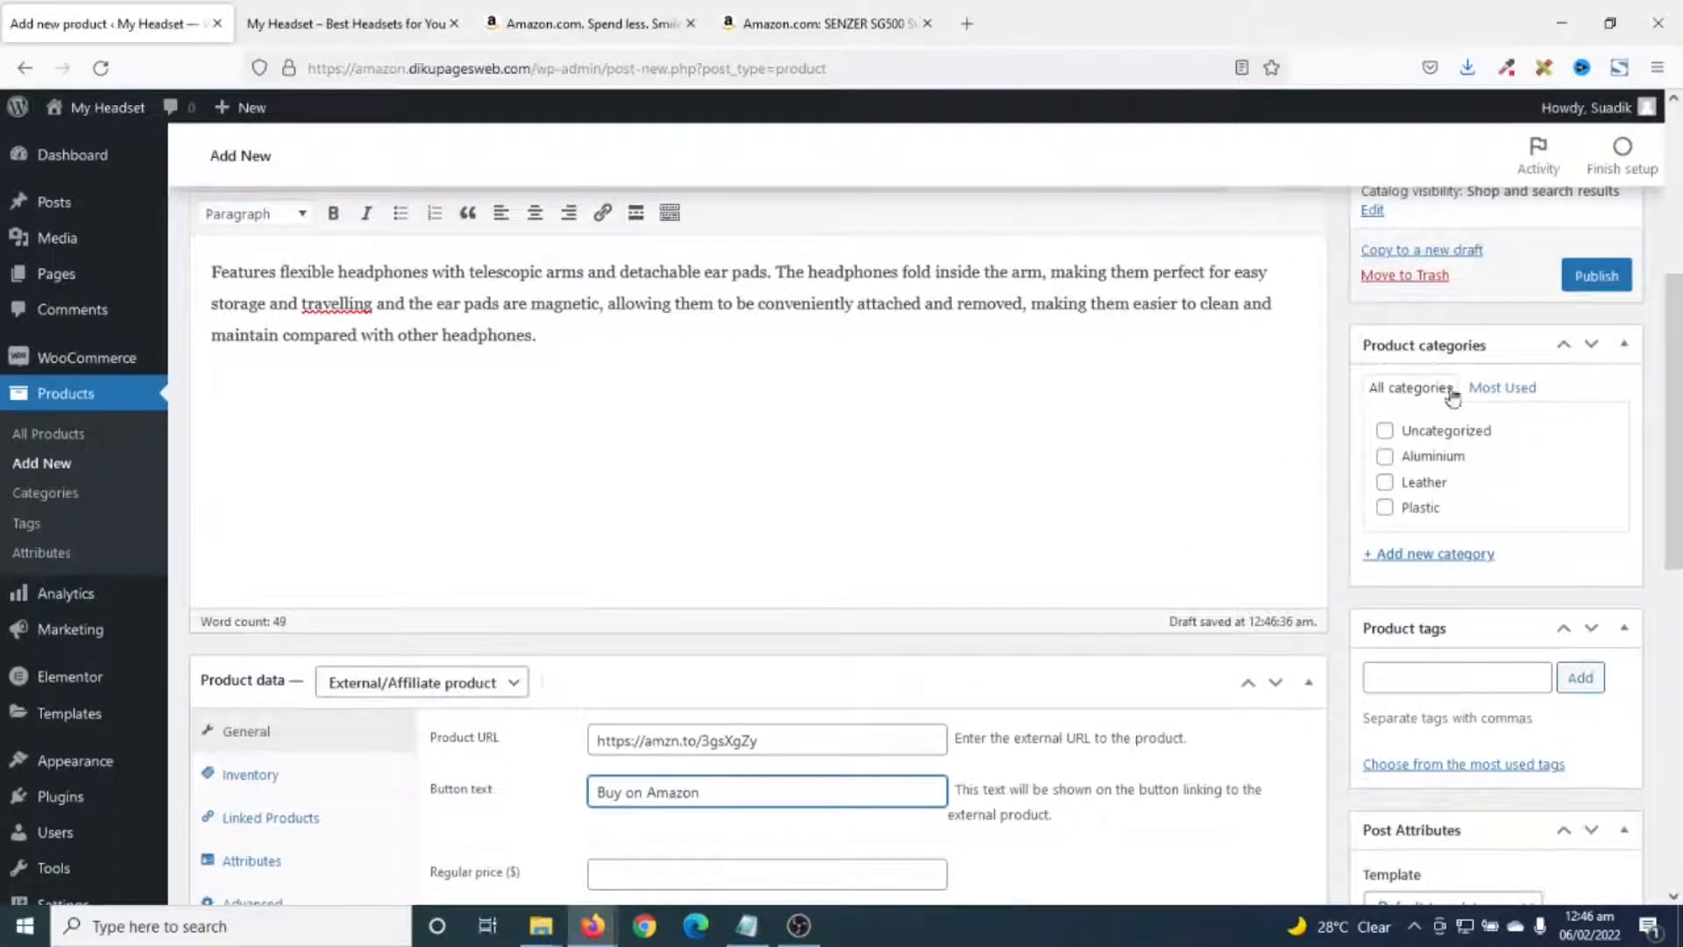
scroll(1502, 501, down, 2)
- Check the Leather category and add the tags headset, headphones and leather headset
scroll(807, 488, up, 3)
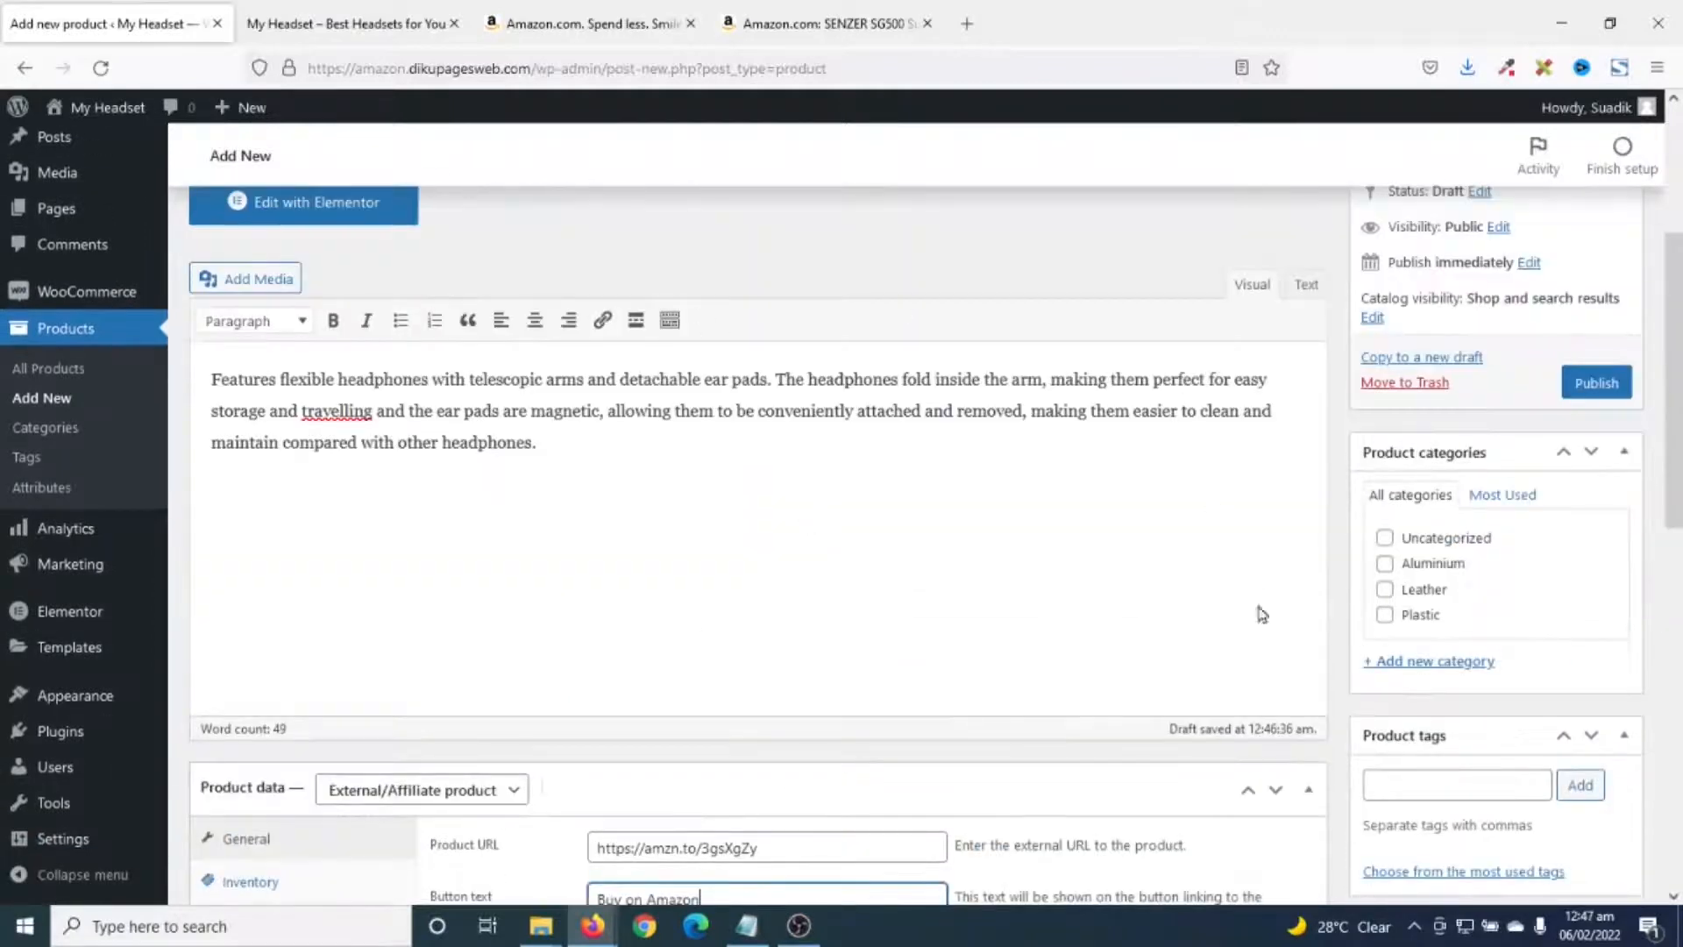
click(1432, 600)
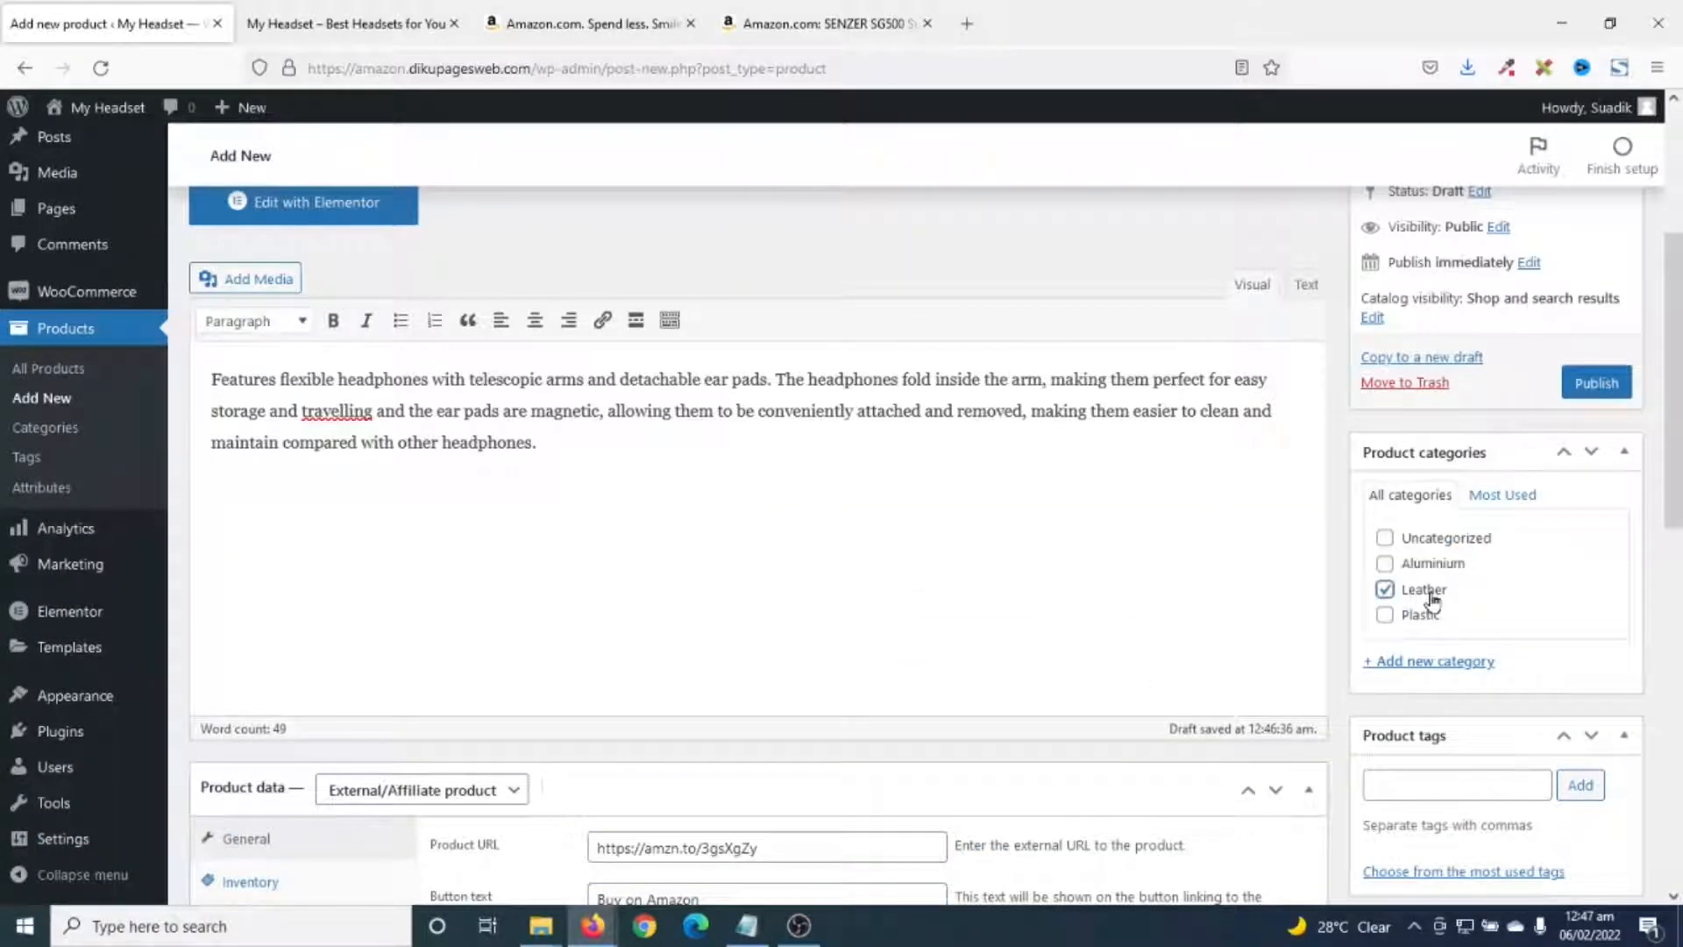
scroll(1437, 600, down, 1)
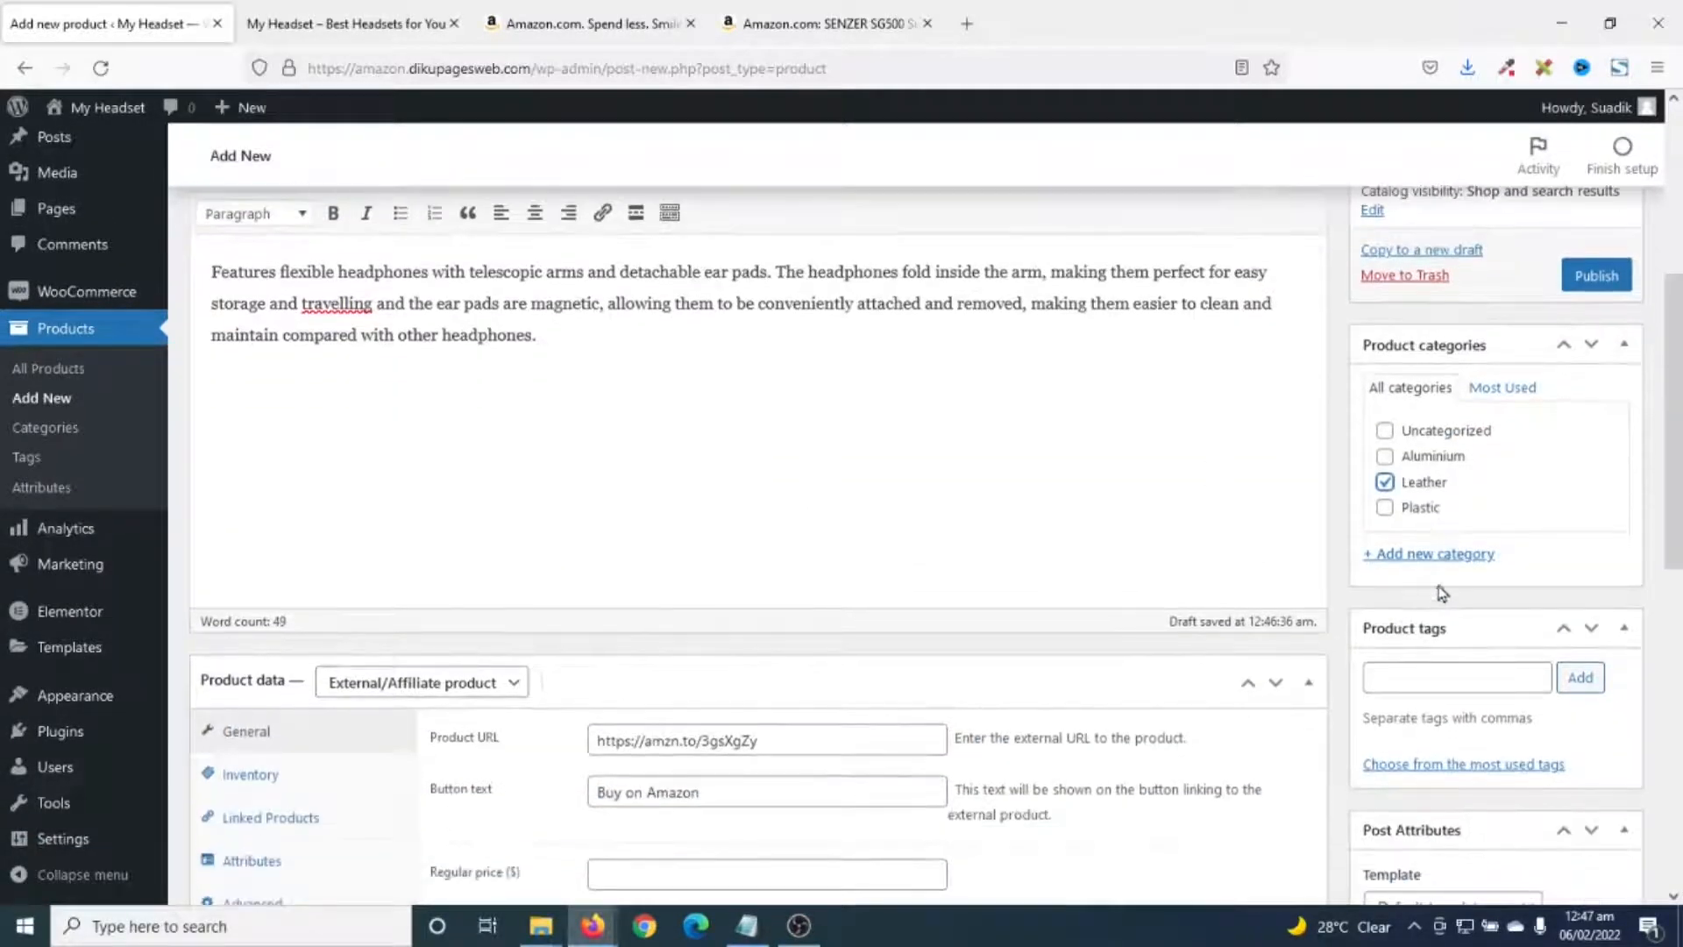
scroll(1436, 574, down, 1)
click(1453, 568)
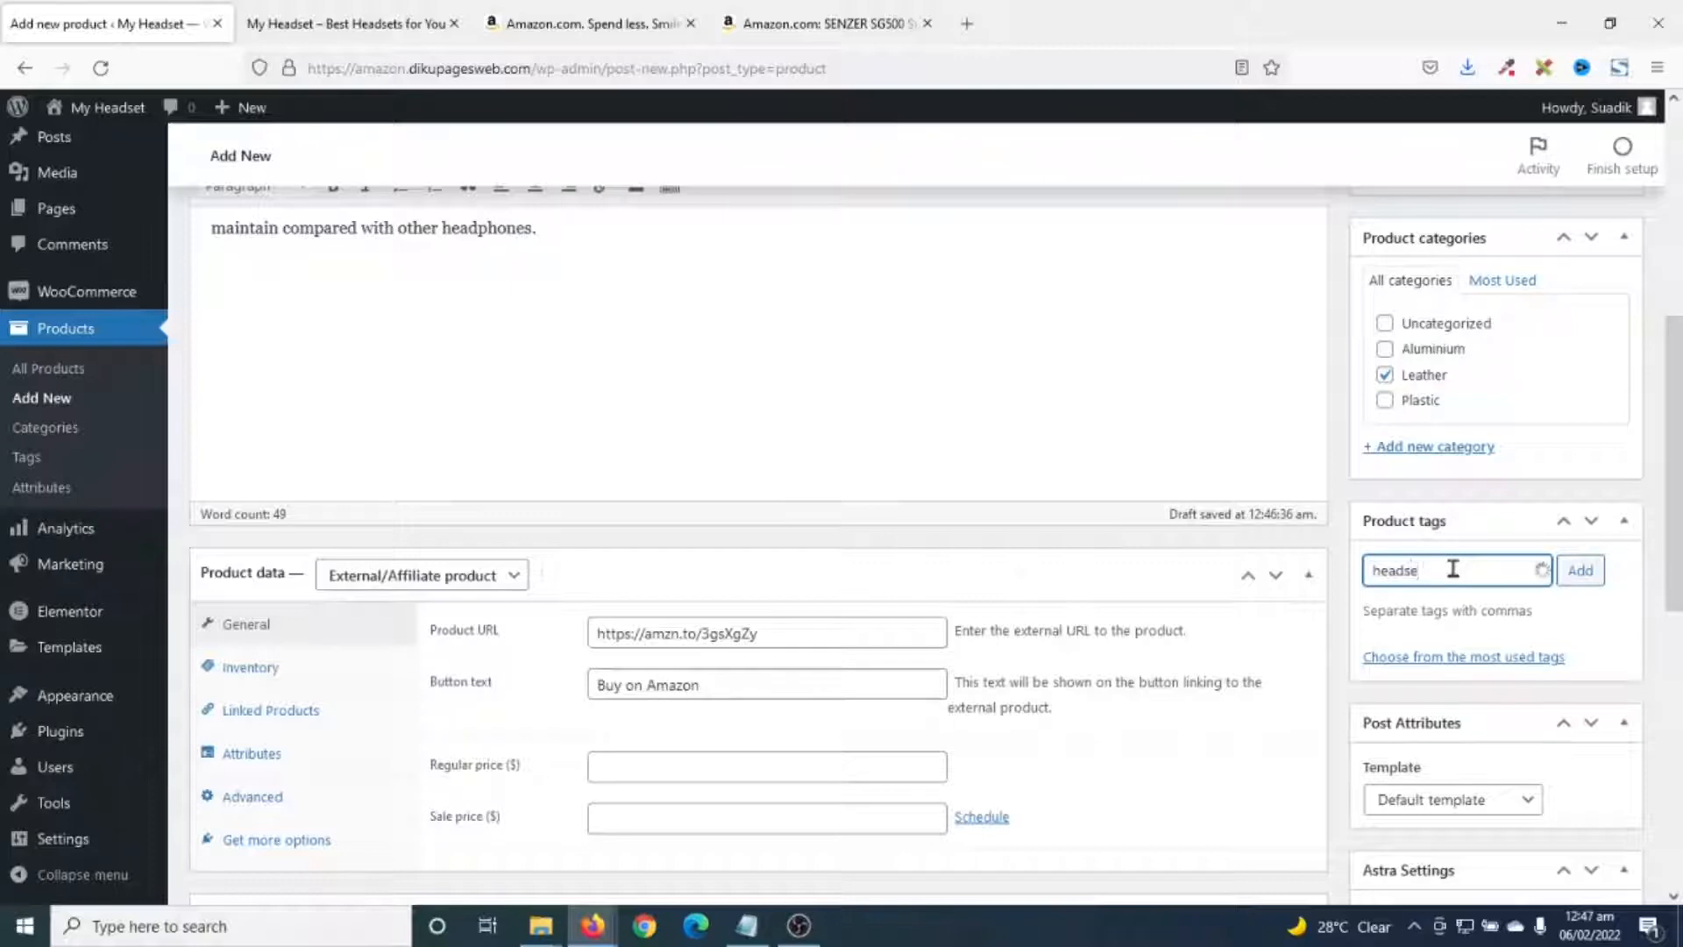
key(Return)
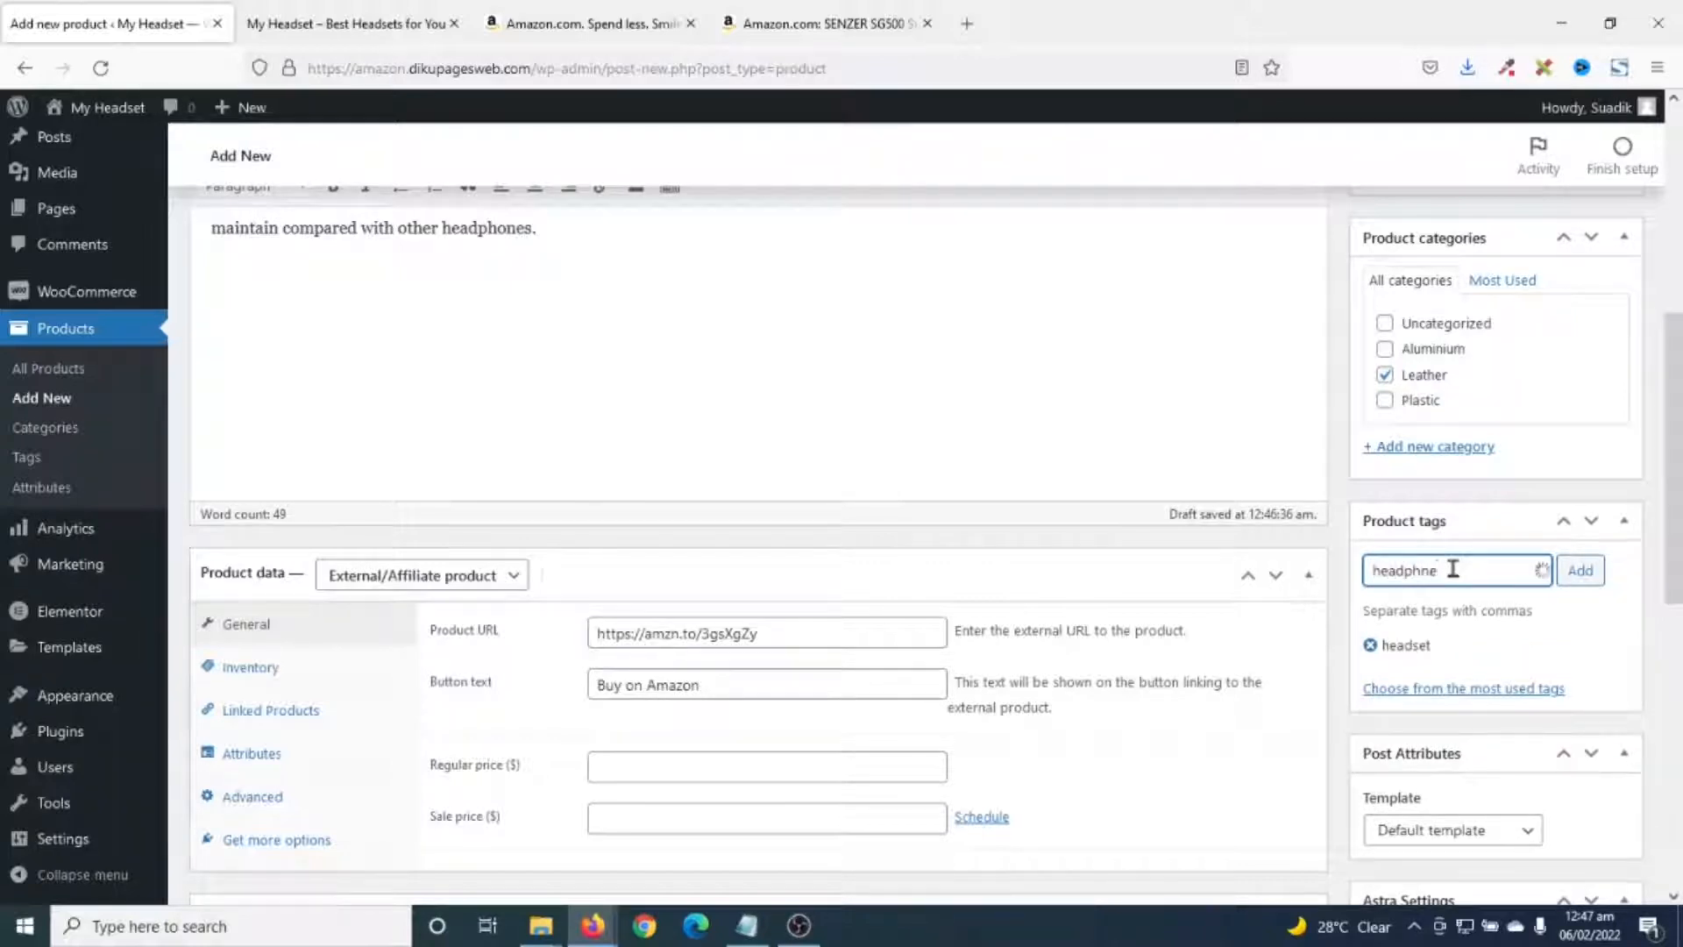
key(Return)
key(Return)
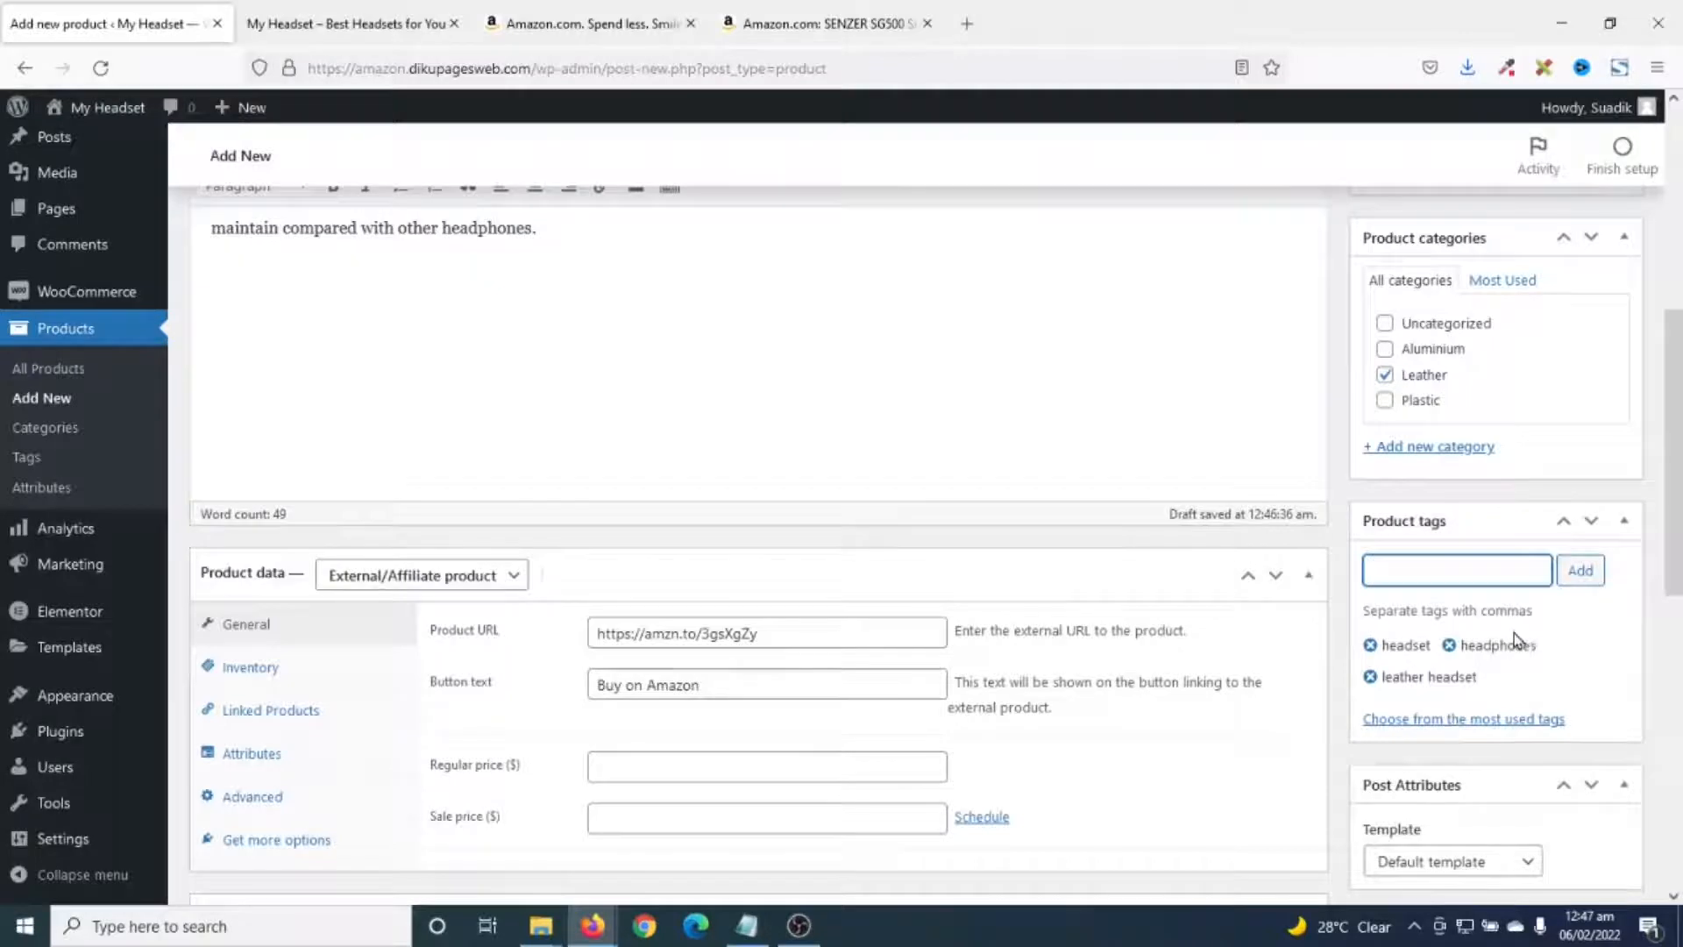
scroll(1513, 633, down, 1)
scroll(1526, 569, up, 2)
scroll(1530, 539, down, 4)
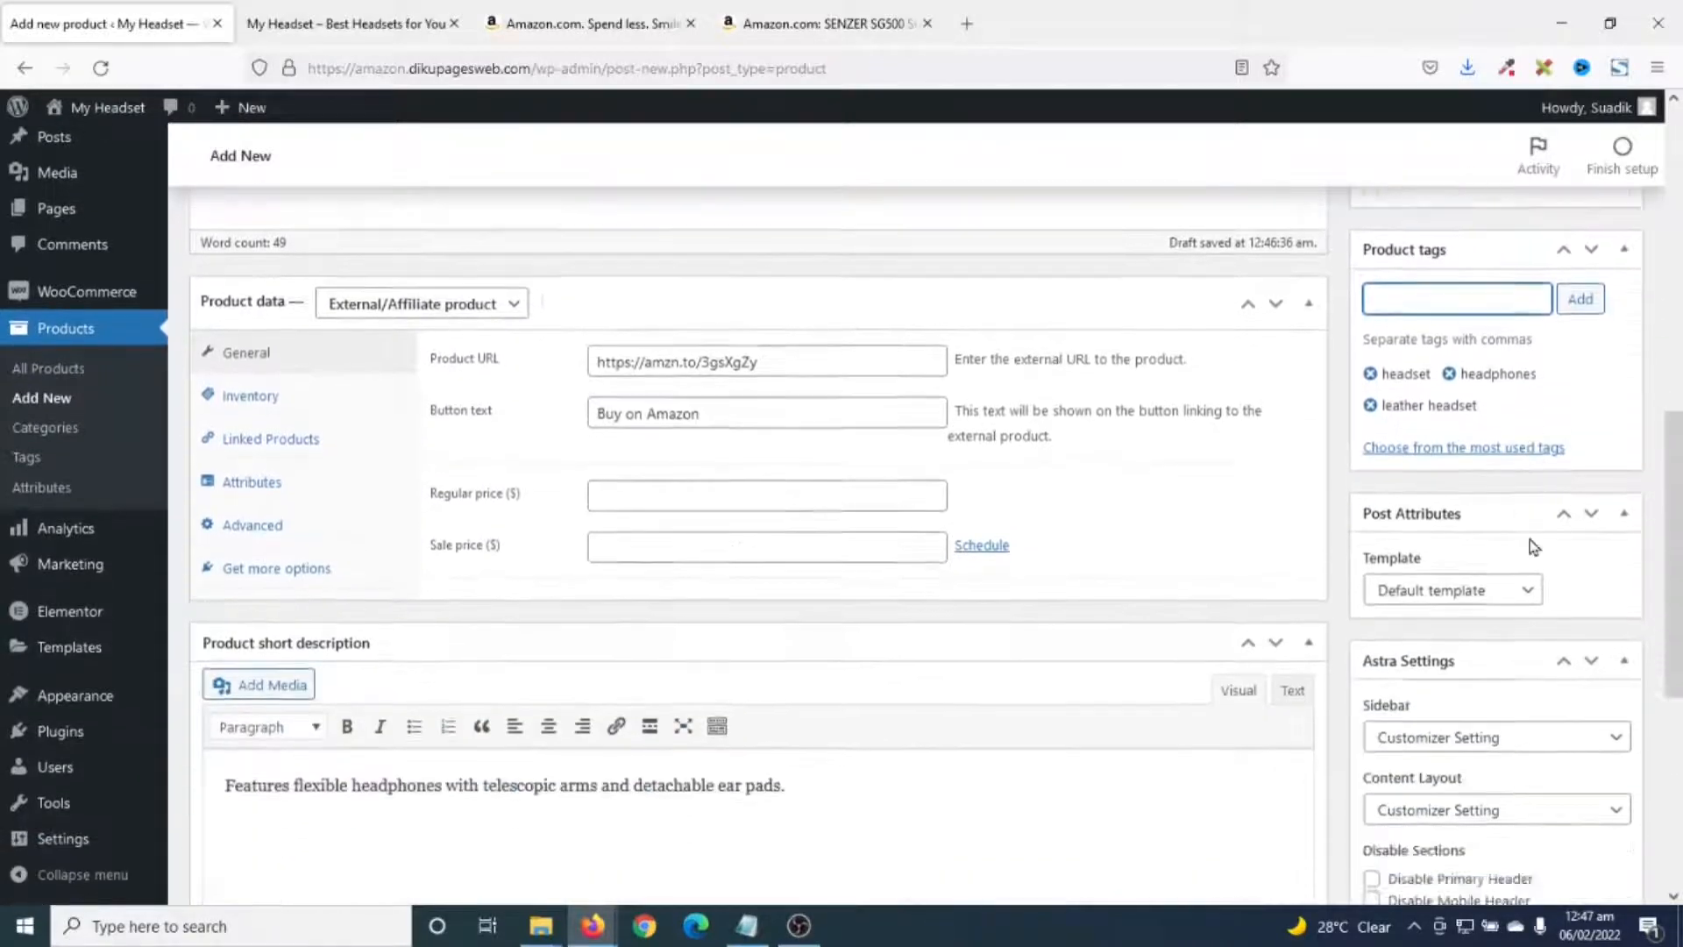
- Upload the SENZER SG500 headset photo as the product image, using its title as Alt Text
scroll(1529, 542, down, 6)
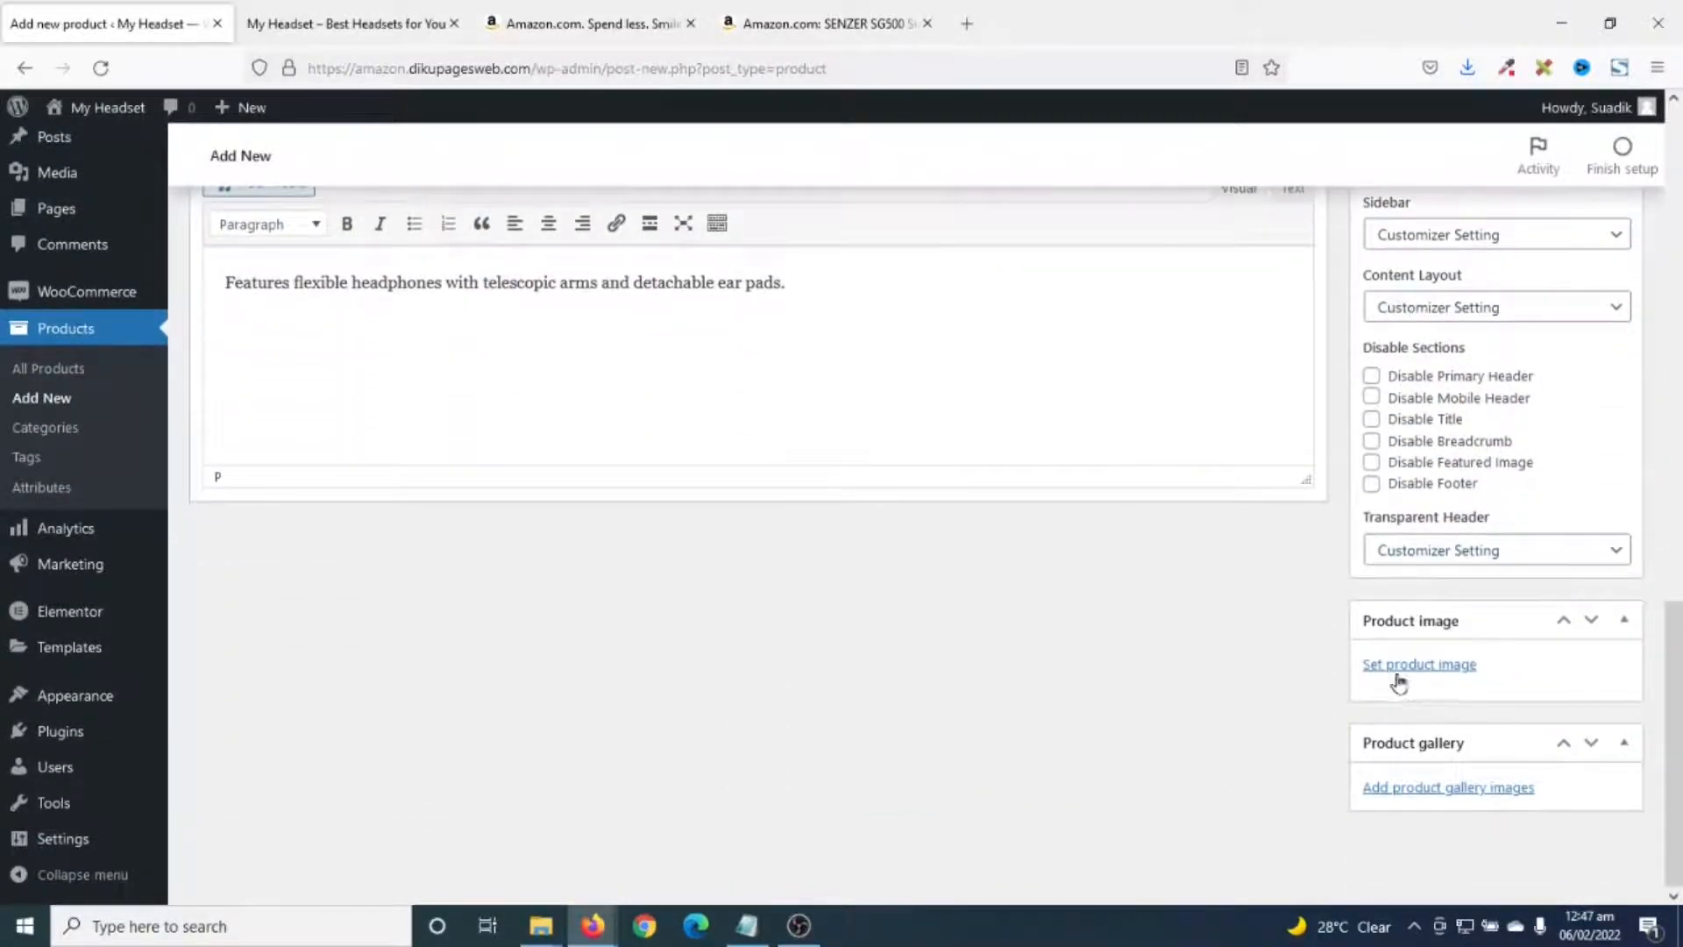
click(1400, 671)
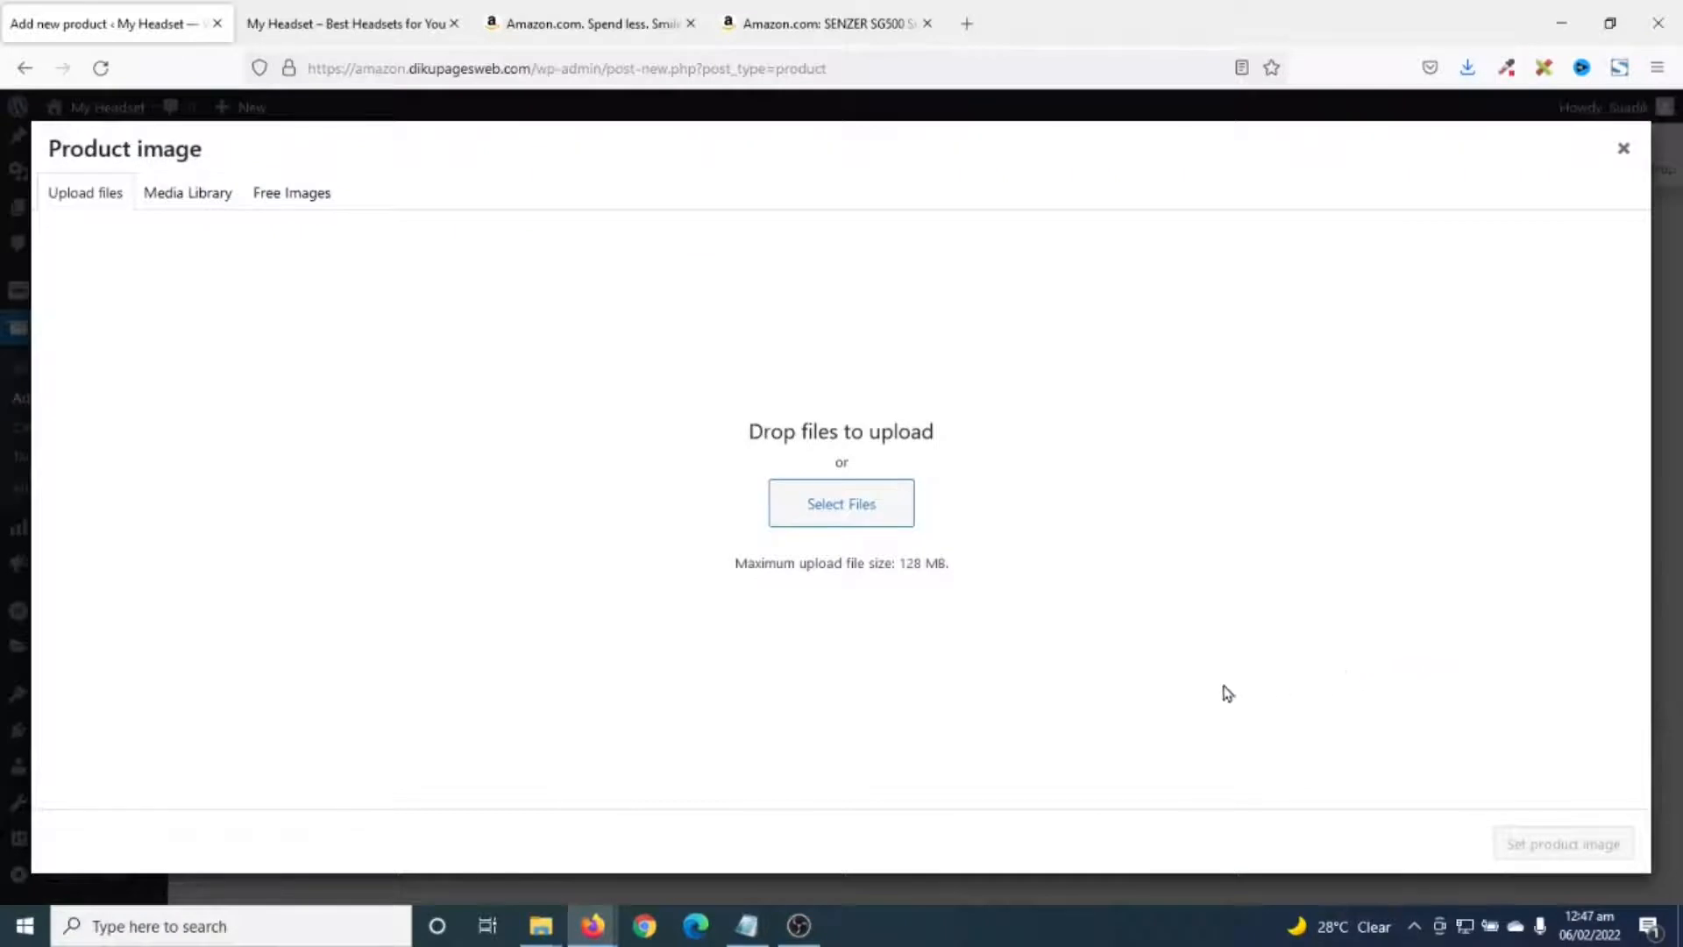
click(830, 513)
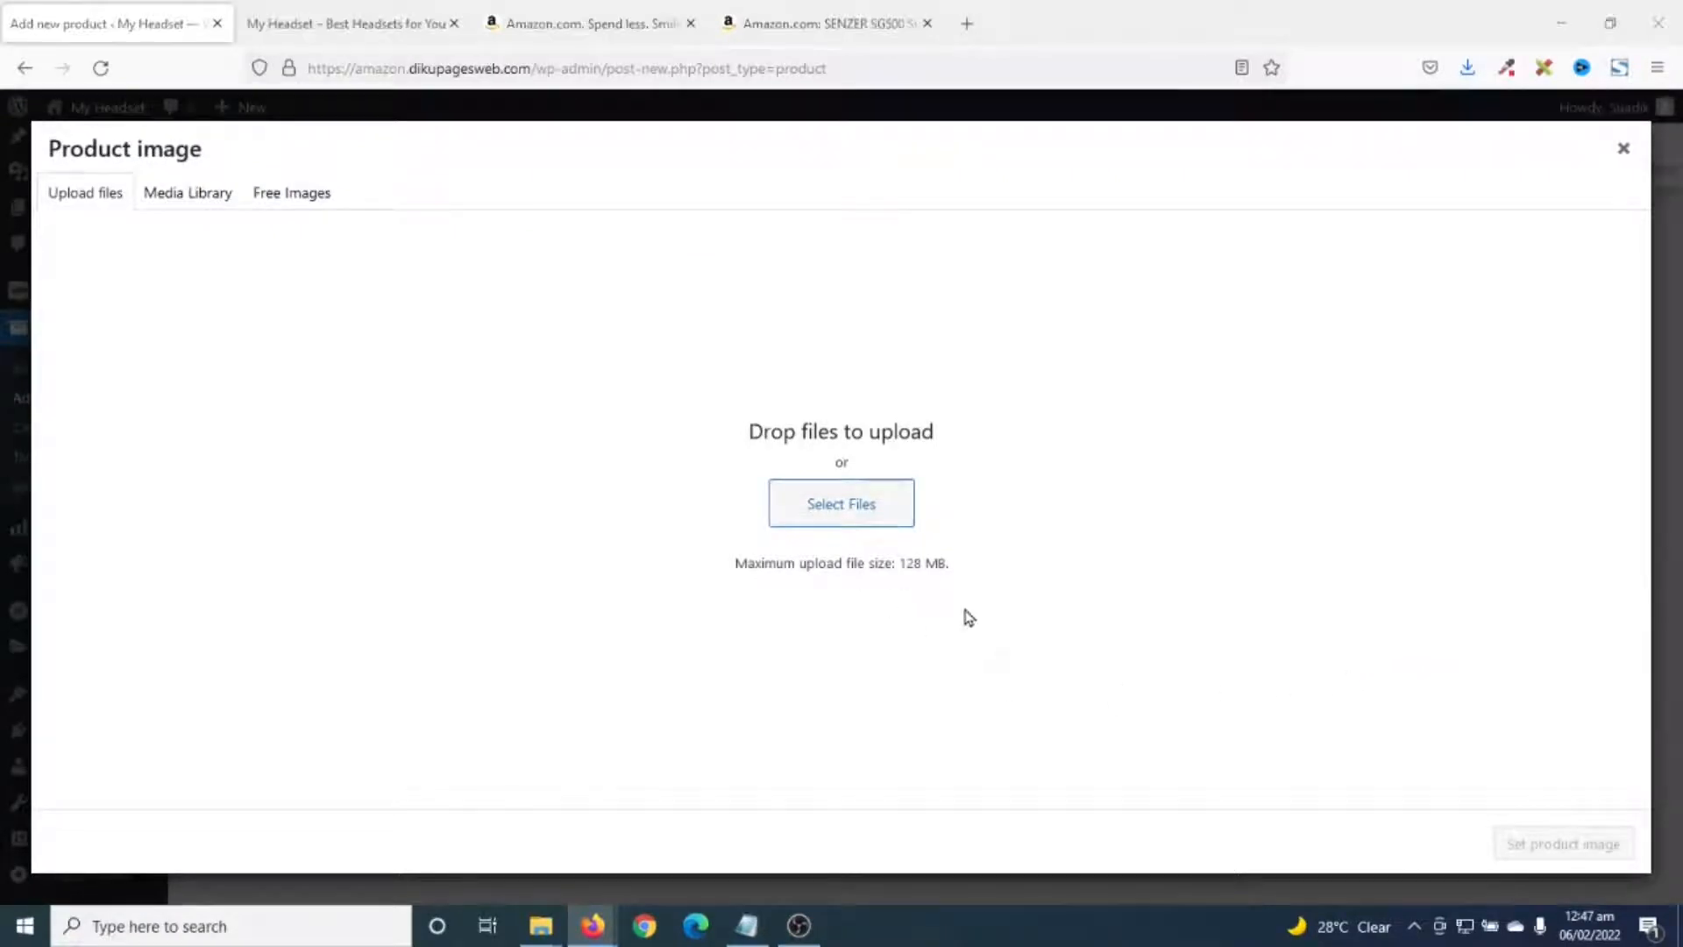
click(811, 596)
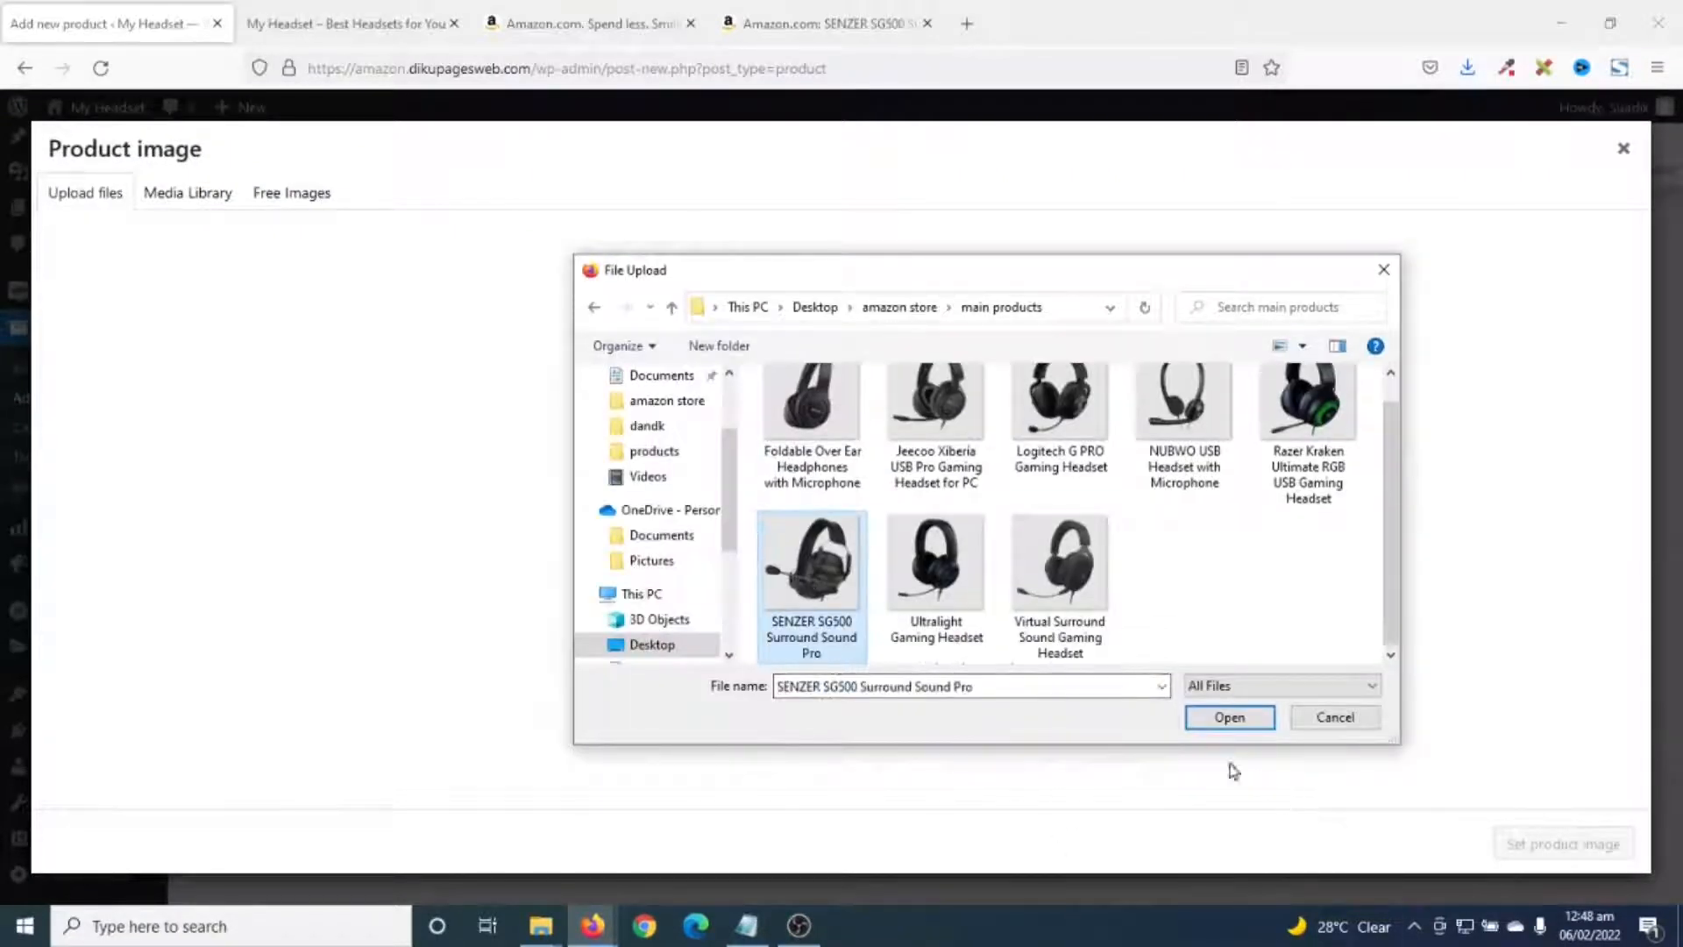
click(1229, 717)
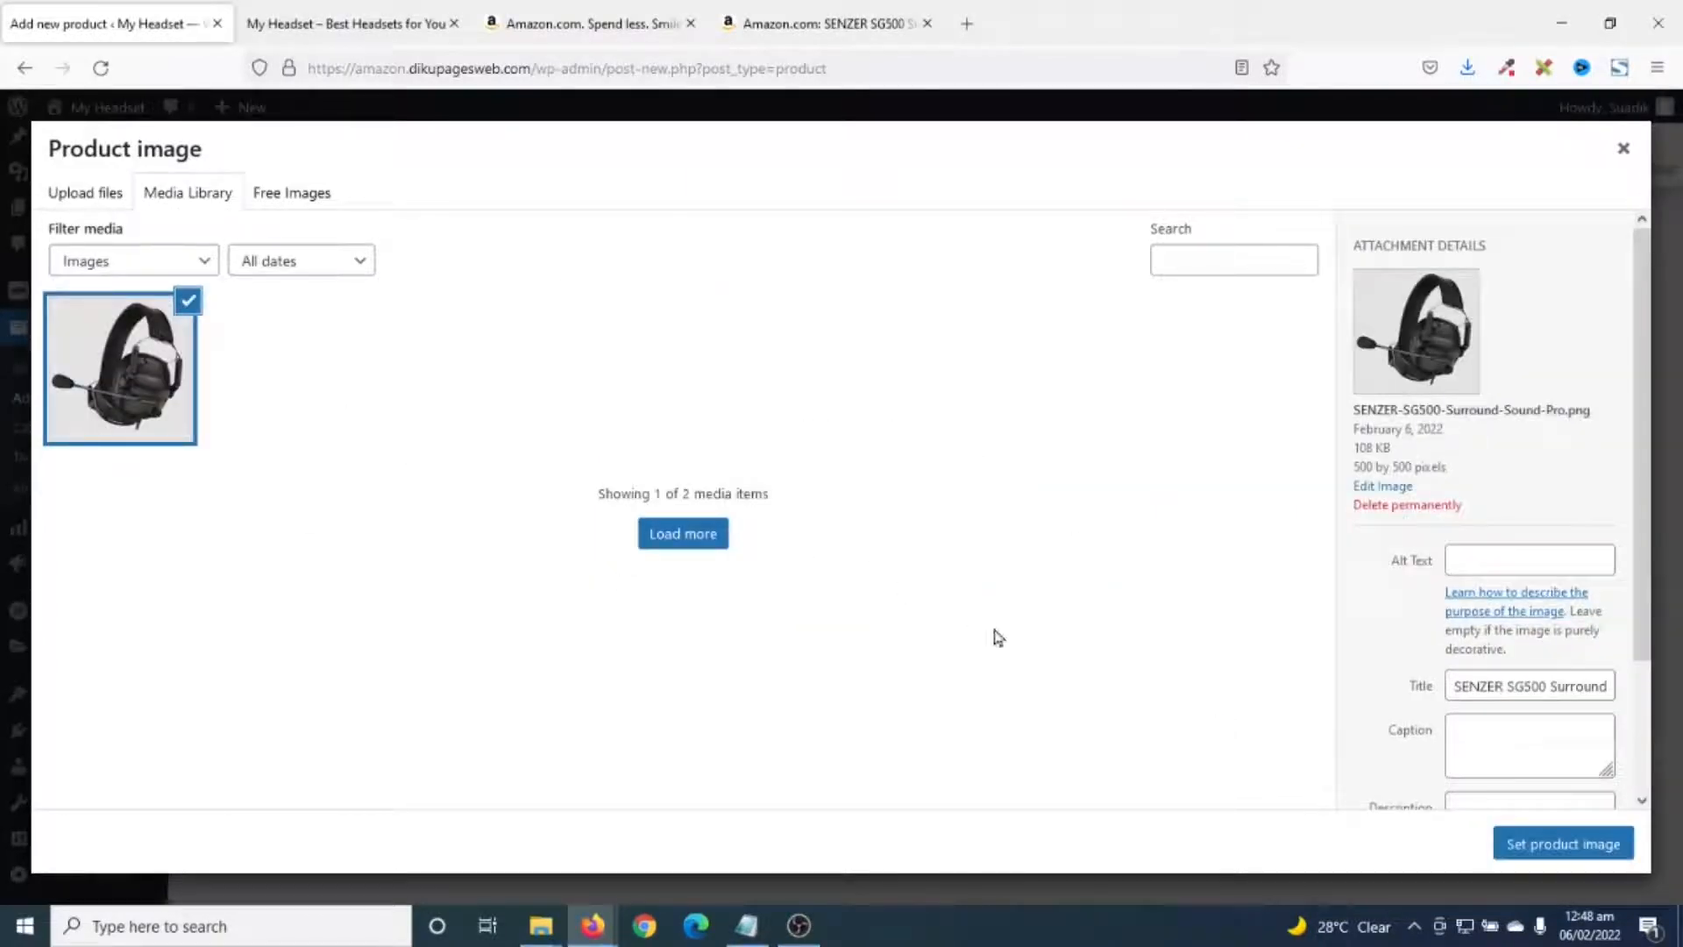
click(1479, 556)
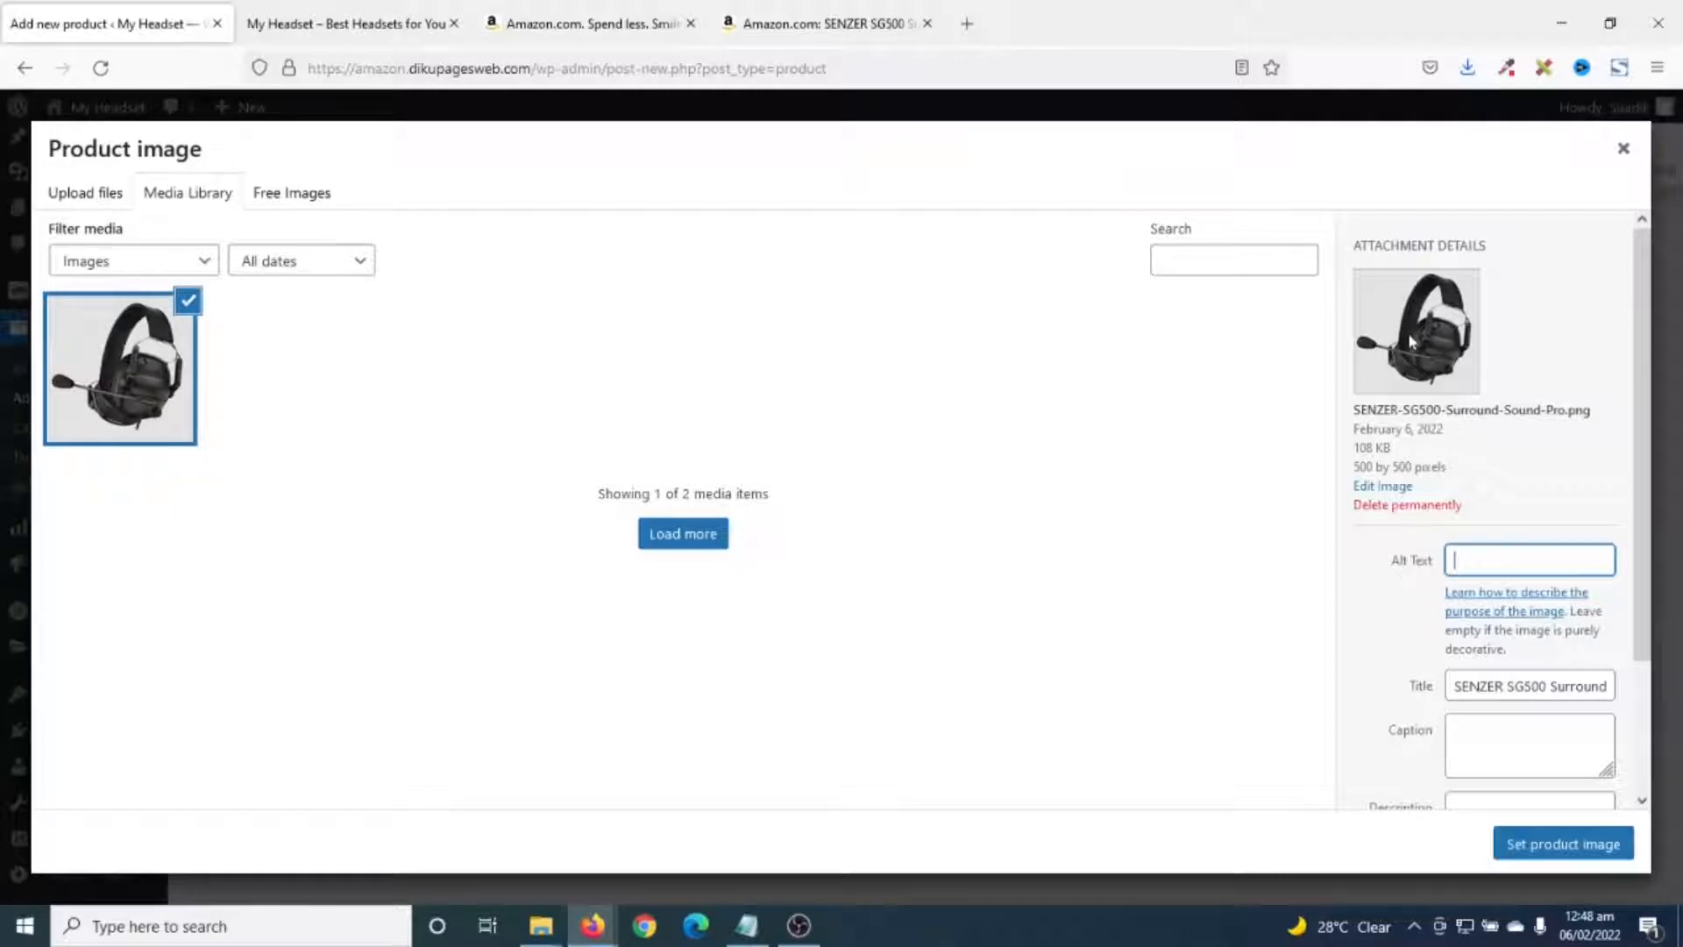
click(1510, 687)
key(ctrl+a)
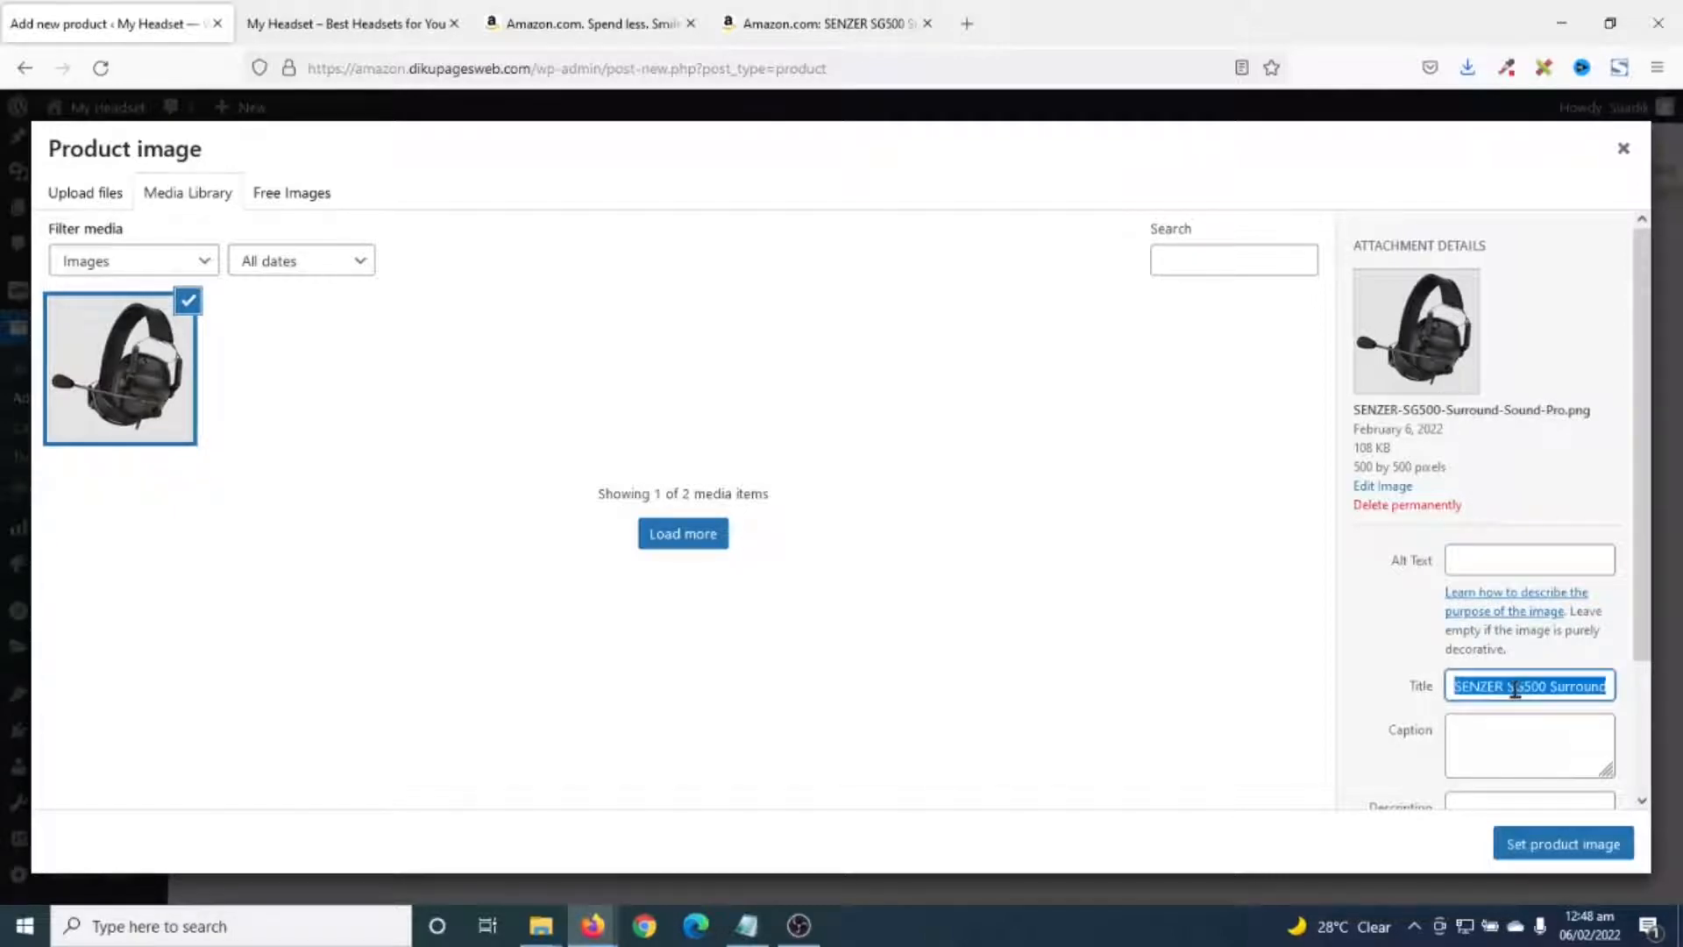
click(1514, 559)
key(ctrl+v)
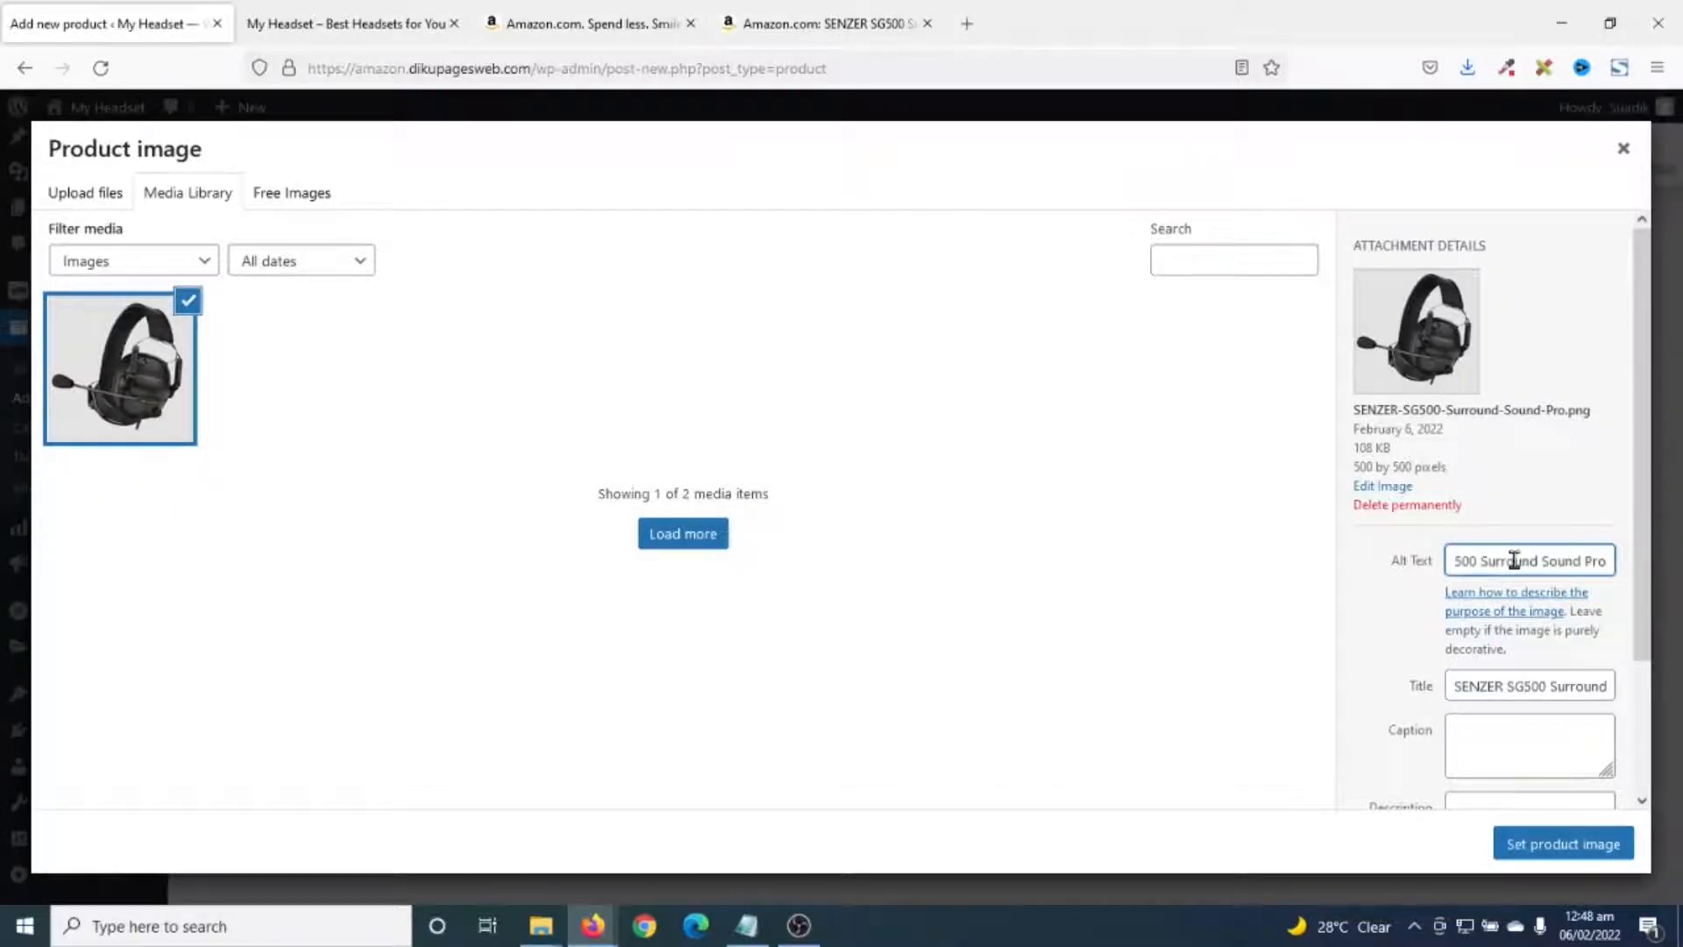
click(1548, 847)
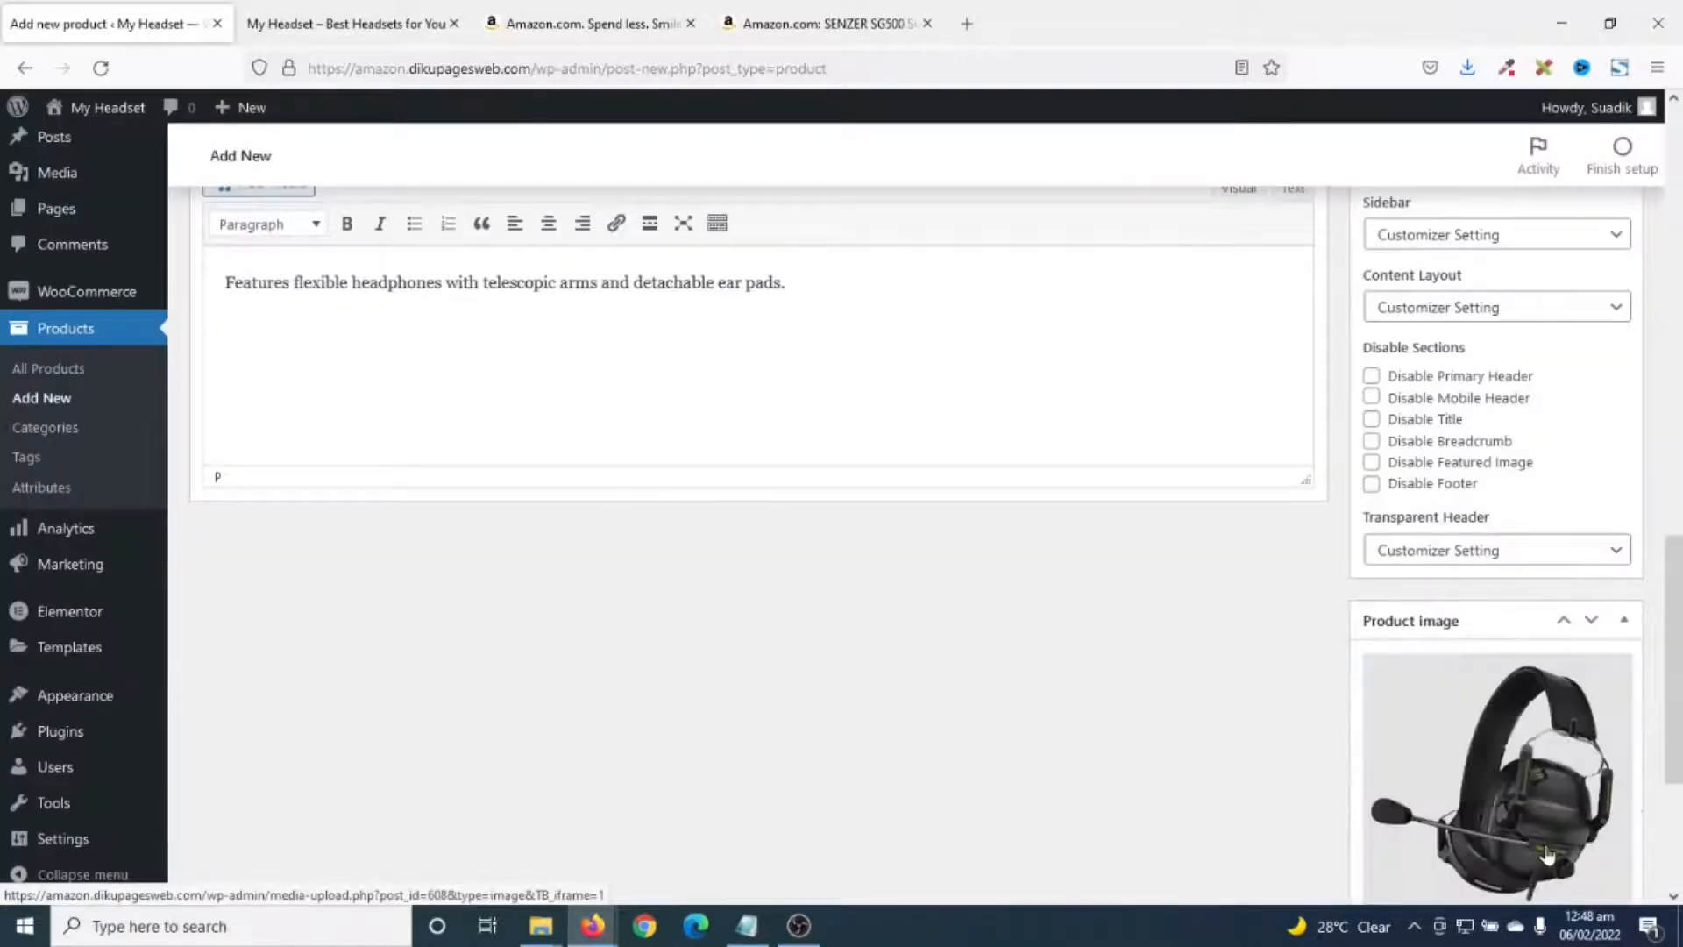
- Publish the SENZER SG500 product and open its live page in a new tab
scroll(1455, 771, up, 15)
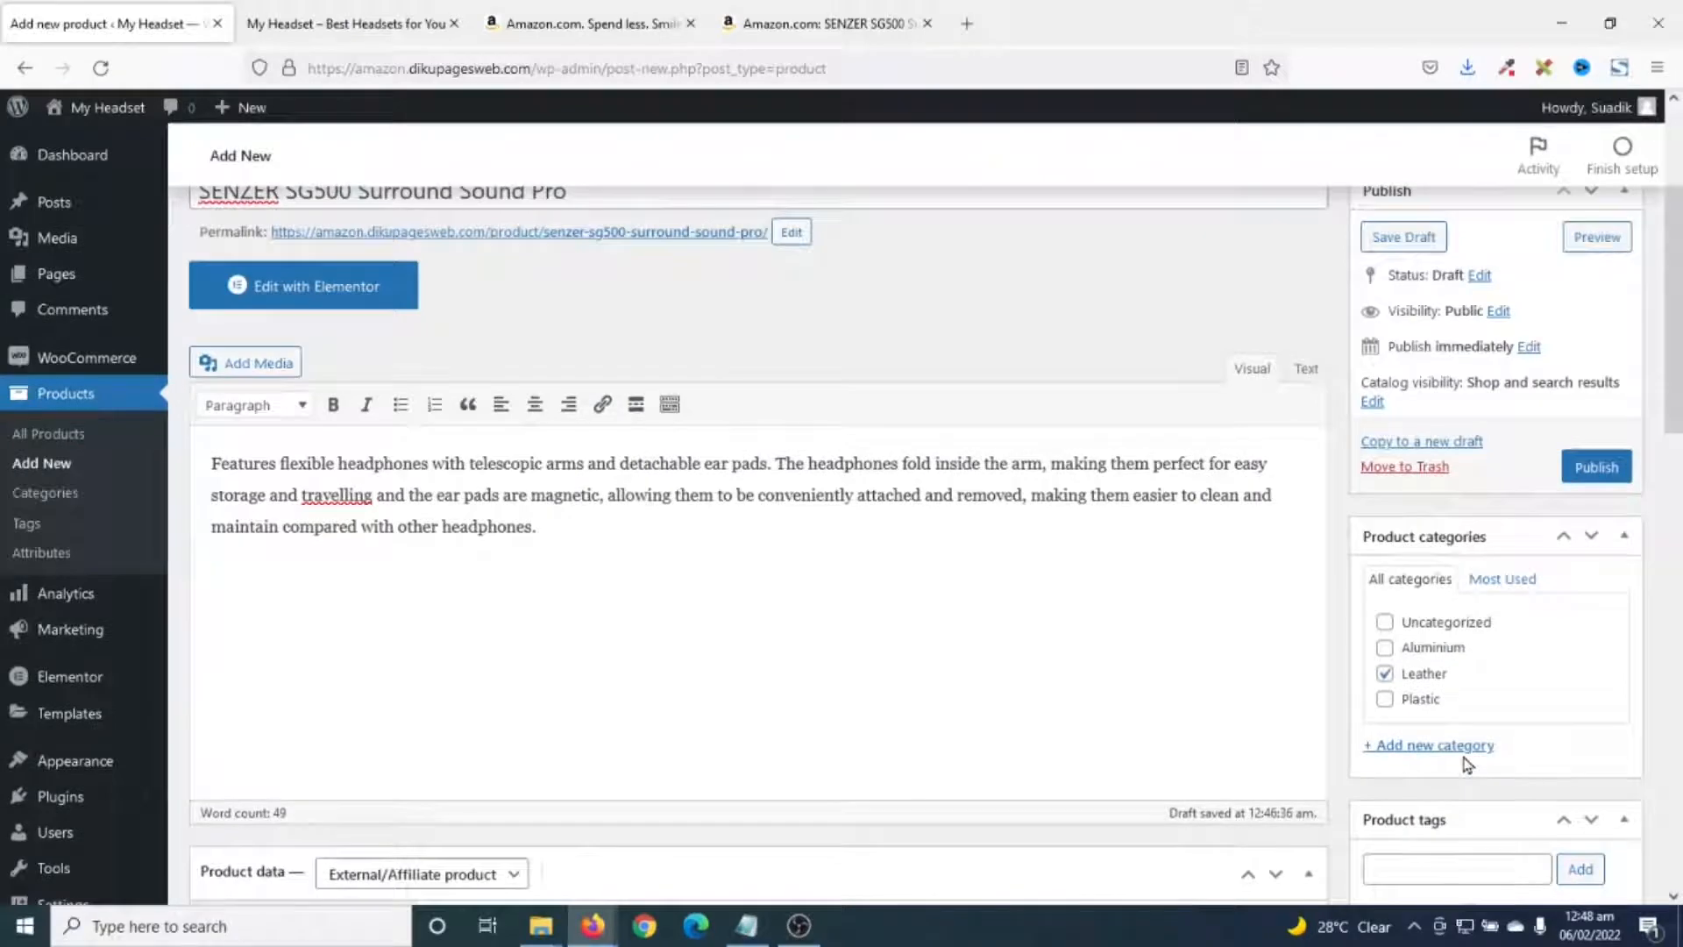
click(1596, 468)
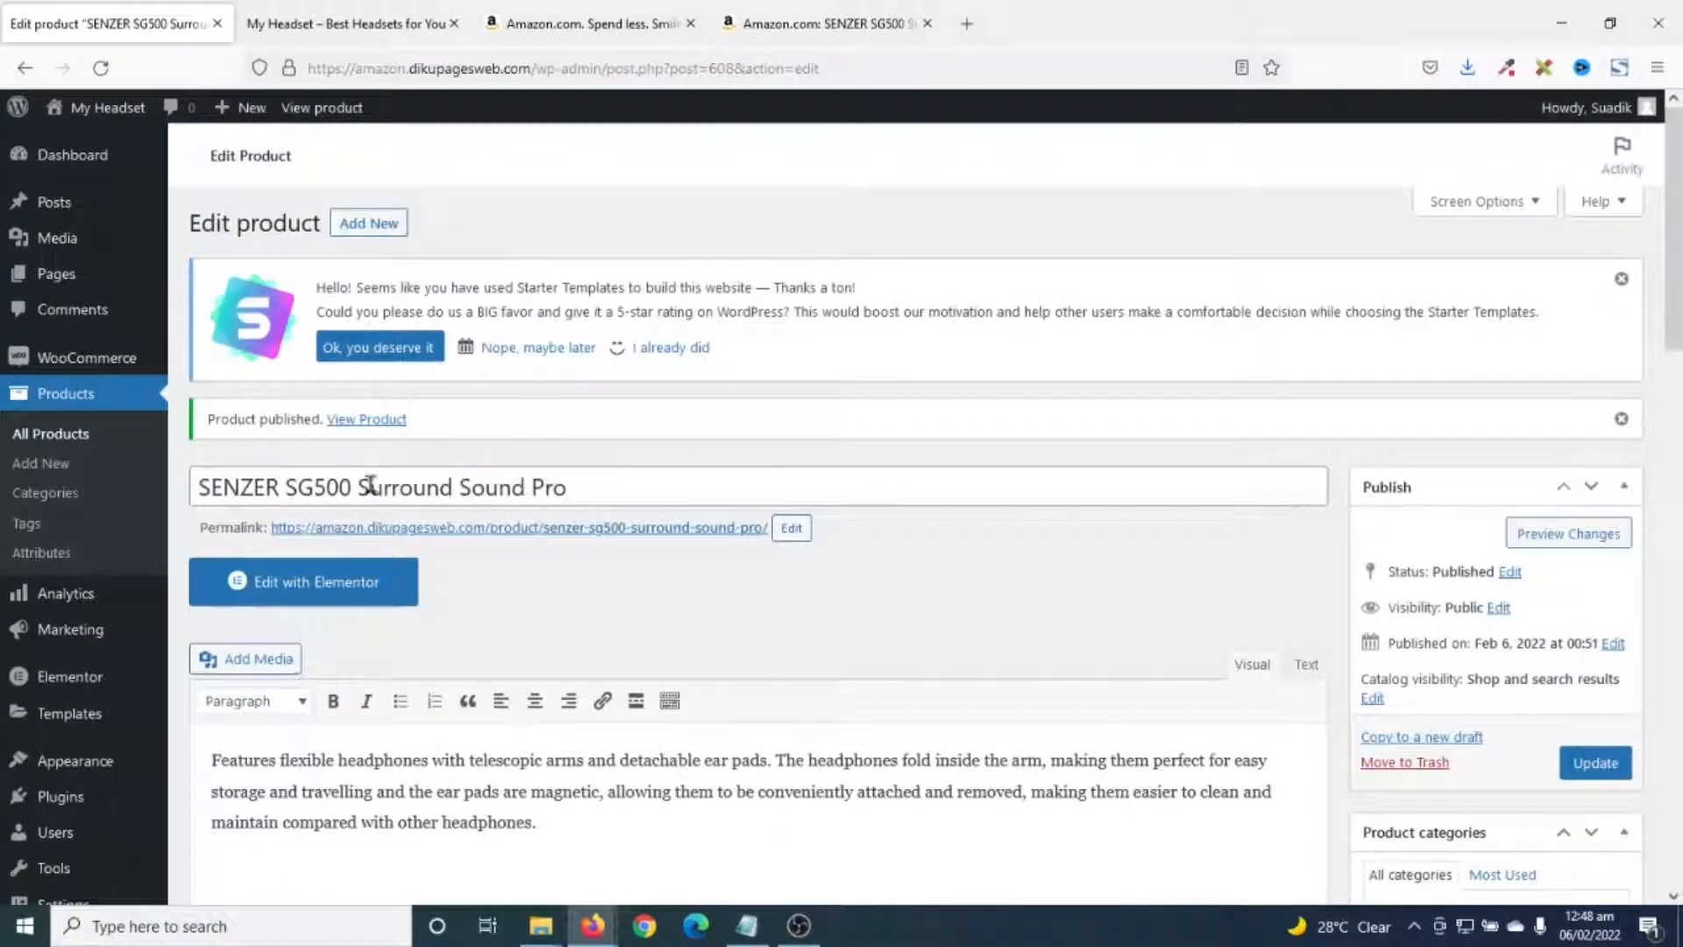
right_click(350, 427)
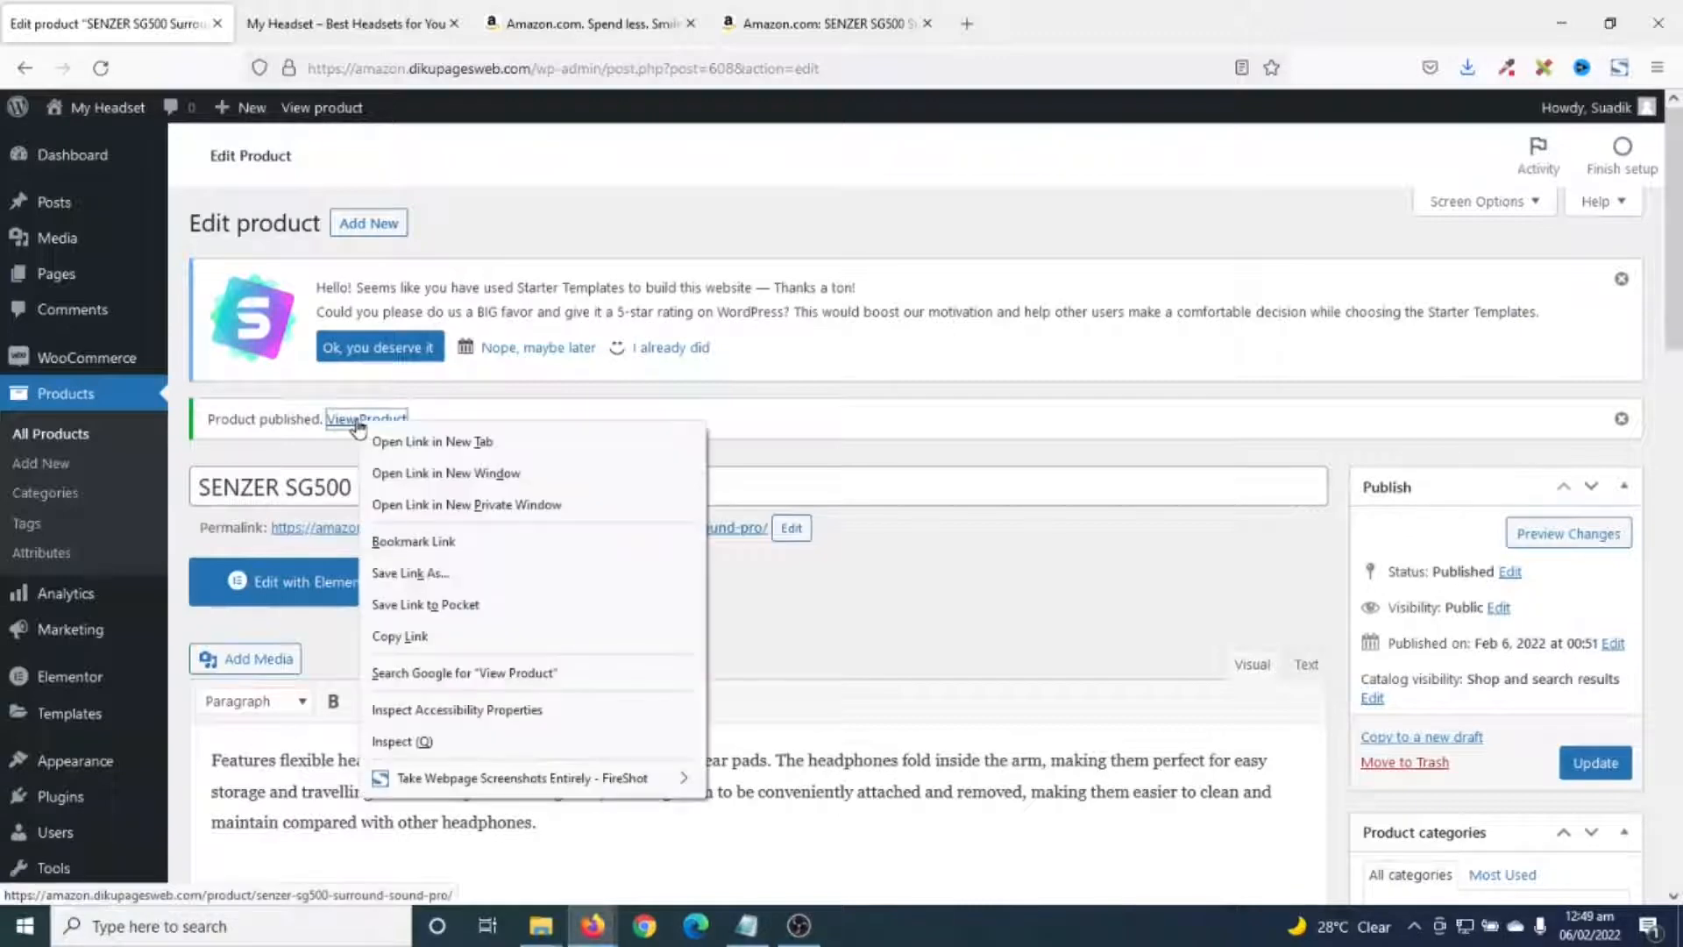
click(467, 442)
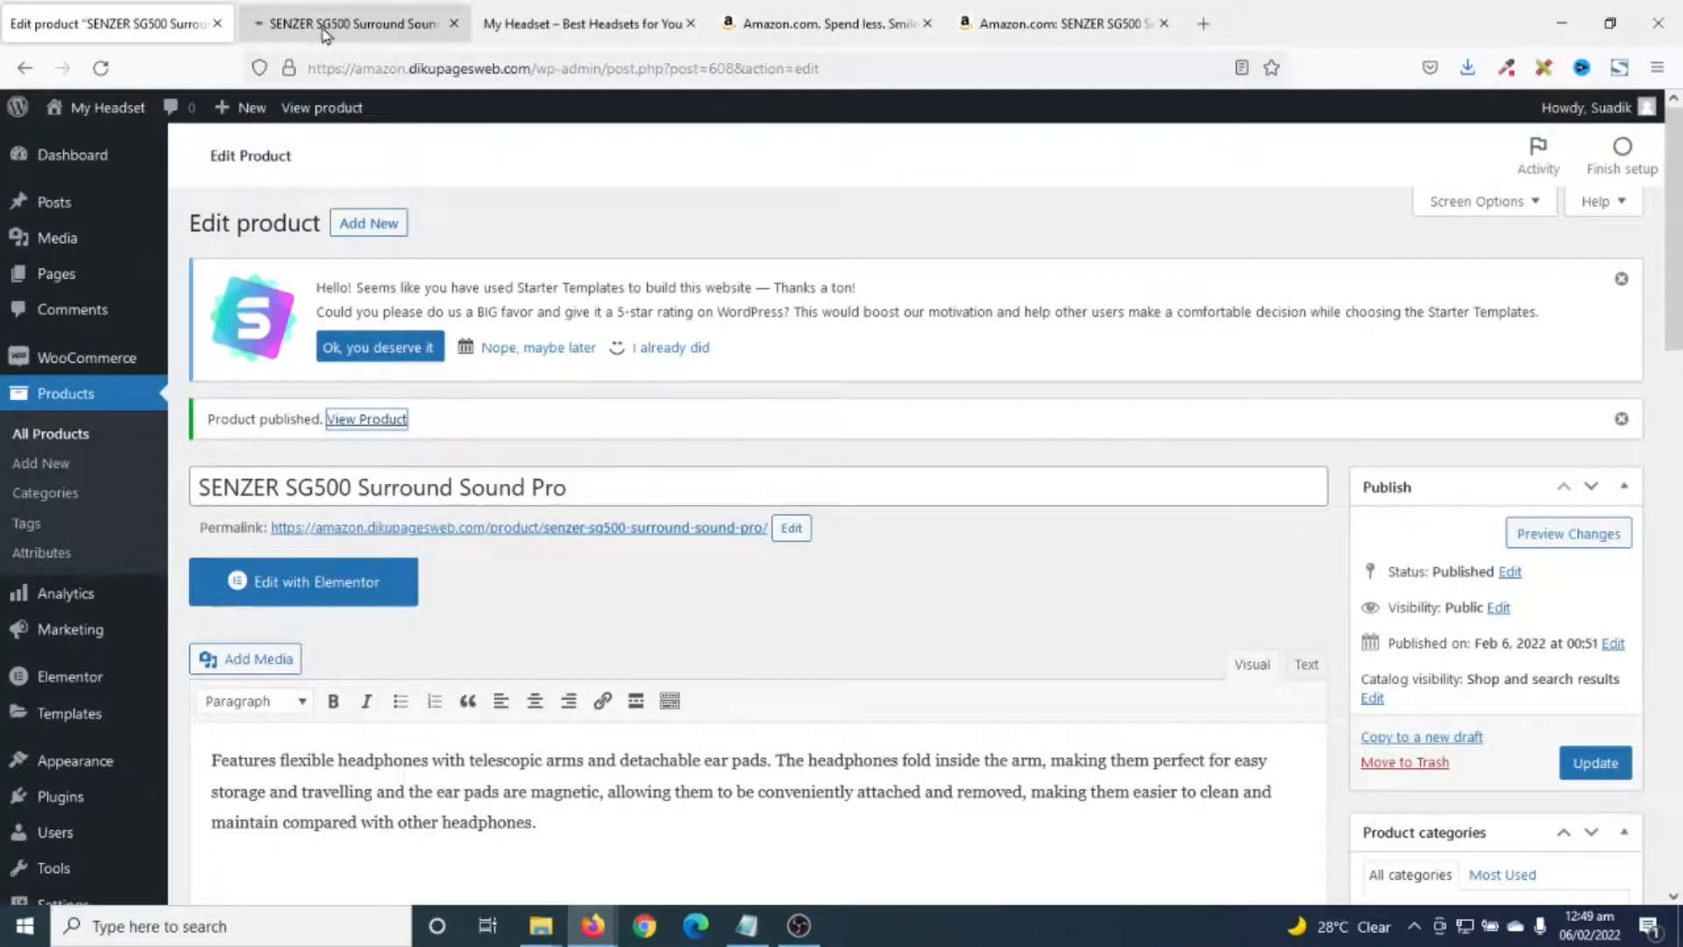
- Review the SENZER SG500 storefront page, checking its image, short description and full description
click(351, 23)
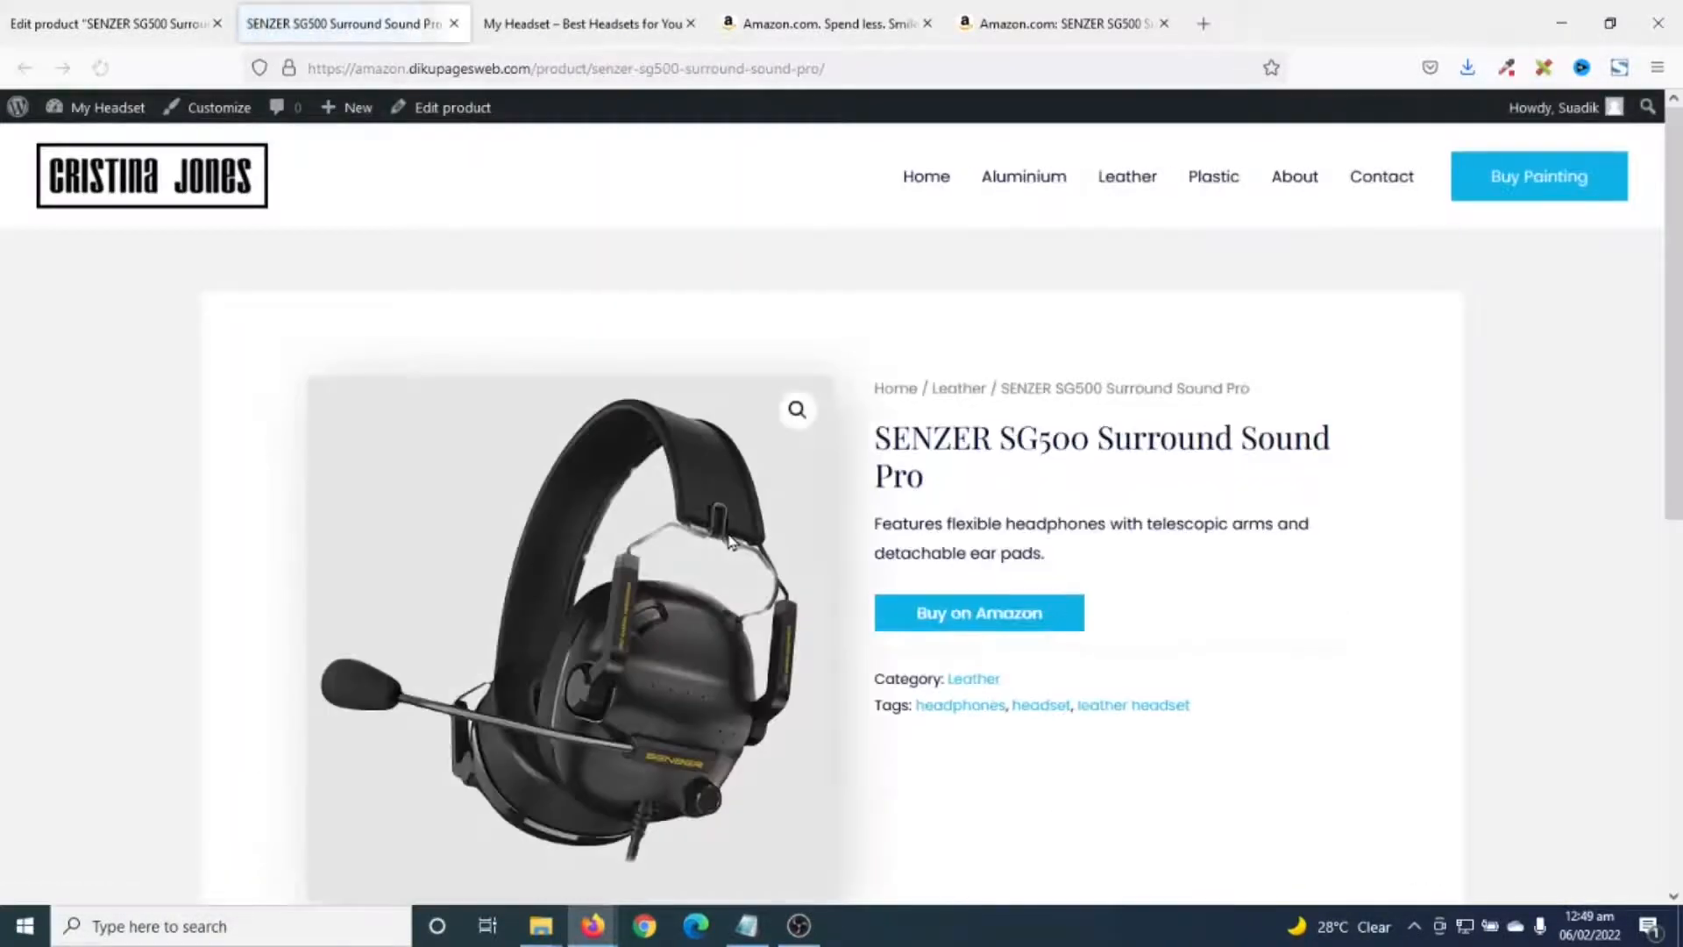
scroll(877, 570, down, 4)
scroll(1015, 636, down, 4)
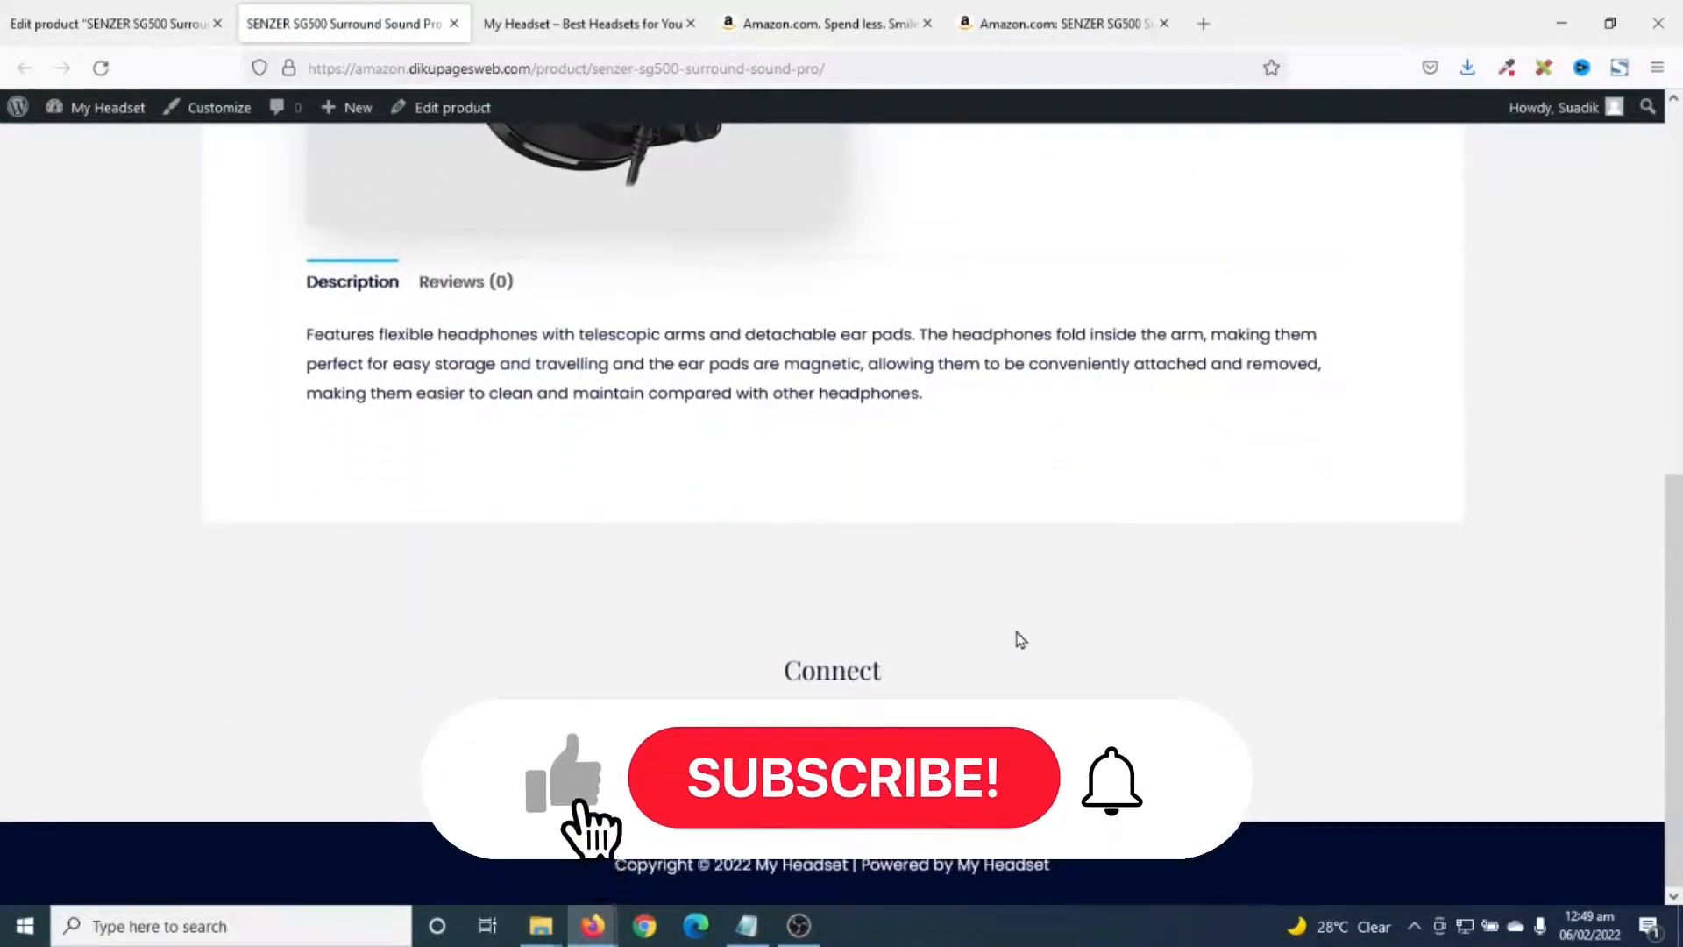
scroll(1015, 635, up, 6)
triple_click(951, 410)
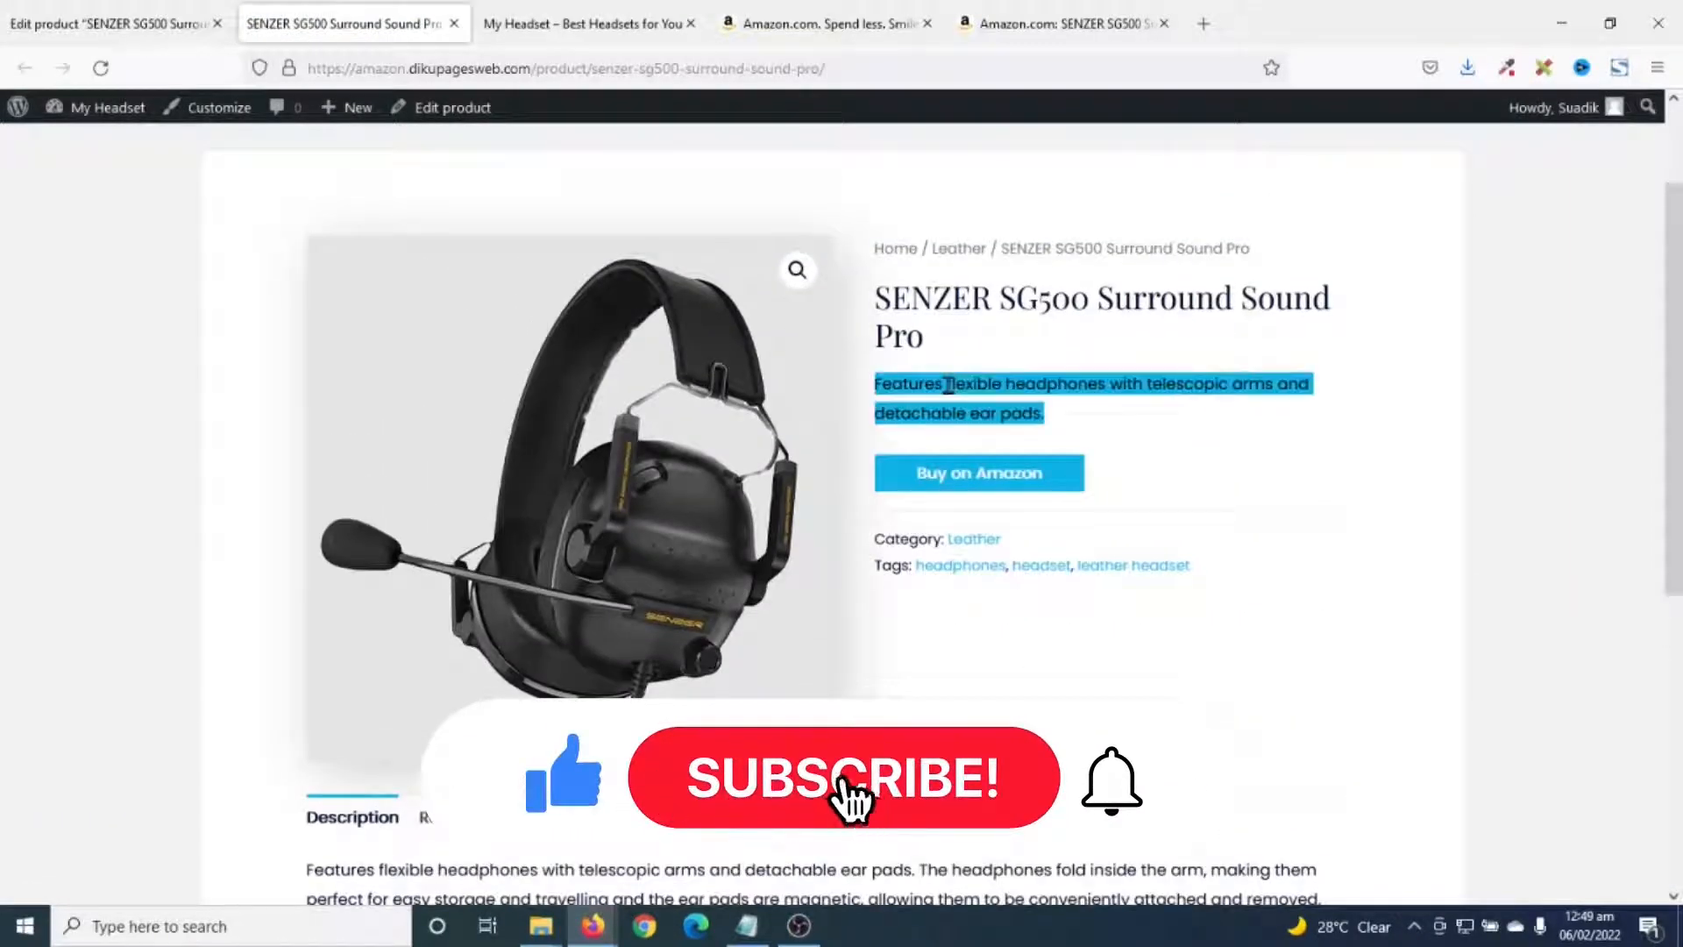
scroll(947, 456, down, 4)
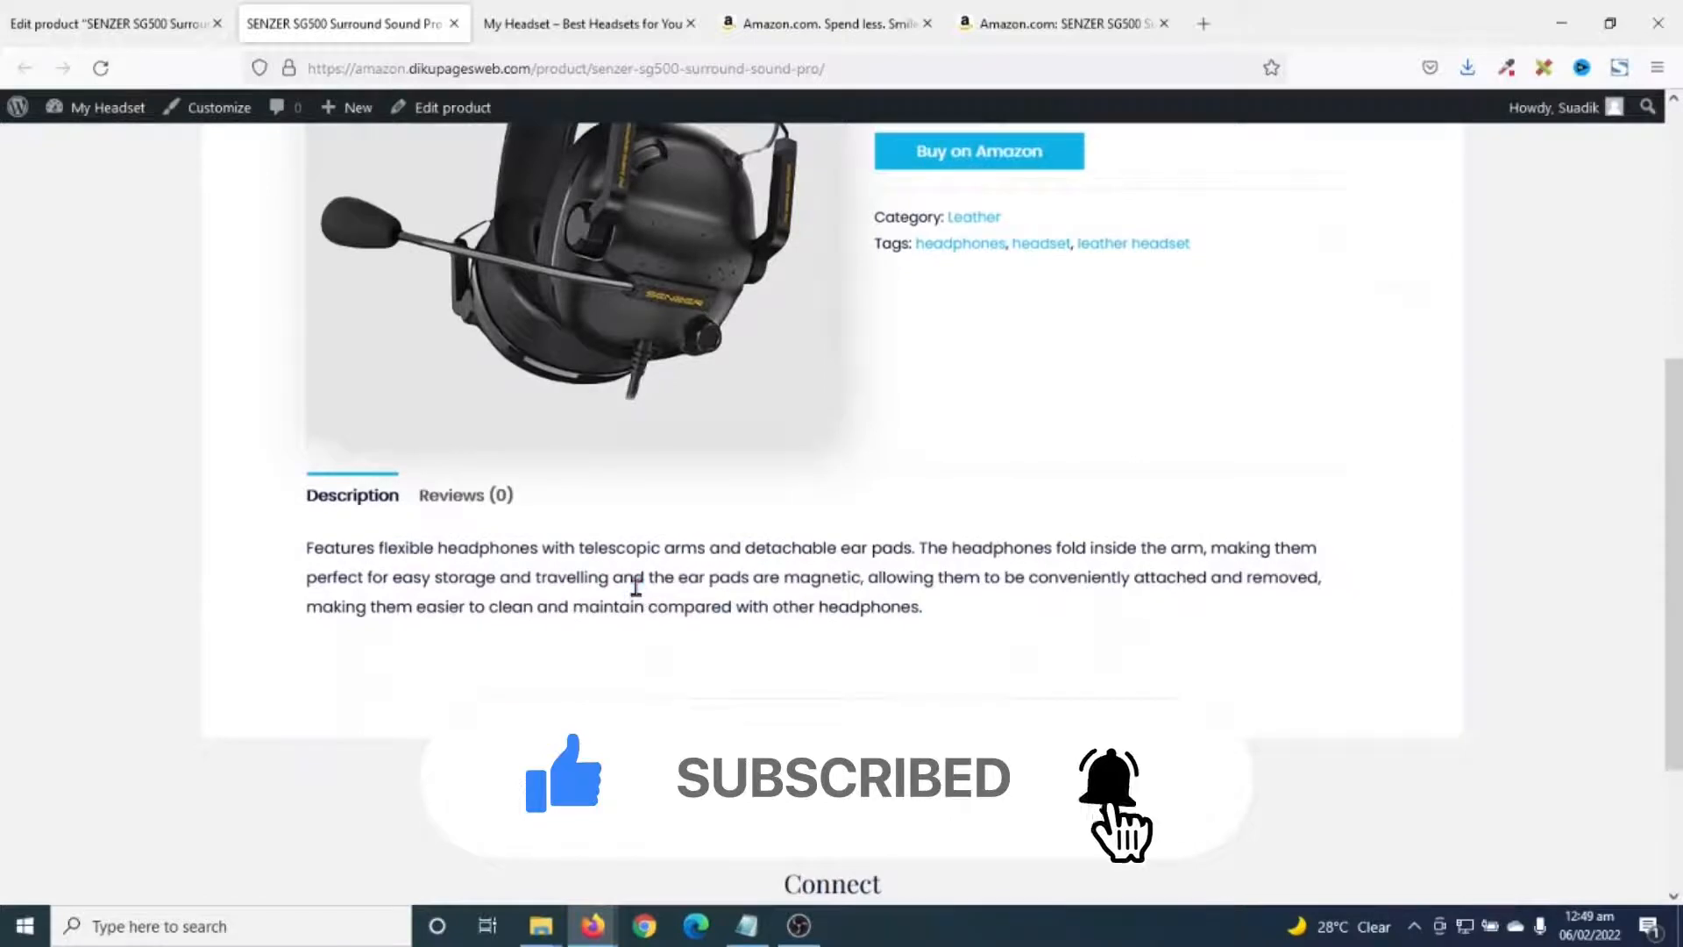
triple_click(636, 586)
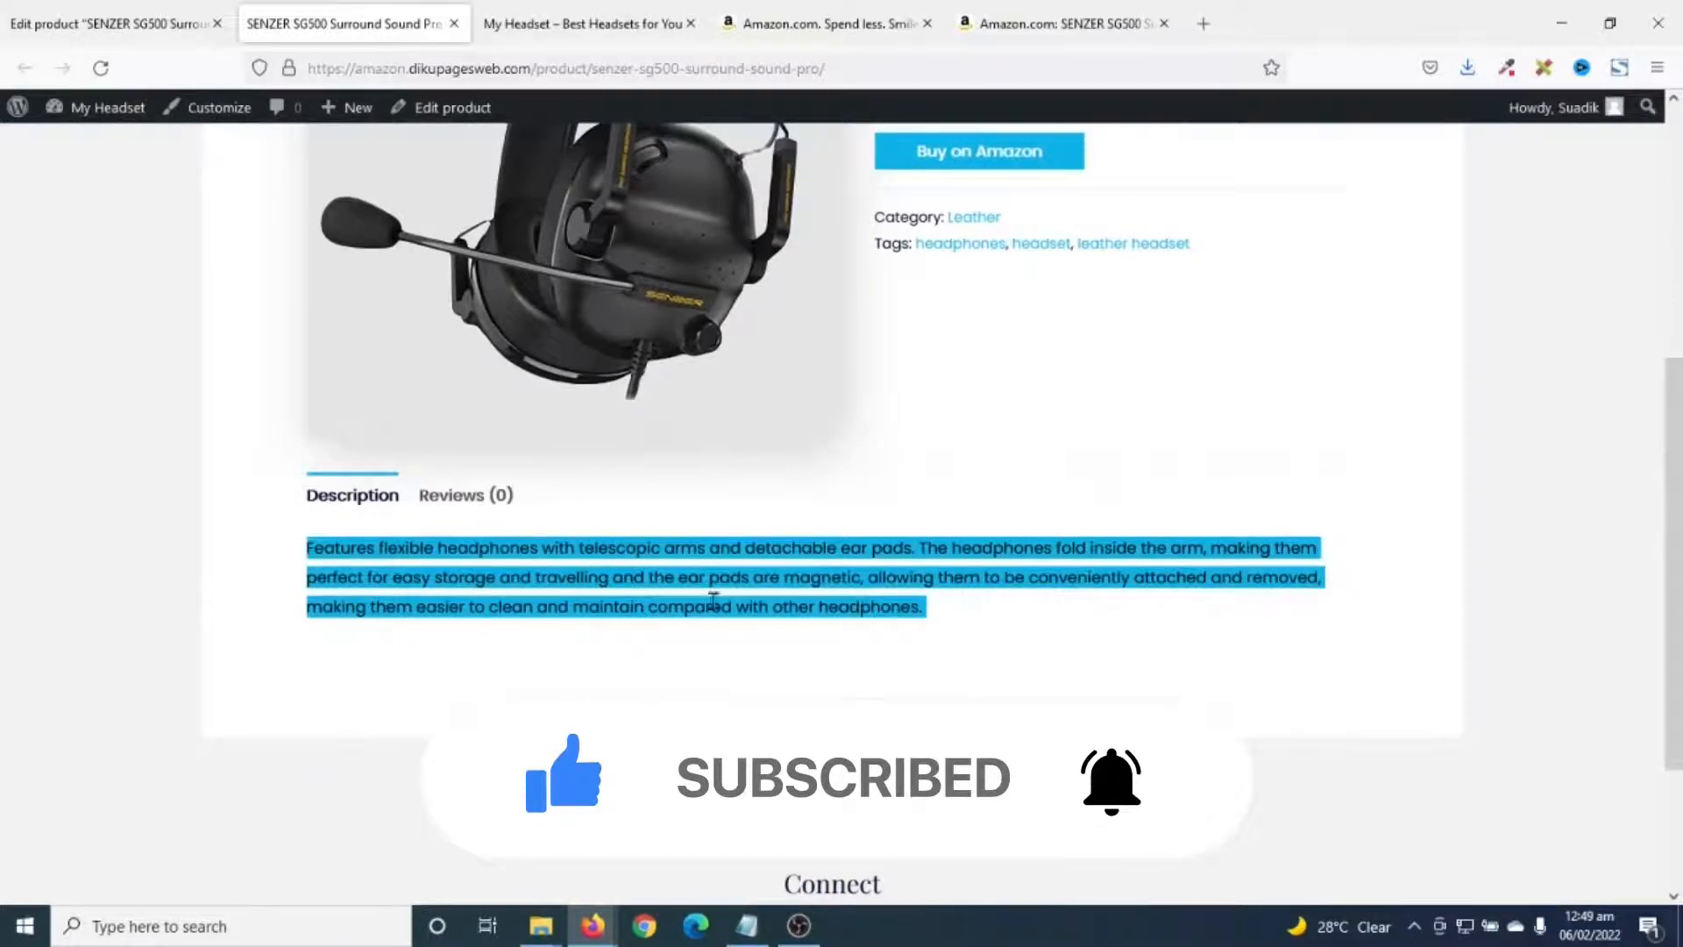
scroll(714, 602, up, 5)
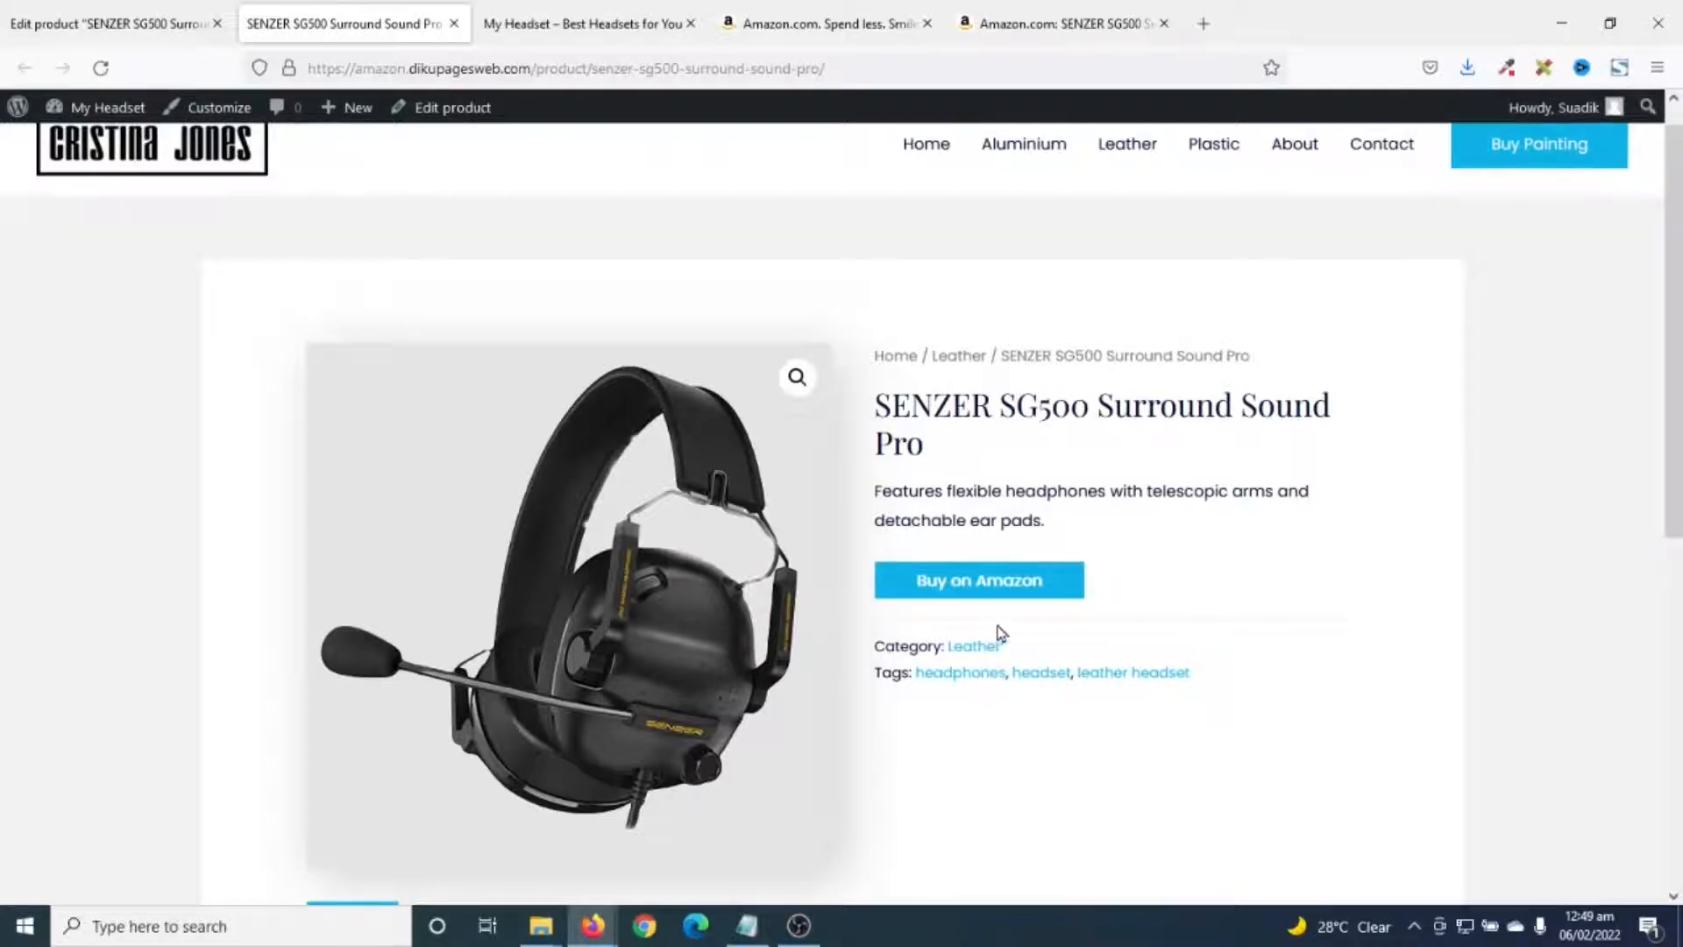
scroll(1002, 633, up, 1)
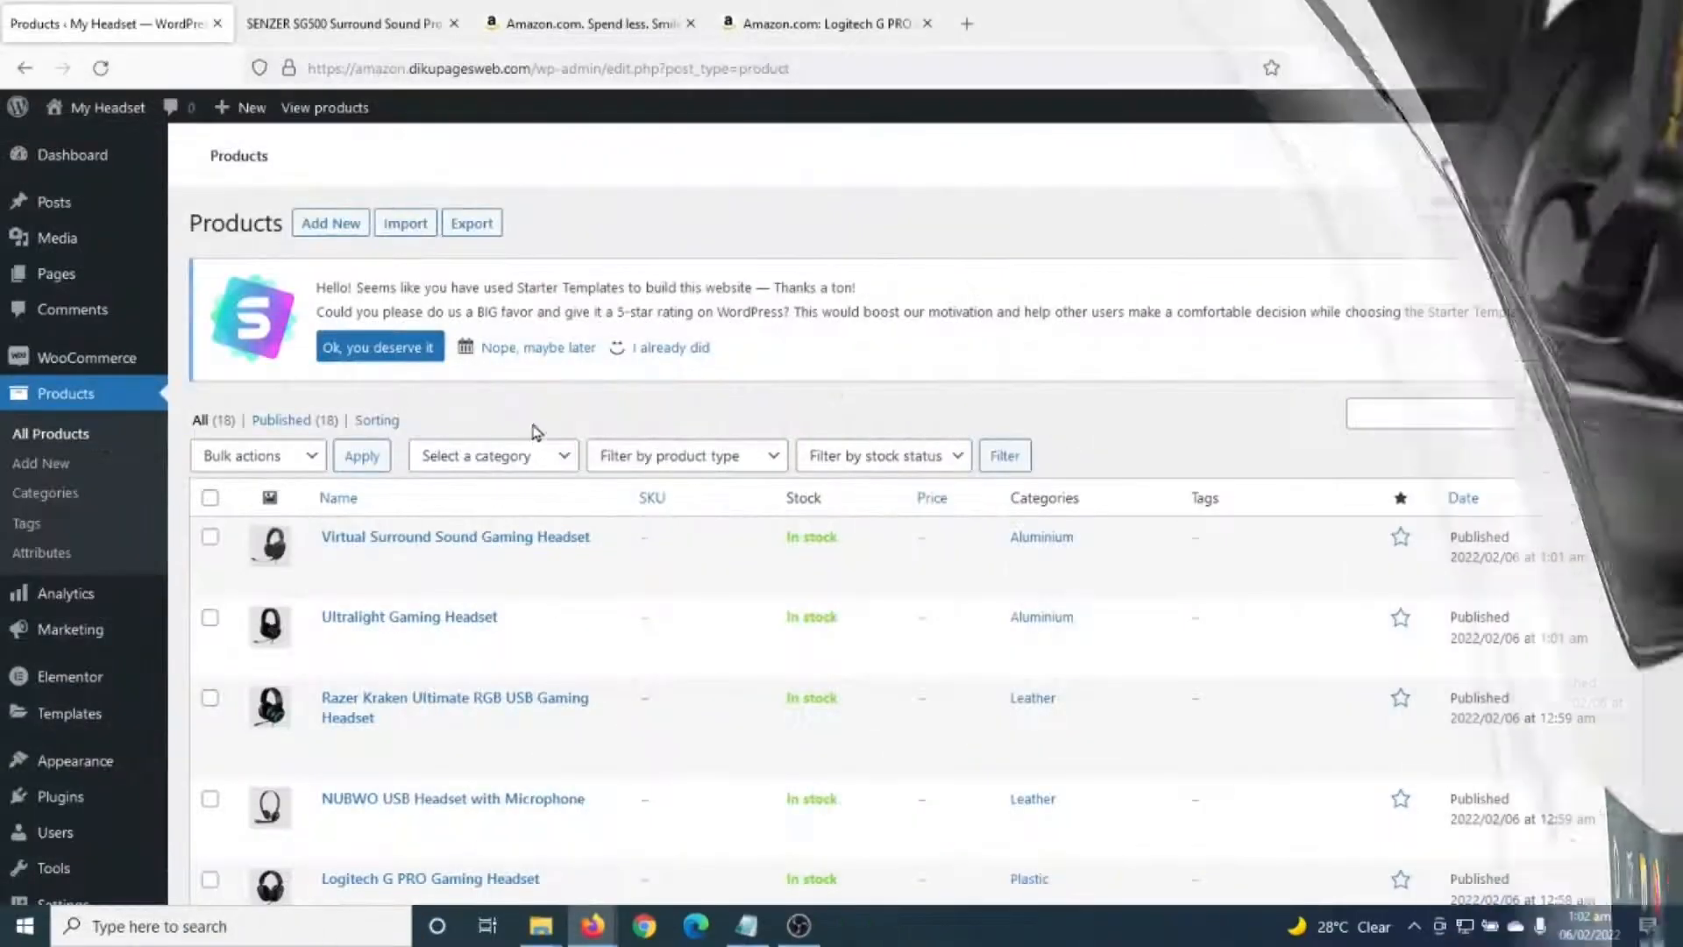
scroll(529, 400, down, 2)
- Select the ten painting products, Flower Bed through Colorful Textures, in All Products
scroll(528, 400, down, 4)
scroll(526, 395, up, 6)
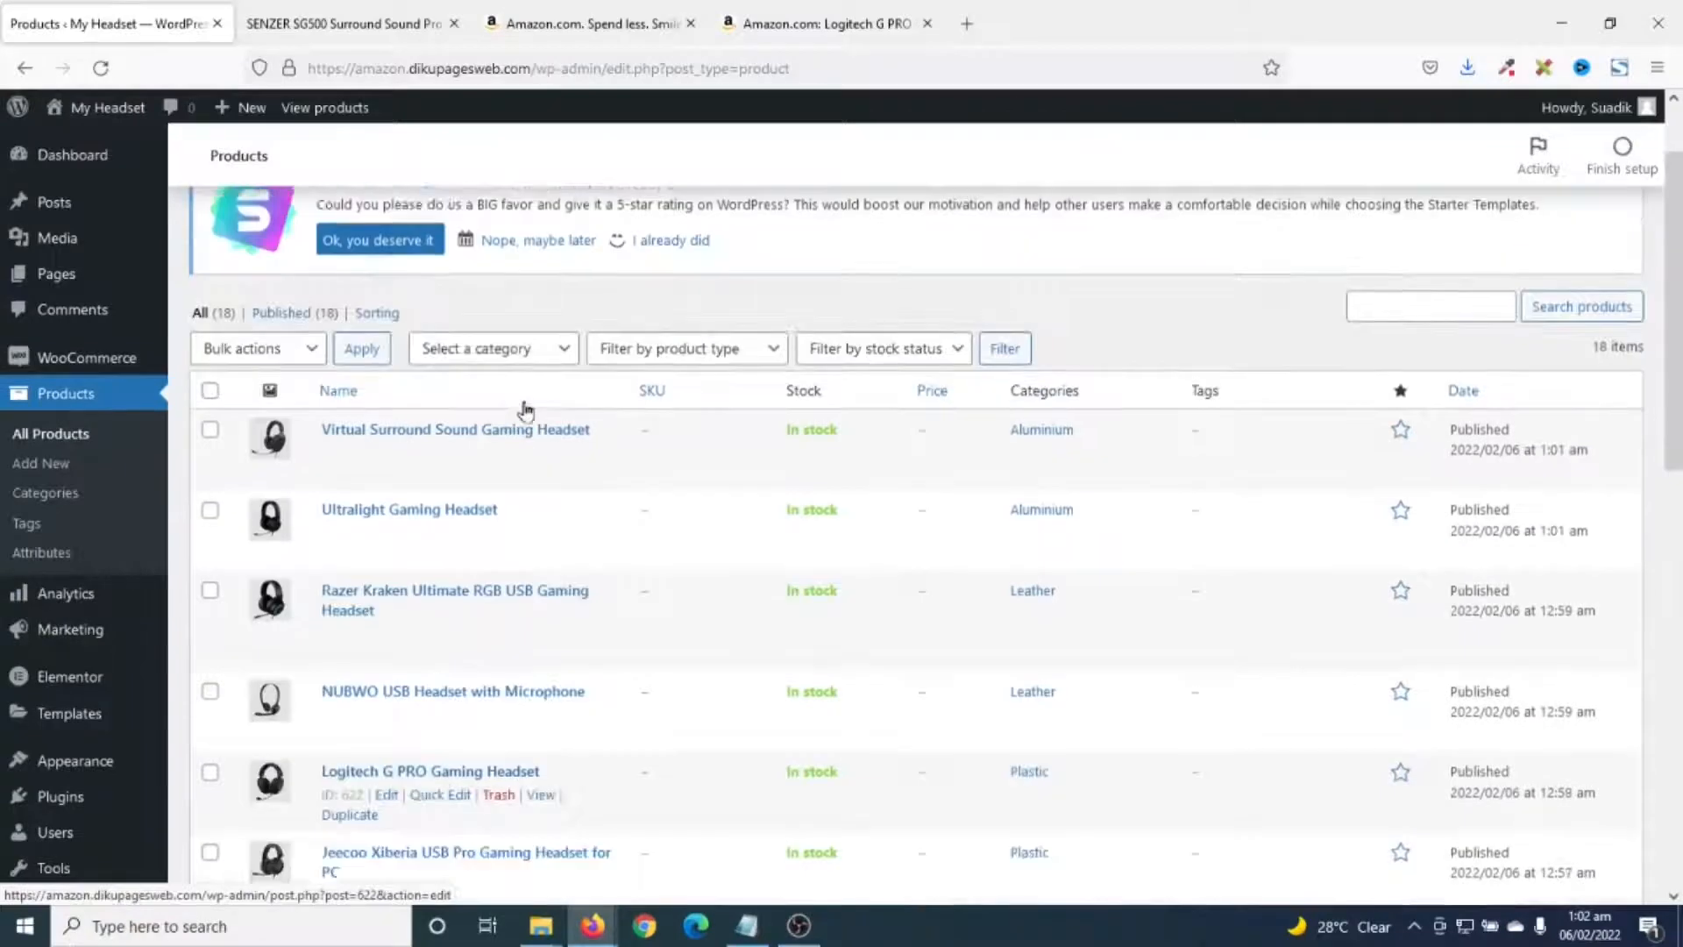
scroll(526, 451, down, 5)
scroll(529, 491, down, 5)
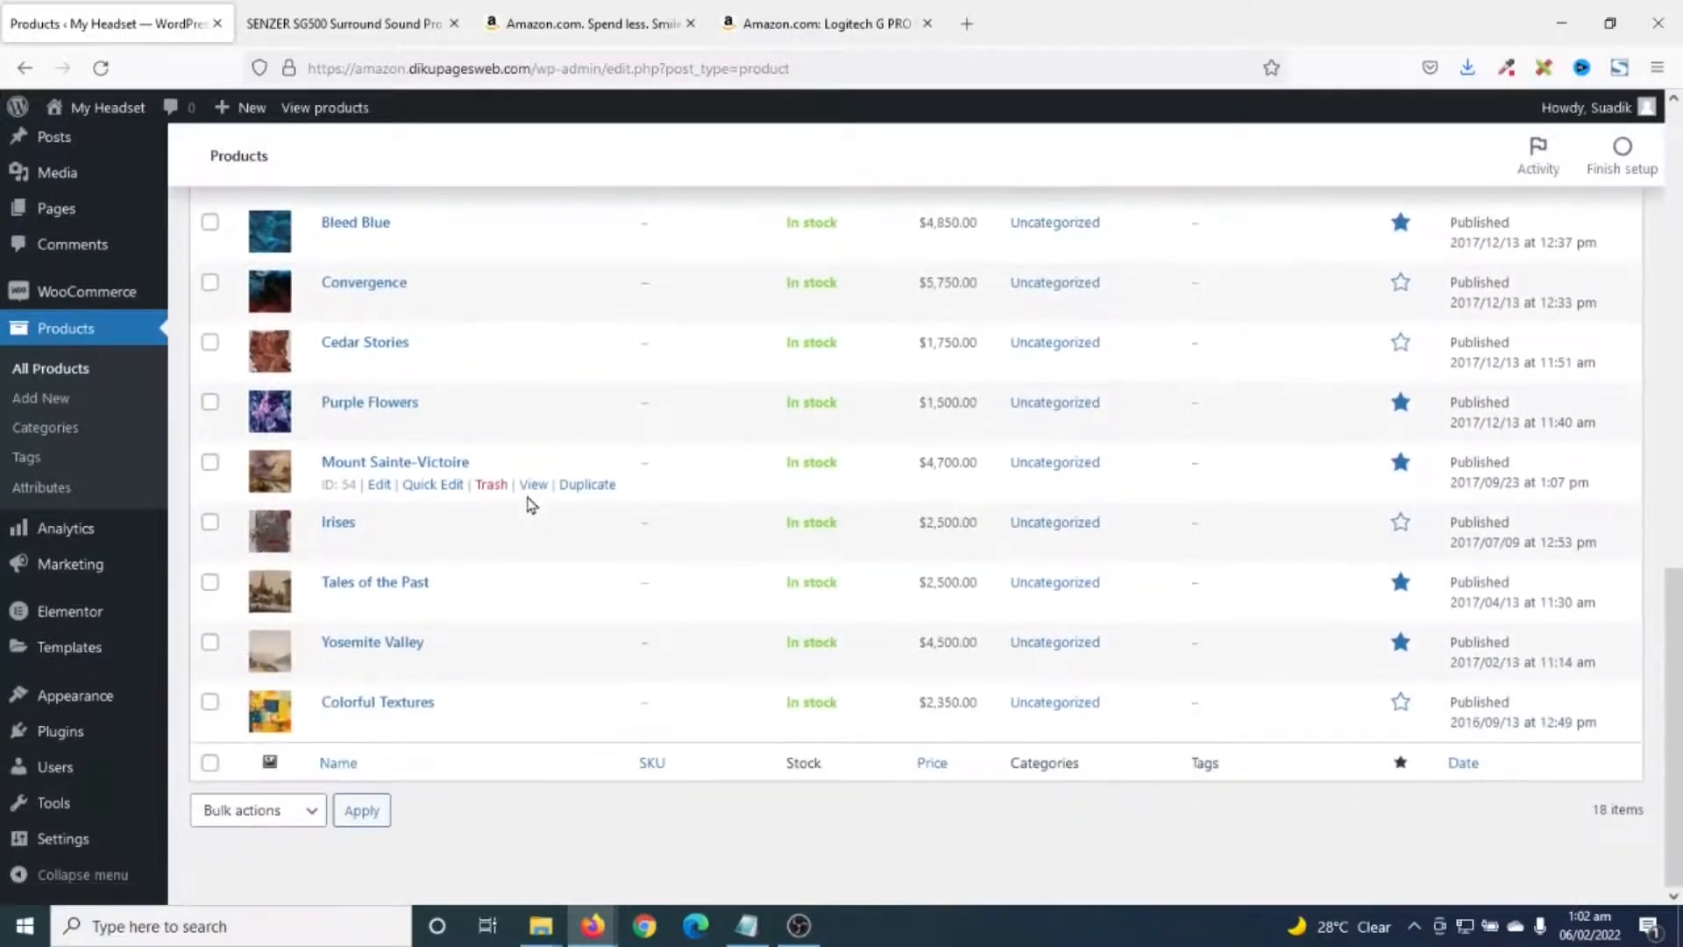
scroll(620, 549, up, 5)
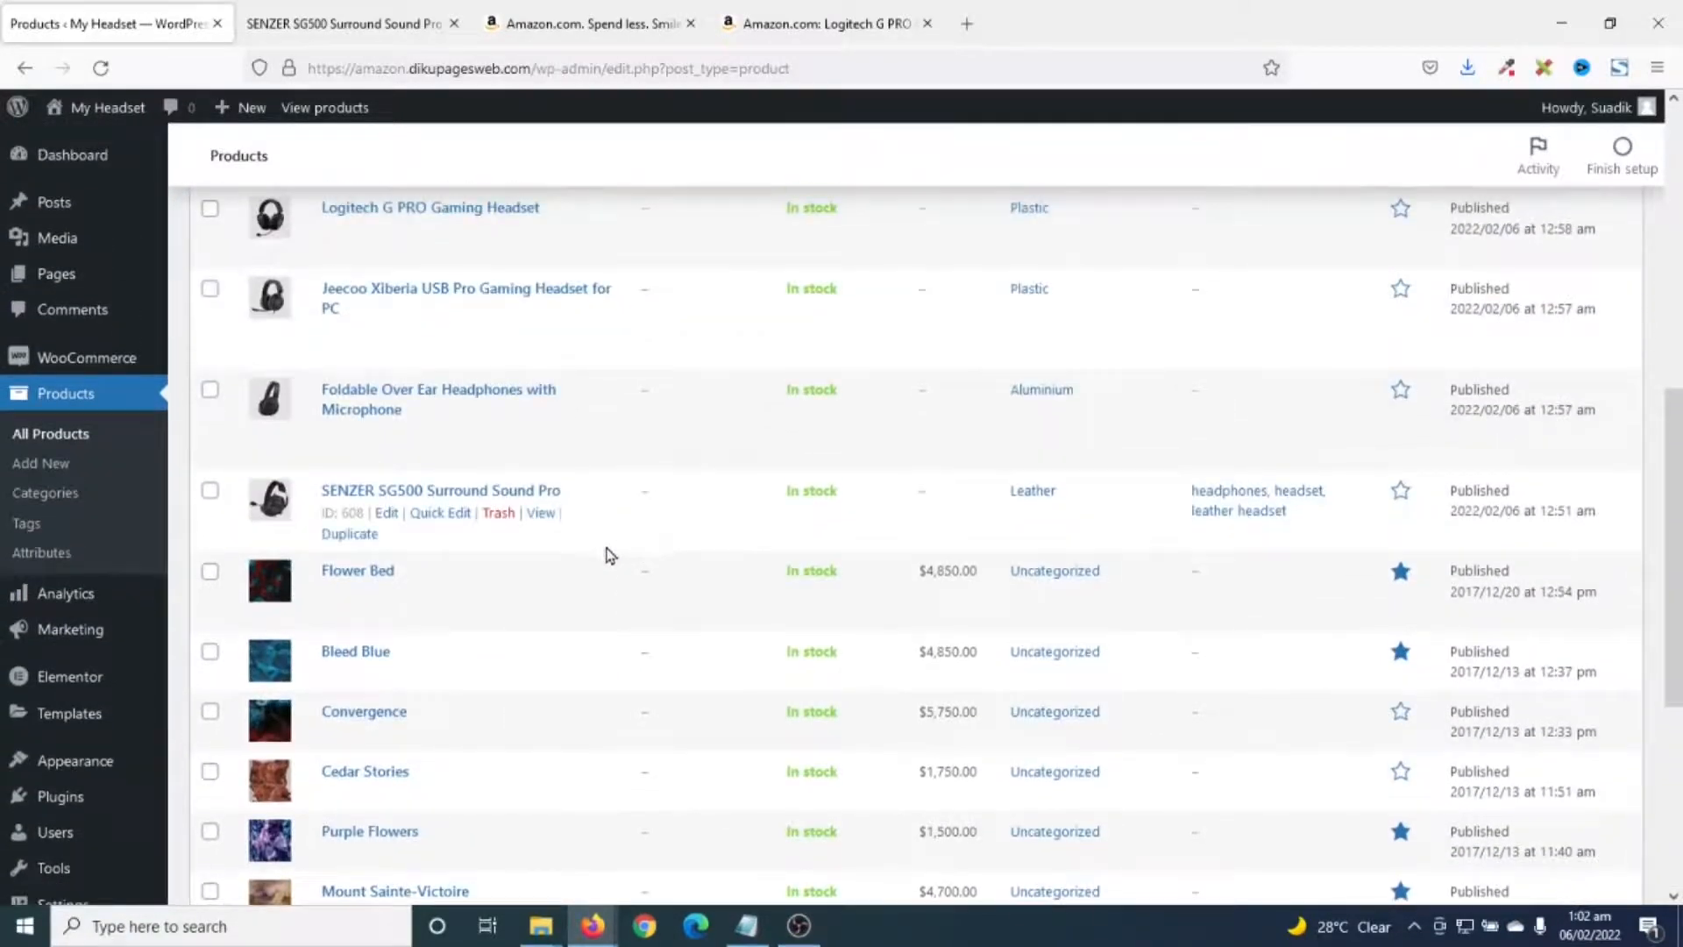
scroll(525, 526, down, 3)
scroll(254, 771, down, 3)
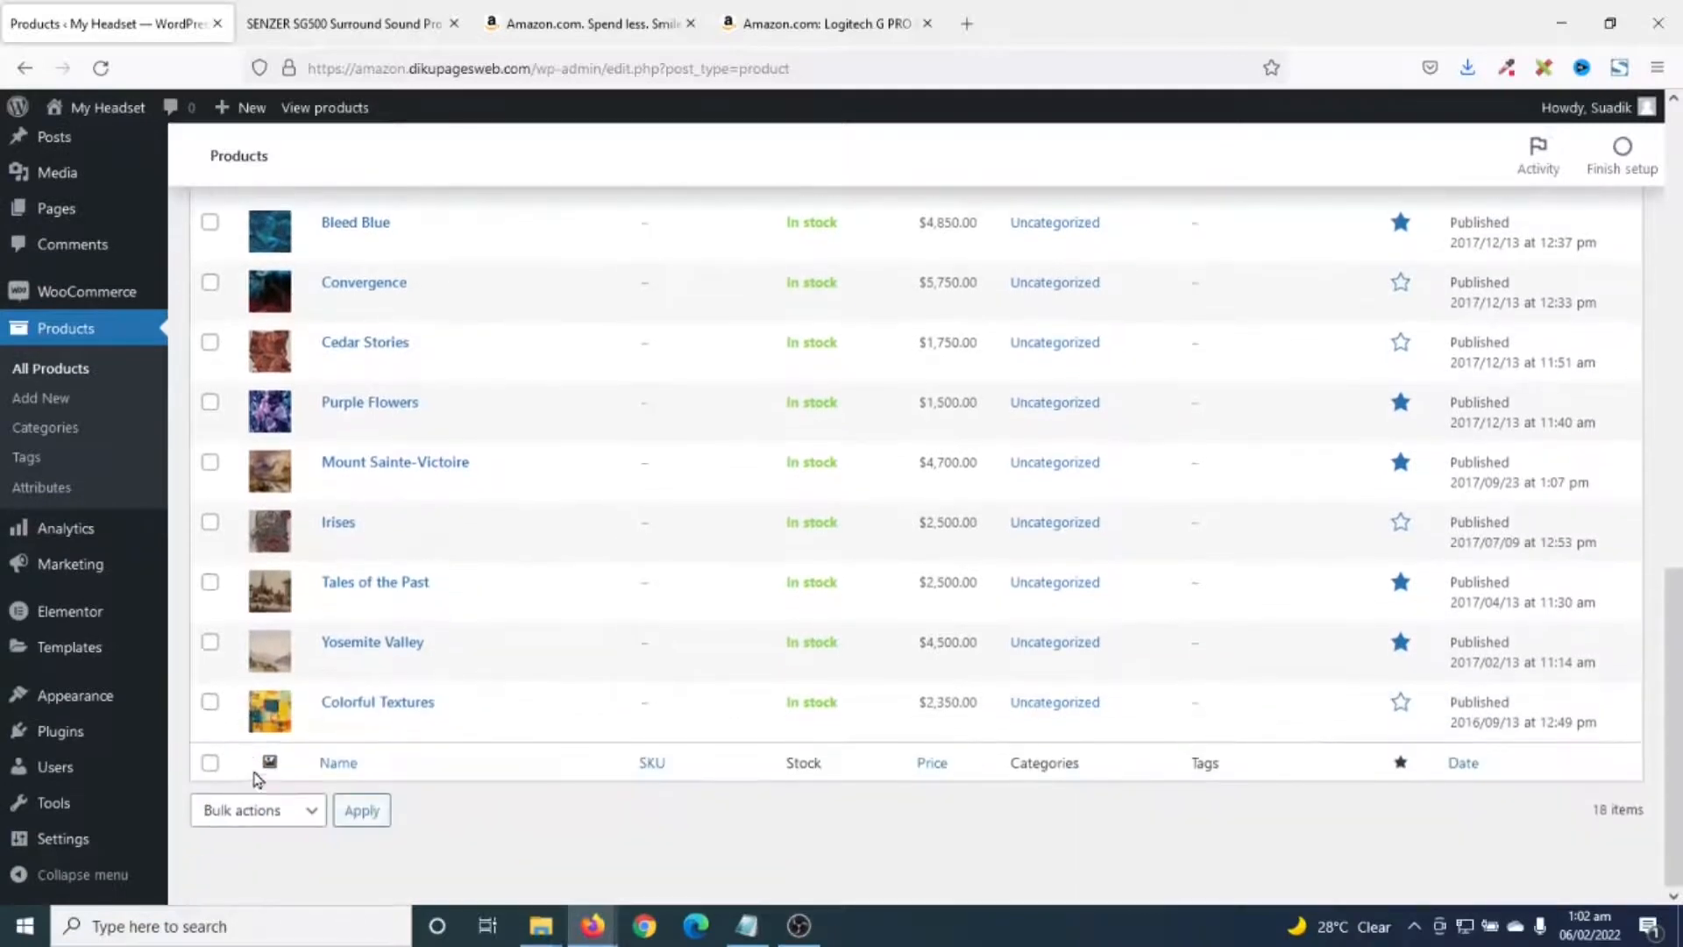
scroll(289, 611, up, 5)
scroll(413, 636, down, 1)
click(210, 464)
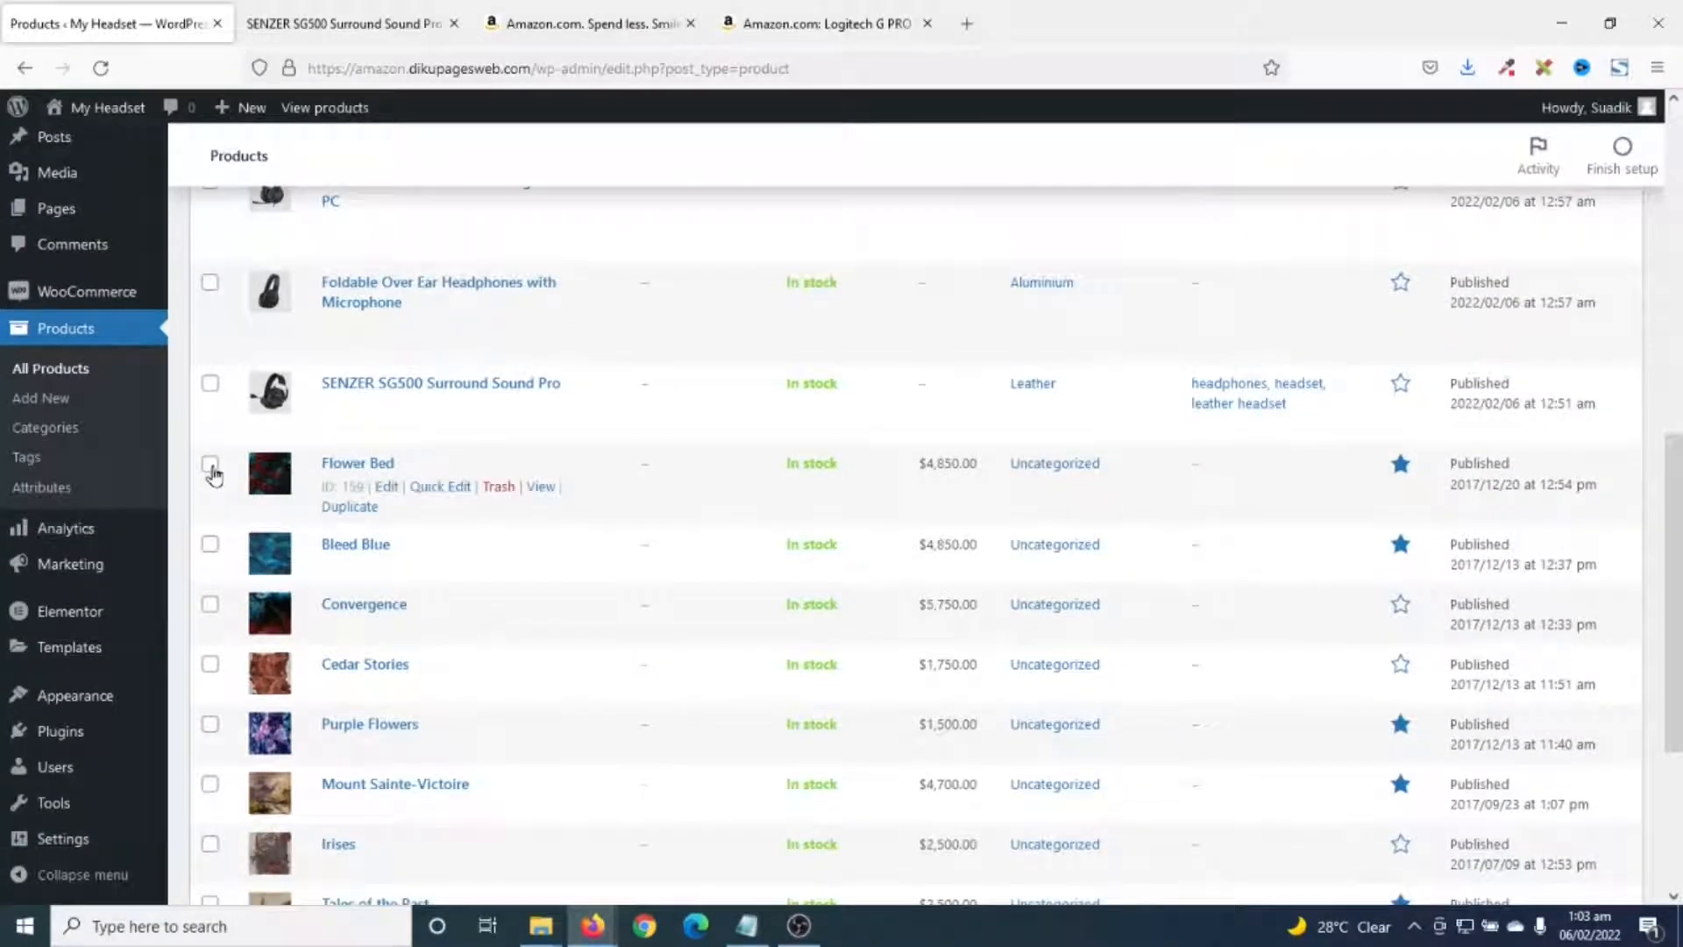
click(210, 545)
click(210, 604)
click(210, 663)
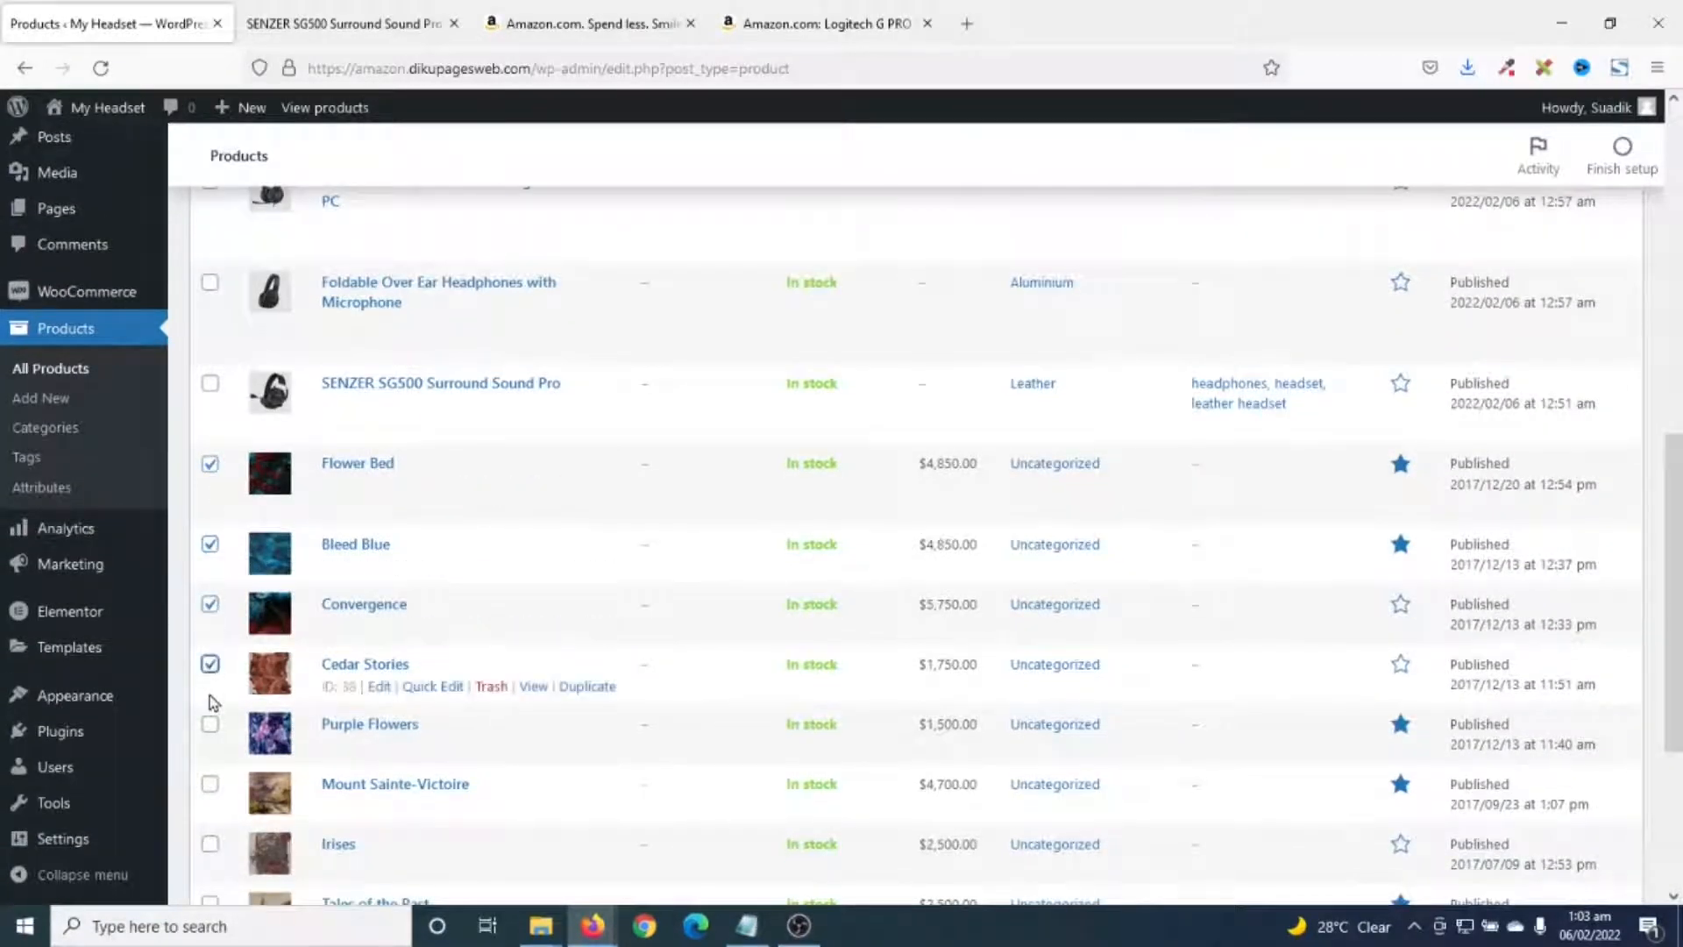
click(210, 724)
click(210, 784)
click(211, 843)
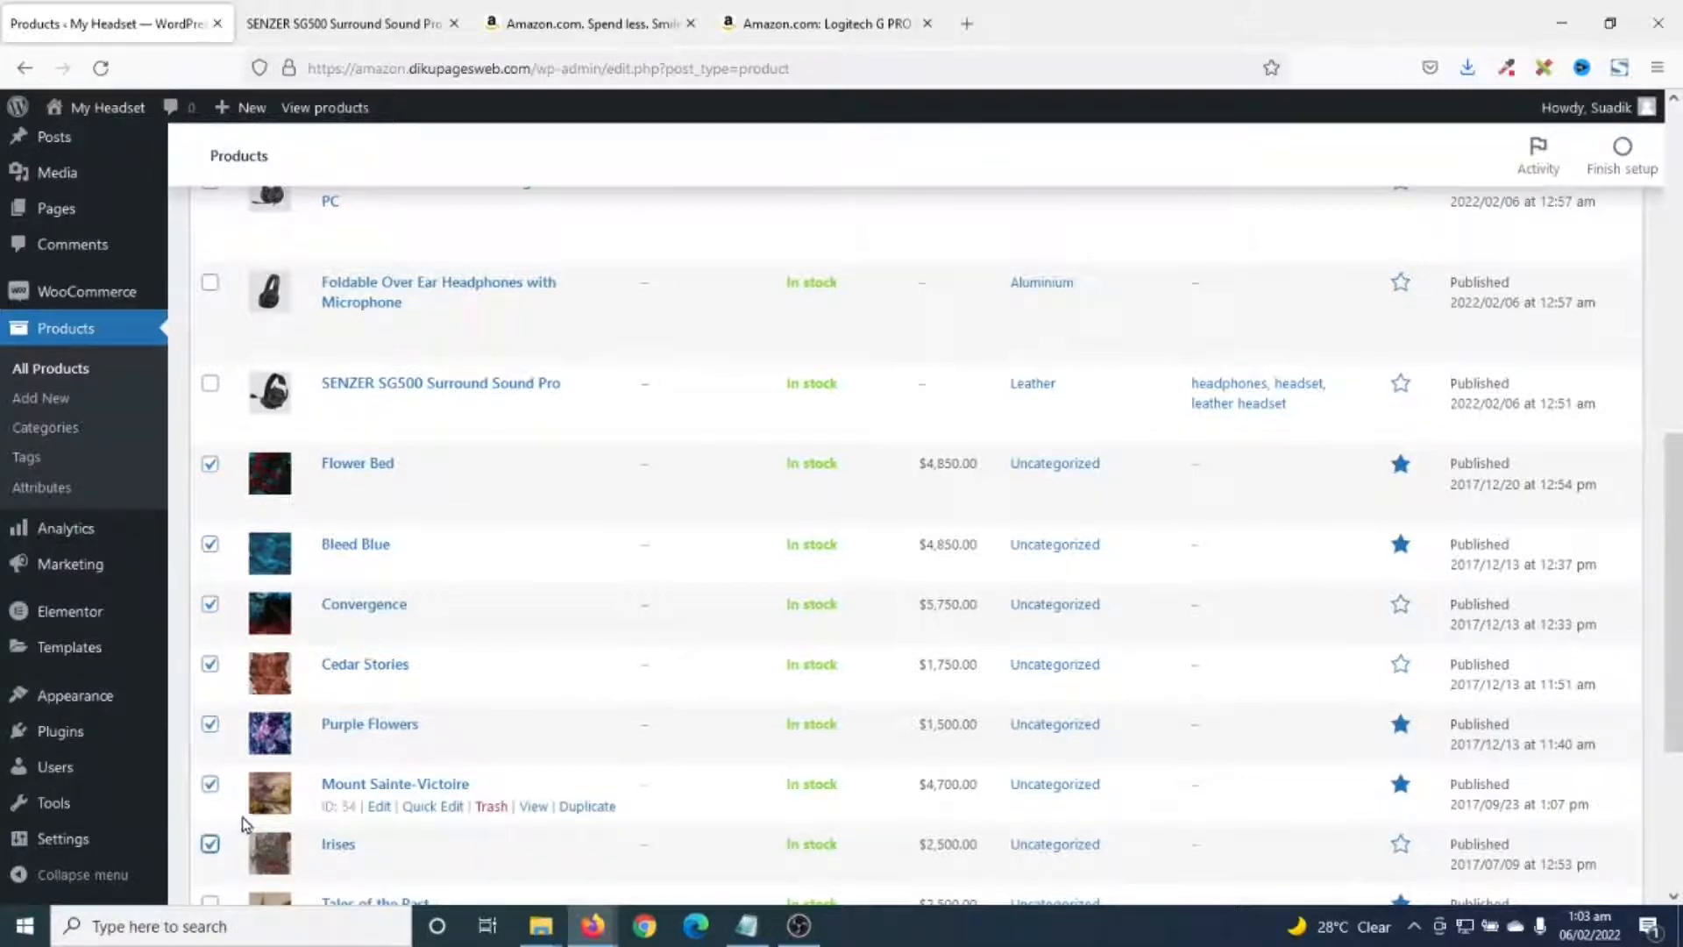
scroll(232, 754, down, 3)
click(211, 583)
click(211, 643)
click(210, 704)
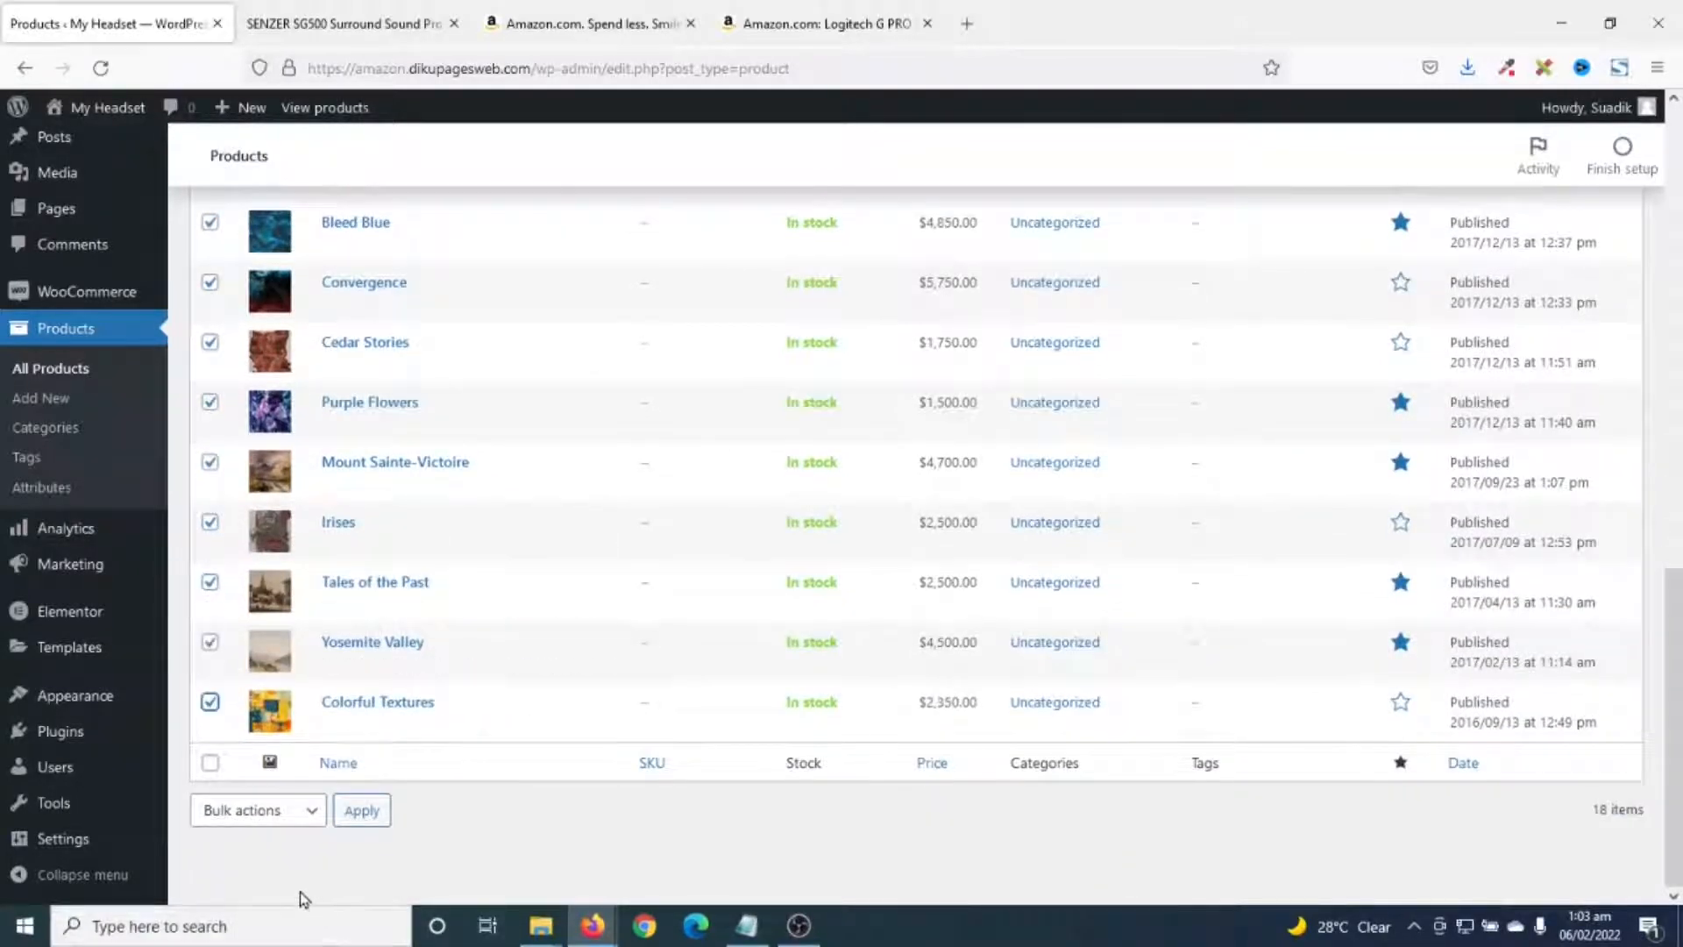
- Move the selected paintings to Trash, then permanently empty the Trash
click(257, 819)
click(261, 775)
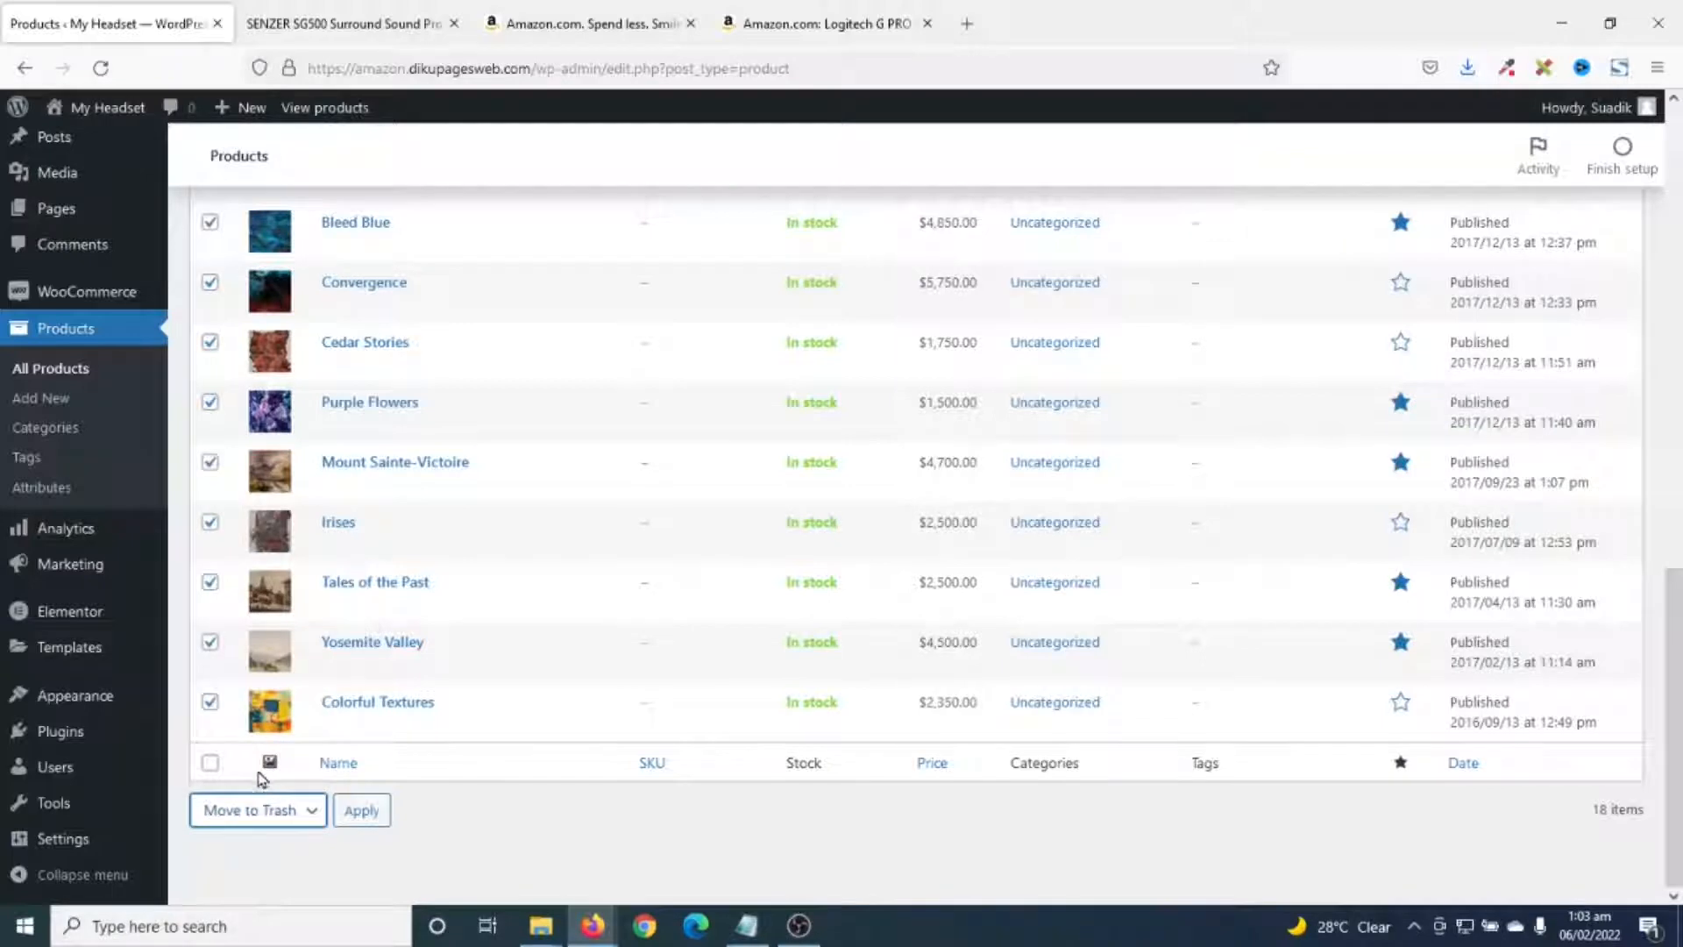
click(359, 811)
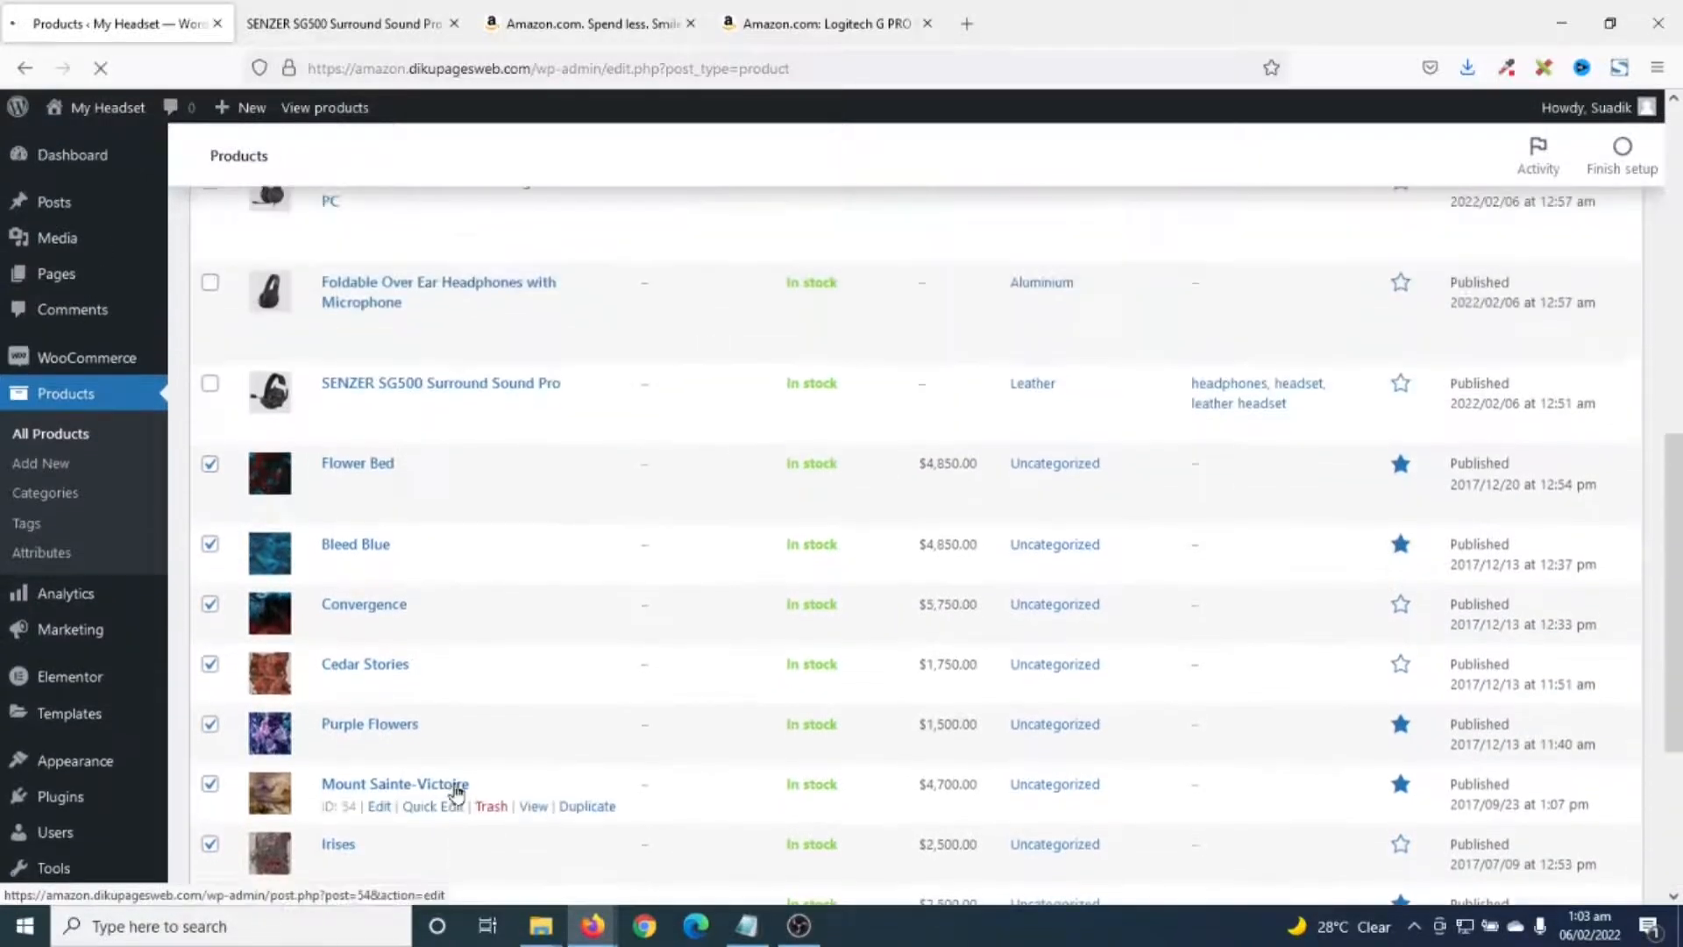
click(364, 479)
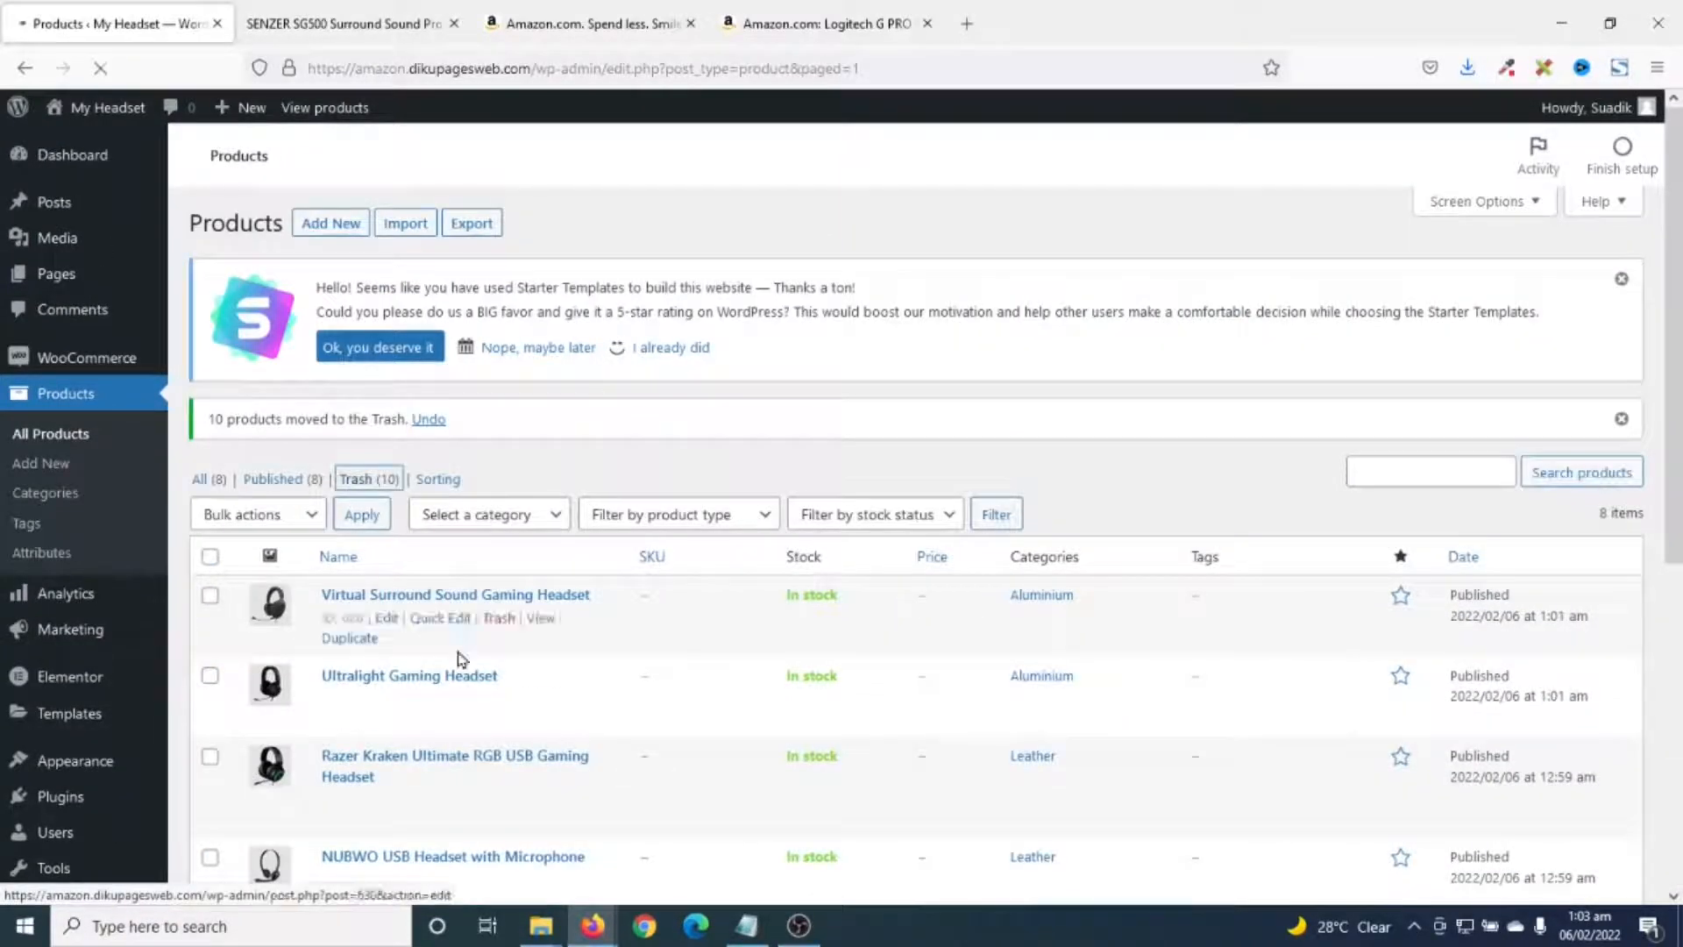
scroll(468, 666, down, 3)
scroll(490, 684, up, 3)
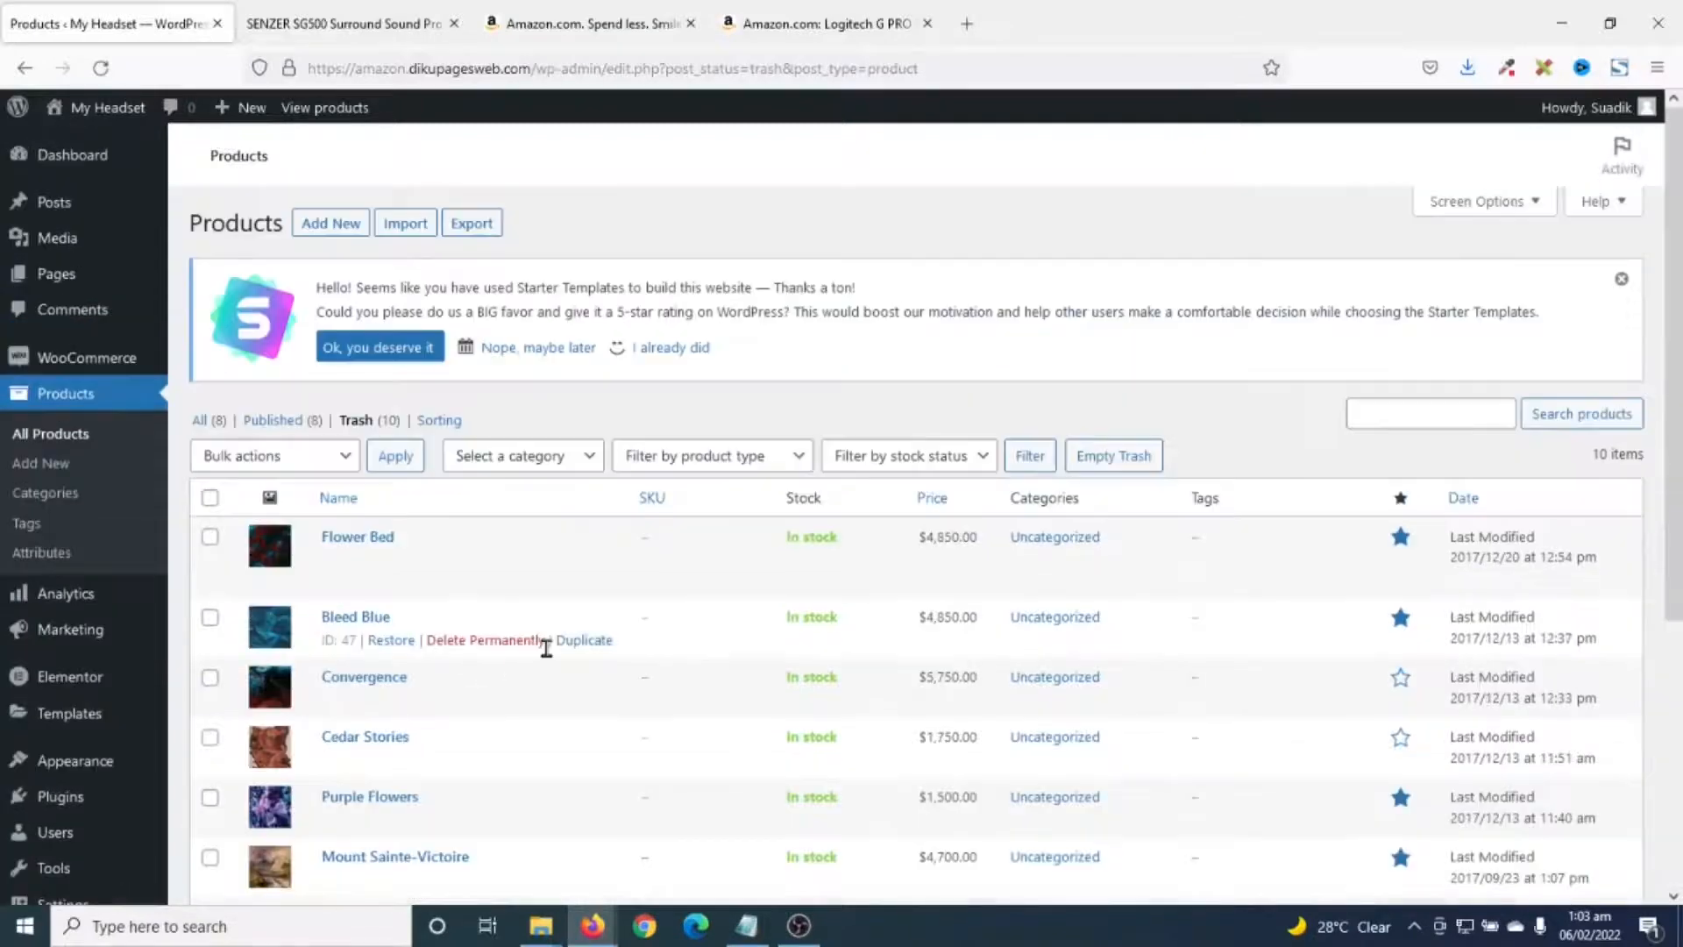
click(1109, 474)
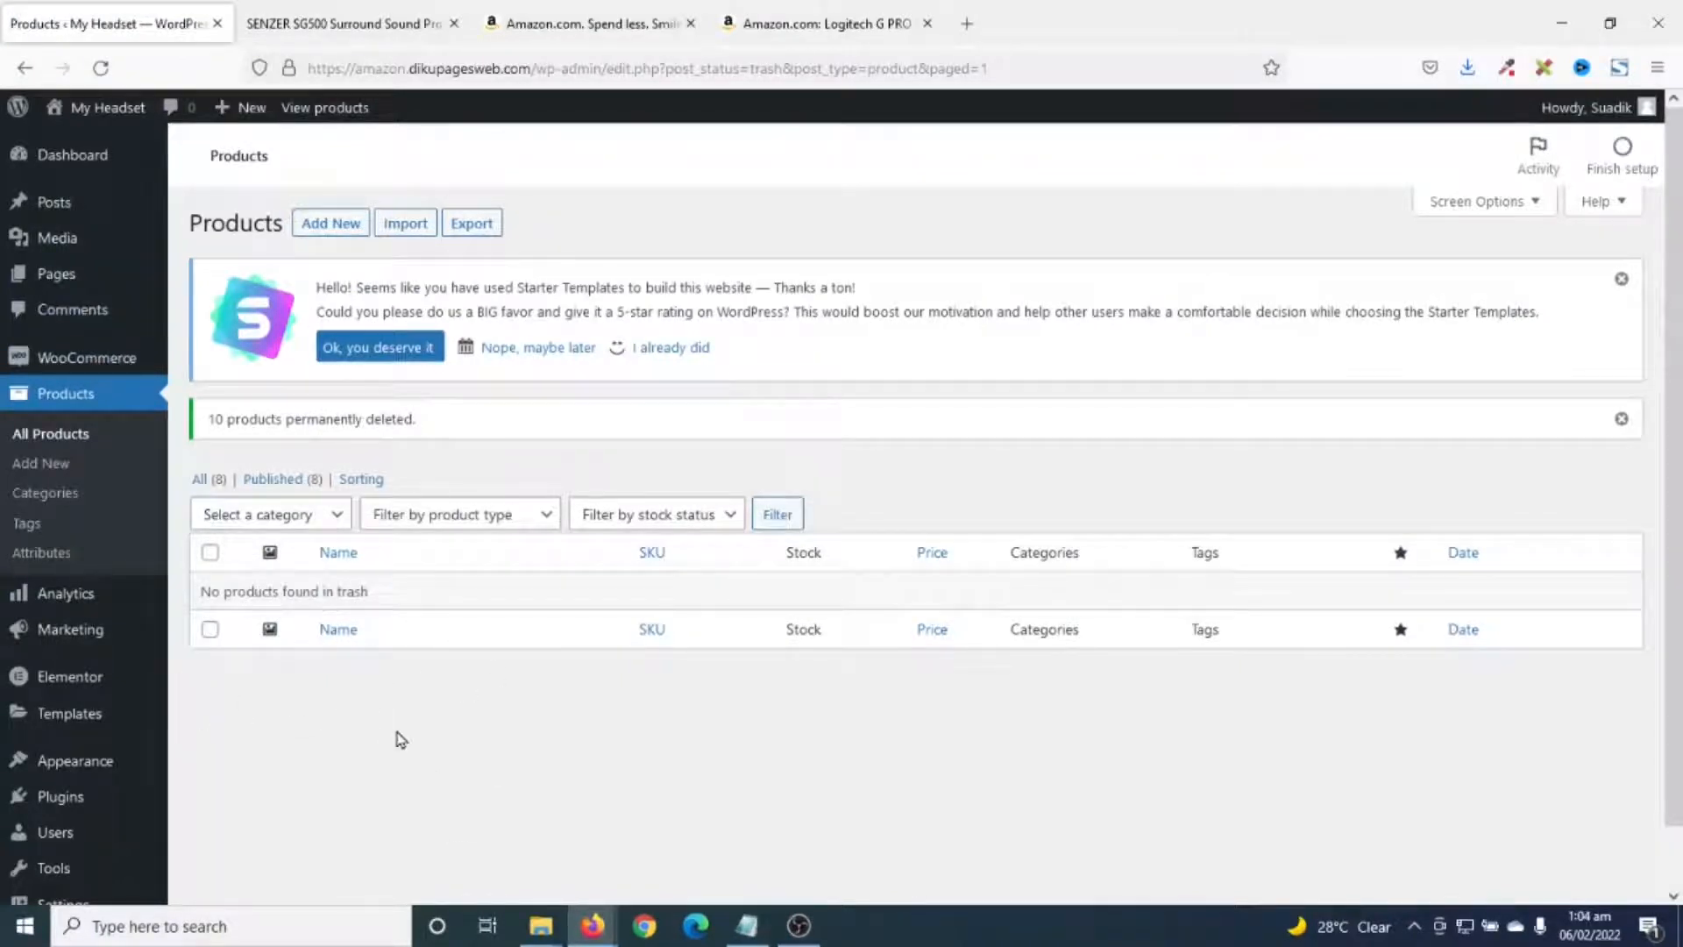
- From the SENZER SG500 product page, go to the site's Home page
click(333, 29)
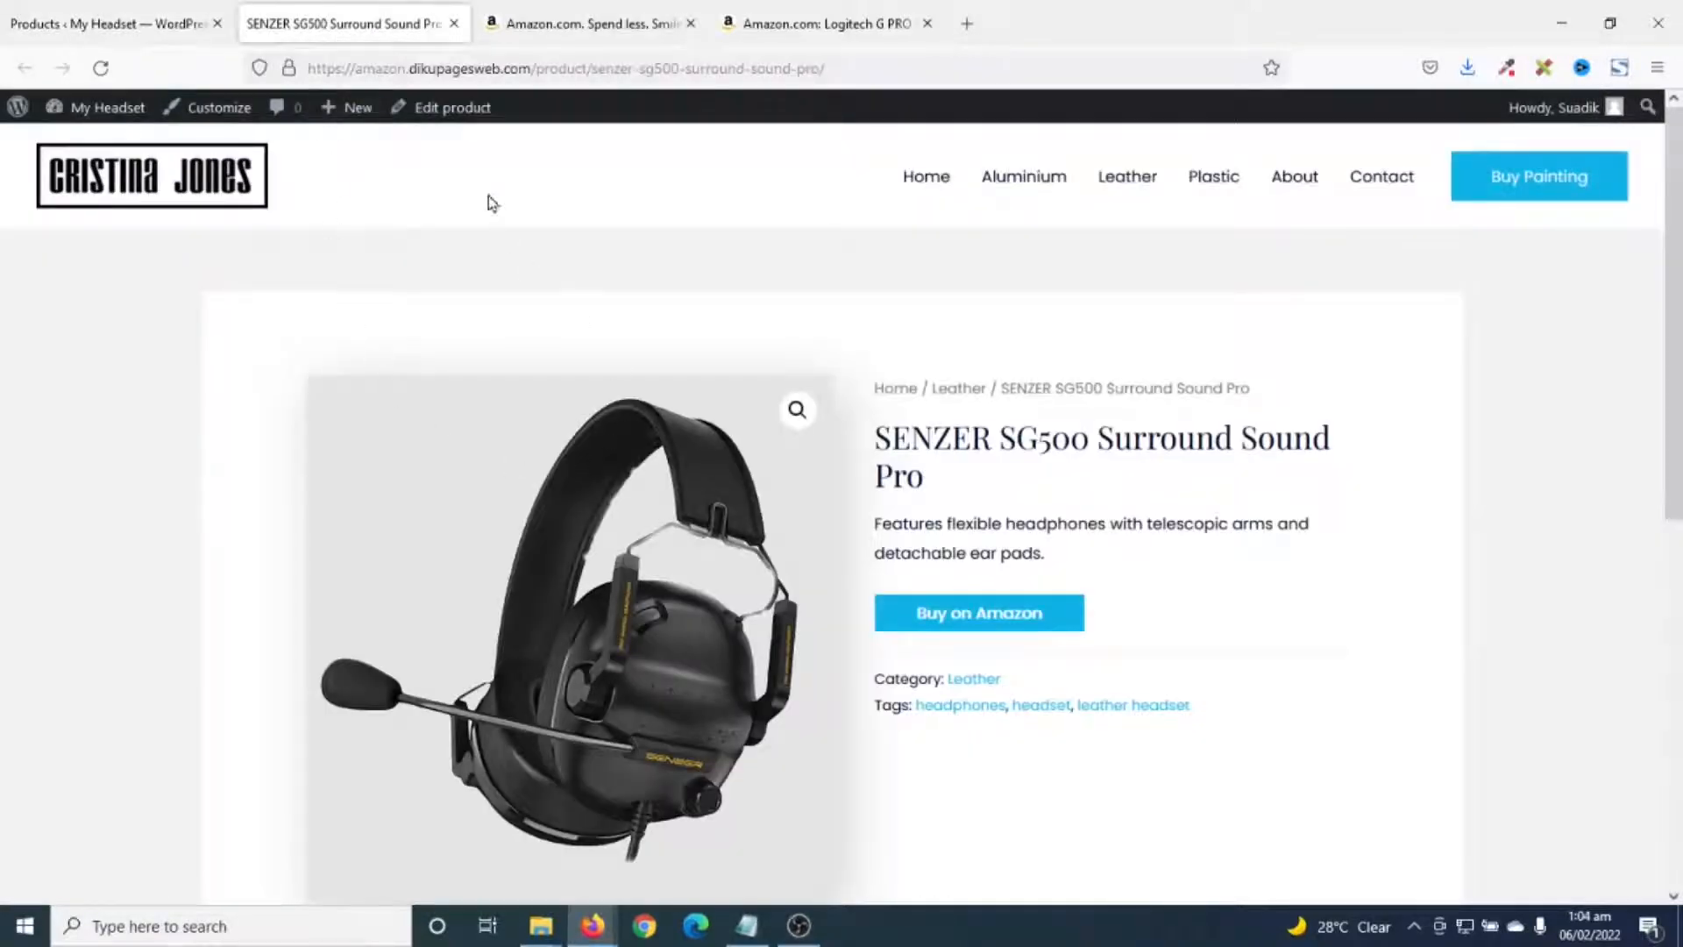
scroll(576, 565, down, 8)
scroll(582, 578, up, 8)
click(920, 176)
- Close the Amazon home page and Amazon Logitech product tabs
click(690, 24)
click(690, 24)
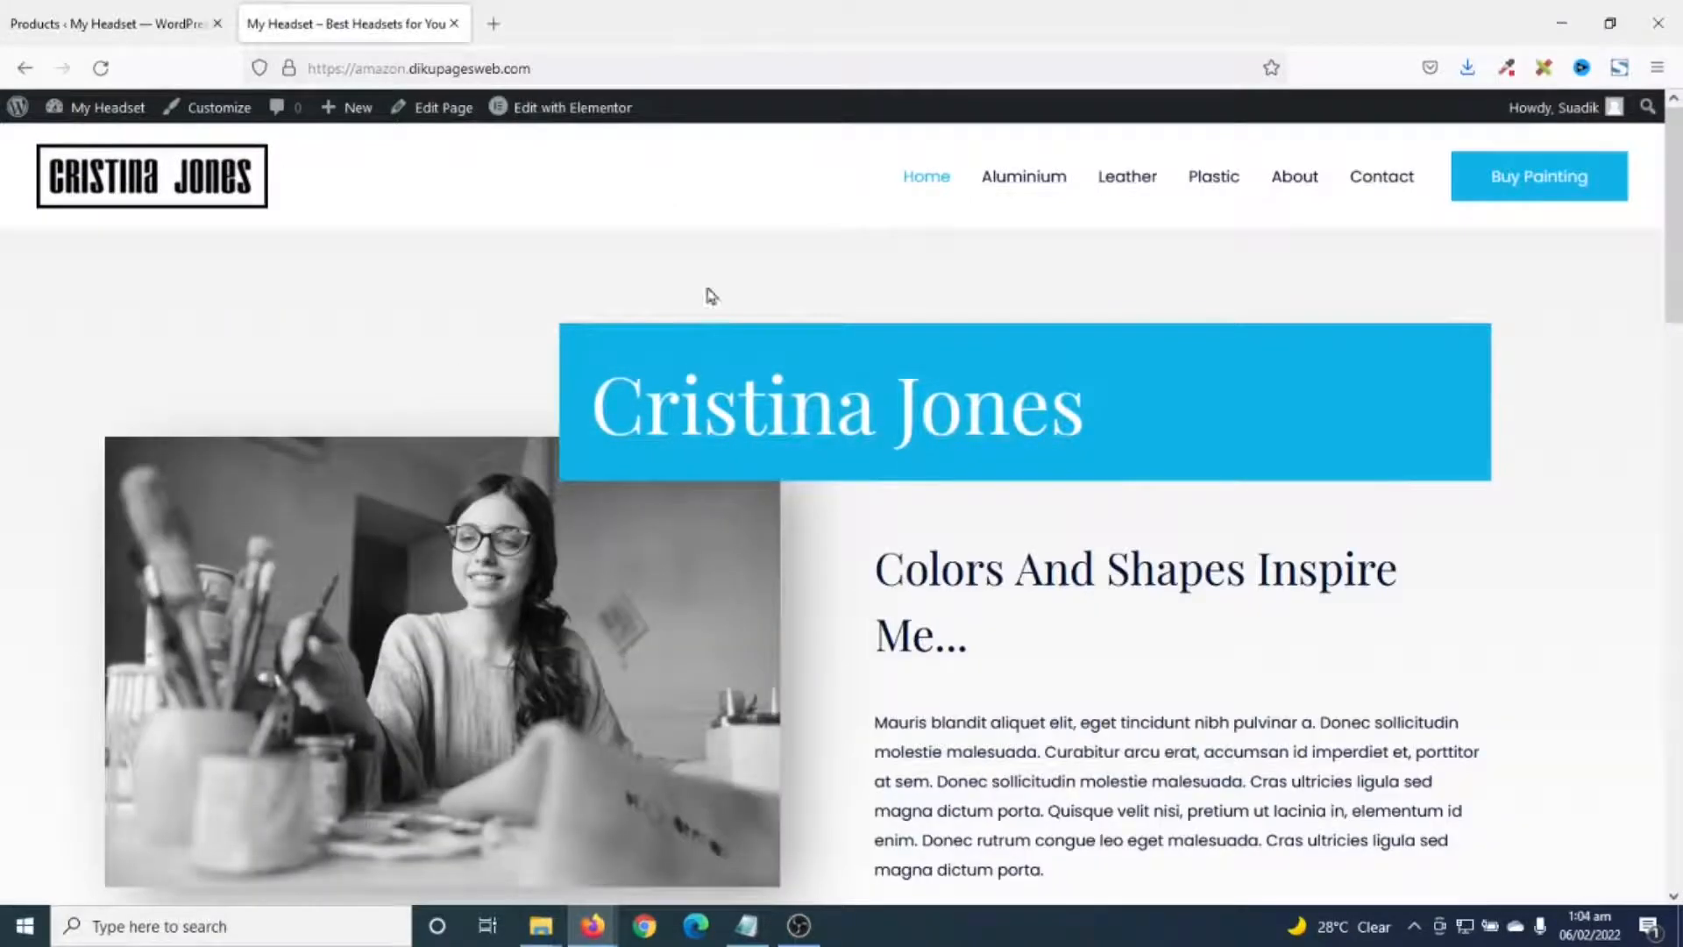
scroll(1102, 704, down, 12)
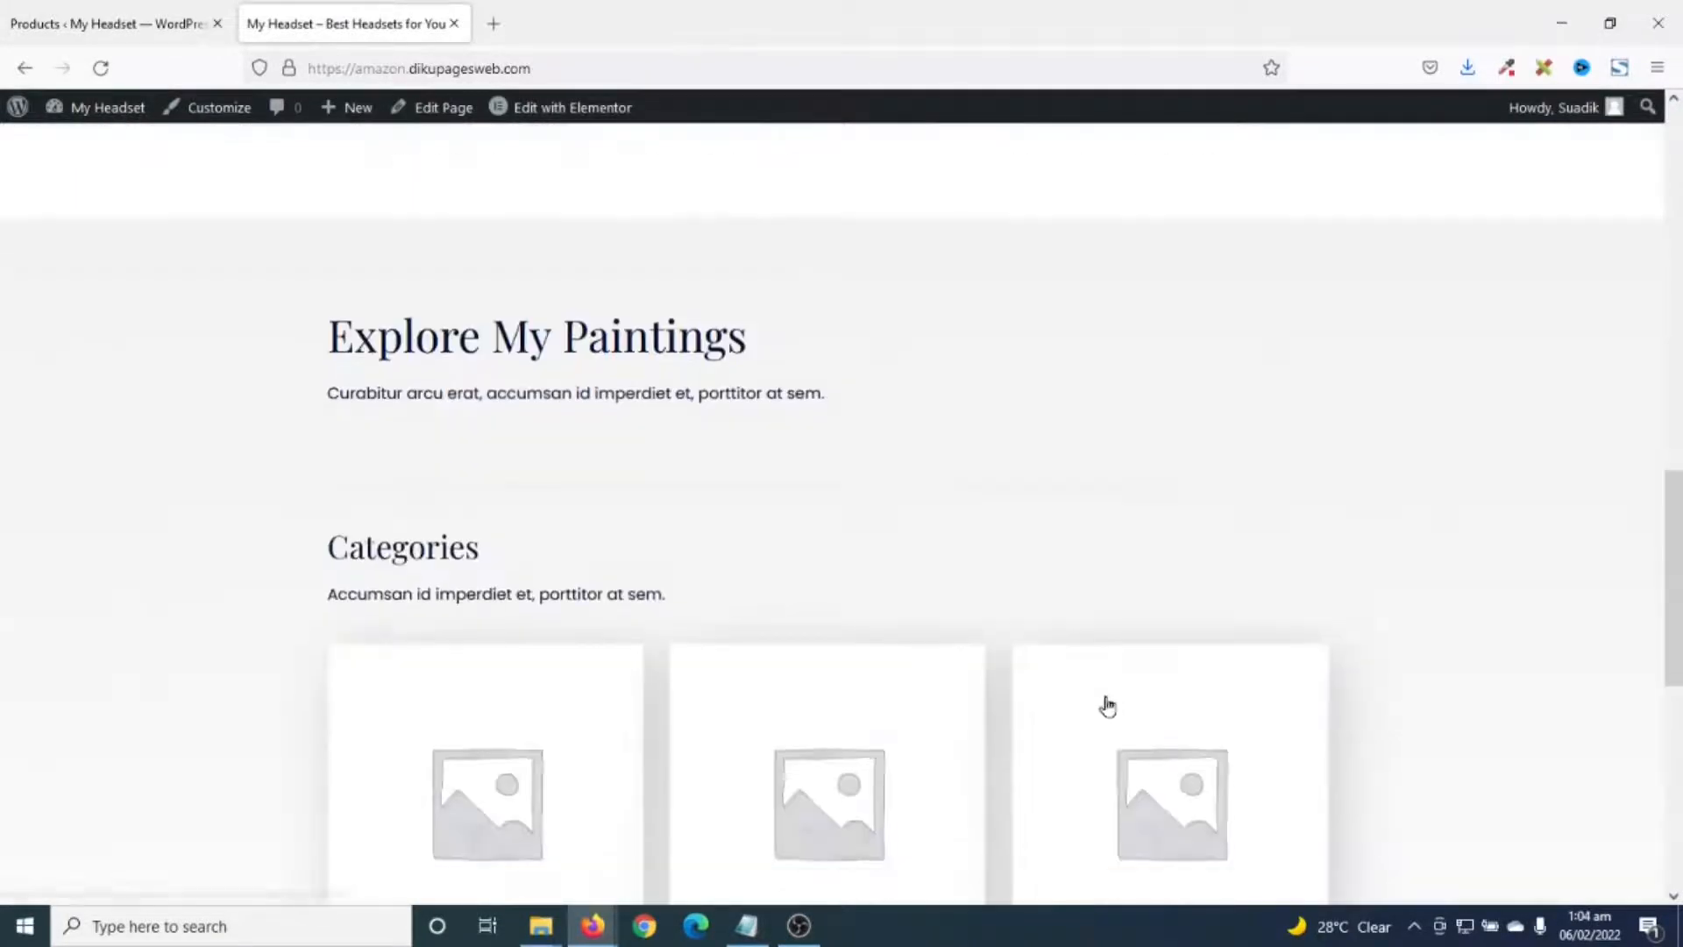
scroll(1108, 702, up, 6)
scroll(1115, 704, up, 6)
- Open Home in Elementor; add a Button under Colors And Shapes and an Image below the paragraph
click(570, 107)
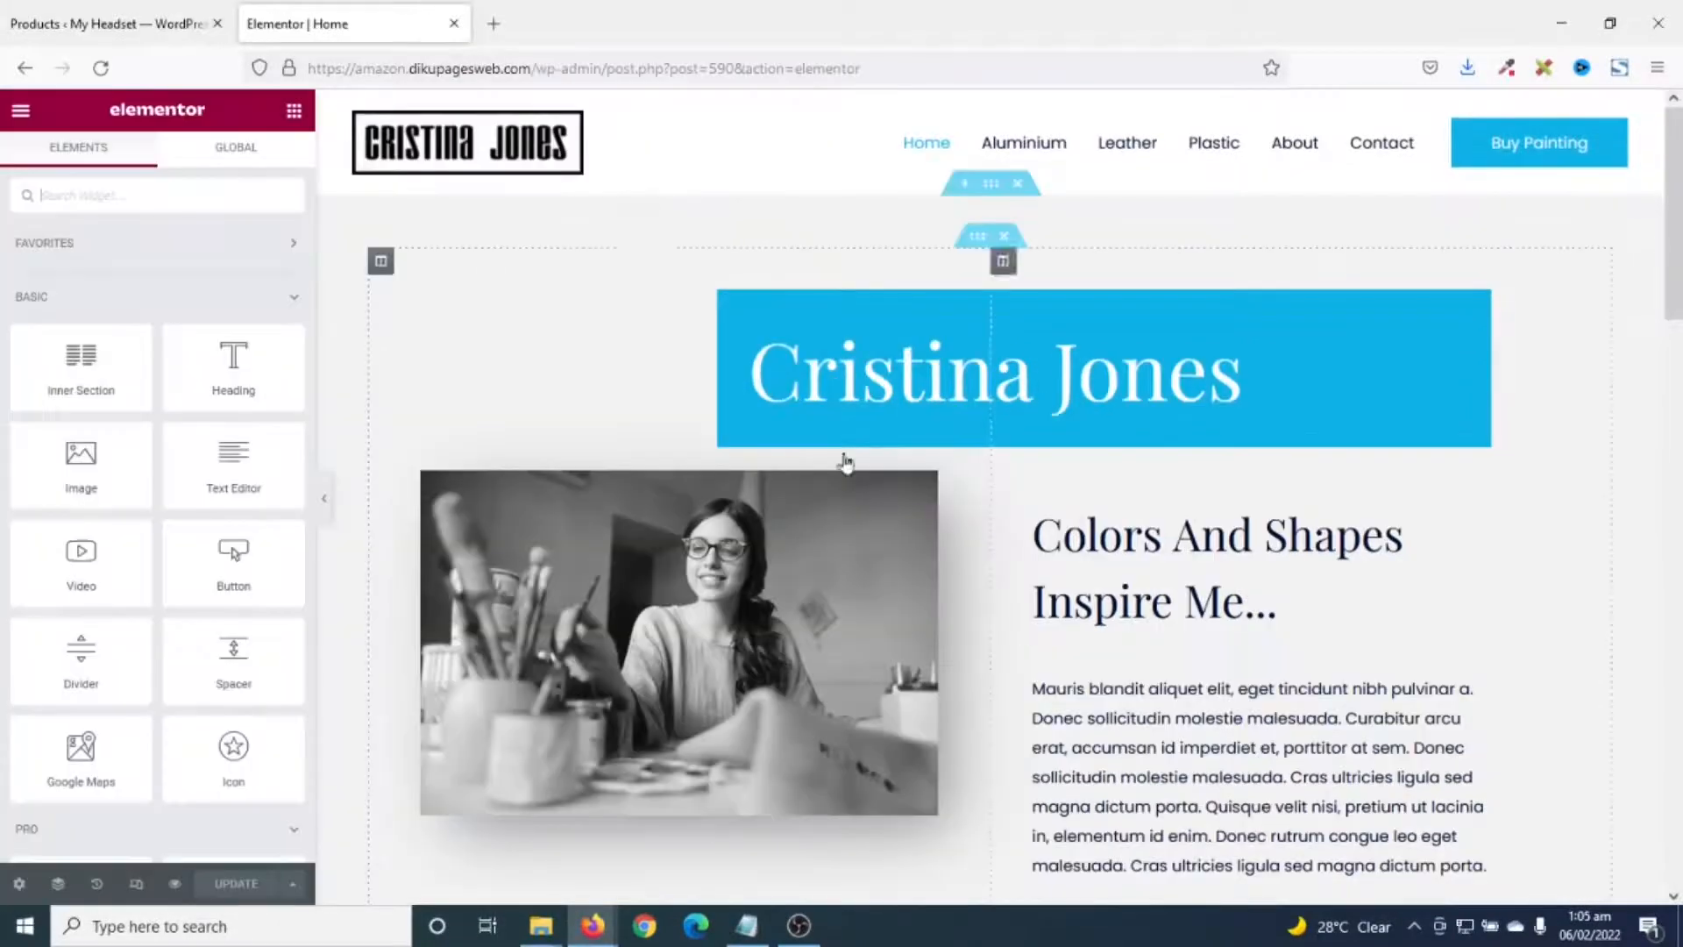
scroll(1012, 680, down, 5)
scroll(1012, 680, down, 7)
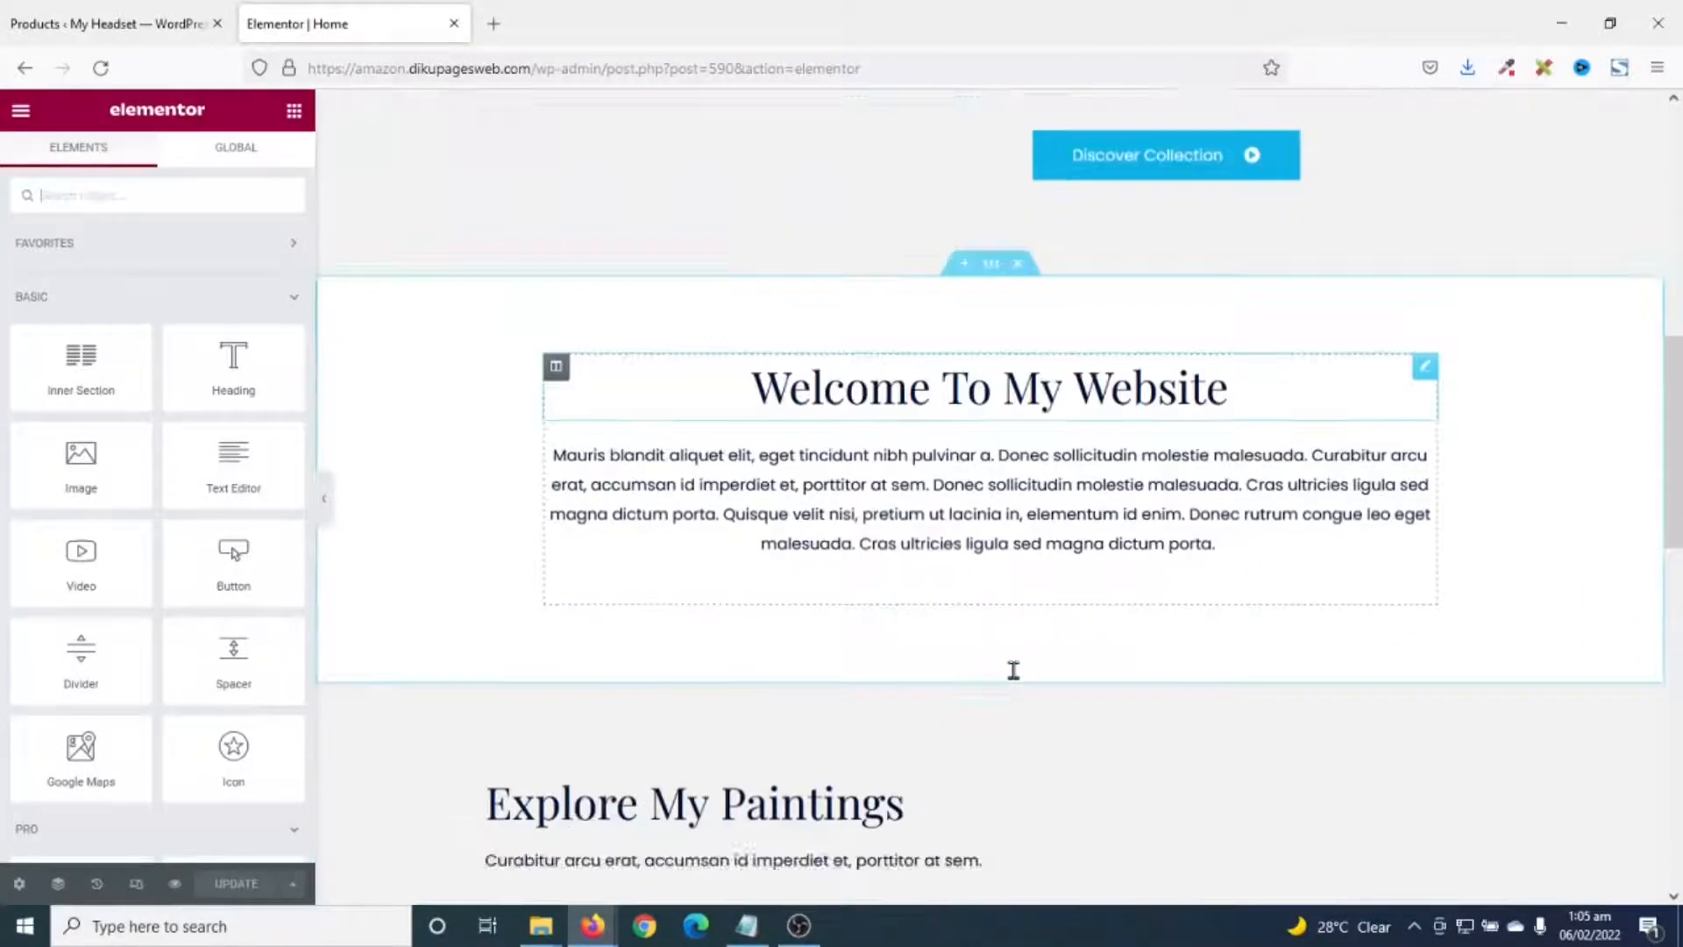
scroll(1014, 680, up, 12)
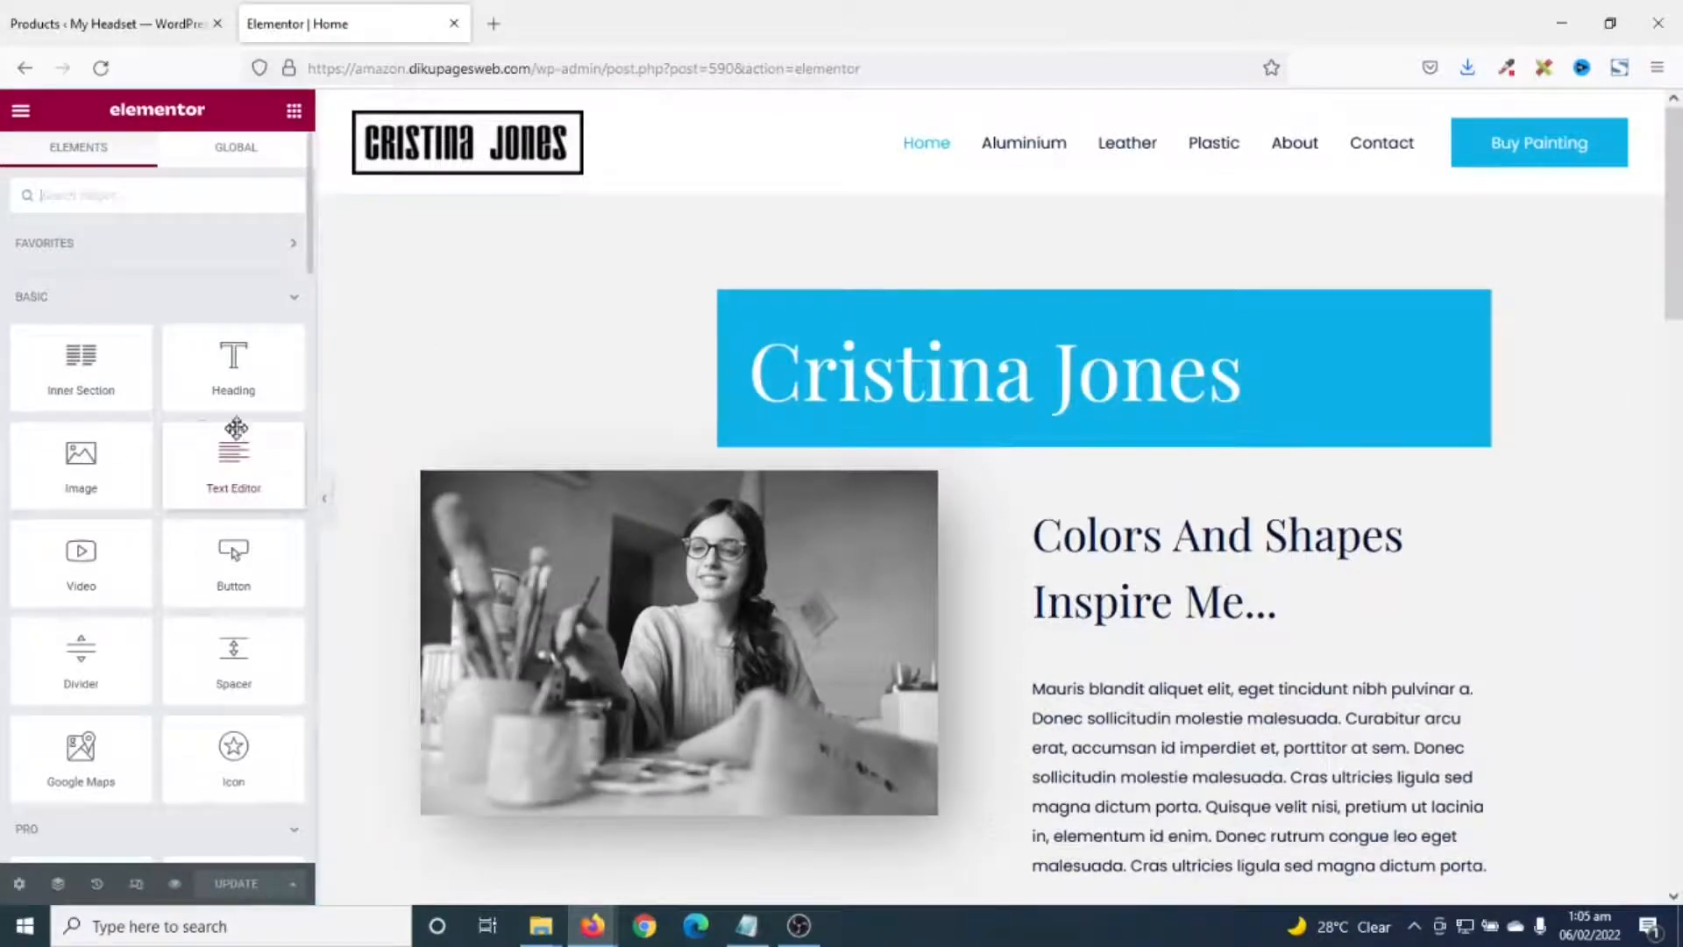
scroll(1073, 699, down, 1)
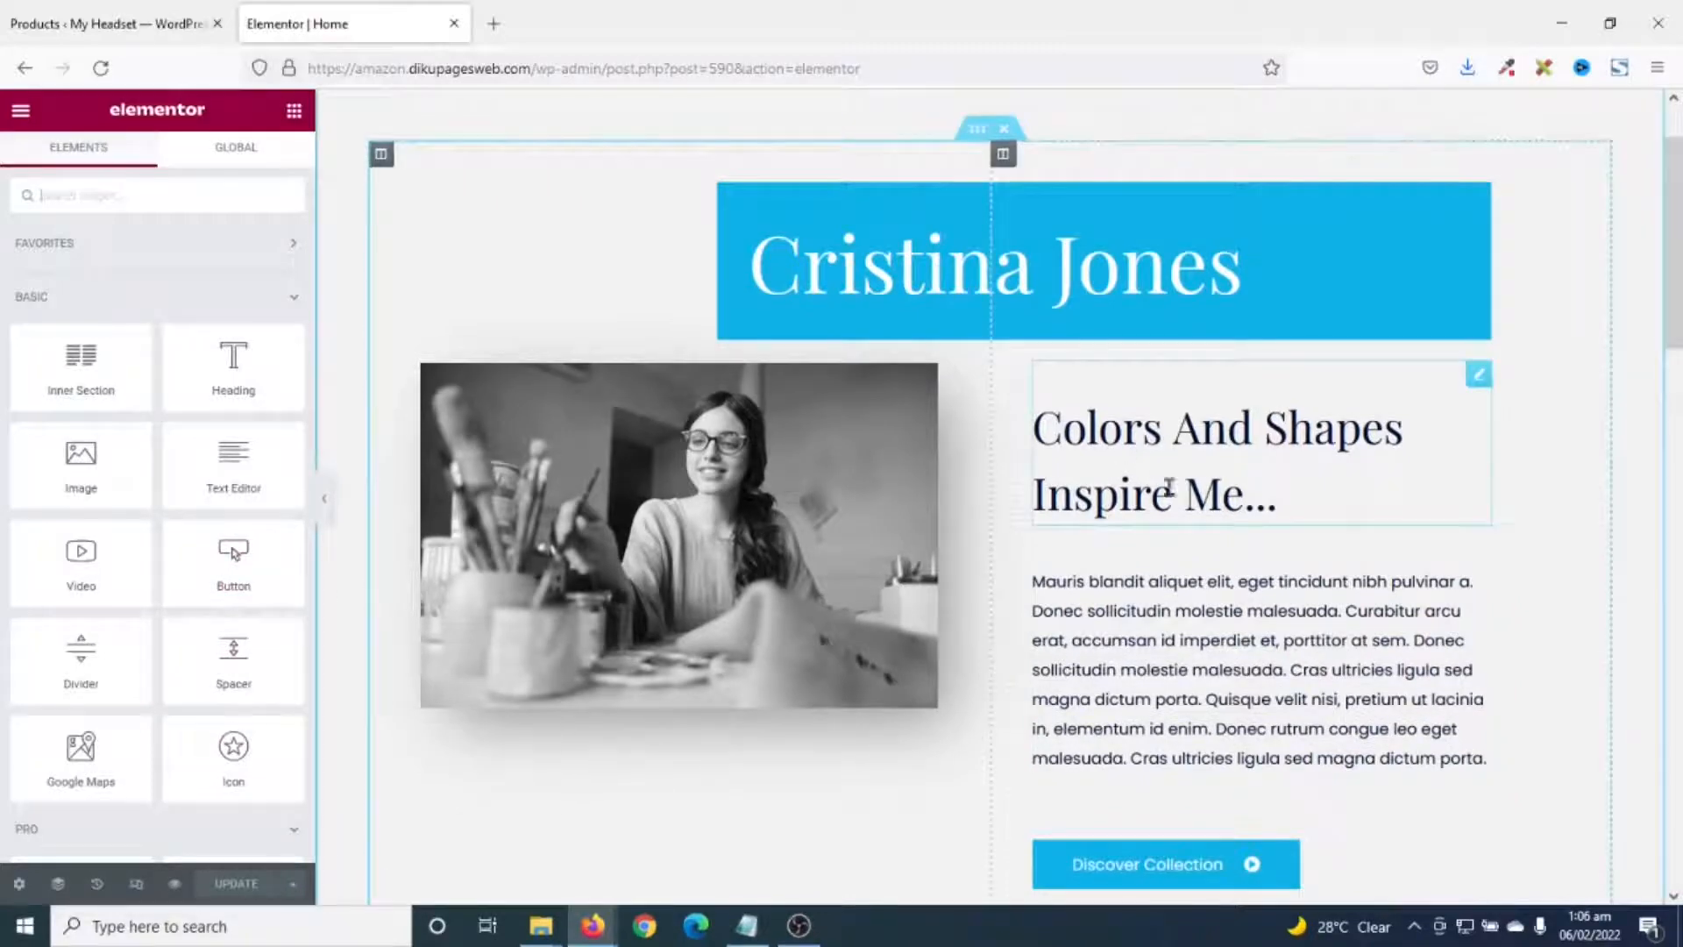
drag(233, 560, 1205, 529)
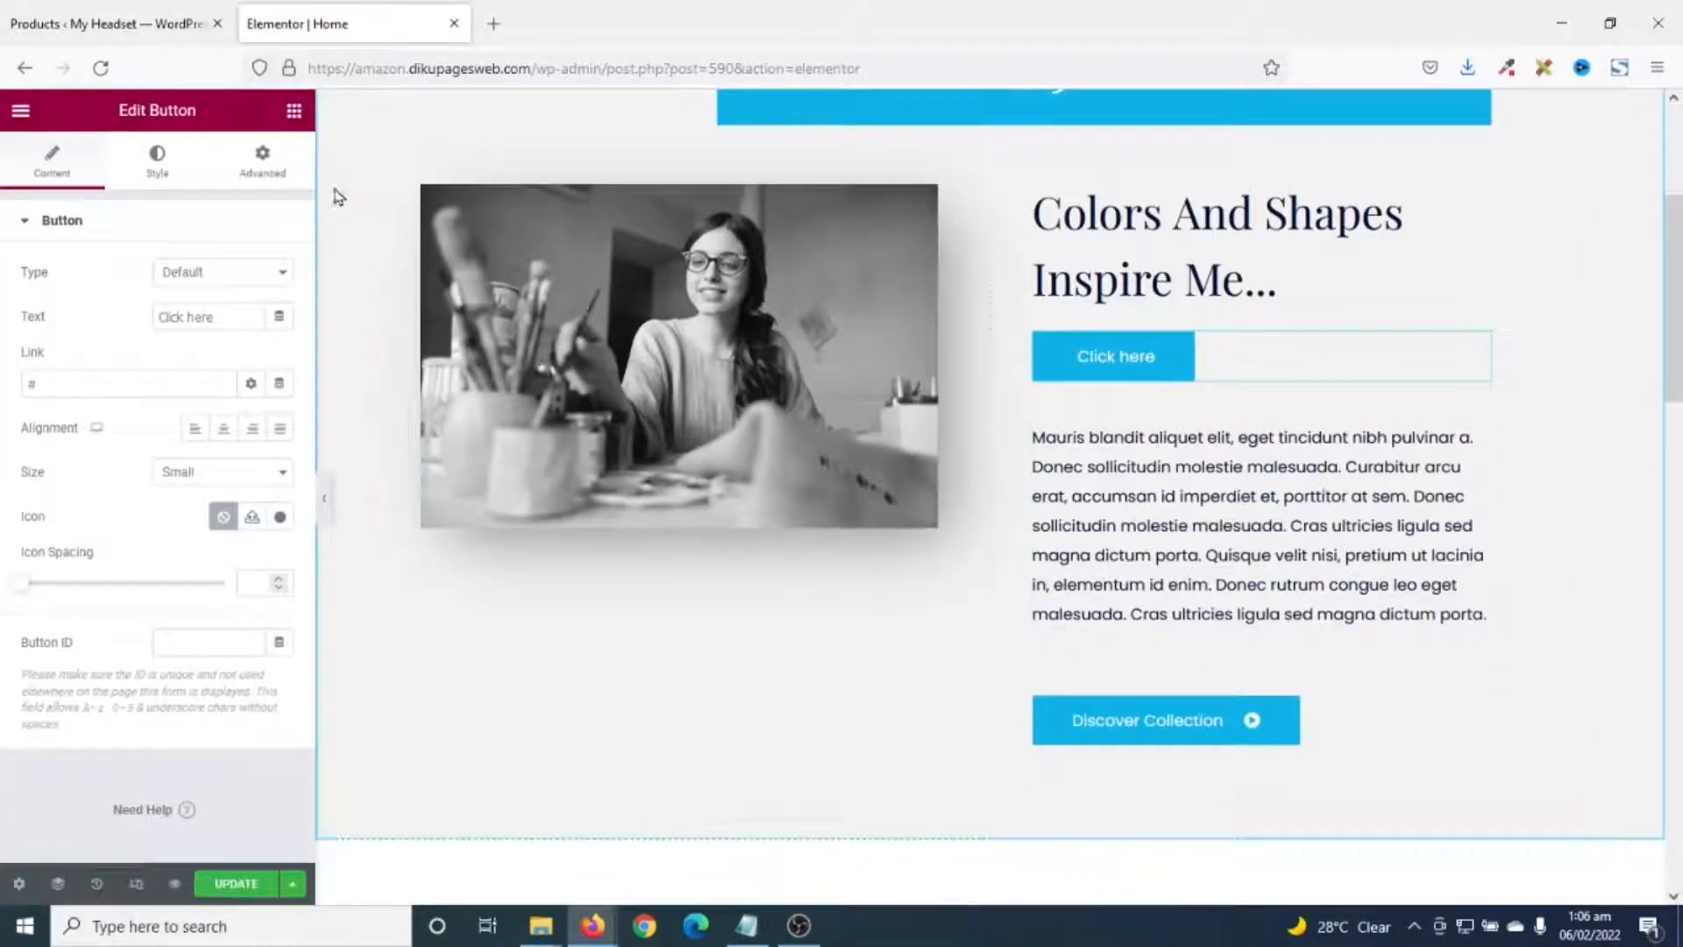
click(295, 113)
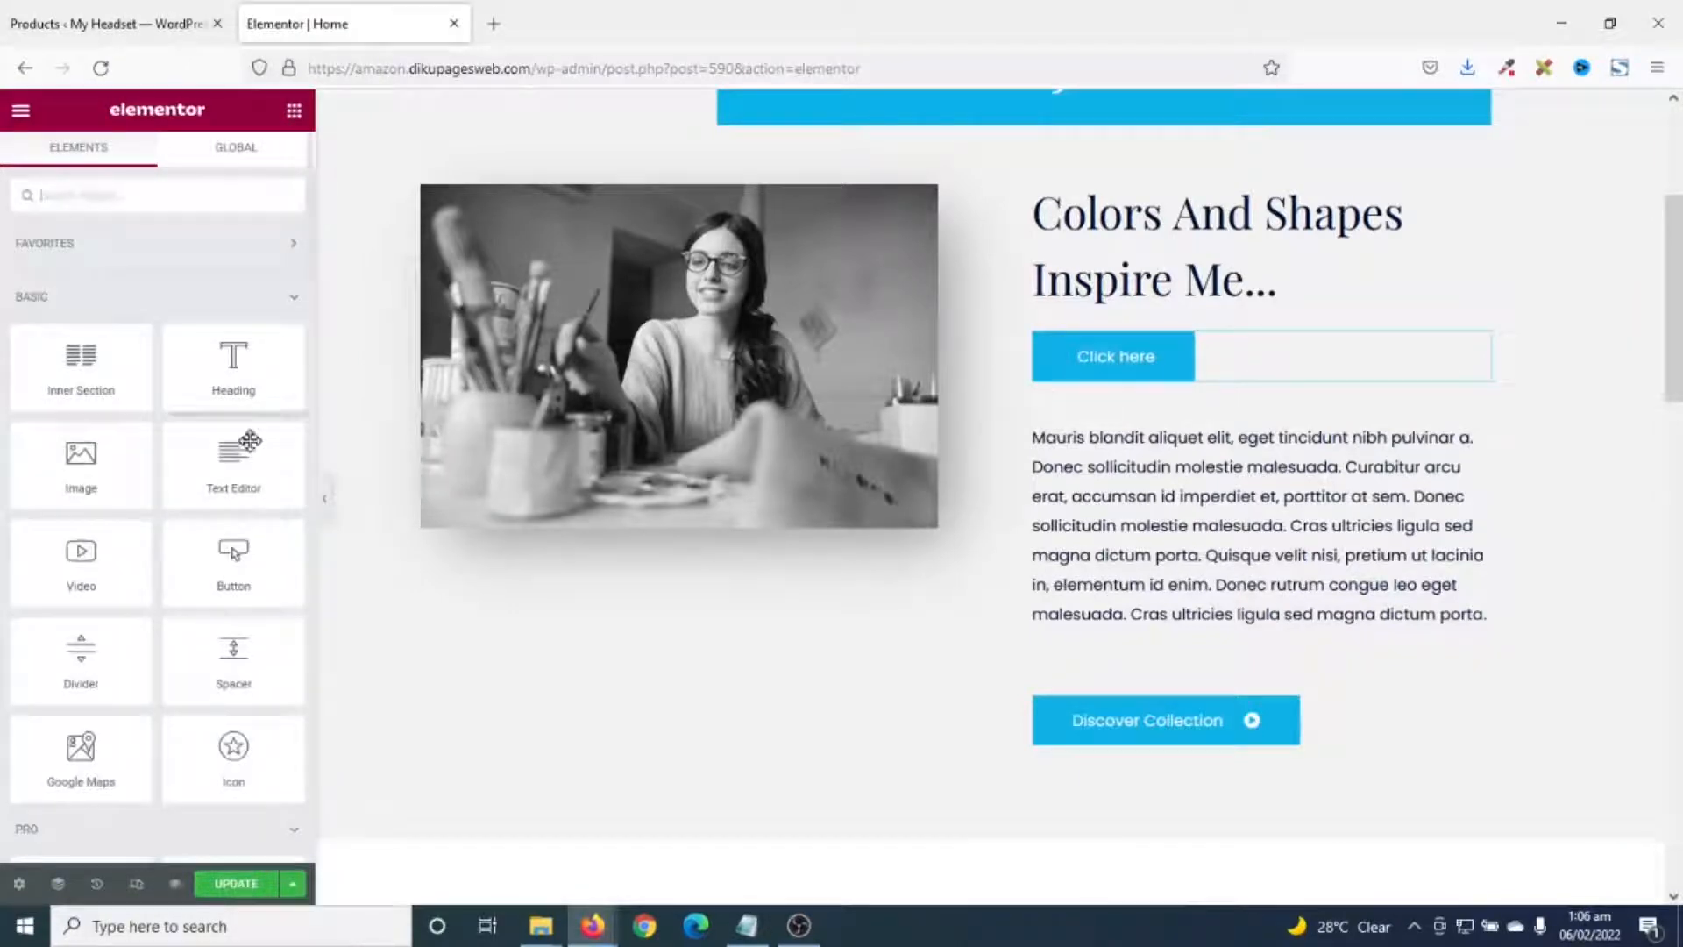
drag(82, 451, 1192, 680)
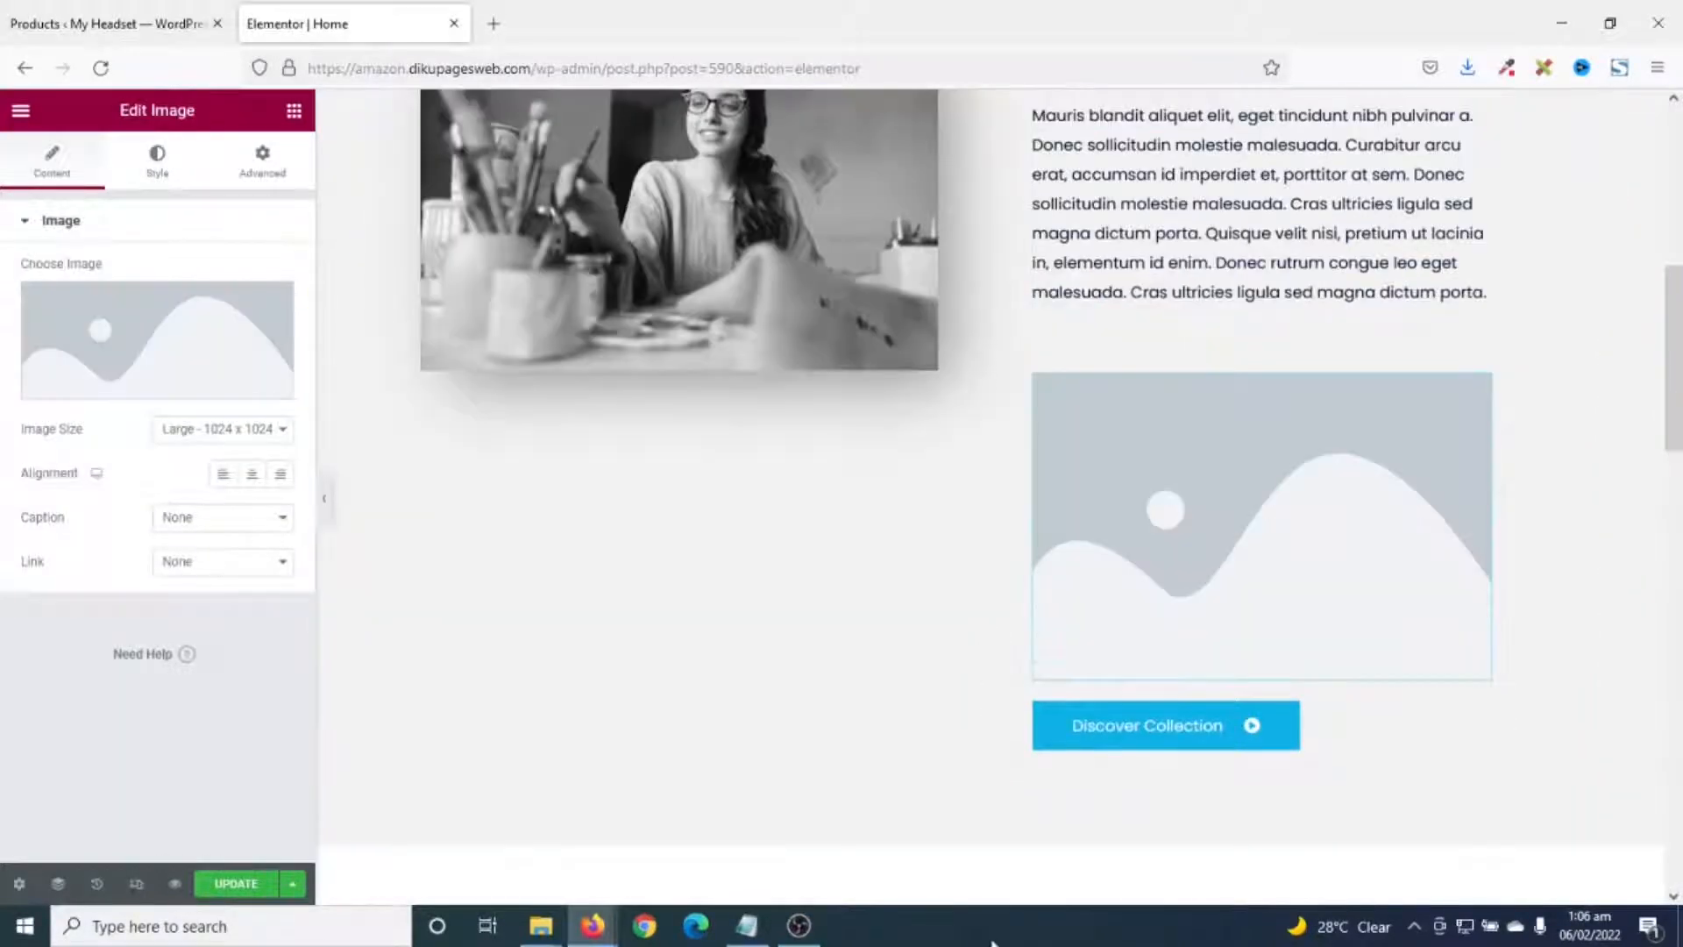
- Insert the landscape painting into the new image block
click(111, 330)
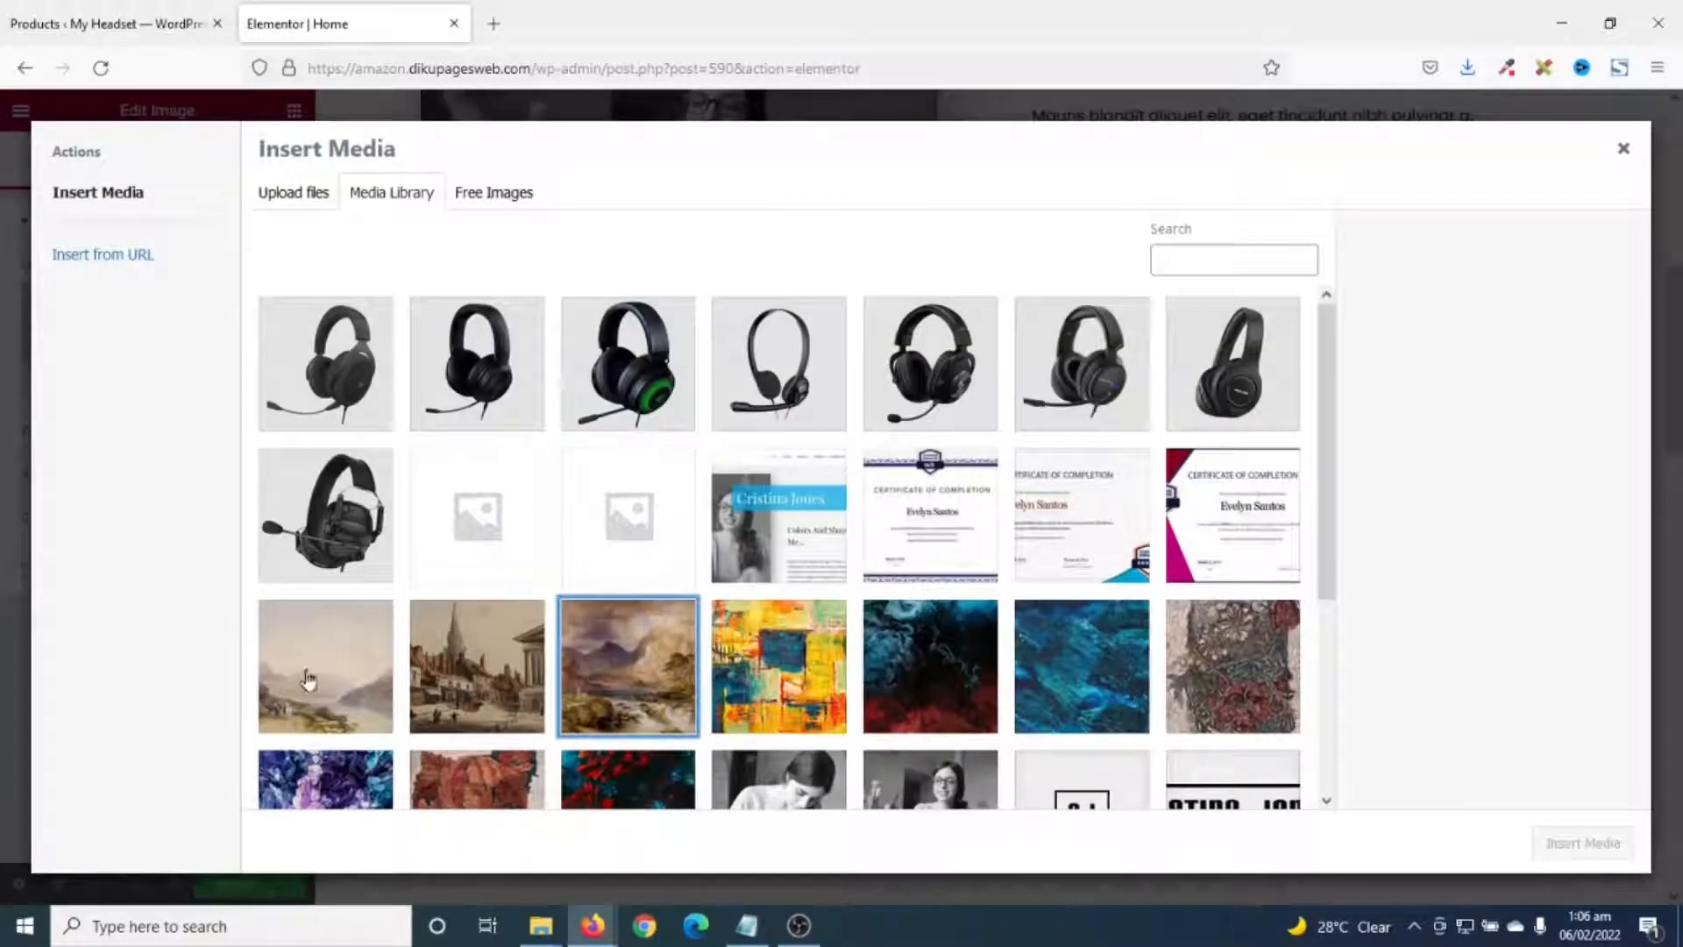
click(307, 679)
click(1583, 844)
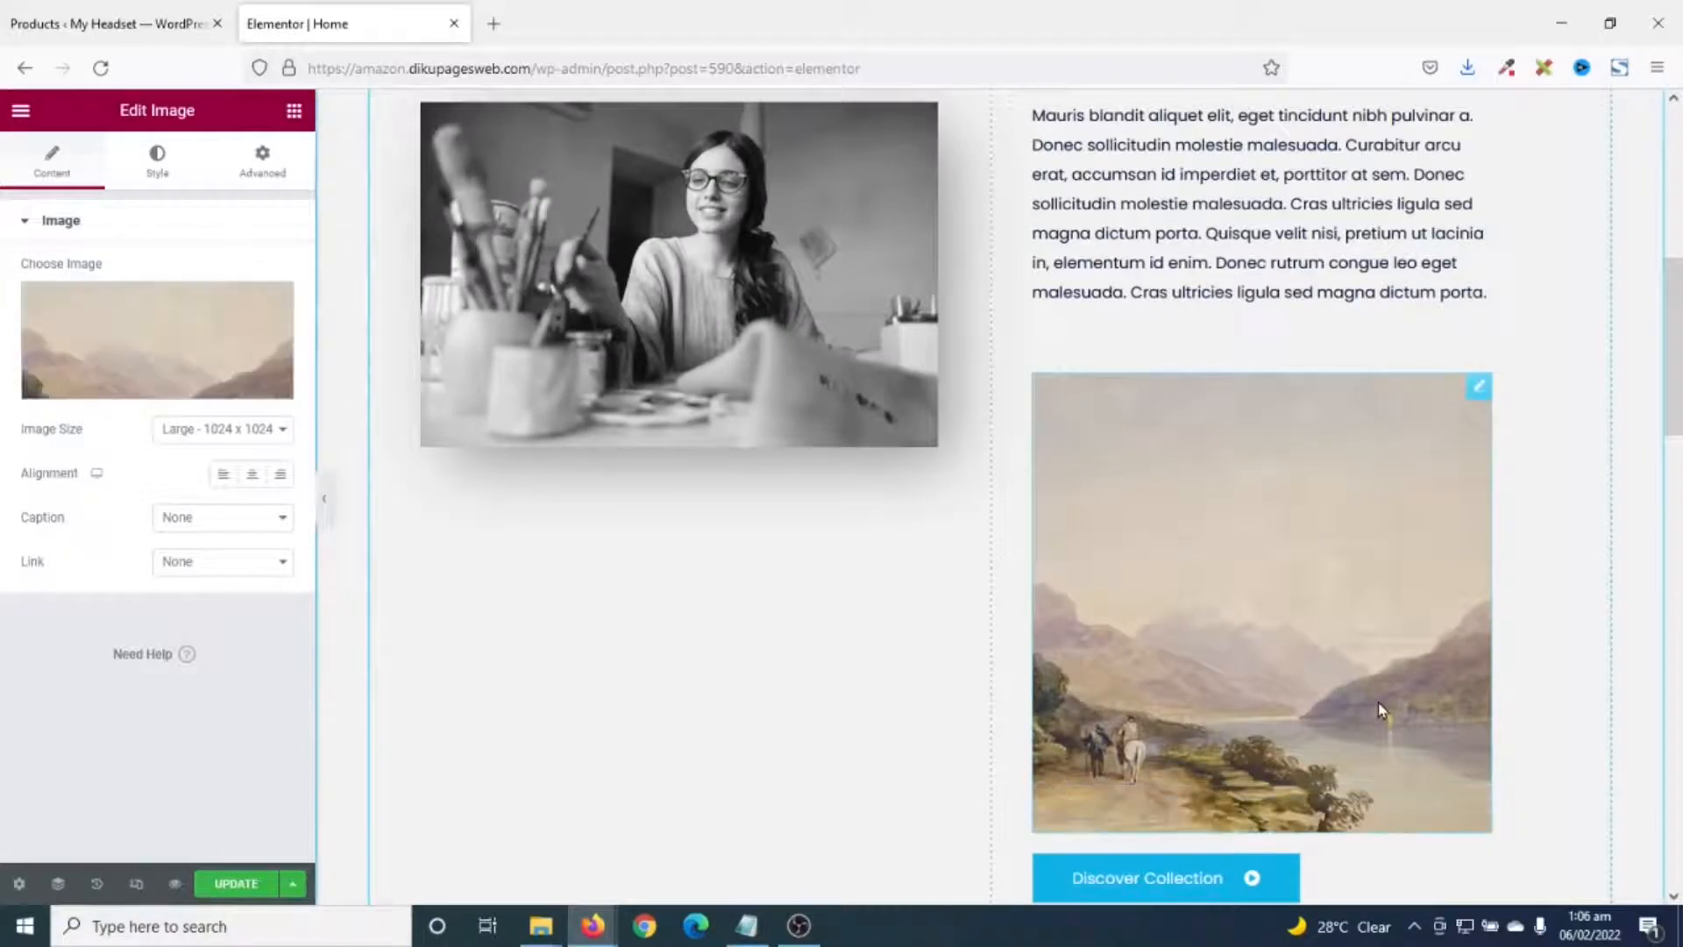
- Test-edit the About paragraph by typing 'fgfgfgf', then remove the stray characters
scroll(1376, 702, up, 5)
scroll(1371, 680, down, 1)
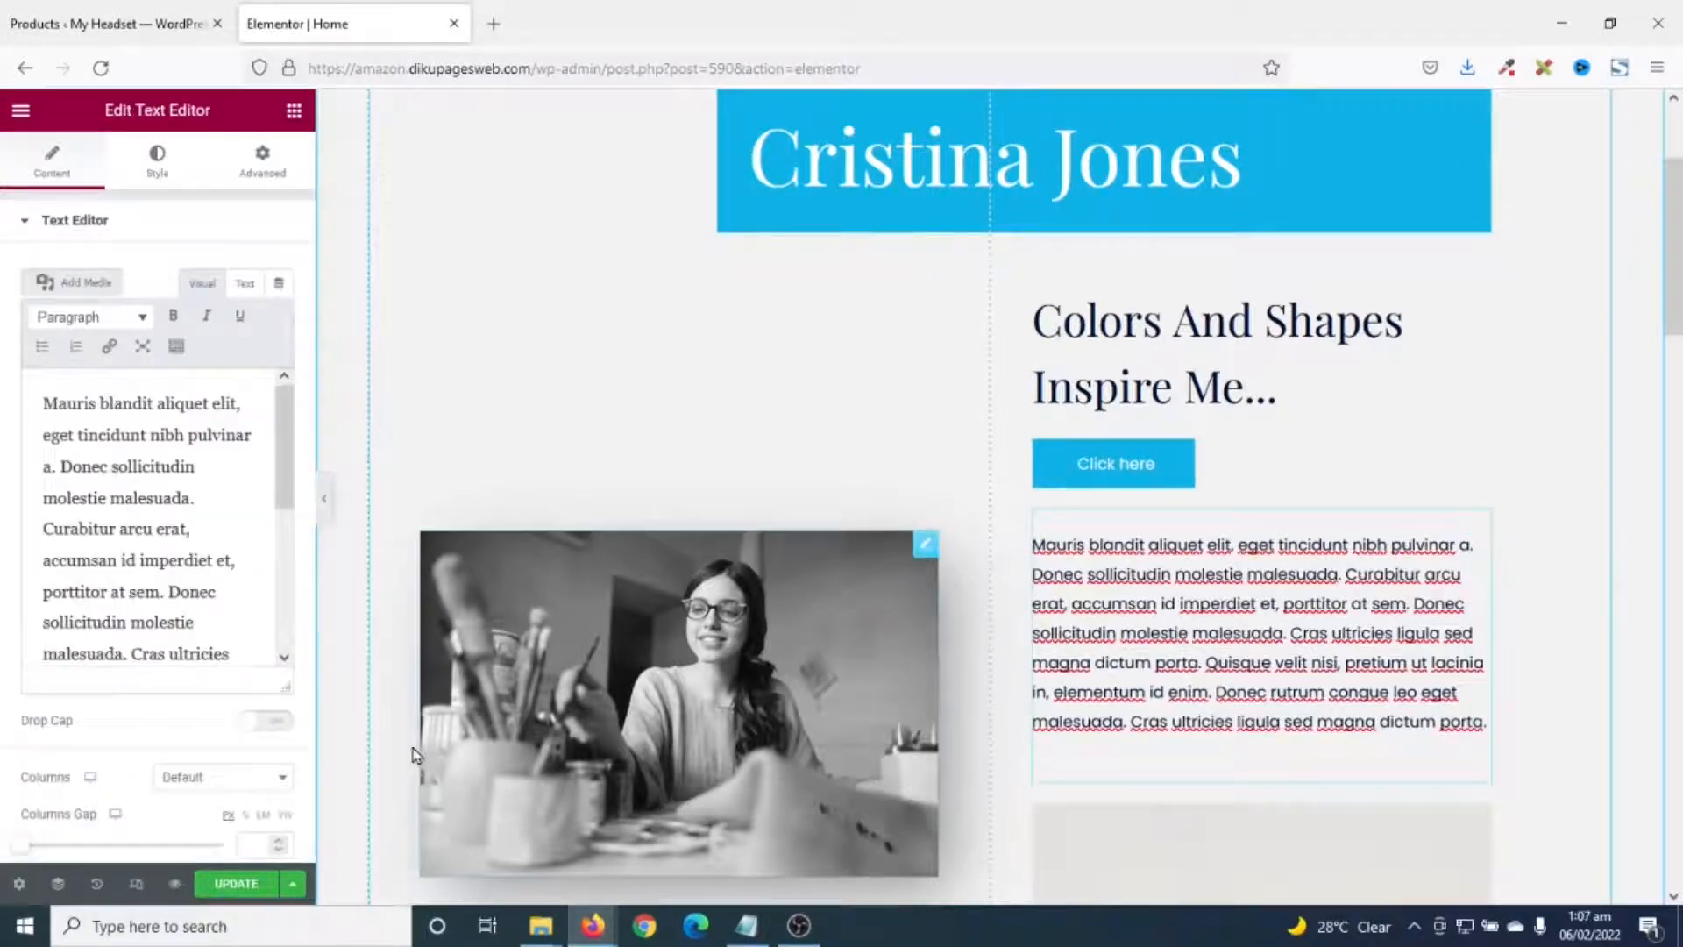
scroll(245, 613, down, 5)
drag(206, 631, 28, 426)
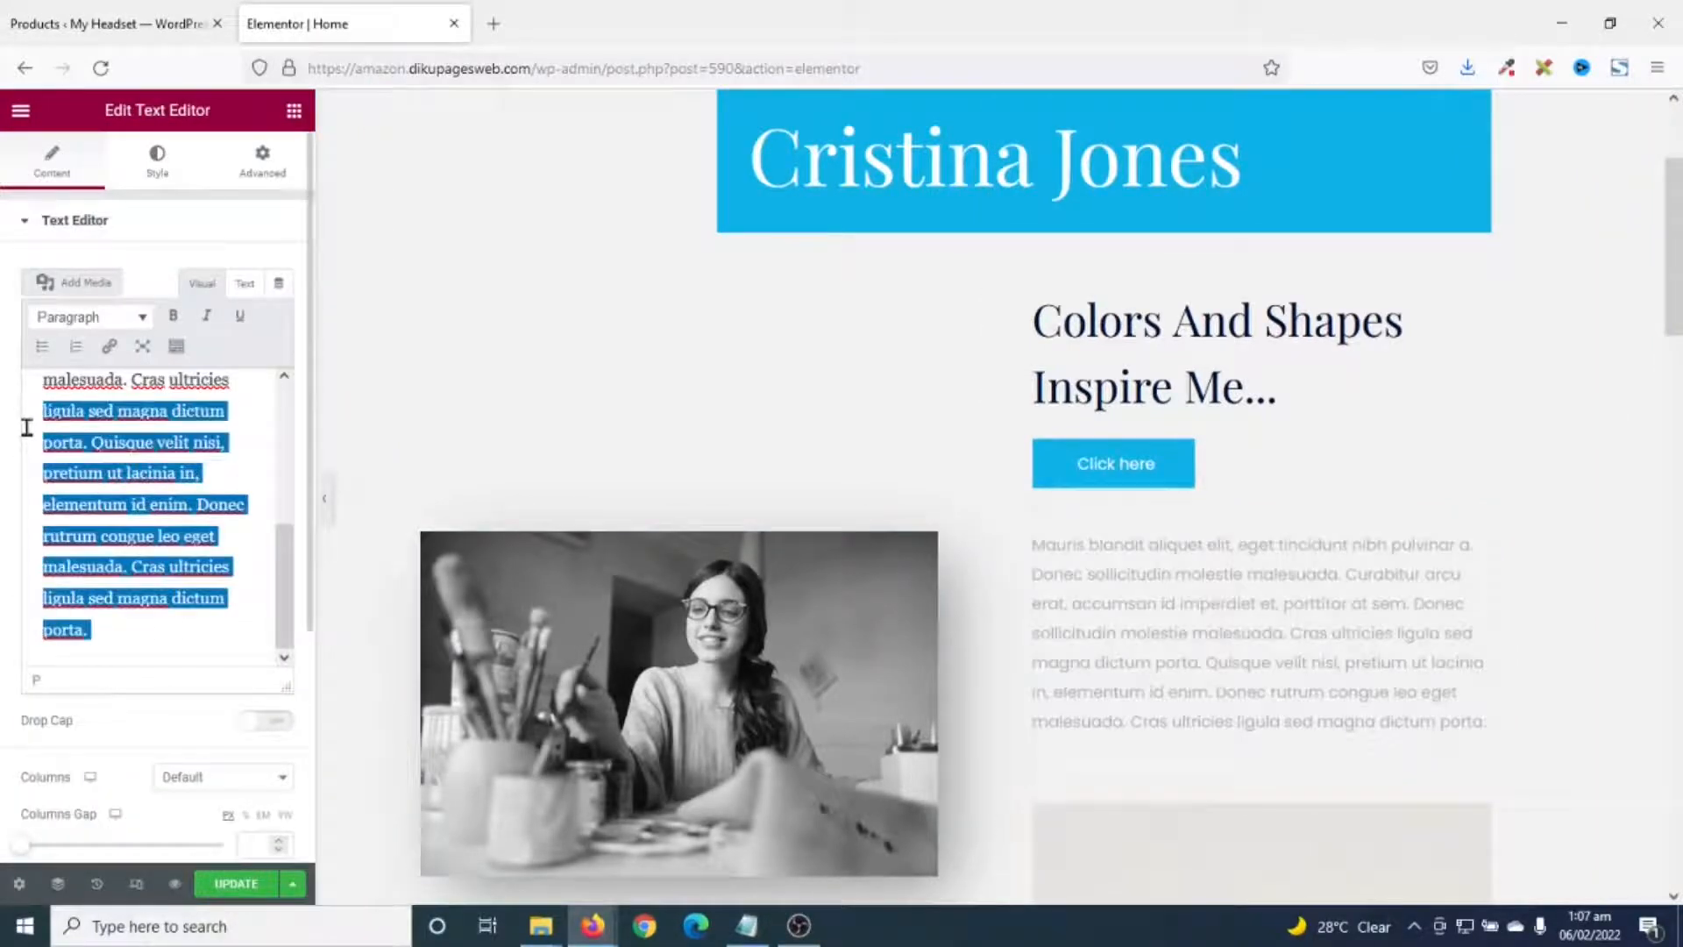
click(167, 634)
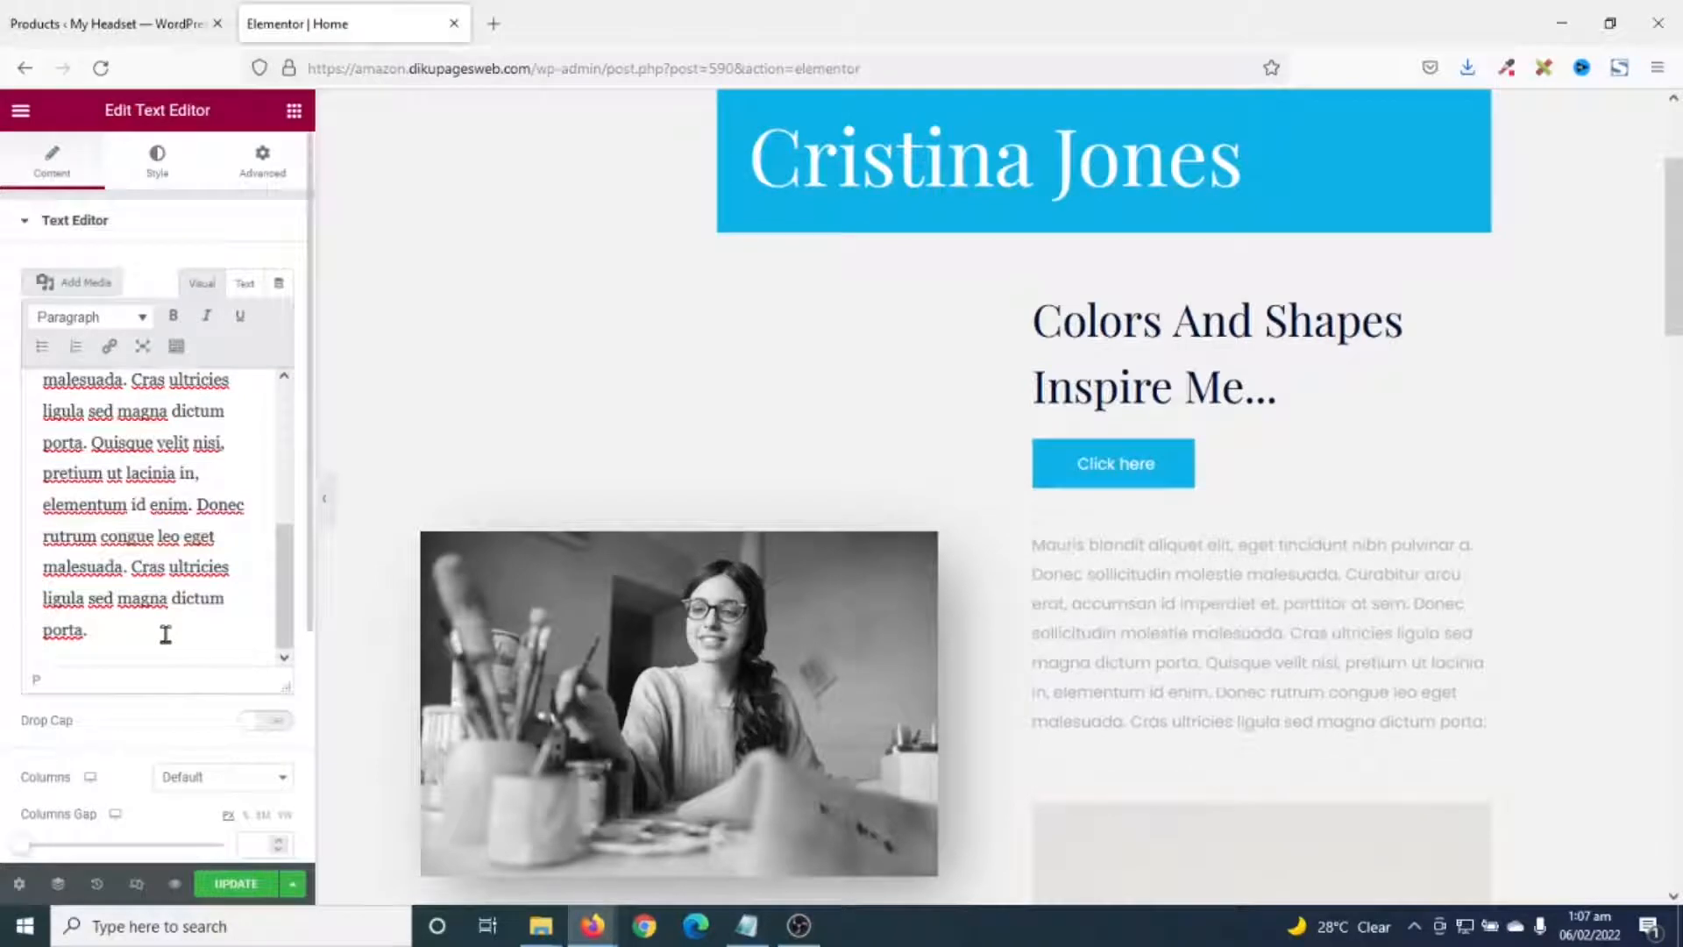
text(fgfgfgf)
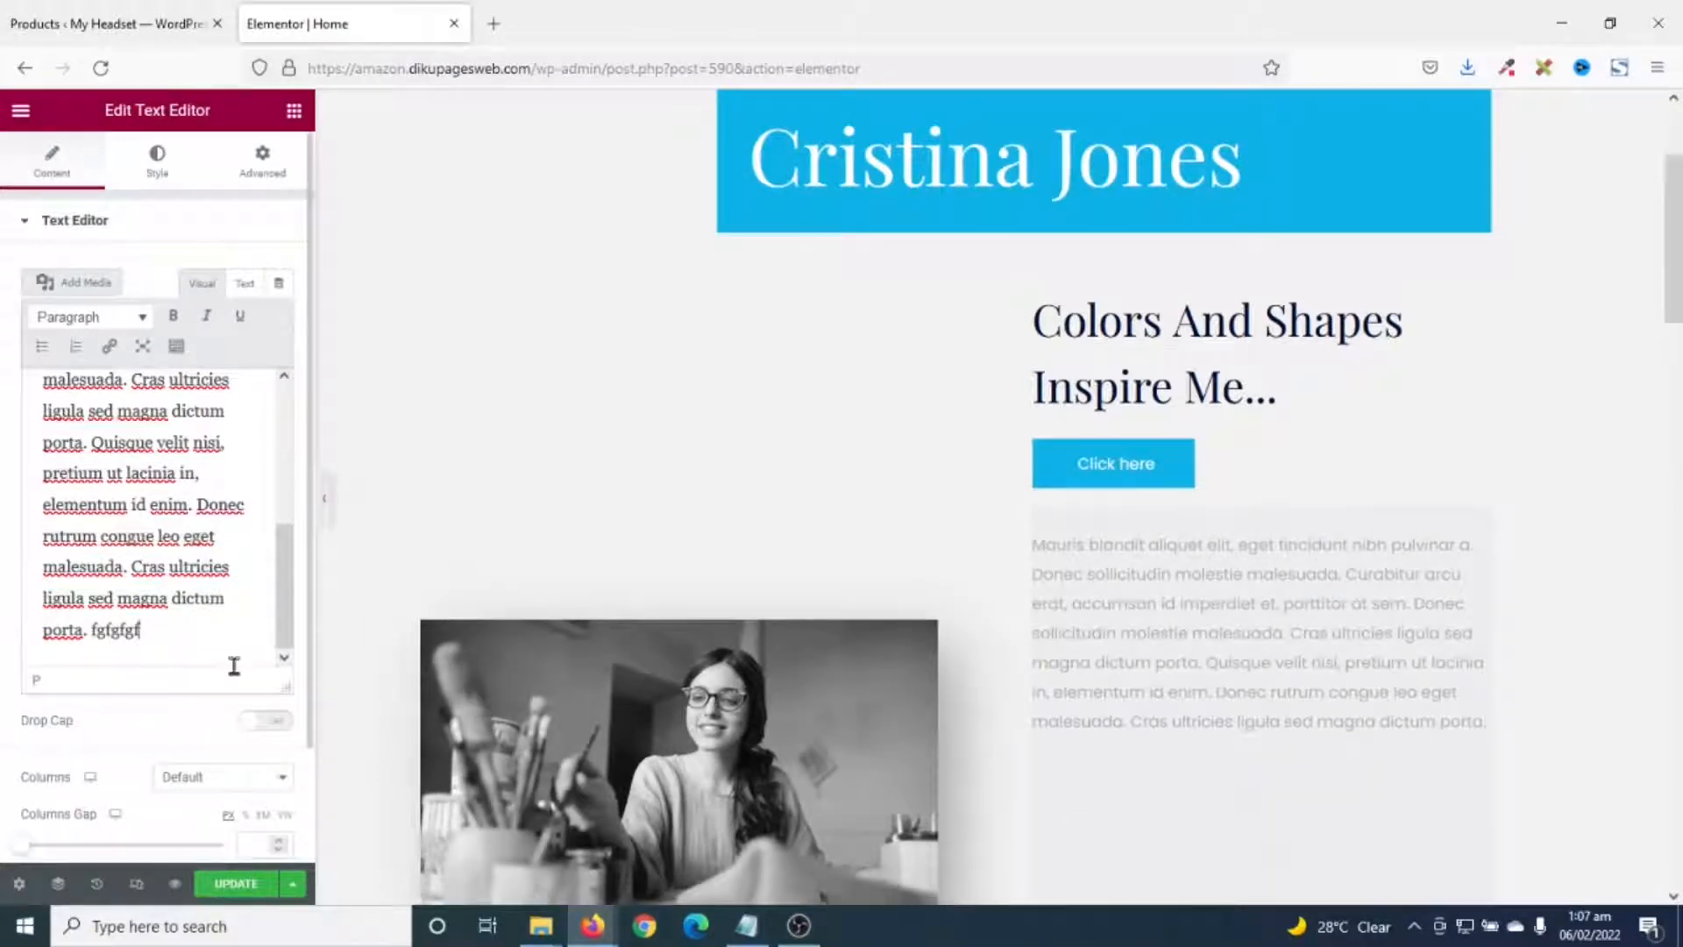
key(BackSpace)
key(BackSpace)
key(BackSpace)
key(BackSpace)
key(BackSpace)
key(BackSpace)
key(BackSpace)
key(BackSpace)
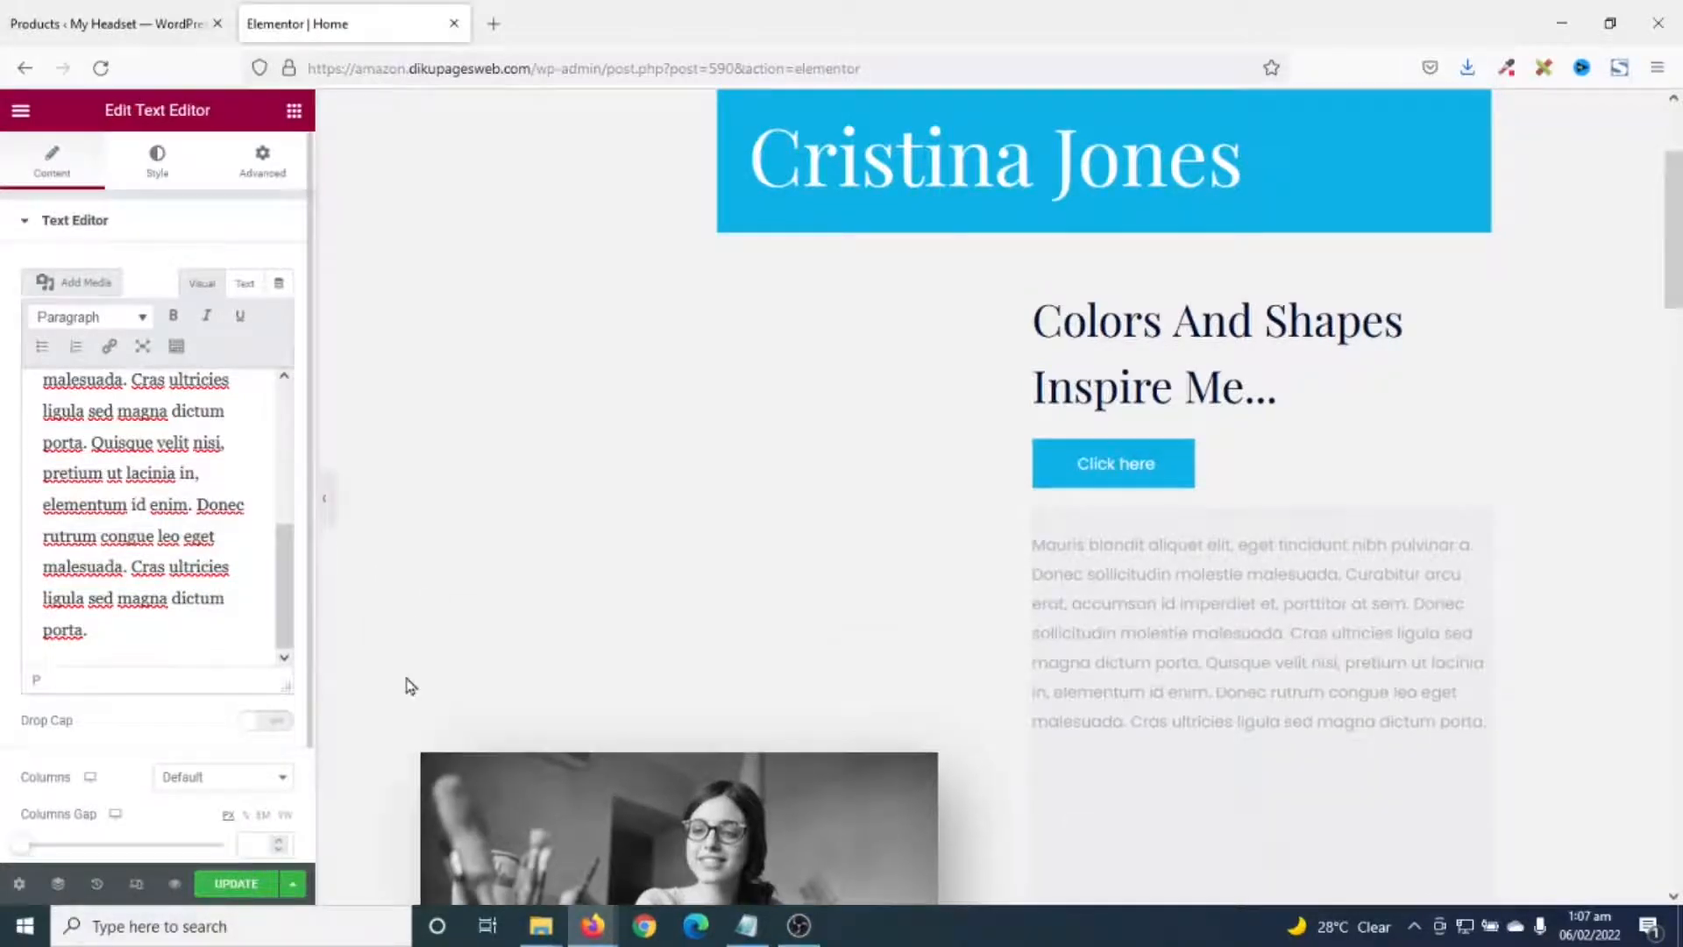
- Delete the Click here button and the landscape image block
right_click(1131, 478)
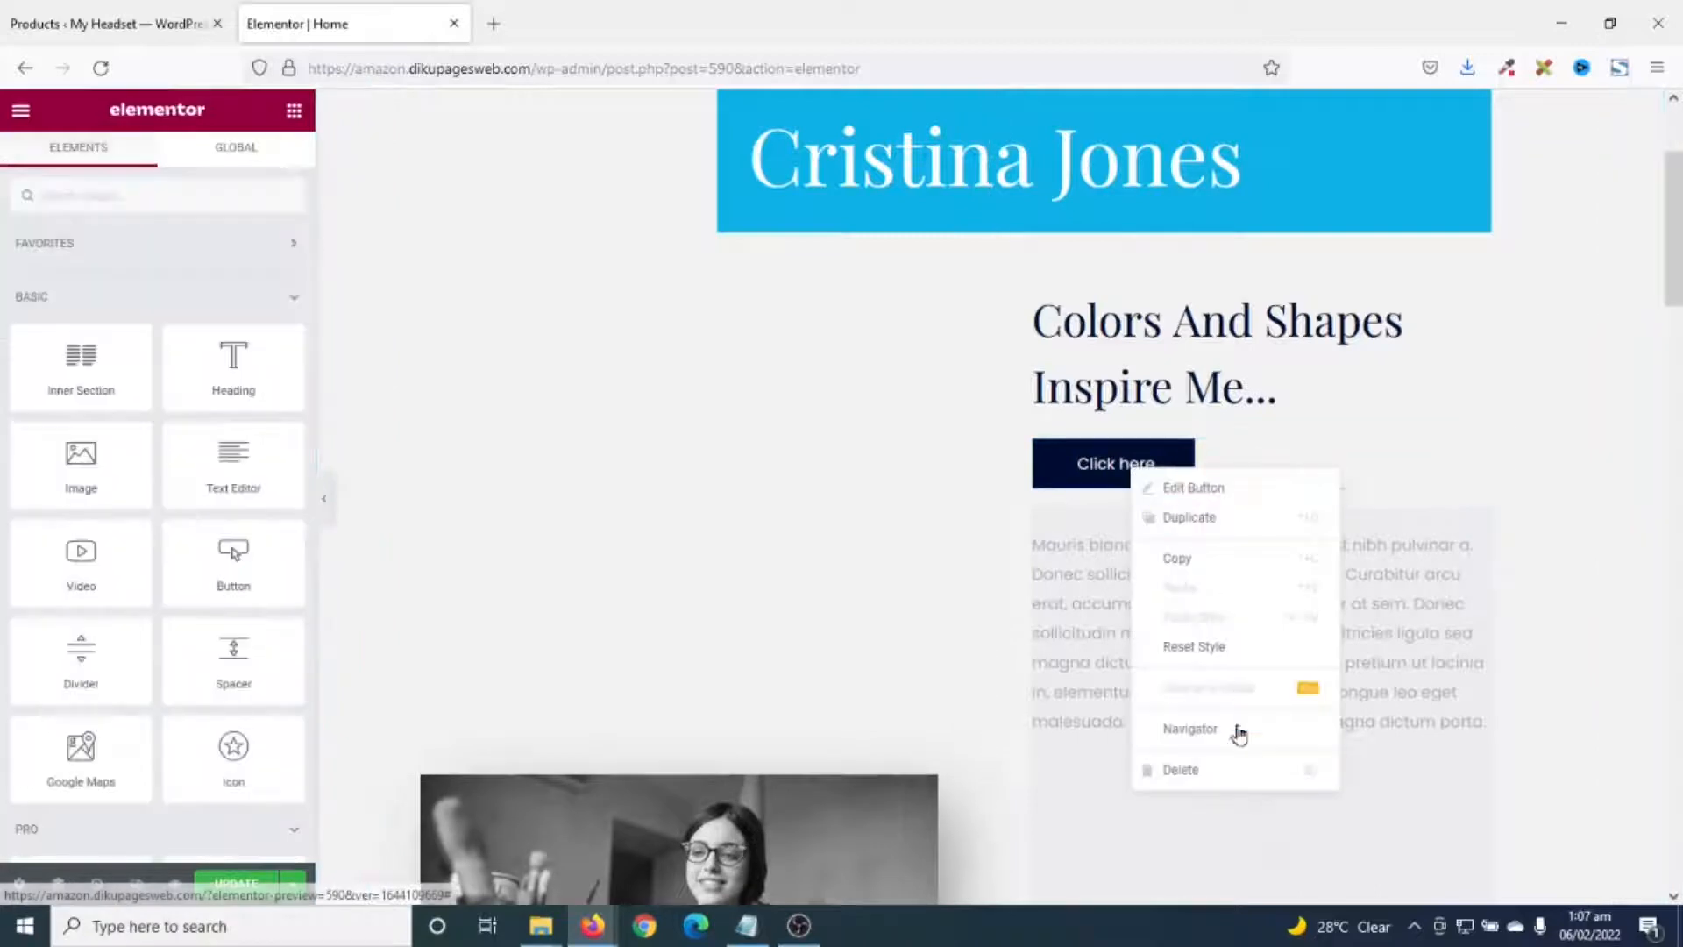
click(1213, 769)
scroll(1213, 748, down, 10)
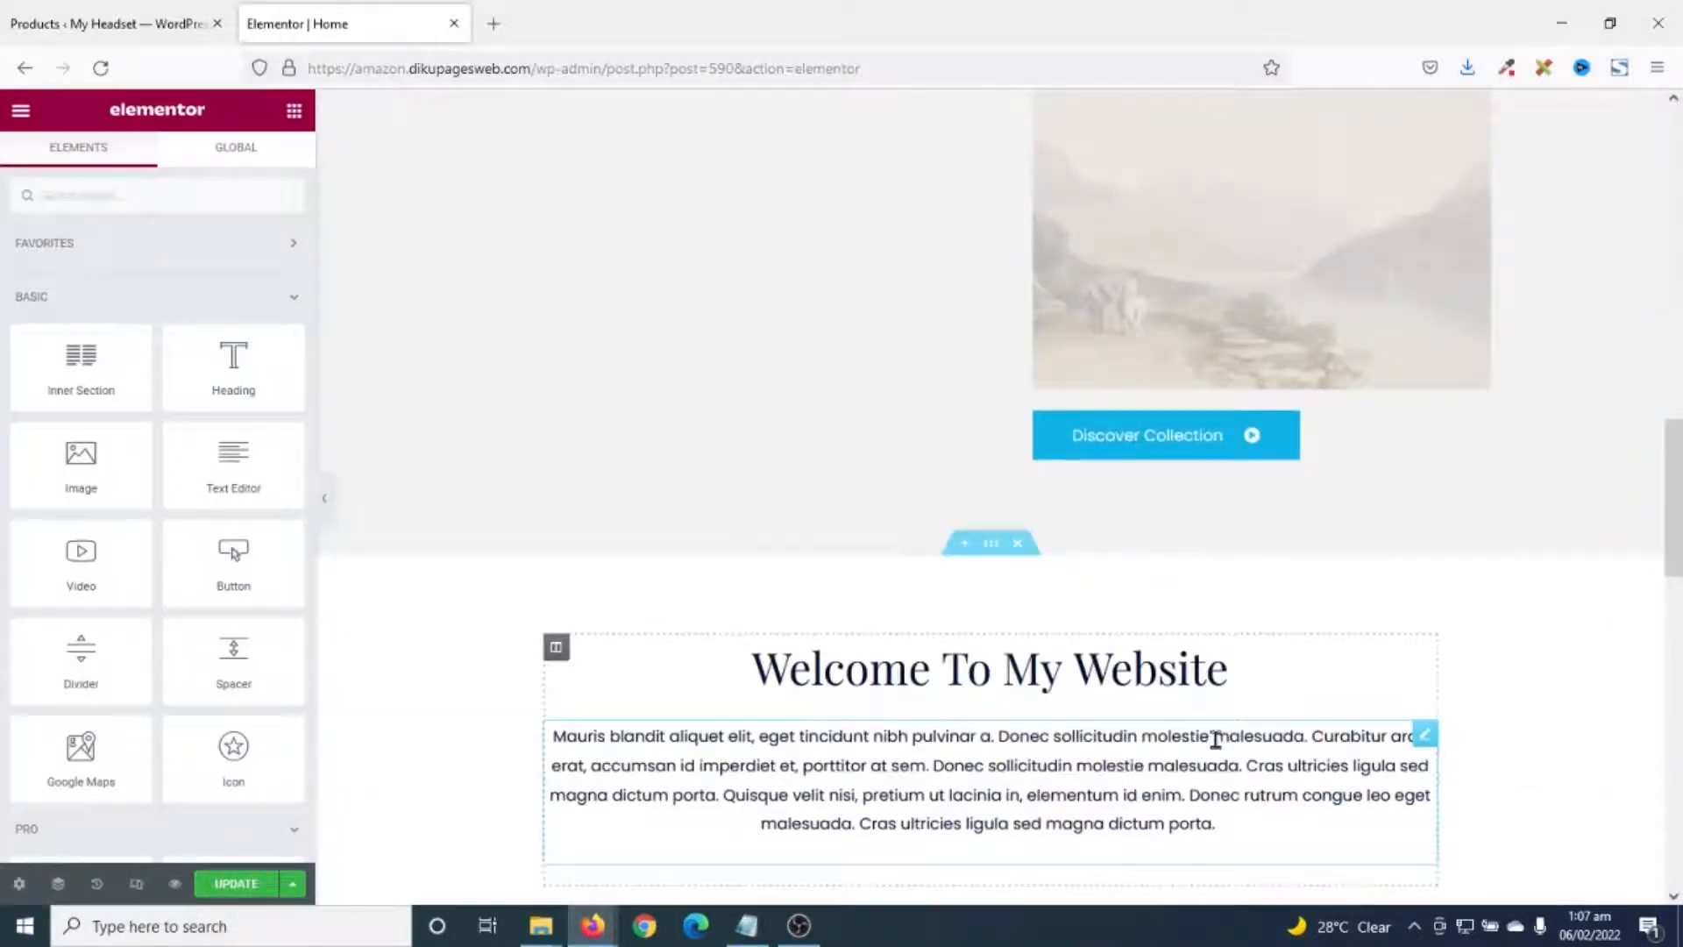
scroll(1221, 496, up, 3)
right_click(1224, 439)
click(1325, 734)
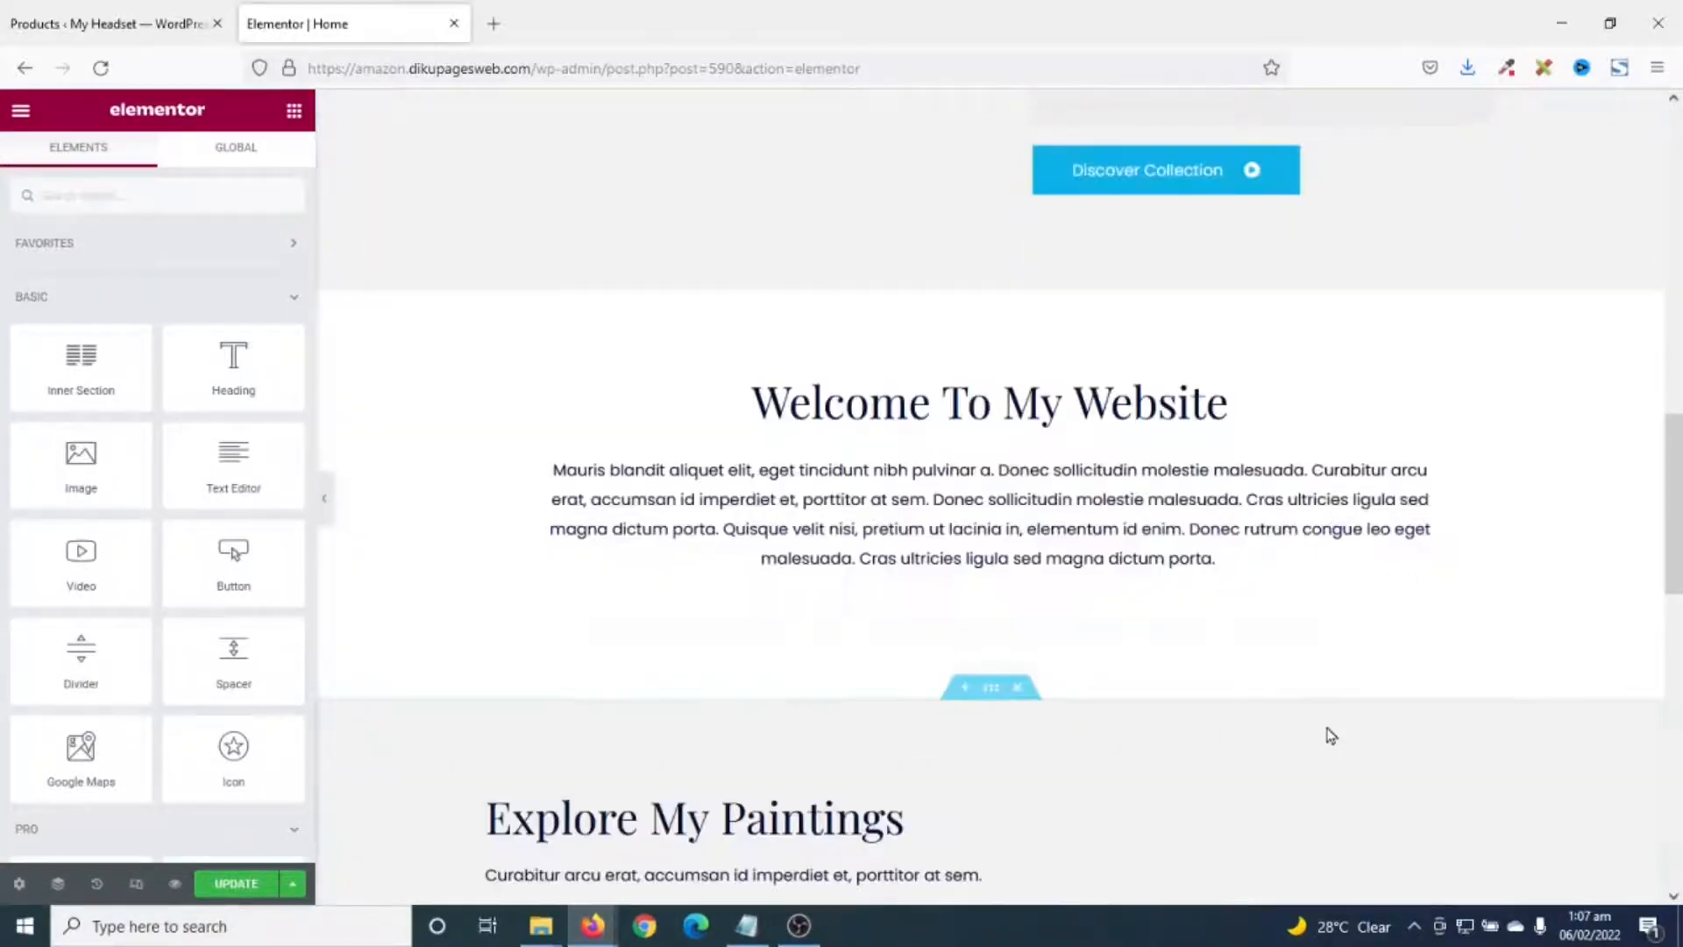
scroll(1337, 724, up, 10)
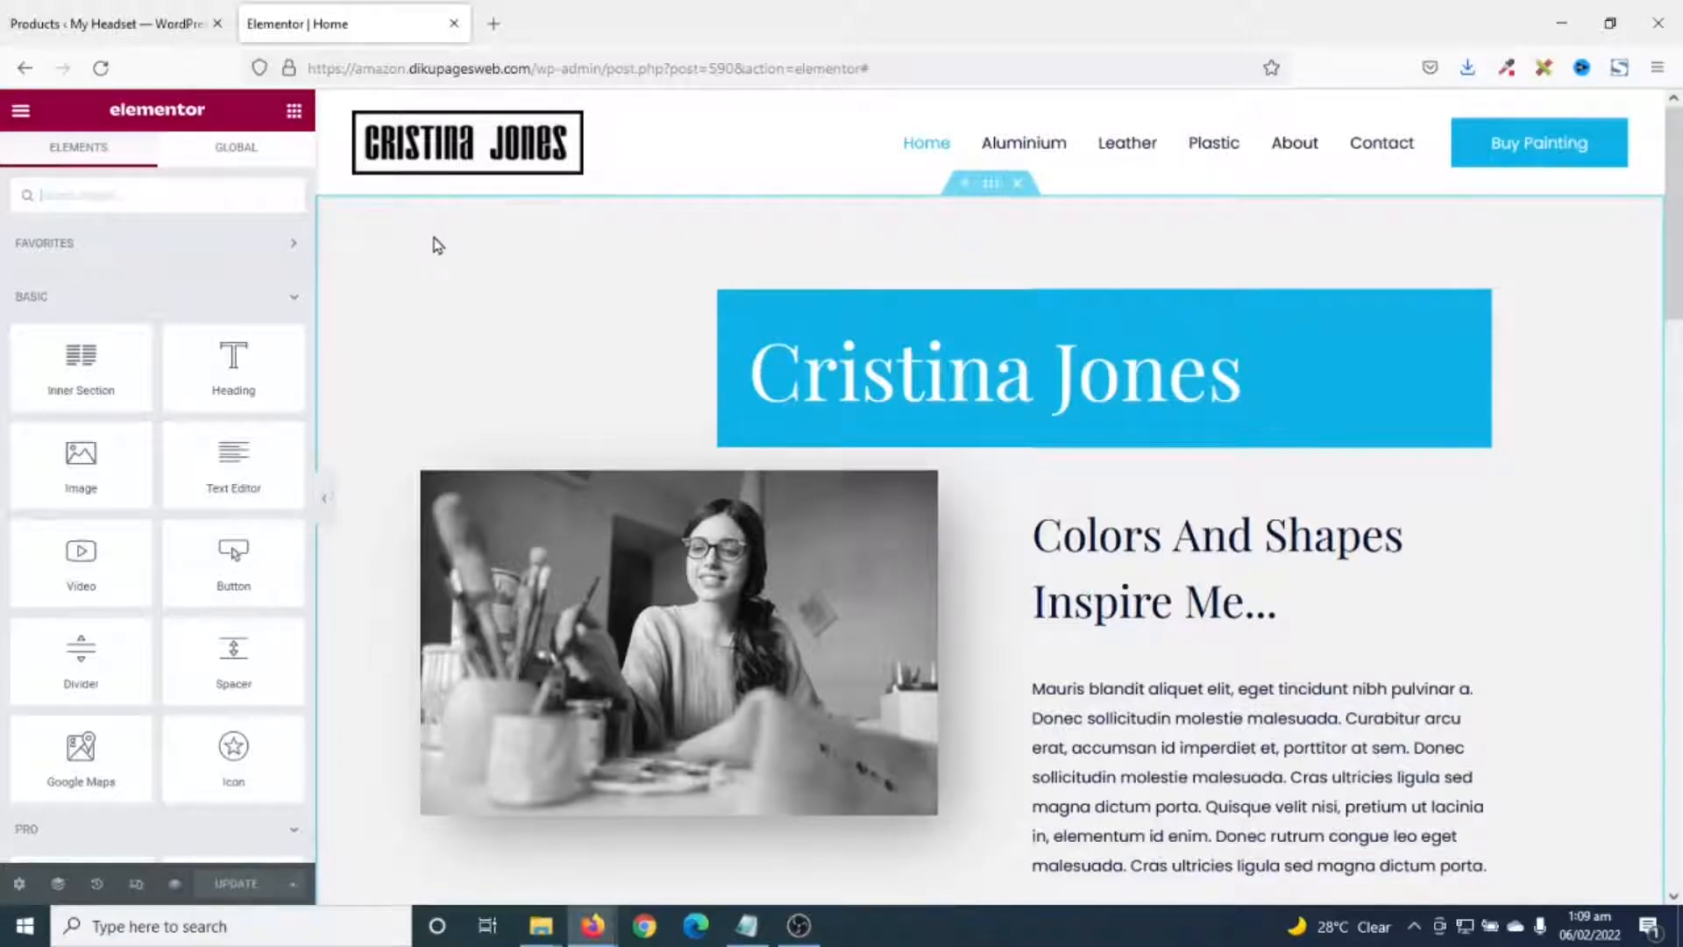
- Give the hero section a classic background image using the uploaded my headset-hero photo
click(991, 198)
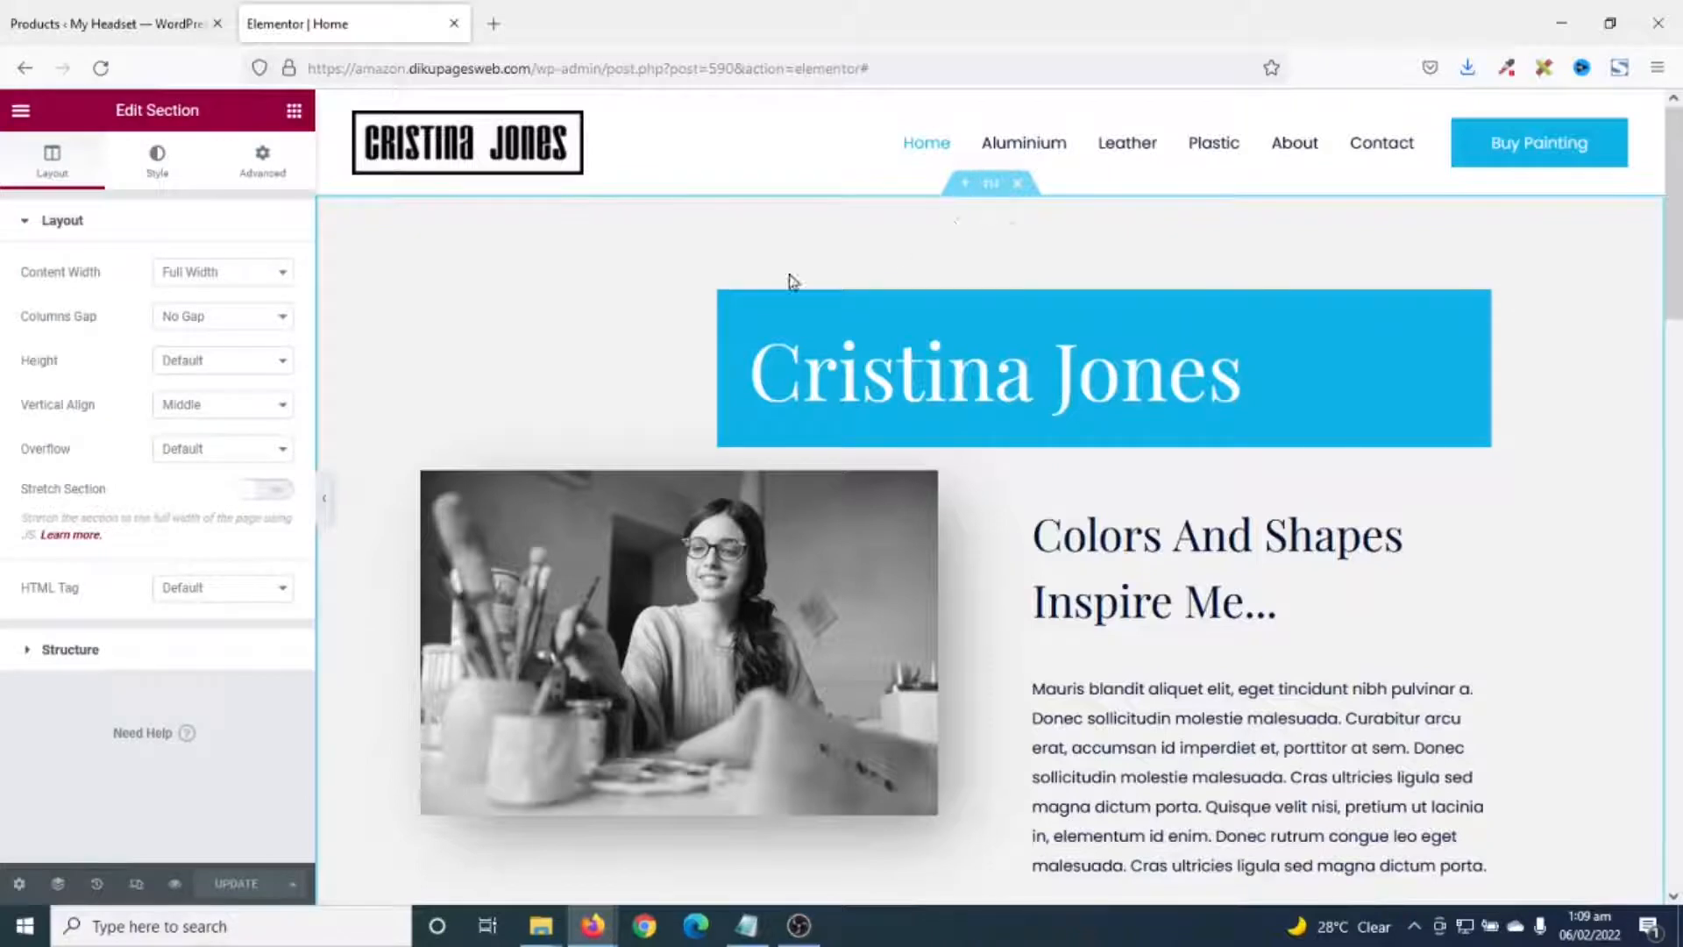
click(159, 177)
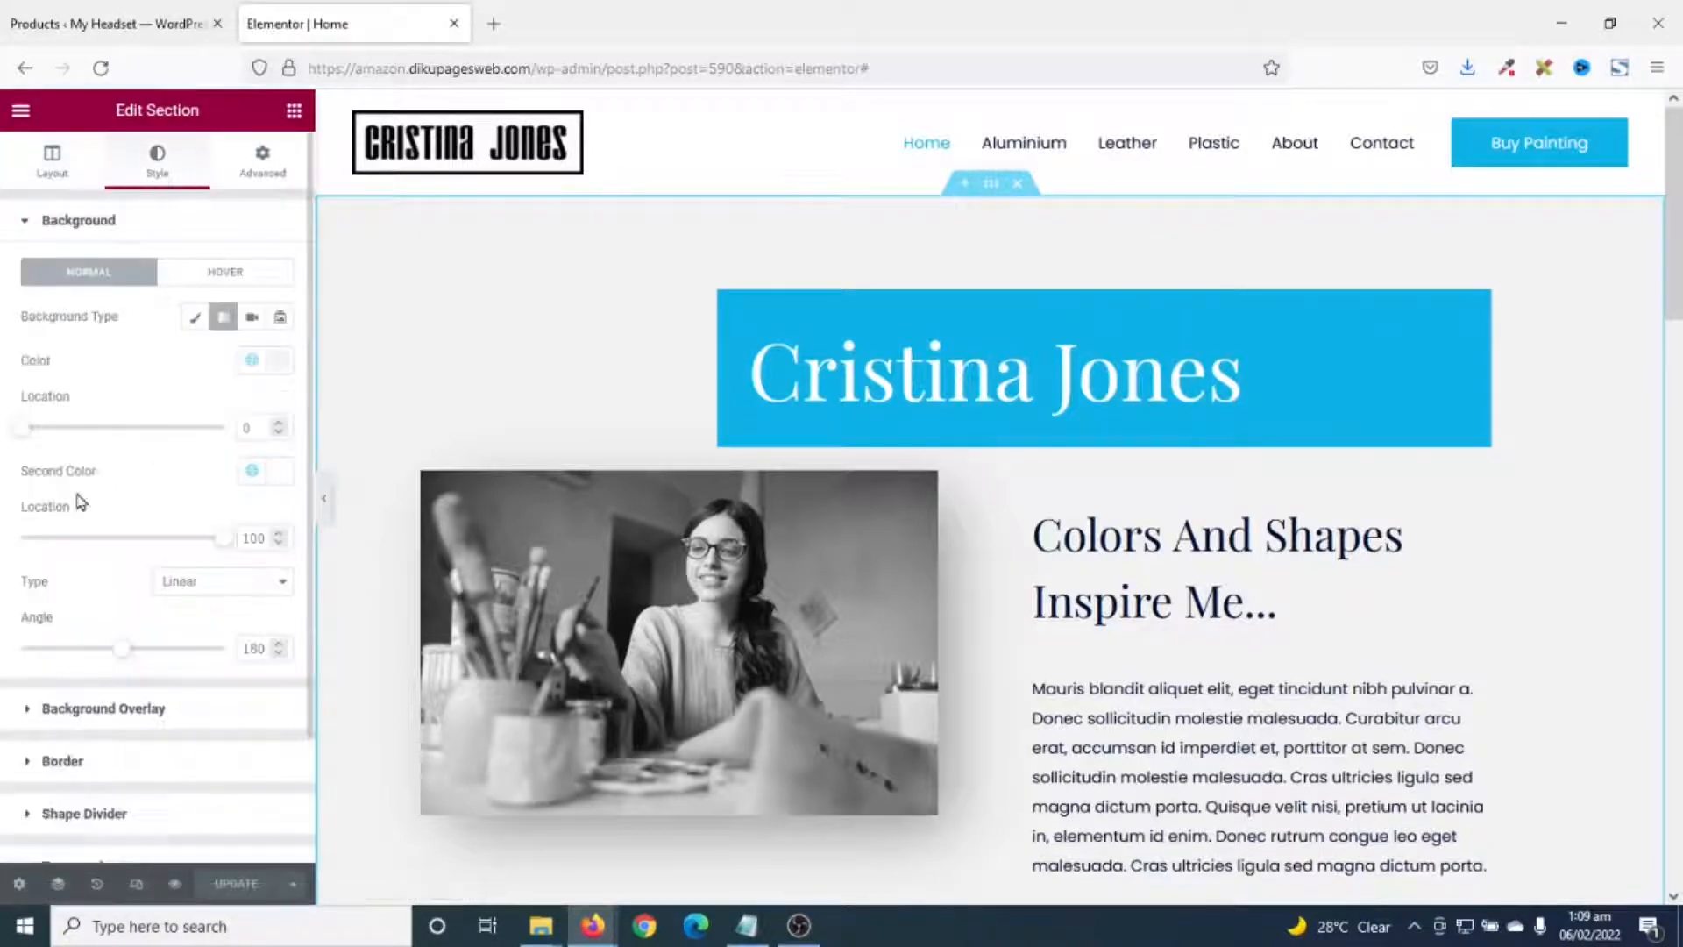
click(194, 321)
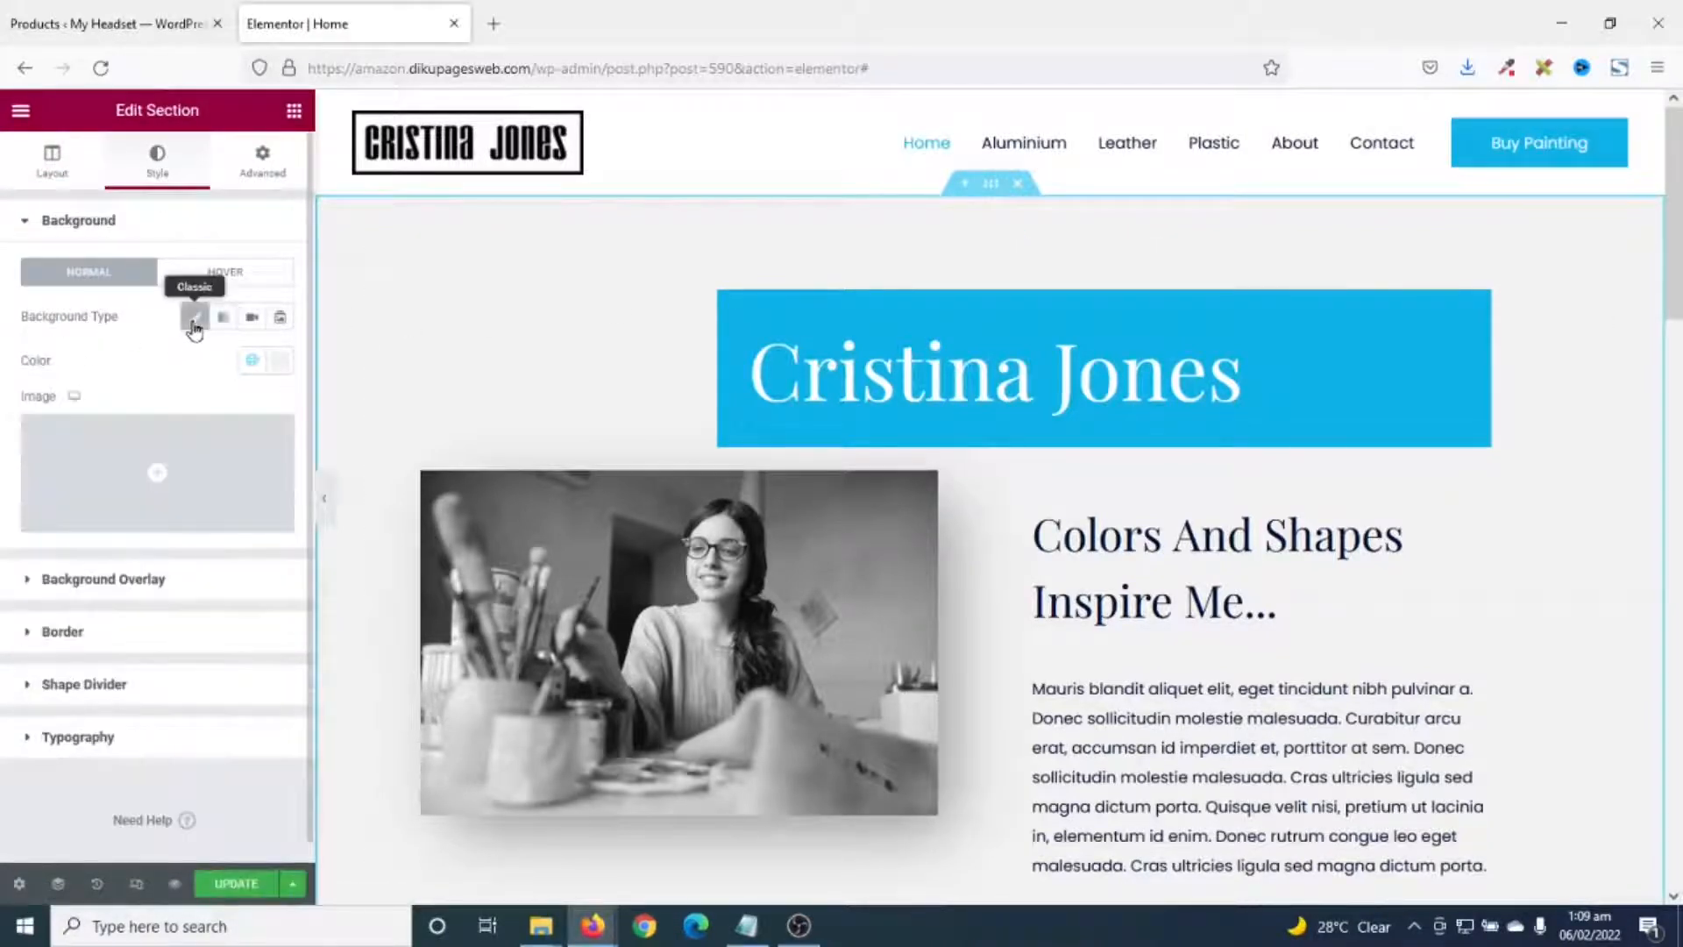
click(122, 476)
click(289, 199)
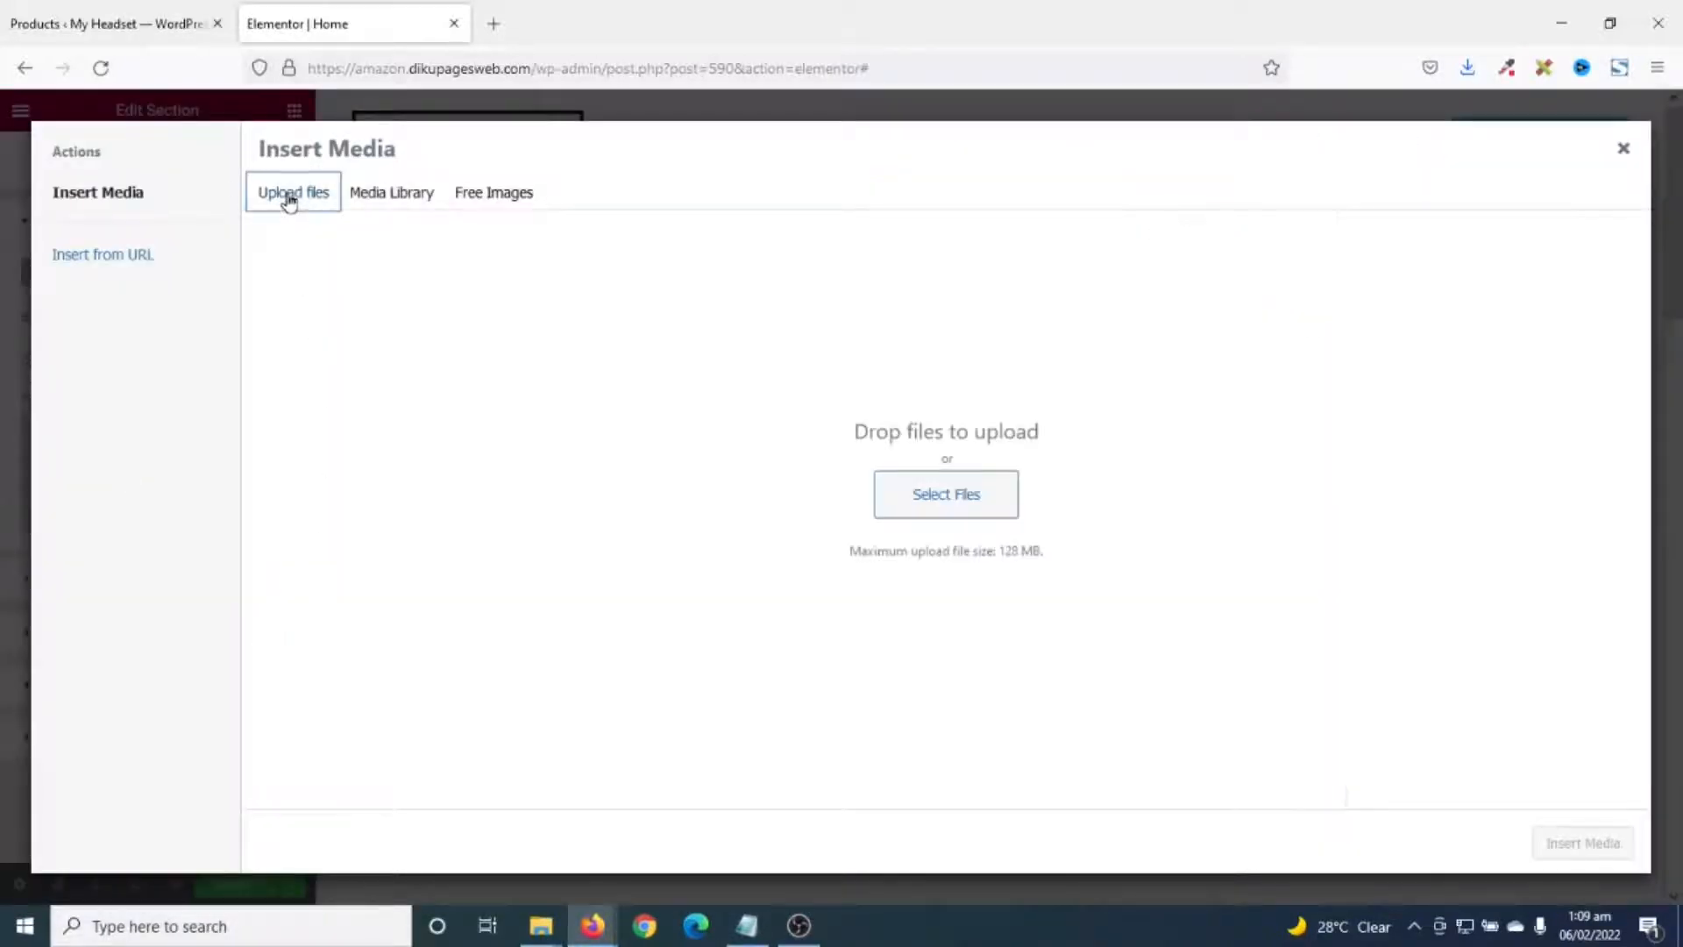
click(955, 503)
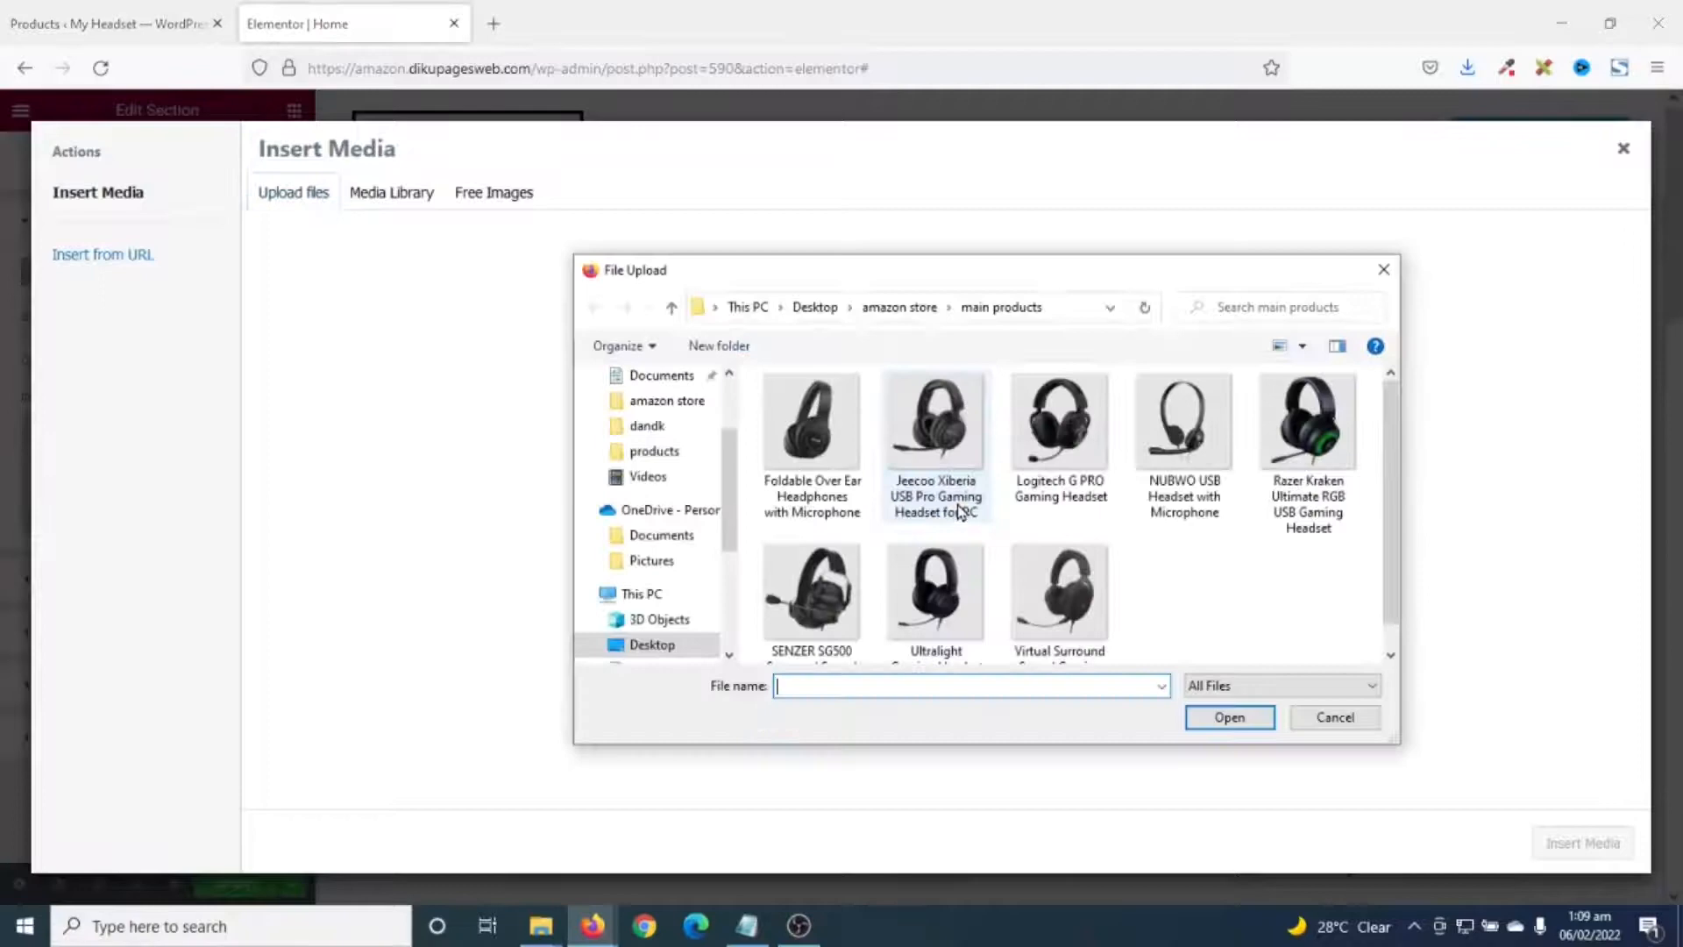
click(902, 308)
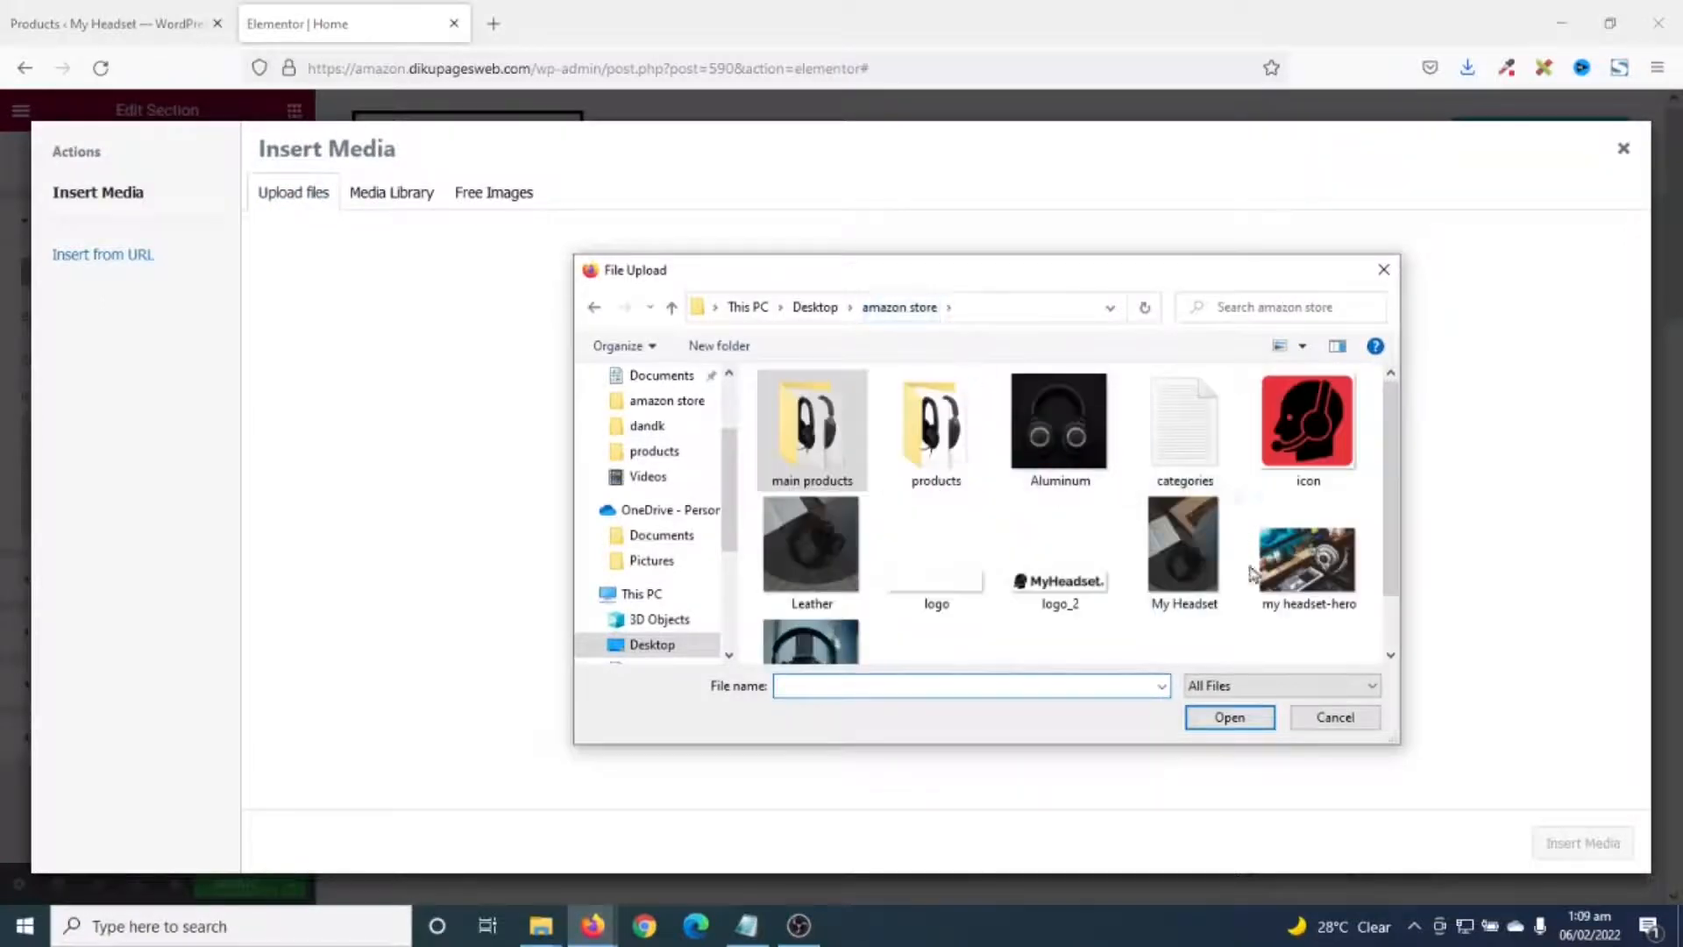
click(1306, 568)
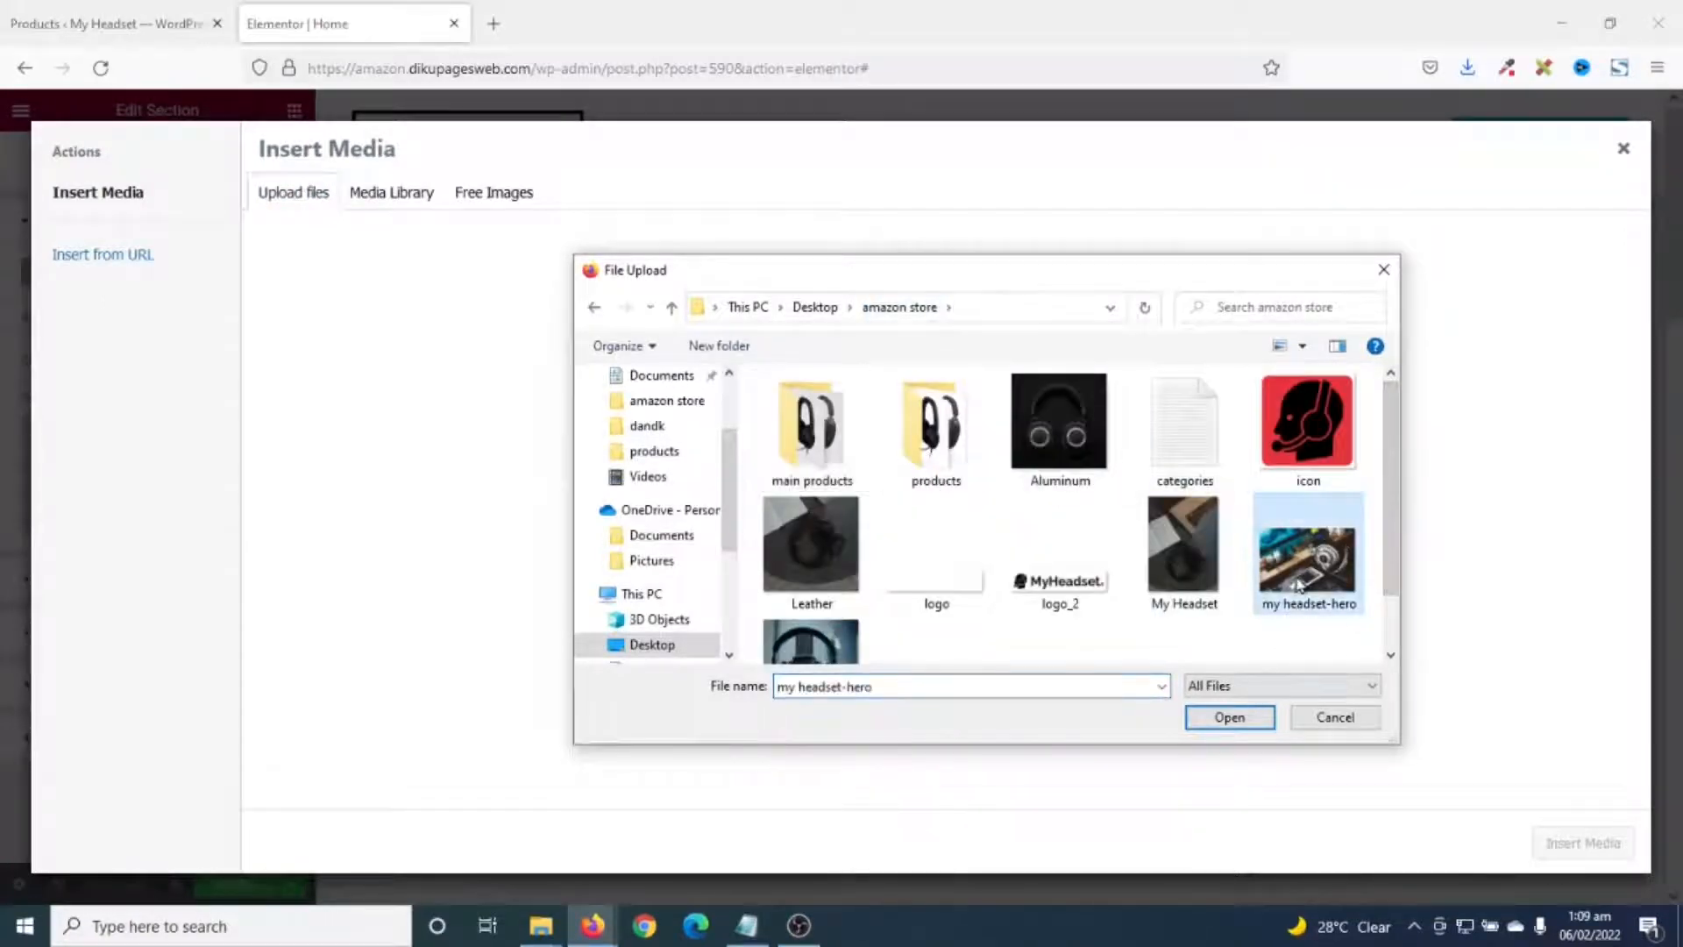
click(1237, 718)
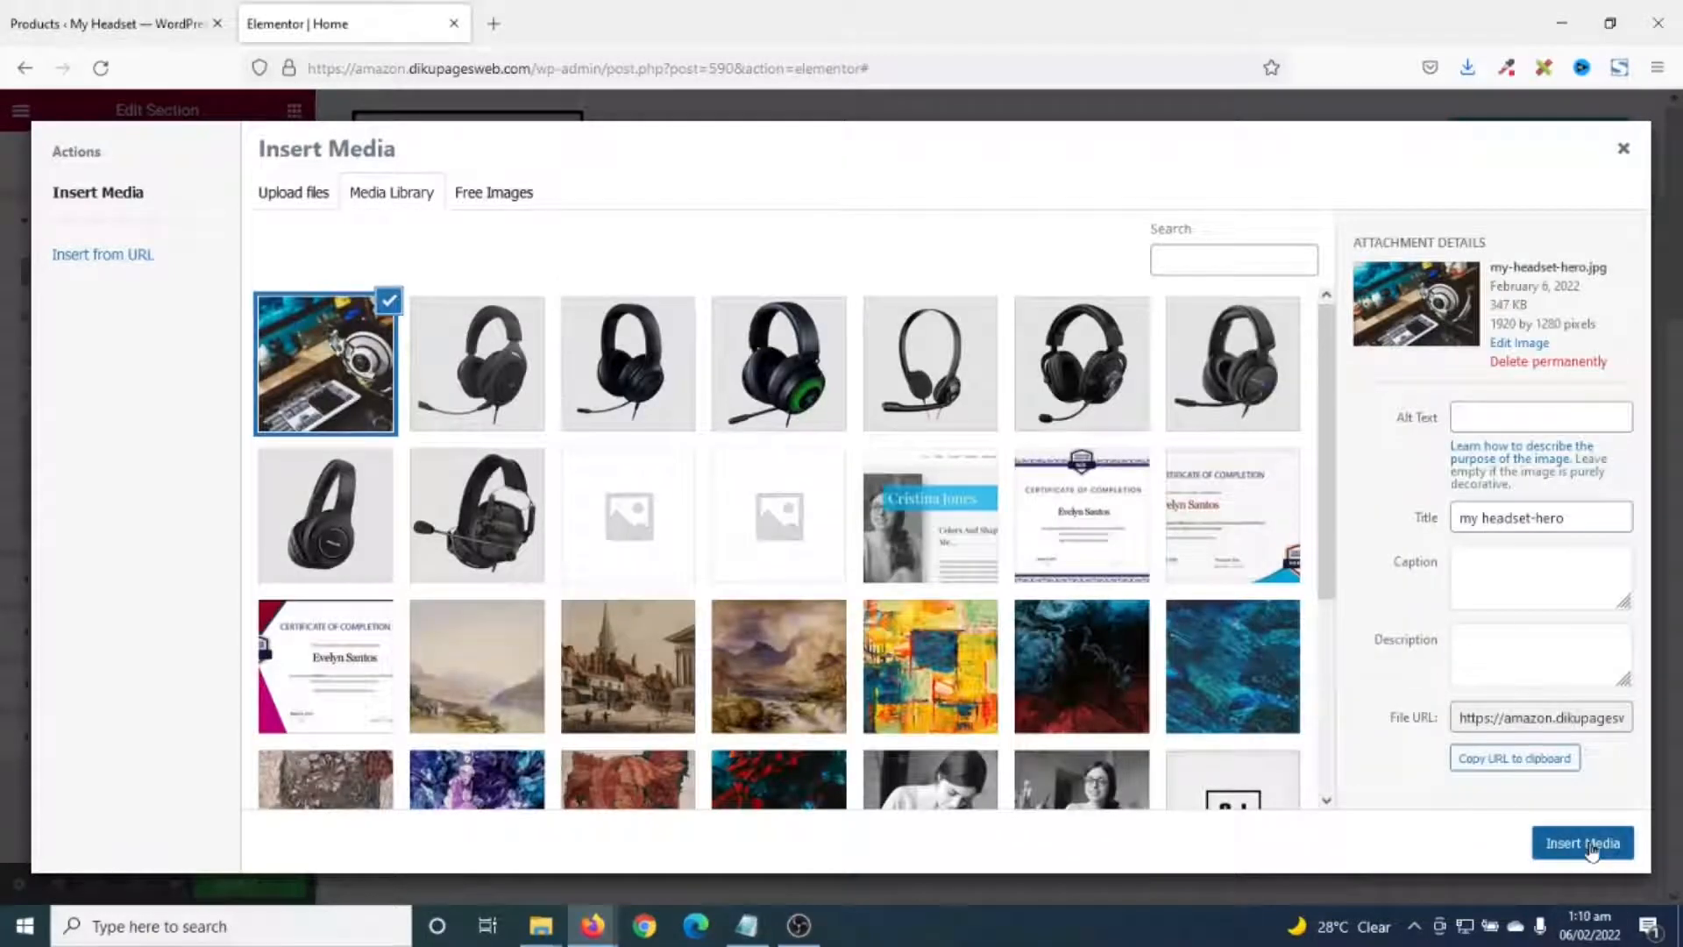
click(1588, 844)
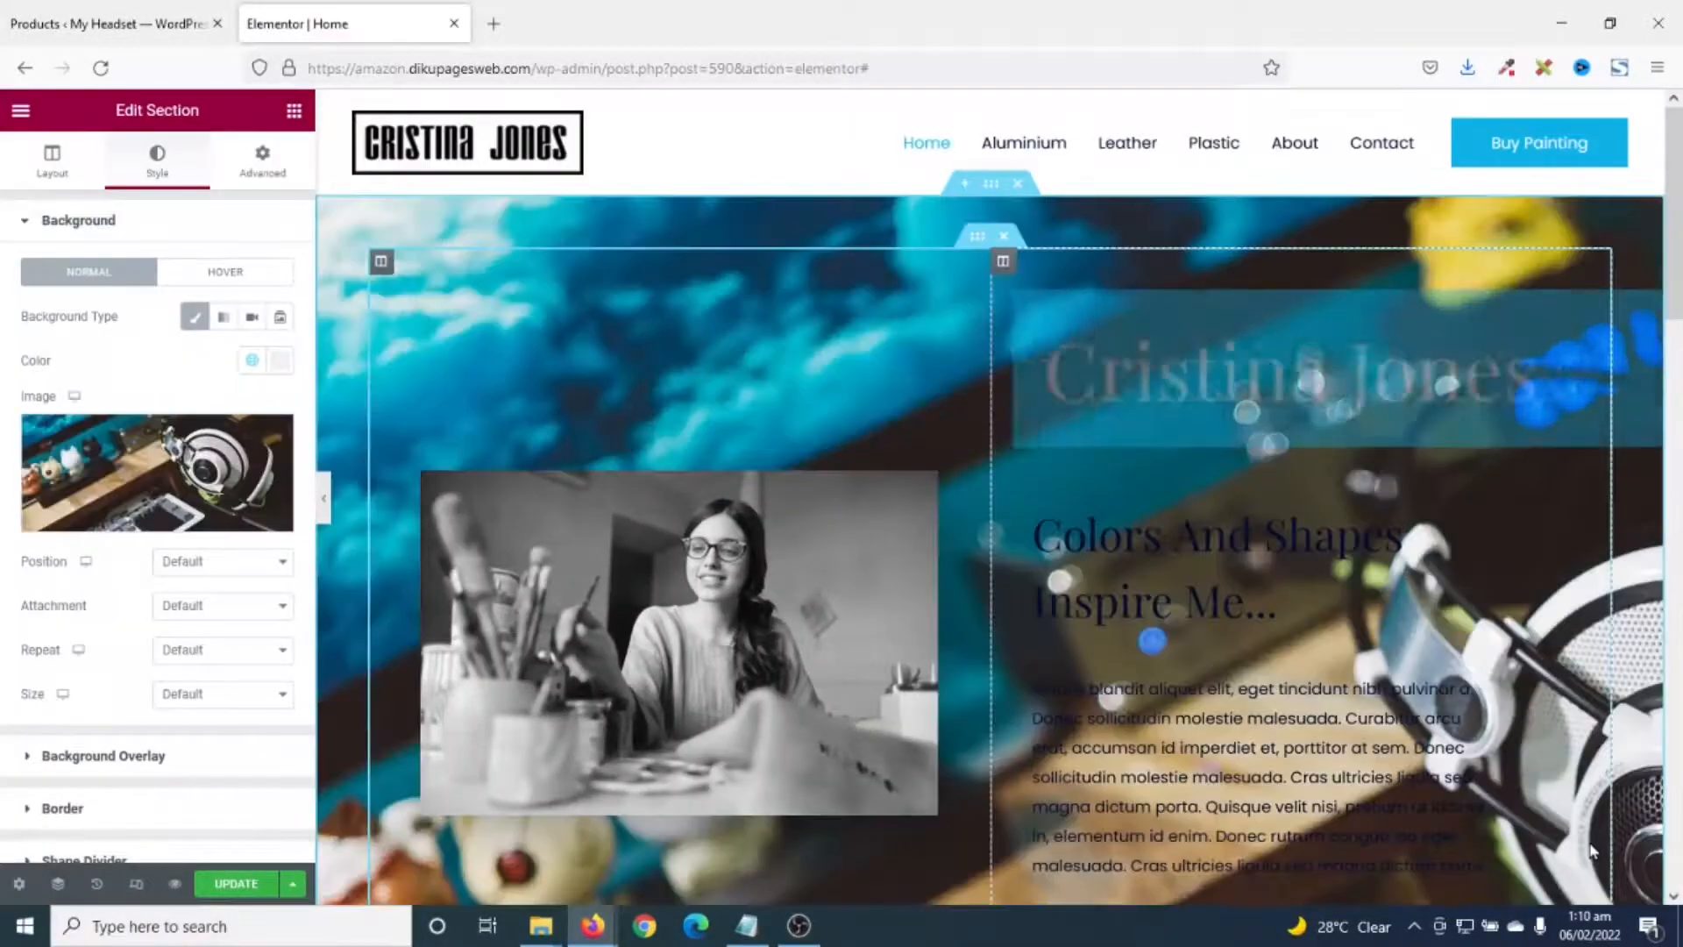
- Set the background to Center Center position, Fixed attachment and Cover size
scroll(710, 526, down, 6)
scroll(675, 526, up, 6)
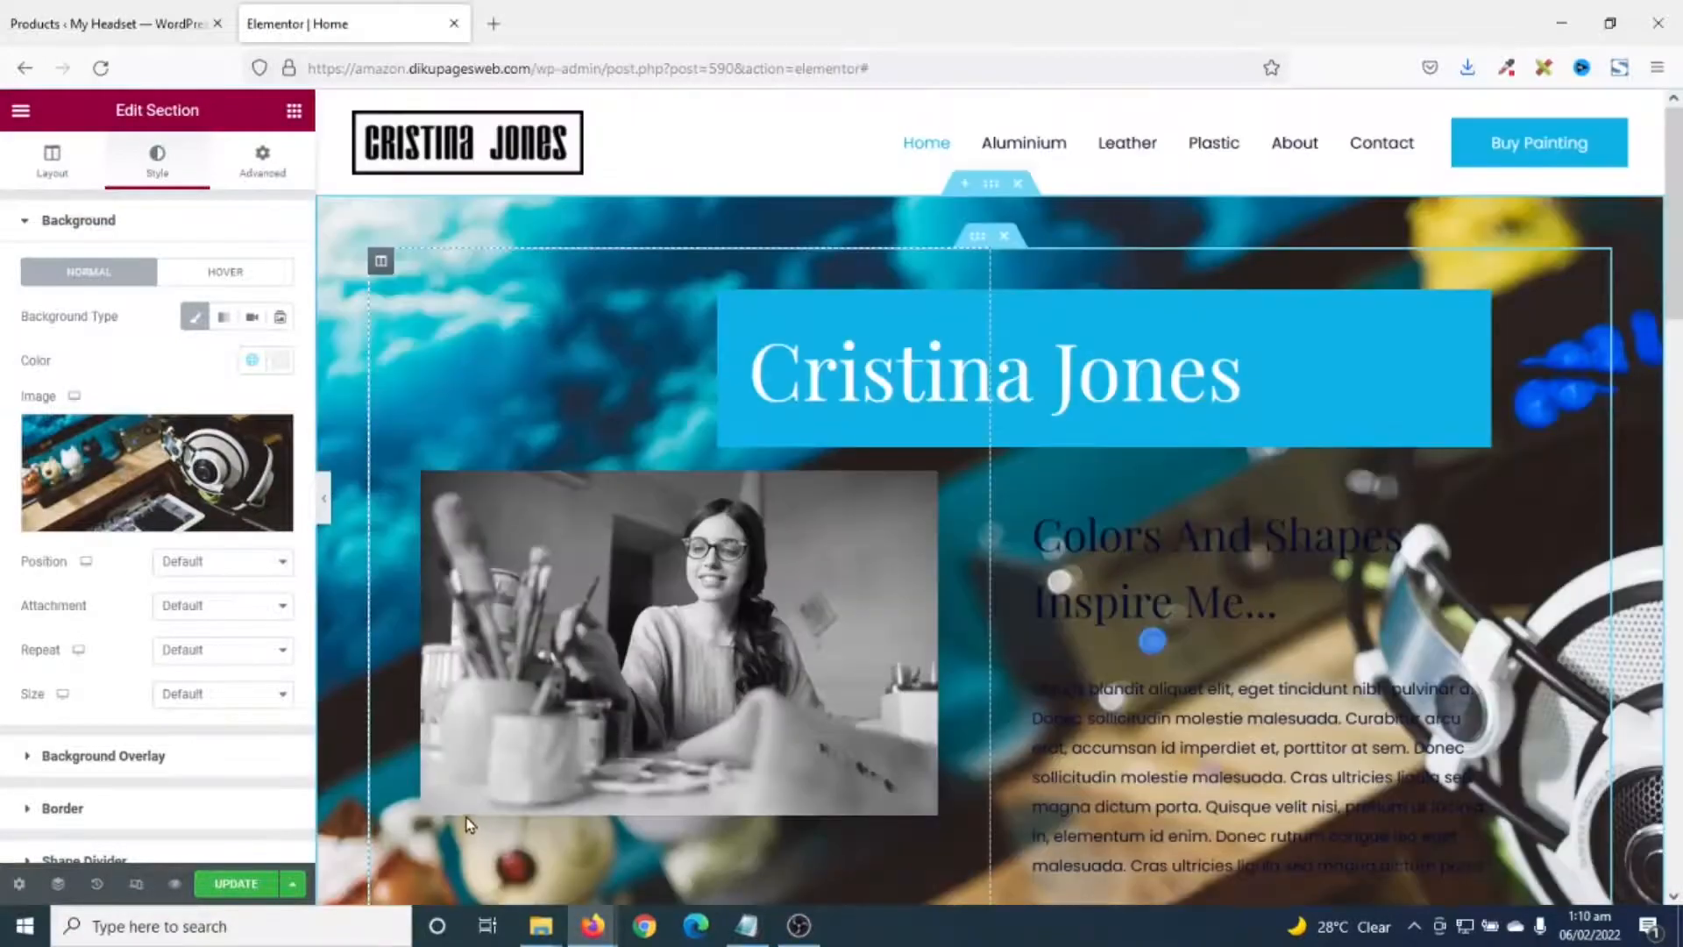
click(193, 565)
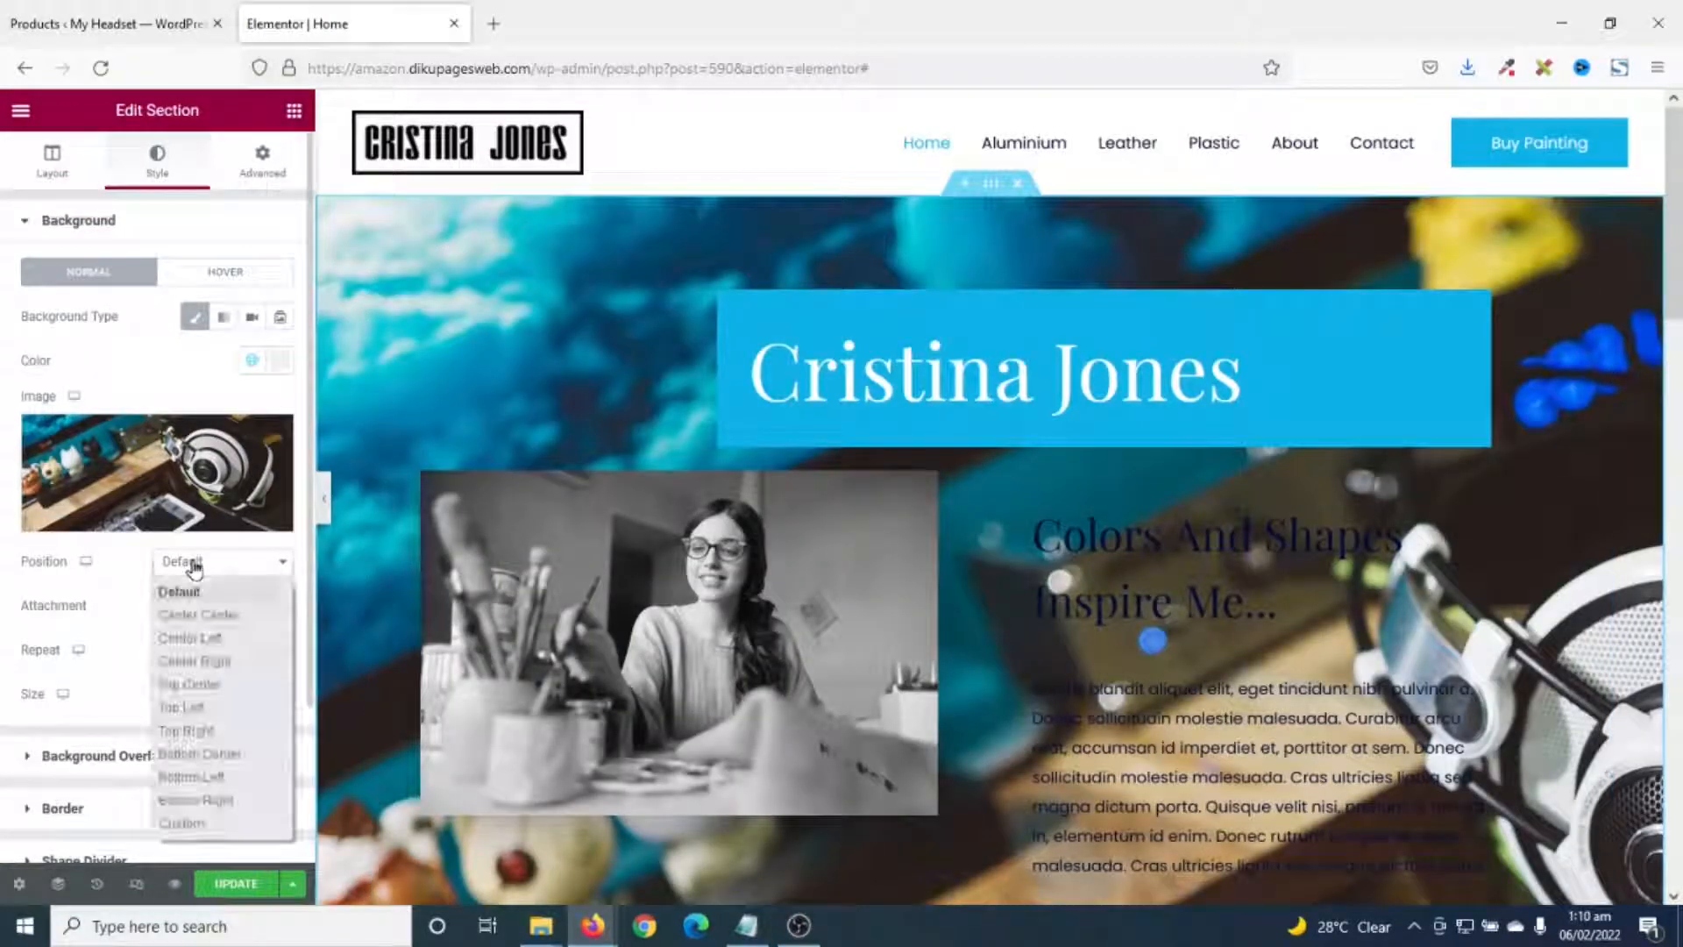
click(210, 614)
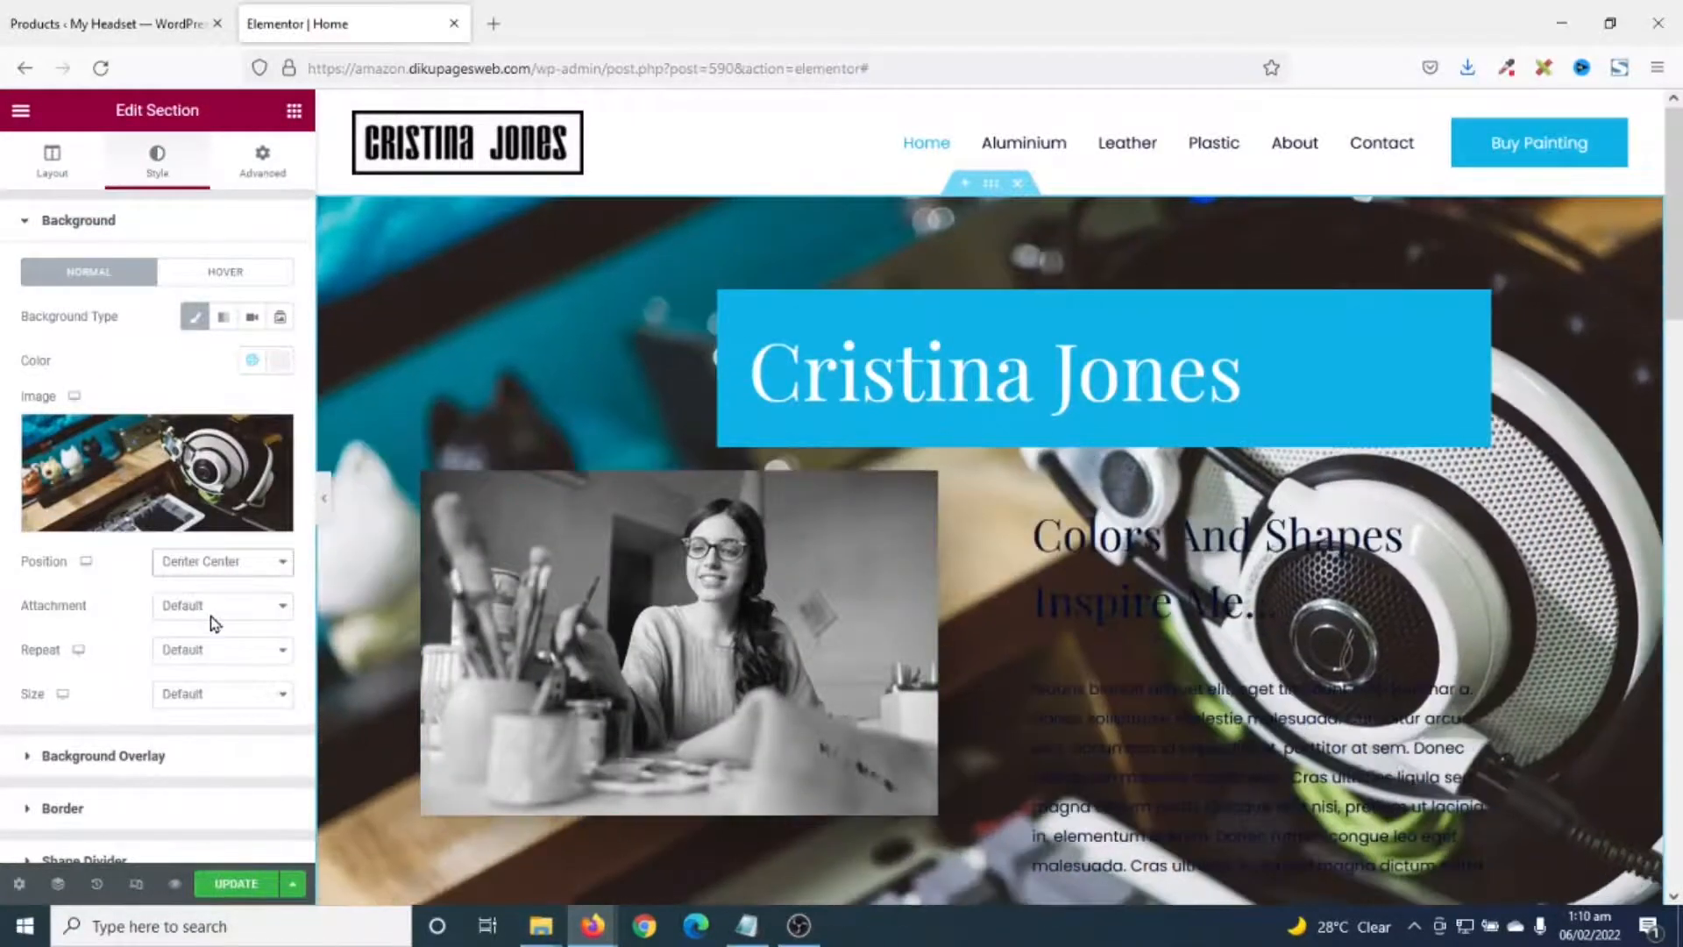
click(211, 616)
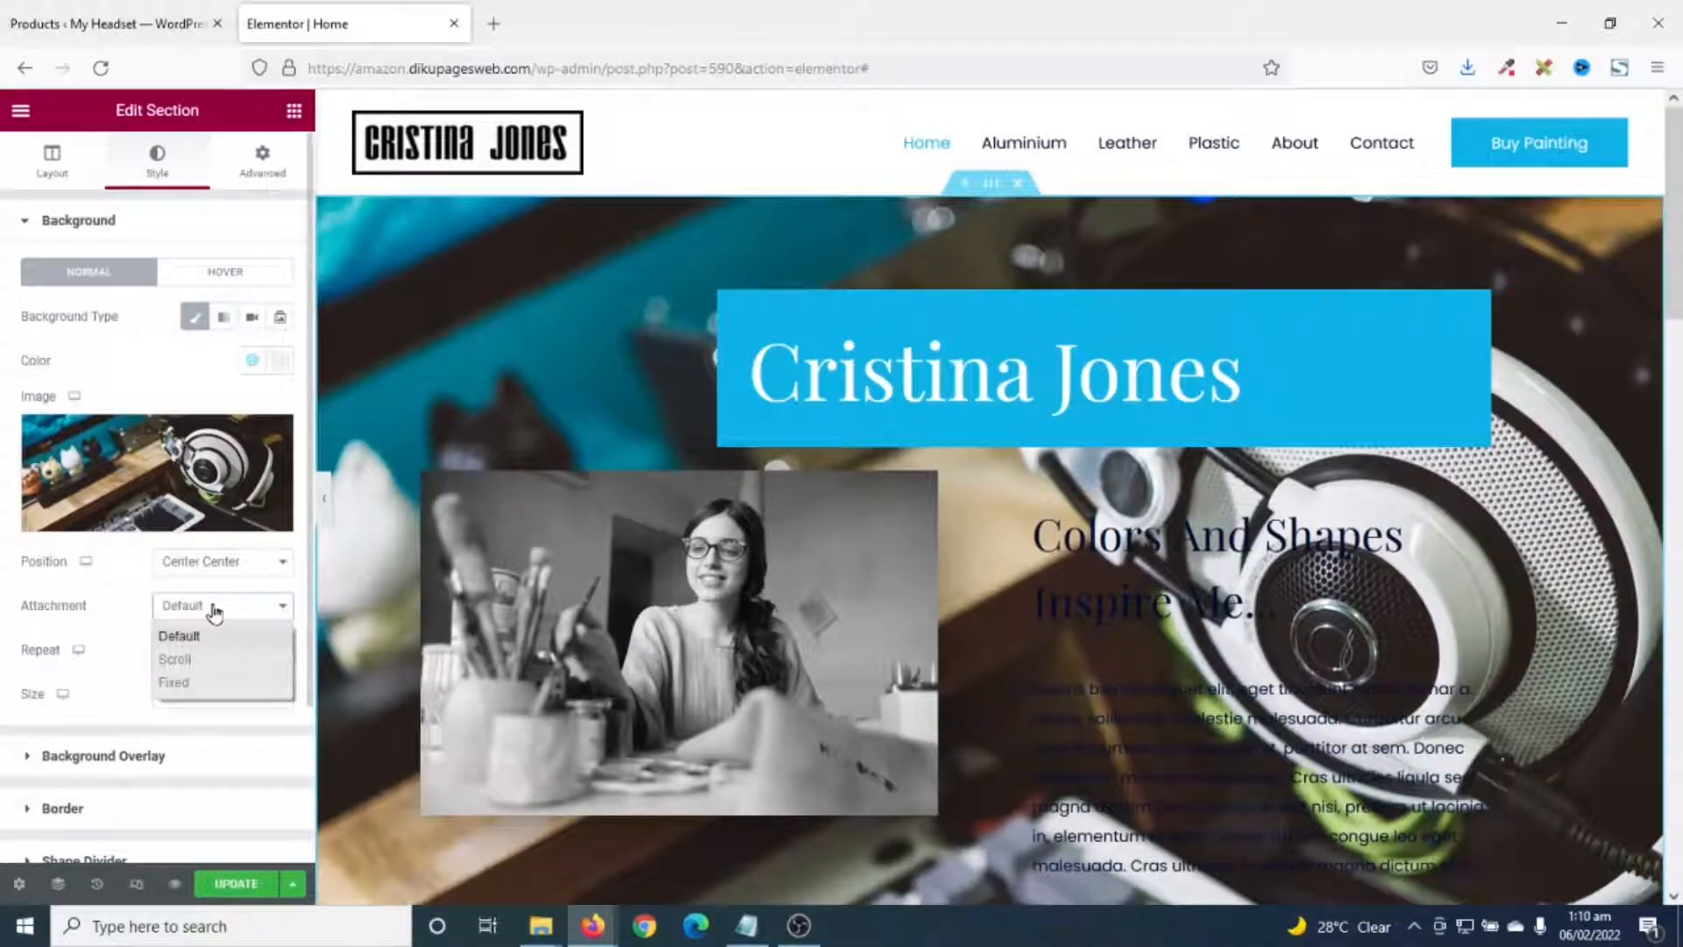
click(196, 681)
scroll(609, 574, down, 6)
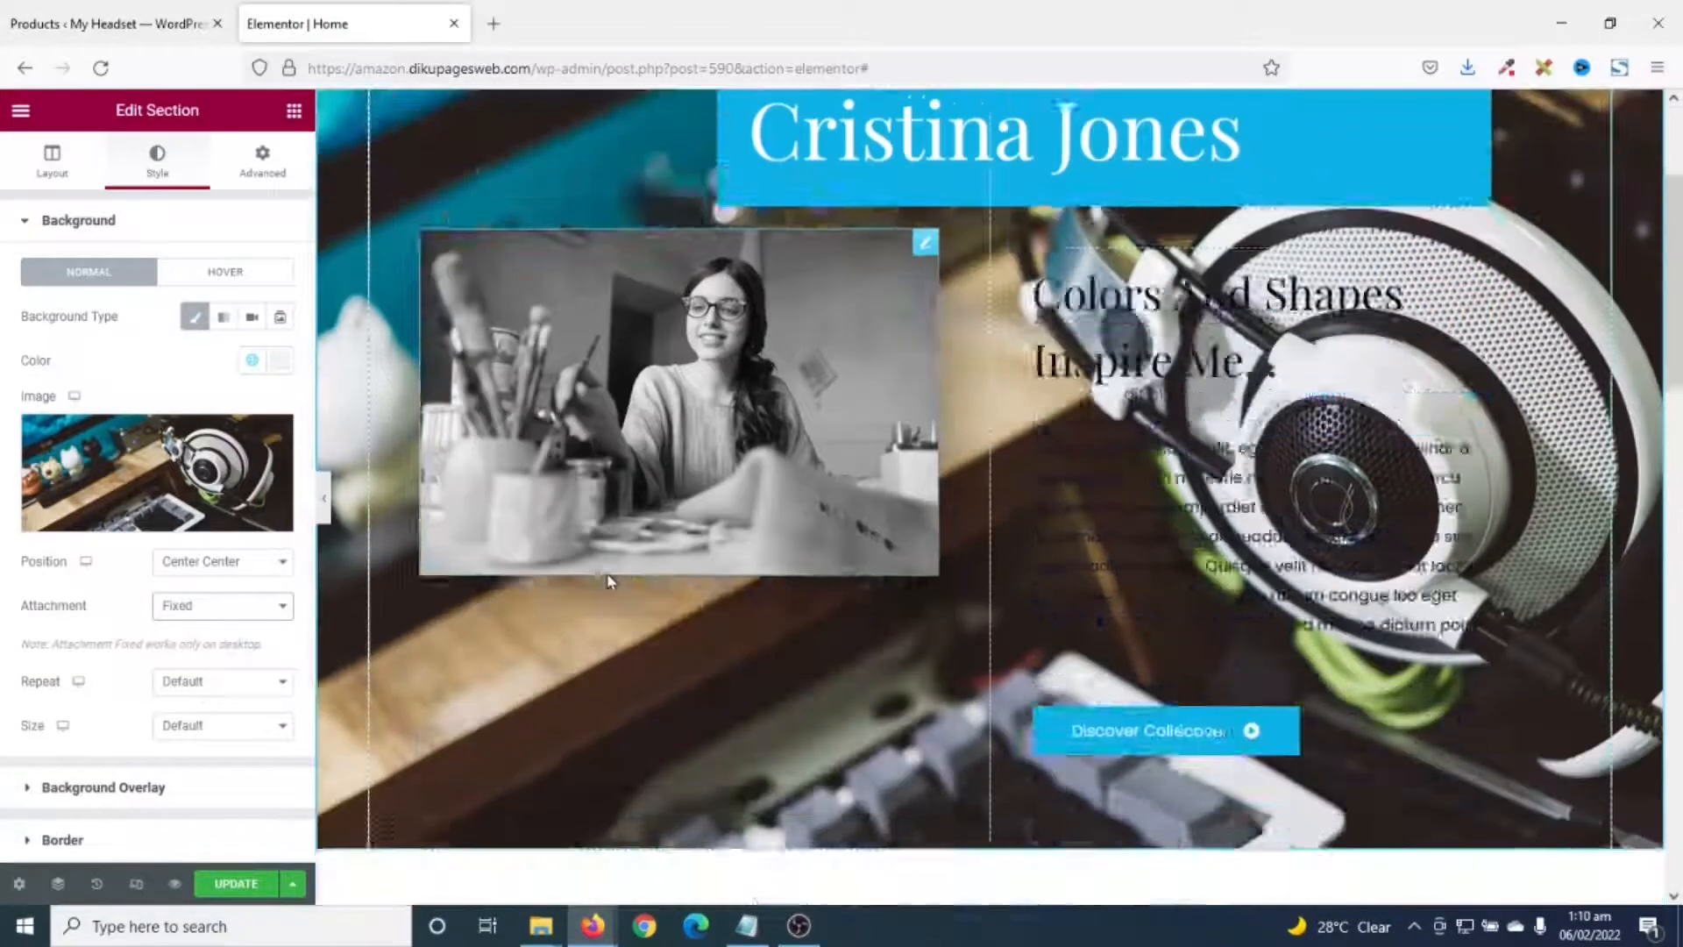
scroll(608, 574, up, 6)
scroll(611, 581, down, 6)
scroll(611, 582, up, 6)
scroll(610, 581, down, 5)
scroll(611, 581, up, 5)
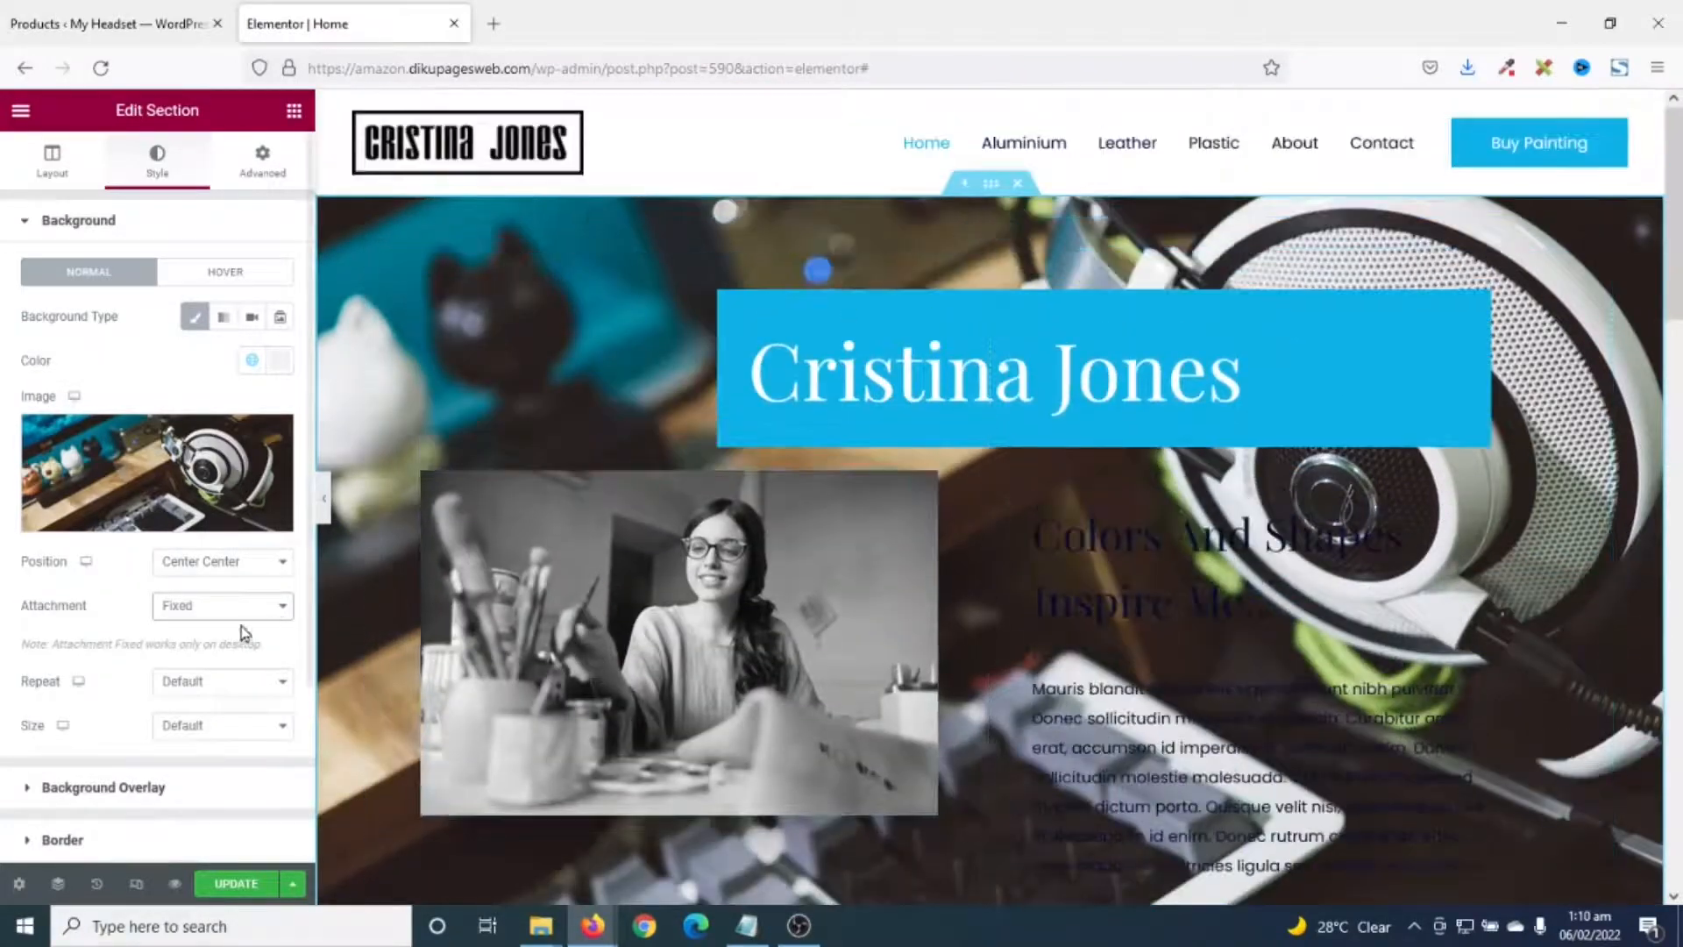
click(158, 726)
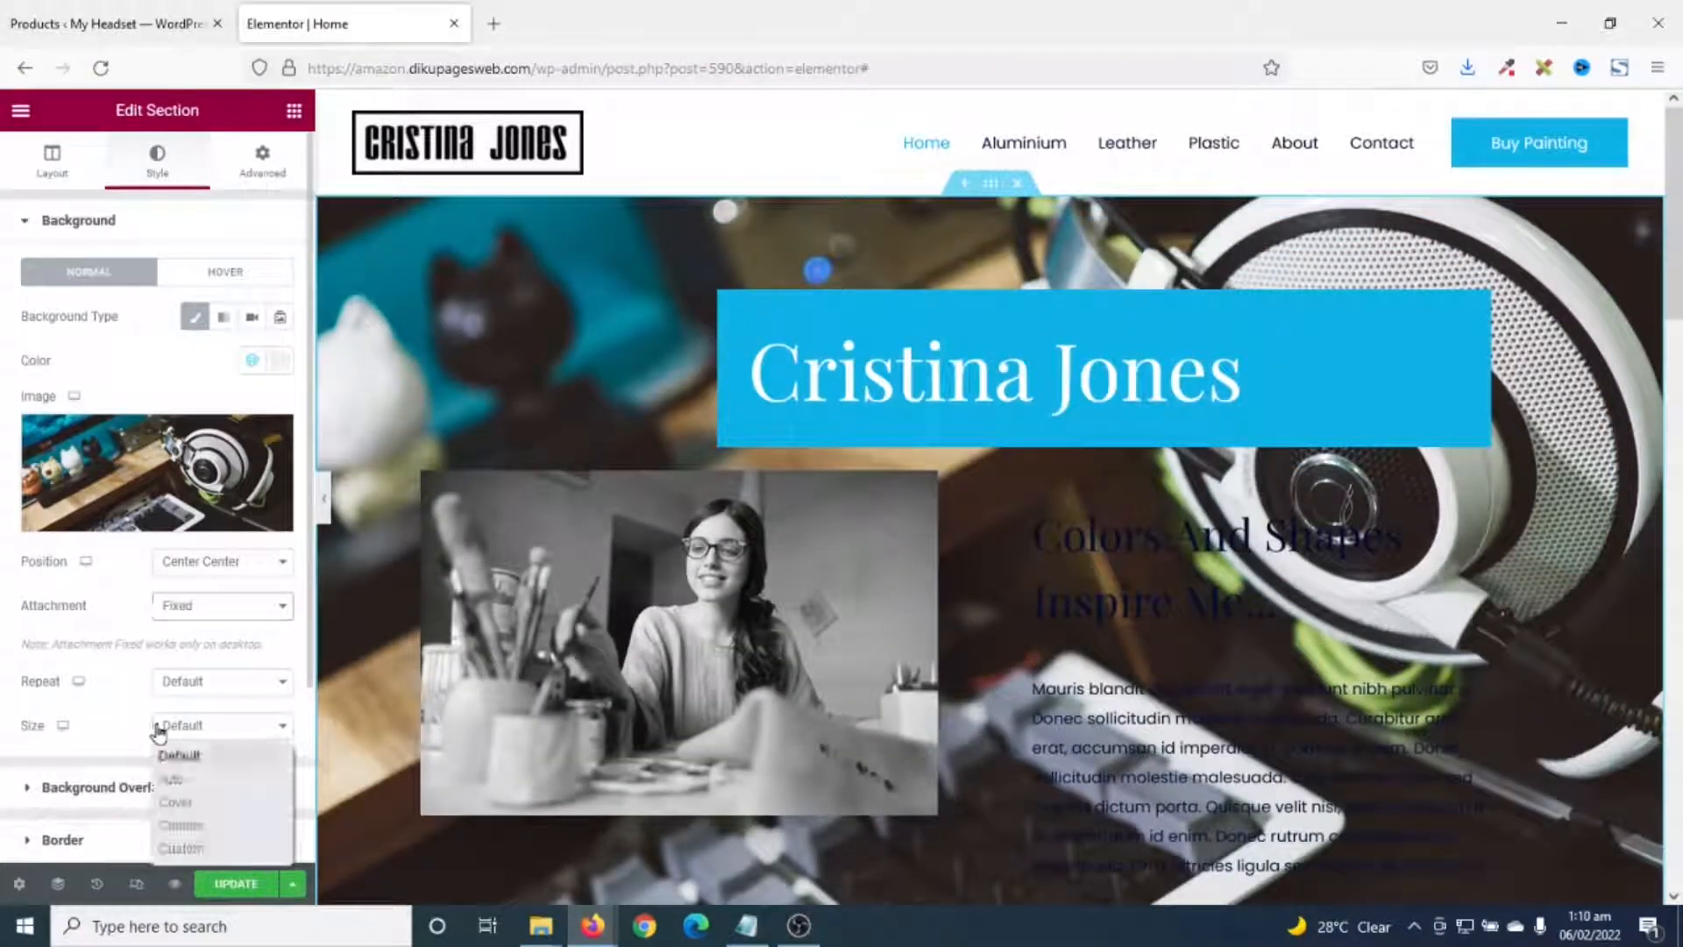
click(204, 804)
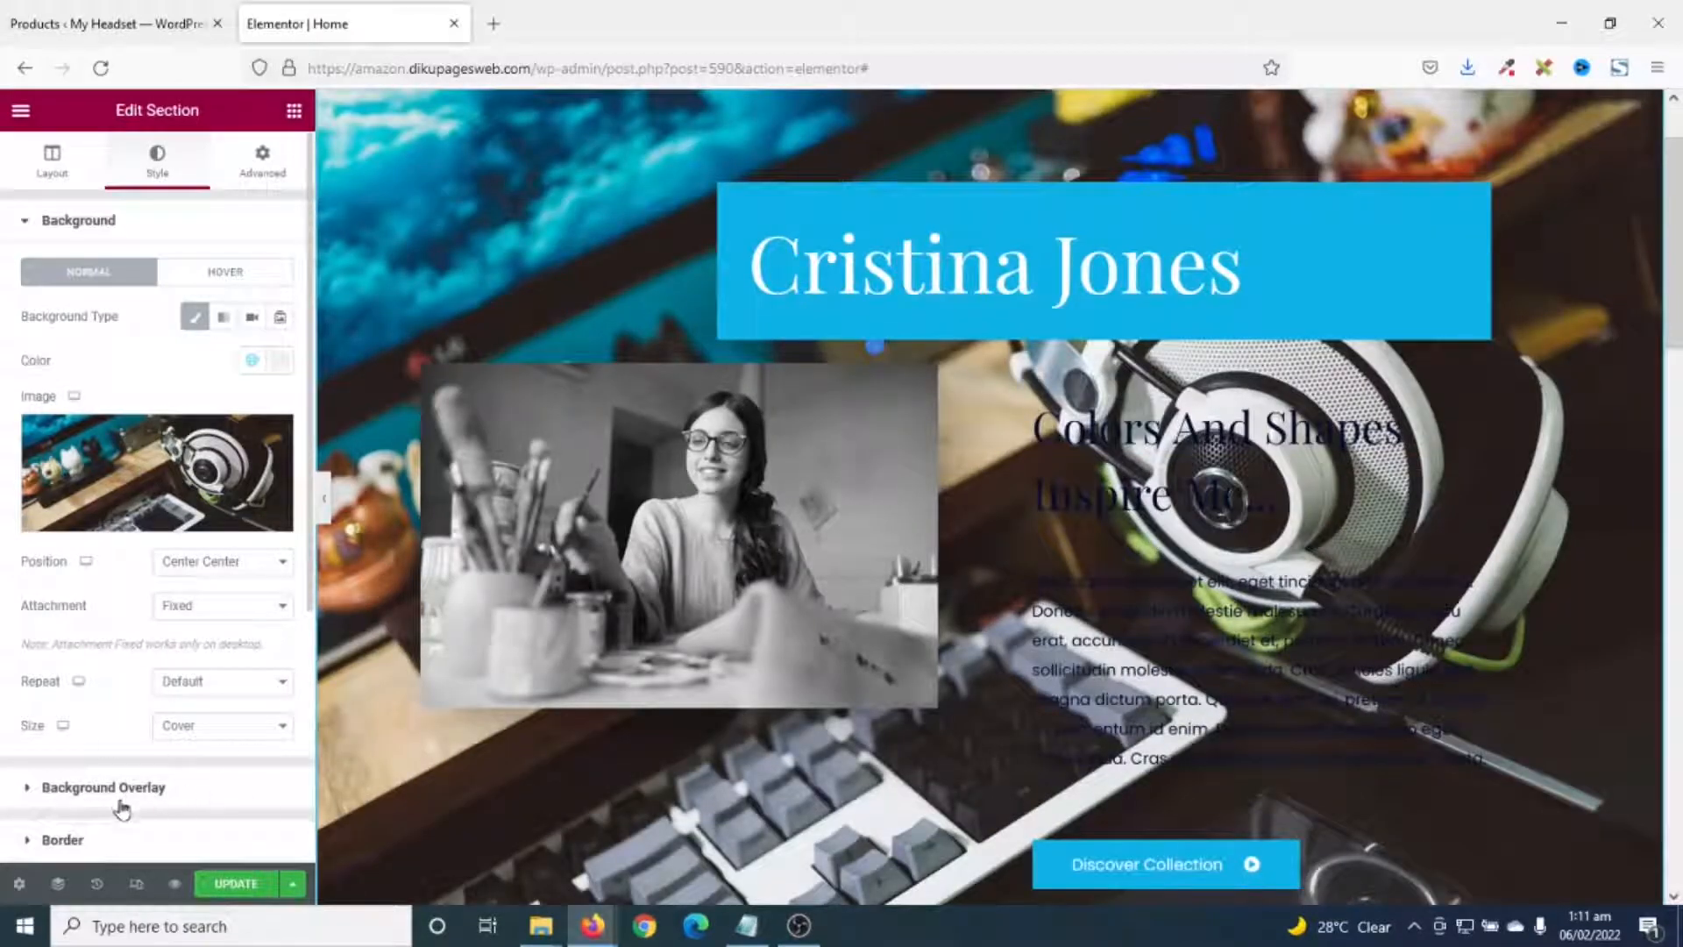
click(96, 788)
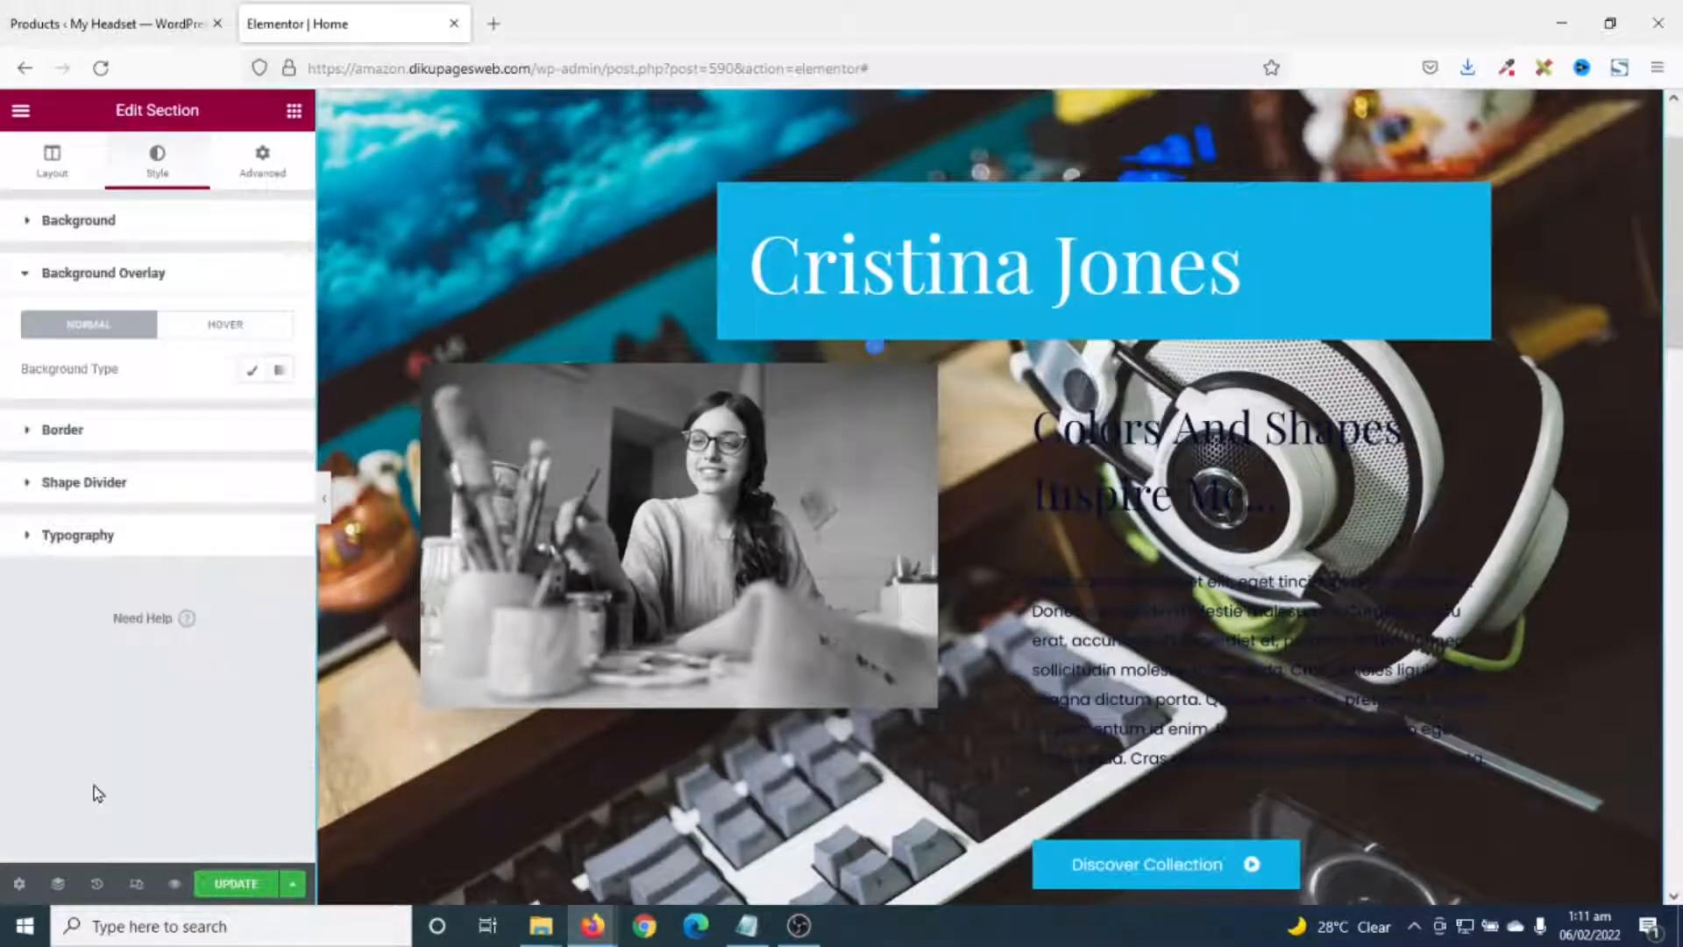
- Add a Classic black (#000000) overlay to the hero background at about 0.5 opacity
click(254, 372)
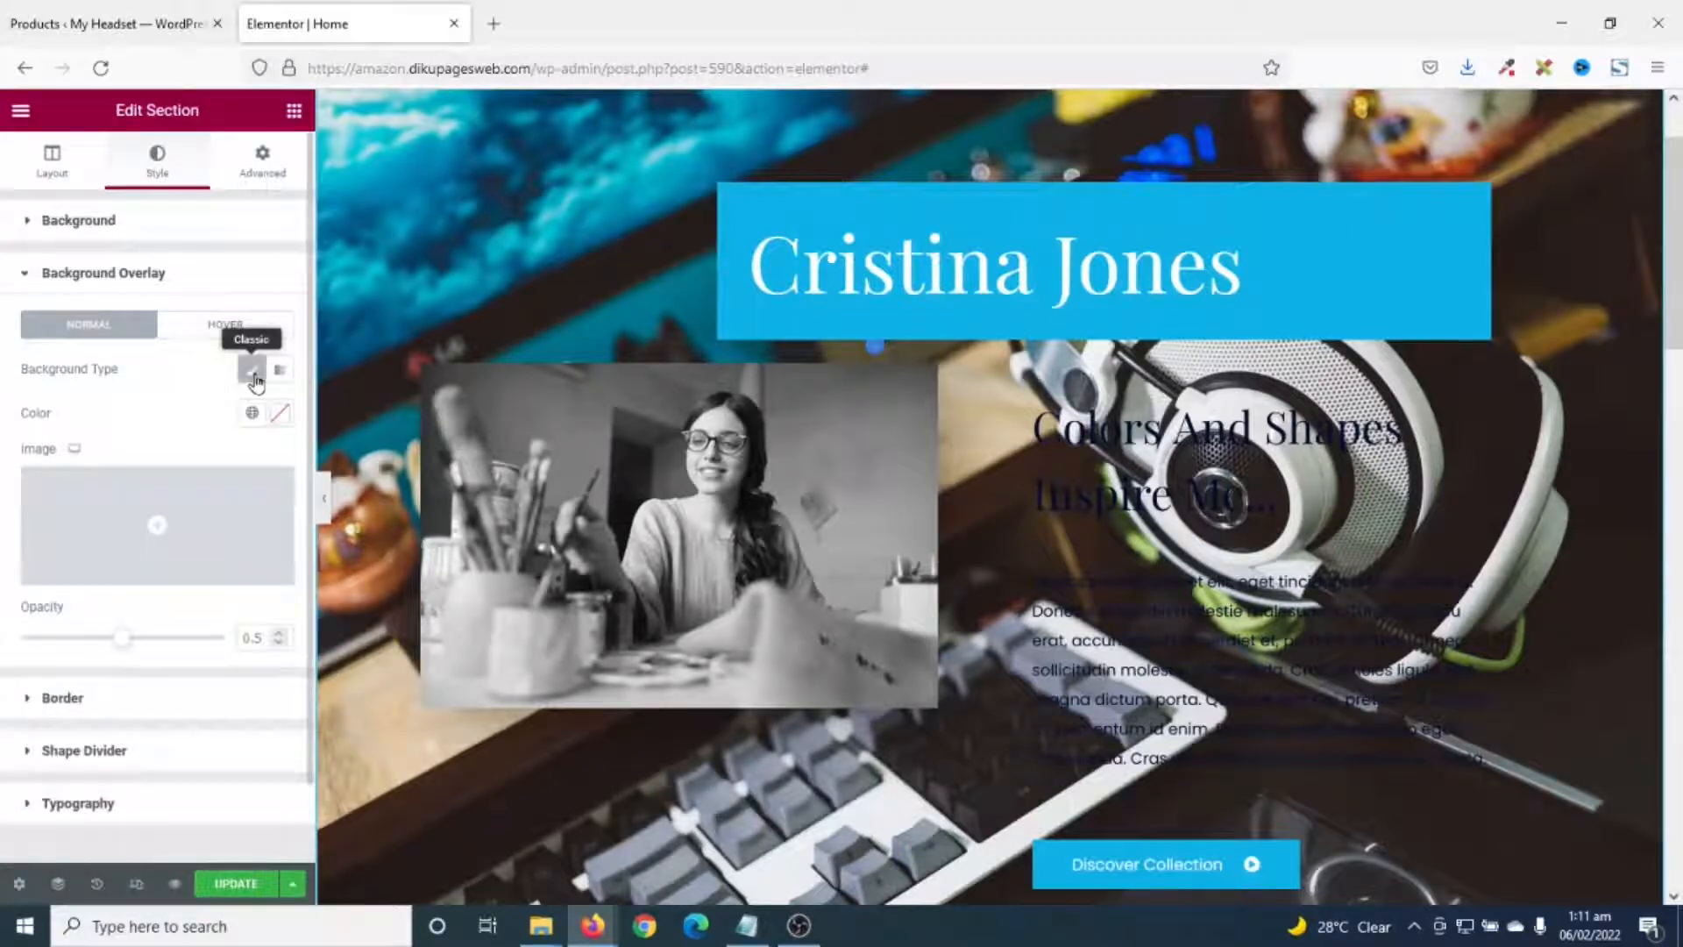
click(279, 413)
drag(181, 552, 3, 762)
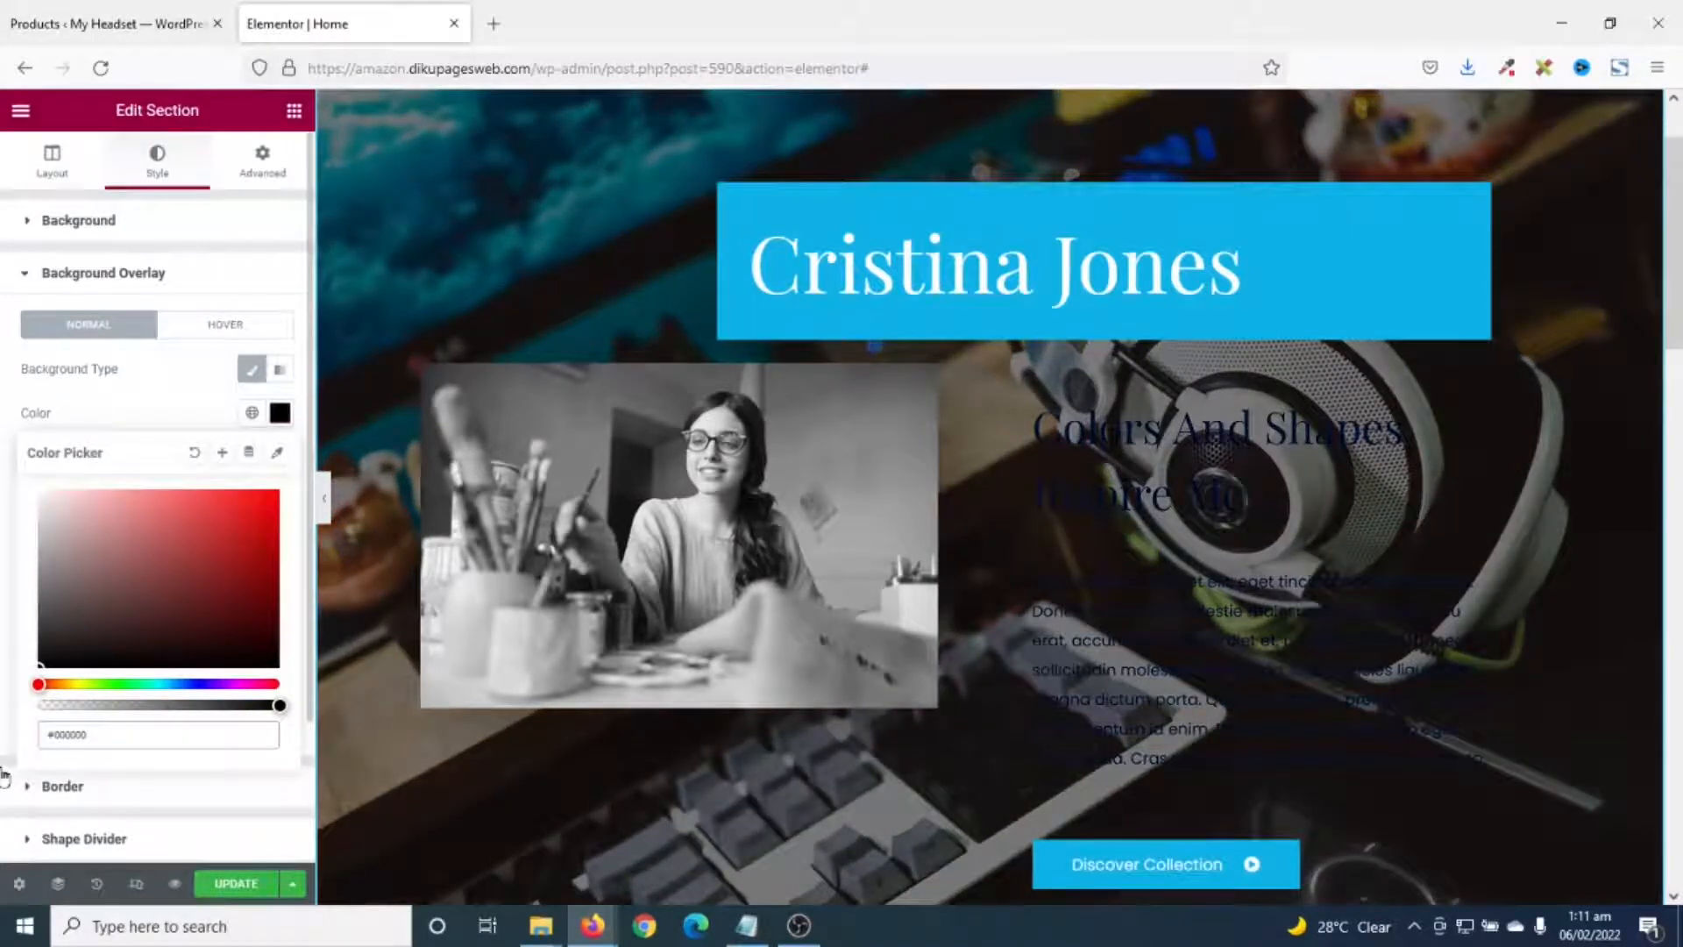
click(280, 412)
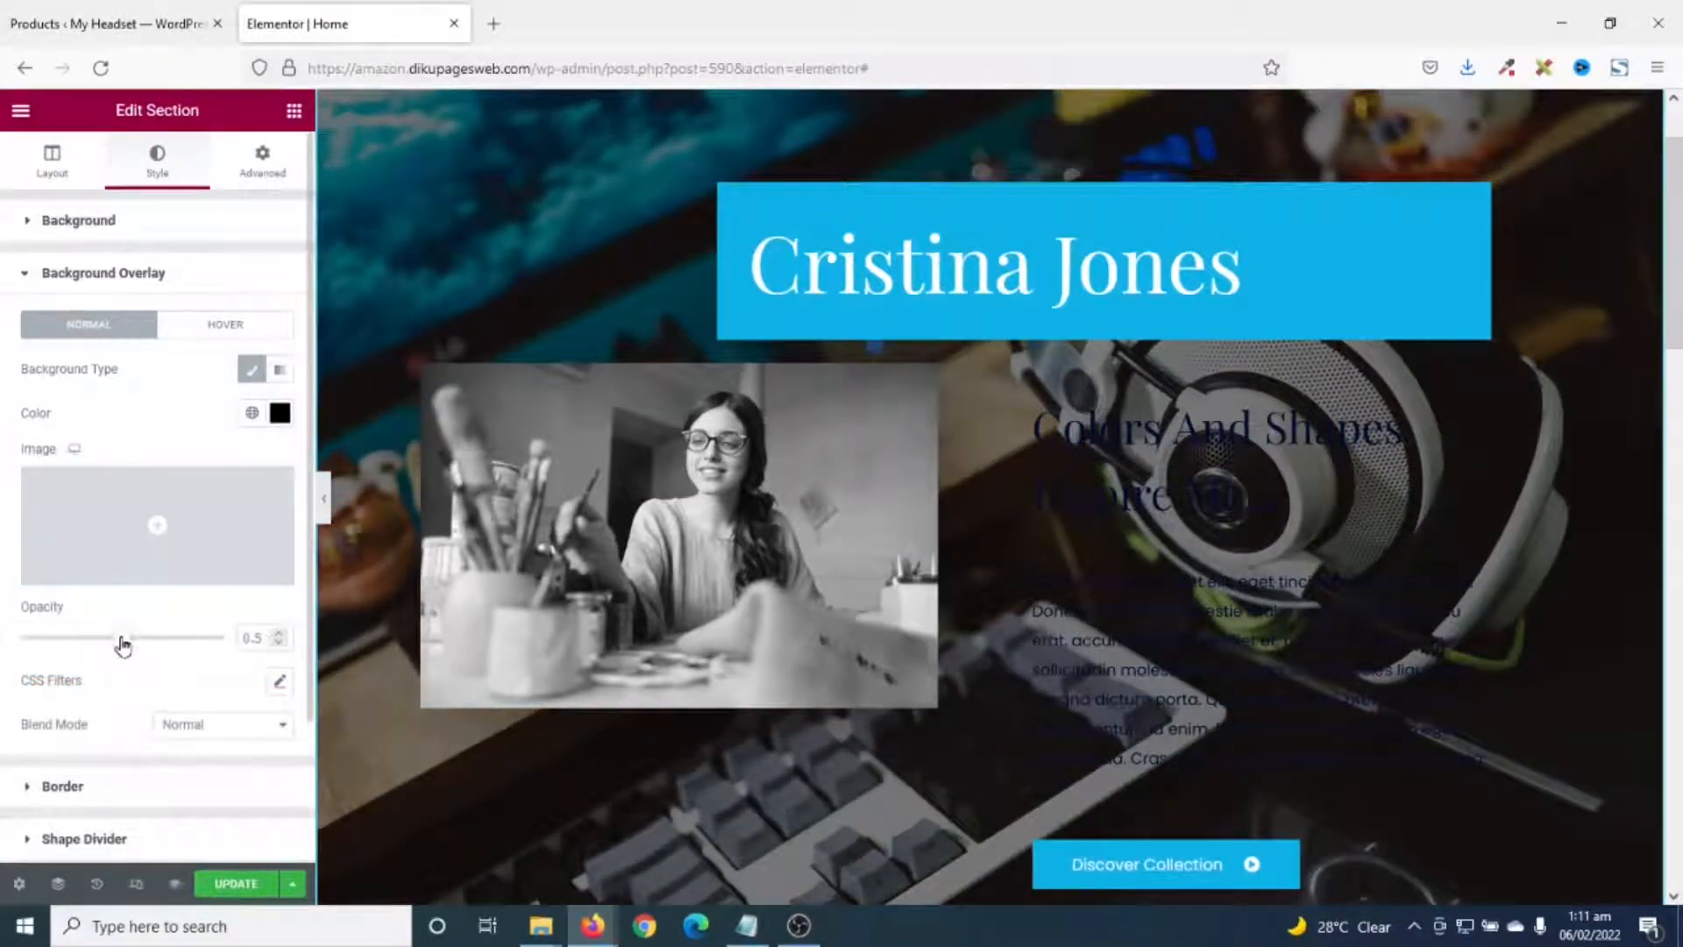
mouse_move(129, 644)
mouse_down()
mouse_move(179, 646)
mouse_move(56, 660)
mouse_move(120, 647)
mouse_up()
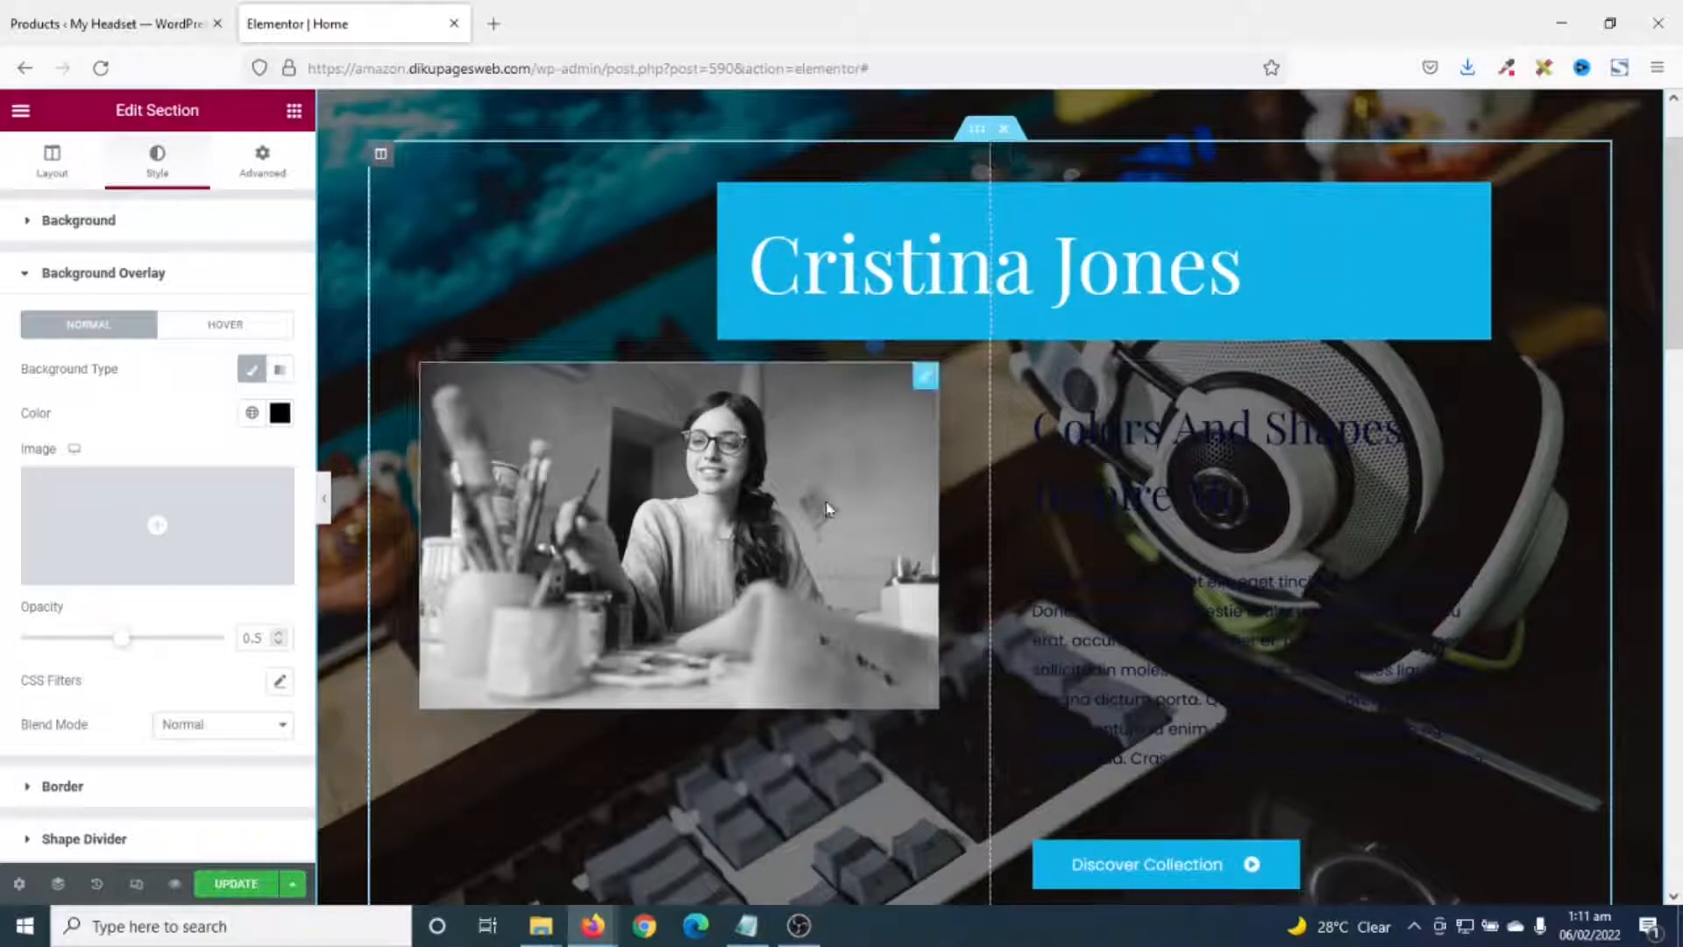
- Delete the photo column and retitle the hero heading 'Welcome to My Headset'
right_click(384, 158)
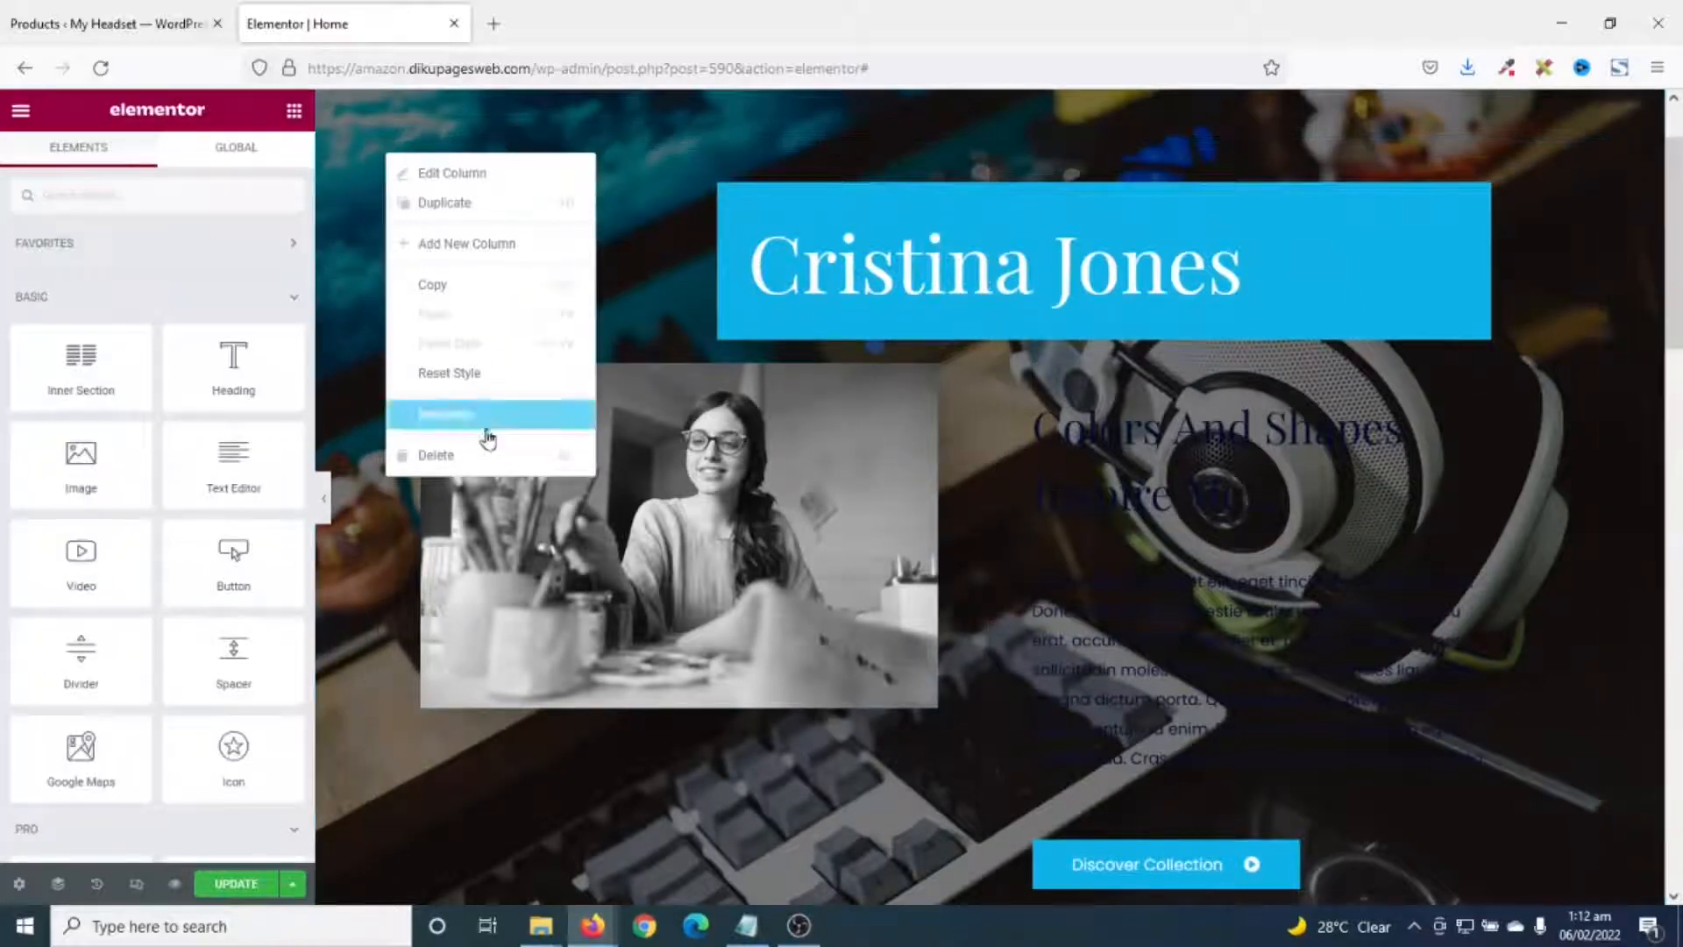
click(459, 470)
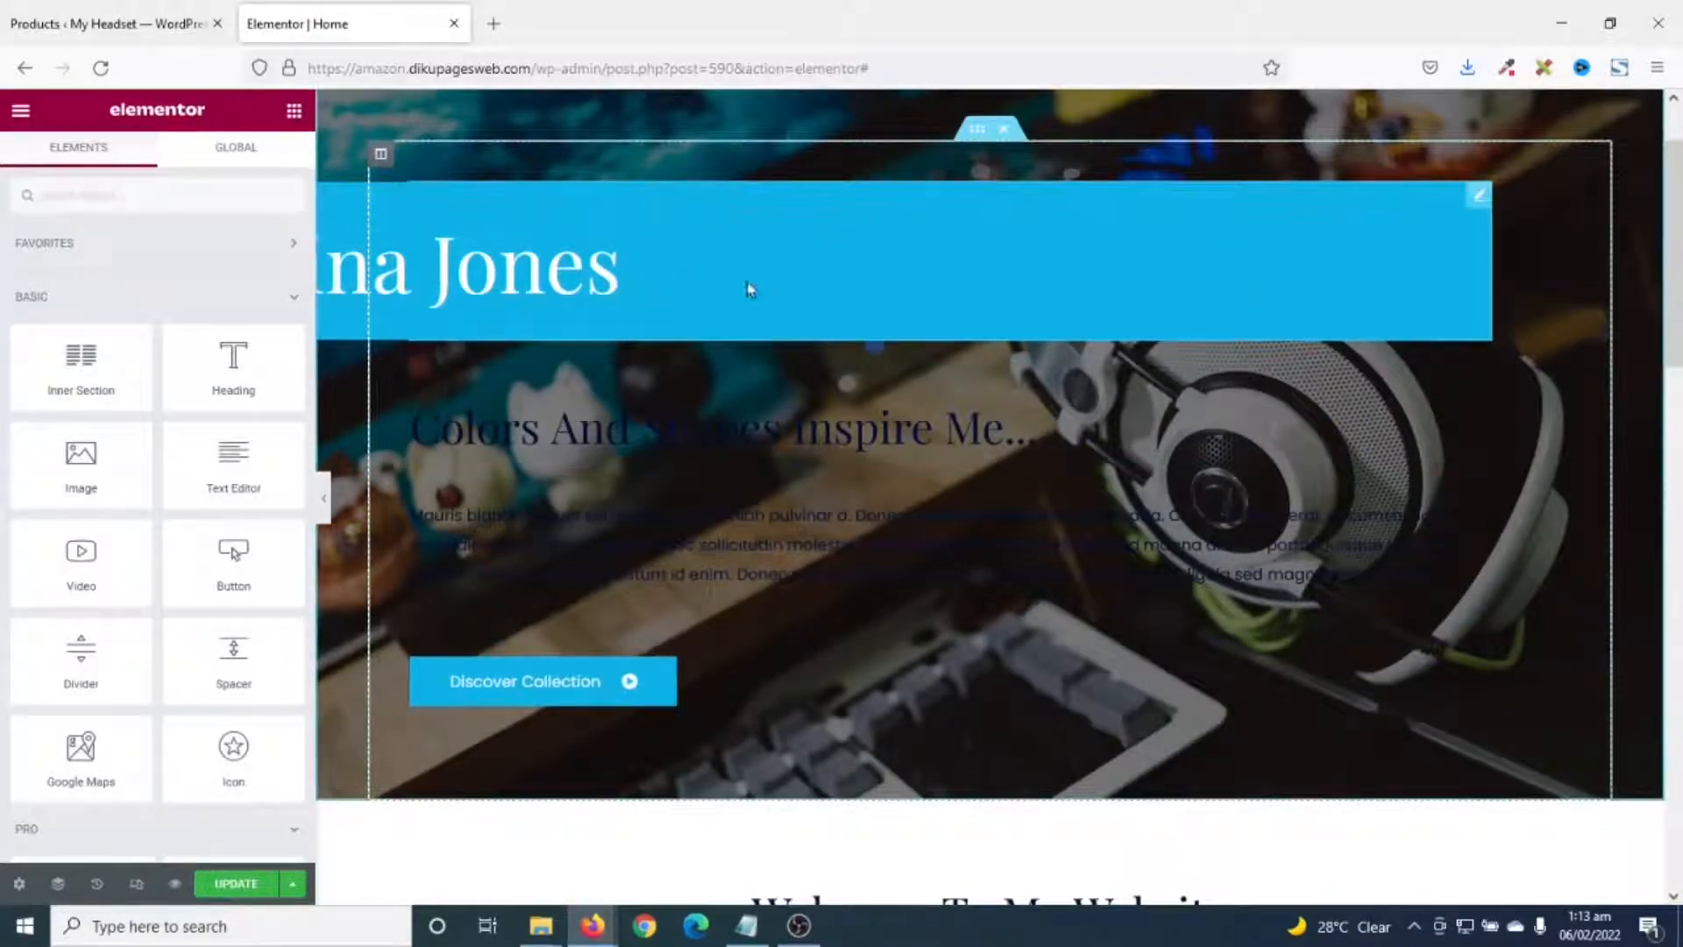
click(1479, 200)
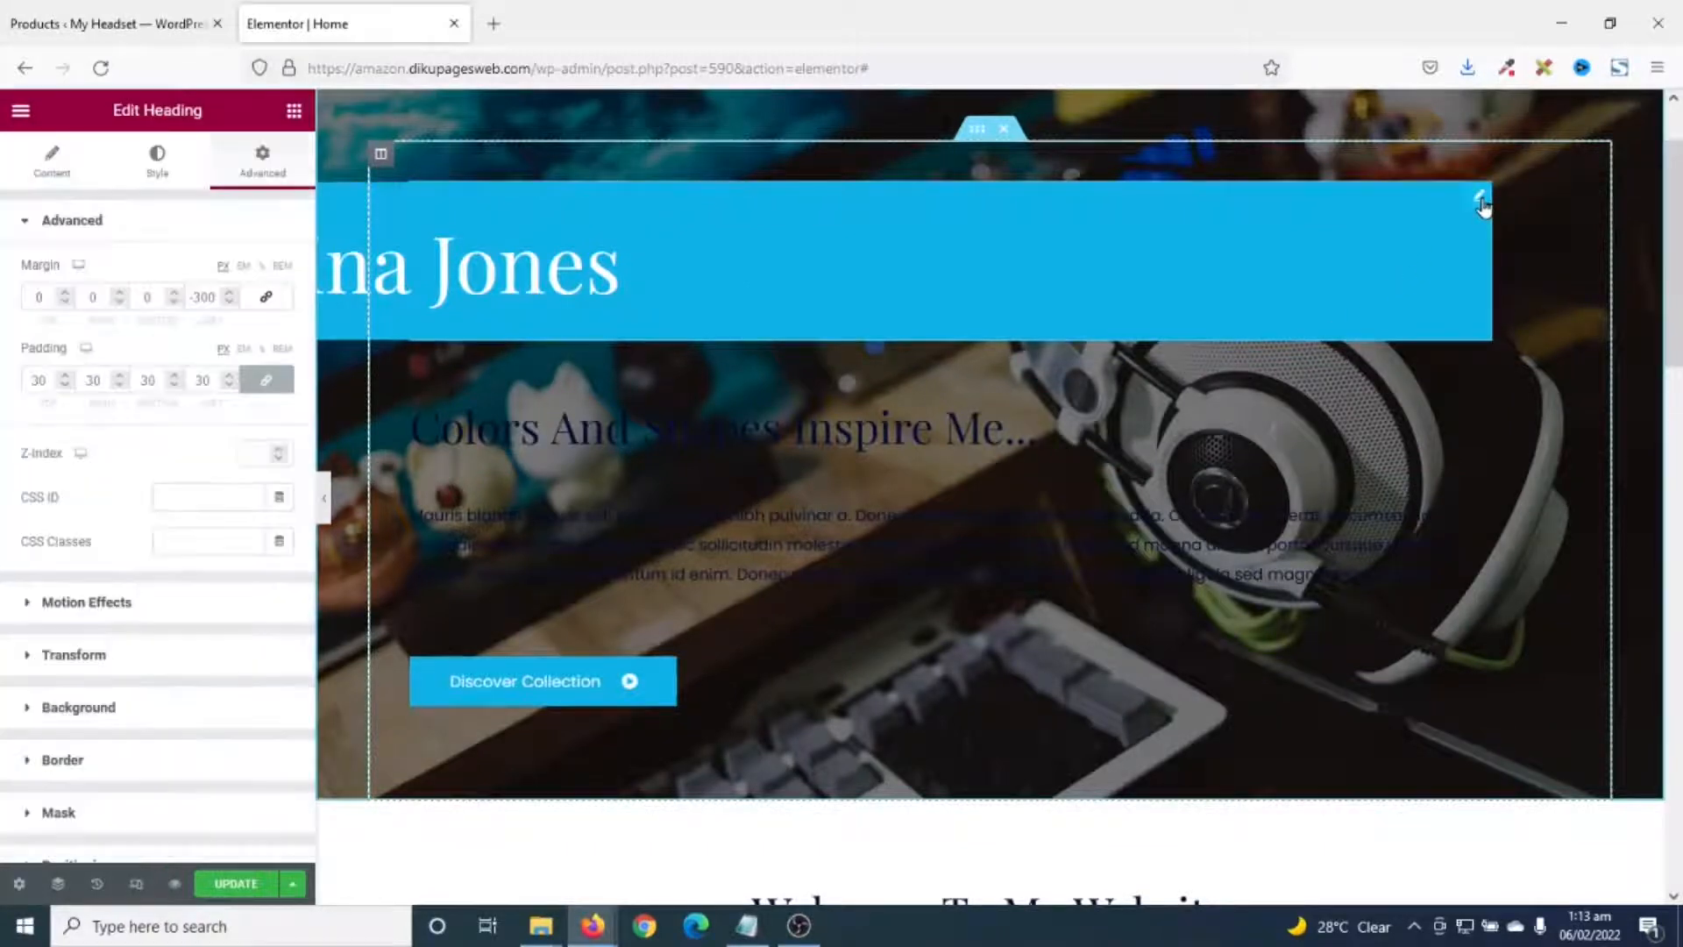
click(52, 162)
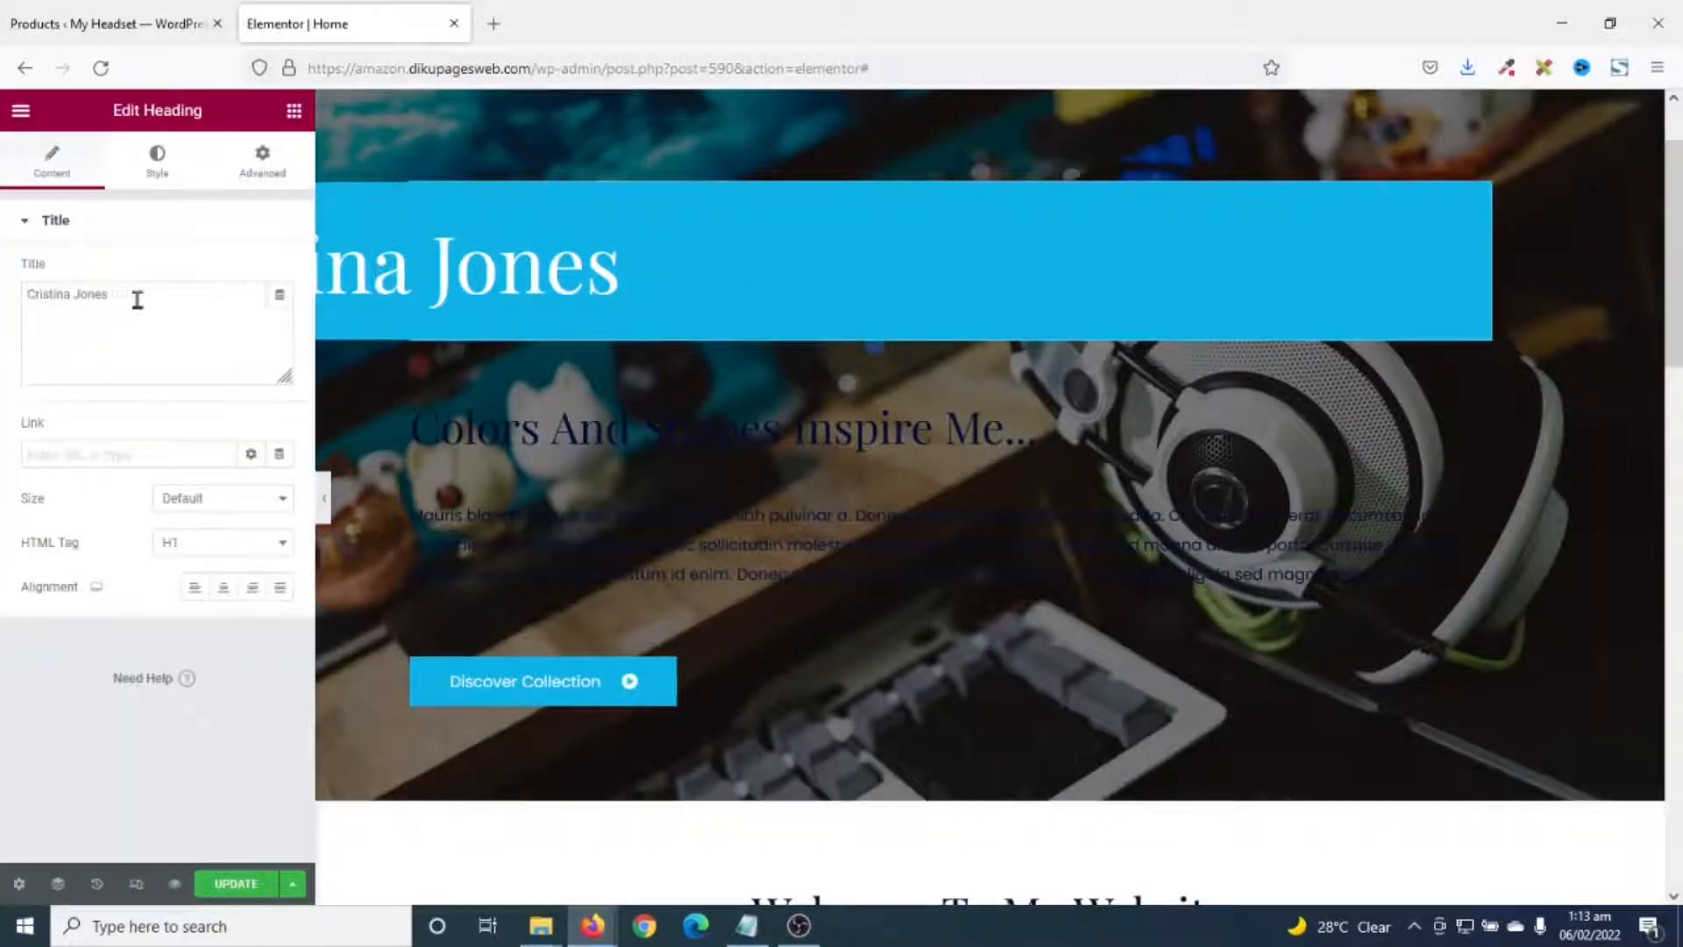
drag(137, 300, 3, 292)
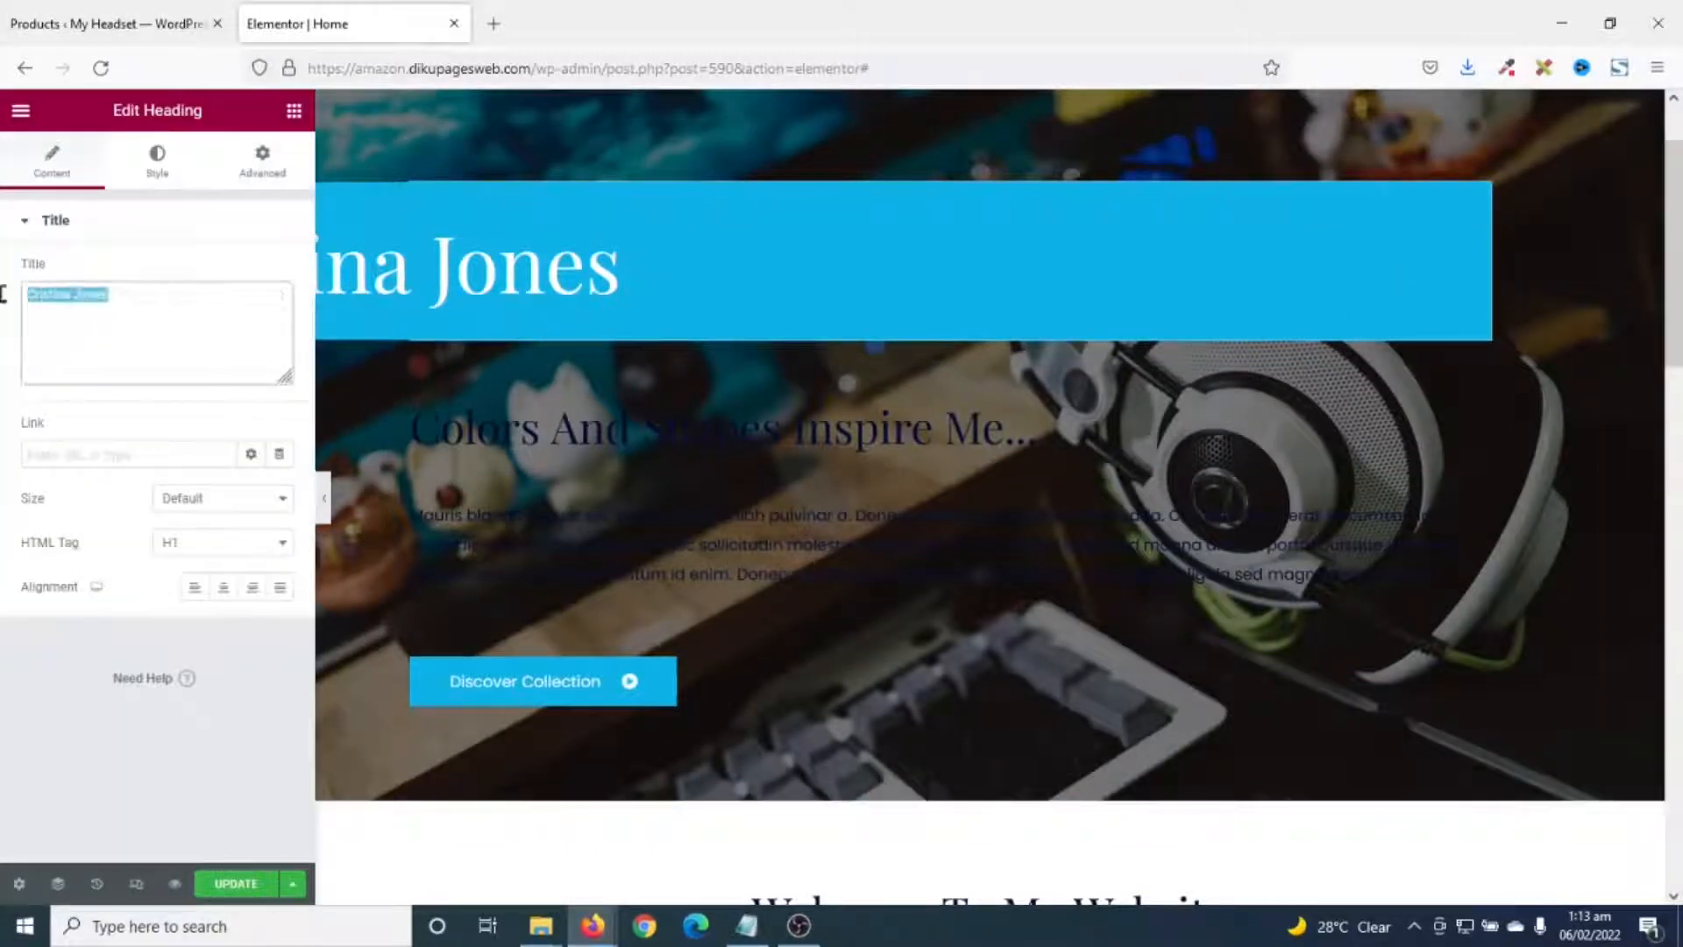
text(Welcome to My Headset)
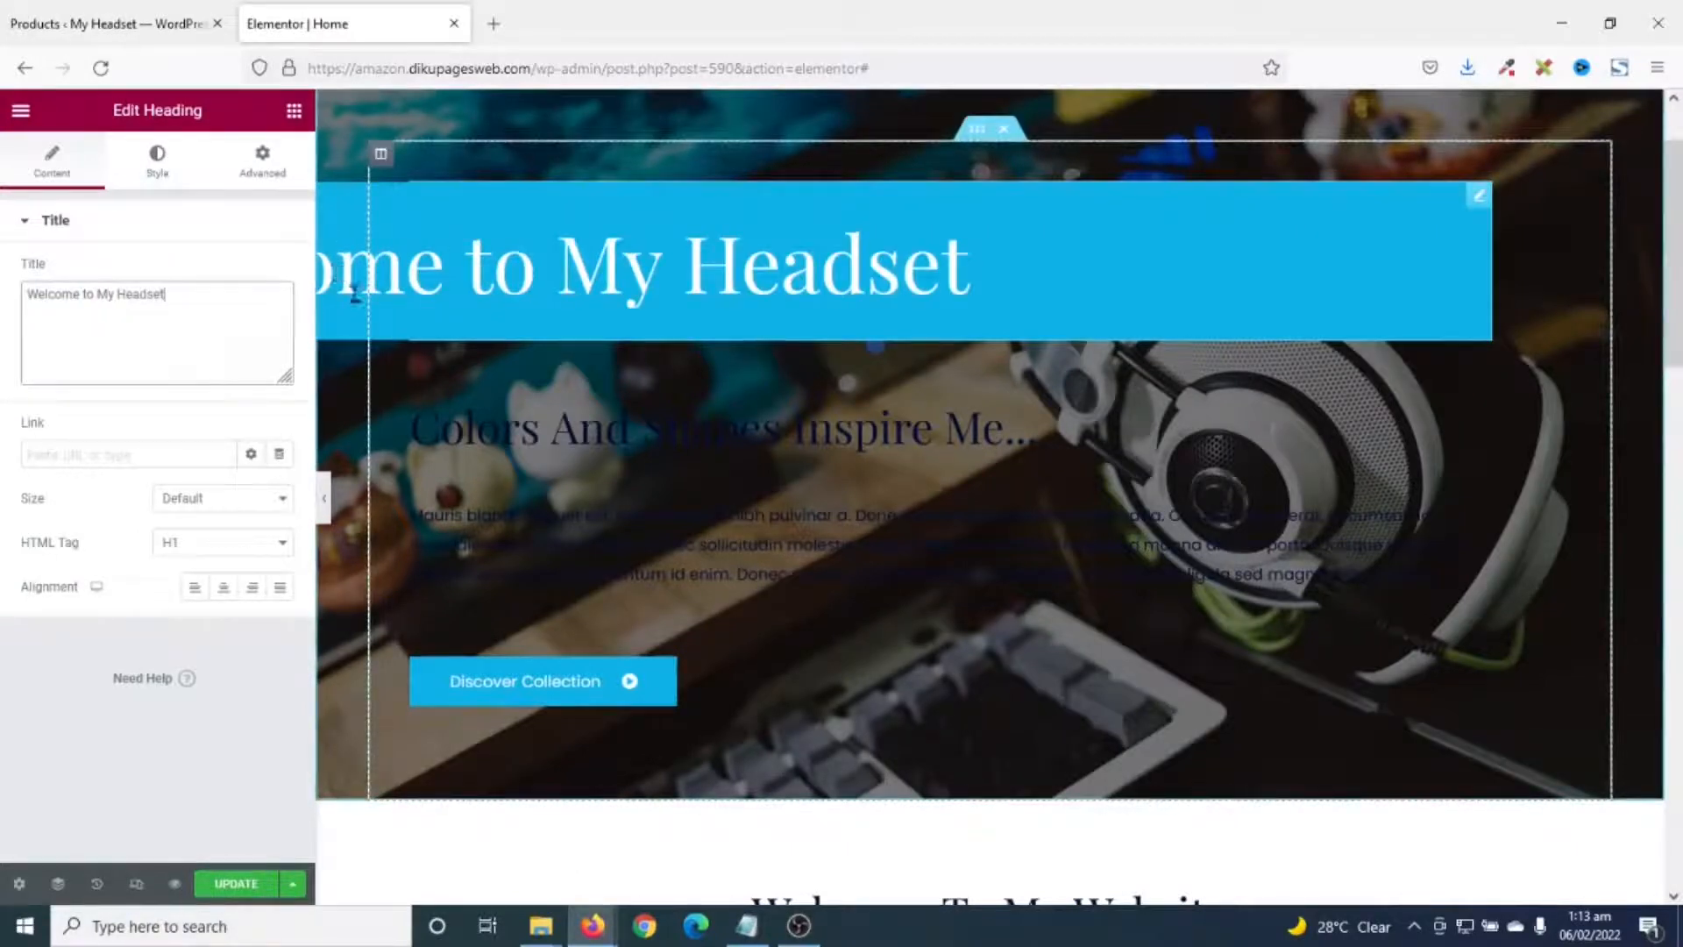
- Reset the heading's Advanced left margin from -300 to 0
click(262, 159)
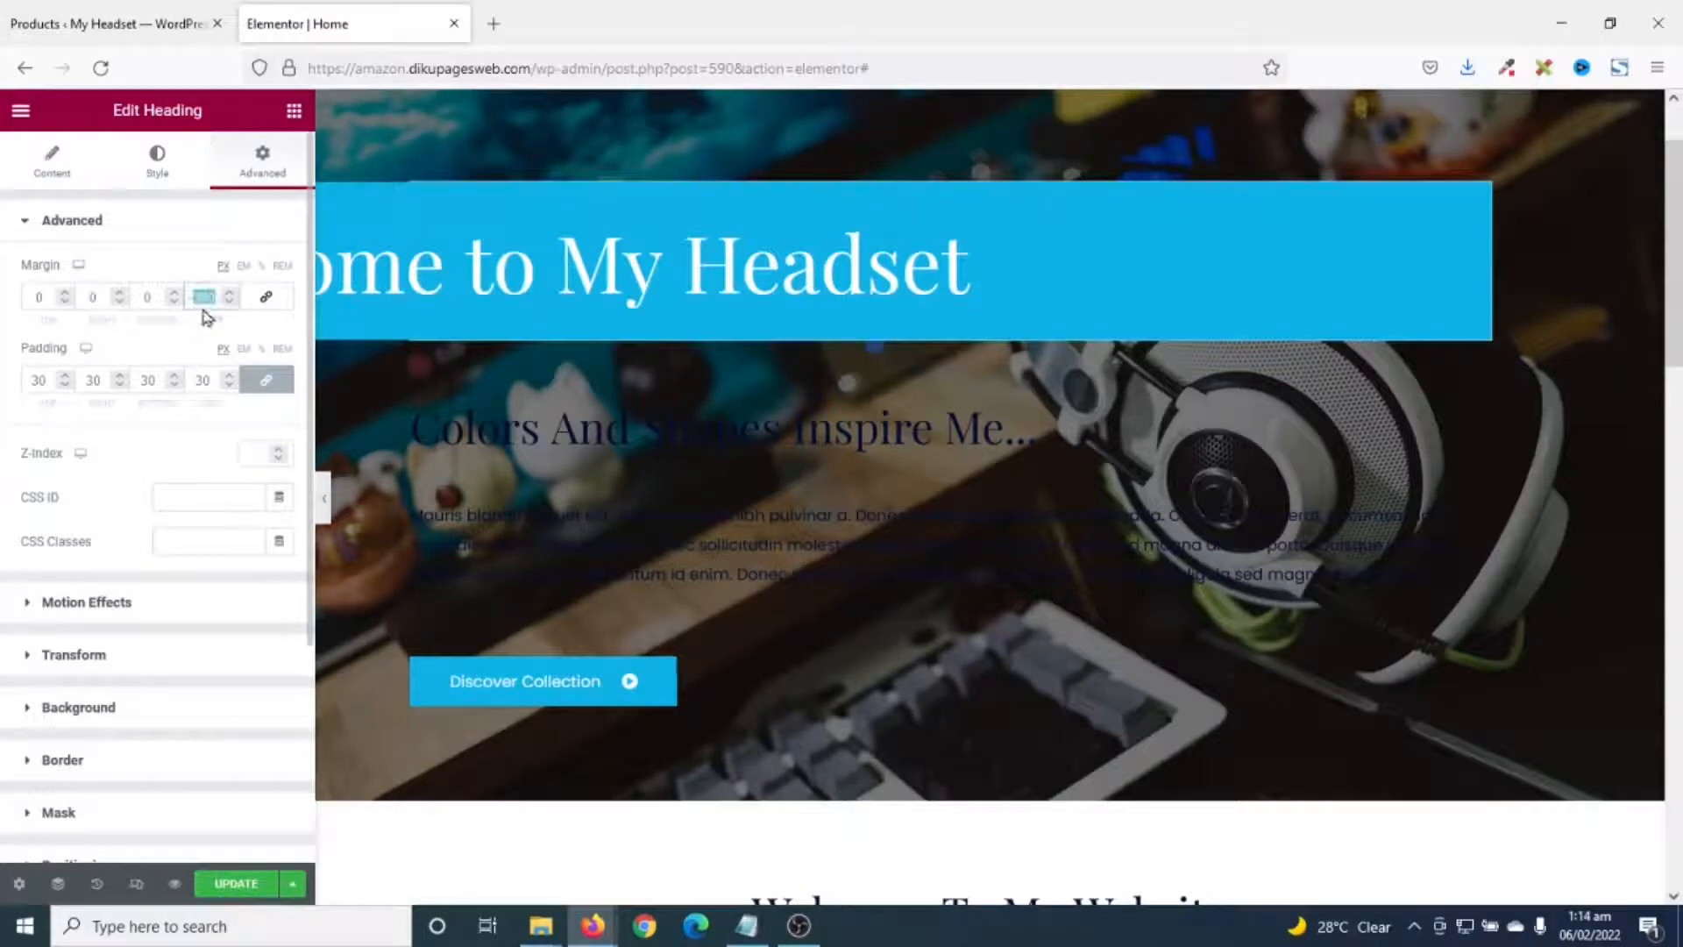
text(0)
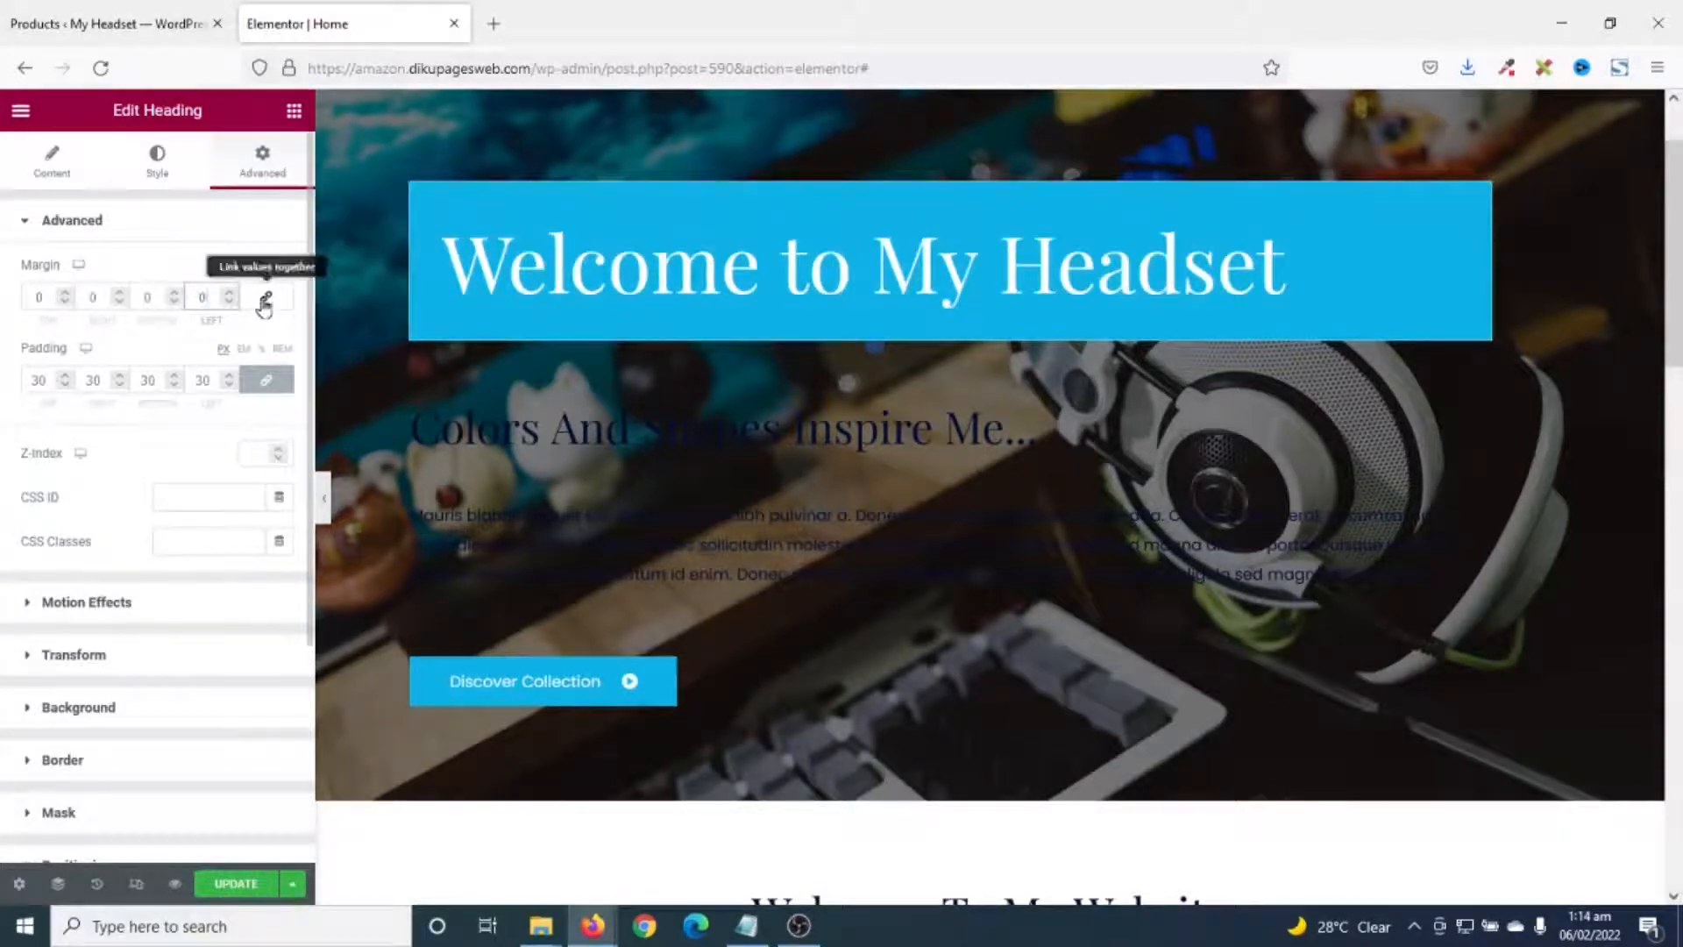
click(565, 421)
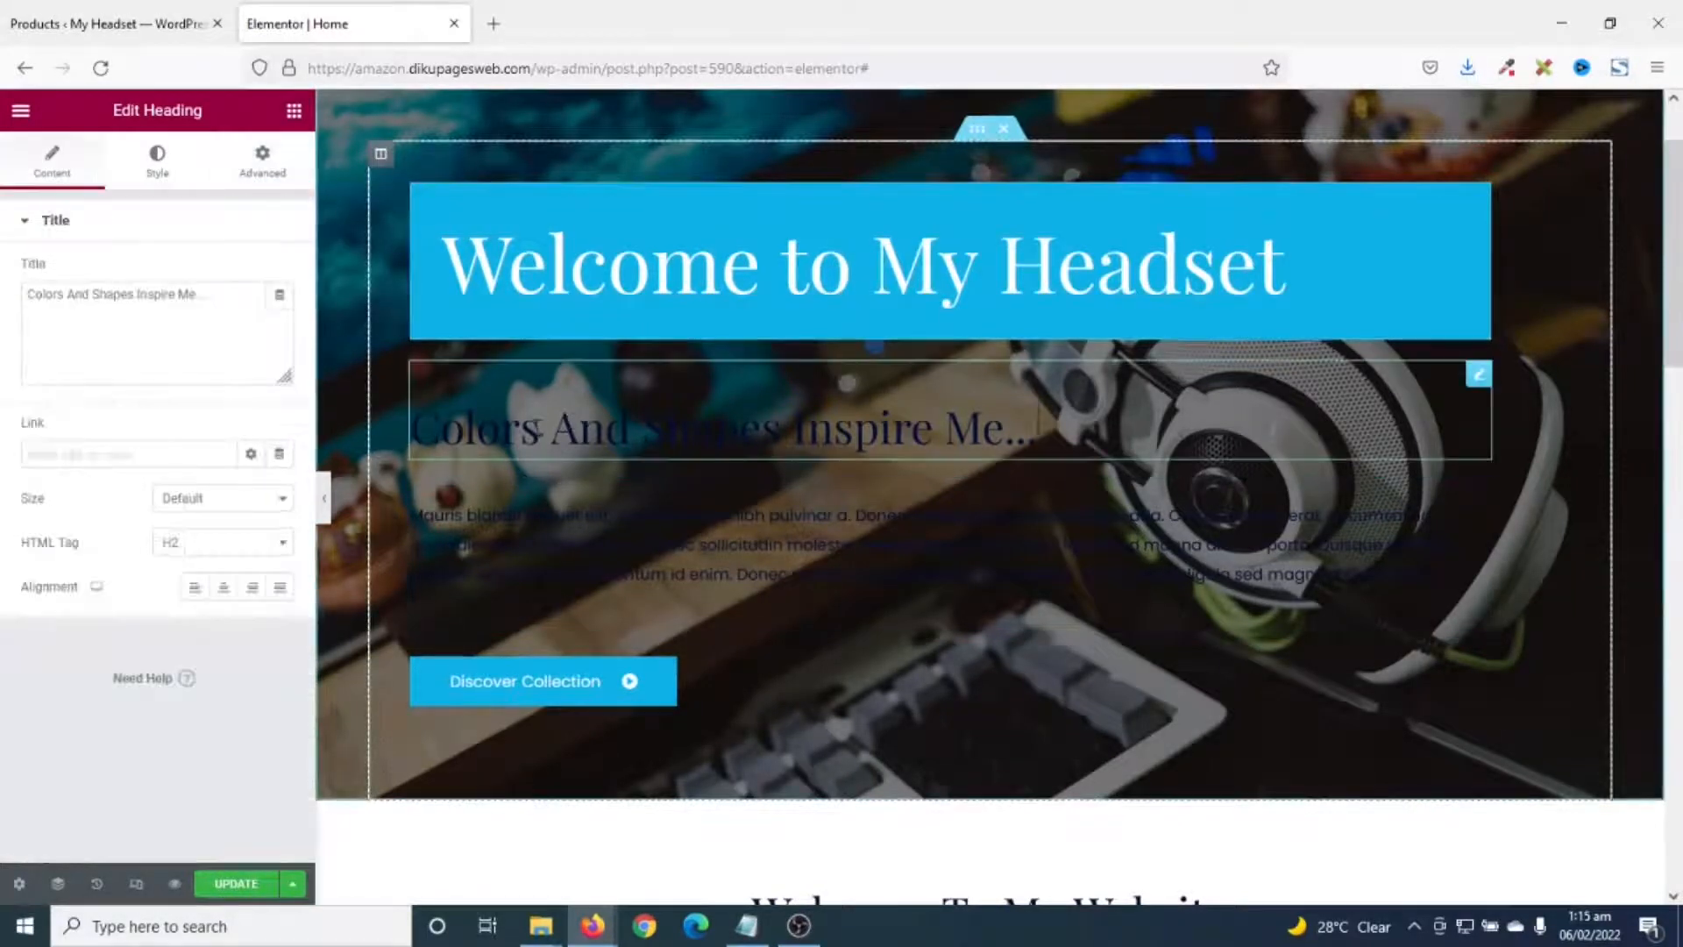
- Change the subheading to 'Best Quality Headsets for PC, Gaming, and Recording' with white text
drag(218, 301, 3, 294)
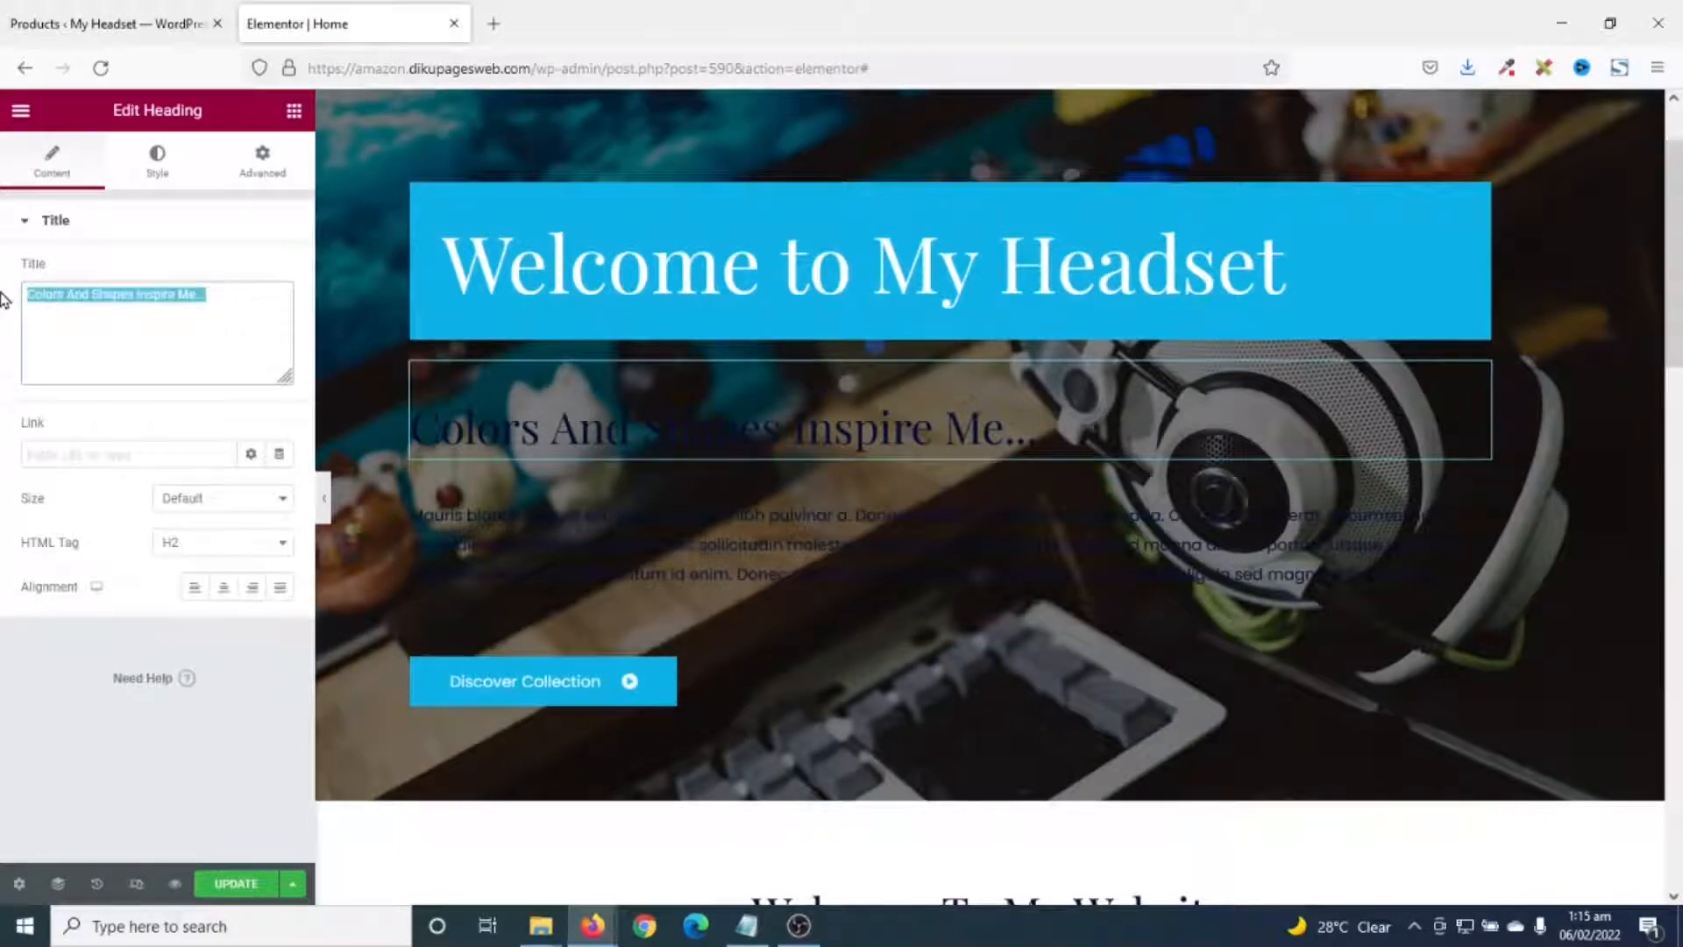
text(Best Quality Headsets for PC, Gaming, and Recording)
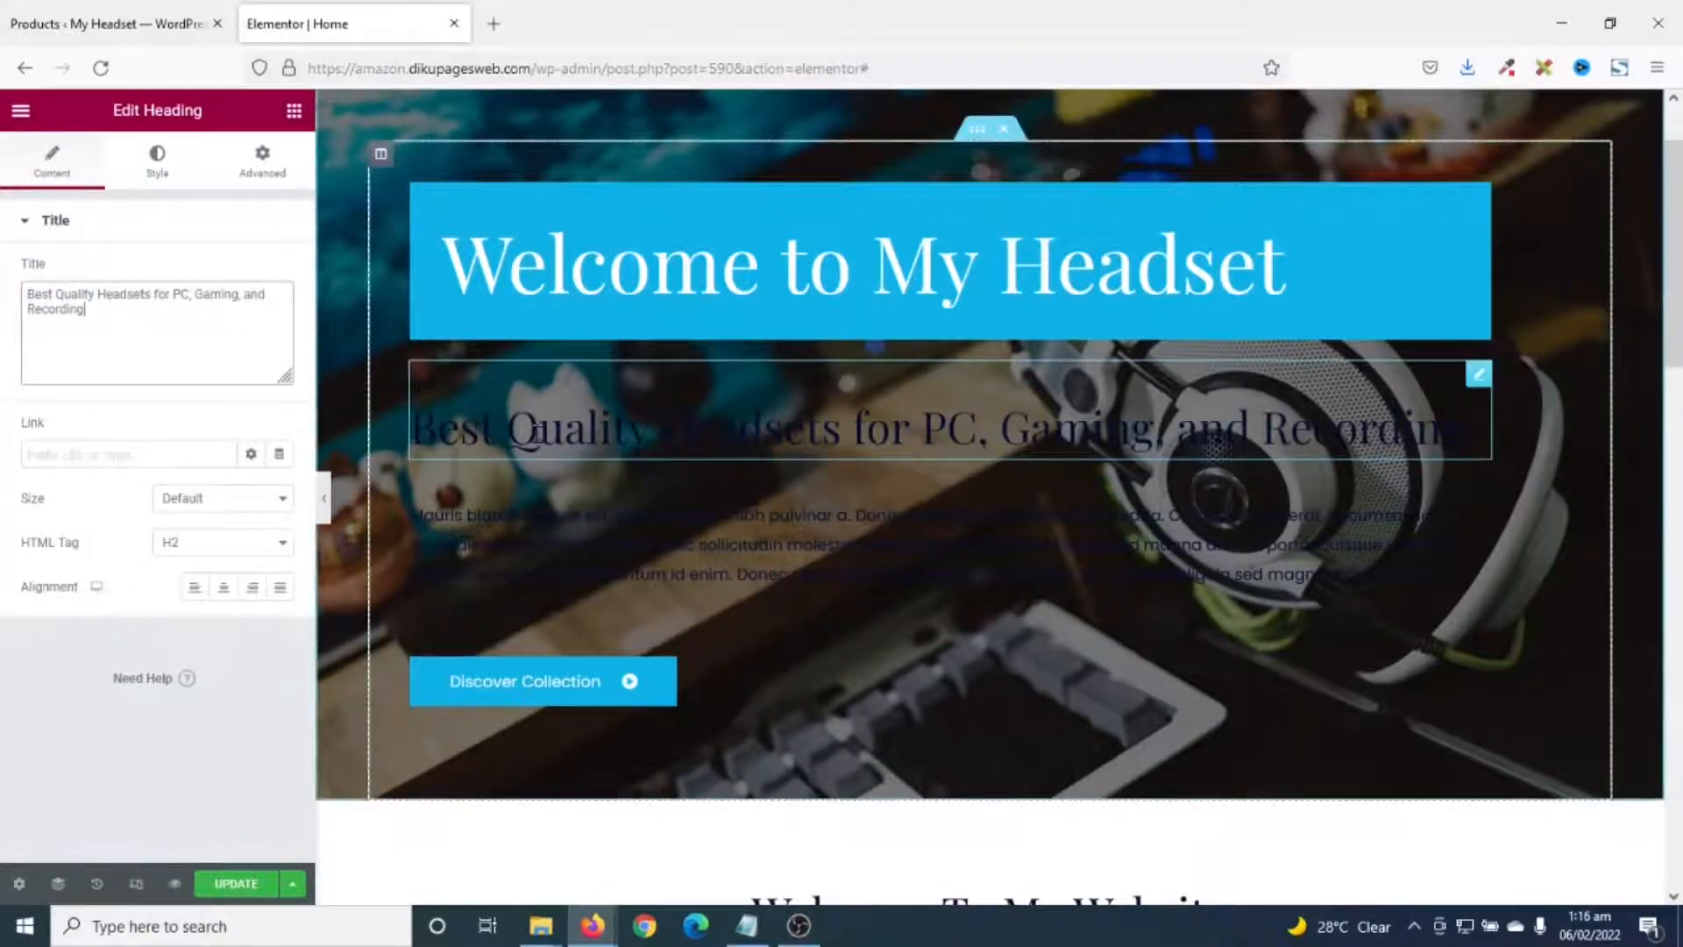
click(158, 158)
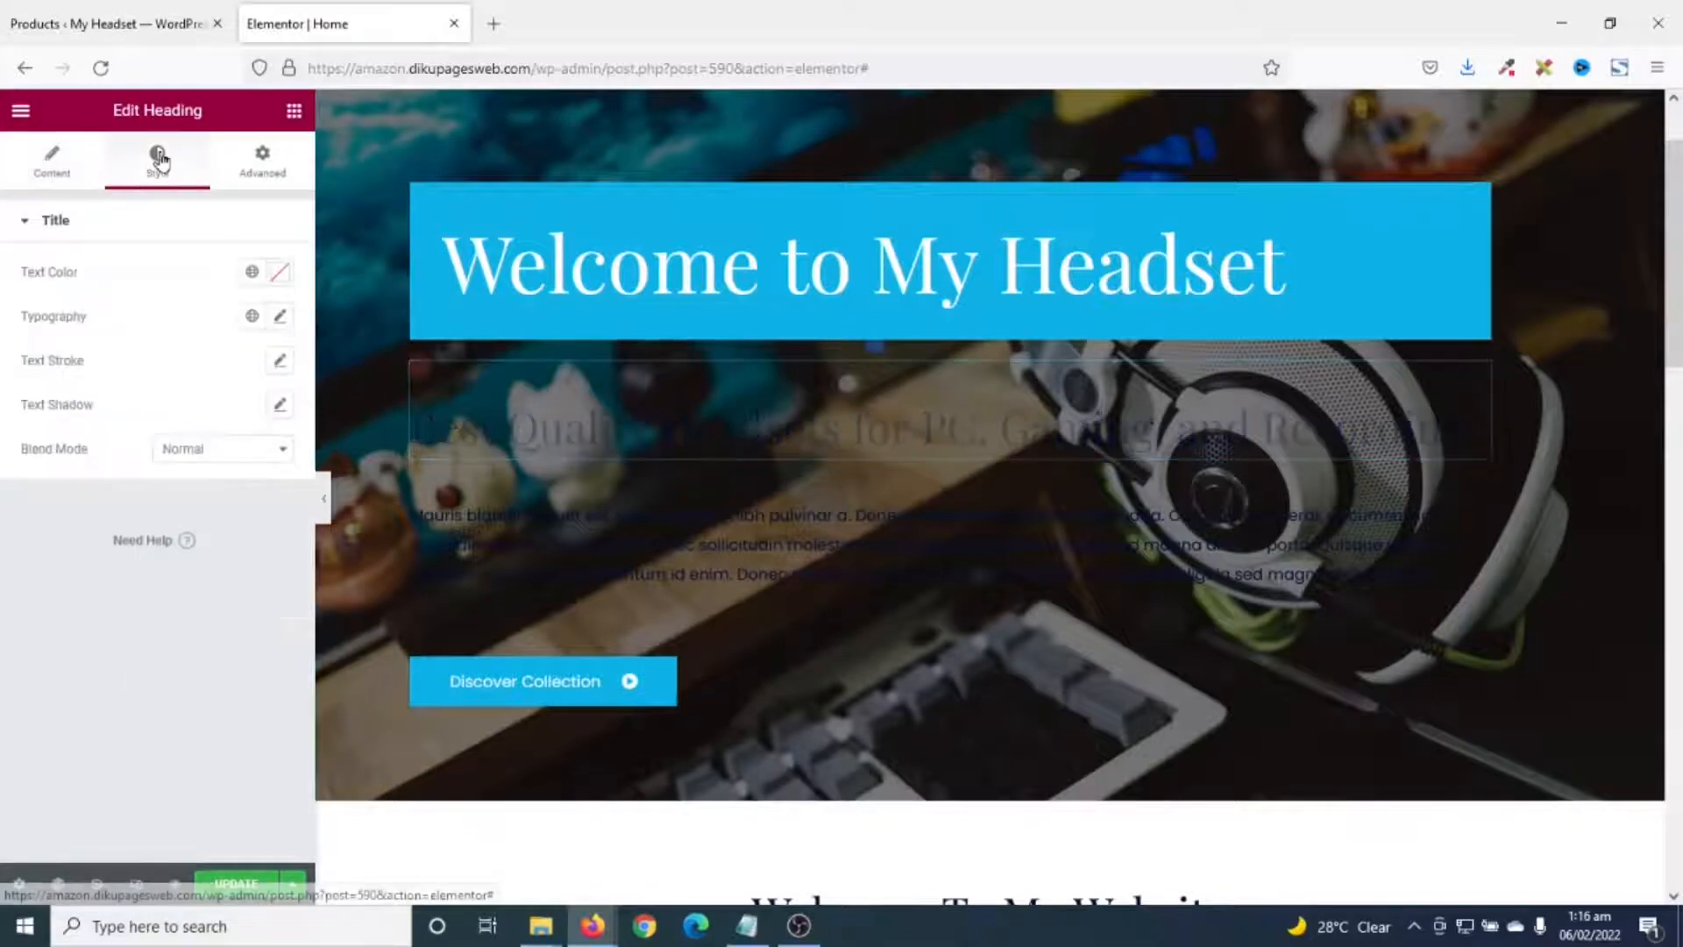
click(283, 285)
drag(233, 383, 8, 357)
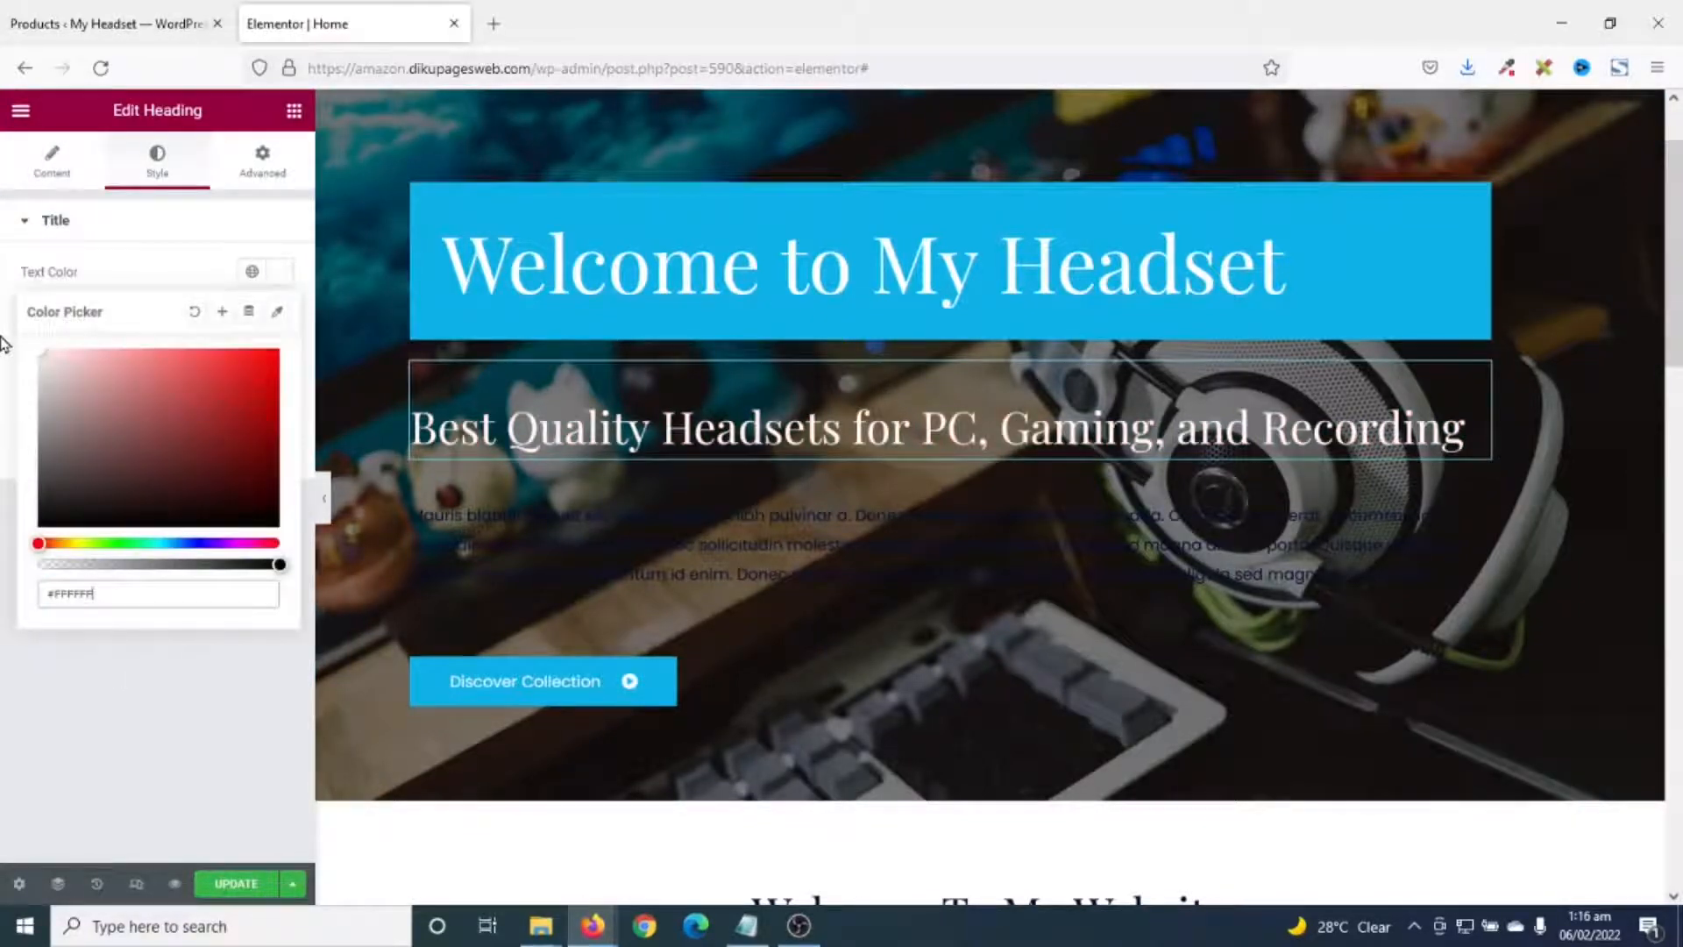
- Set the paragraph Text Editor's text colour to #FFFFFF
click(1478, 494)
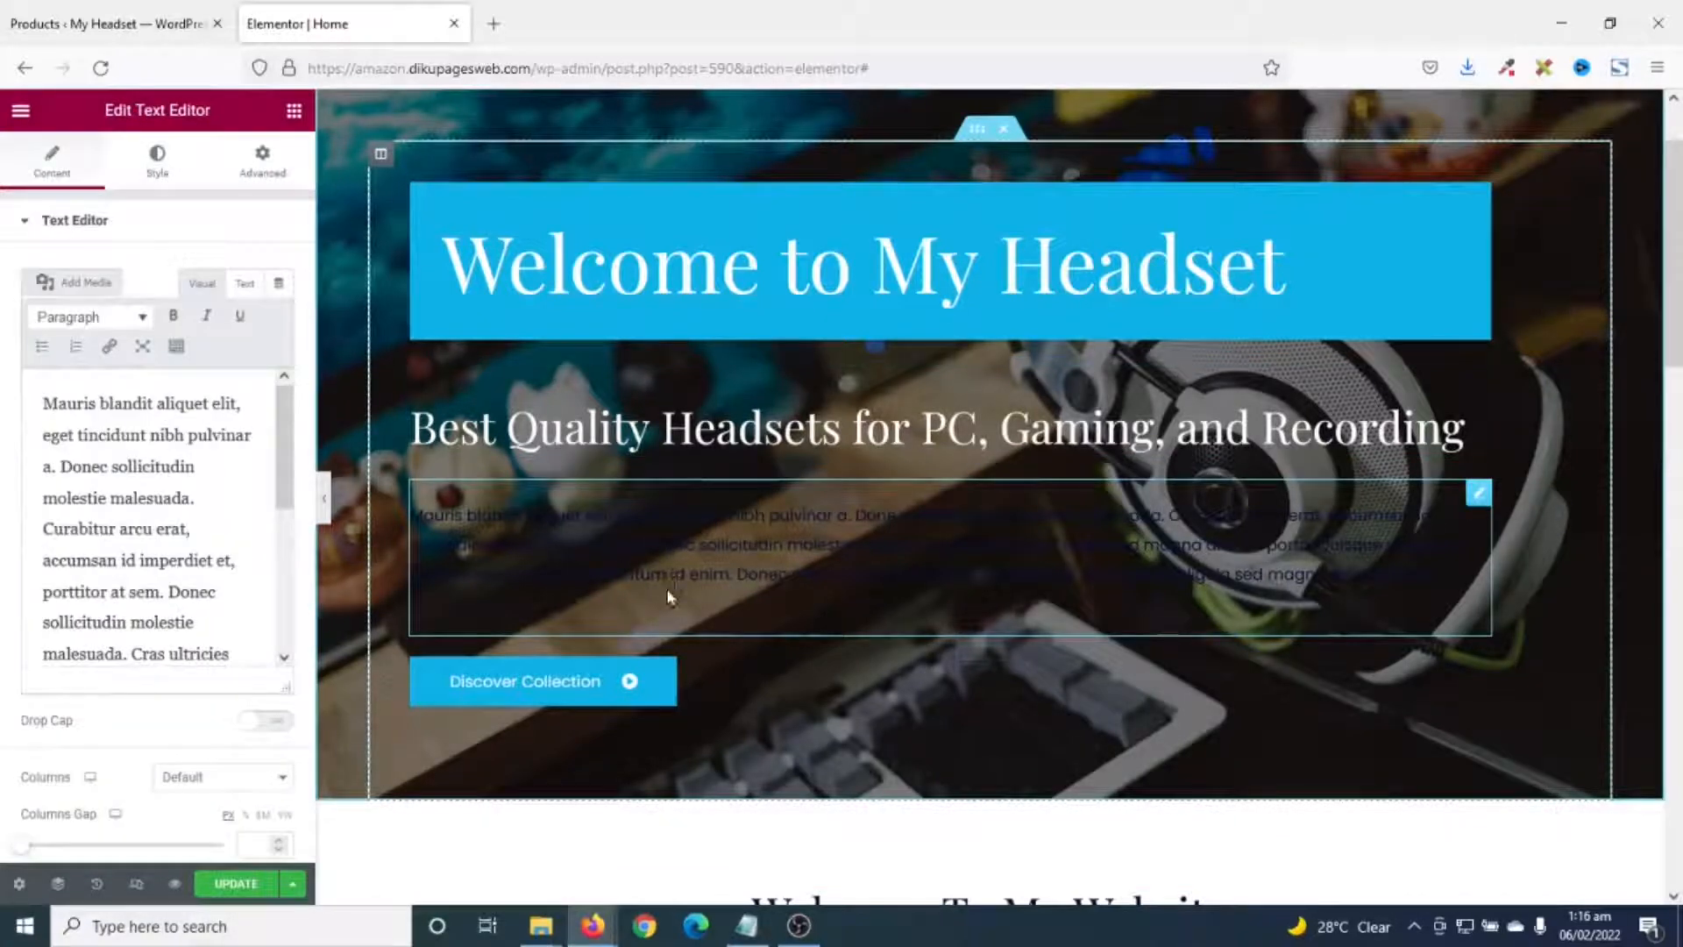
drag(255, 656, 39, 404)
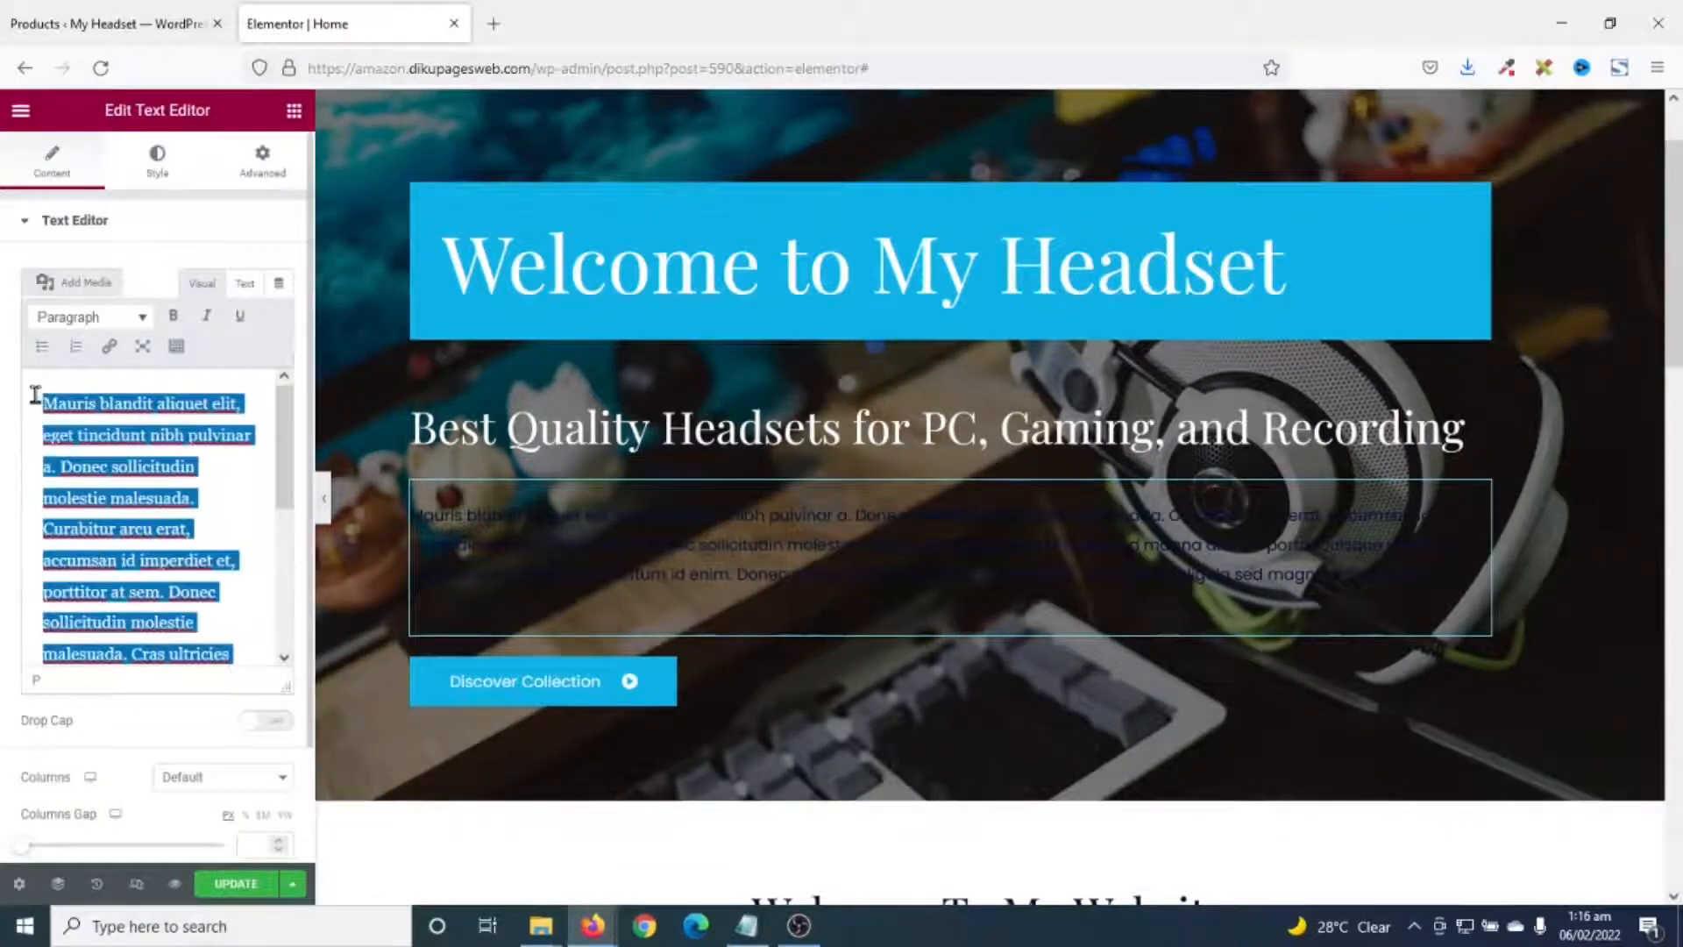
scroll(156, 502, down, 5)
scroll(156, 502, up, 5)
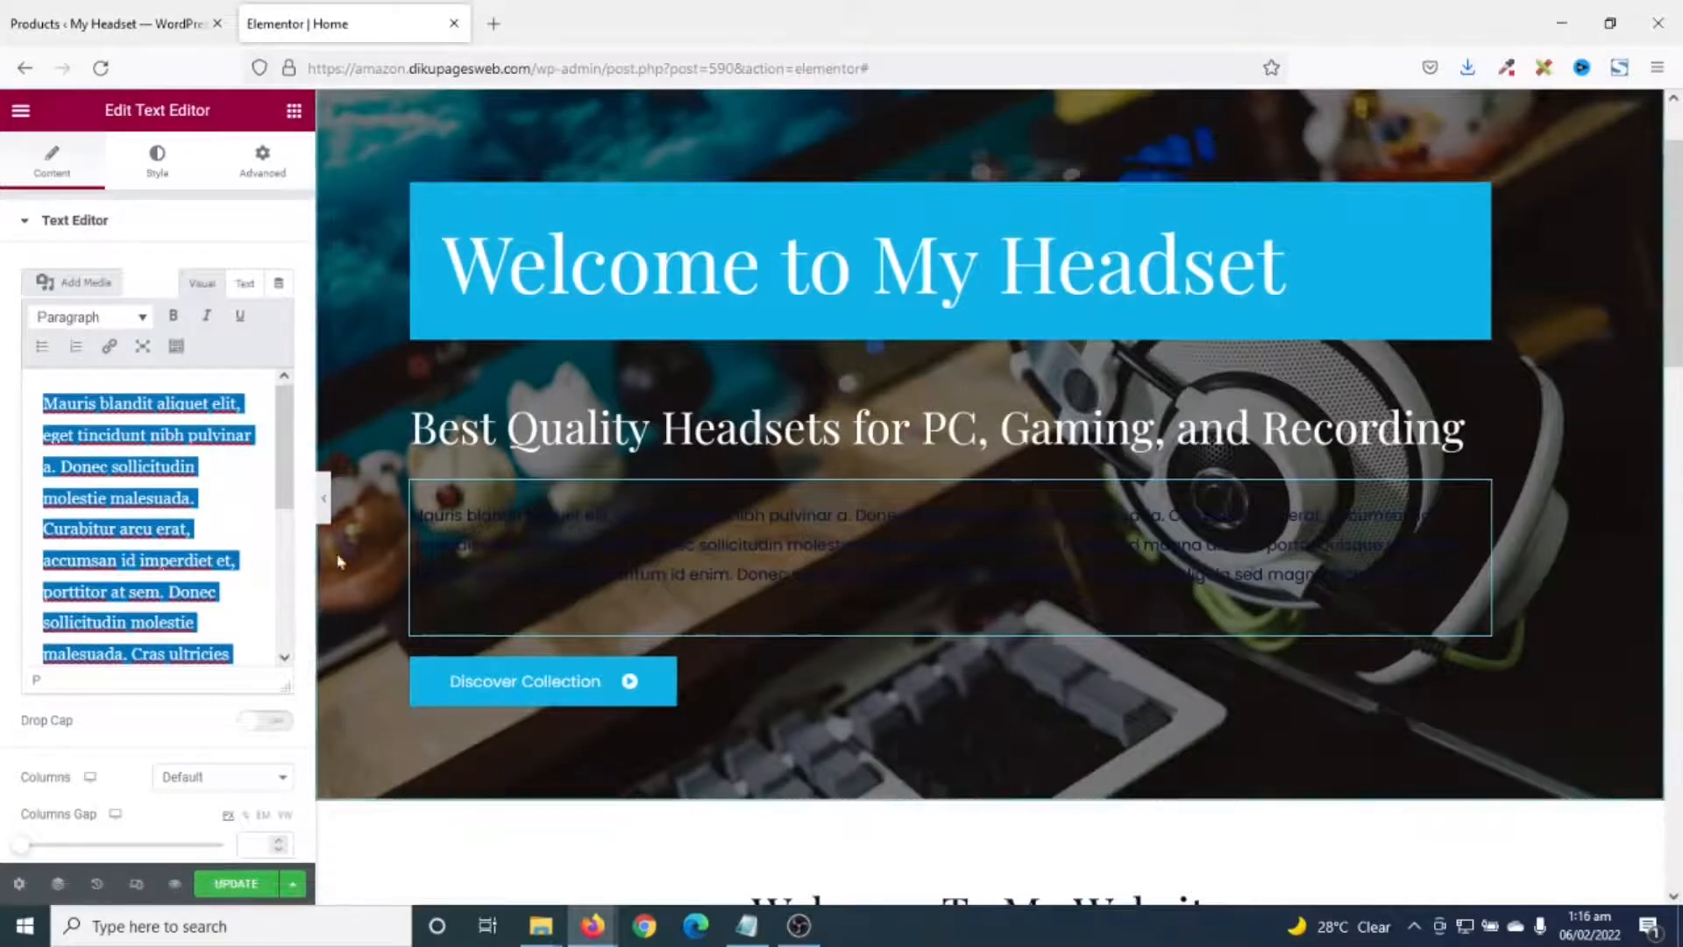
click(156, 165)
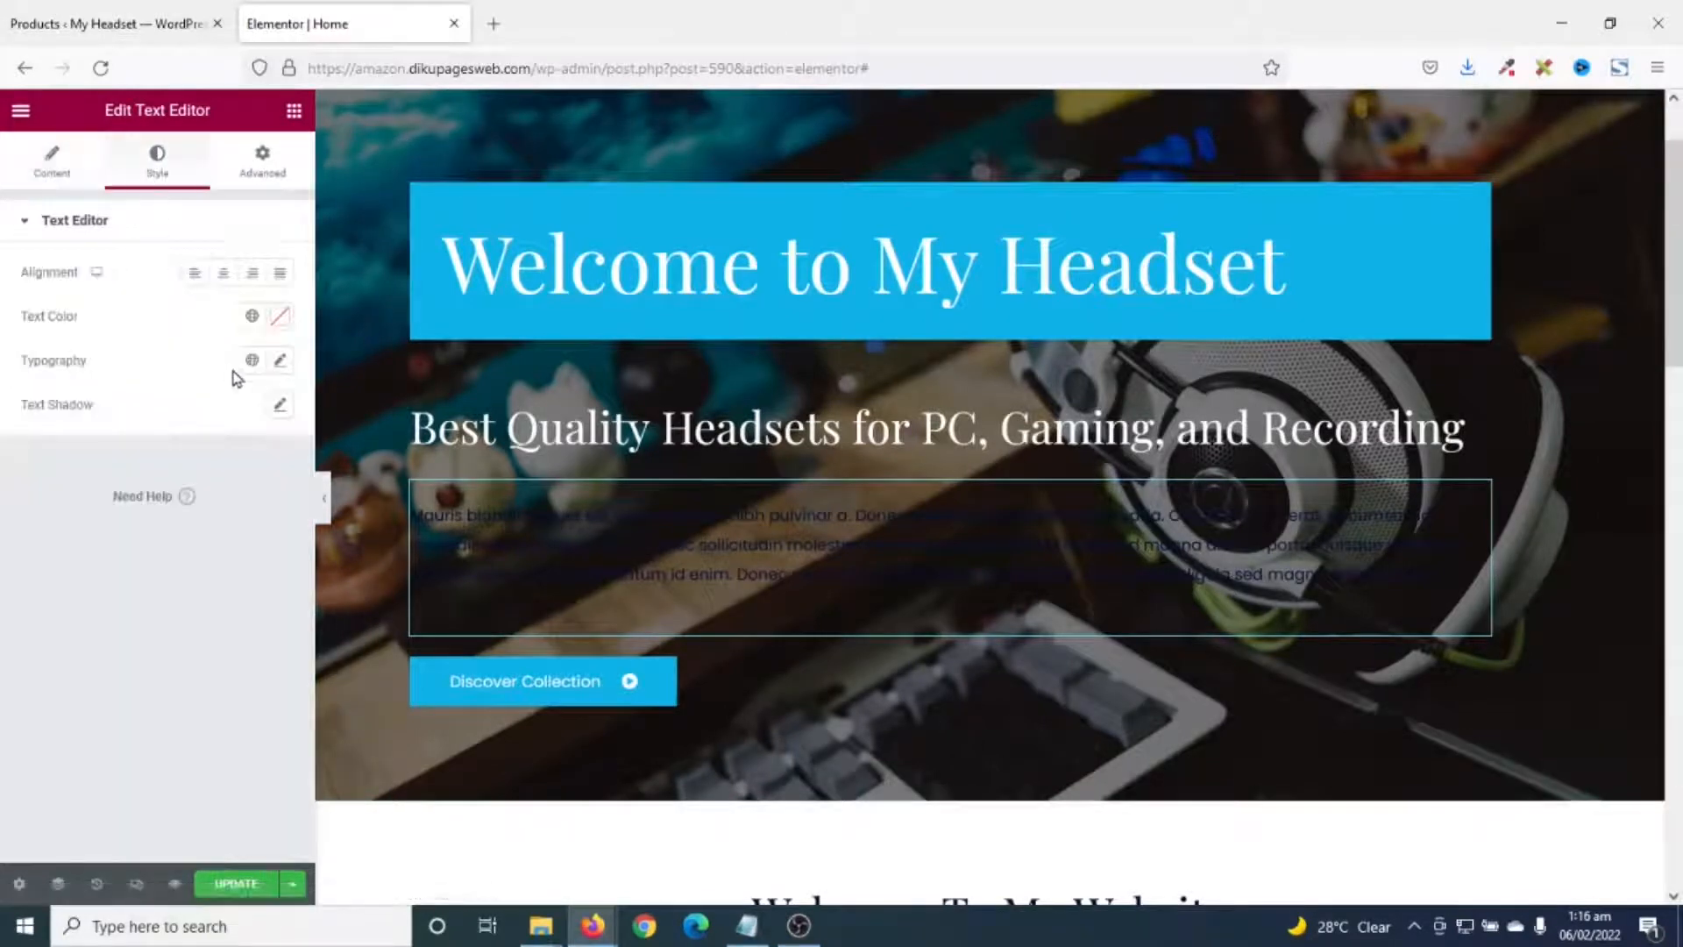
click(281, 319)
text(#FFFFFF)
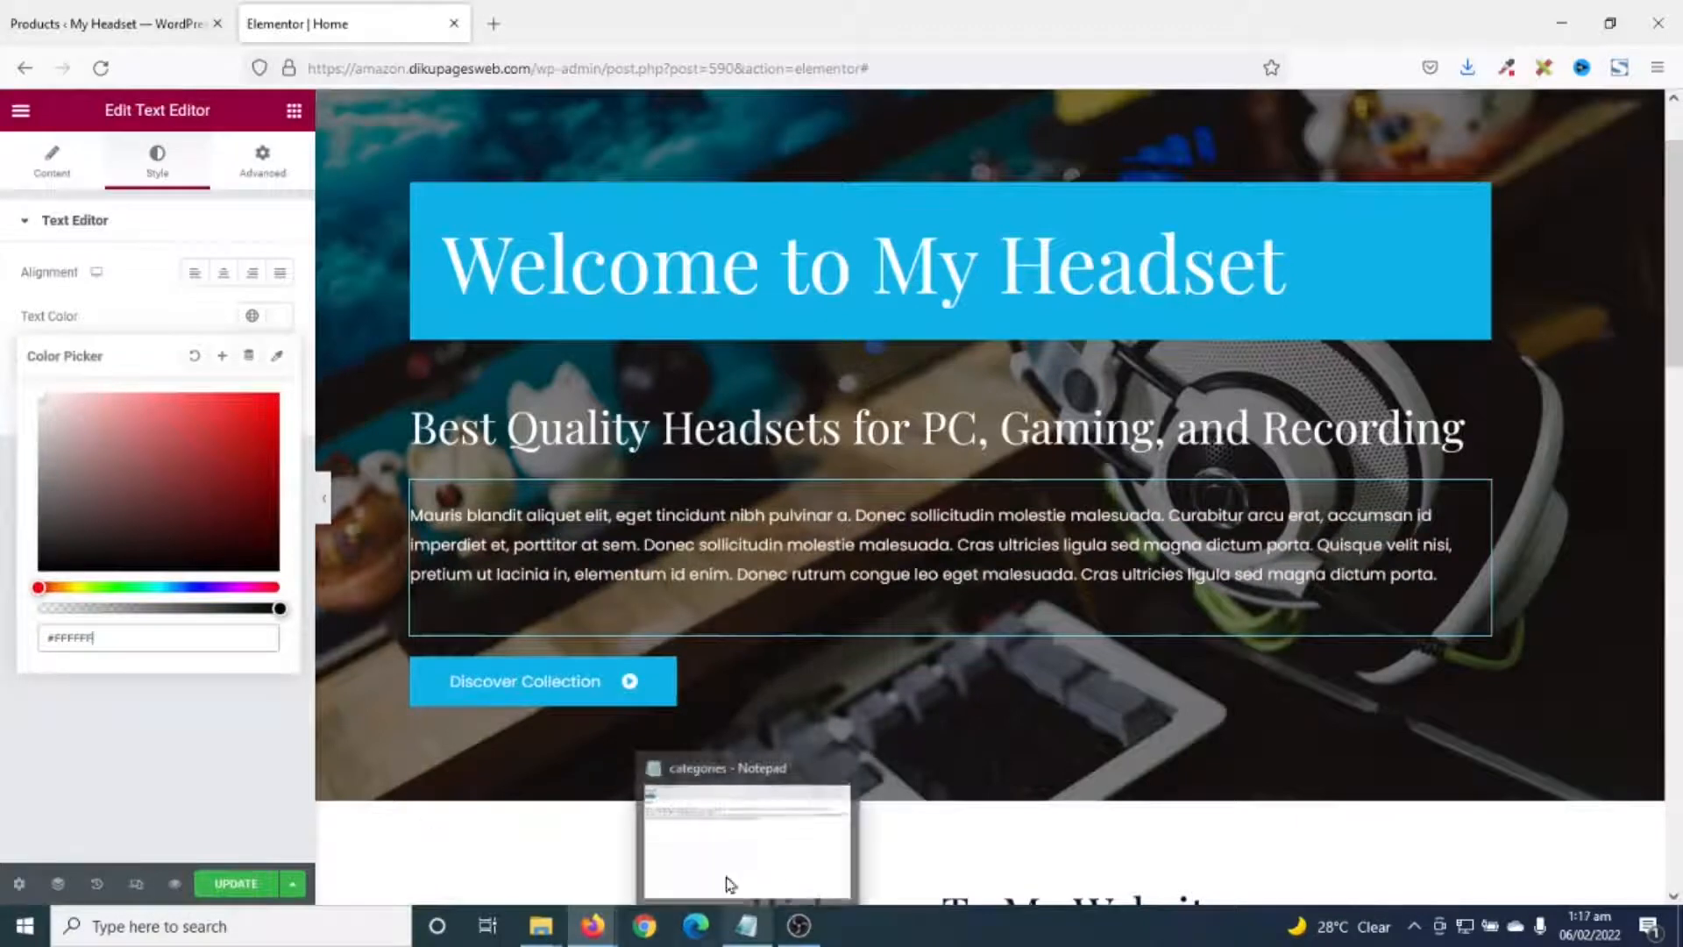
- Relabel the hero button 'Shop Now', select its # link, then return to the Products admin tab
click(537, 693)
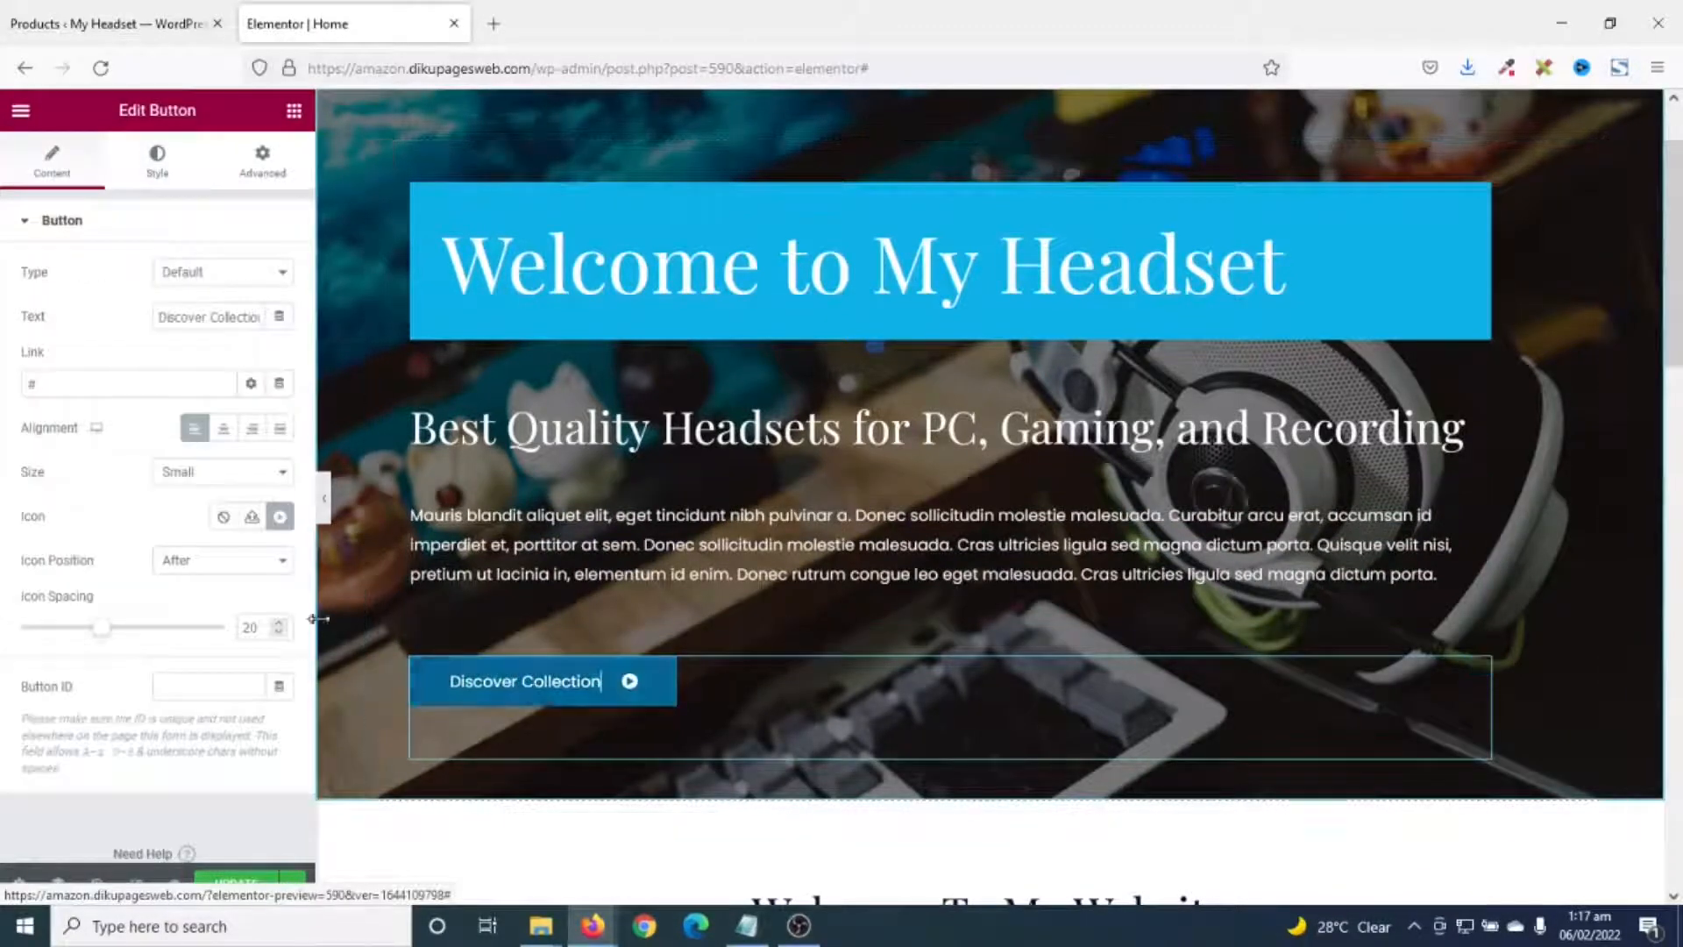
triple_click(193, 318)
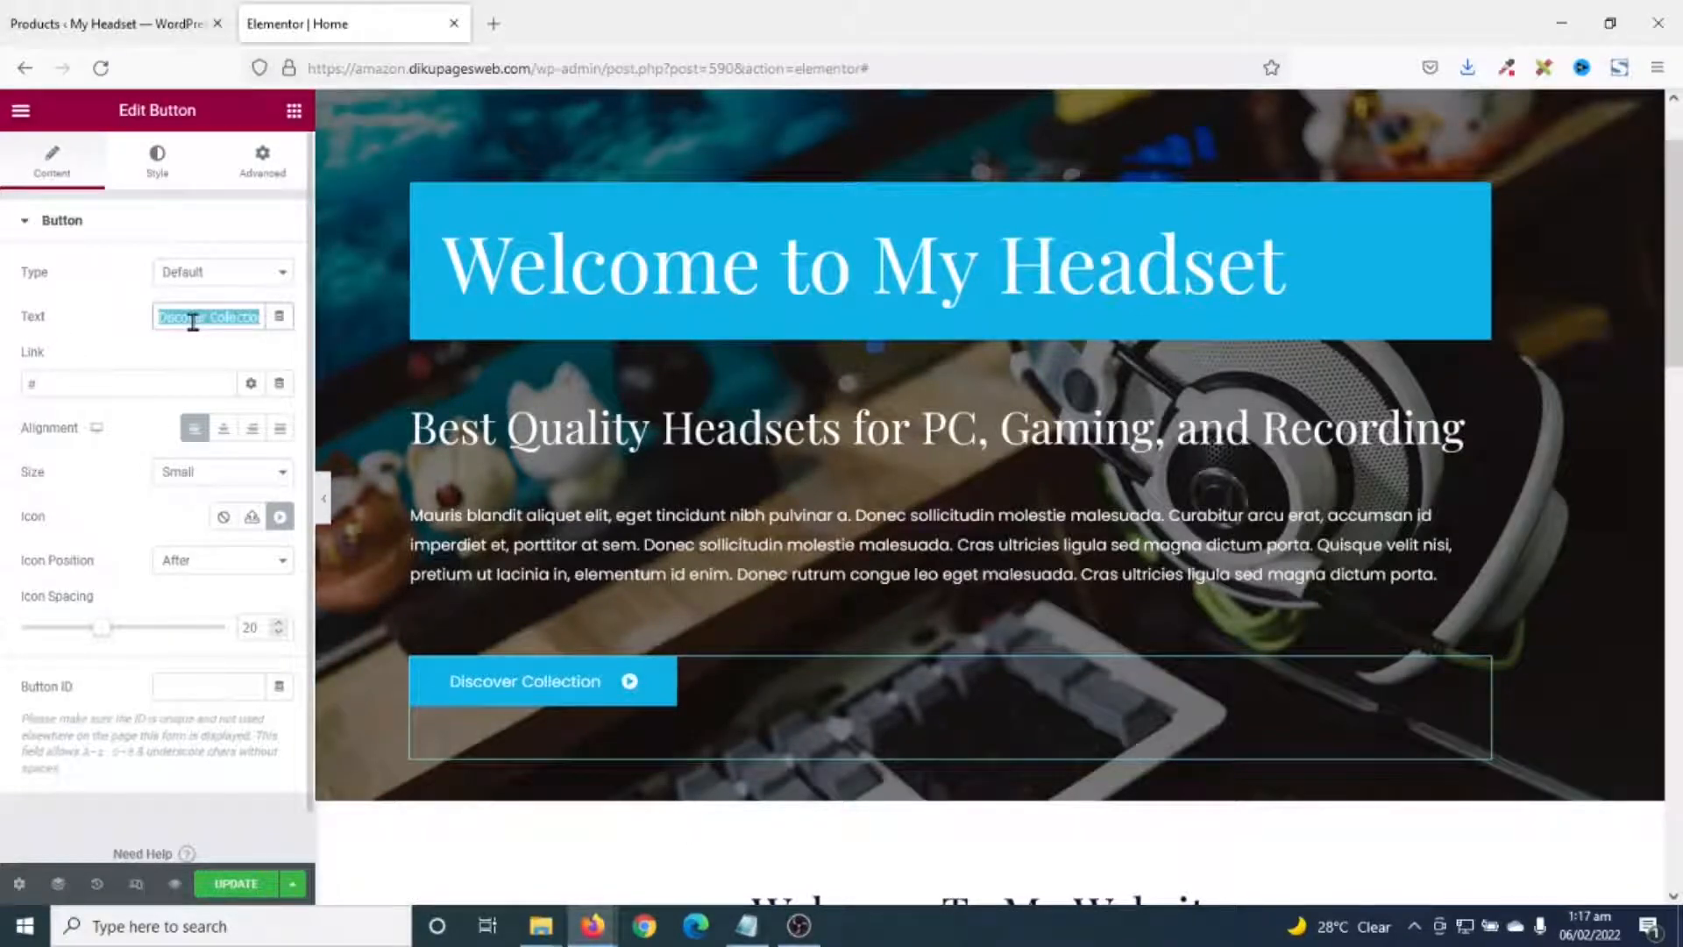
text(Shop)
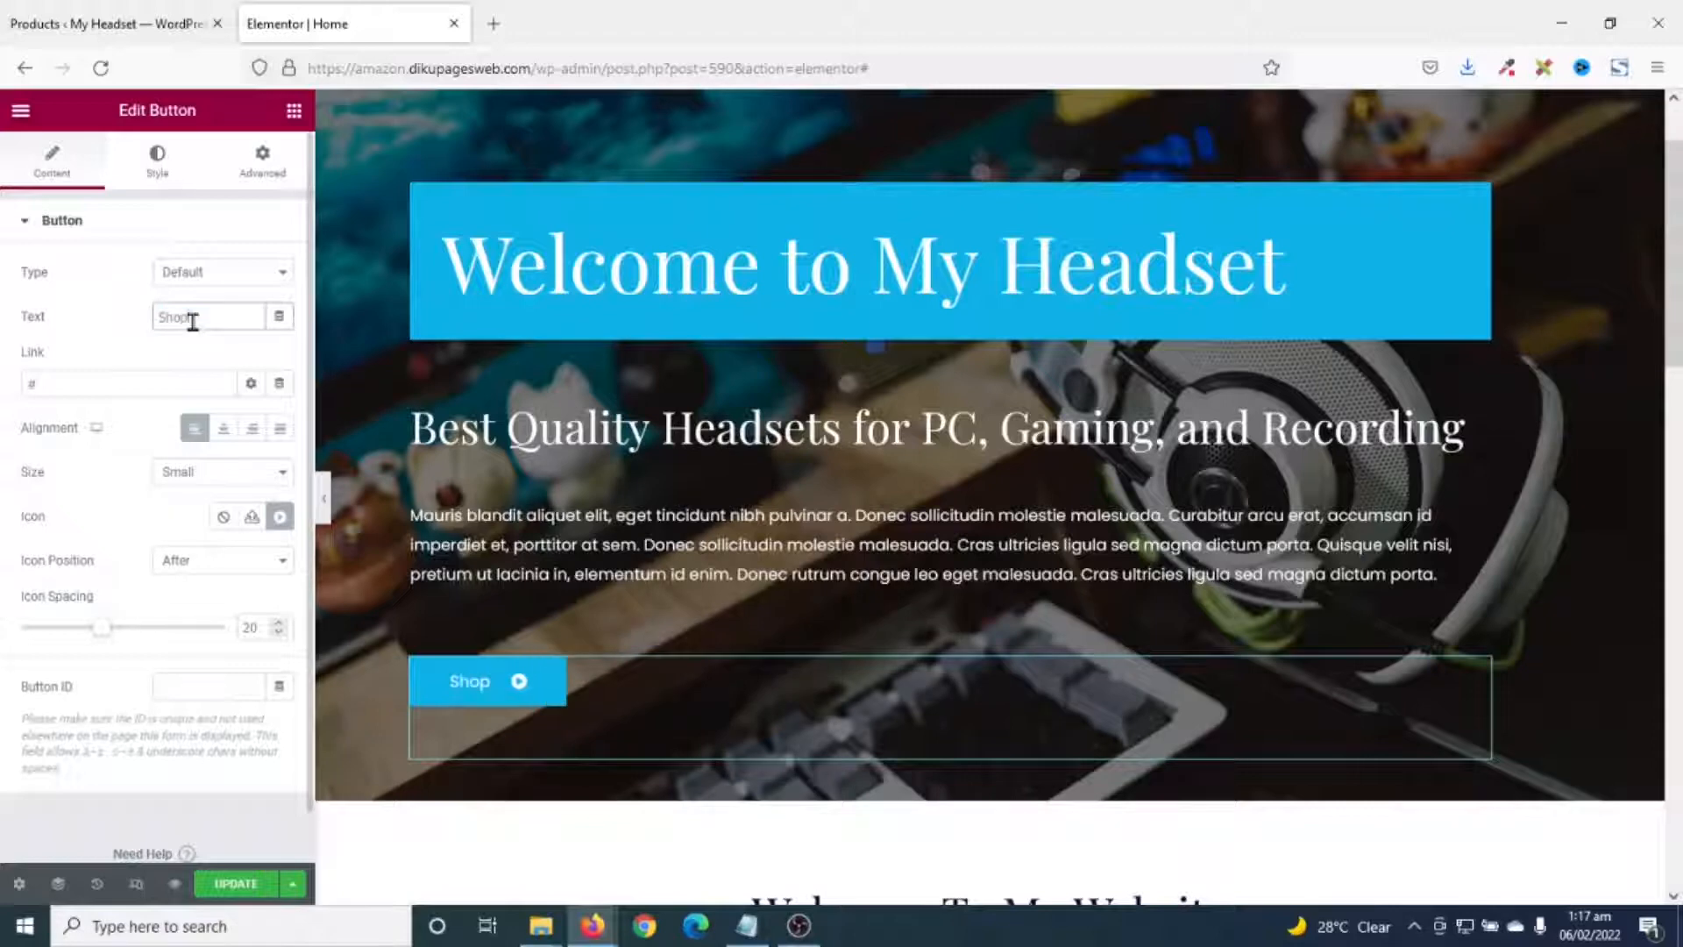
text( Now)
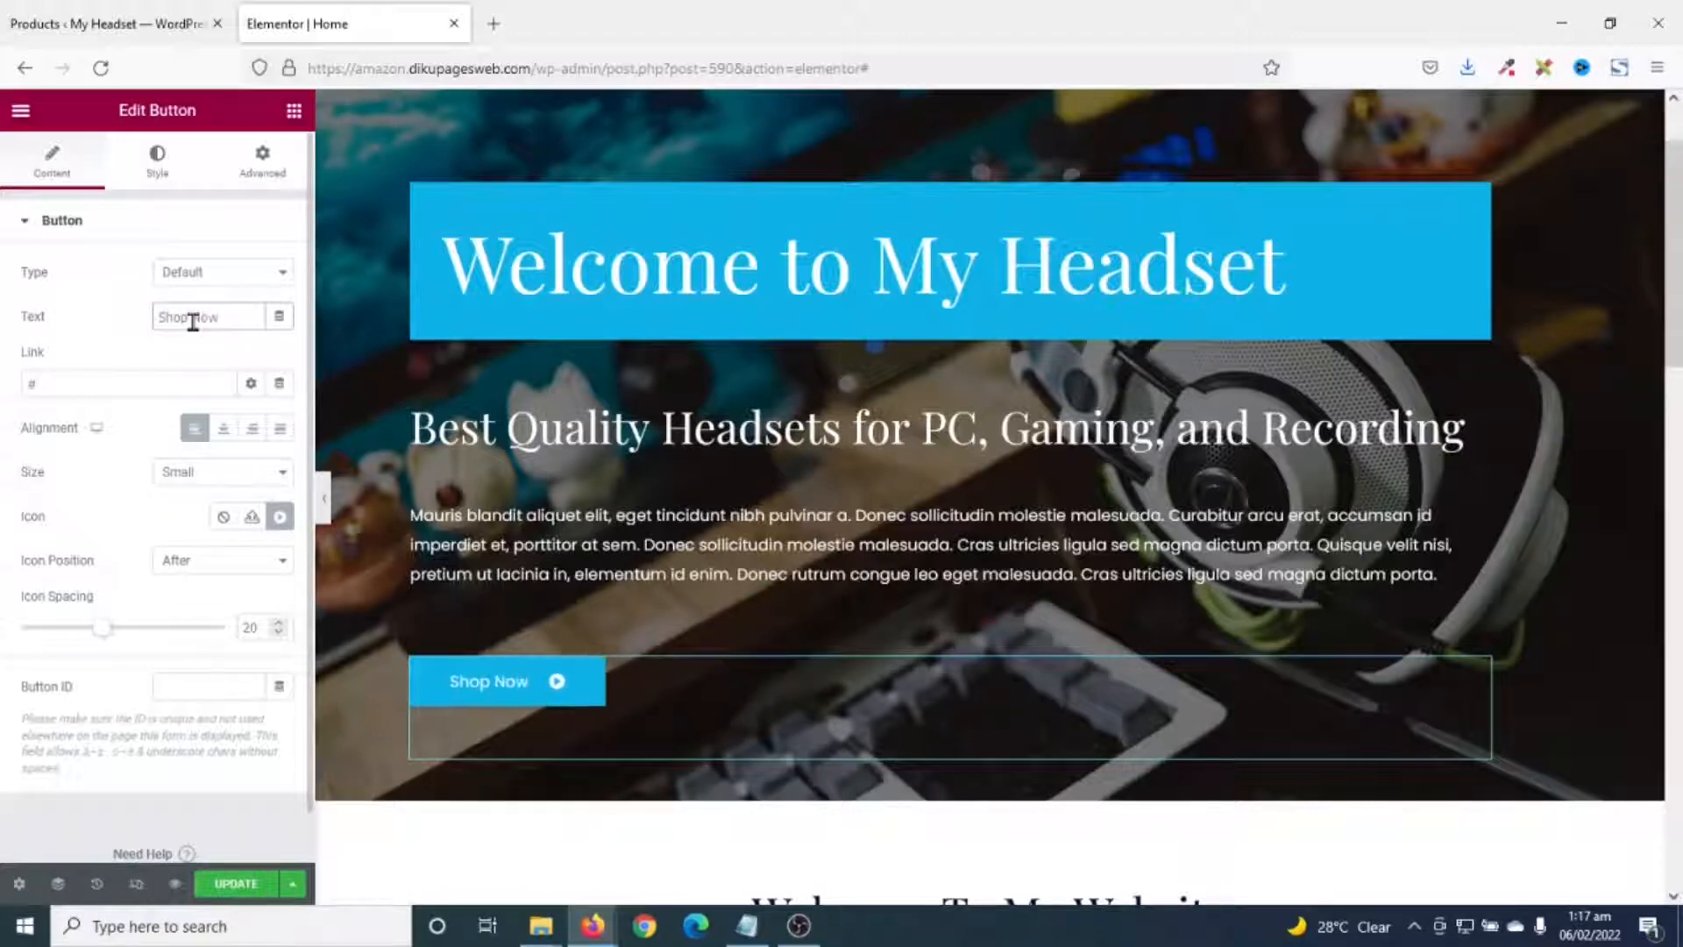
drag(104, 381, 3, 375)
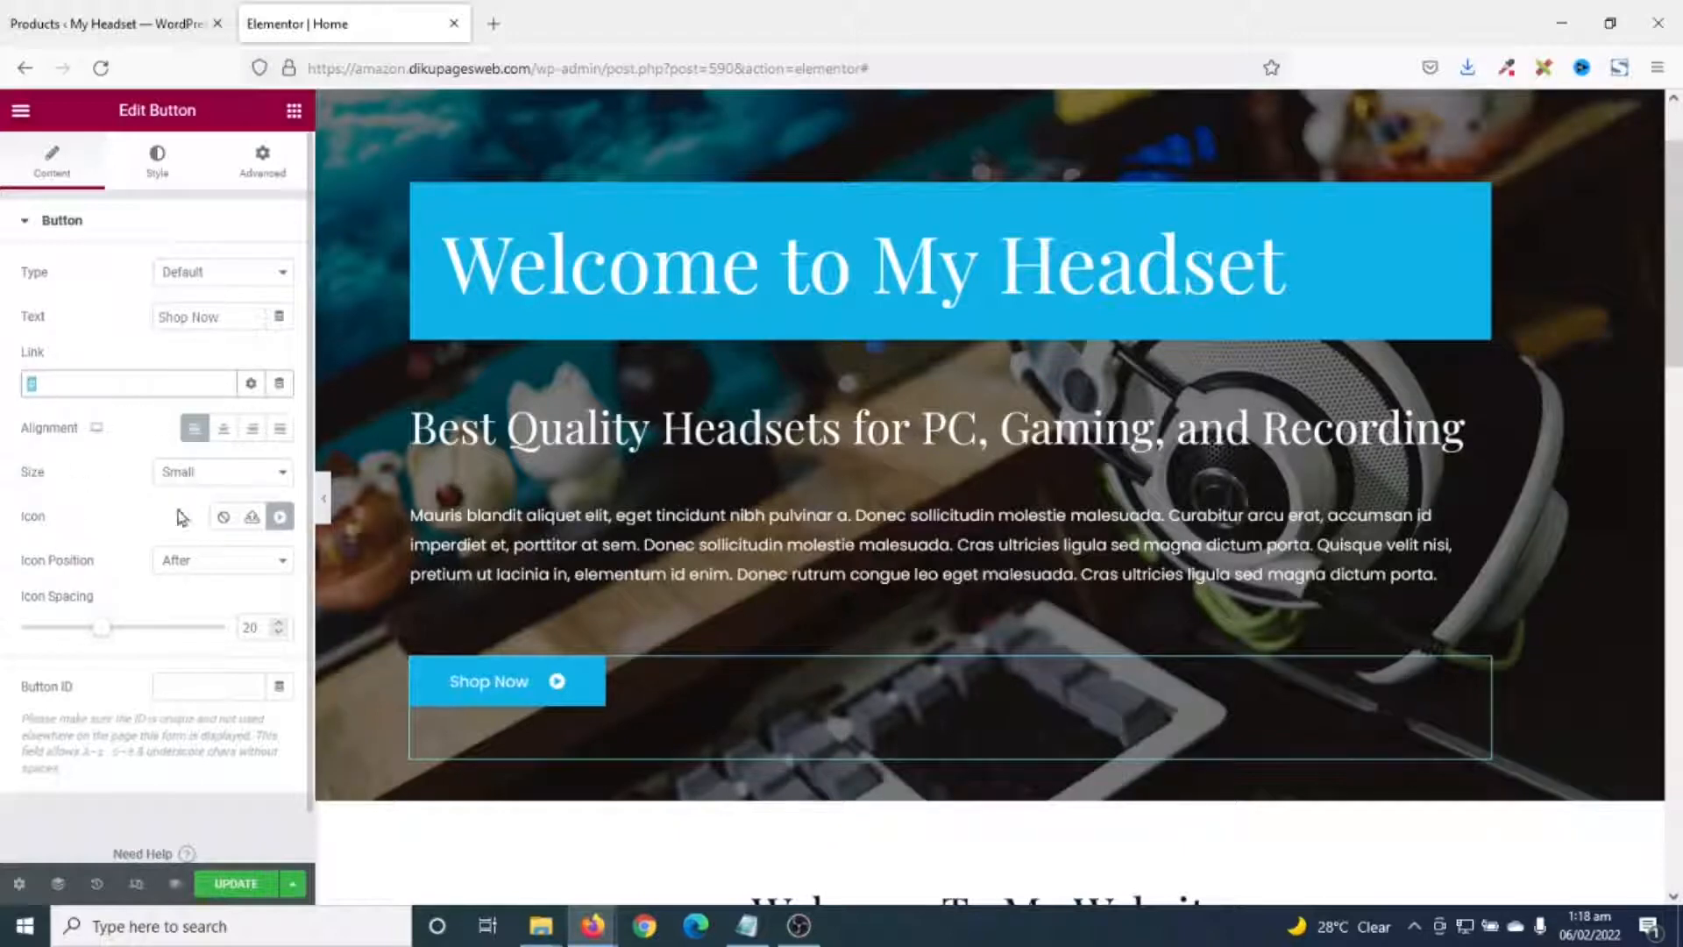
click(48, 26)
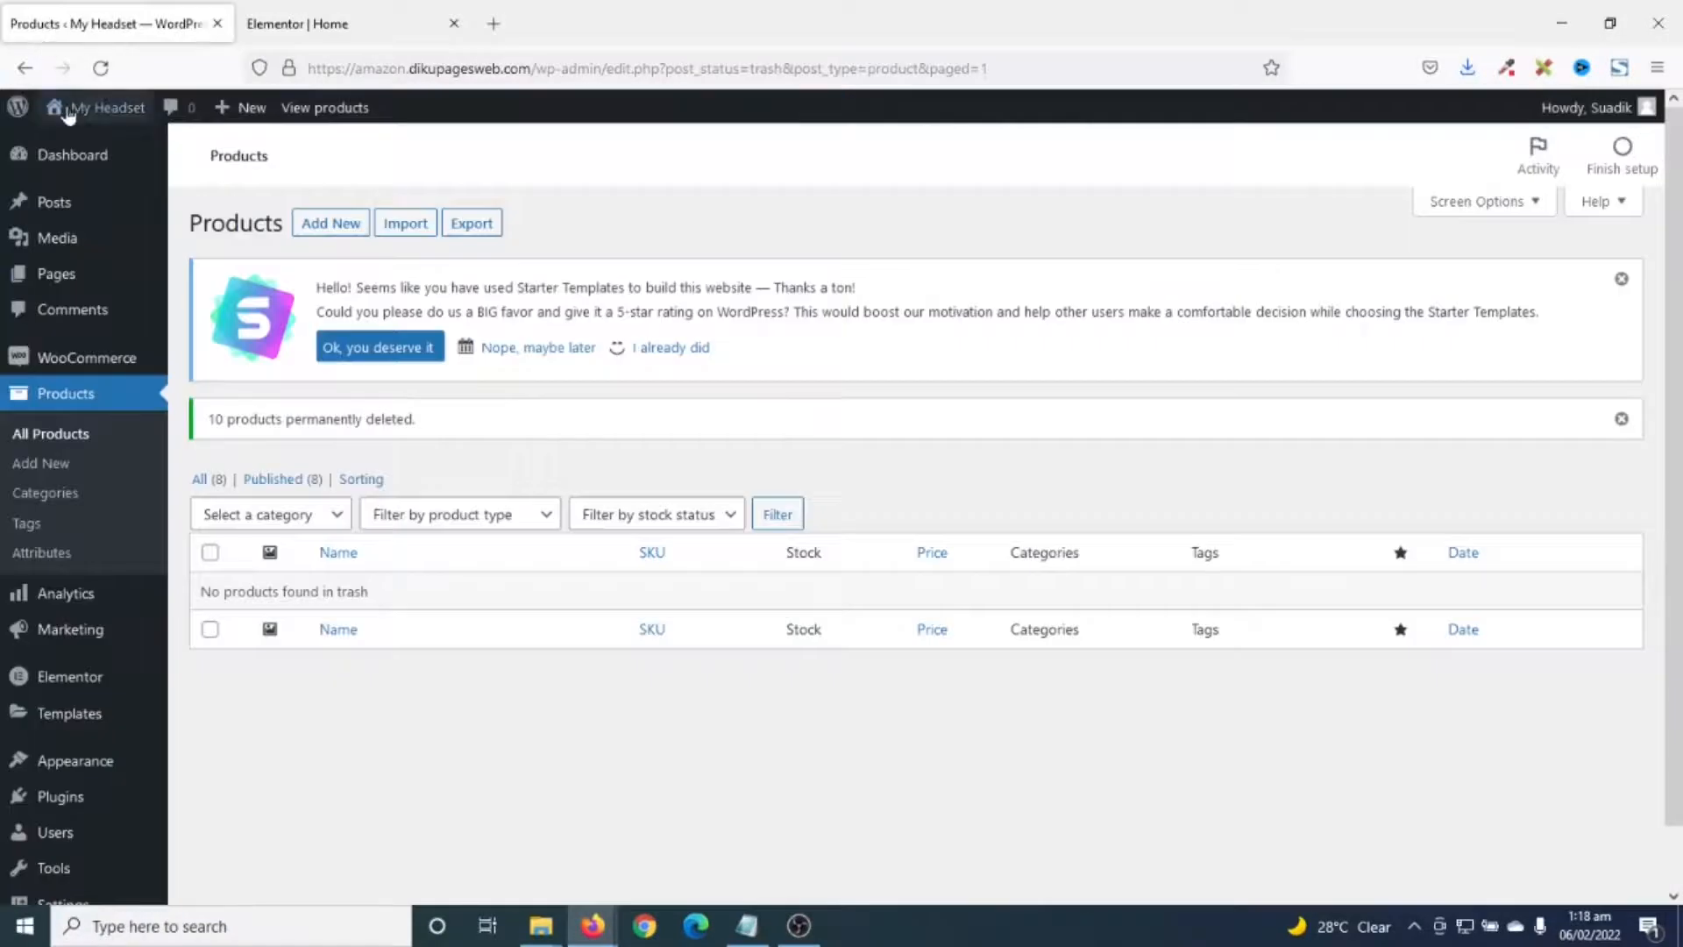
- Open the store's Visit Store shop page in a new tab and switch to it
mouse_move(98, 110)
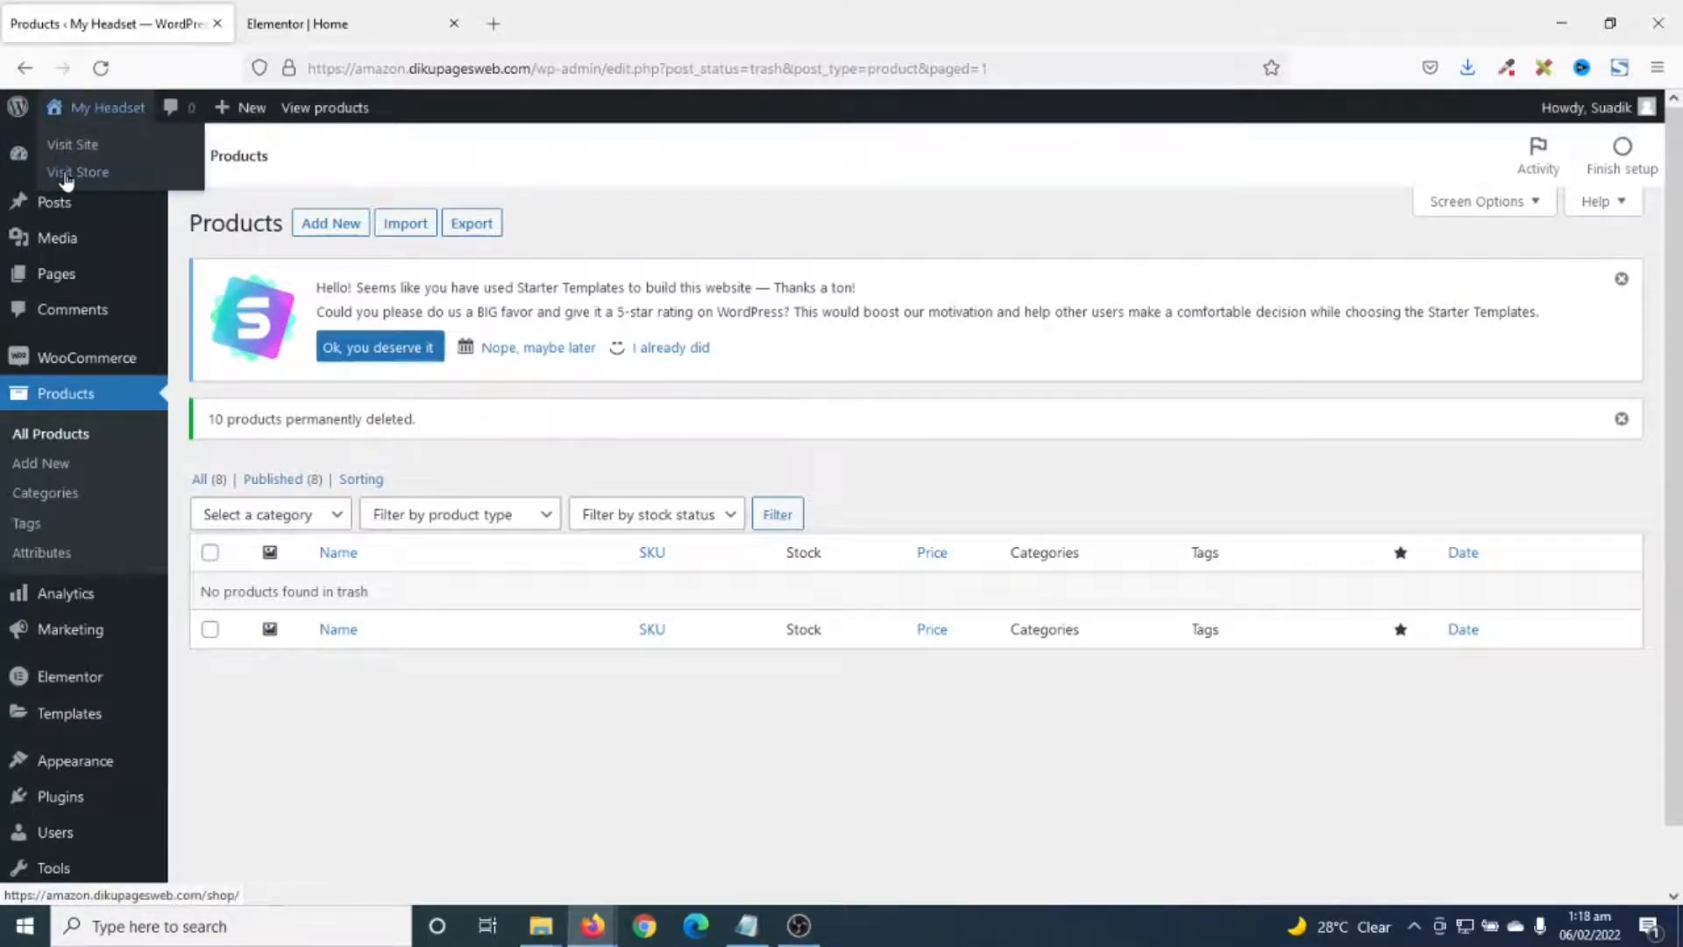
right_click(66, 178)
click(149, 203)
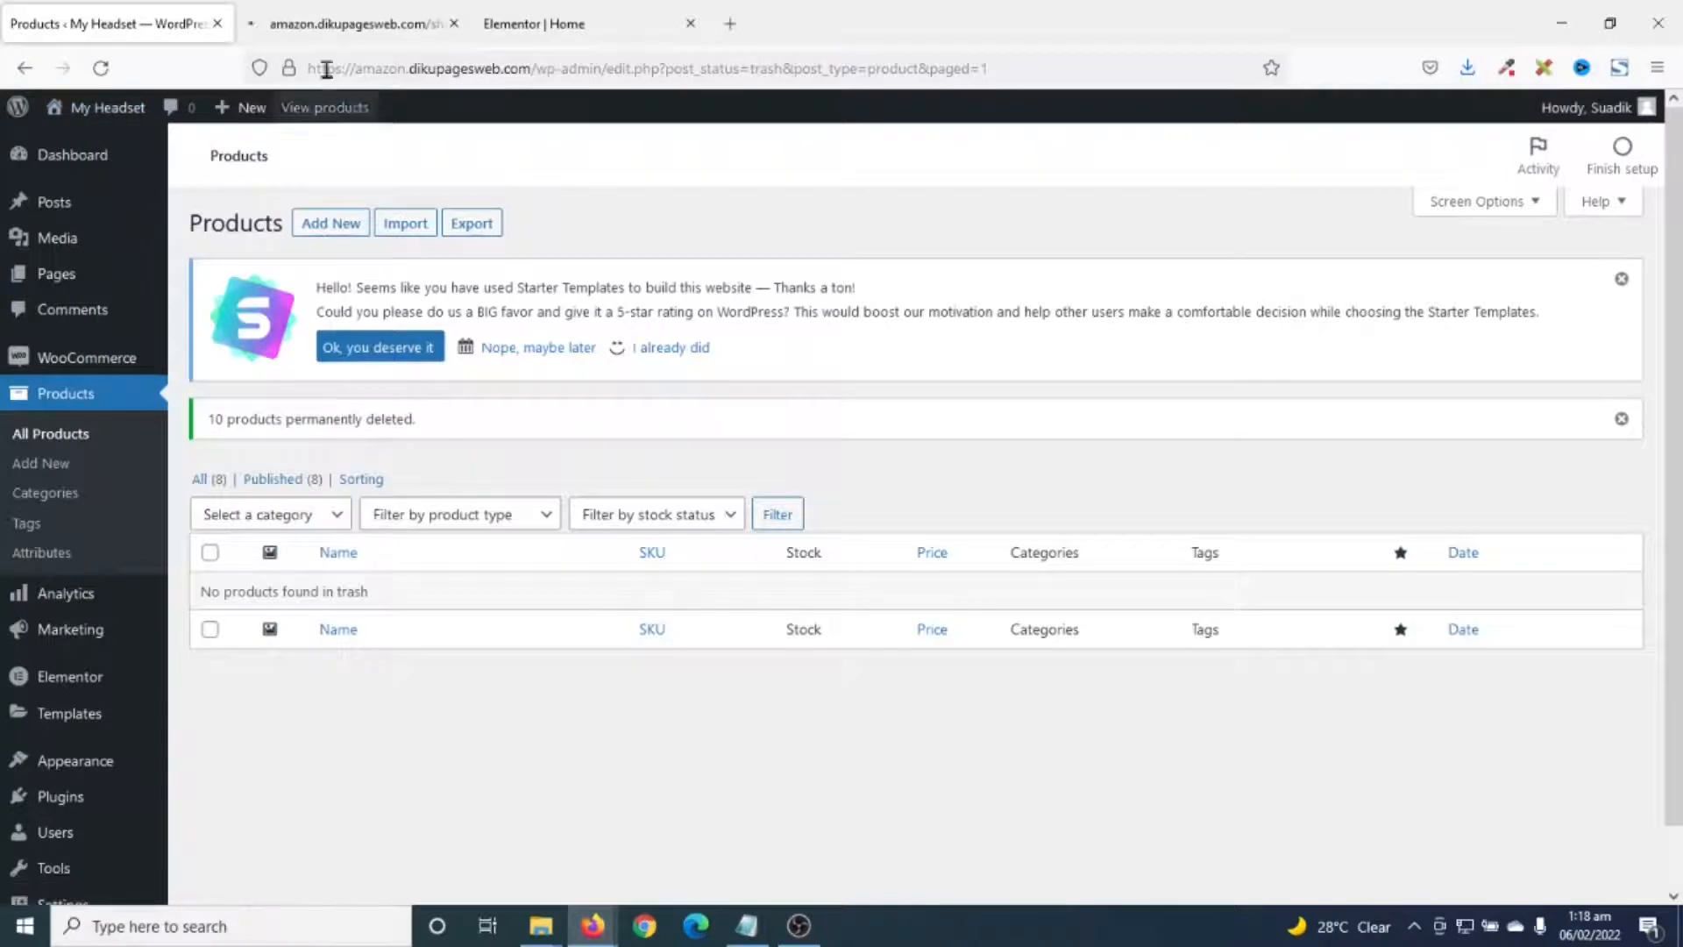
click(326, 26)
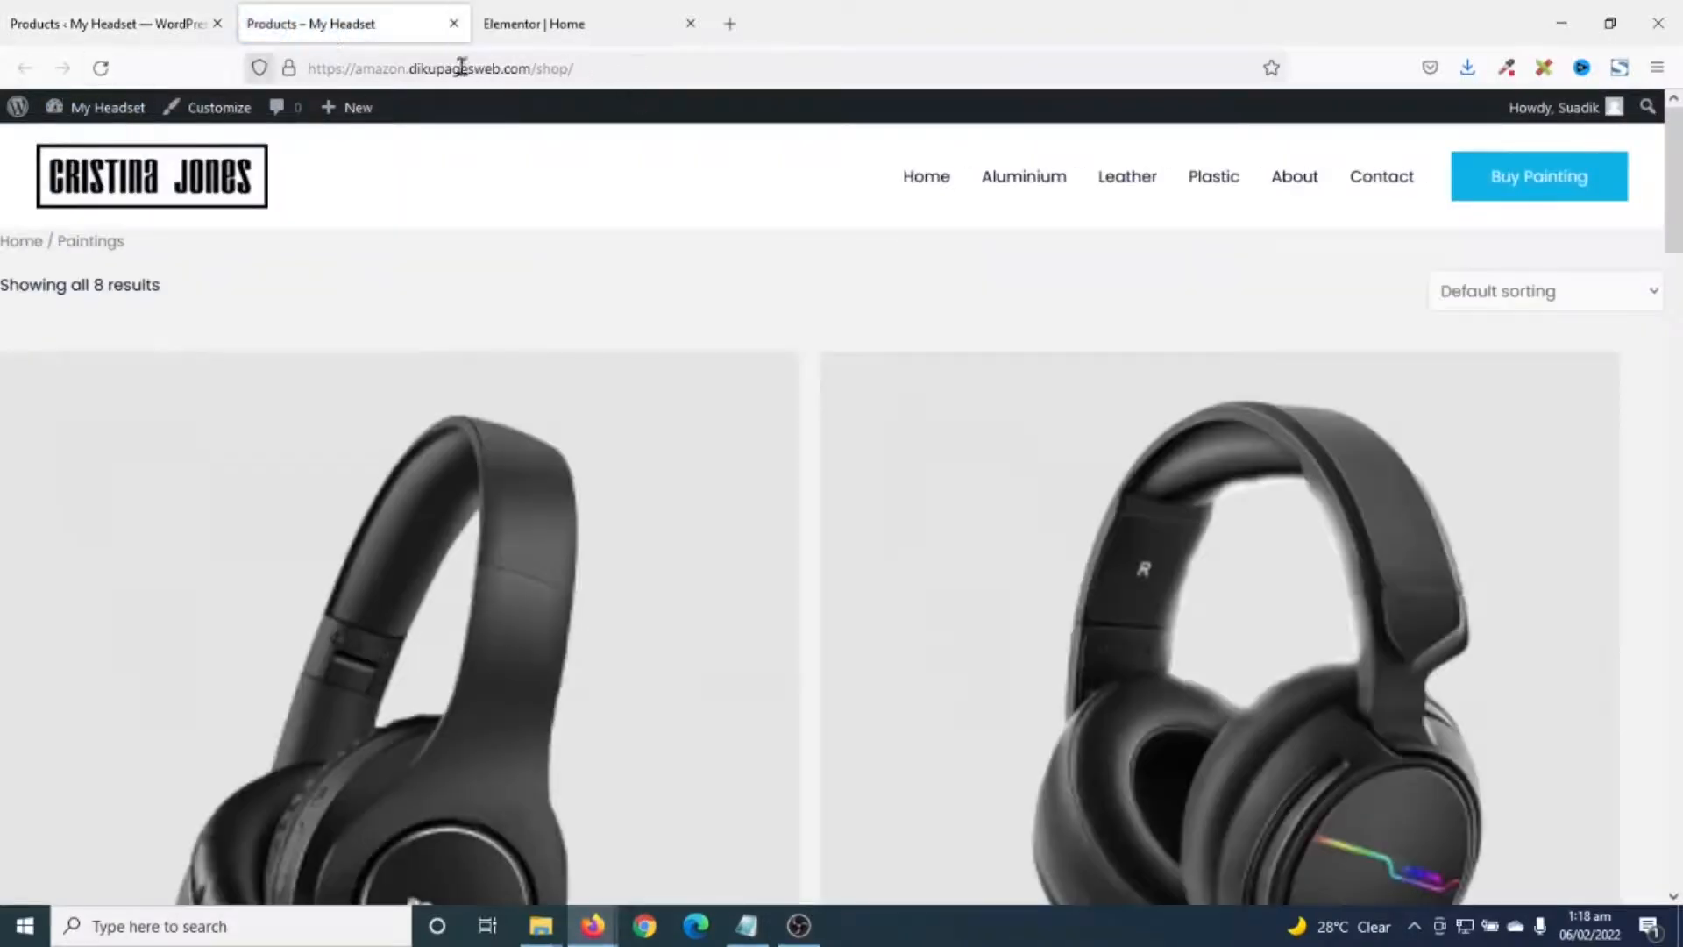
- Copy the shop page's full web address from the address bar
scroll(581, 270, down, 12)
scroll(541, 248, up, 11)
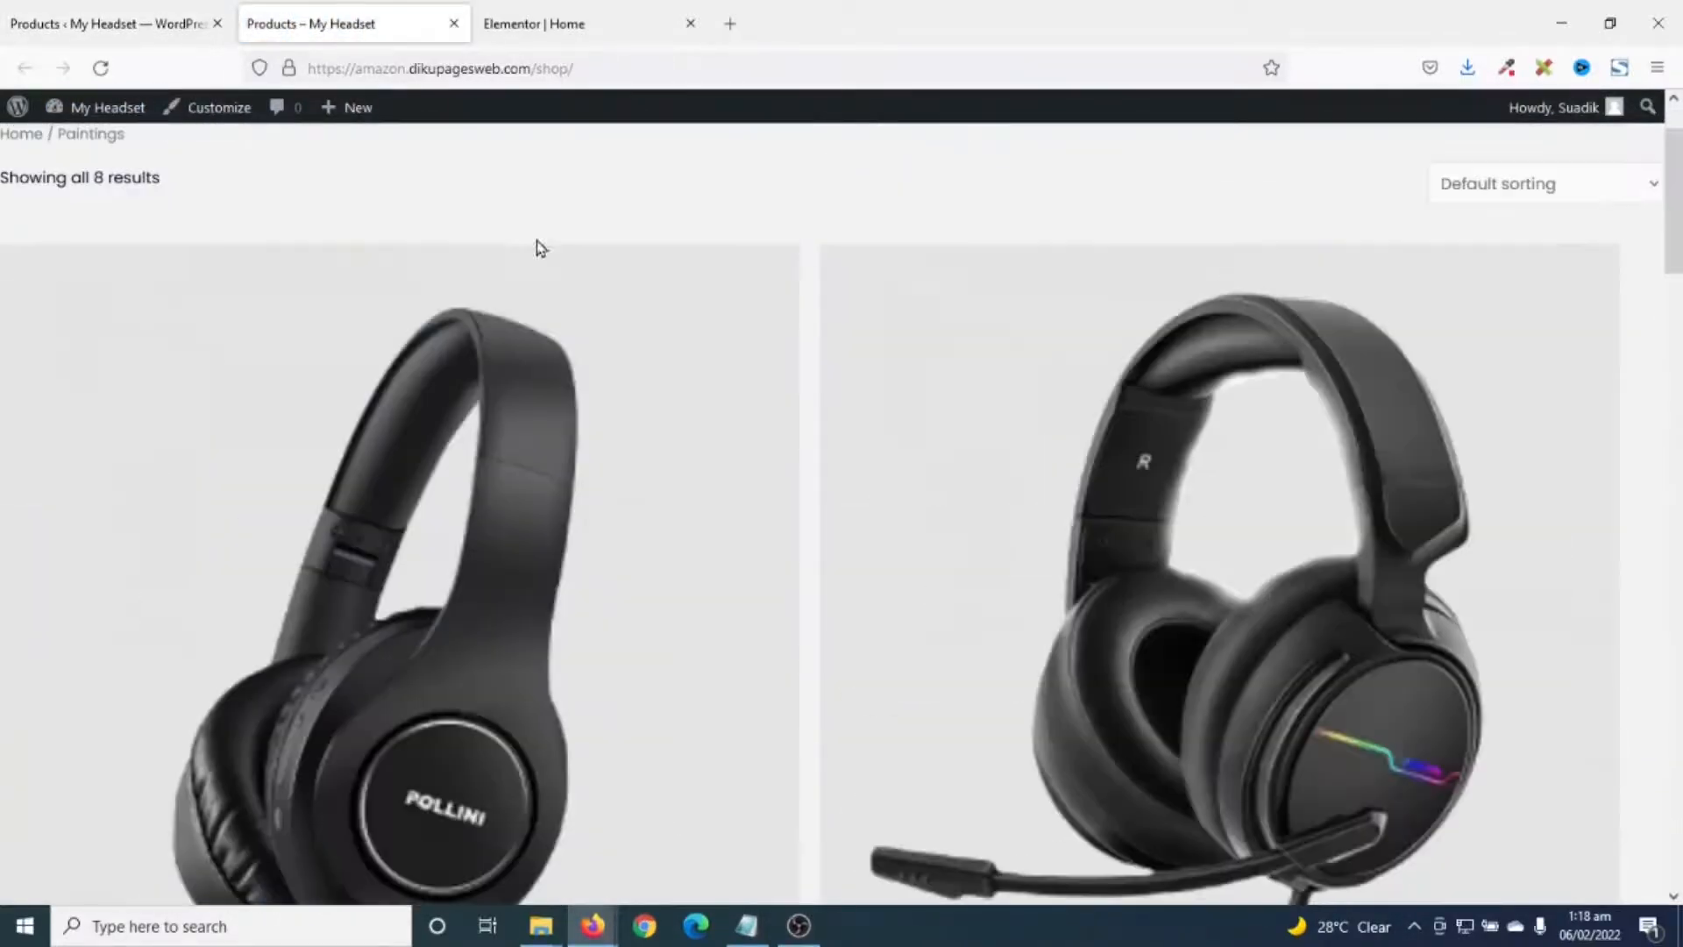
click(397, 67)
right_click(440, 67)
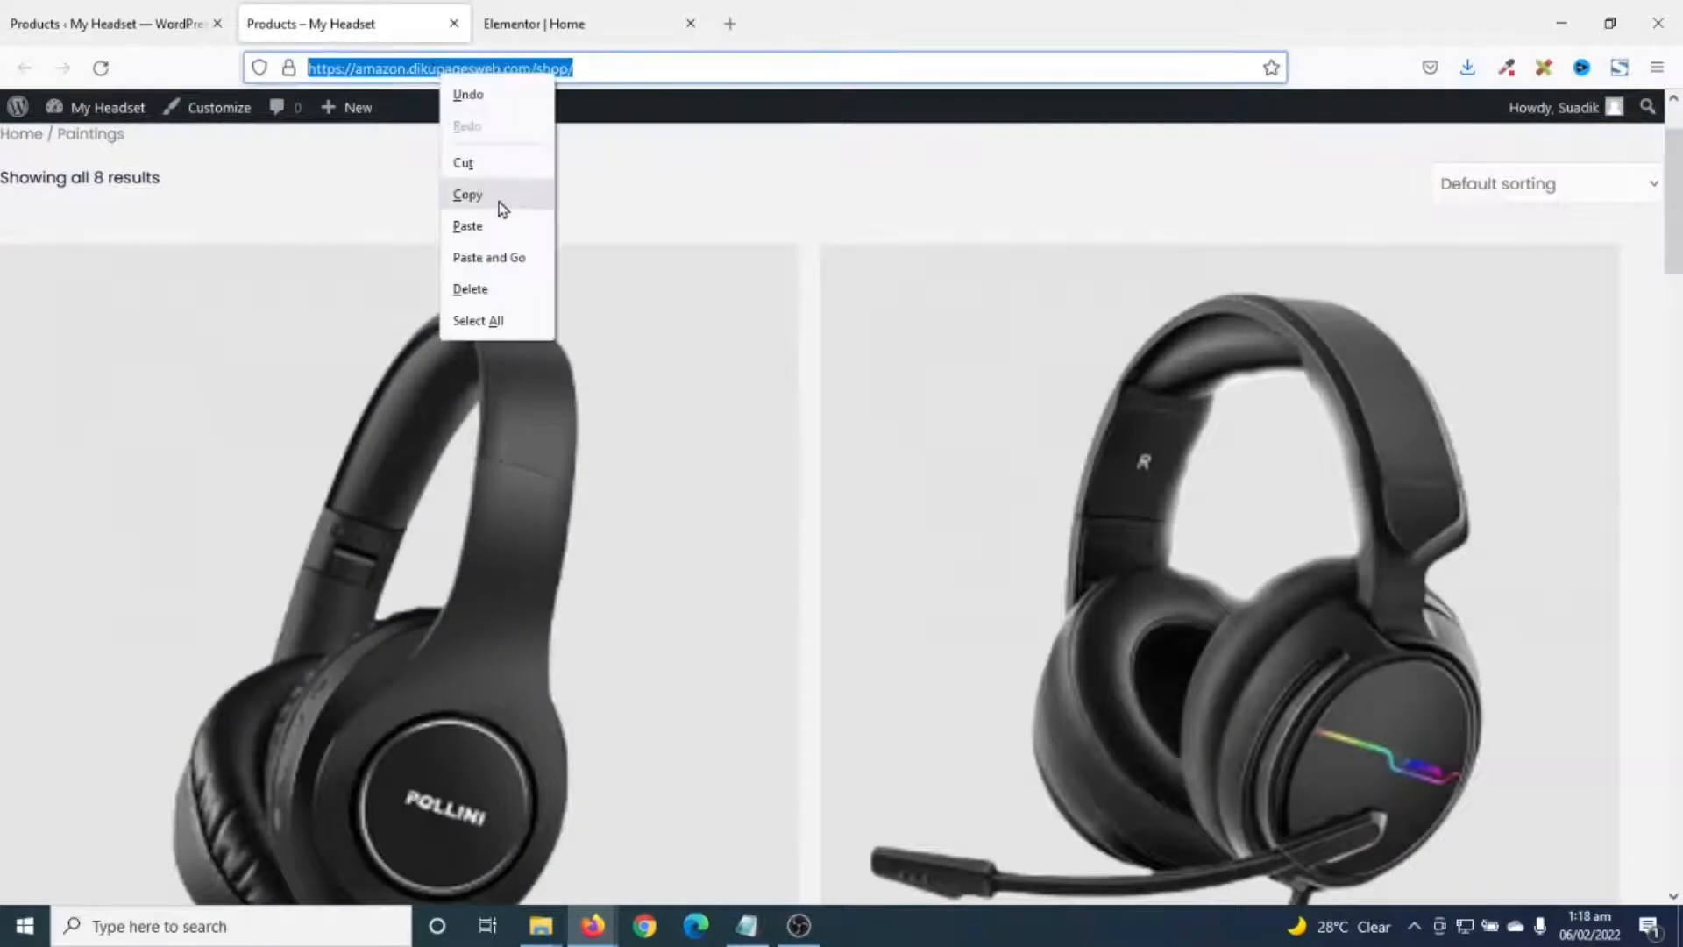
click(497, 200)
- Replace the Shop Now button's placeholder # link with the pasted shop page URL
click(661, 39)
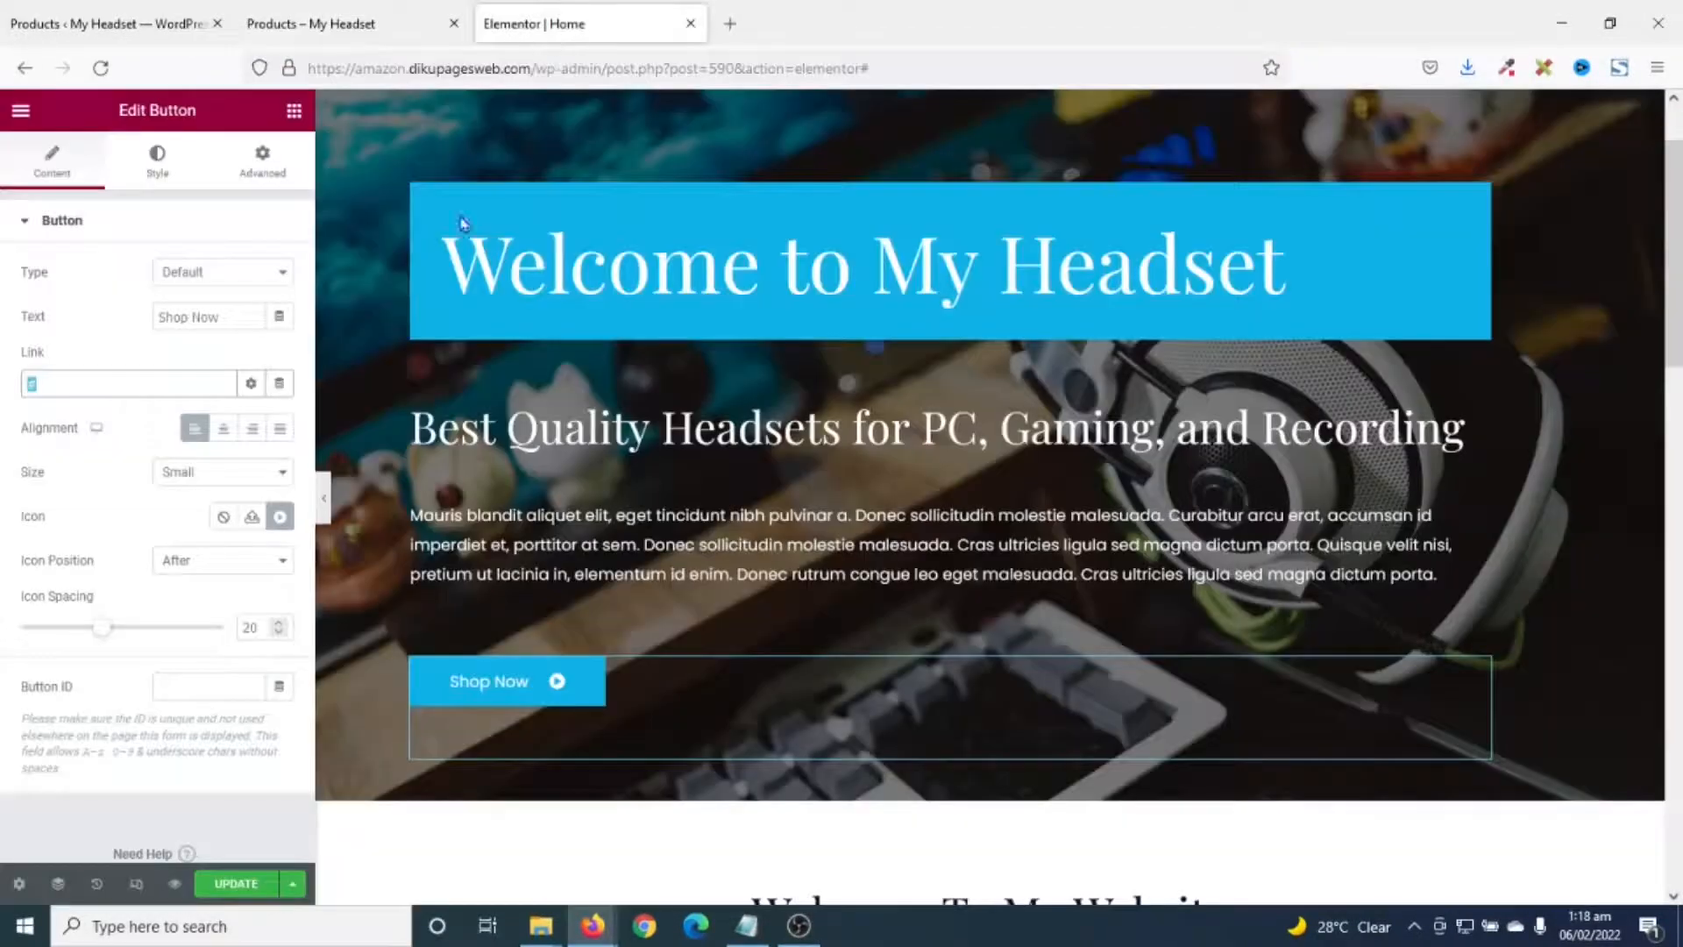
key(BackSpace)
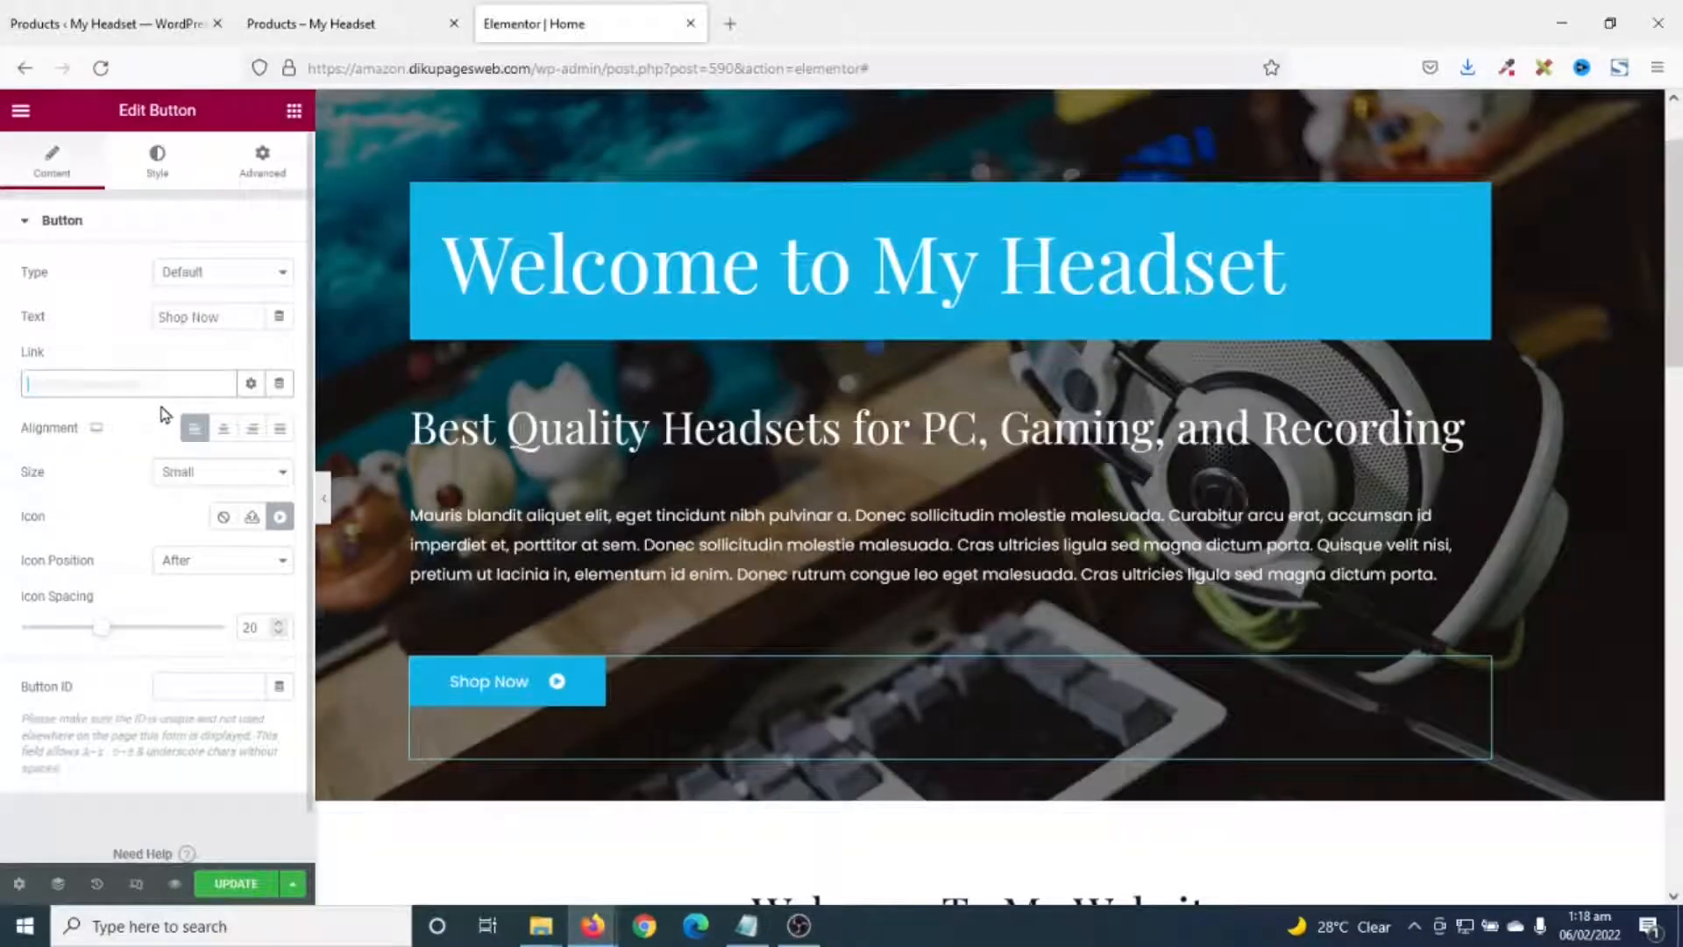
key(ctrl+v)
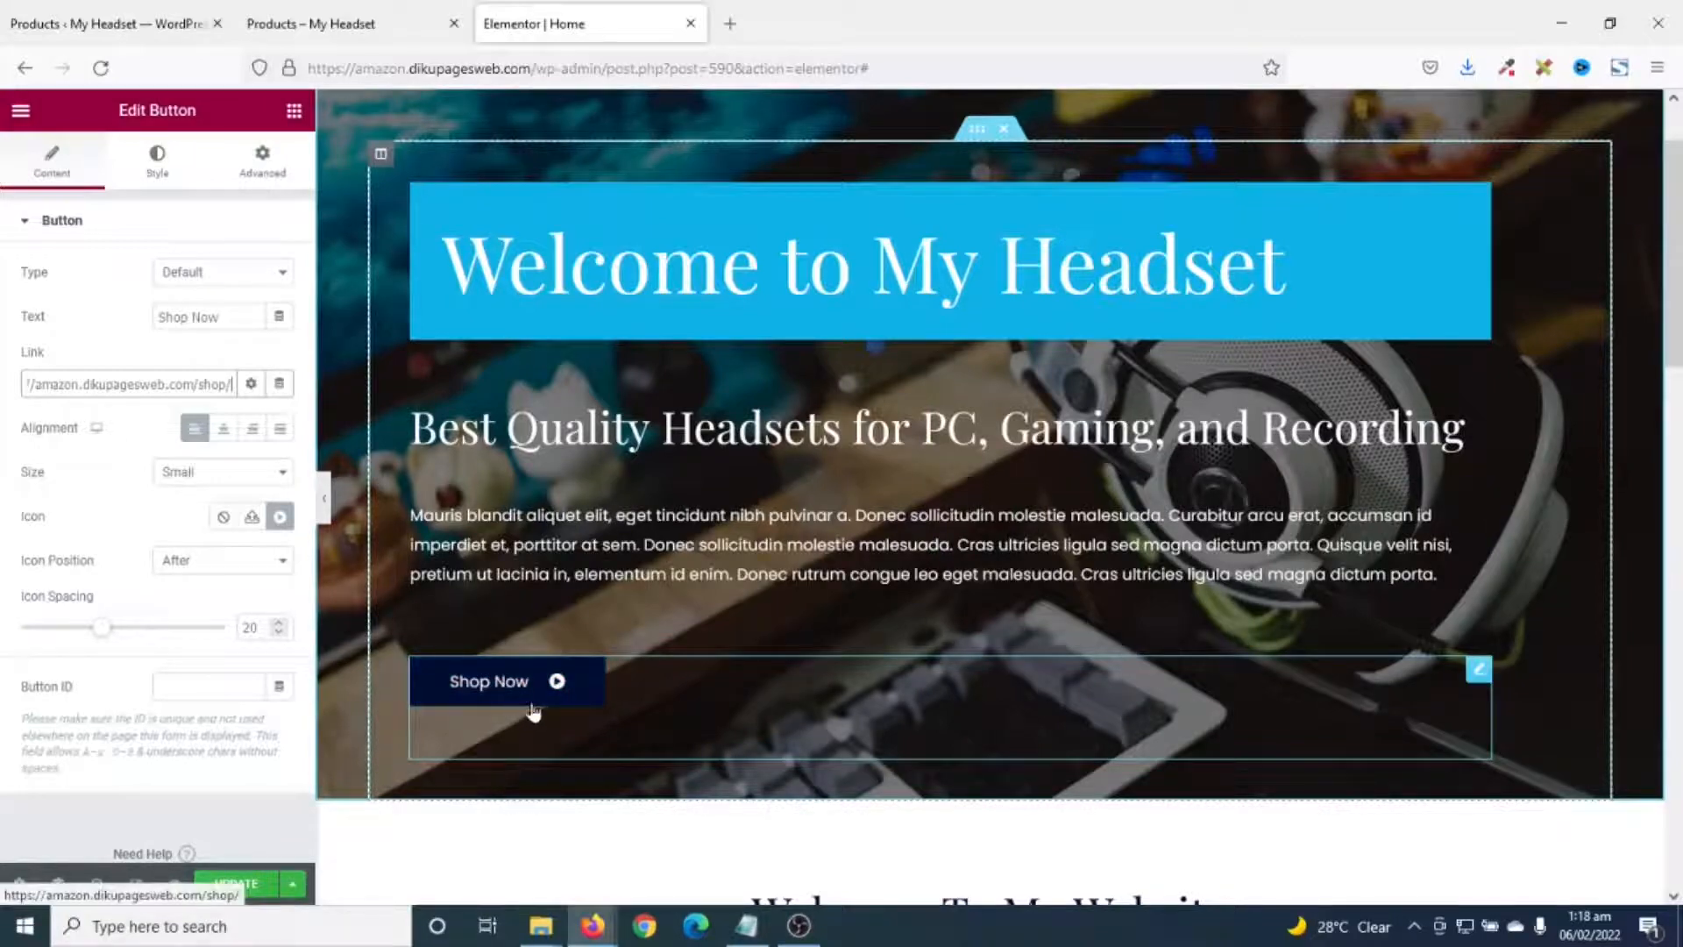
scroll(855, 639, up, 1)
scroll(829, 644, down, 5)
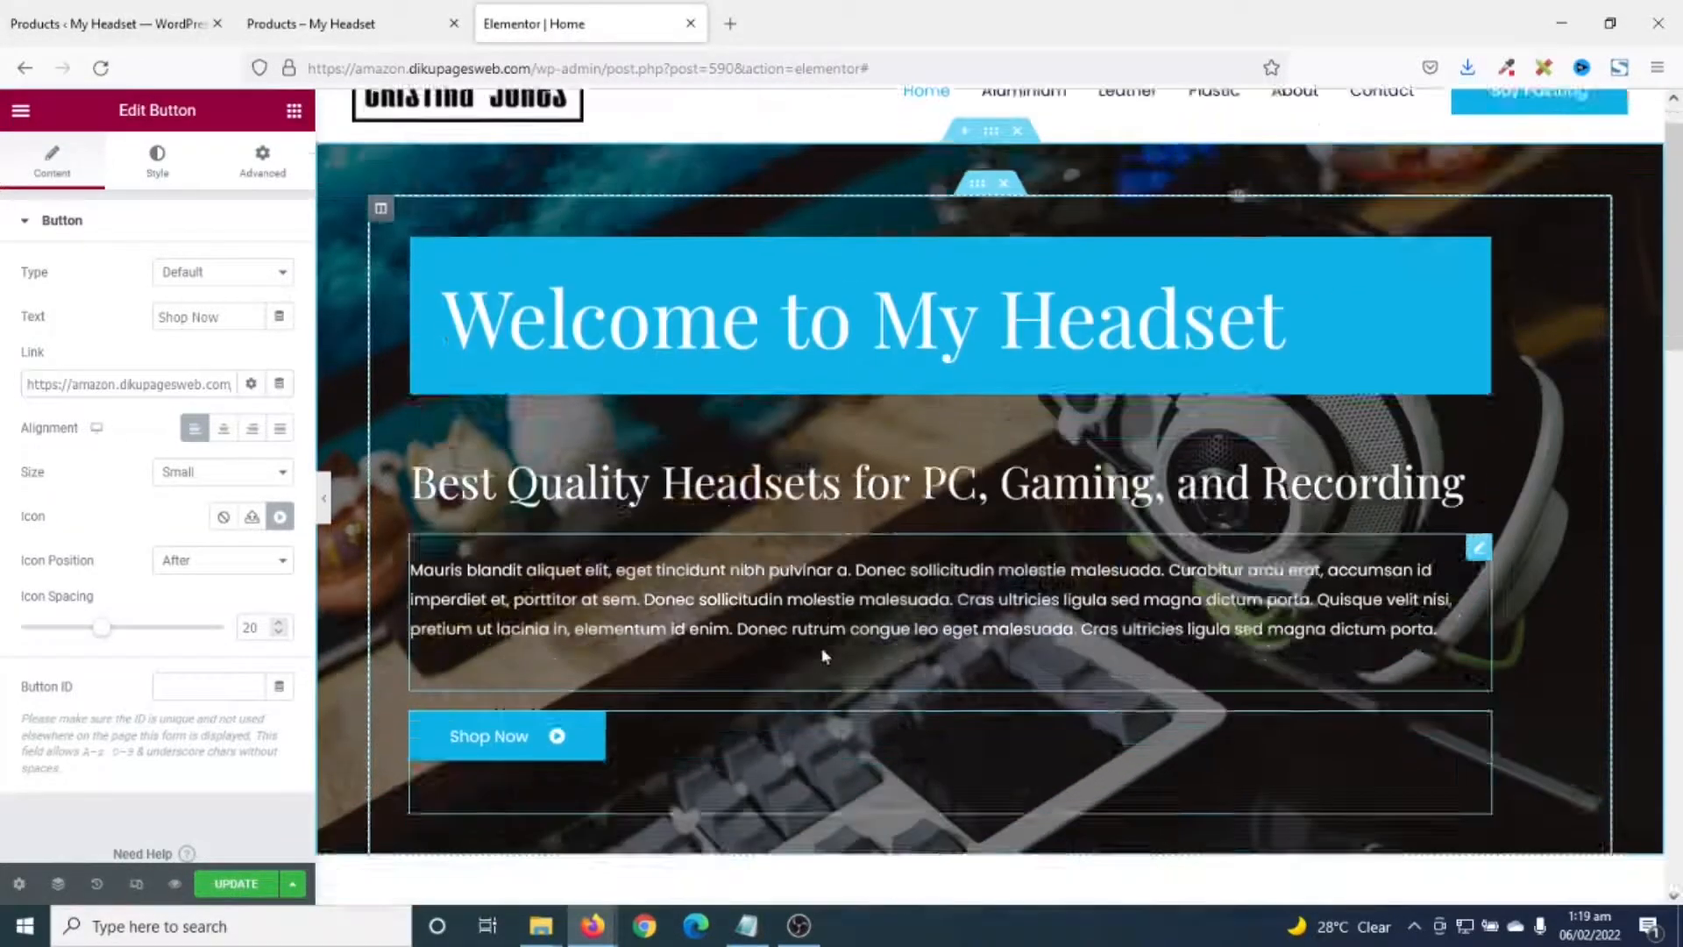
- Retitle the Welcome To My Website heading to 'About My Headset'
click(934, 488)
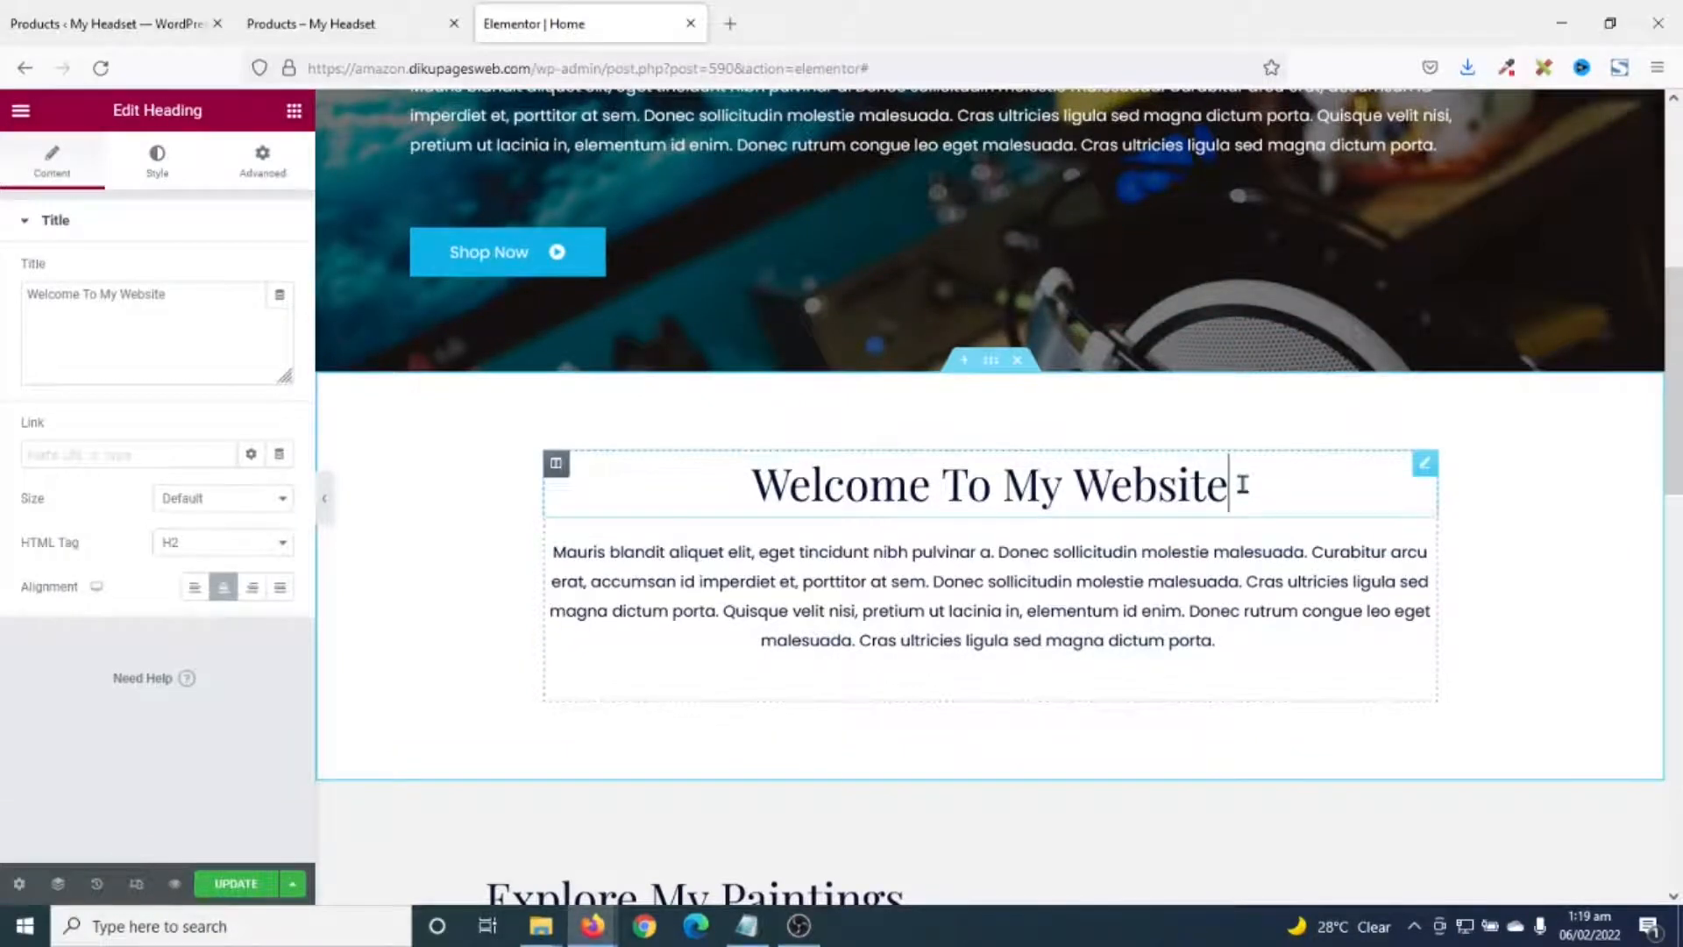
key(ctrl+a)
text(About My Headset)
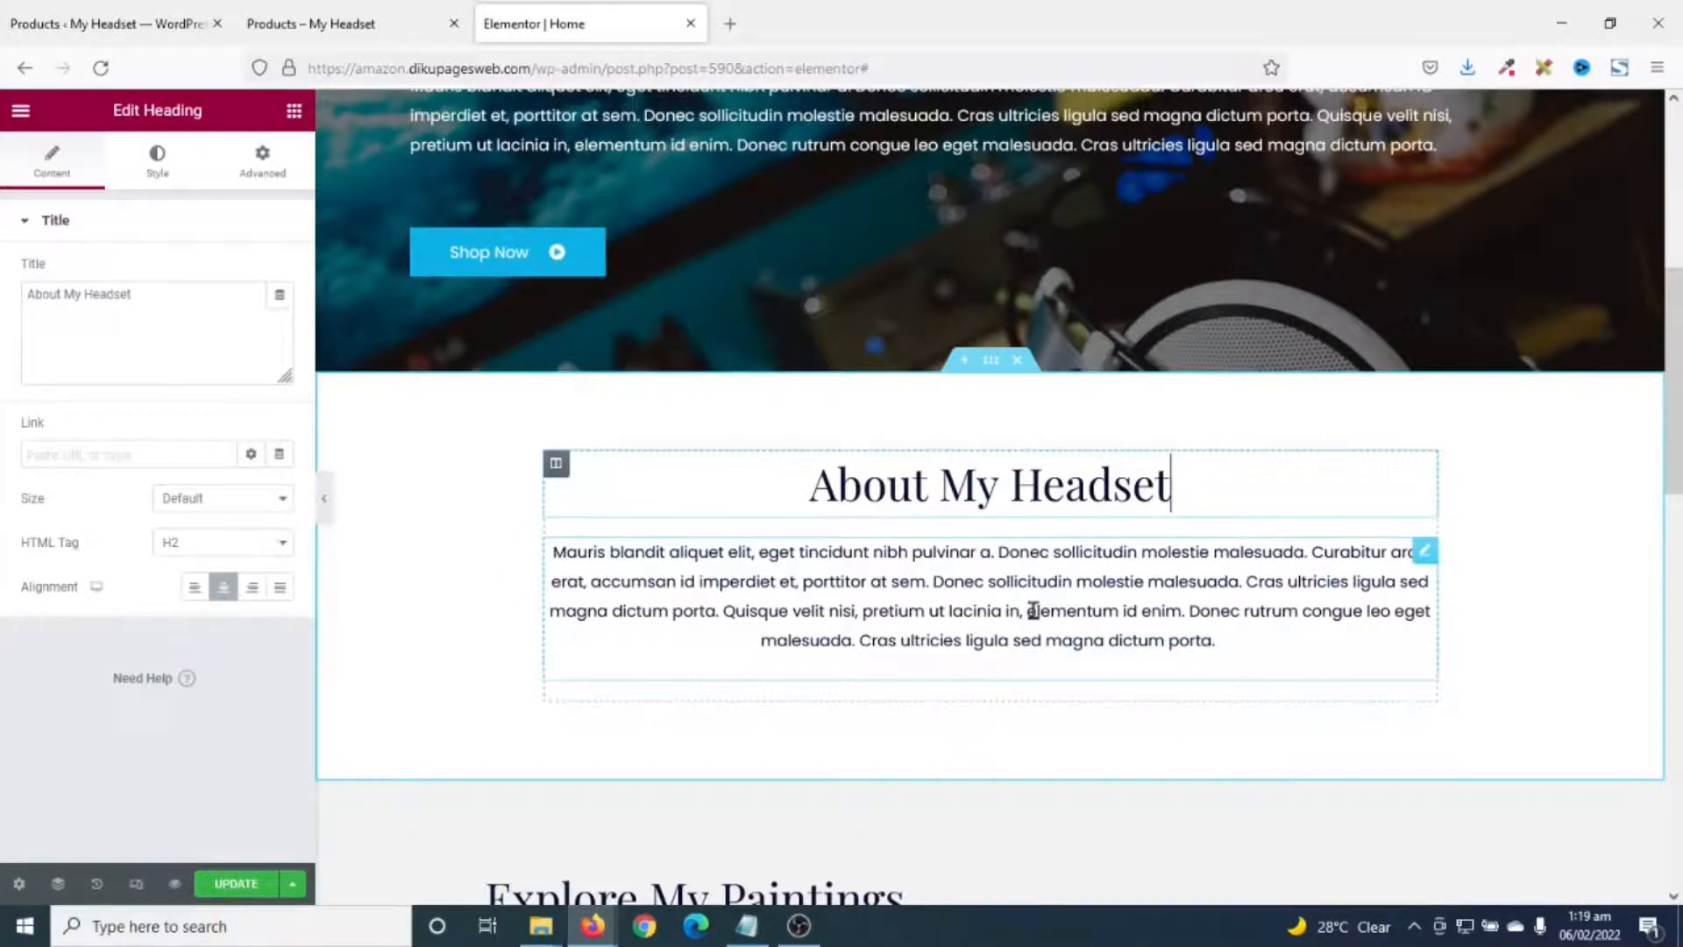
- Open the Explore My Paintings product grid's shortcode widget for editing
scroll(1033, 610, down, 6)
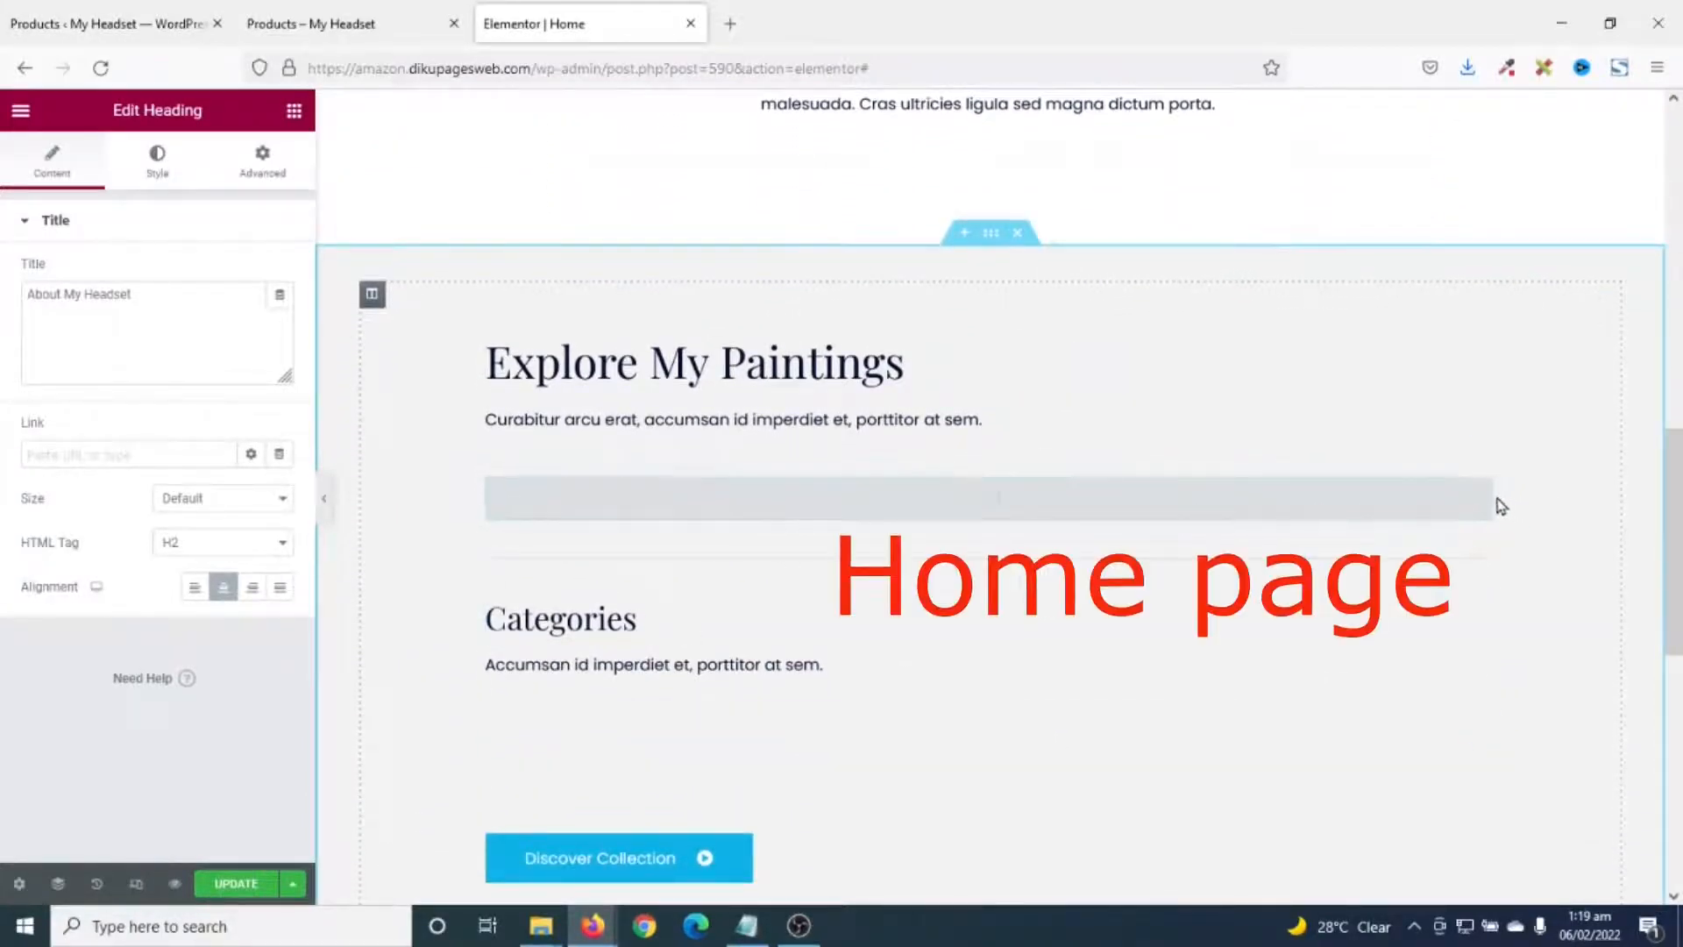
scroll(1498, 507, down, 1)
click(1483, 384)
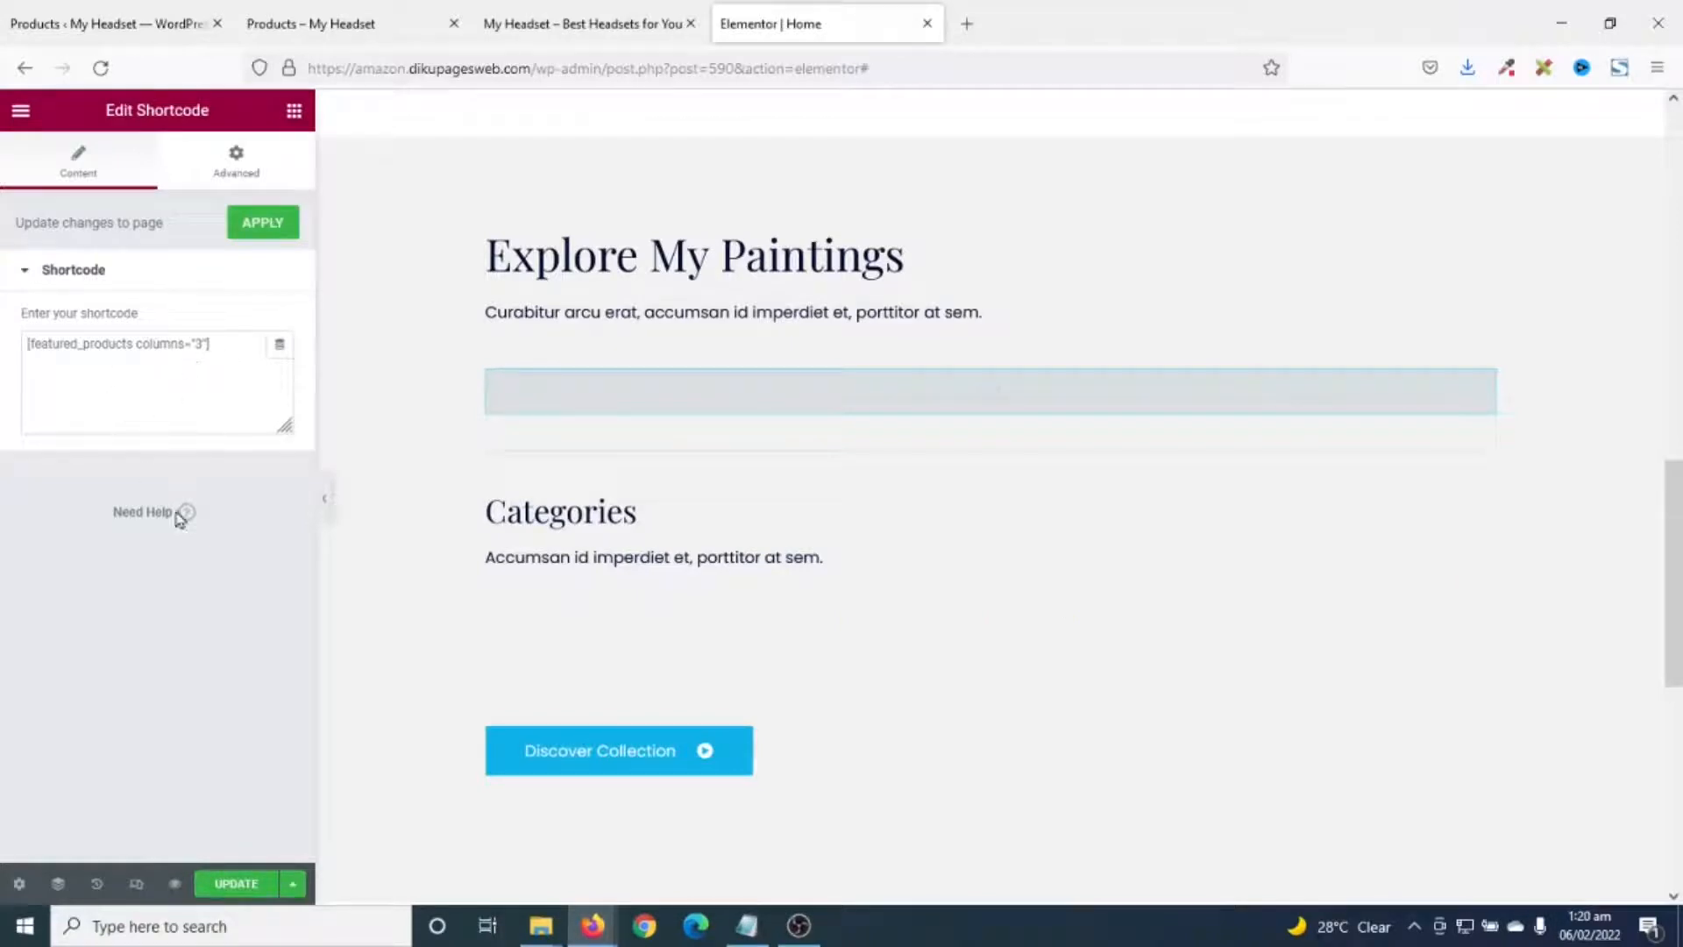
- Search Google for 'woocommerce shortcode' in a new tab
click(967, 24)
text(google.com/)
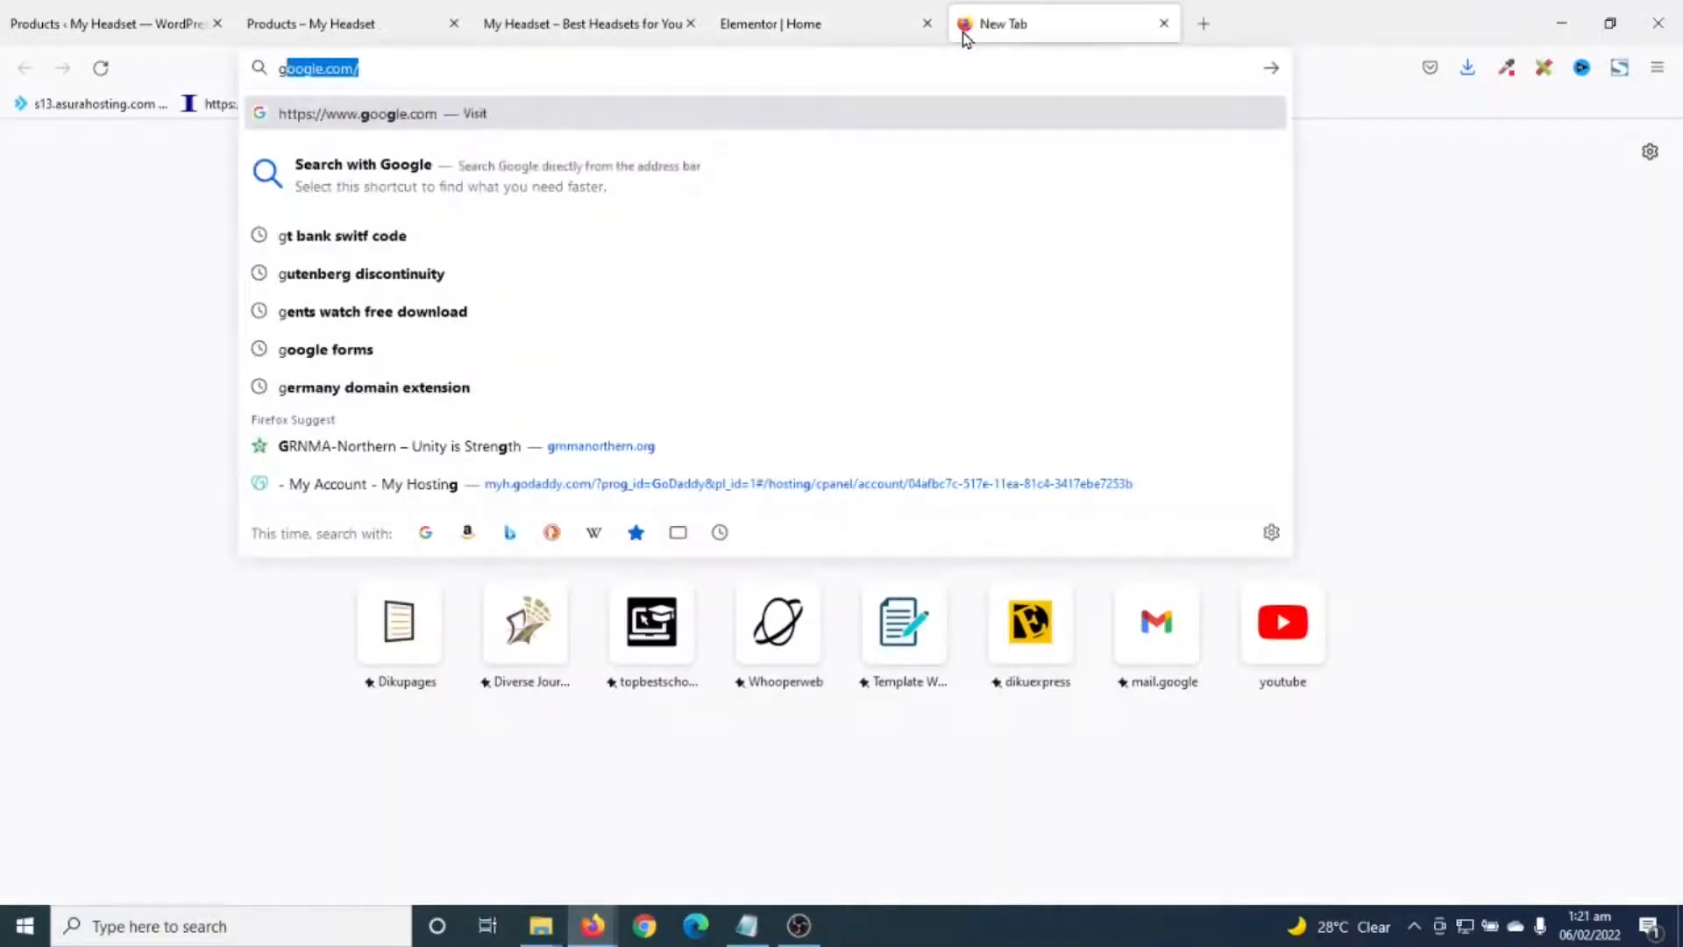
key(Return)
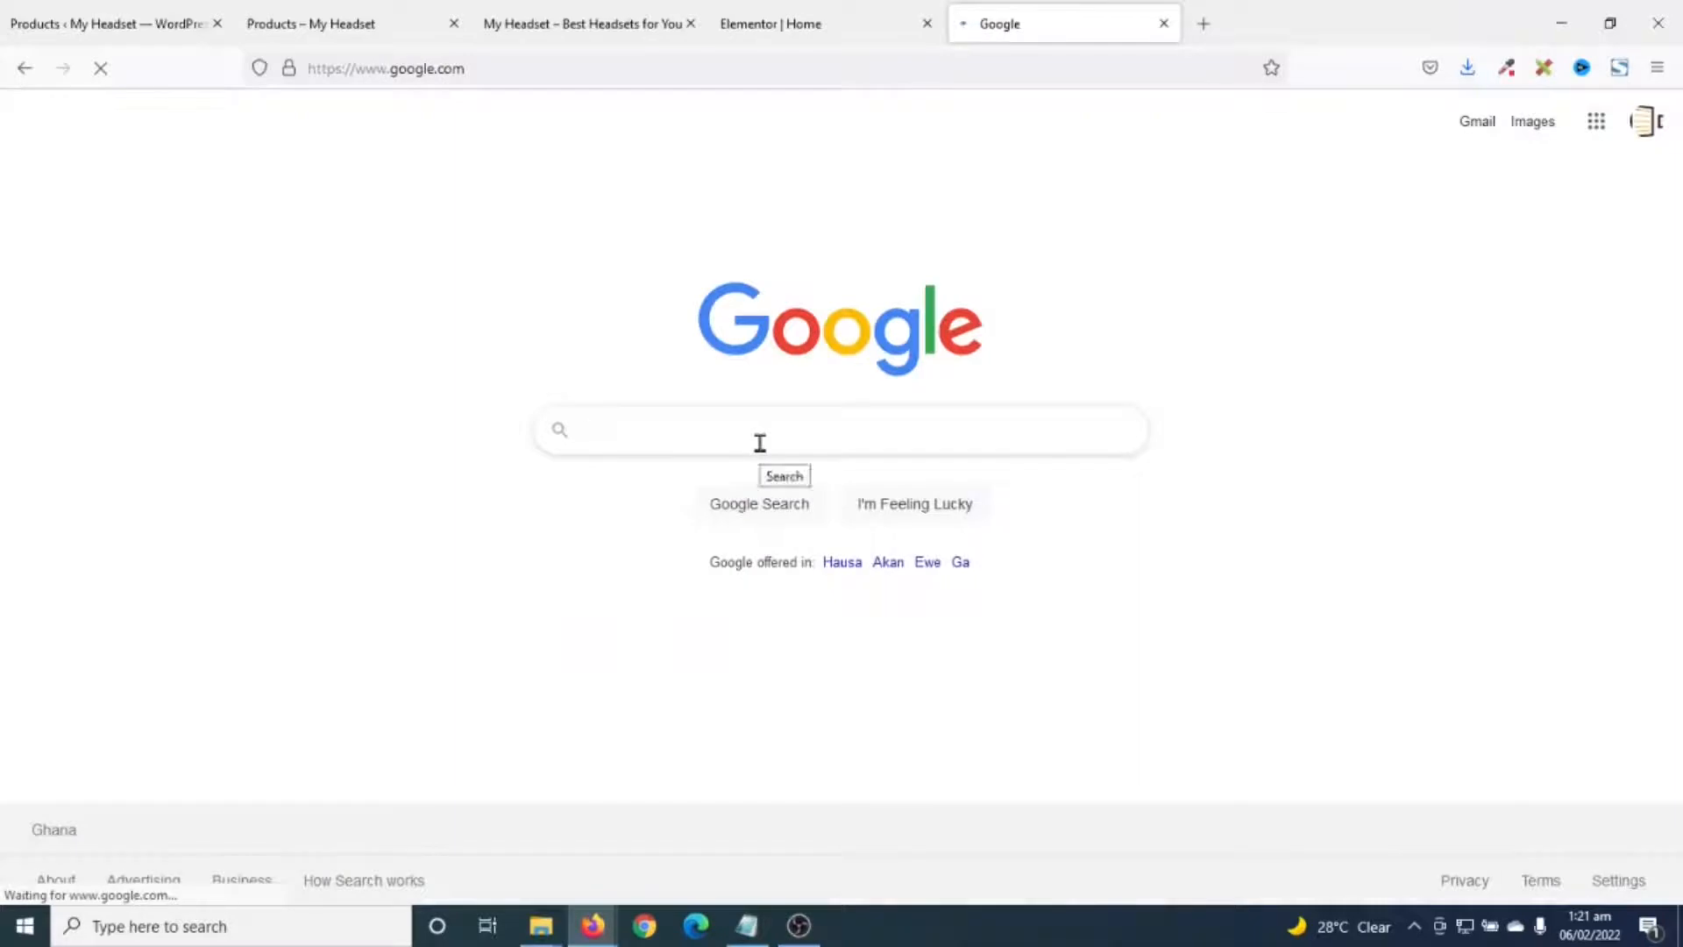
text(woocommerce shortcodes)
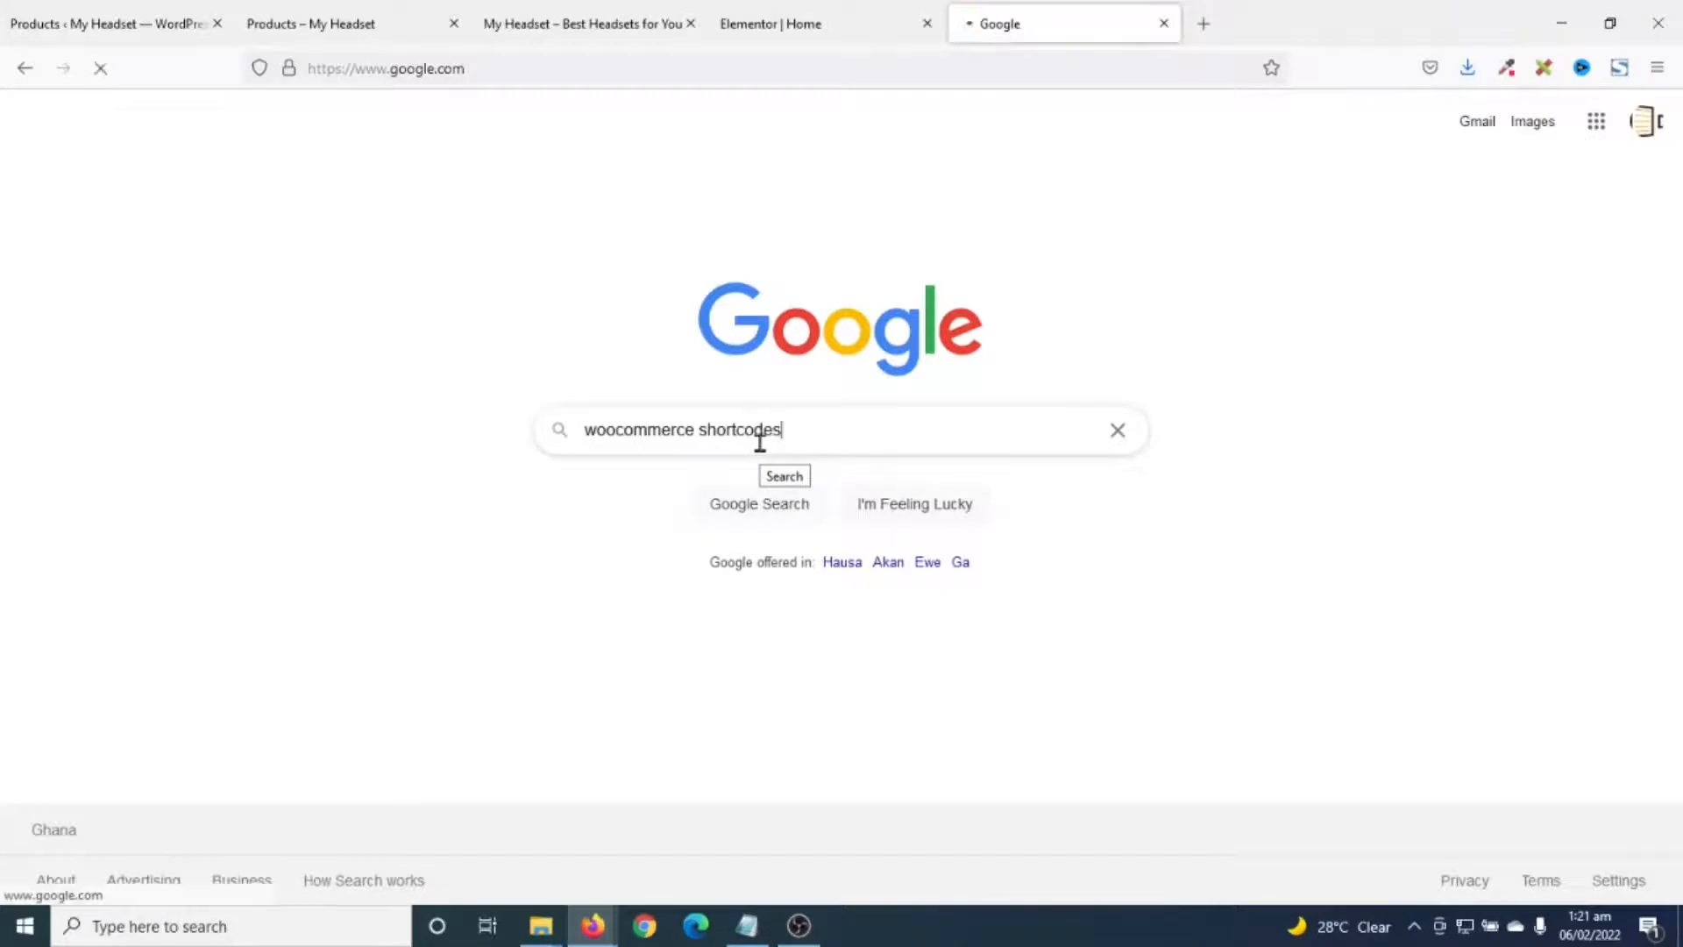
key(Return)
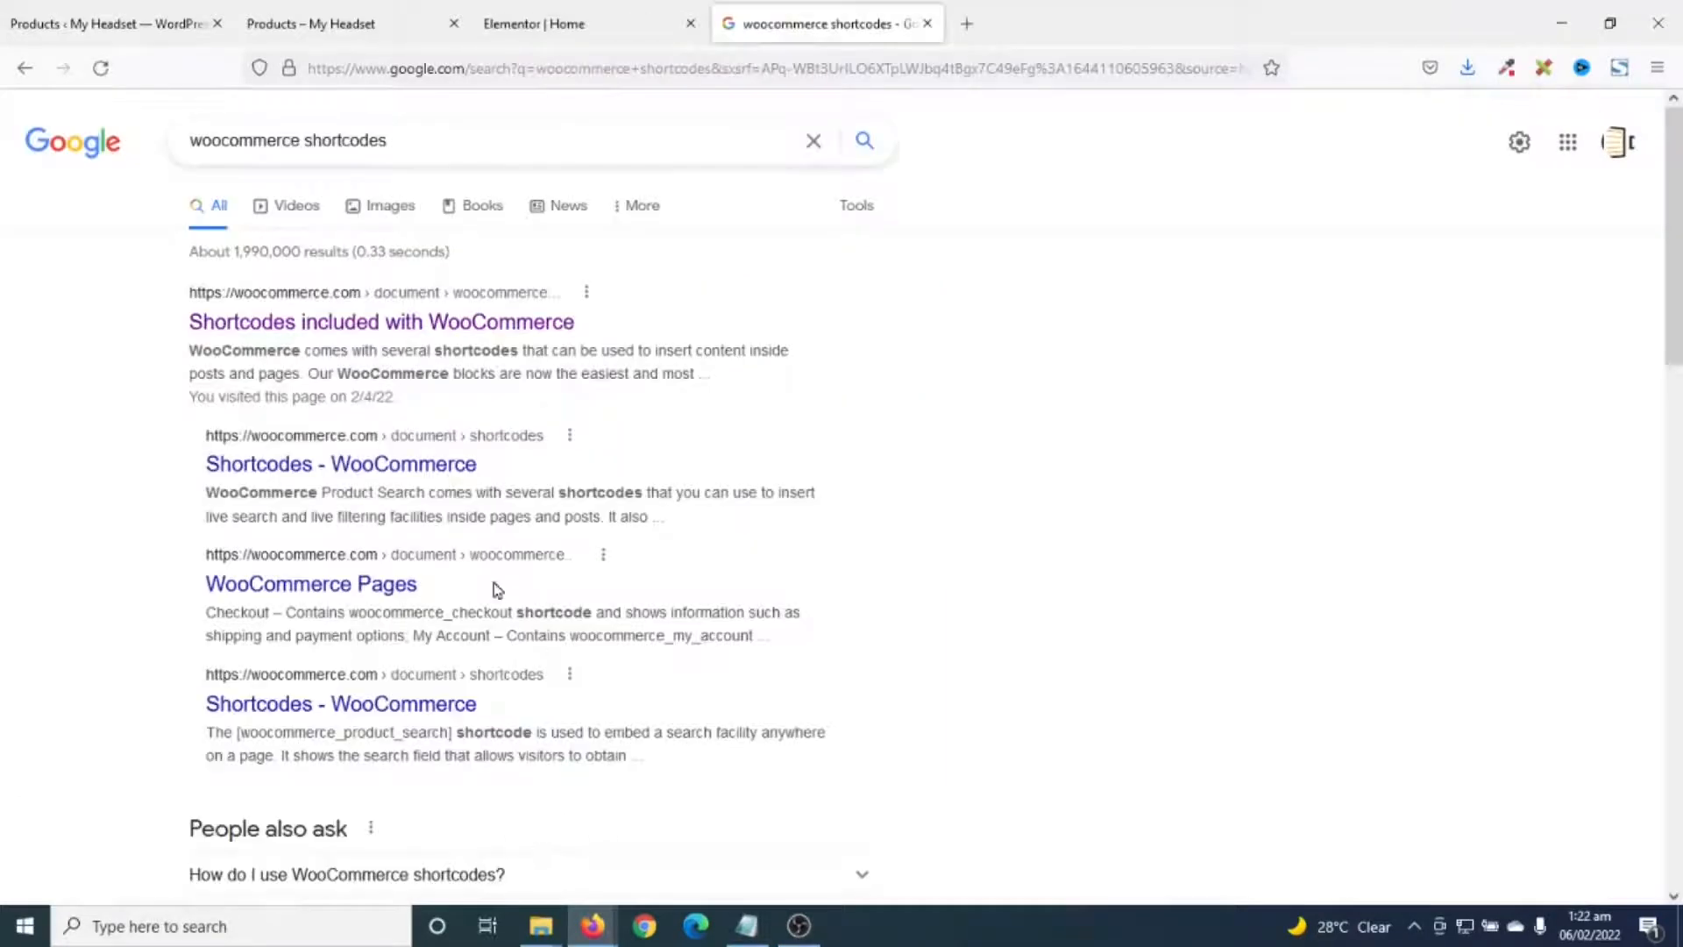
- Open the 'Shortcodes included with WooCommerce' guide and scroll down to Scenario 3
click(312, 323)
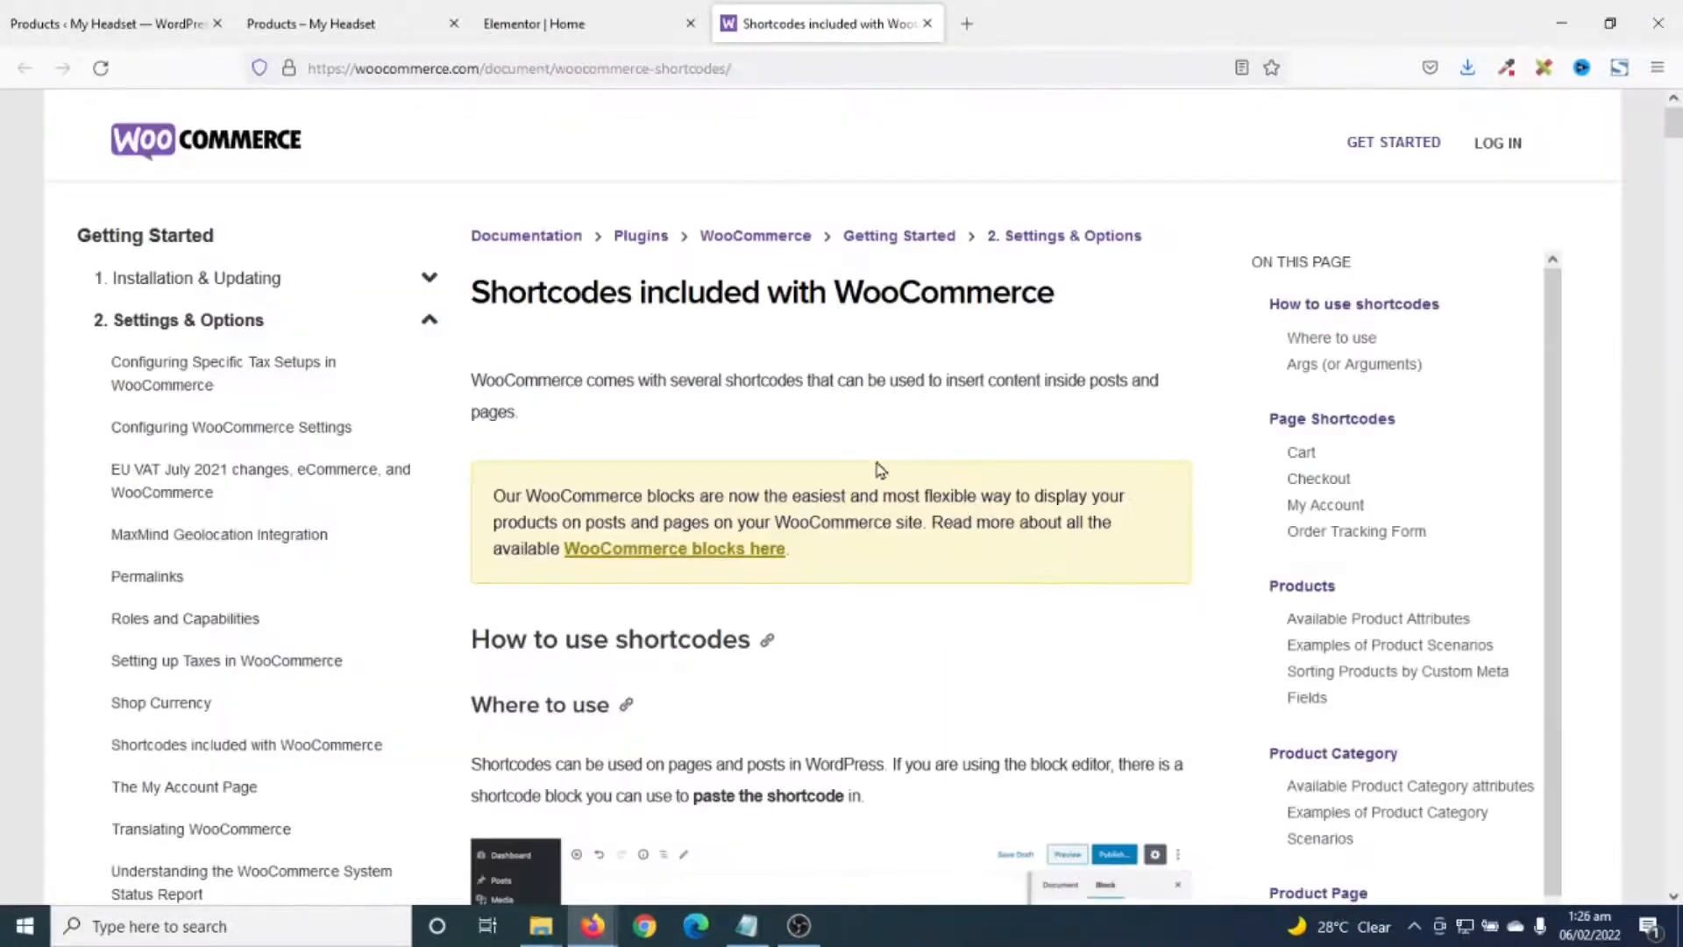
scroll(864, 447, down, 15)
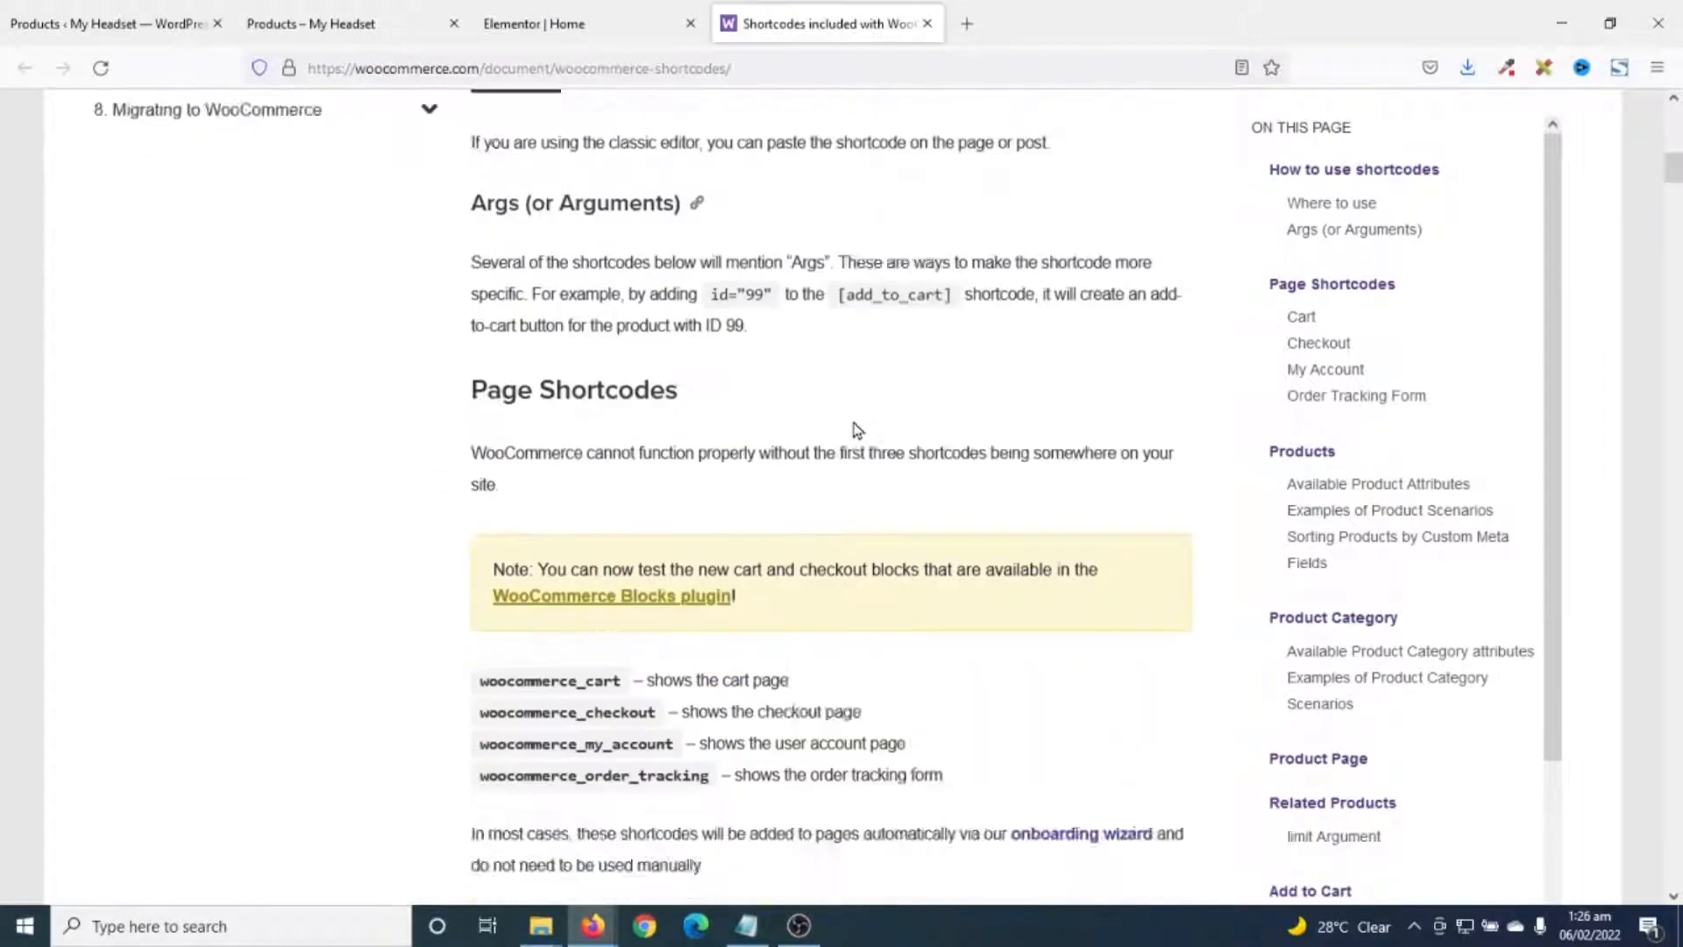
scroll(854, 423, down, 20)
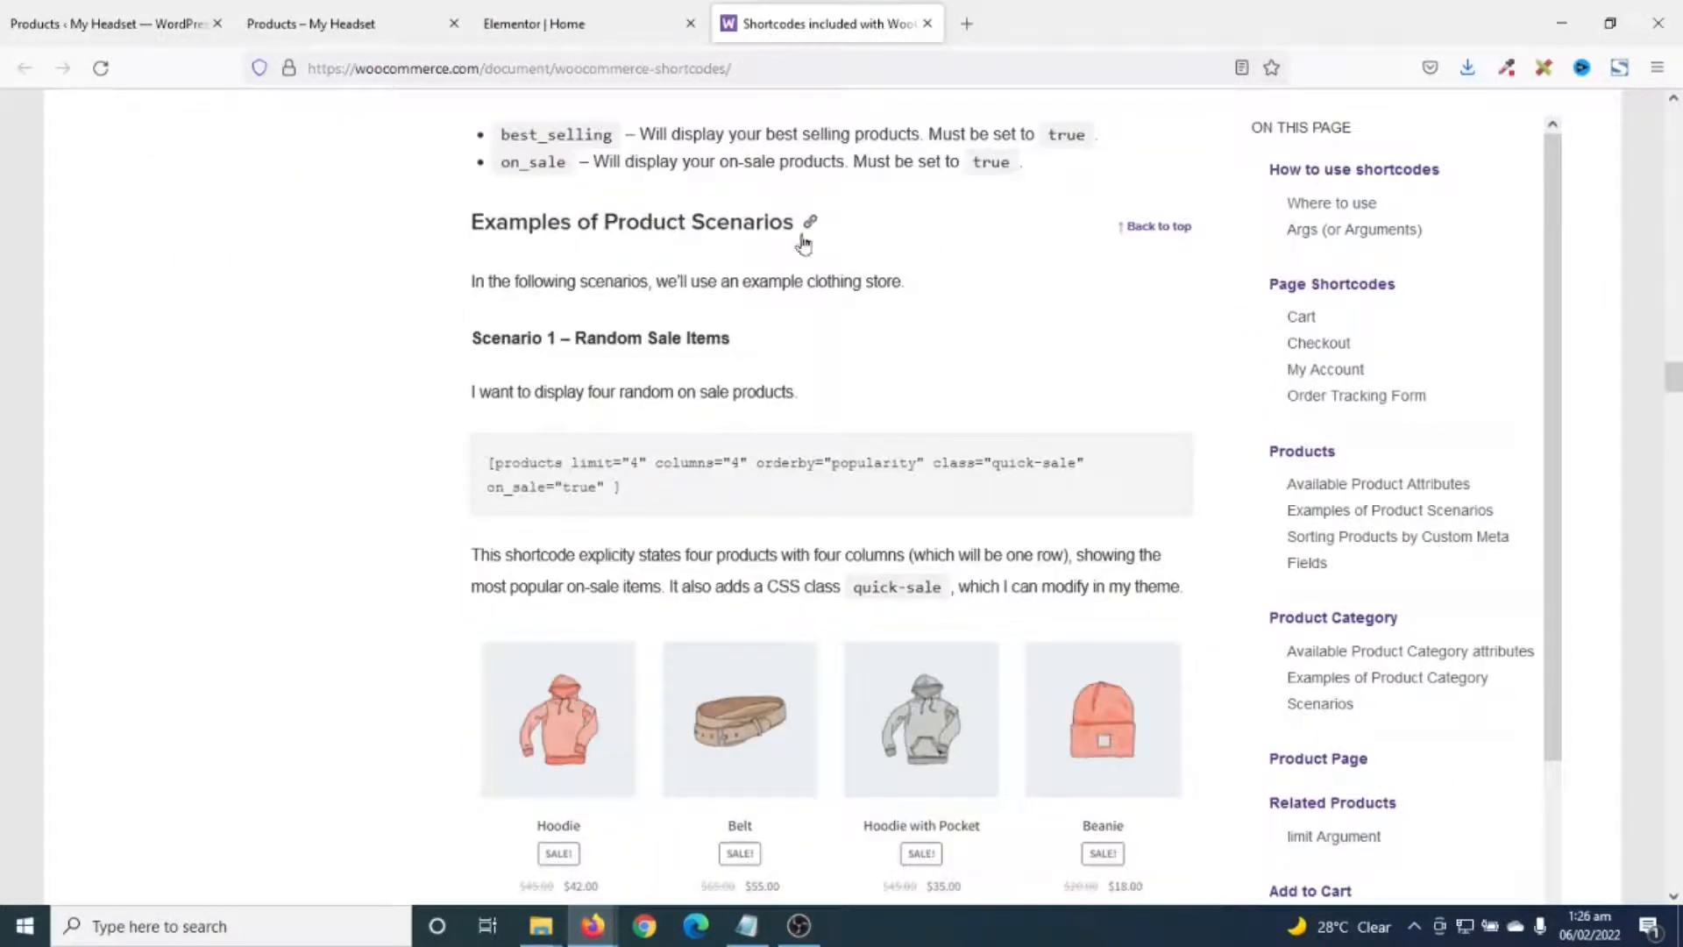
scroll(795, 398, down, 12)
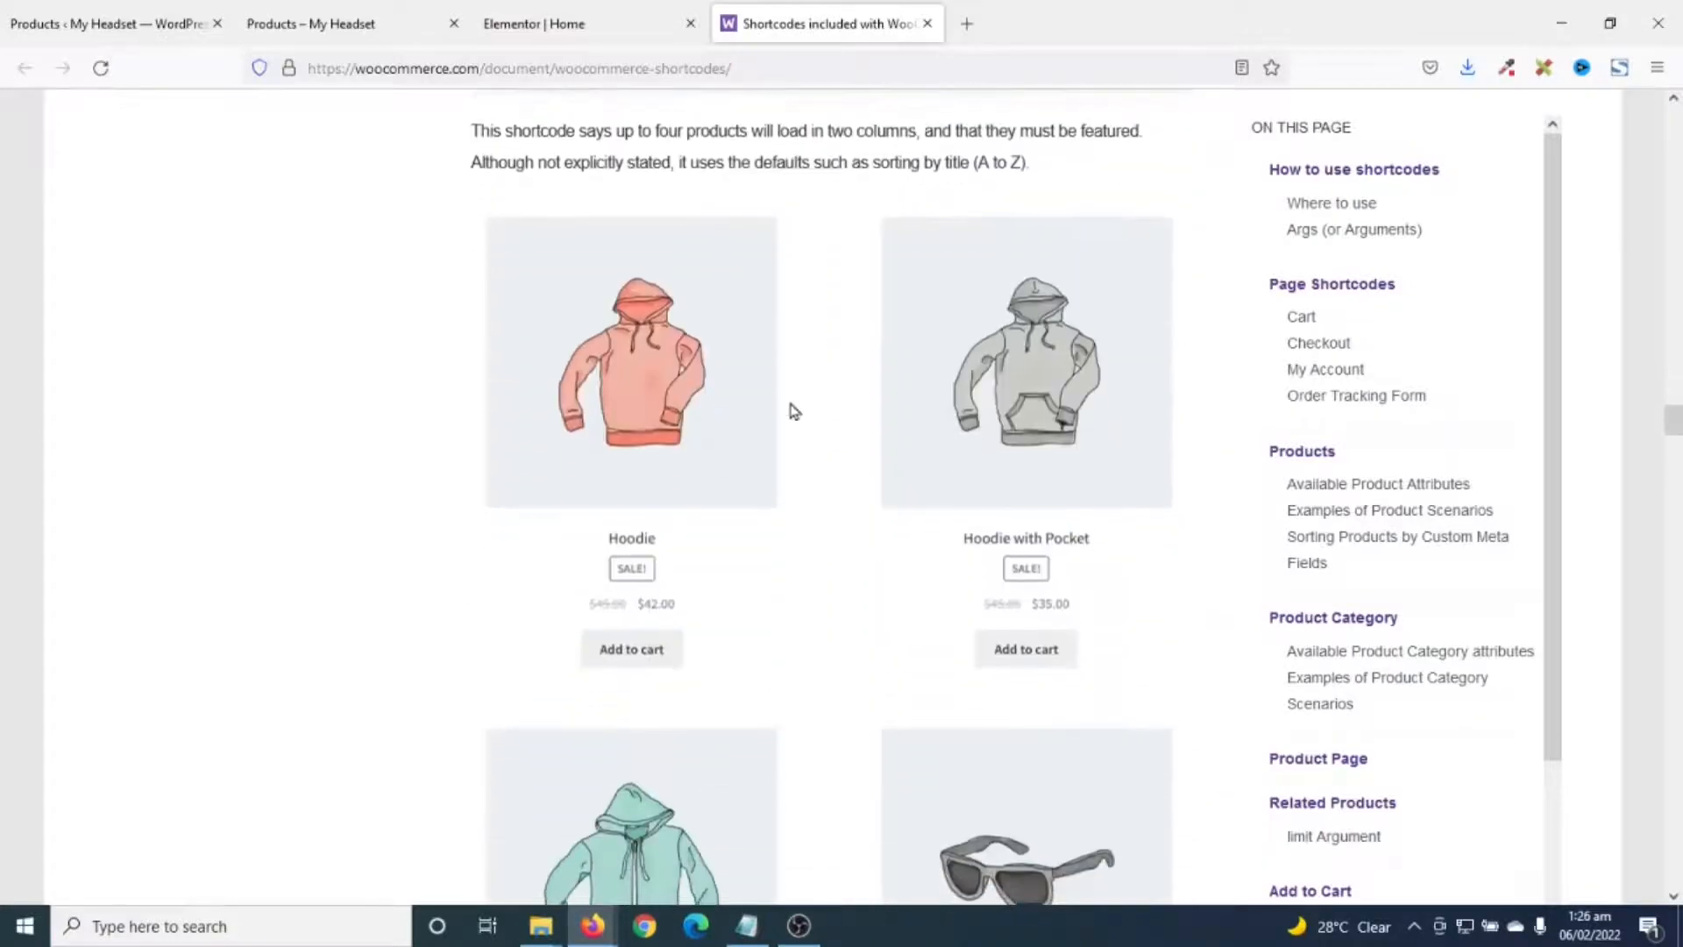
scroll(794, 410, down, 10)
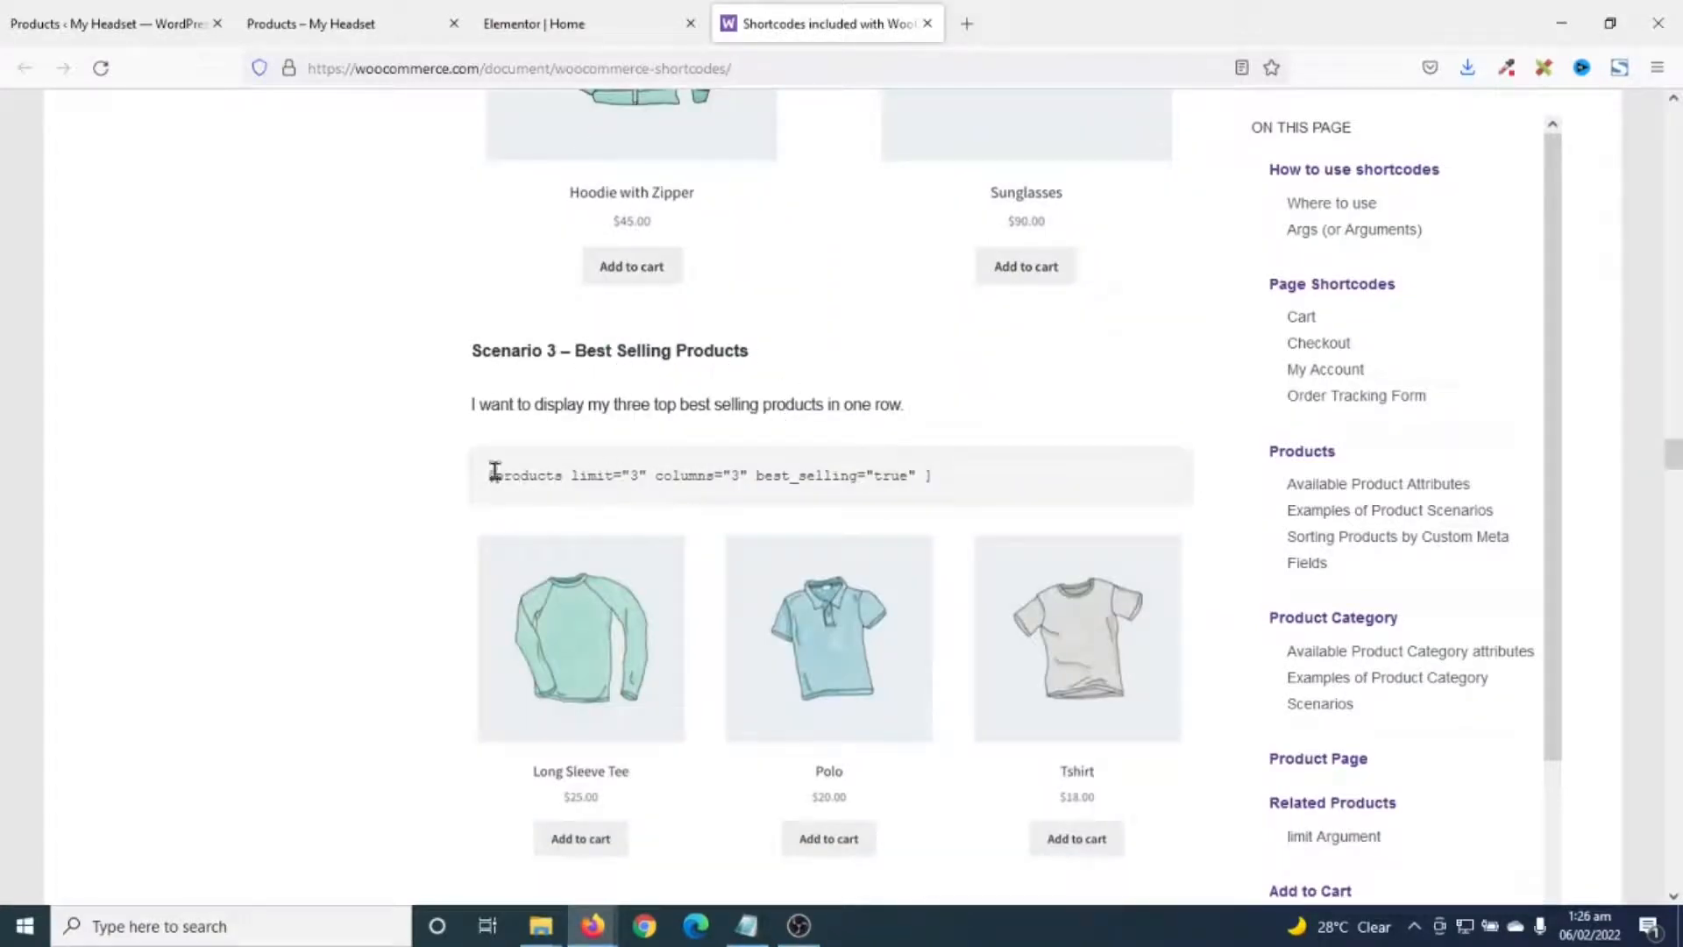
- Copy the [products limit="3" columns="3" best_selling="true"] shortcode
drag(487, 481, 963, 482)
key(ctrl+c)
right_click(871, 480)
click(929, 501)
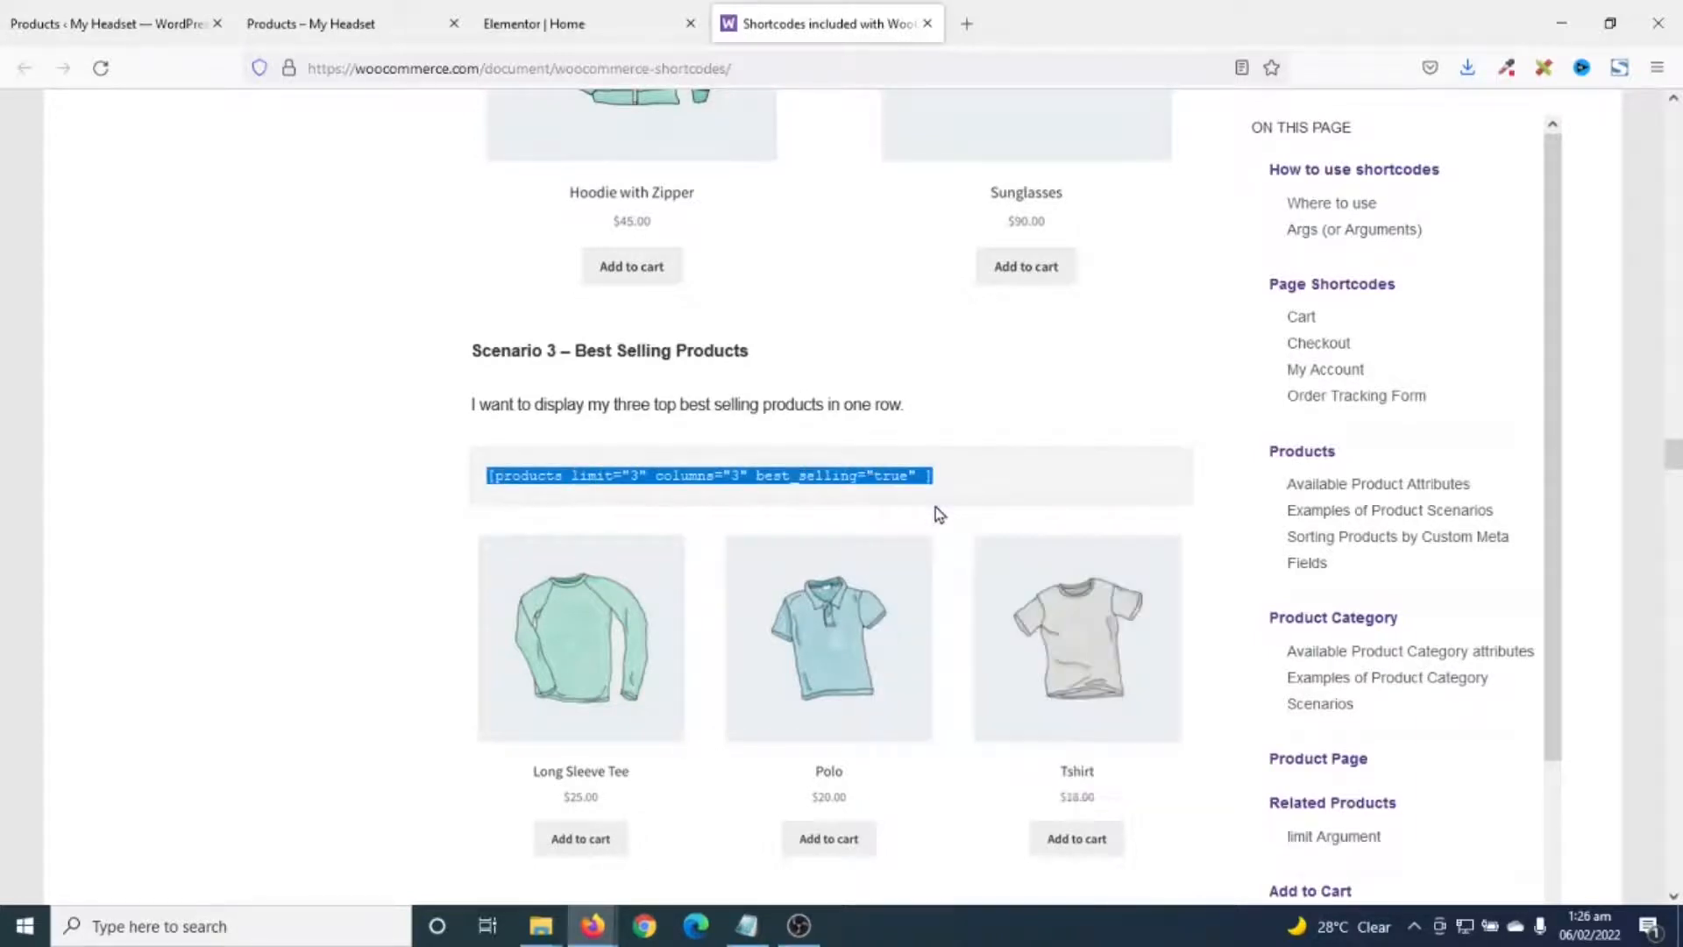
- Replace the featured products shortcode with the pasted best-selling products shortcode
click(565, 26)
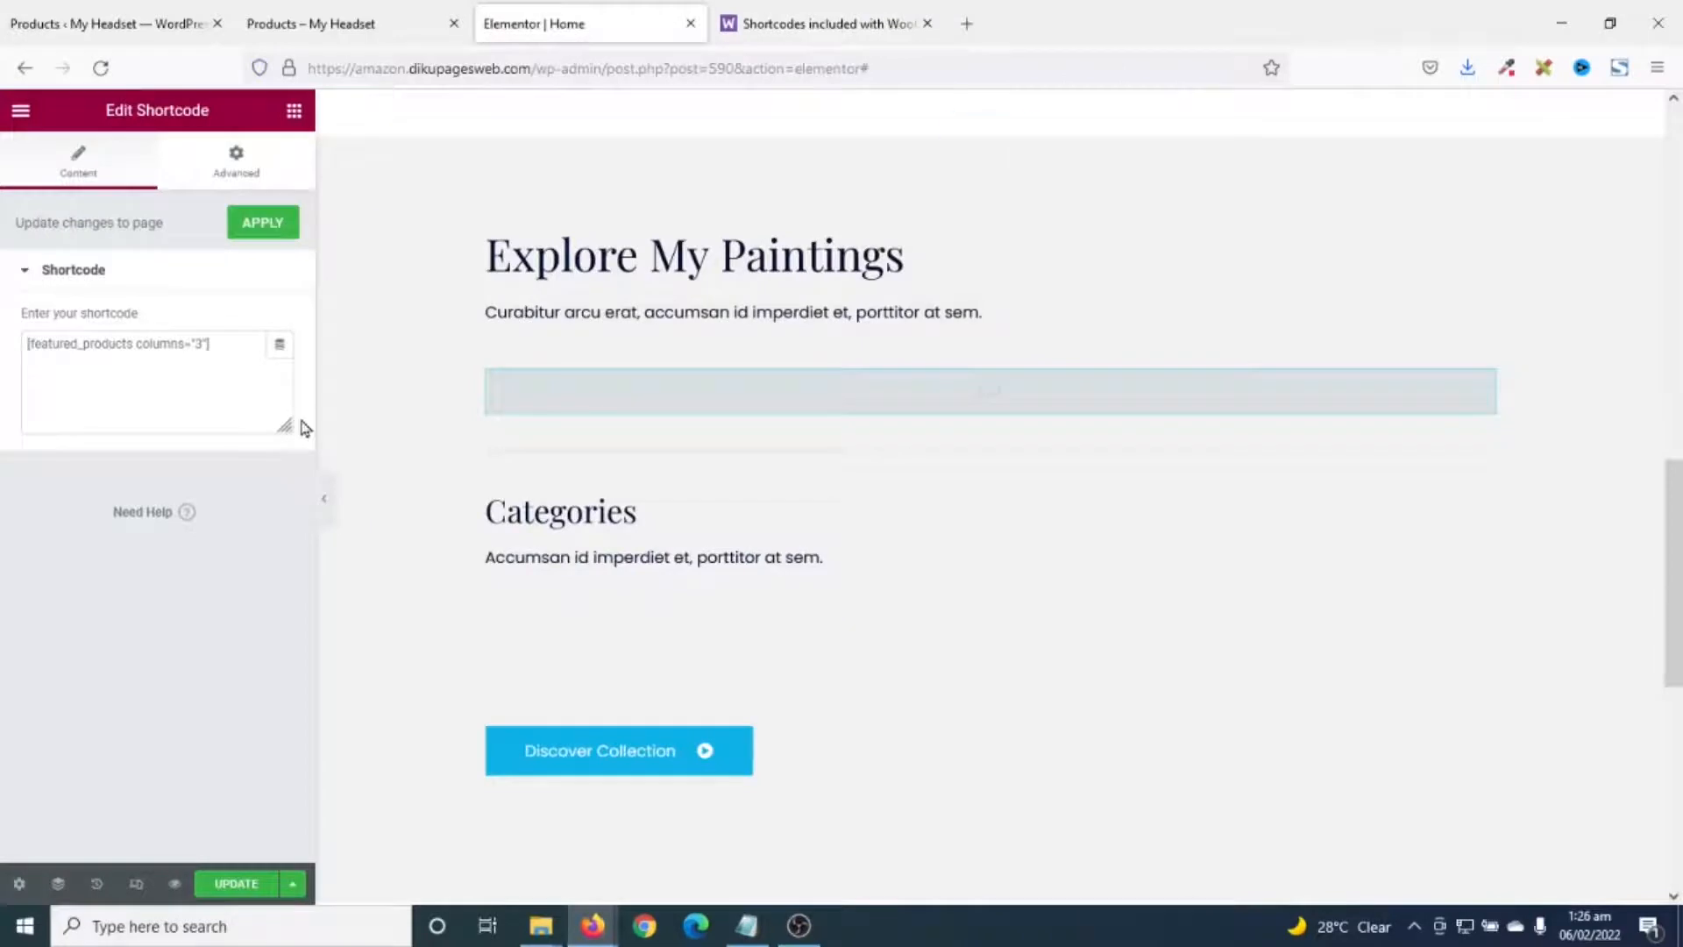
drag(243, 349, 2, 348)
key(ctrl+v)
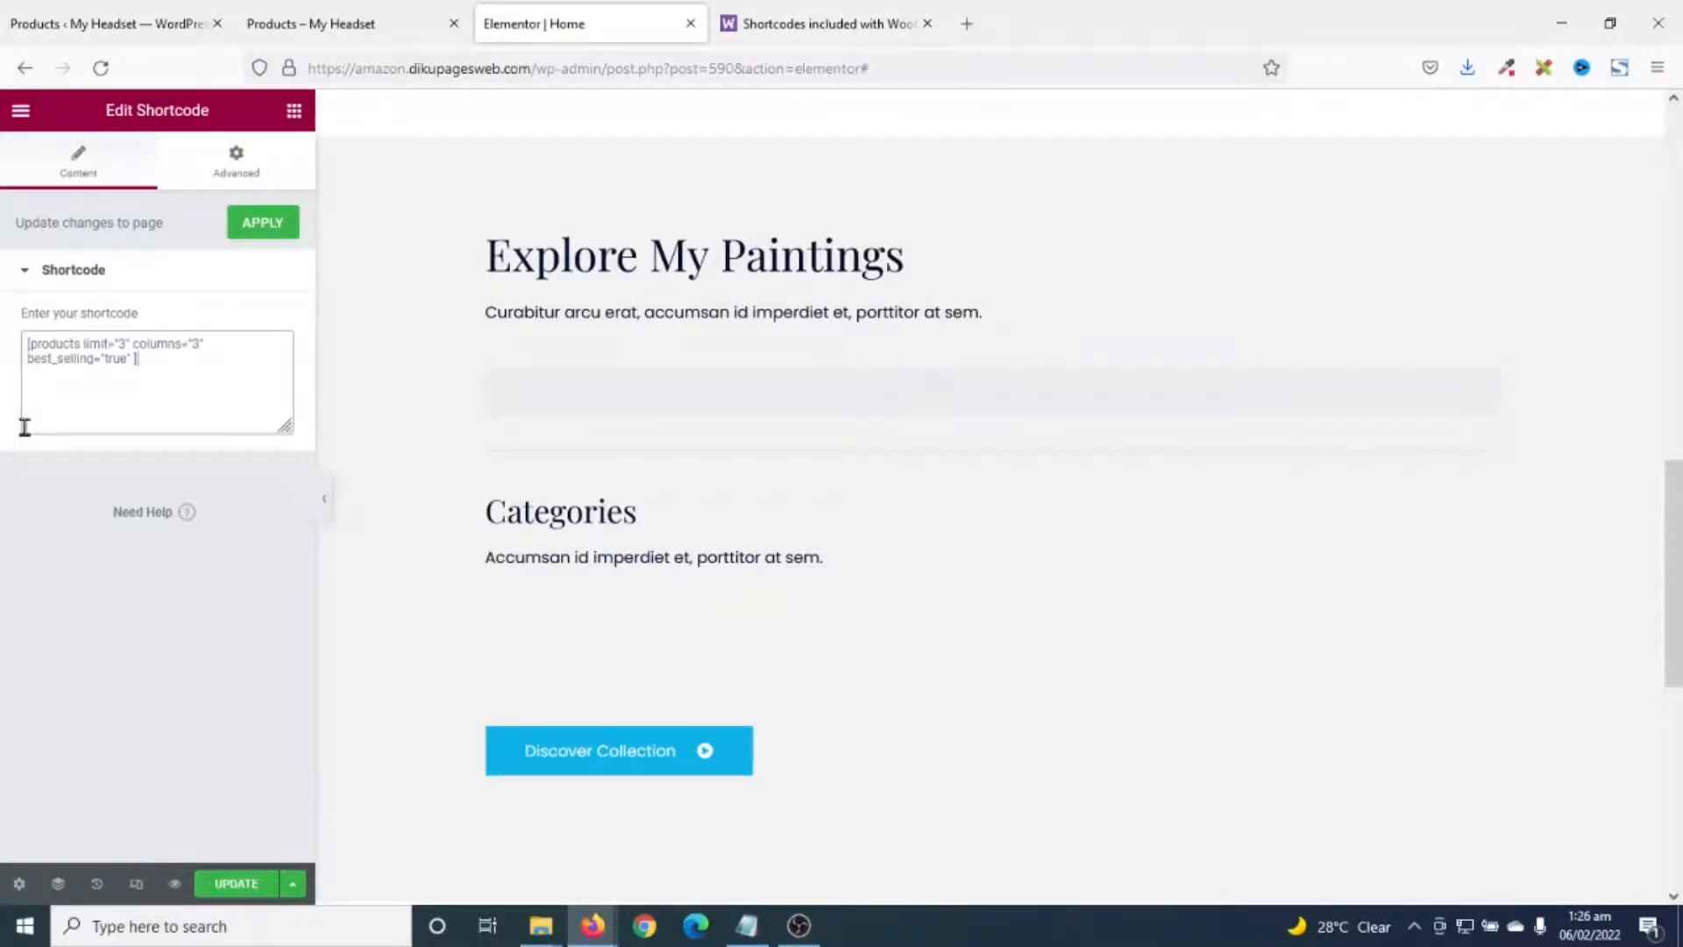
scroll(1102, 598, down, 3)
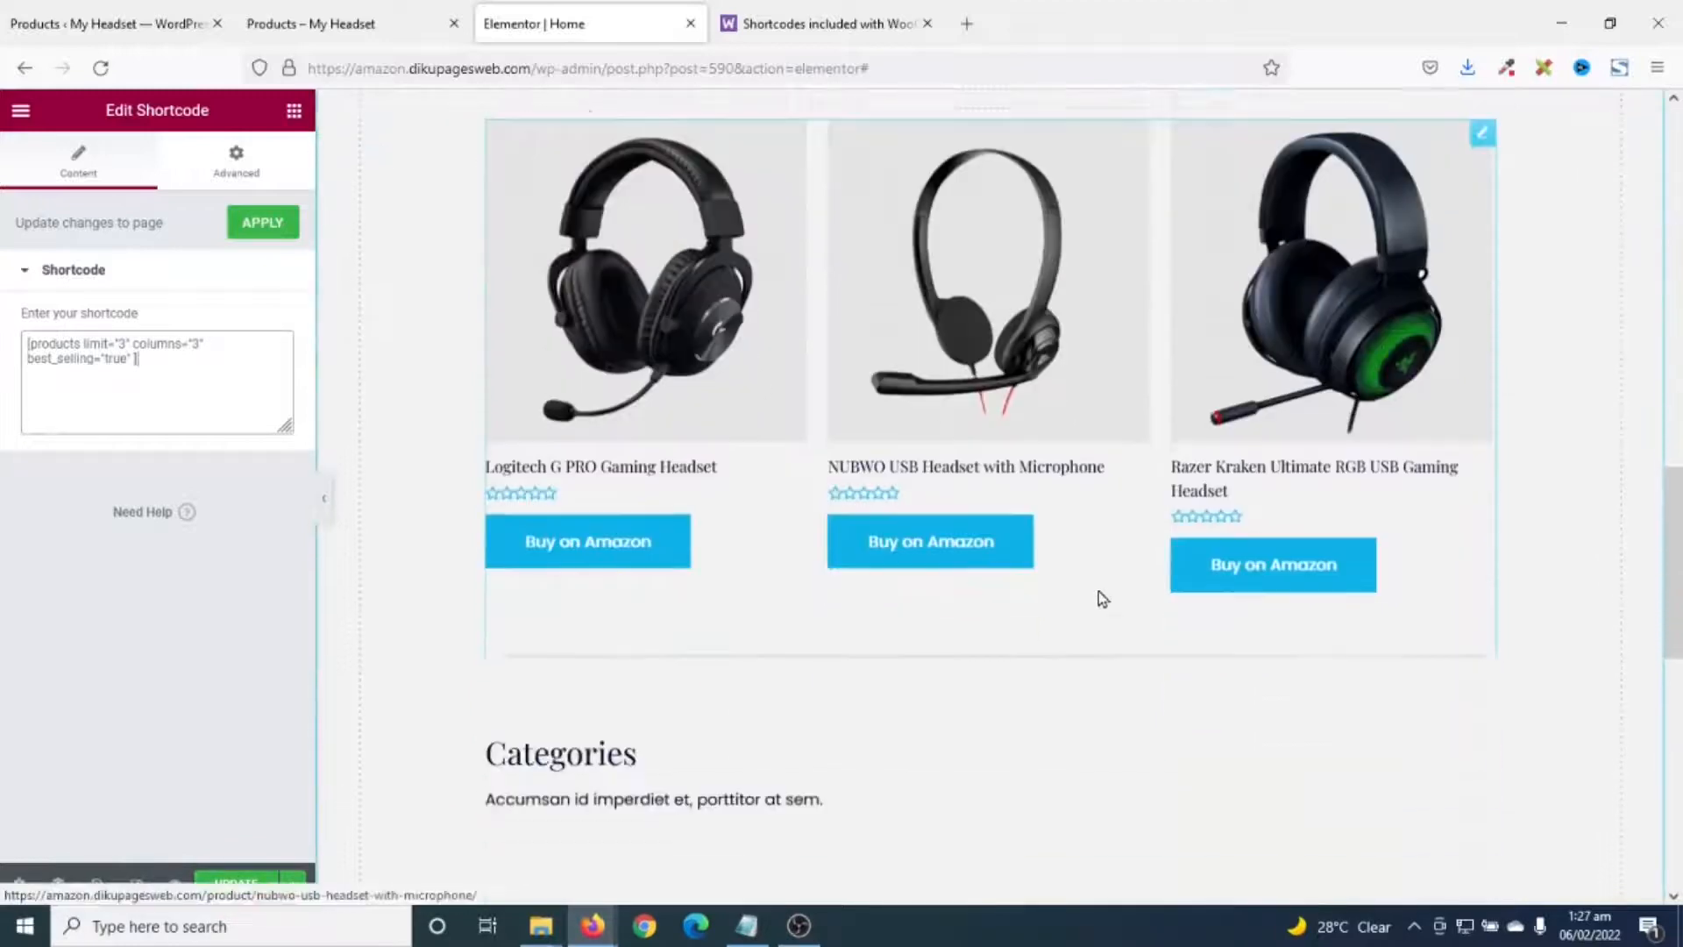
scroll(1097, 593, up, 2)
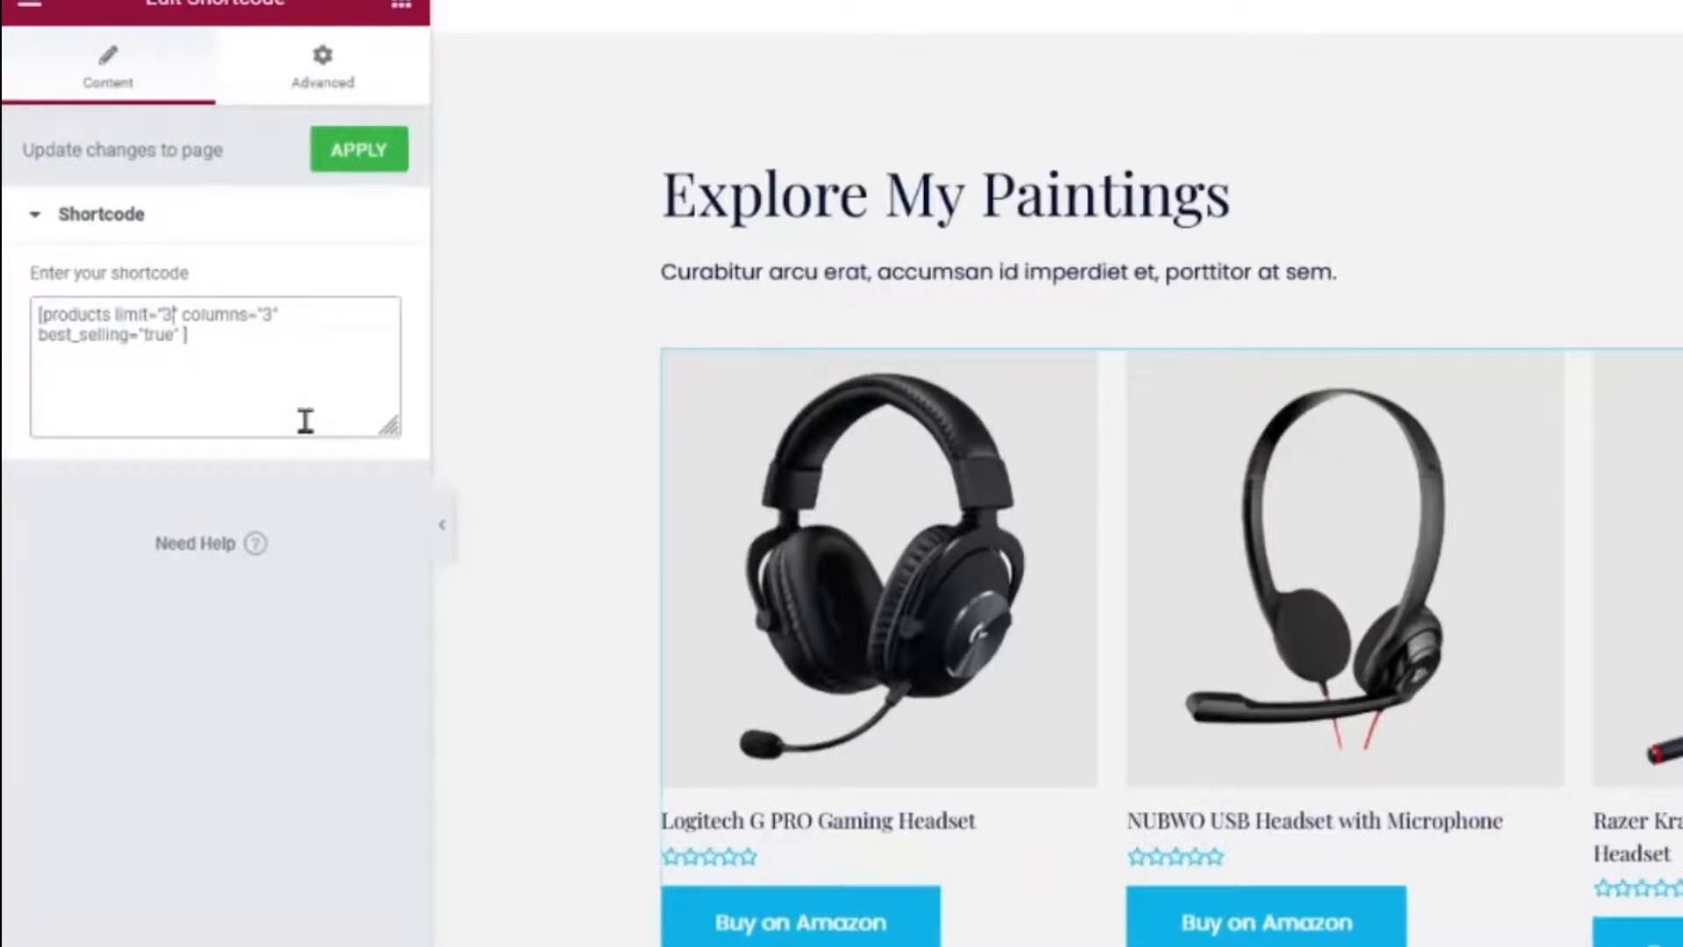
- Set the shortcode to limit="8" and columns="4" for two rows of four
key(BackSpace)
text(4)
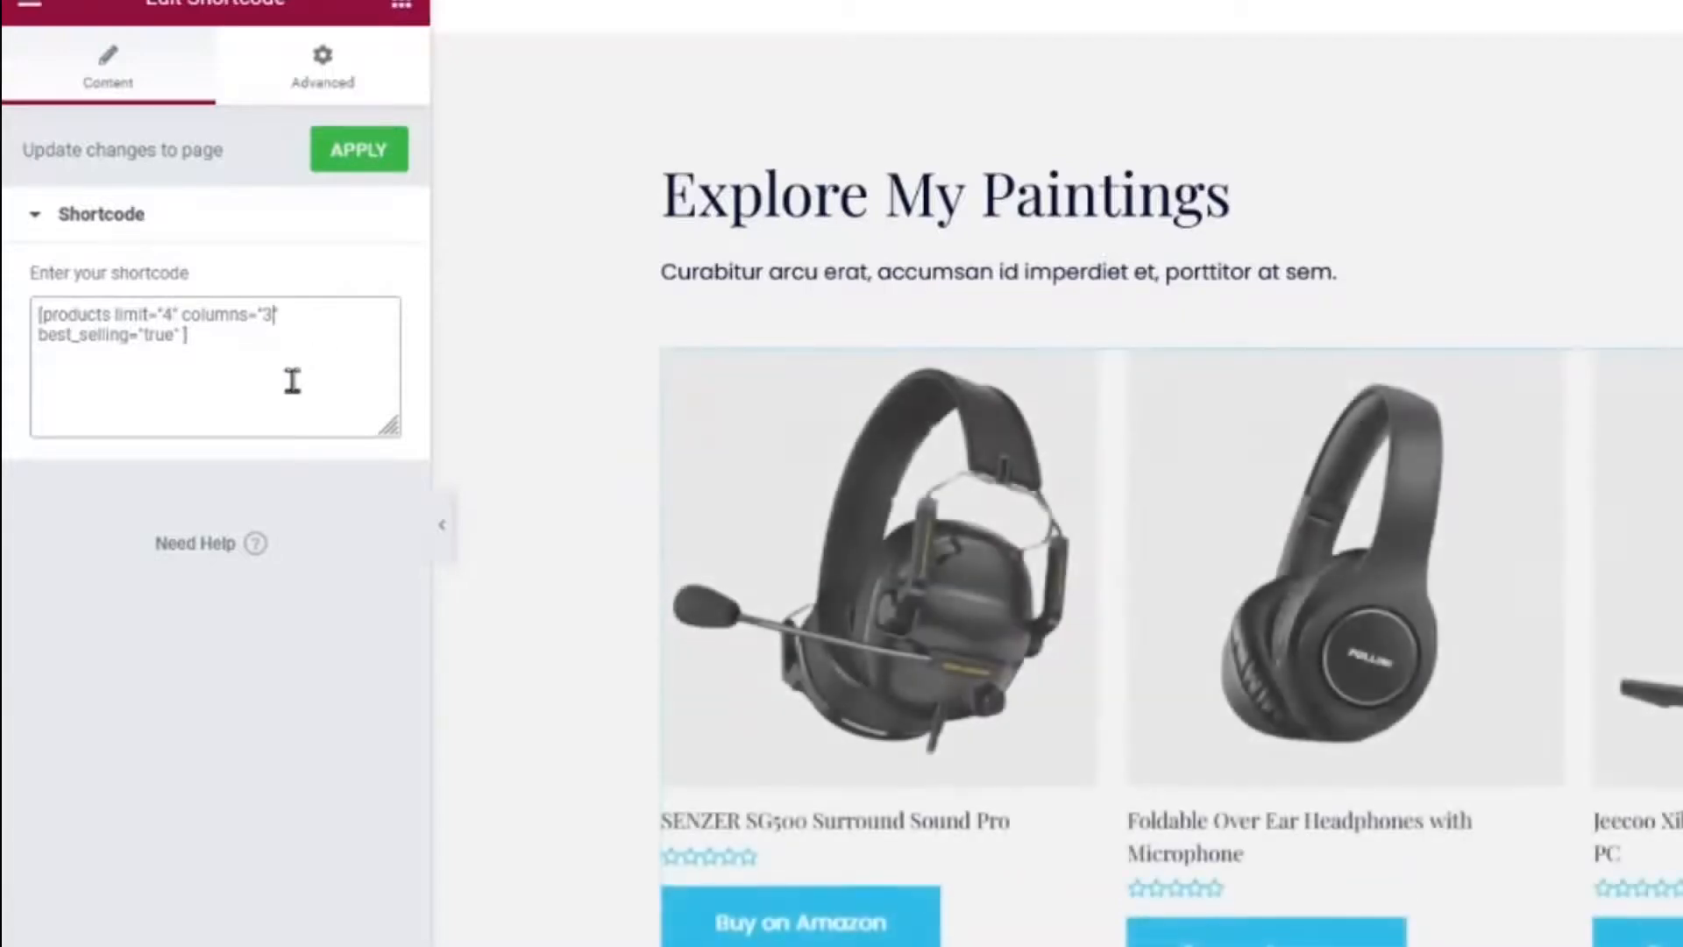
key(BackSpace)
text(4)
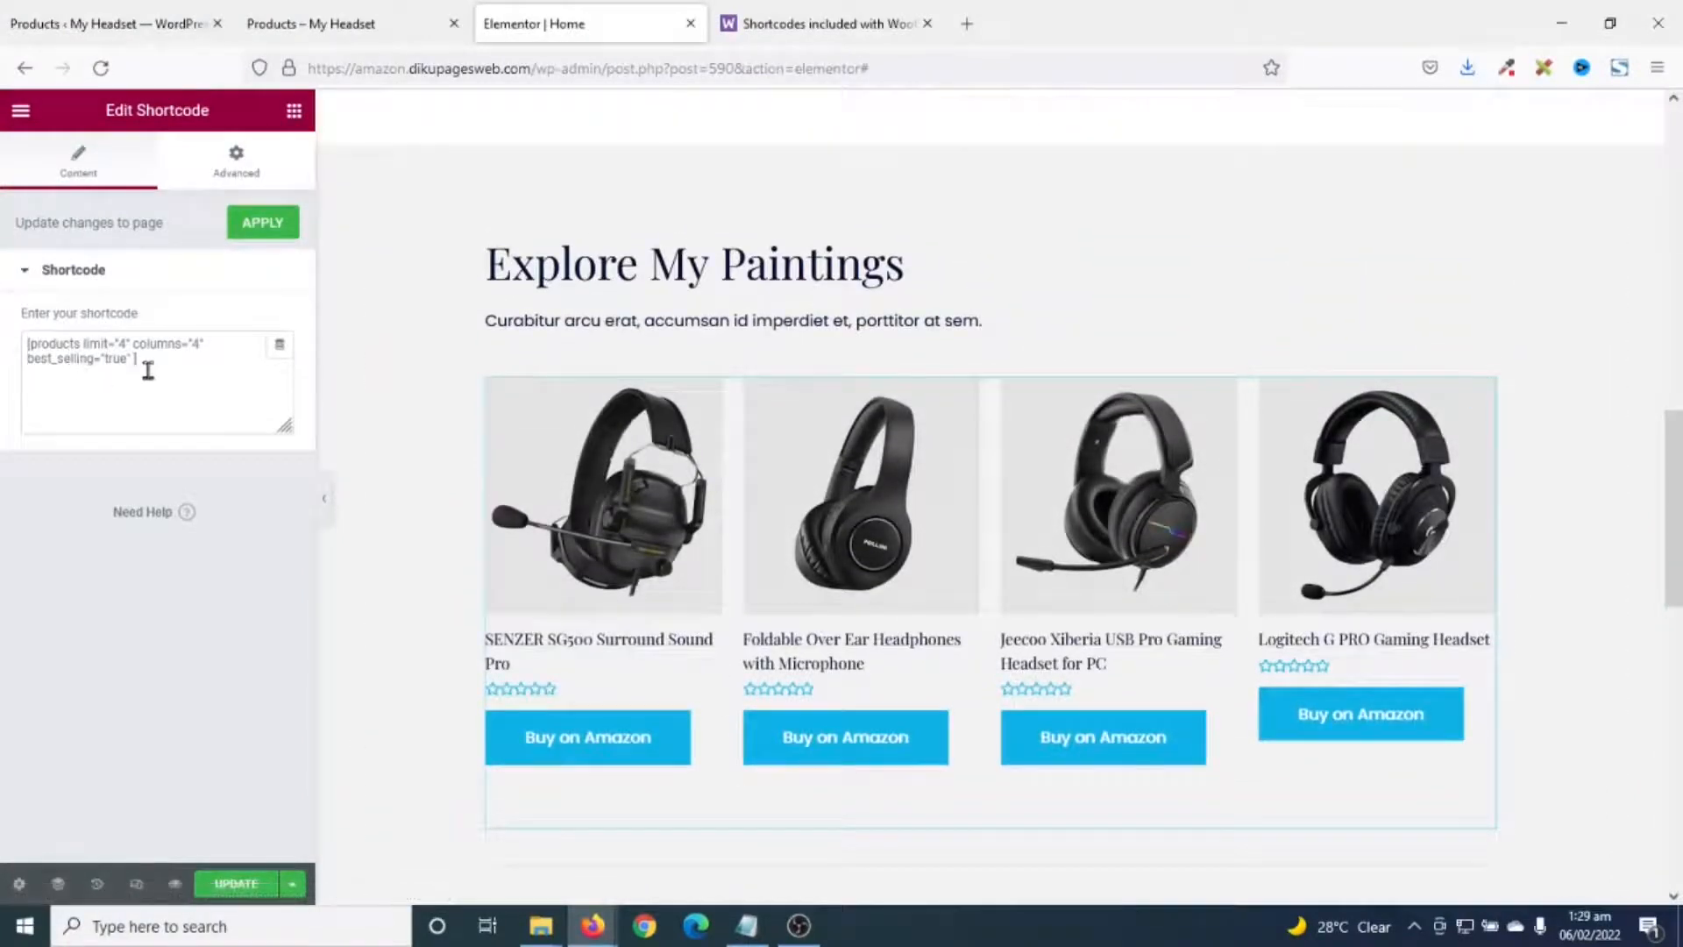
click(126, 343)
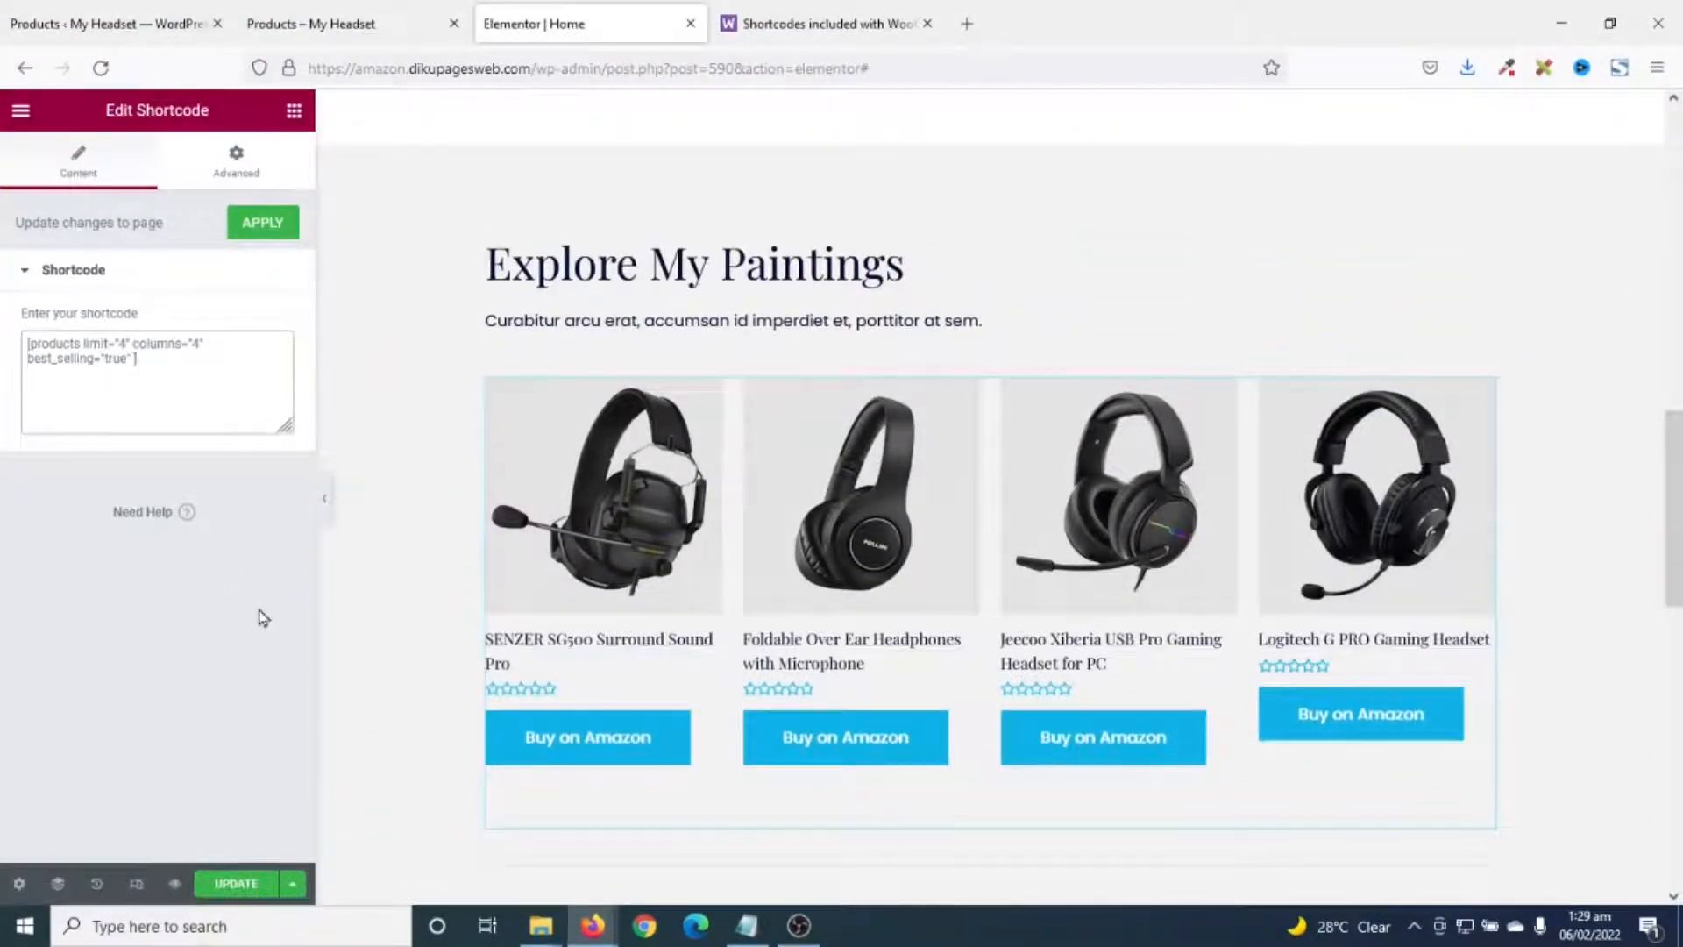
key(BackSpace)
text(8)
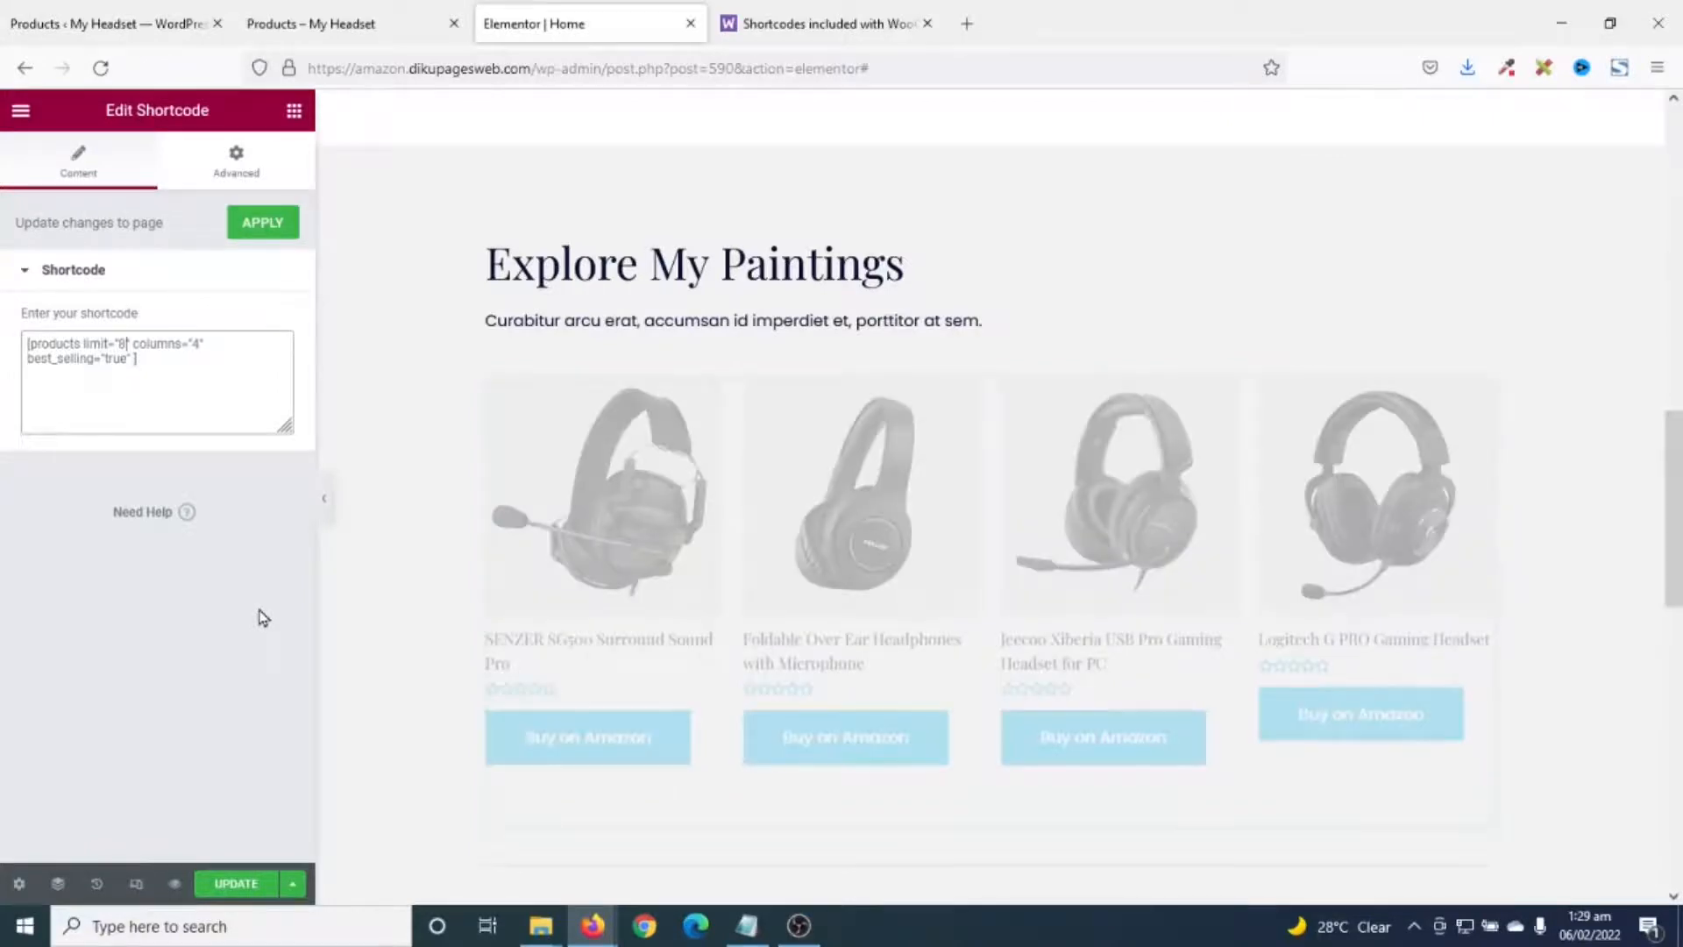
scroll(1019, 590, down, 5)
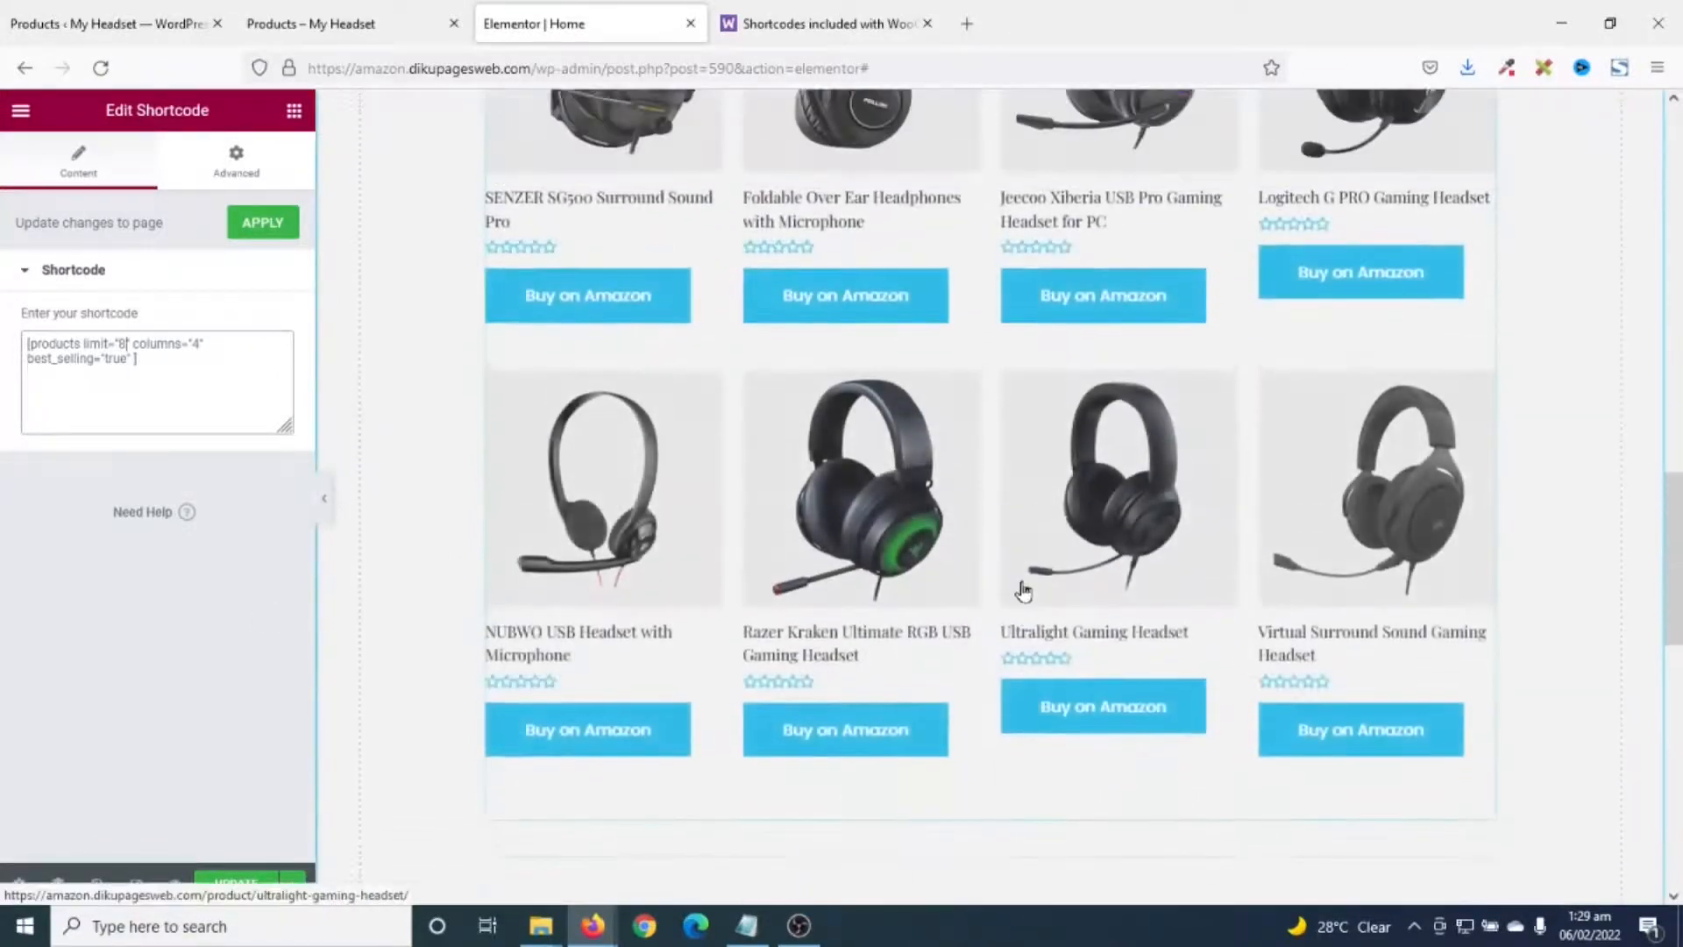
scroll(1023, 589, up, 5)
scroll(1025, 589, up, 1)
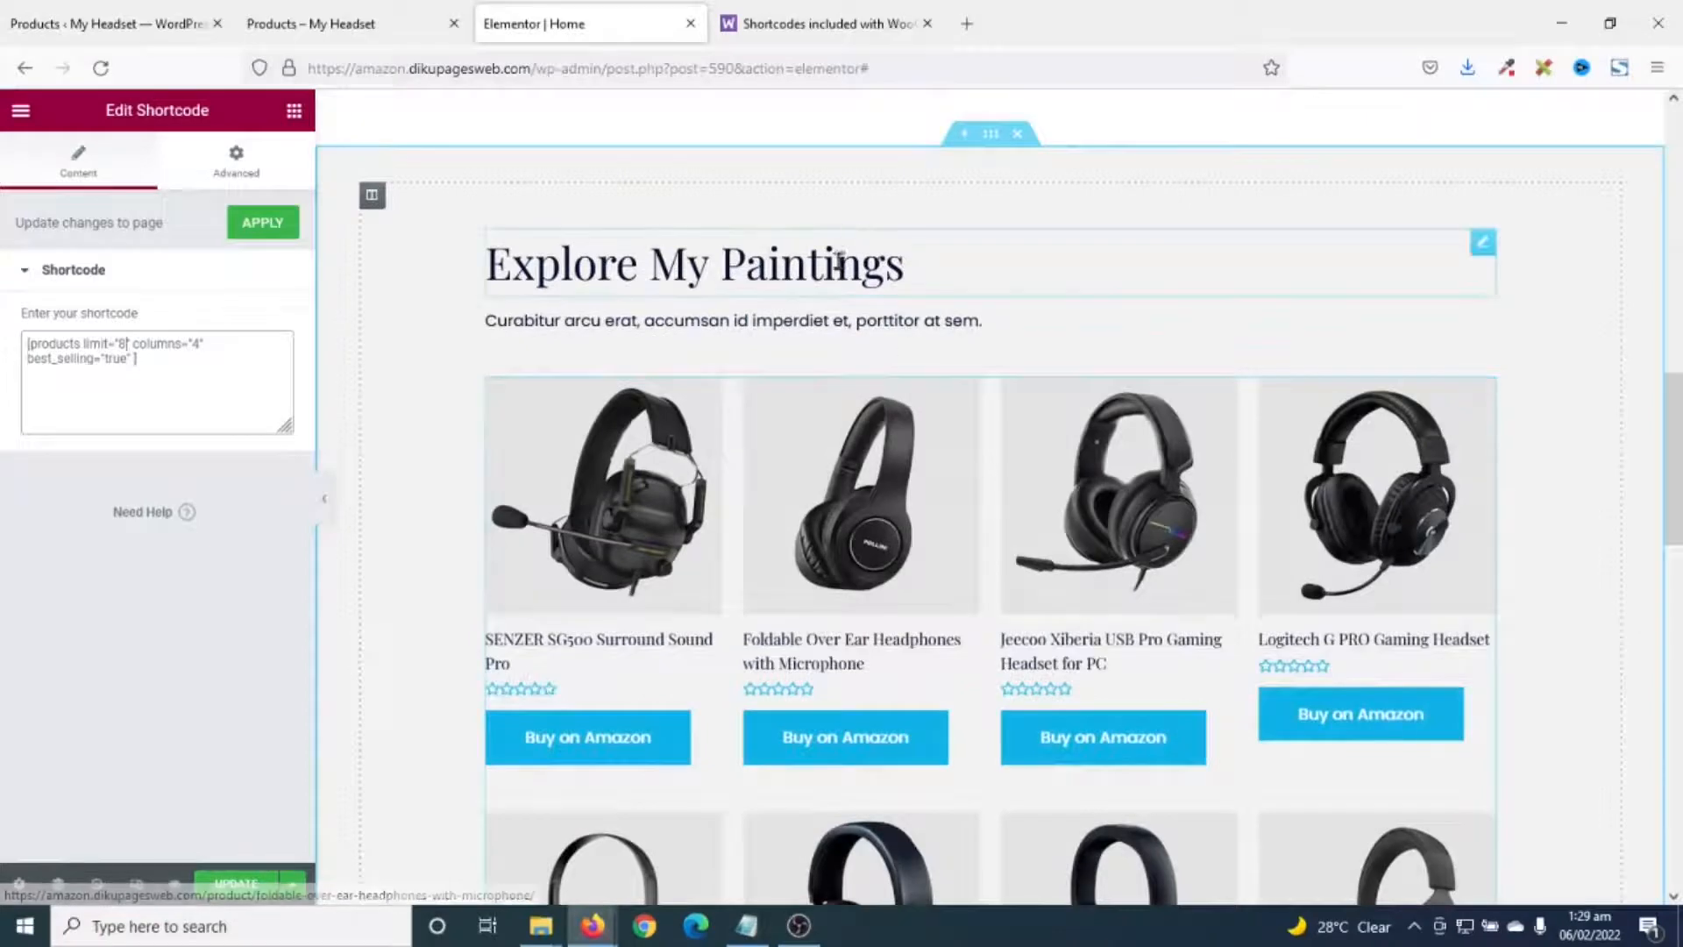
- Change the Explore My Paintings heading to 'Top Products'
click(917, 266)
drag(917, 267, 498, 276)
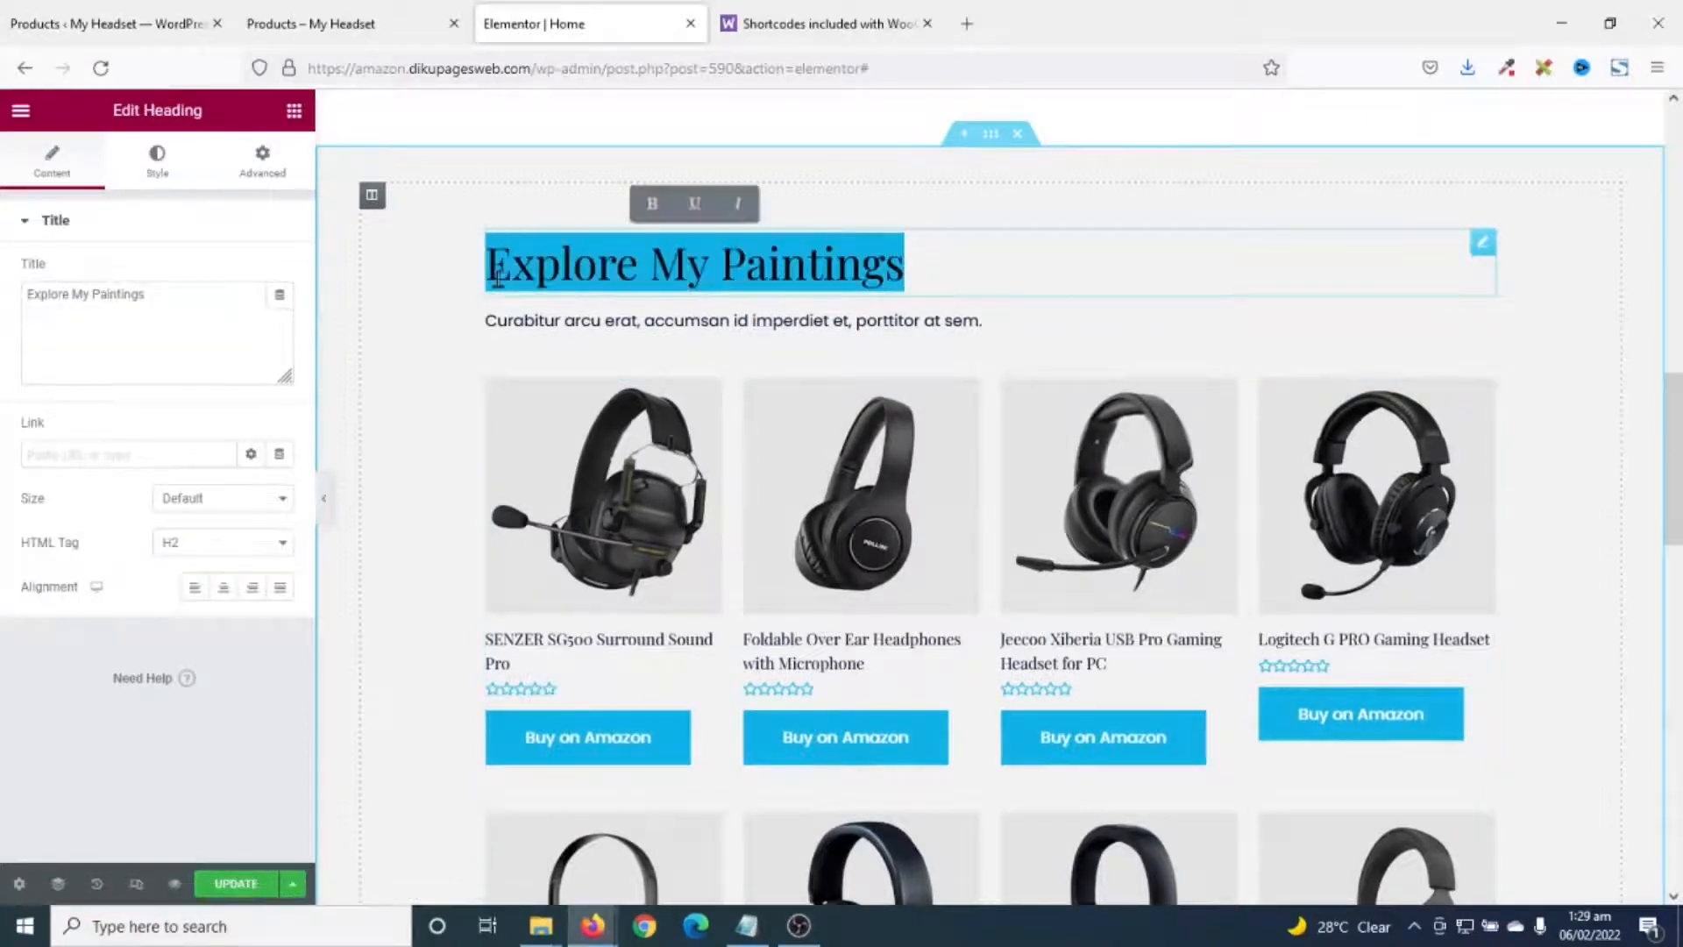
text(To)
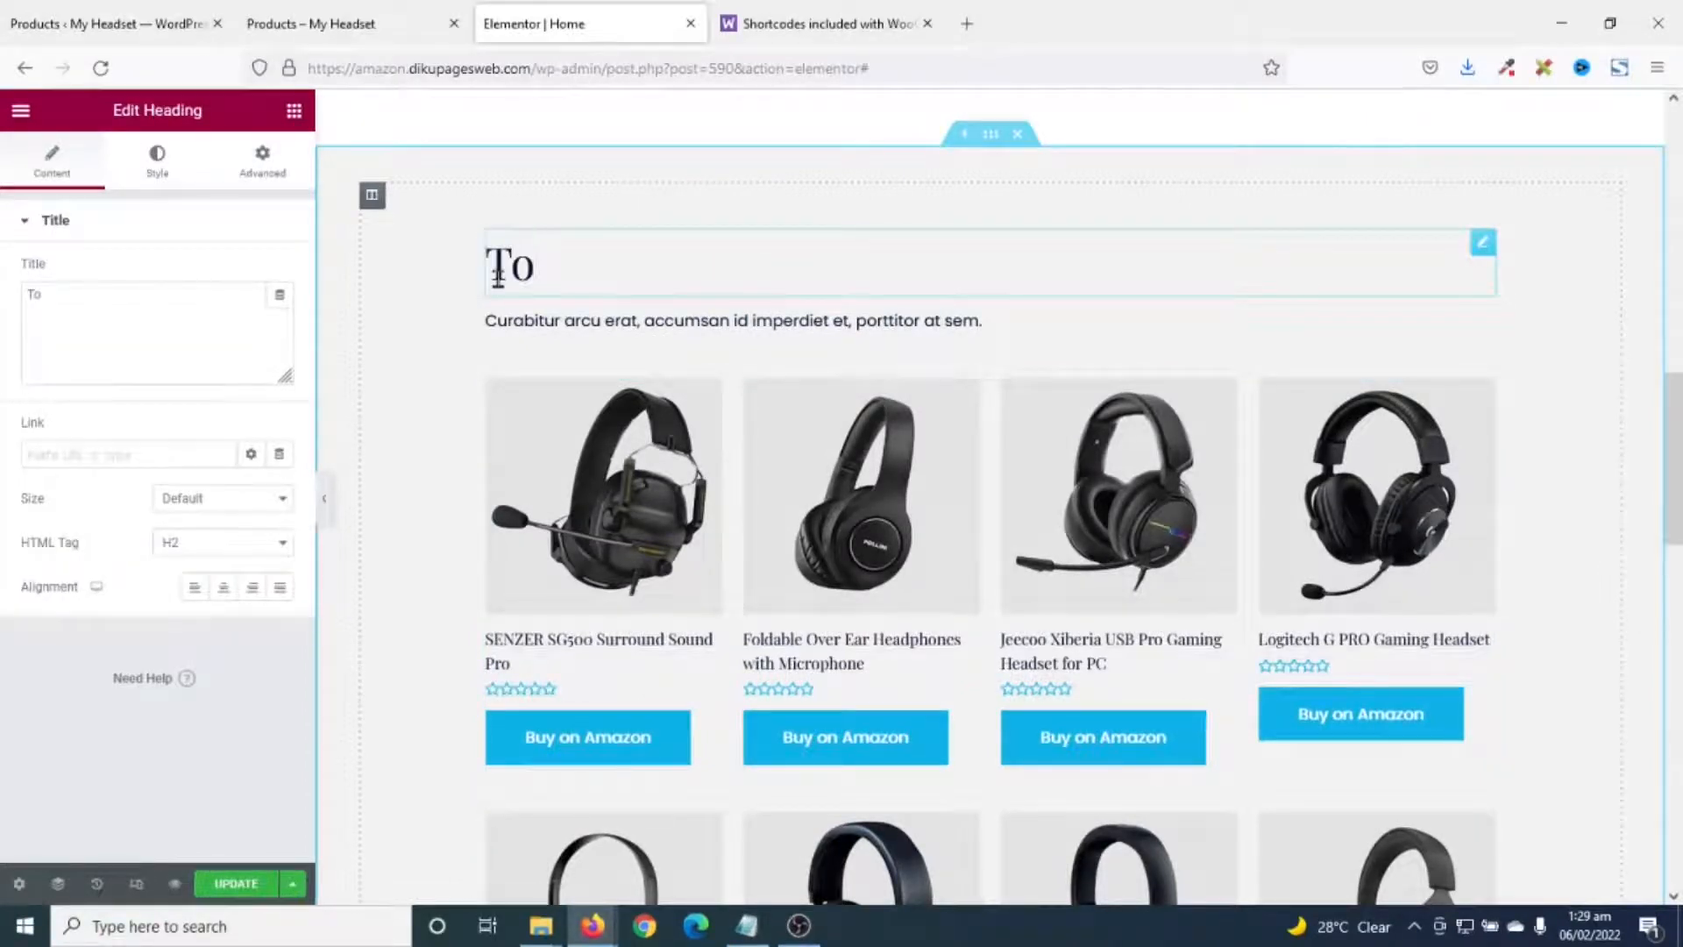
text(p Products)
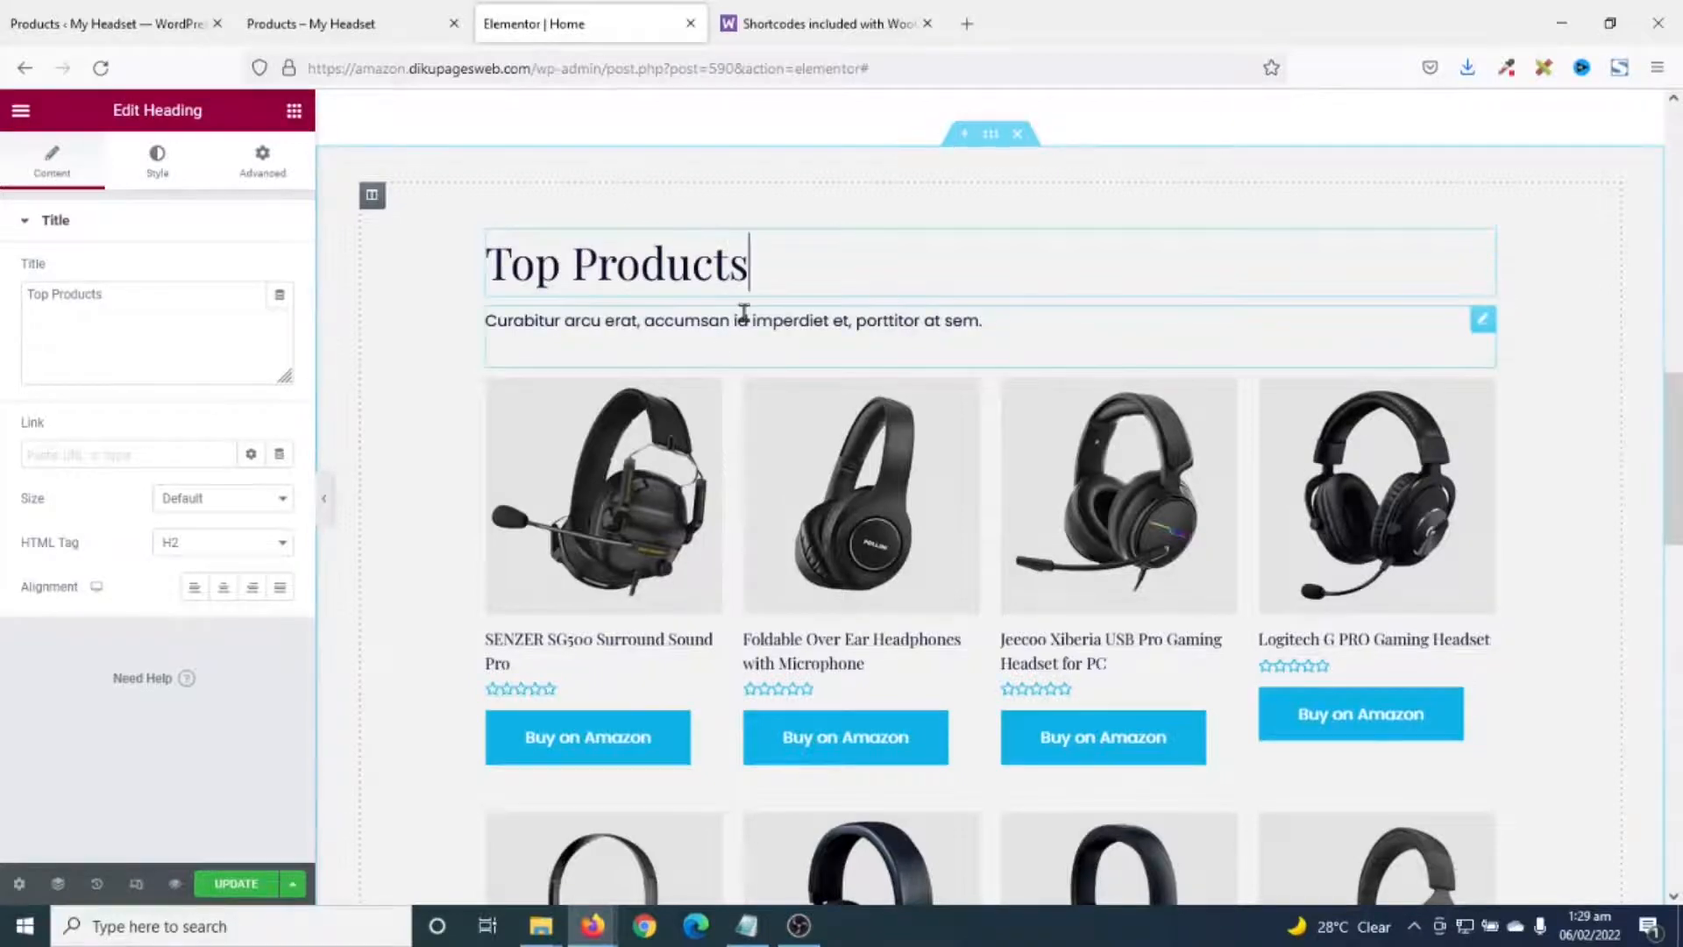
- Replace the placeholder paragraph below it with 'Browse oour top products'
click(999, 323)
drag(999, 322, 482, 328)
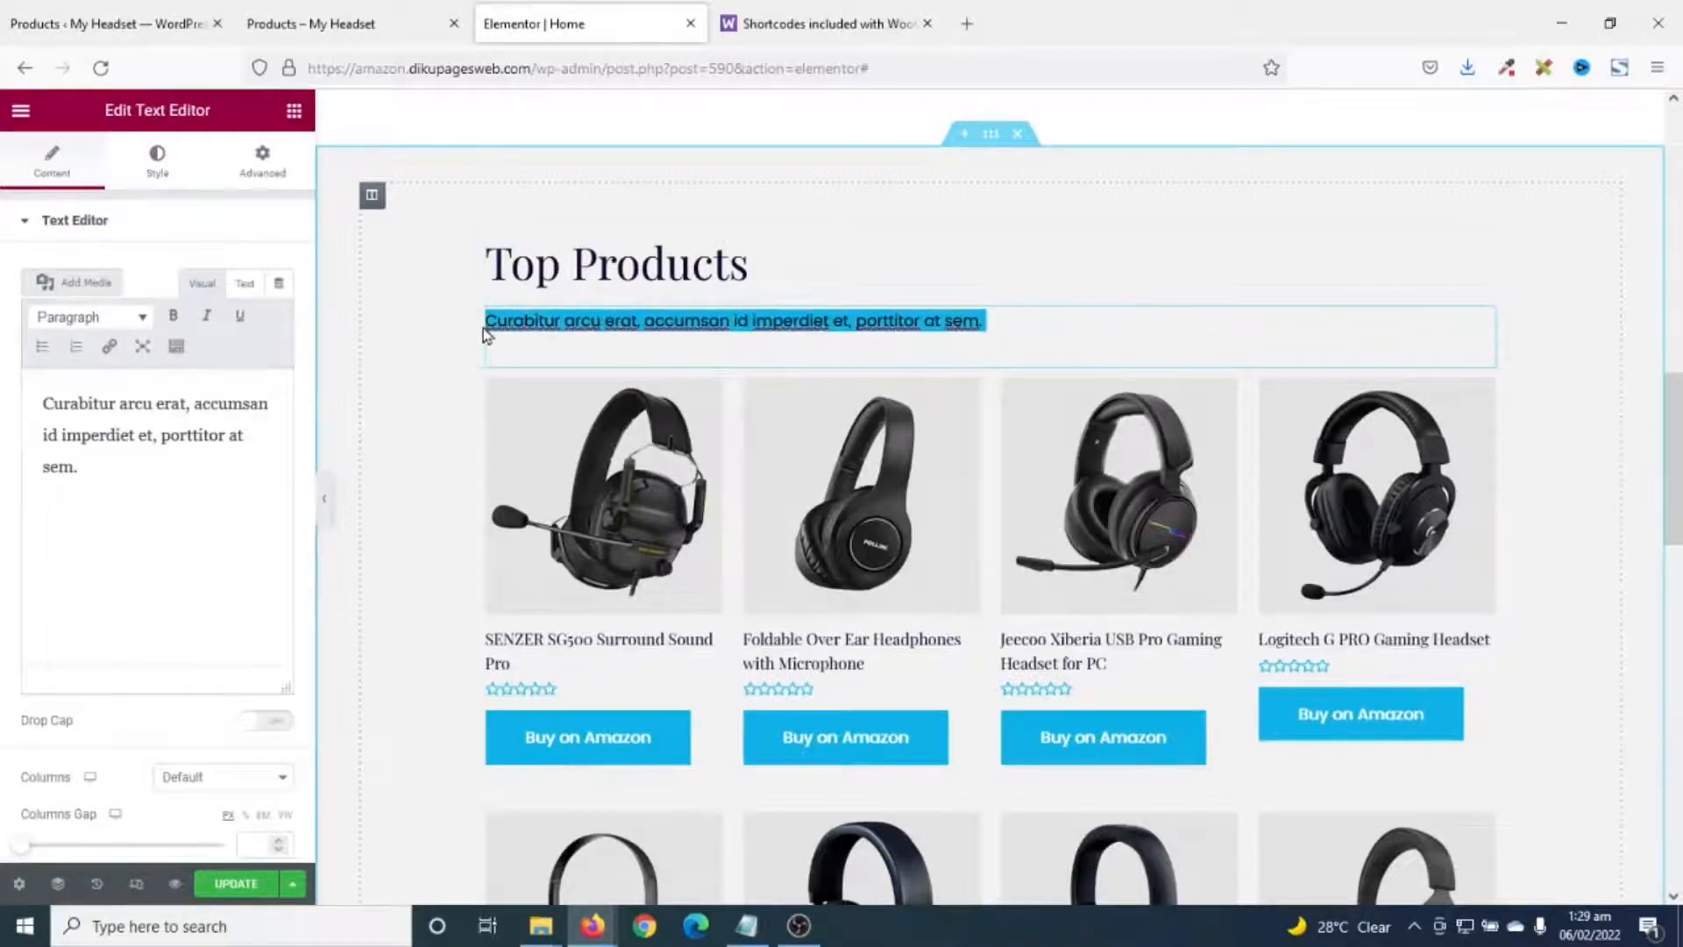
text(Browse o)
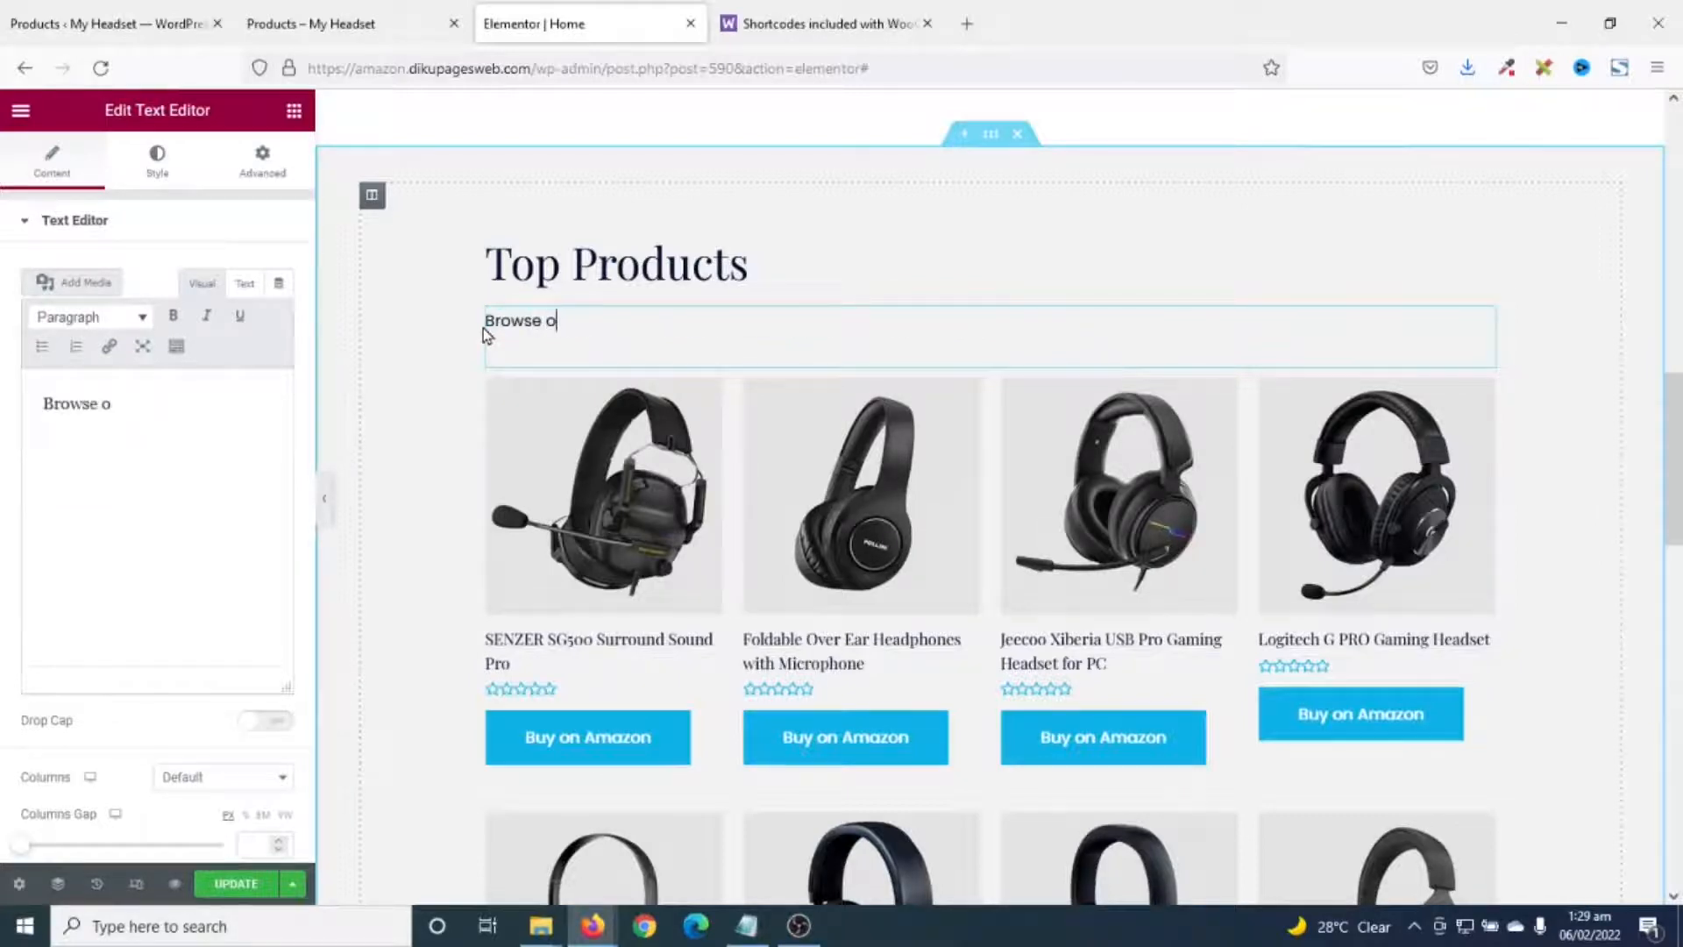
text(our top products)
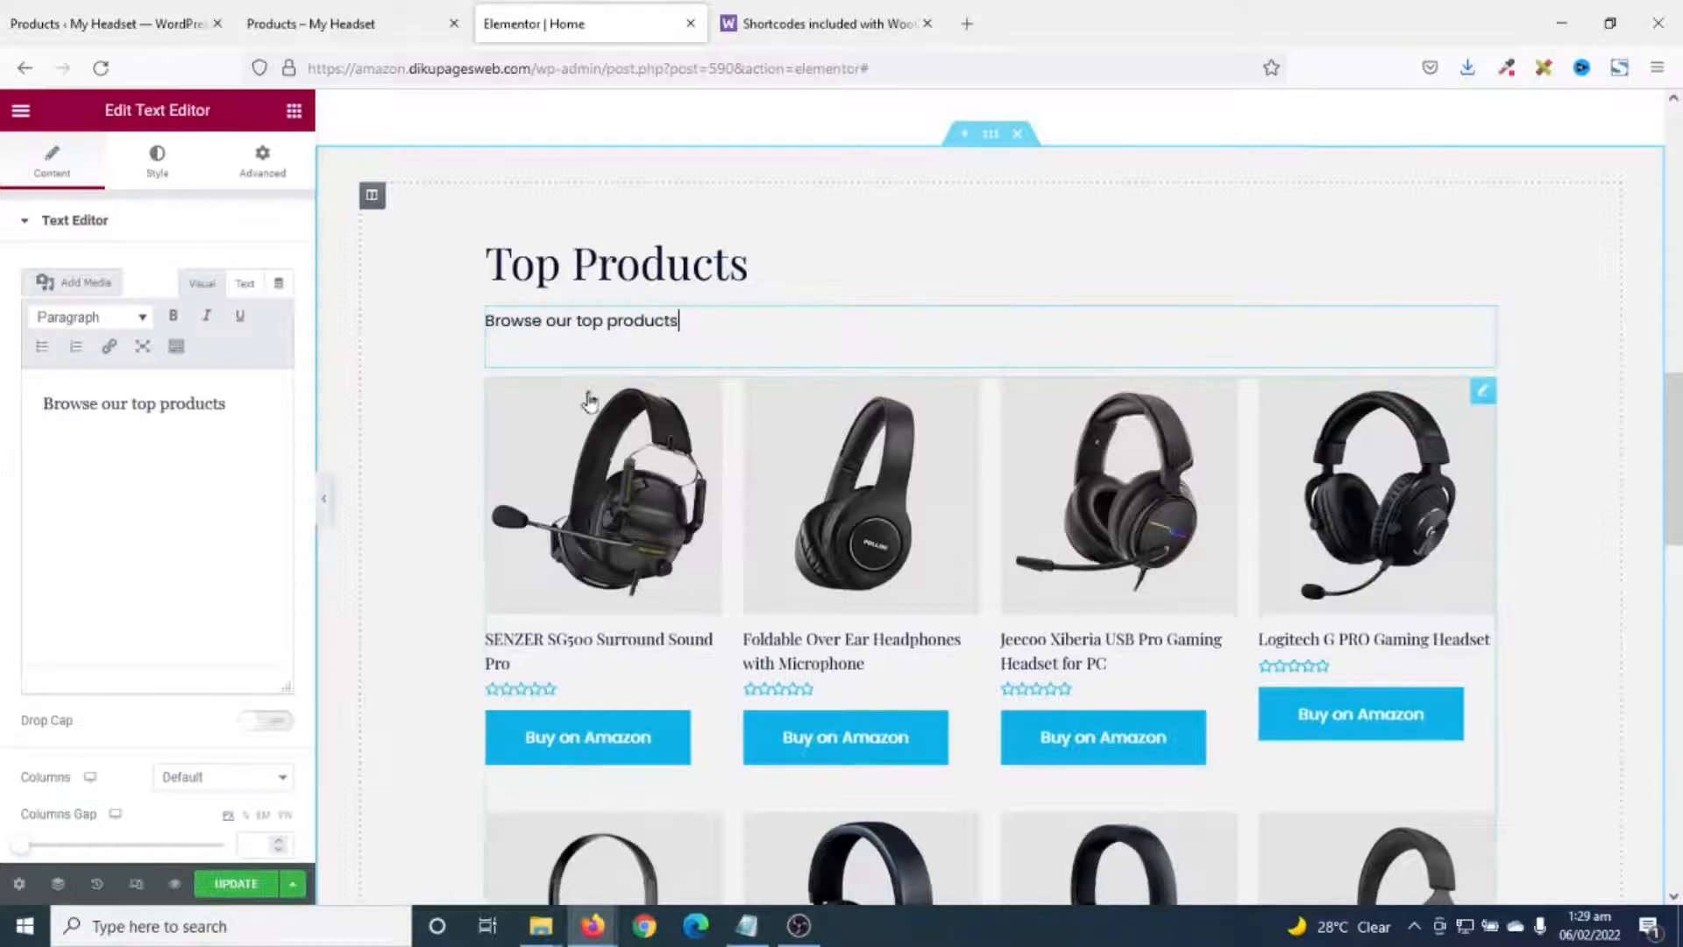
scroll(773, 368, down, 1)
scroll(773, 366, down, 10)
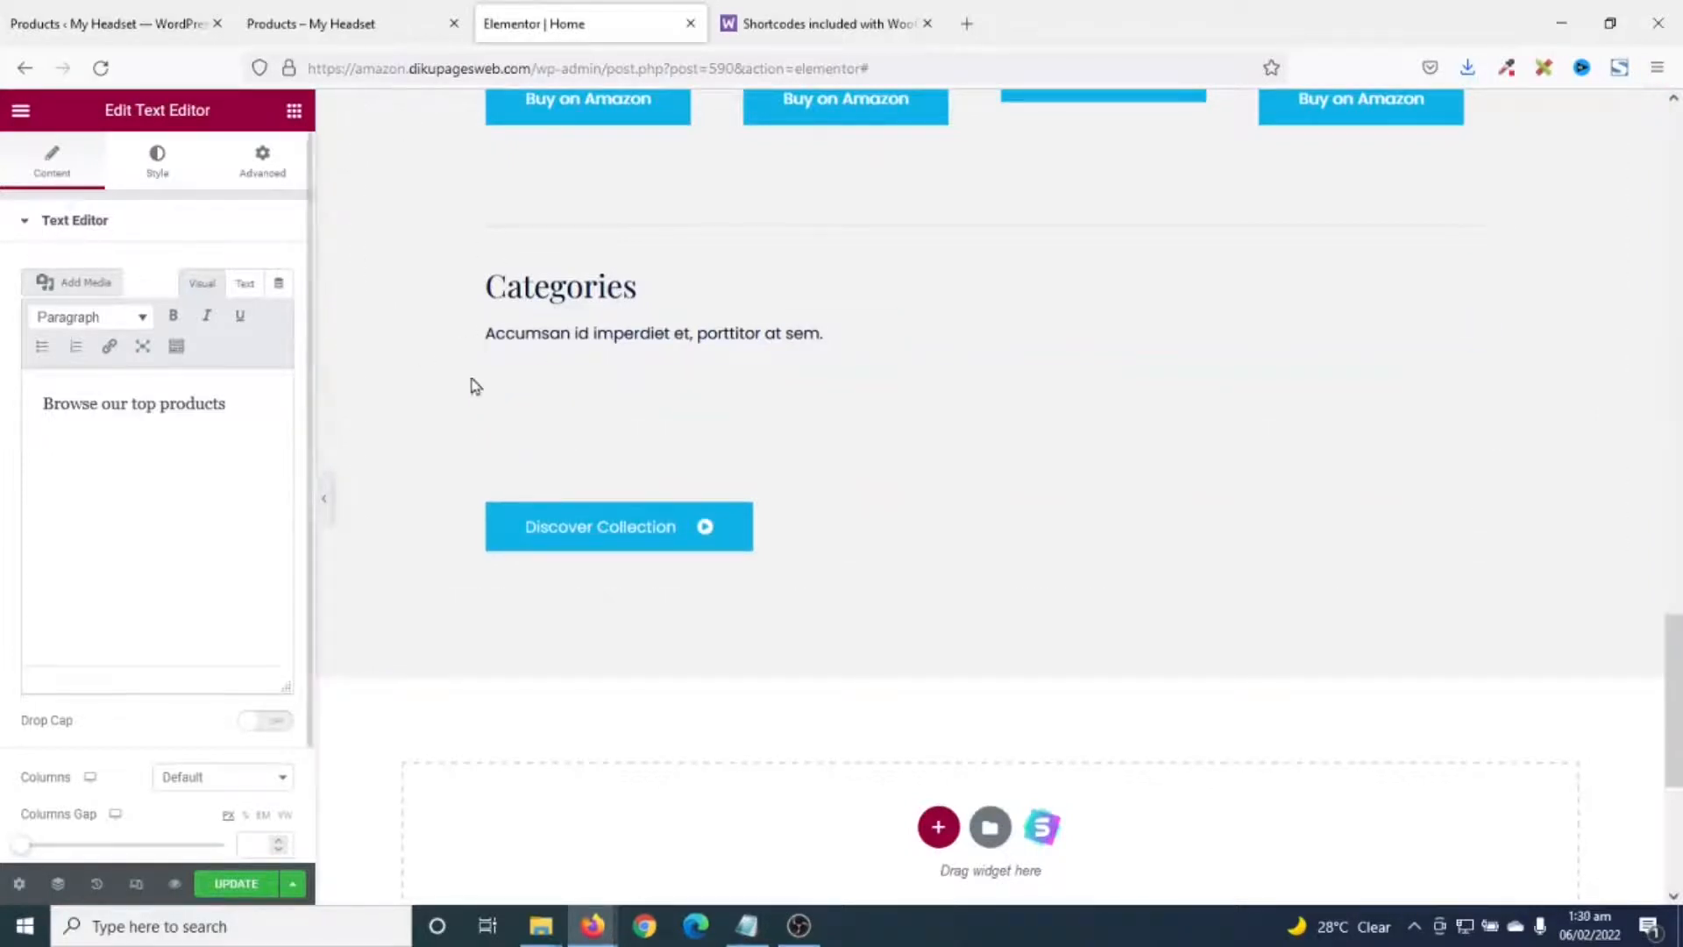
scroll(617, 429, up, 1)
- Update the Elementor Home page and go to Products > Categories in WordPress
click(236, 884)
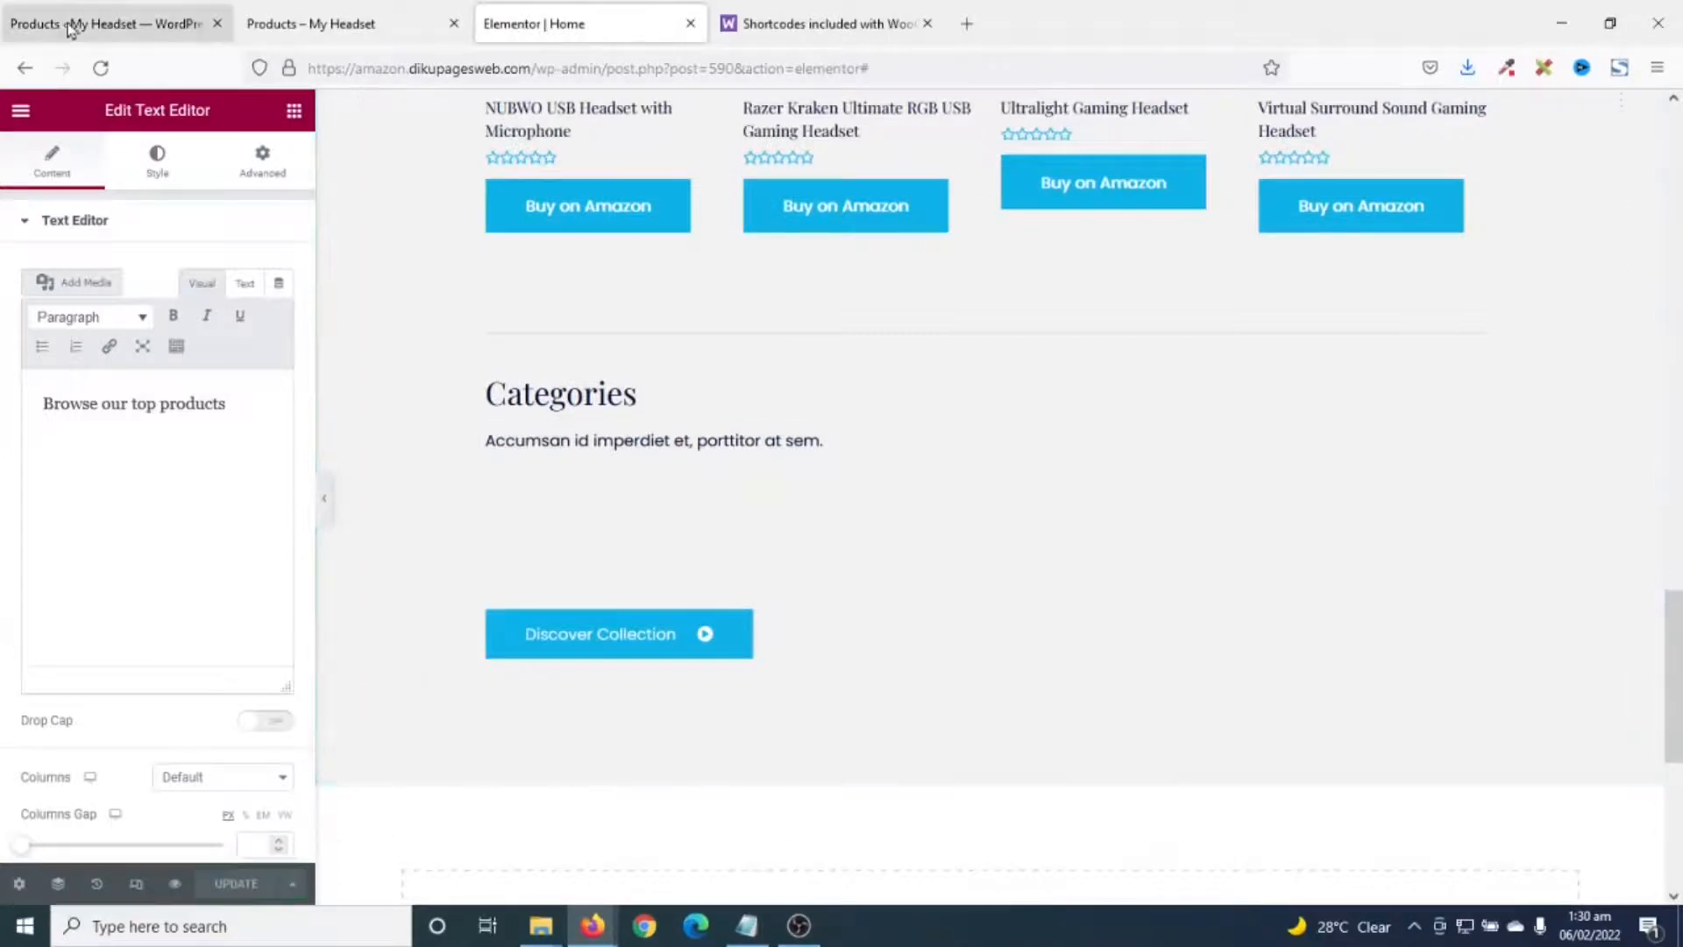
click(74, 24)
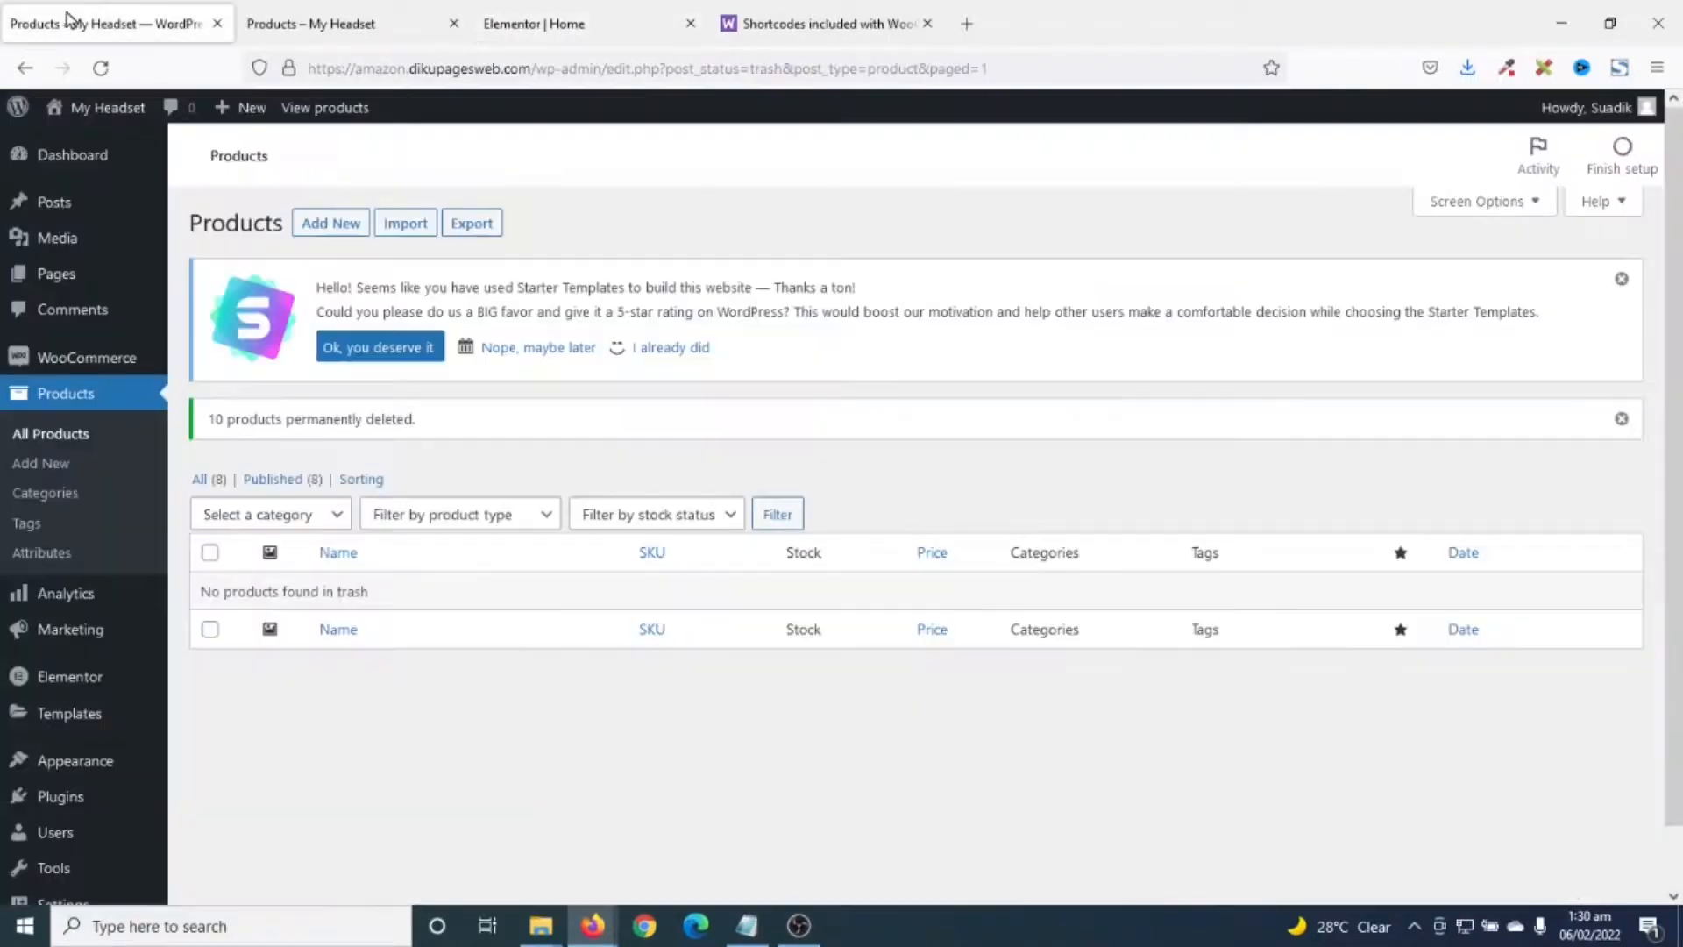
click(51, 497)
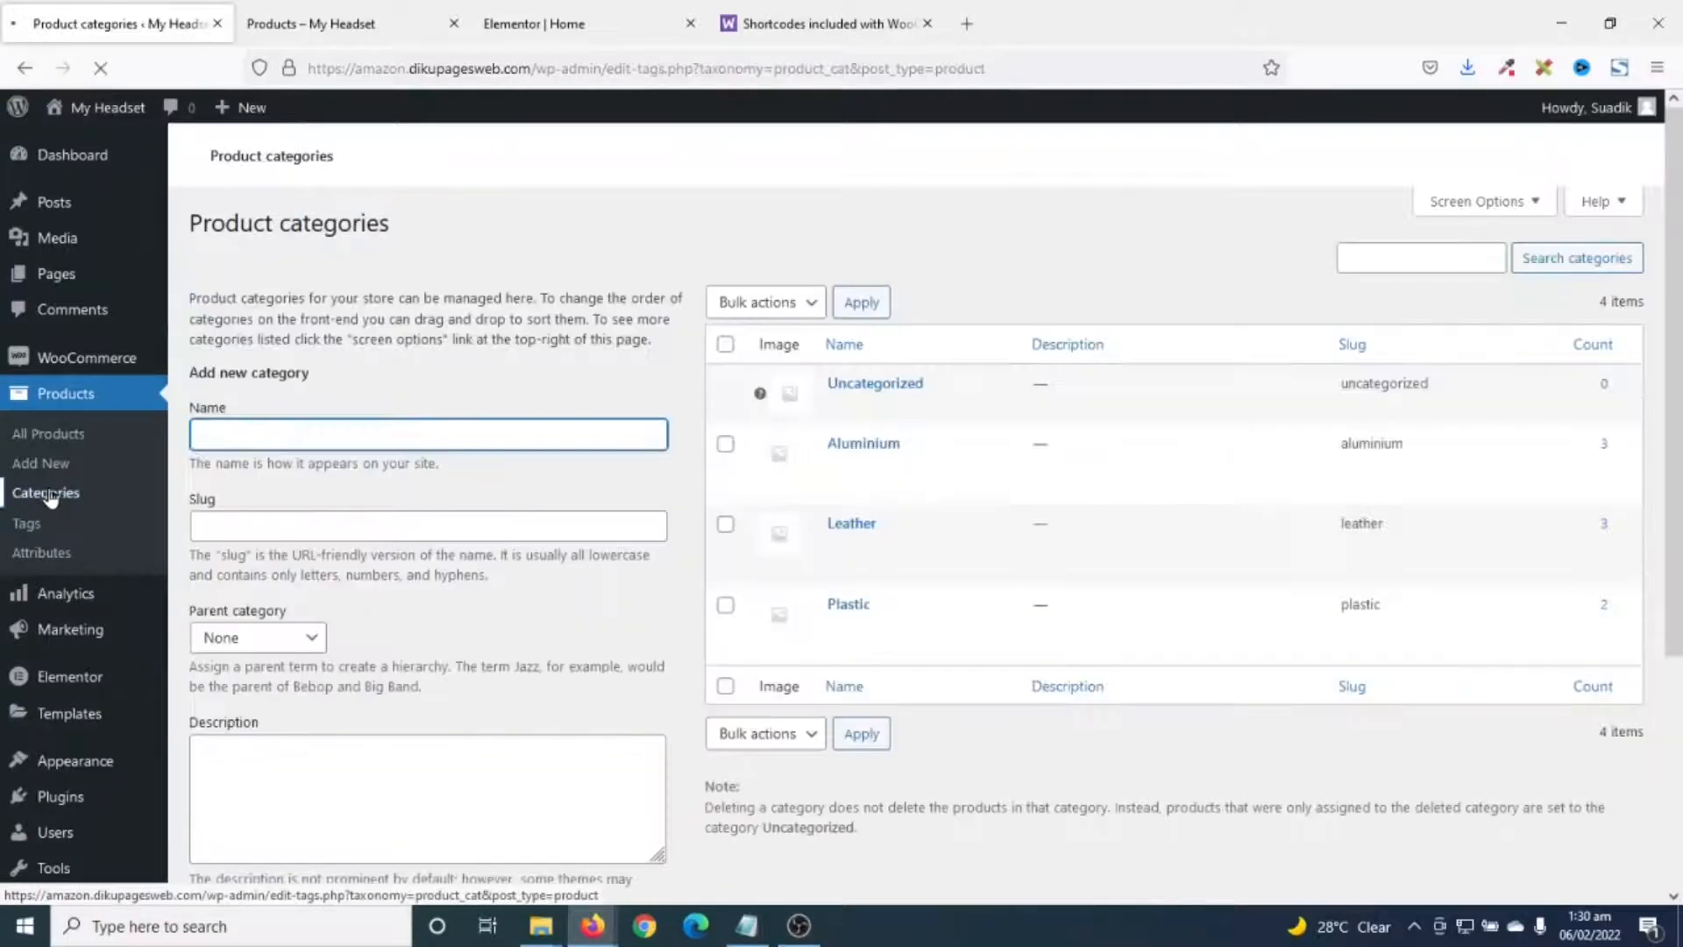
- Open the Aluminium and Leather category editors in new tabs and edit Plastic
scroll(867, 627, down, 2)
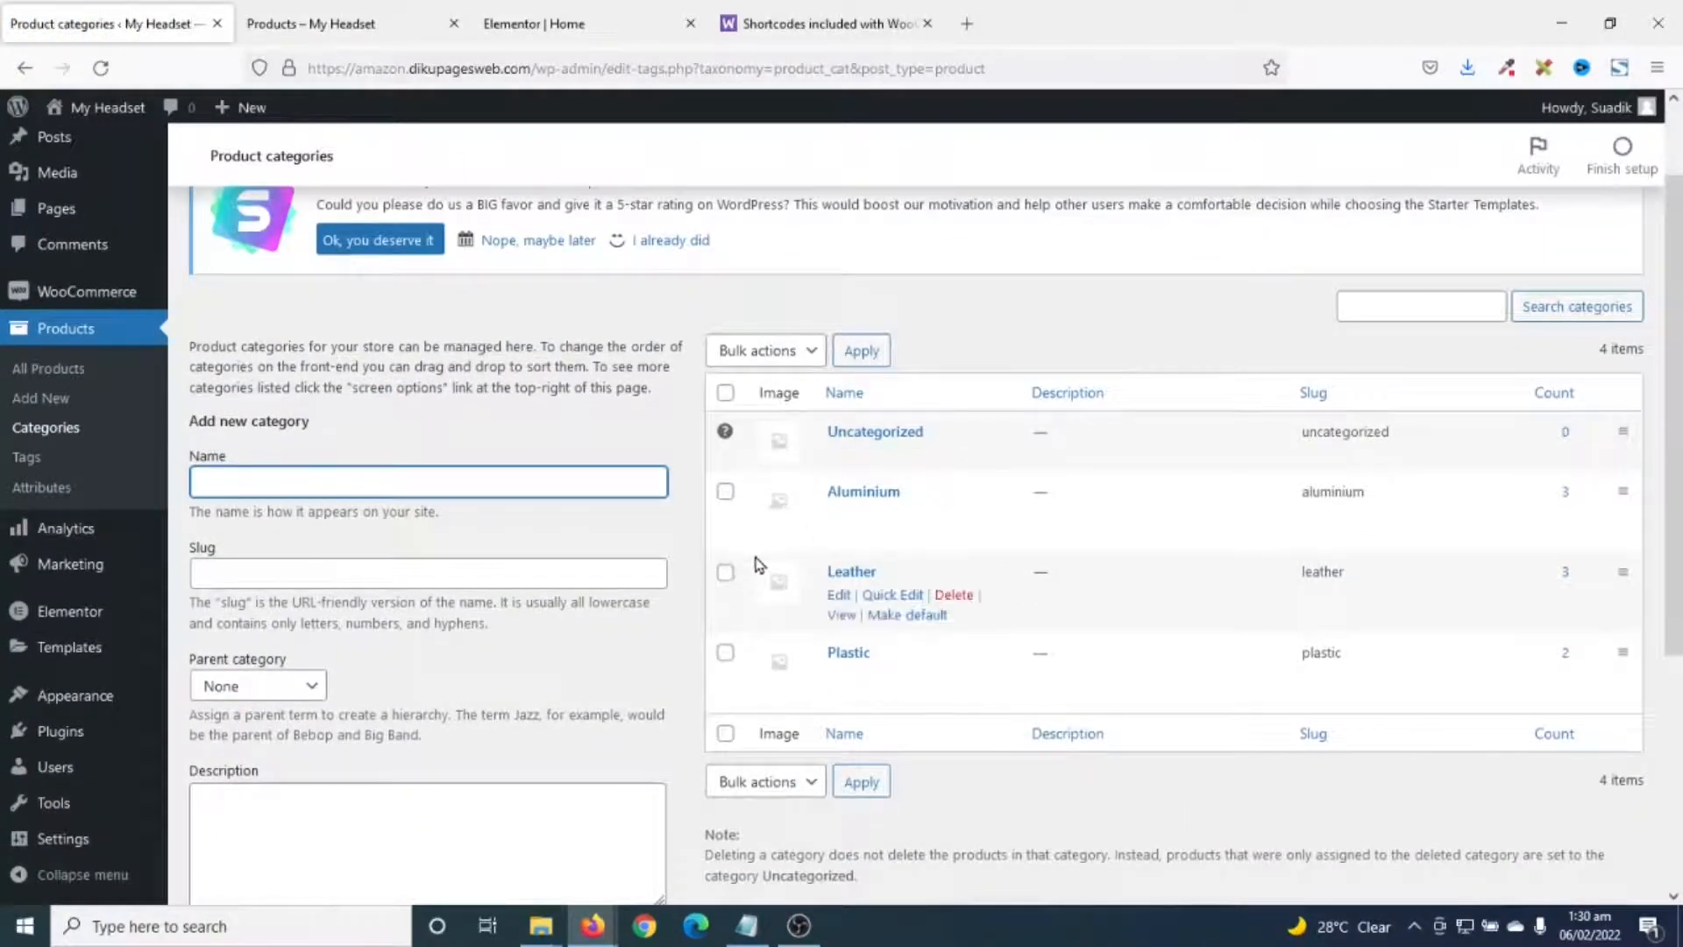
click(853, 517)
right_click(866, 501)
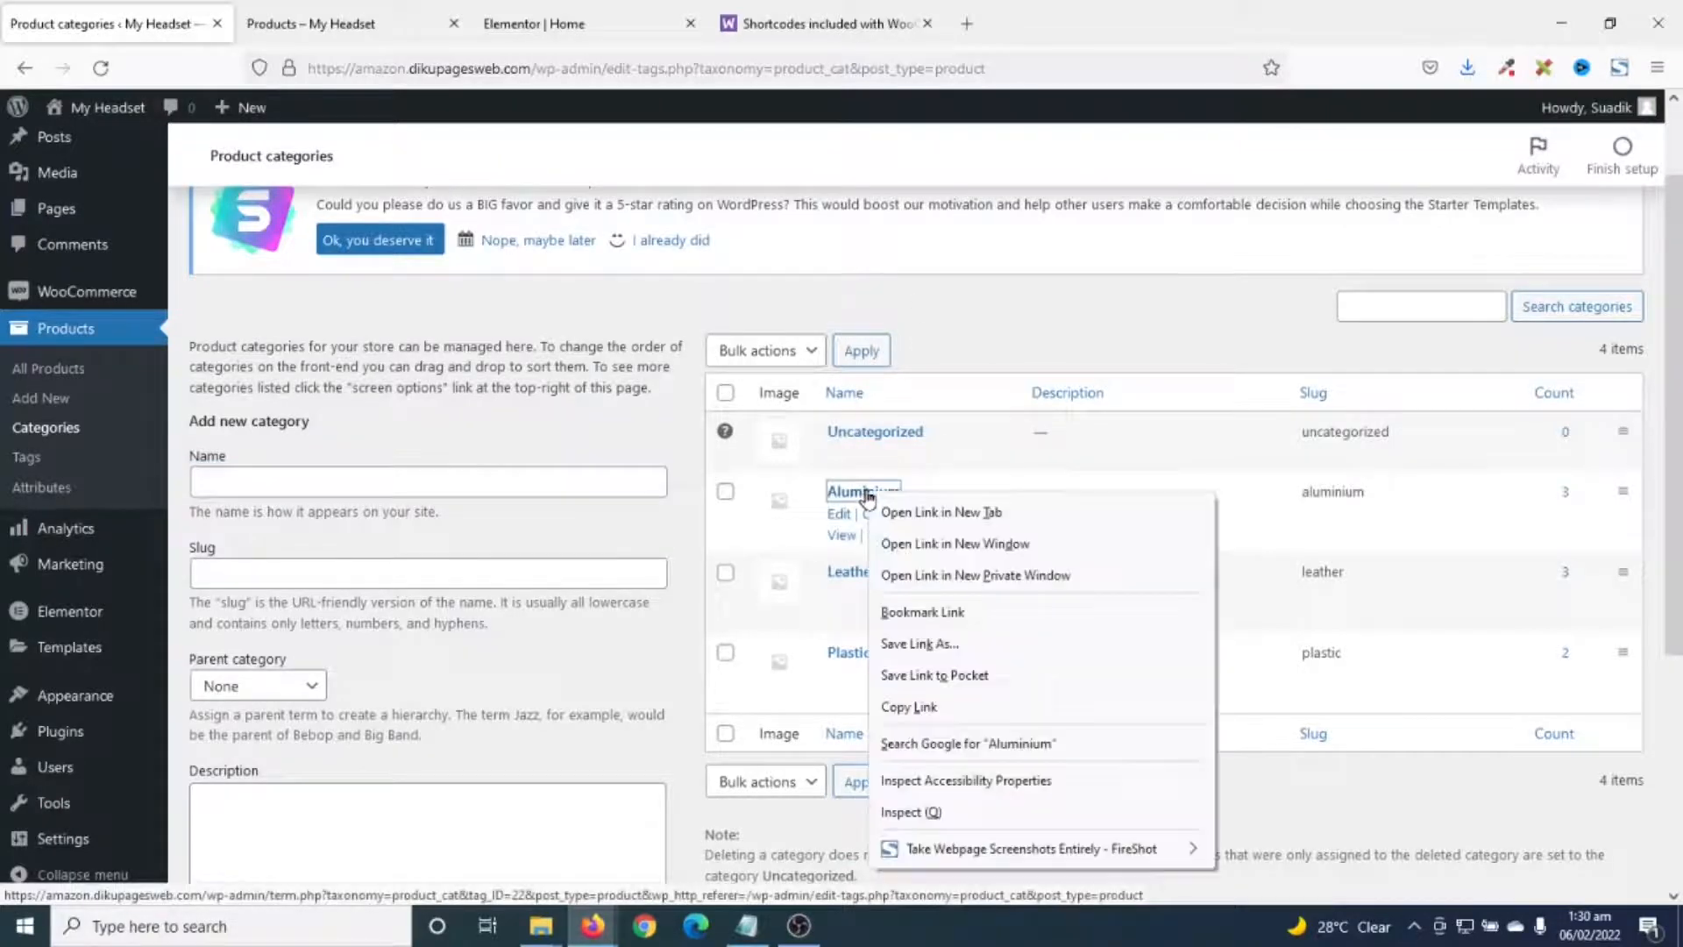
click(889, 512)
right_click(849, 579)
click(911, 211)
click(848, 652)
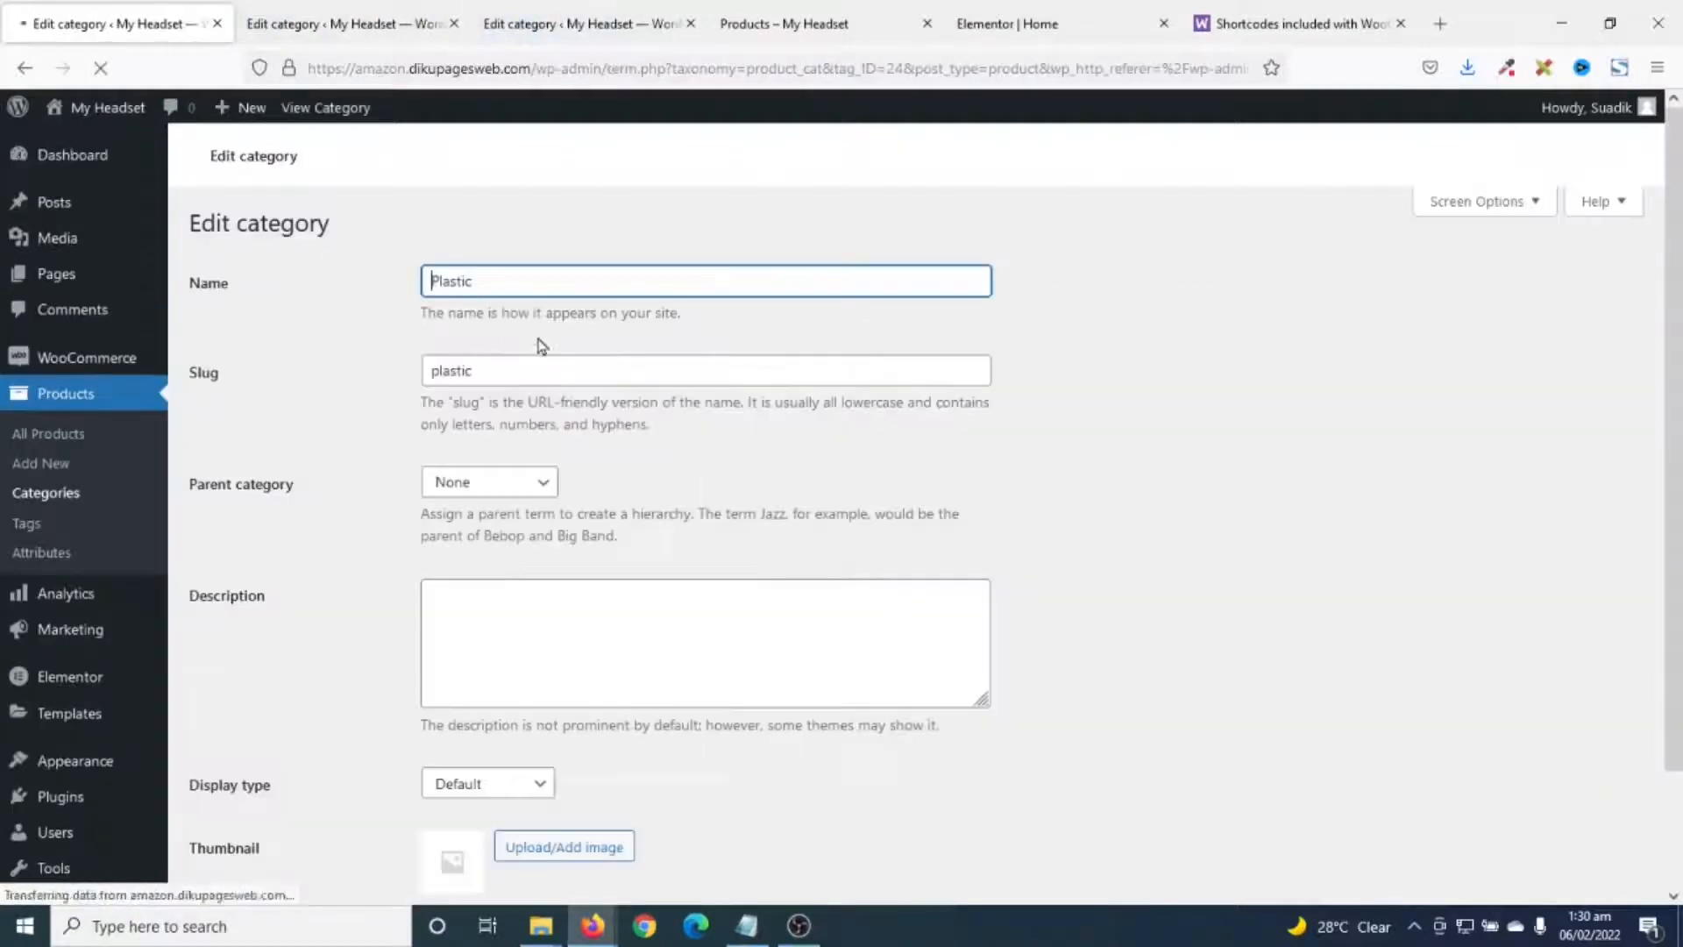
- Open Plastic's thumbnail image picker and start uploading files from the computer
scroll(526, 508, down, 3)
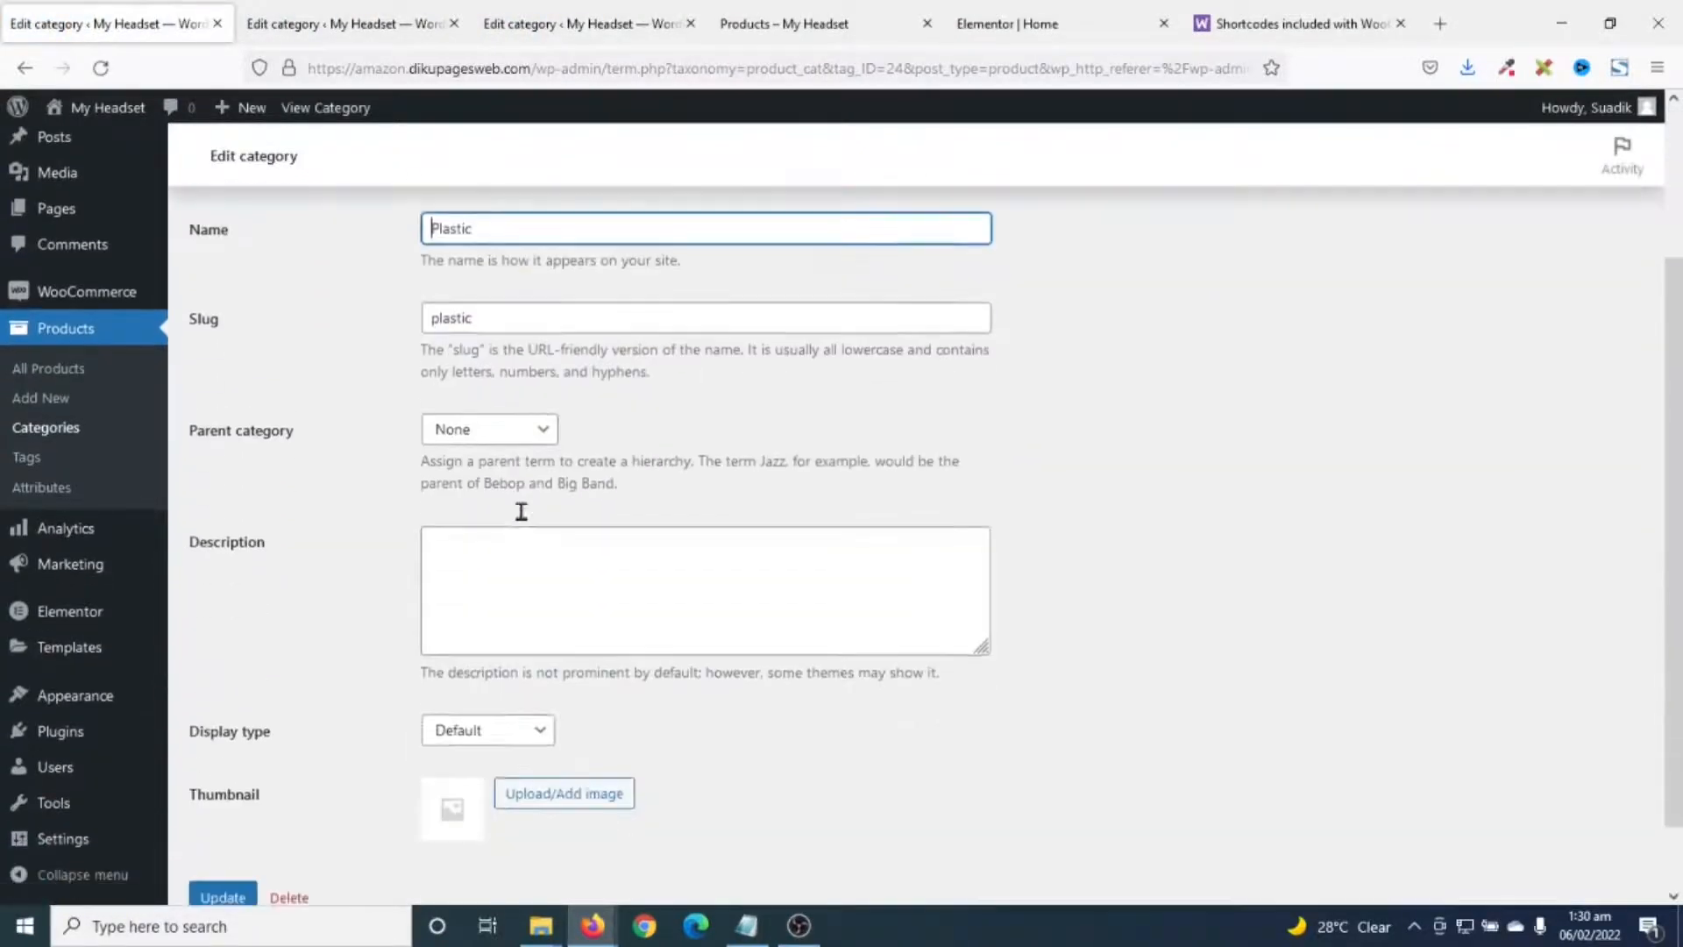
click(563, 725)
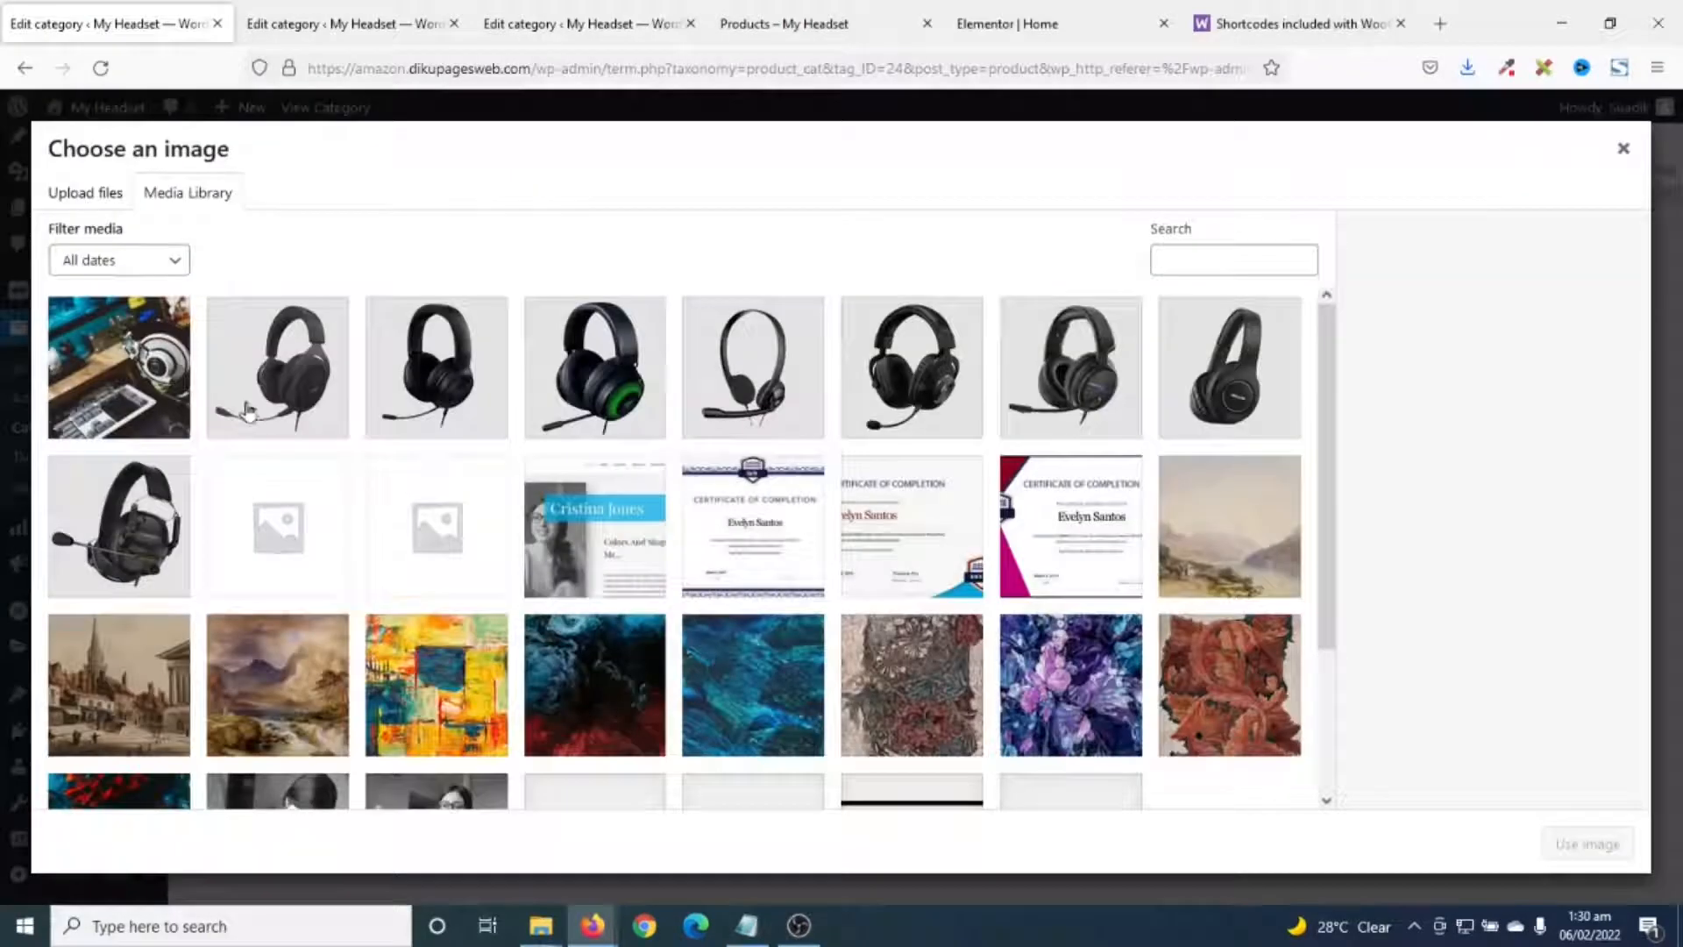
click(85, 193)
click(789, 496)
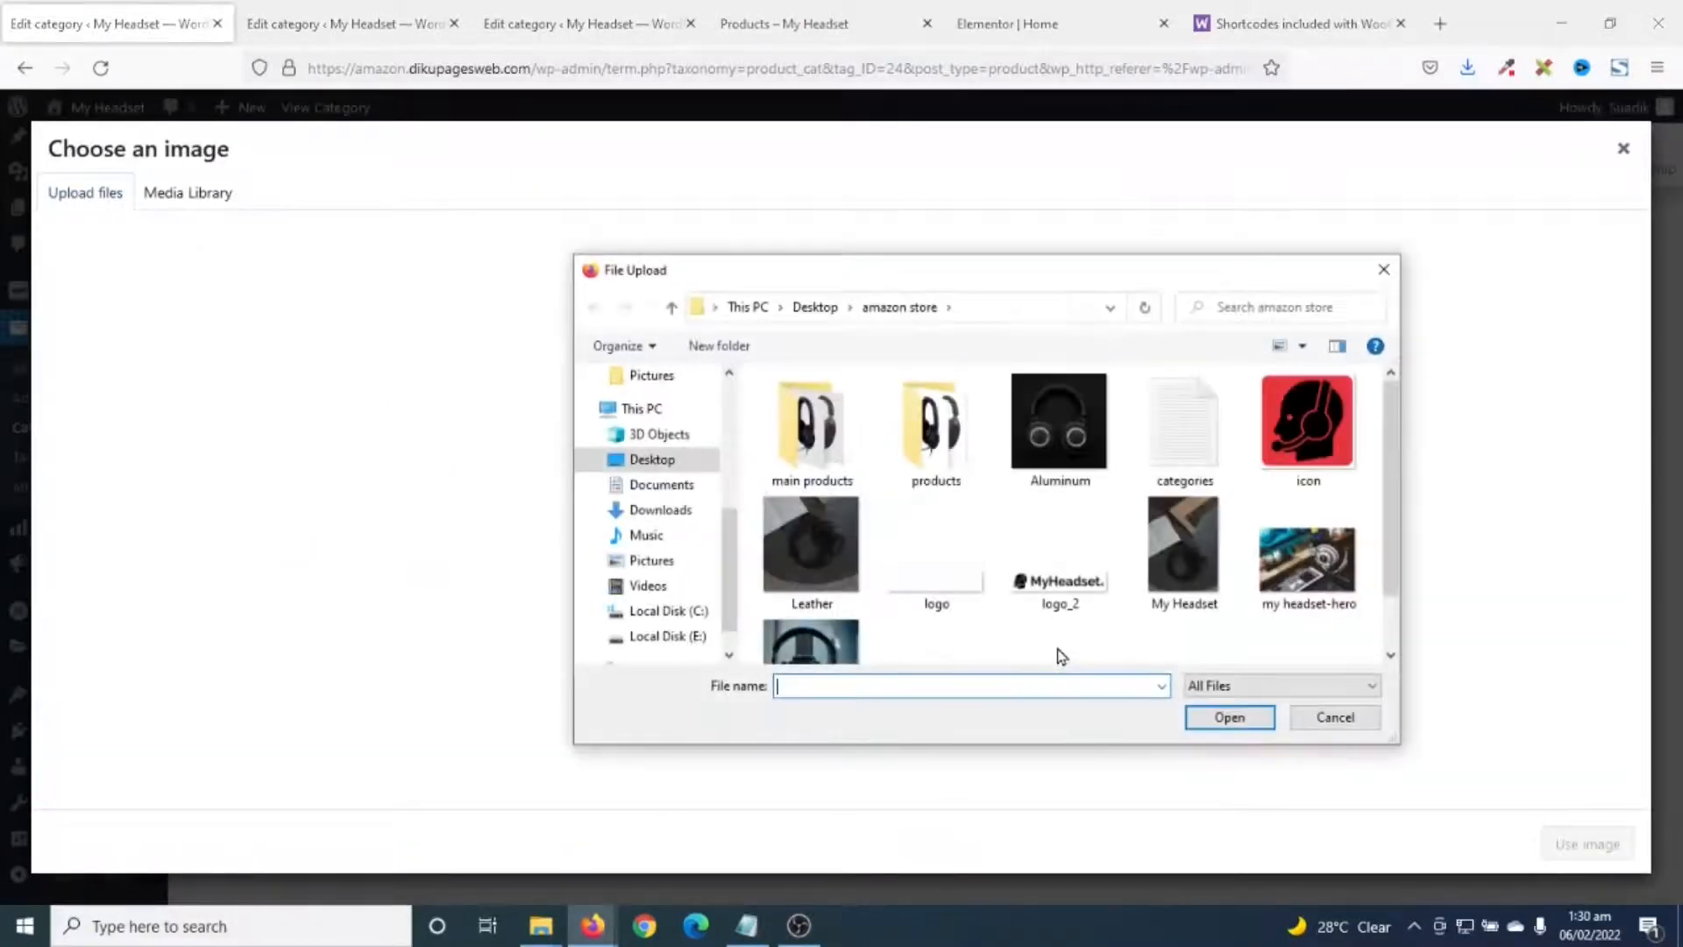
scroll(1052, 614, down, 1)
scroll(1034, 597, up, 1)
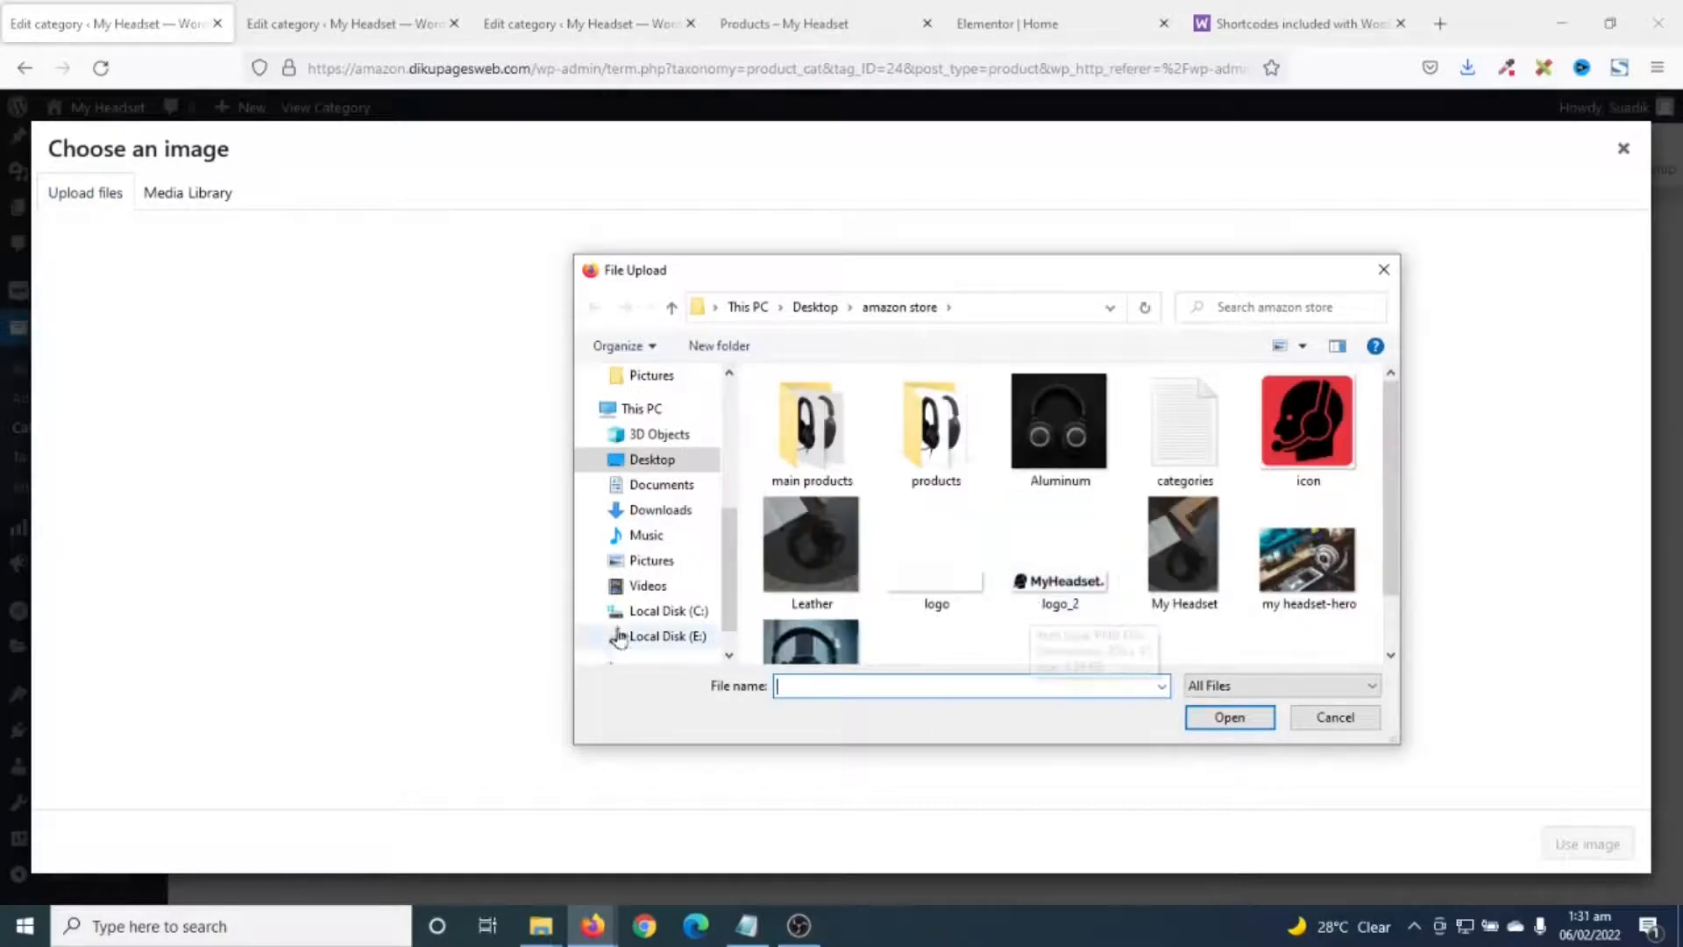
- Upload the Aluminum, Leather and Plastic images and save a headset photo as Plastic's thumbnail
click(1049, 415)
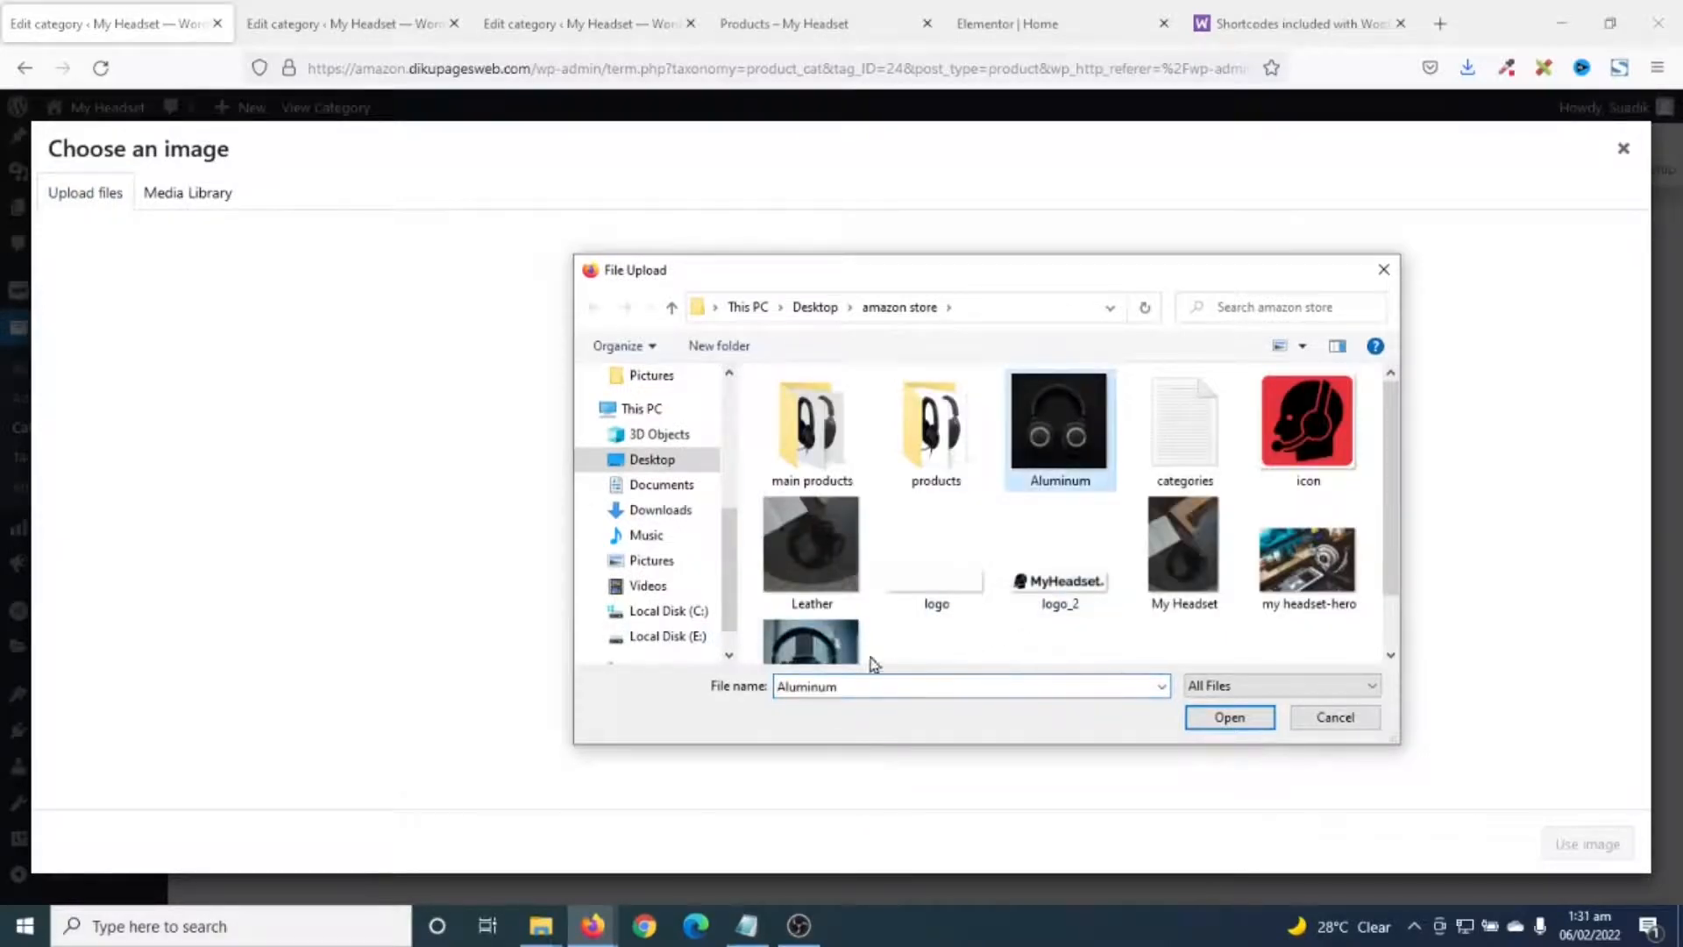
ctrl+click(808, 551)
scroll(1109, 627, down, 1)
ctrl+click(810, 598)
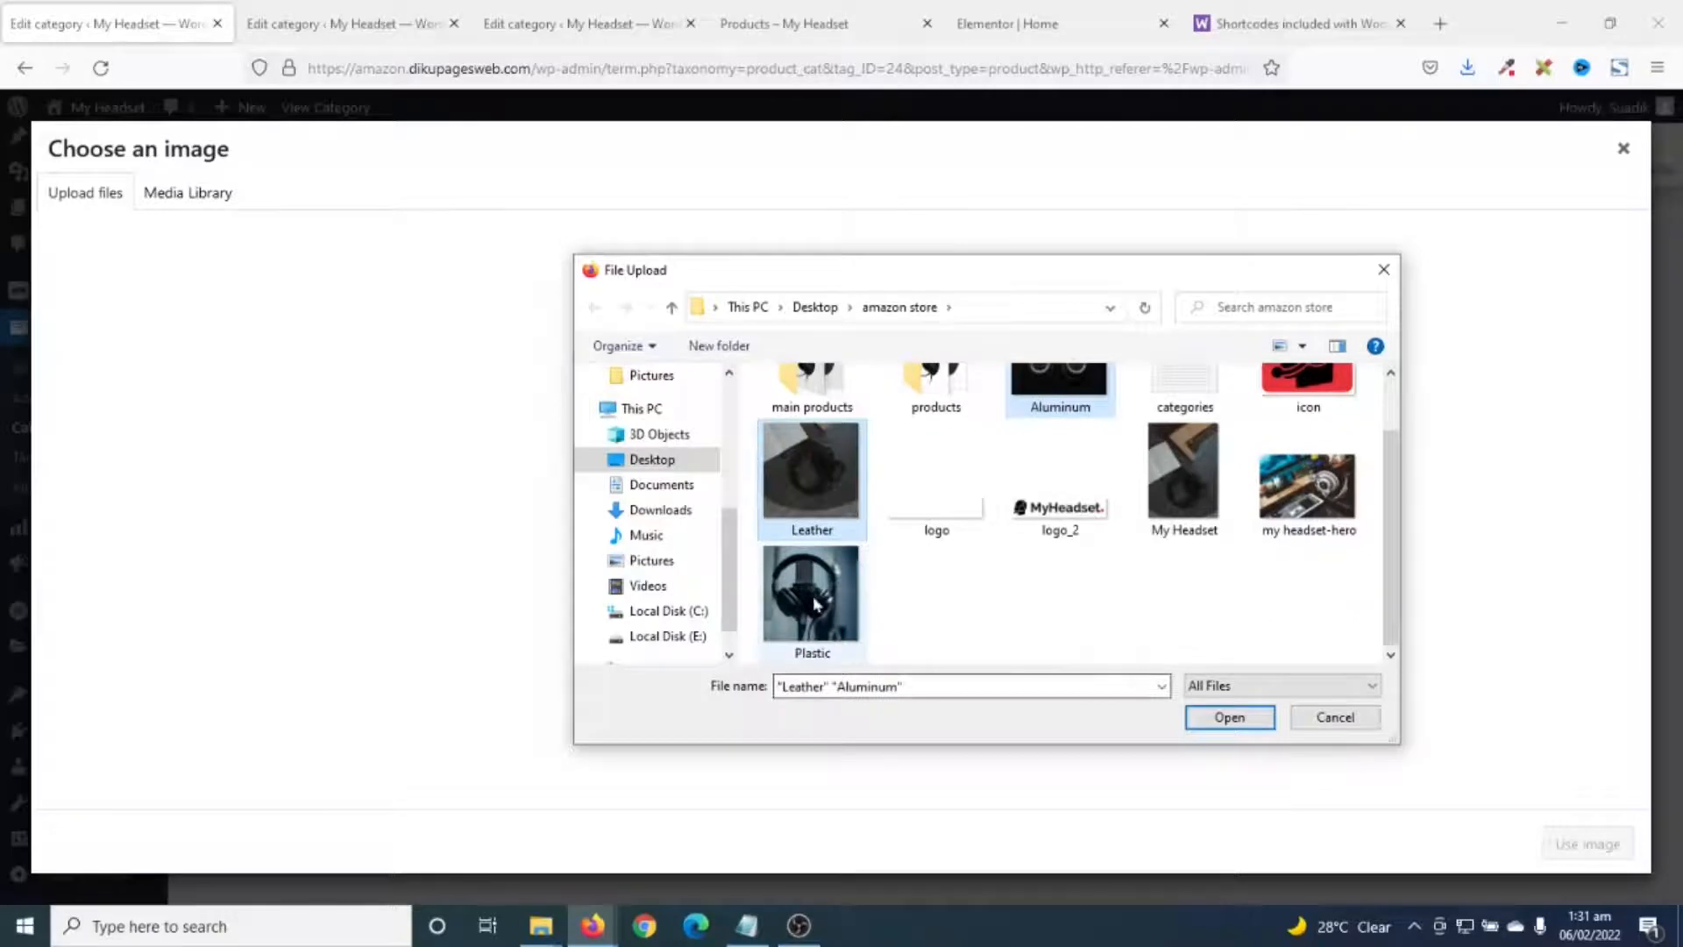
click(1228, 717)
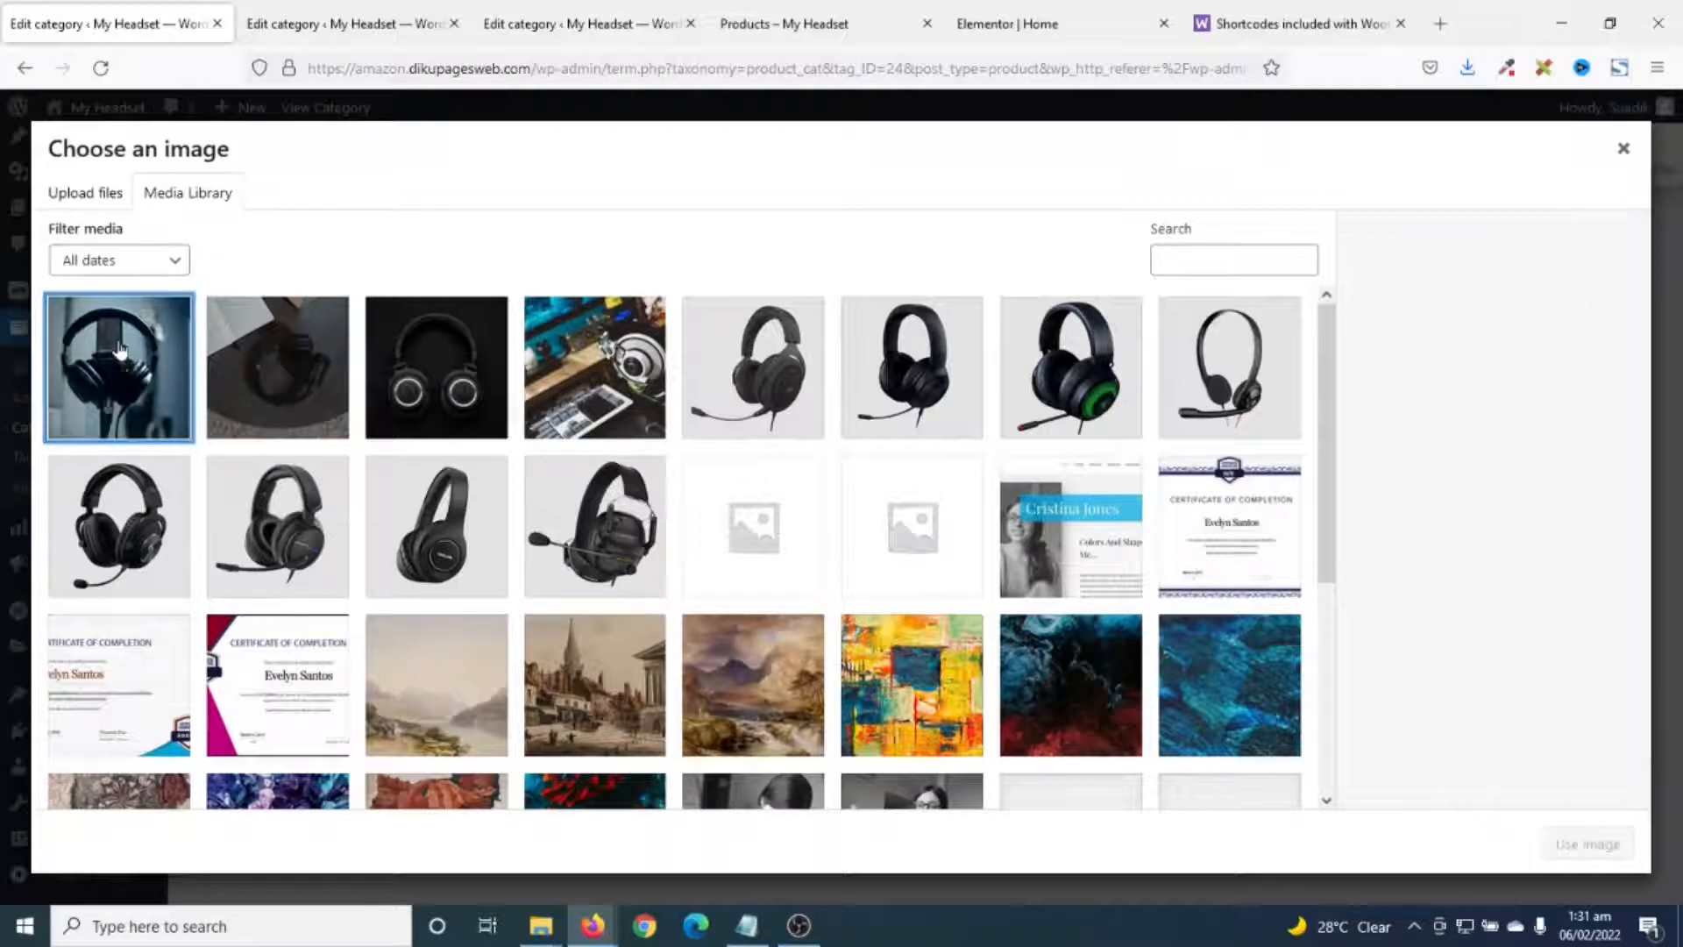
click(1587, 843)
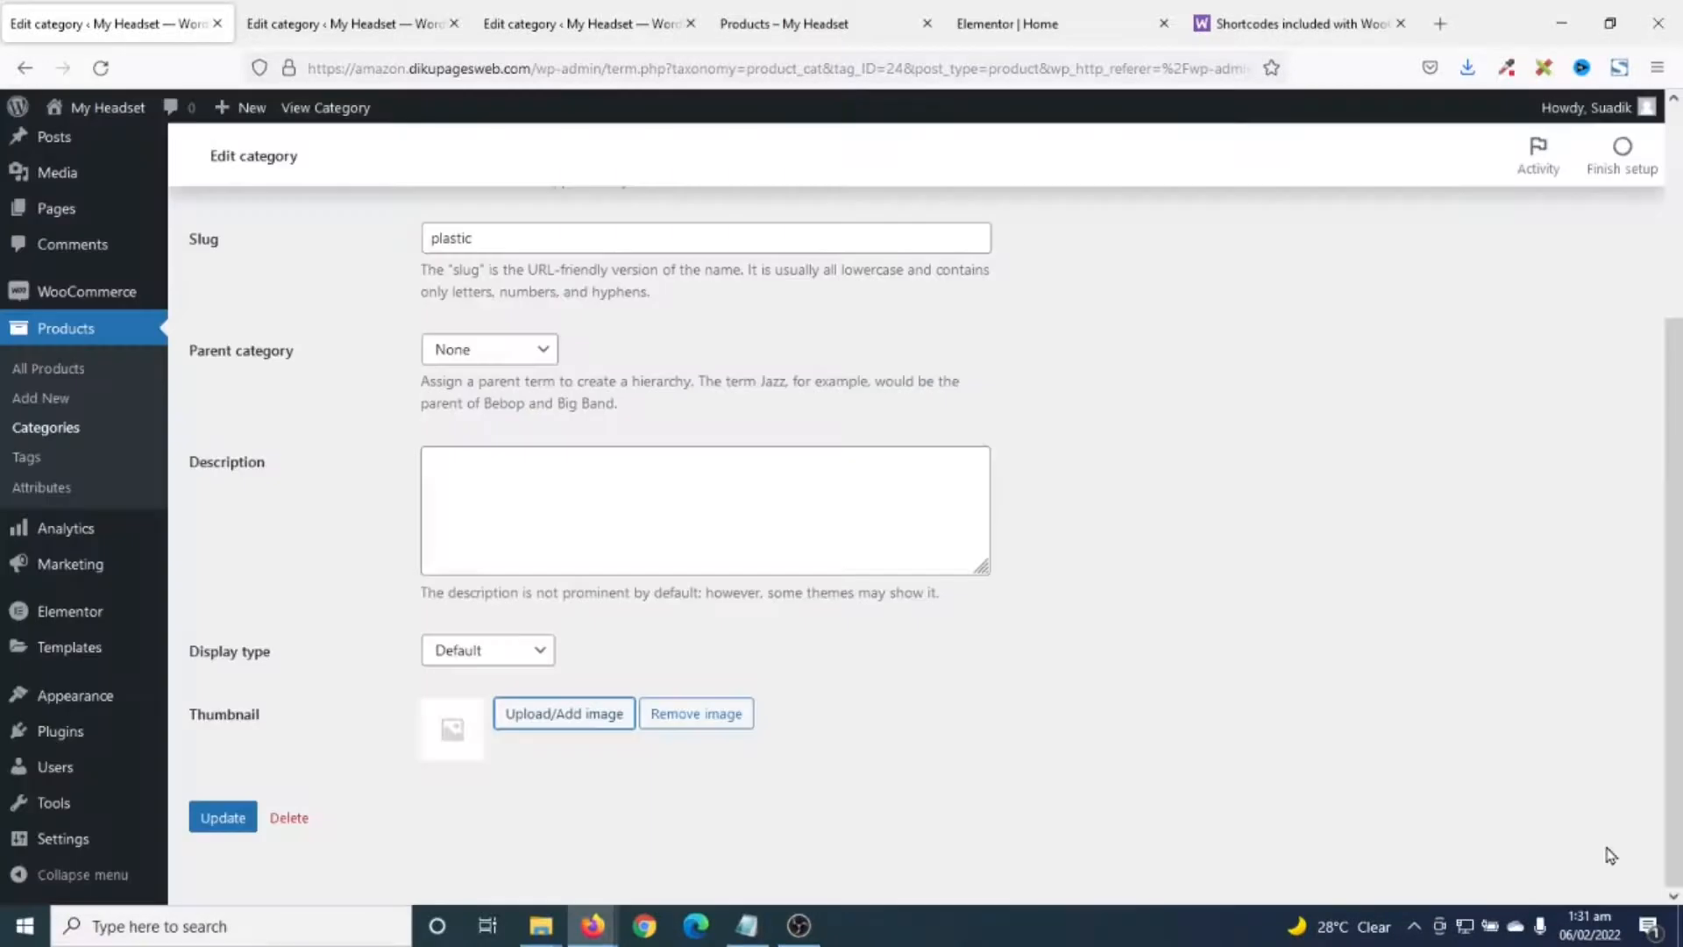
click(224, 817)
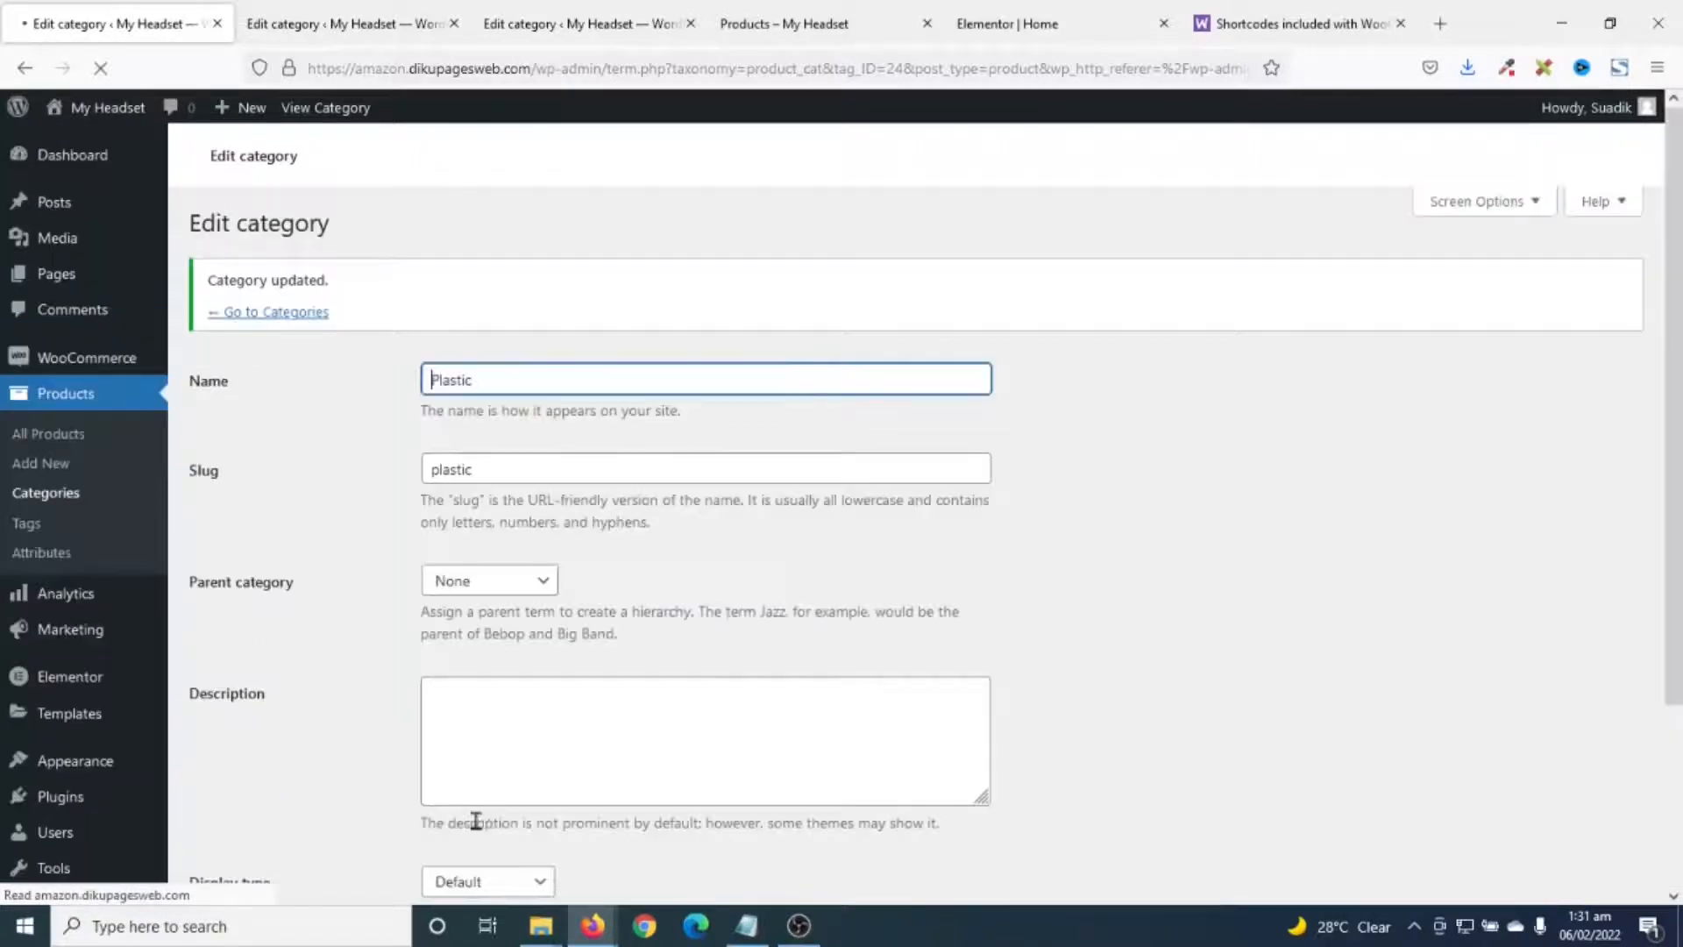
- Give the Aluminium category the Aluminum image as its thumbnail and update it
click(305, 20)
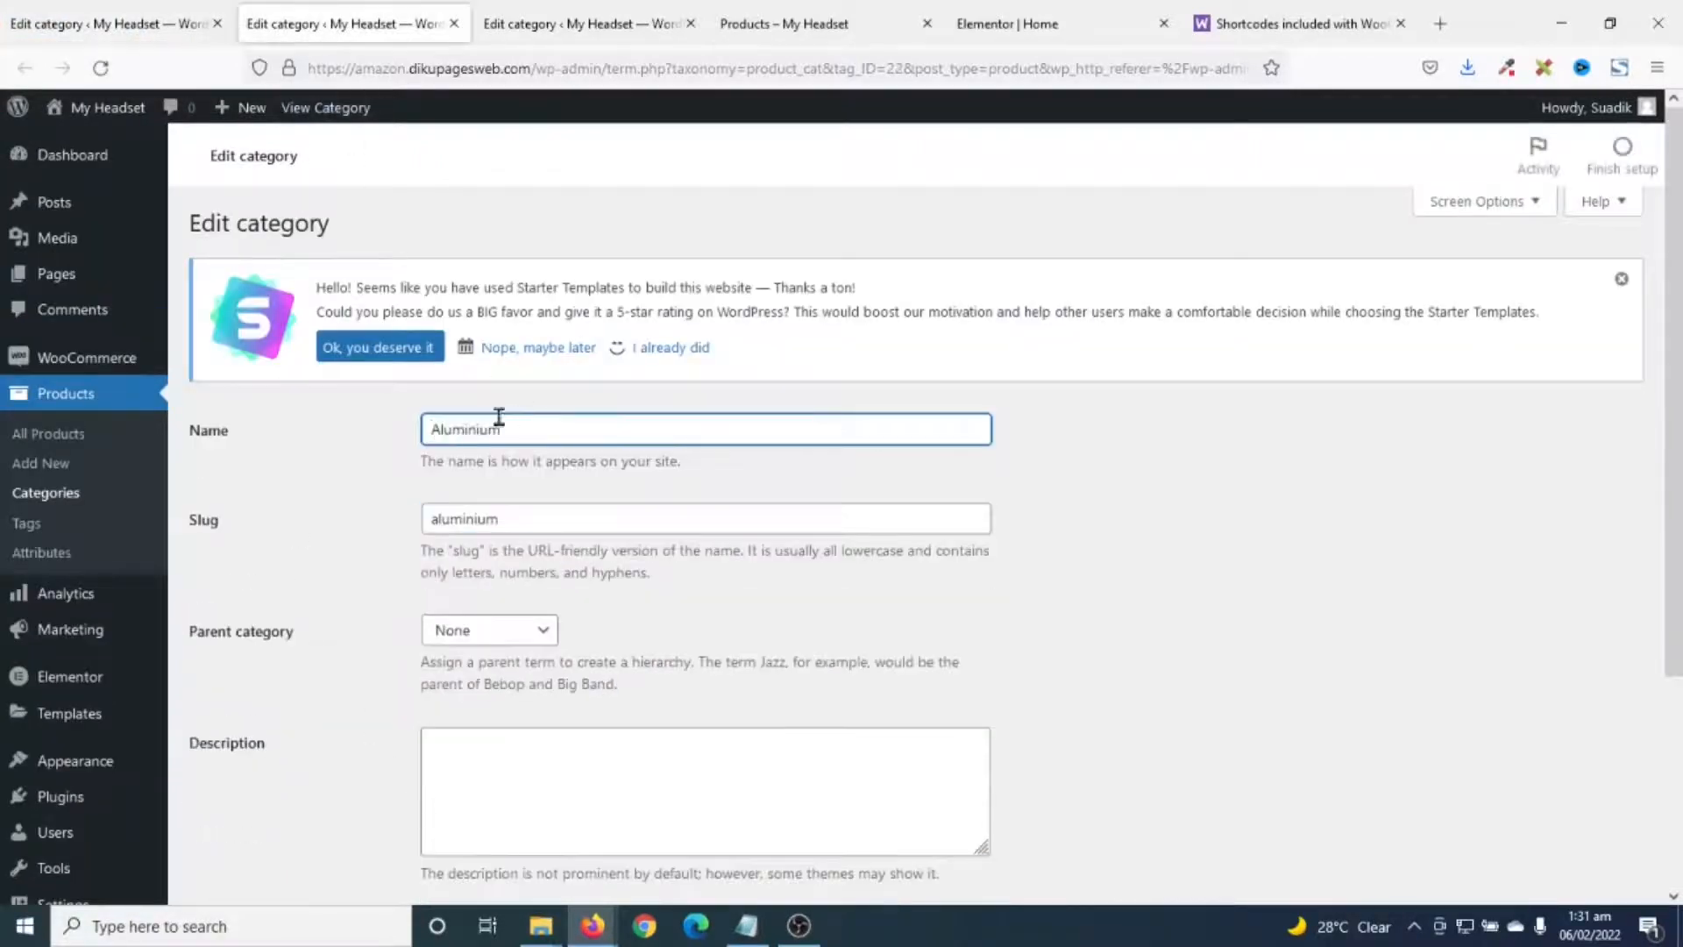
scroll(537, 492, down, 3)
click(563, 713)
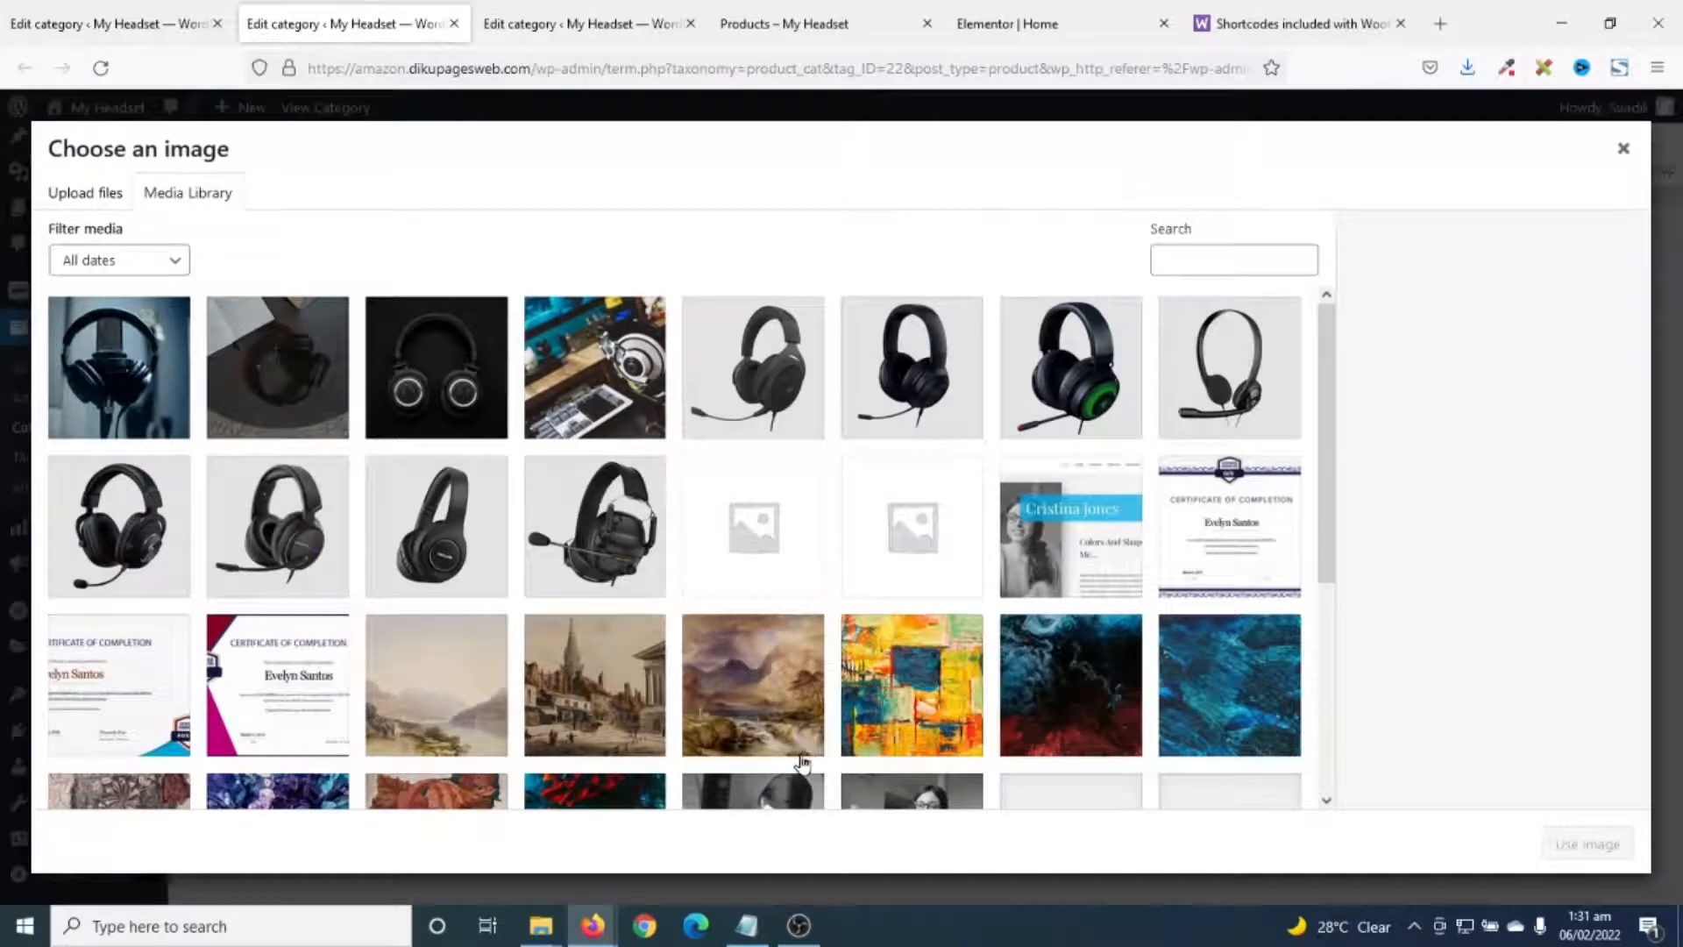
click(263, 372)
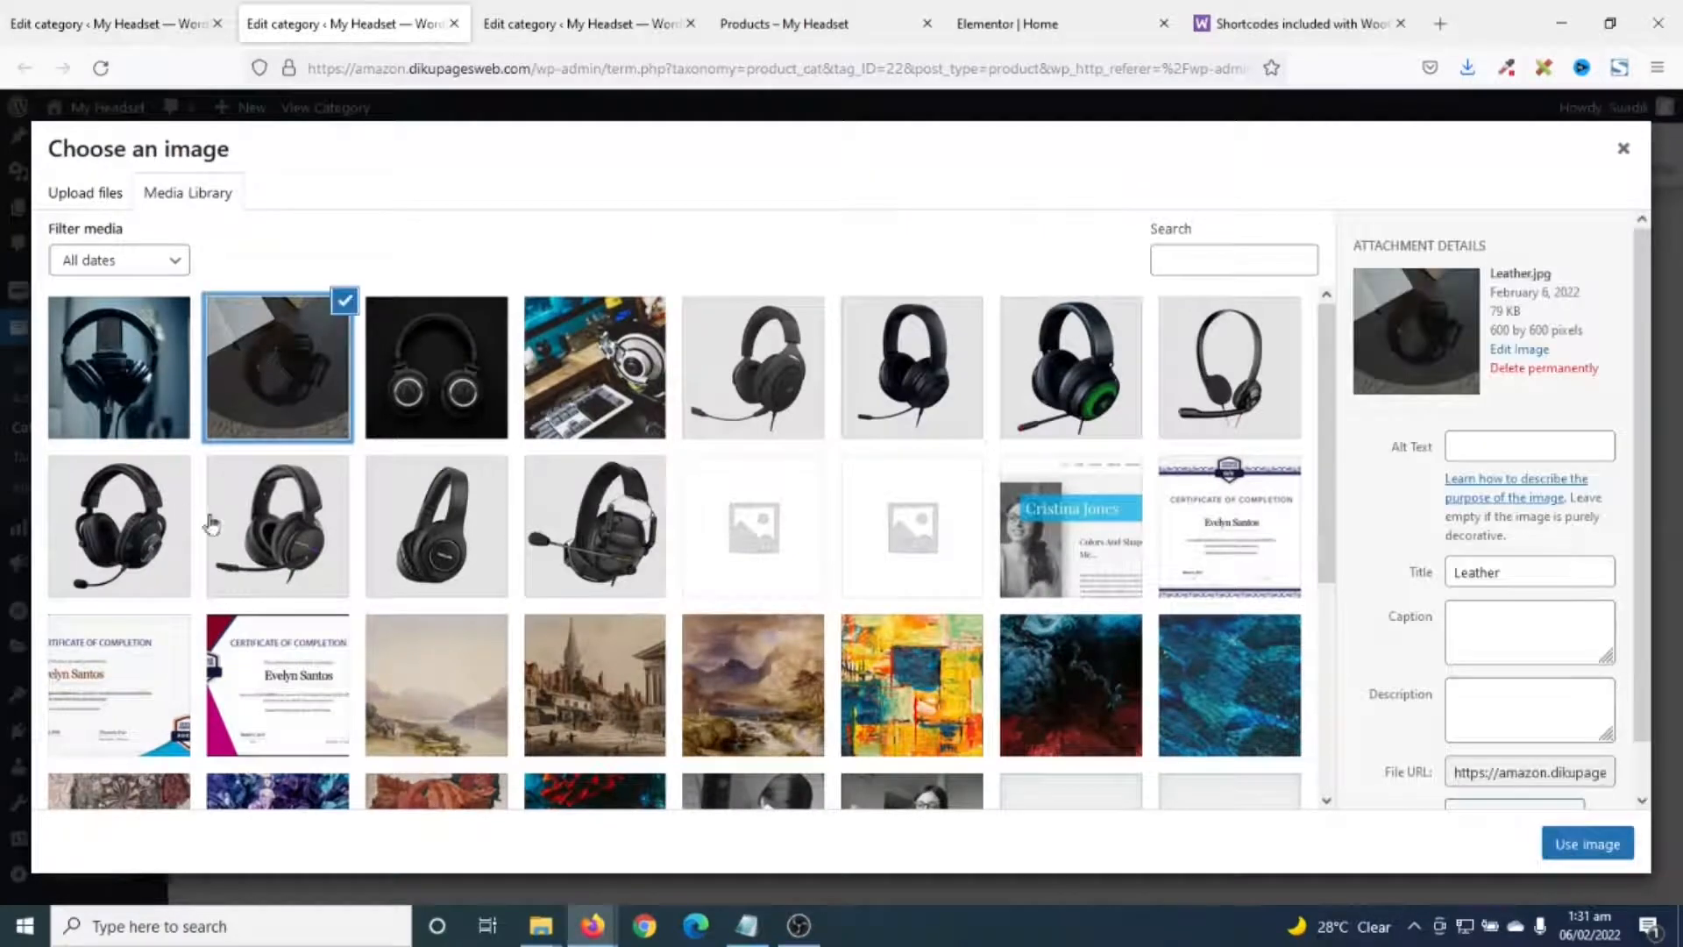
click(424, 369)
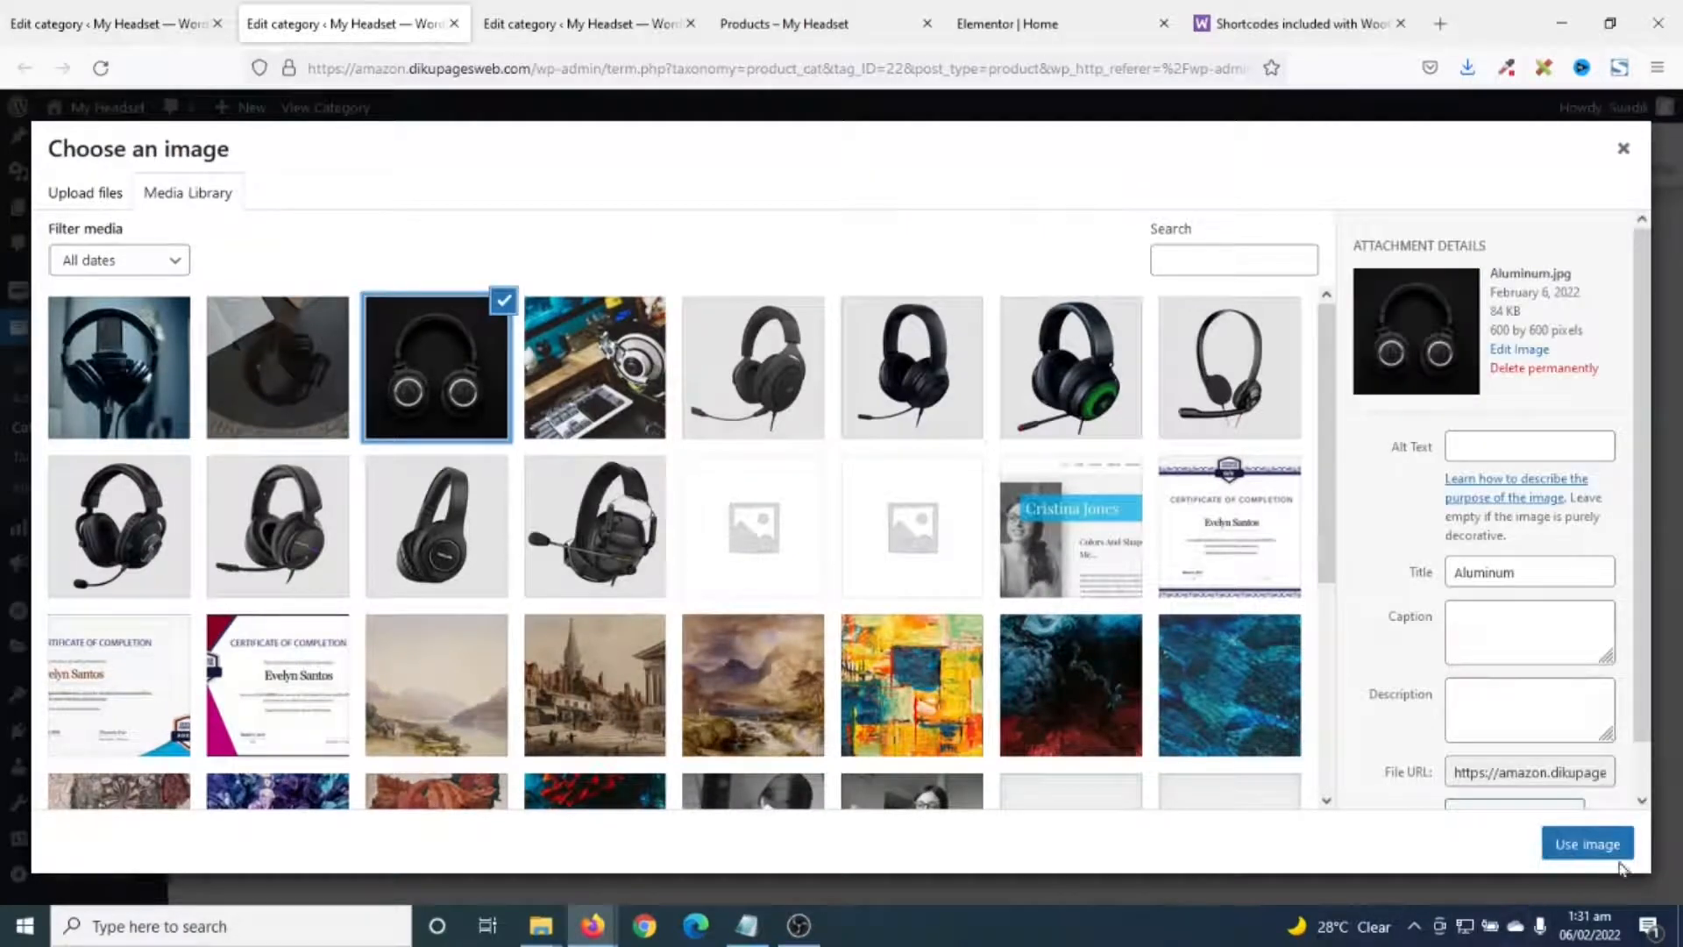
click(1597, 845)
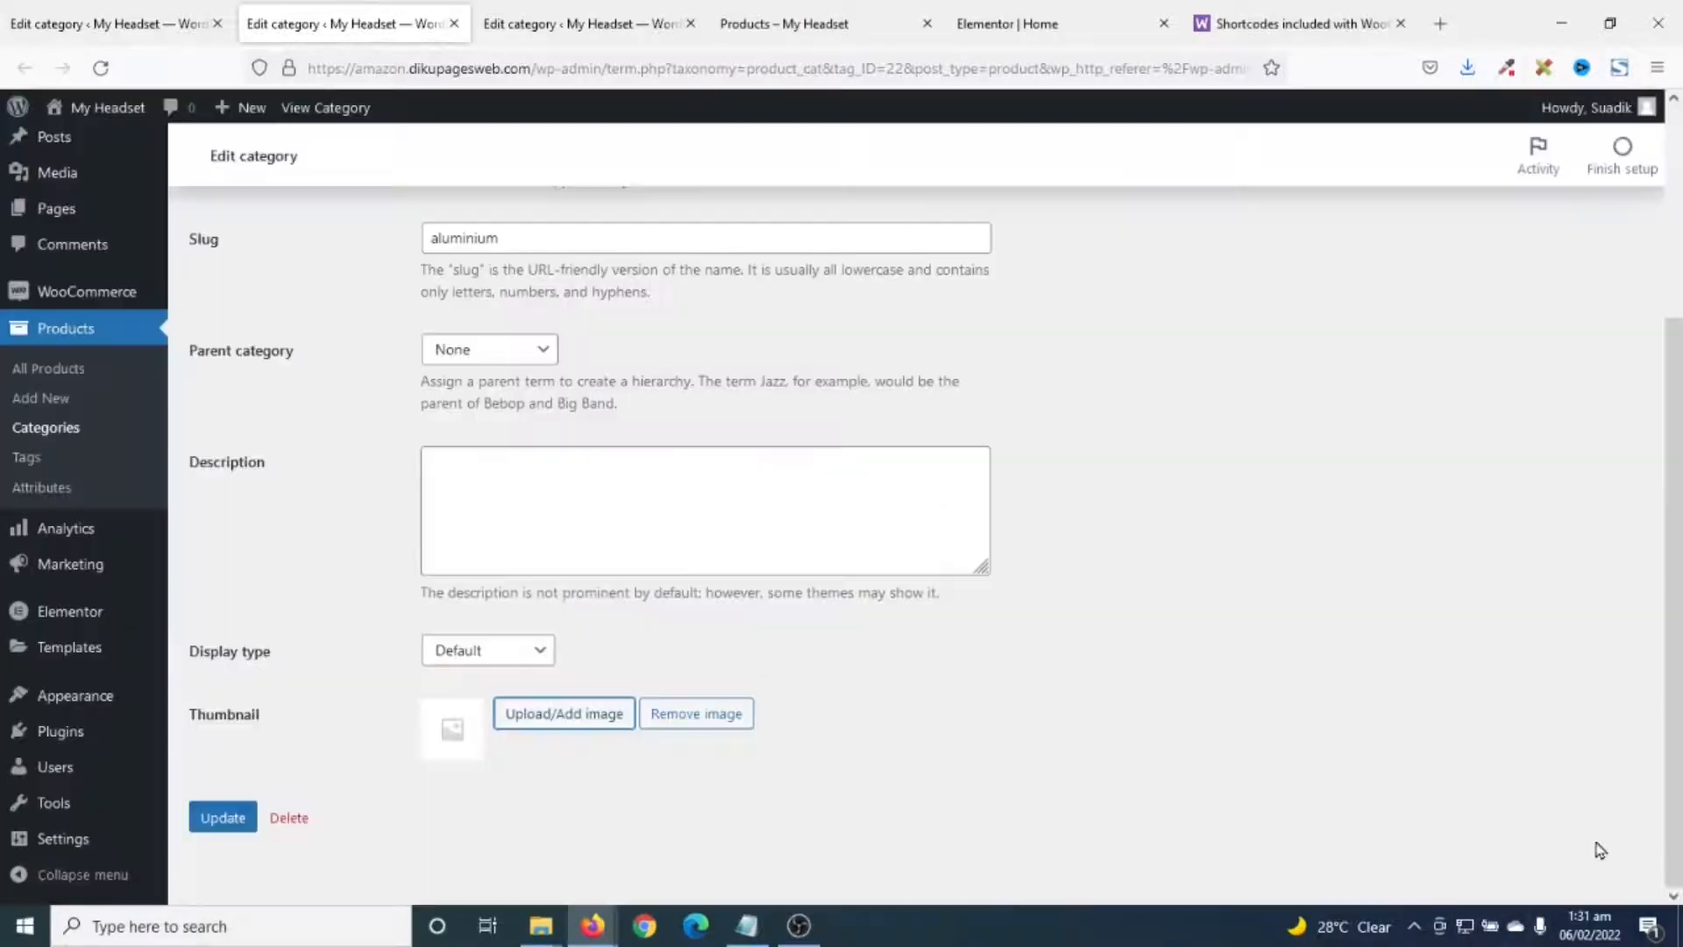
click(212, 822)
- Set Leather.jpg as the Leather category thumbnail, update it, and close the extra tab
click(542, 26)
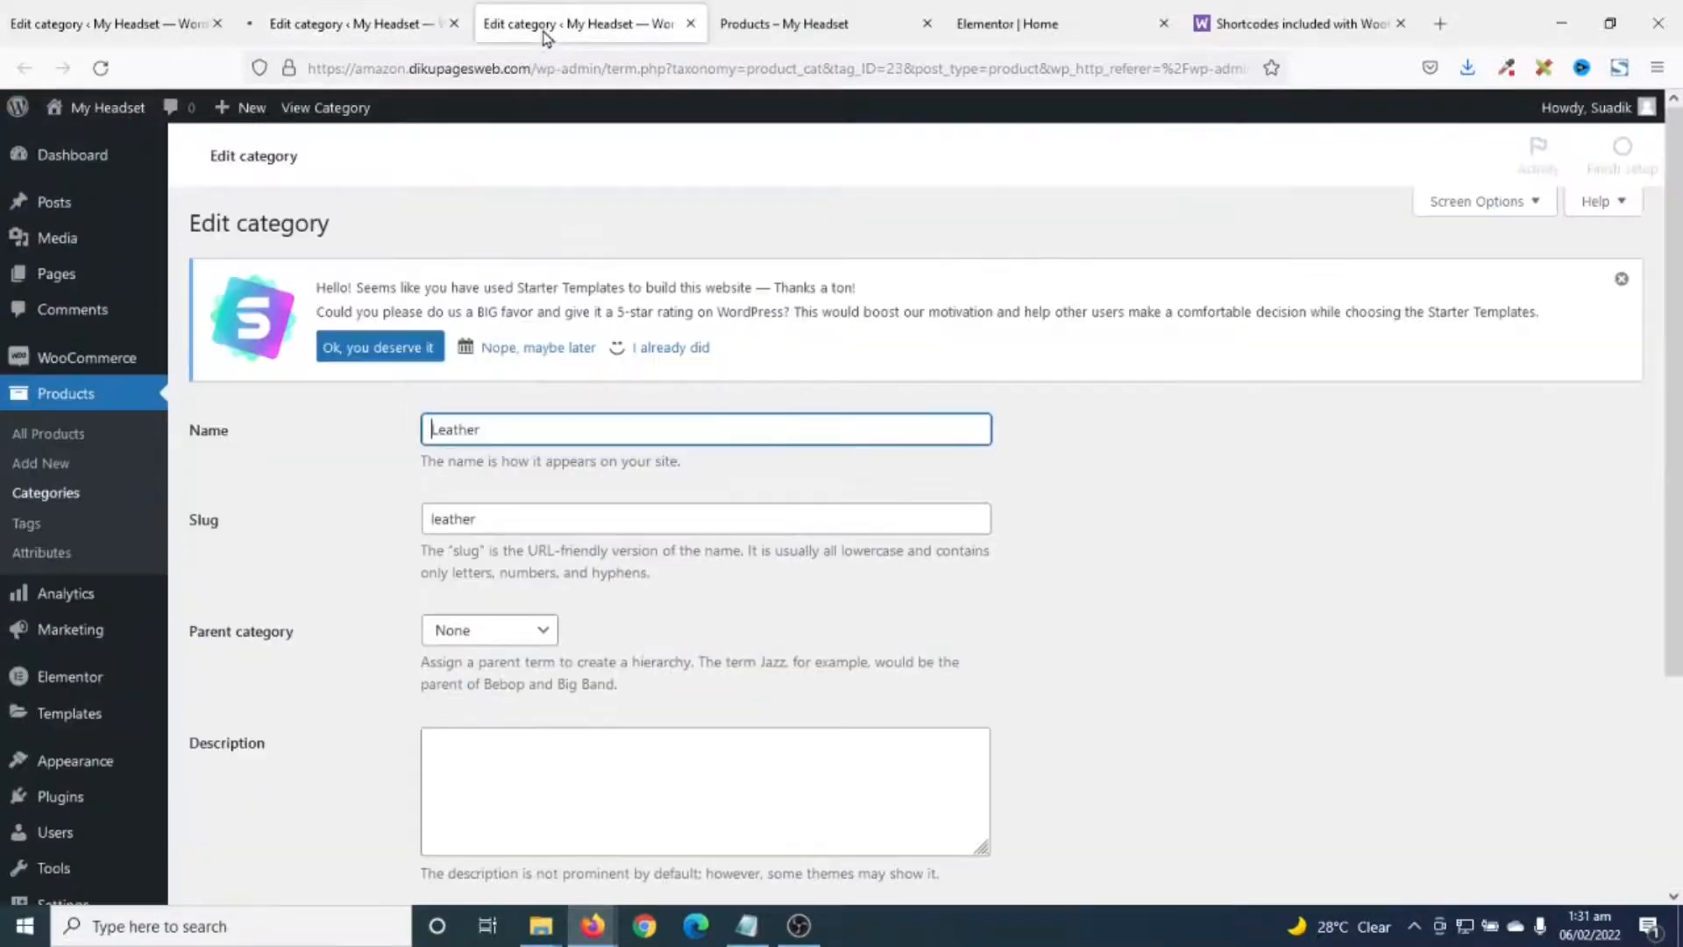
scroll(589, 682, down, 3)
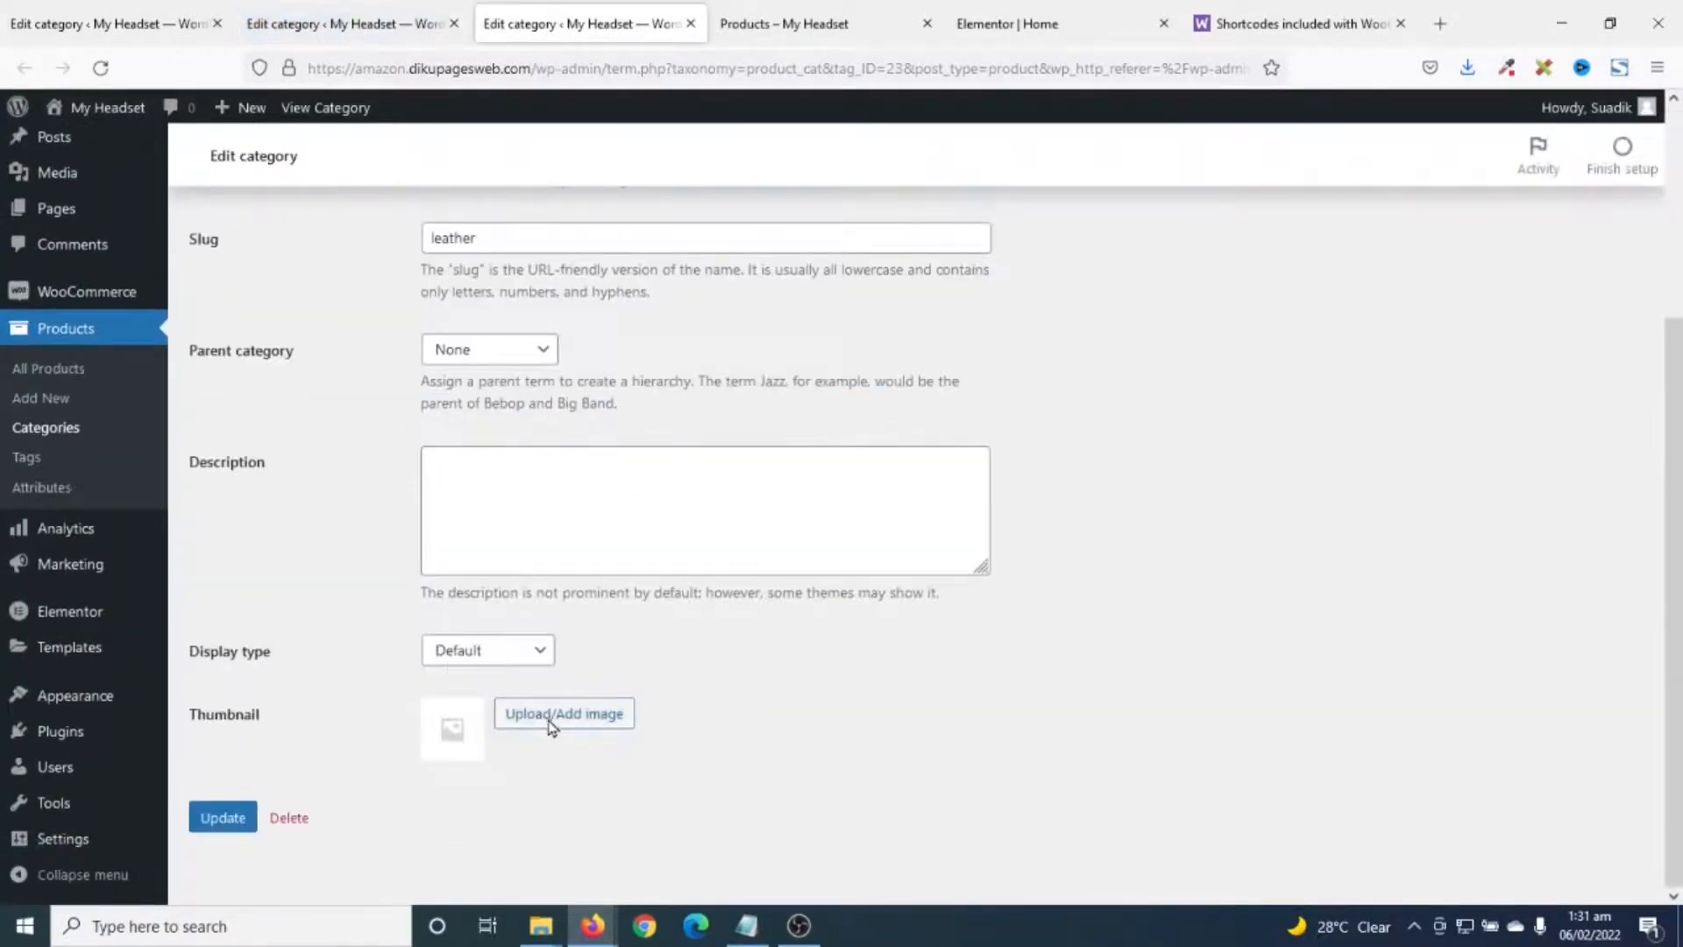
click(552, 720)
click(266, 349)
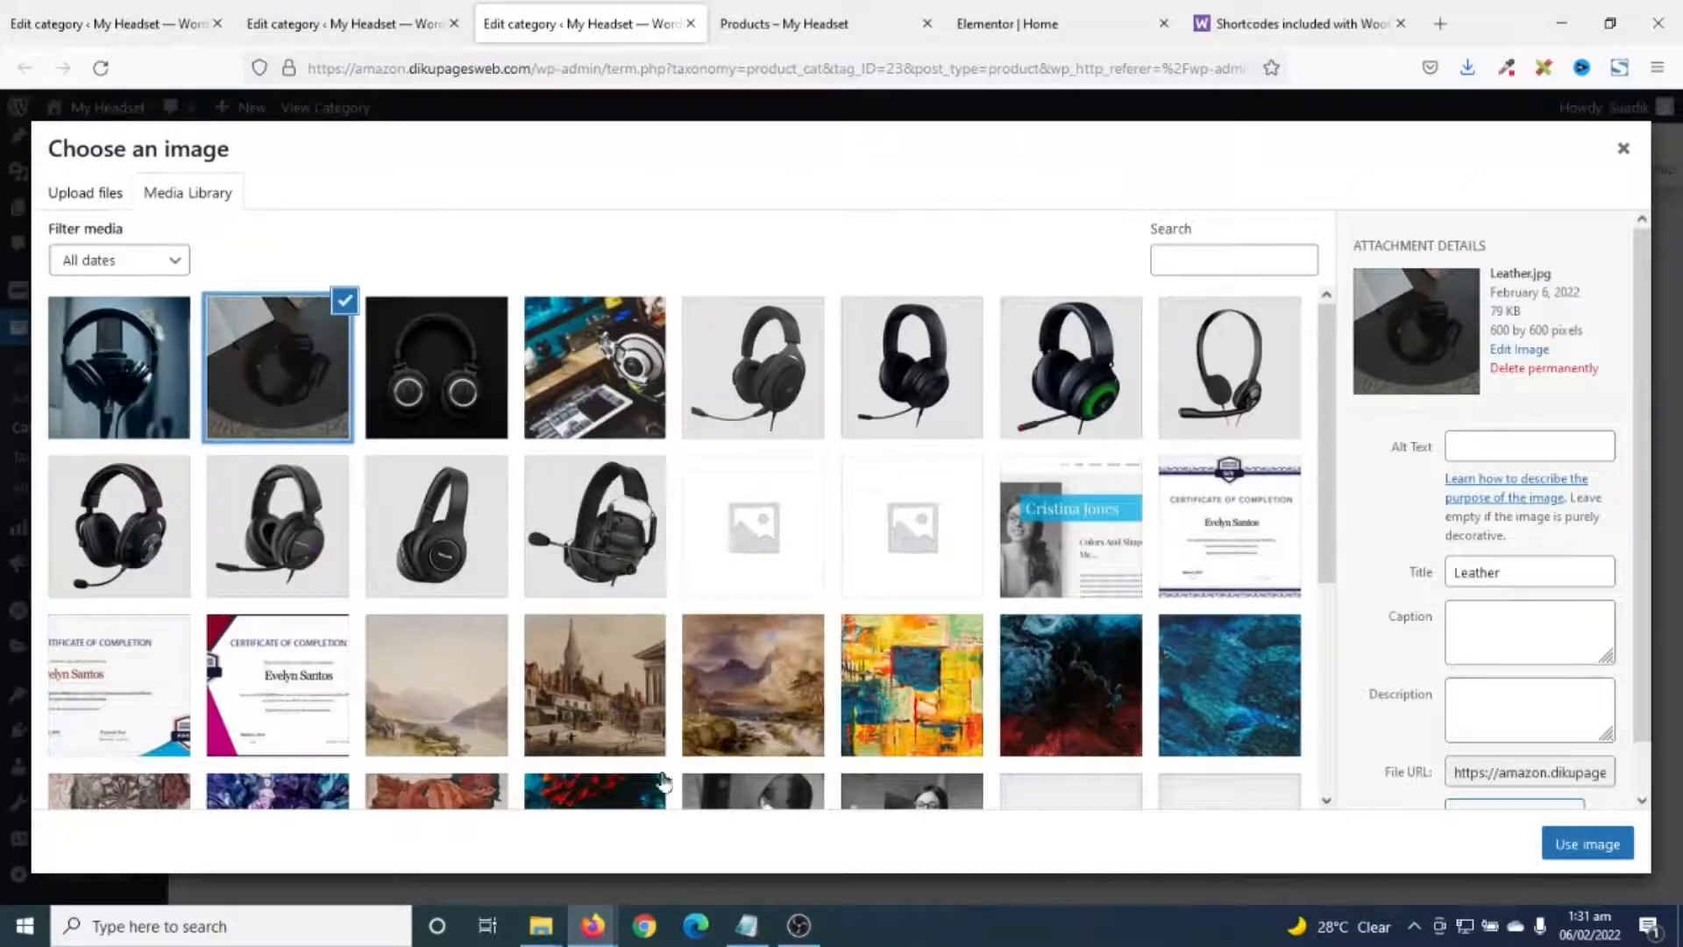
click(1578, 843)
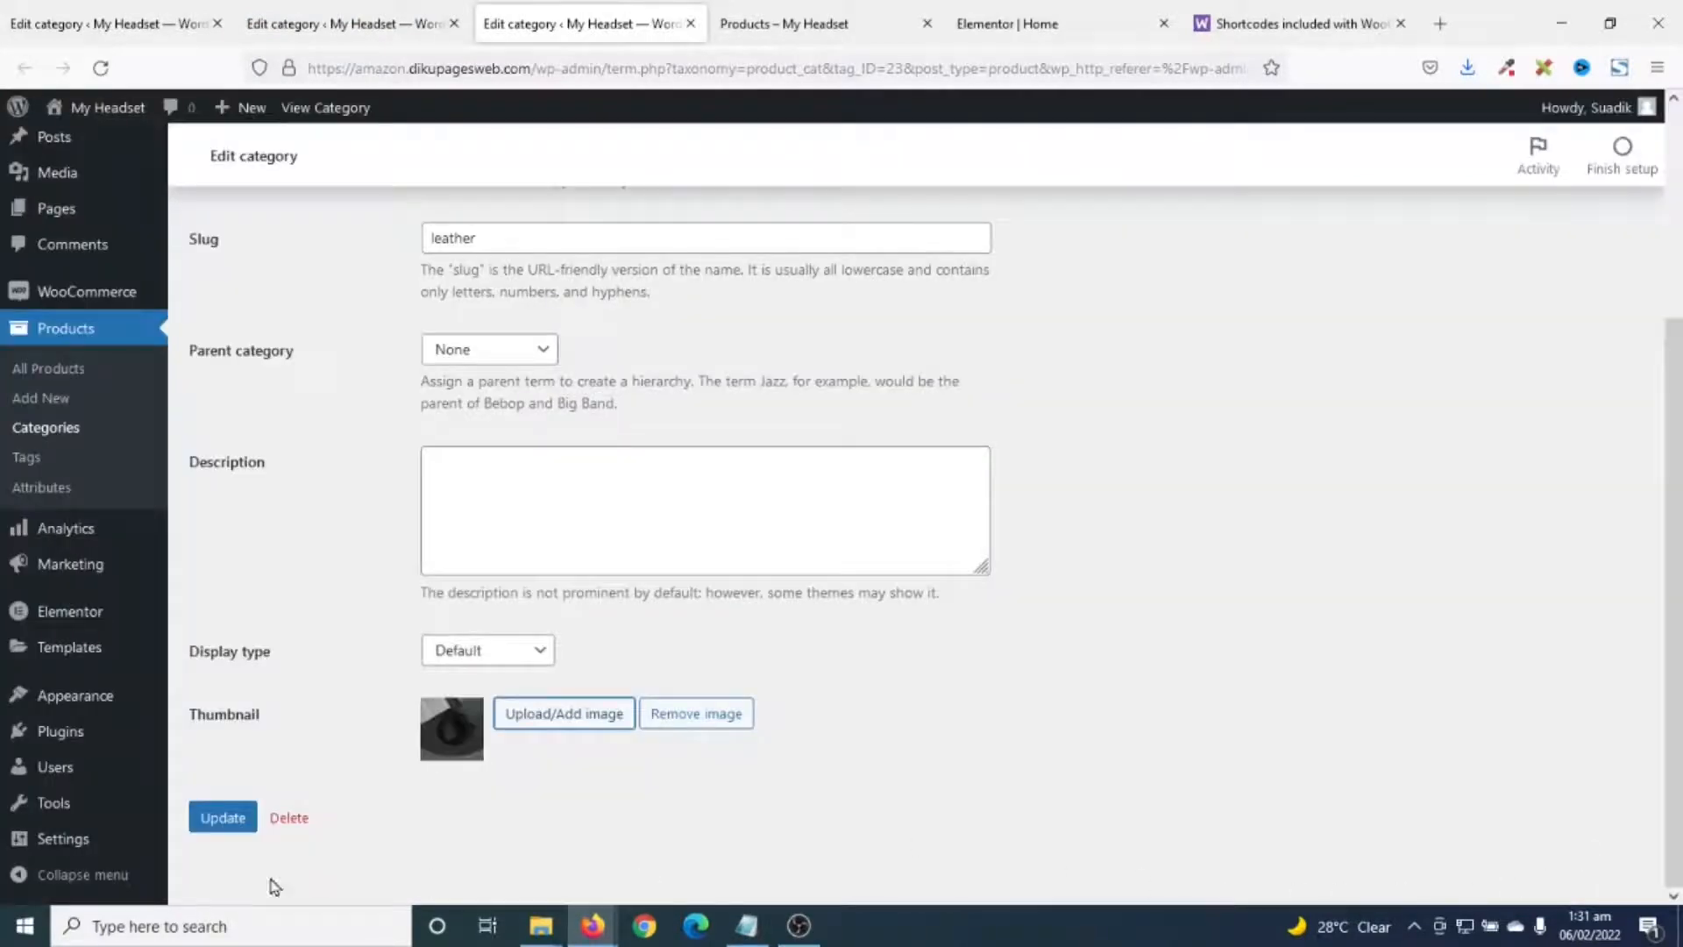
click(223, 817)
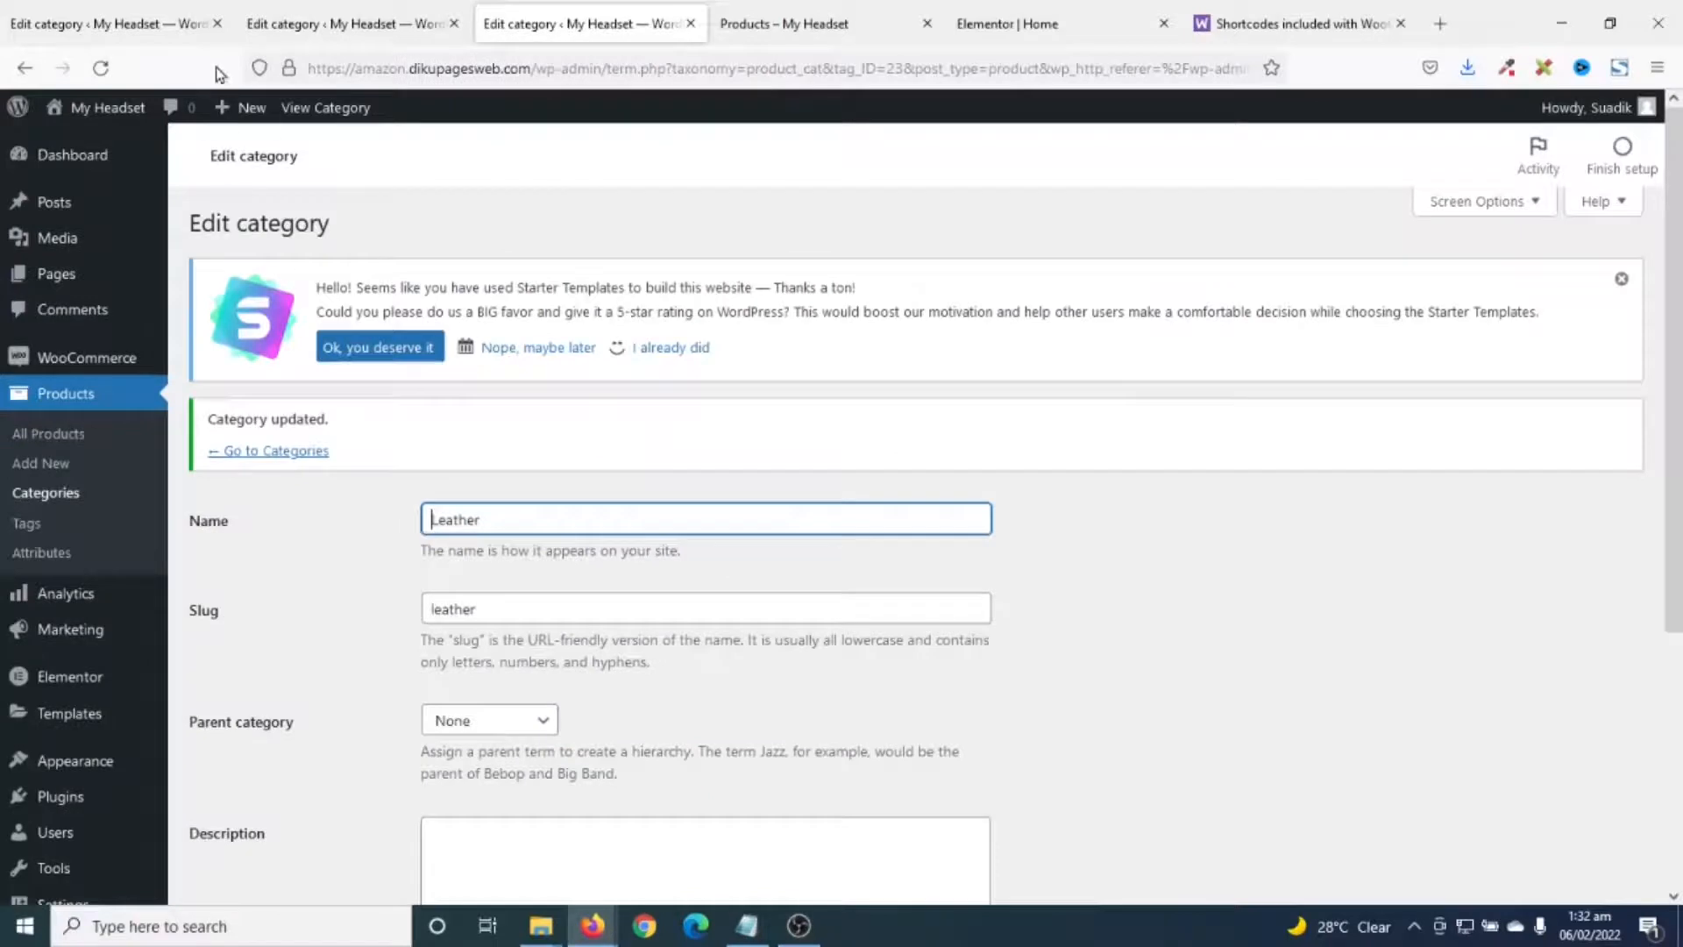
click(218, 23)
- Close the spare category-editing tab and reload the home page's Elementor editor
click(218, 23)
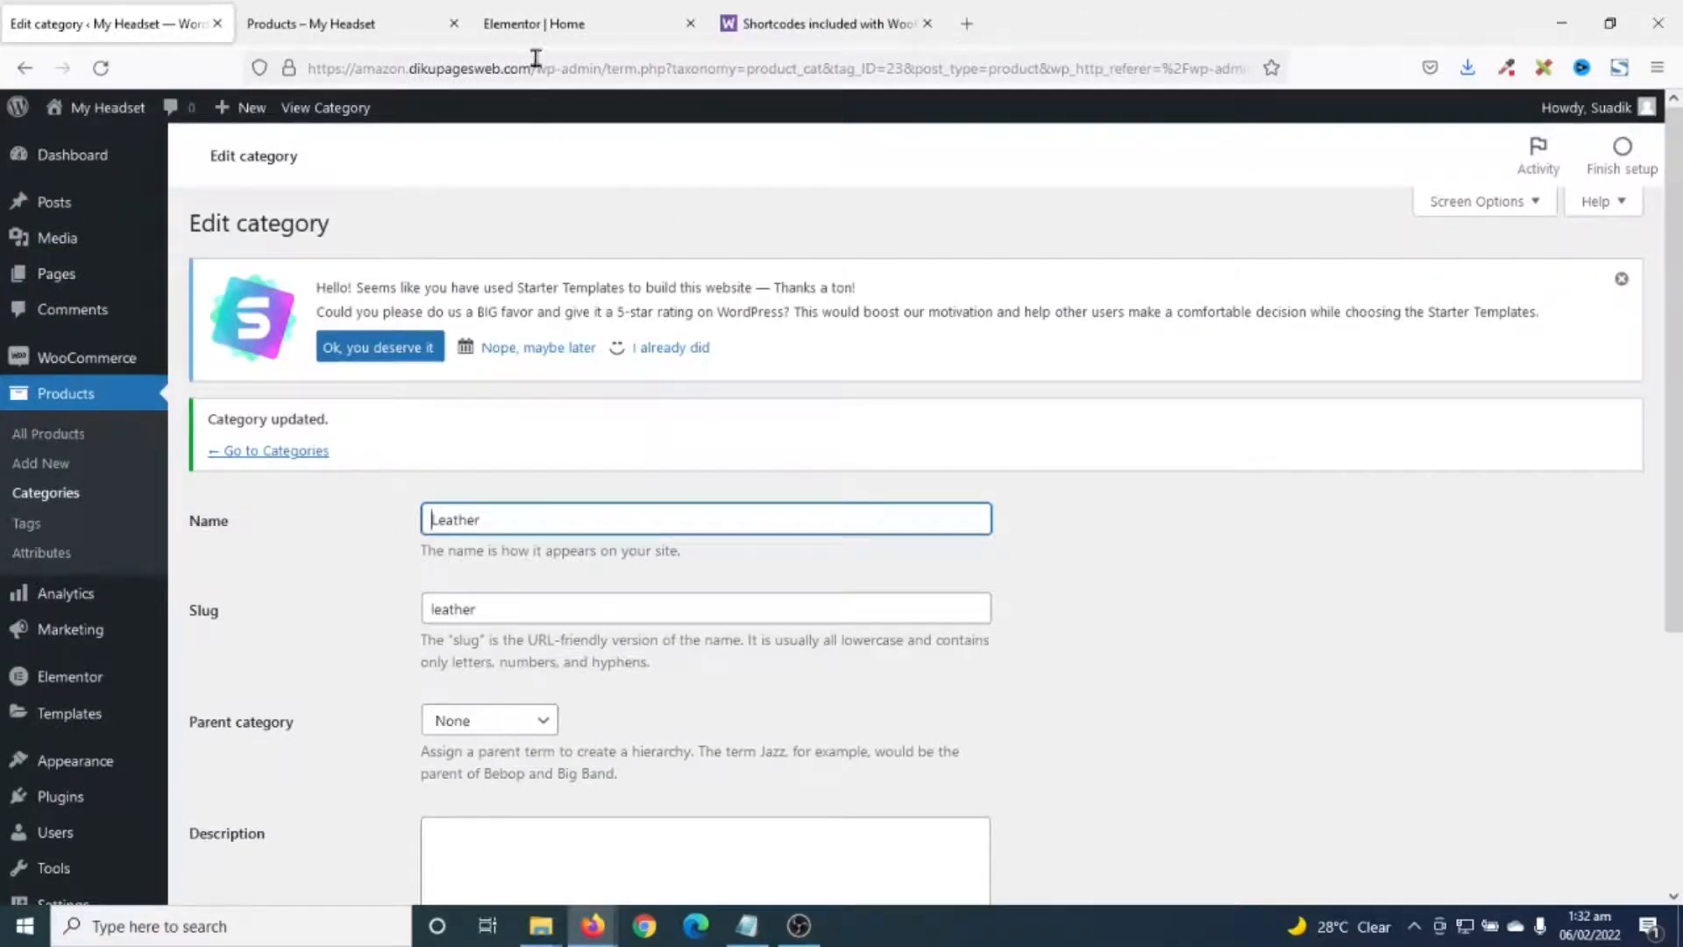
click(541, 24)
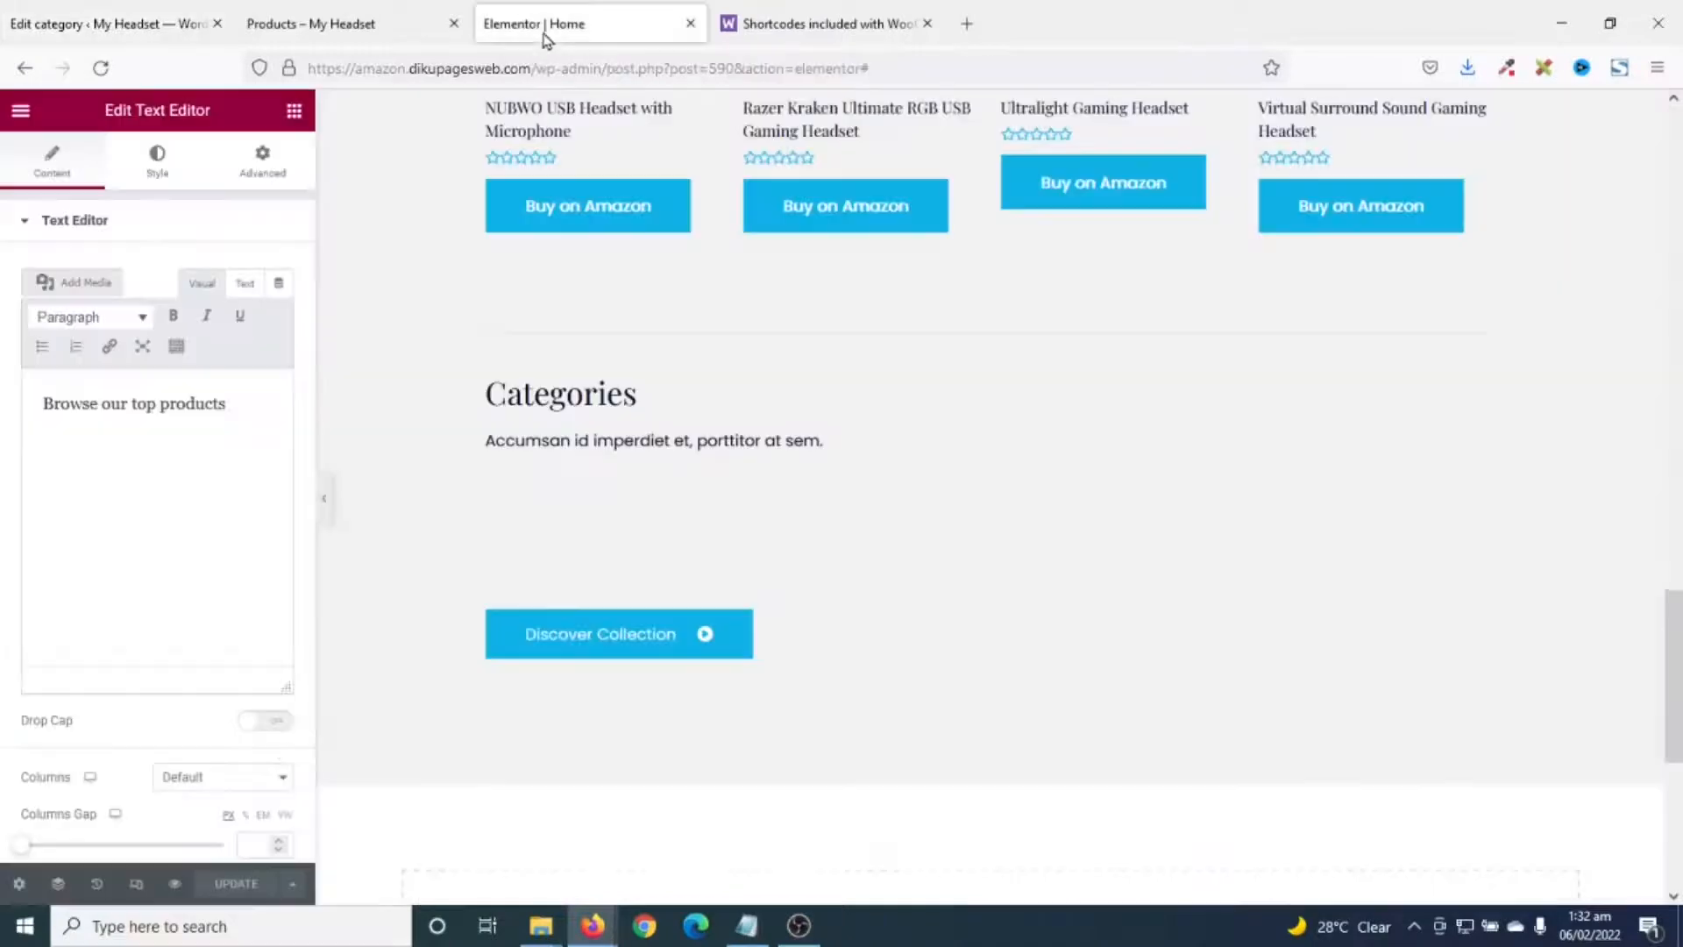
click(102, 70)
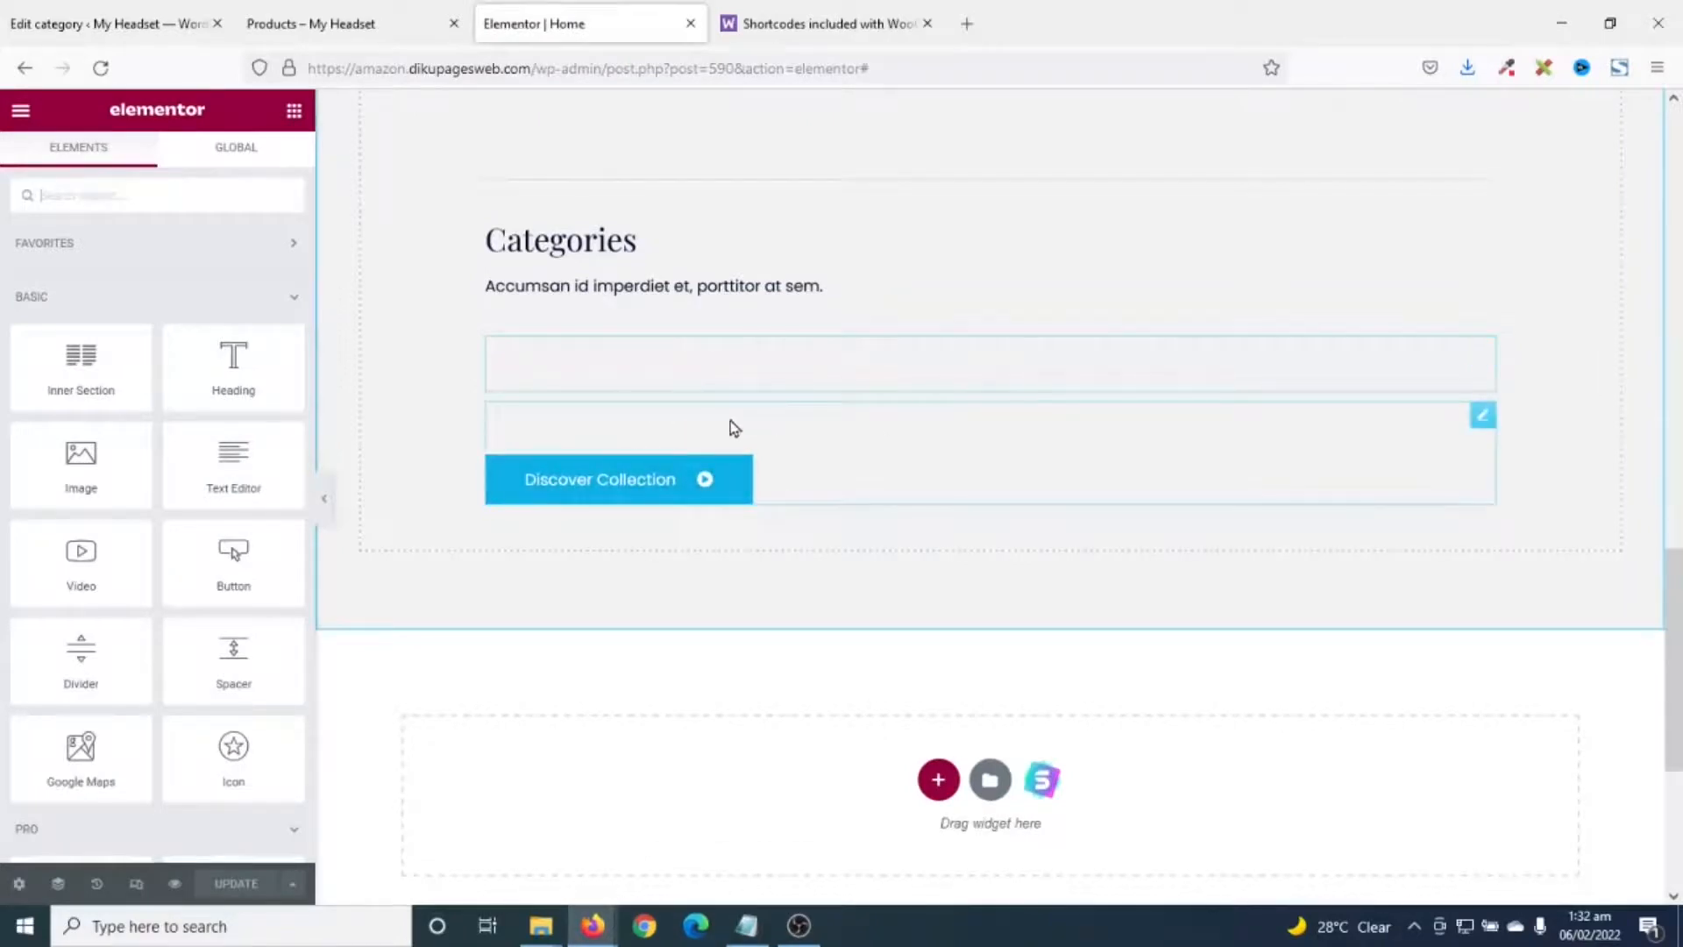
- Check the live home page's Aluminium, Leather and Plastic category tiles, then return to Elementor
click(324, 36)
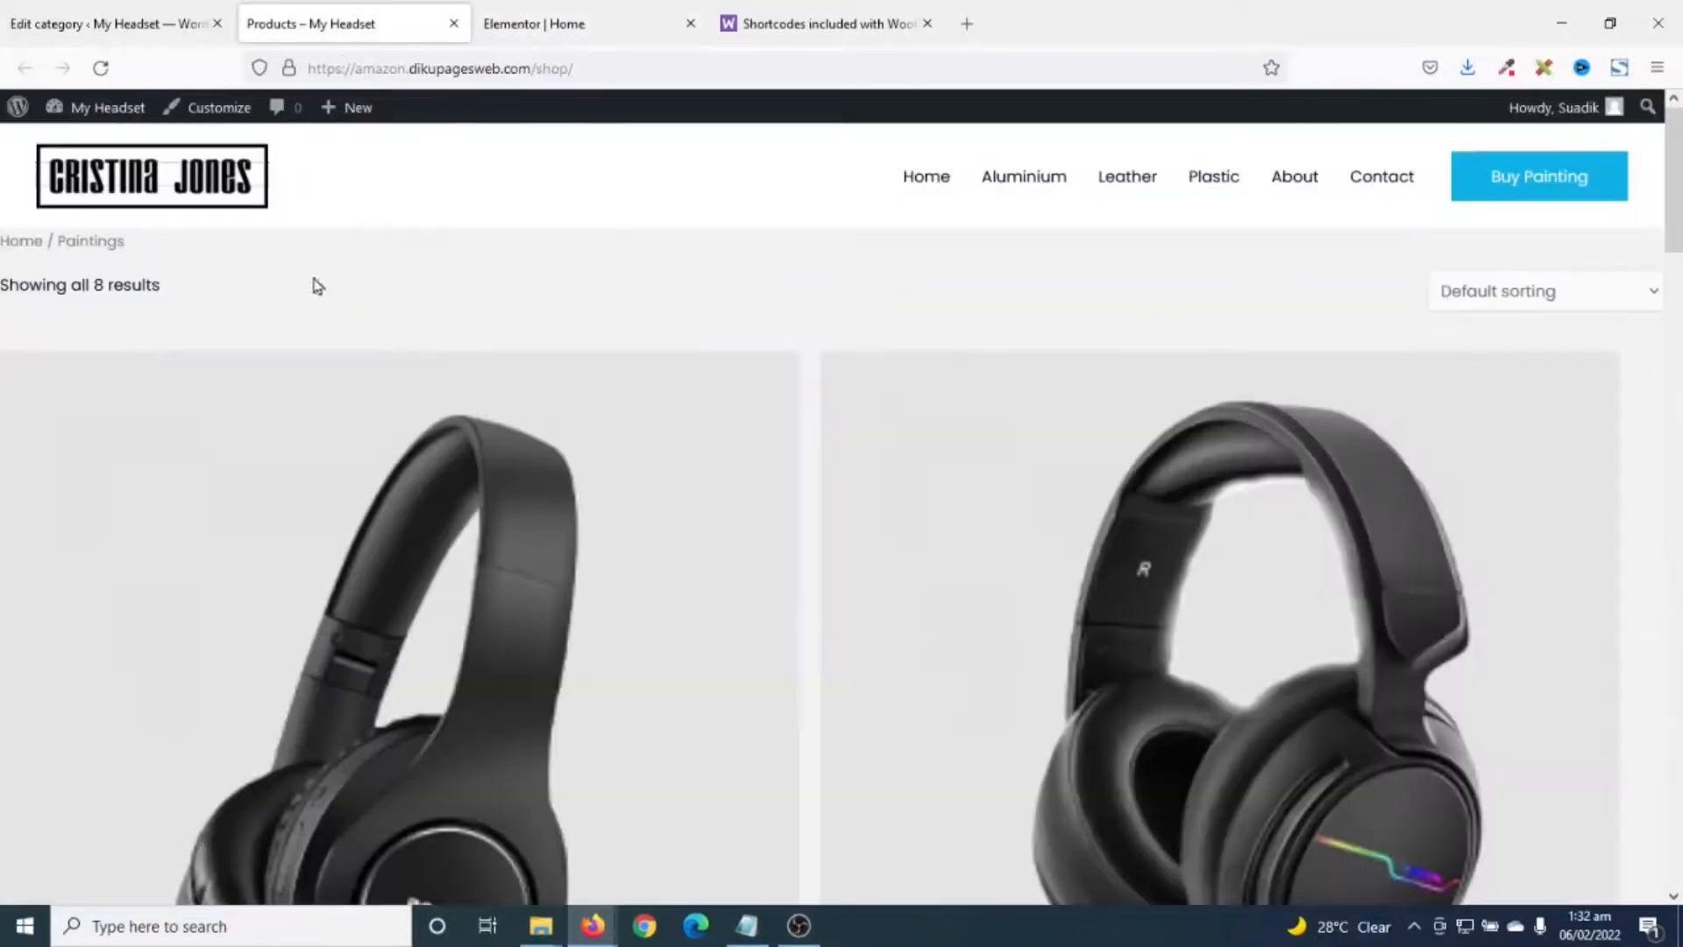
click(922, 180)
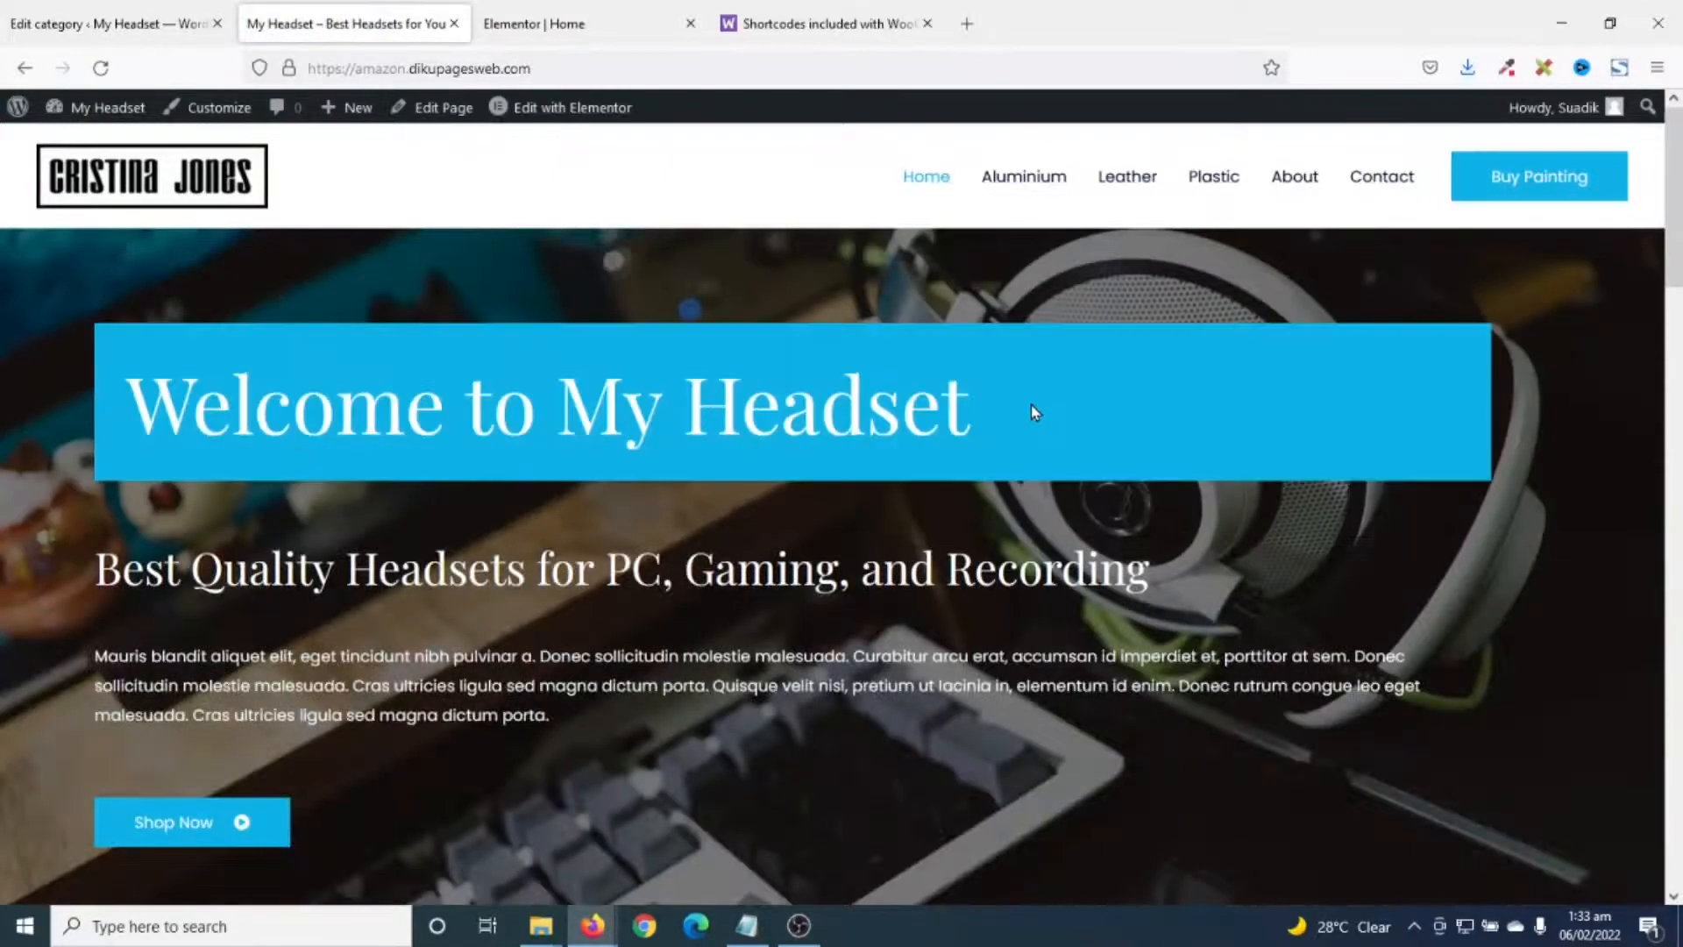
scroll(1030, 405, down, 5)
scroll(1029, 417, down, 10)
scroll(1014, 450, up, 2)
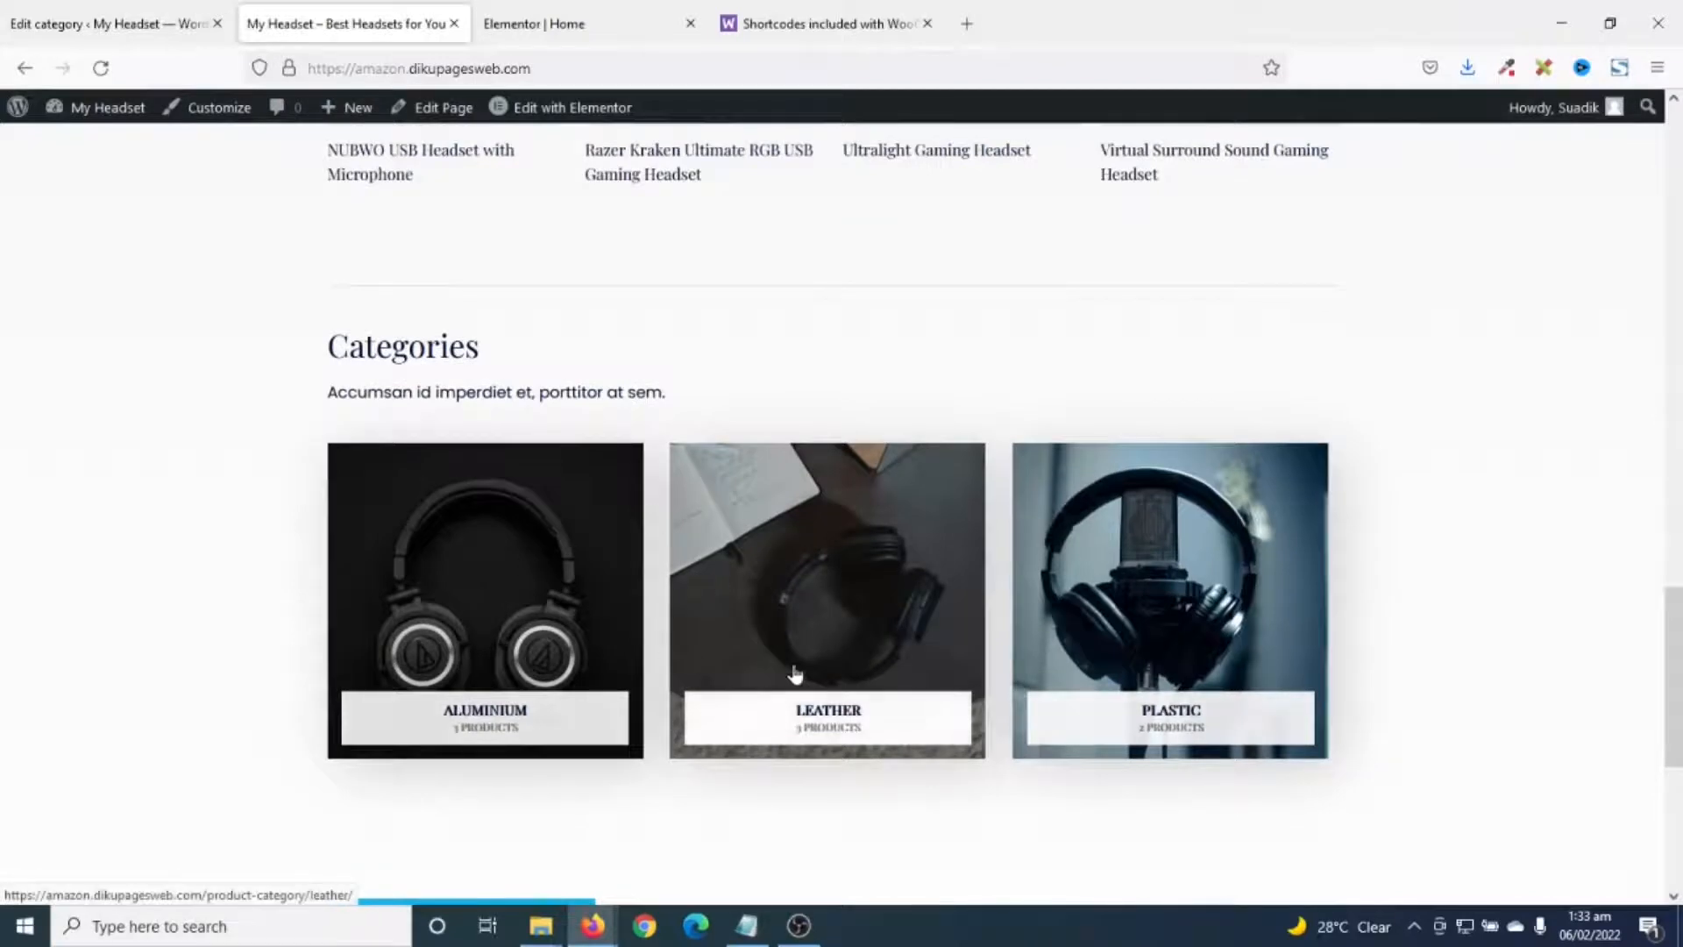
click(537, 27)
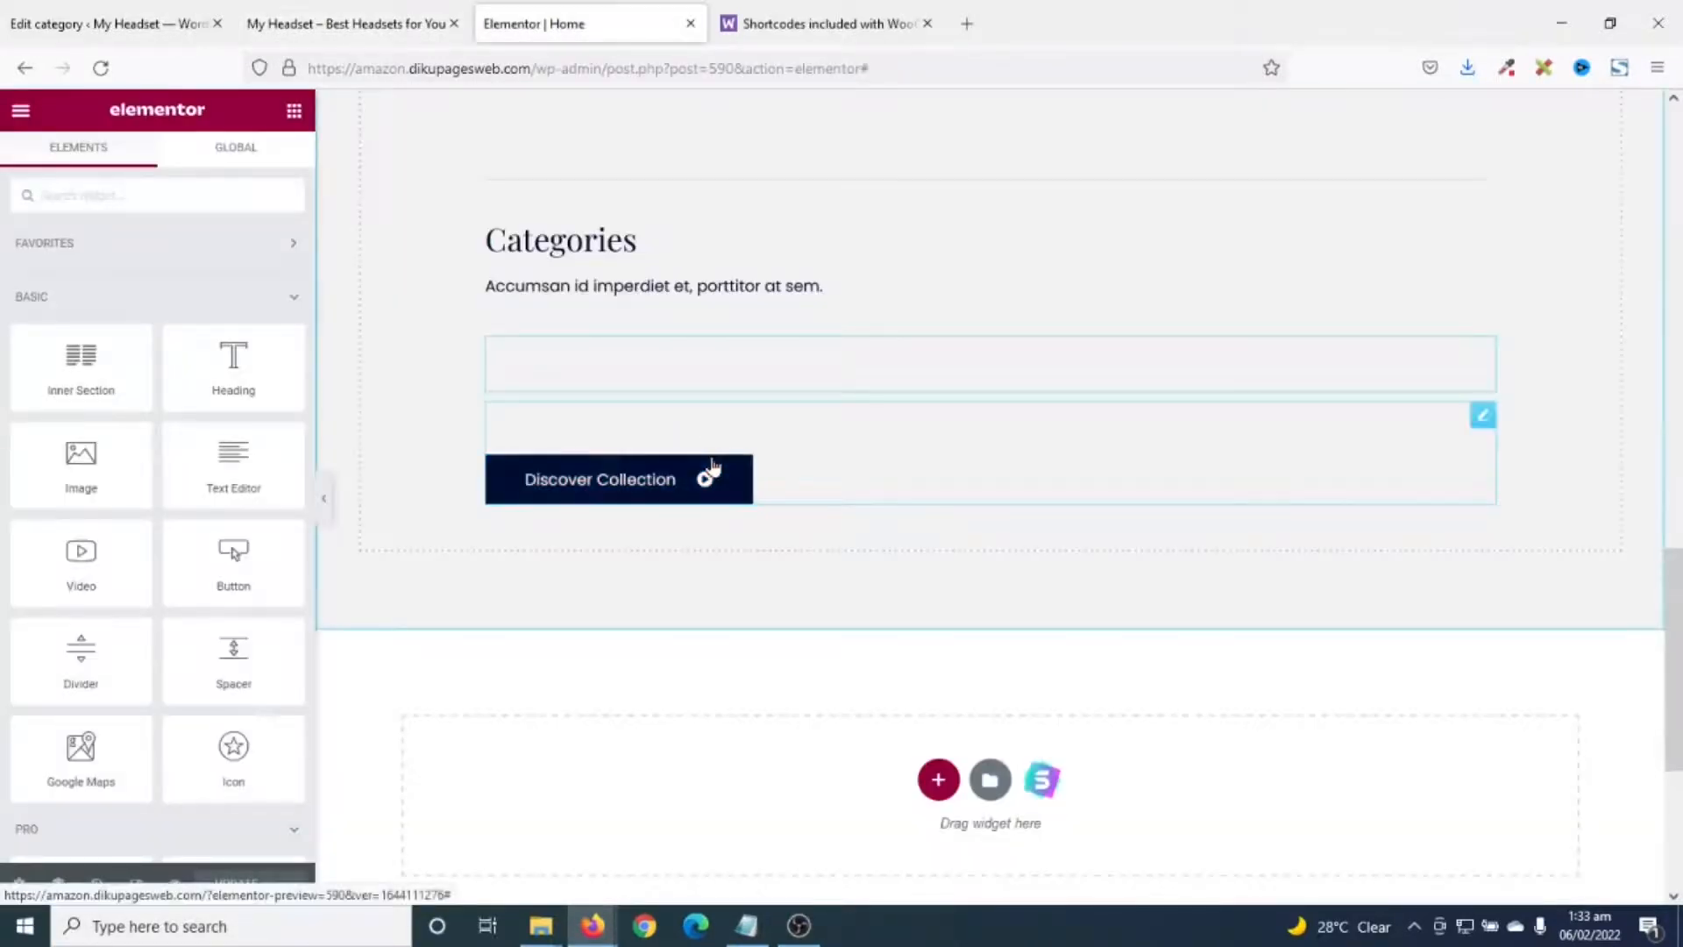
- Move the Categories heading and its description above Top Products
scroll(712, 469, up, 3)
scroll(712, 469, up, 3)
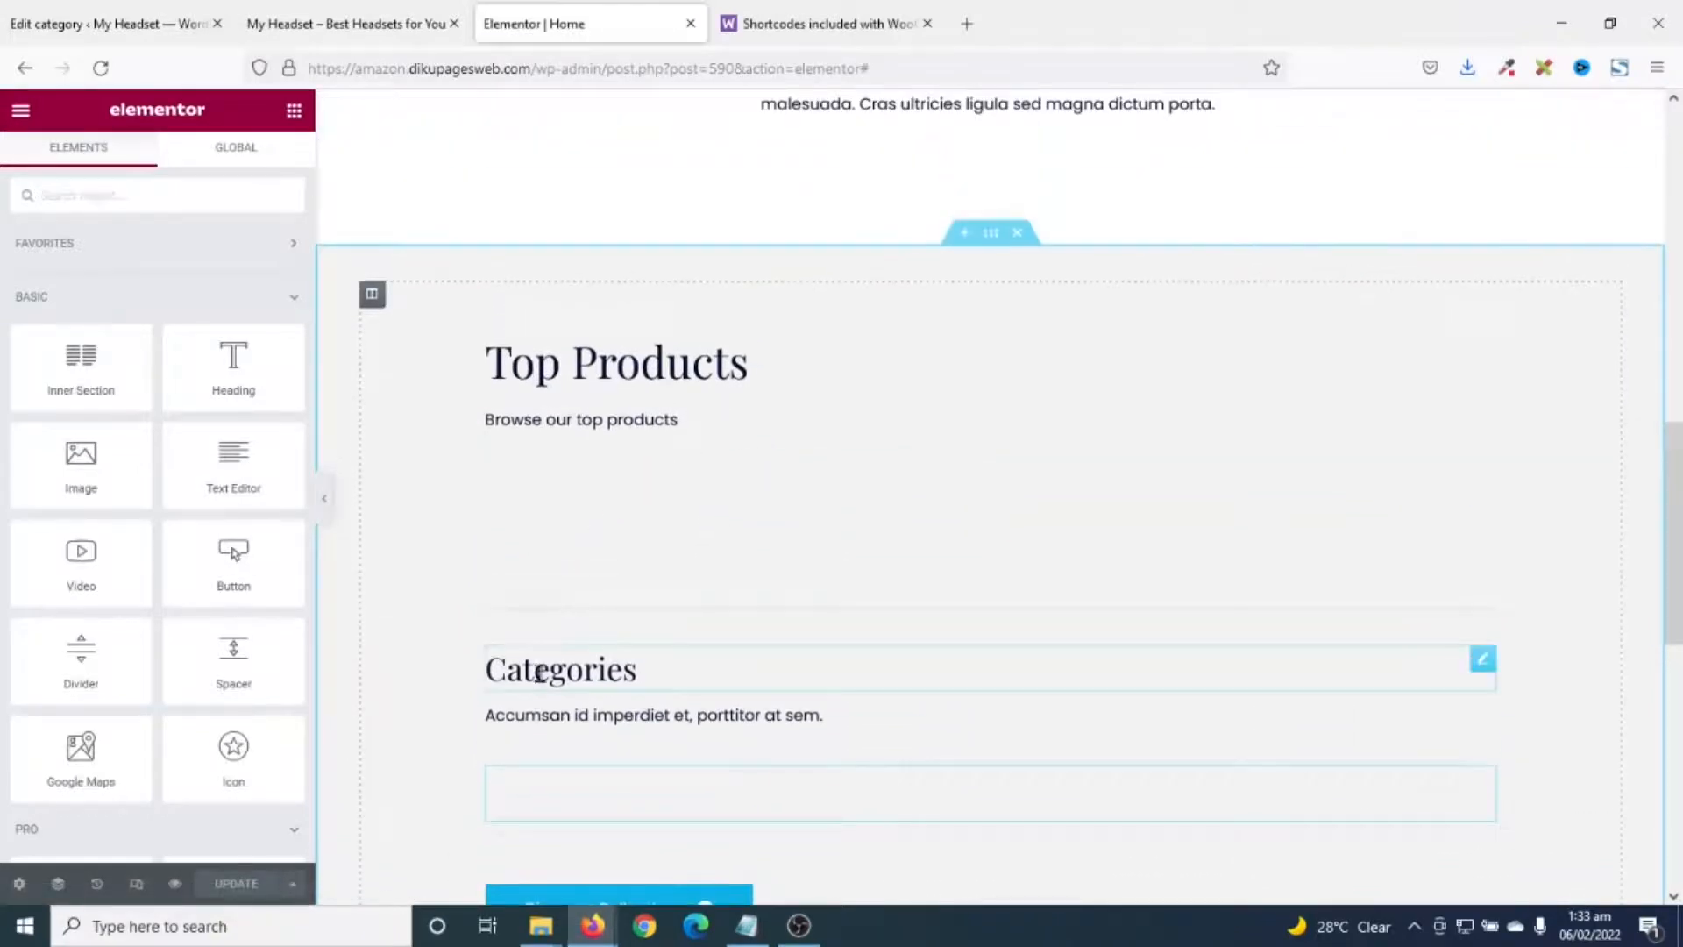
scroll(537, 708, down, 1)
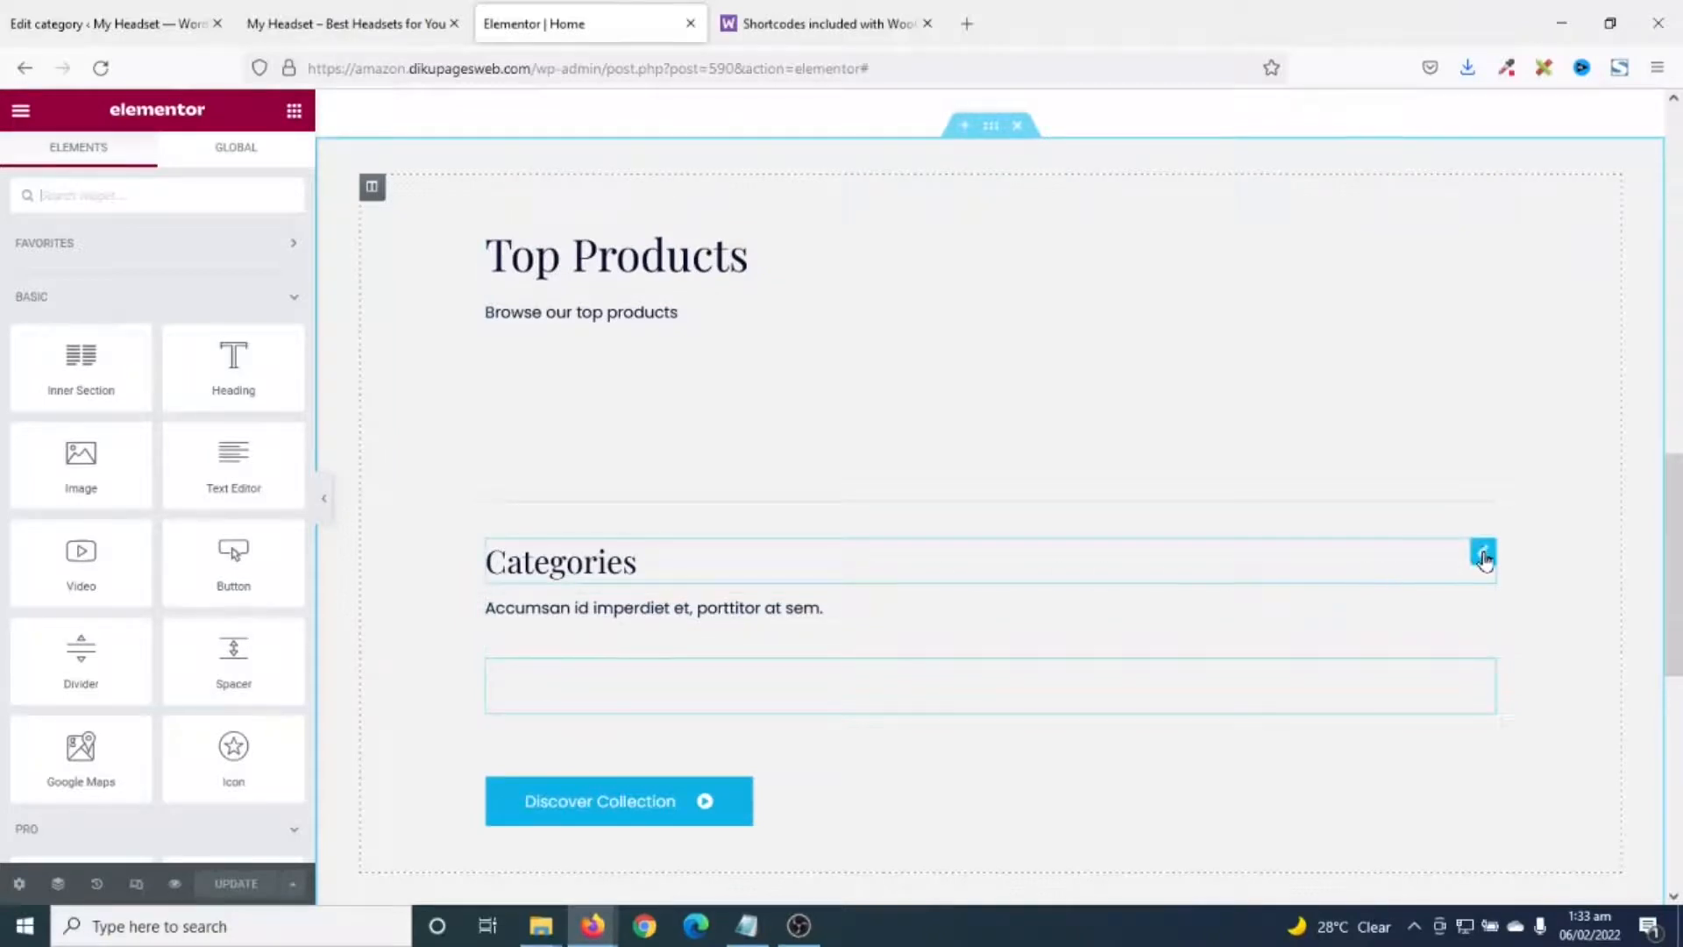
drag(1483, 556, 1313, 212)
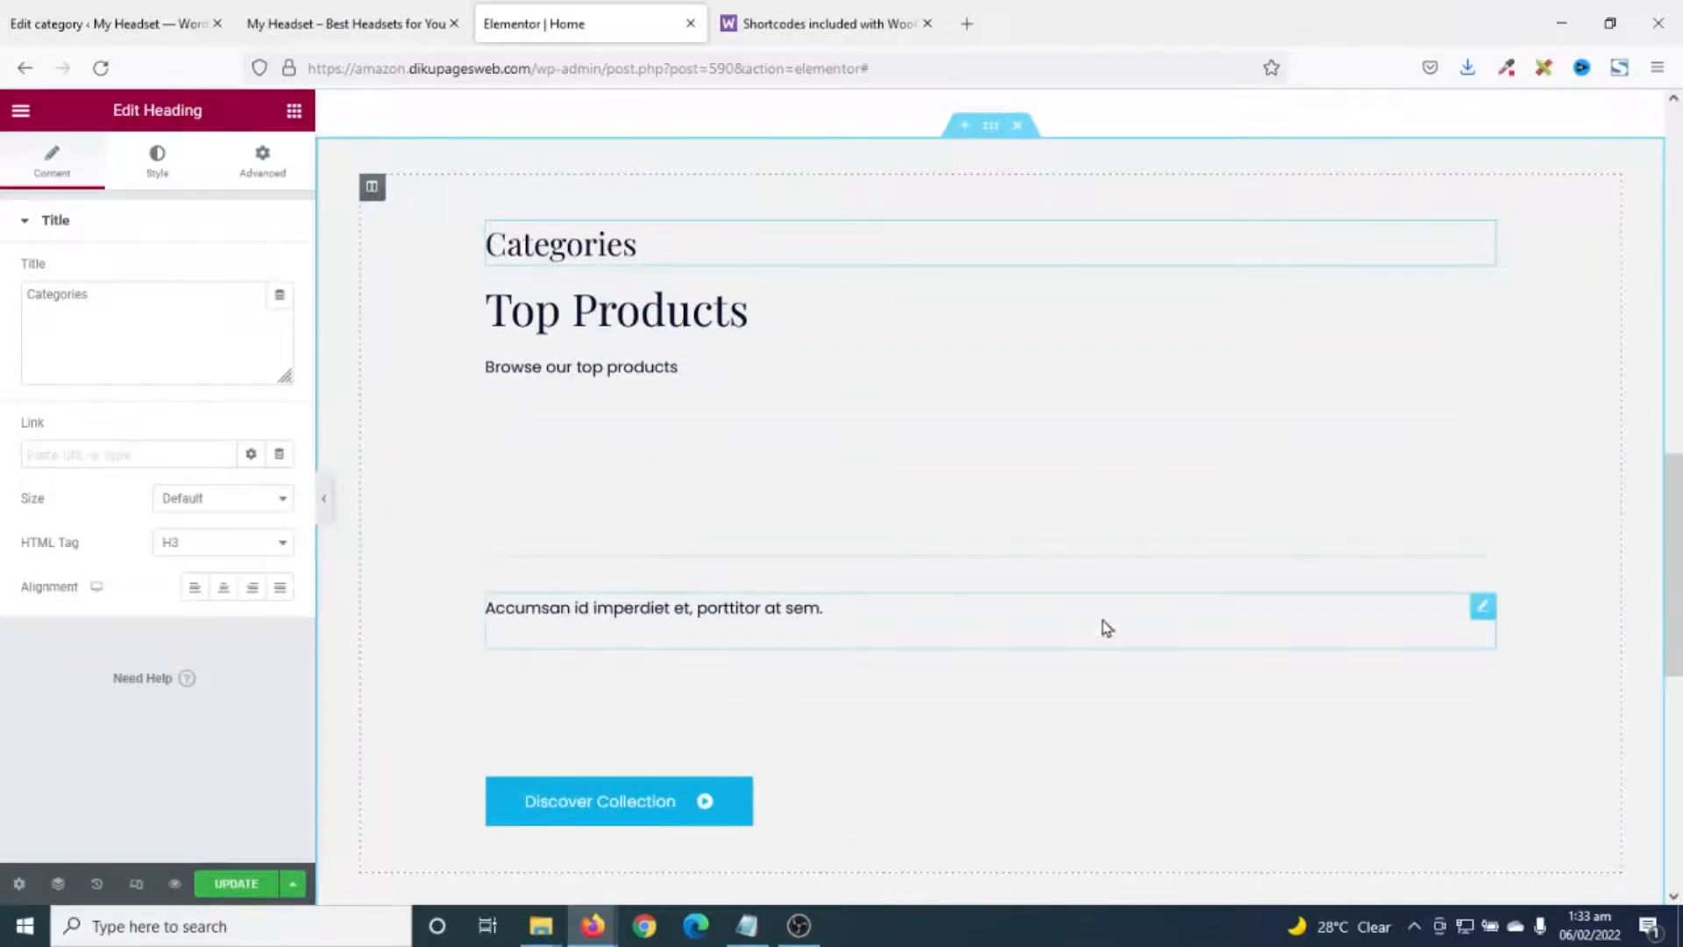
drag(1481, 616, 1364, 279)
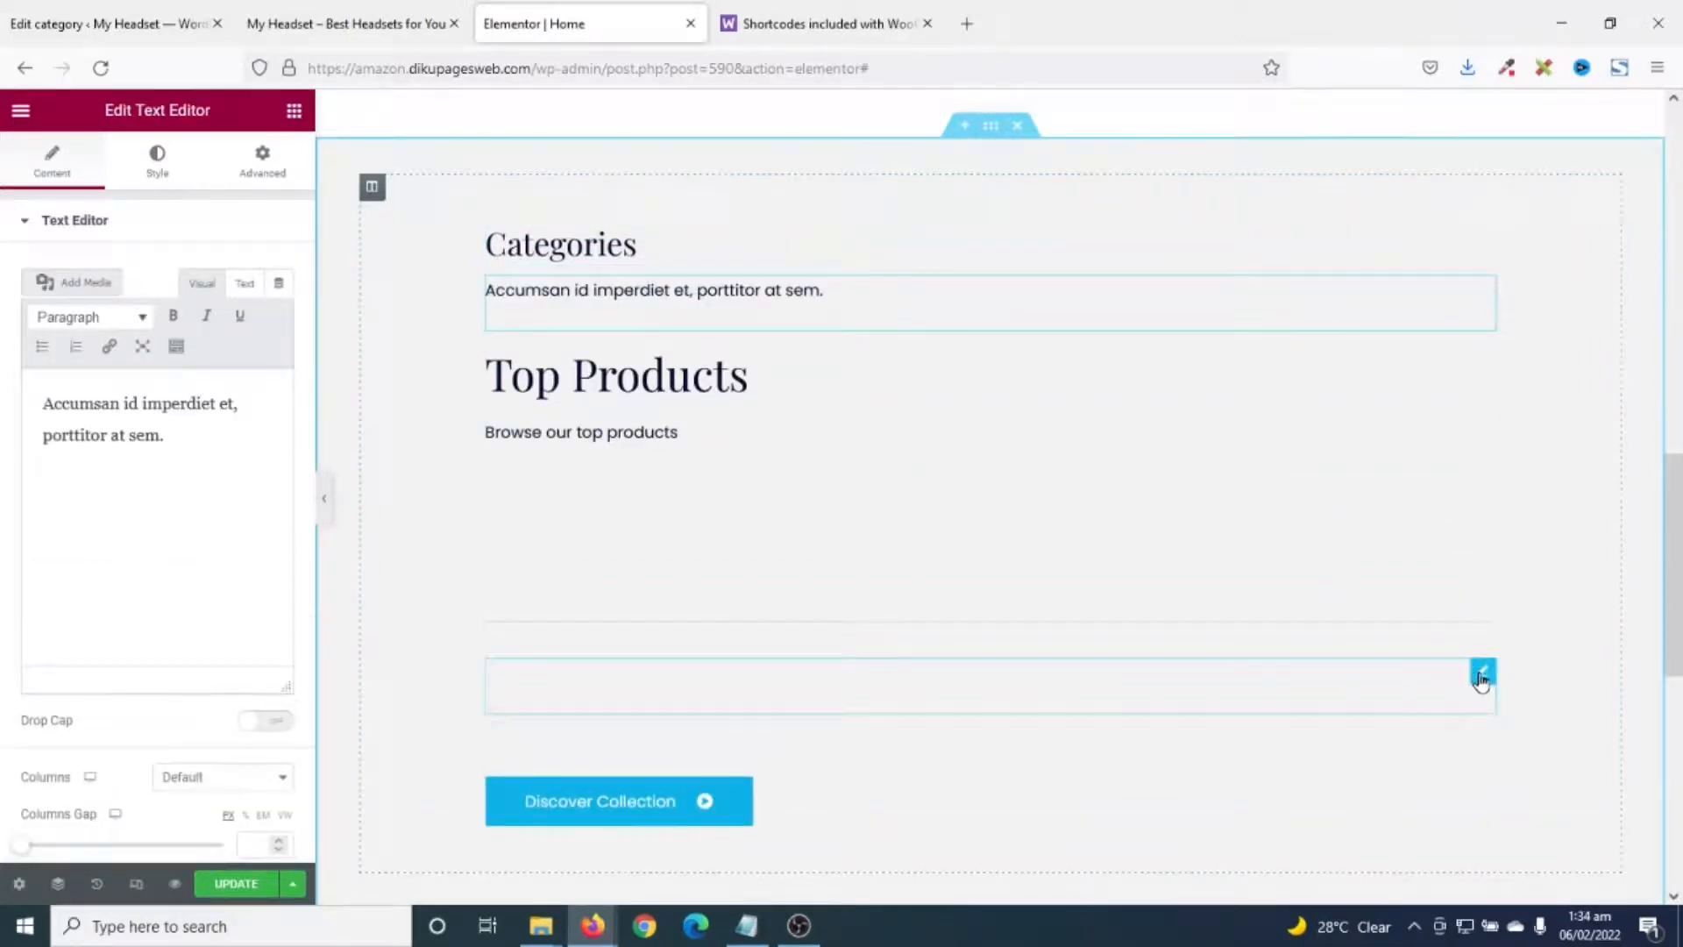
- Place the category grid under the description and the divider above the Top Products heading
click(1480, 674)
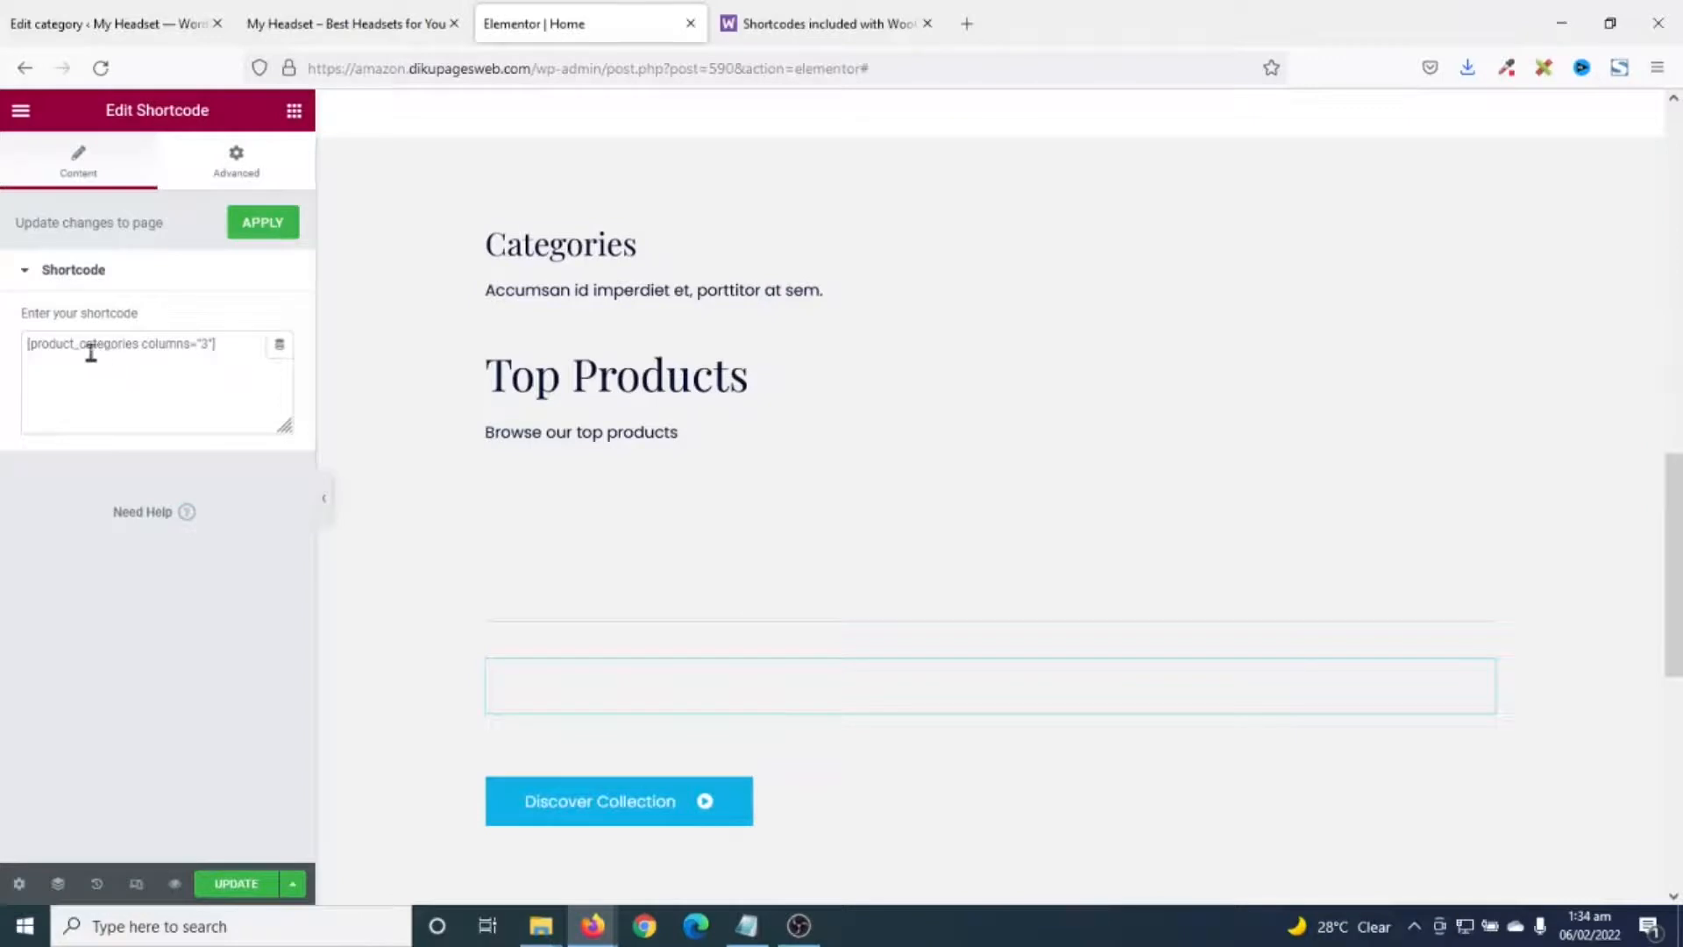
drag(1480, 674, 681, 291)
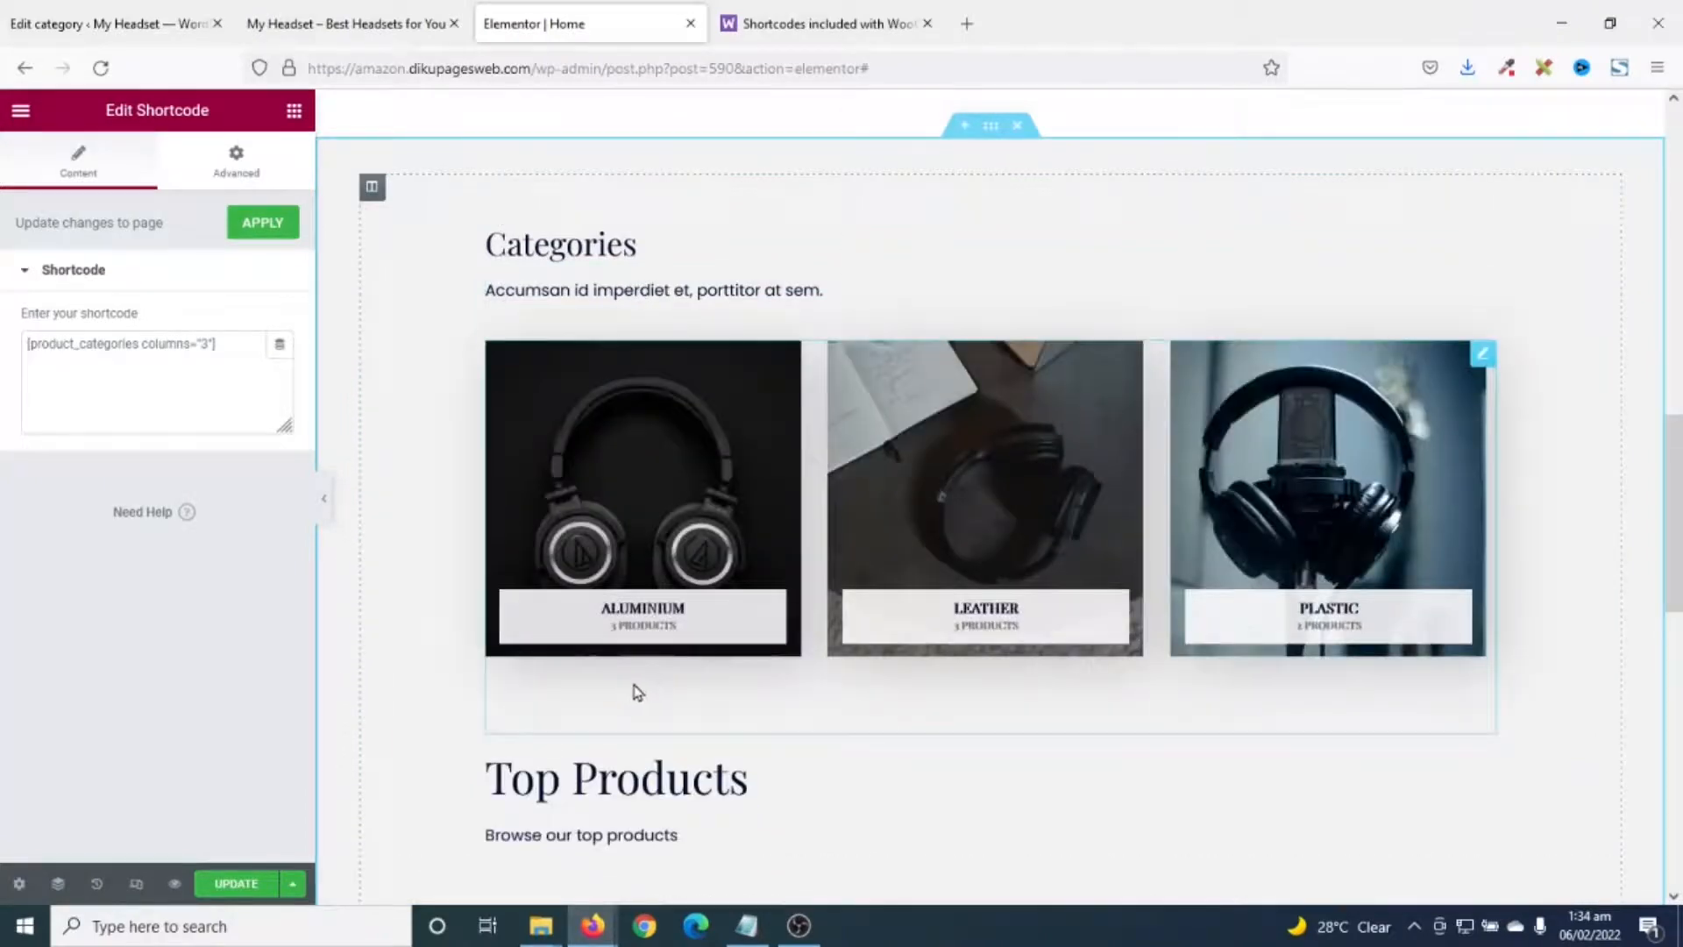
scroll(861, 489, down, 5)
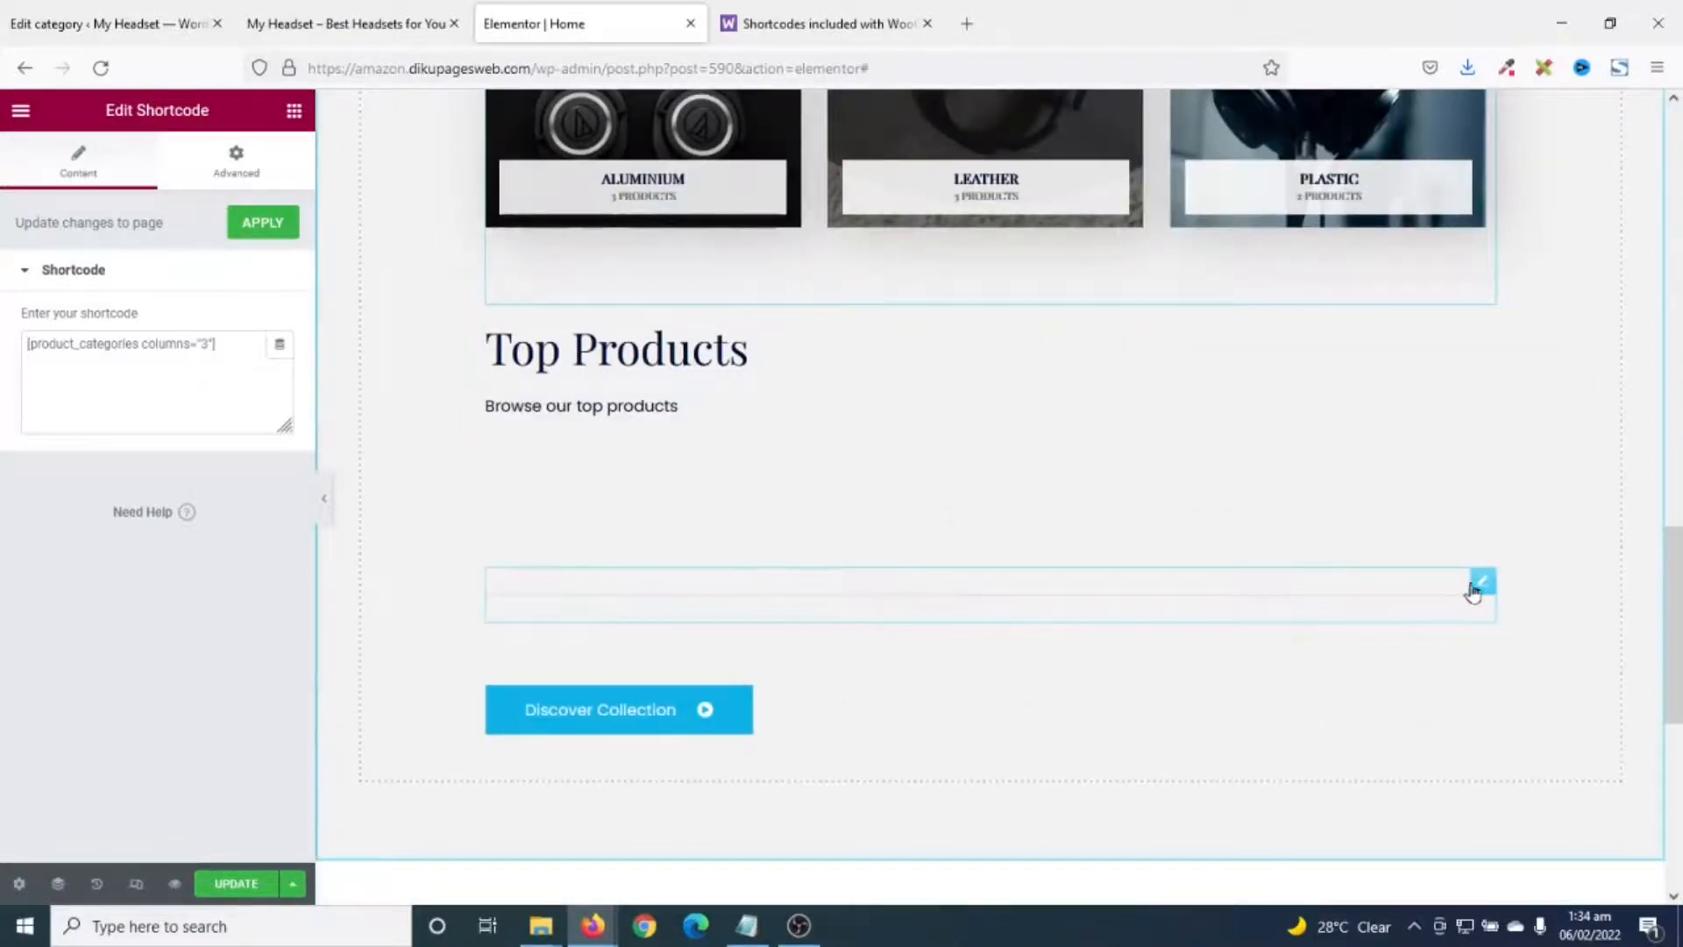
drag(1472, 591, 1262, 285)
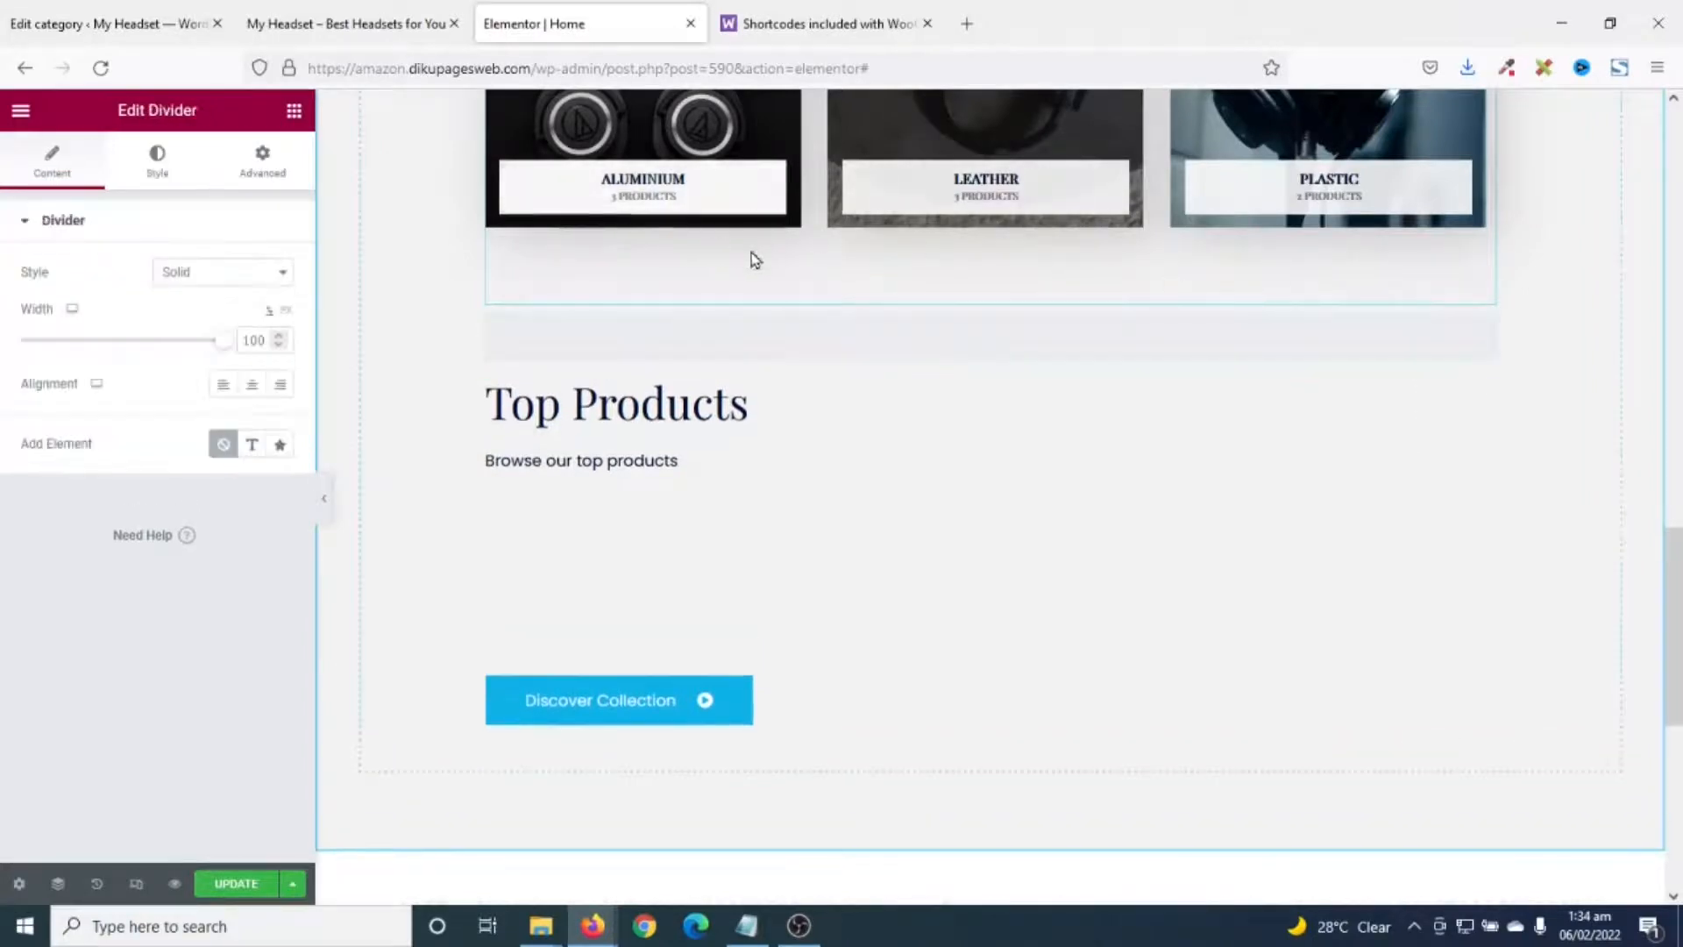
- Set the Categories heading's HTML tag to H2, matching Top Products
scroll(808, 603, down, 1)
scroll(803, 608, up, 2)
scroll(771, 387, up, 2)
scroll(620, 517, down, 2)
scroll(684, 593, up, 2)
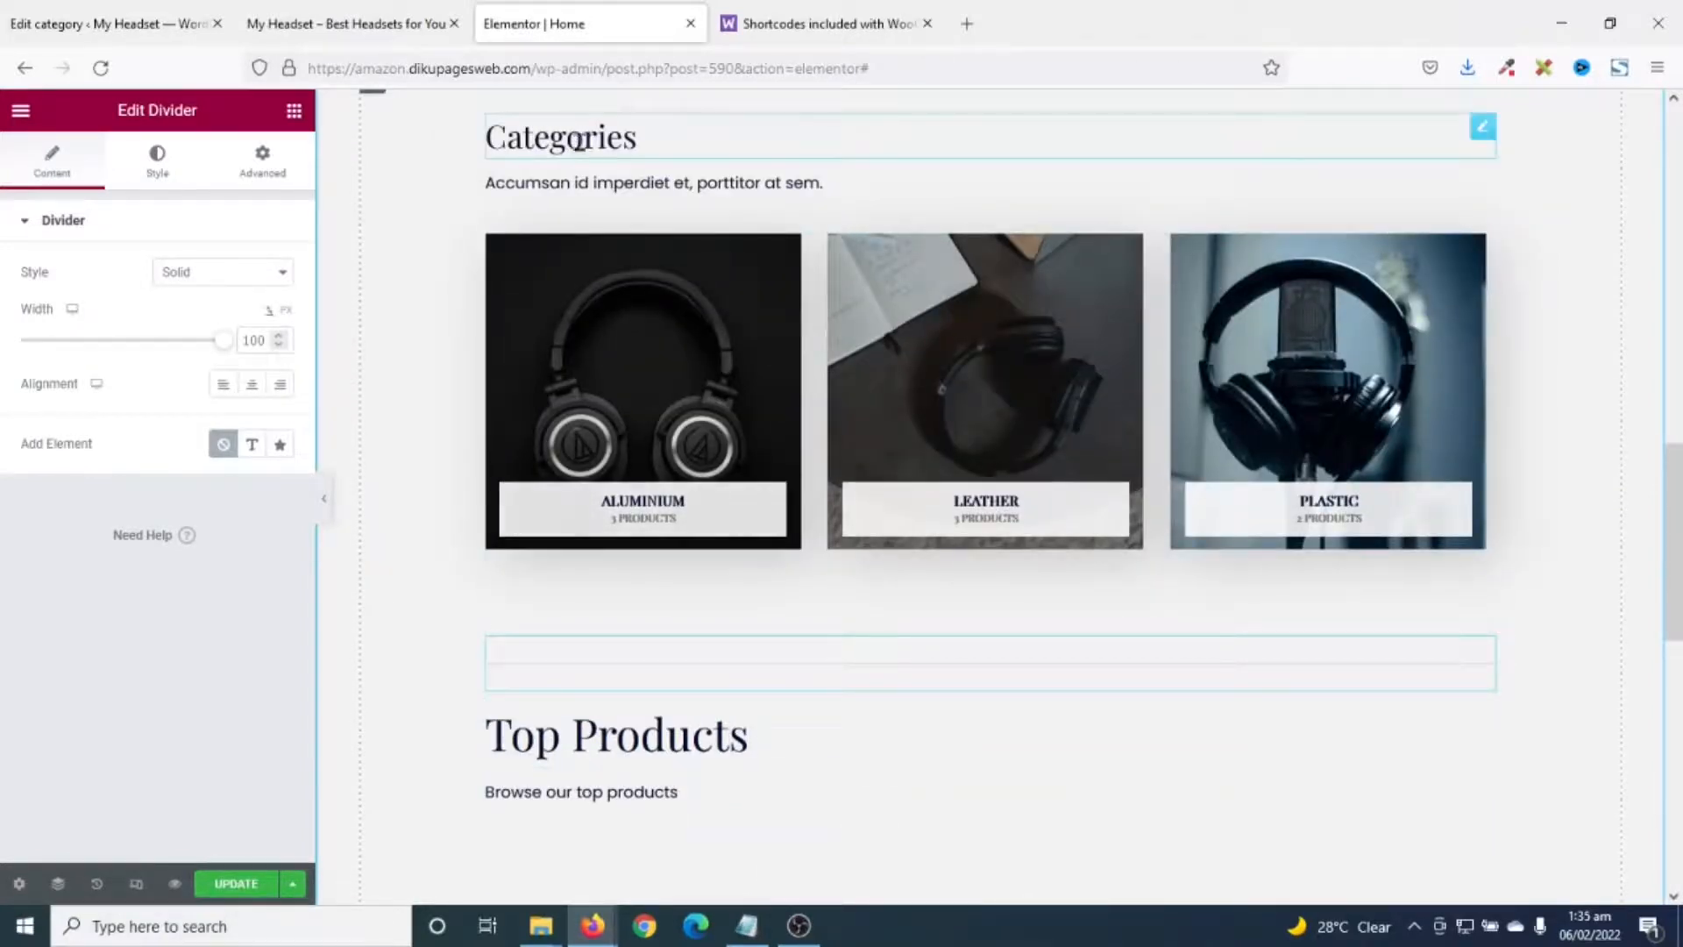
click(657, 741)
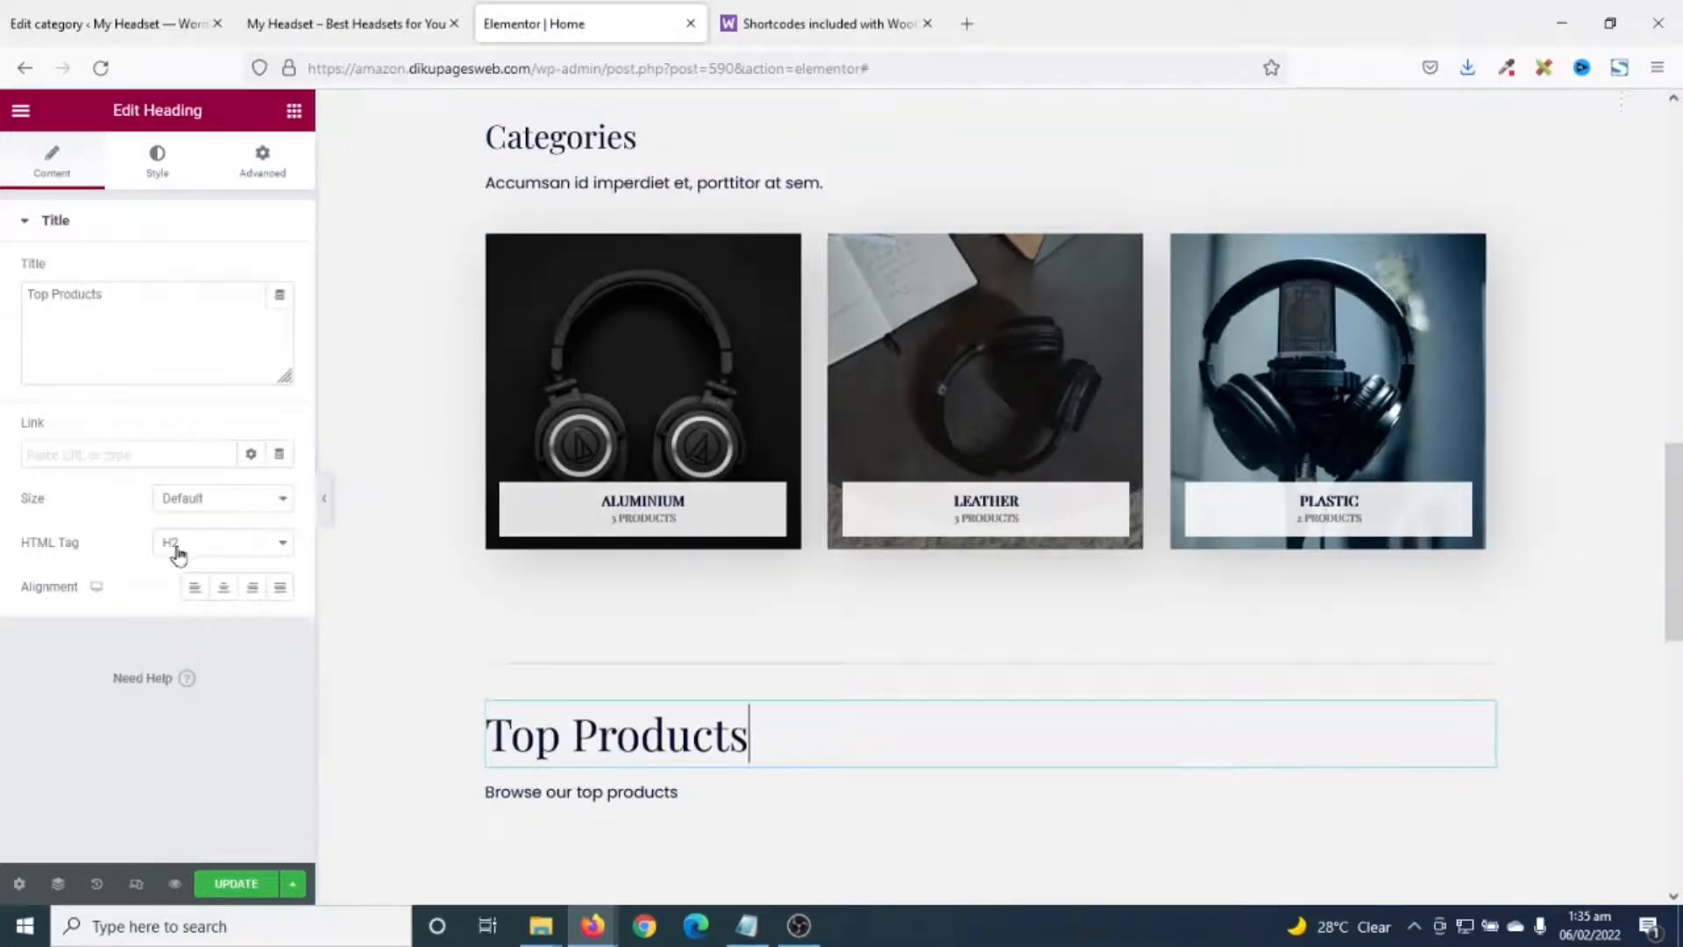
click(570, 140)
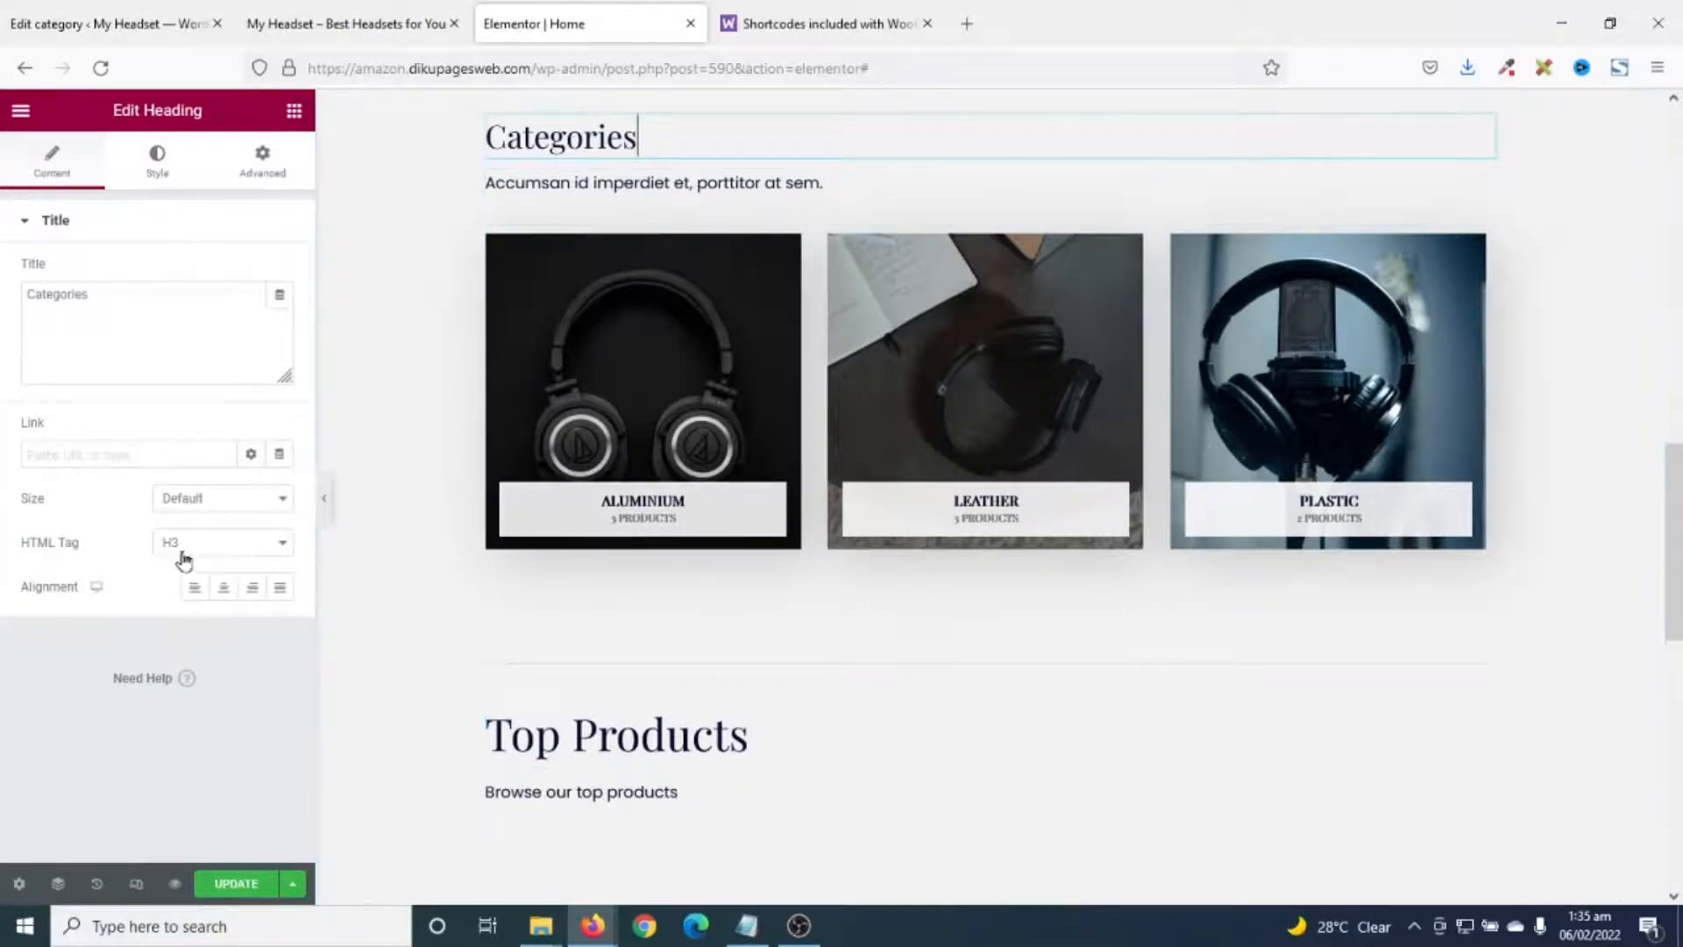
click(230, 549)
click(179, 596)
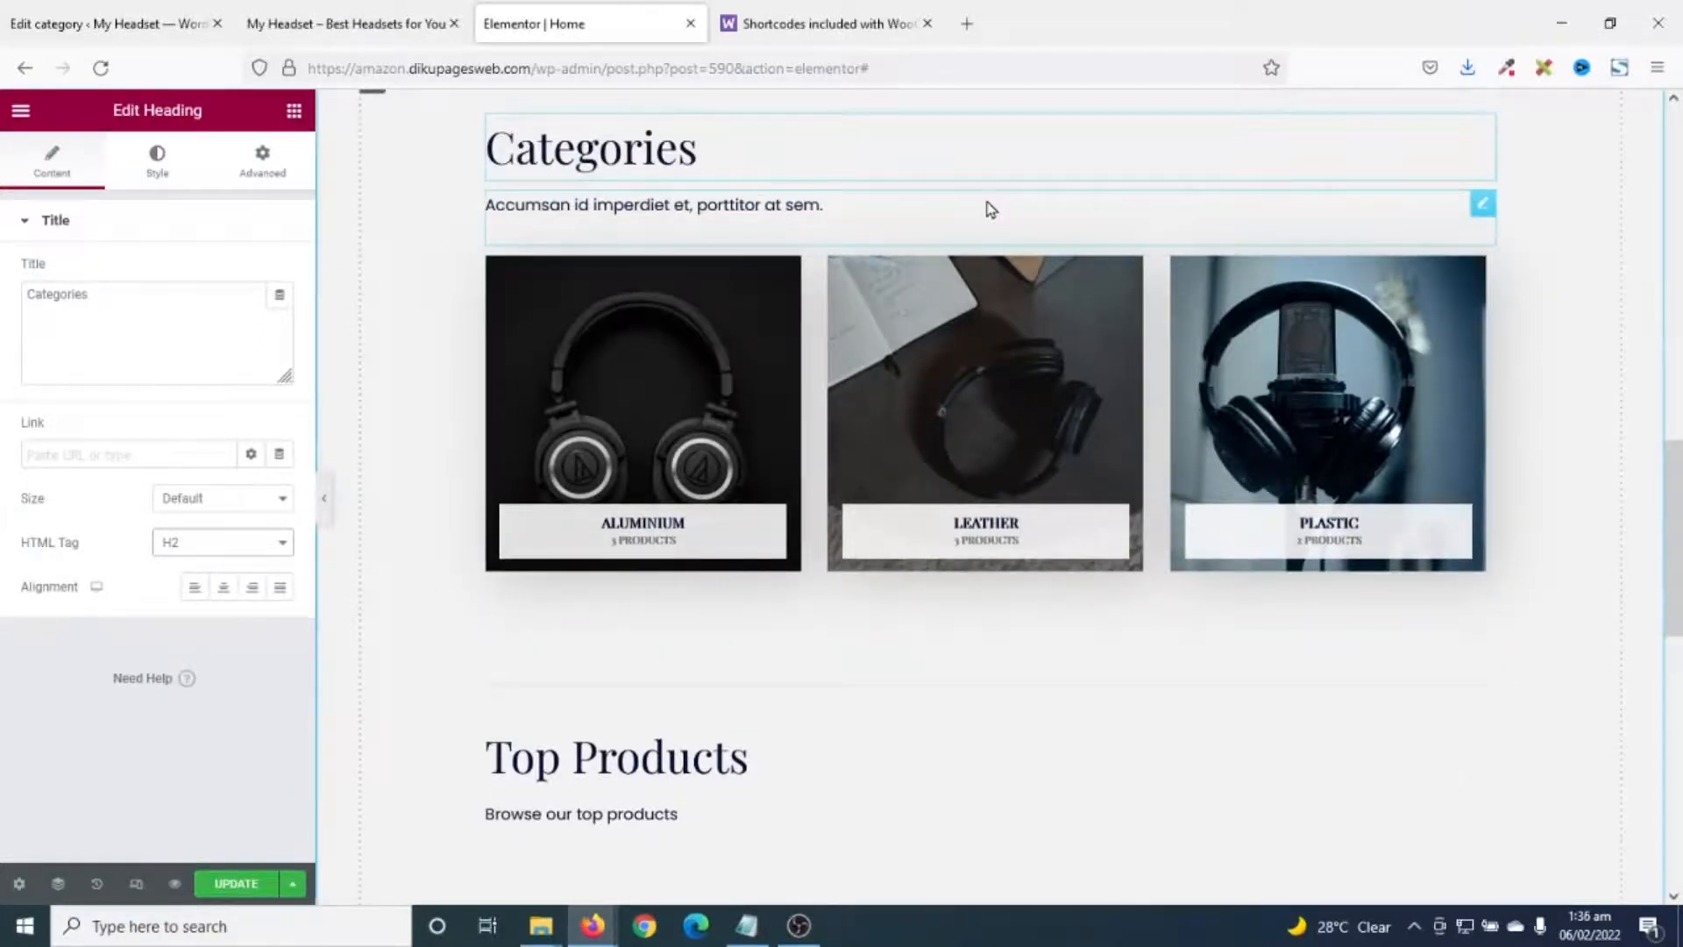
- Replace the Categories description's placeholder Lorem text, starting to type 'Brows'
click(1482, 204)
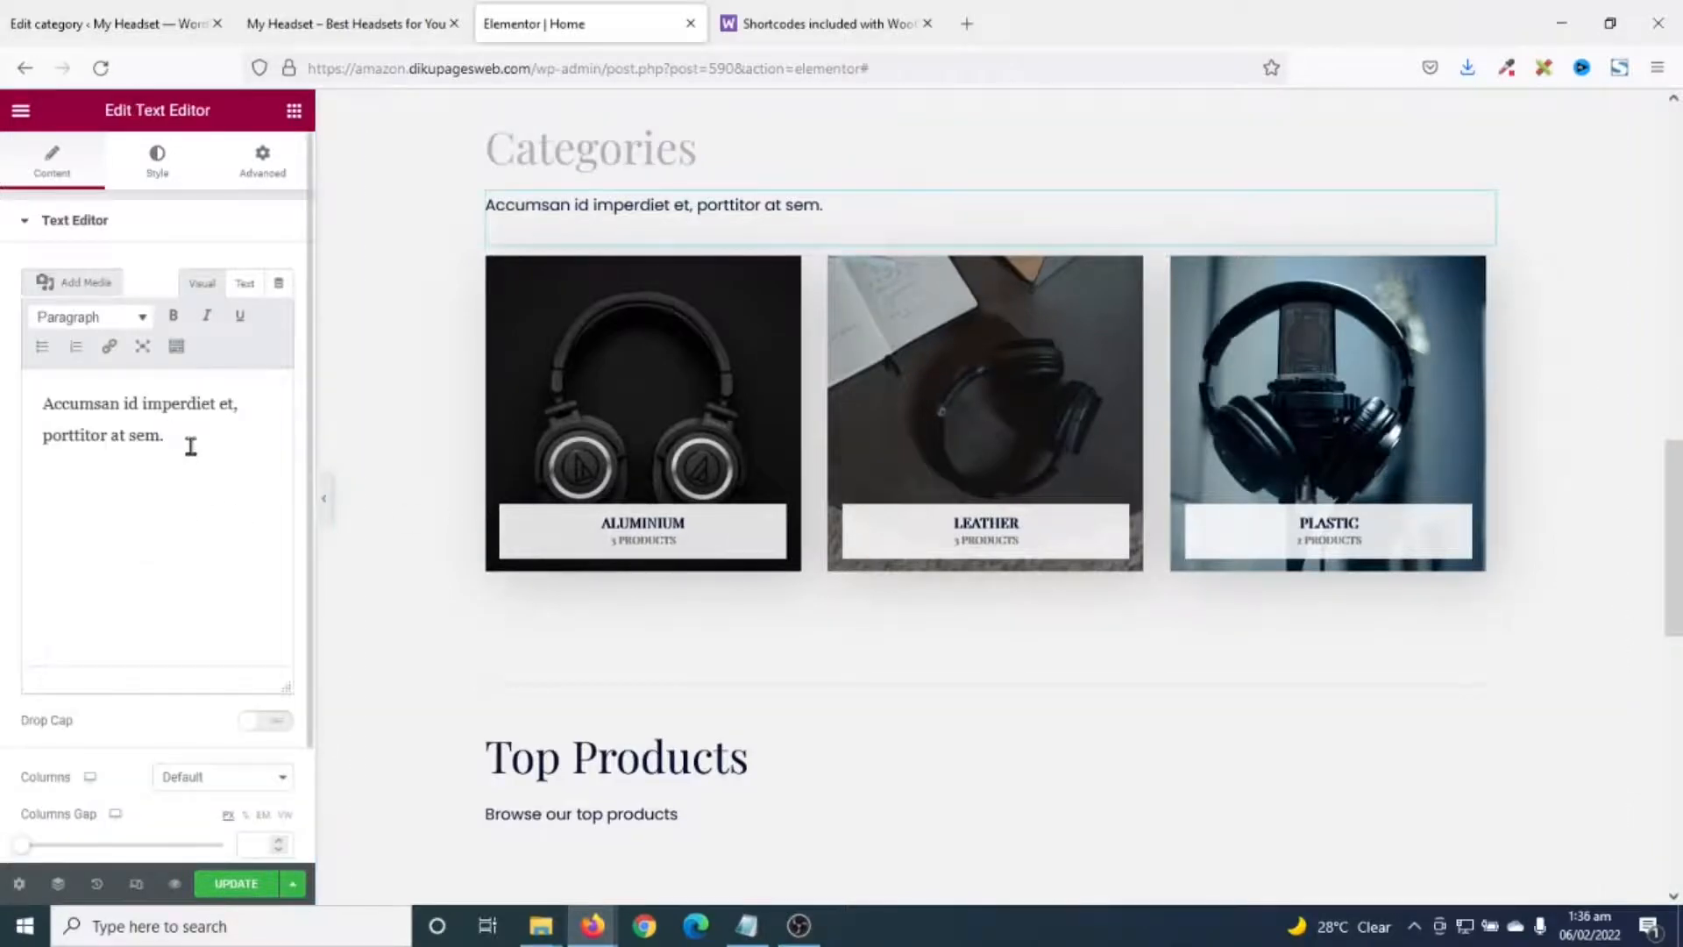
drag(187, 443, 2, 369)
text(Browse our top categories)
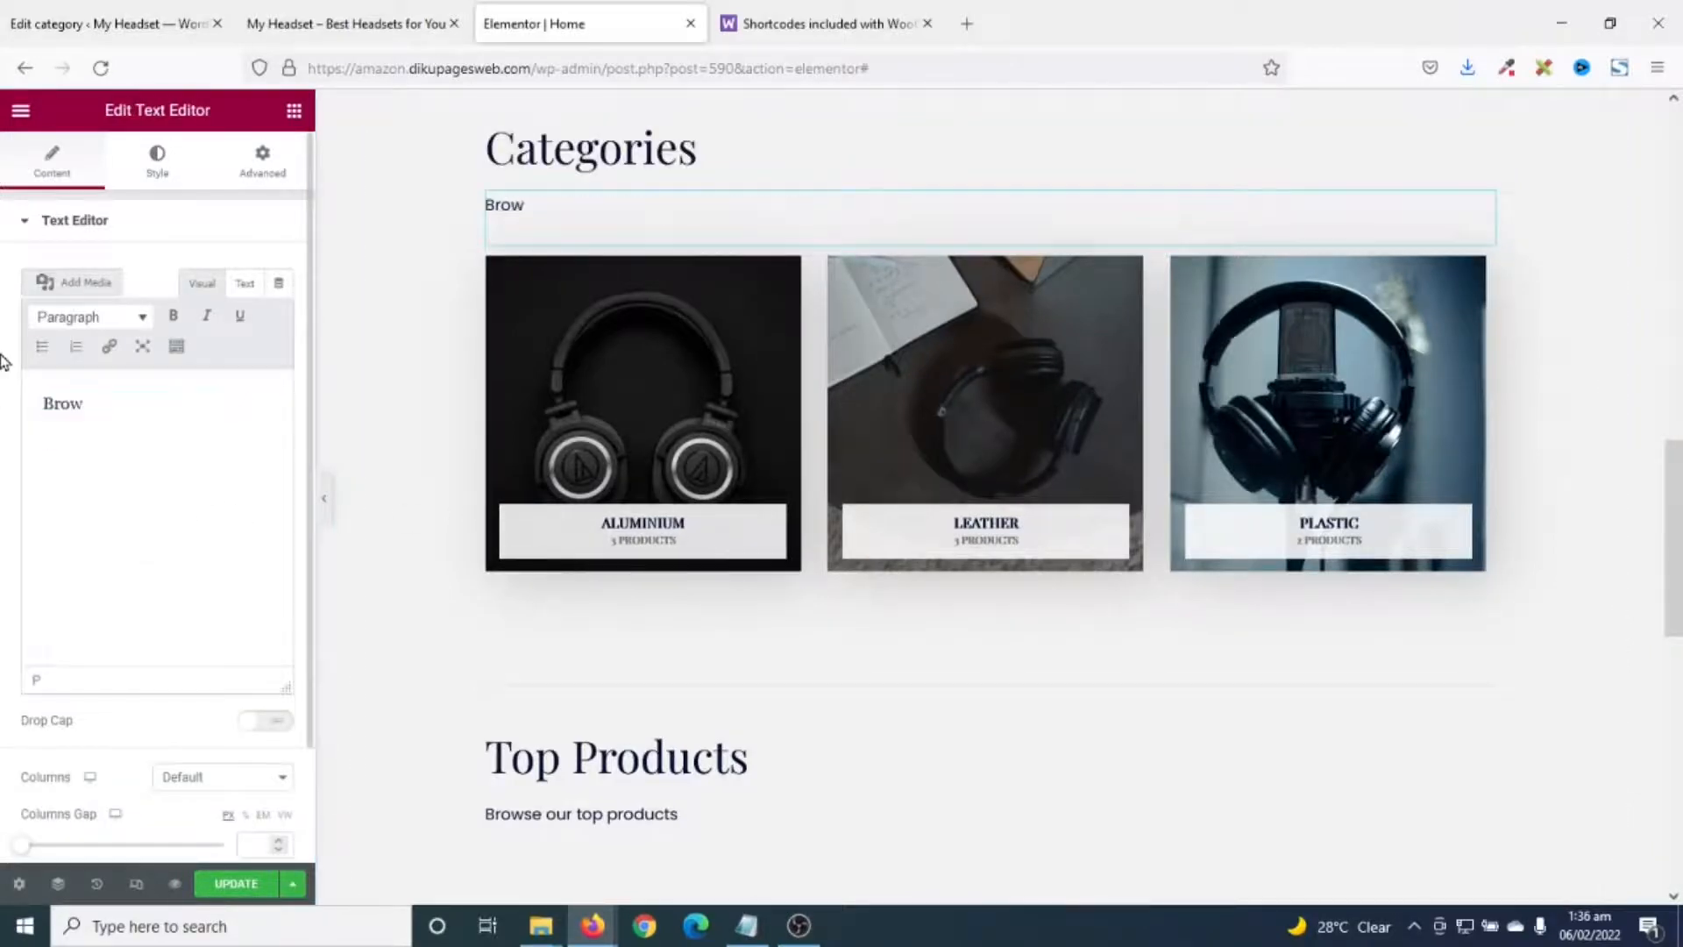
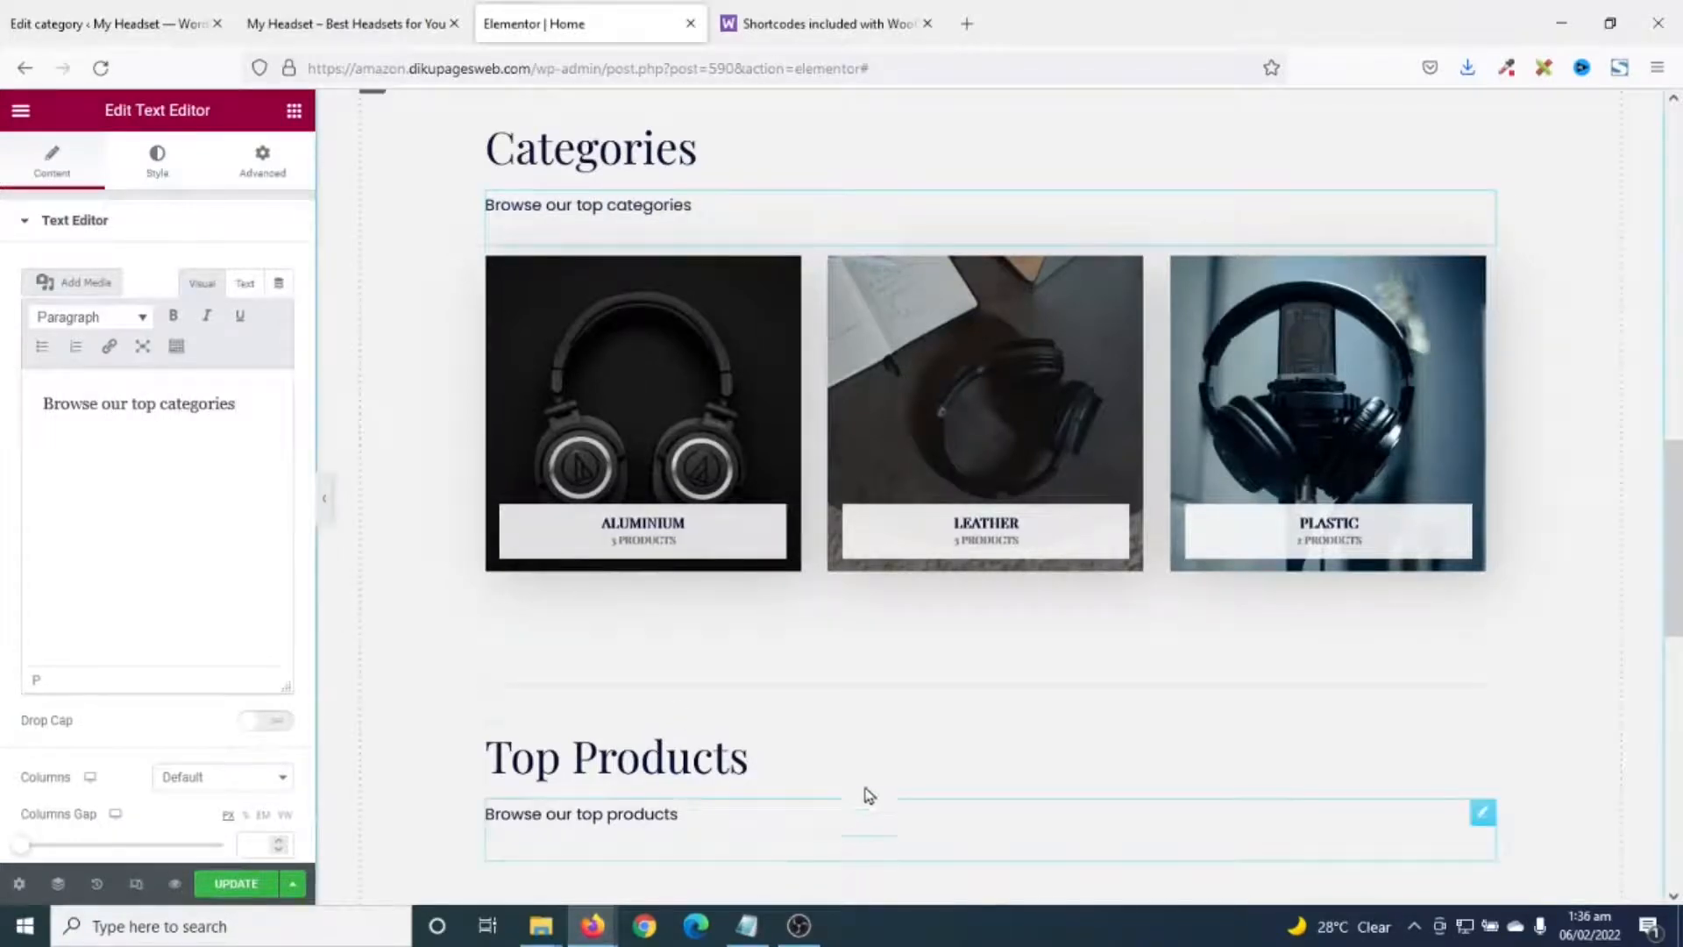
- Change the Top Products button label from 'Shop Now' to 'See All Products'
scroll(889, 706, down, 2)
scroll(993, 545, up, 4)
scroll(993, 545, down, 7)
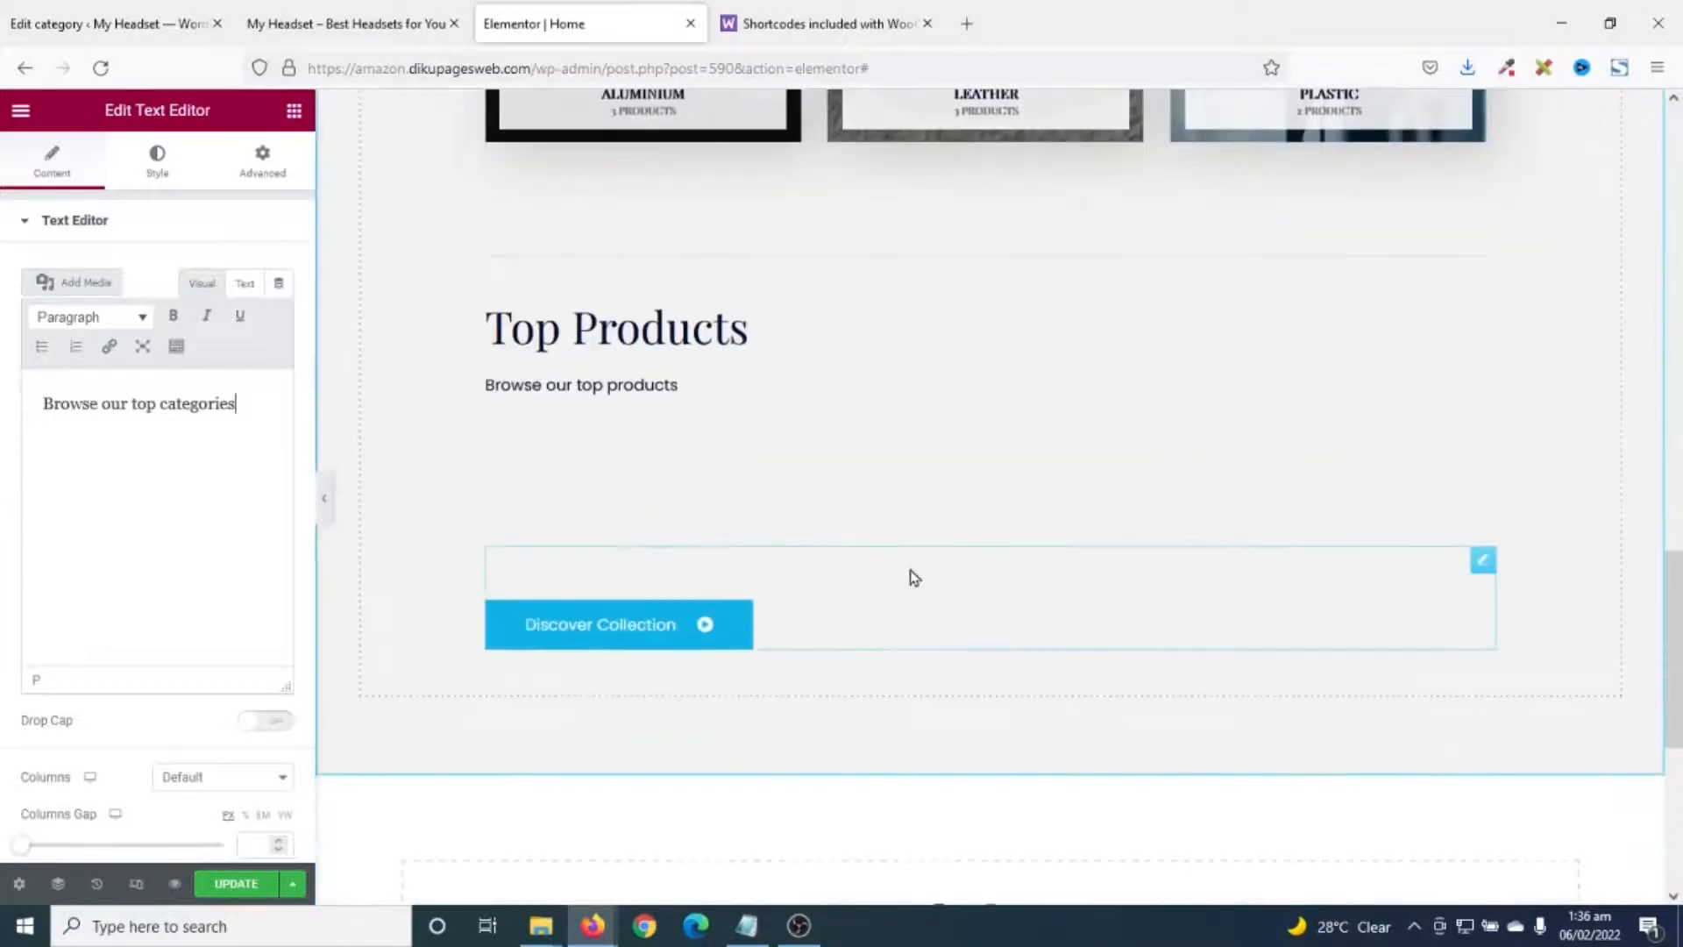
click(589, 641)
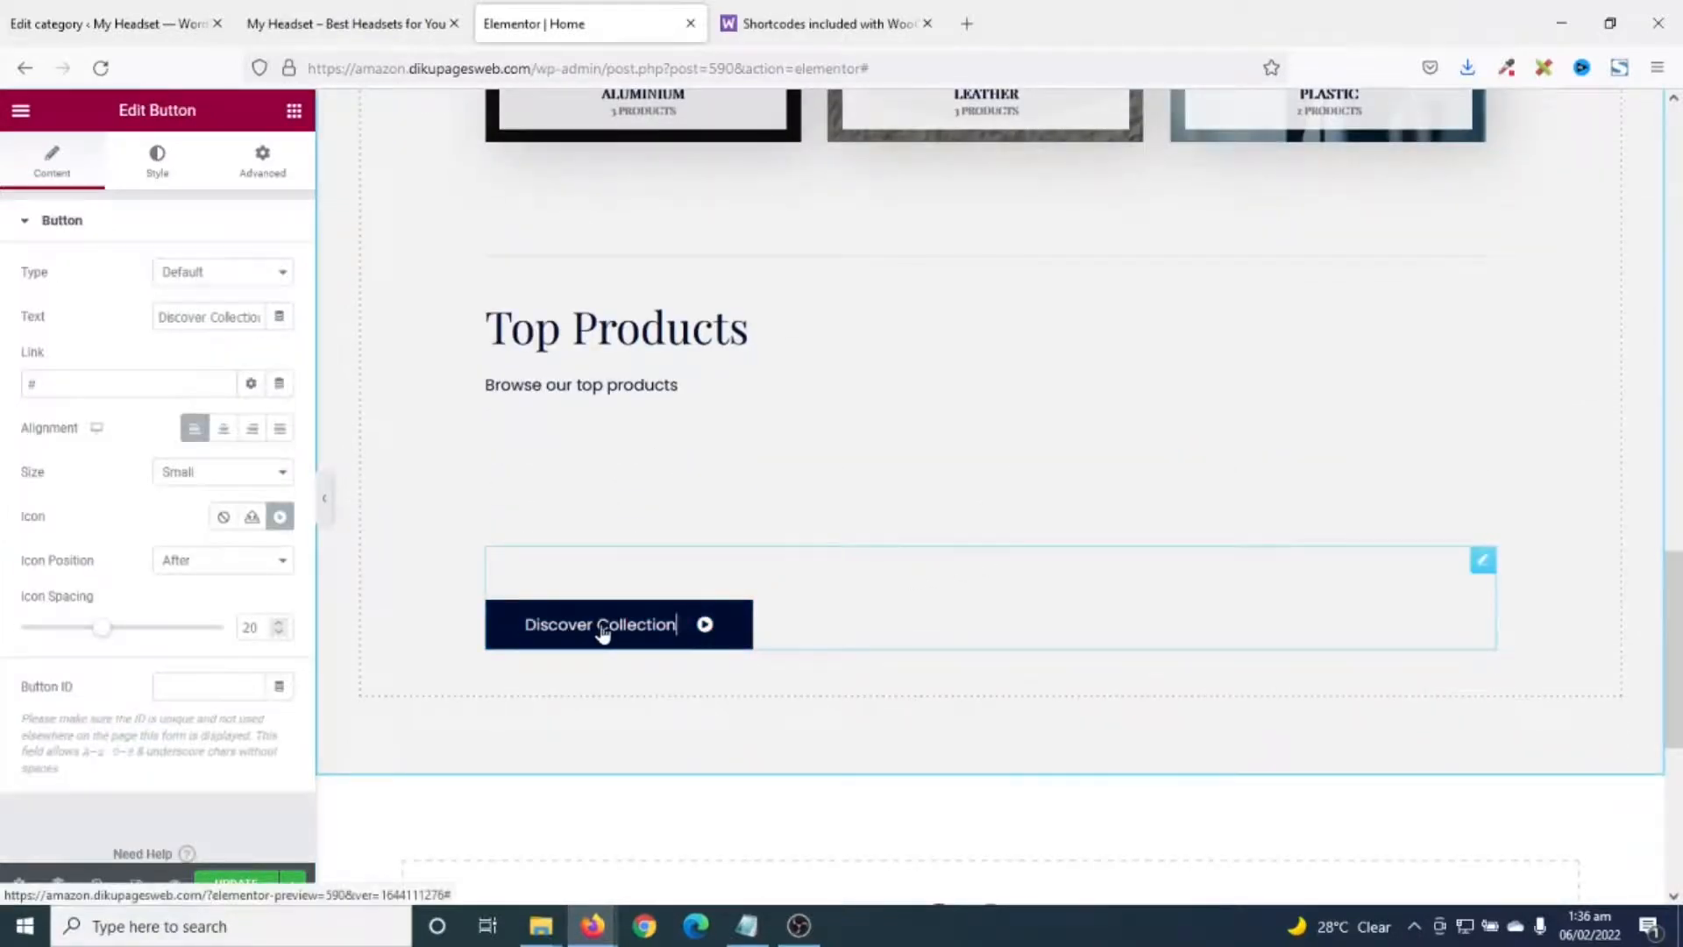
triple_click(217, 314)
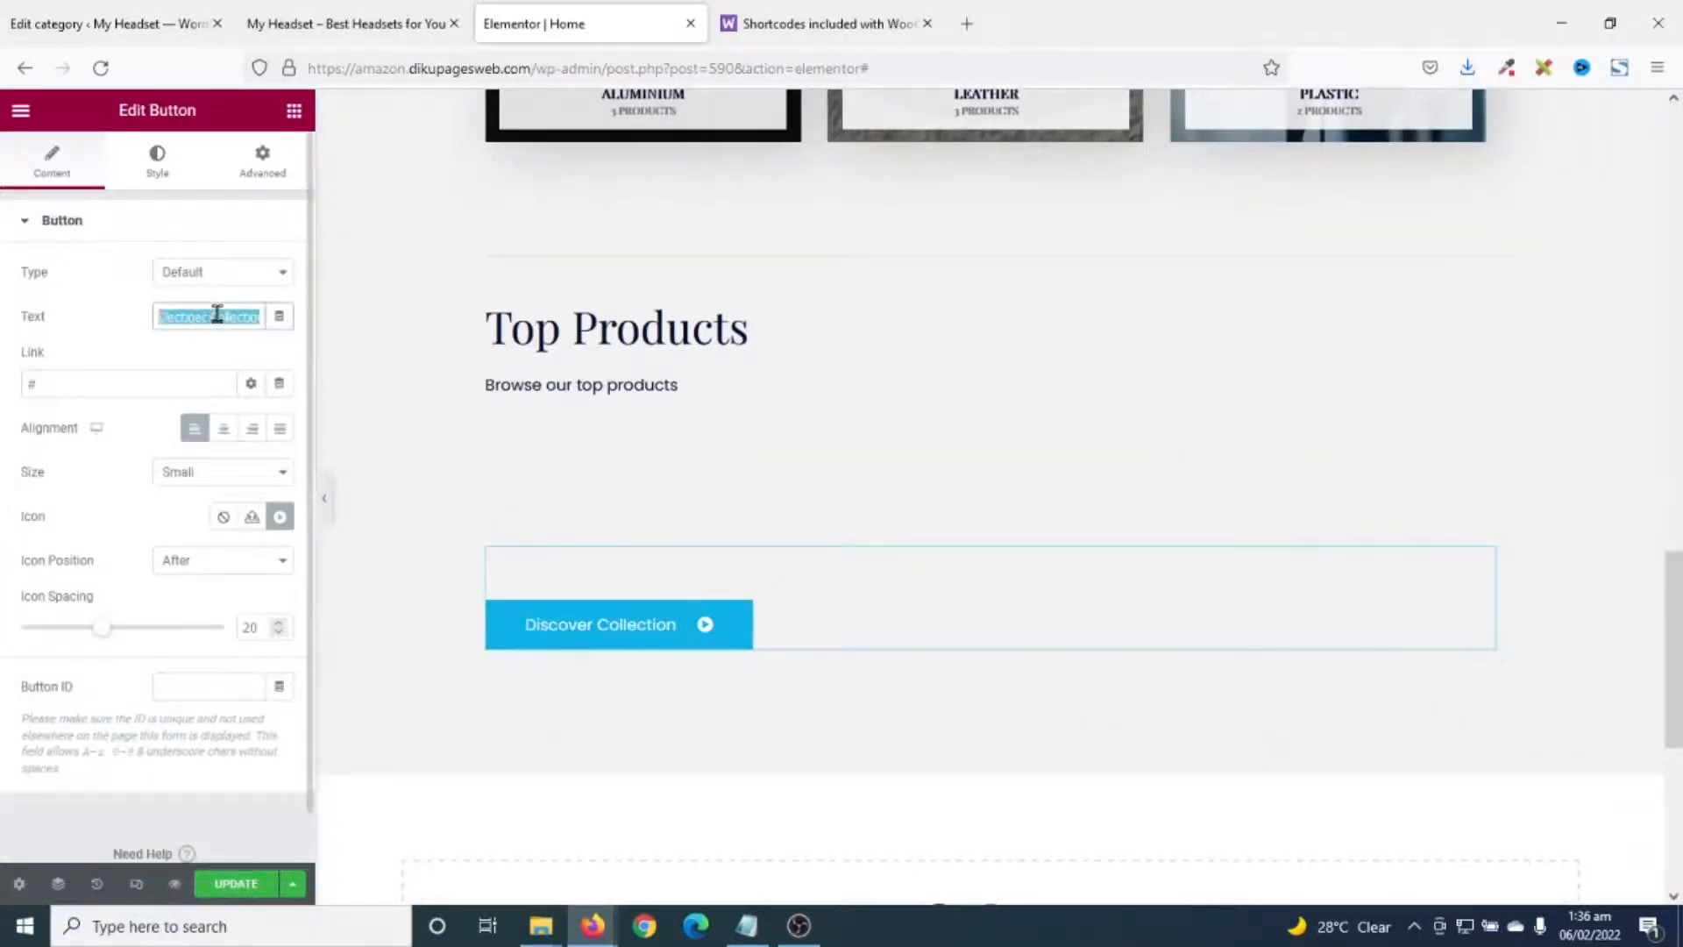
text(Sh)
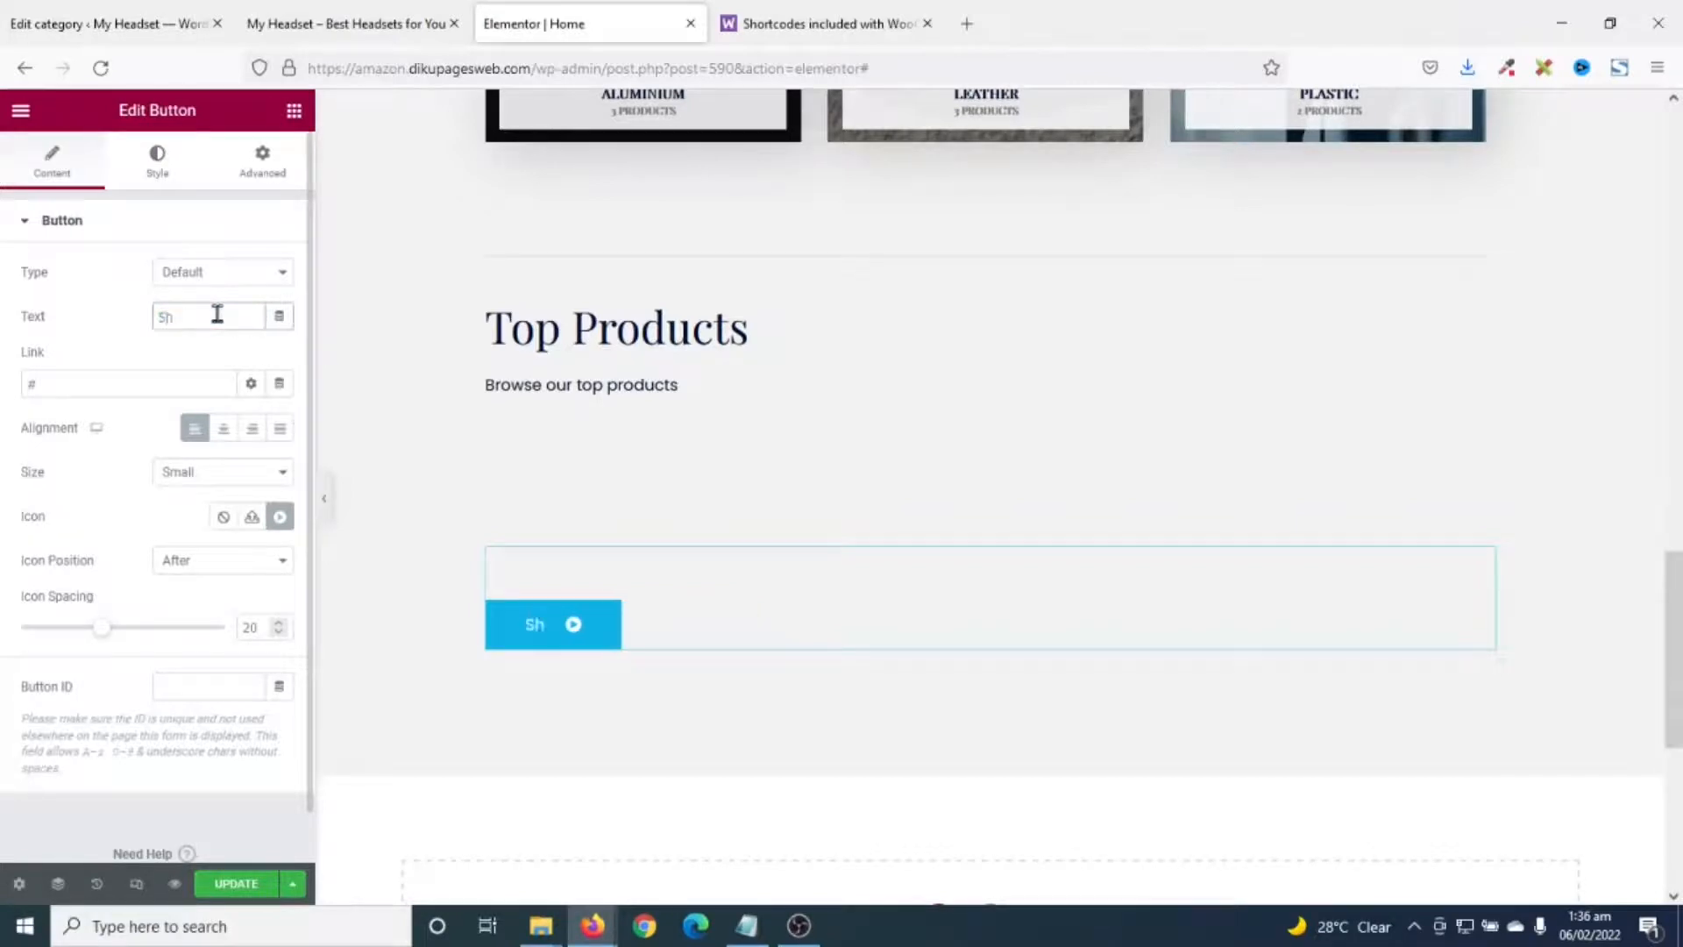
text(op Now)
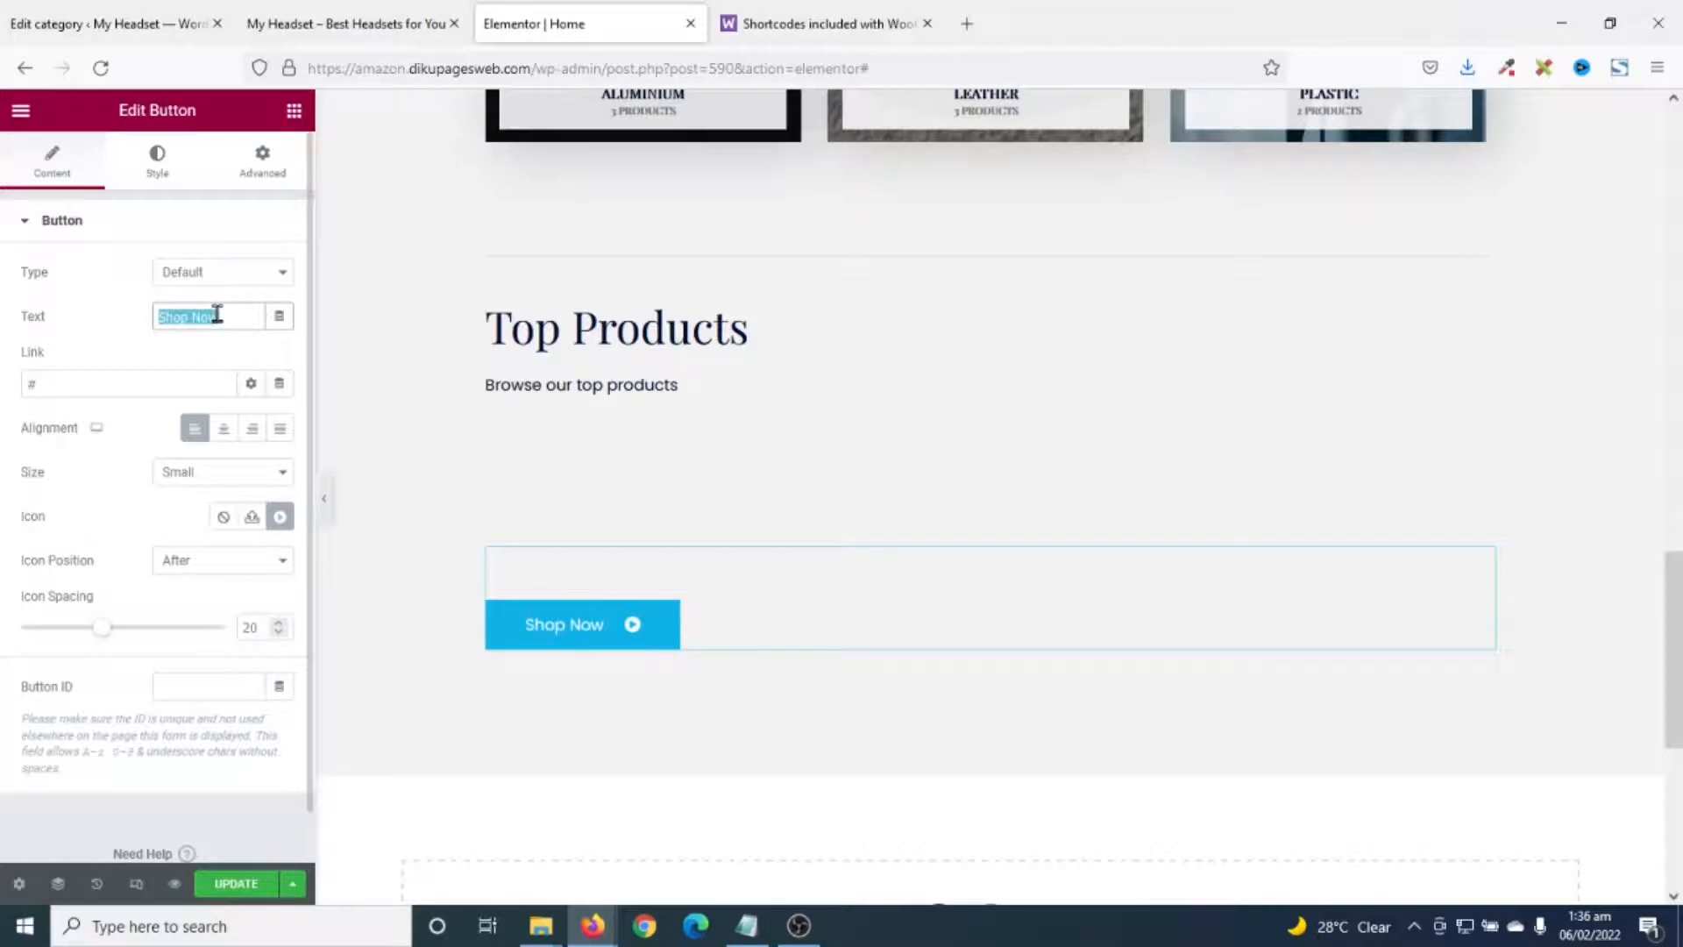
text(See)
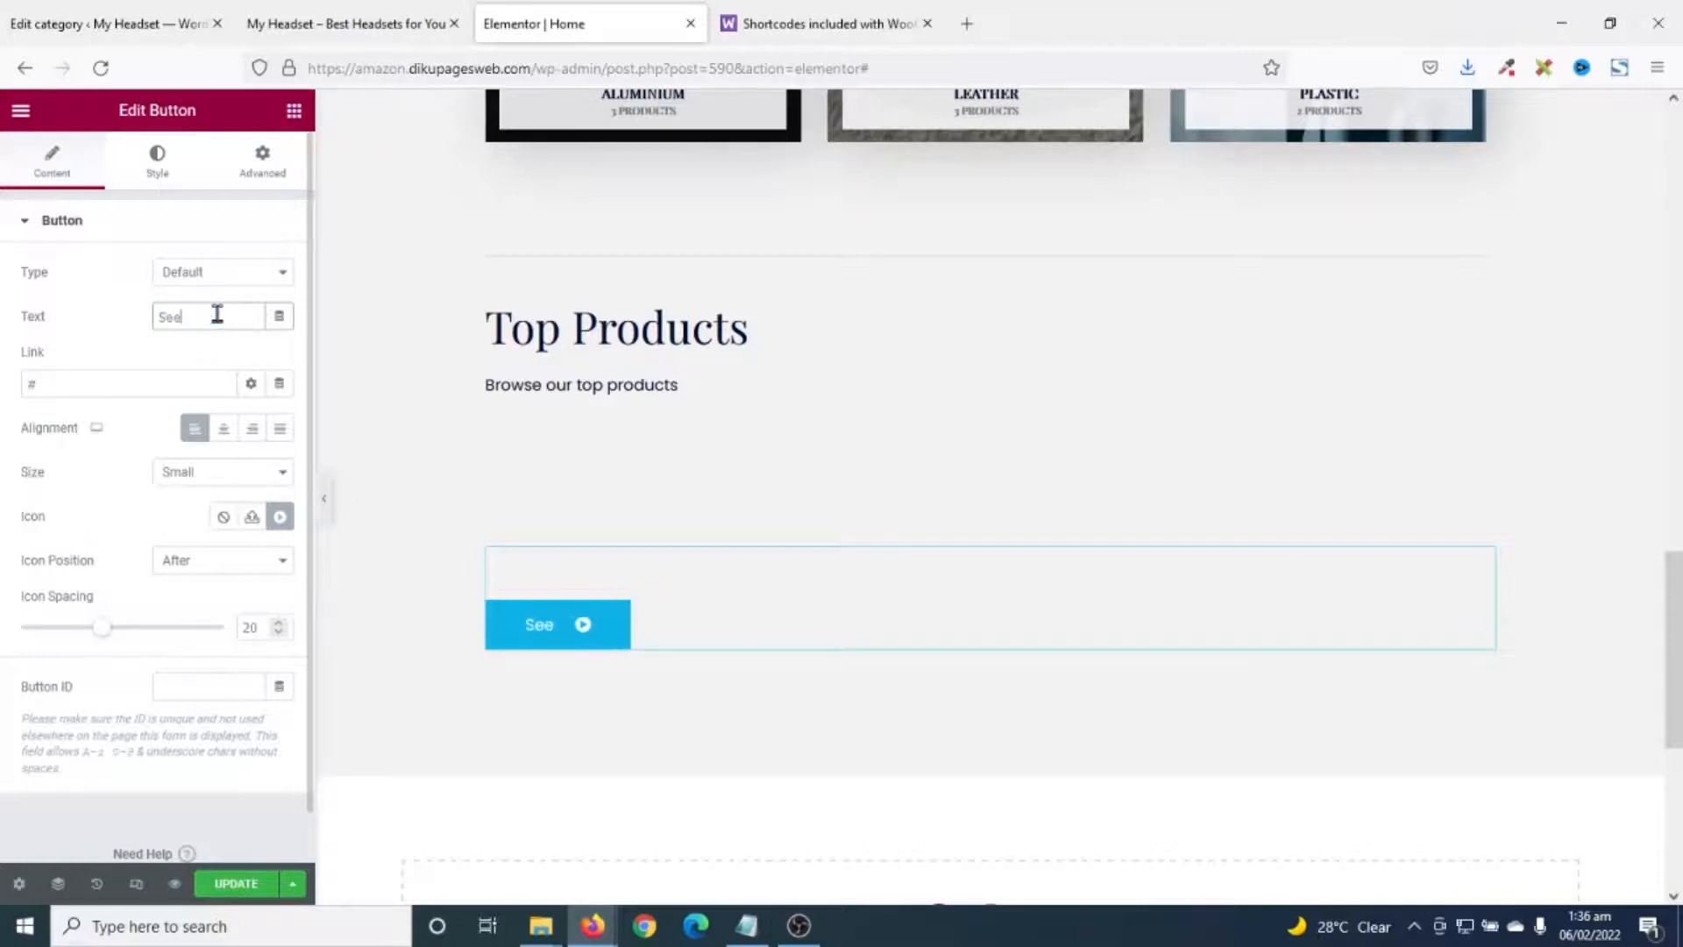
text( A)
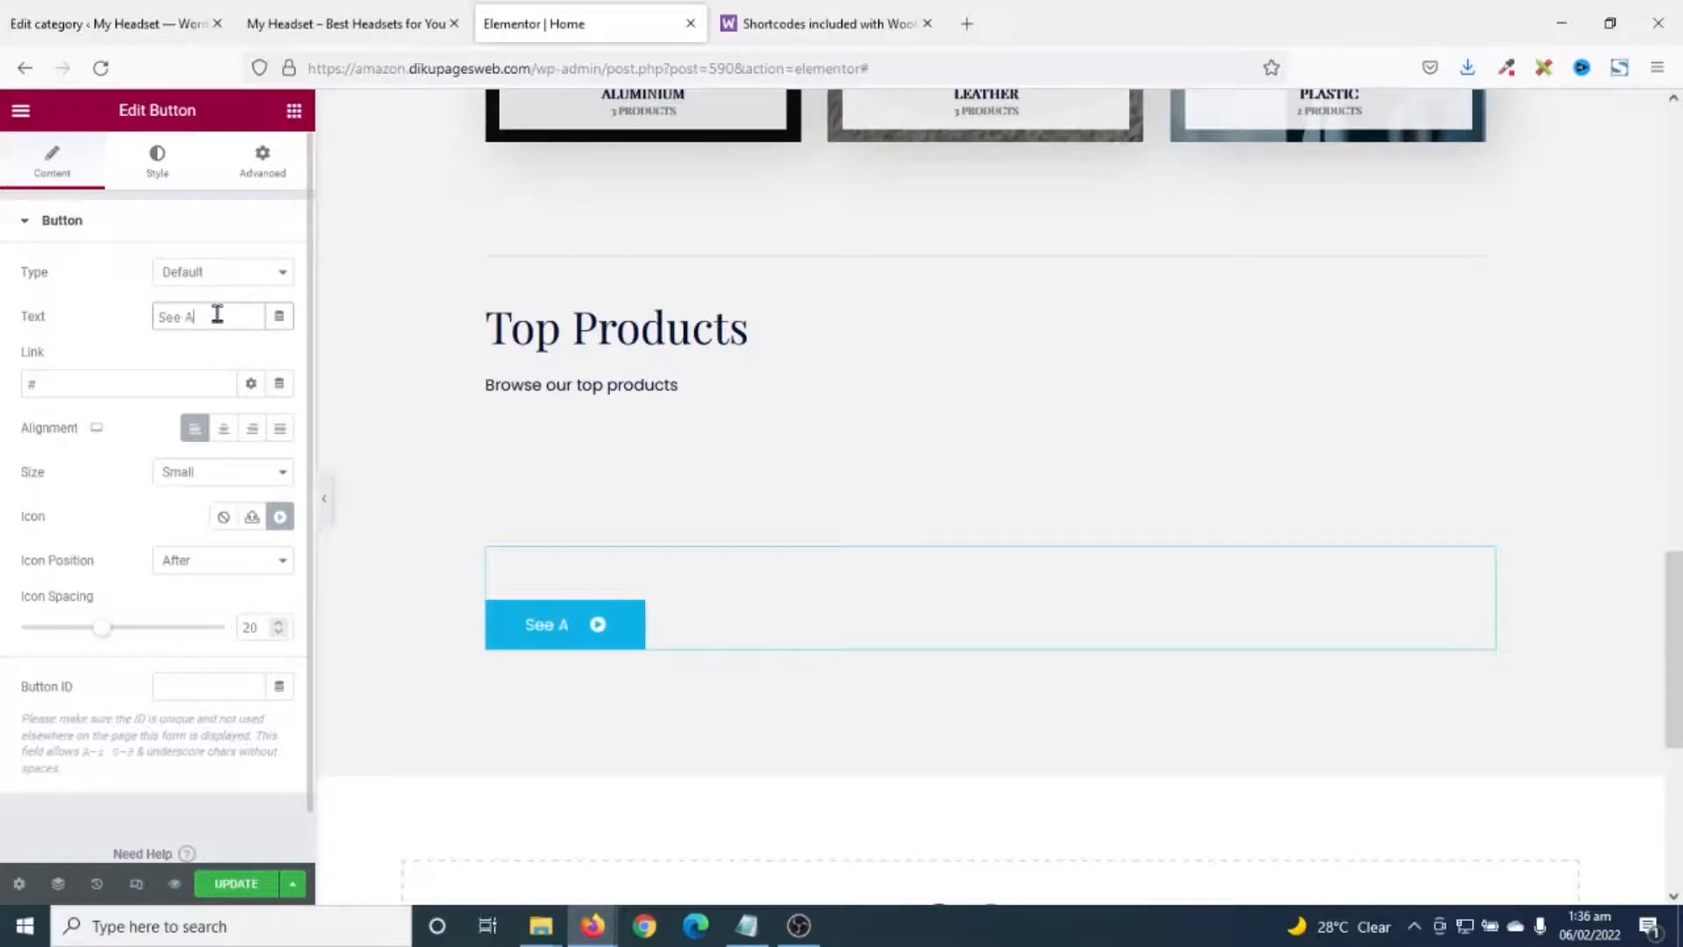
text(ll Products)
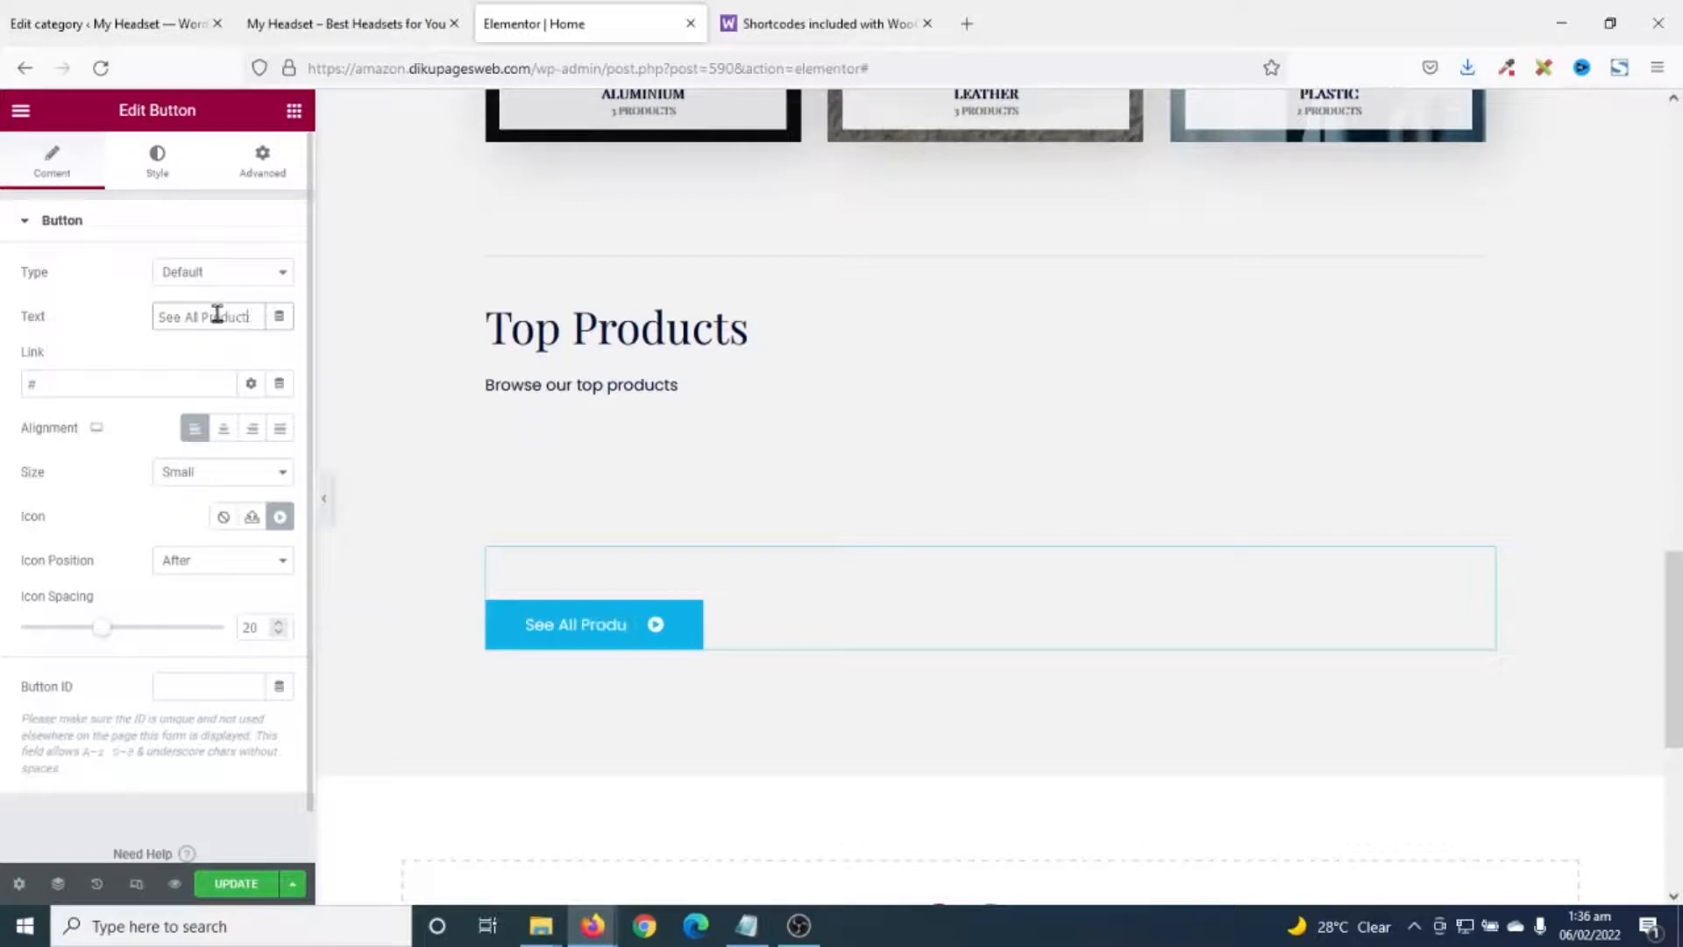
click(64, 386)
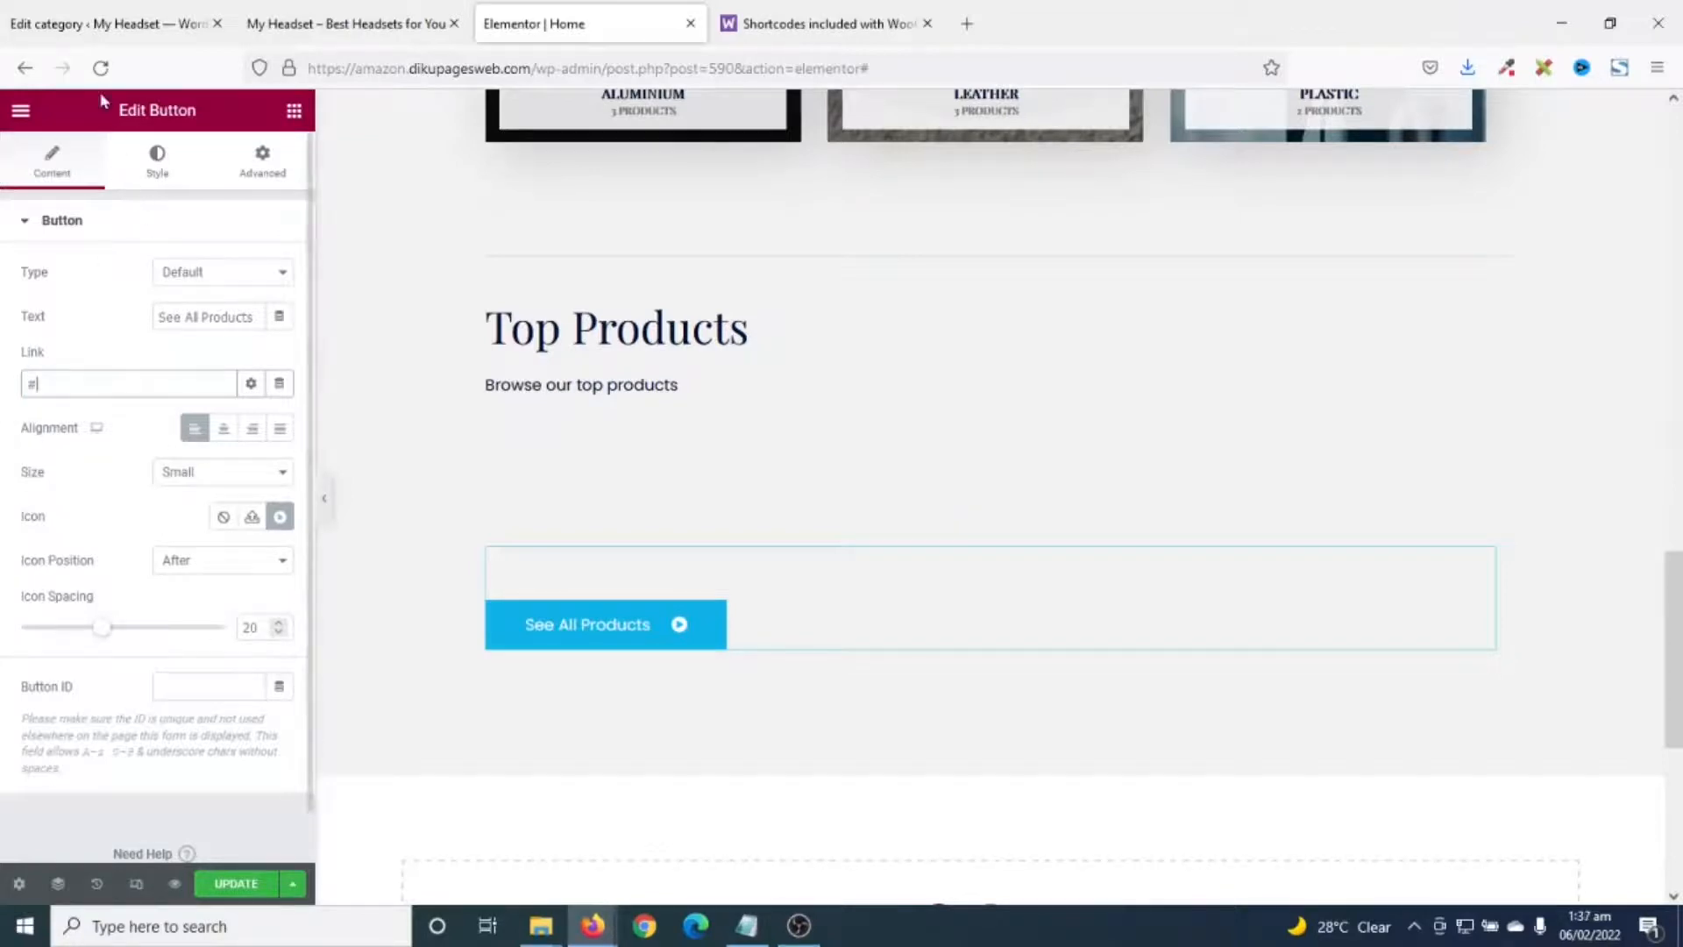
- Copy the store's /shop/ page address from the admin bar's Visit Store link
click(35, 23)
mouse_move(110, 129)
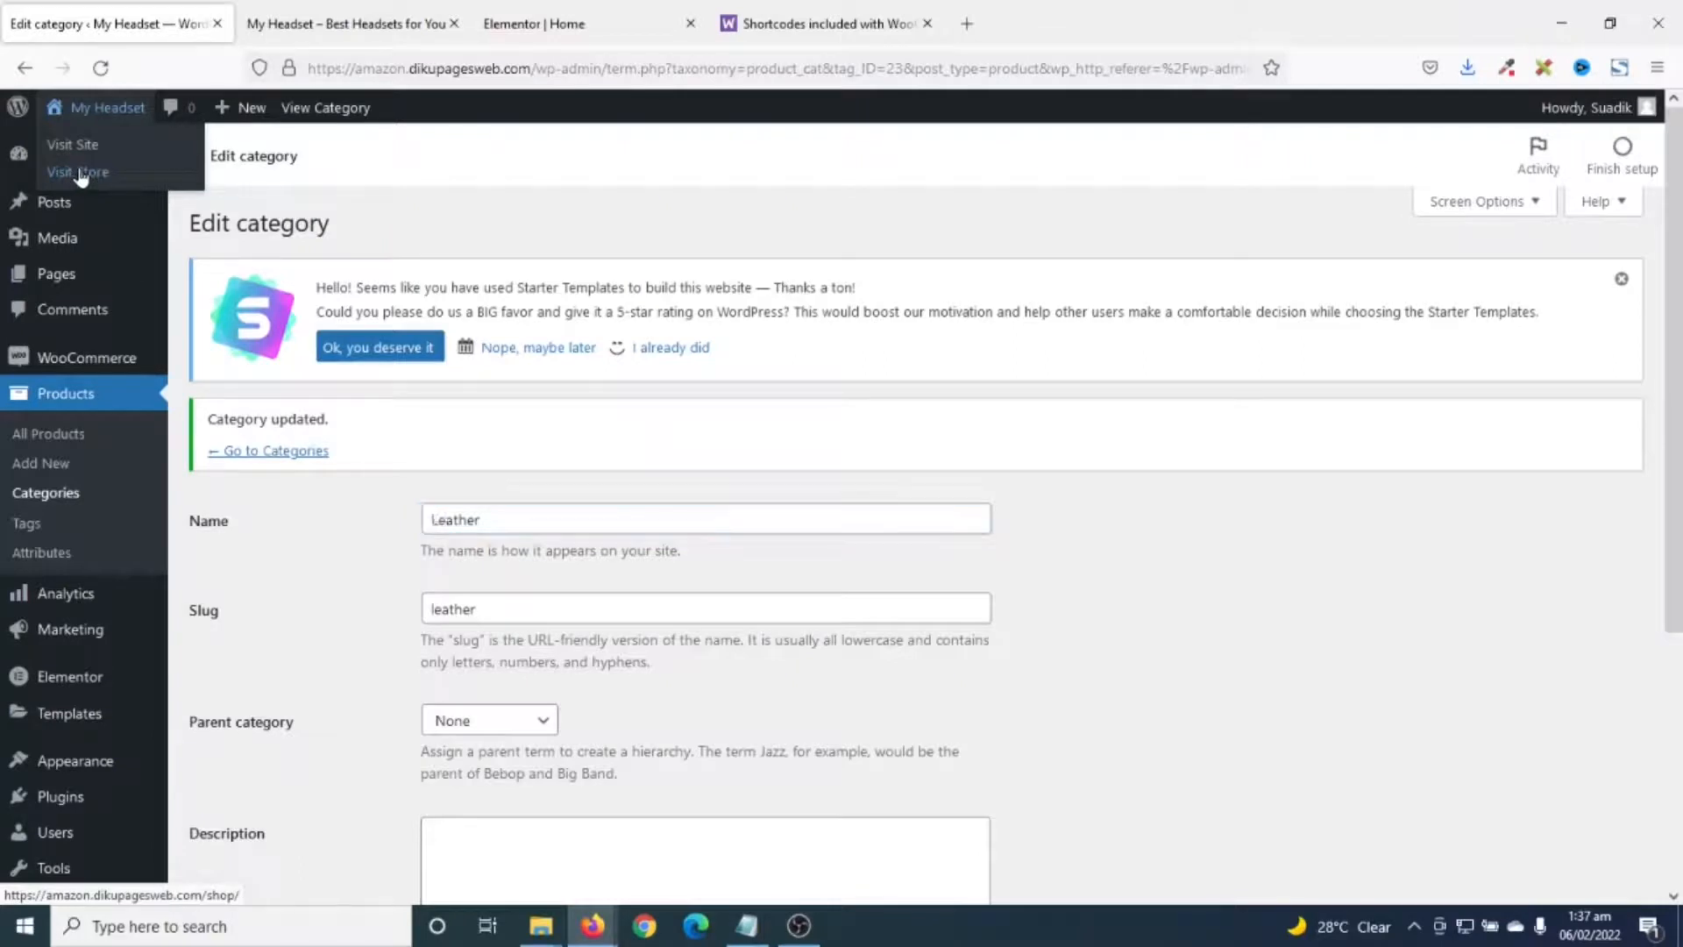
right_click(80, 174)
click(152, 386)
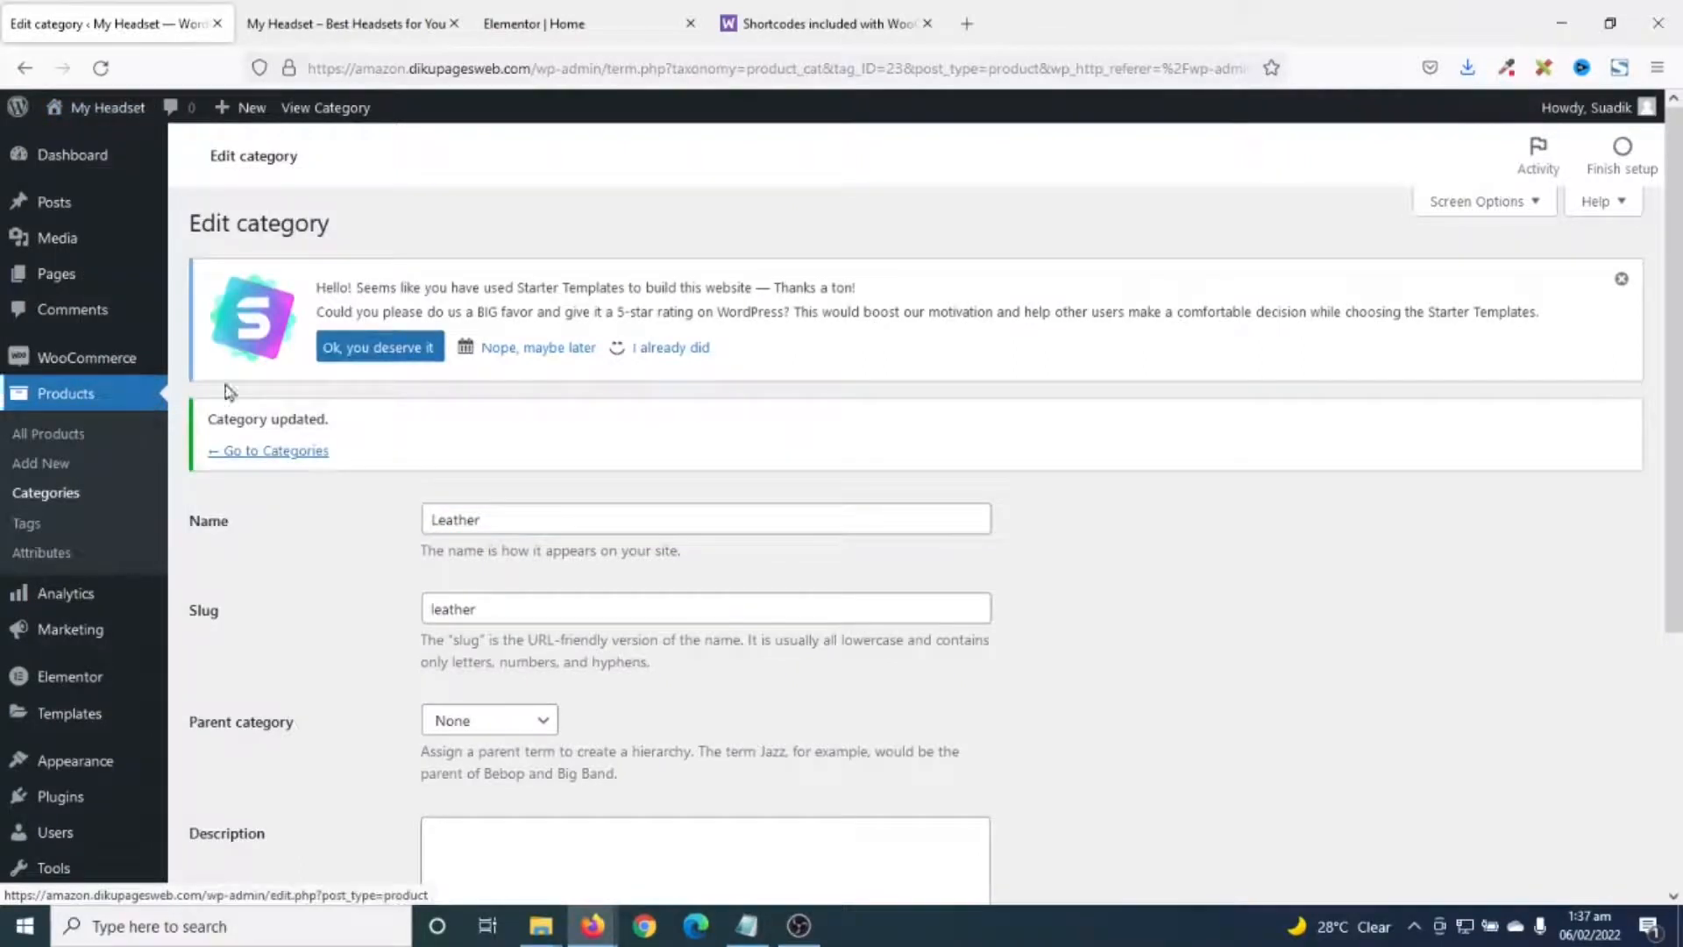
- Paste the shop URL into the See All Products button's Link field and update the Home page
click(525, 26)
click(103, 378)
key(ctrl+v)
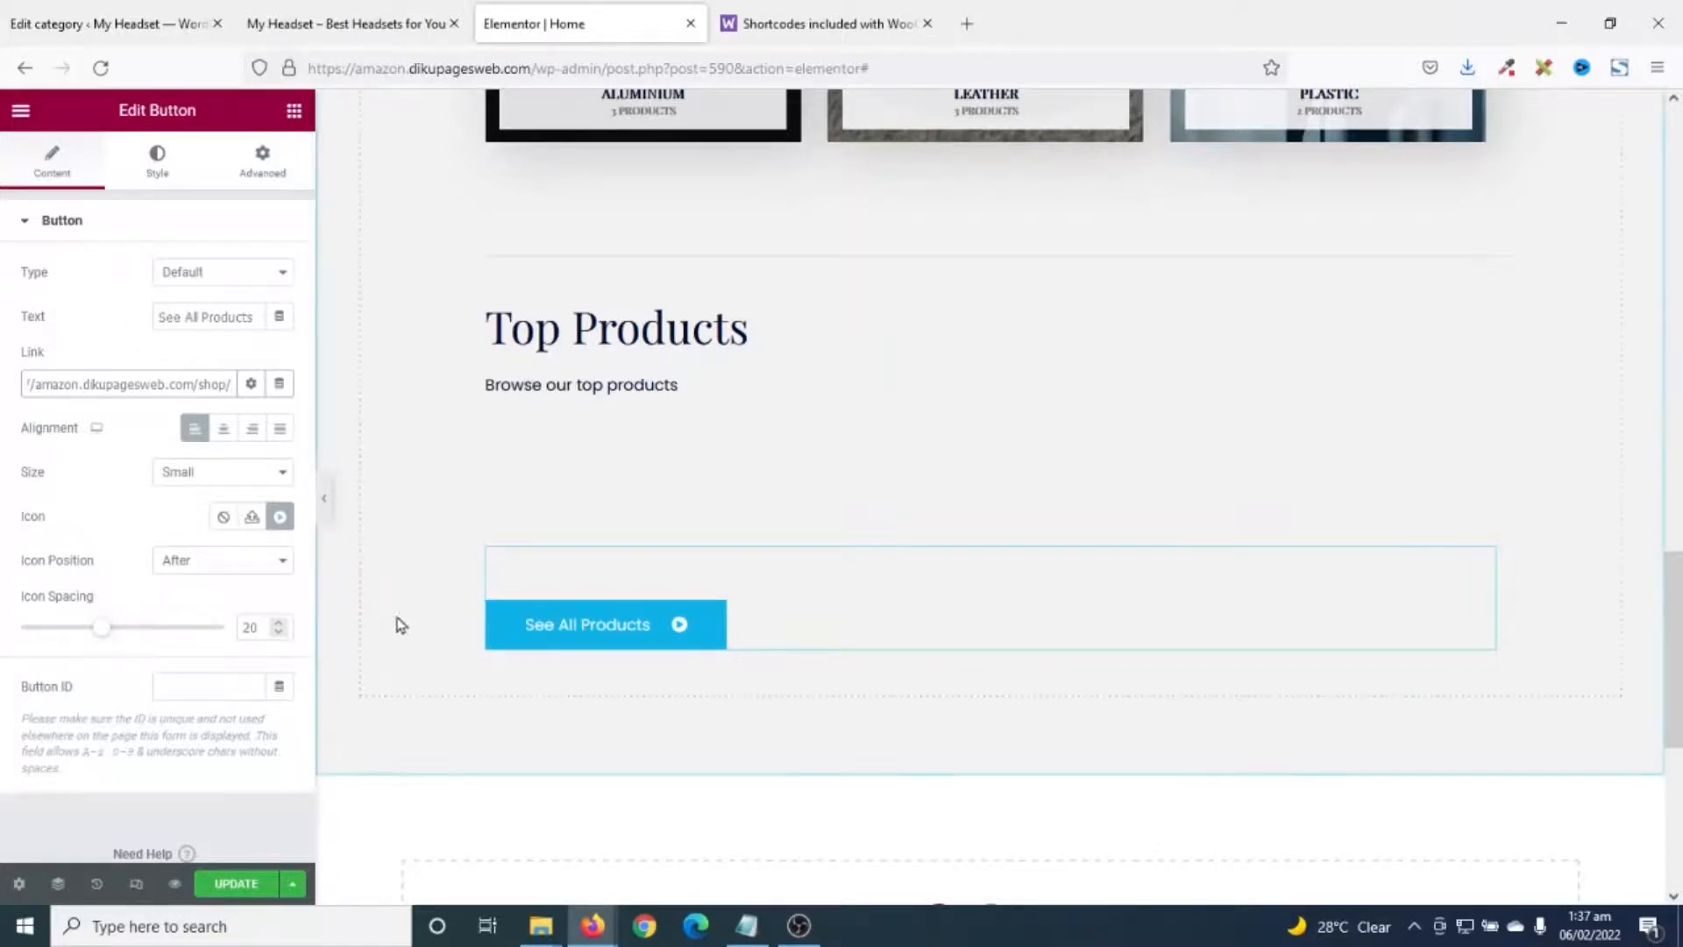
scroll(469, 646, down, 5)
scroll(476, 642, up, 7)
scroll(476, 643, down, 5)
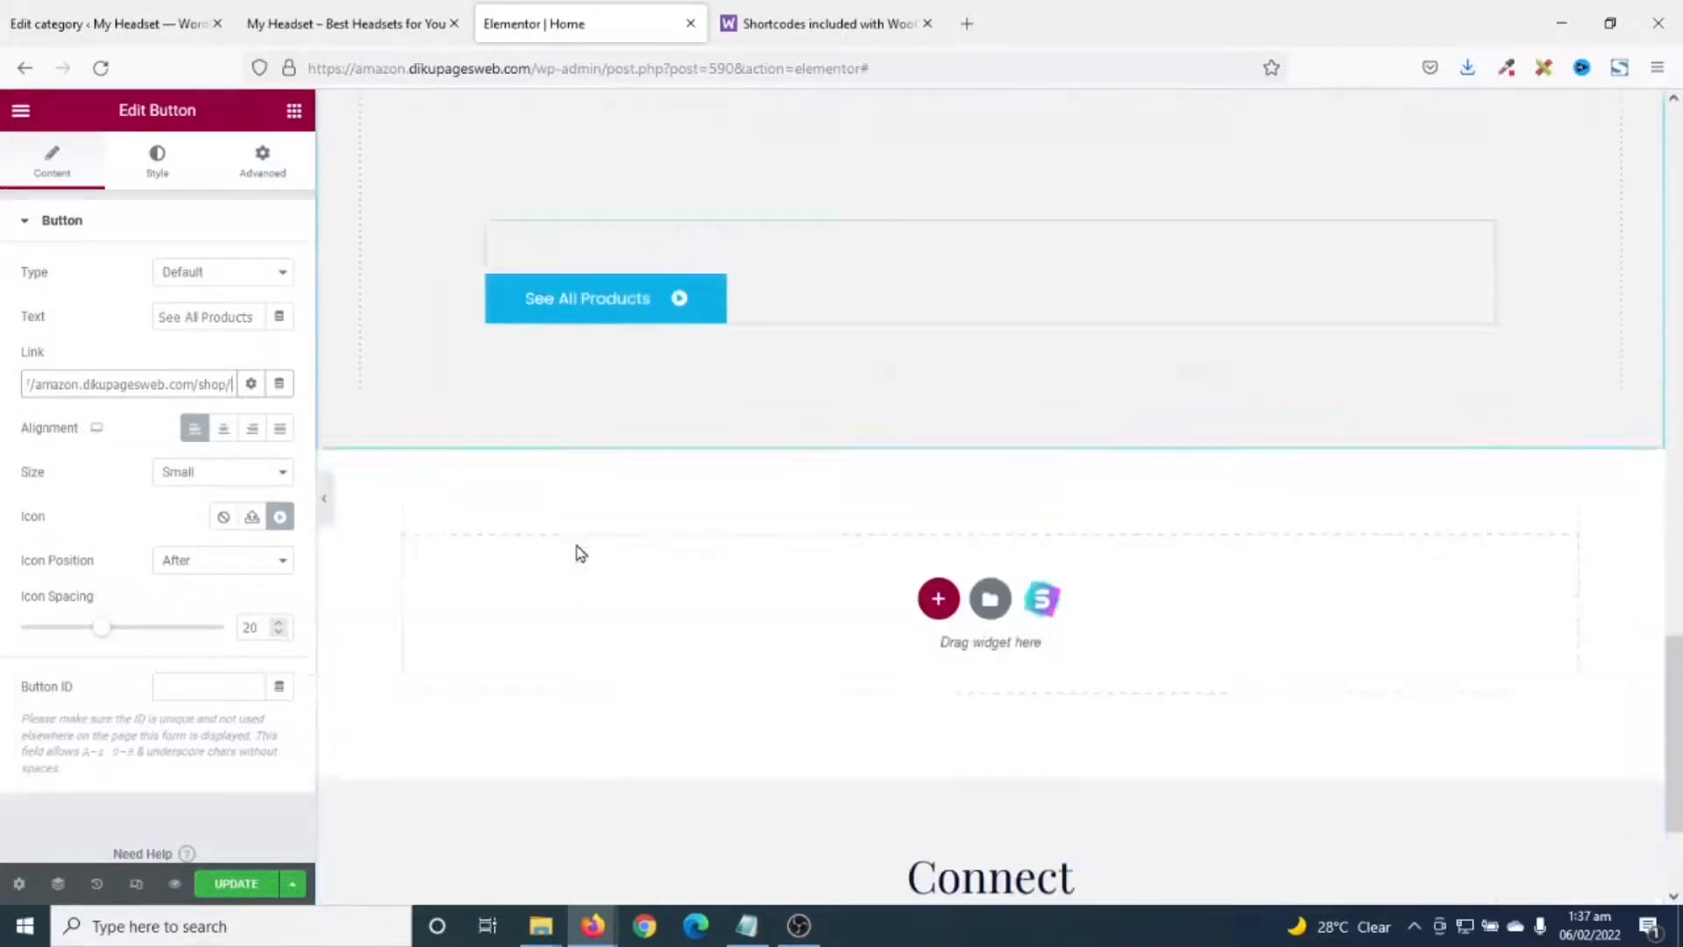
click(235, 884)
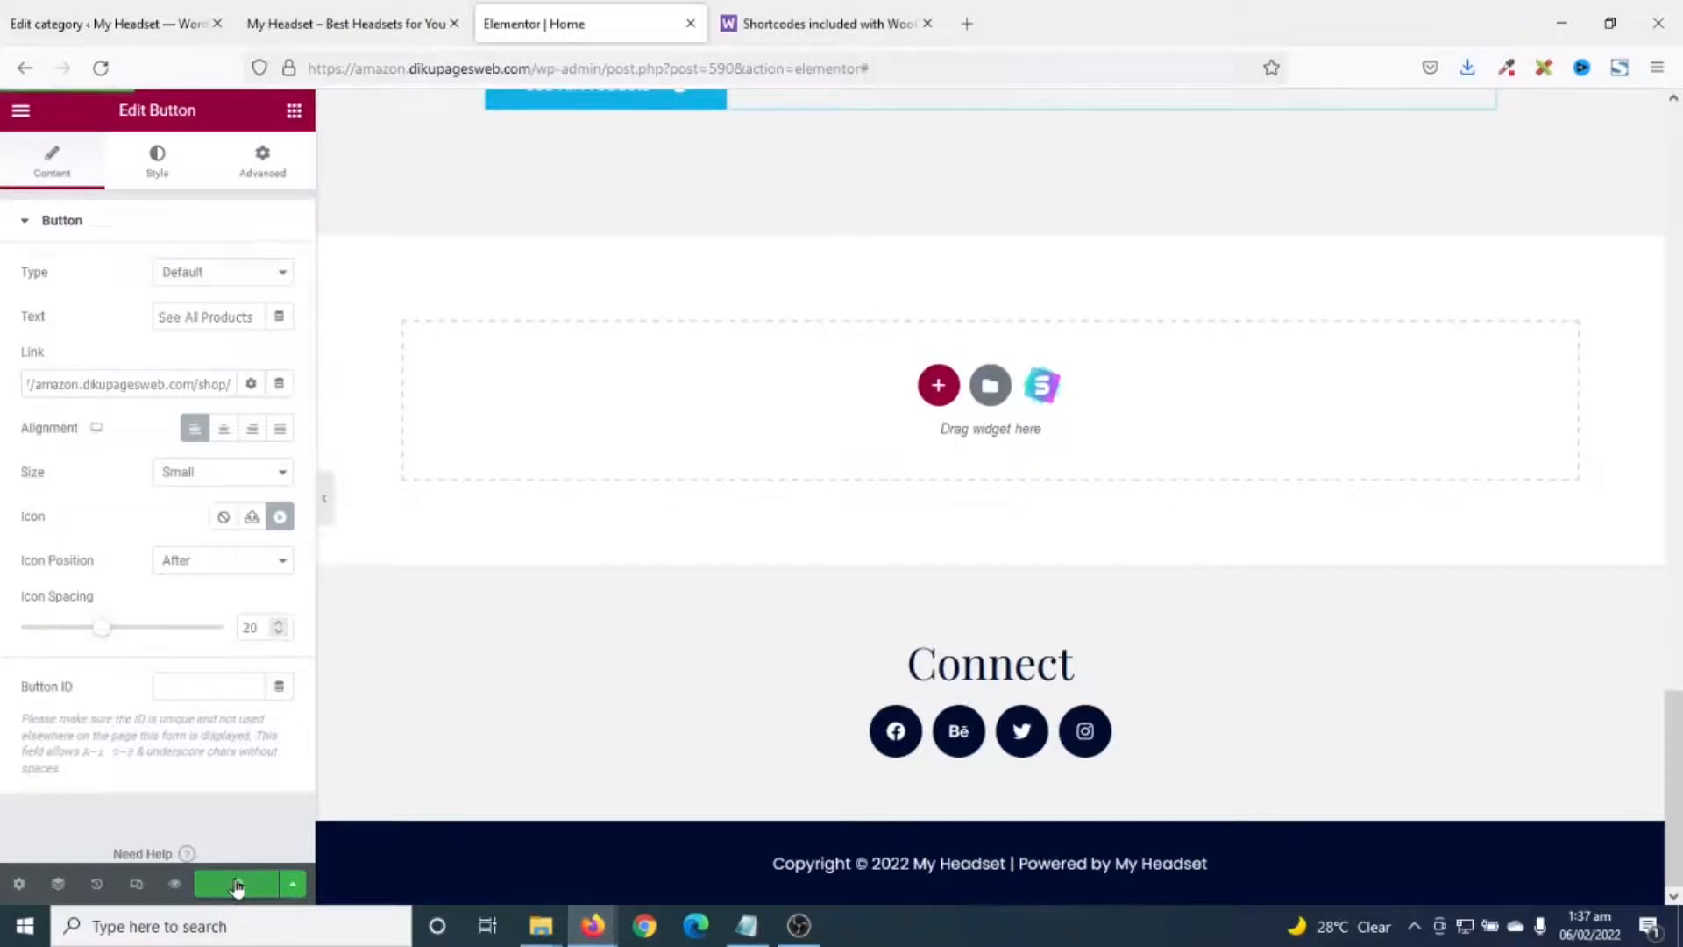
- Preview the updated Home page, close the shortcodes documentation tab, then go to the About page
scroll(578, 606, up, 3)
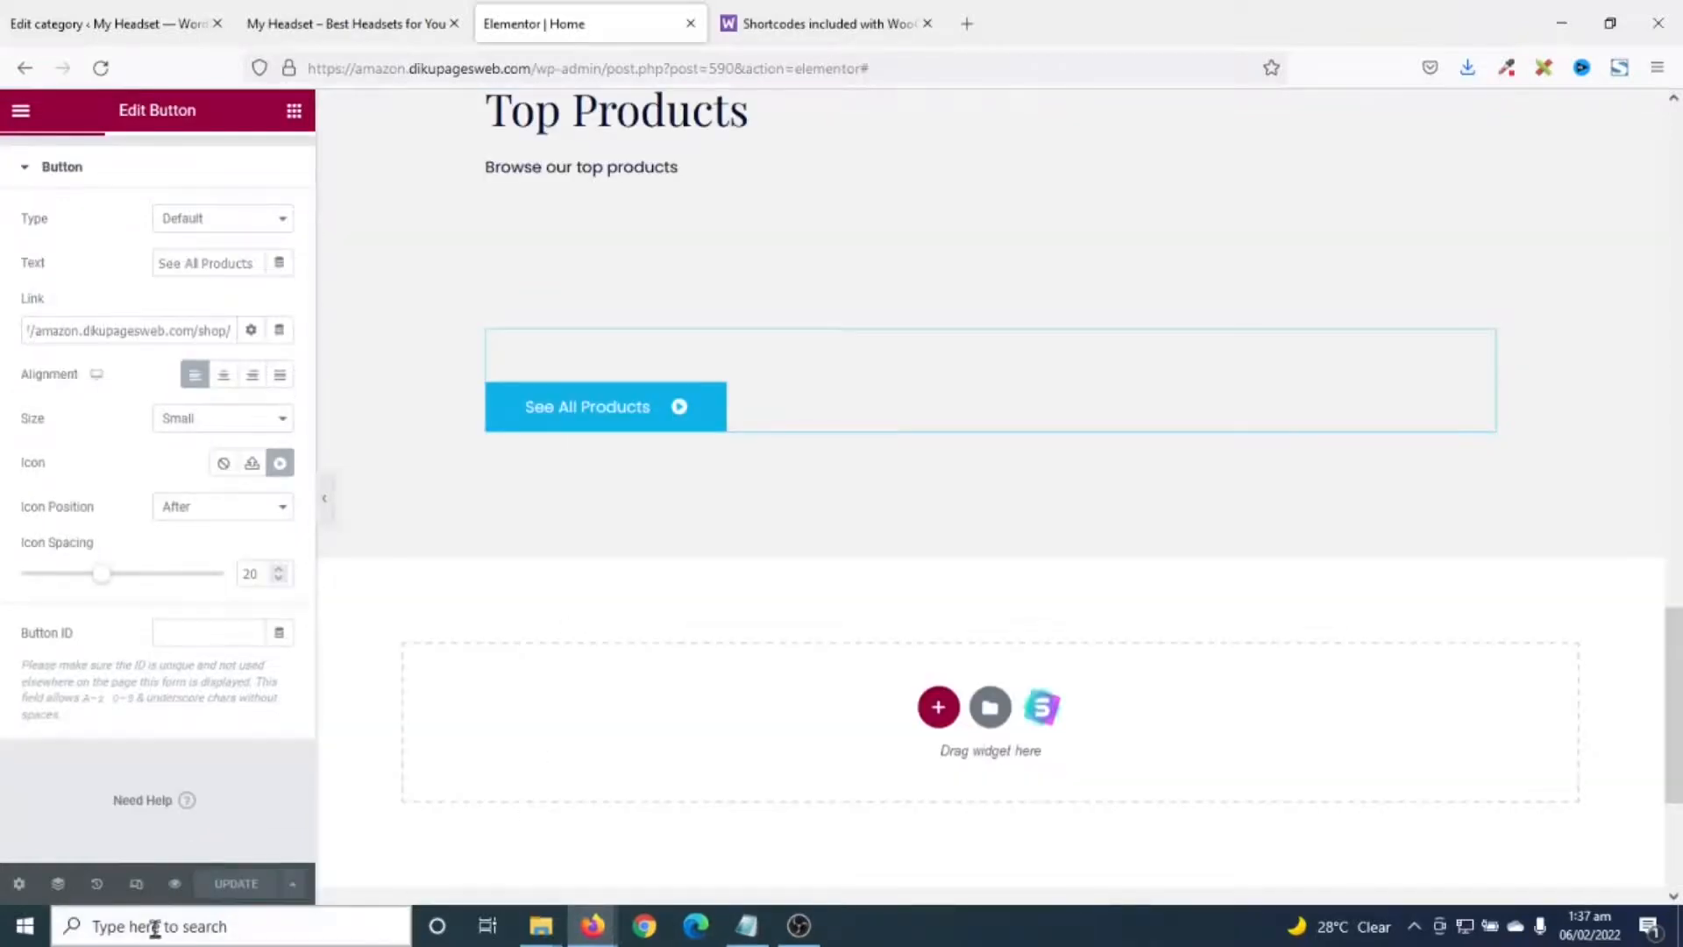
click(174, 884)
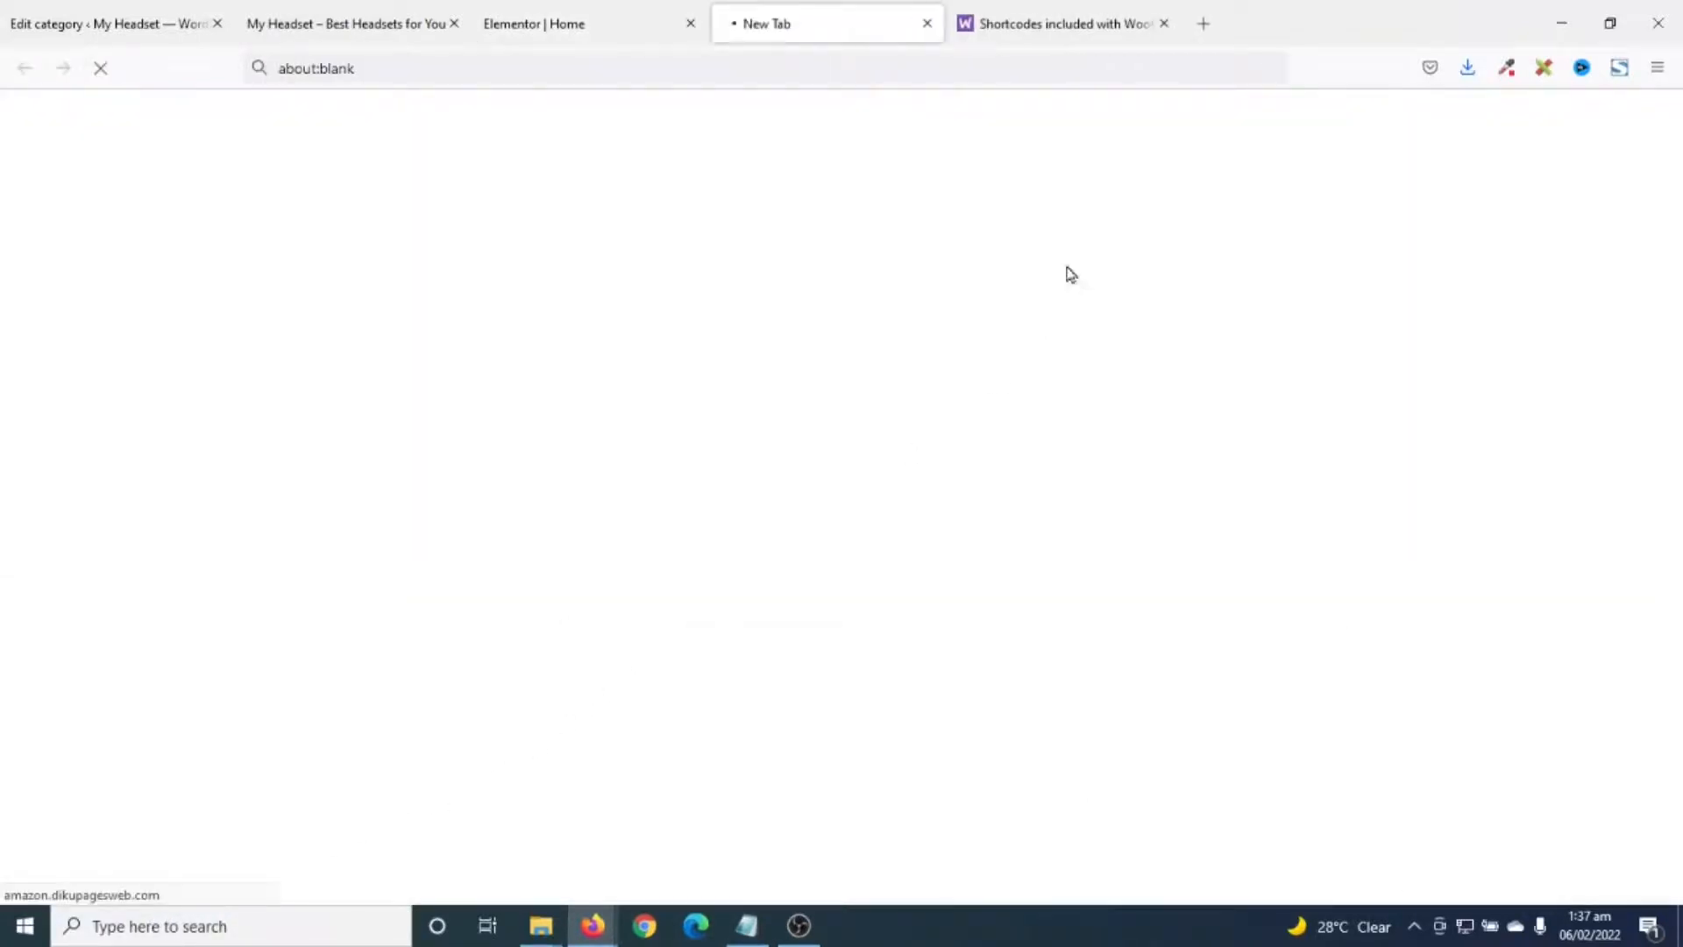
click(1163, 24)
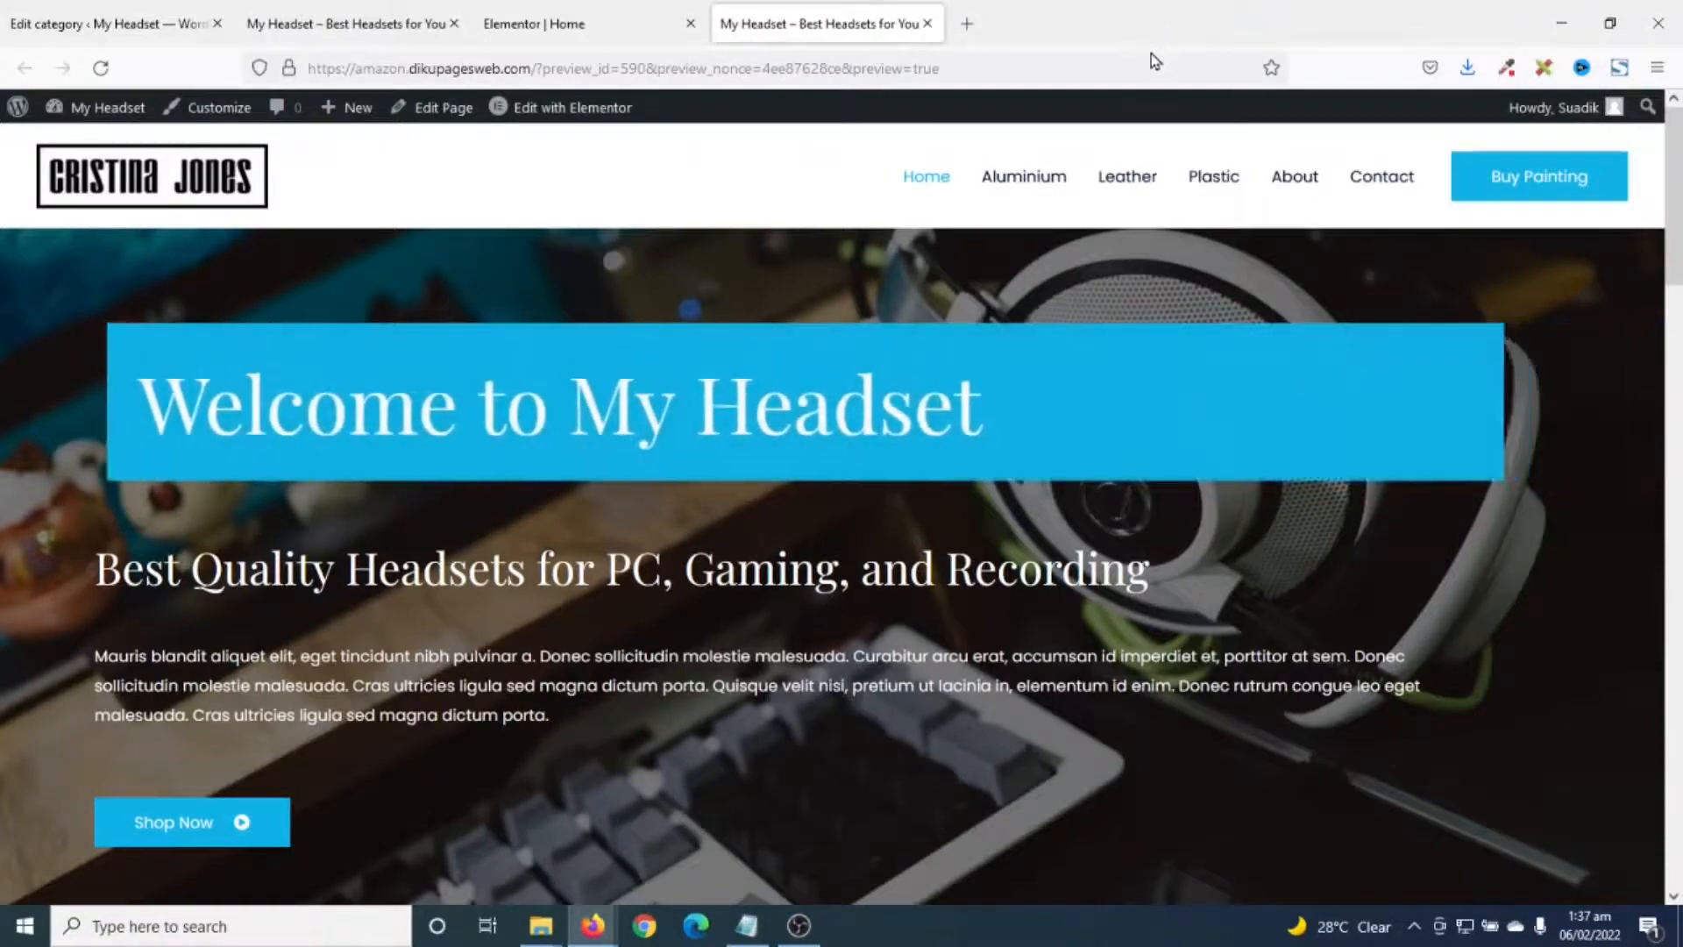
scroll(1239, 380, down, 12)
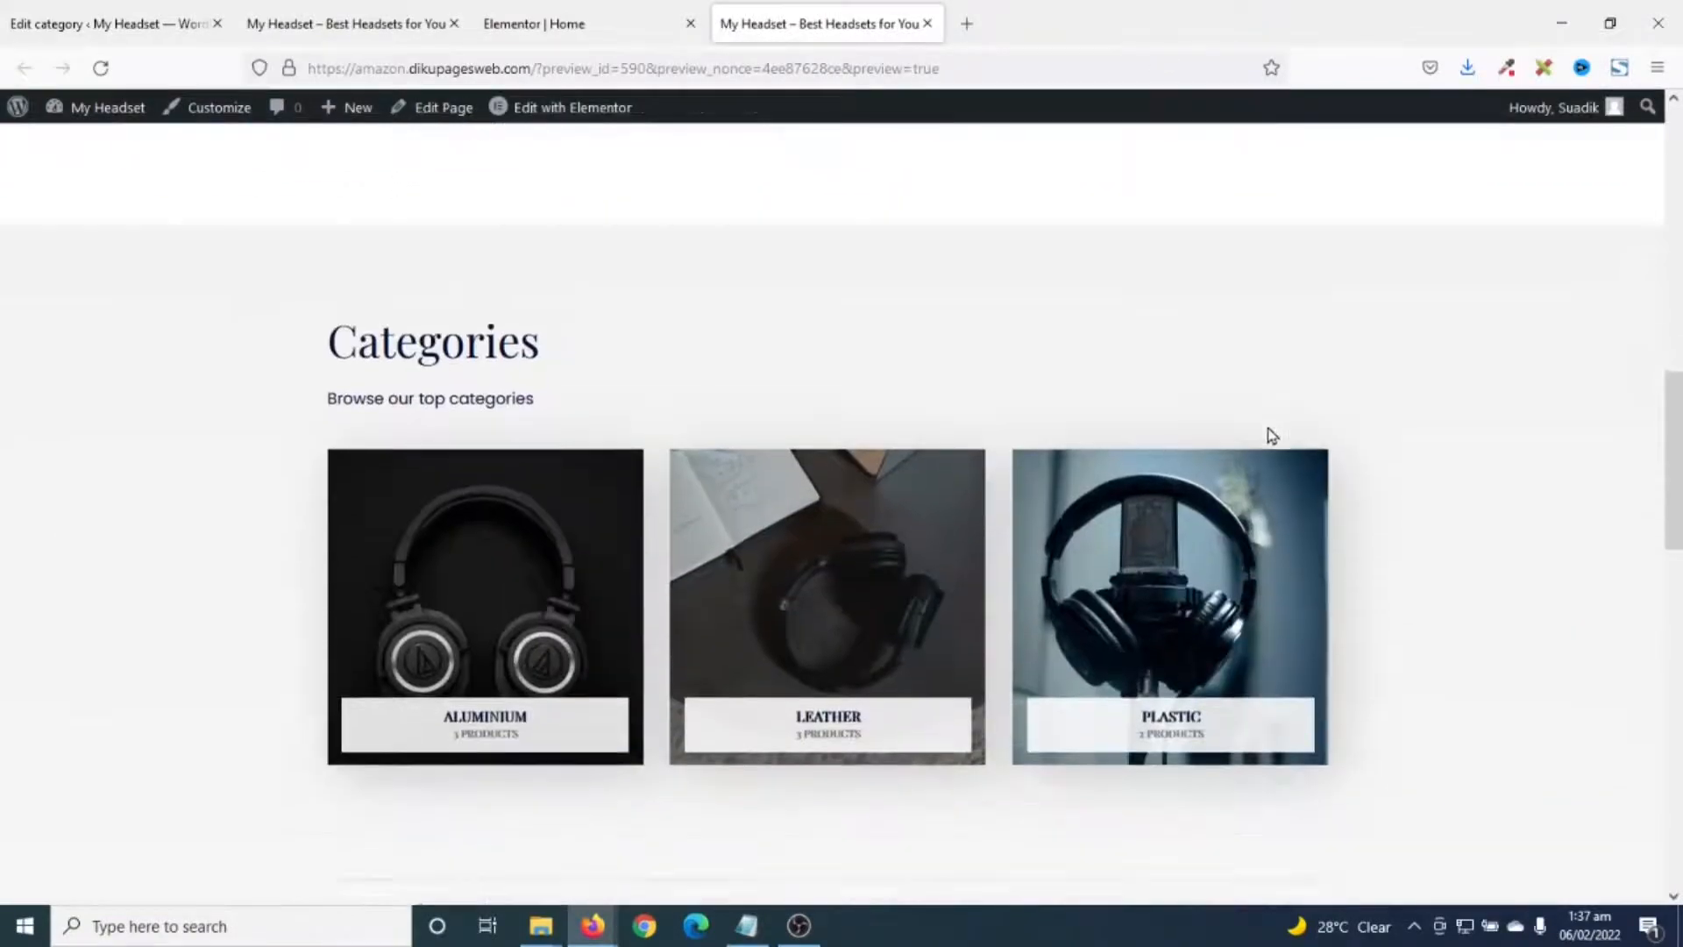
scroll(1271, 435, down, 12)
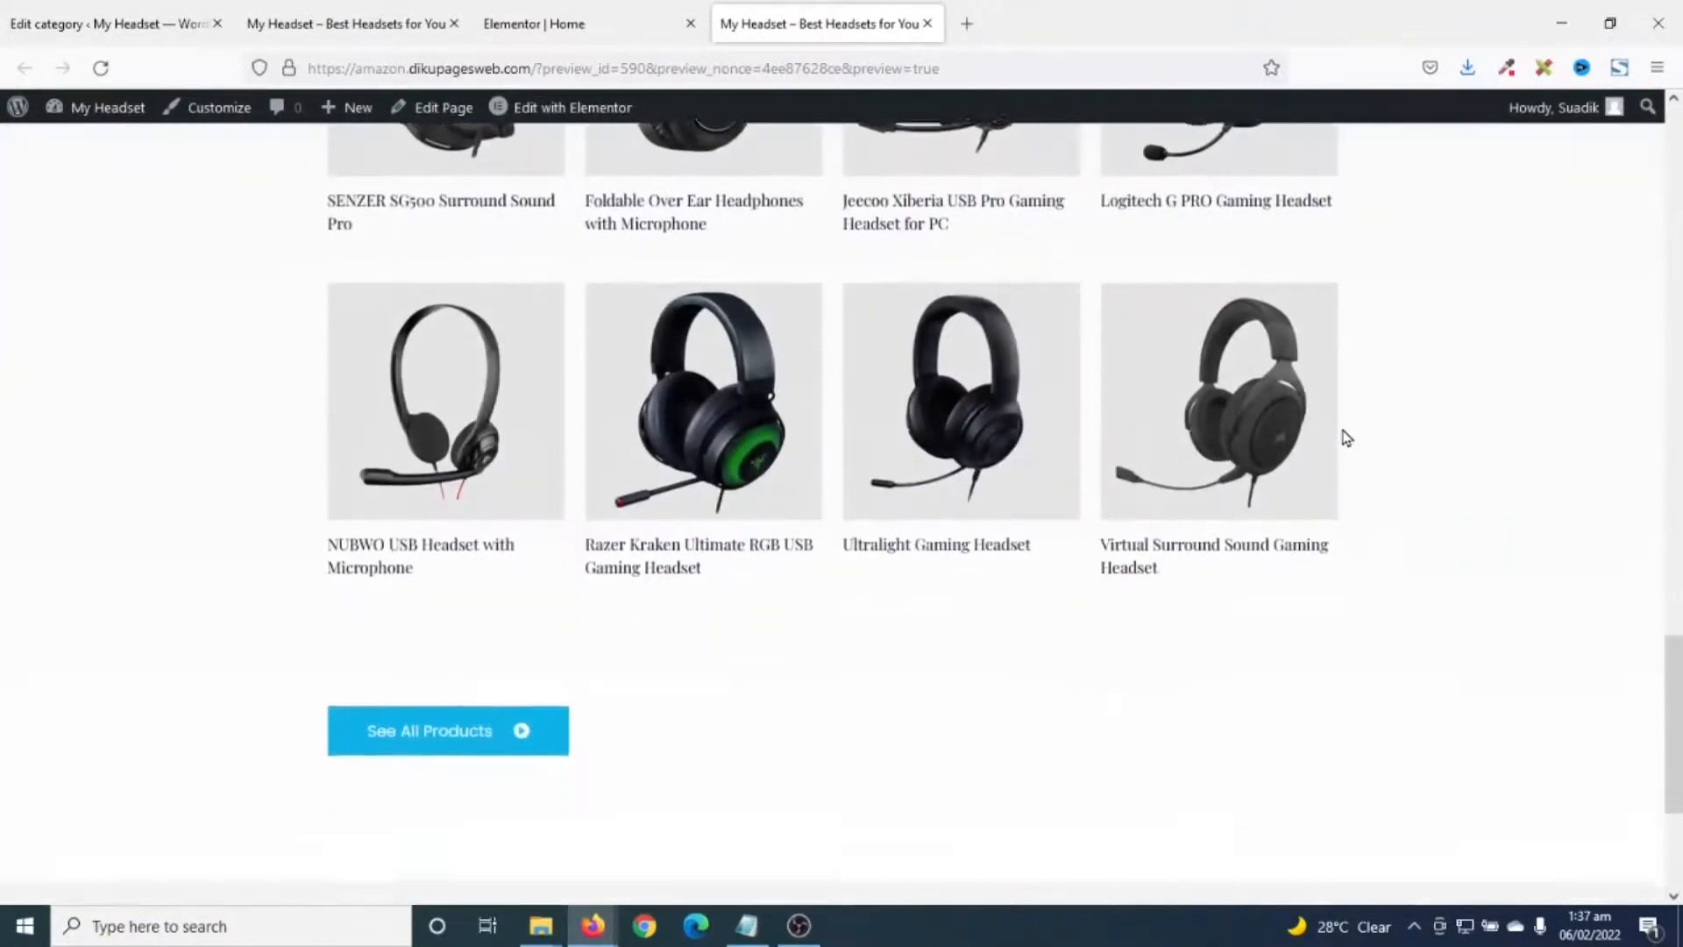
scroll(1347, 438, down, 4)
scroll(1350, 438, up, 9)
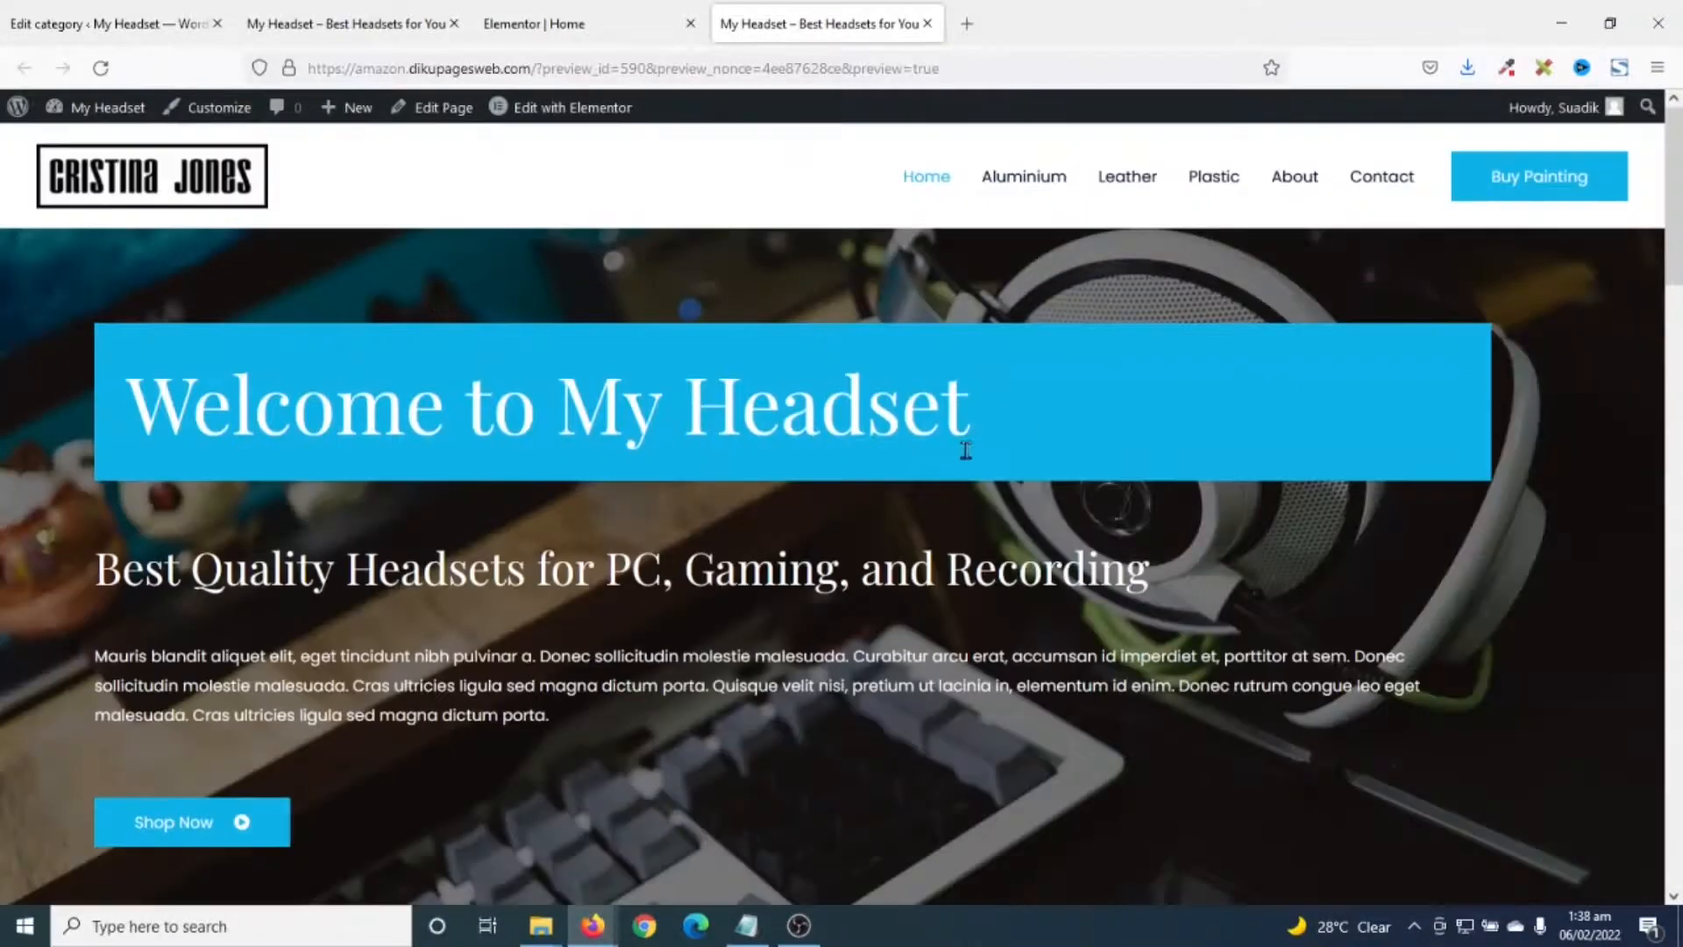
click(1289, 184)
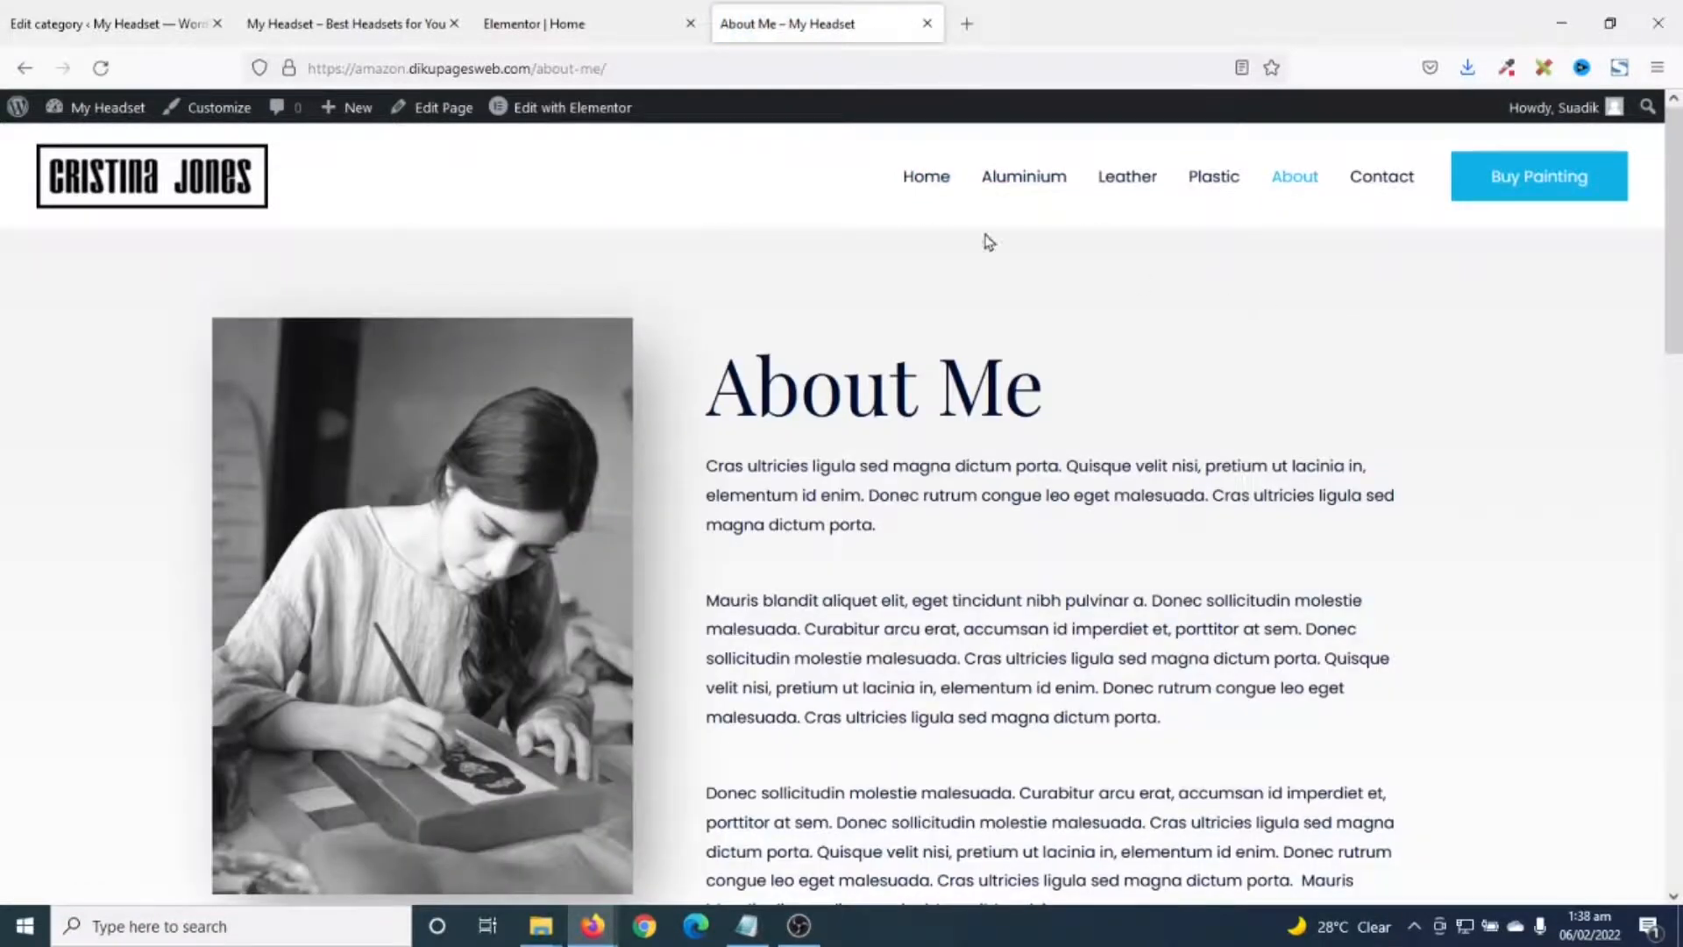
- Edit the About page in Elementor, changing its heading 'About Me' to 'About My Headset'
click(561, 106)
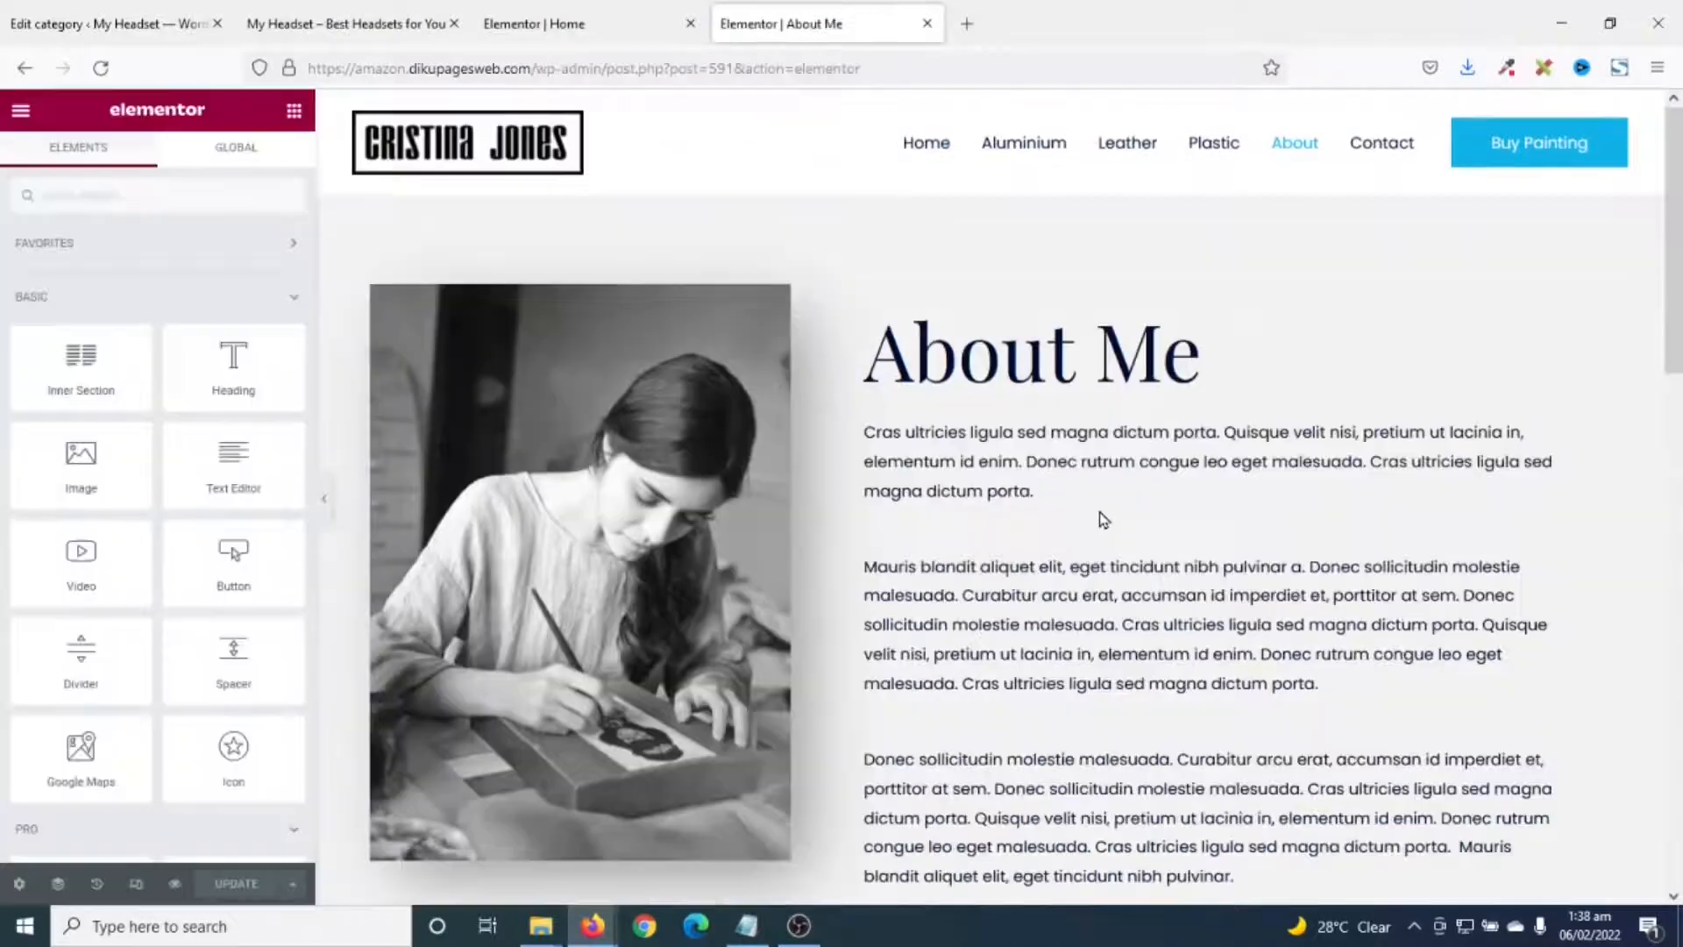
click(1199, 363)
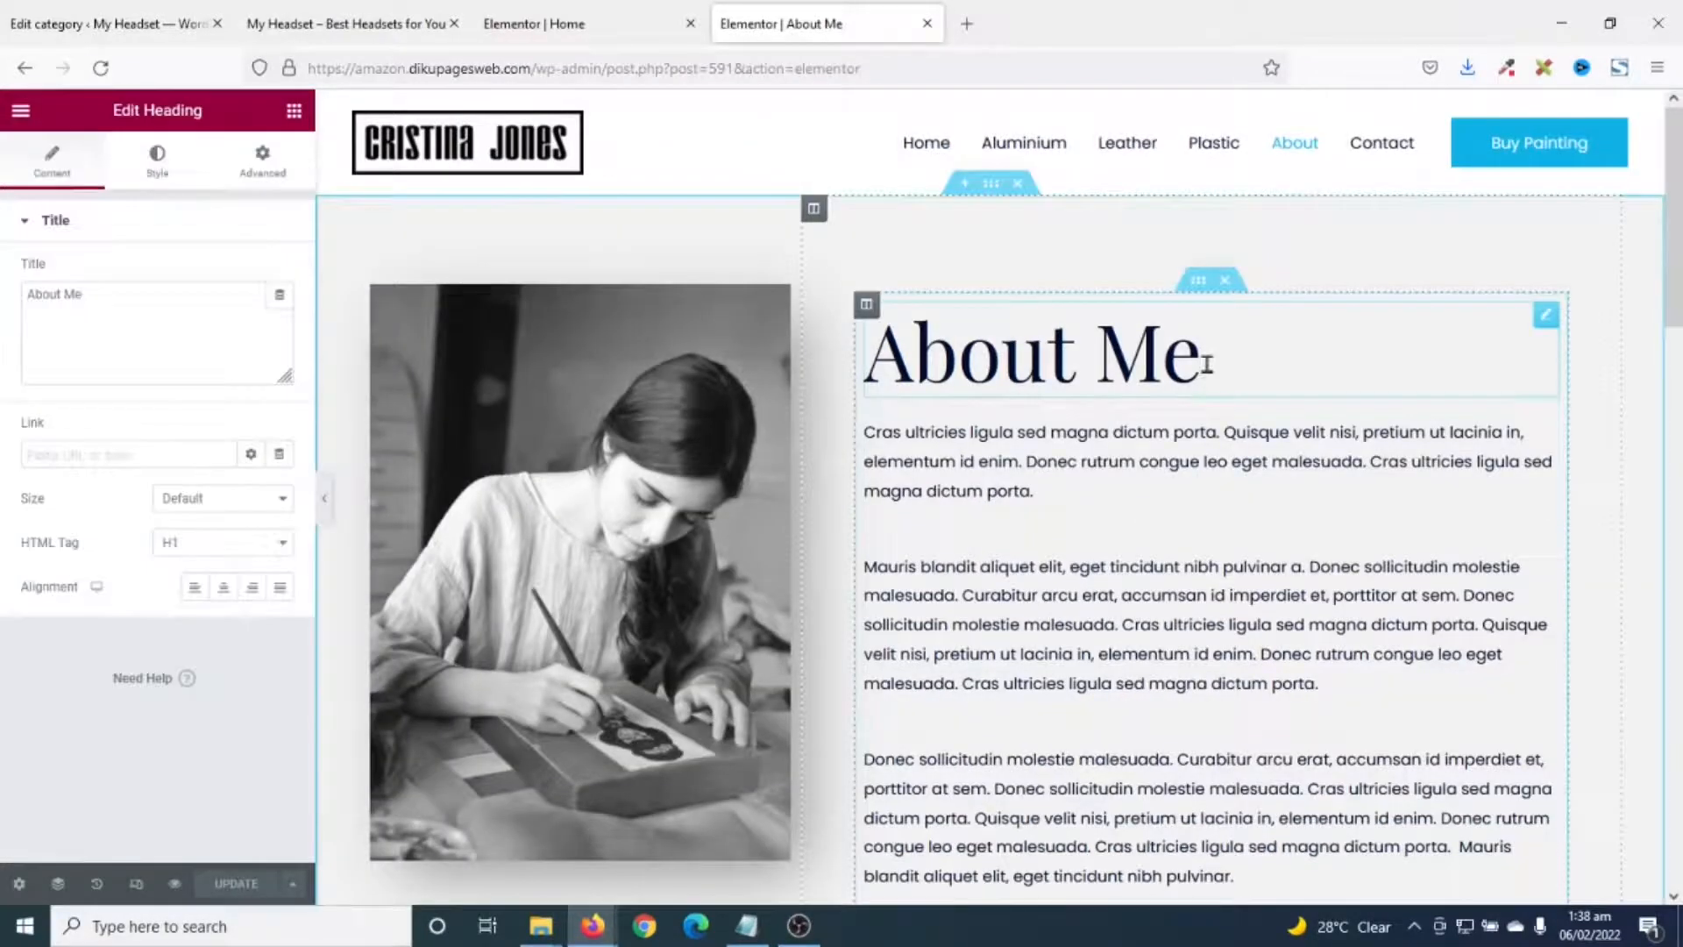
drag(1210, 360, 1109, 364)
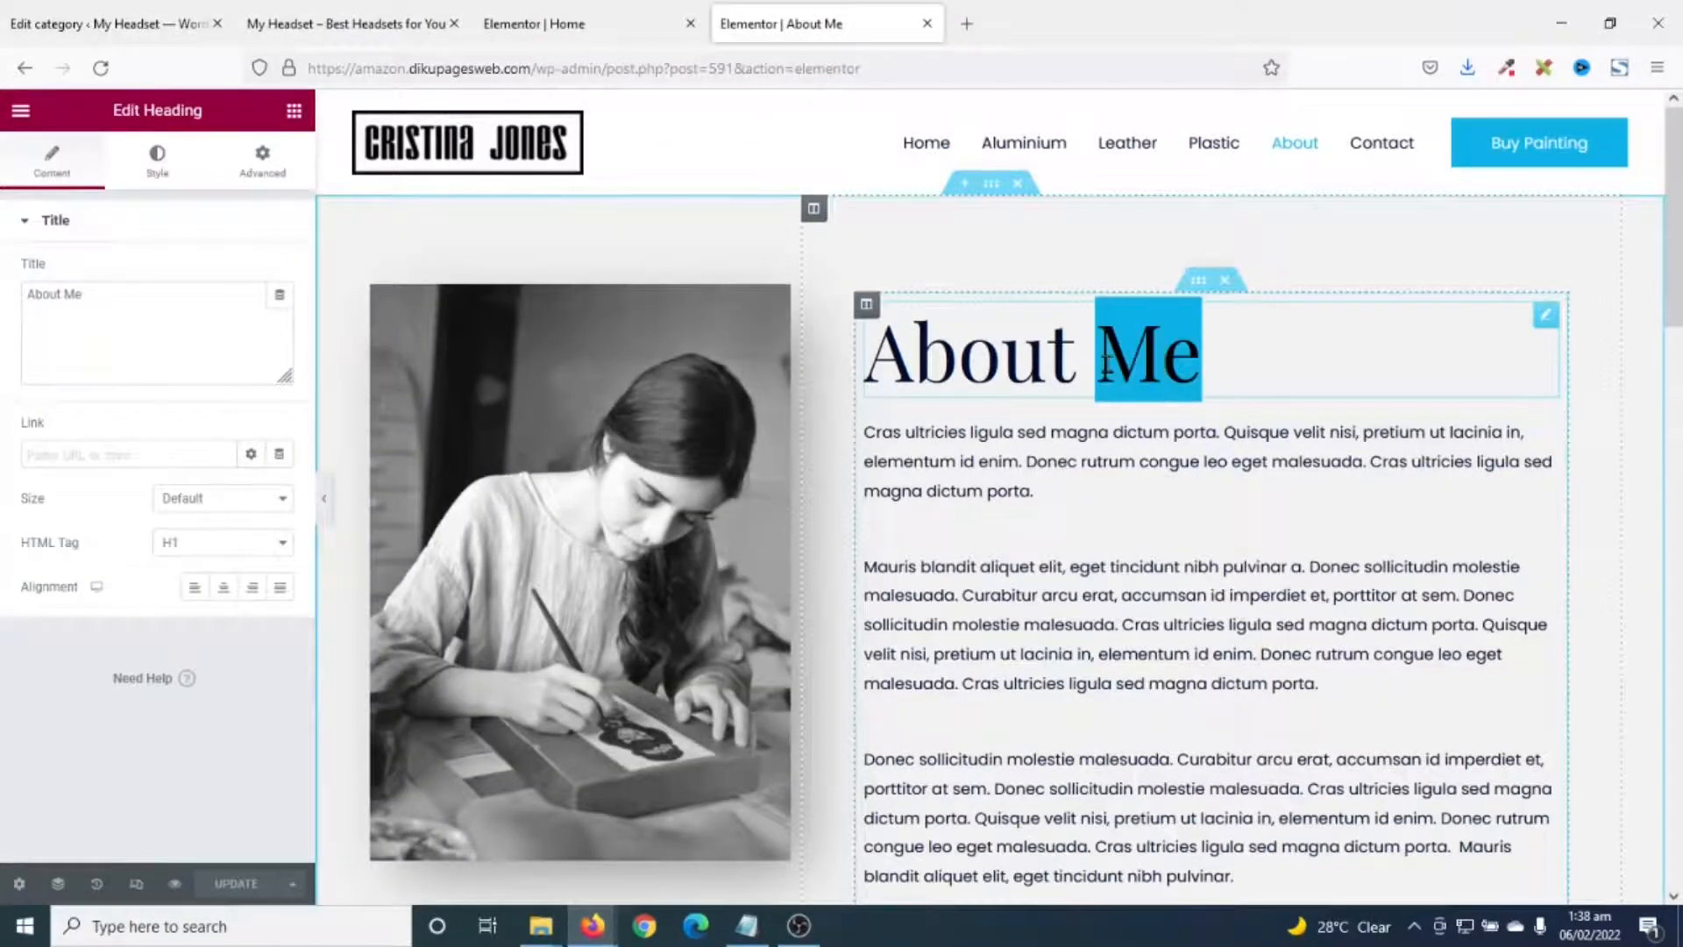
text(My )
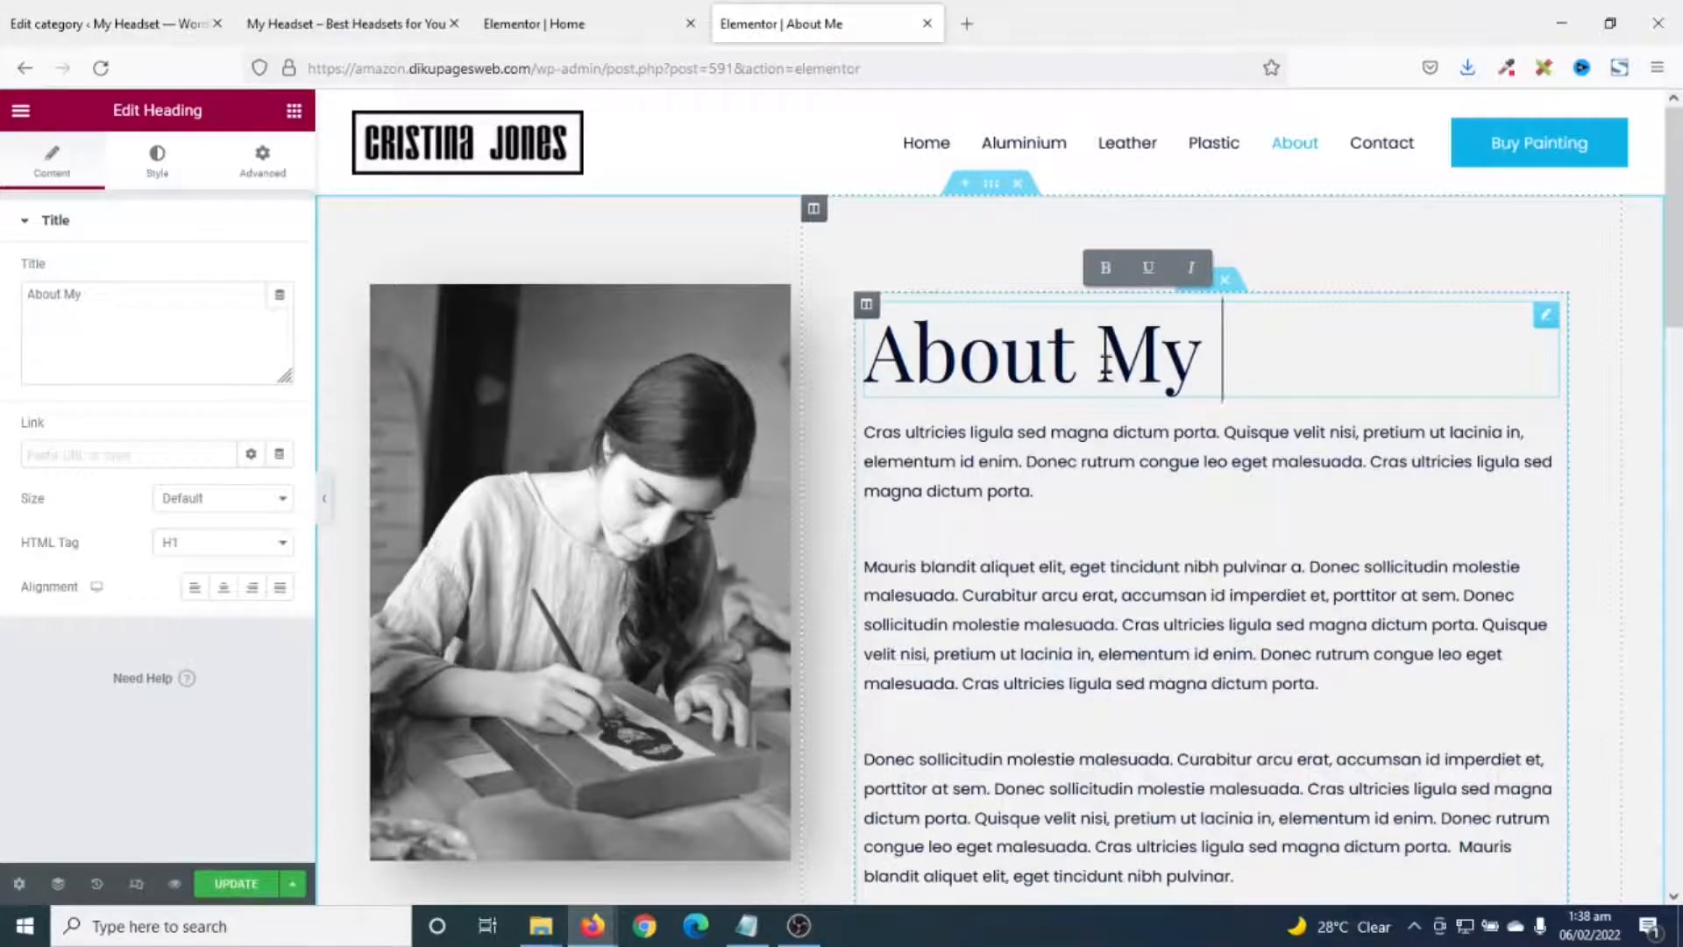
text(Headset)
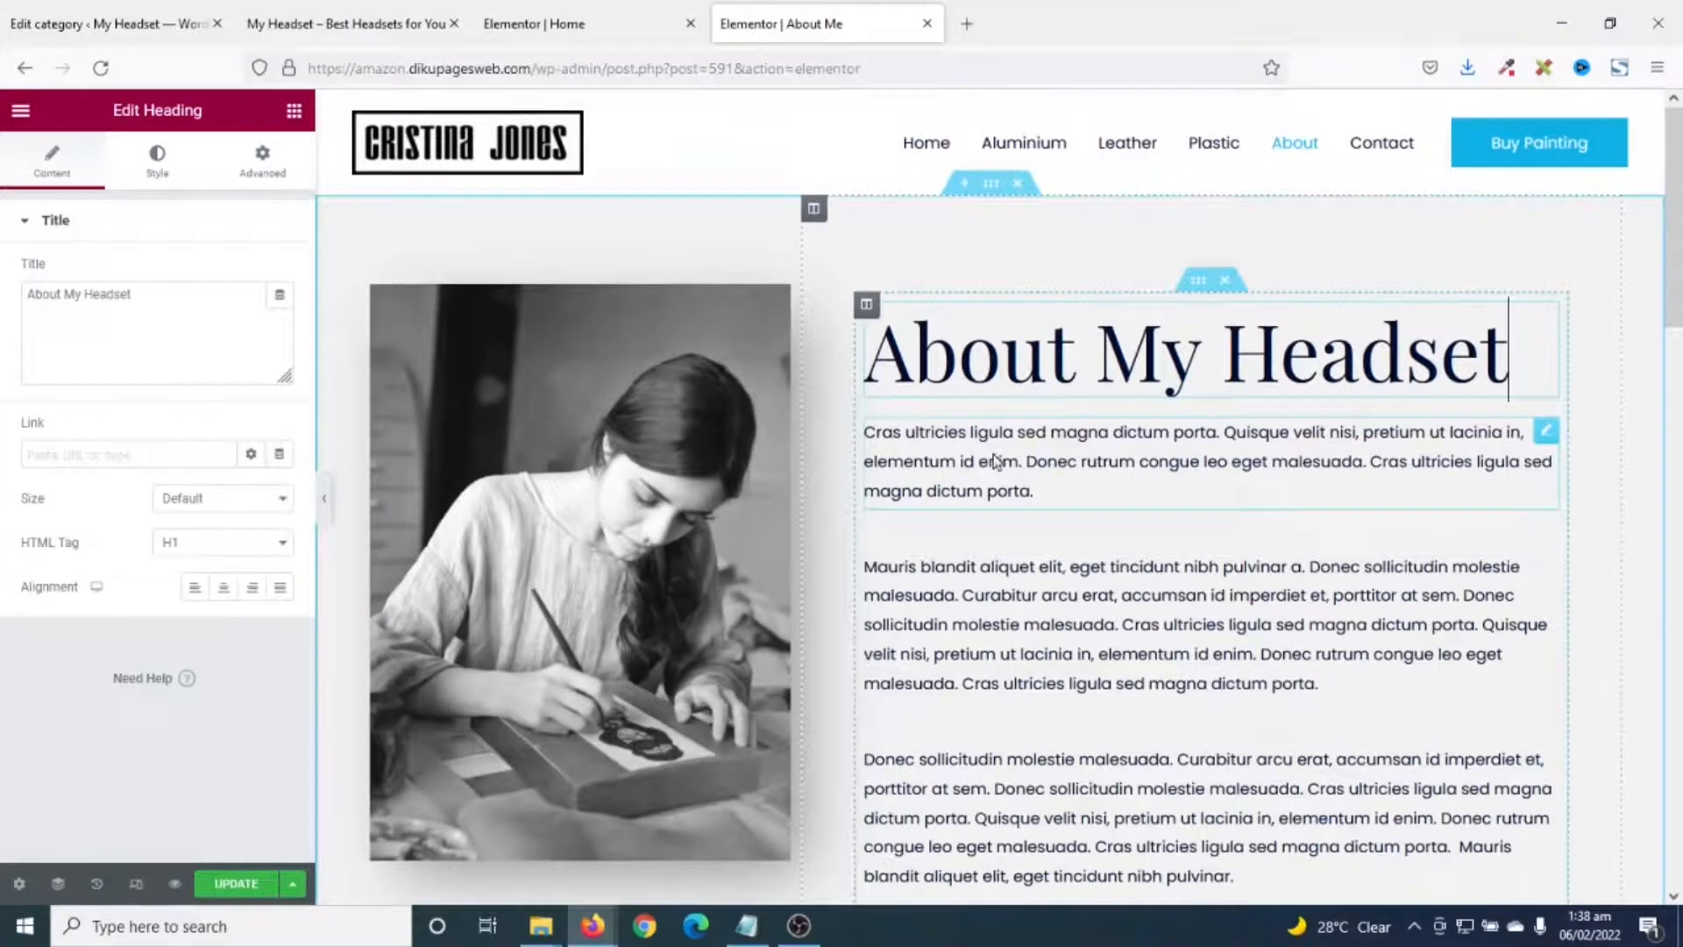
scroll(1192, 744, down, 1)
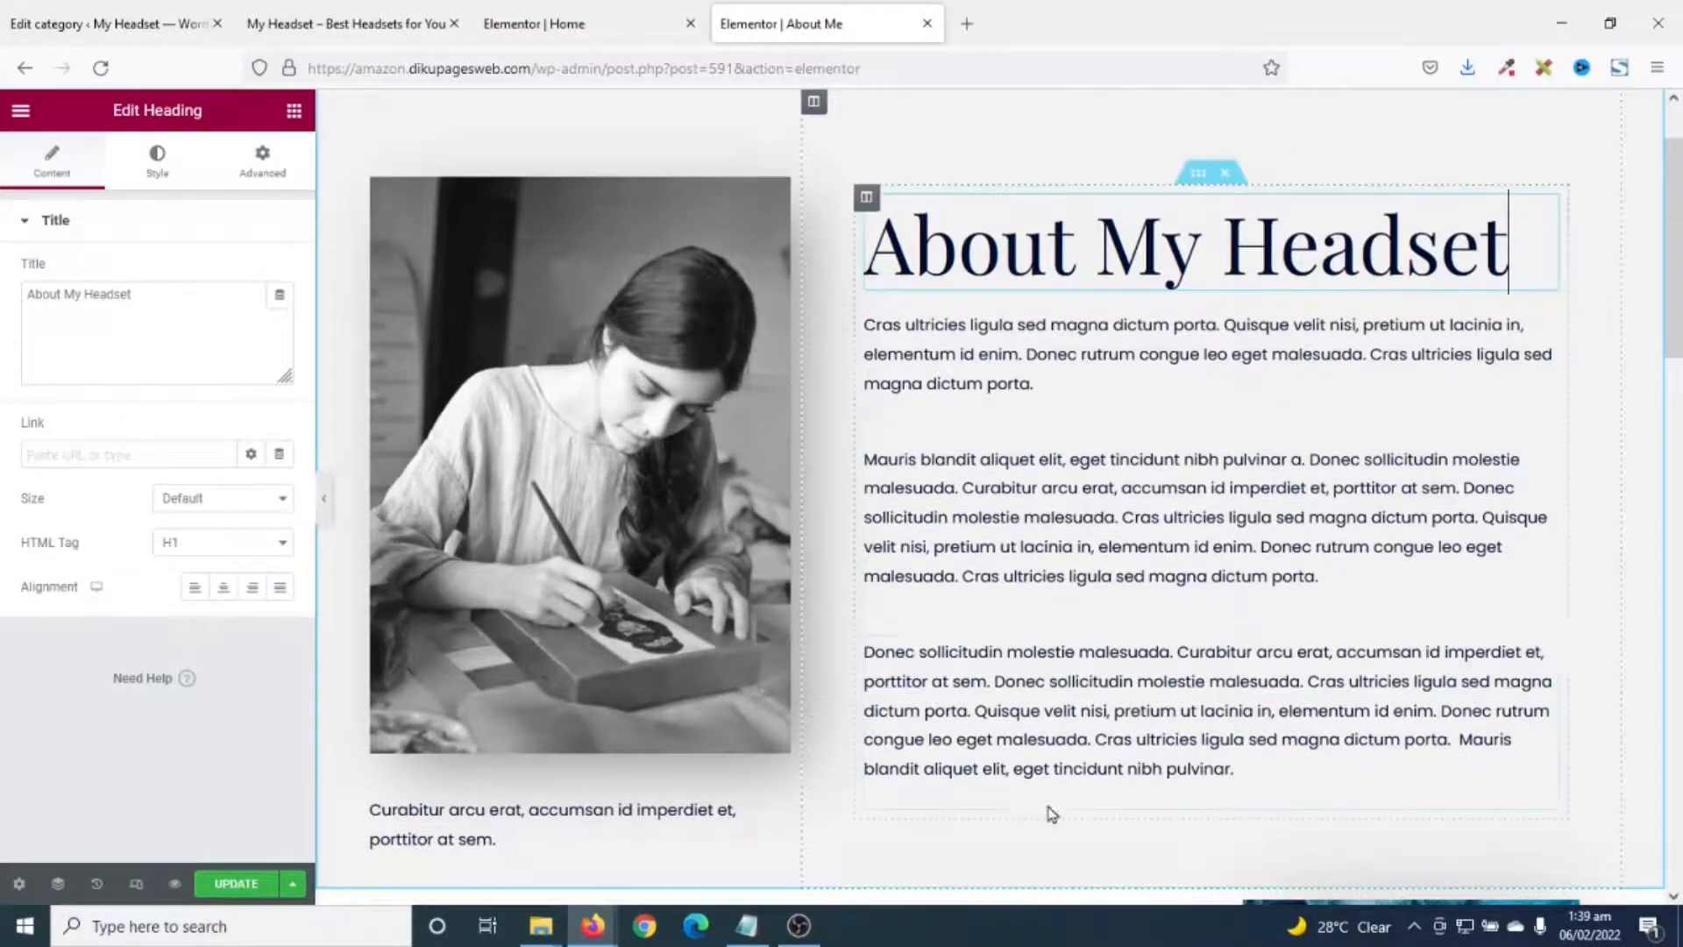
- Delete the third body paragraph and the caption under the photo
right_click(1389, 675)
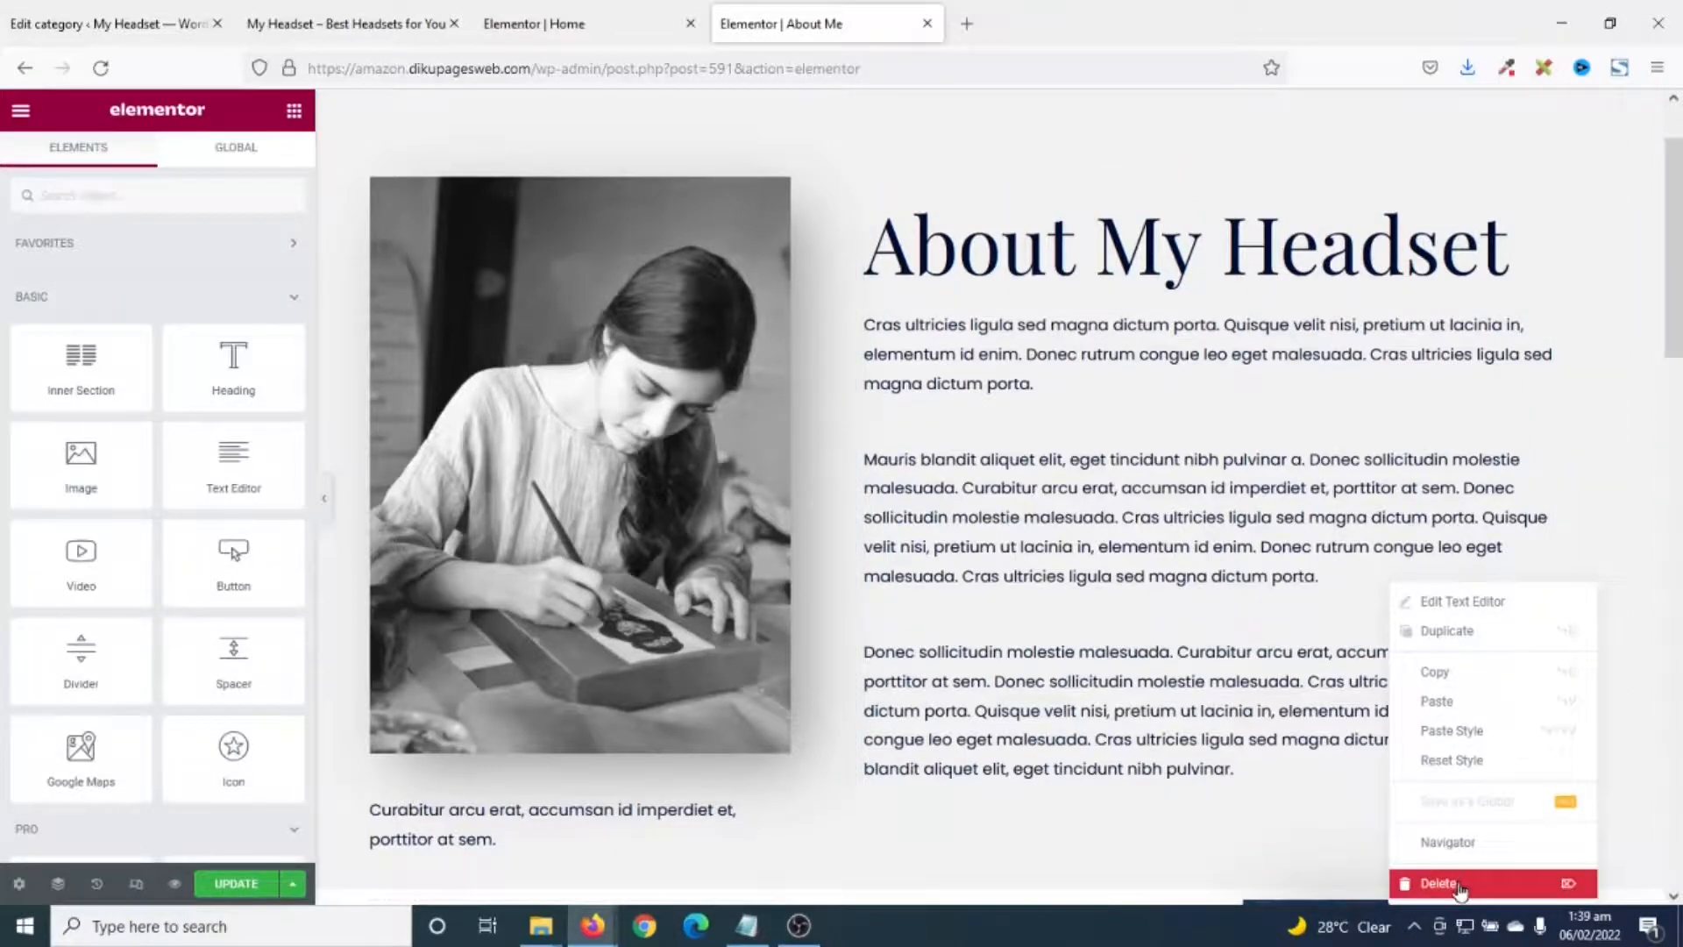
click(1459, 885)
right_click(523, 824)
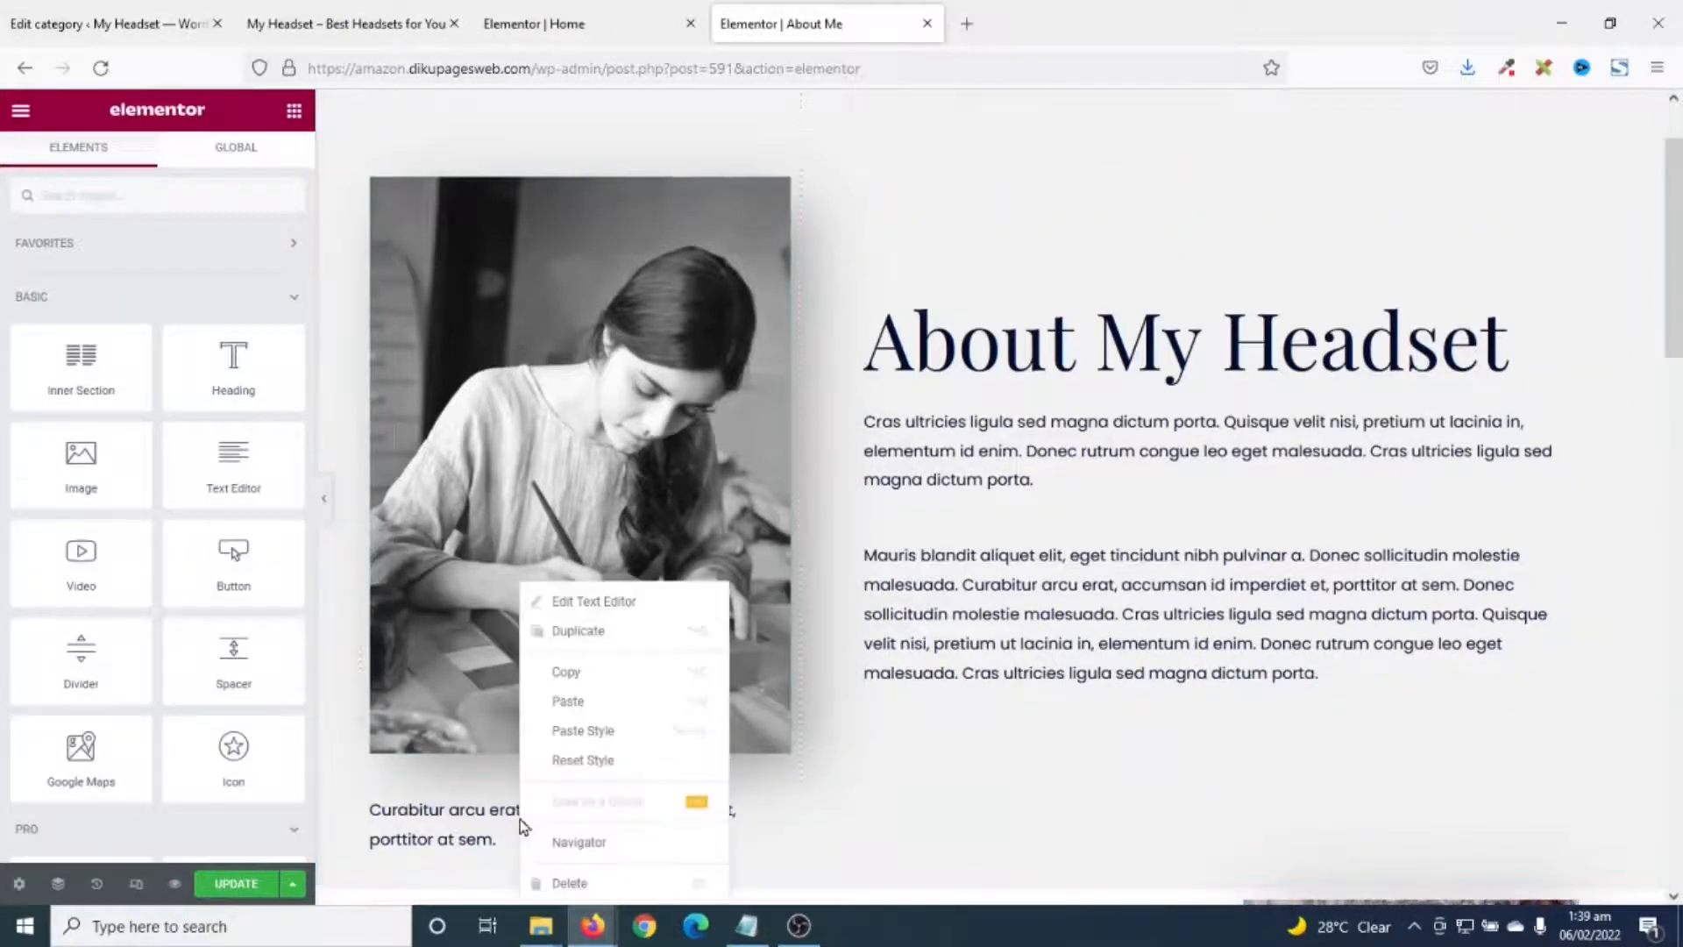
click(600, 882)
- Remove the leaf-image section and the Certificates section
scroll(595, 717, down, 4)
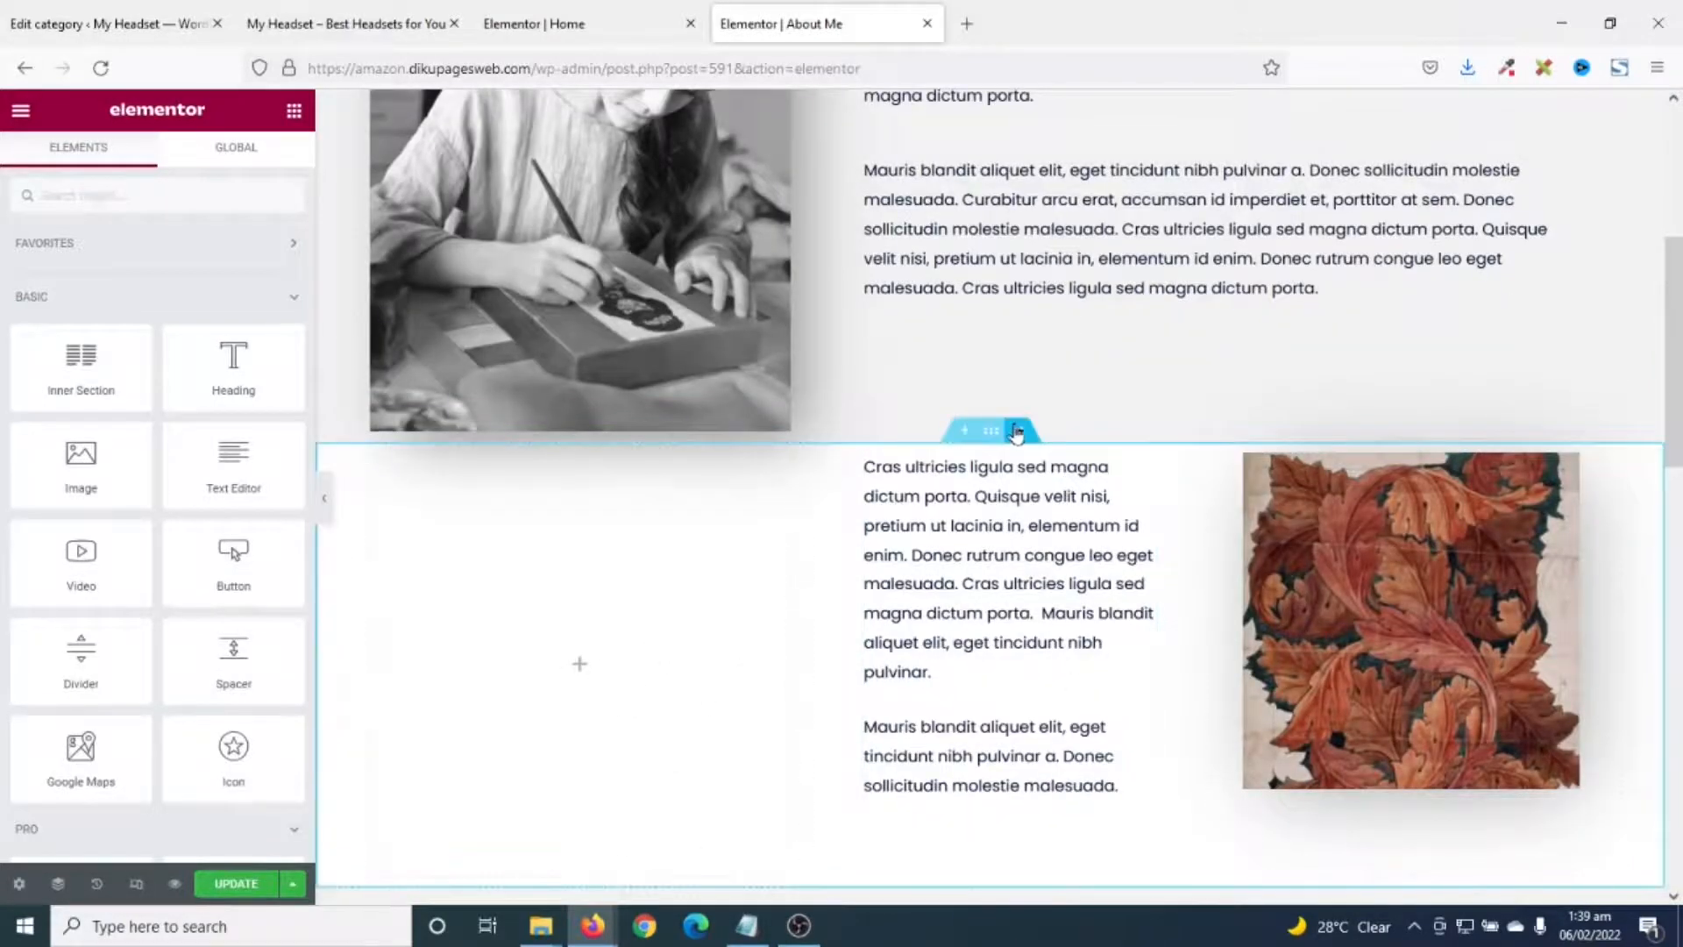
click(1019, 432)
scroll(1023, 443, down, 2)
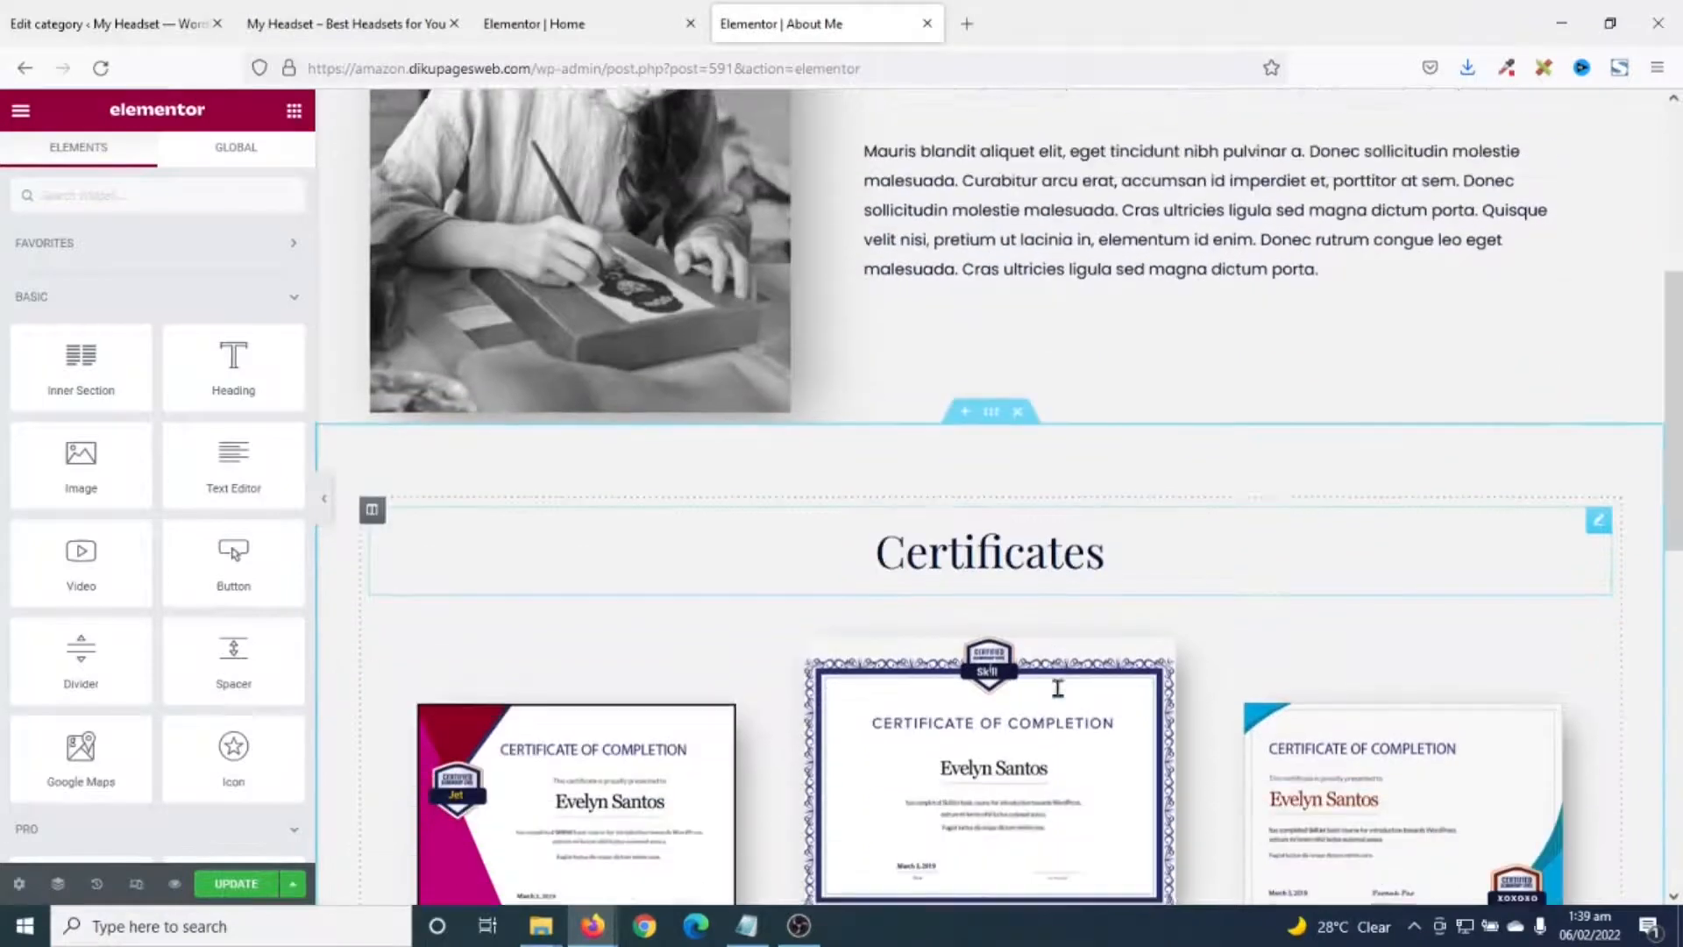
click(1017, 325)
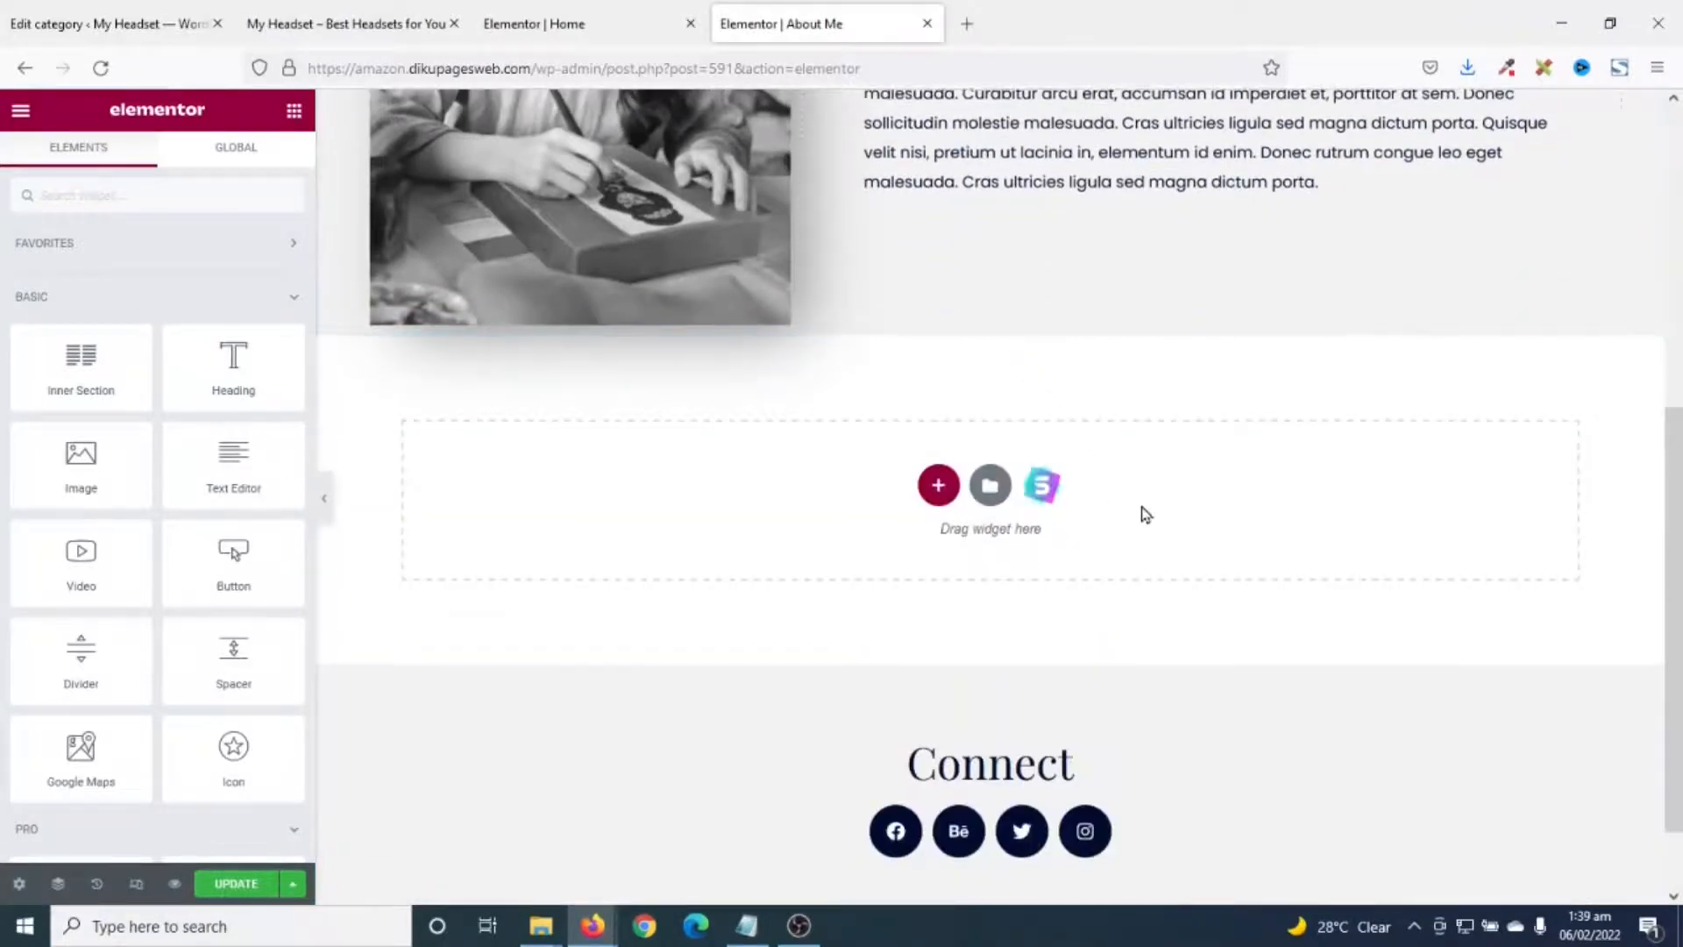
scroll(1142, 510, up, 3)
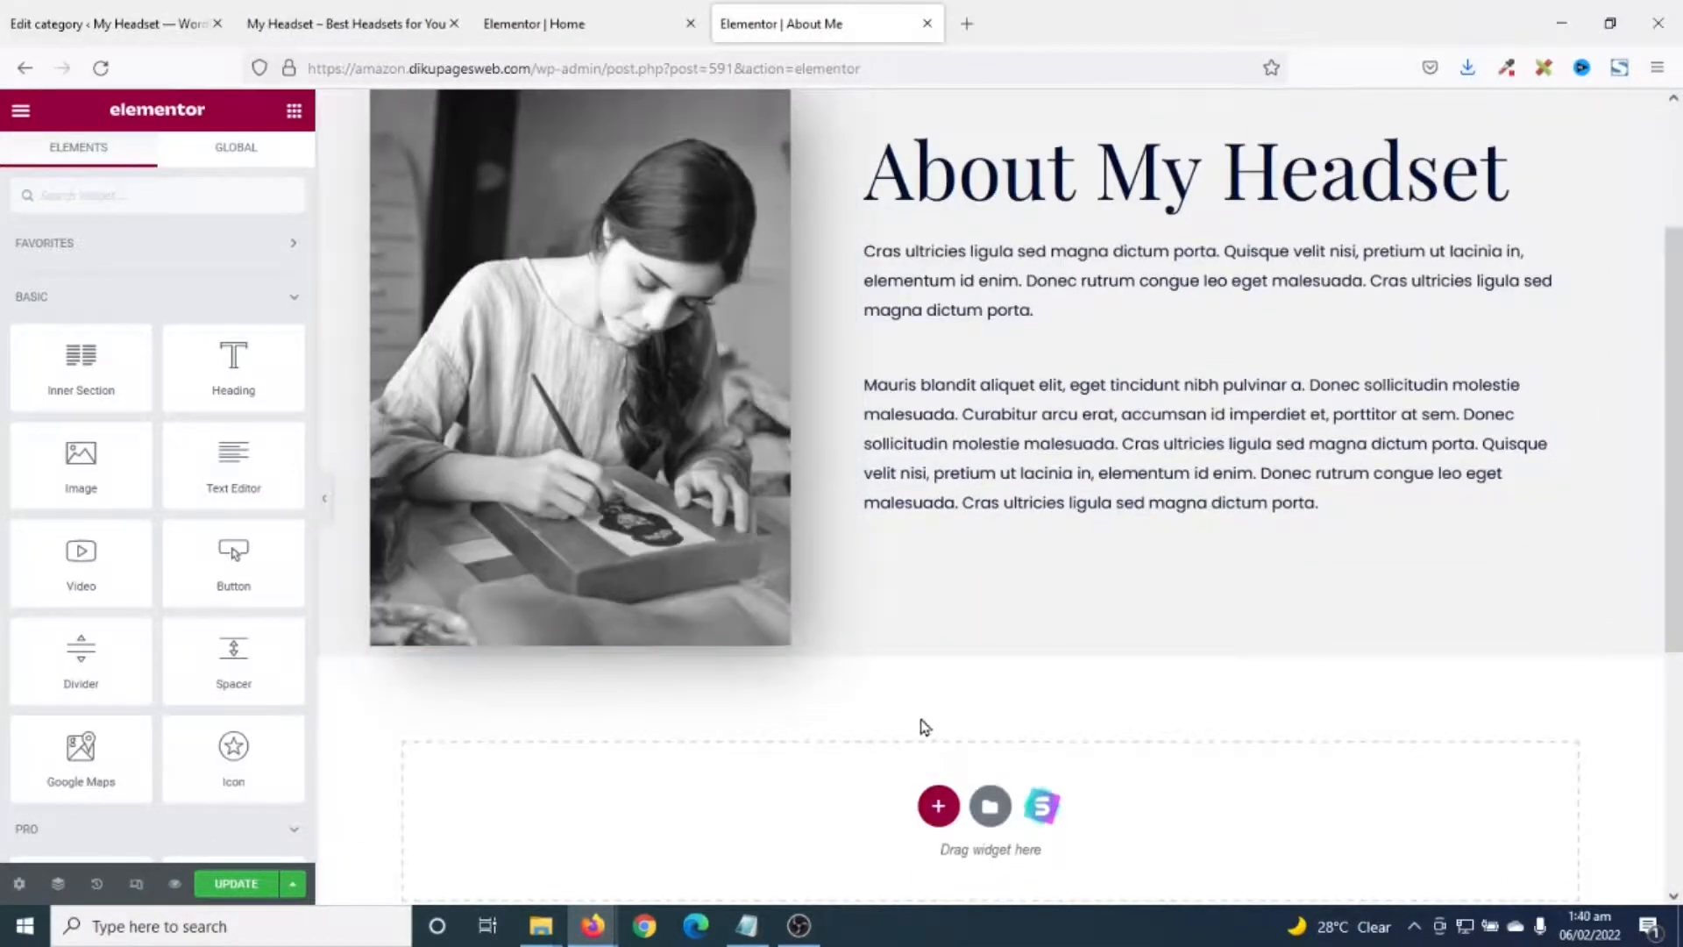
scroll(929, 723, down, 2)
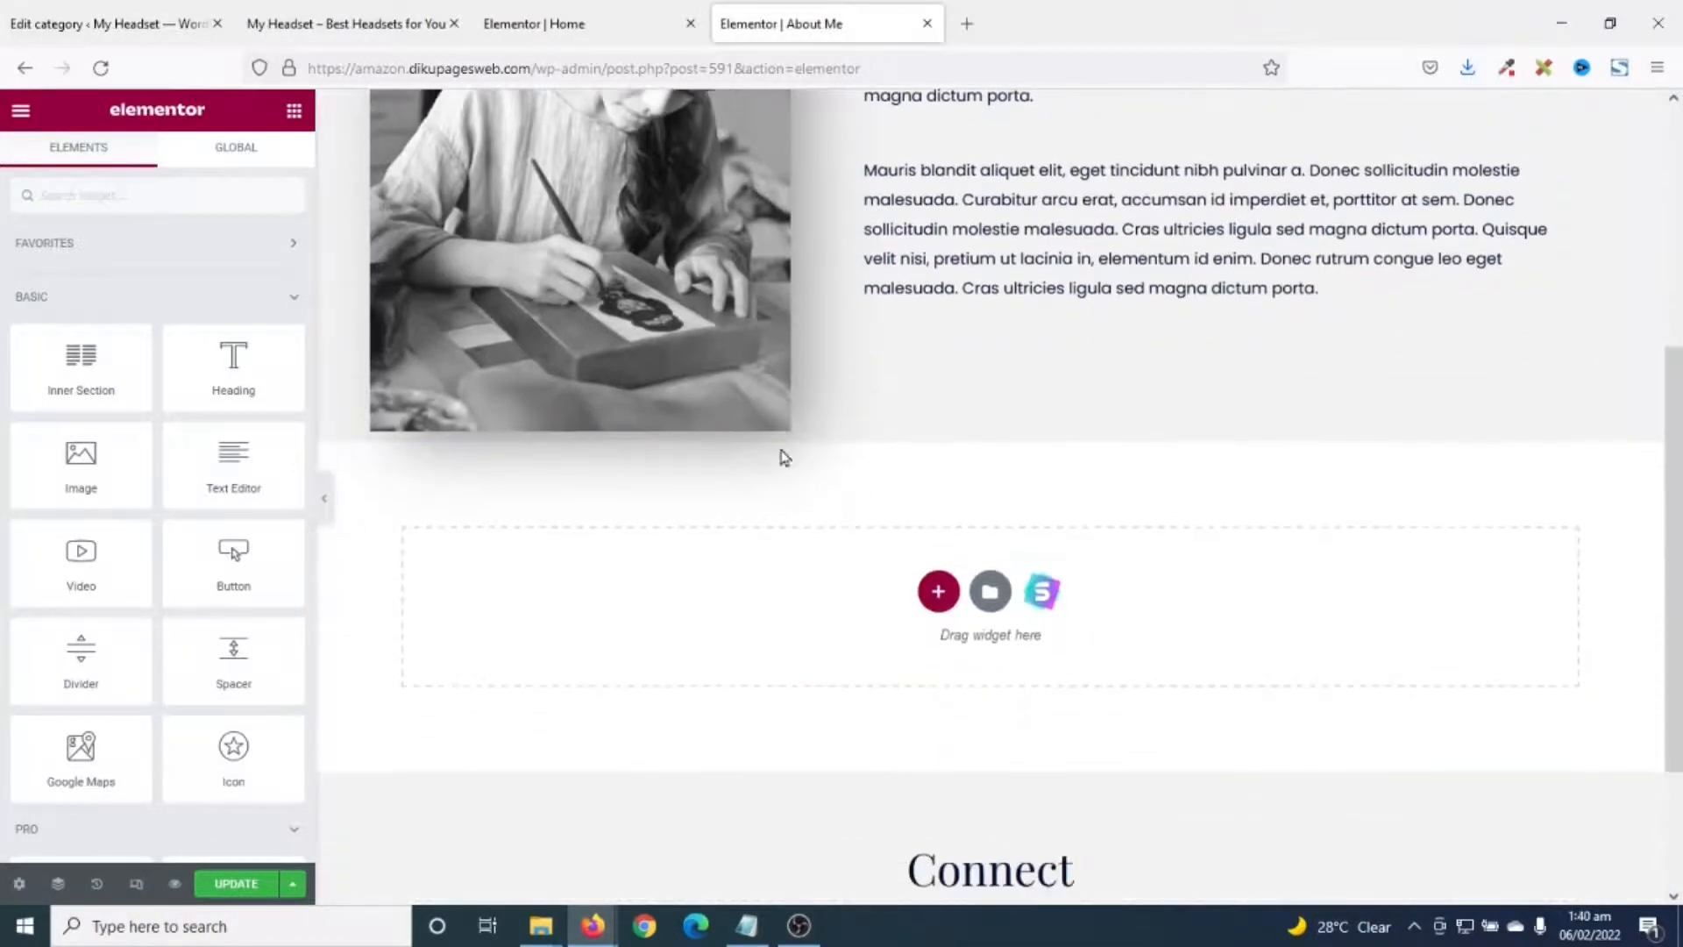
- Copy the Categories section in the Home page editor, then switch back to the About Me editor
click(565, 39)
scroll(675, 478, down, 3)
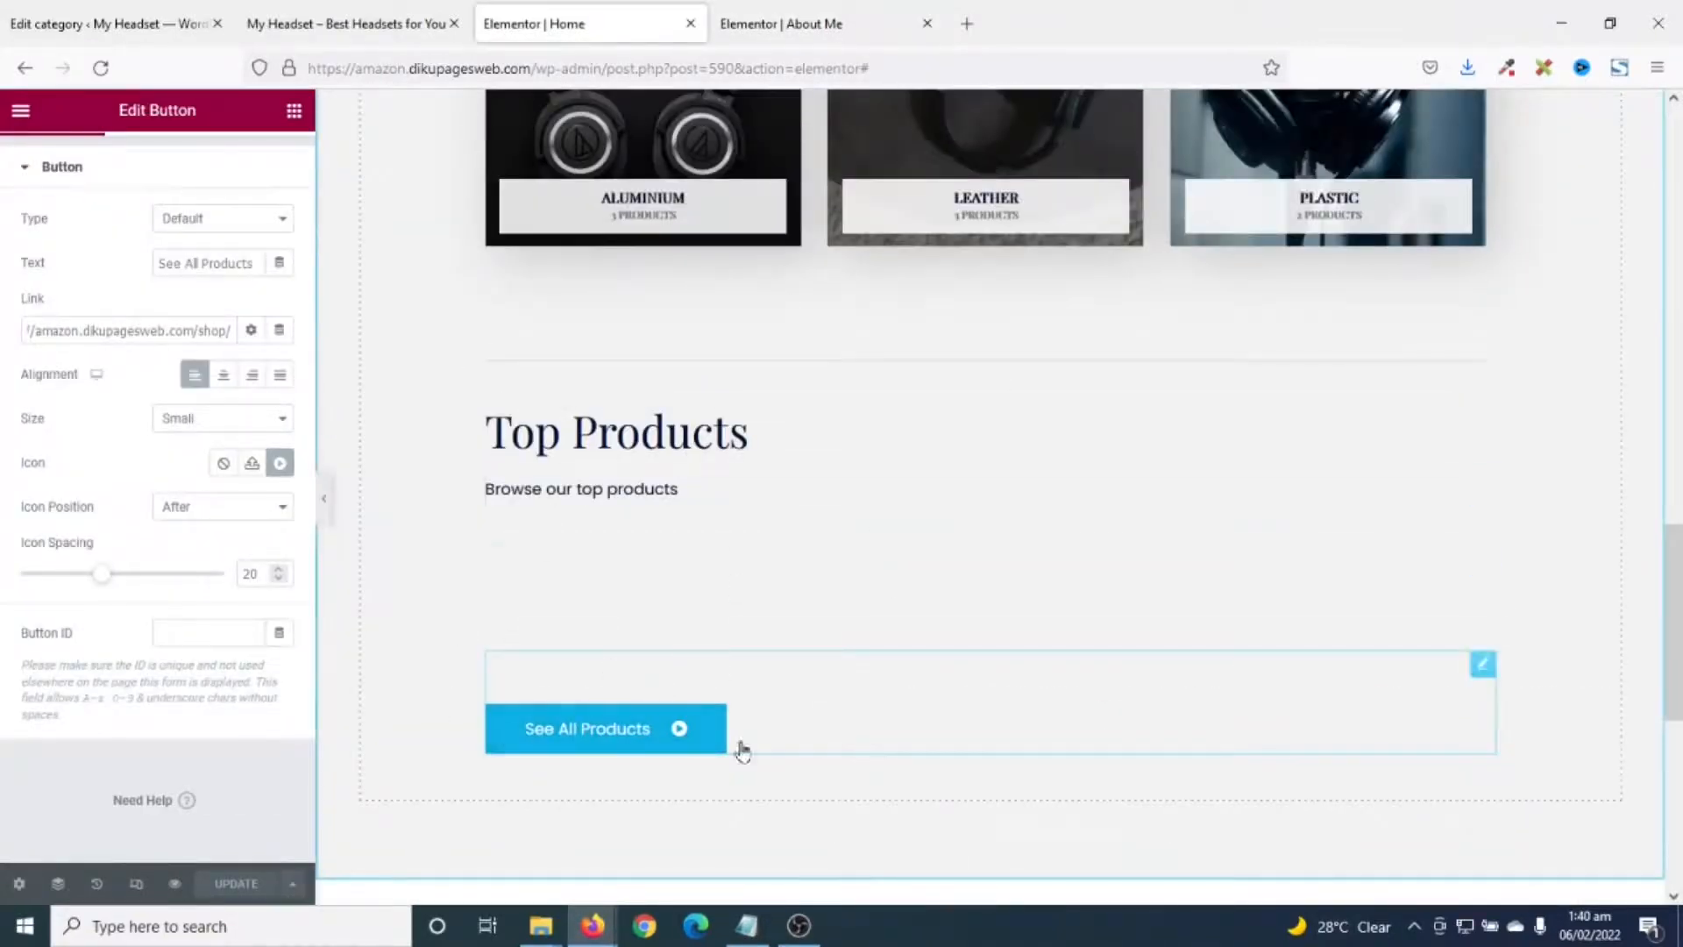
scroll(835, 644, down, 1)
scroll(833, 659, up, 2)
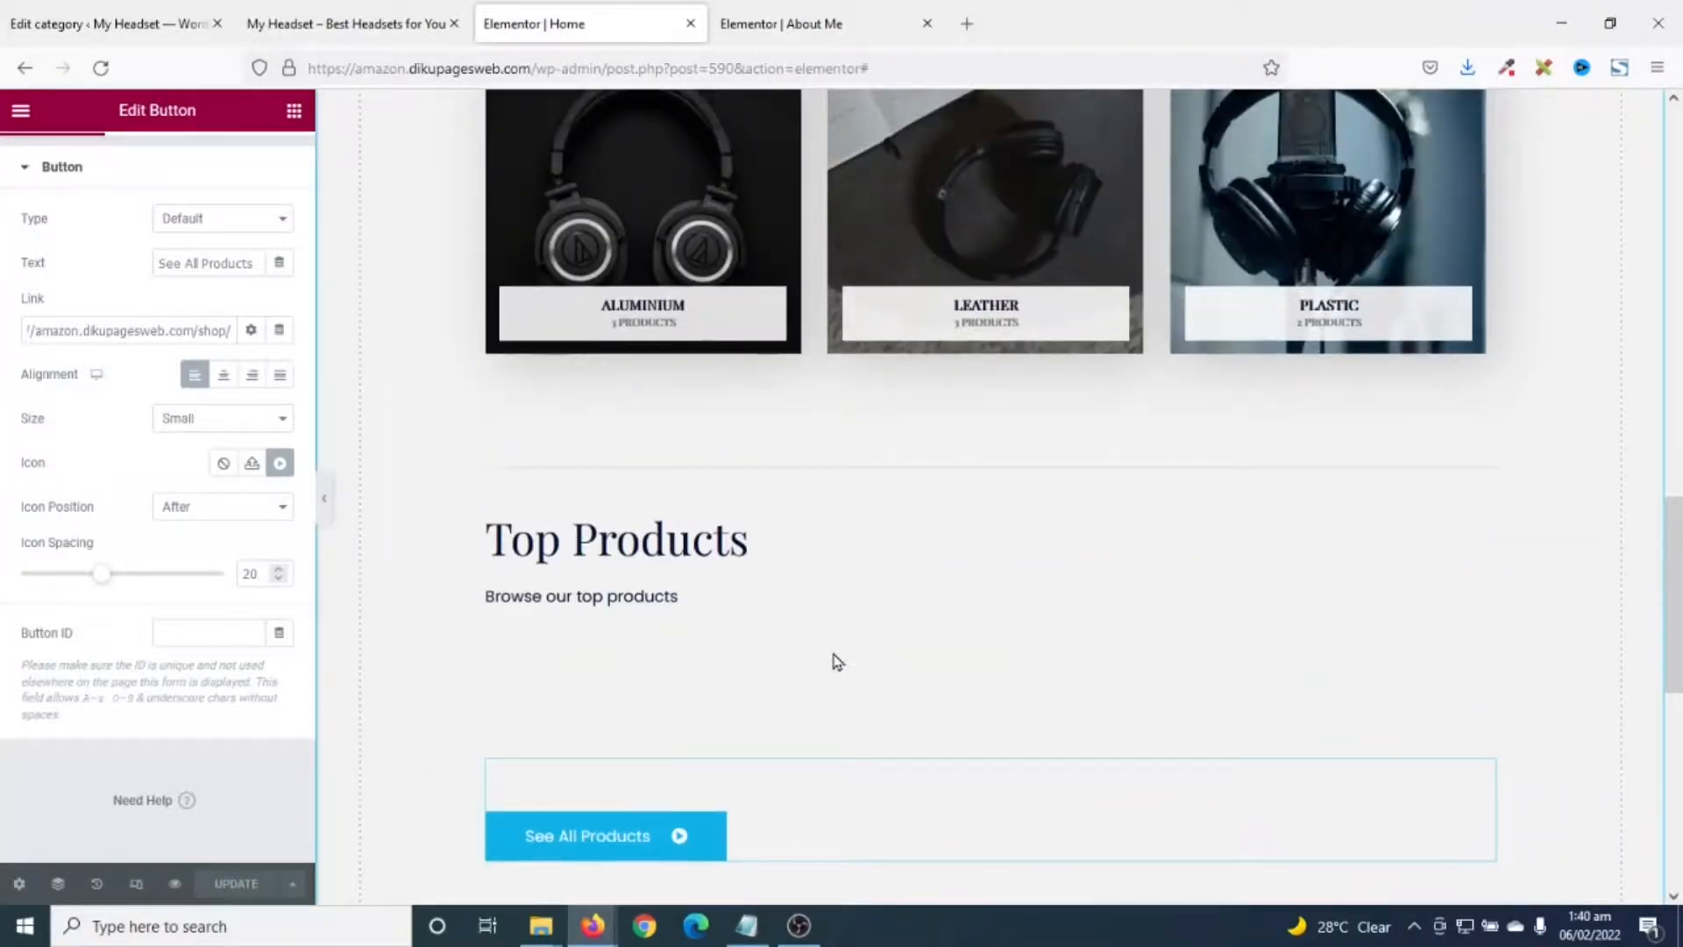
scroll(607, 591, up, 5)
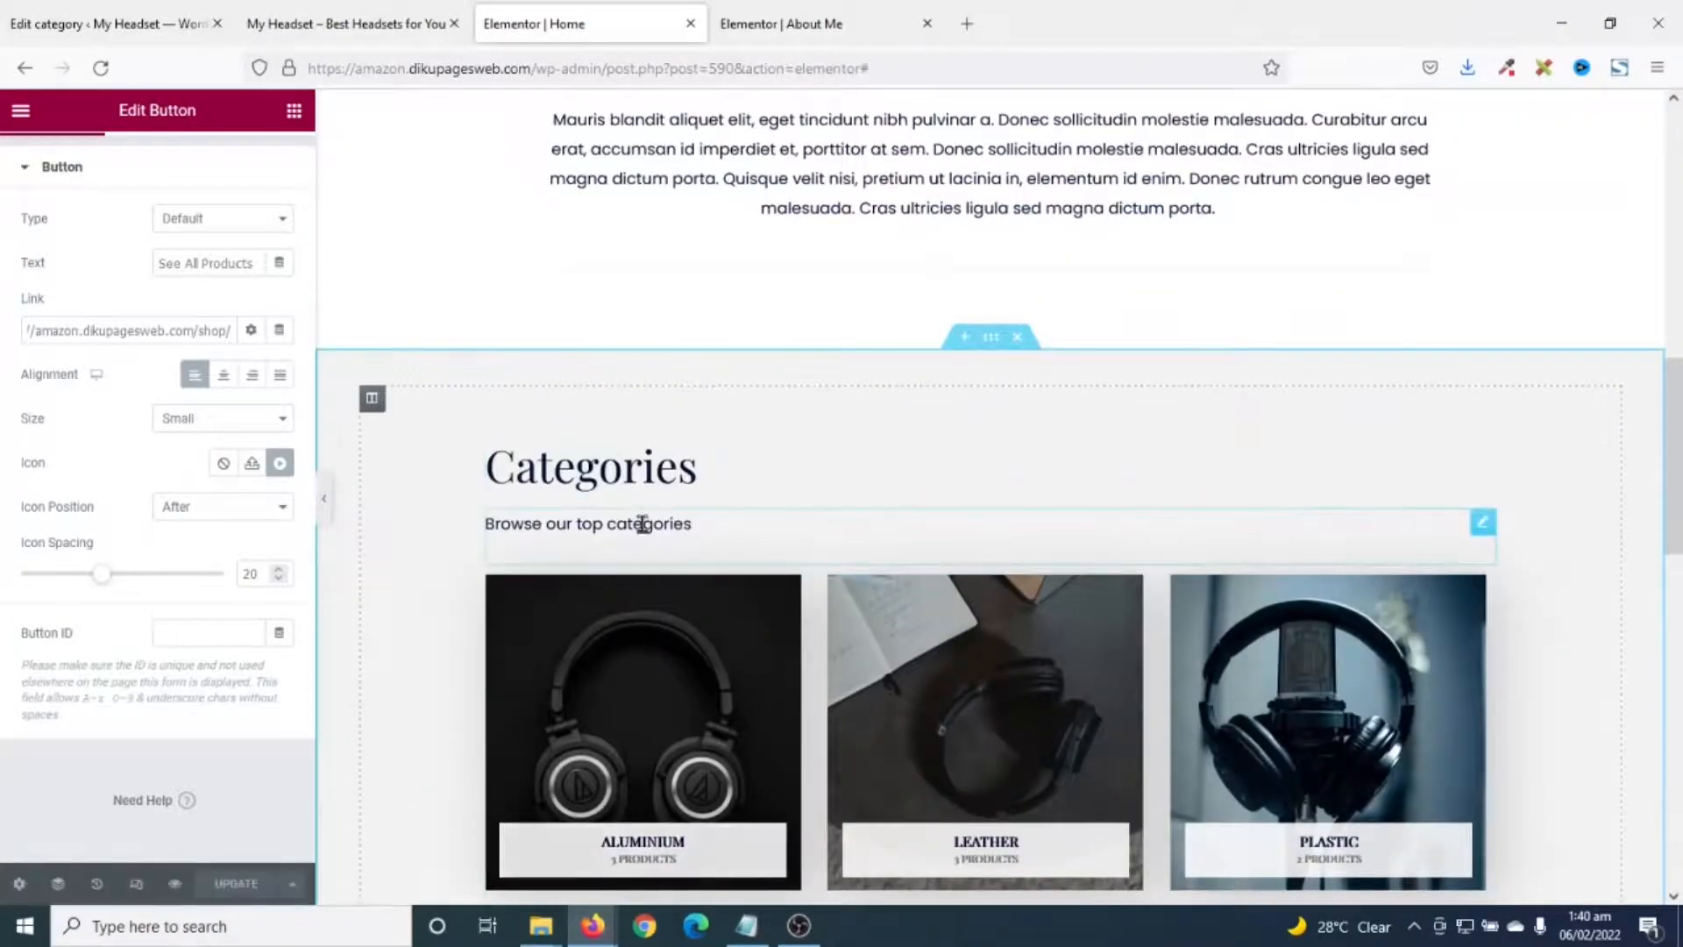
scroll(642, 523, down, 5)
scroll(642, 632, up, 5)
scroll(746, 717, up, 1)
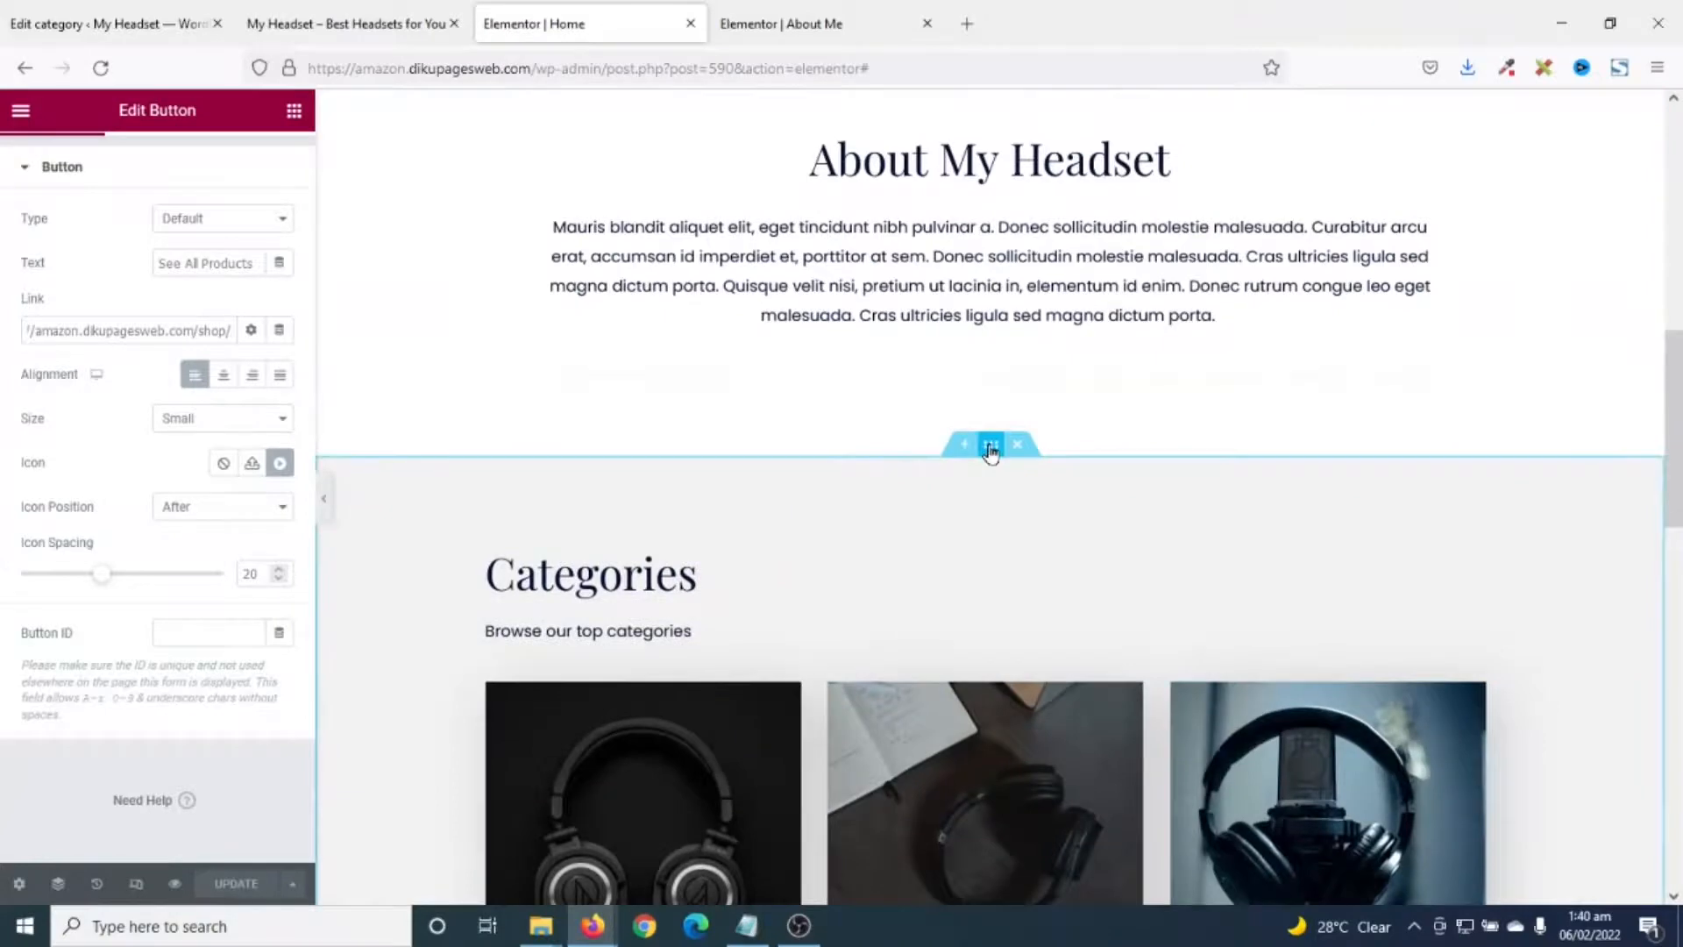
scroll(970, 585, down, 1)
scroll(970, 585, down, 3)
scroll(970, 561, up, 2)
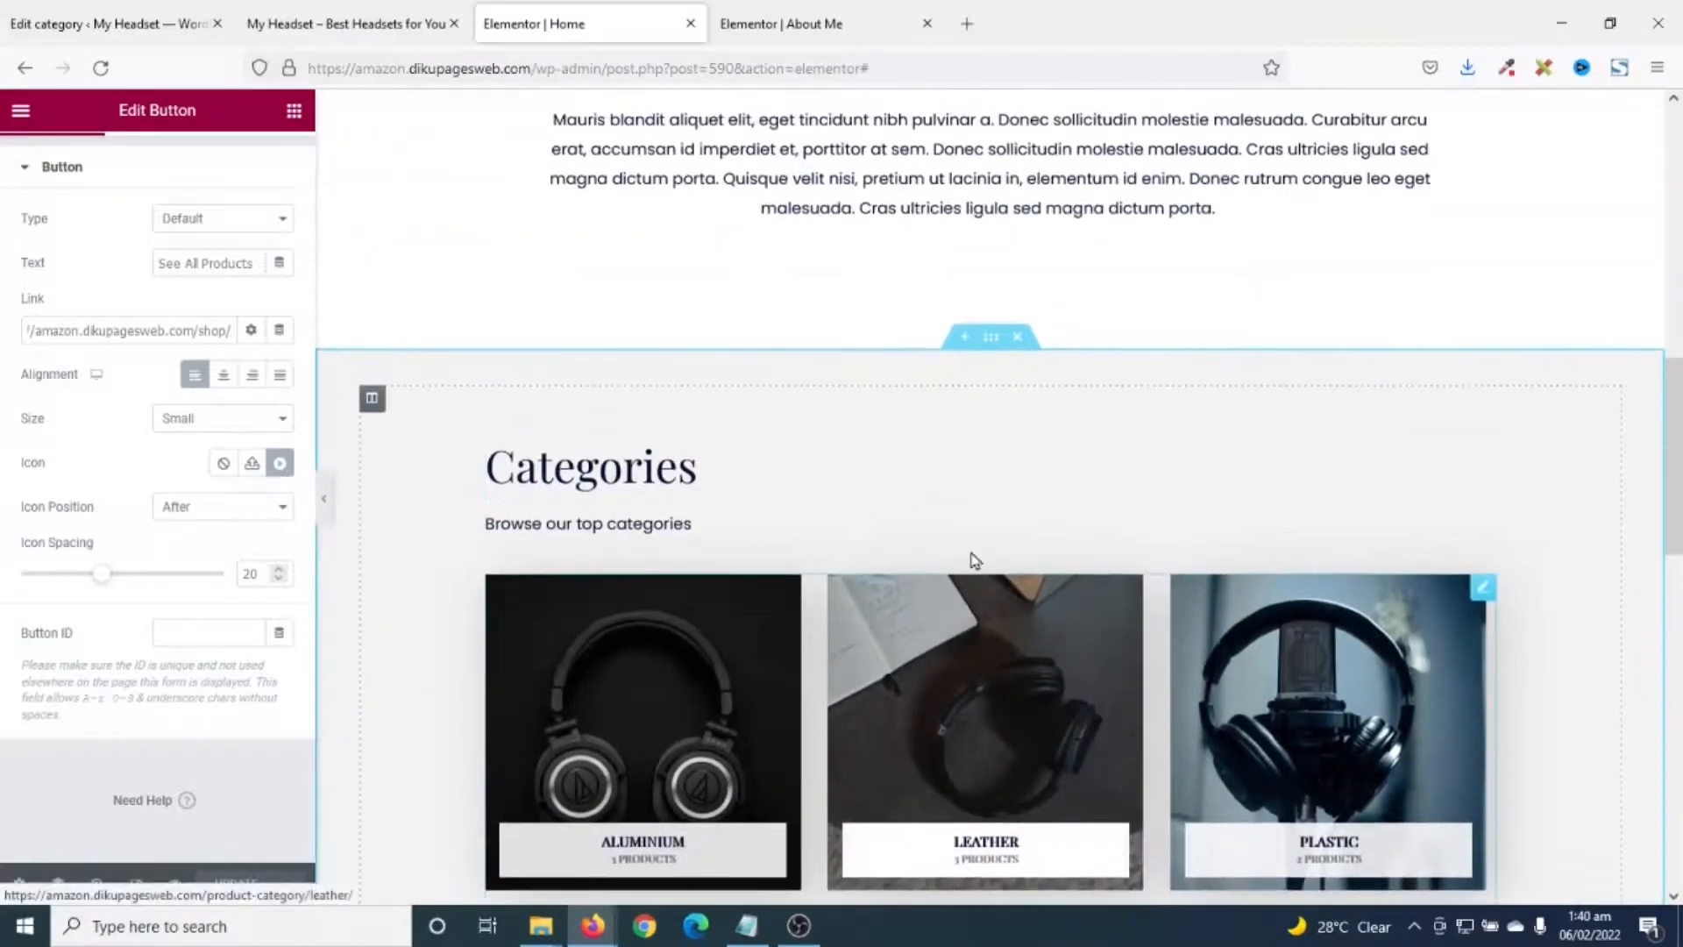
right_click(987, 344)
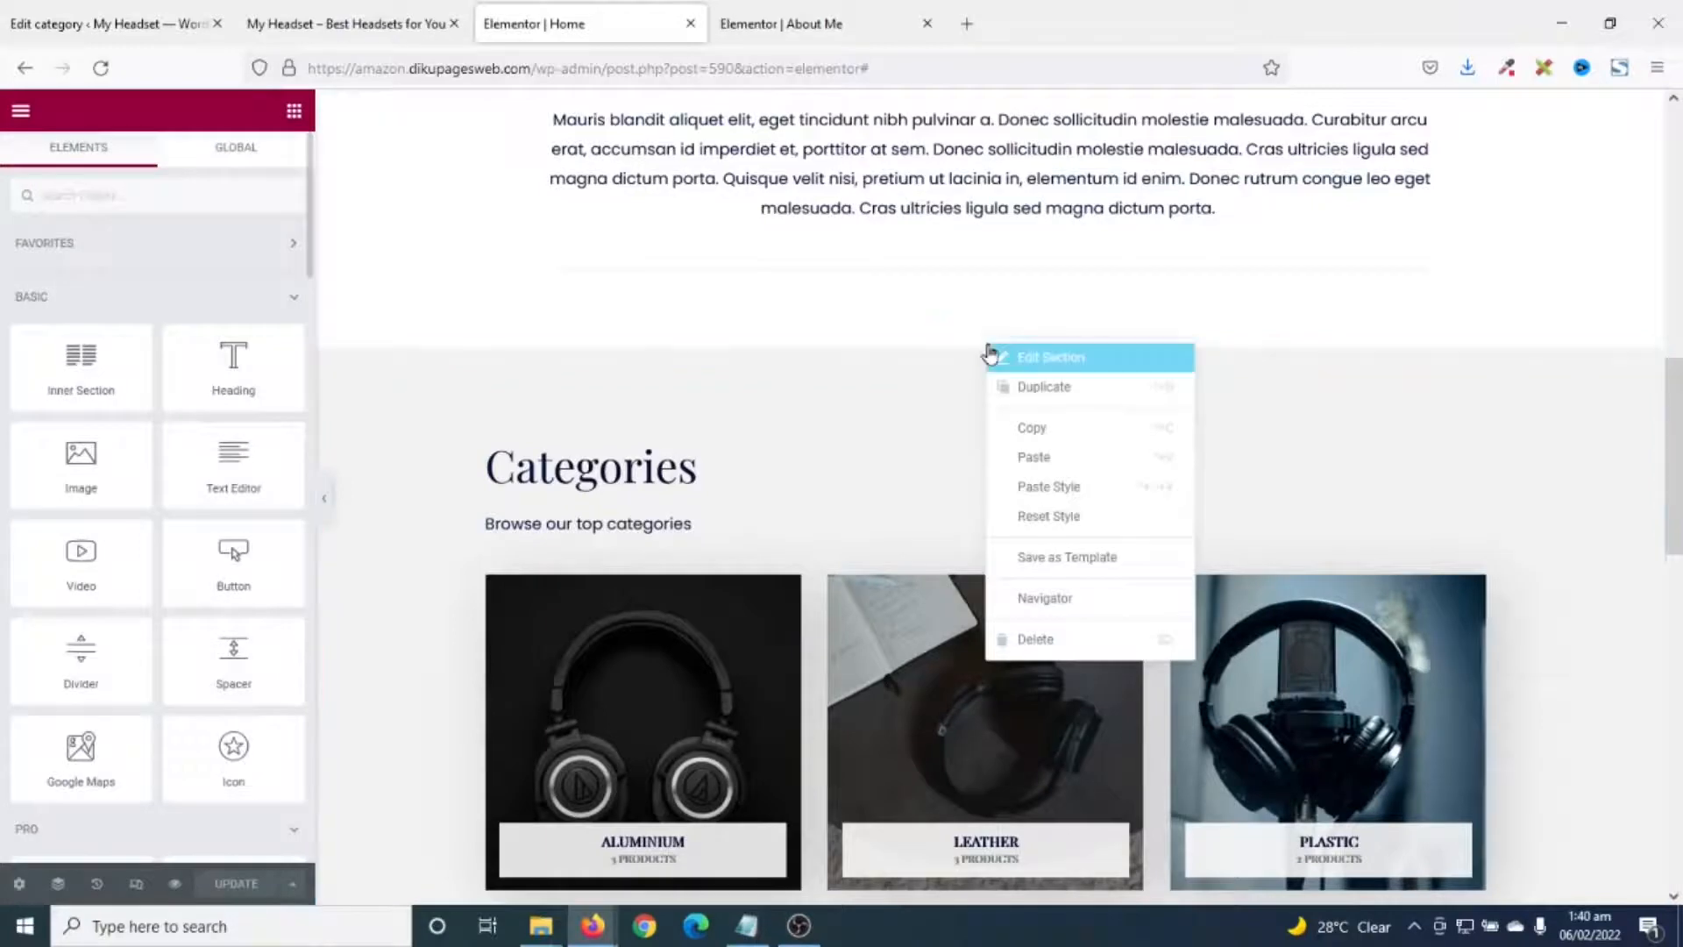
click(1057, 429)
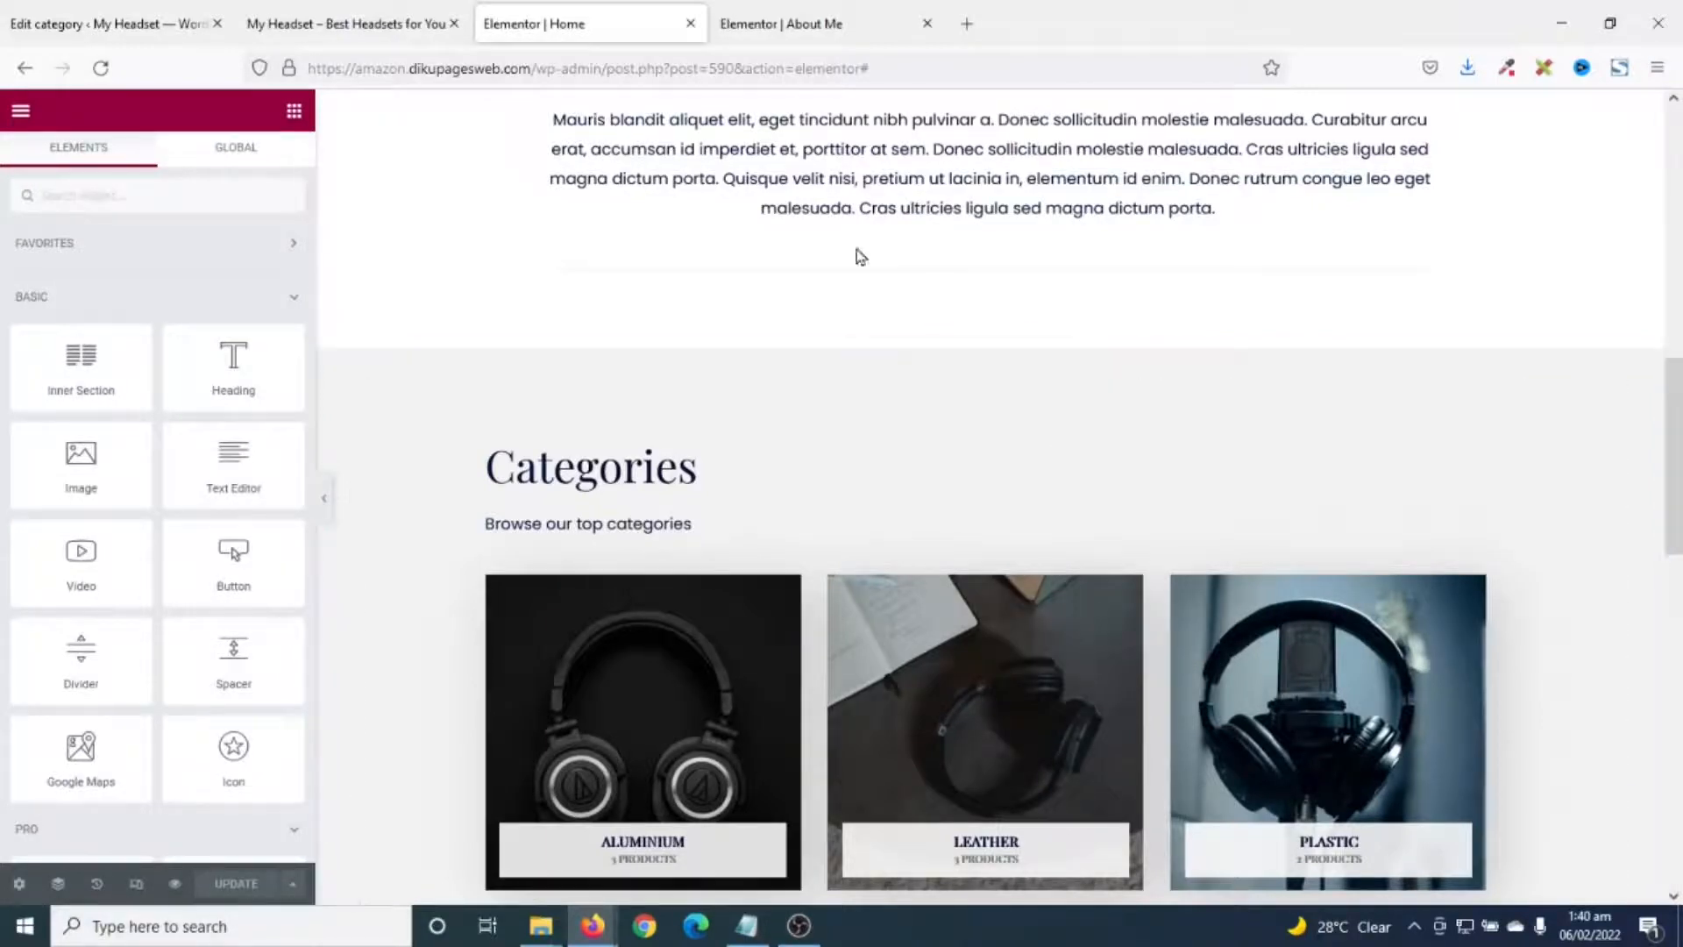
click(794, 27)
scroll(1209, 524, down, 3)
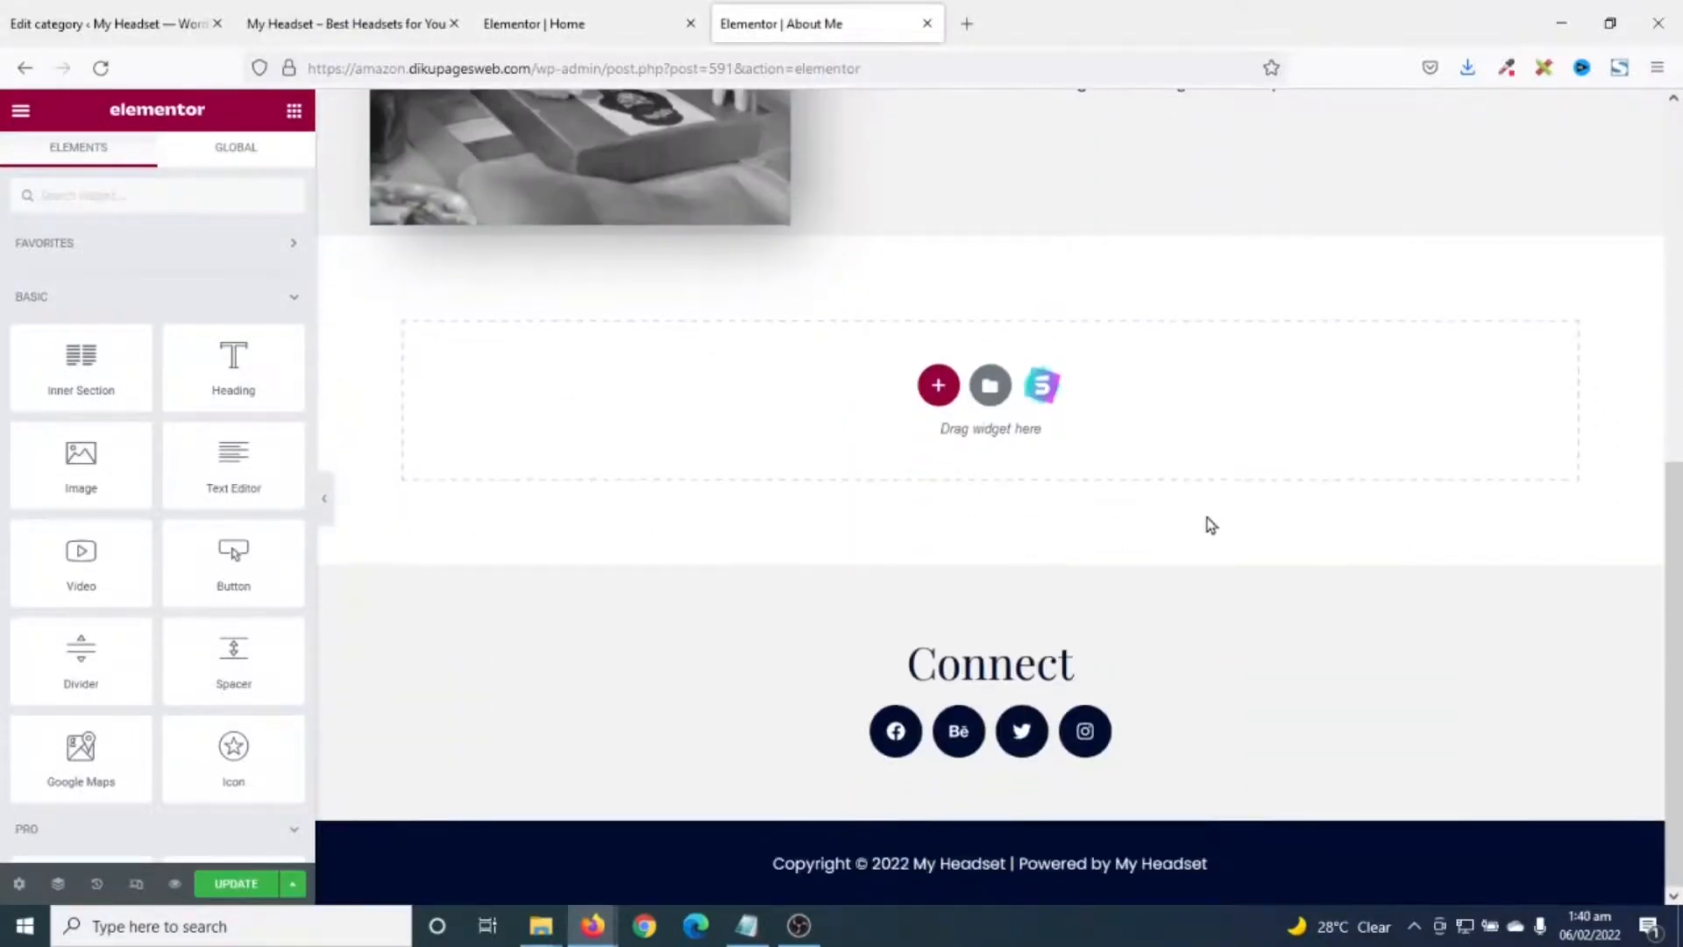
- Paste the copied section into the empty section, then delete its Categories heading, subtitle and category images
right_click(1224, 421)
click(1287, 437)
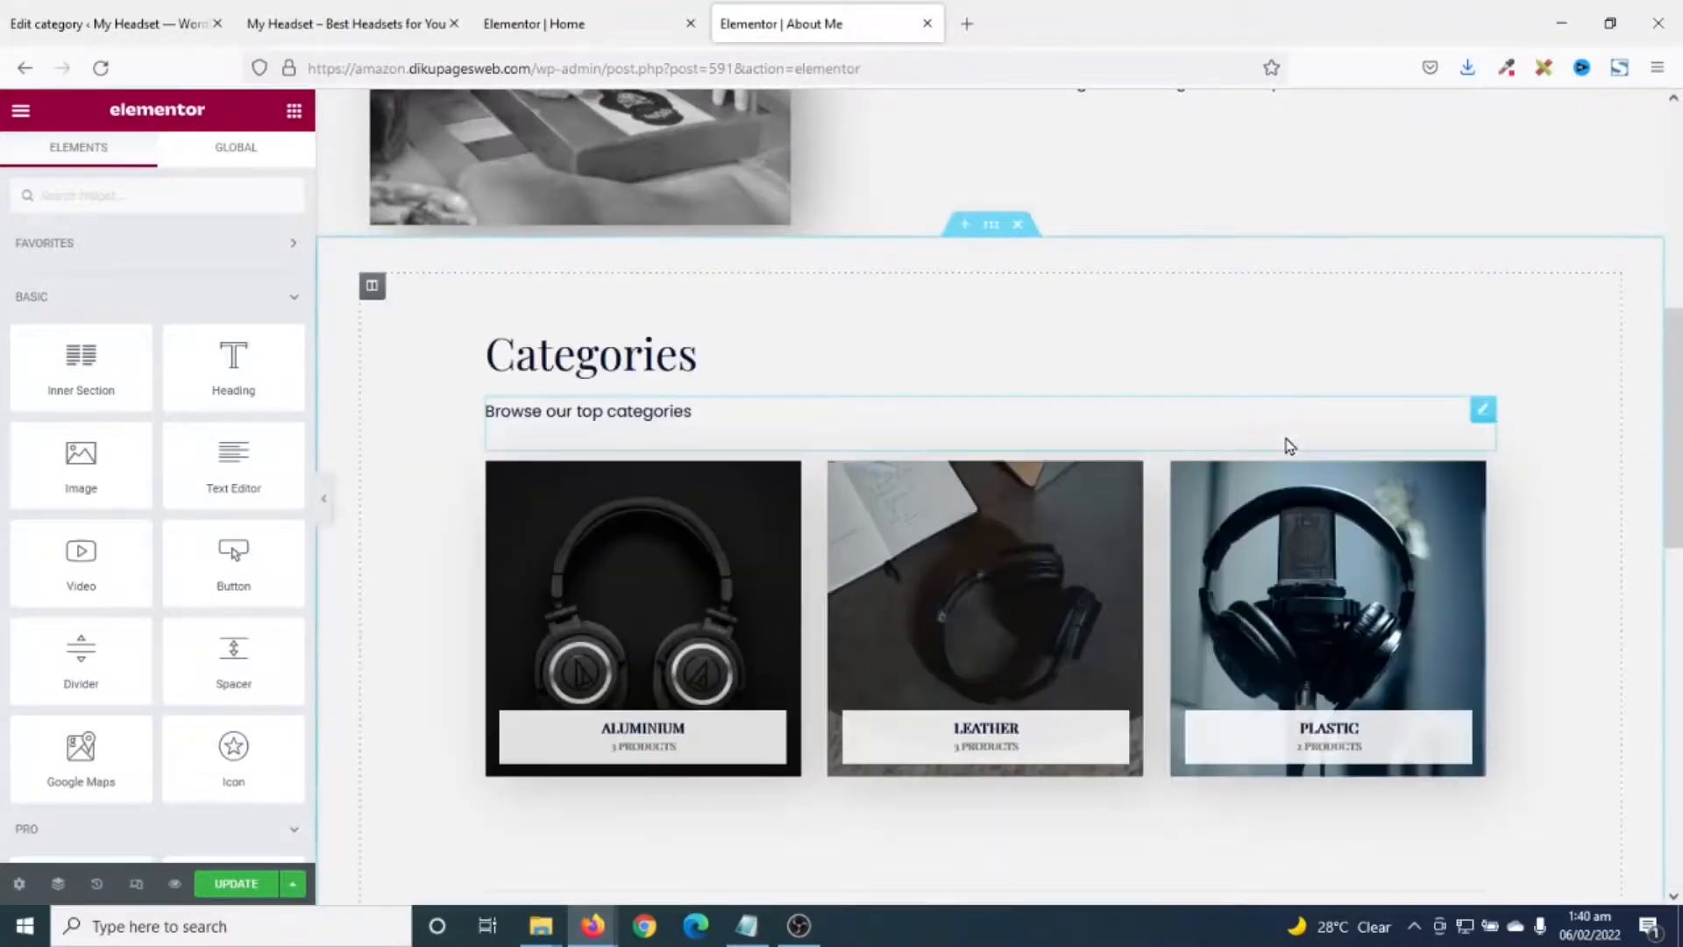
right_click(693, 362)
click(794, 646)
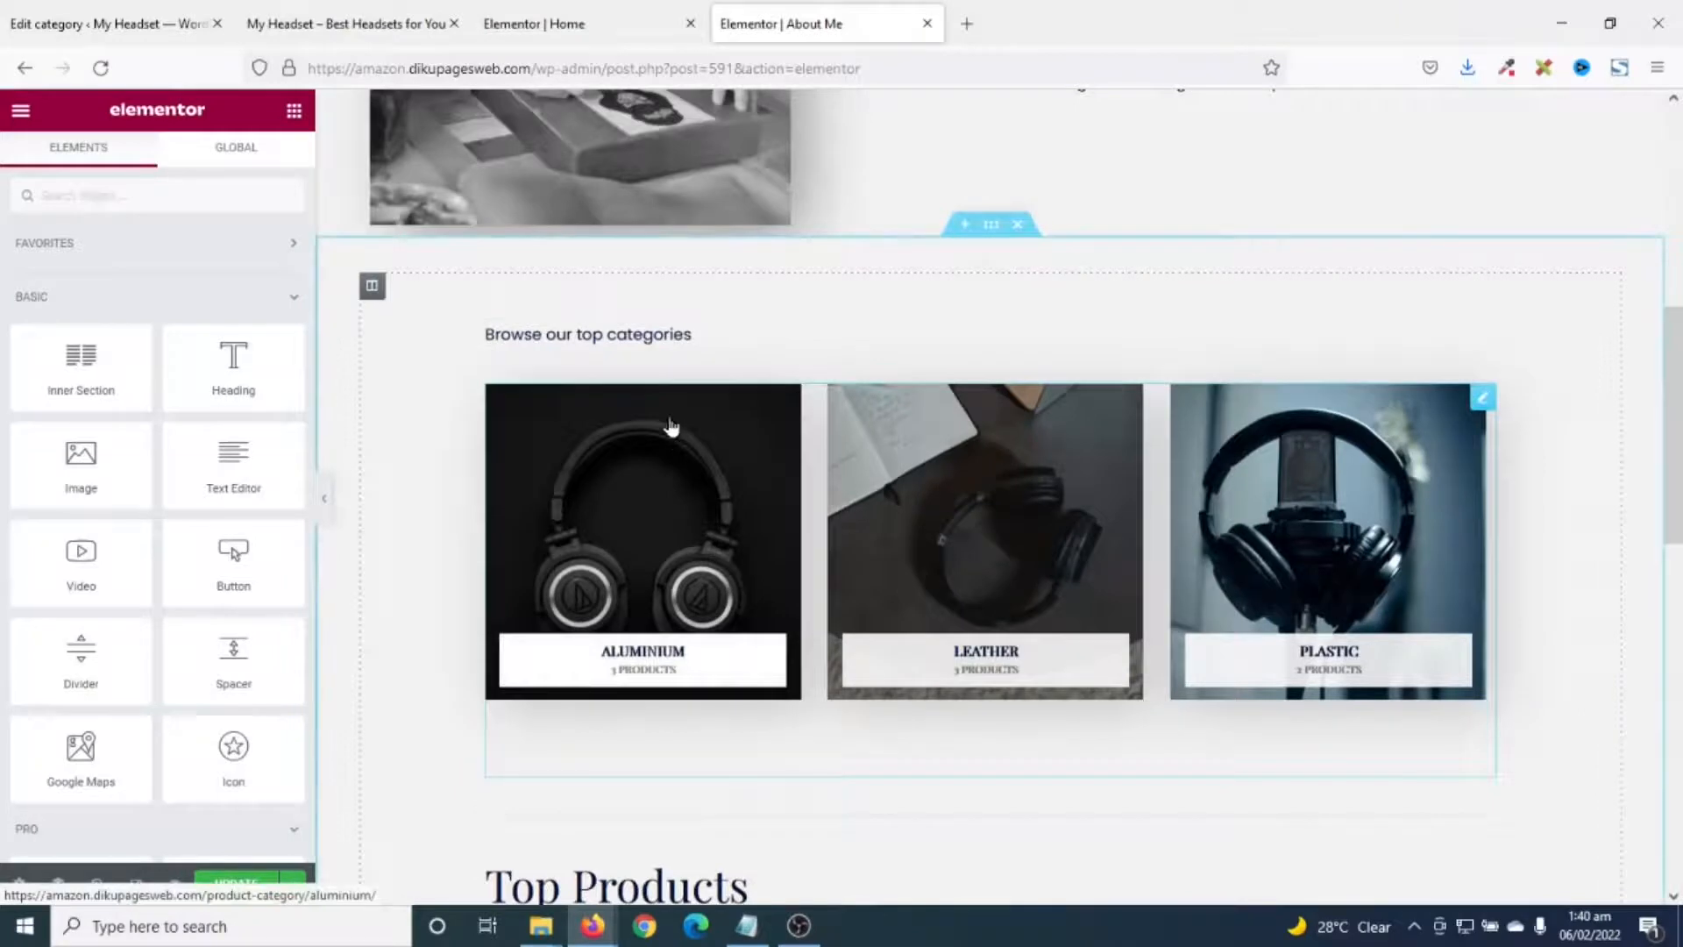
right_click(642, 342)
click(733, 646)
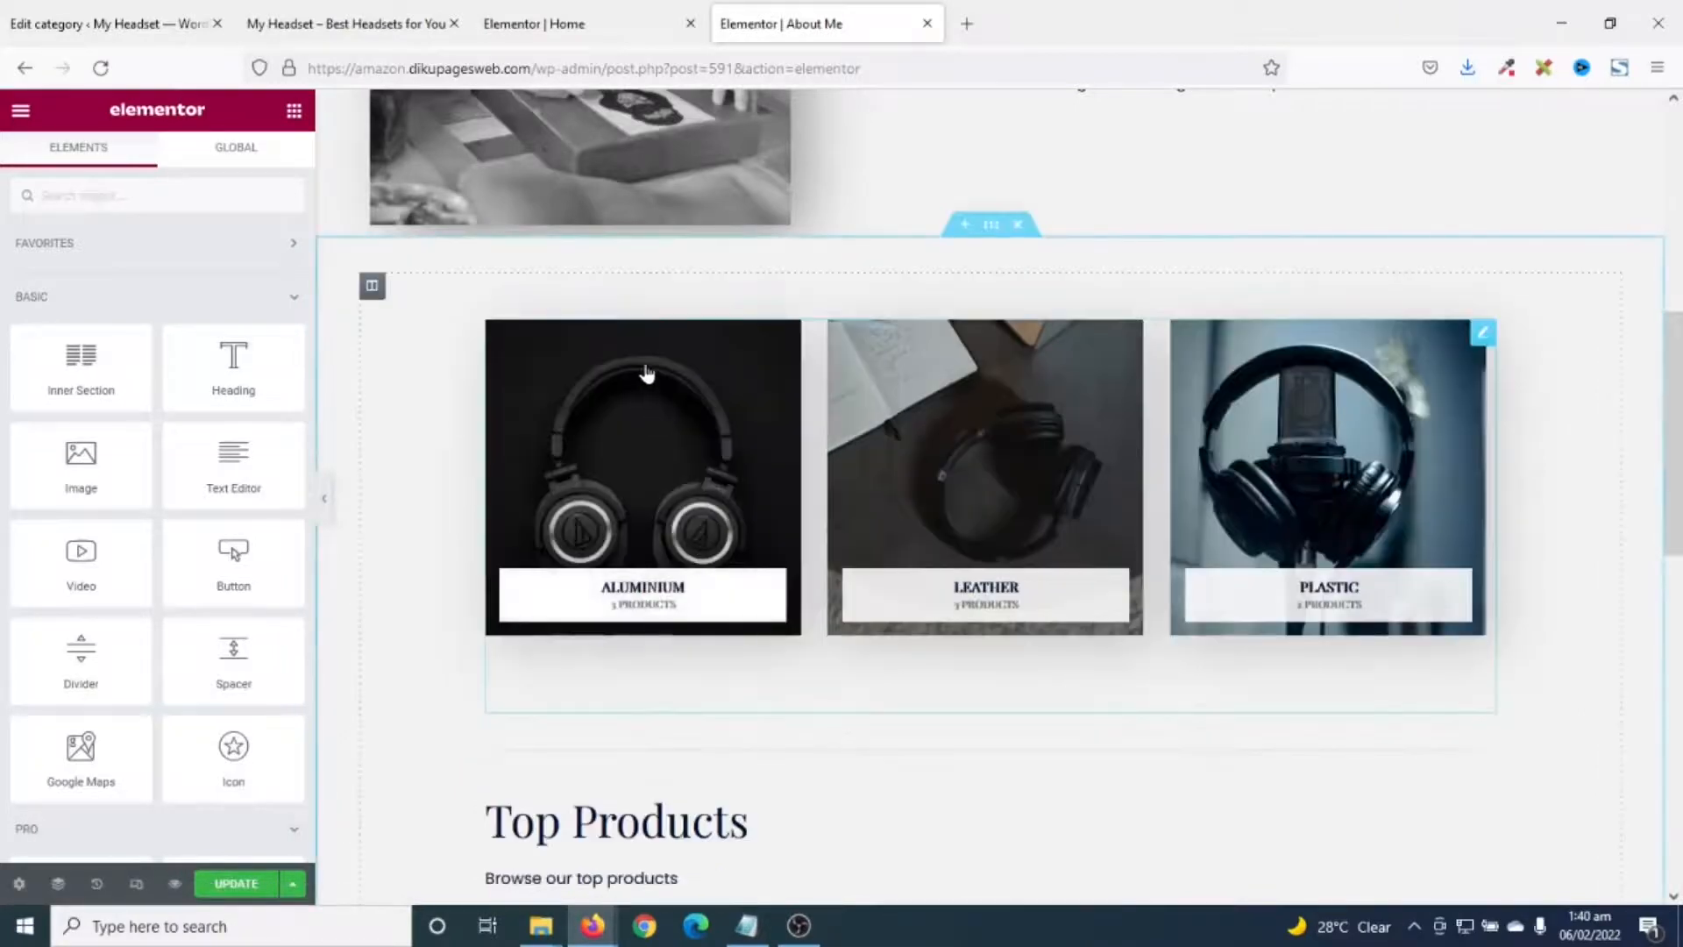
right_click(1414, 377)
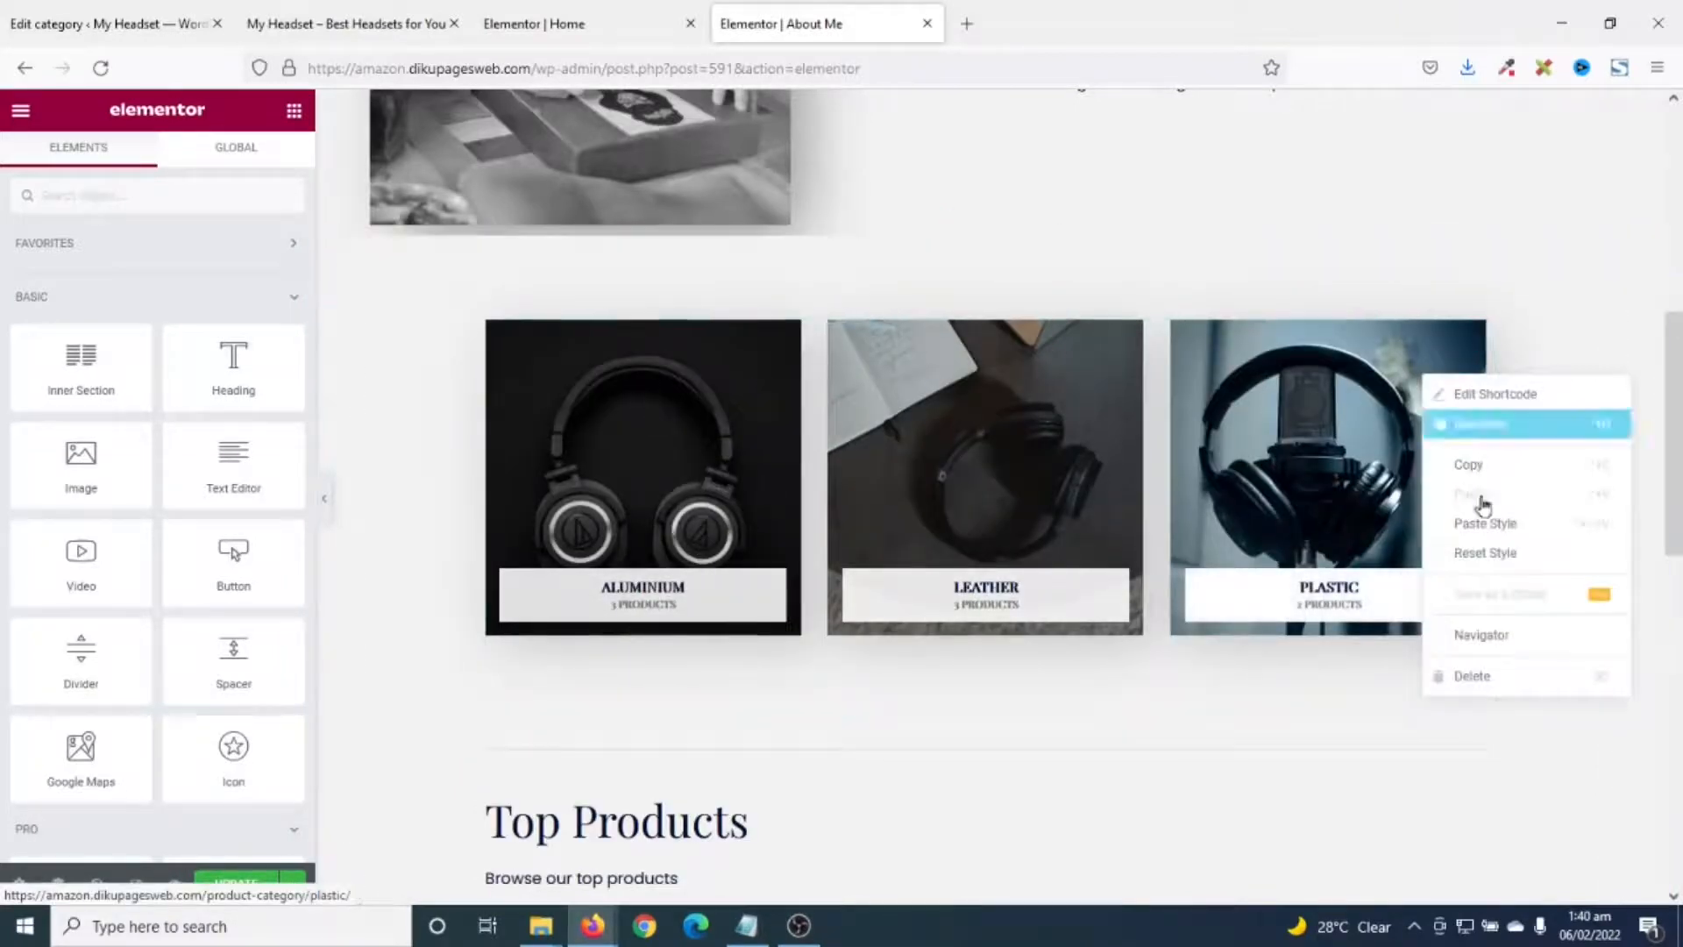
click(1428, 680)
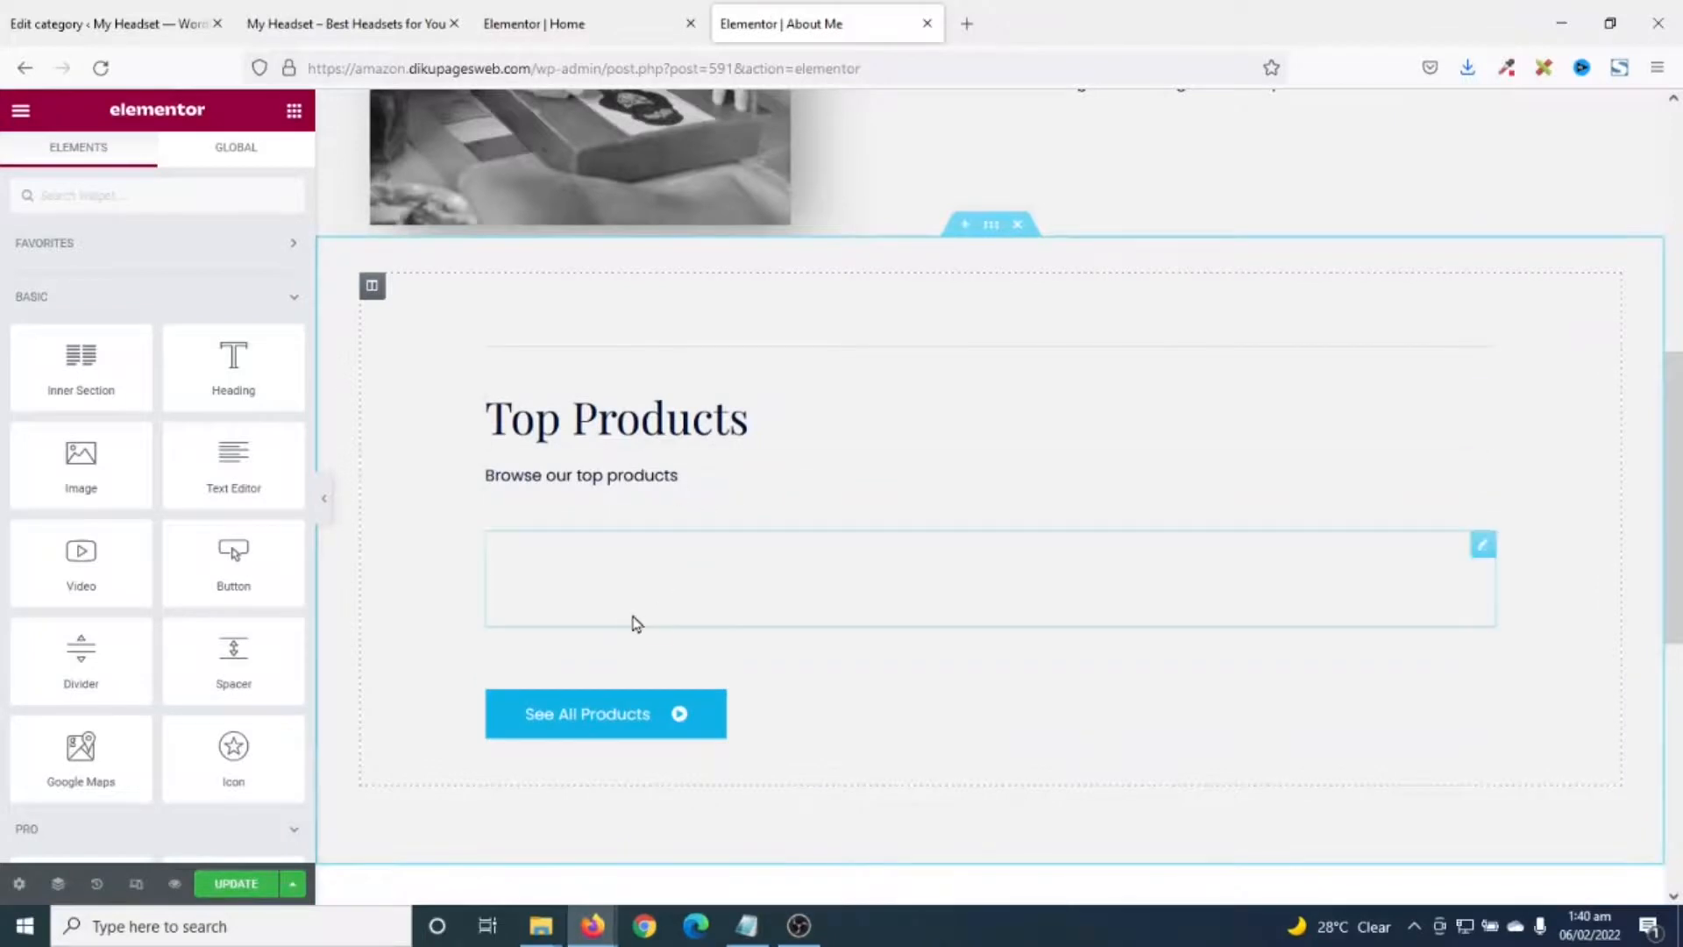
scroll(1003, 860, down, 1)
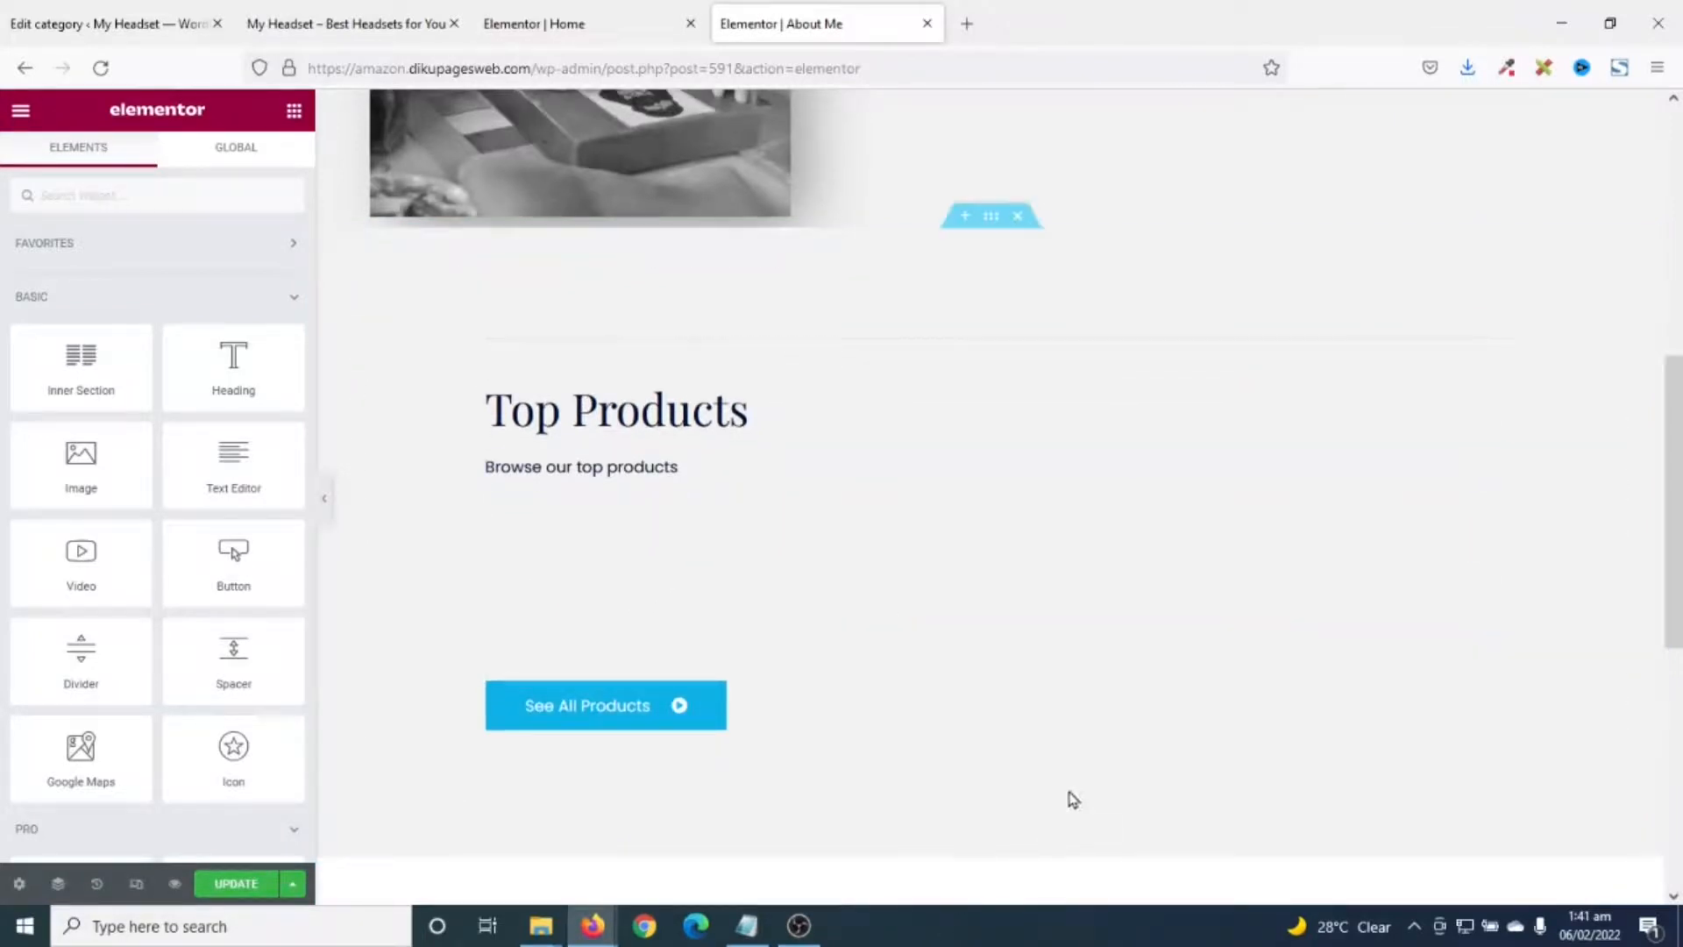
scroll(1060, 399, up, 3)
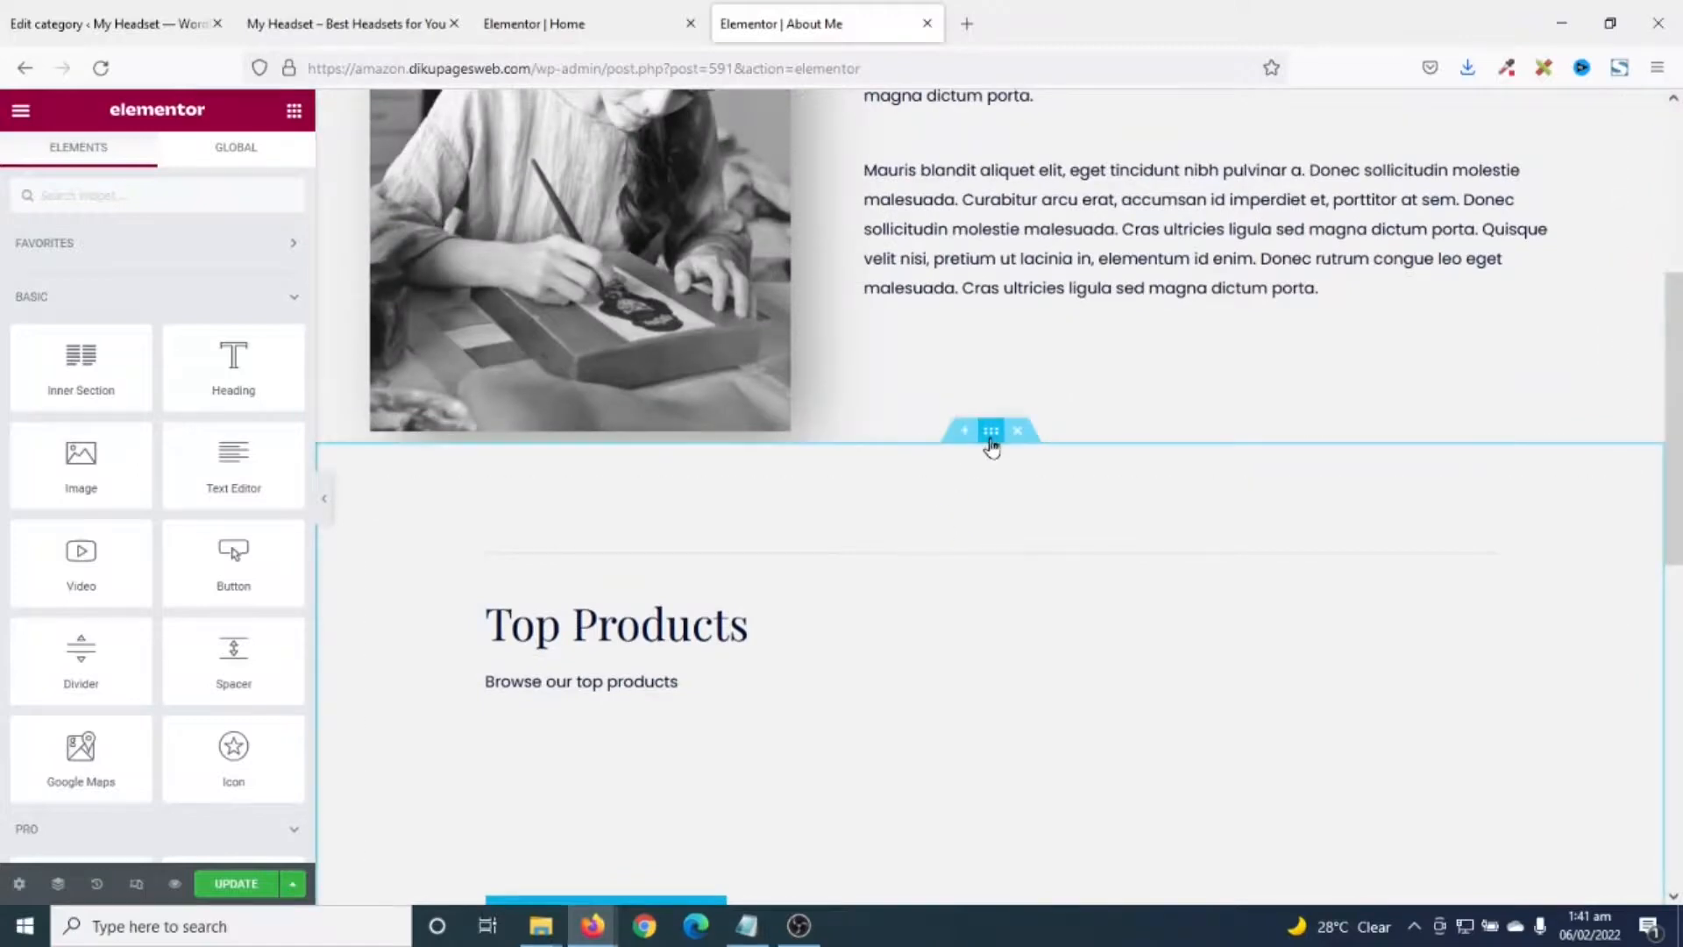
- Set the Top Products section background to white #FFFFFF and preview the About Me page
click(991, 432)
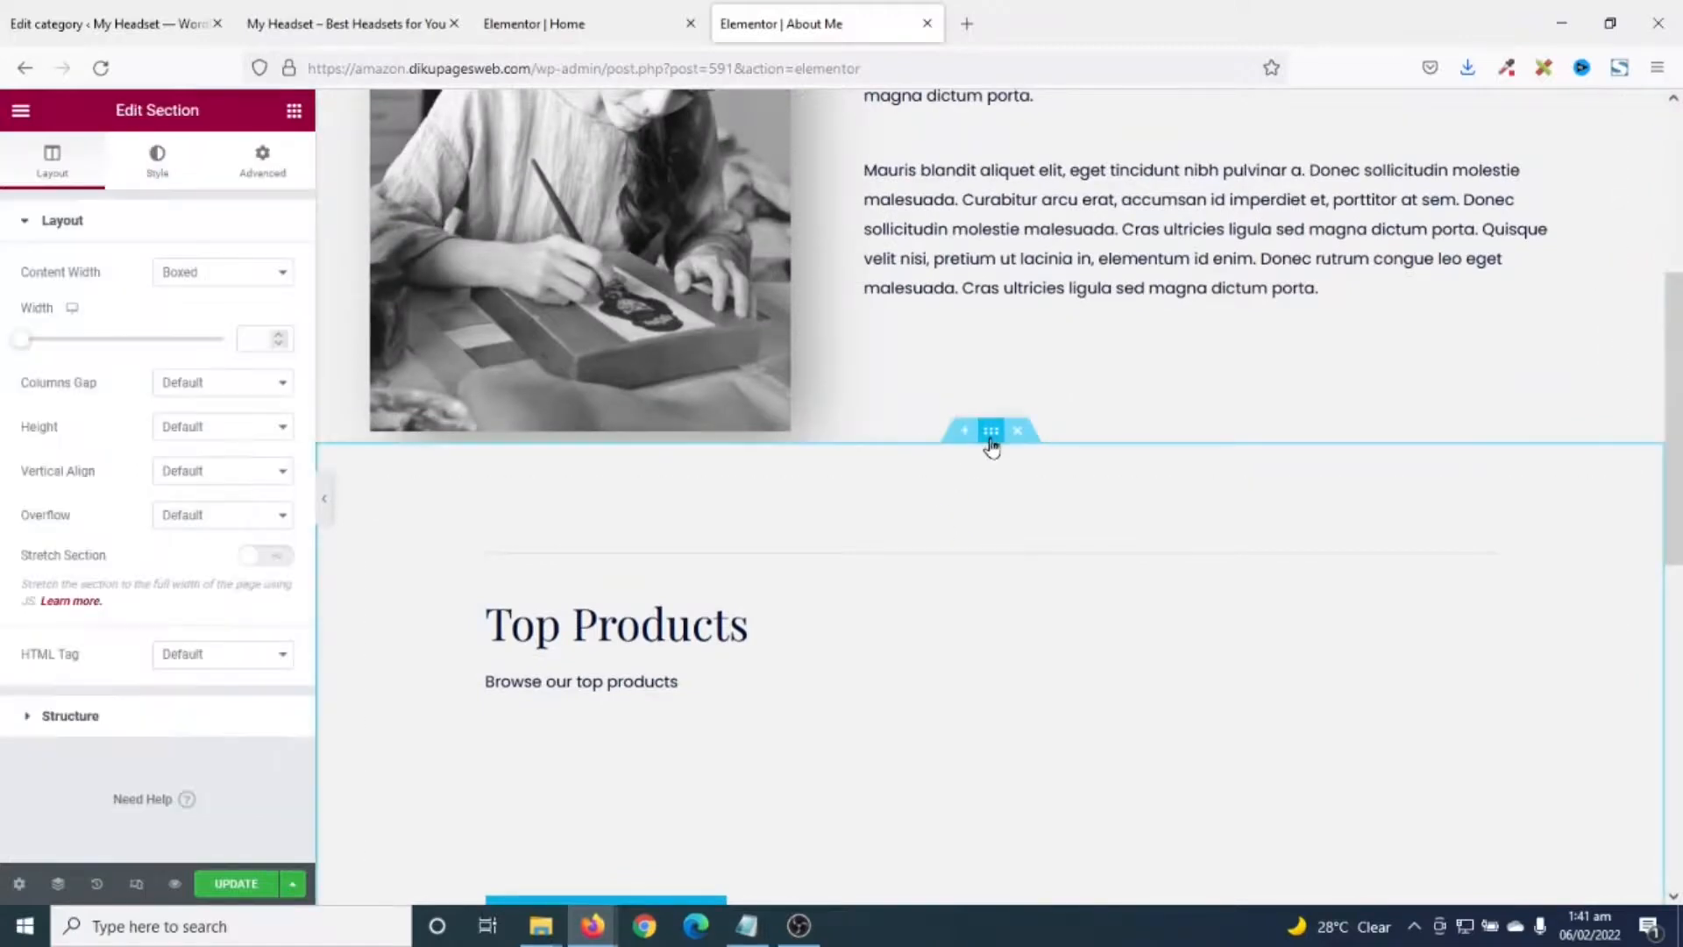
click(158, 171)
click(279, 360)
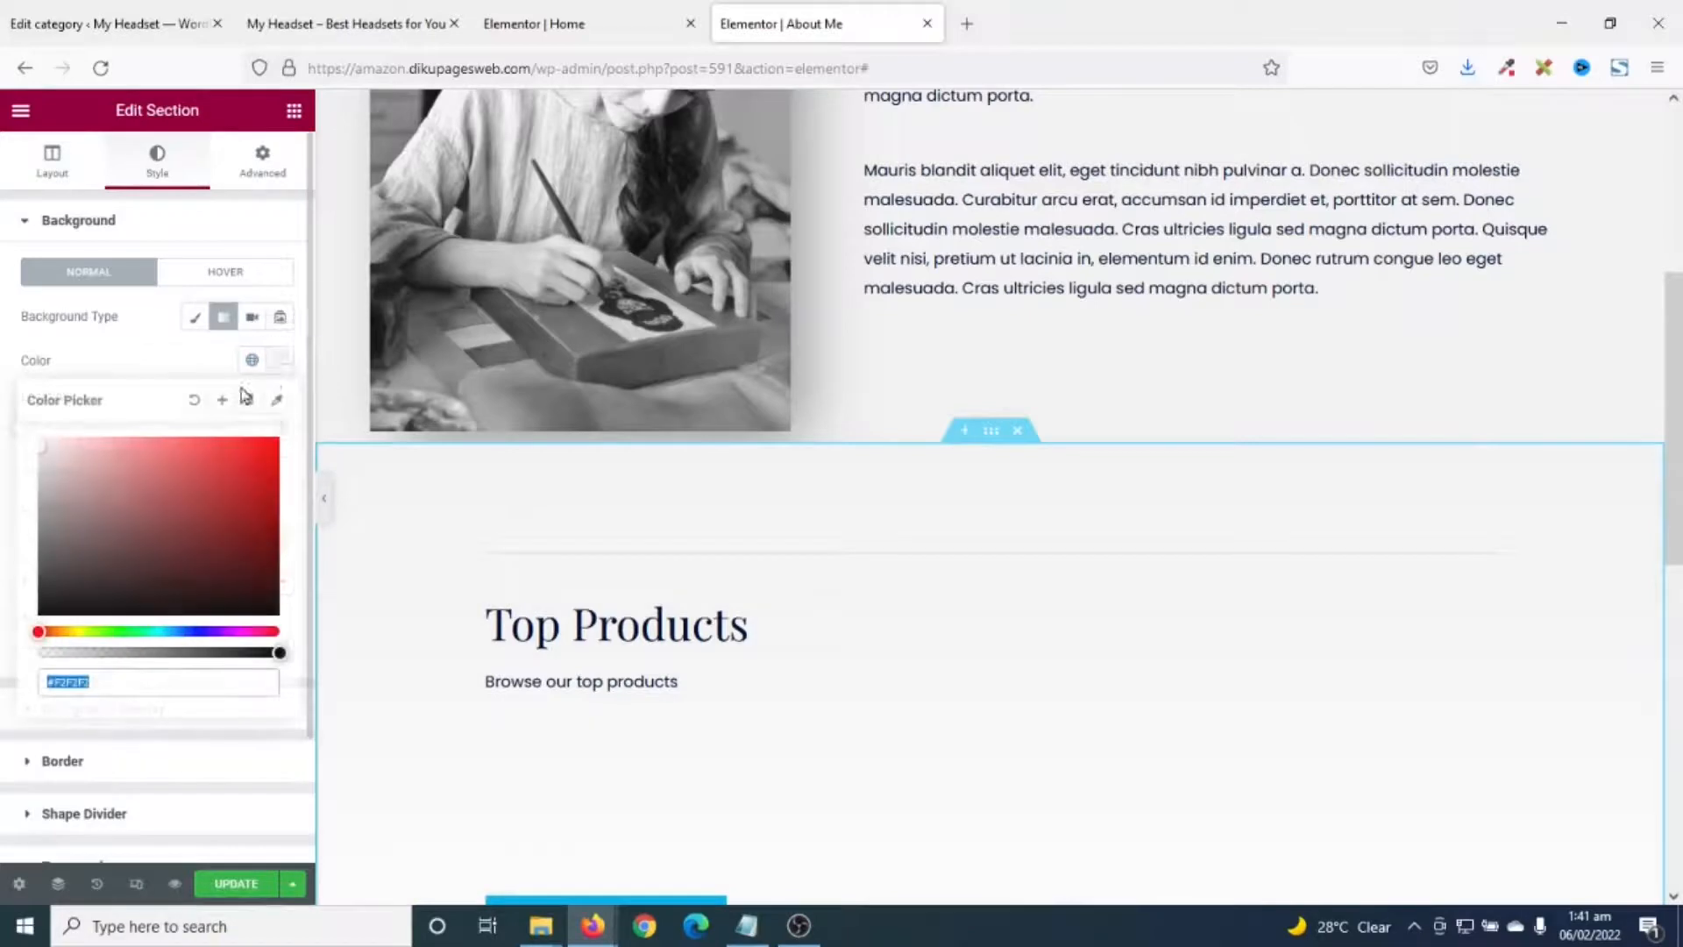
drag(105, 491, 4, 390)
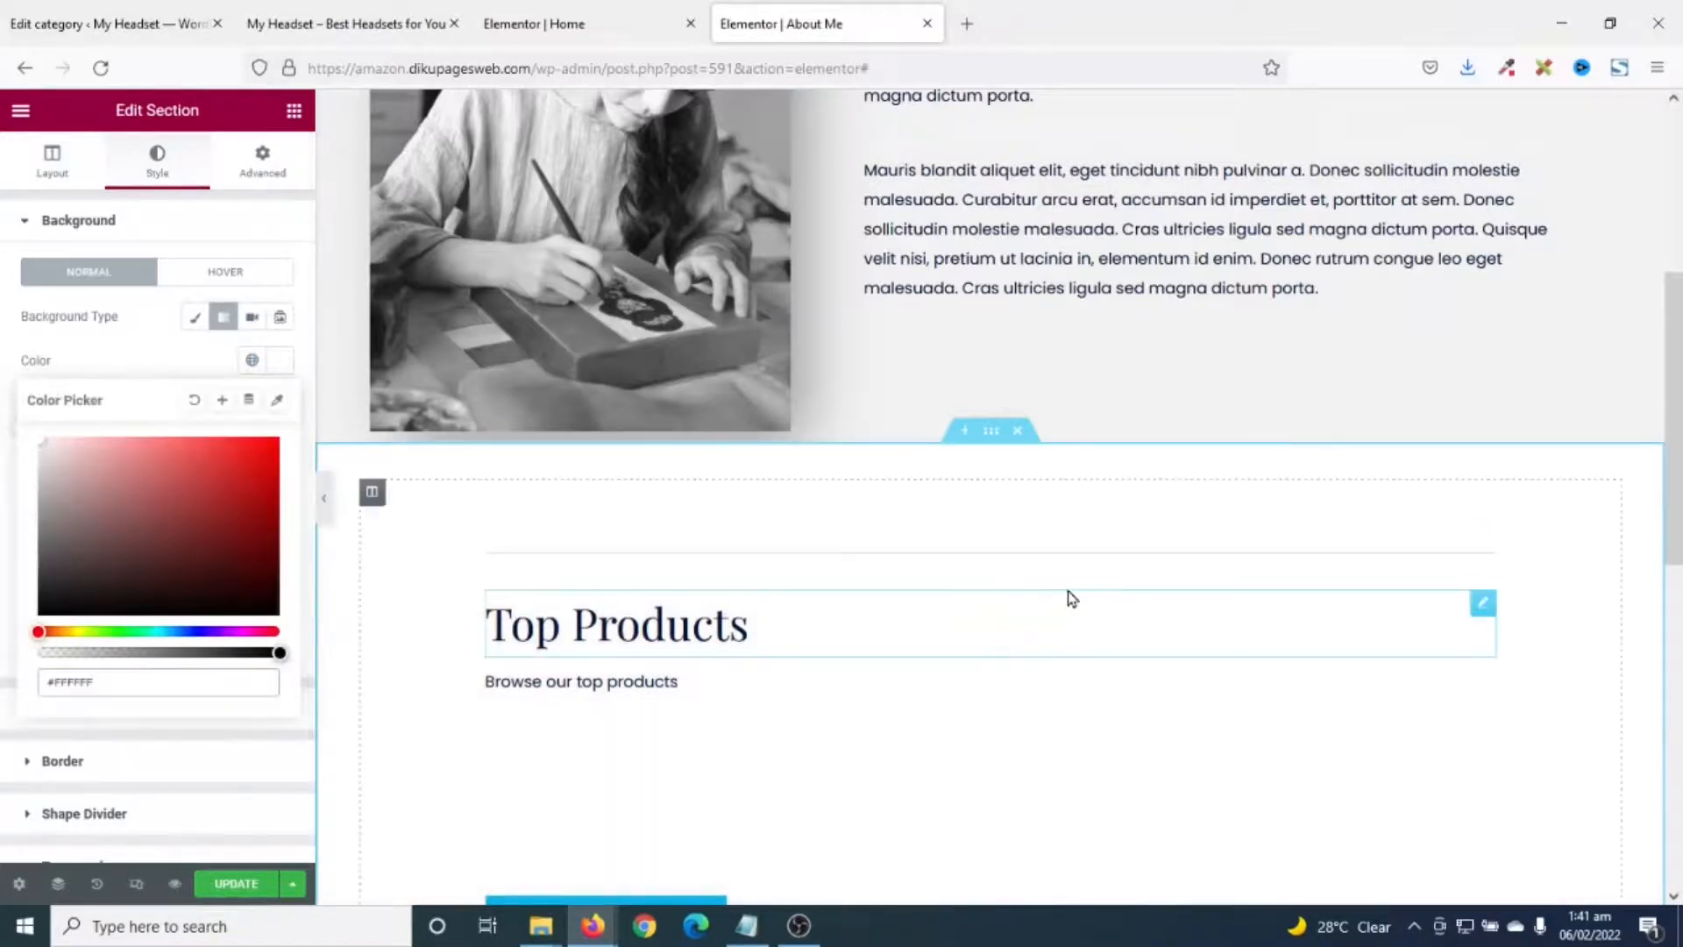
scroll(1087, 594, down, 3)
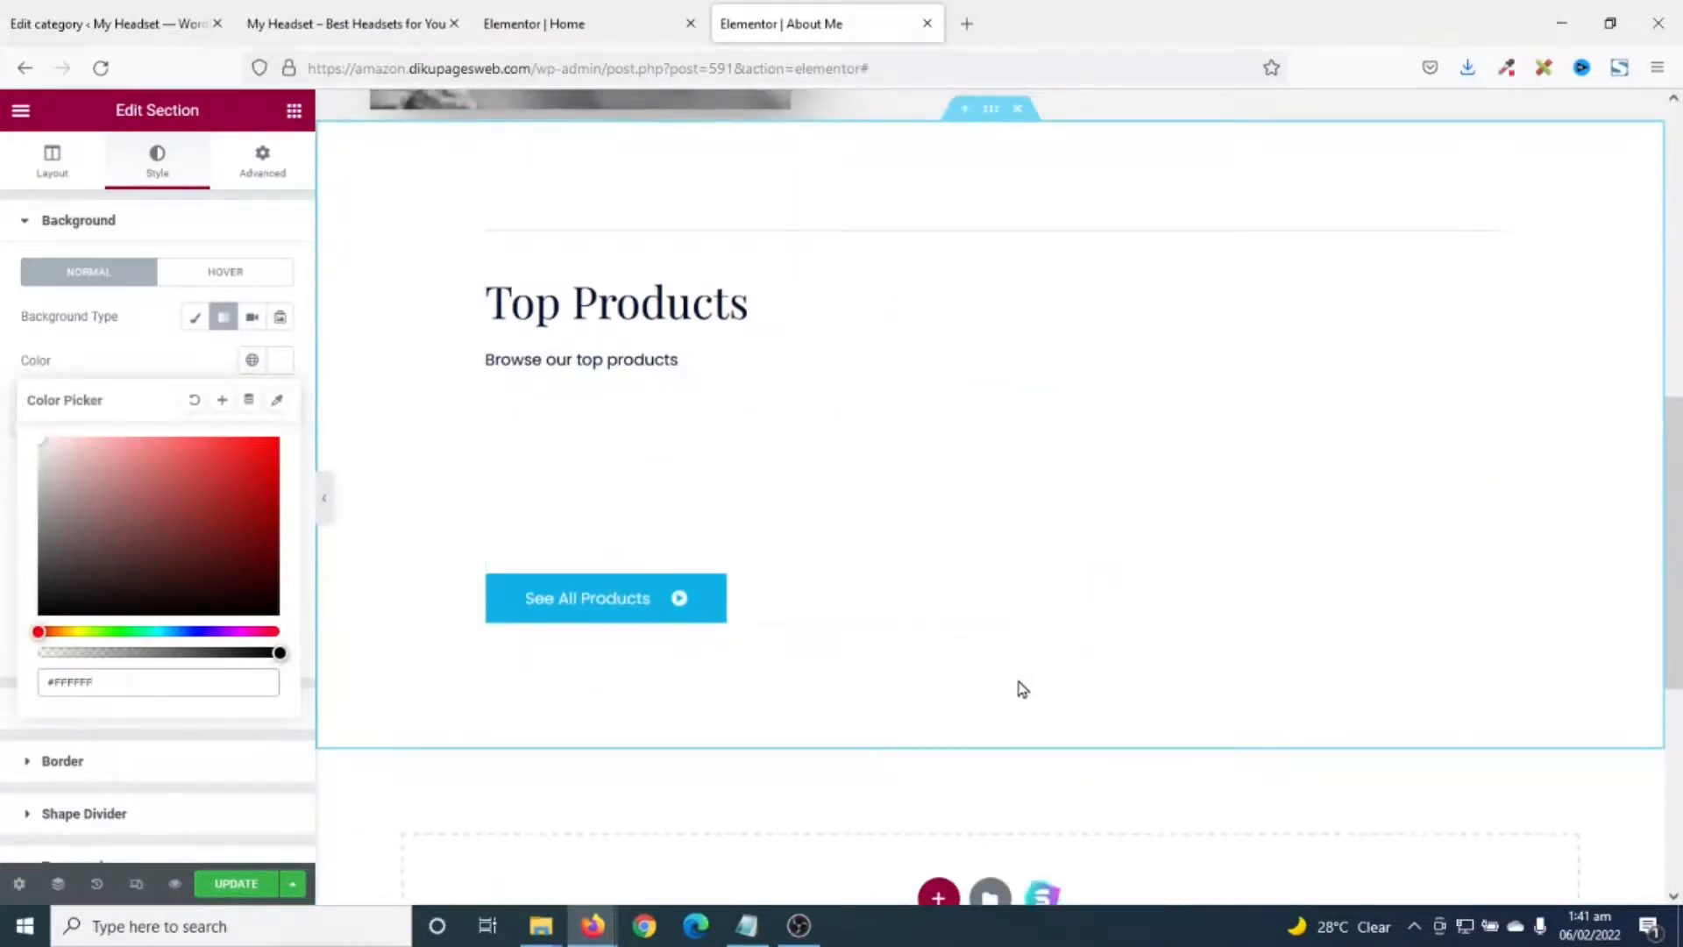
click(209, 885)
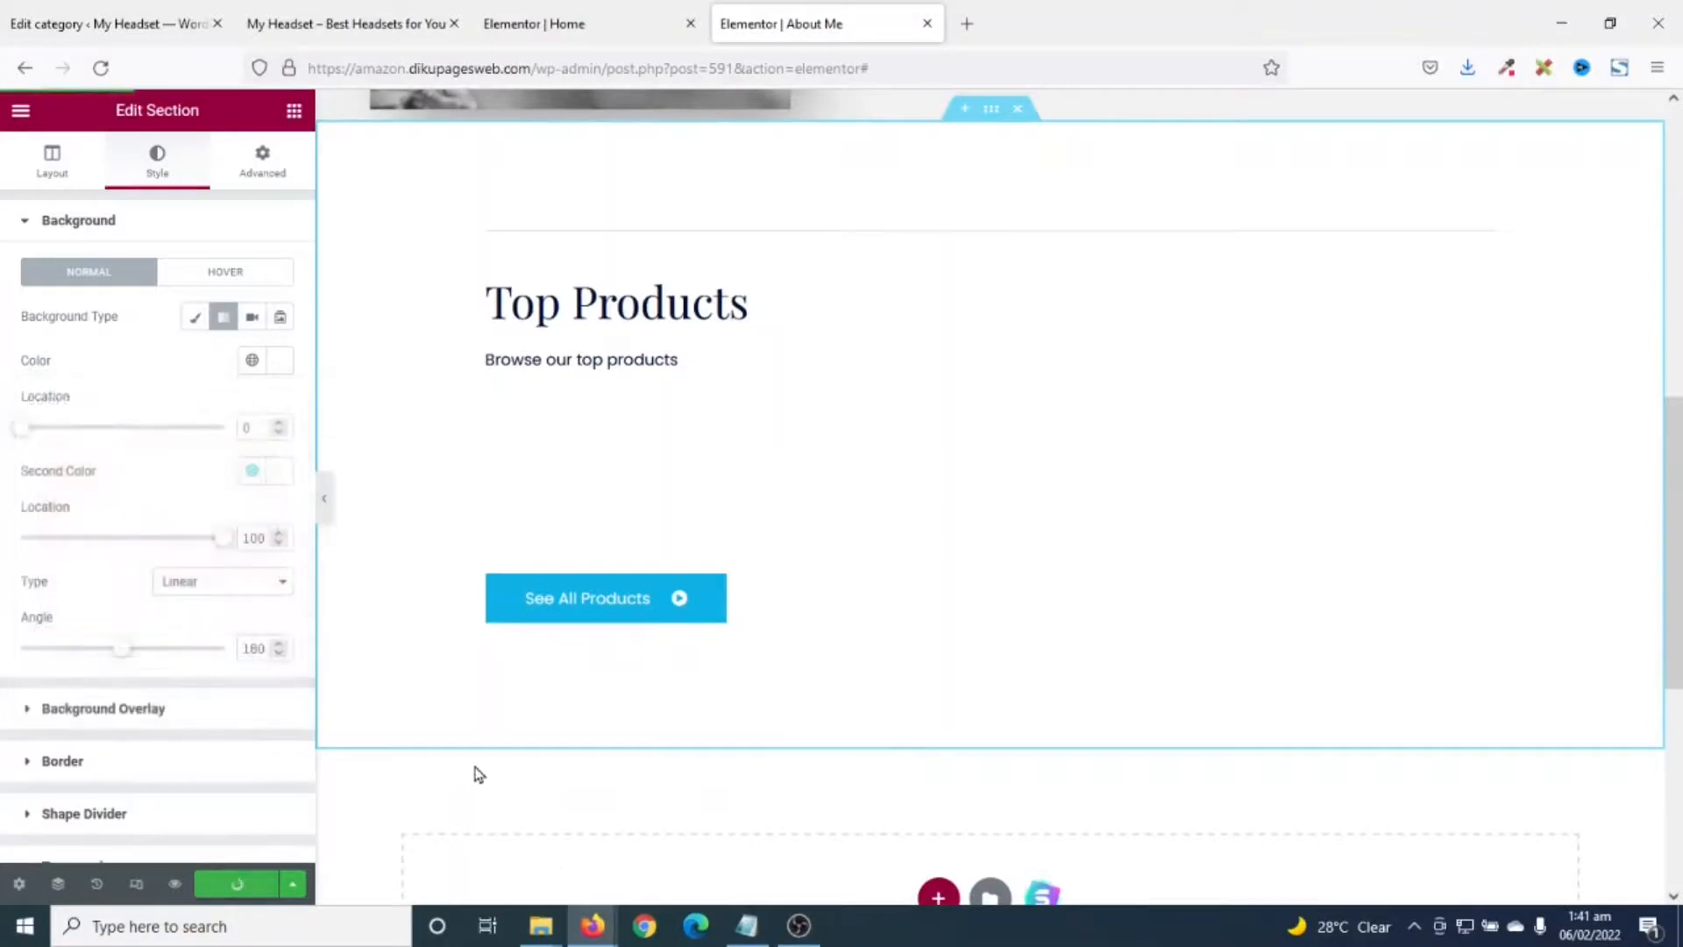
click(179, 885)
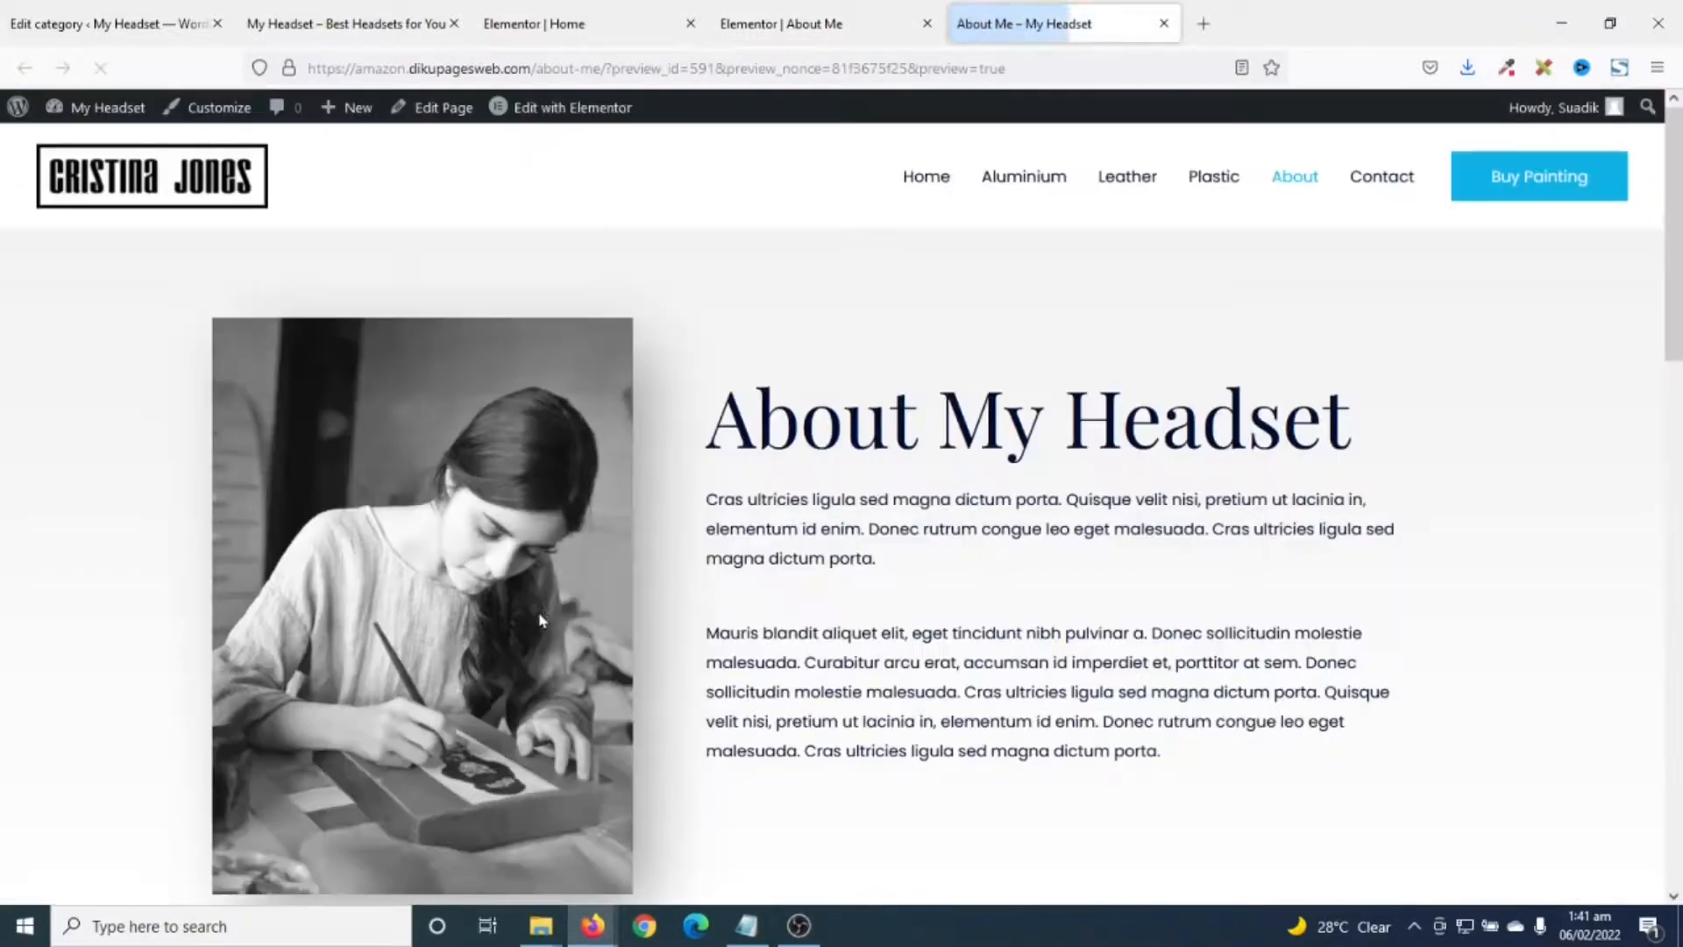
- Scroll the About Me preview showing eight Top Products headsets, then return to the editor
scroll(912, 540, down, 15)
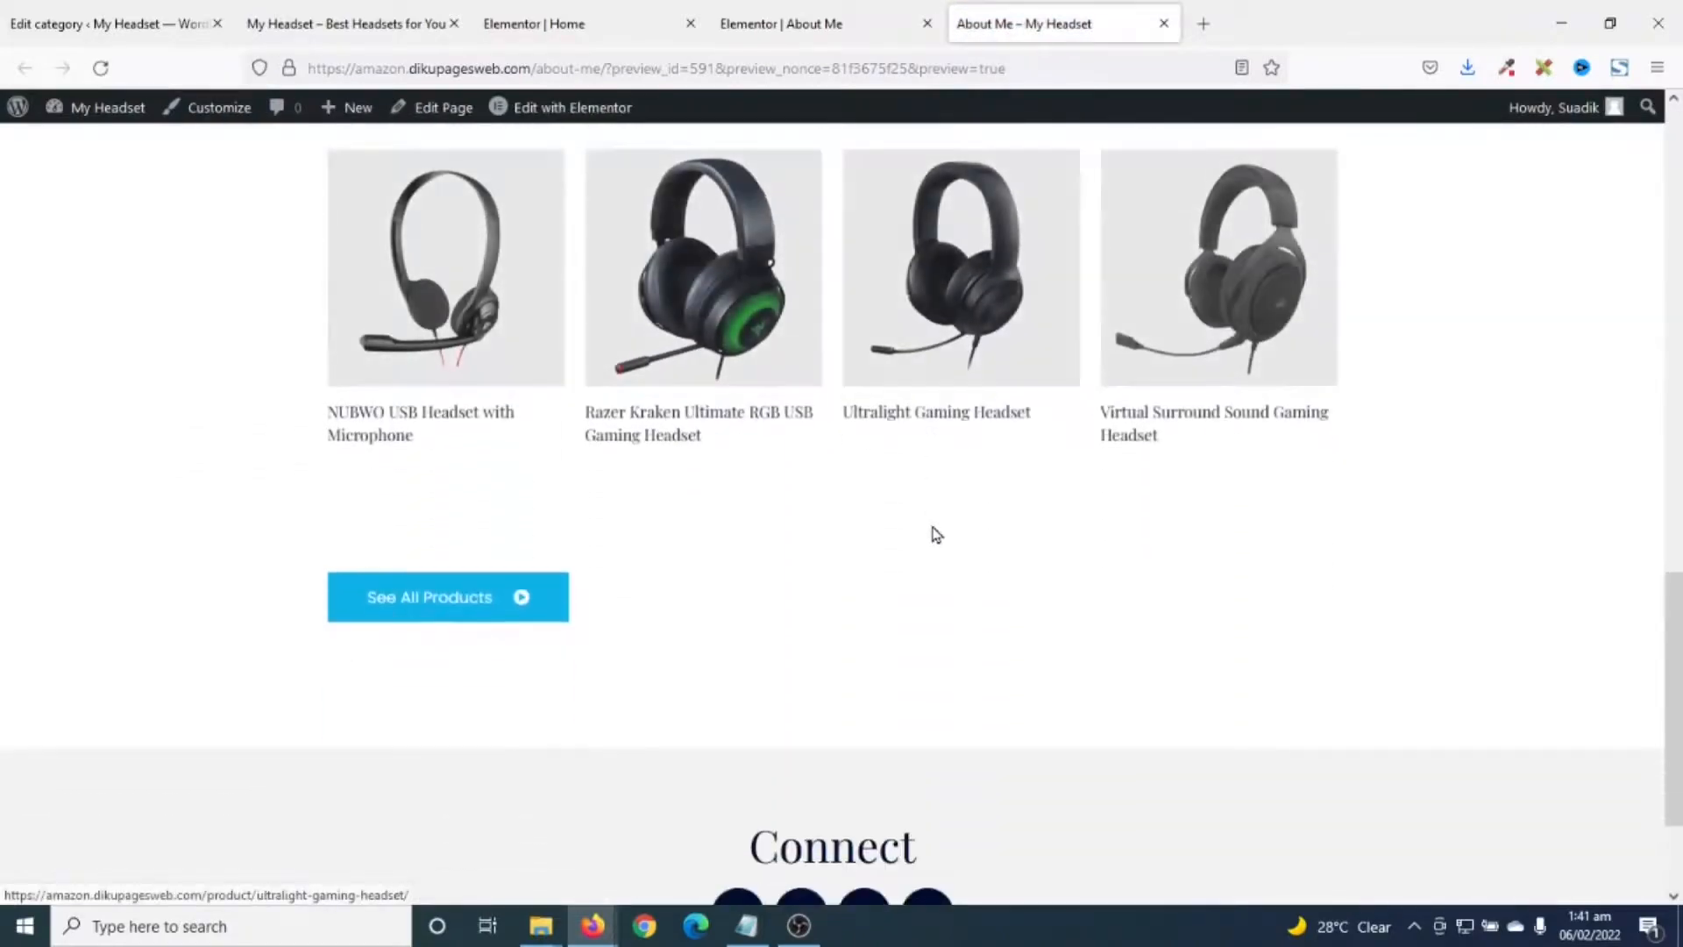
scroll(936, 532, up, 15)
scroll(940, 515, down, 7)
scroll(943, 504, up, 7)
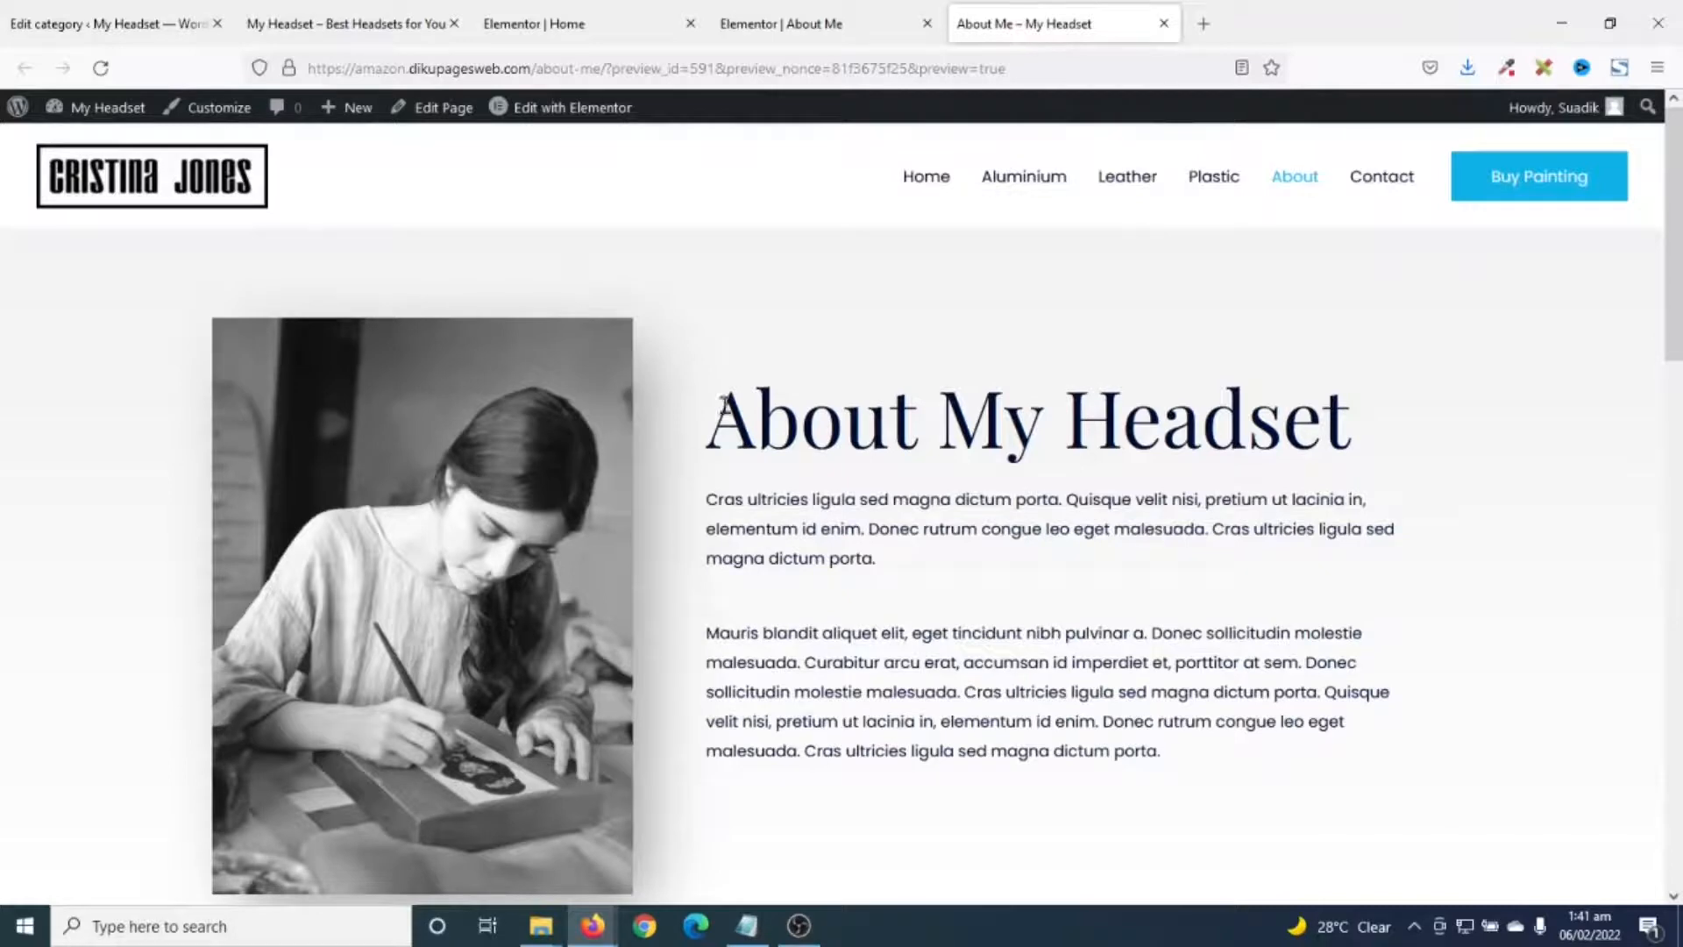
click(772, 24)
scroll(861, 280, up, 8)
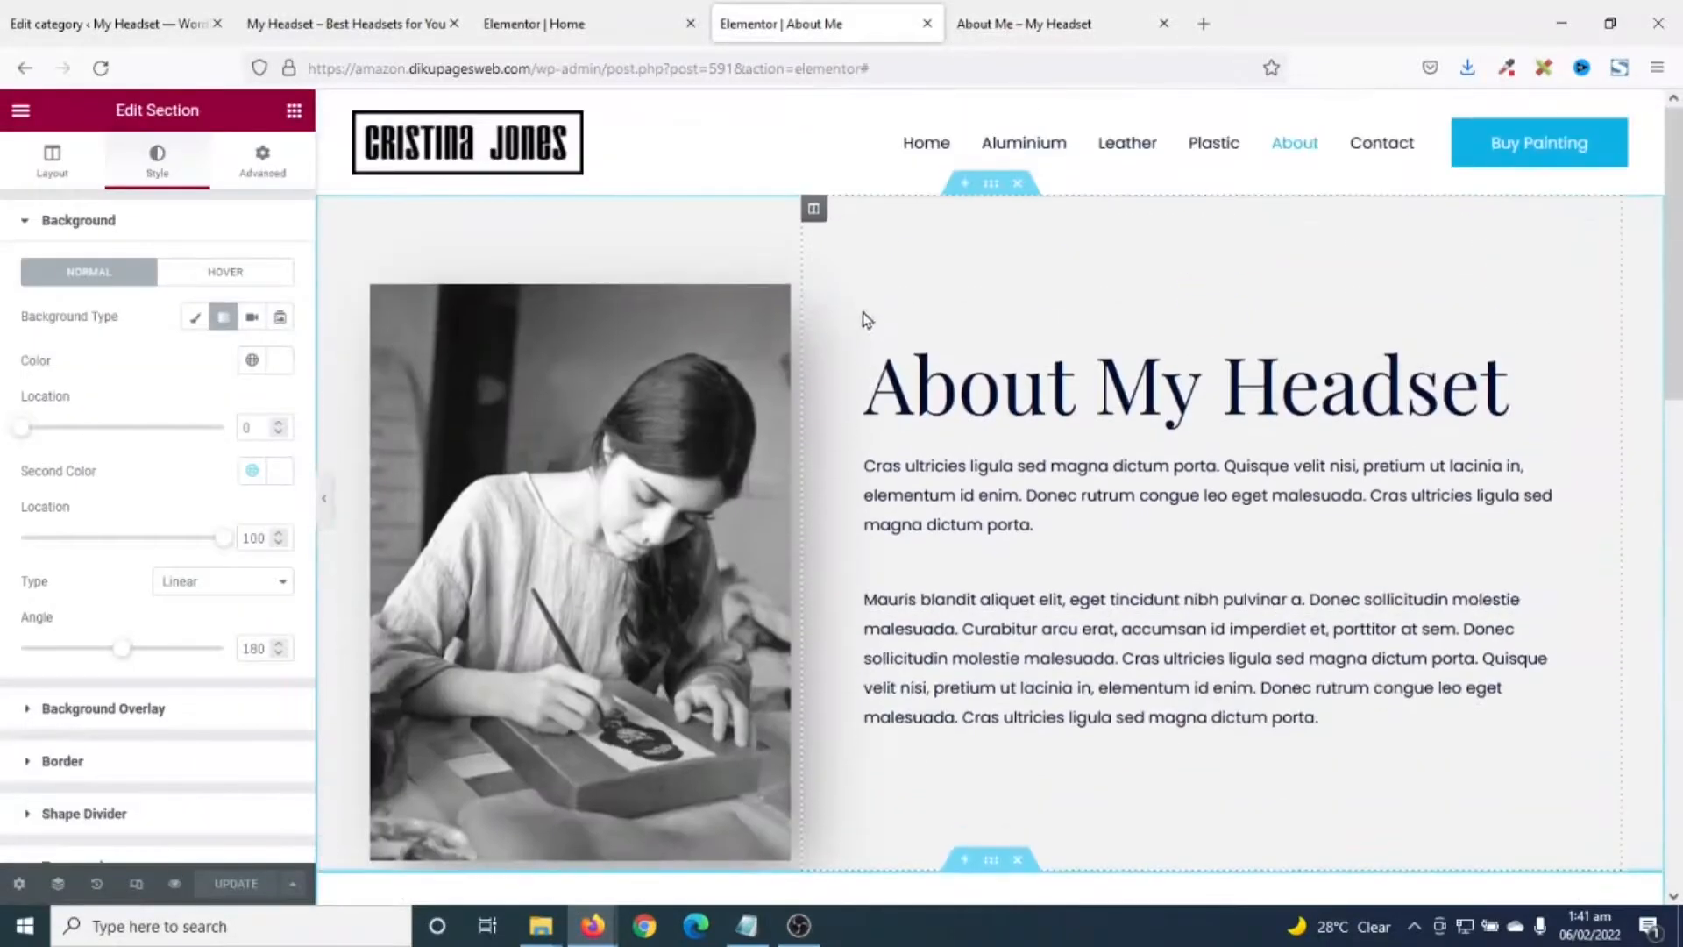
- Replace the About section's portrait photo with the uploaded My Headset.jpg image
click(693, 430)
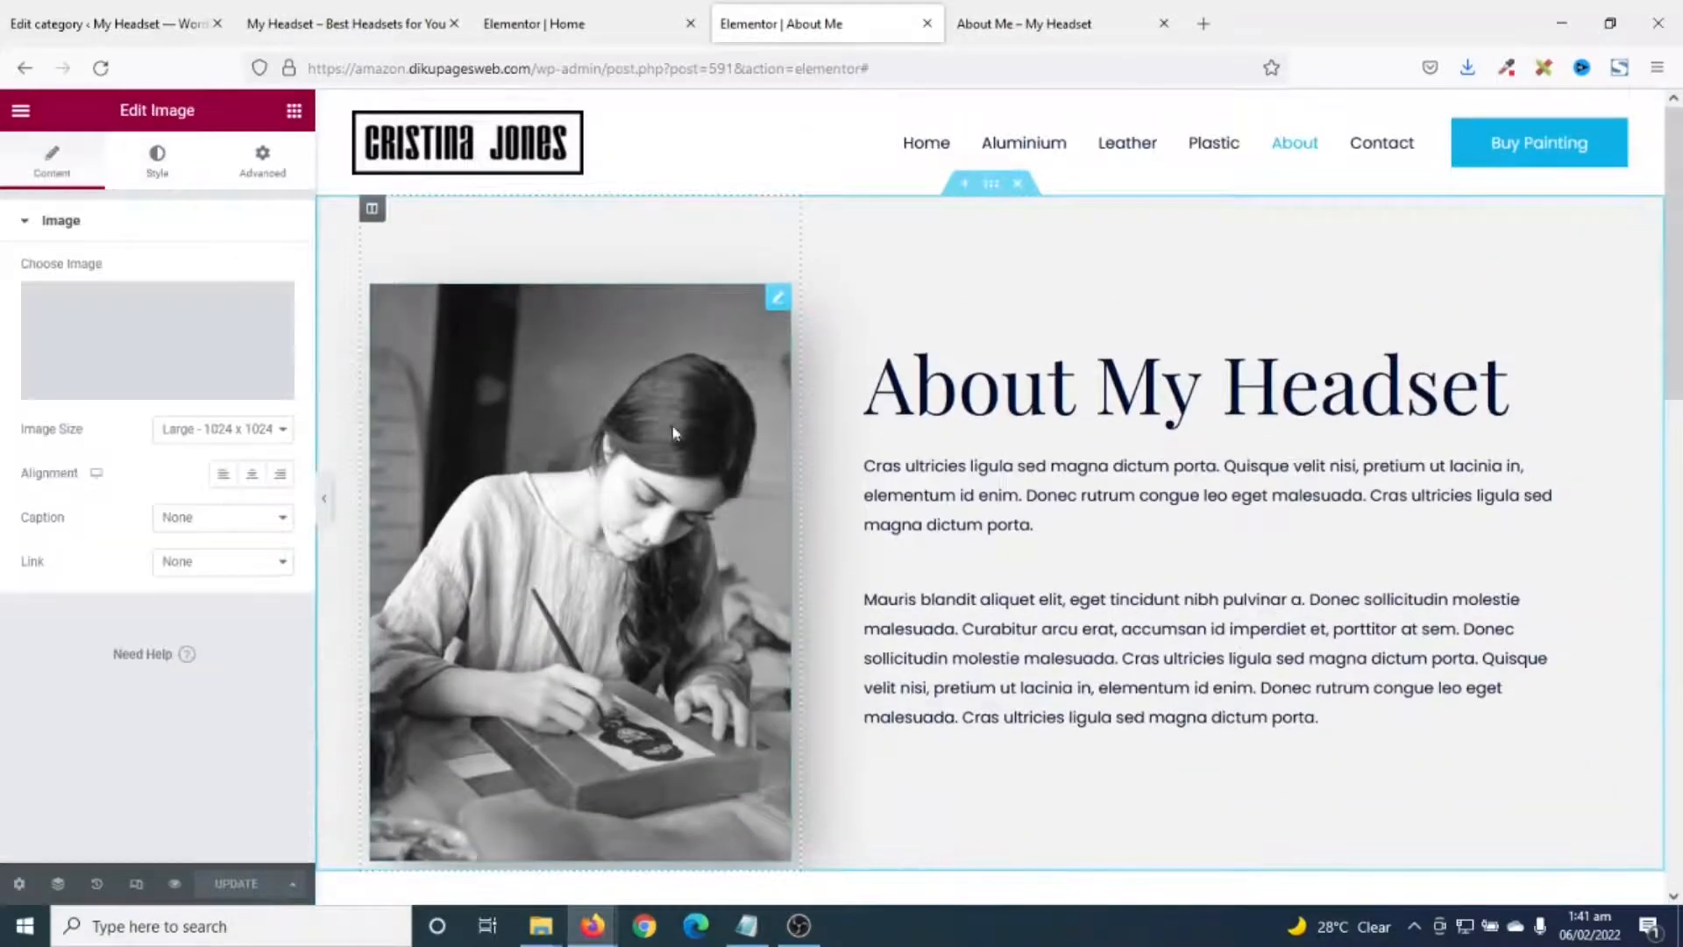
click(147, 354)
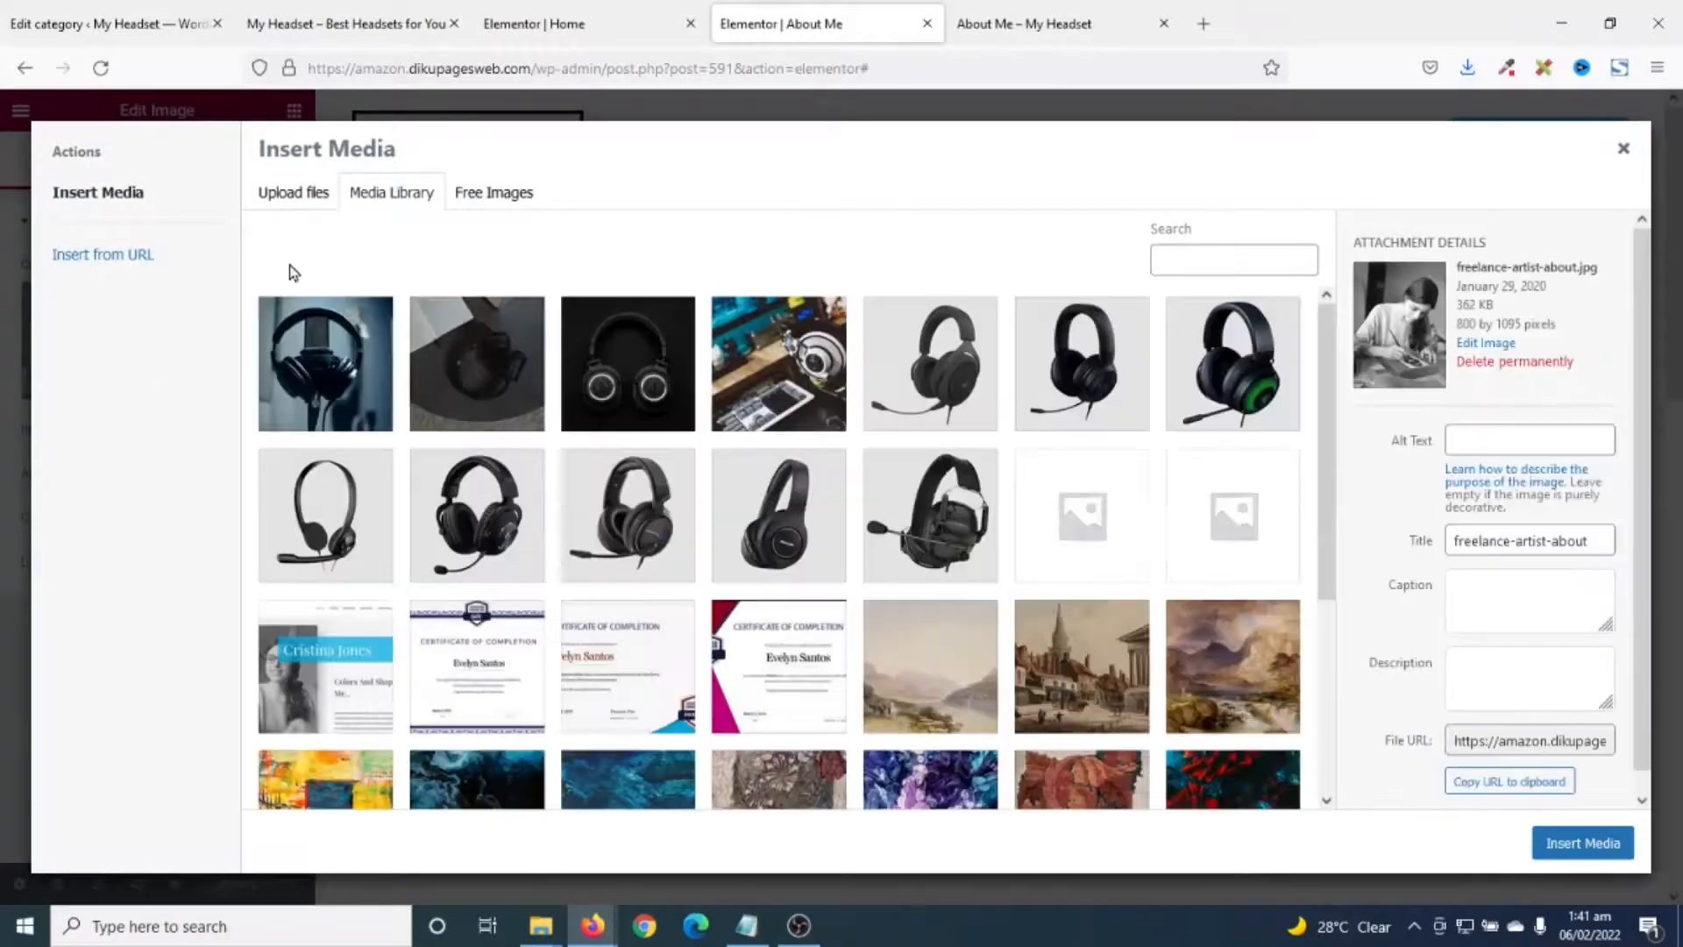
click(289, 201)
click(924, 491)
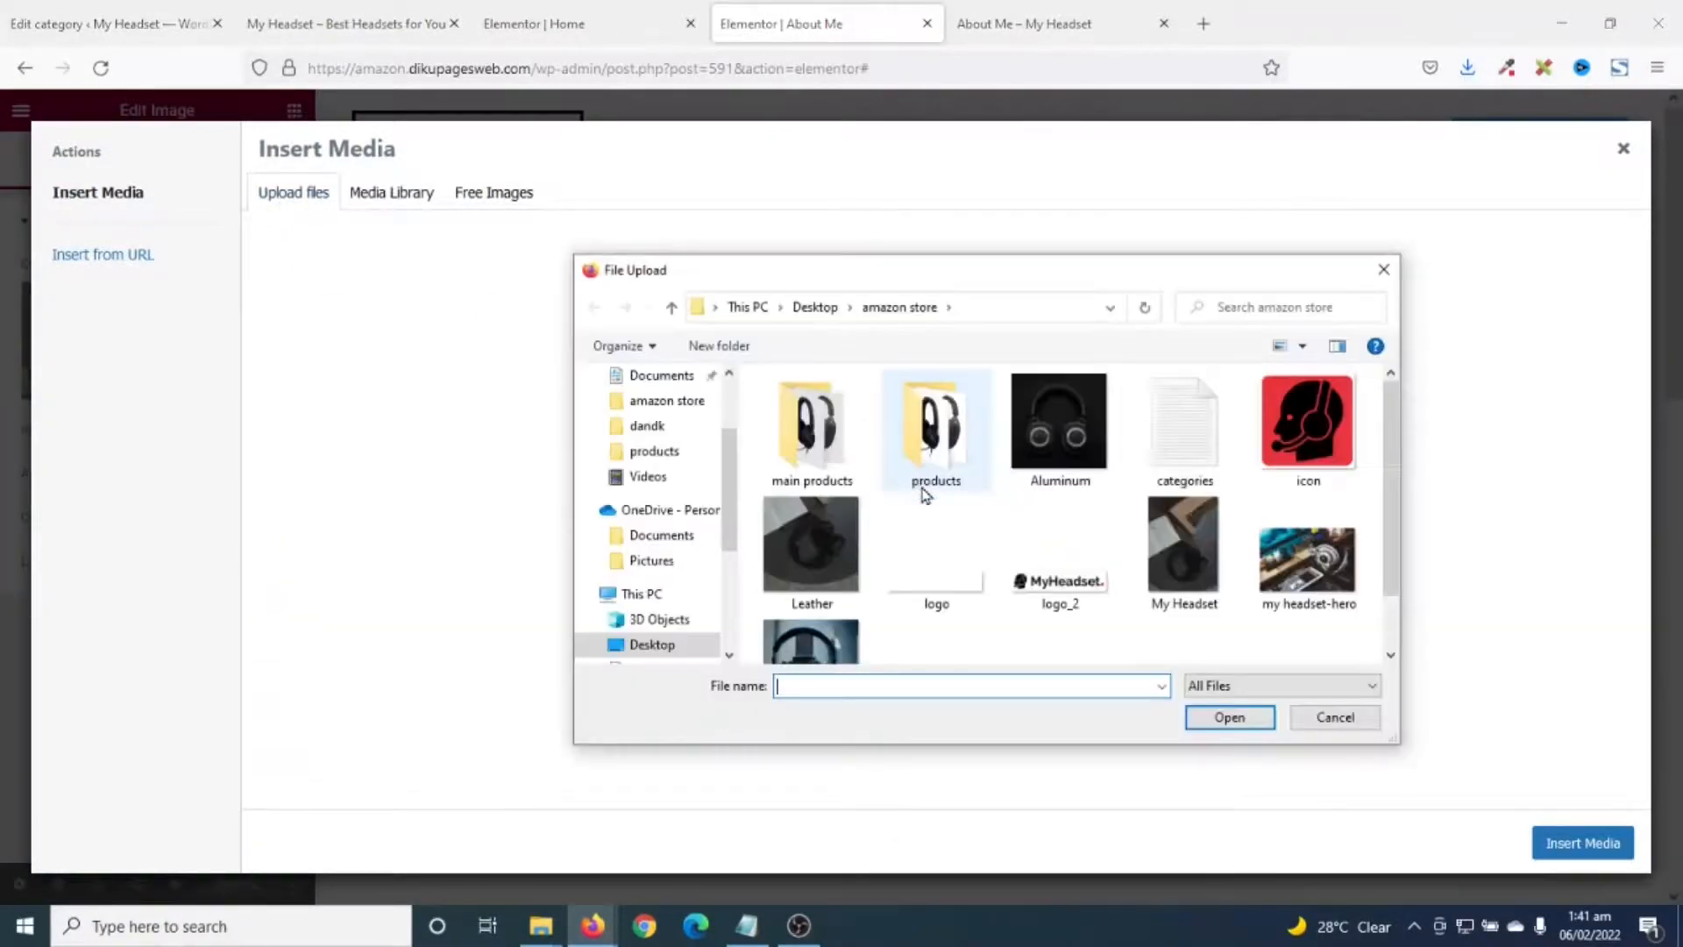
click(1205, 552)
click(1230, 716)
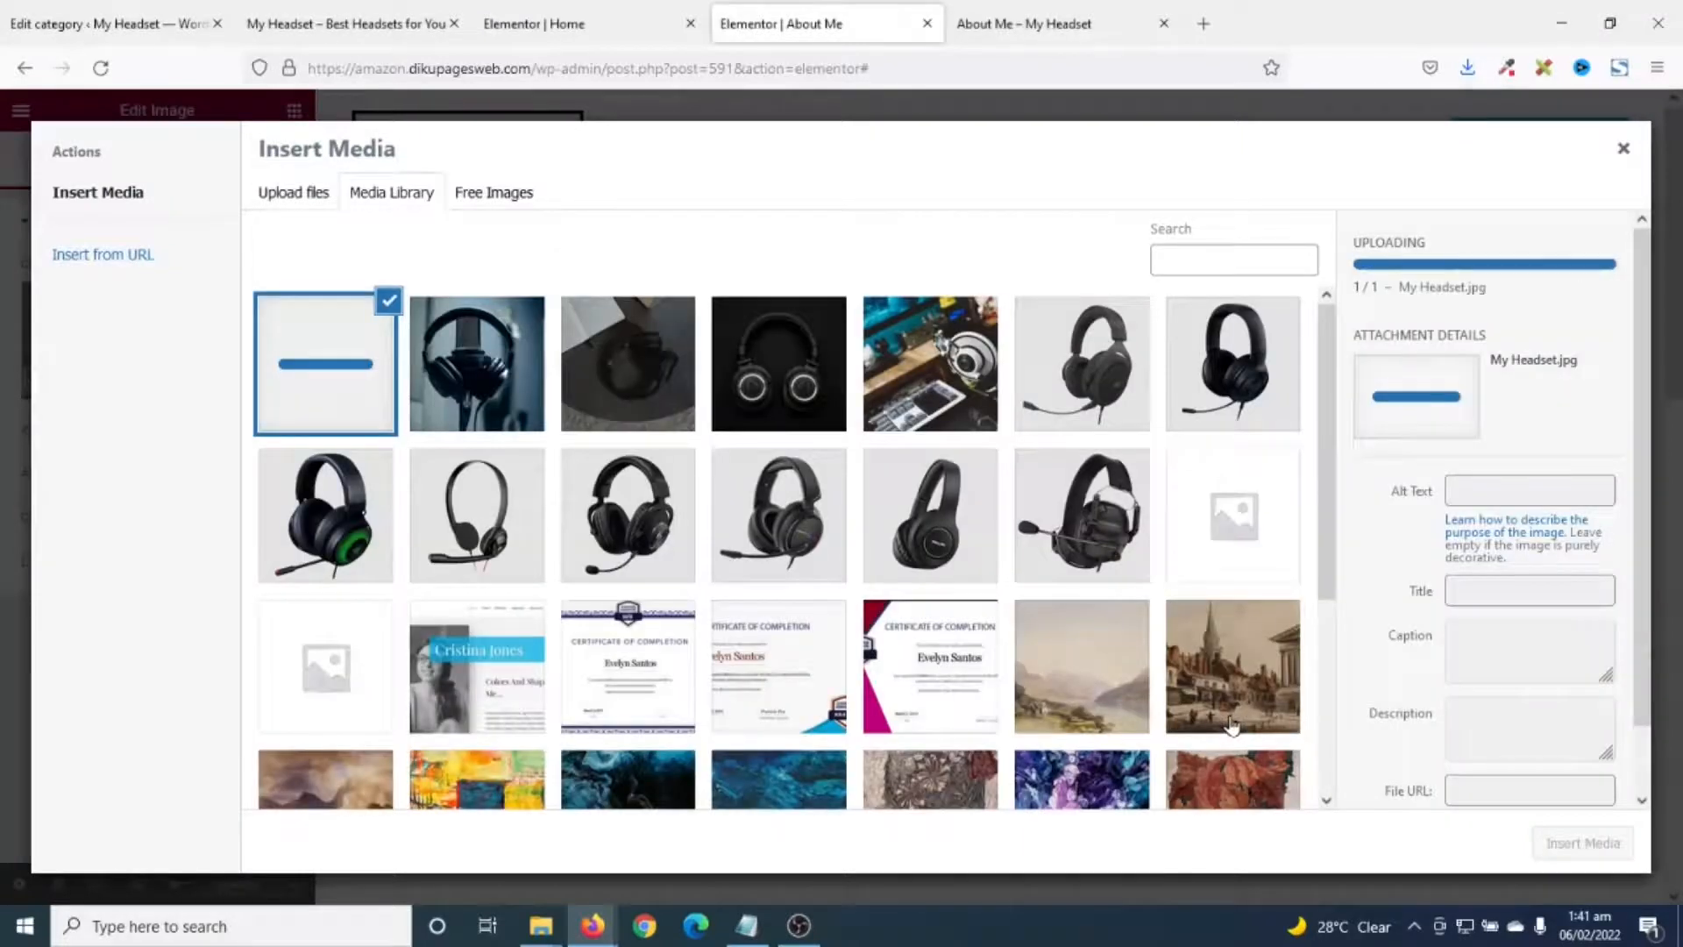
click(1569, 844)
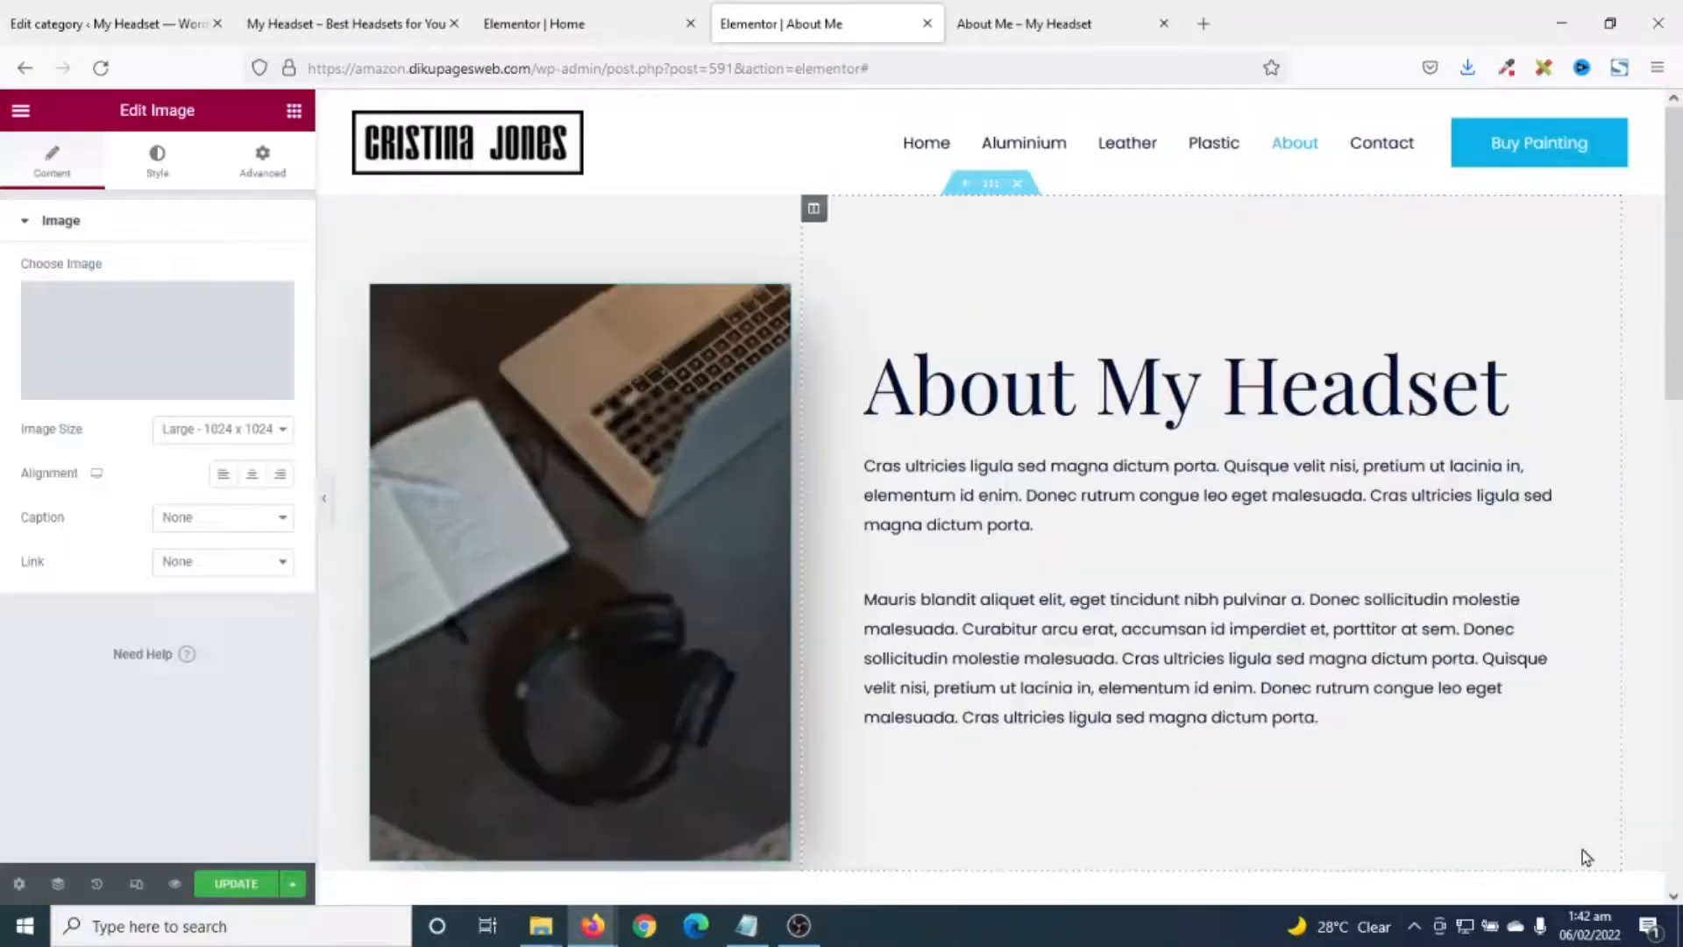
- Save the About page and check the new photo in the refreshed preview
scroll(1002, 571, down, 5)
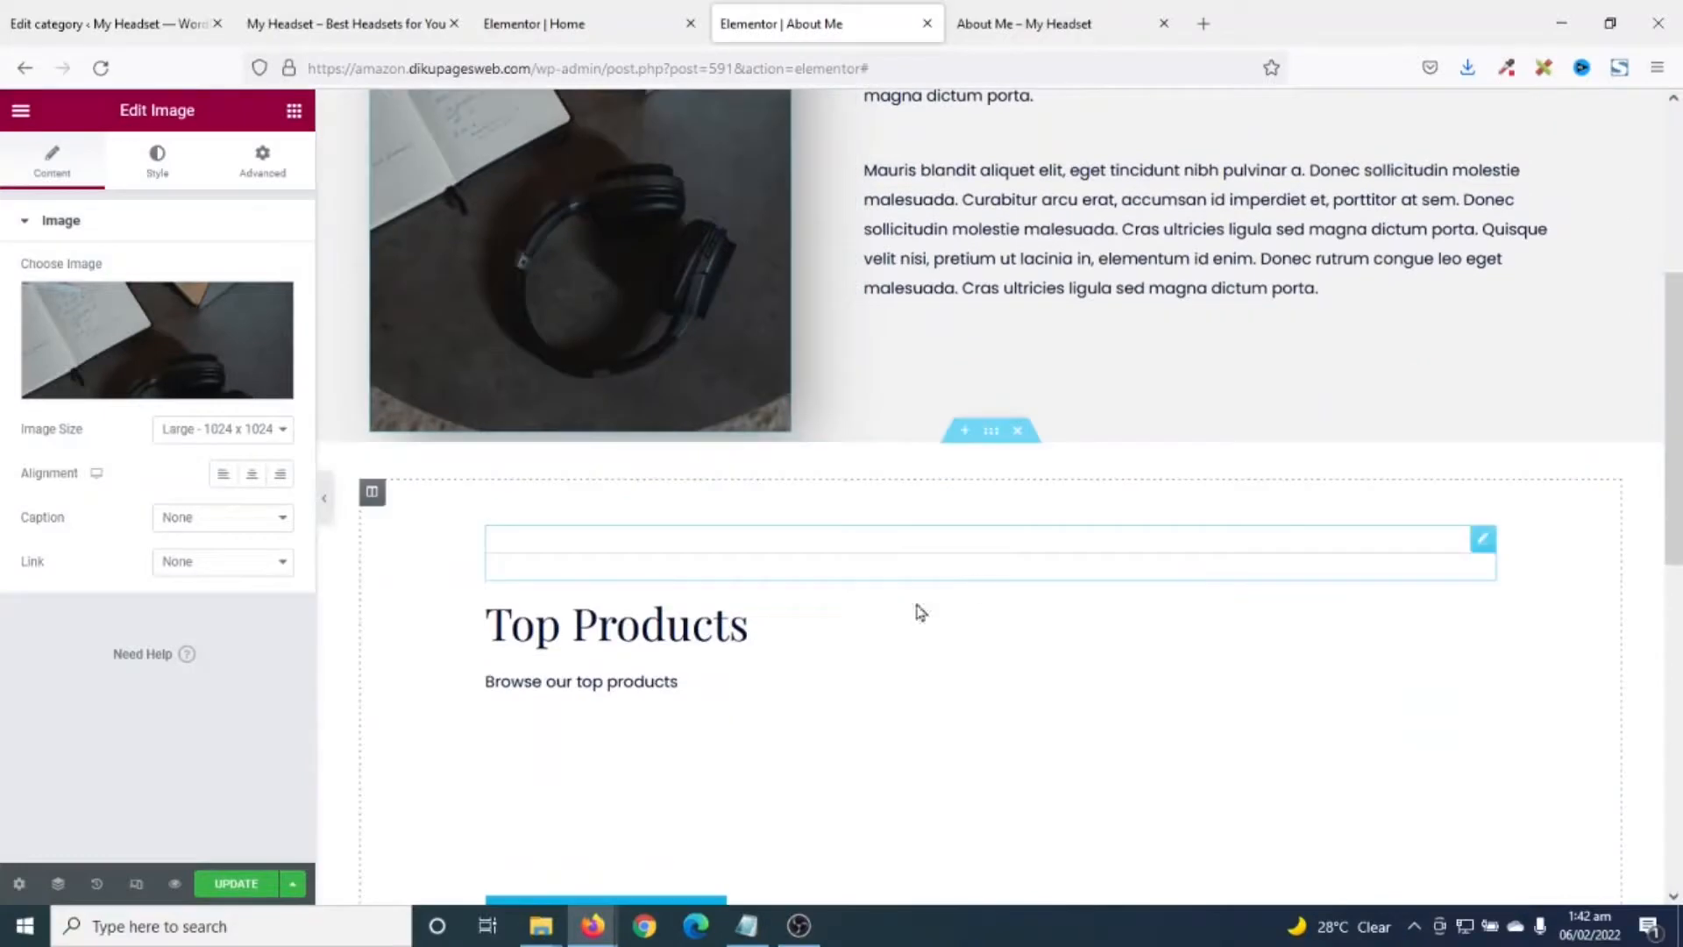
click(231, 885)
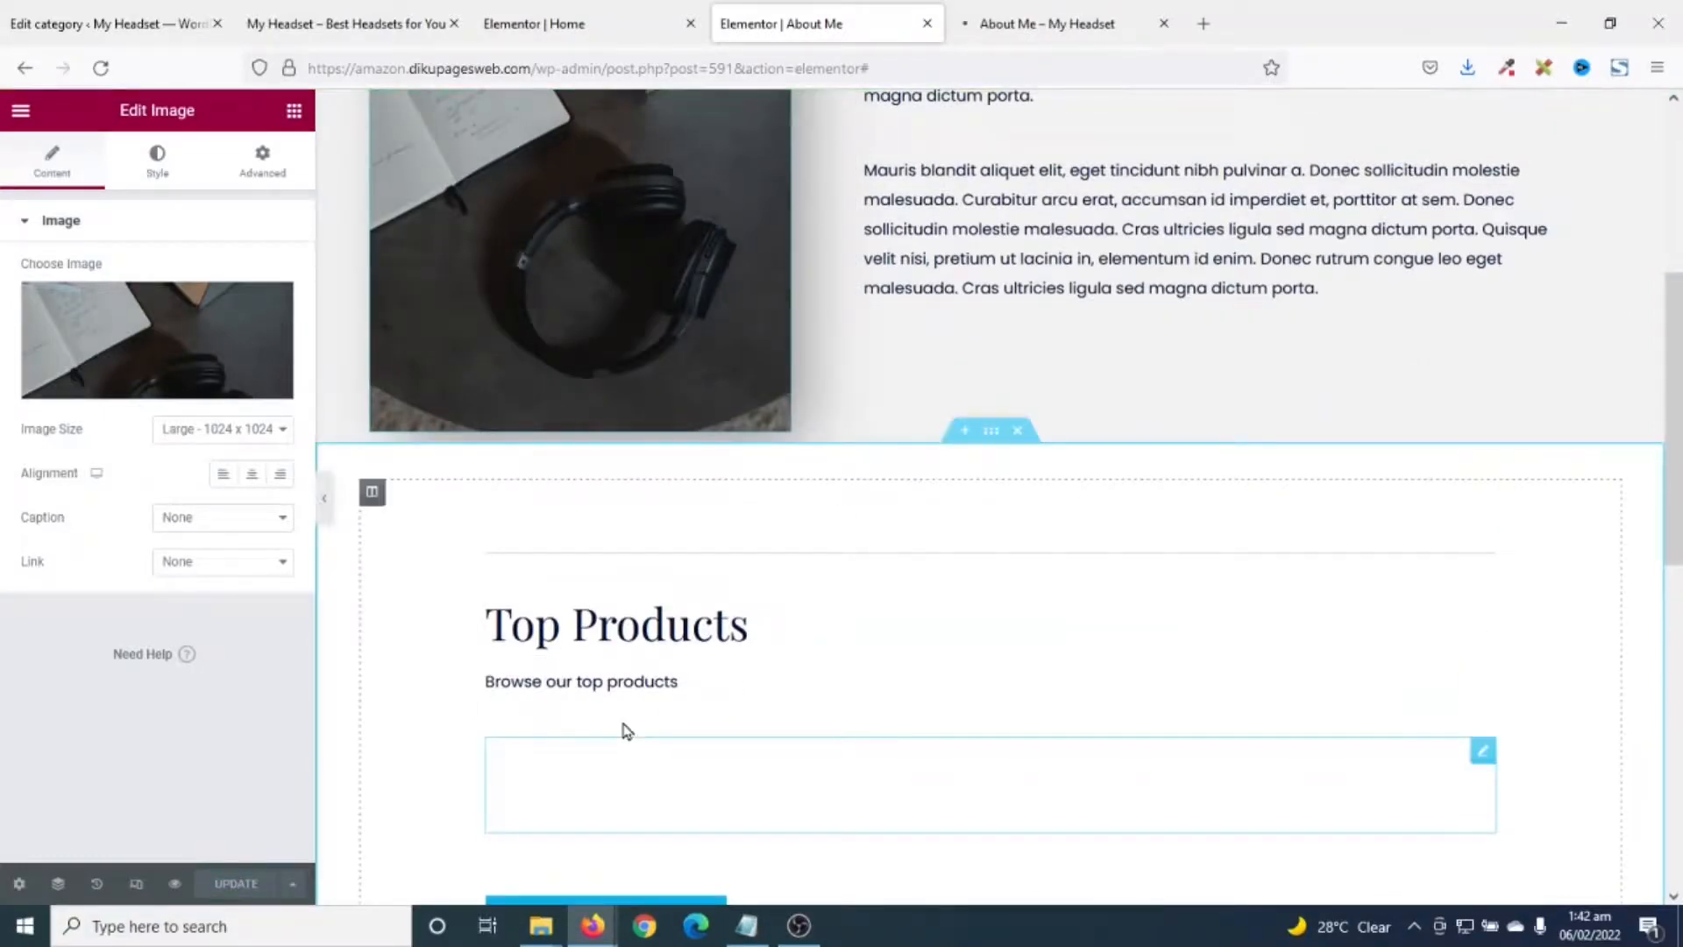
click(1019, 26)
scroll(1003, 316, down, 6)
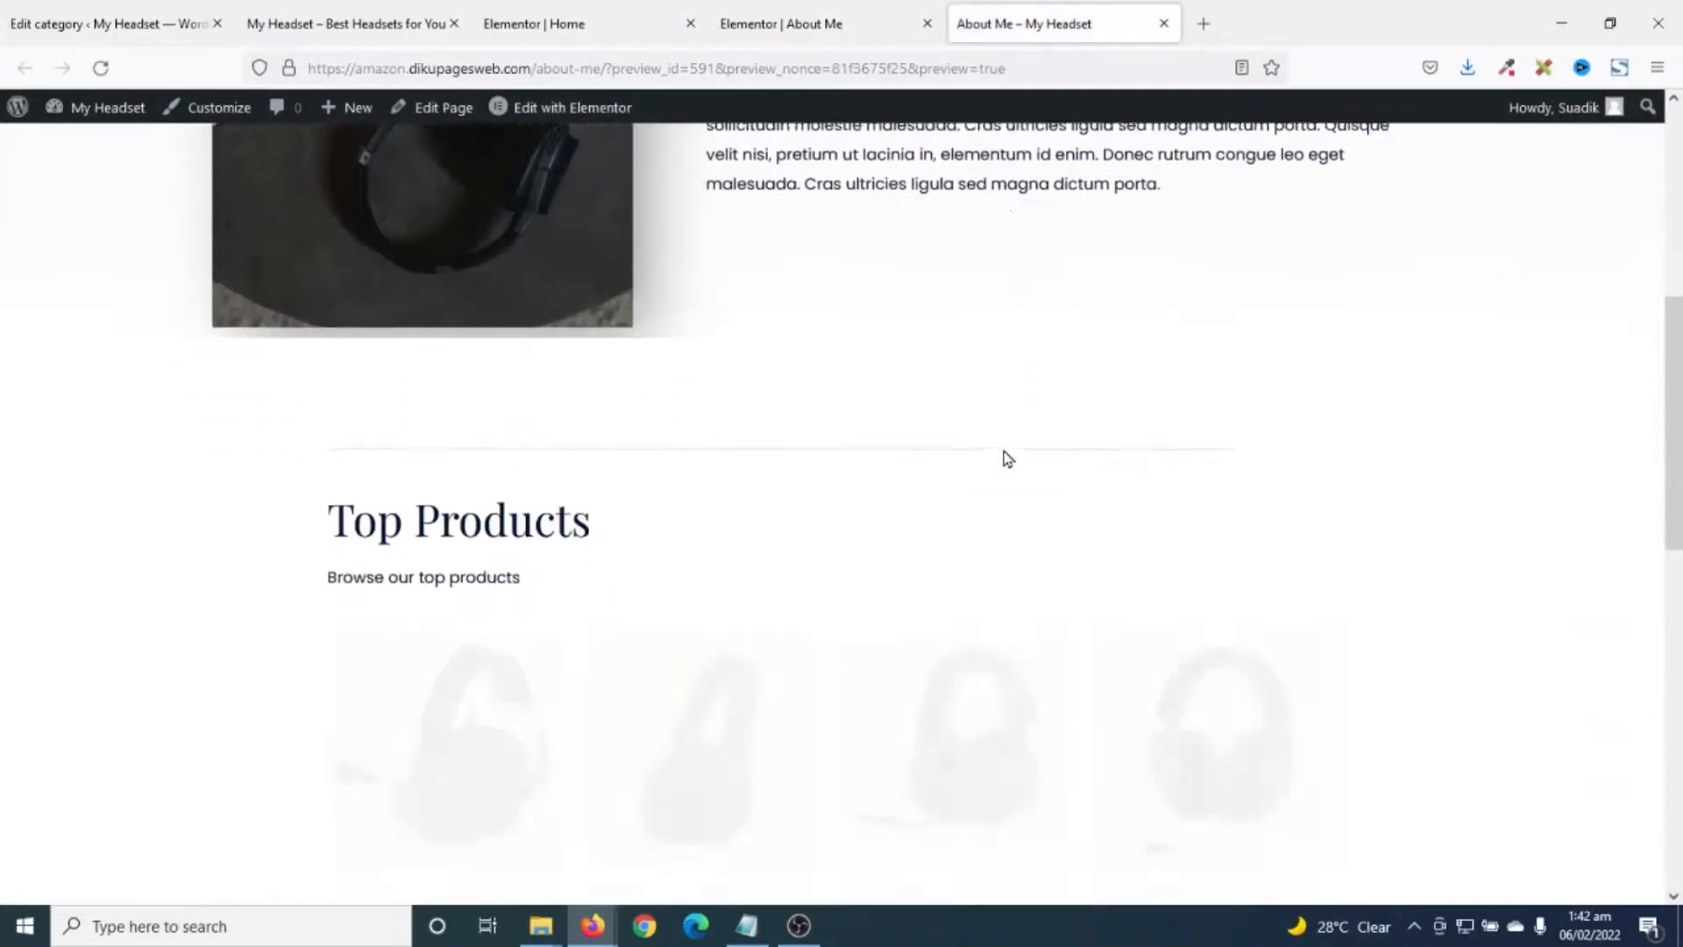
scroll(1006, 498, up, 6)
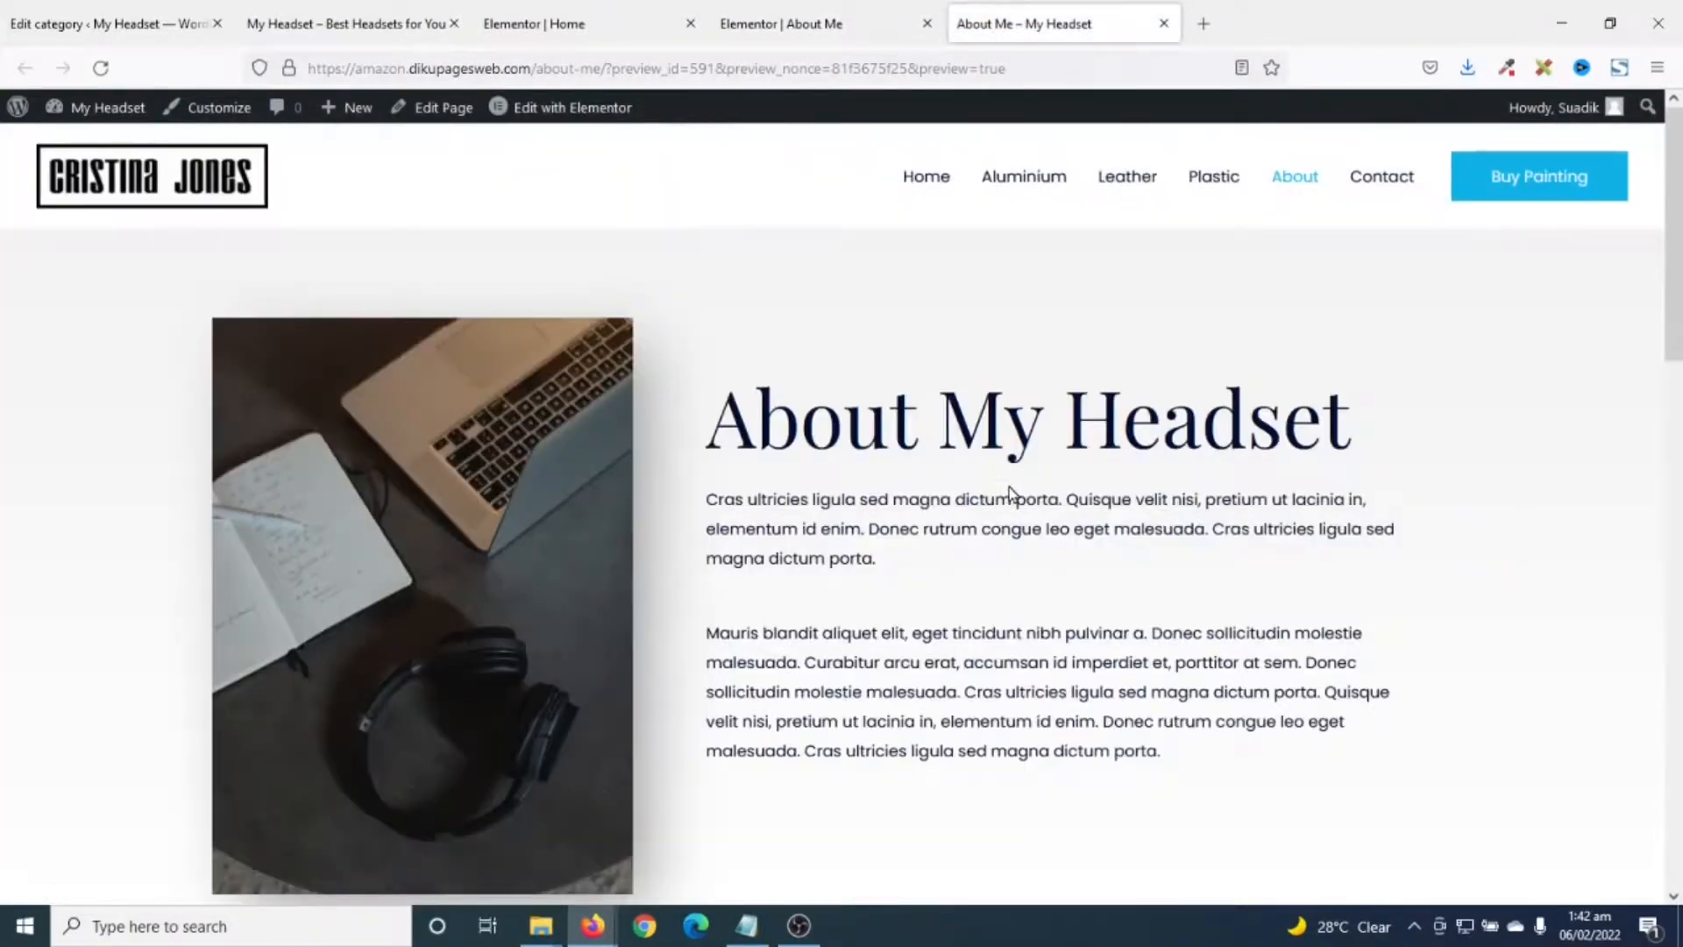
- Open the Contact page in Elementor and close the Home and About Me editor tabs
click(1372, 181)
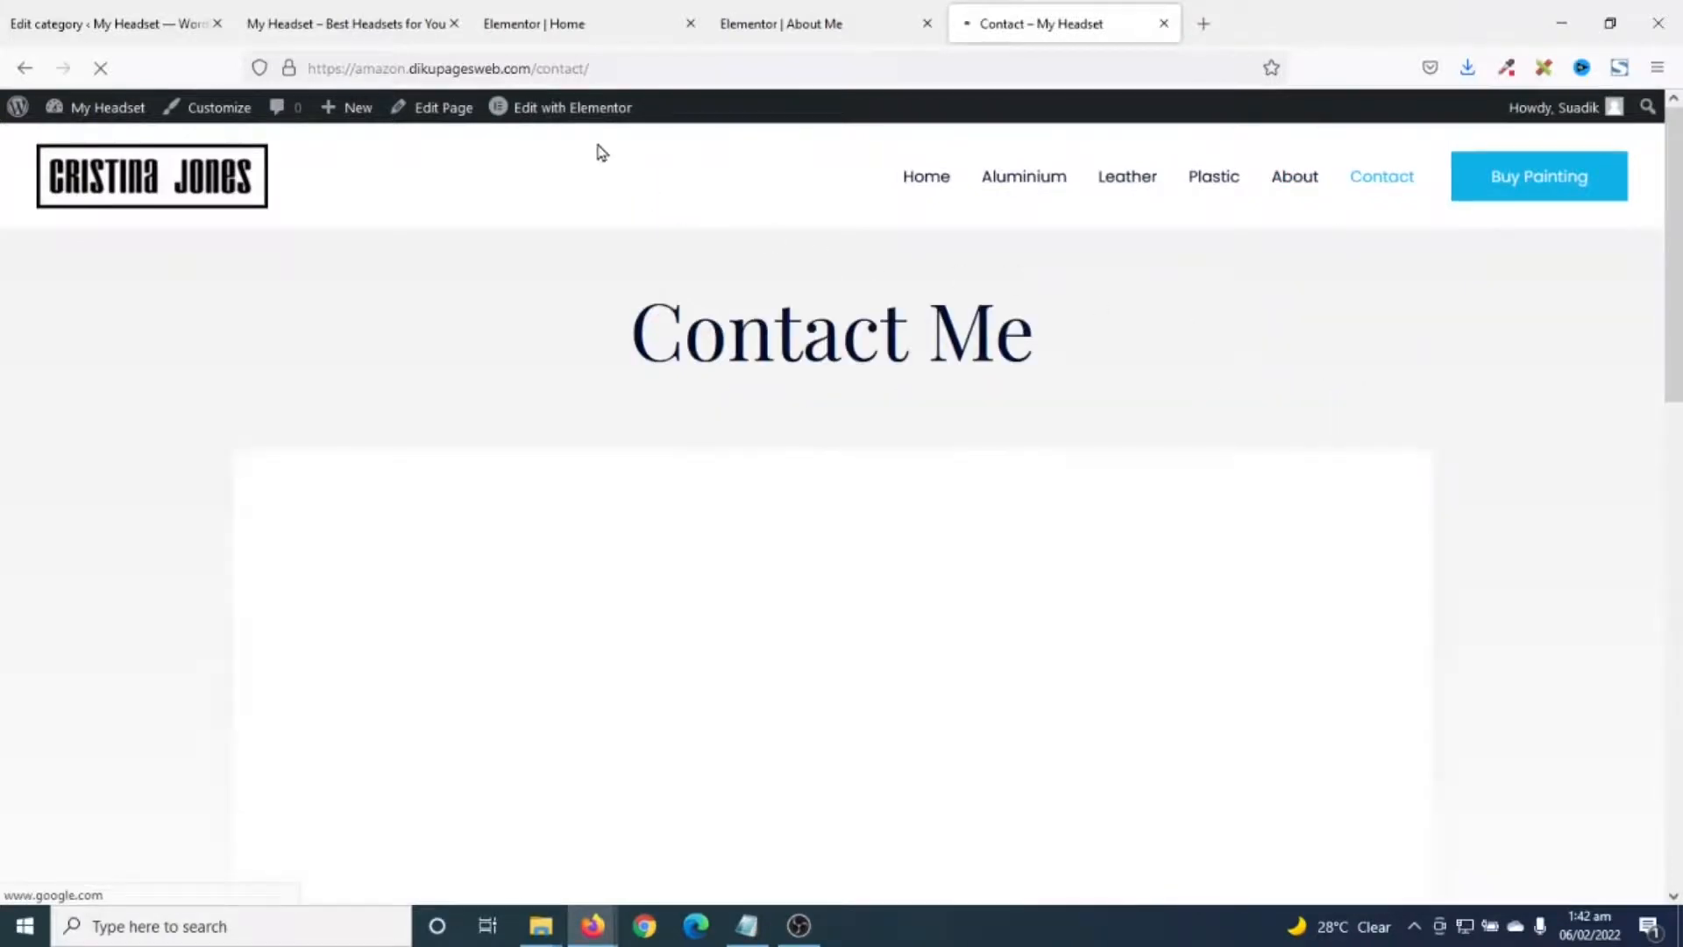
click(576, 113)
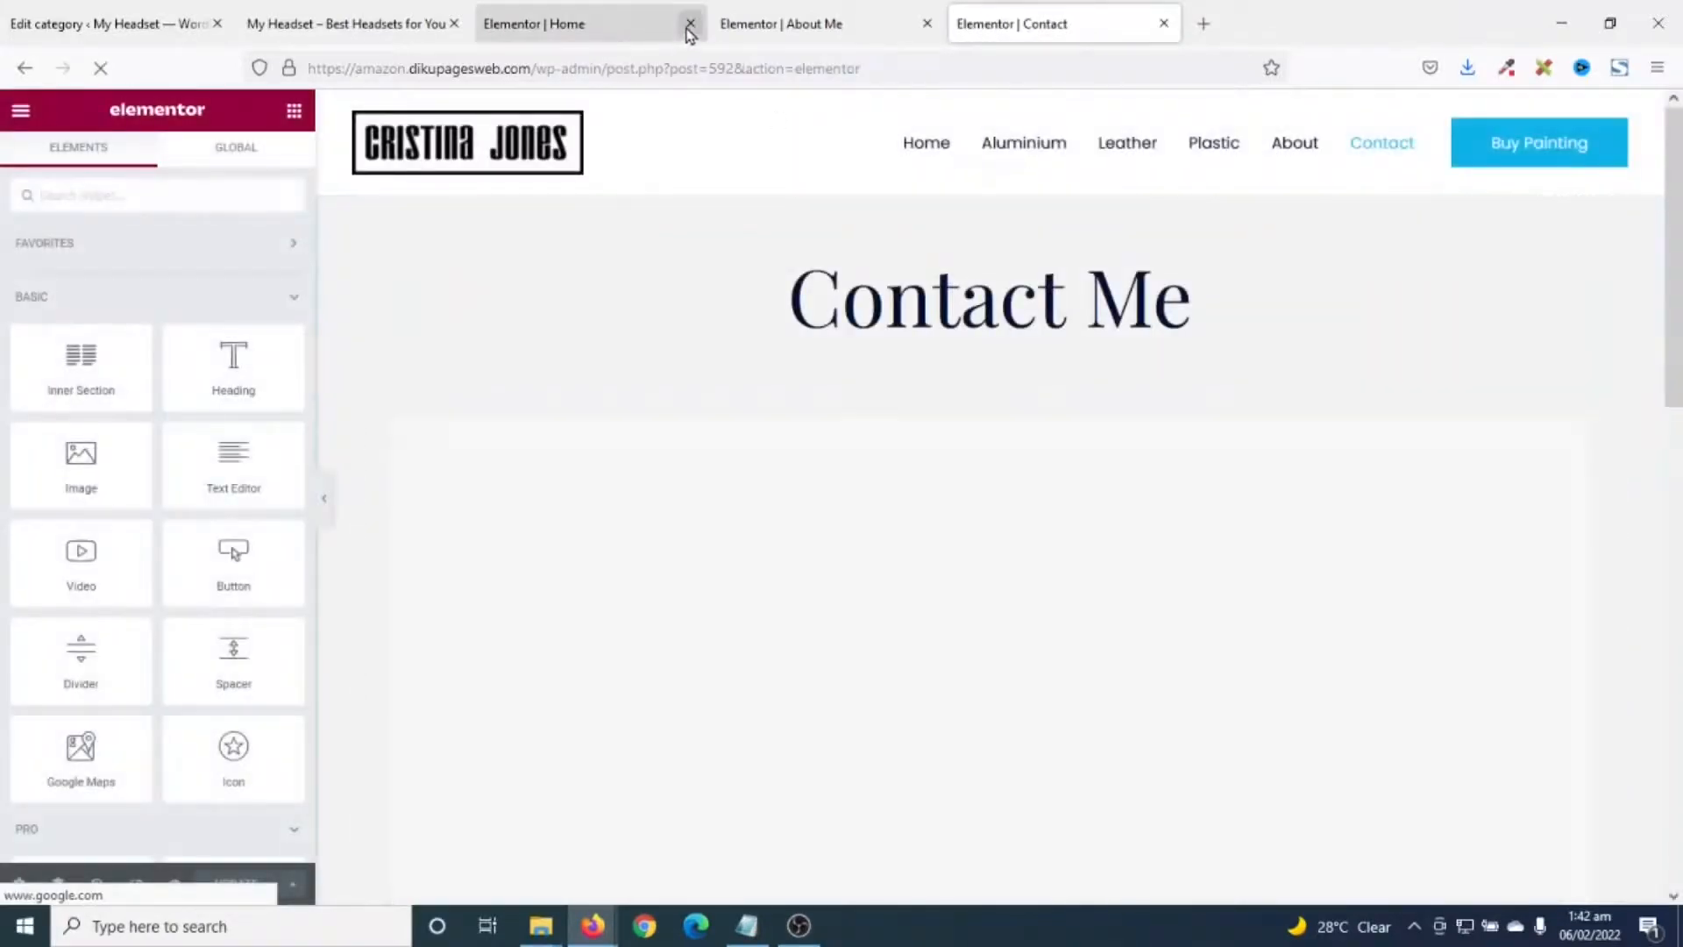
click(688, 23)
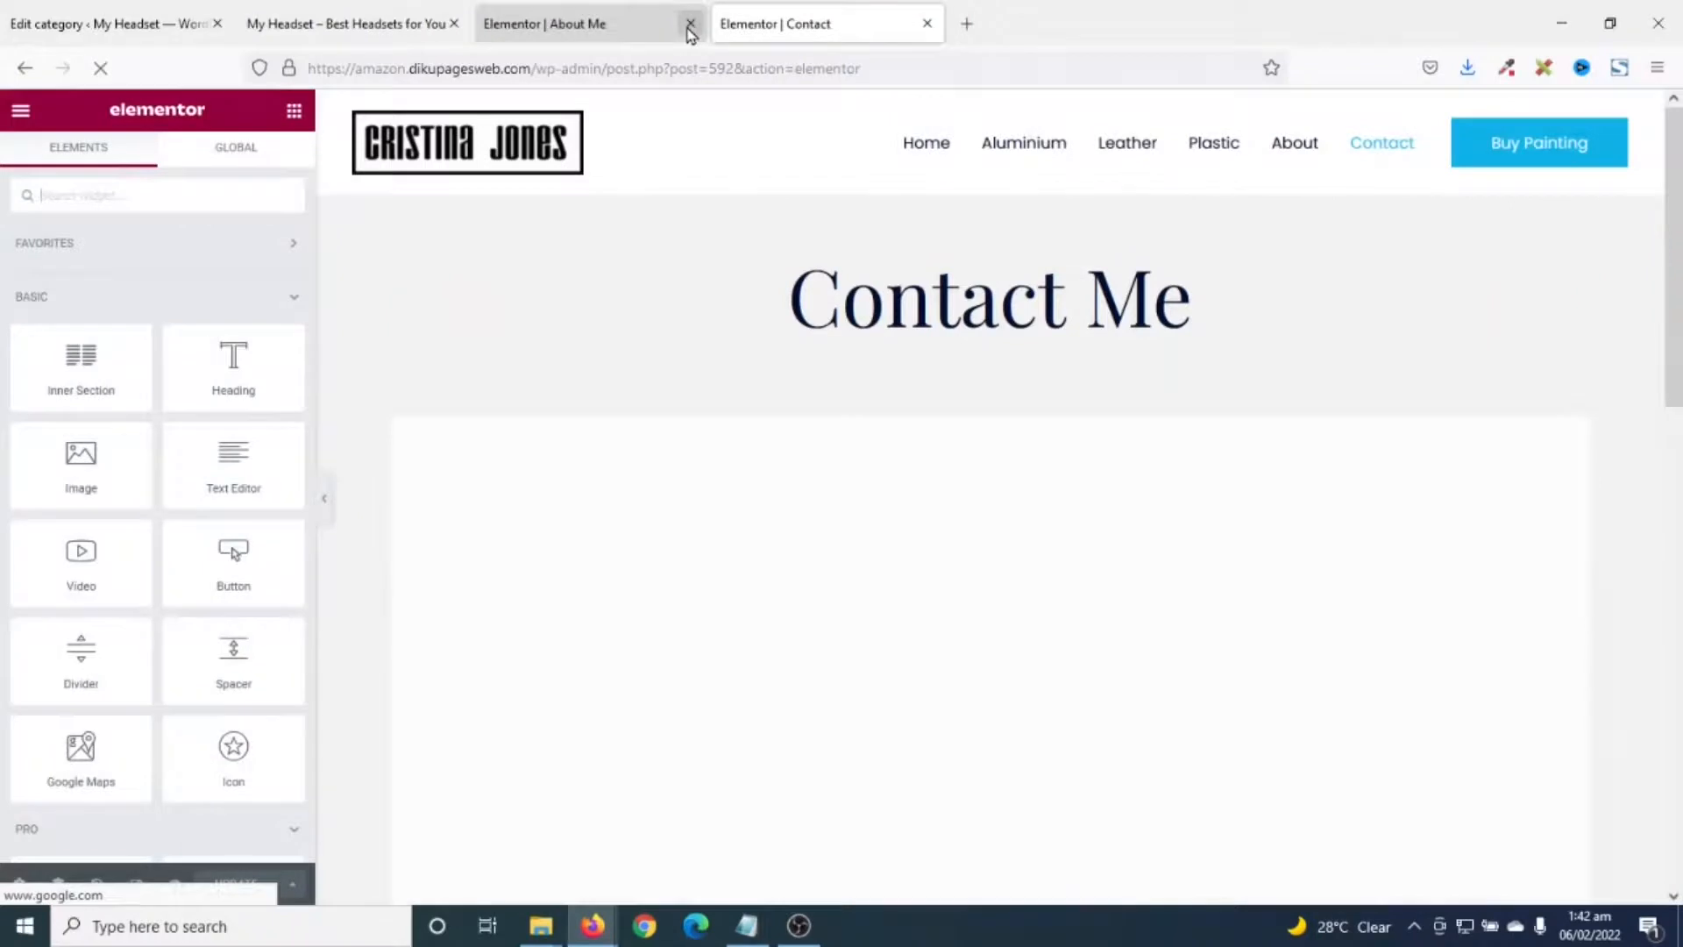
click(689, 23)
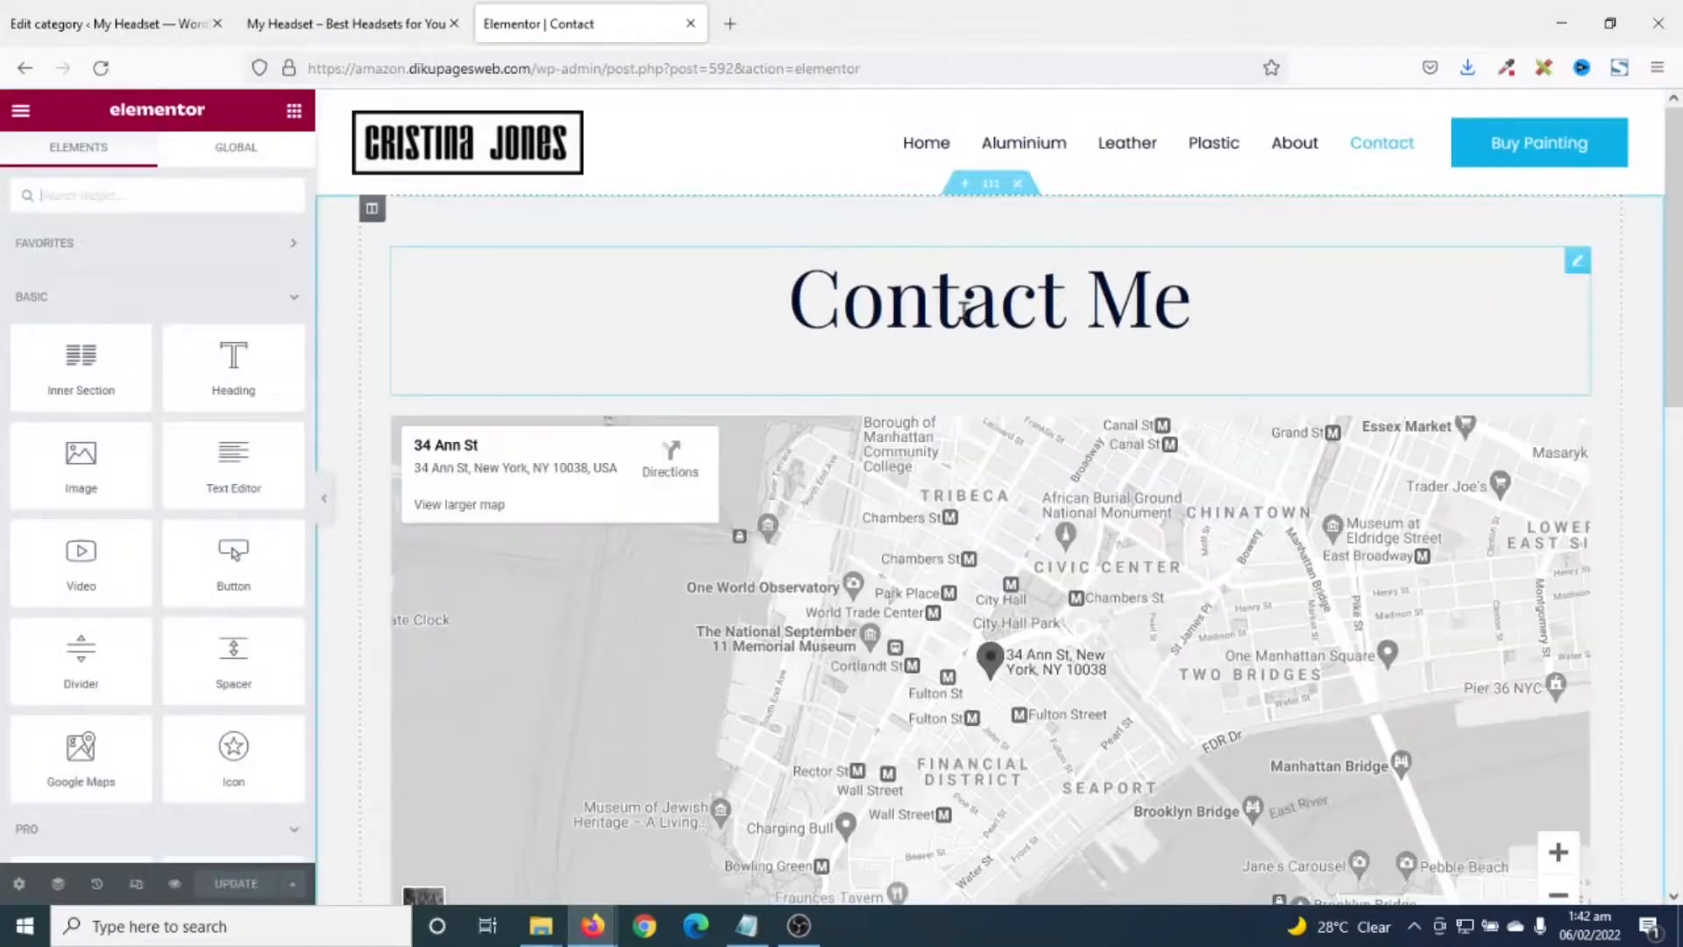
- Replace the 'Contact Me' heading text with 'Get In Touch'
click(1194, 296)
drag(1193, 296, 781, 312)
text(Get)
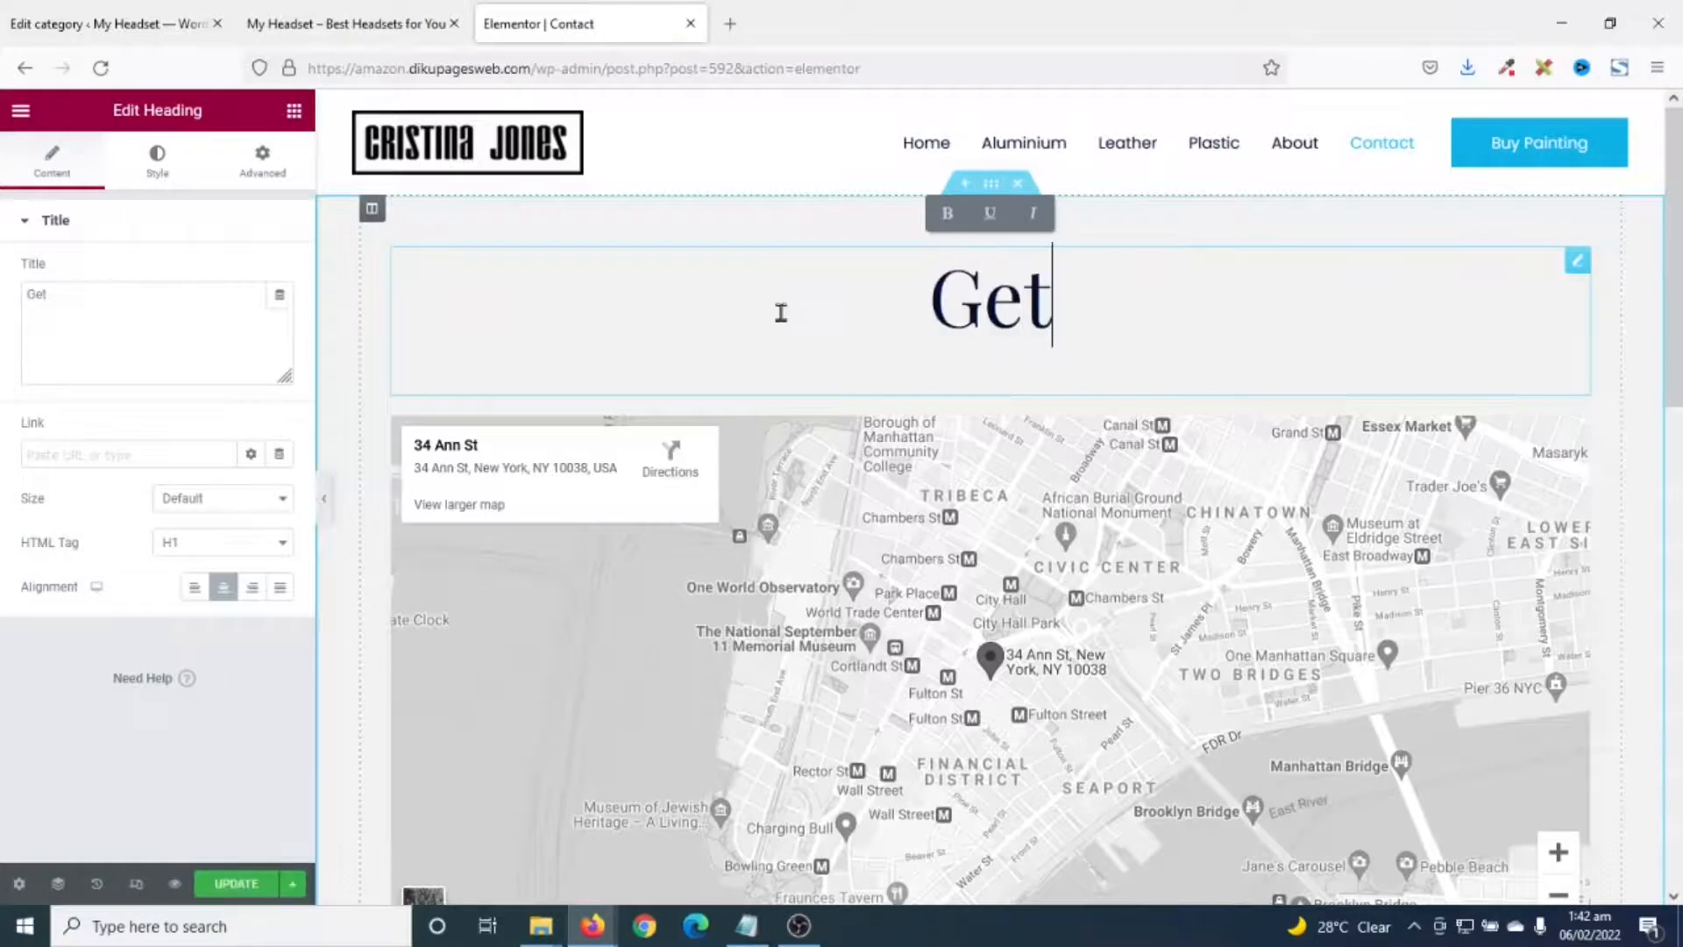
text( In Touch)
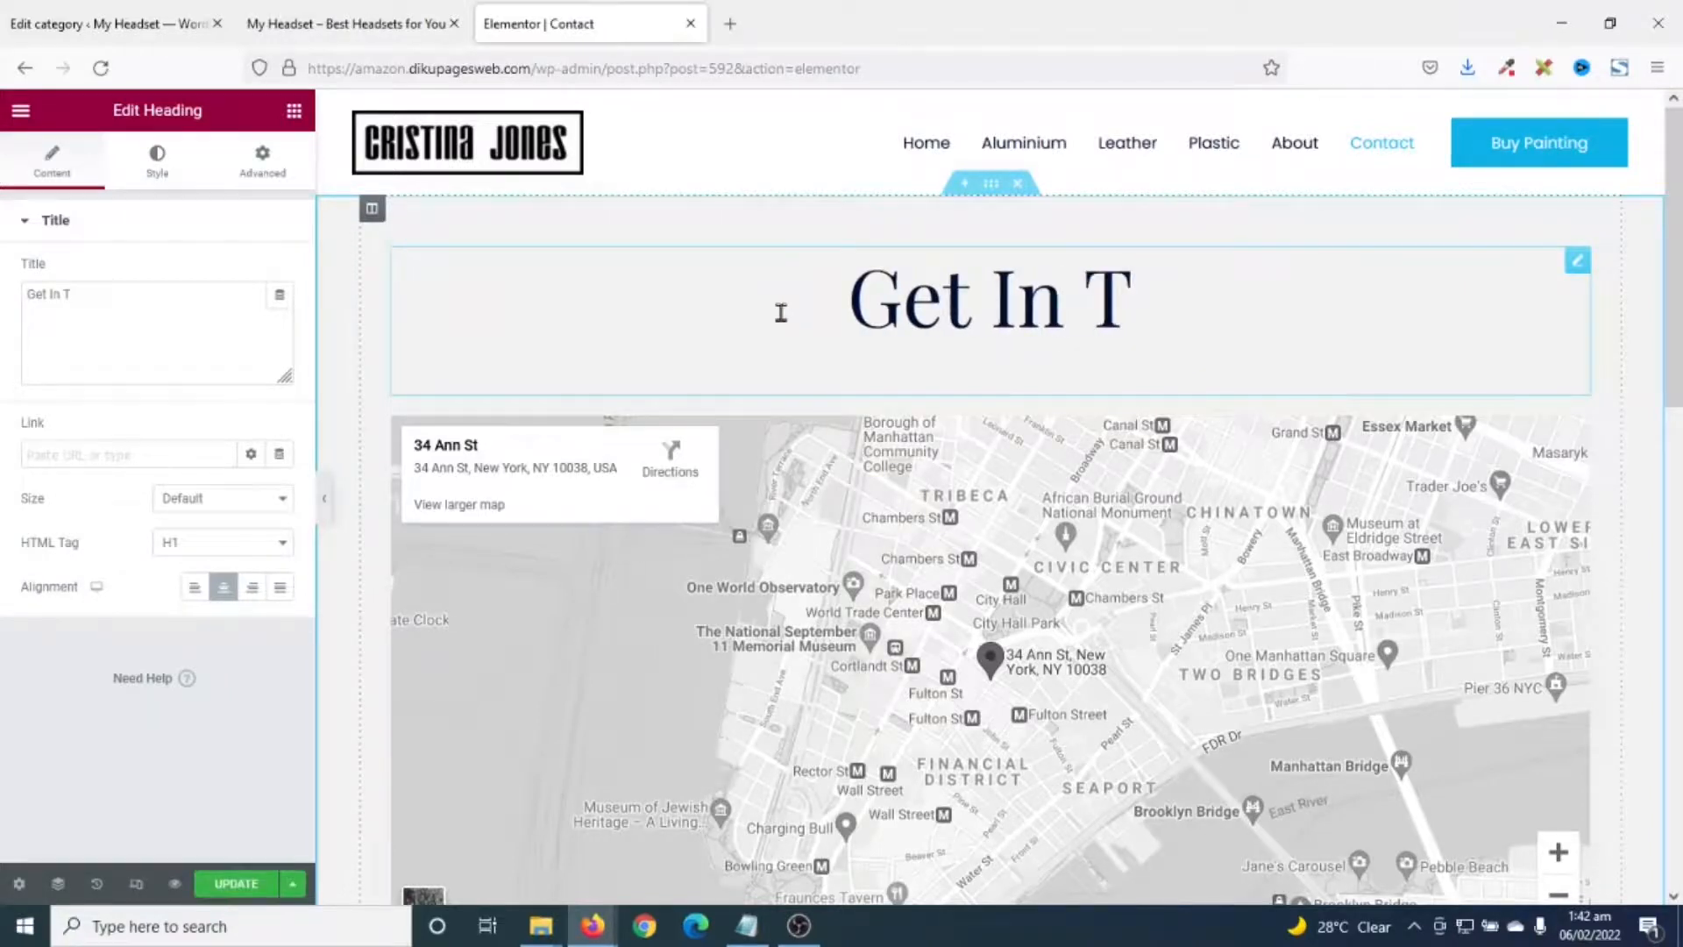
scroll(1286, 341, down, 2)
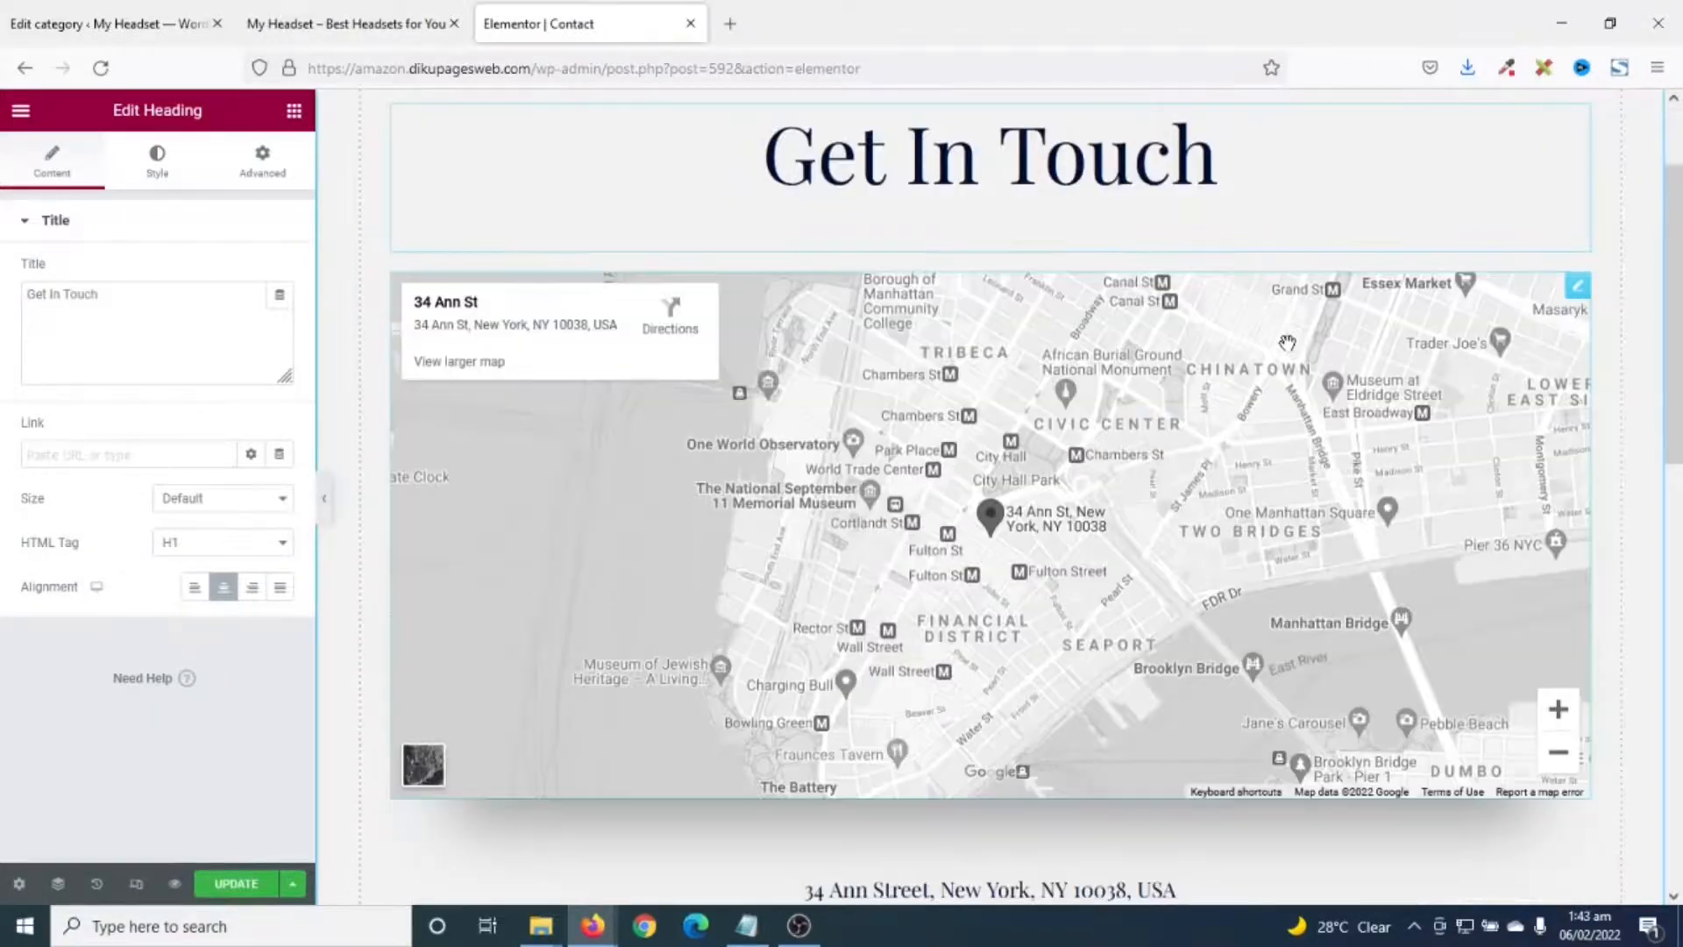
- Change the Google Maps widget location from the New York address to 'Changli, Tamale'
right_click(1574, 299)
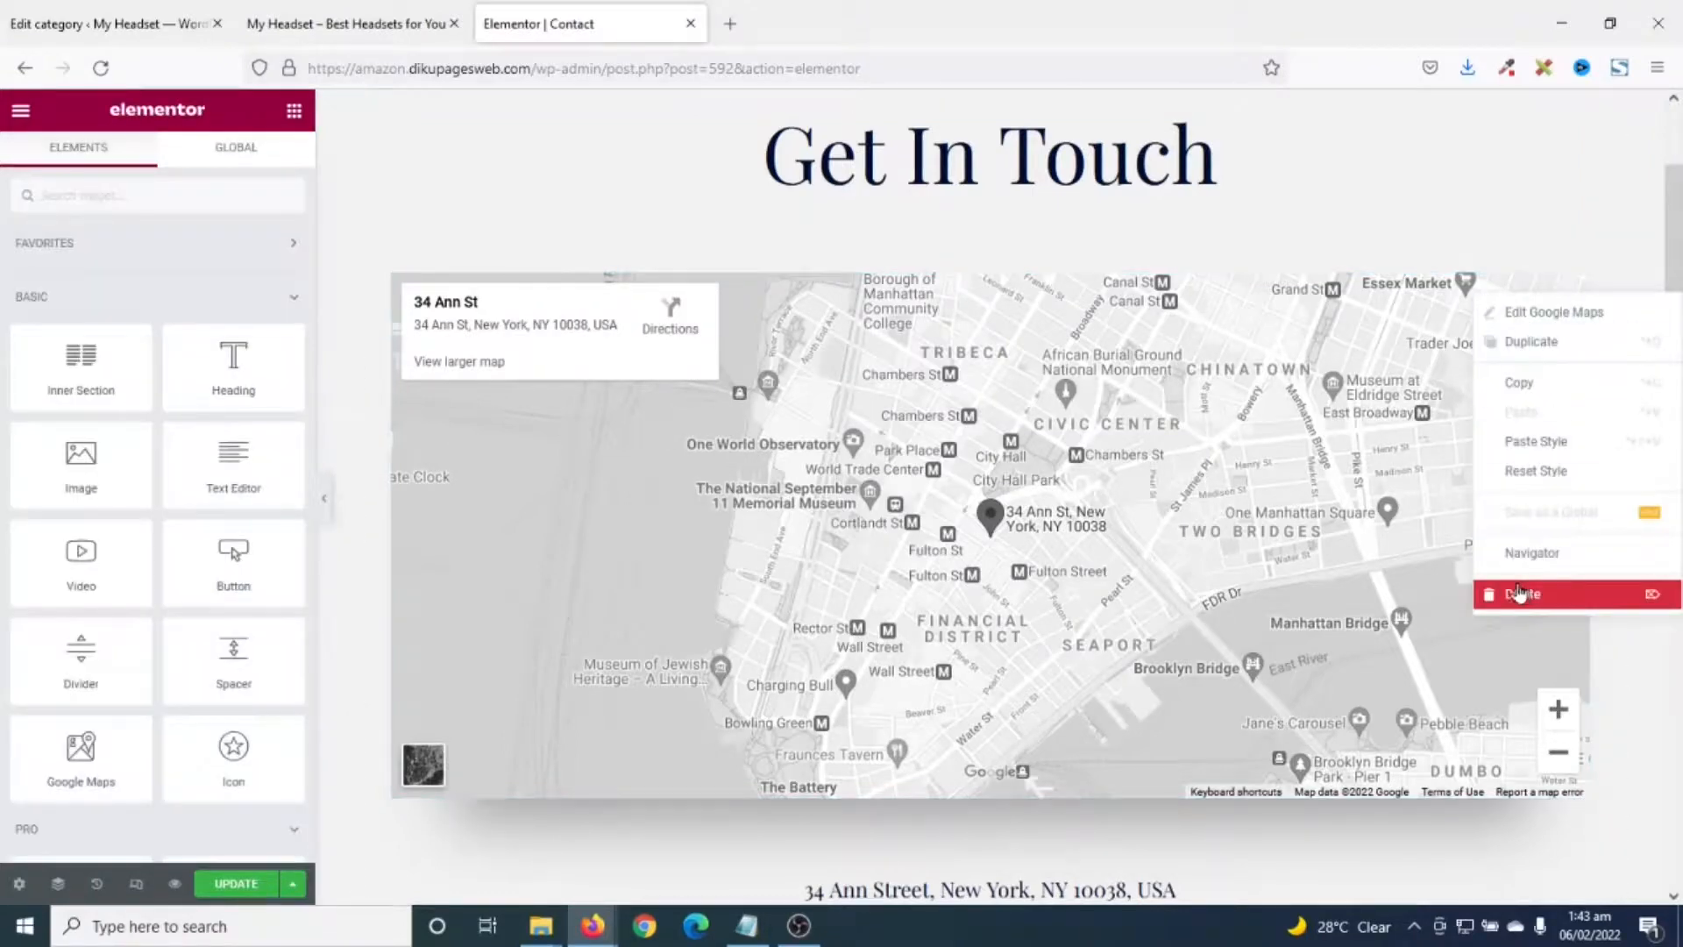
click(1333, 383)
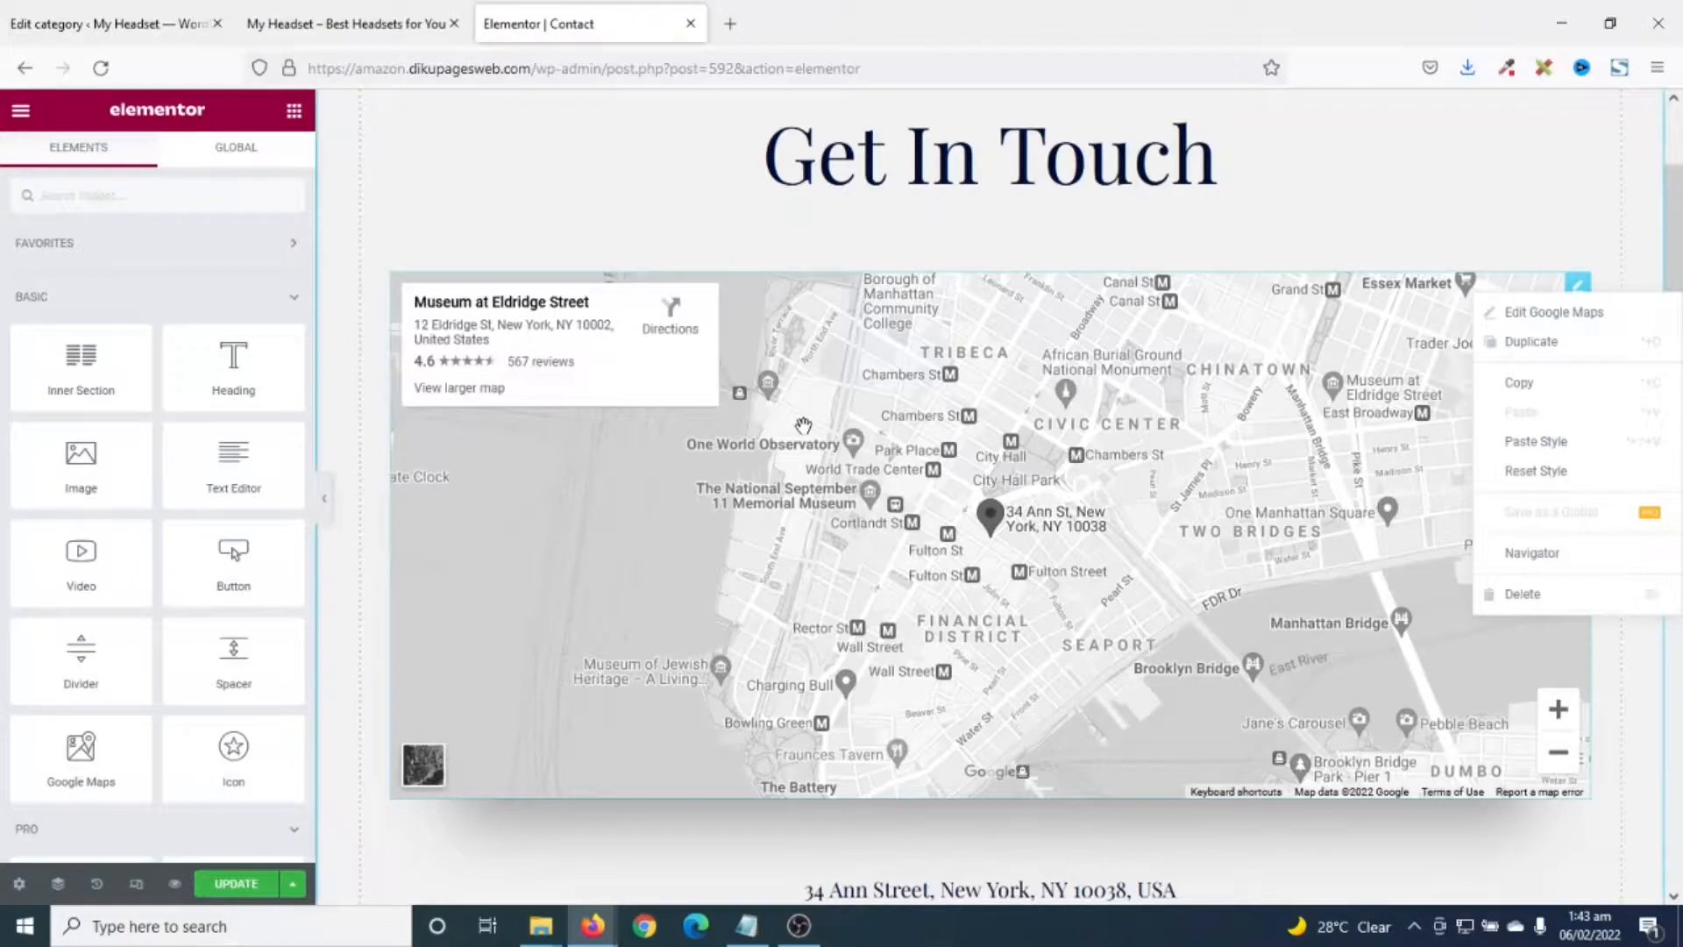
click(1576, 284)
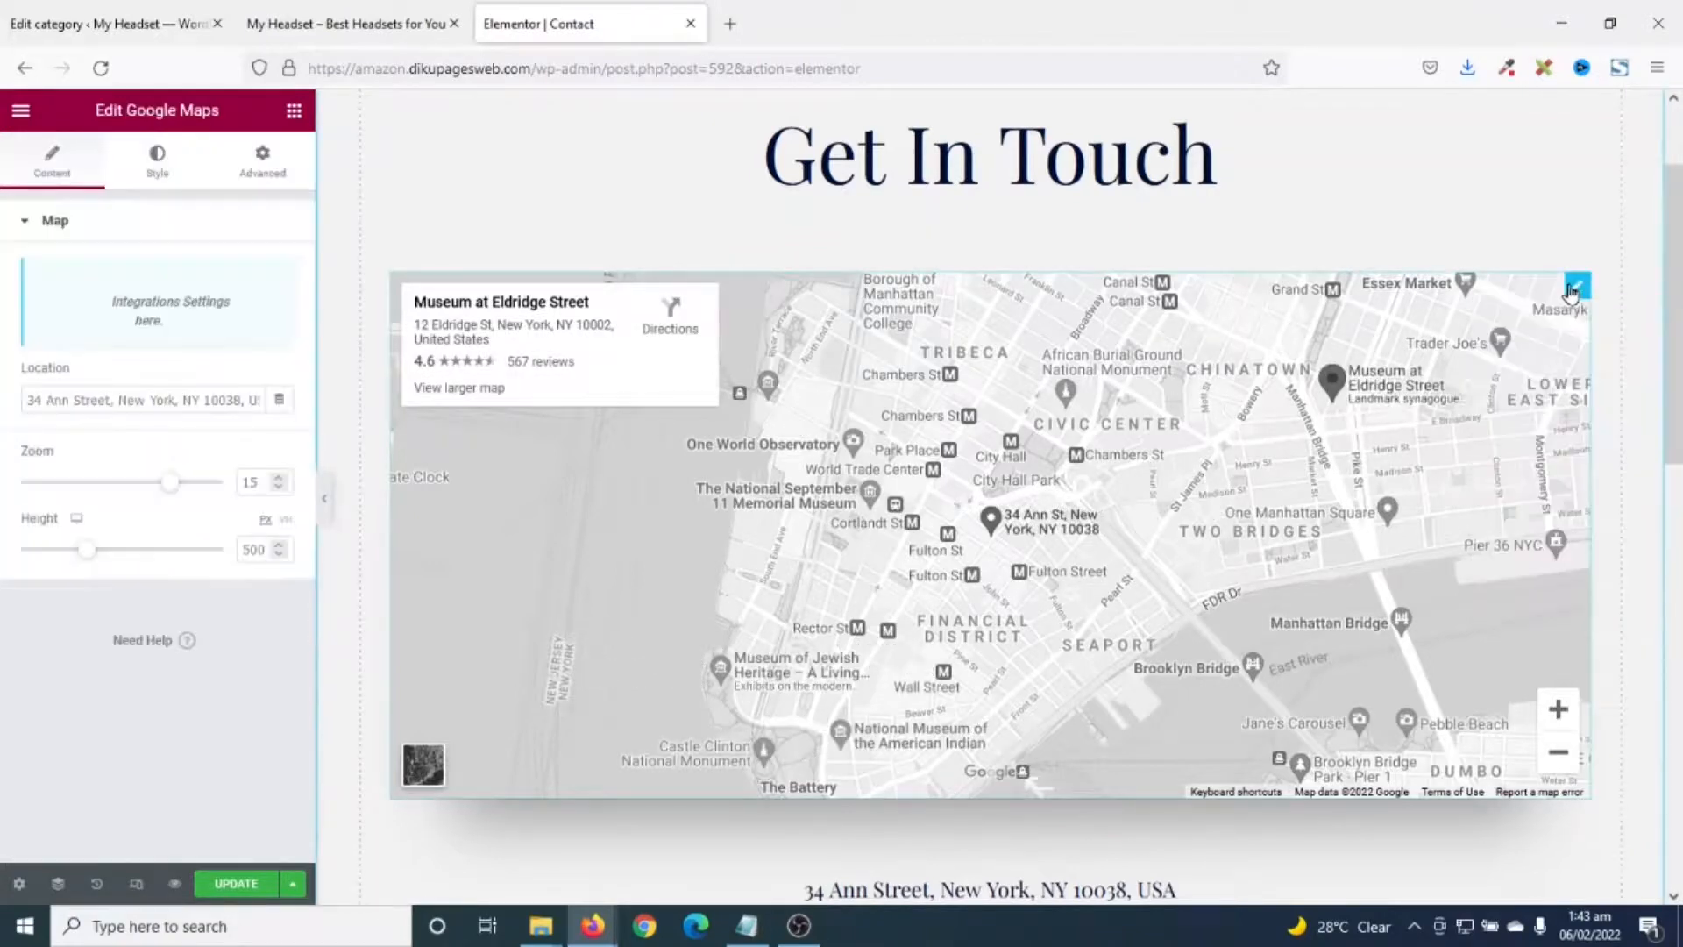
triple_click(173, 398)
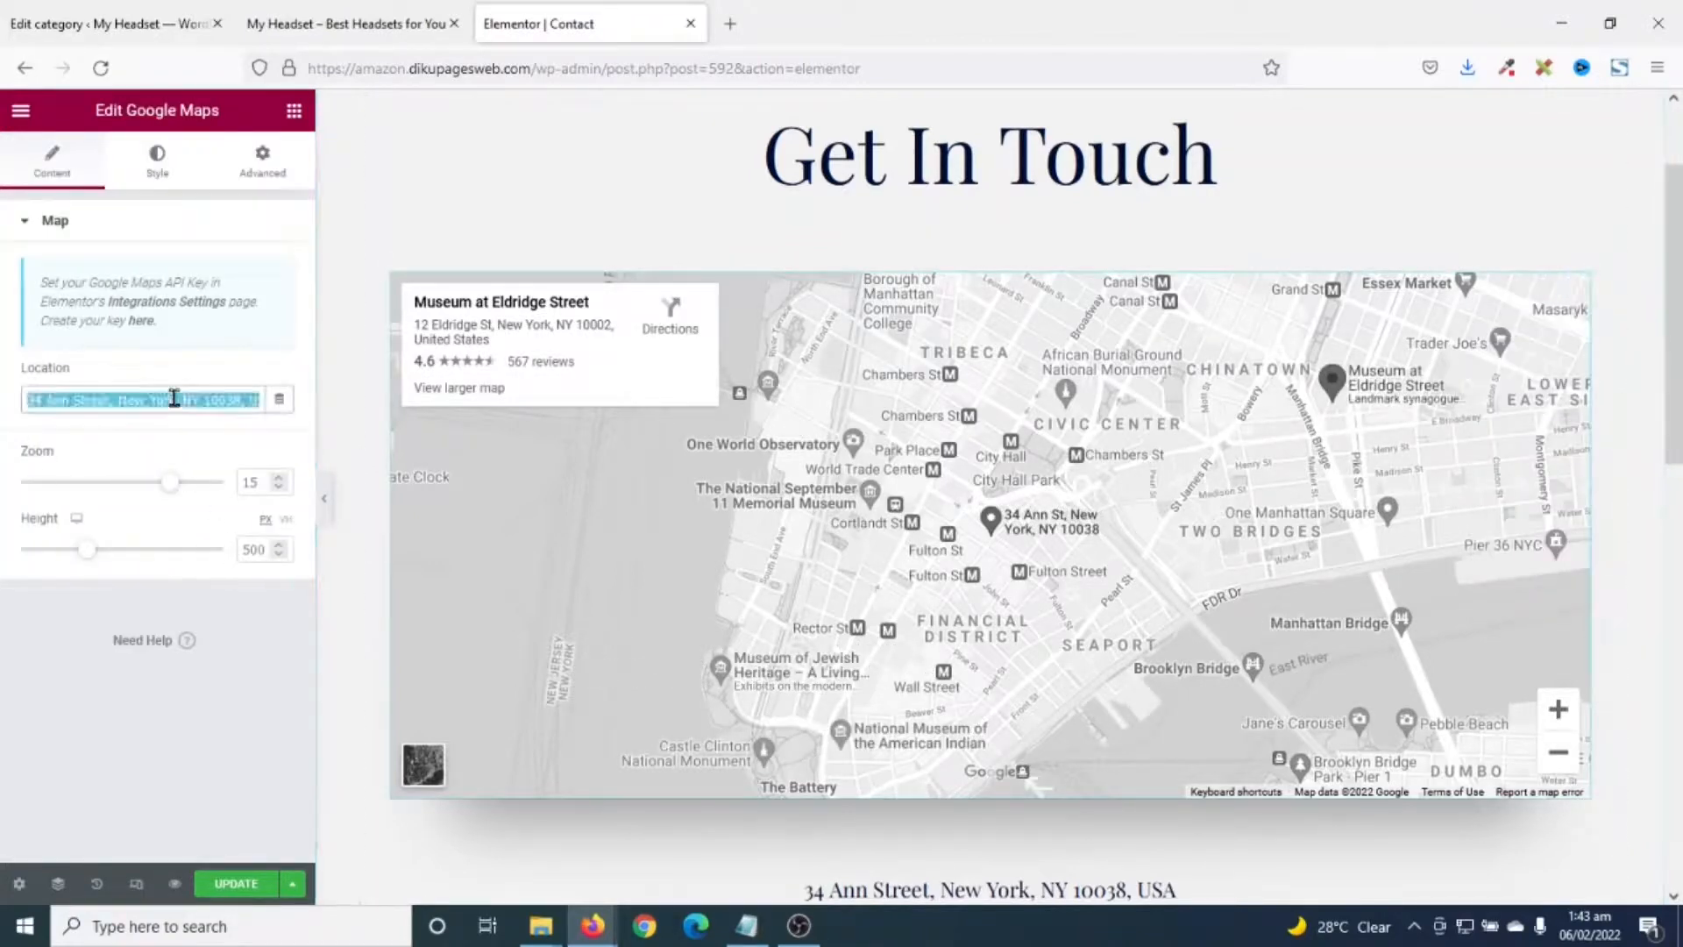
text(Changli, Tamale)
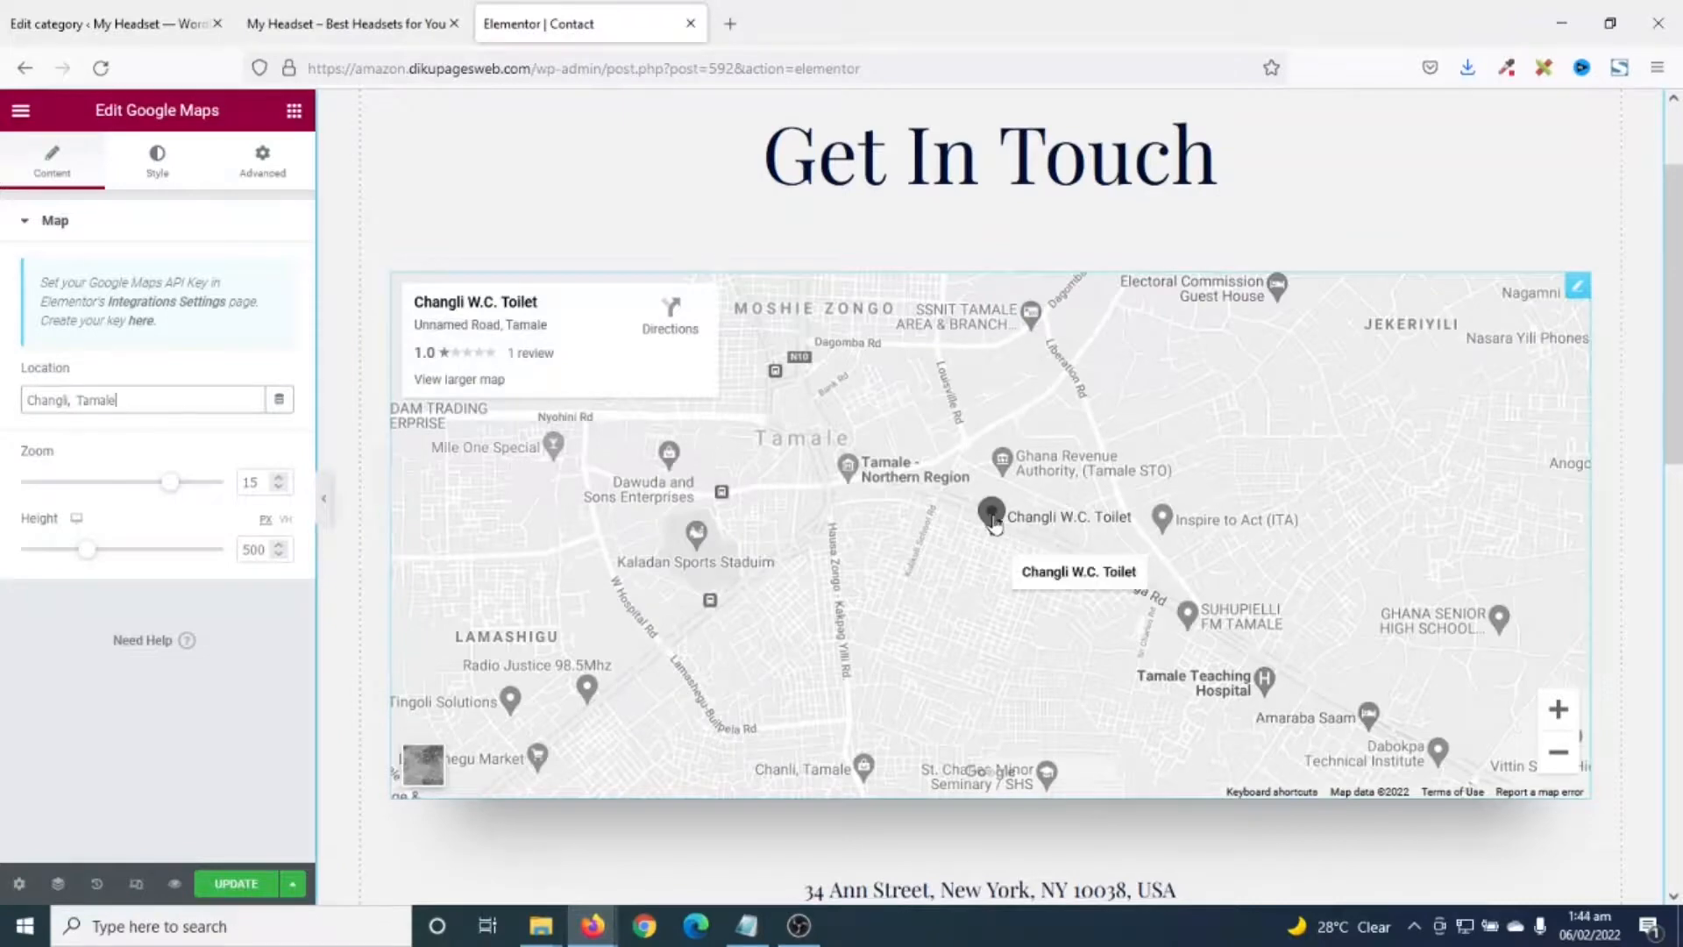
scroll(1035, 613, down, 3)
click(972, 604)
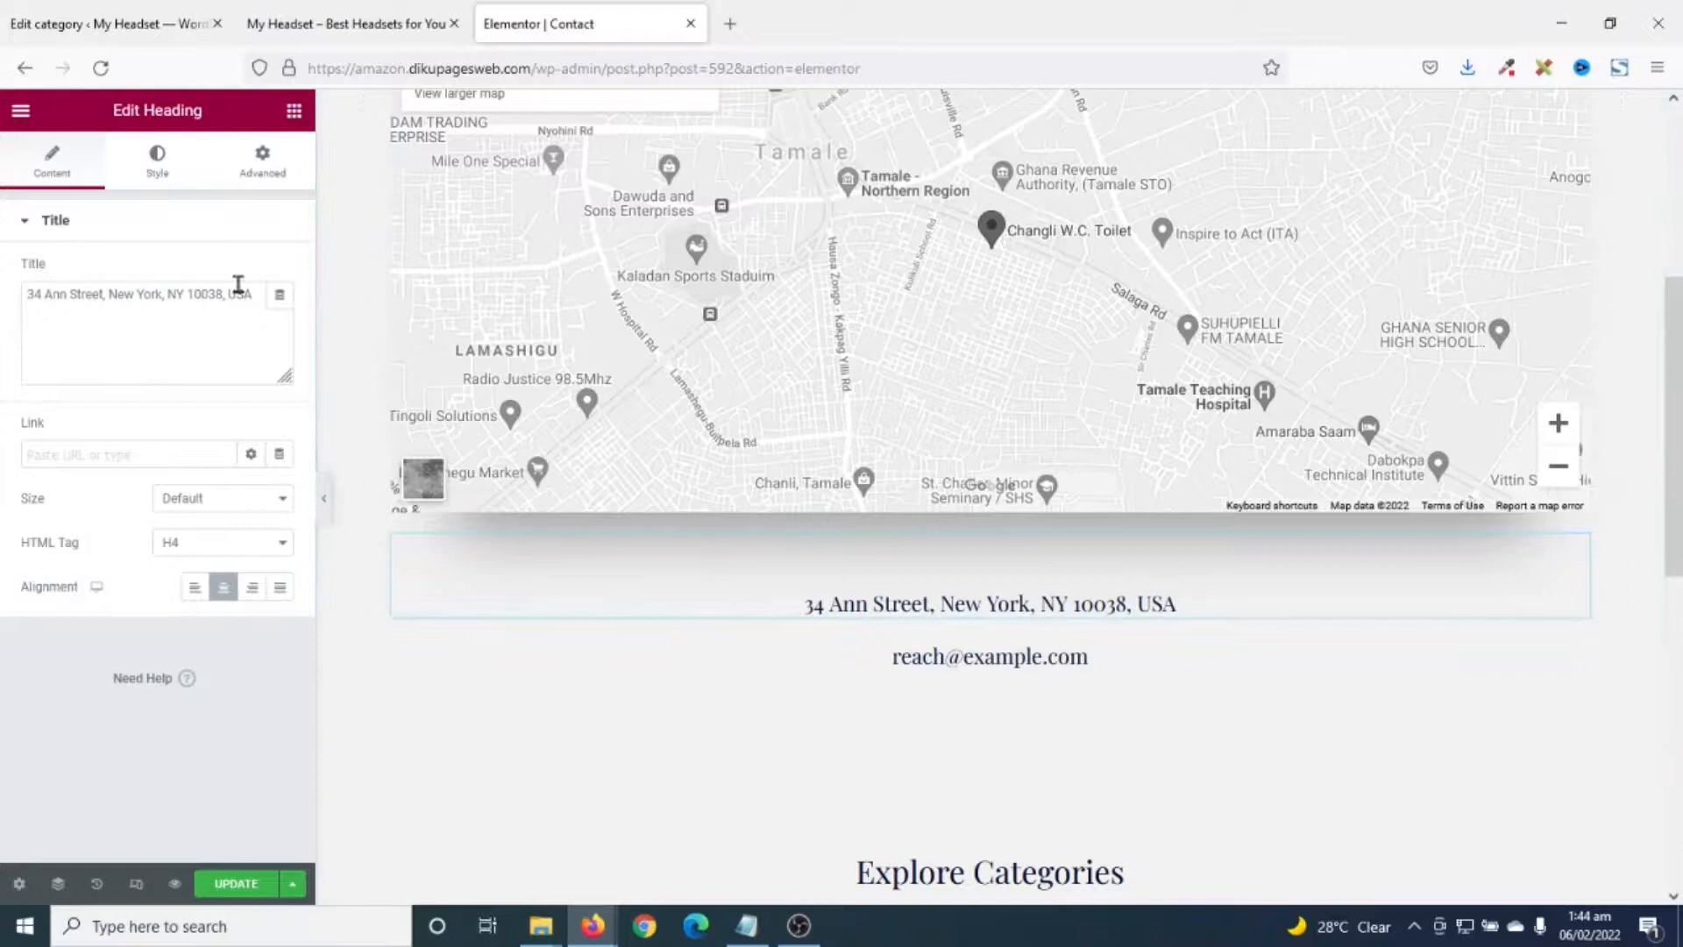
- Paste the Tamale street address into the address line and replace the example e-mail with the site's info e-mail
drag(253, 295, 3, 298)
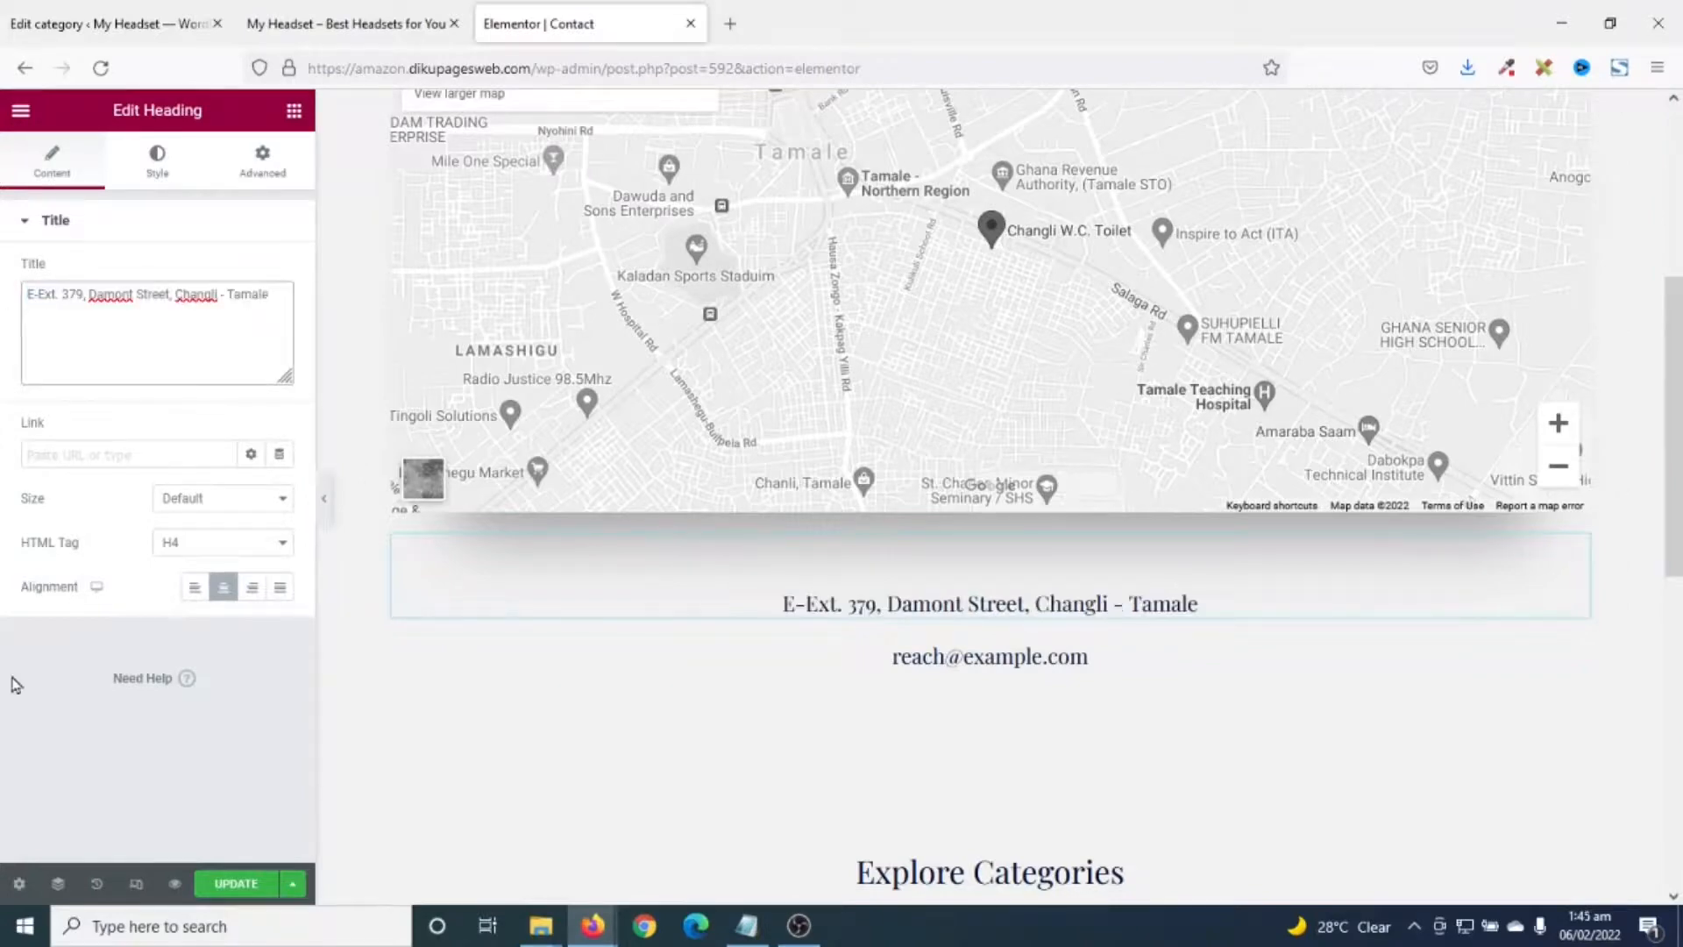
click(958, 659)
click(56, 295)
drag(137, 294, 3, 298)
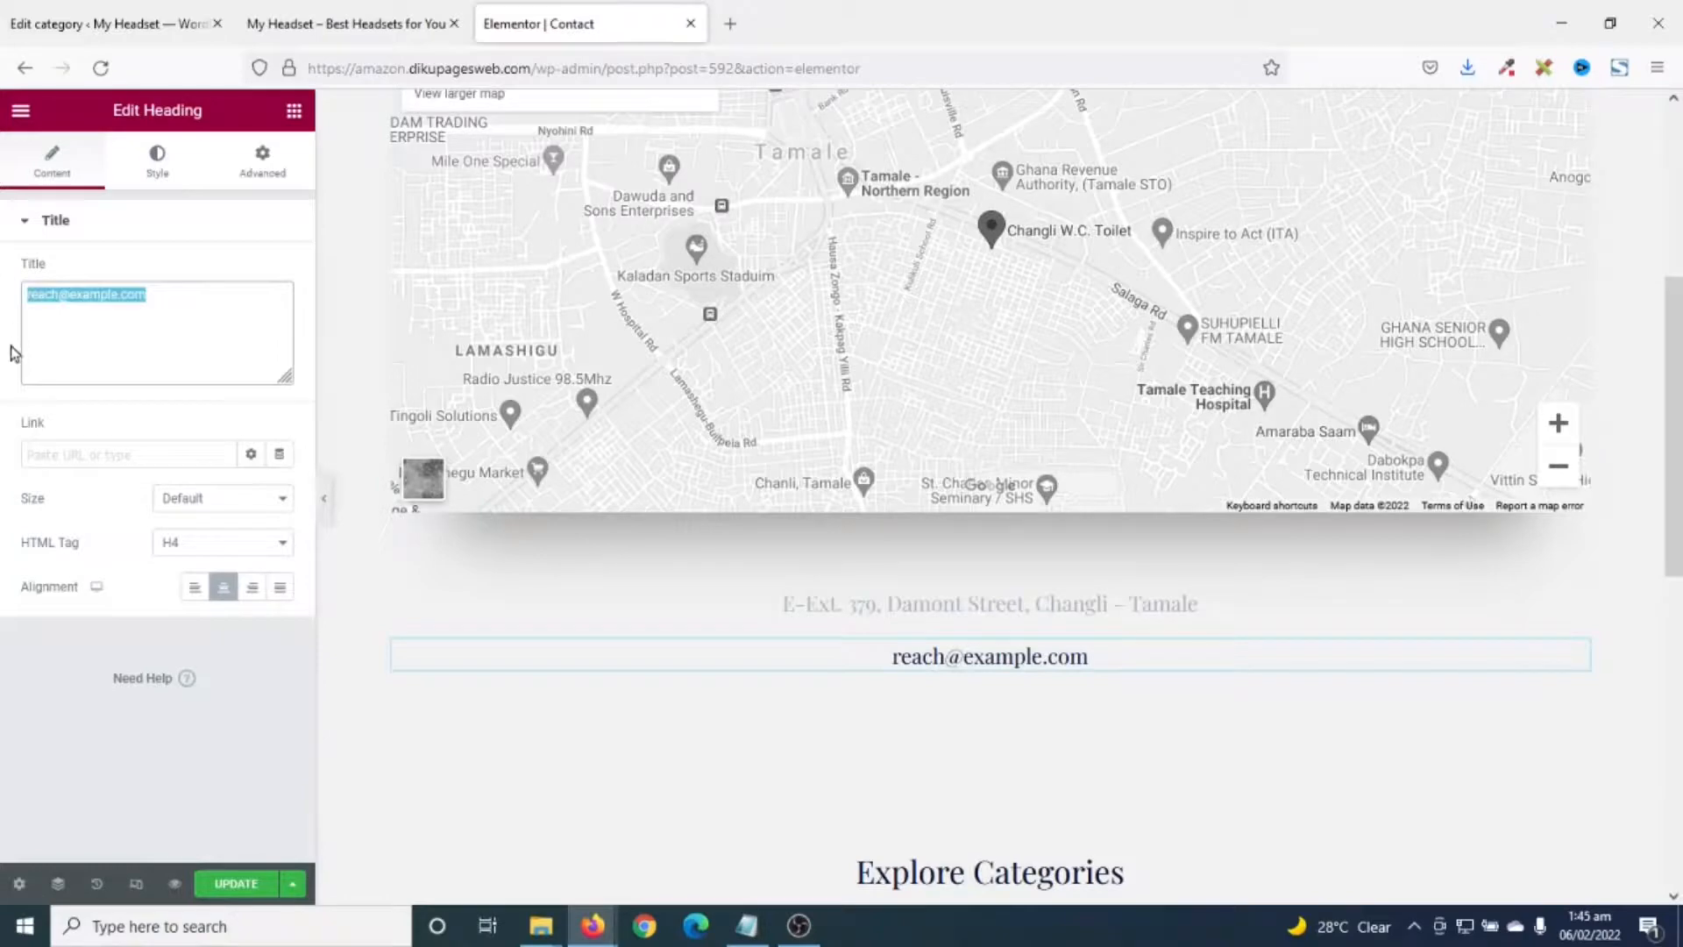
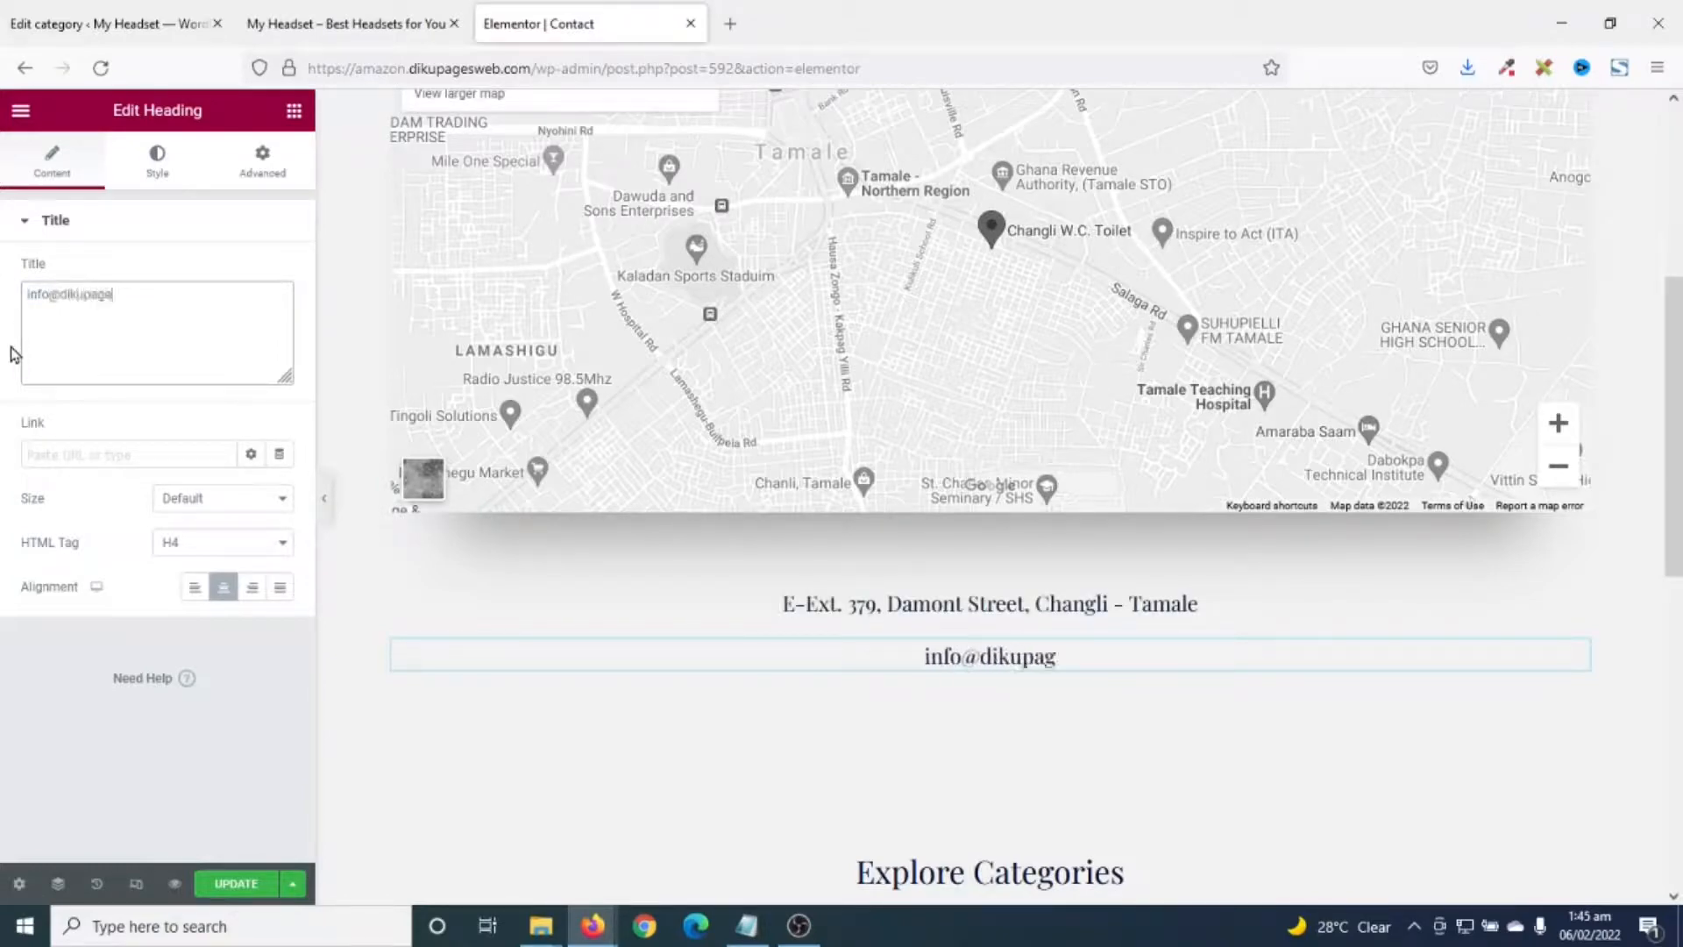
scroll(962, 706, up, 2)
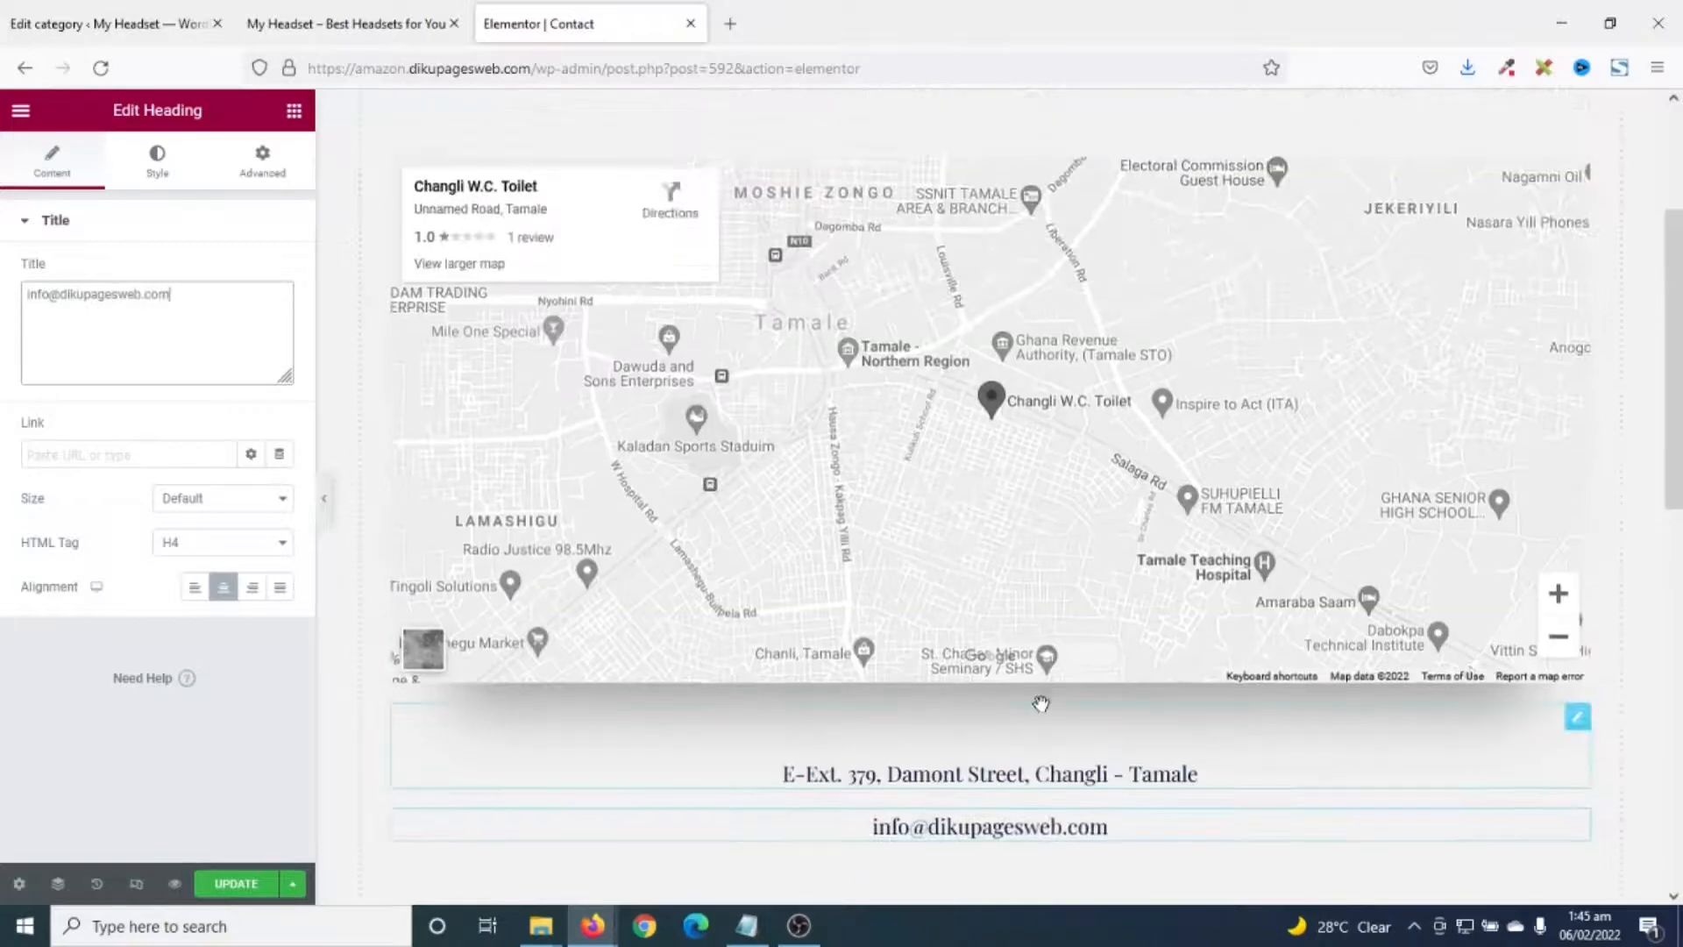
scroll(1017, 611, down, 5)
scroll(961, 705, down, 3)
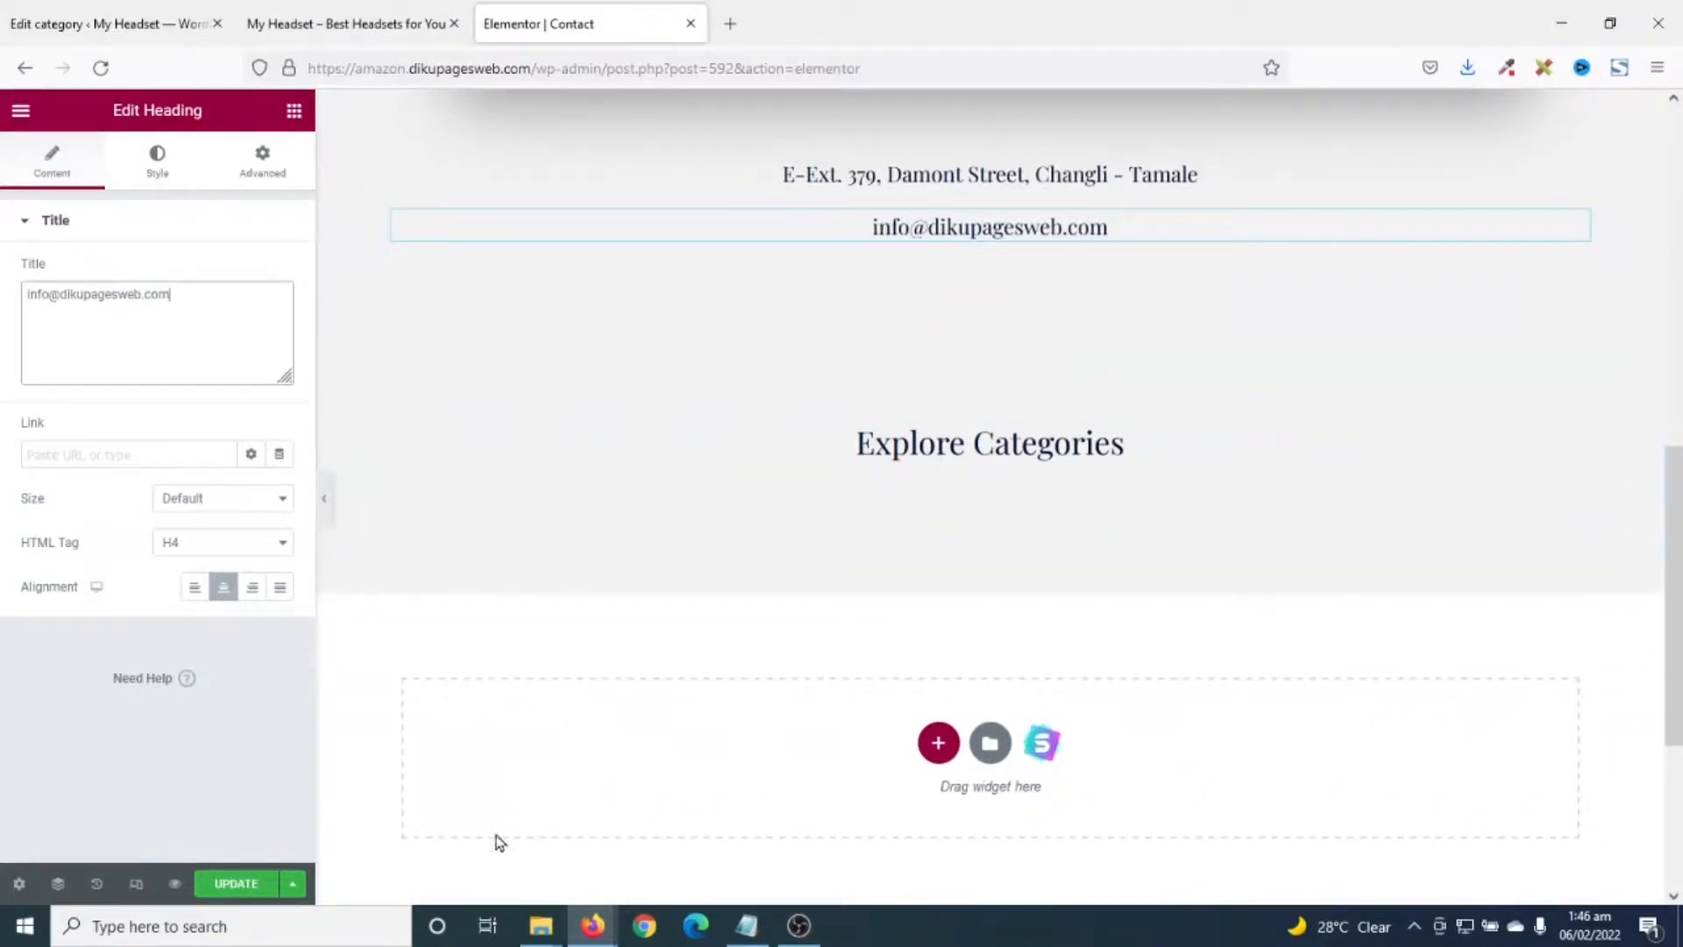
- Preview the edited Contact page in a new tab and scroll through it
click(243, 895)
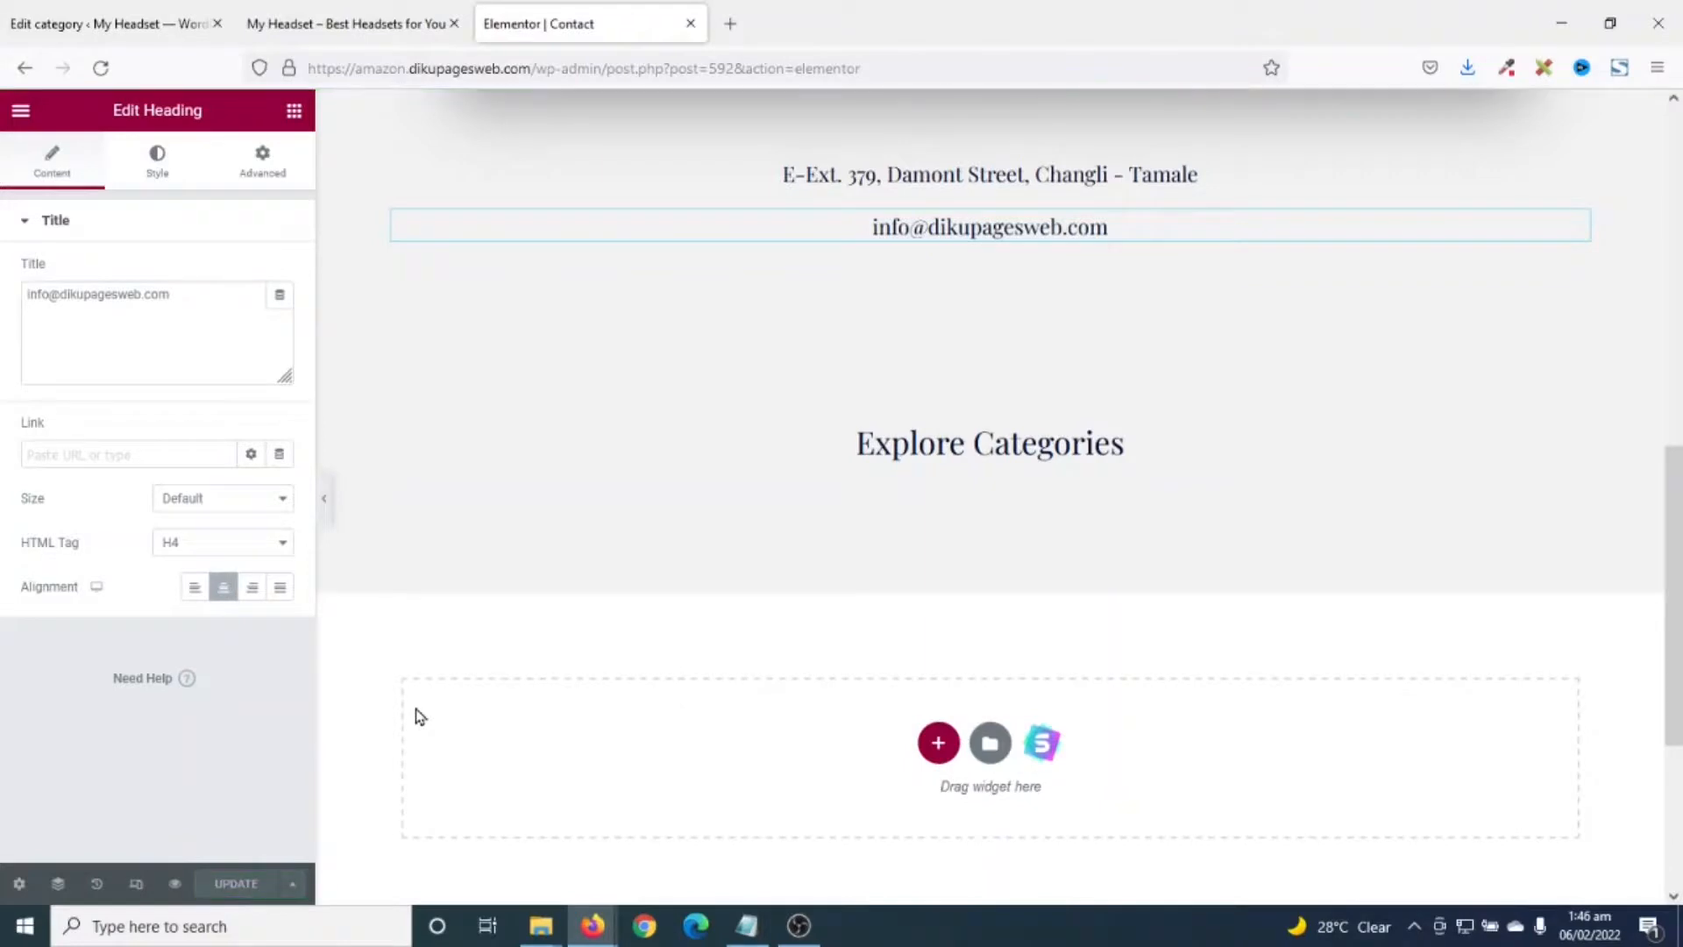
click(177, 884)
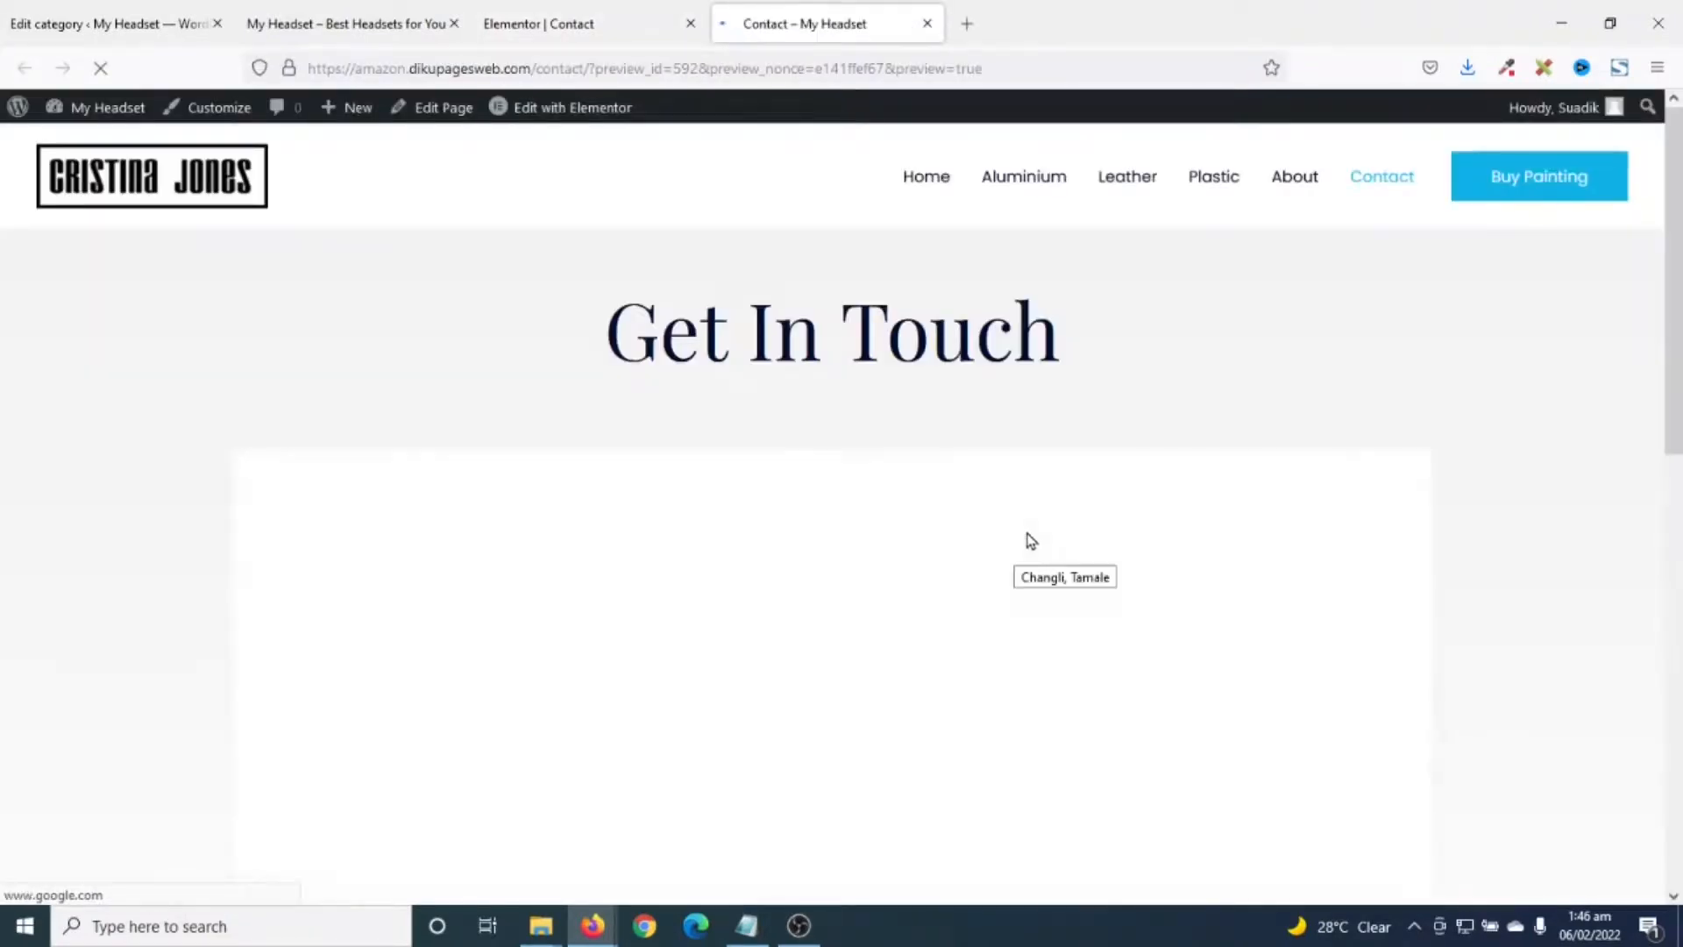
scroll(1028, 543, down, 4)
scroll(1037, 513, up, 4)
scroll(1038, 516, down, 14)
scroll(1043, 517, down, 1)
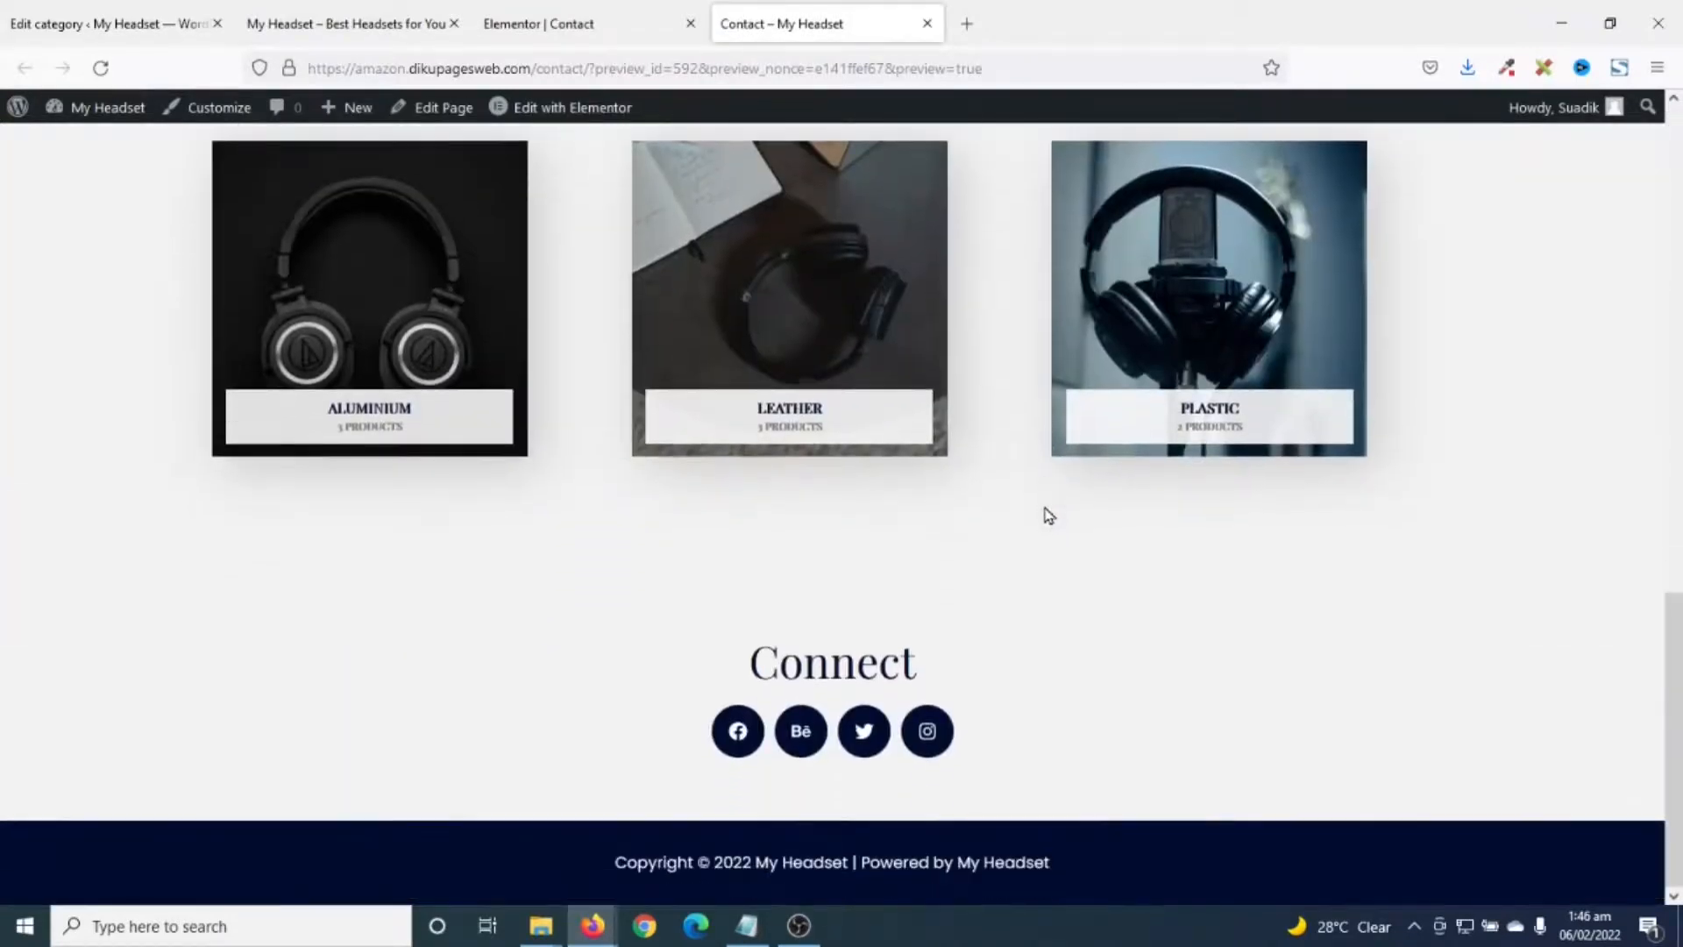
scroll(1044, 515, up, 14)
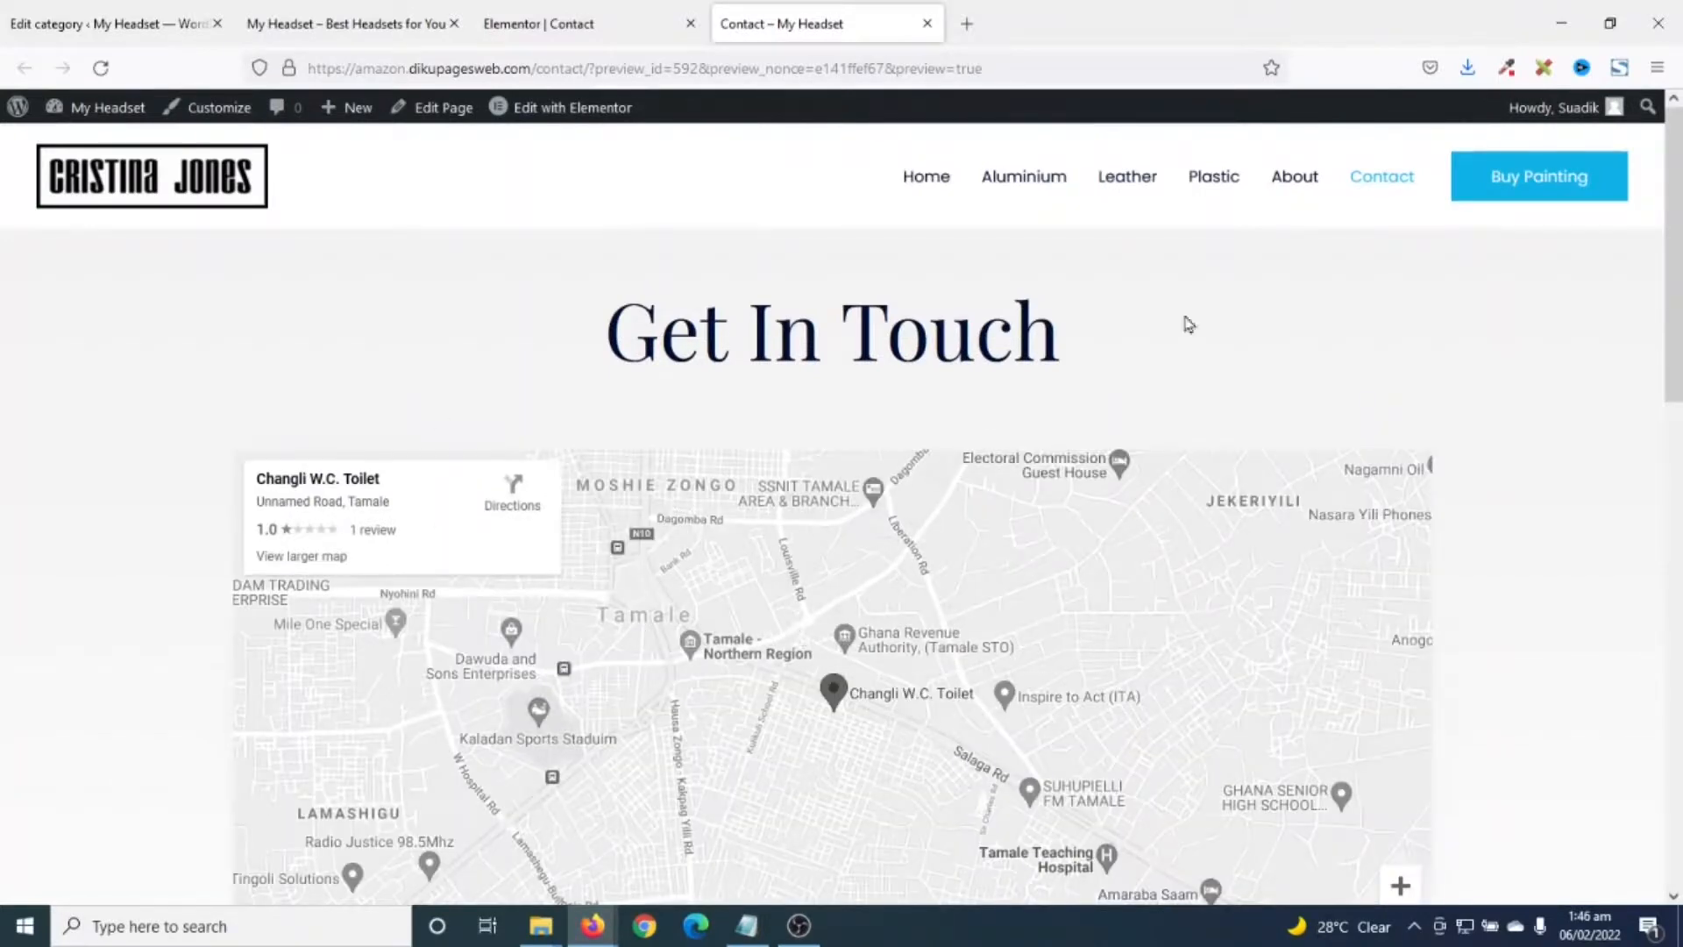
scroll(1227, 596, down, 1)
scroll(1191, 606, up, 1)
- Open the theme Customizer and close the Elementor Contact and old storefront tabs
click(216, 120)
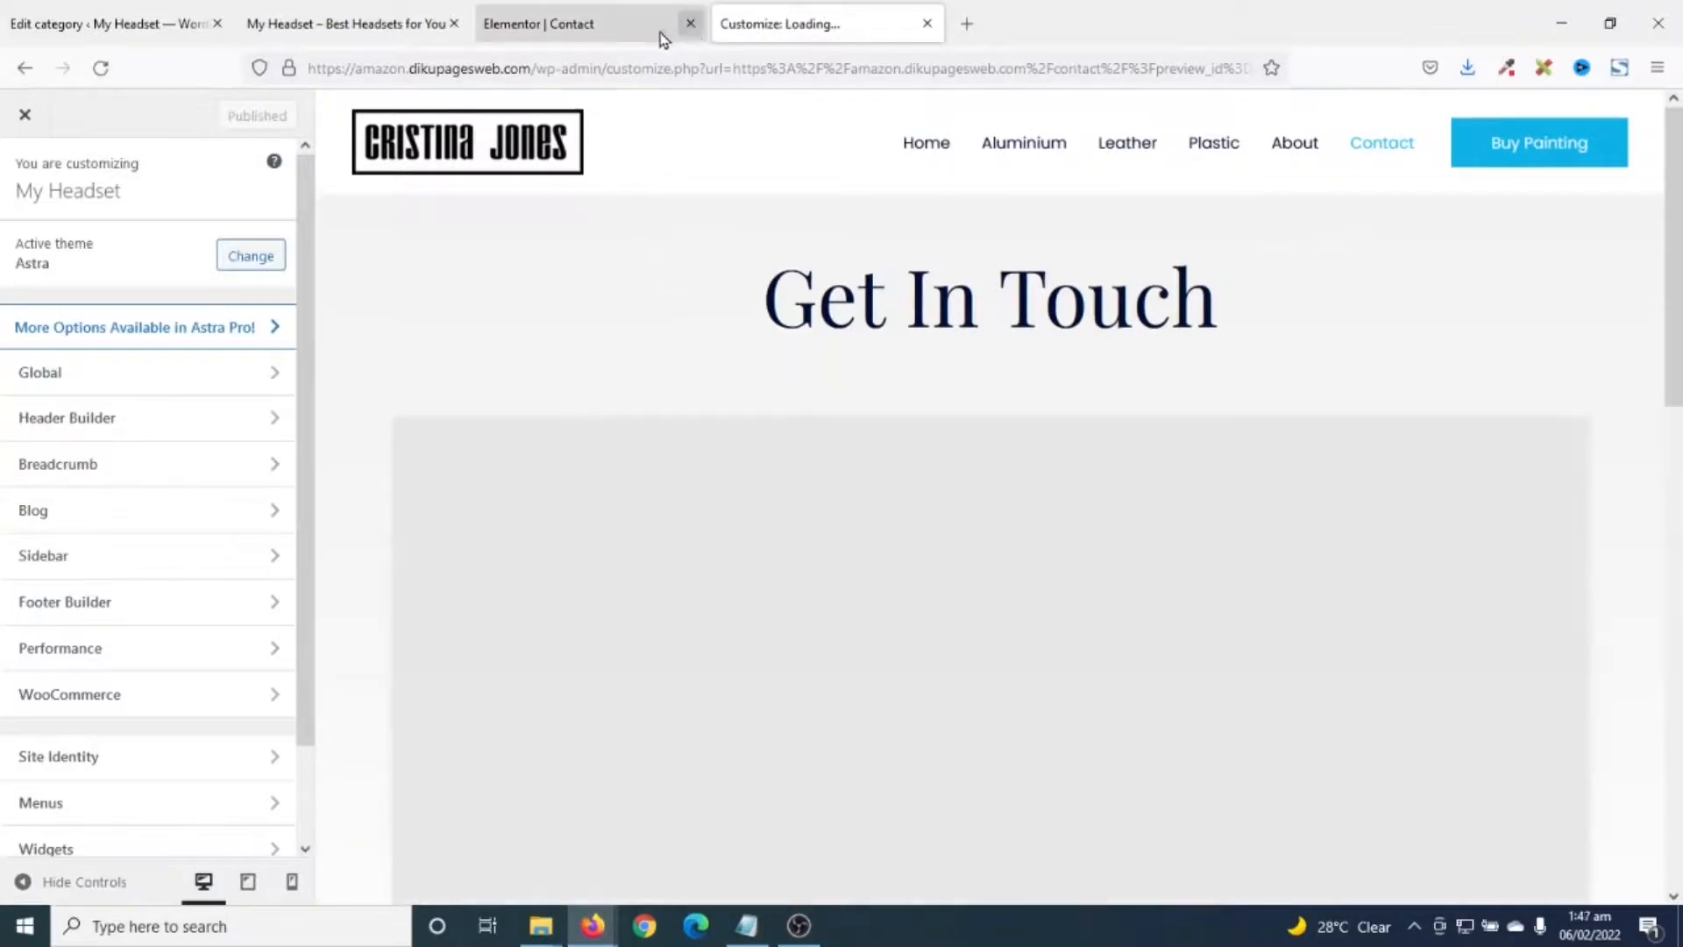
click(691, 24)
click(454, 24)
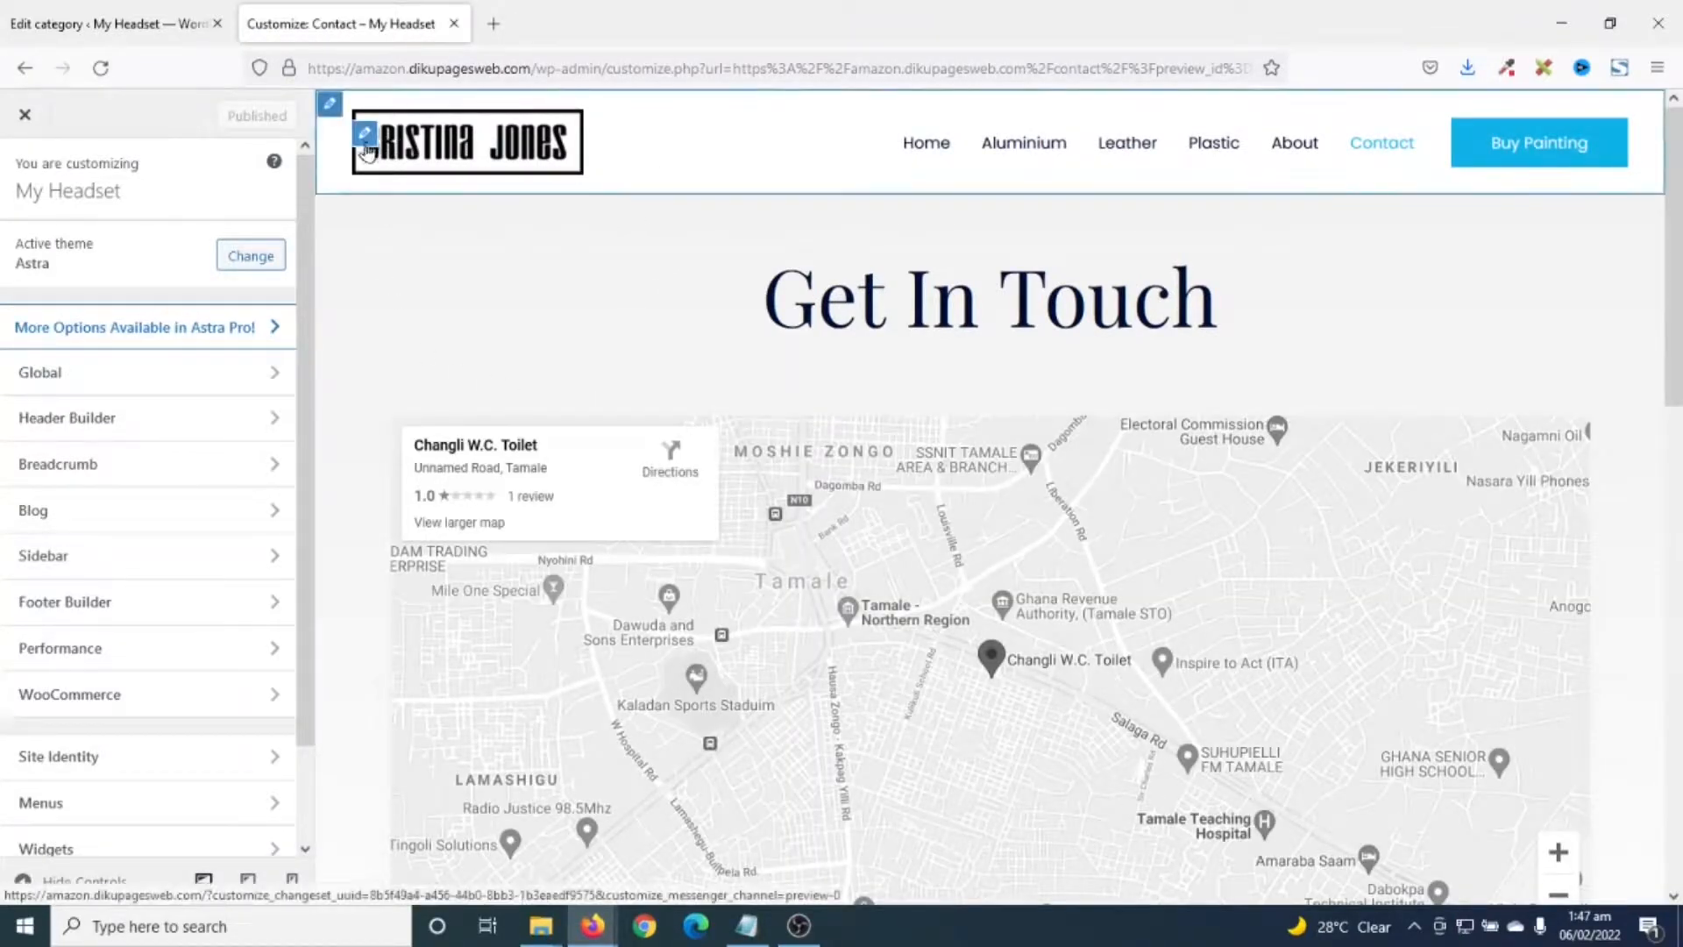
- Upload logo_2.png and set it as the header site logo without cropping
click(364, 138)
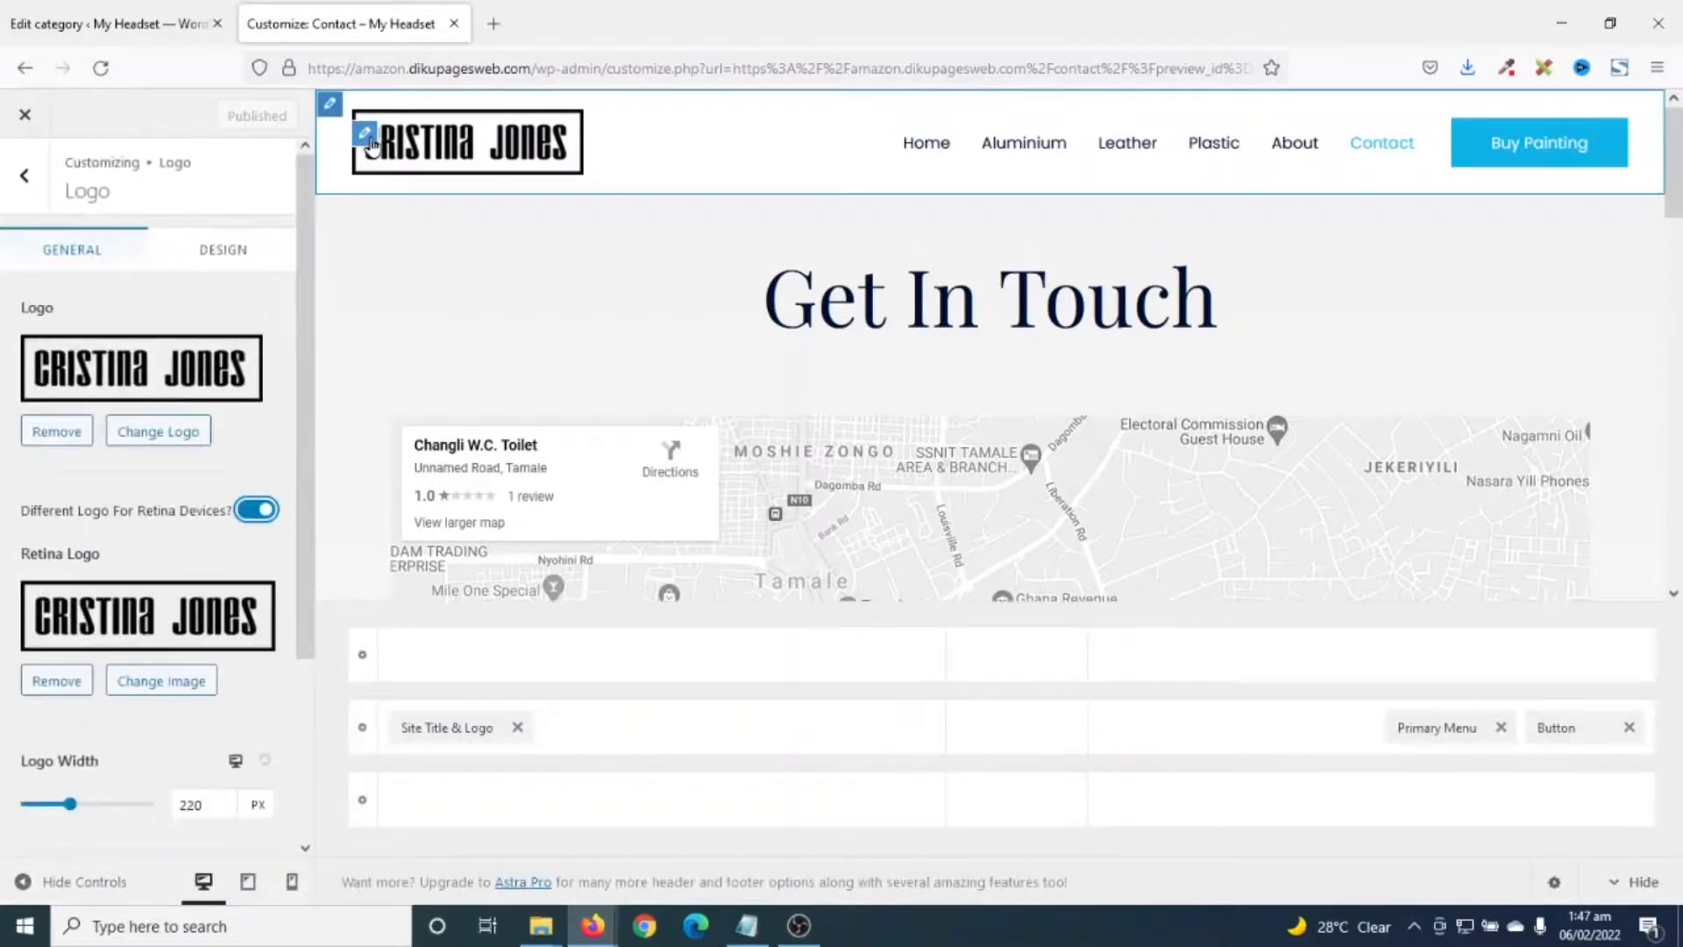
click(160, 432)
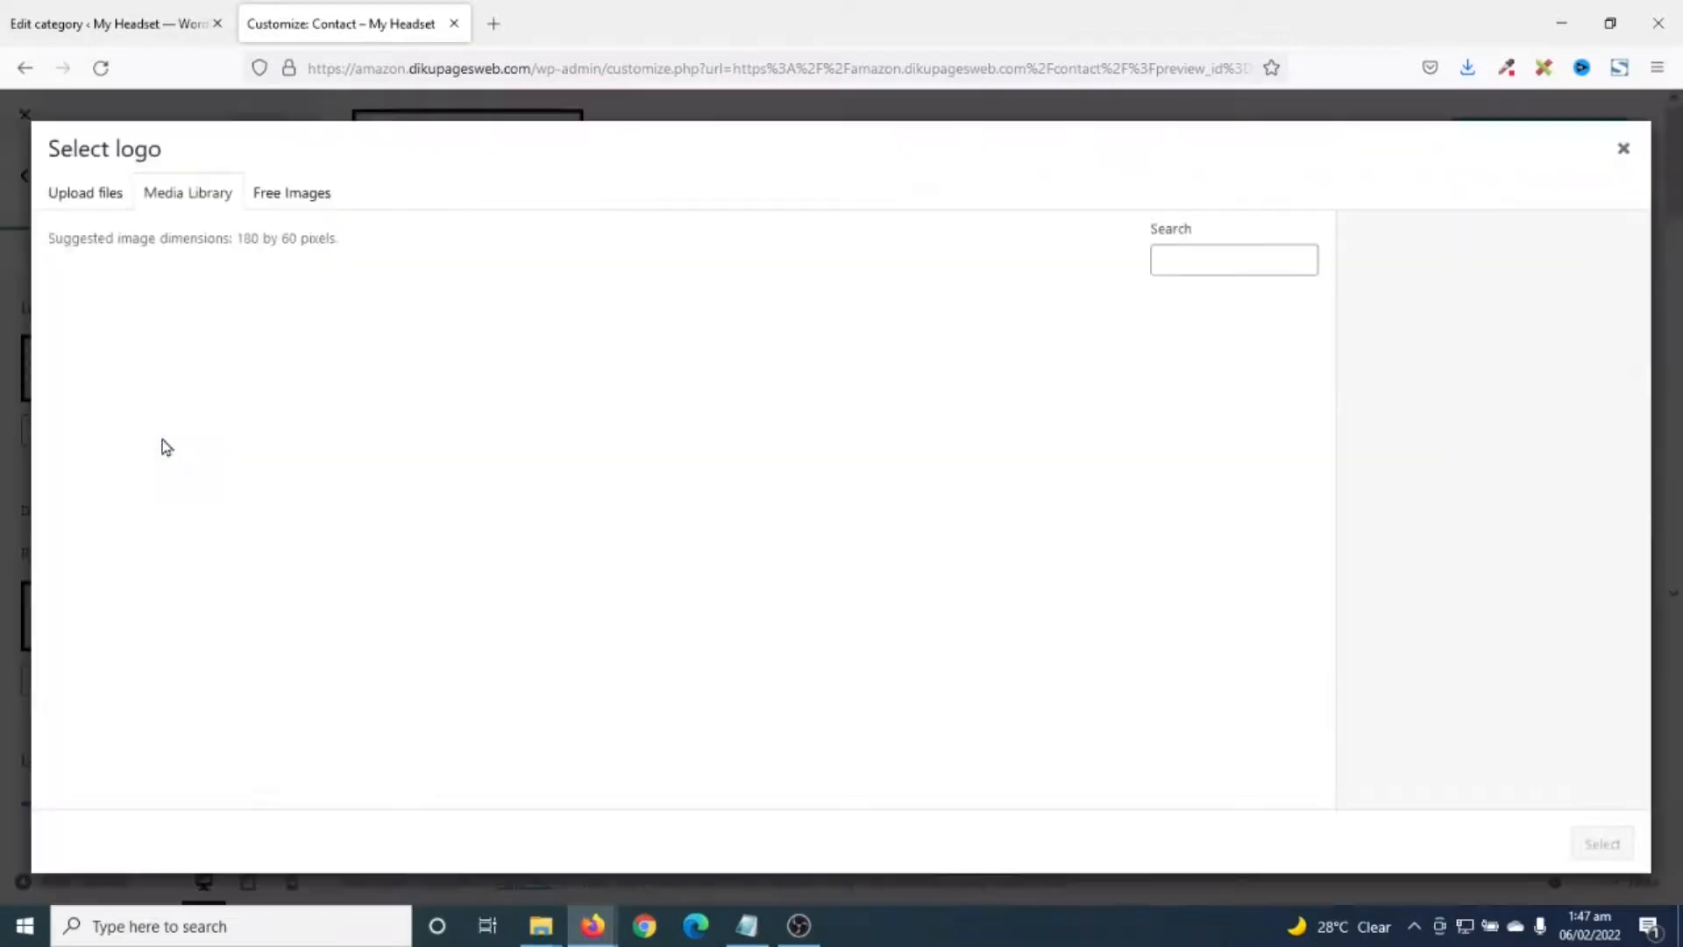
click(92, 190)
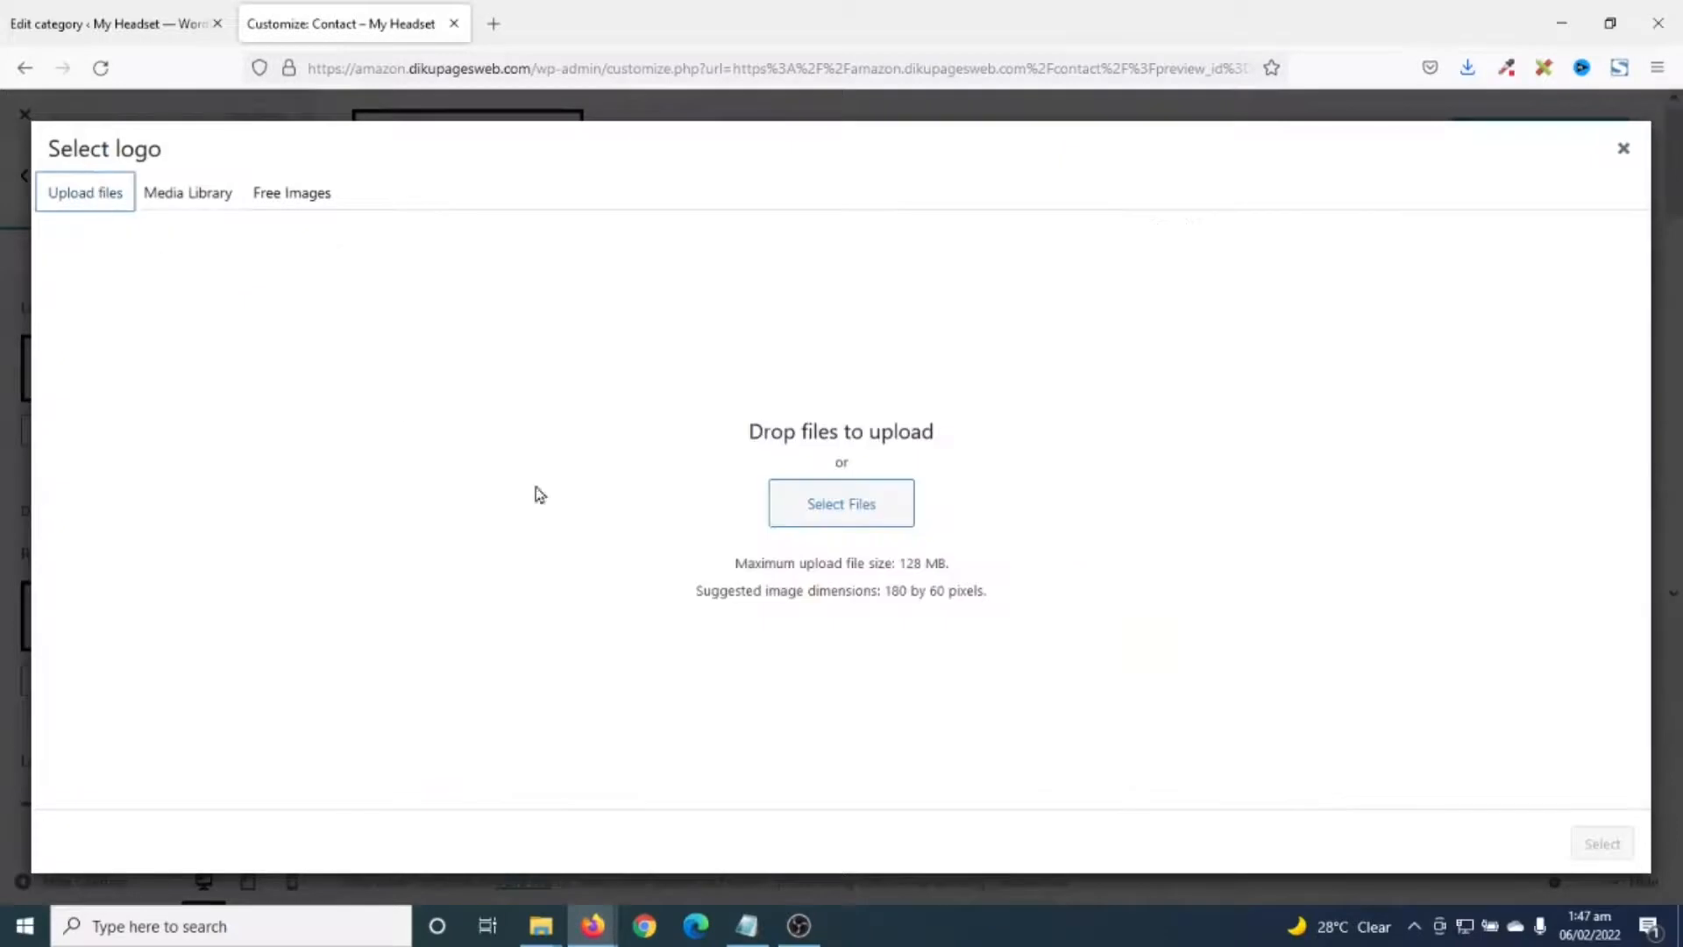
click(838, 515)
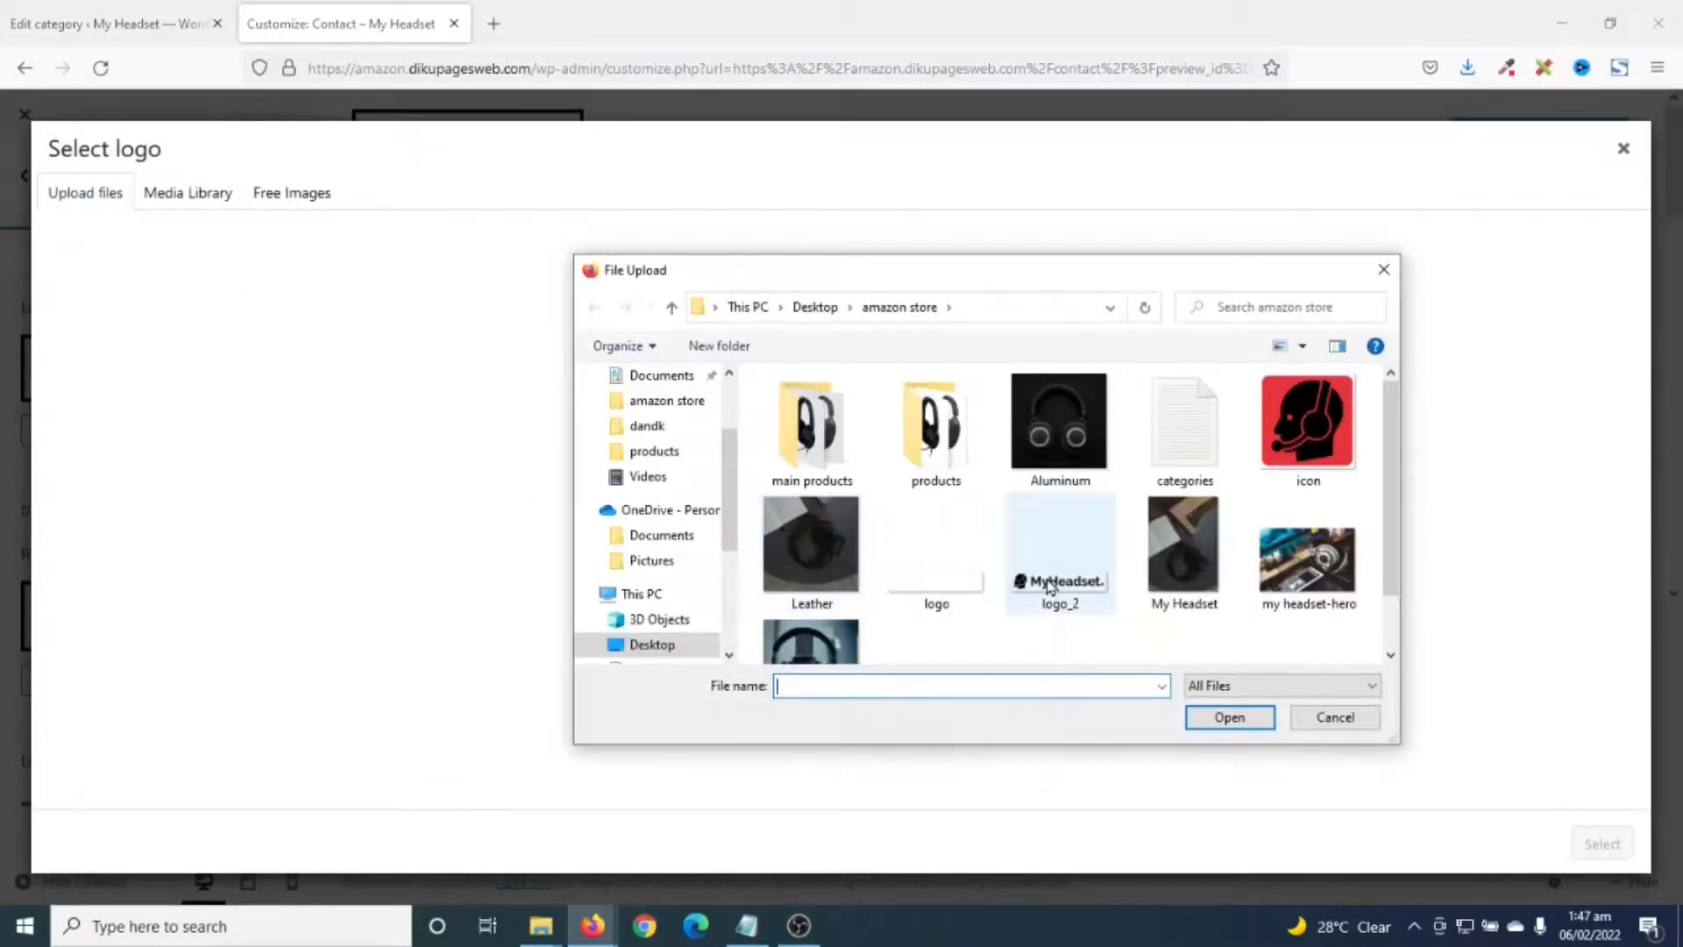
click(1049, 585)
click(1229, 717)
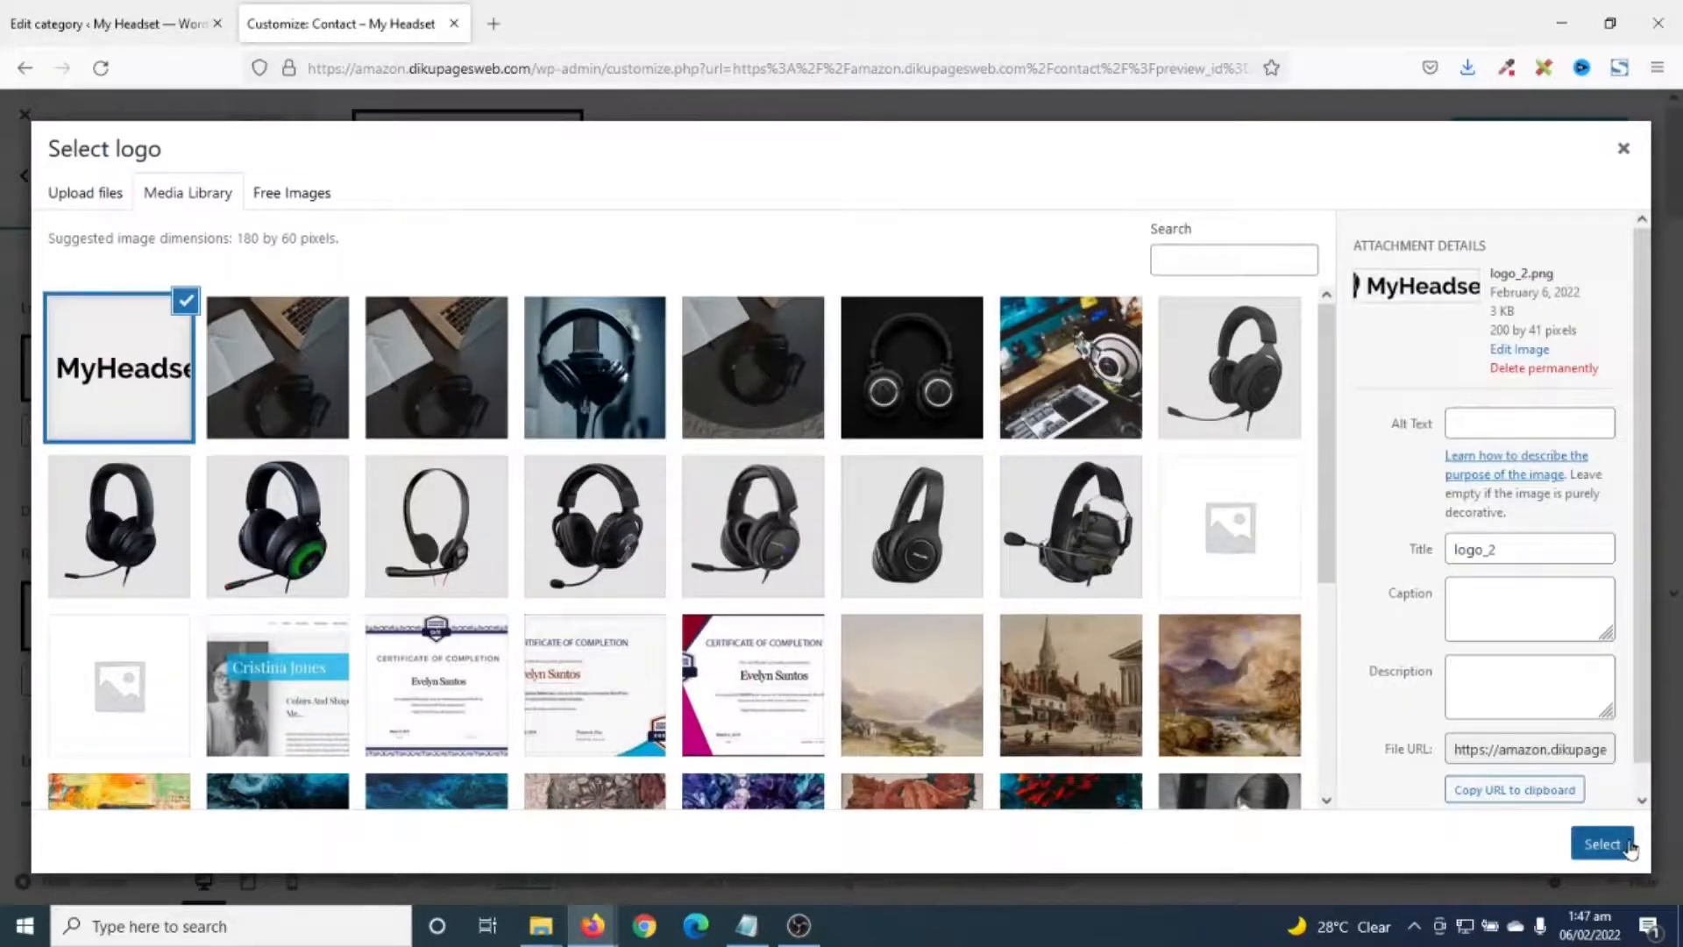
click(1599, 844)
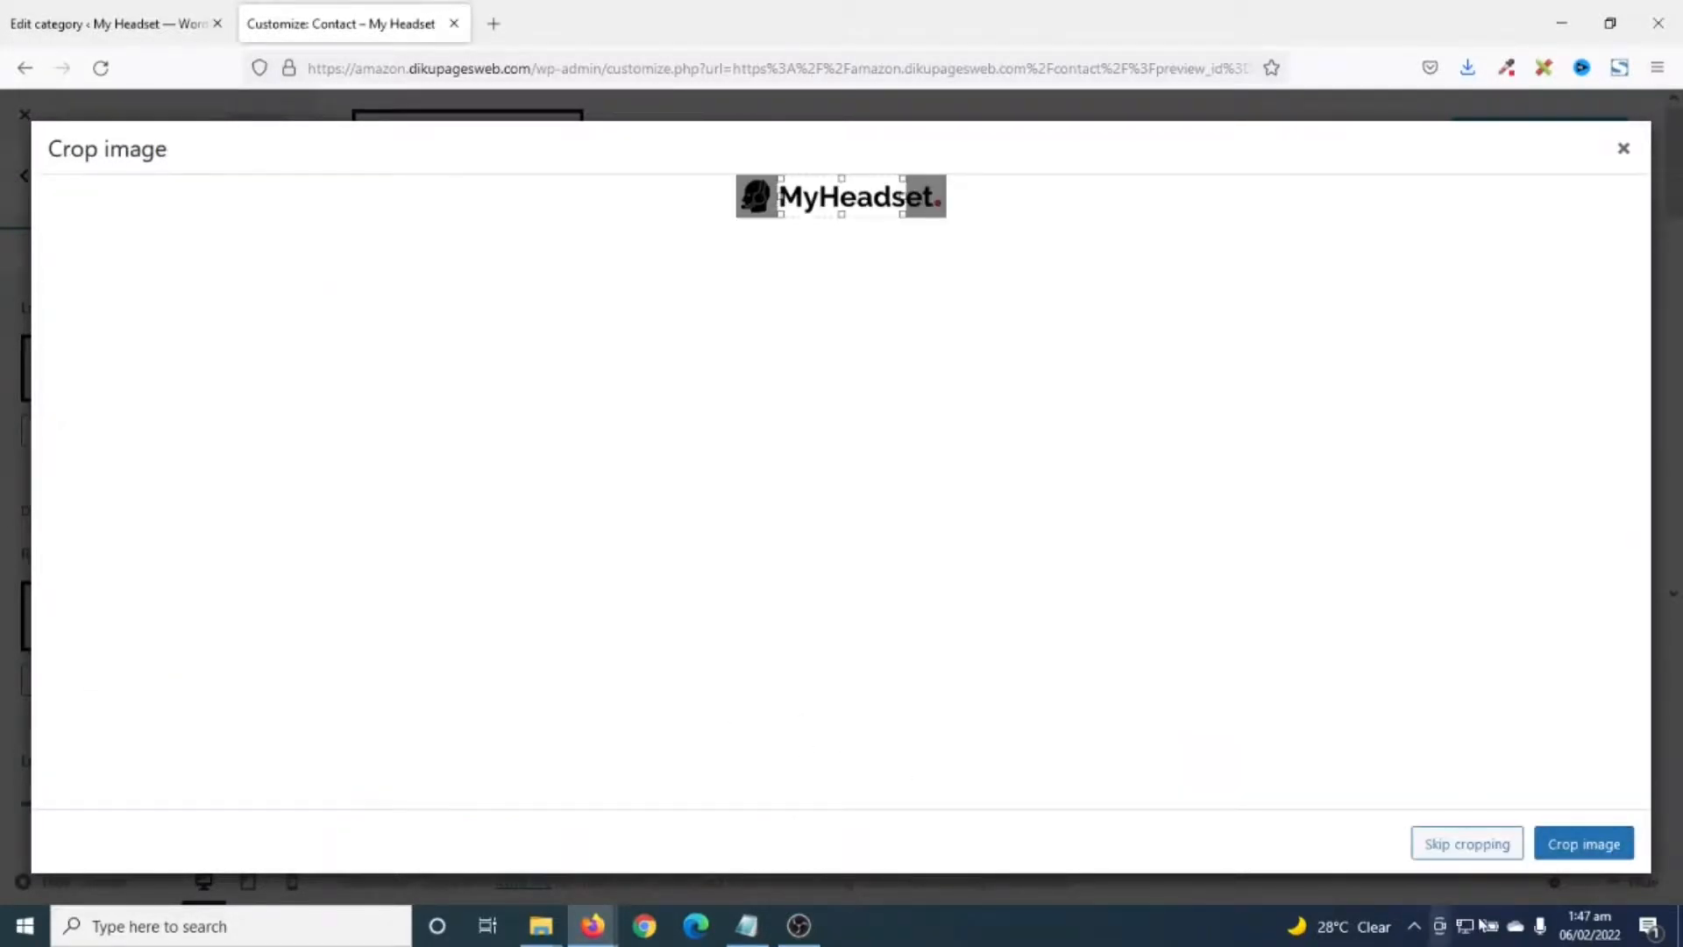
click(1480, 852)
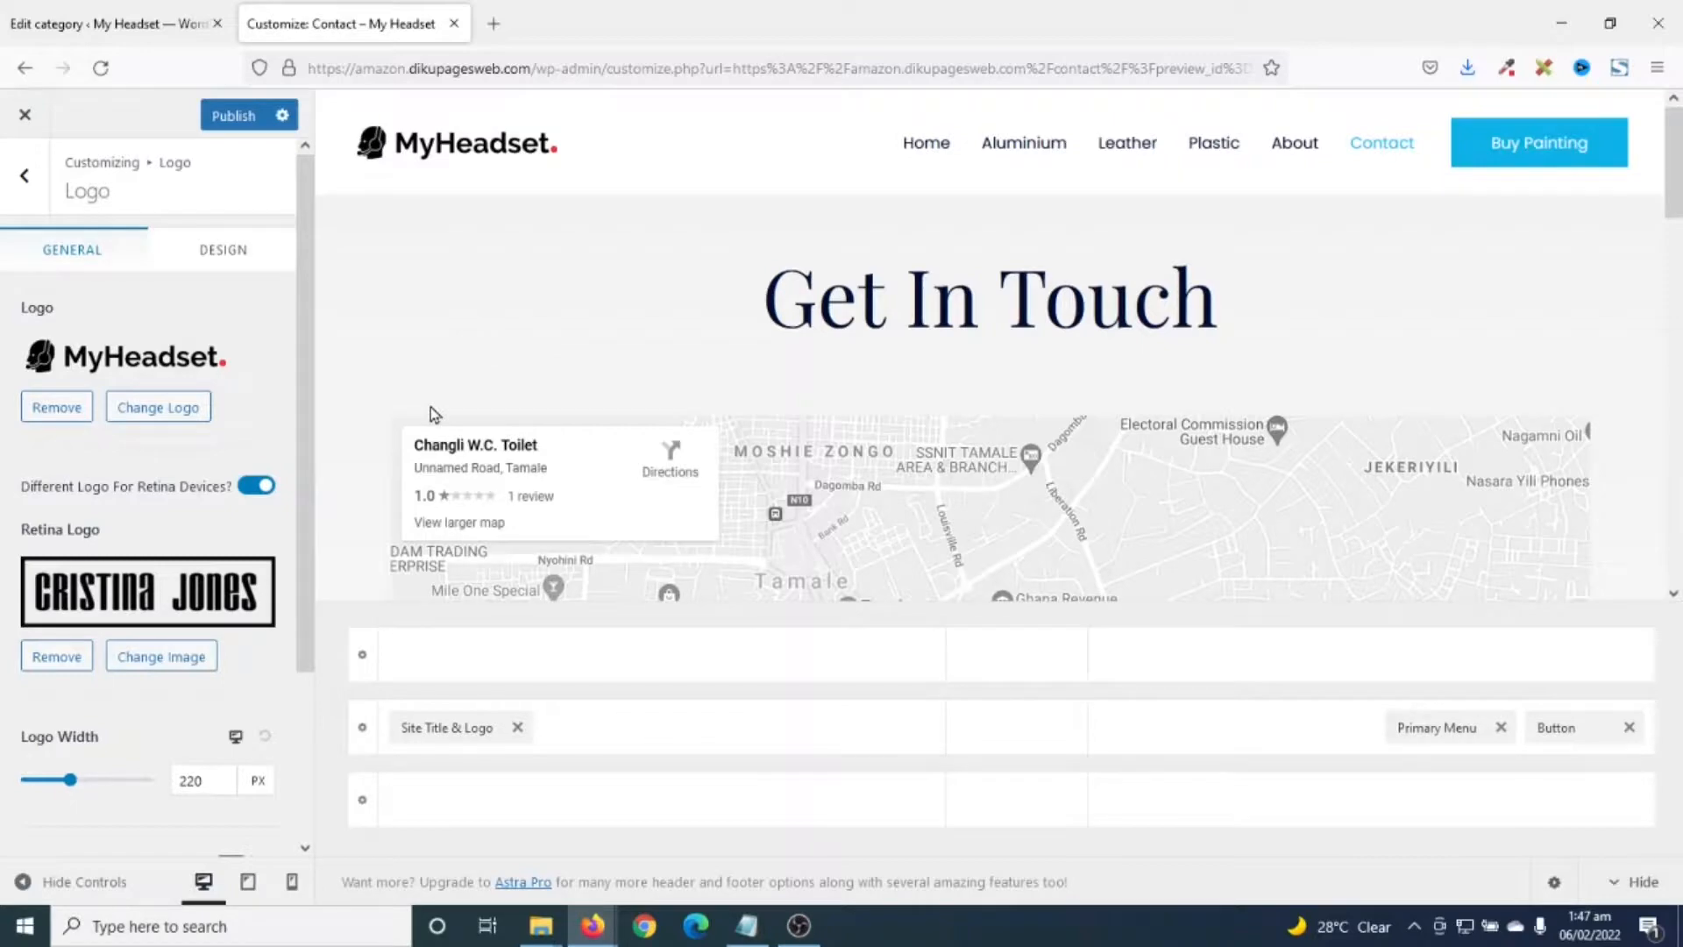
- Set the same MyHeadset logo as the retina logo
click(161, 657)
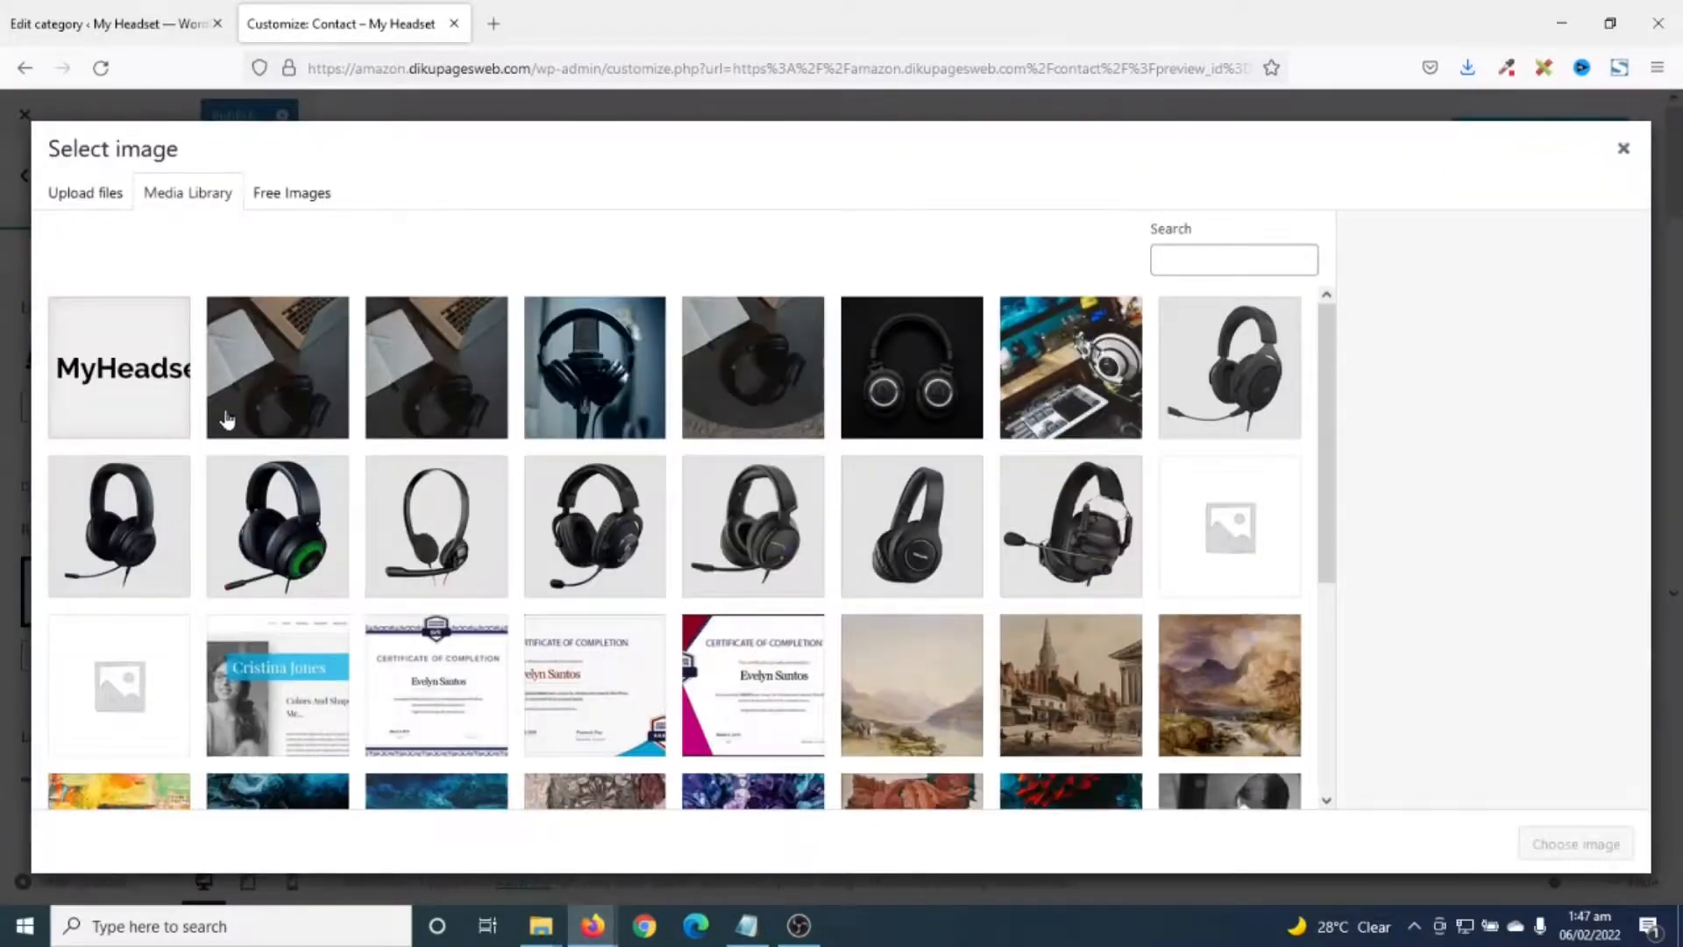
click(145, 363)
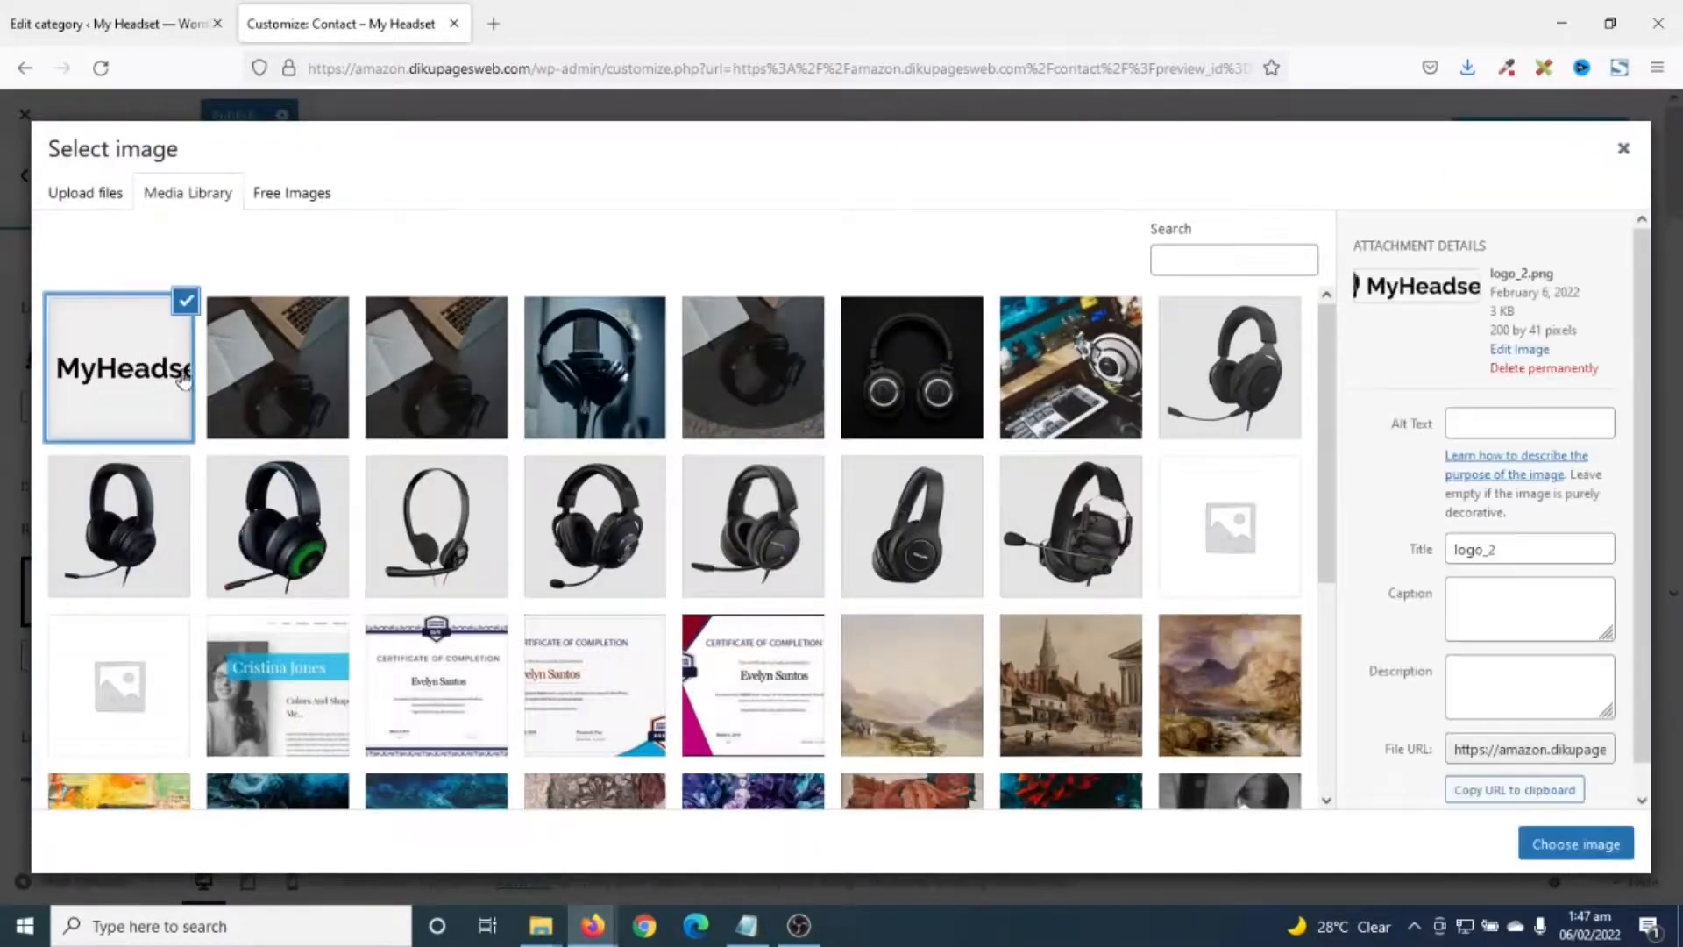
click(1565, 846)
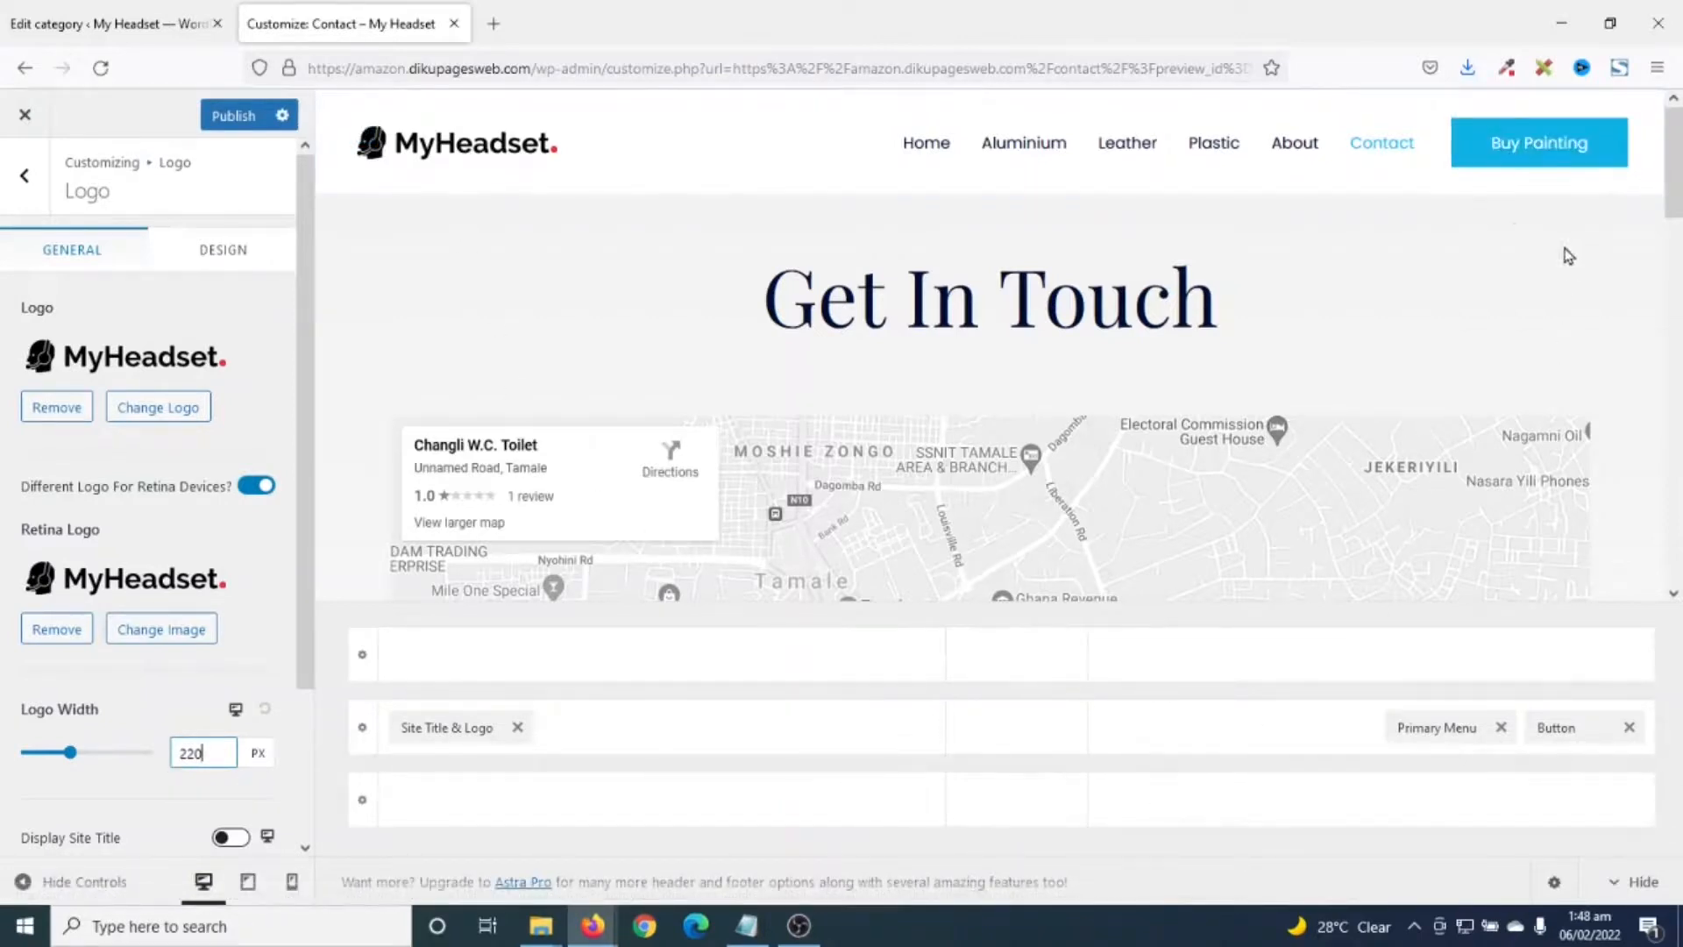
click(1556, 729)
drag(186, 350, 24, 403)
text(S)
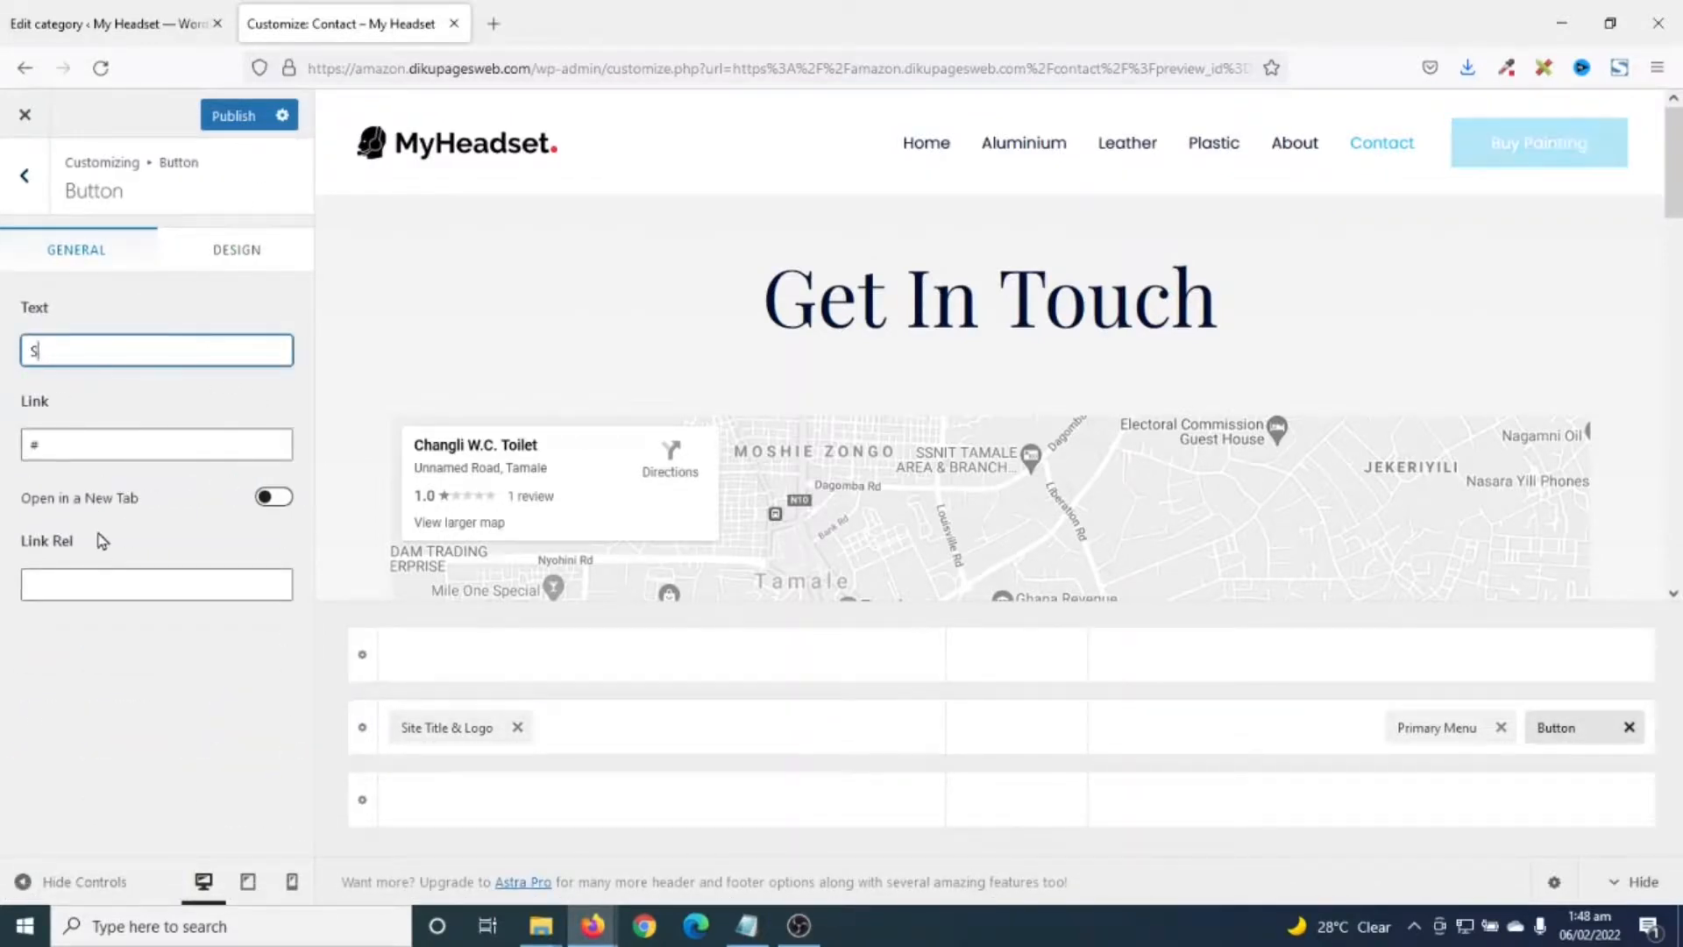
text(hop Now)
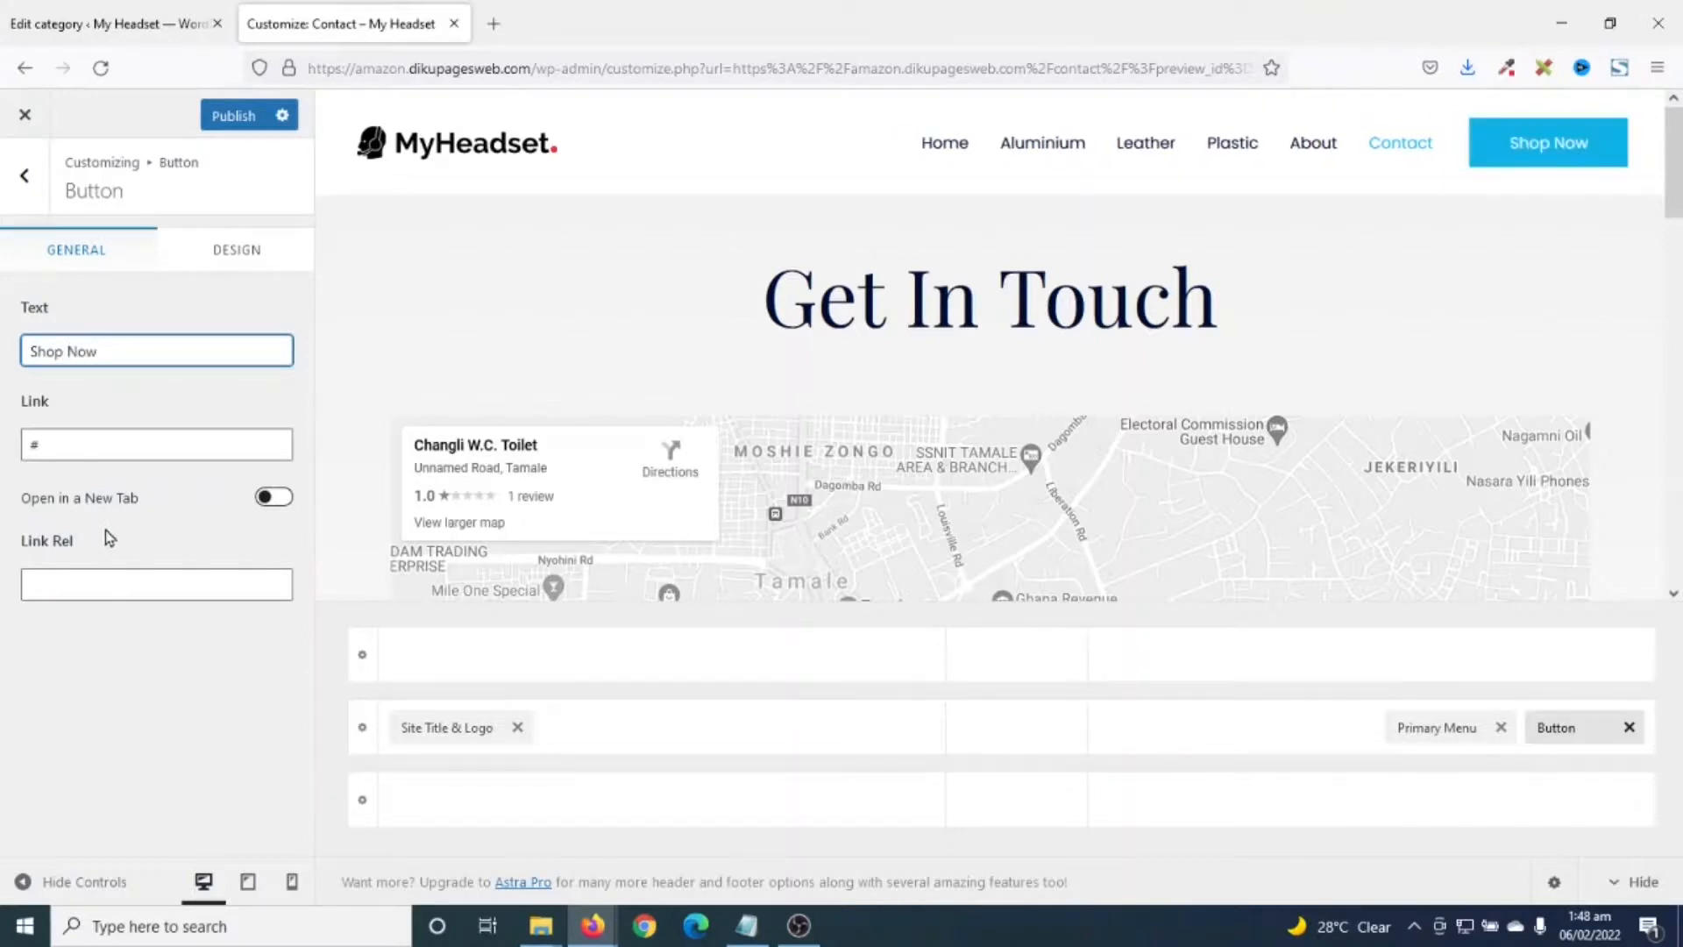
drag(86, 448, 2, 444)
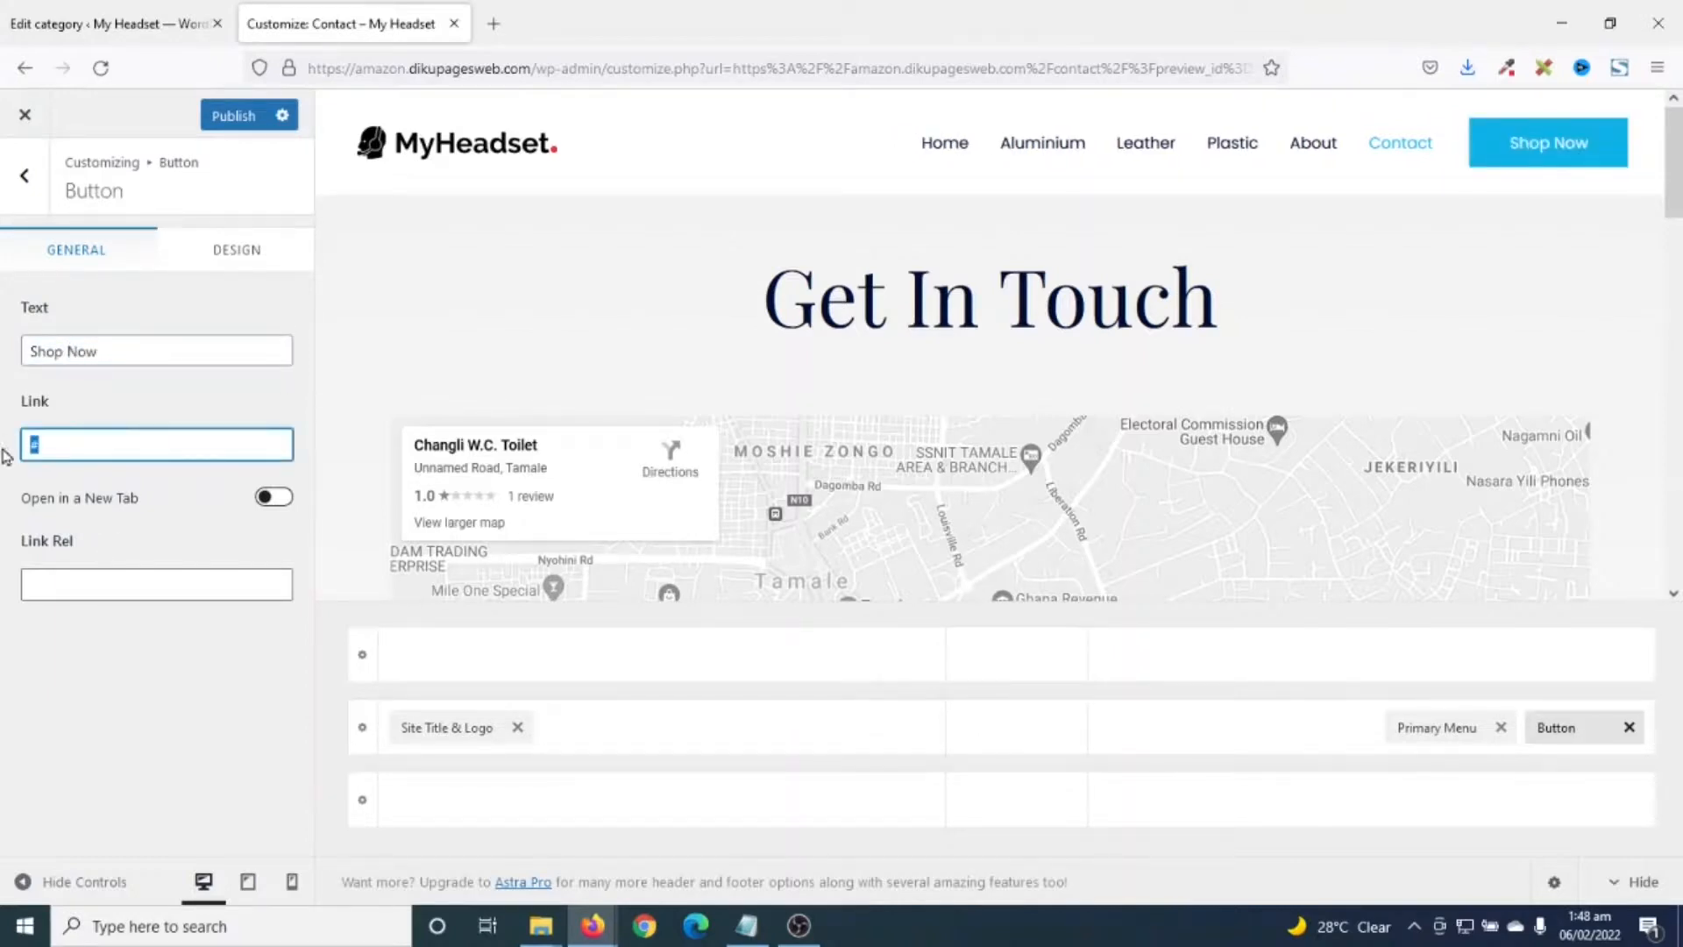
click(116, 444)
key(BackSpace)
text(https://amazon.dikupagesweb.com/shop/)
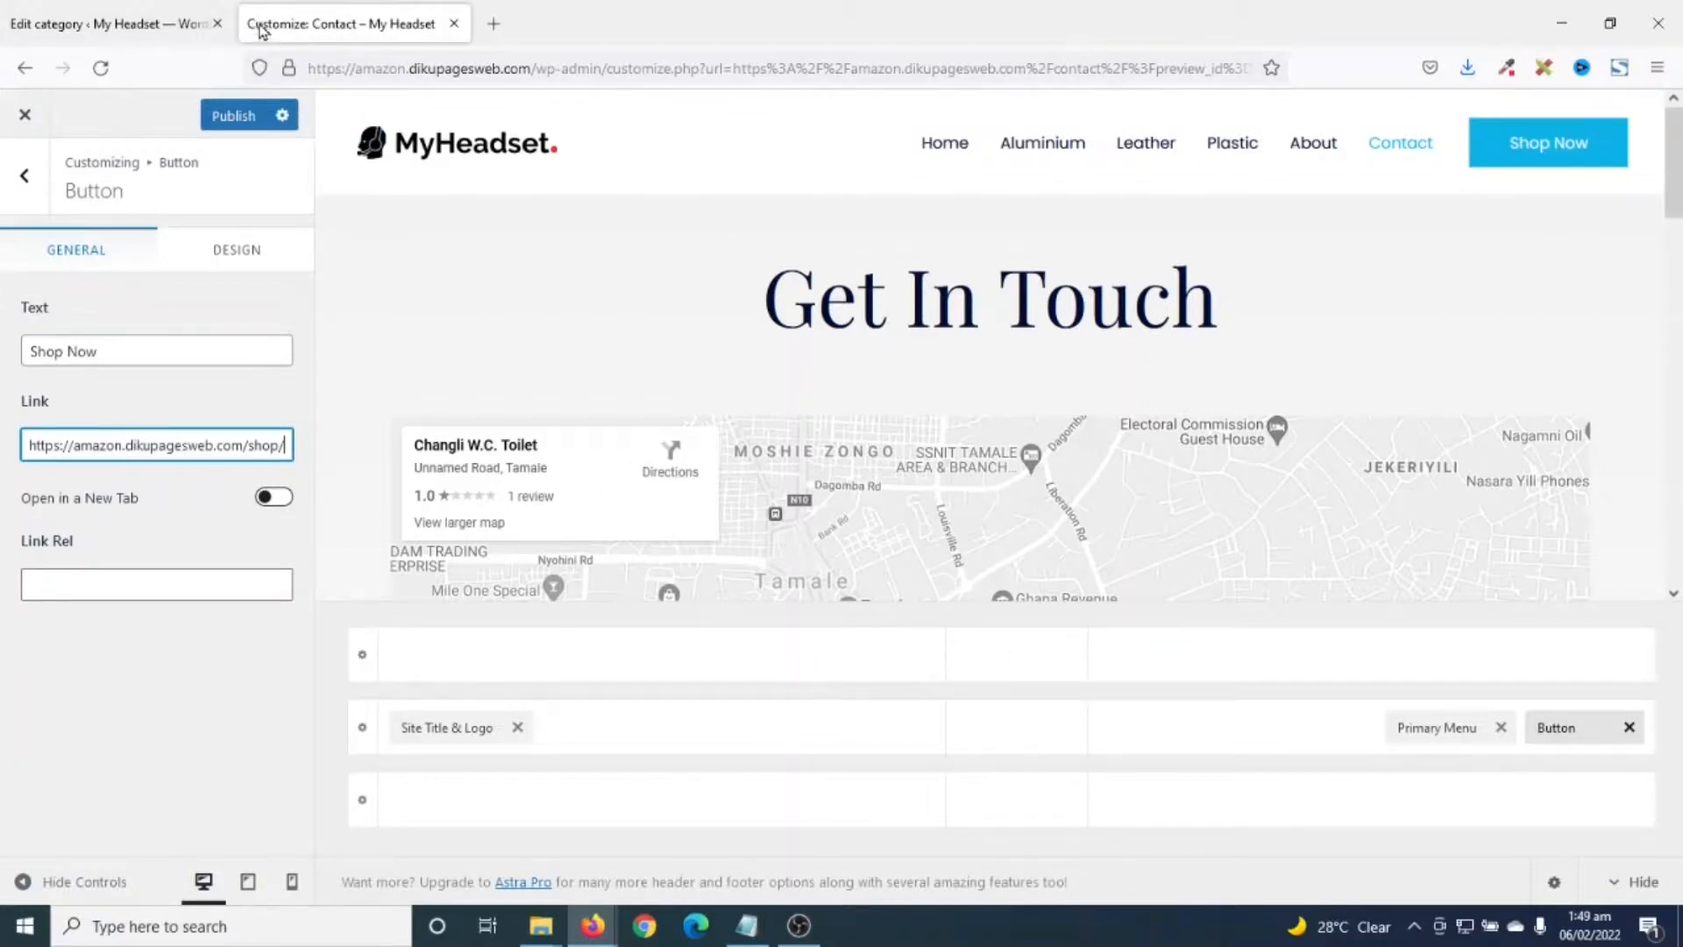
- In Site Identity, upload icon.png and use it uncropped as the site icon
click(19, 180)
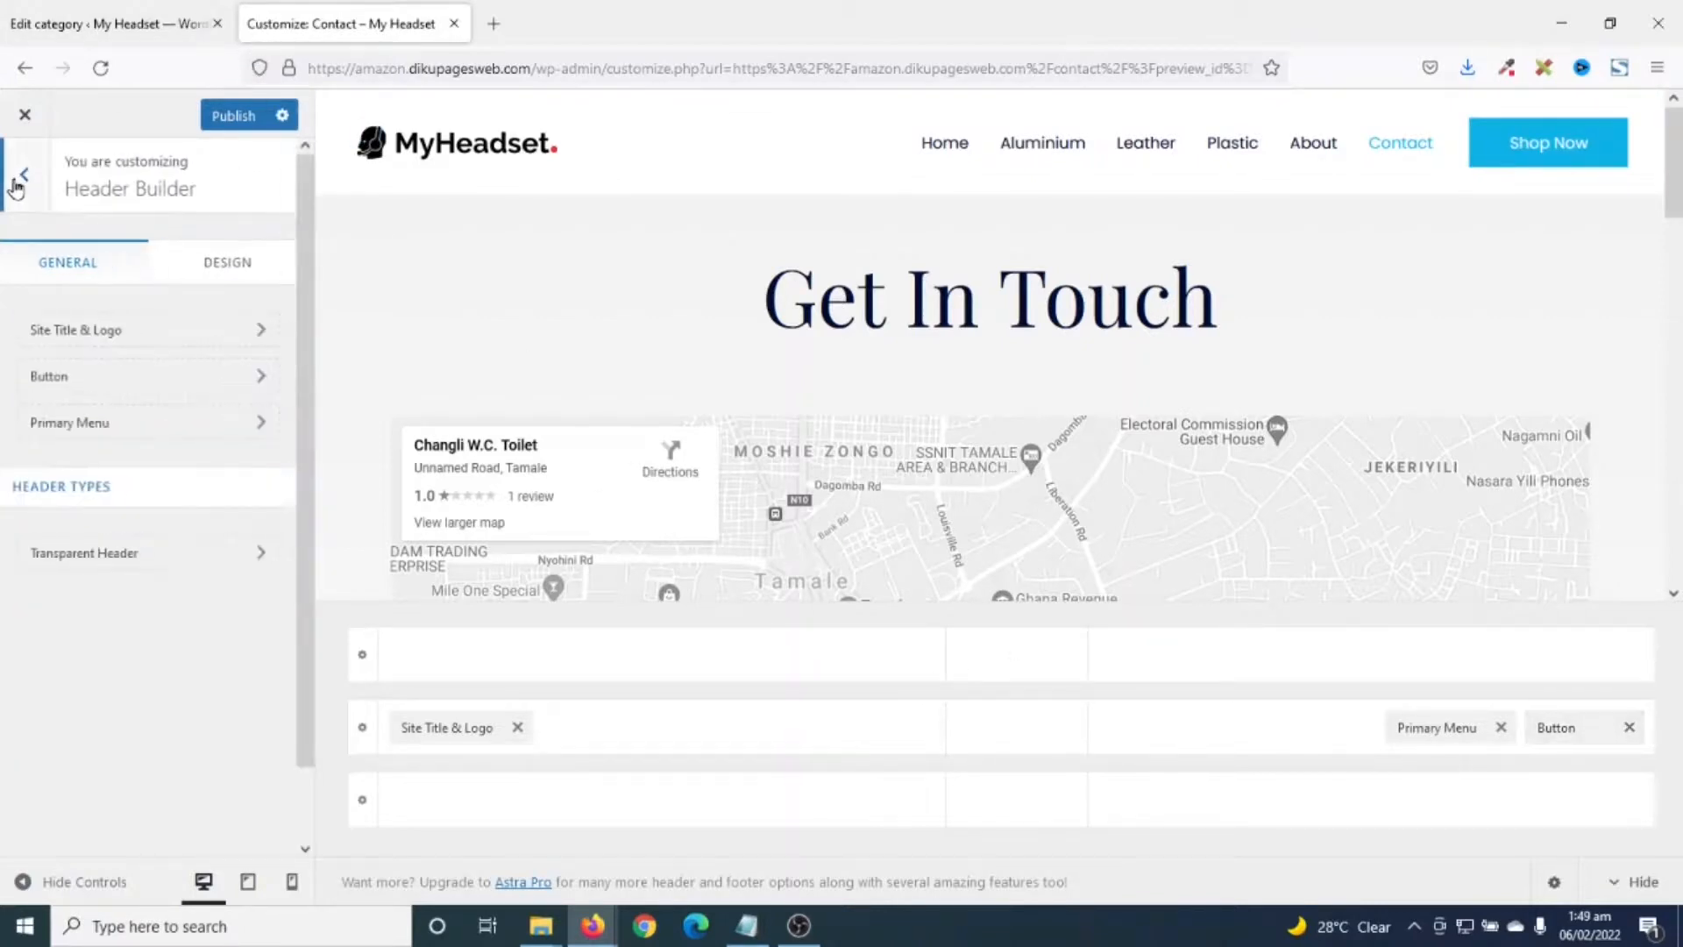
click(19, 177)
scroll(195, 402, down, 2)
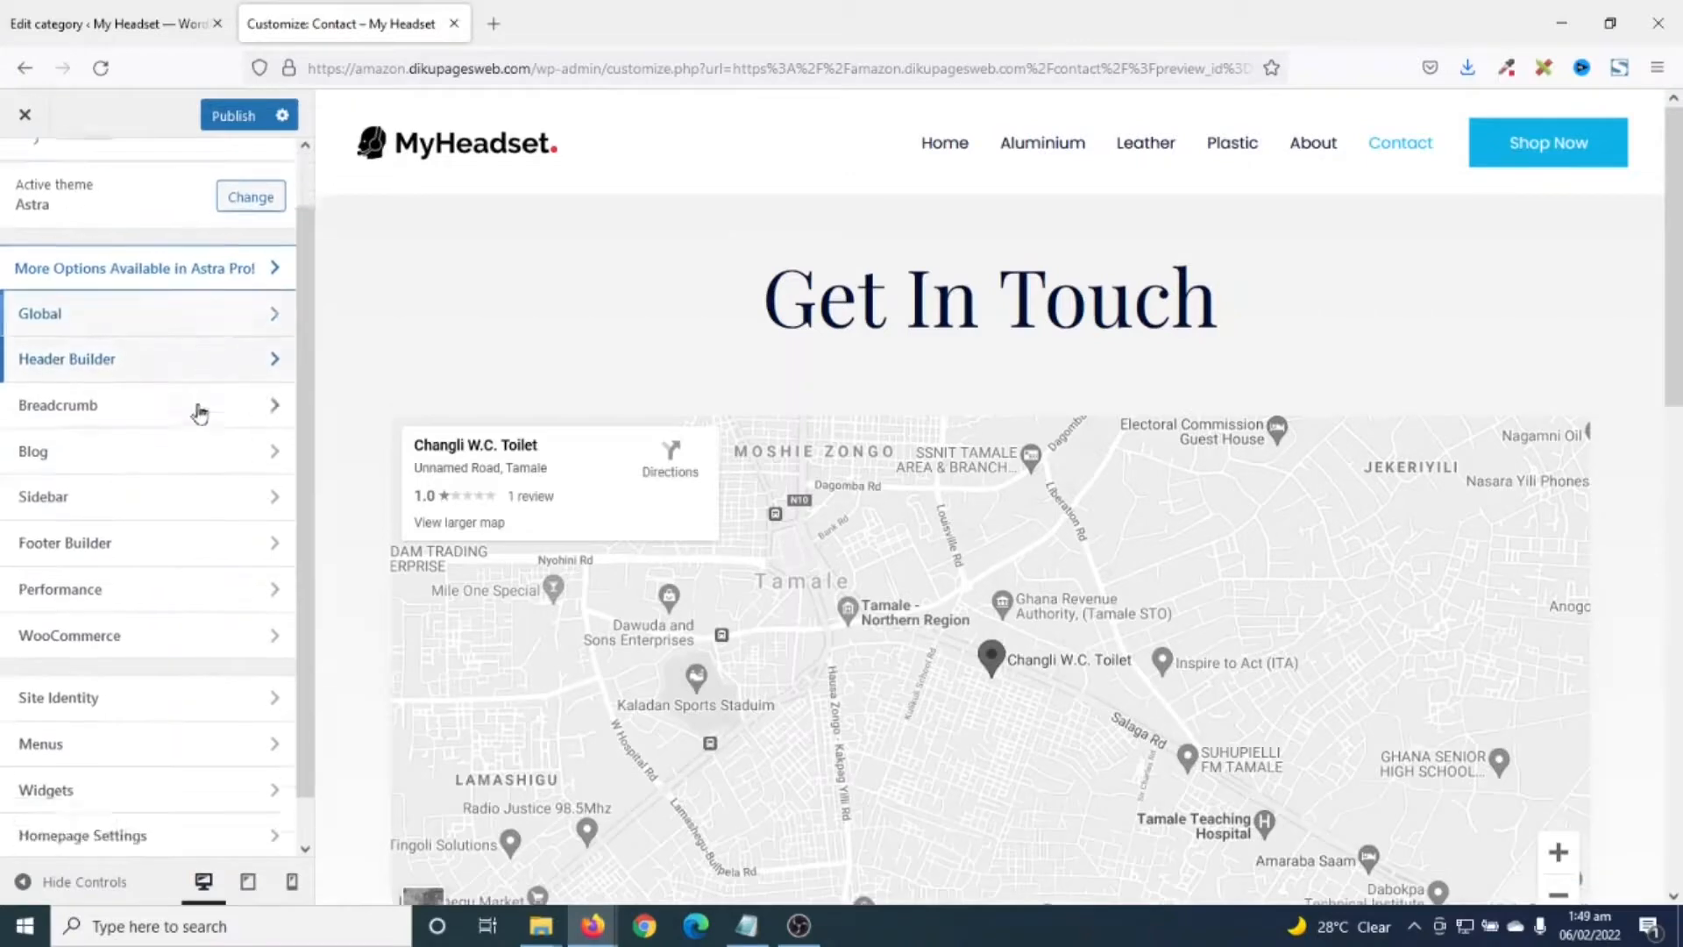
click(64, 650)
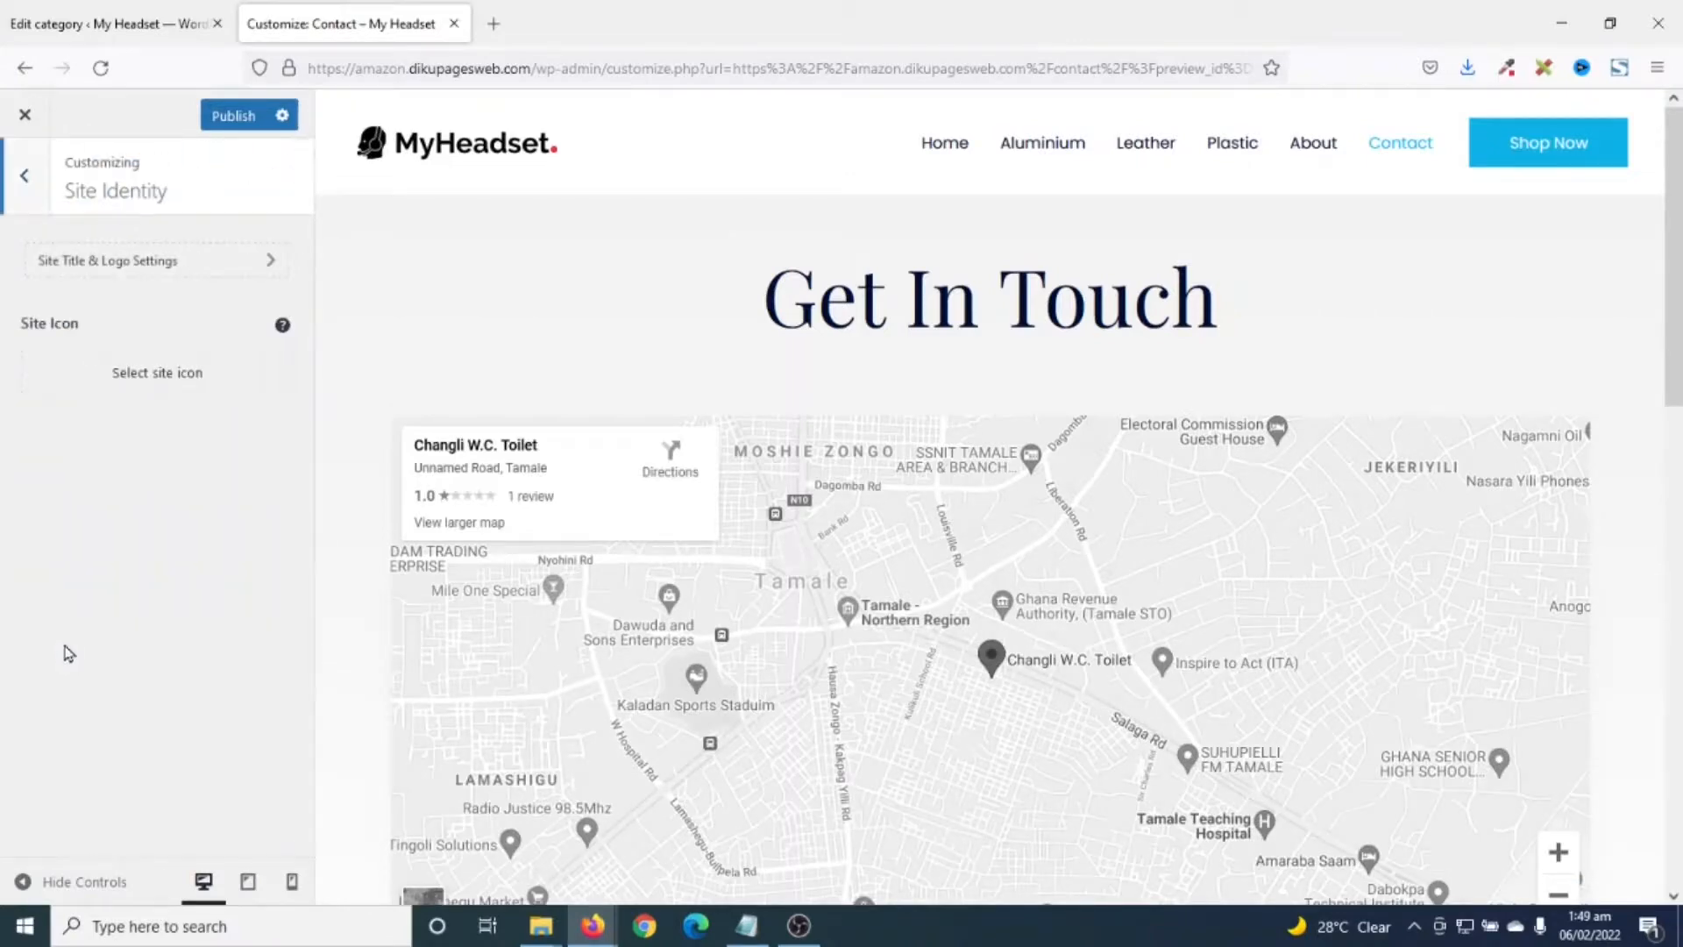
click(132, 378)
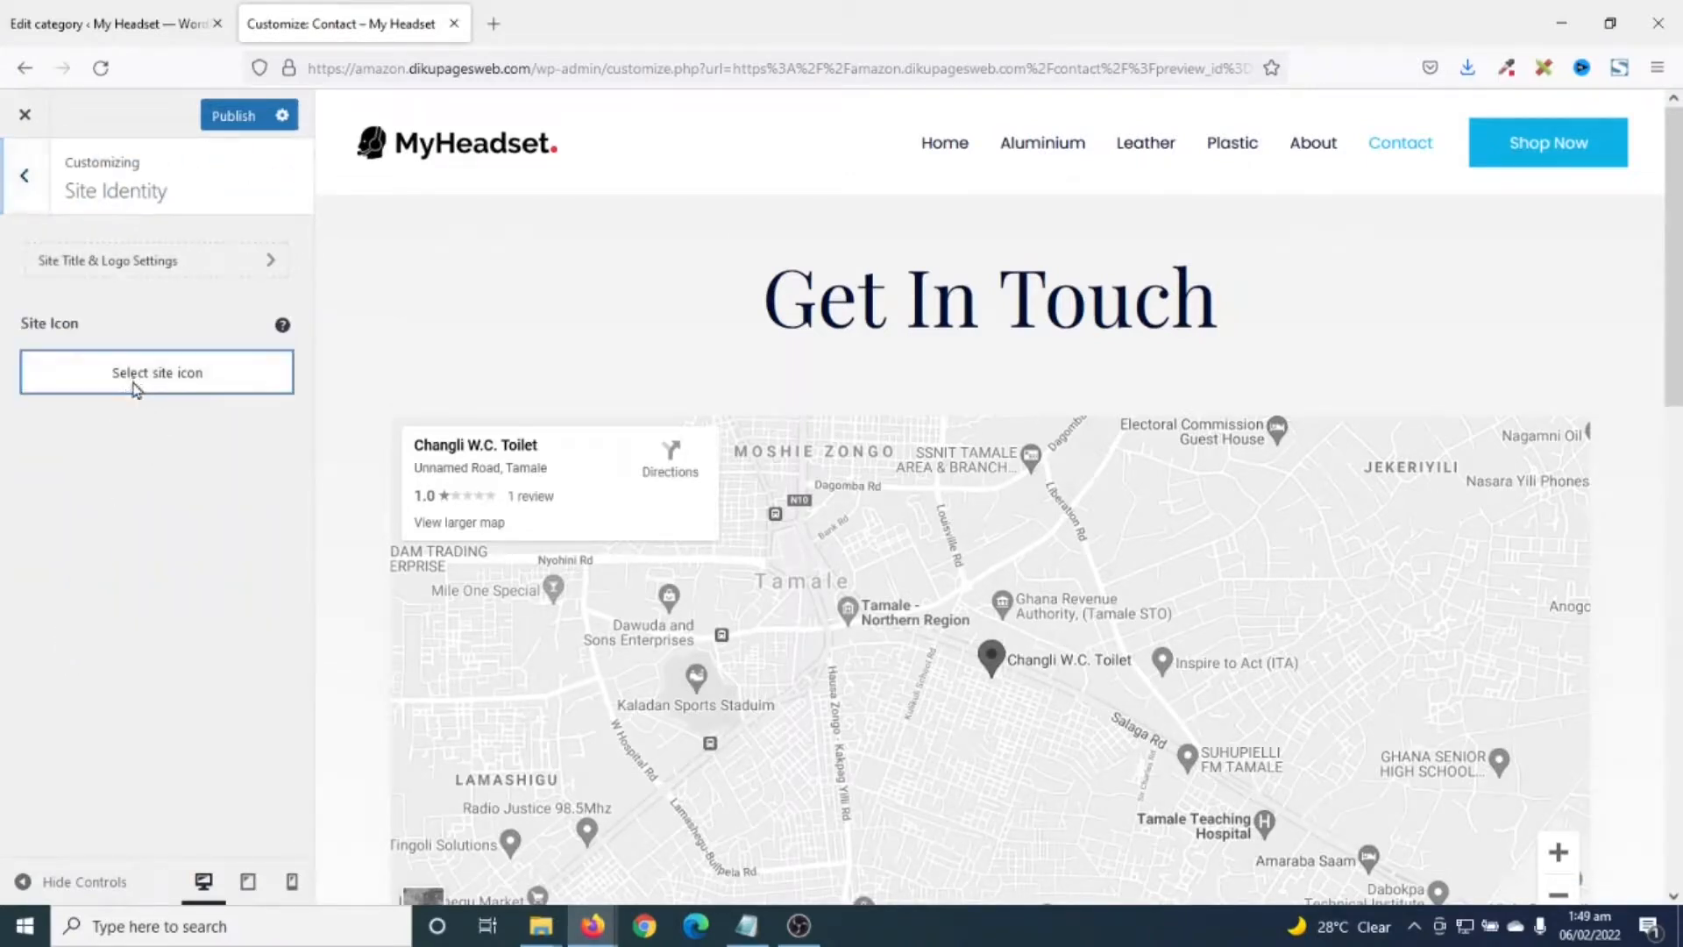
click(74, 200)
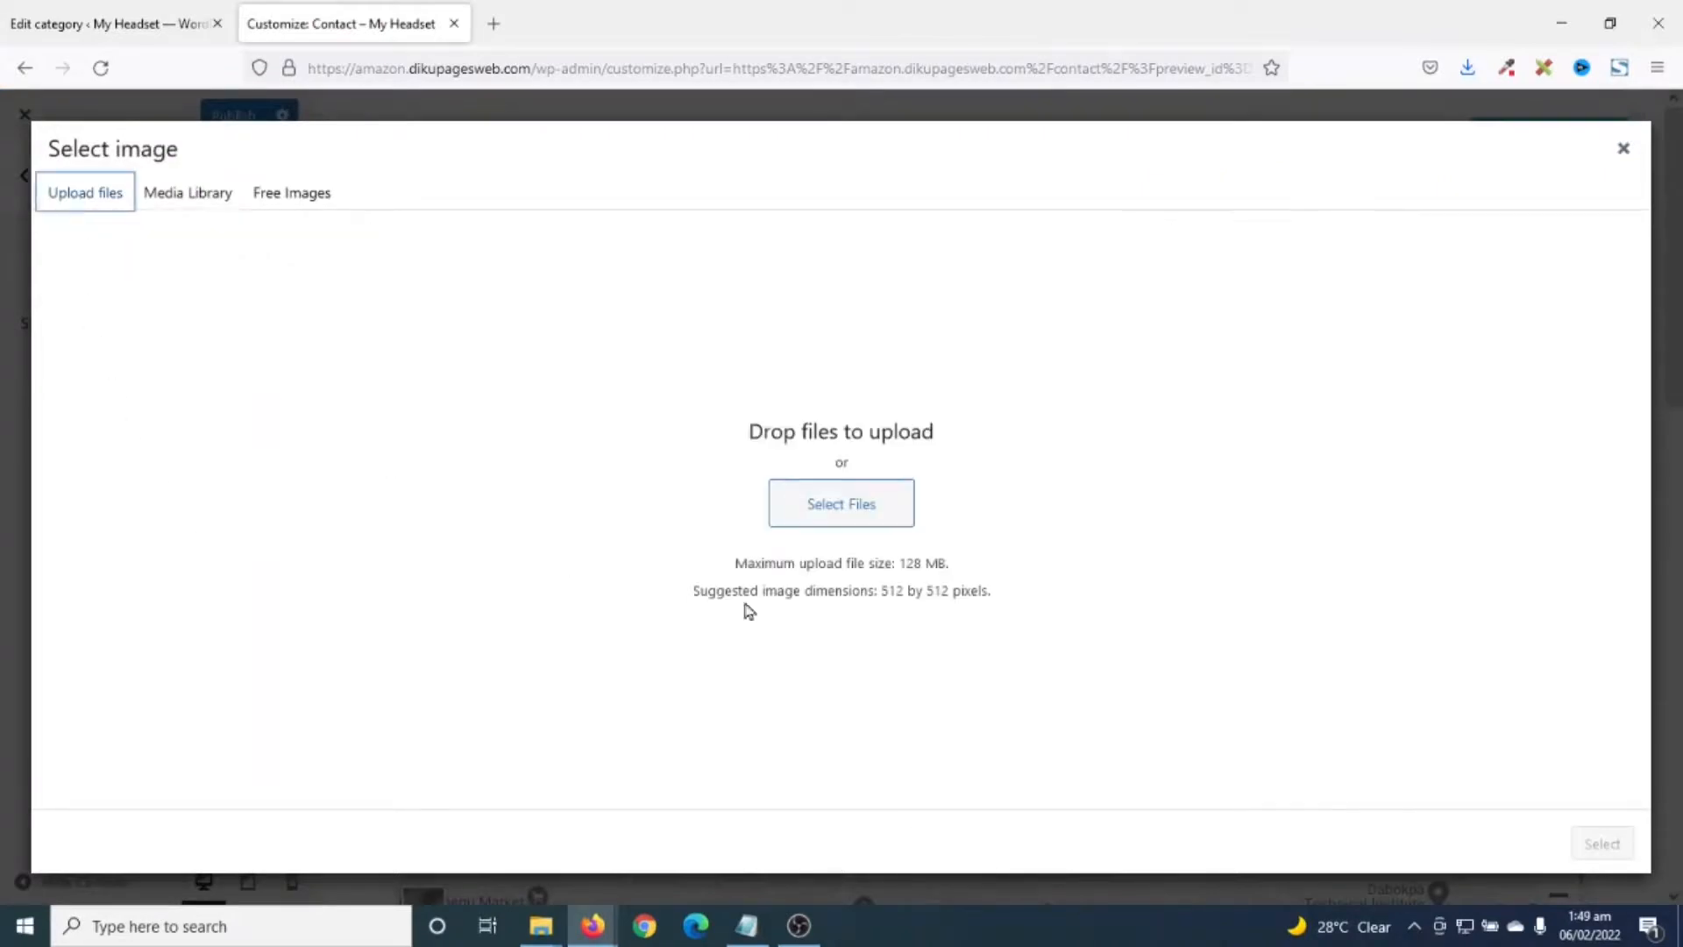
click(839, 503)
double_click(1306, 421)
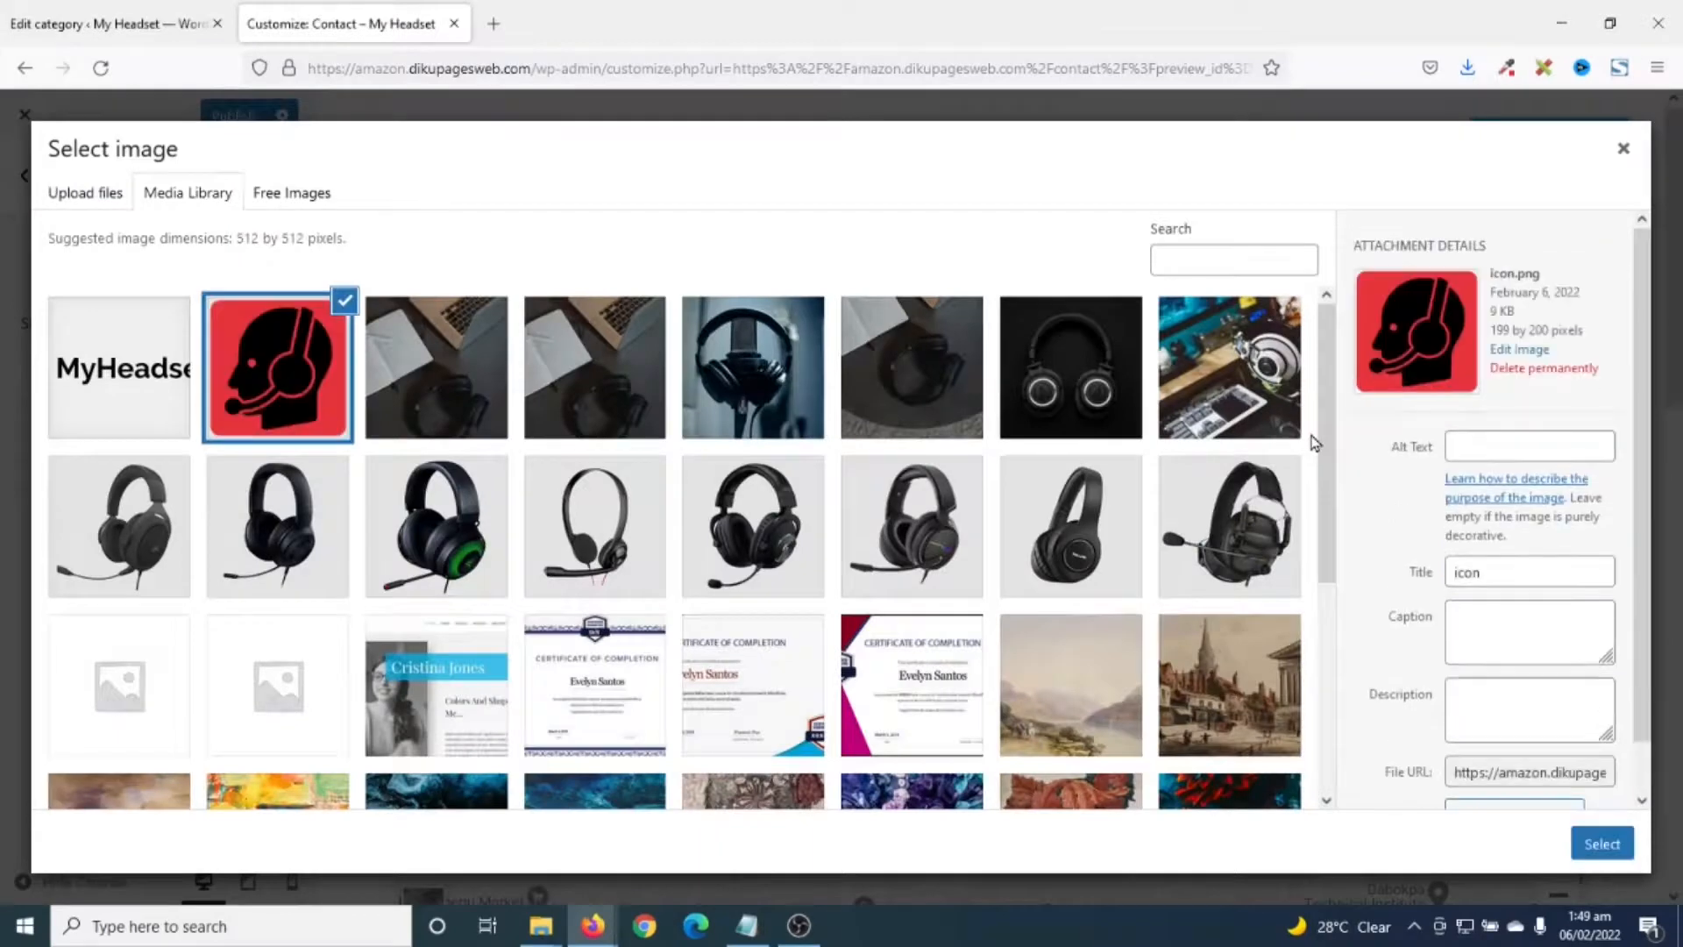
click(1596, 847)
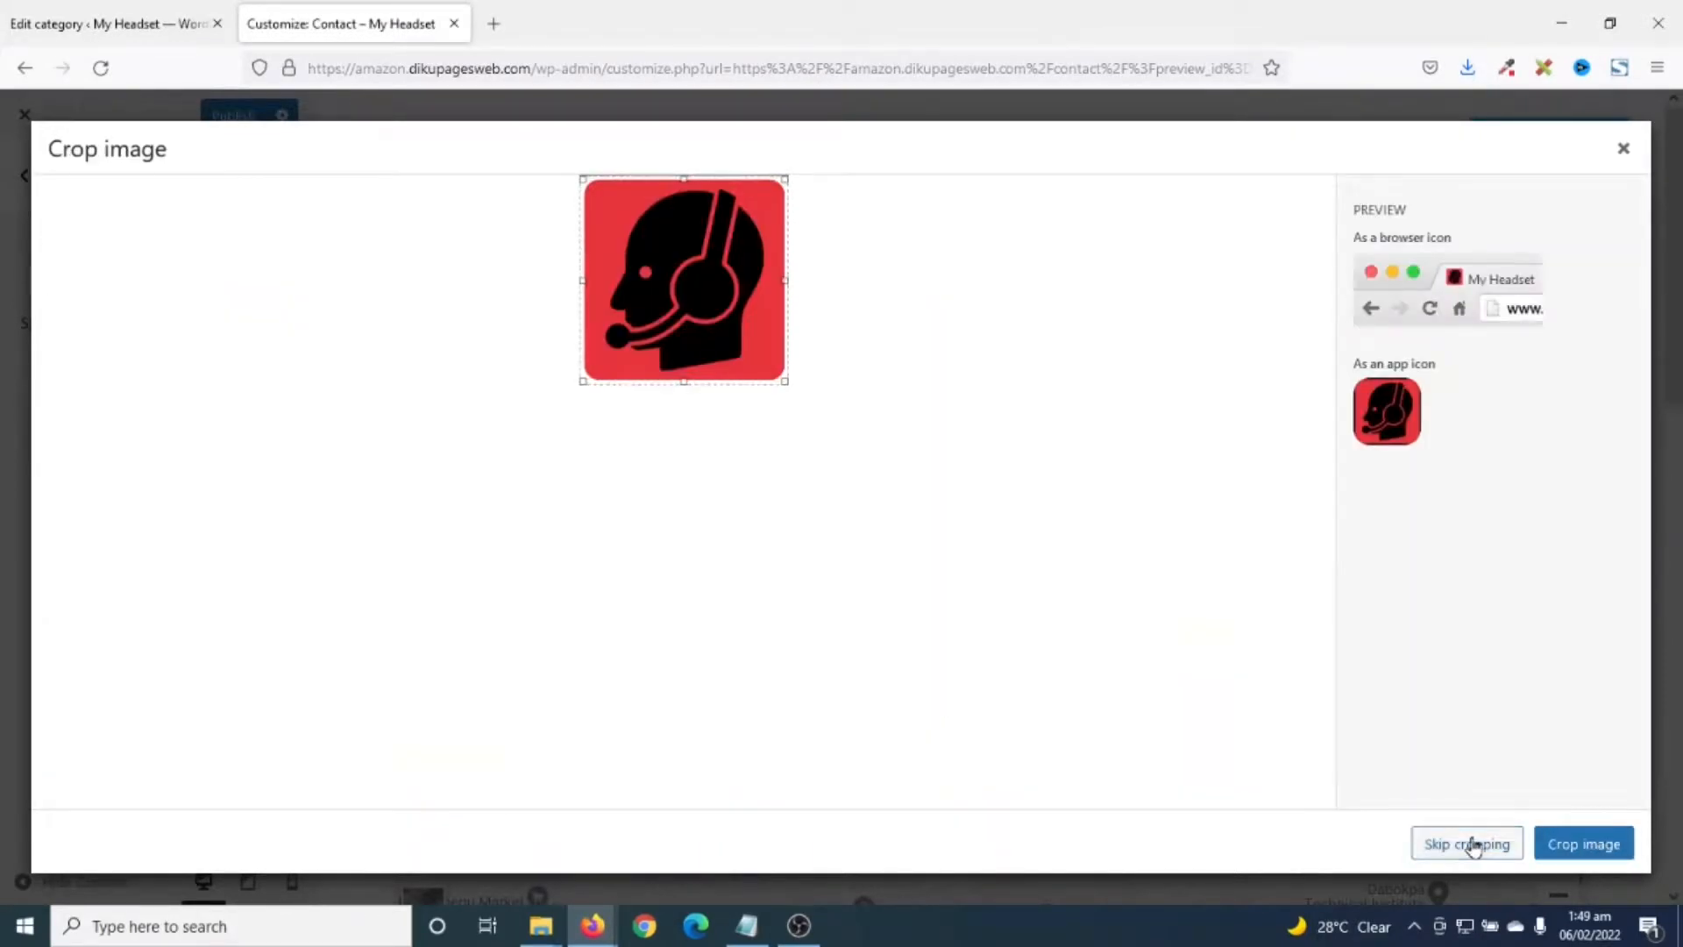
click(1473, 847)
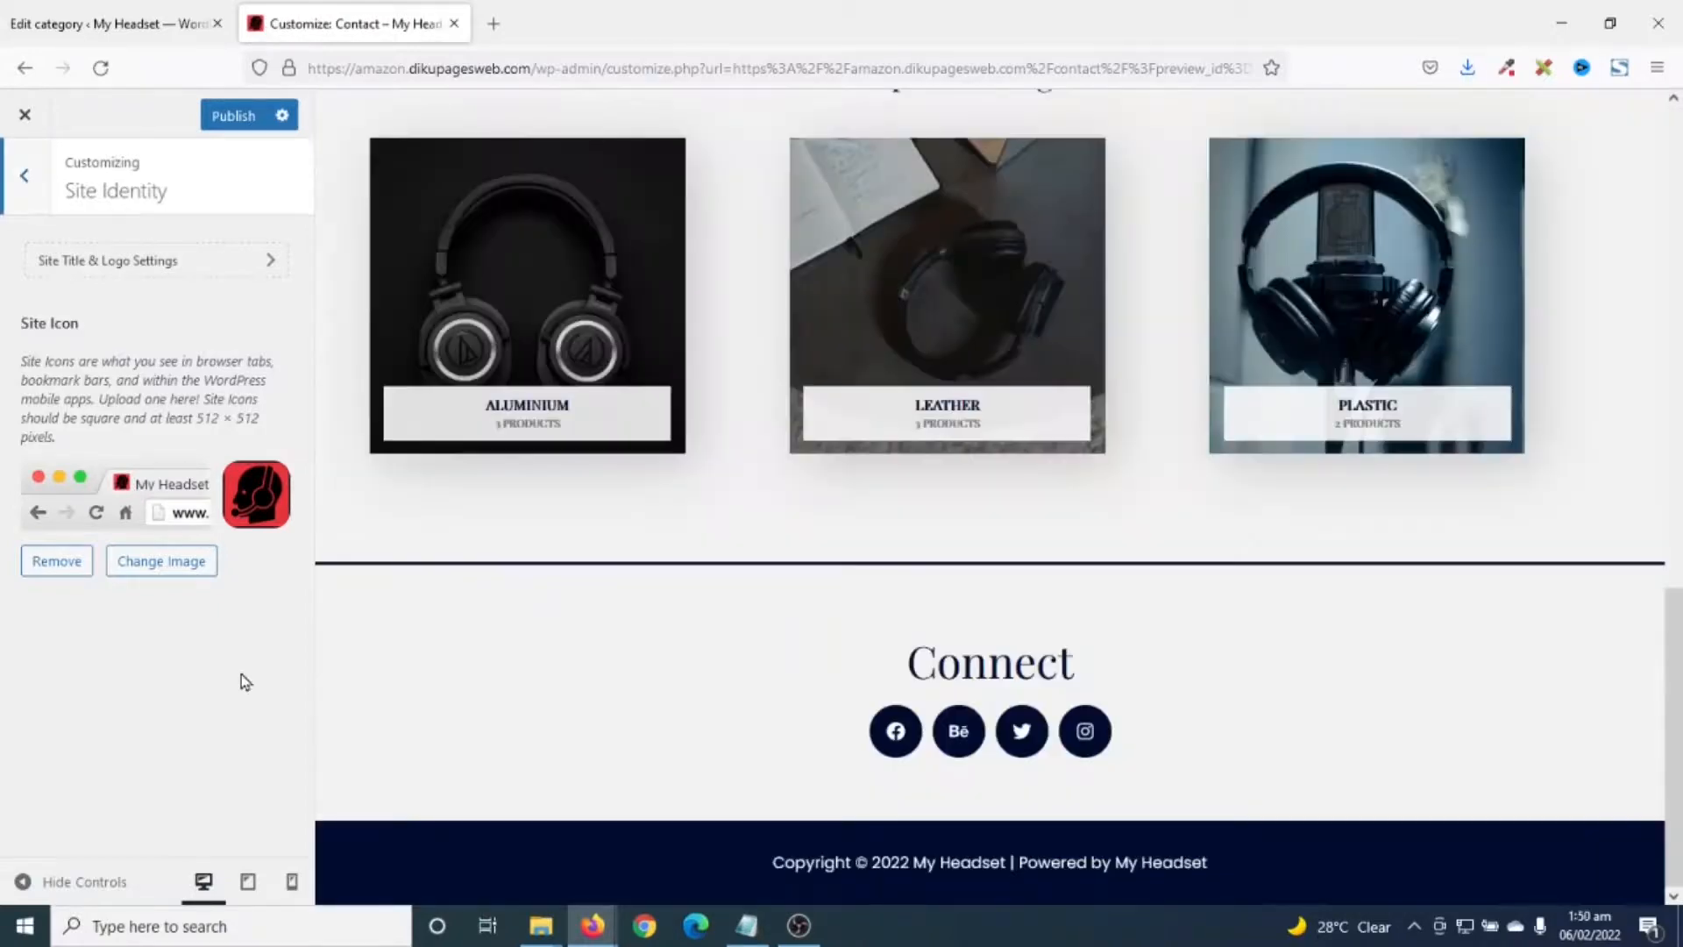
click(17, 176)
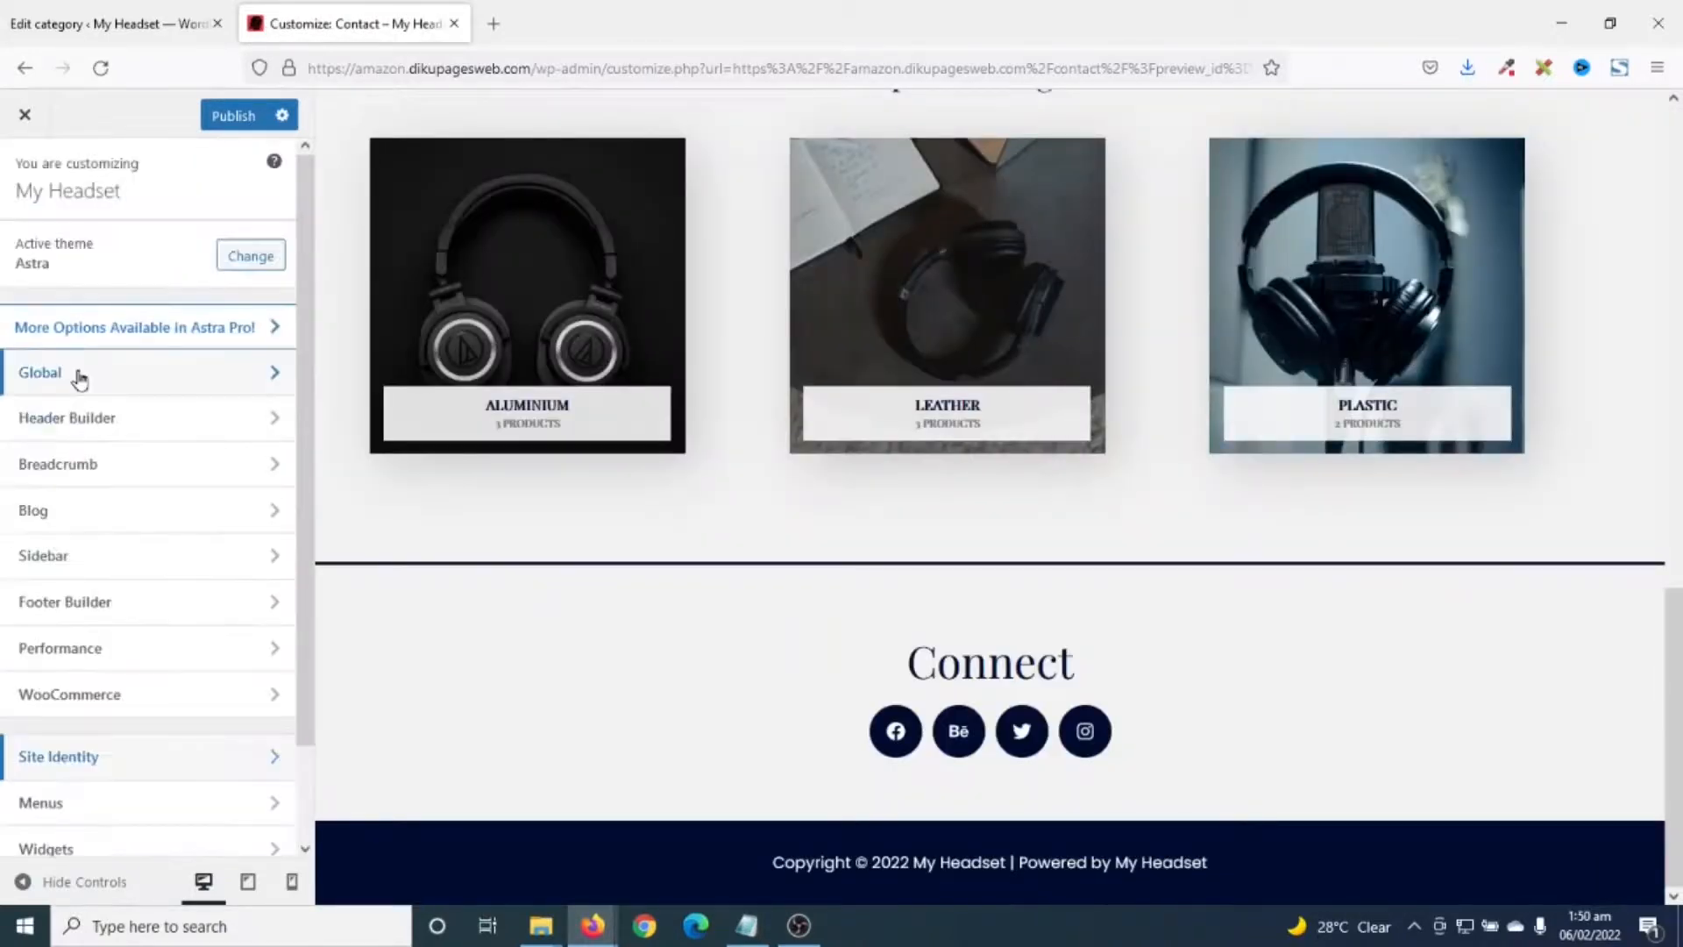
- Change Global palette Color 1 from 0EB2E7 to red e8363c
click(77, 372)
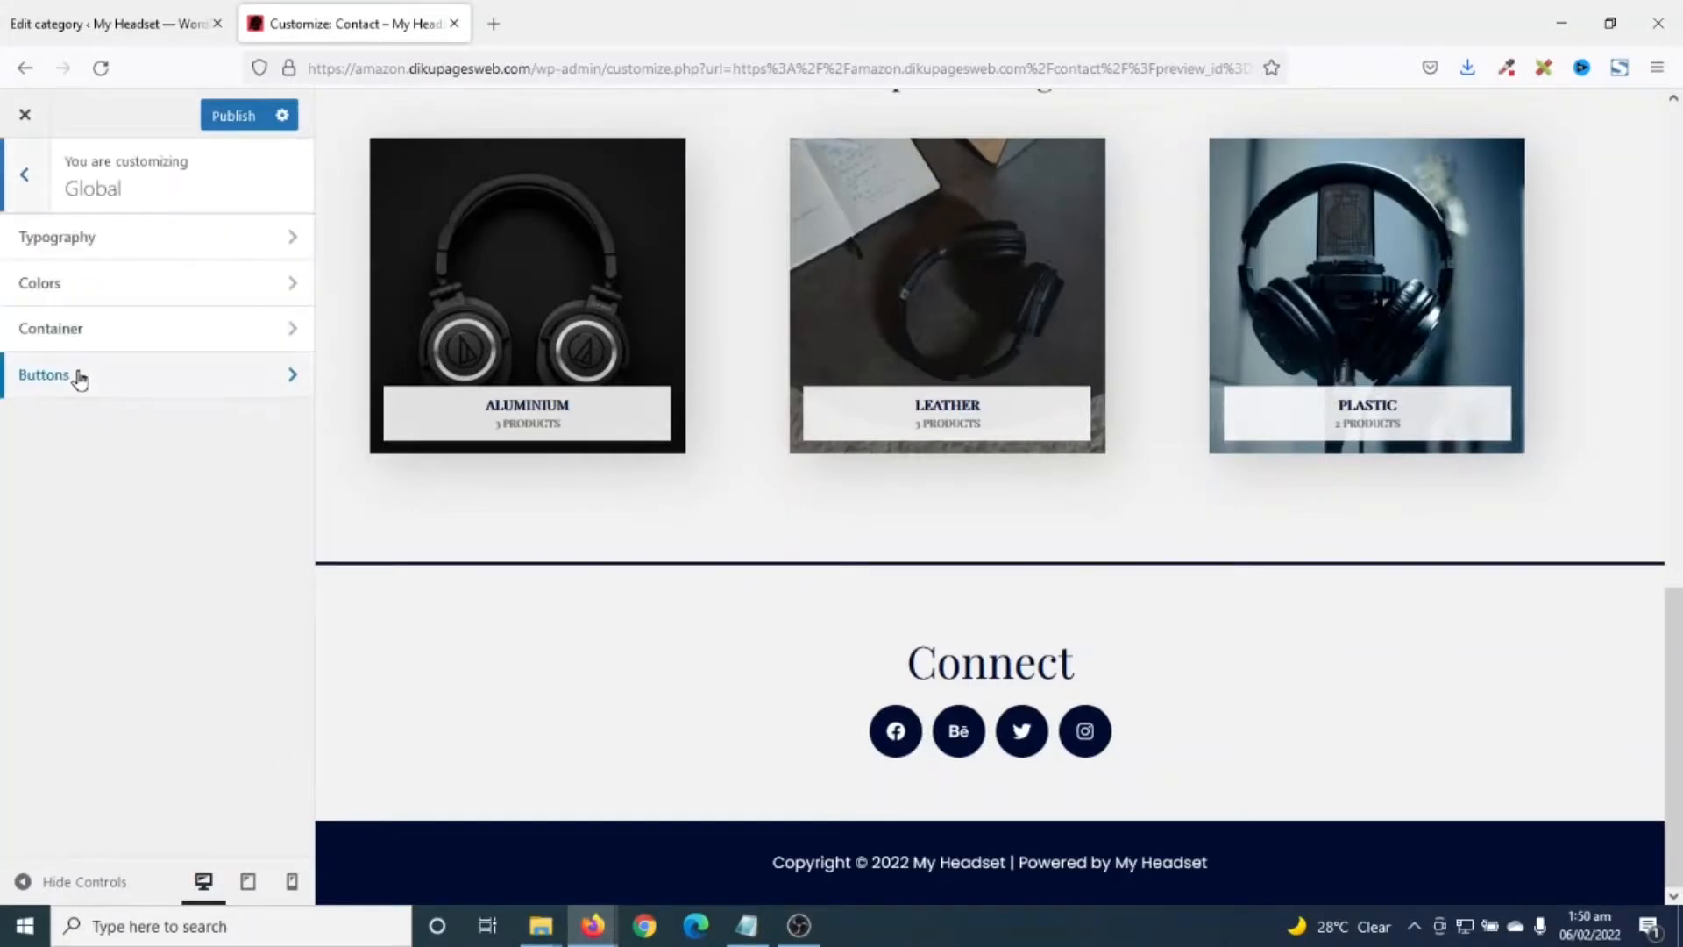
click(83, 282)
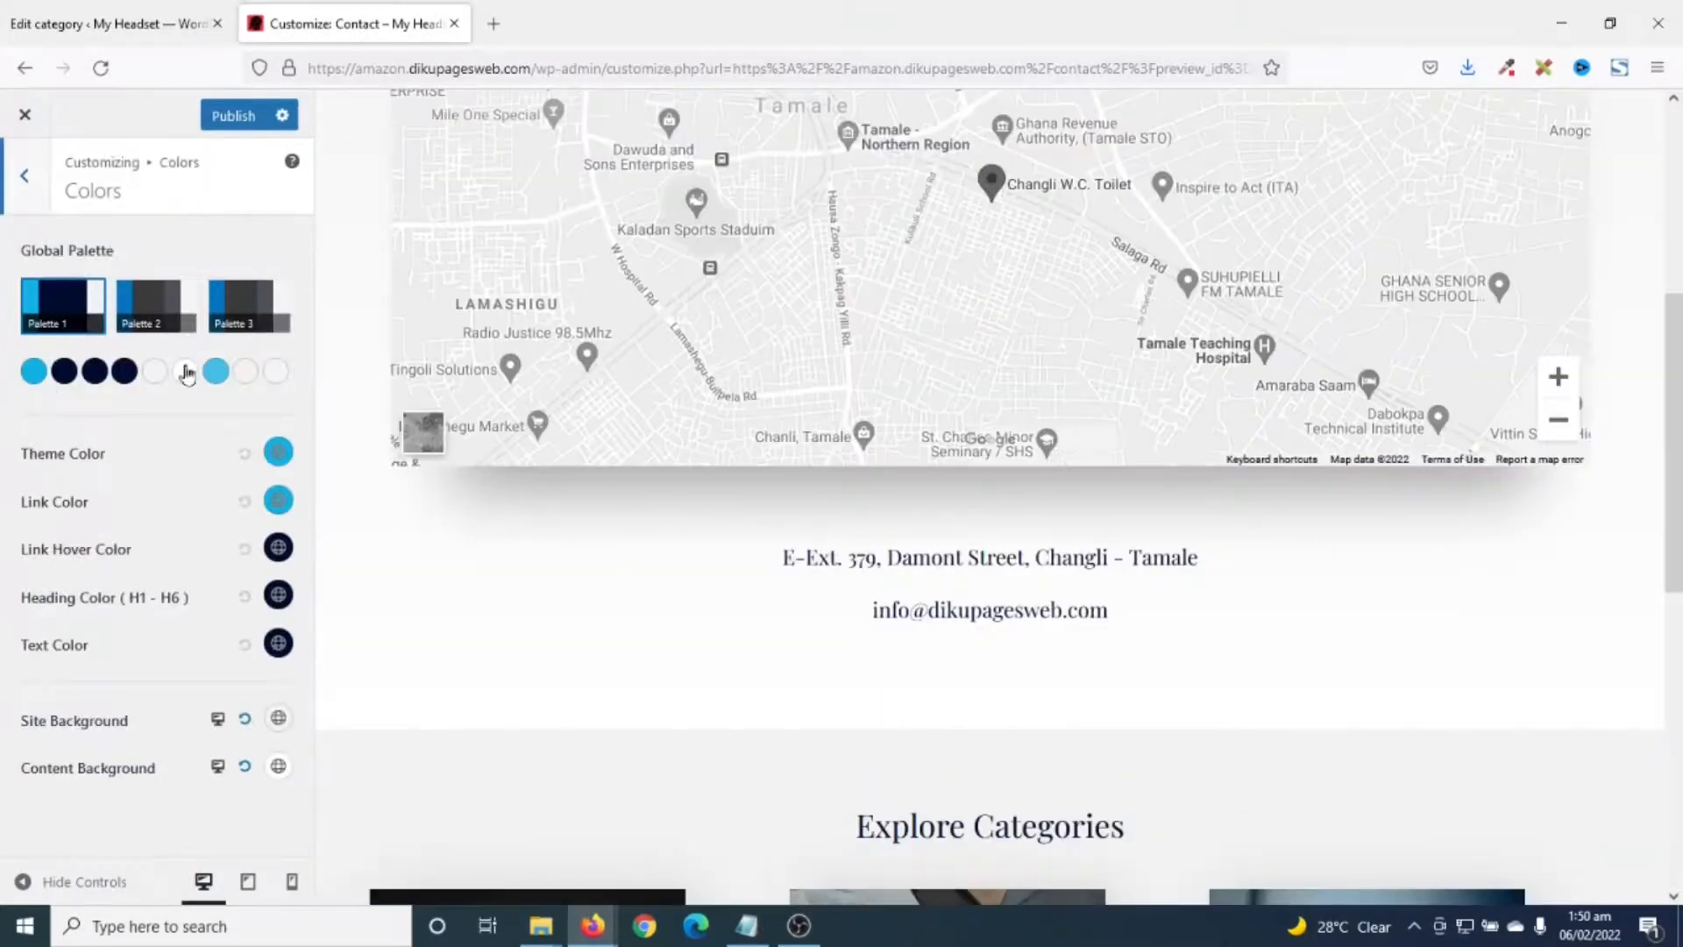
scroll(864, 381, up, 5)
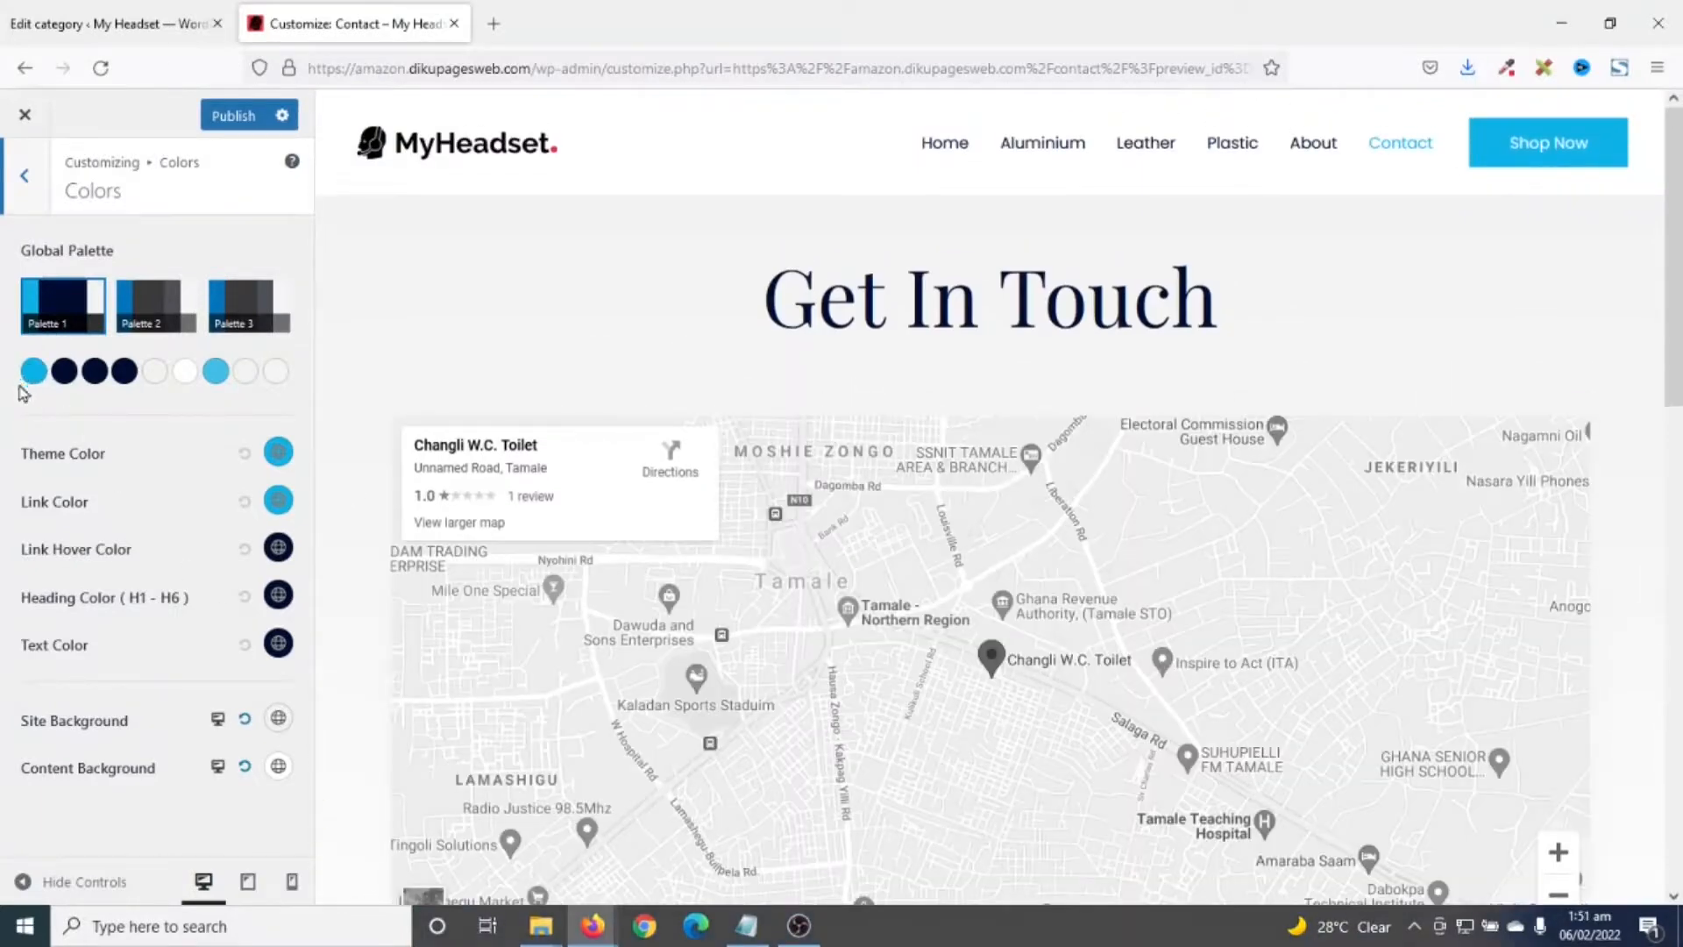
click(34, 373)
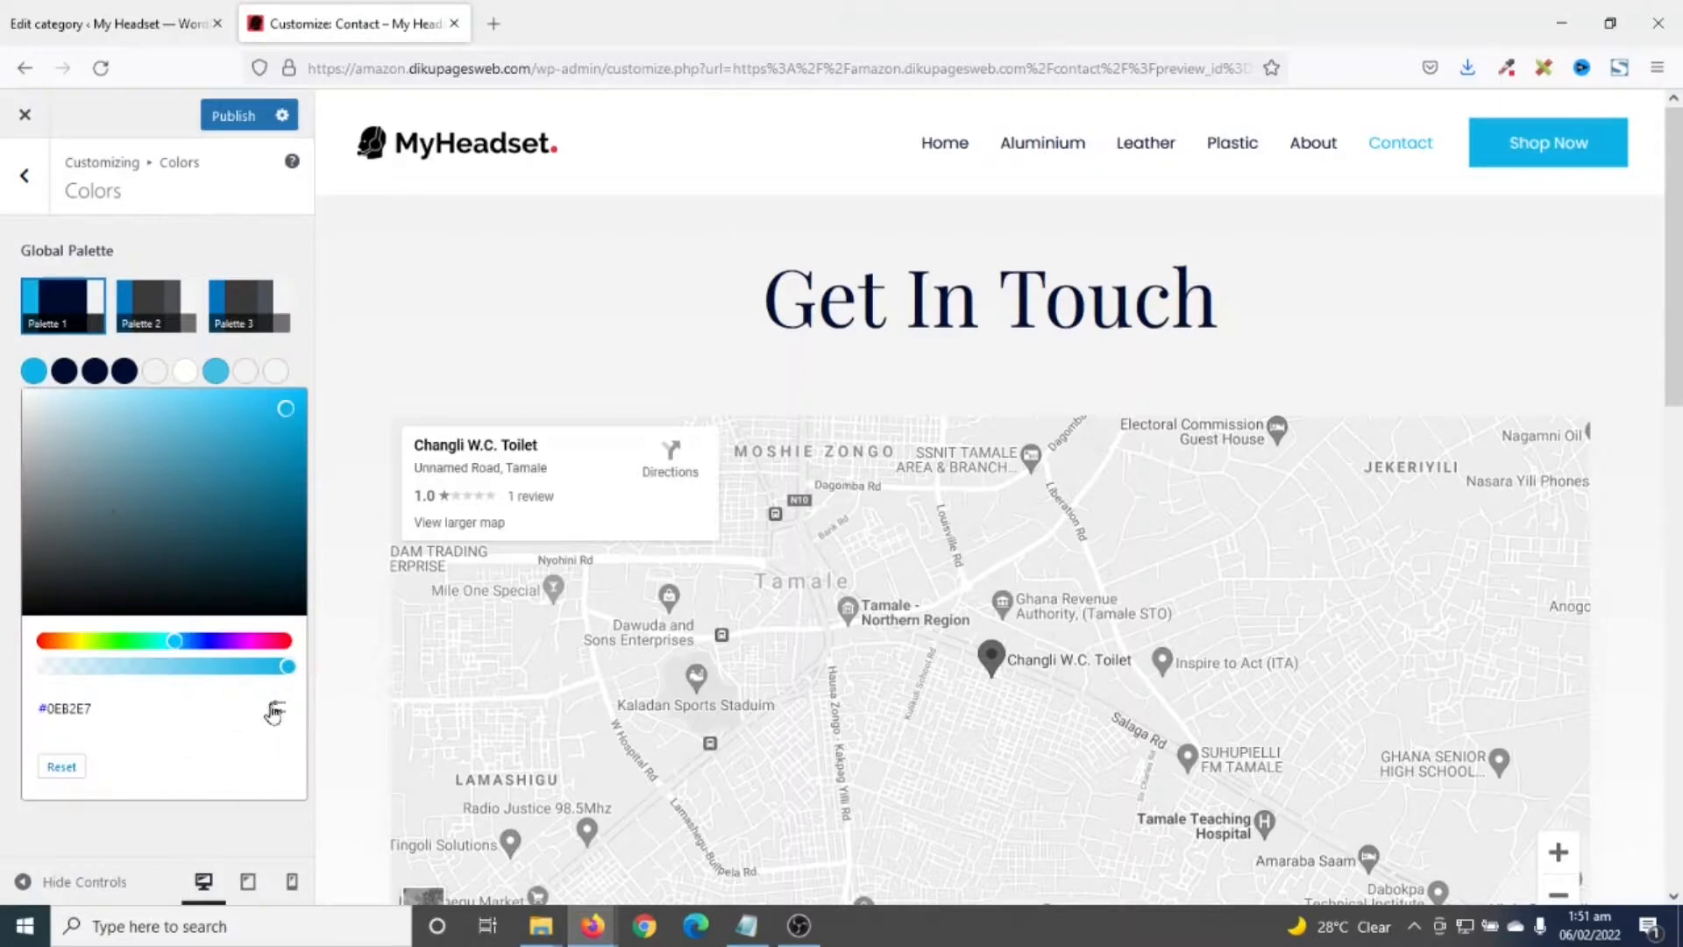
click(276, 710)
drag(128, 760, 40, 759)
text(#e8363c)
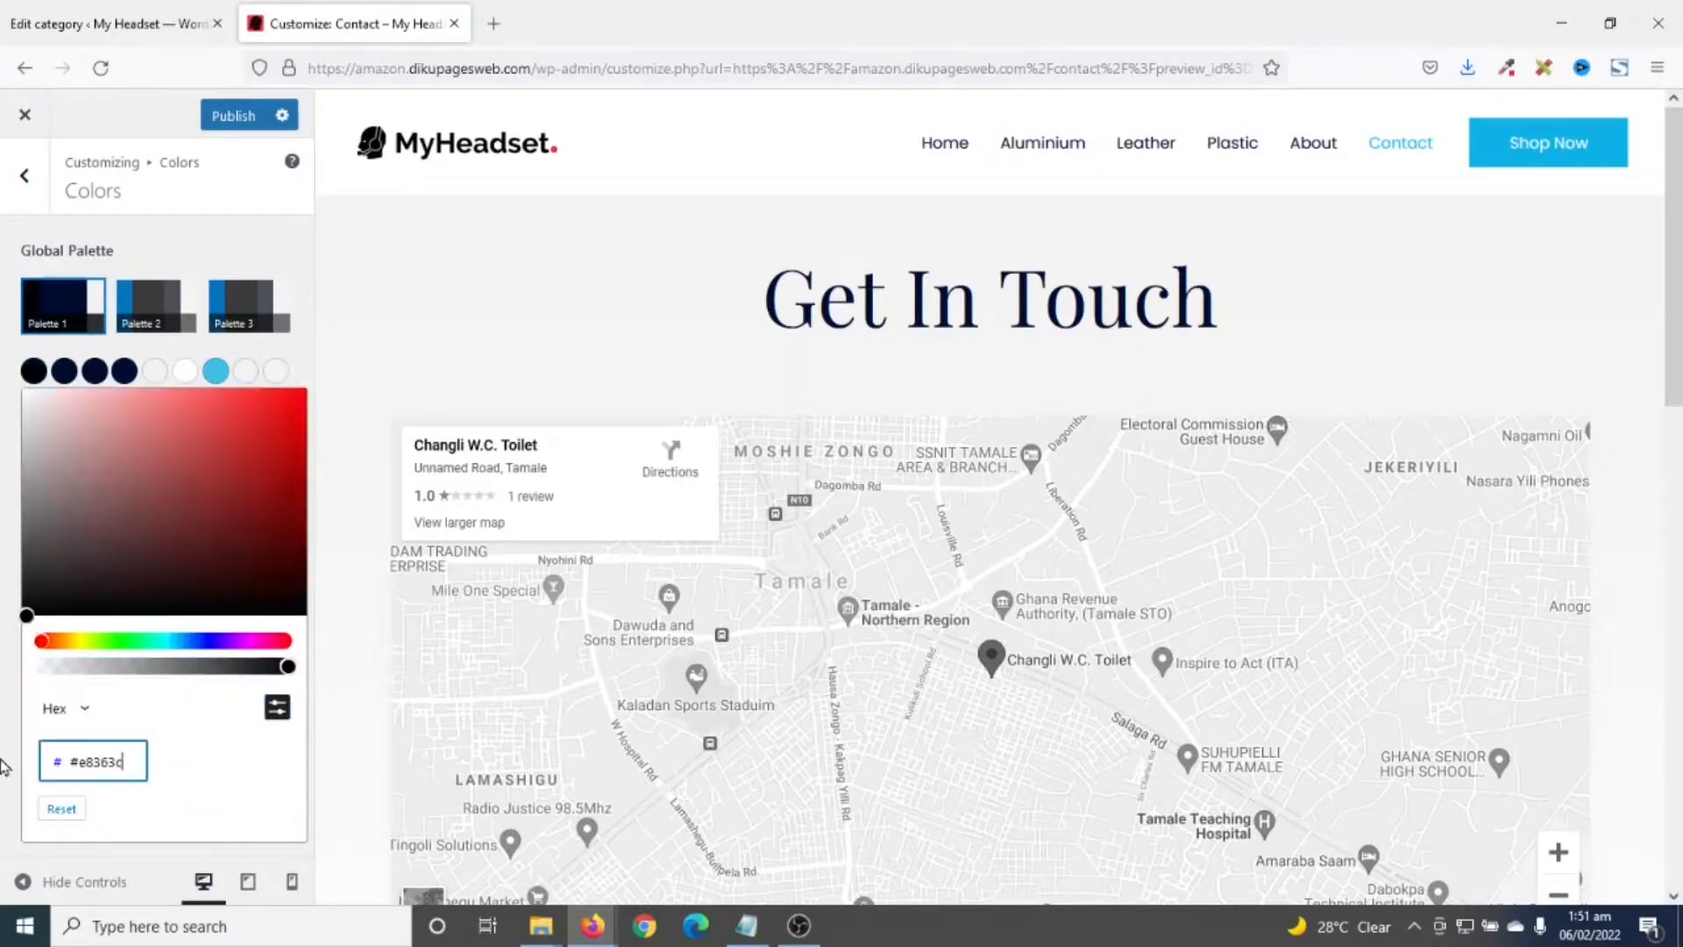
click(81, 763)
key(BackSpace)
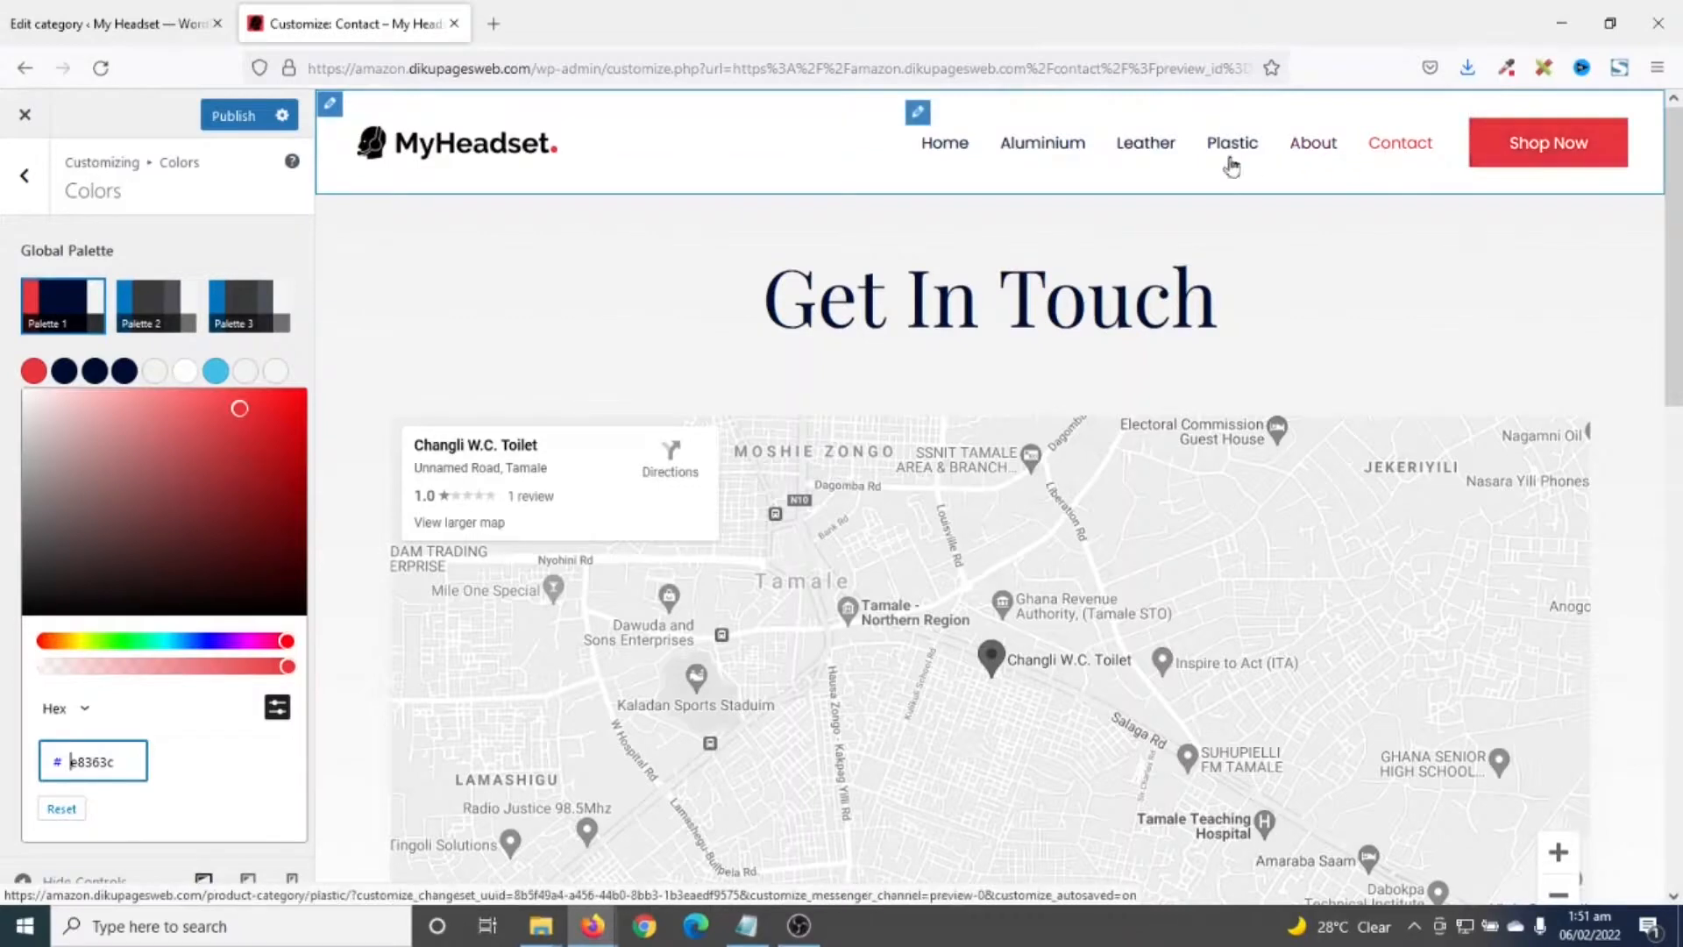
click(881, 638)
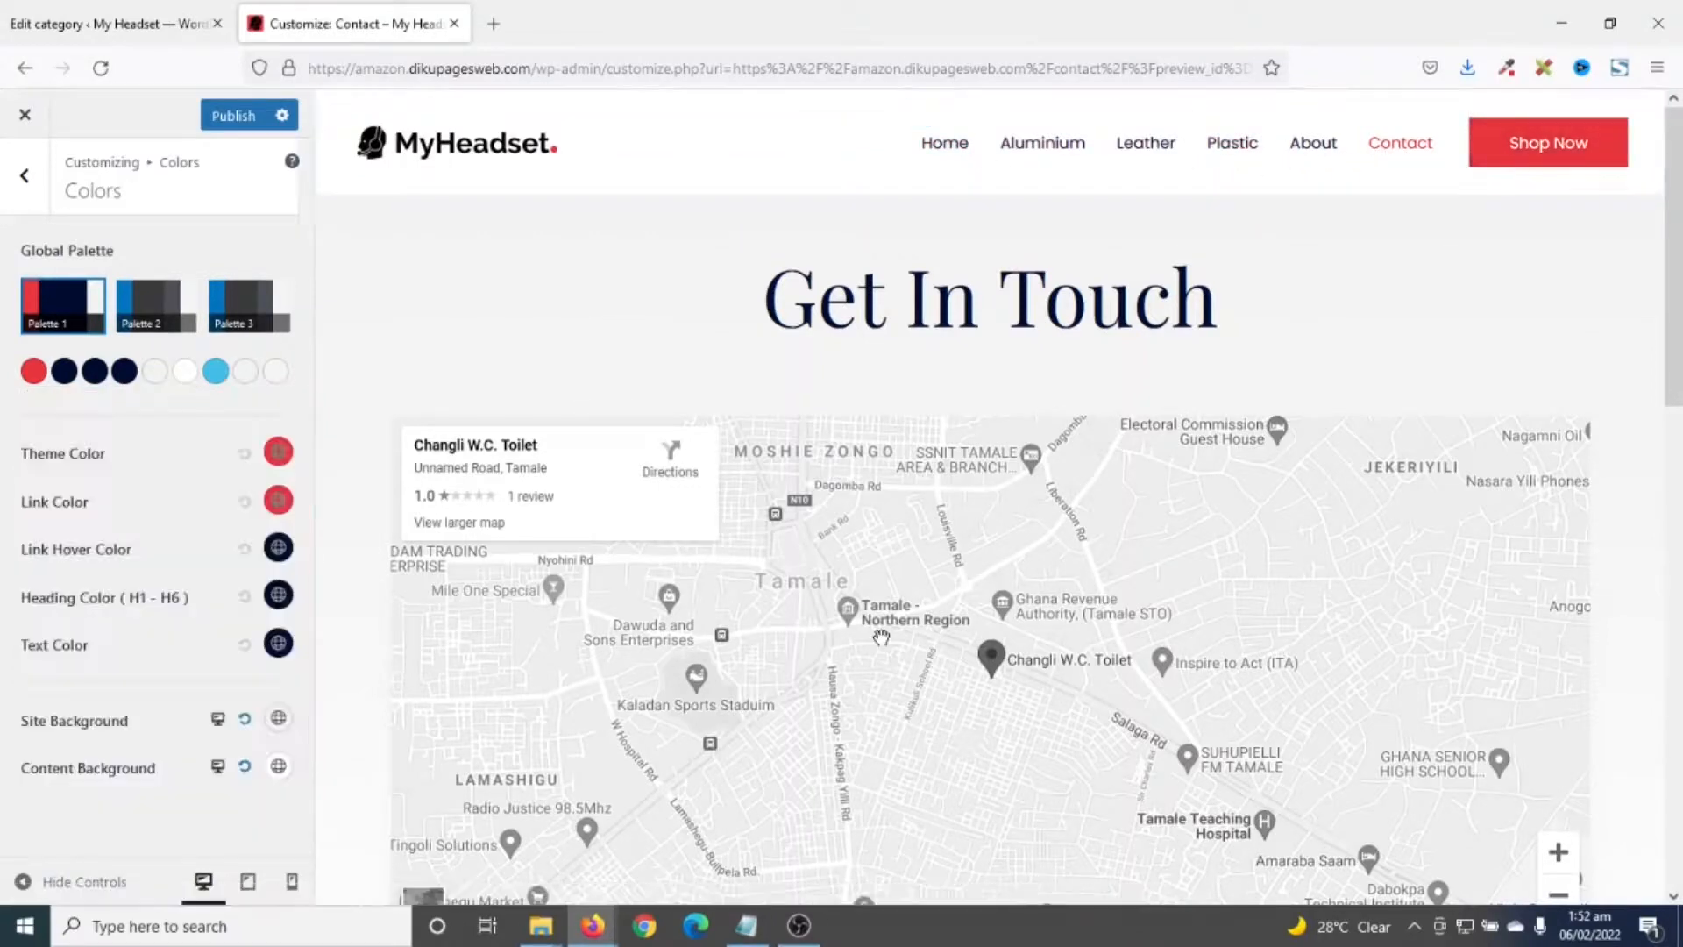
- Return to the main Customizer sections and bring up the WooCommerce settings
click(19, 179)
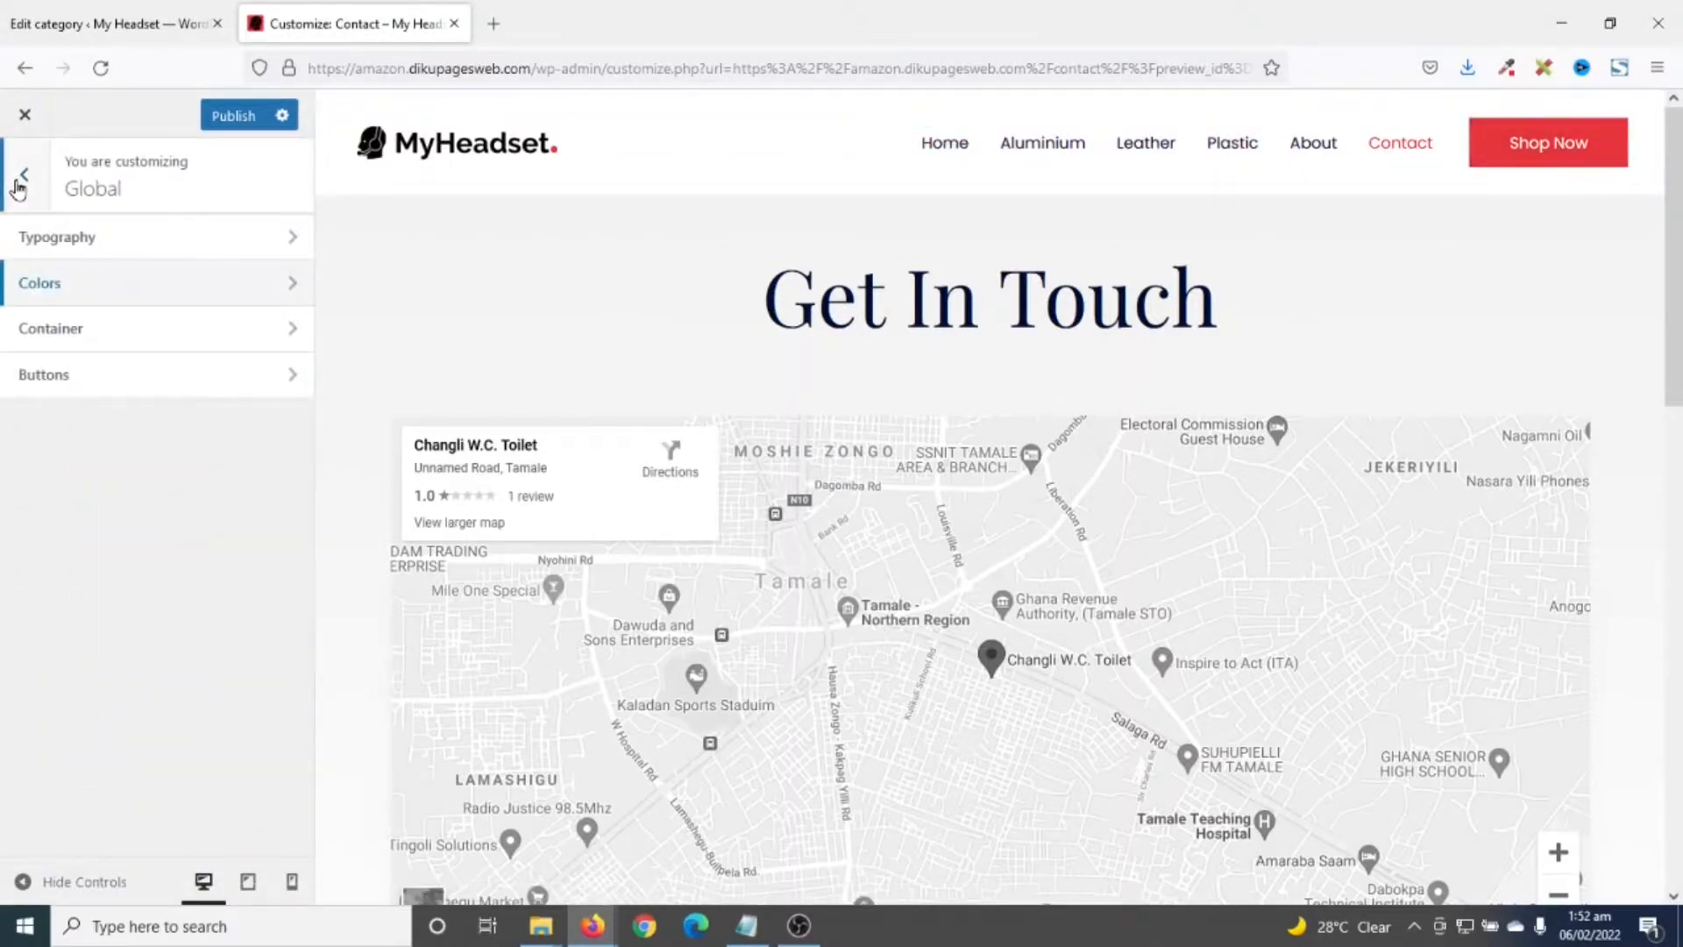
click(21, 180)
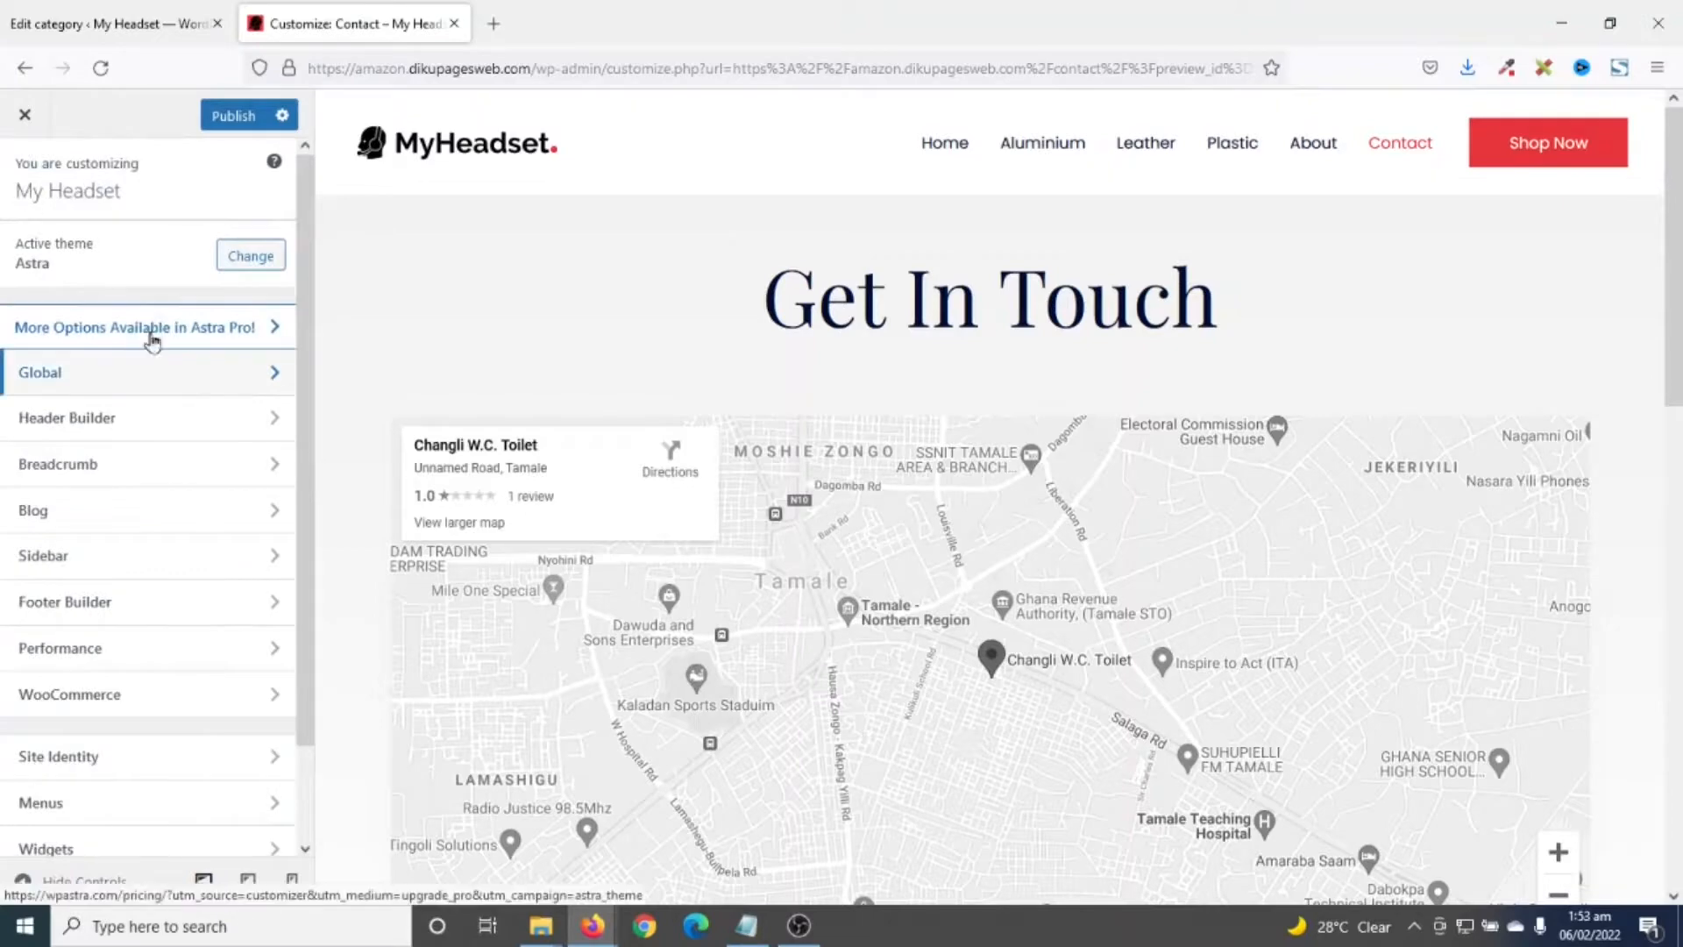
scroll(71, 616, down, 2)
click(97, 590)
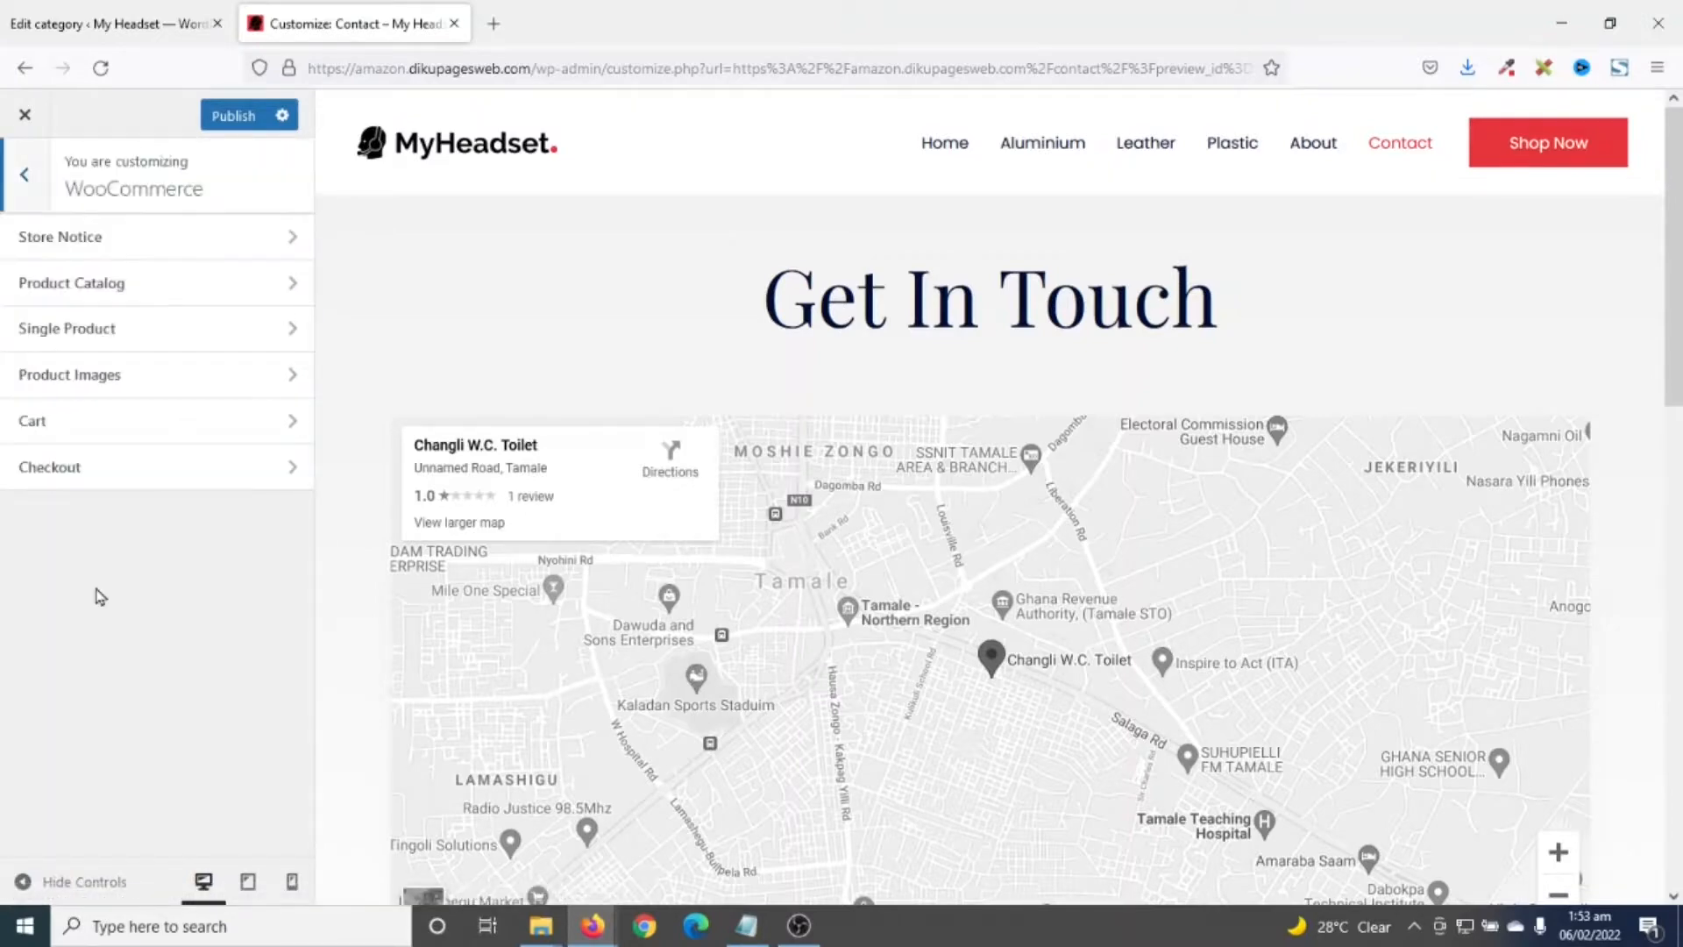
- Raise Product Catalog Shop Columns from 2 to 4 and check the shop preview
click(66, 284)
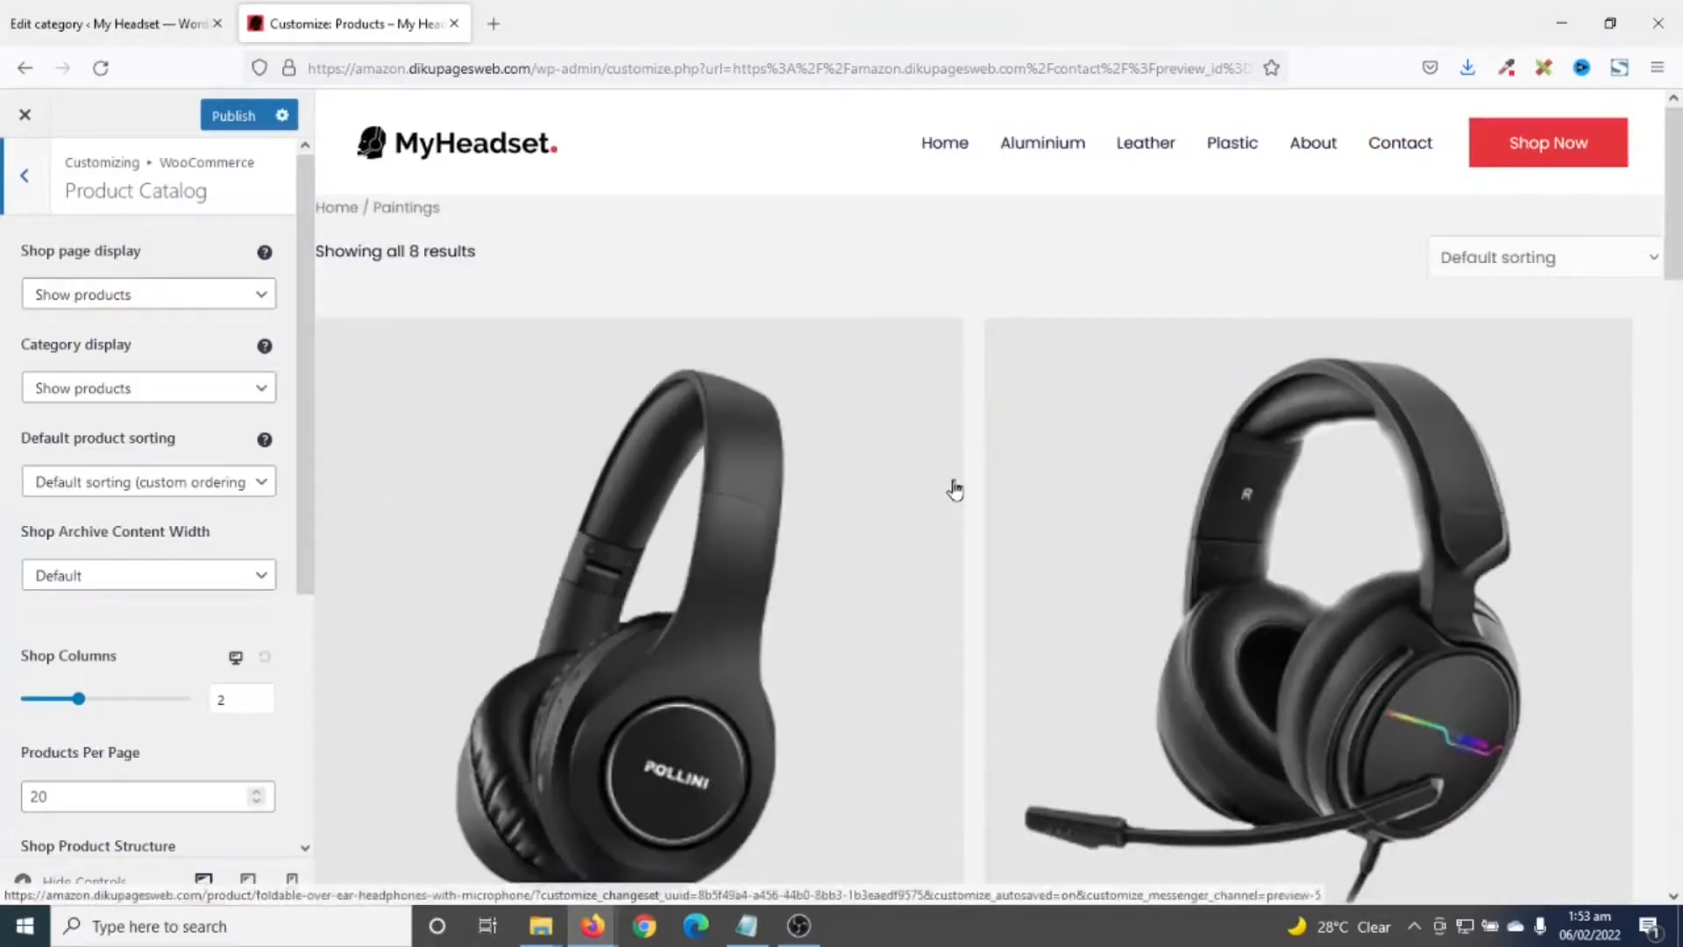
click(240, 698)
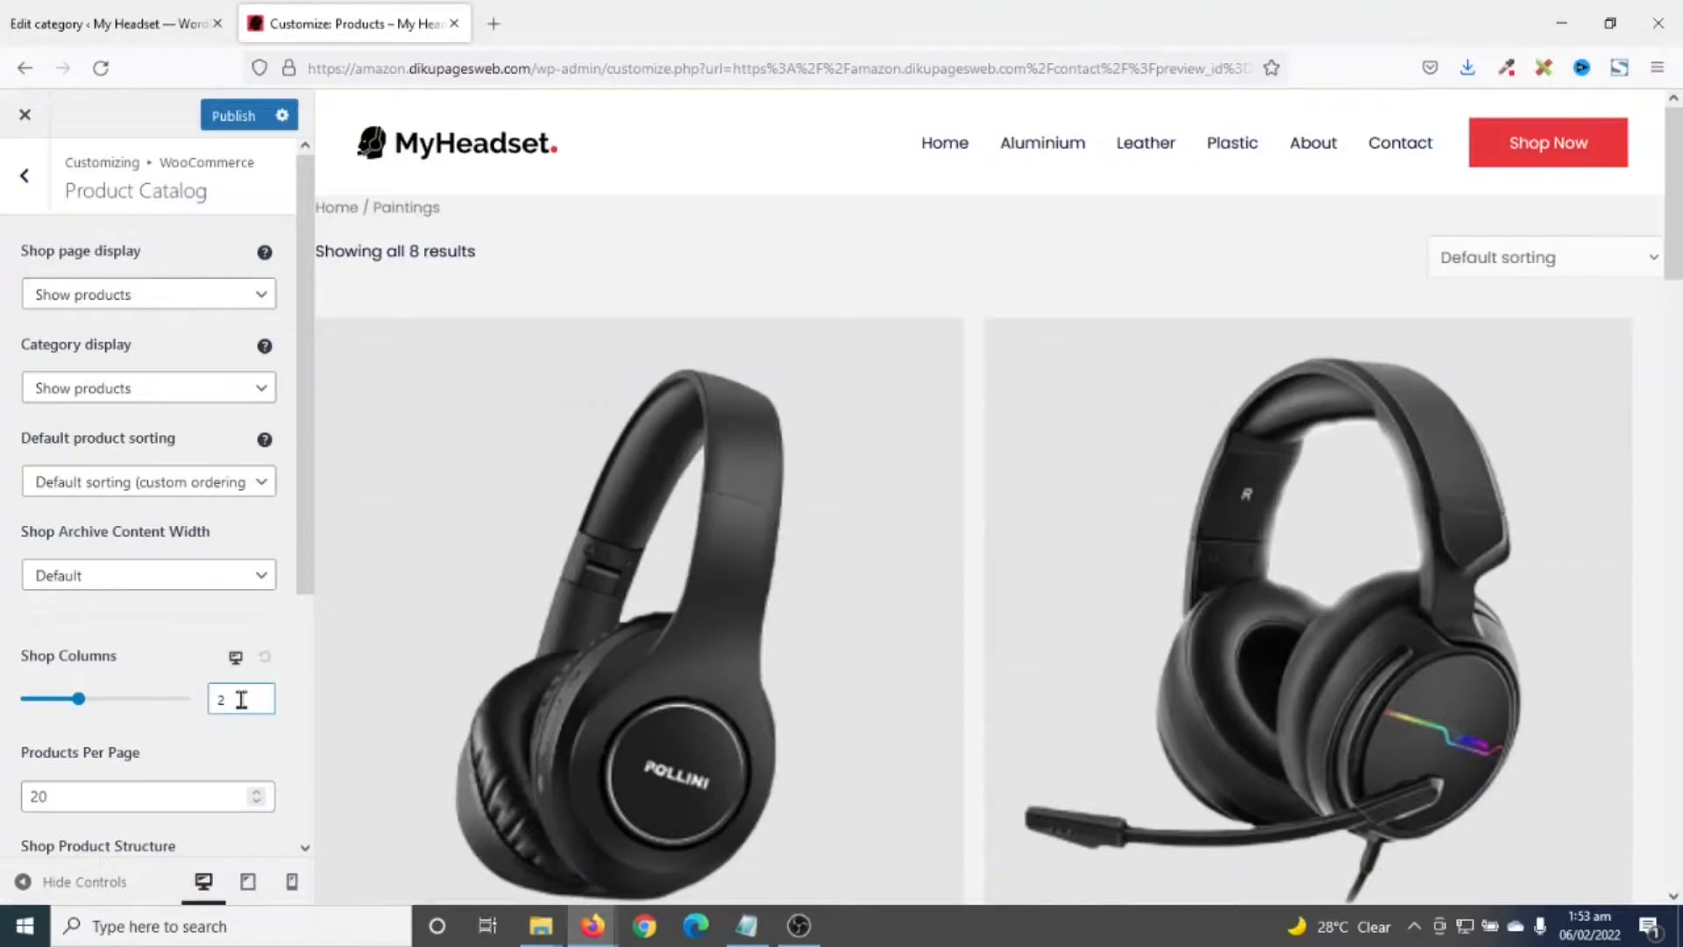
key(Up)
key(Up)
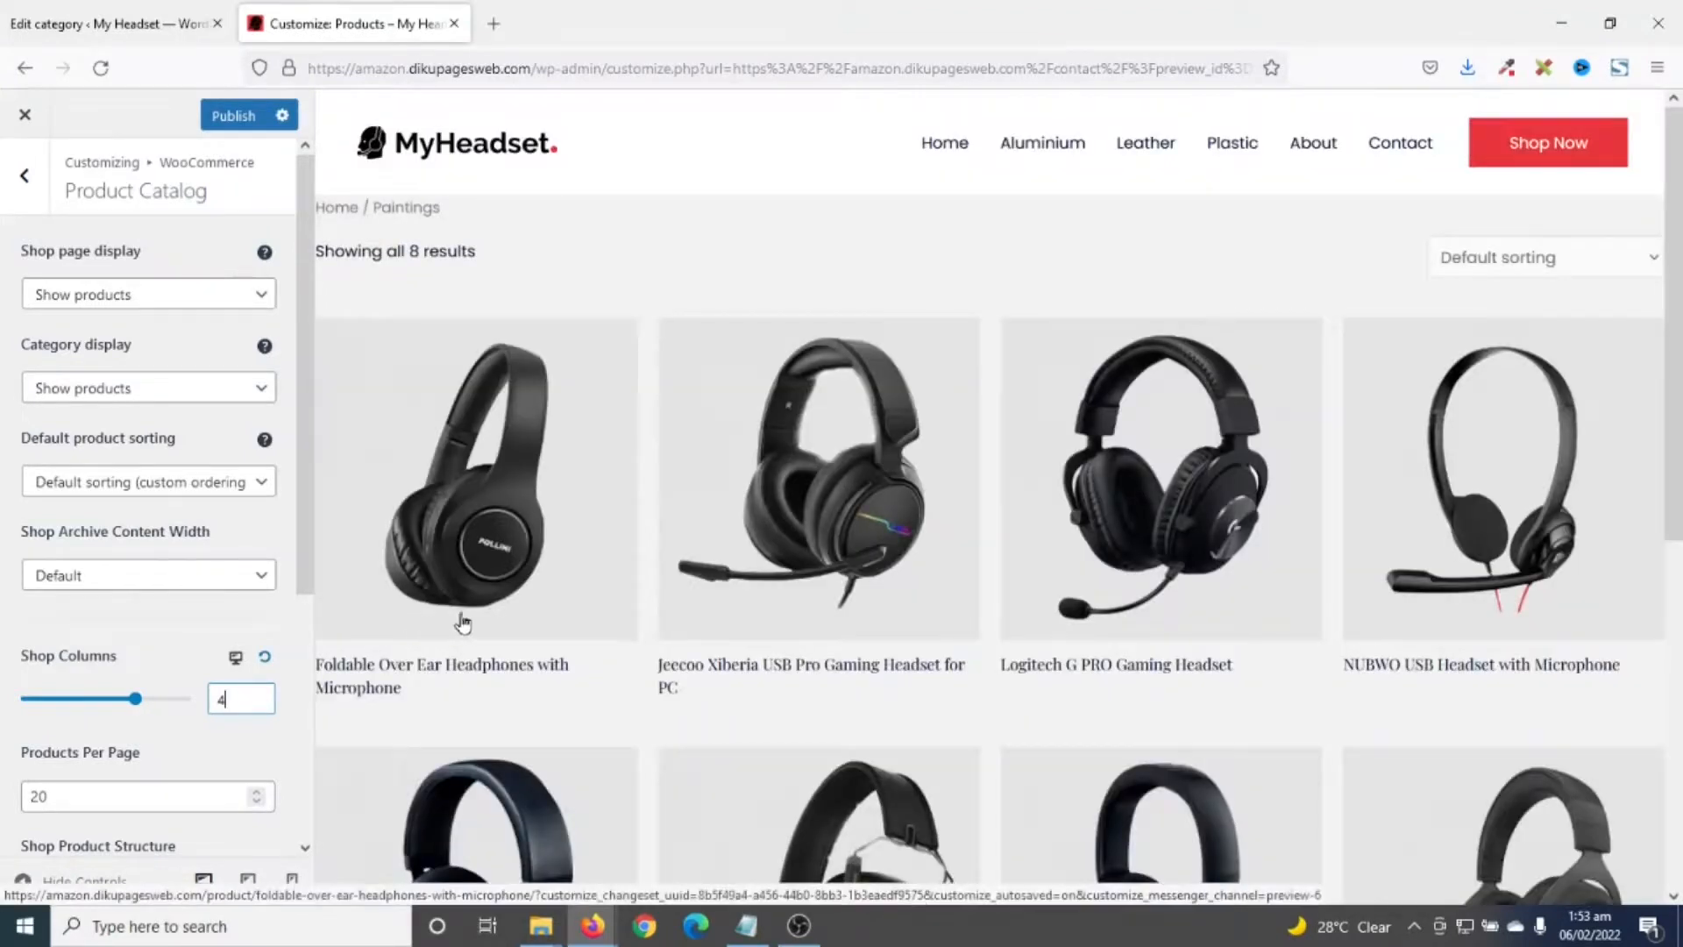
scroll(1175, 593, down, 7)
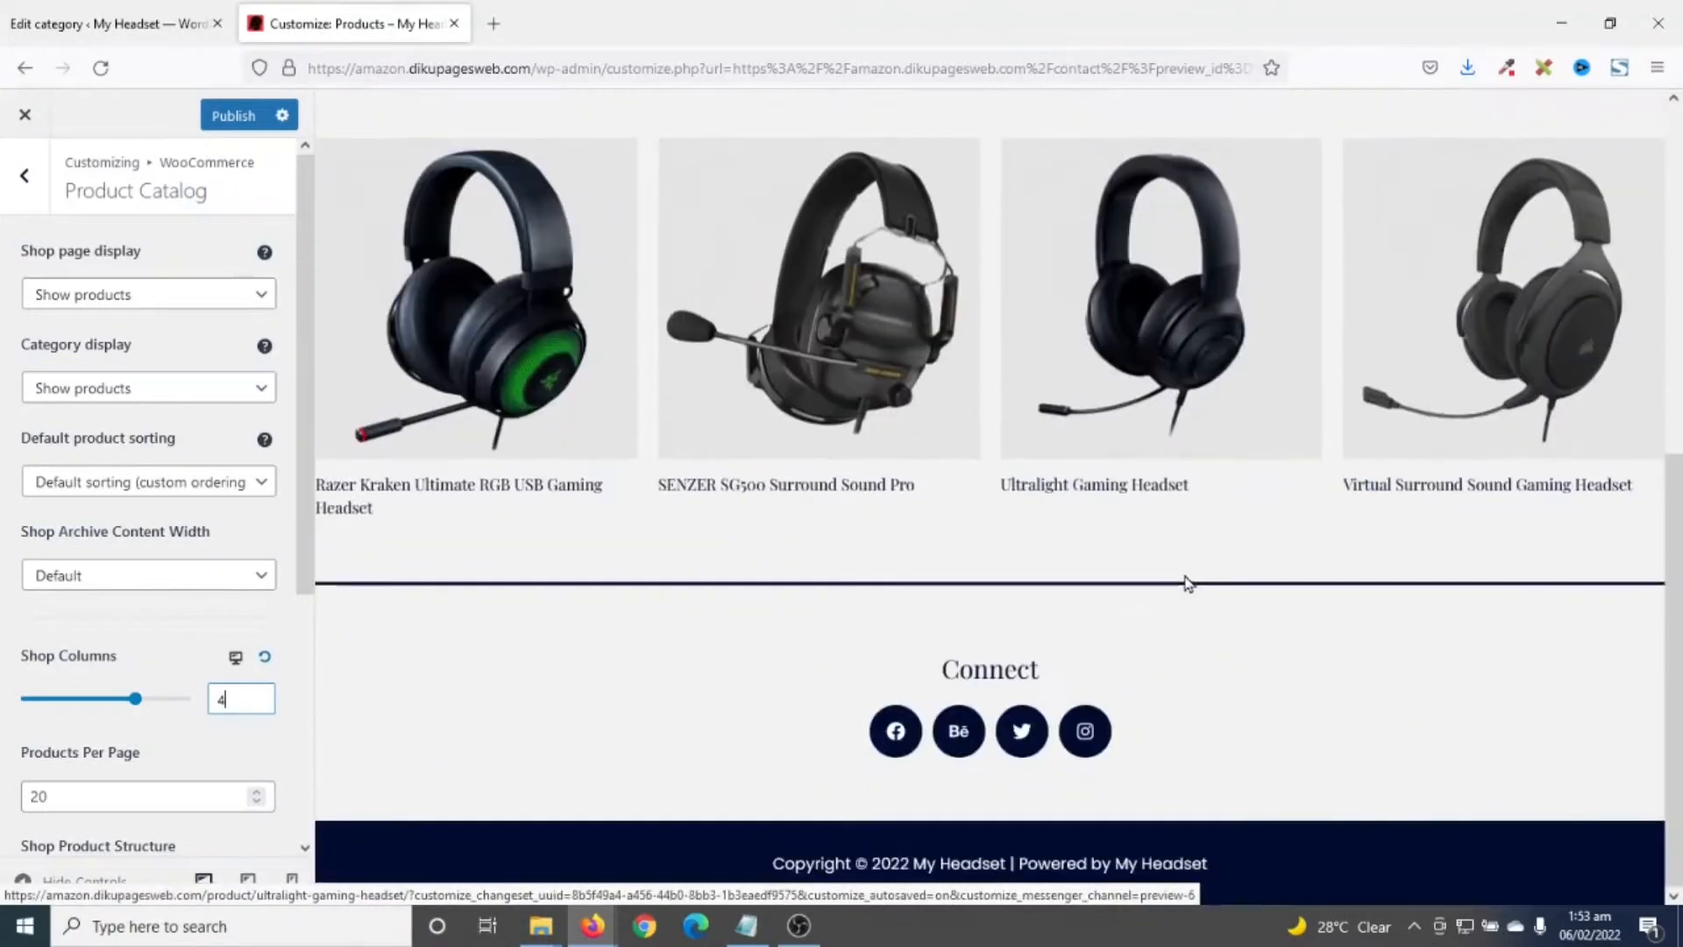
scroll(1186, 583, up, 7)
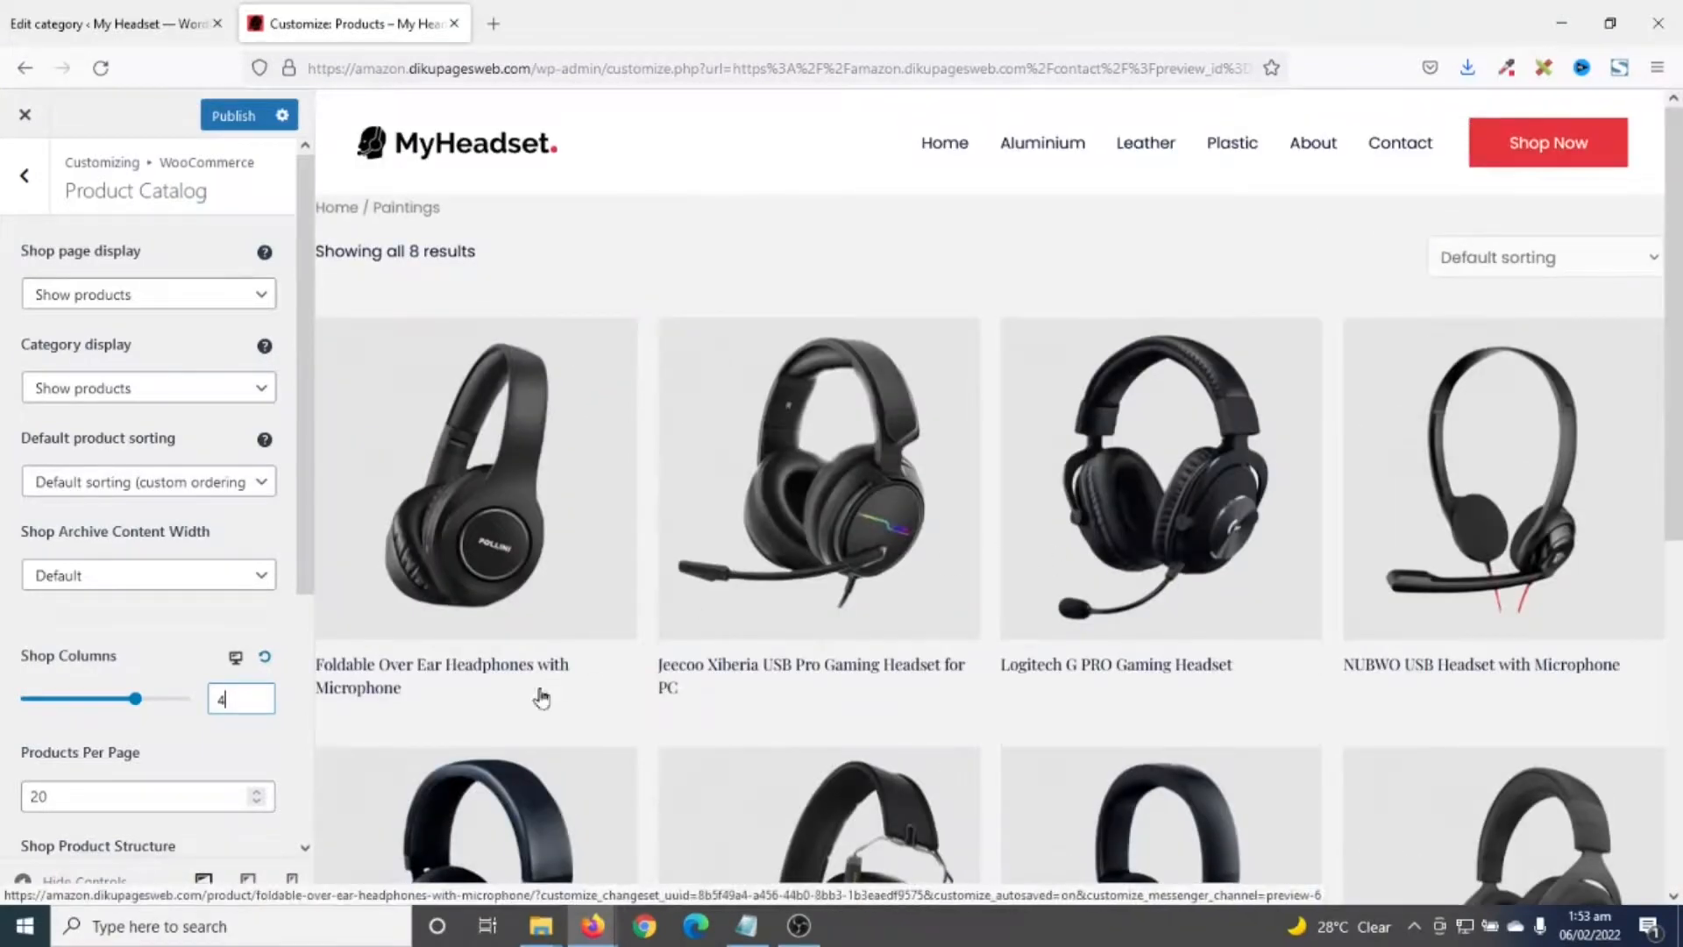
scroll(191, 611, down, 4)
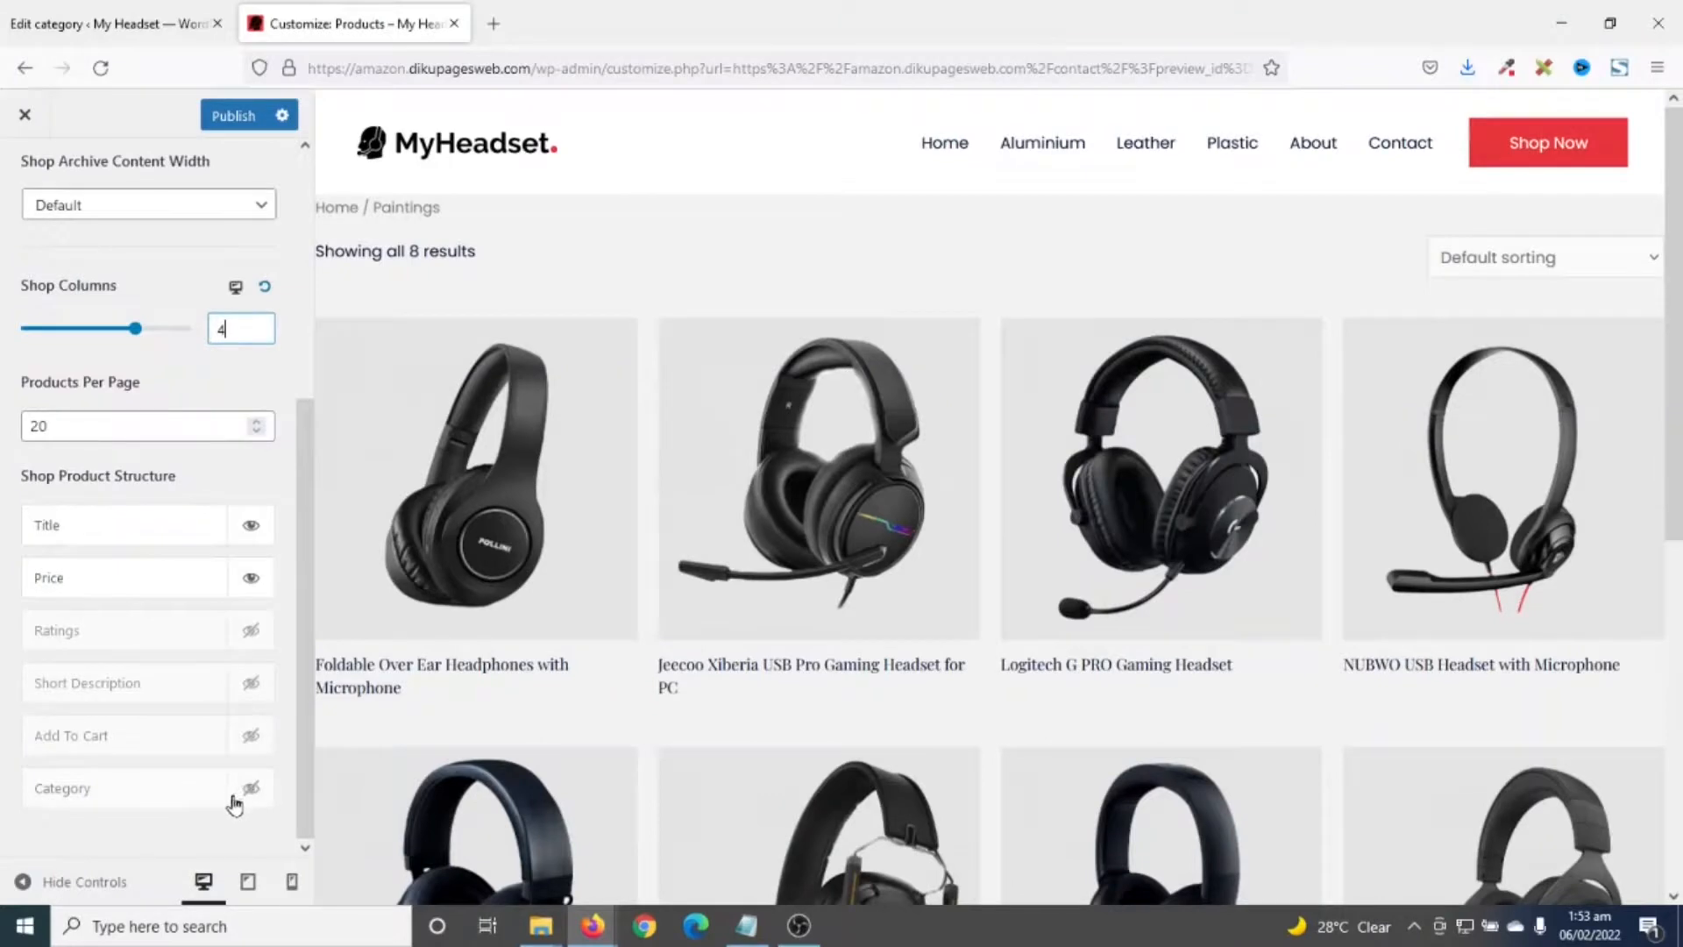
- Enable Category and Add To Cart in Shop Product Structure, with Category moved above Title
click(252, 791)
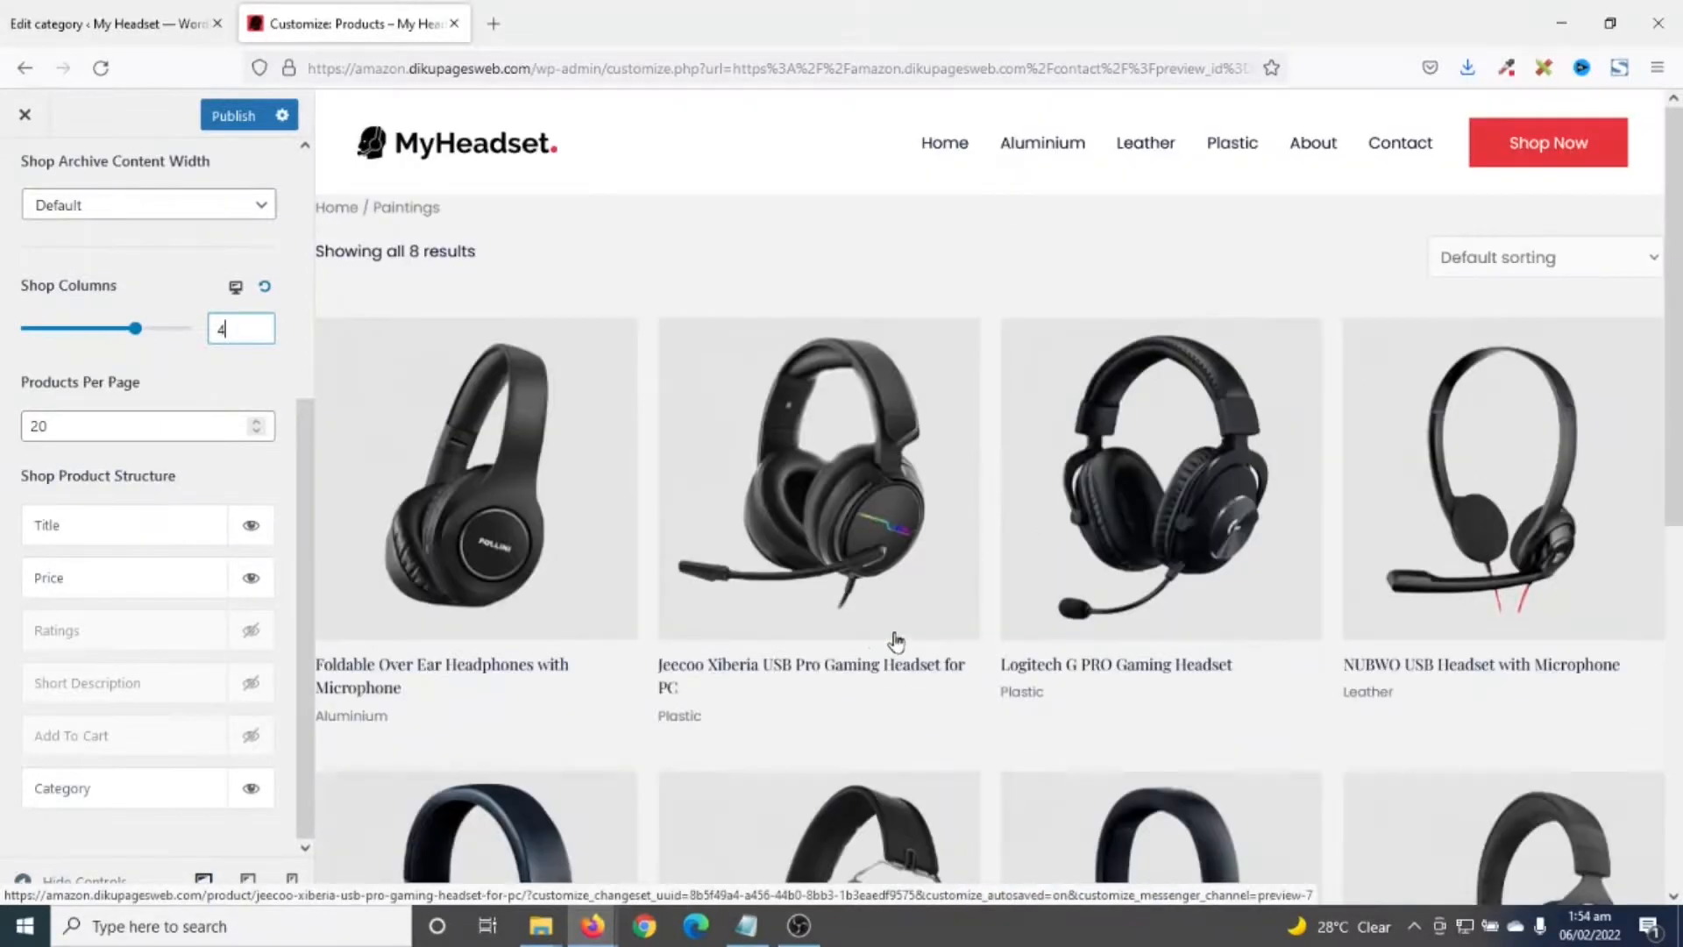
click(252, 735)
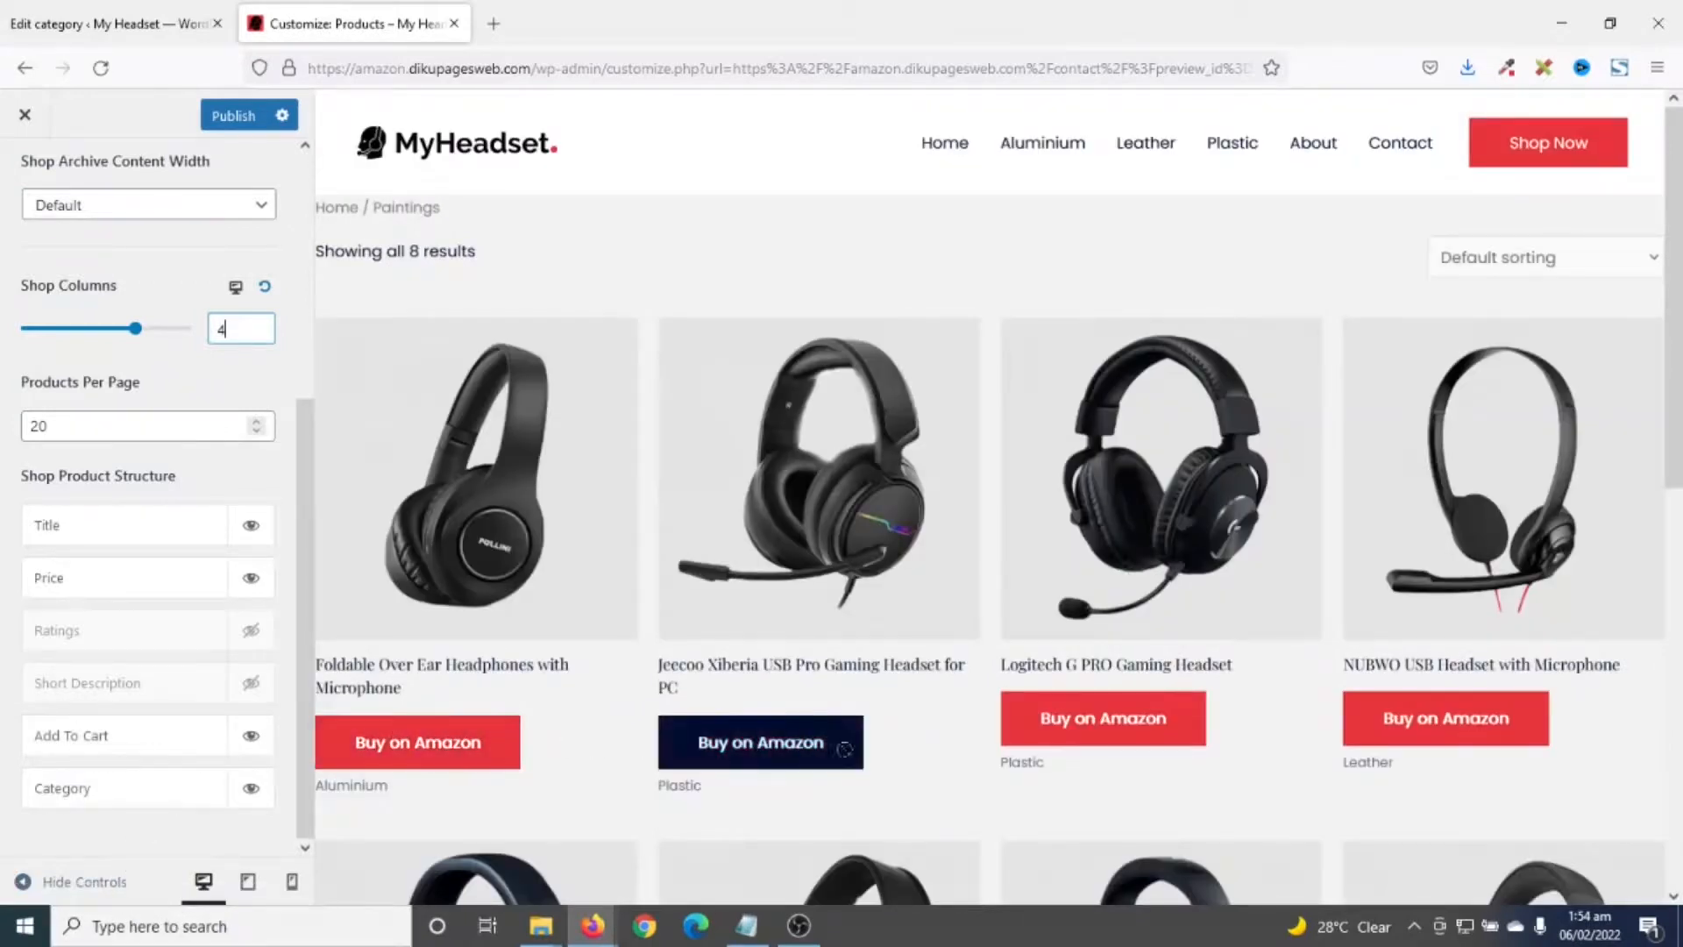
scroll(83, 784, up, 1)
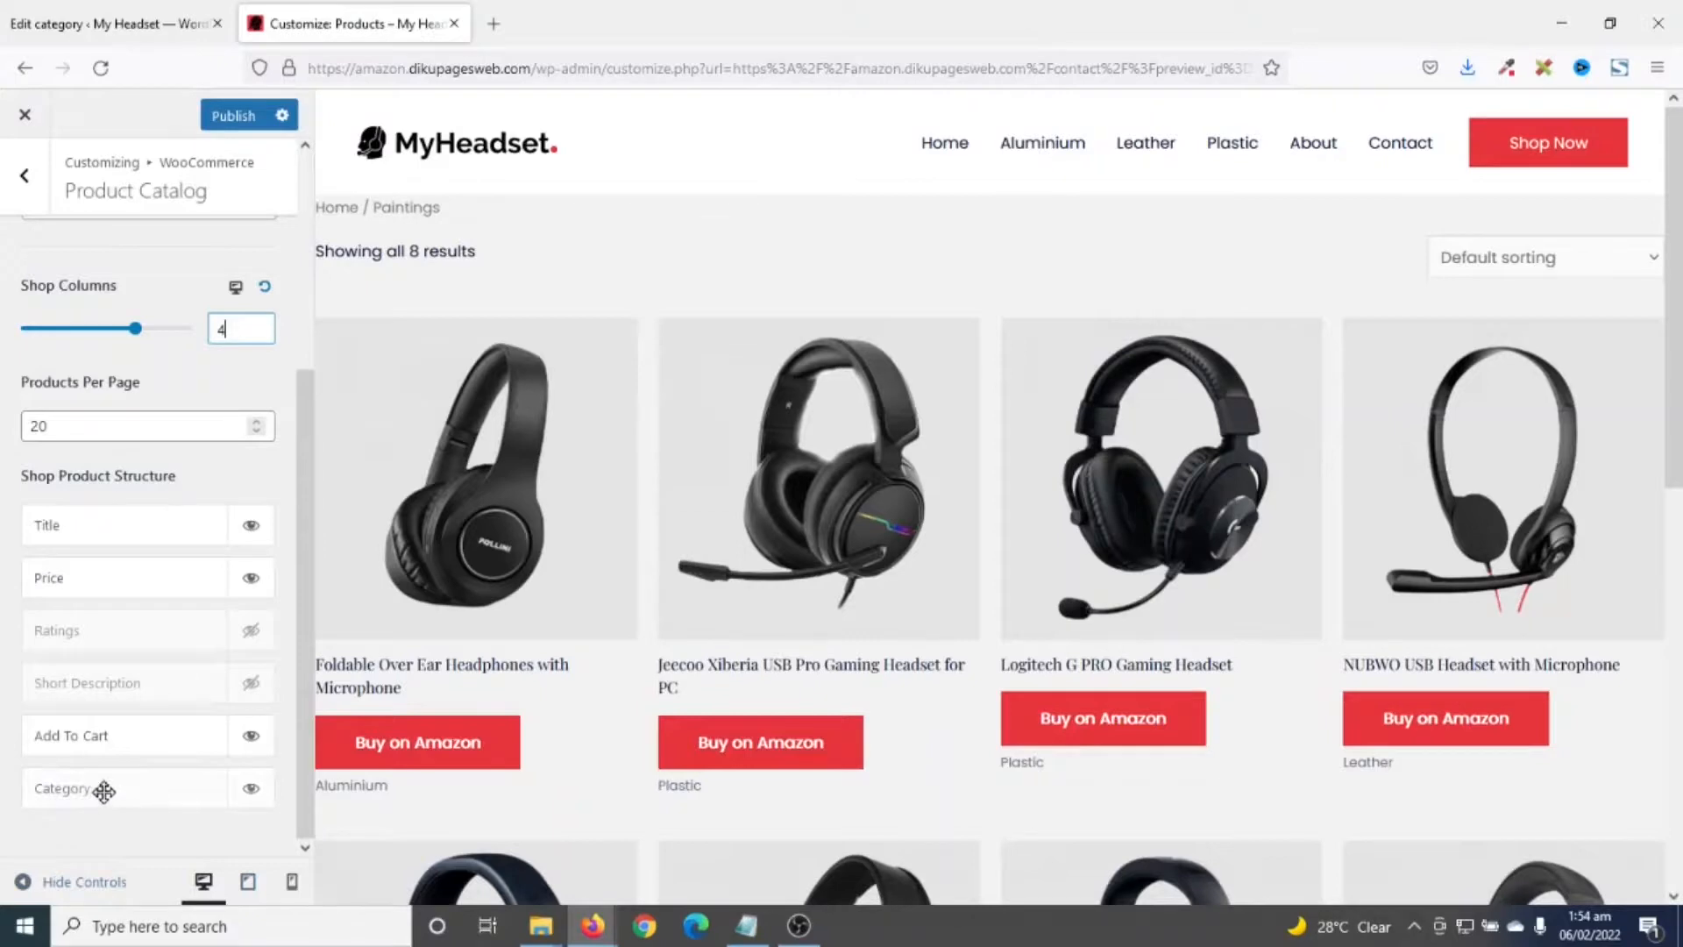
drag(104, 790, 105, 548)
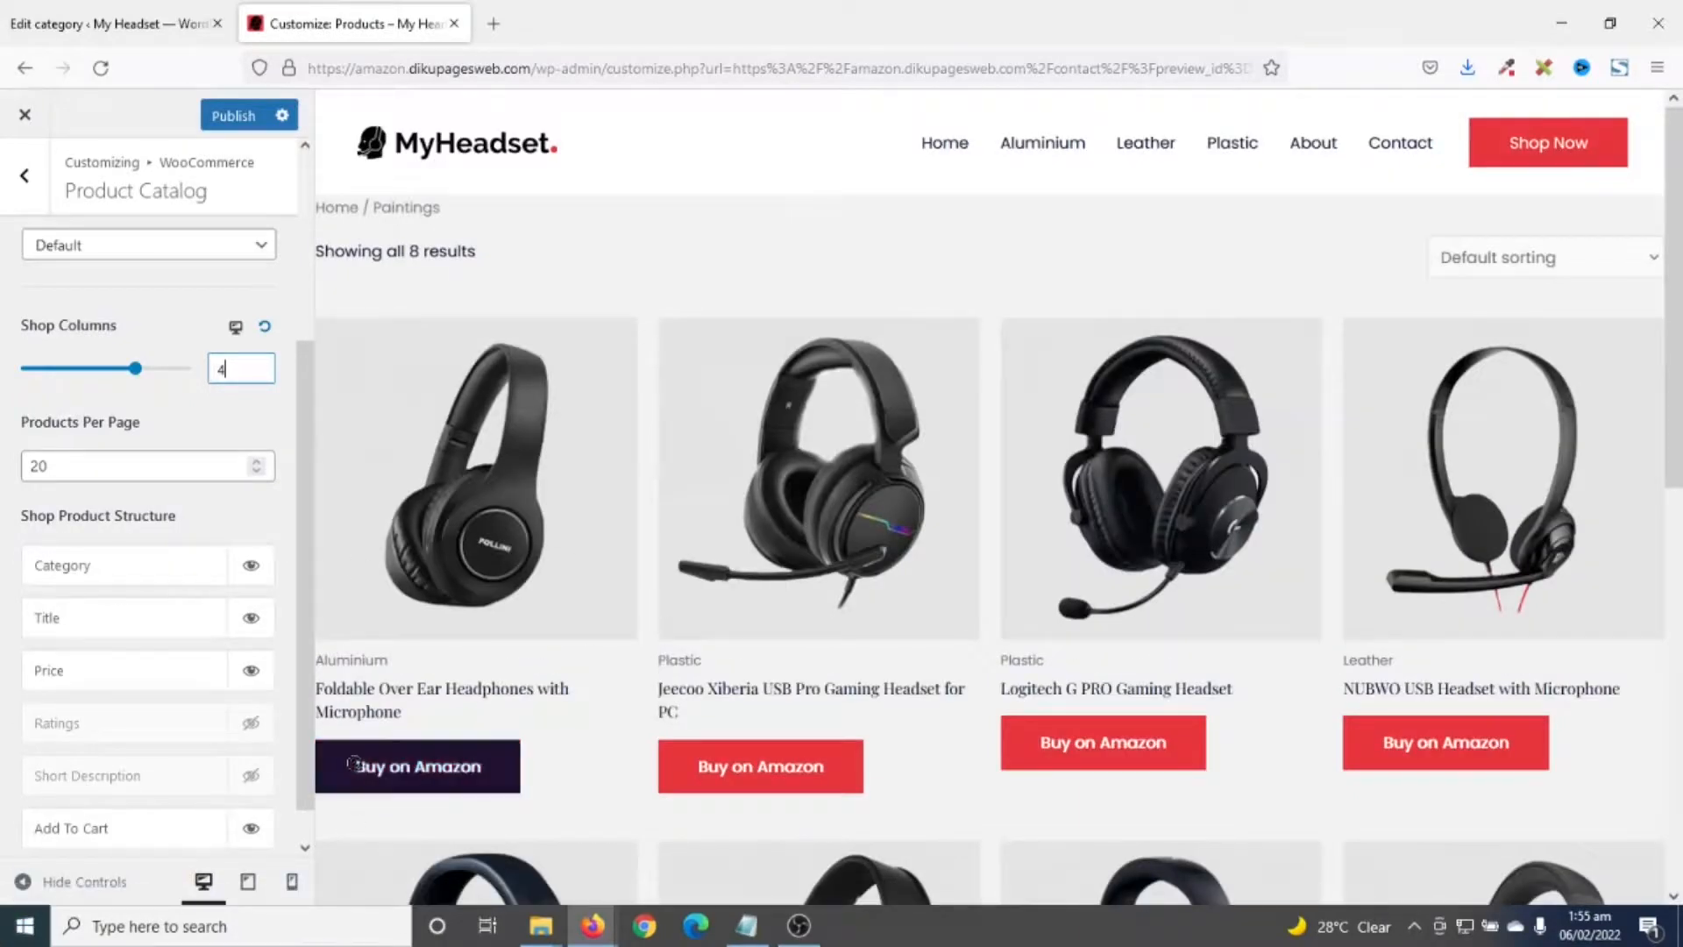
click(25, 180)
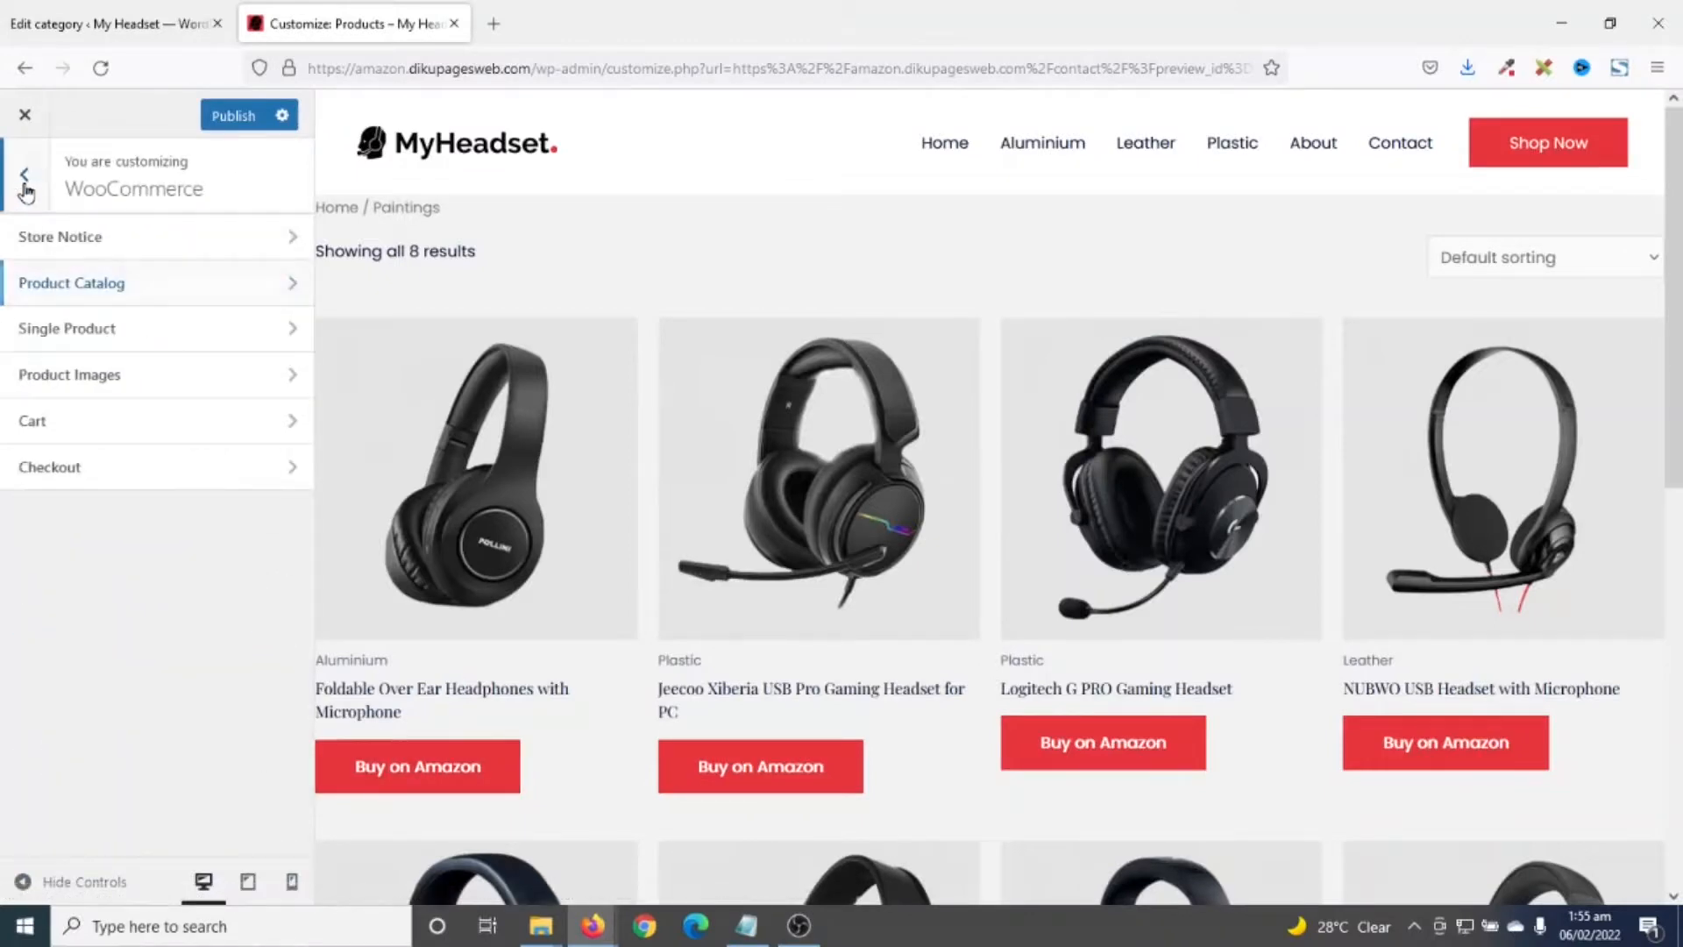
- In Footer Builder, delete the Social icons and Connect widget, then select the Copyright element
click(25, 185)
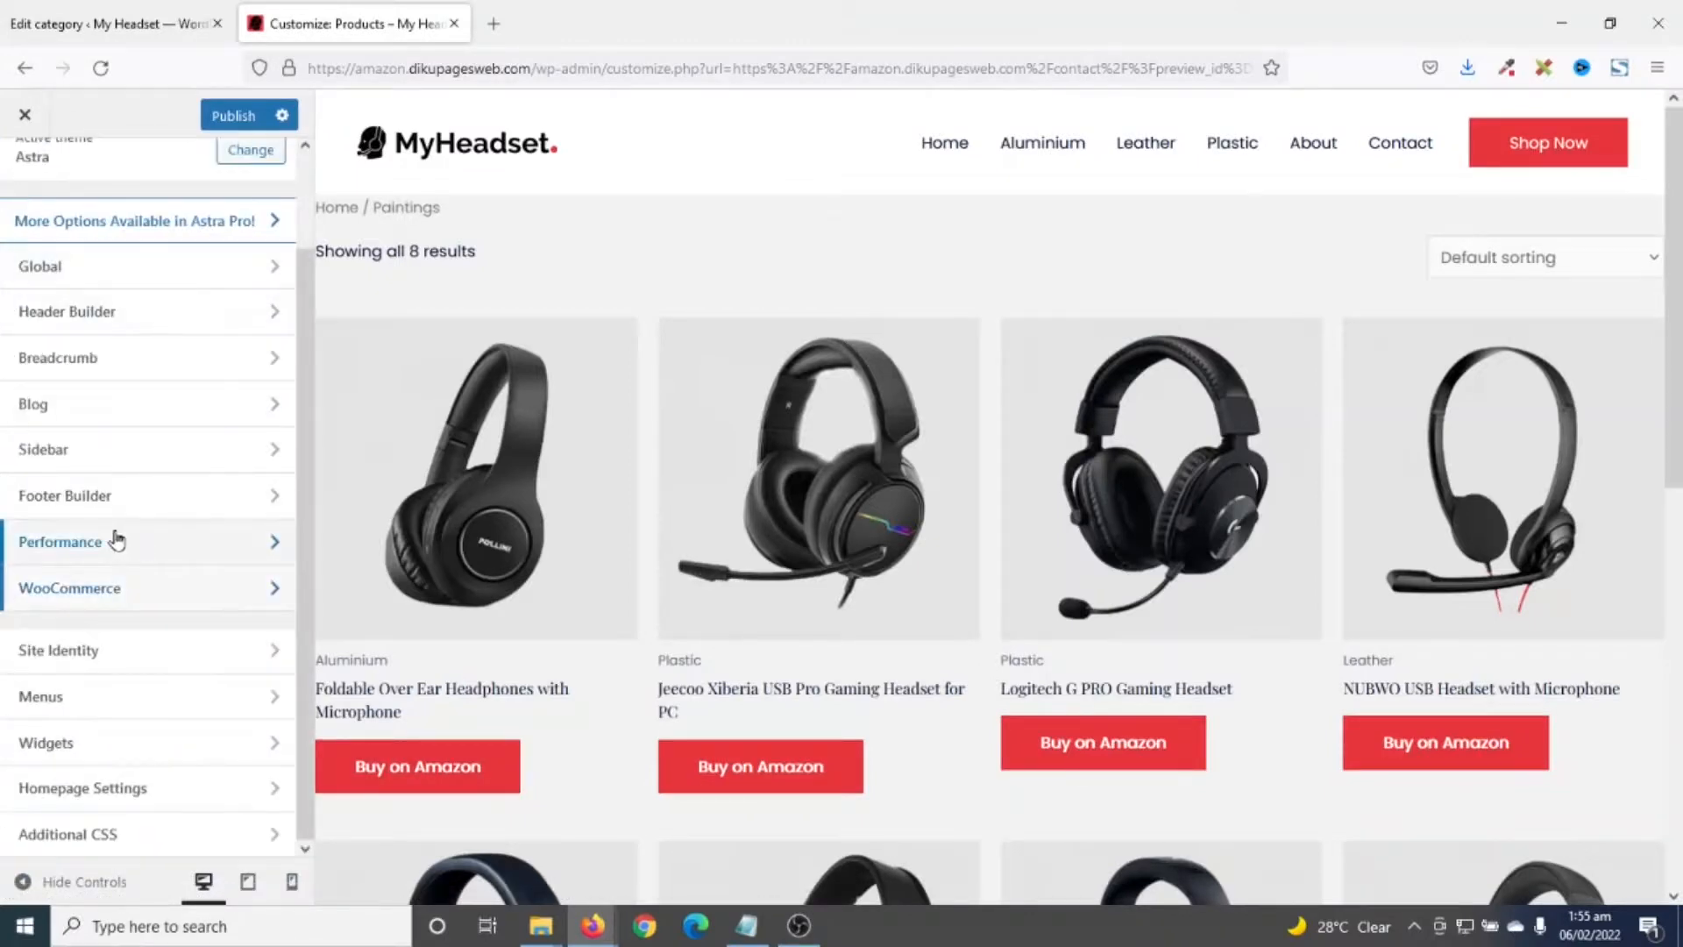
click(94, 505)
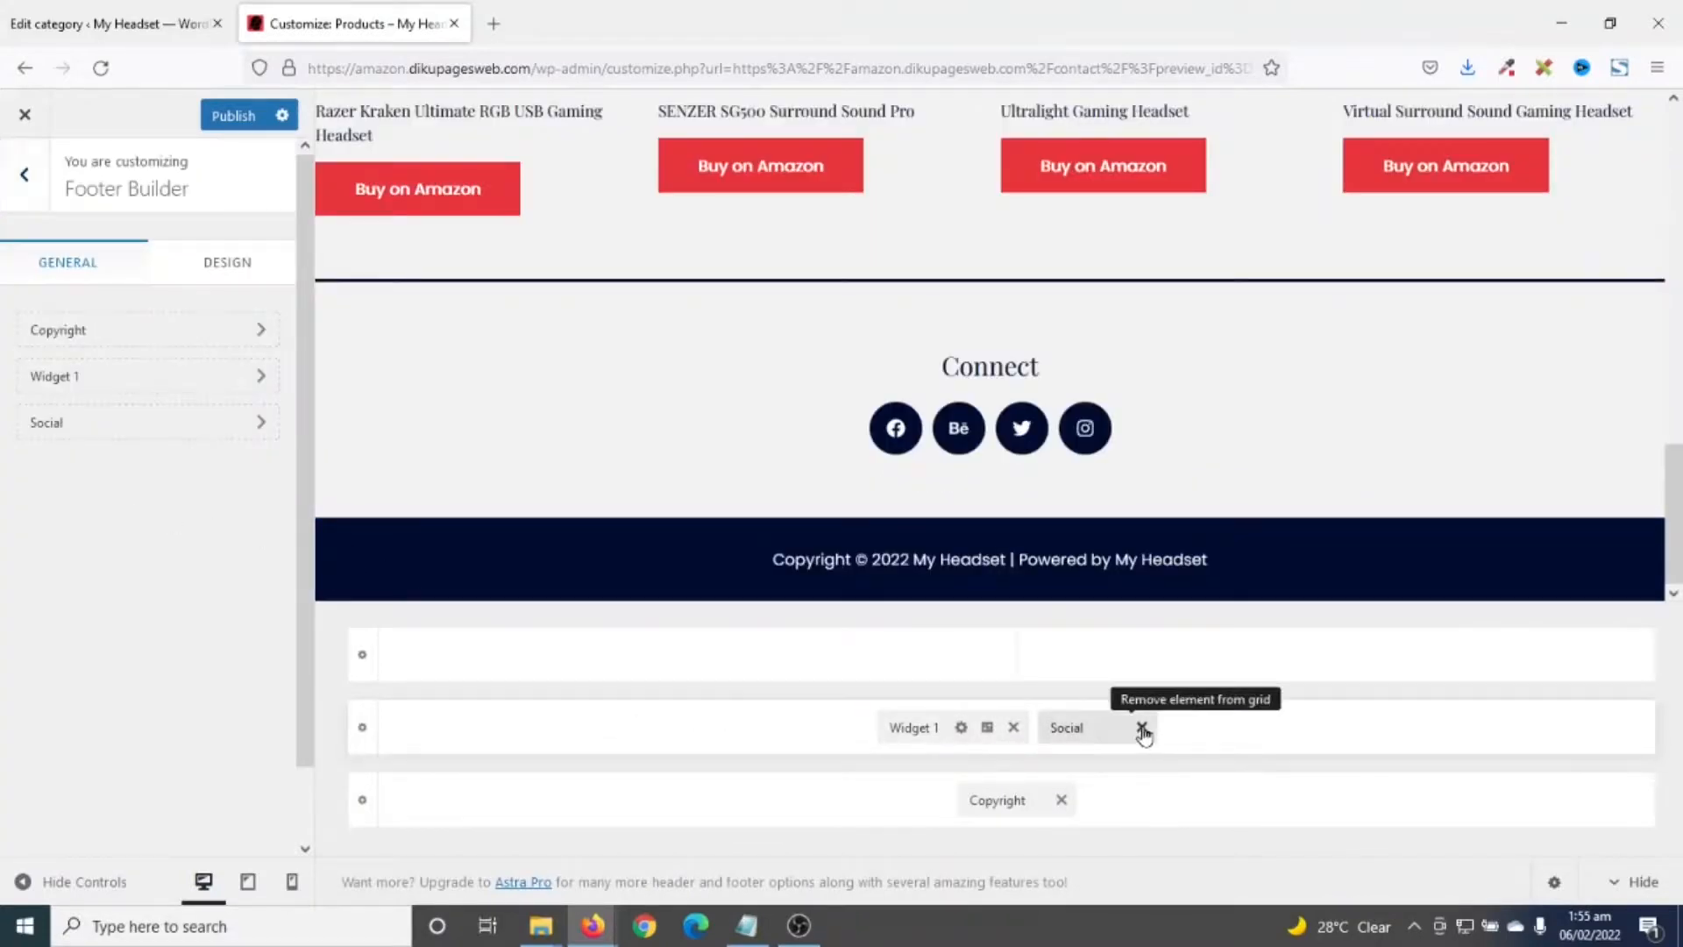
click(1141, 728)
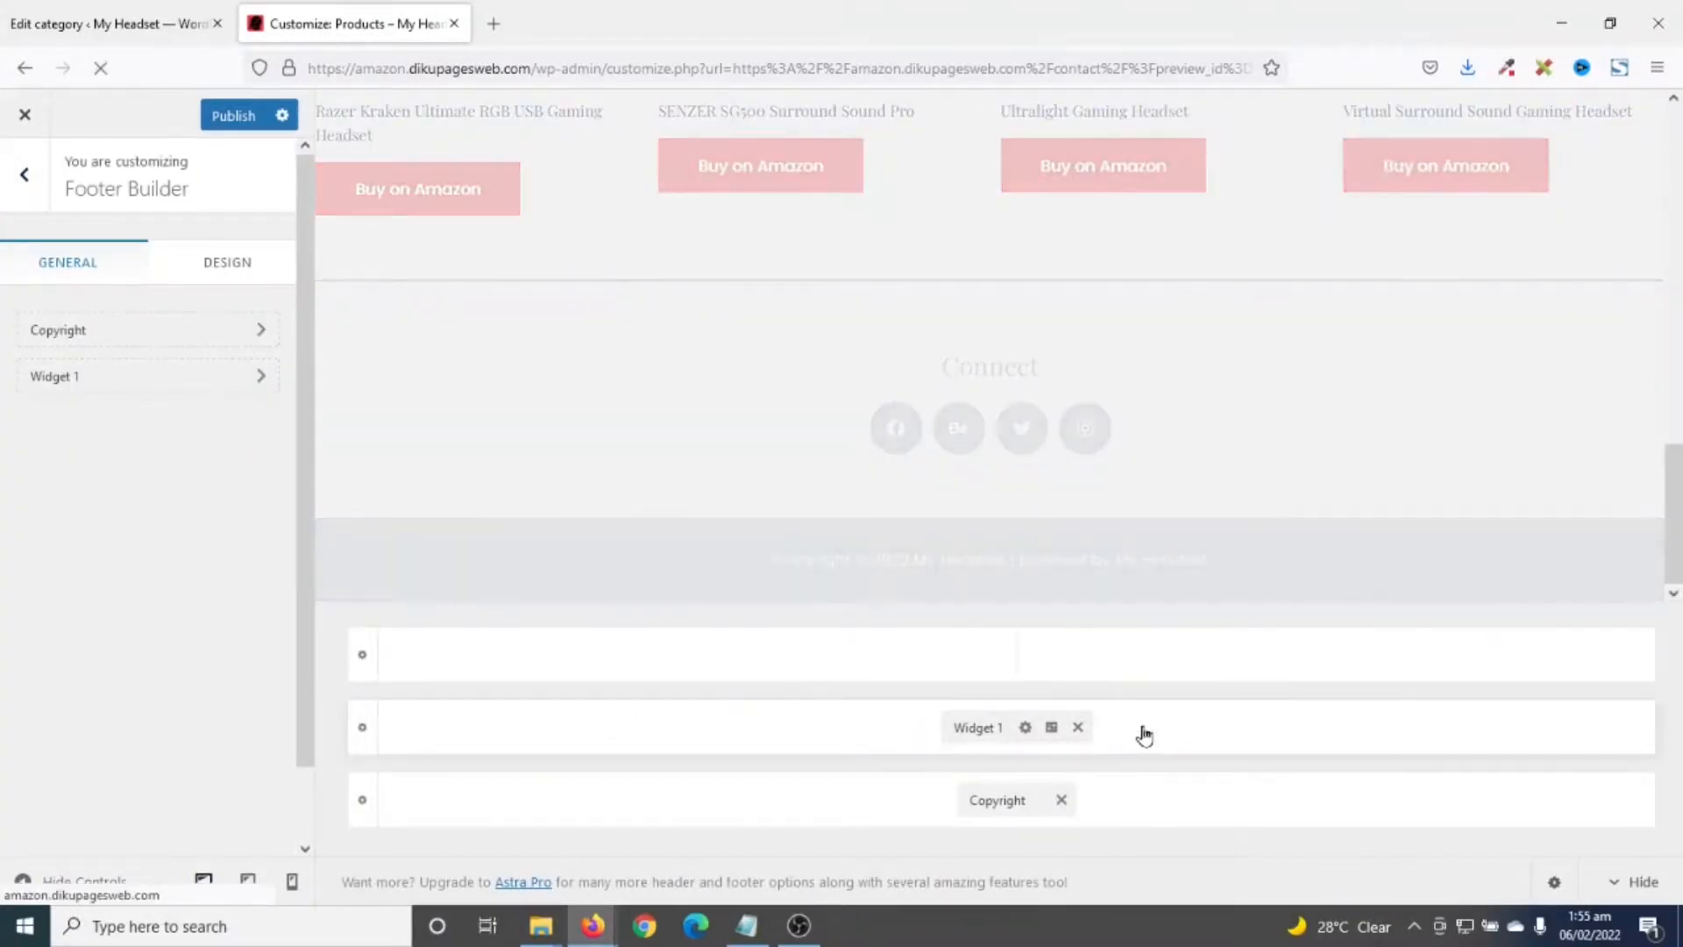
click(1078, 729)
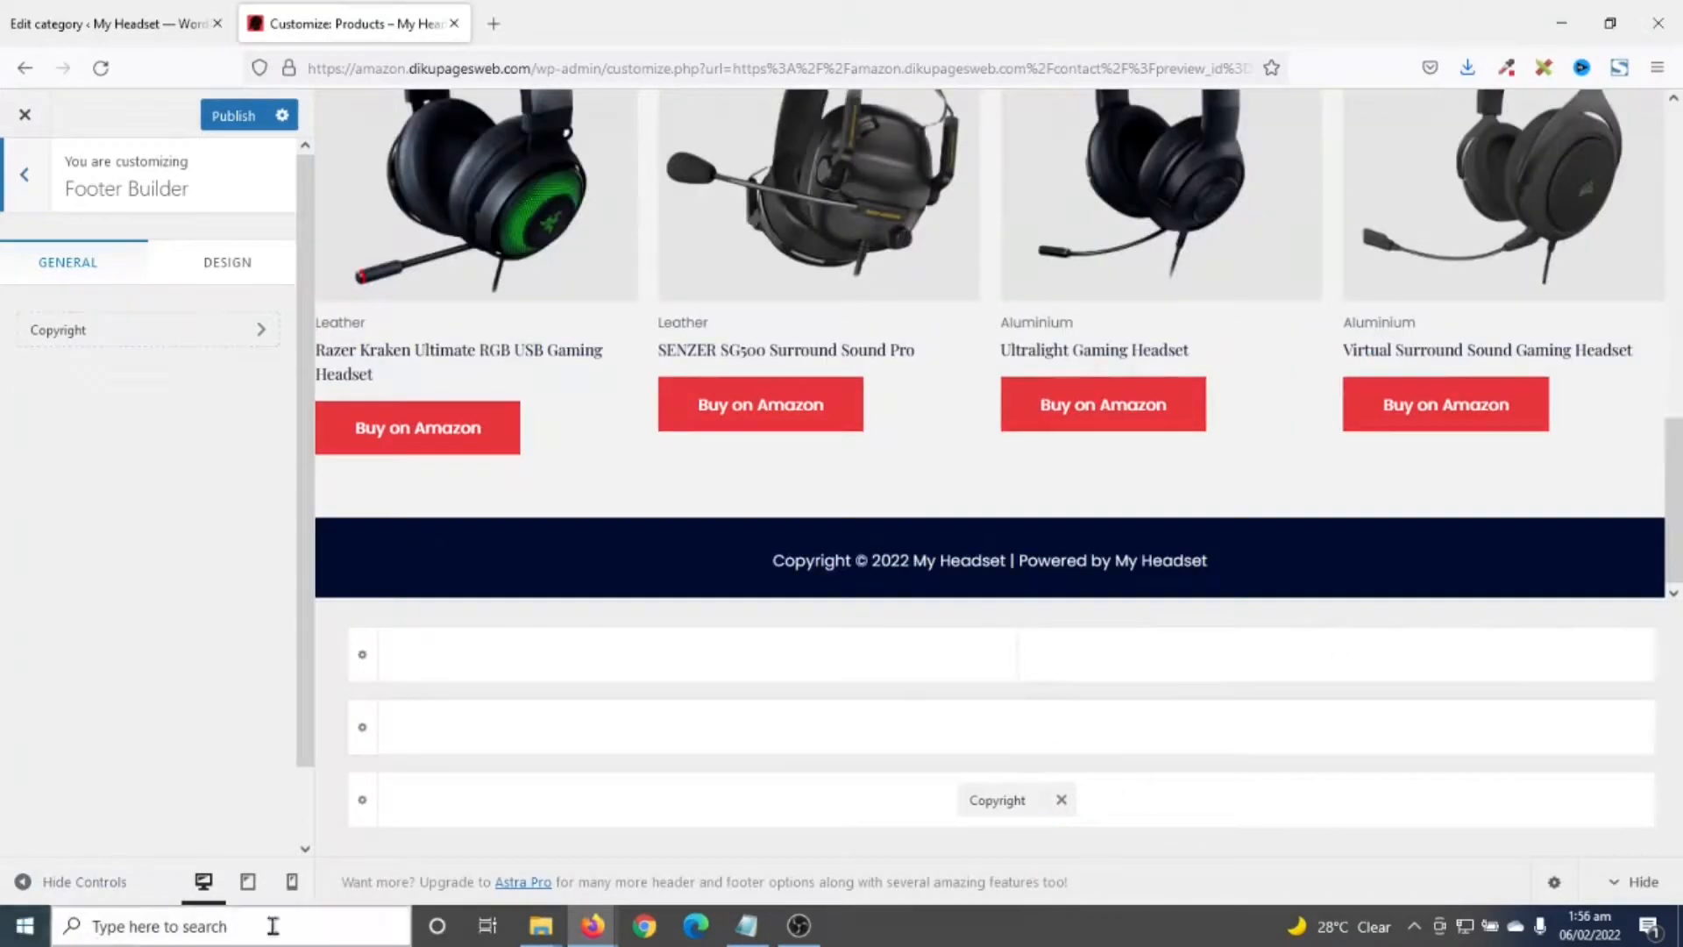
click(993, 799)
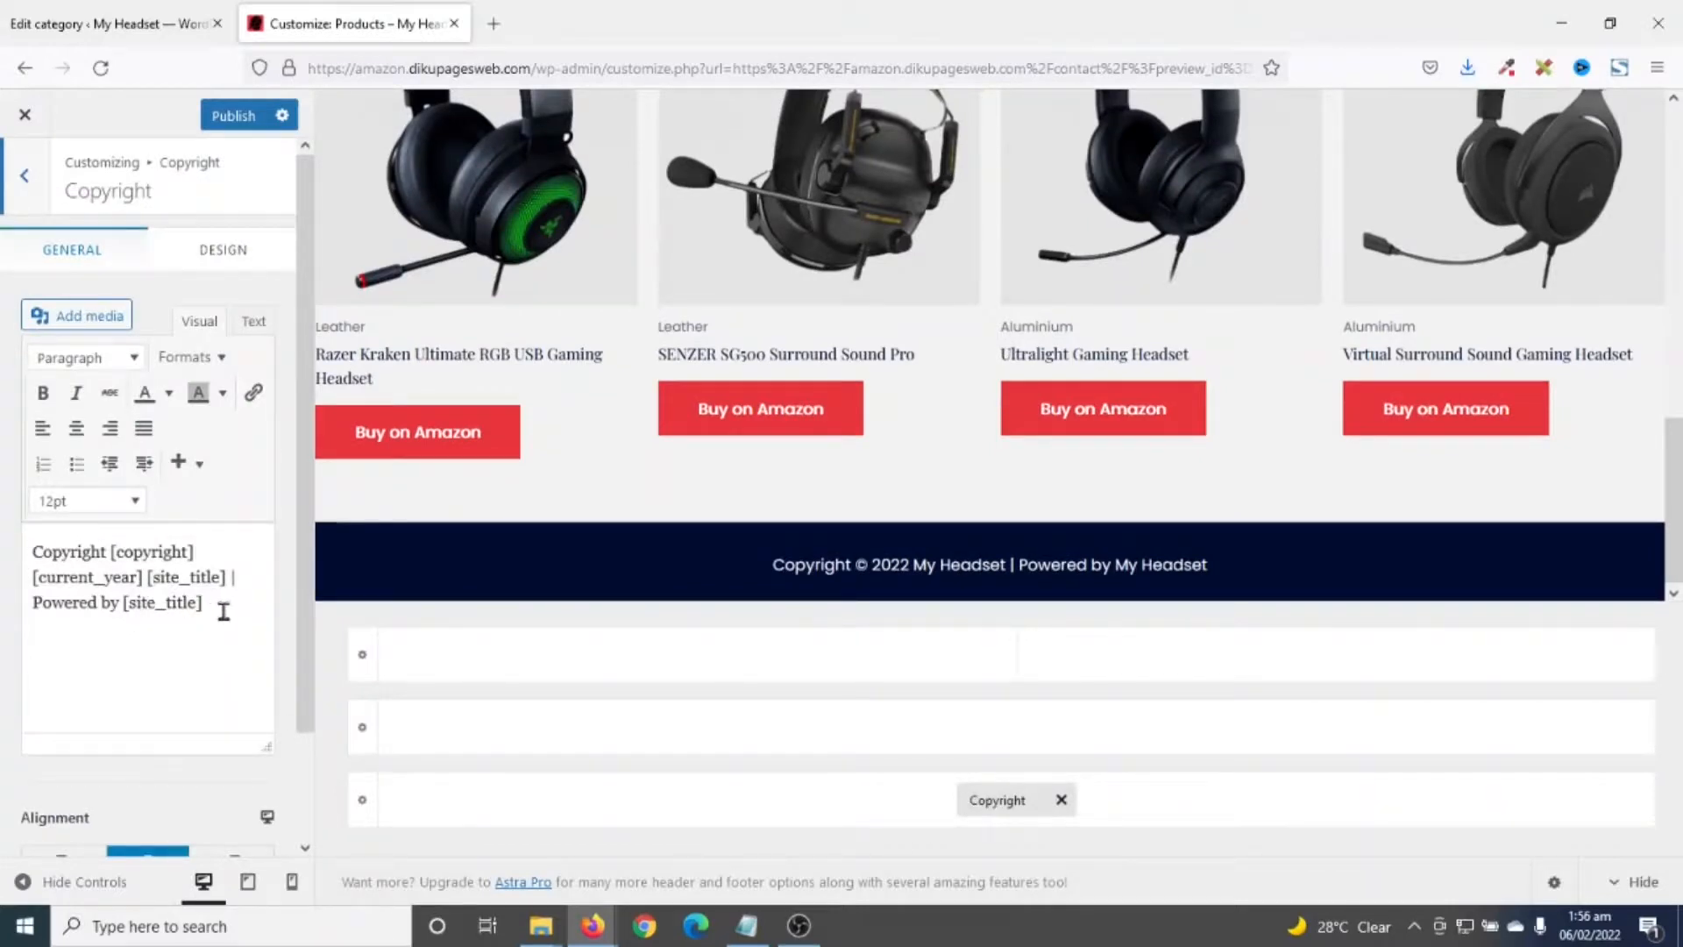
- Delete the 'Powered by [site_title]' credit from the copyright text
drag(226, 606, 24, 610)
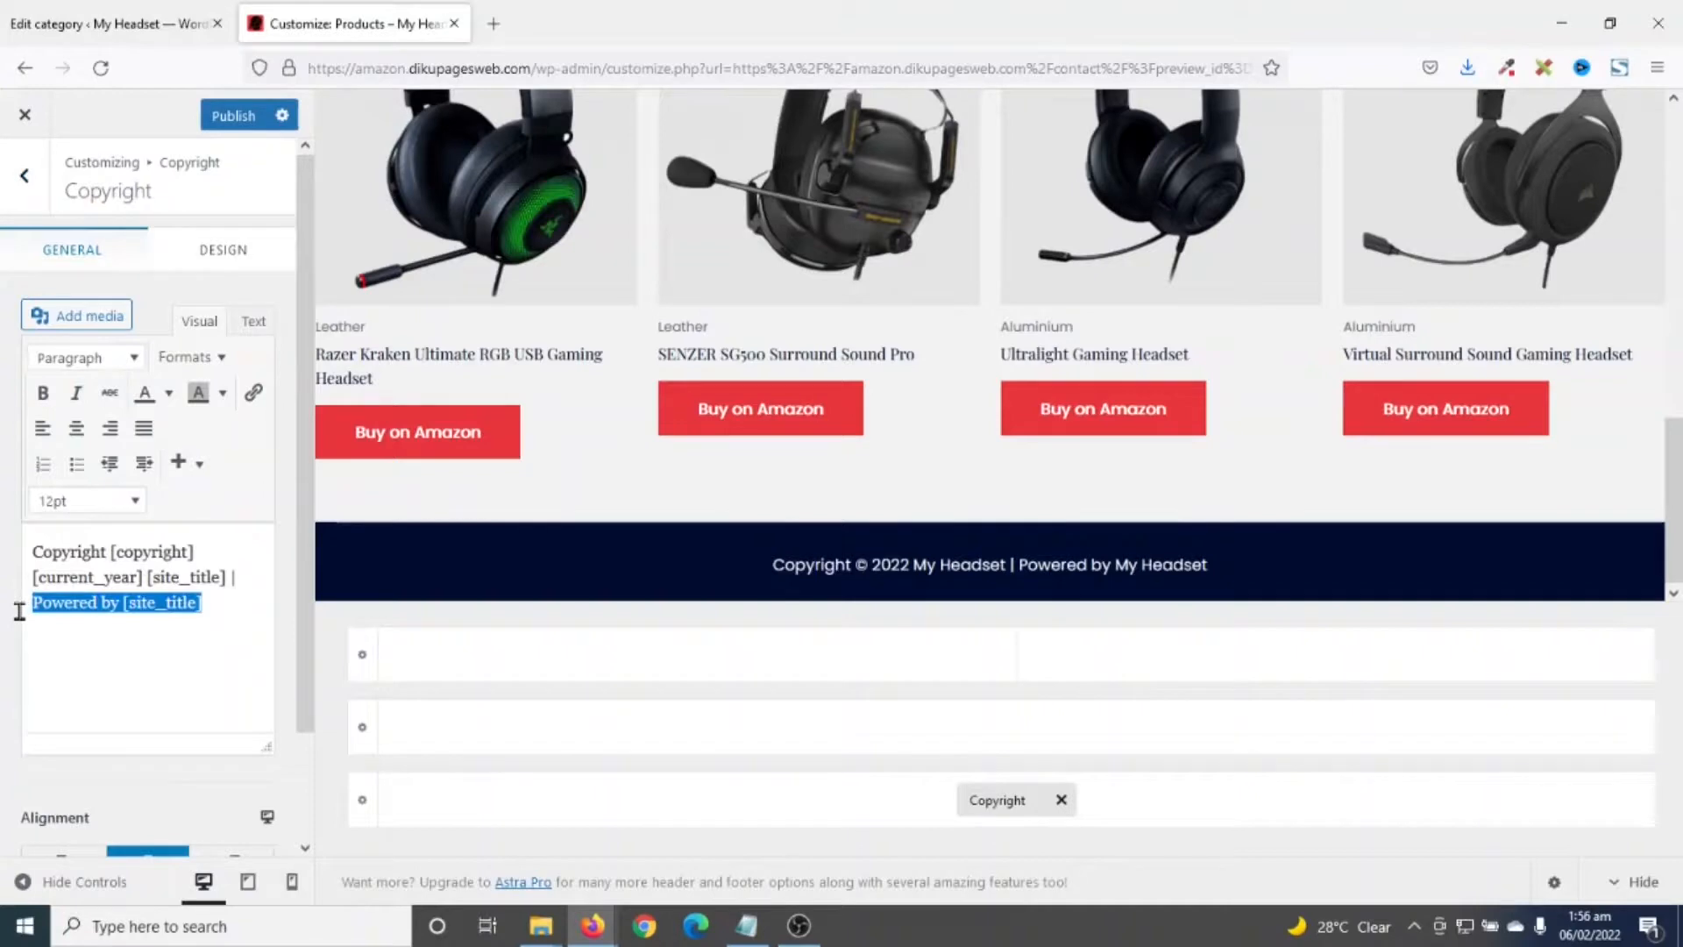
key(BackSpace)
key(BackSpace)
key(BackSpace)
key(BackSpace)
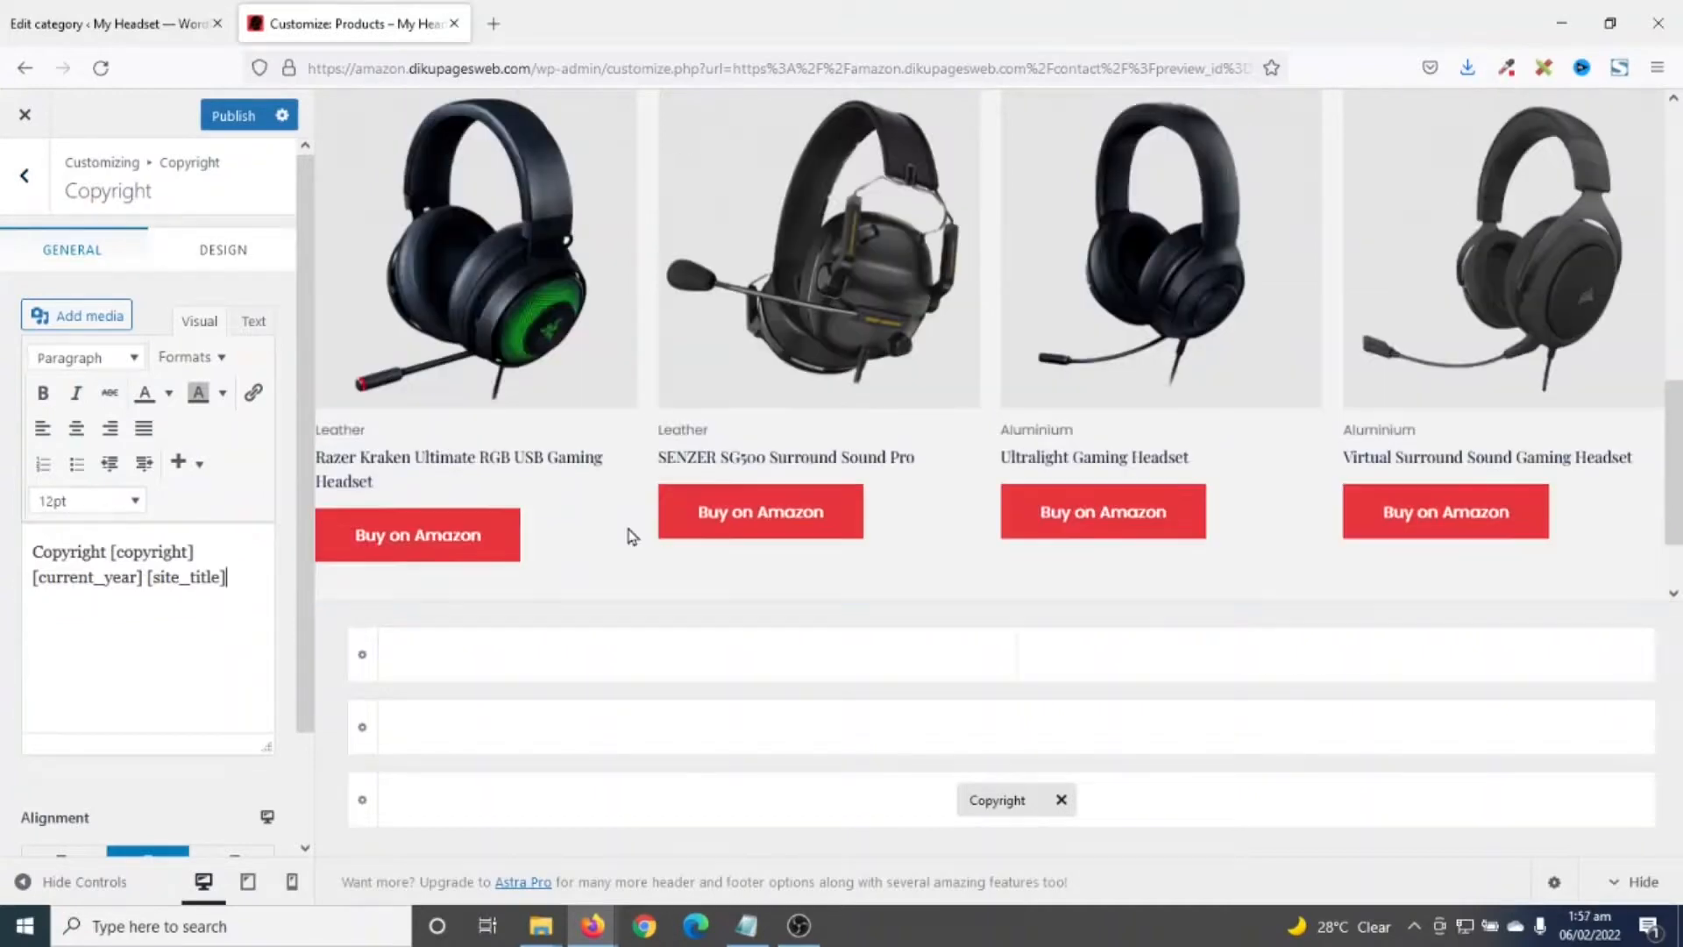
scroll(234, 609, down, 2)
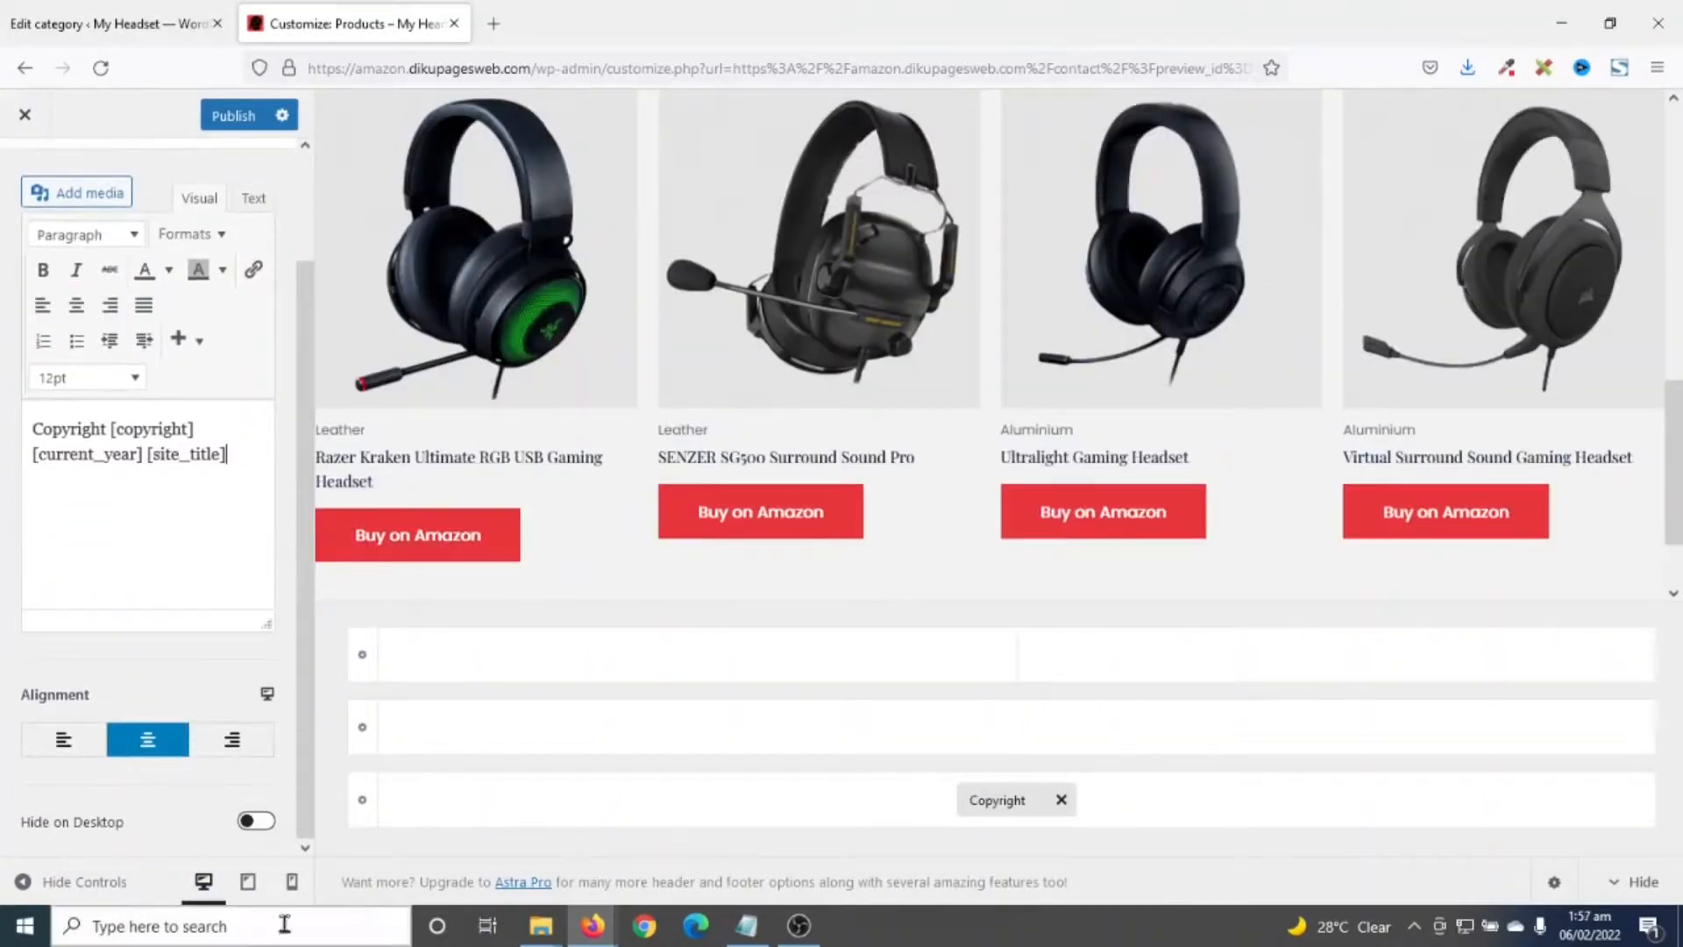
- Preview the site at tablet width and toggle its mobile menu open and closed
click(250, 882)
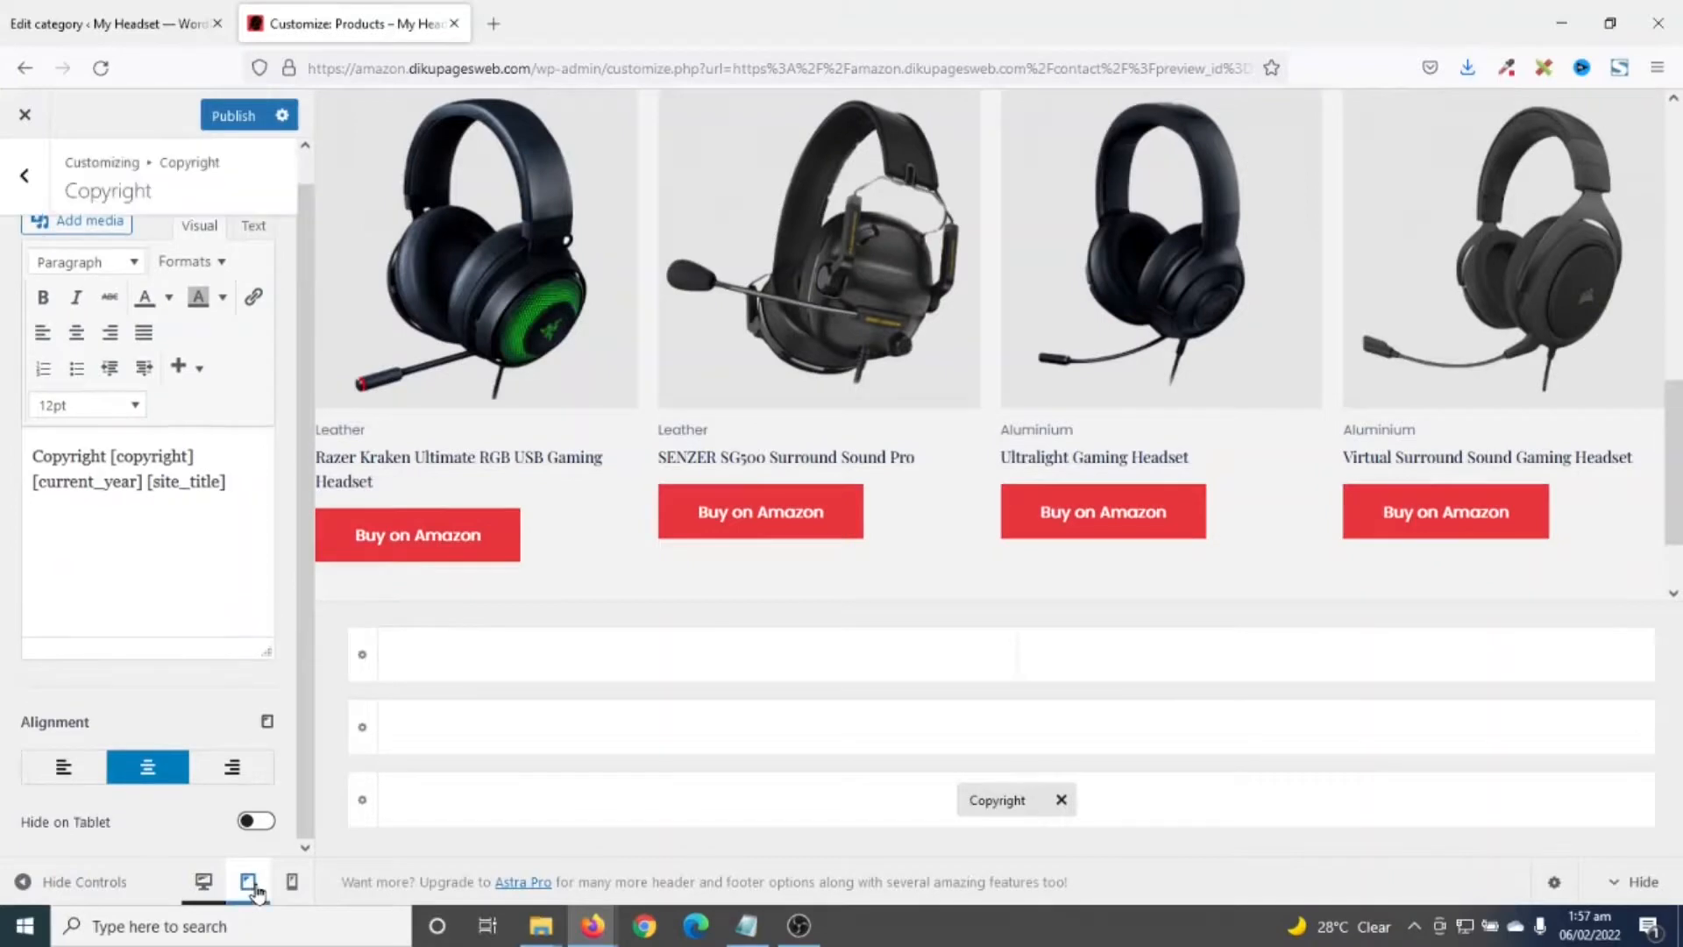
scroll(1016, 524, up, 8)
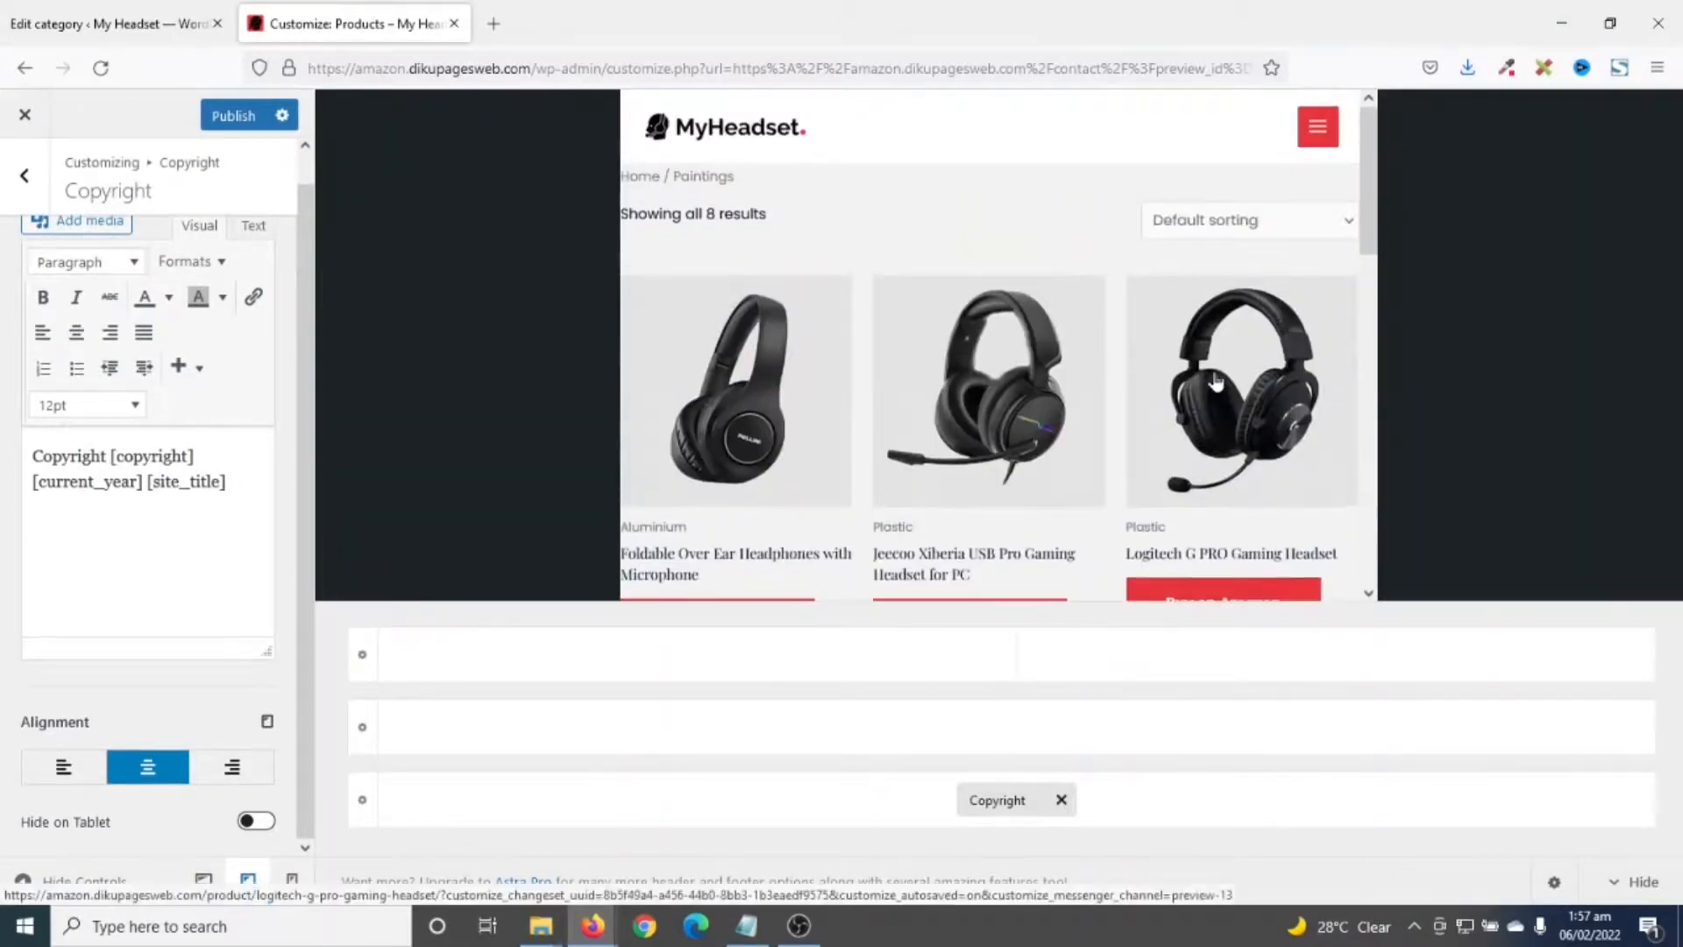
click(1317, 135)
click(1316, 138)
click(1316, 135)
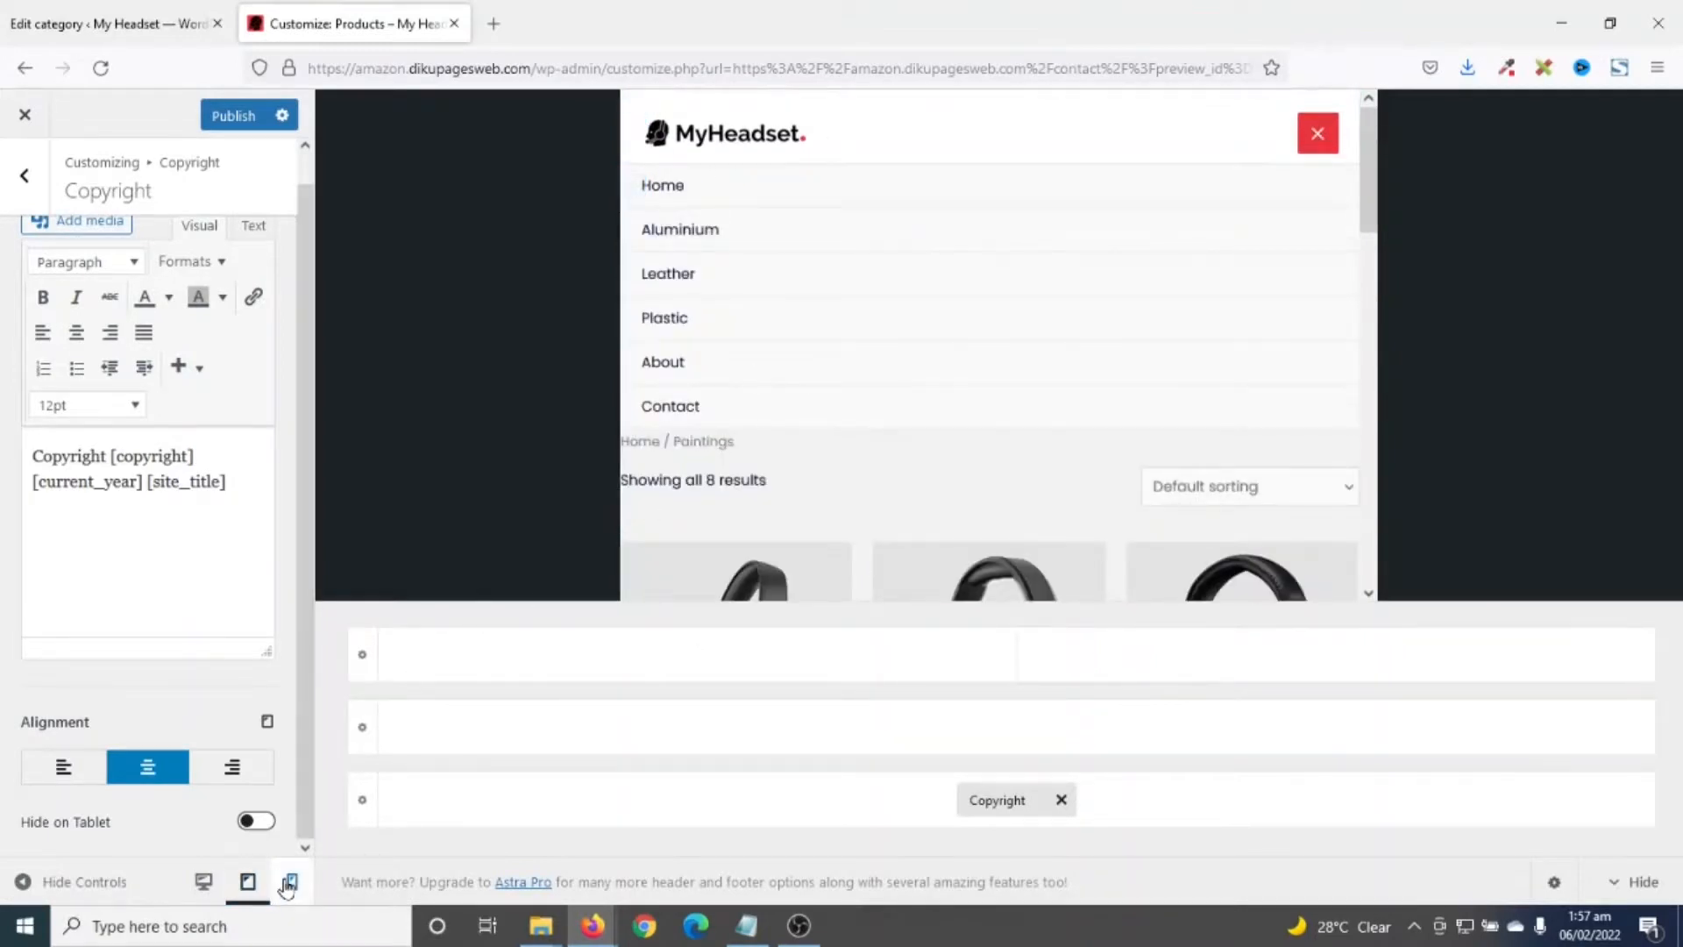
- Switch to phone width and check that the hamburger menu opens and closes
click(287, 882)
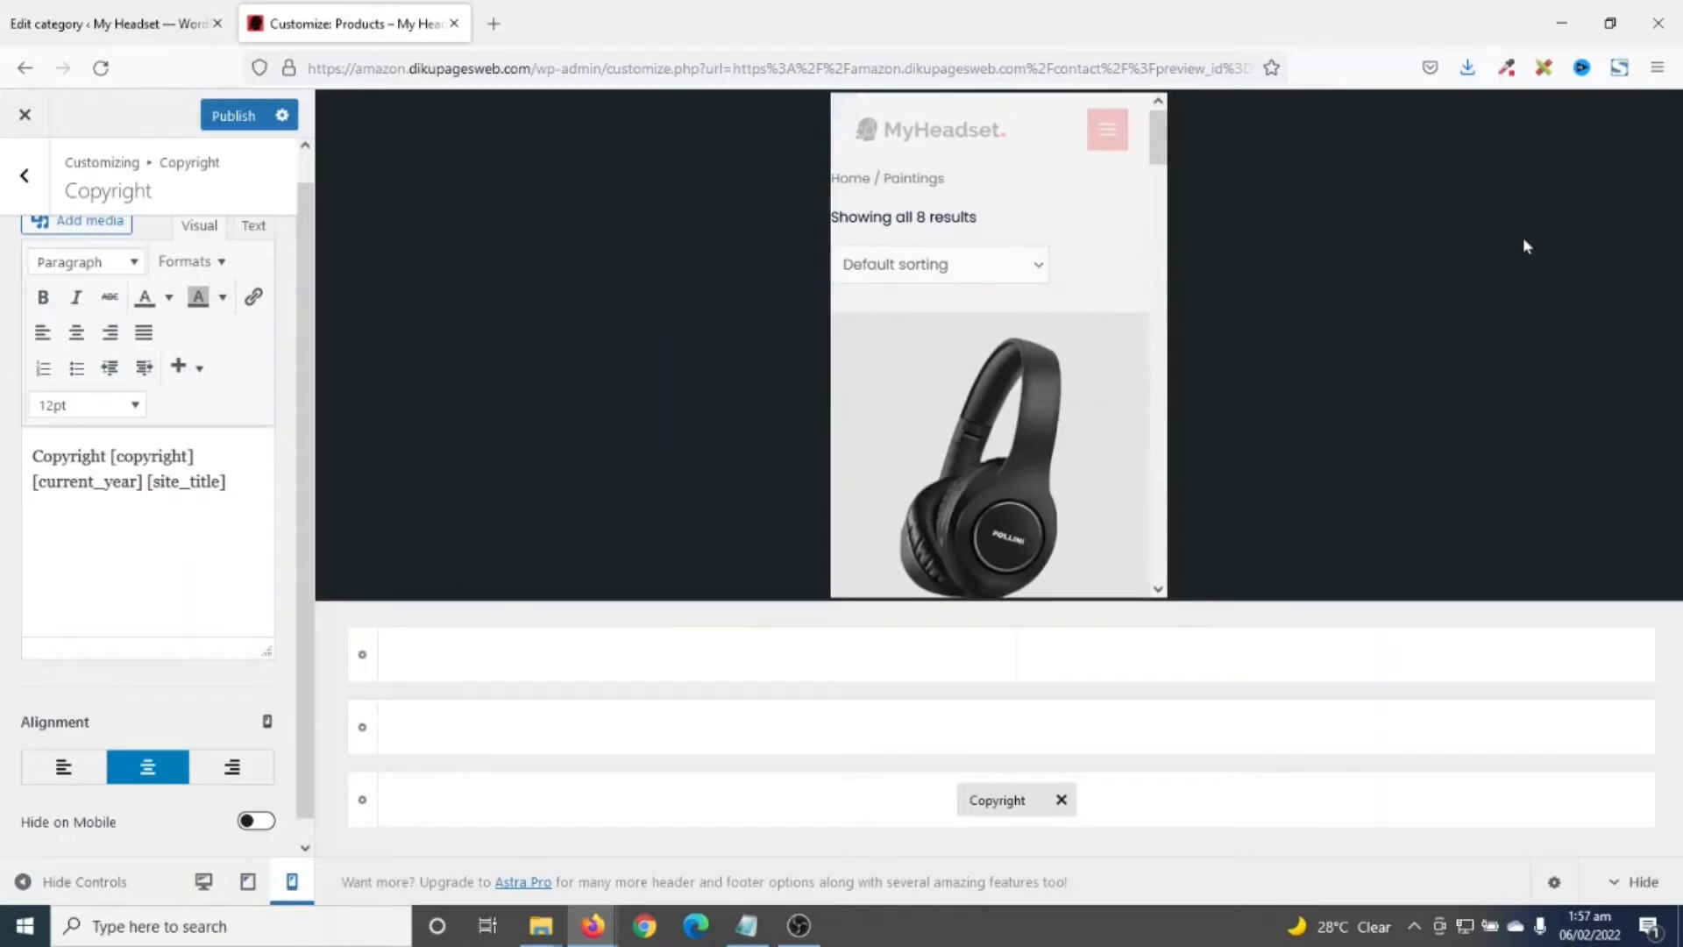
click(1104, 145)
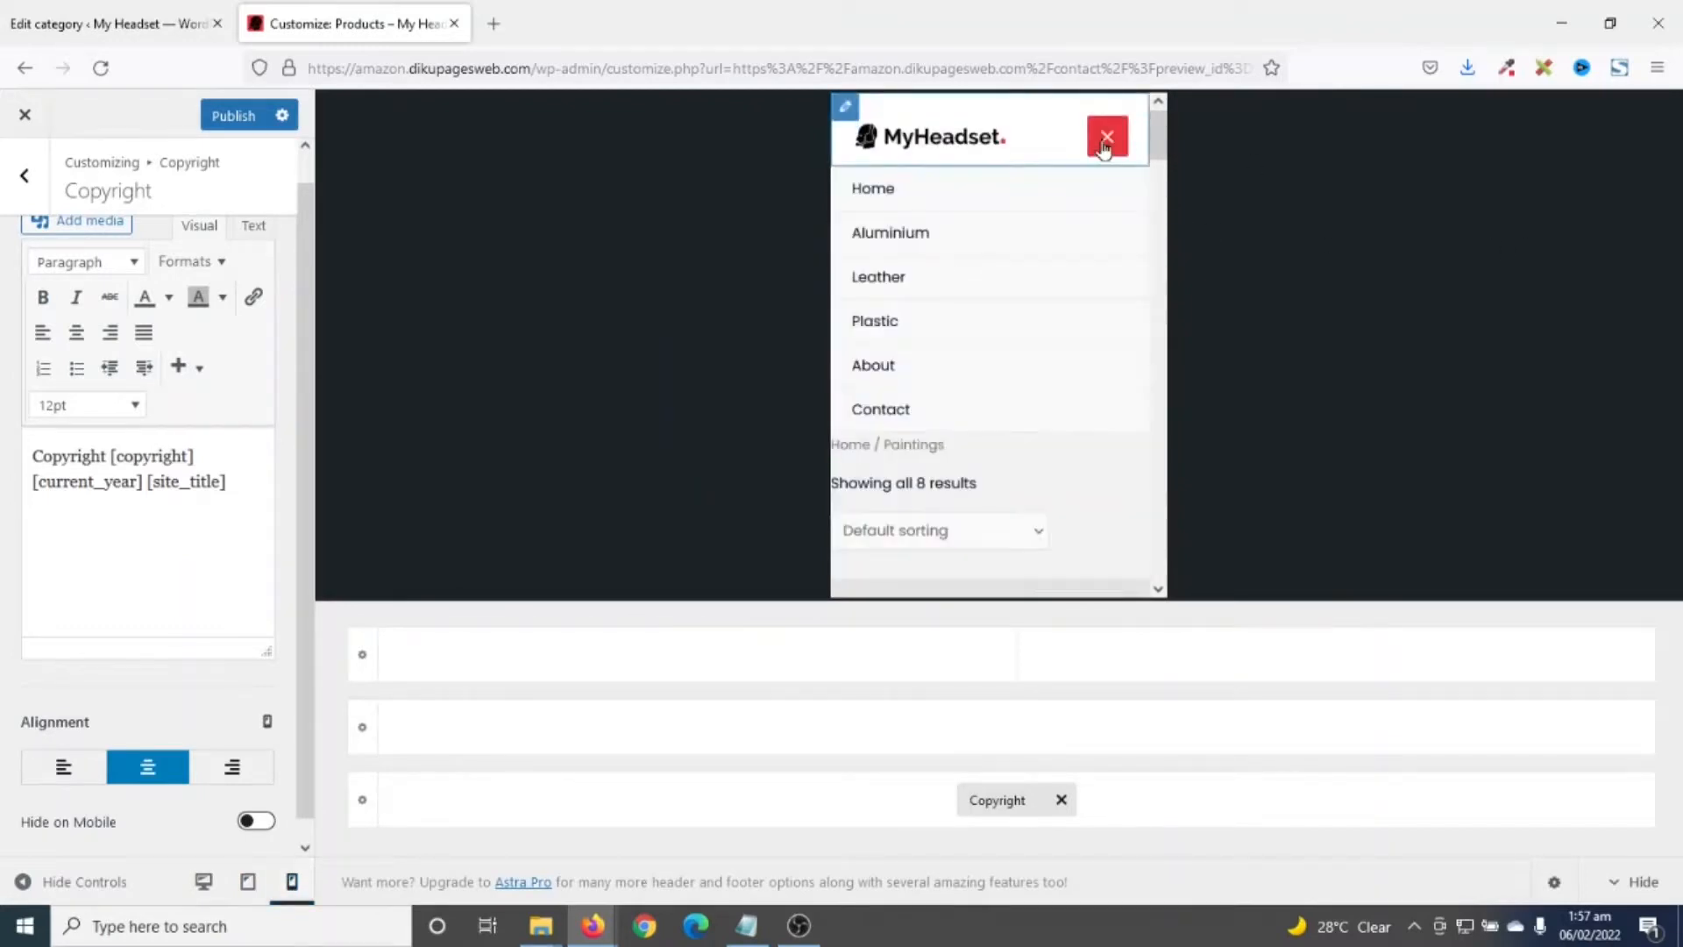
click(1104, 145)
click(1104, 145)
click(1104, 145)
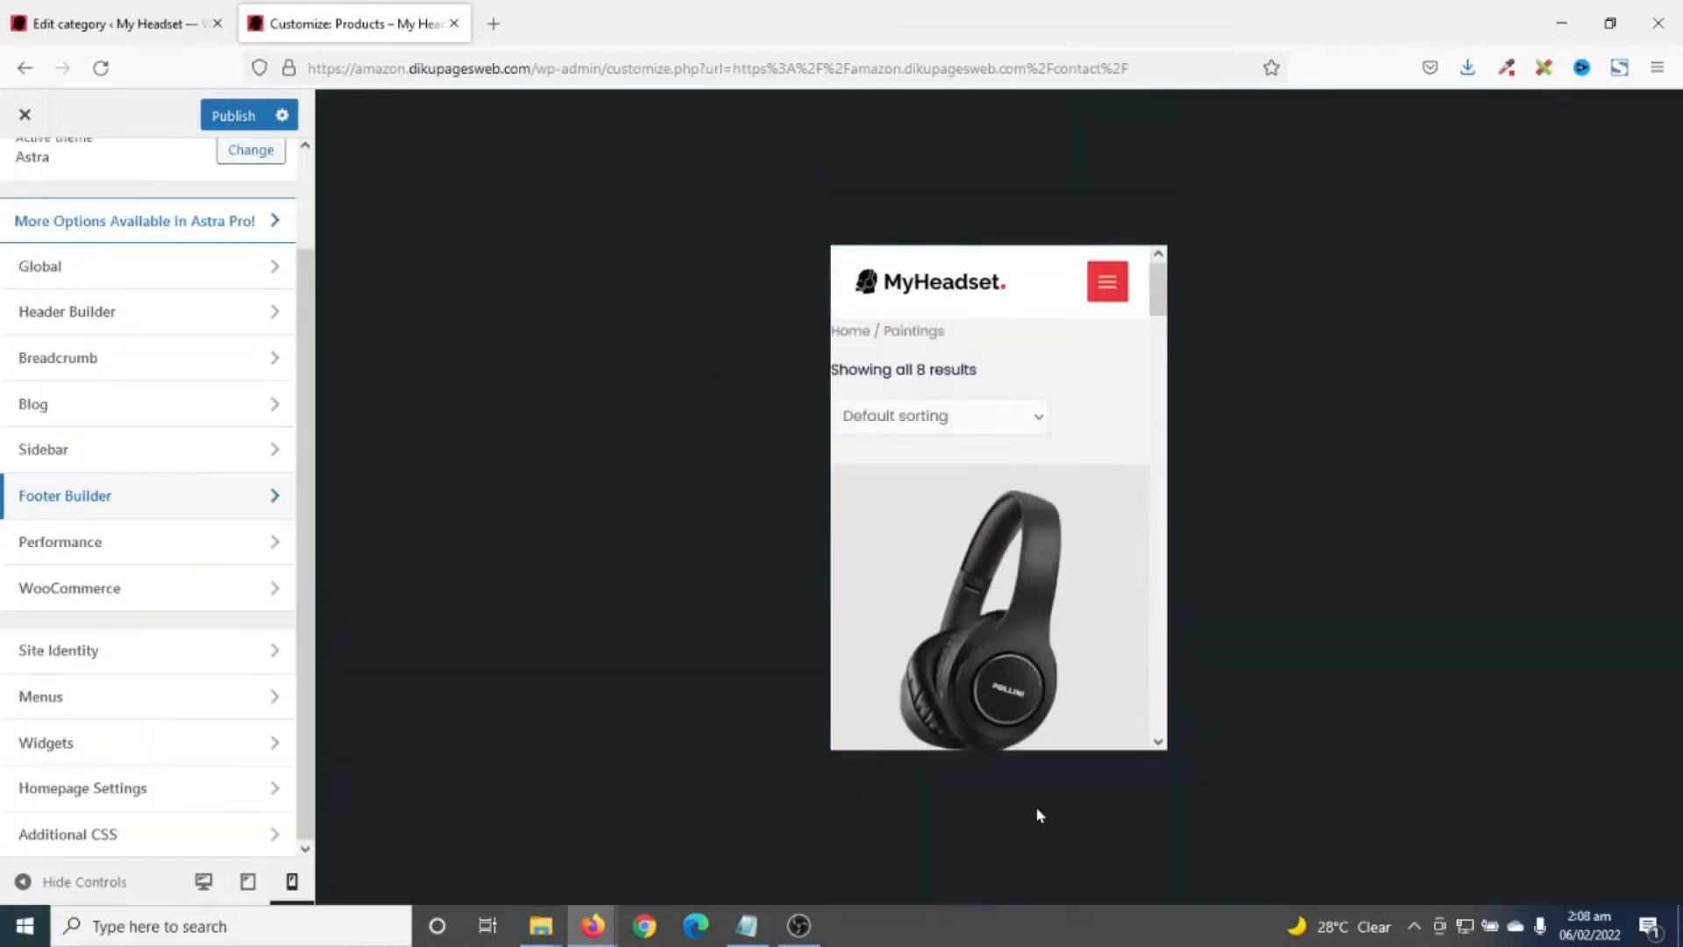
- Show the Aluminium category at desktop width and open WooCommerce's Product Catalog settings
click(203, 881)
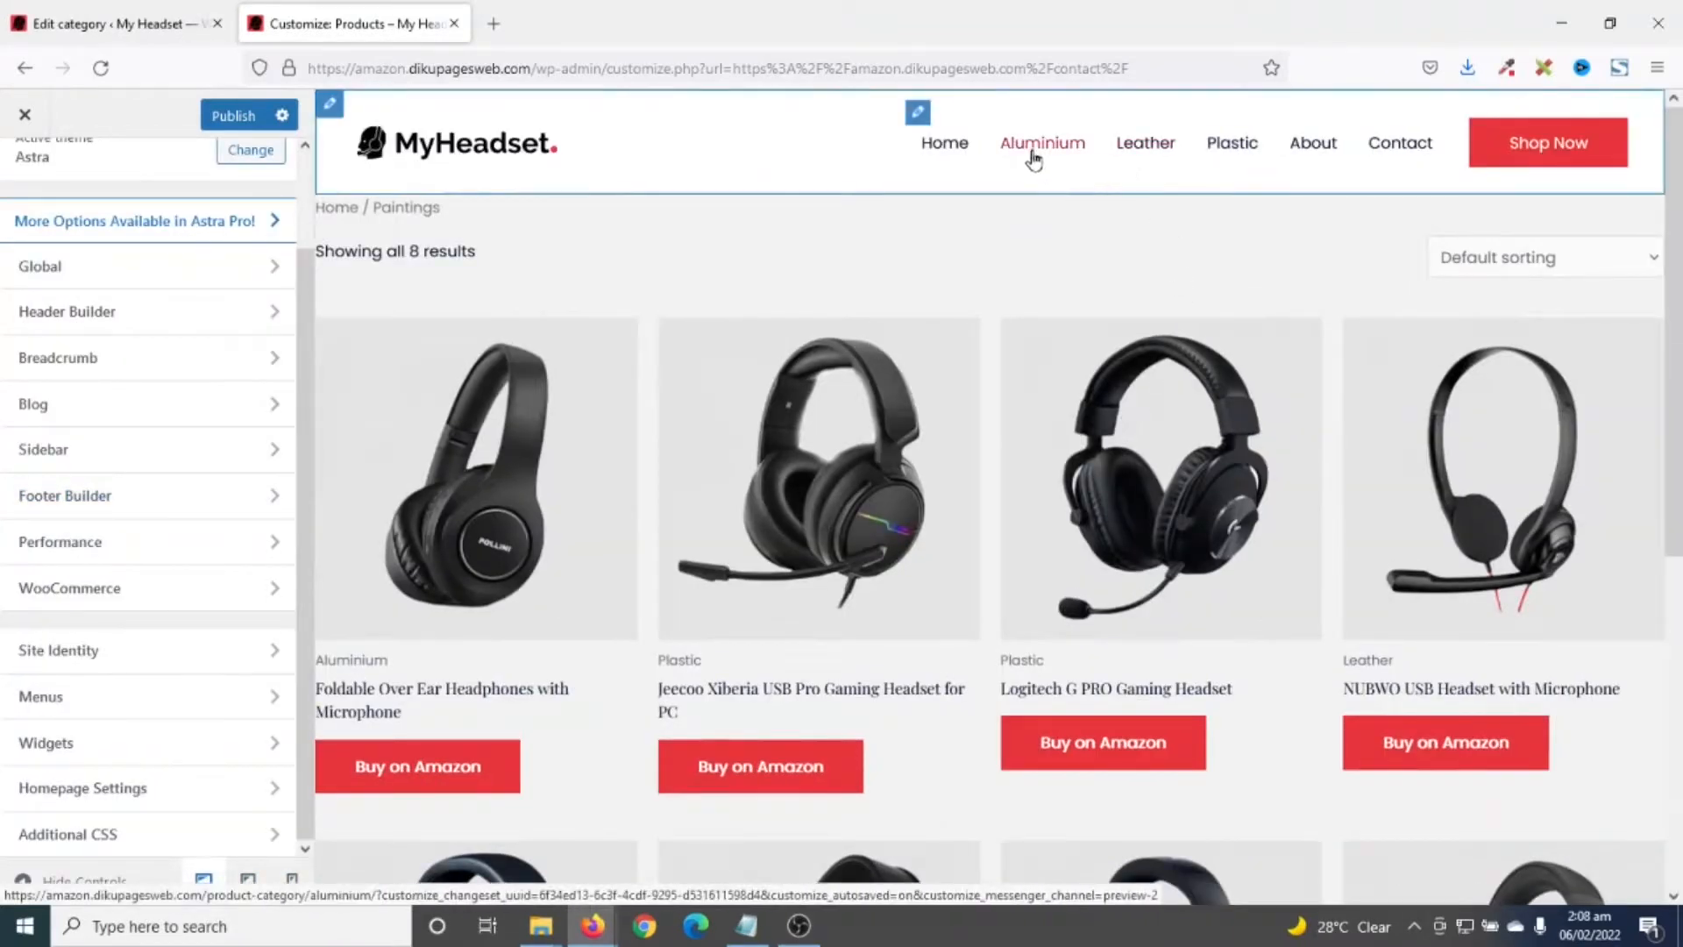
click(1038, 154)
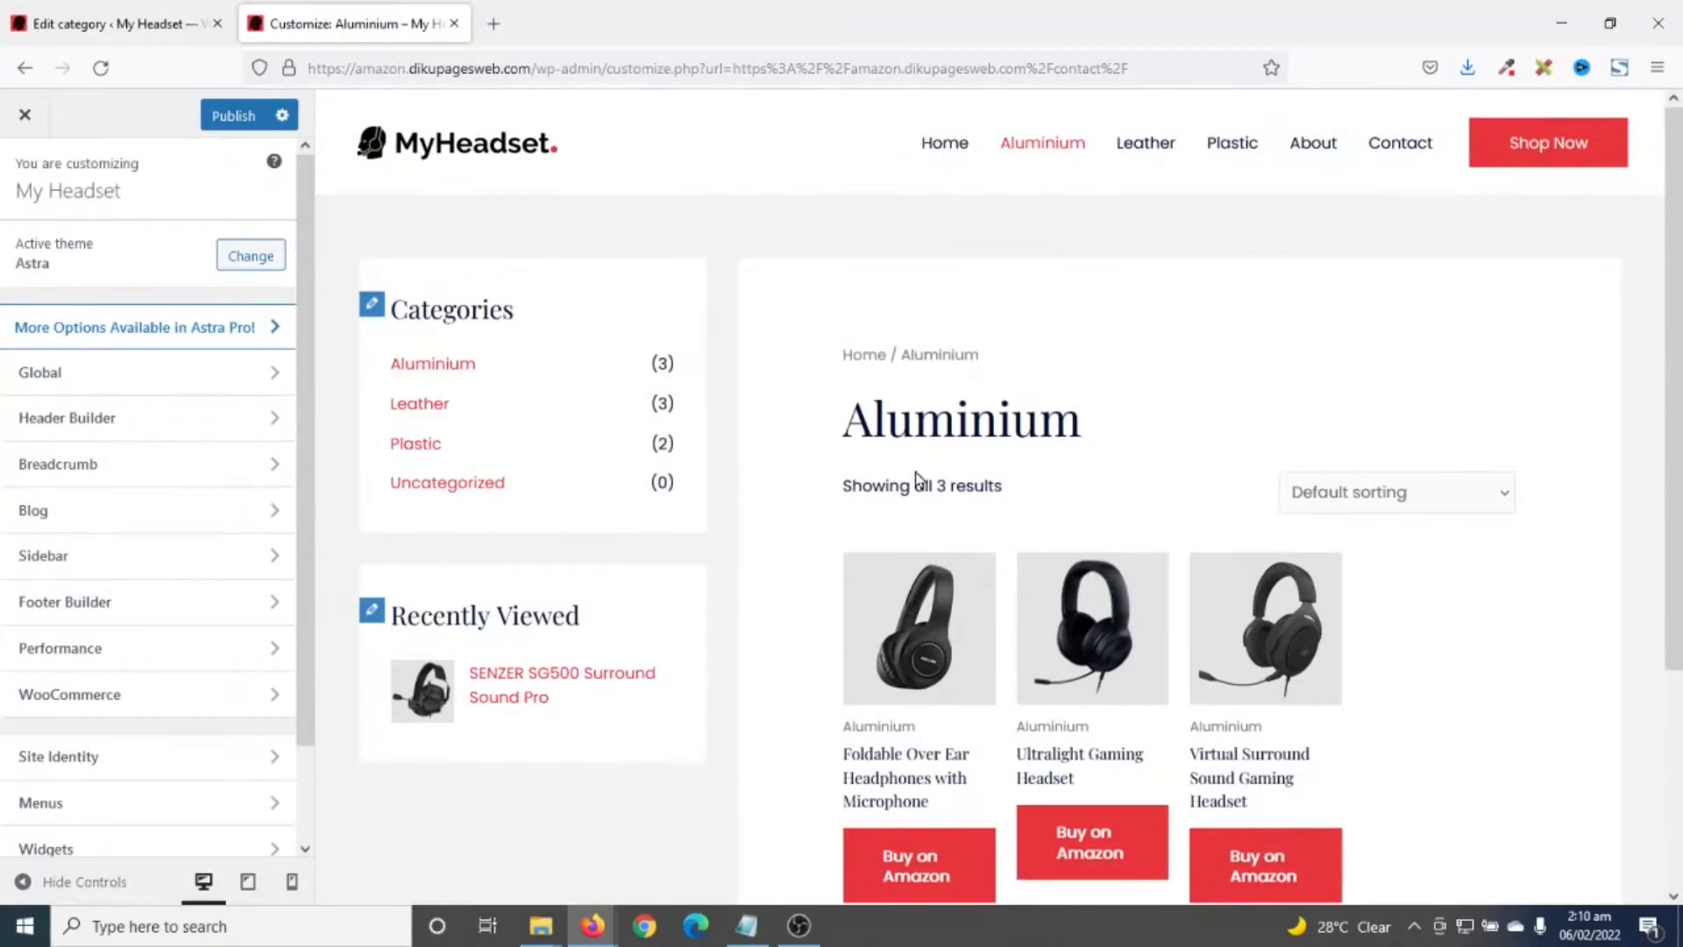
scroll(969, 687, down, 3)
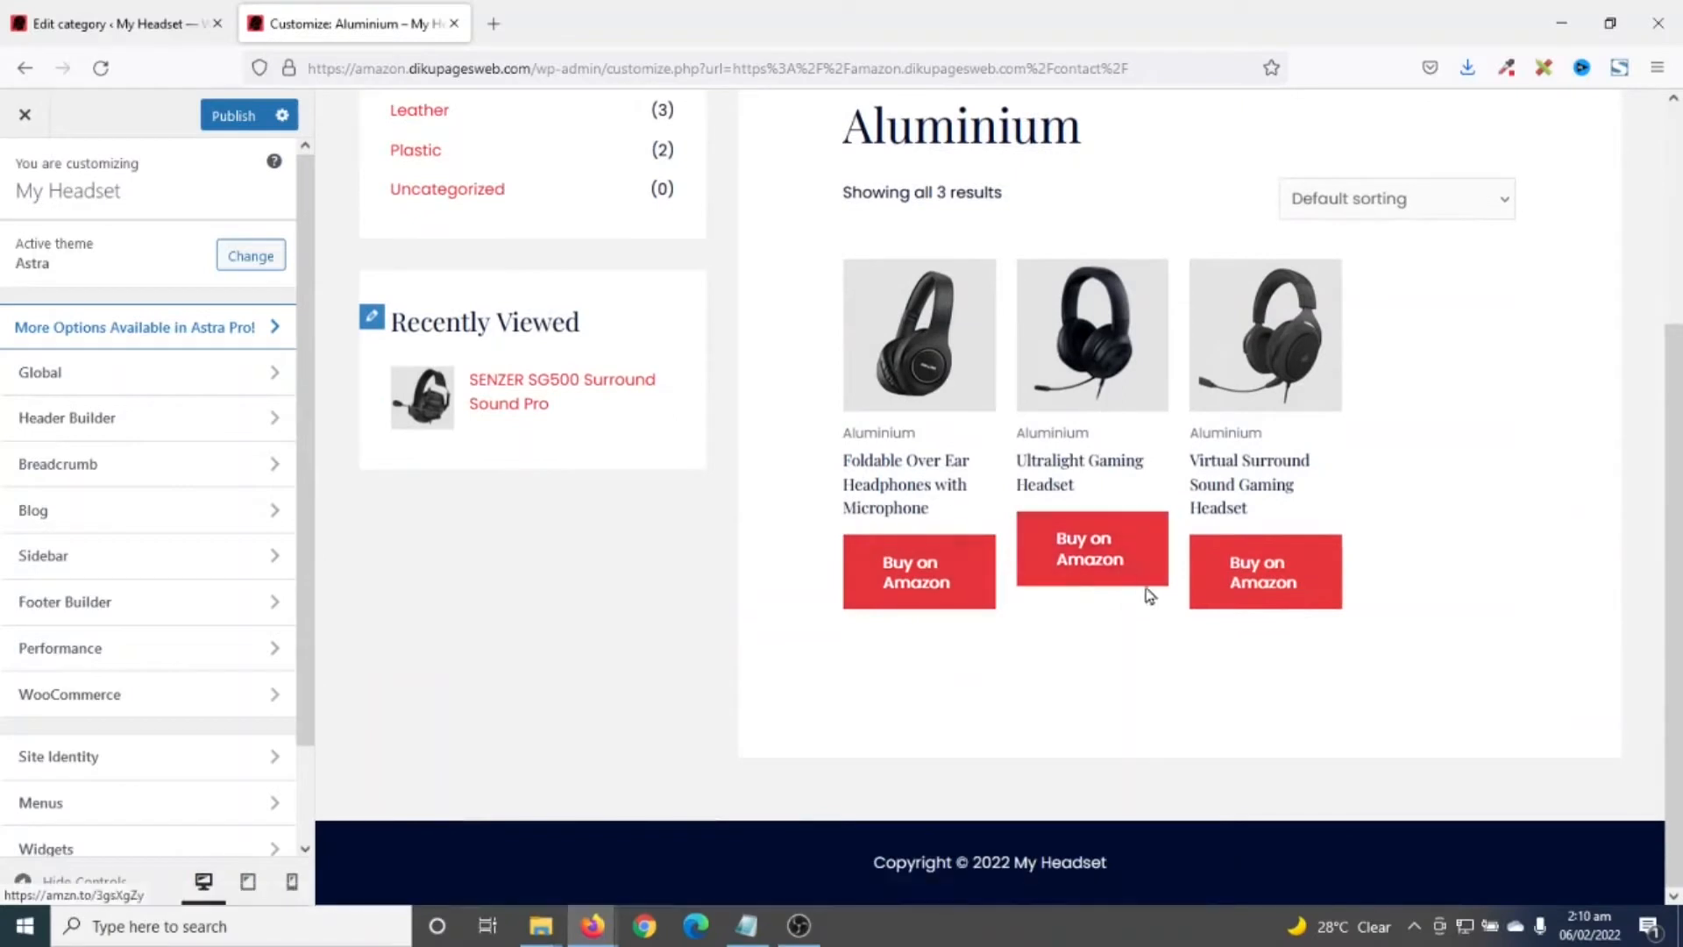
click(112, 697)
click(121, 292)
- Set Shop Columns to 3 and reload the Aluminium category preview
click(223, 704)
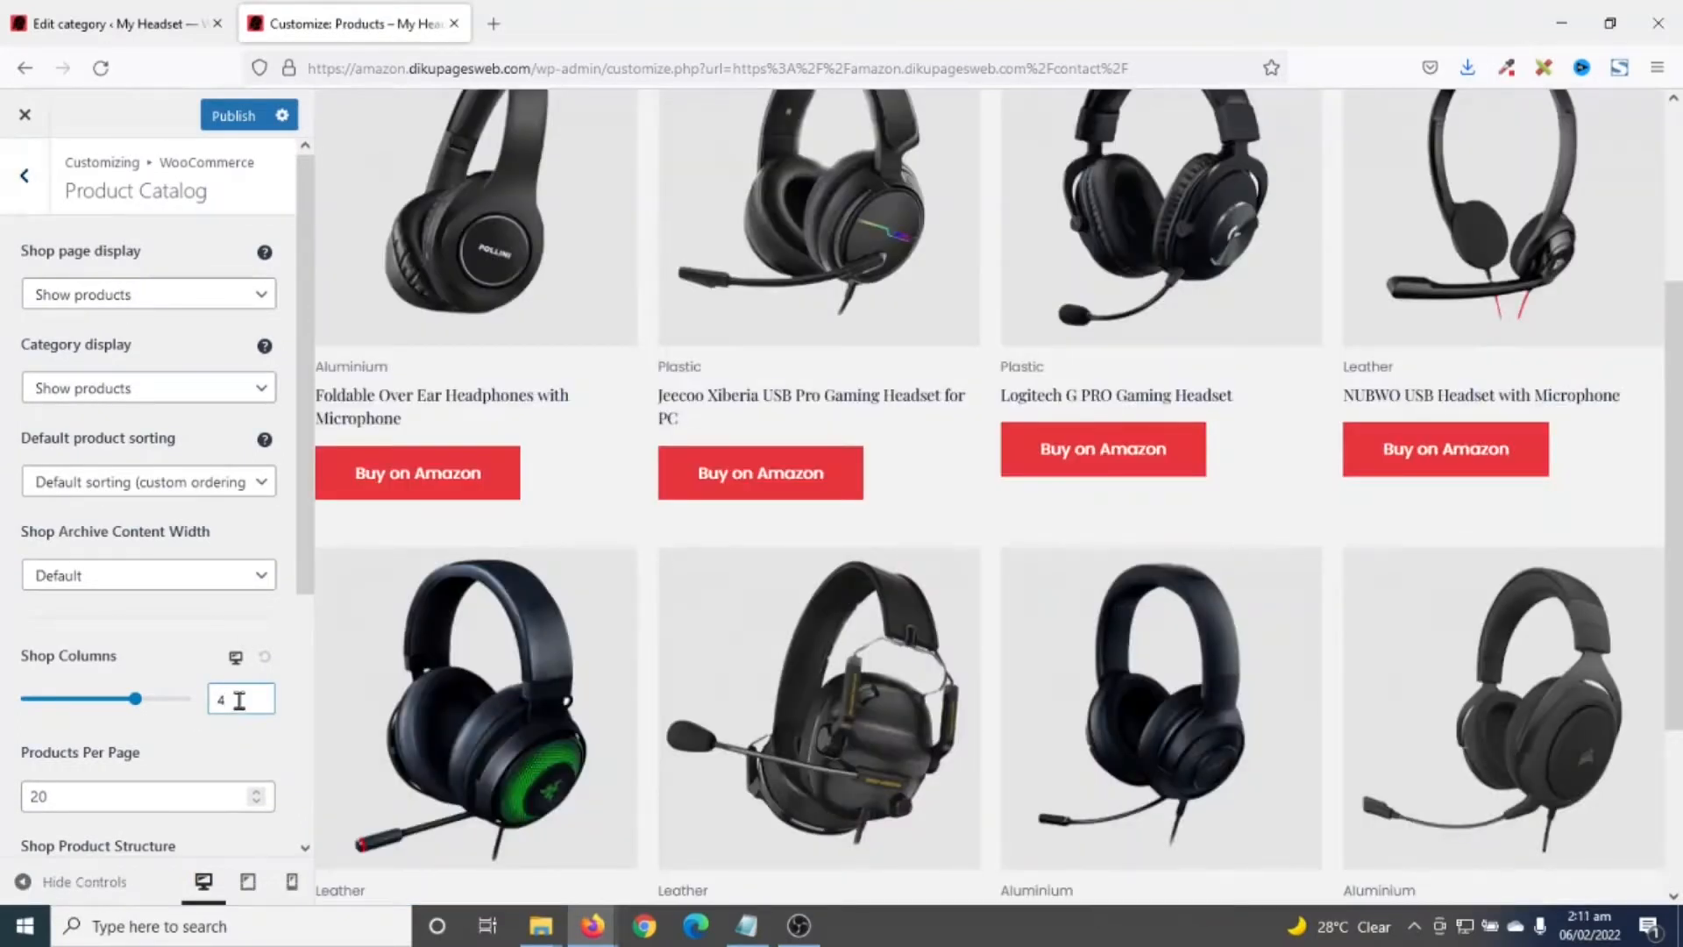
key(BackSpace)
text(3)
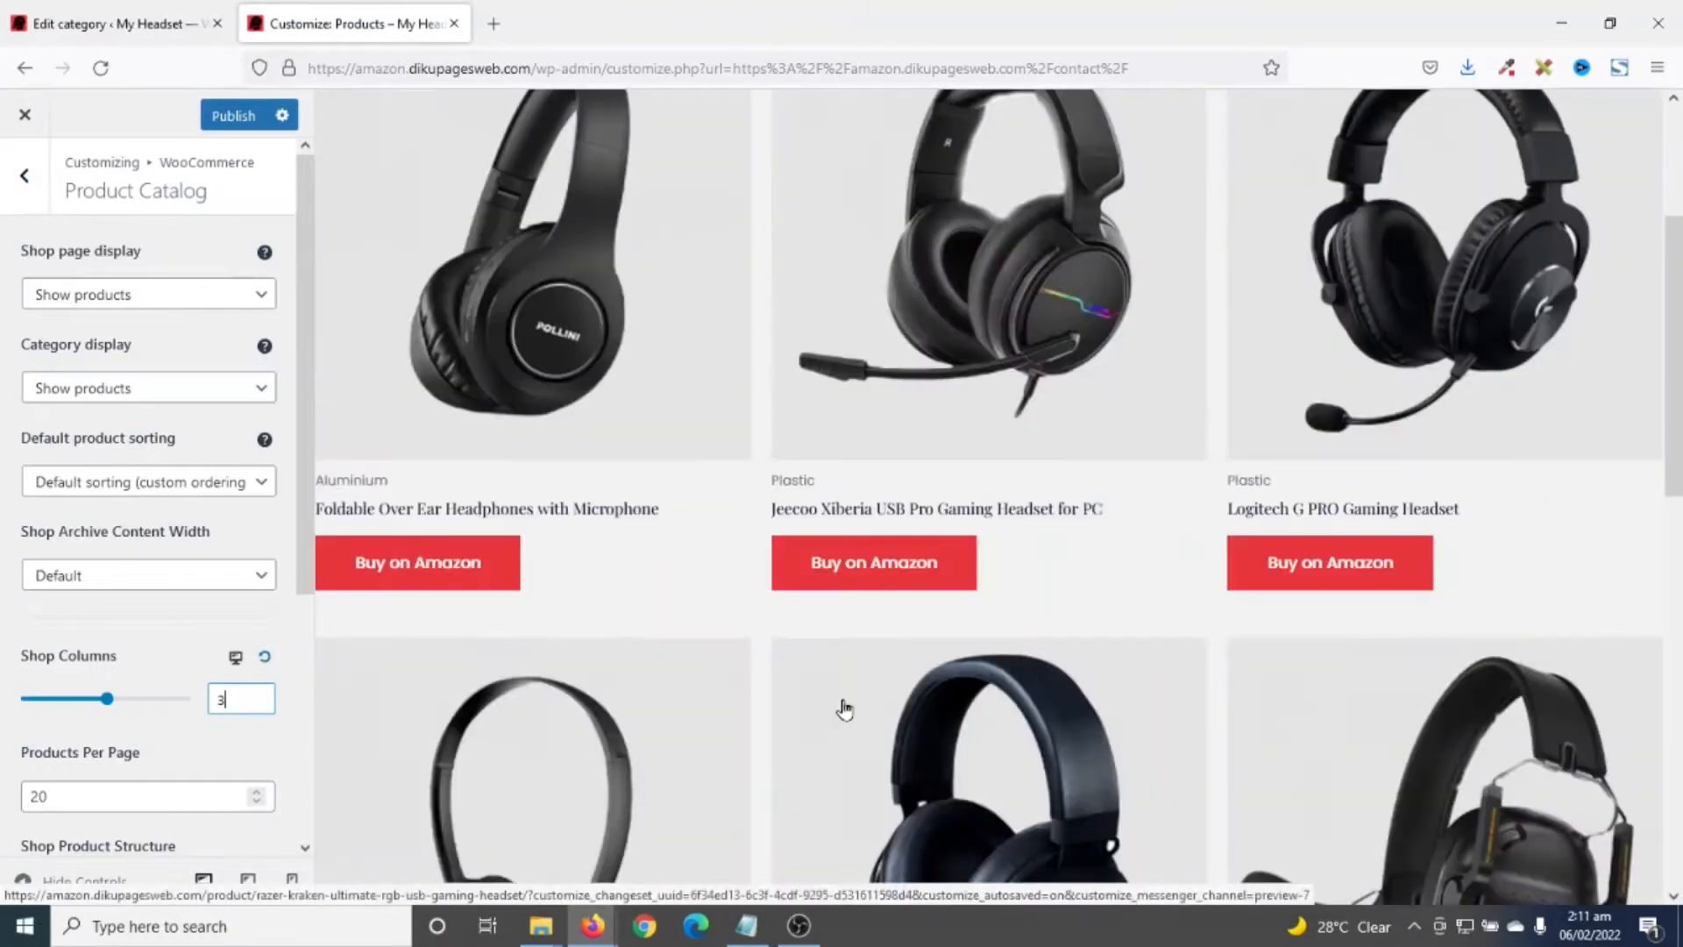
scroll(1007, 781, down, 4)
scroll(1006, 781, up, 7)
click(1051, 147)
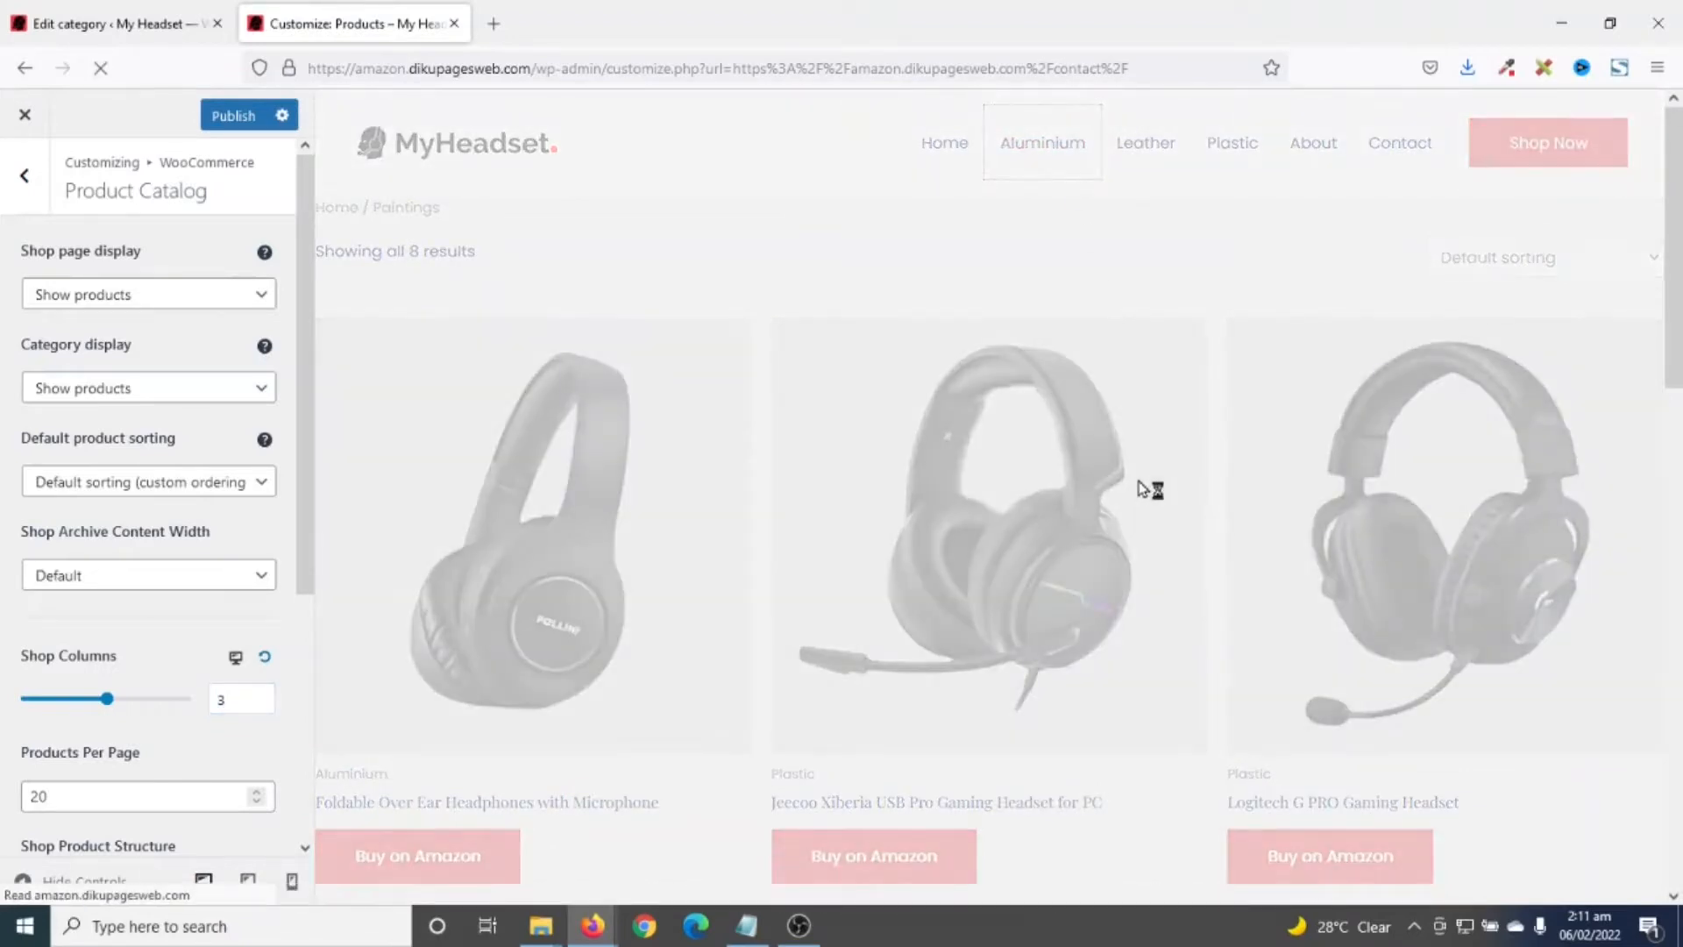
scroll(1068, 766, down, 5)
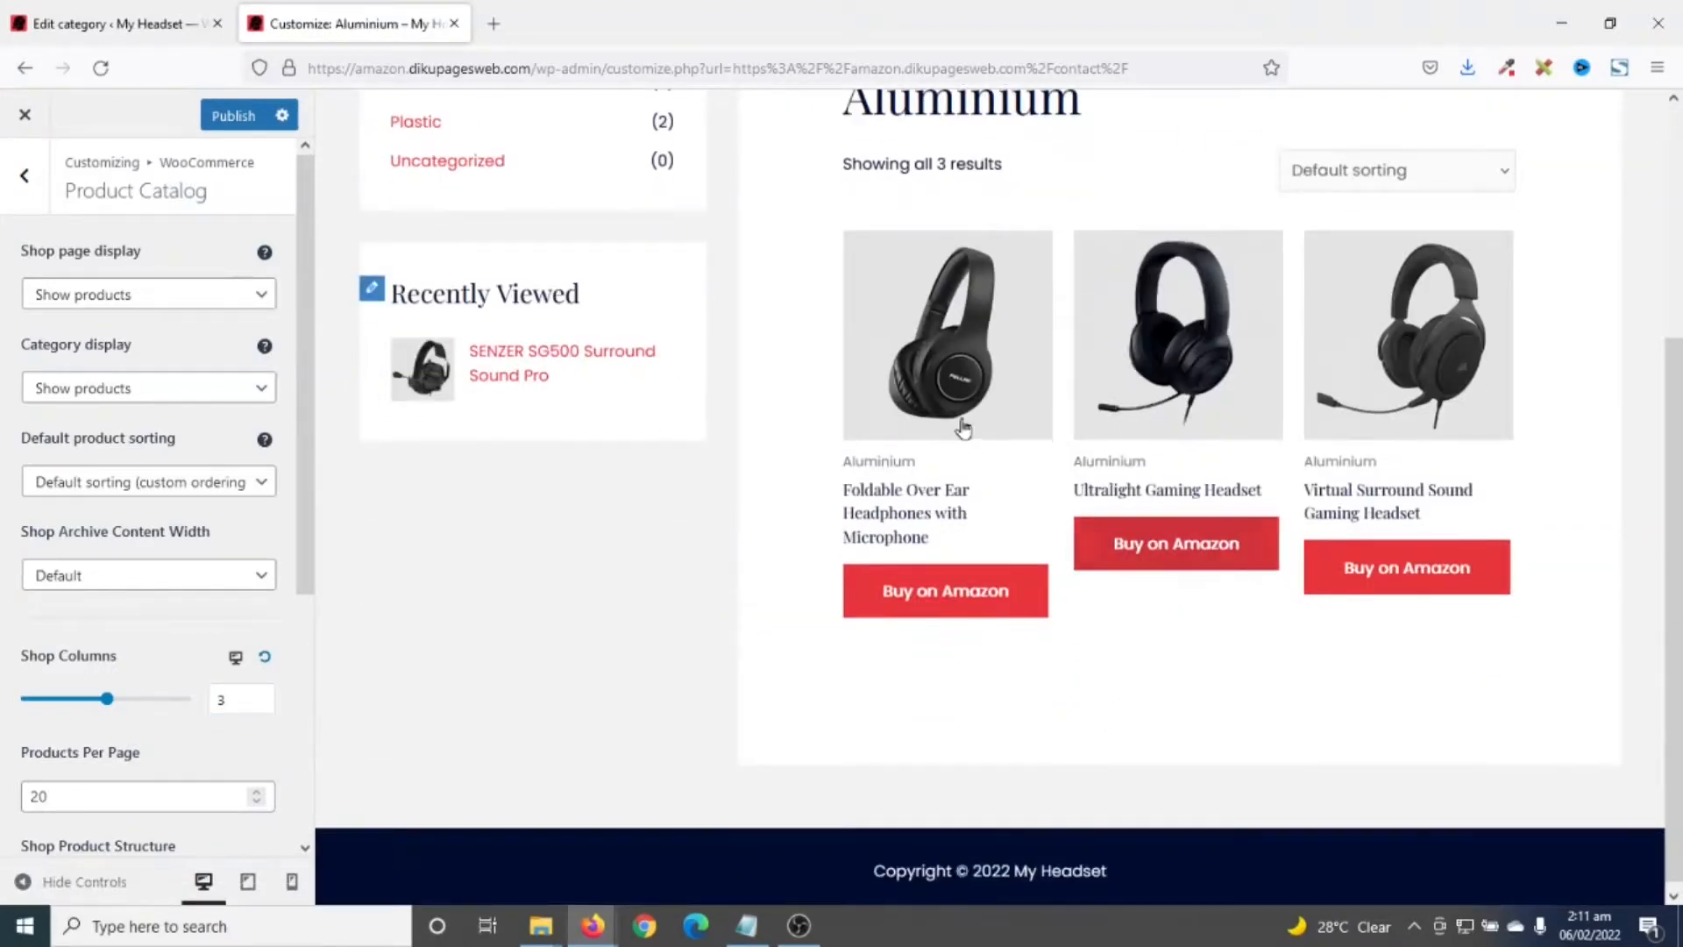
scroll(1234, 687, up, 2)
- Confirm Shop Columns reads 3 and return to the main Customizer menu
click(235, 699)
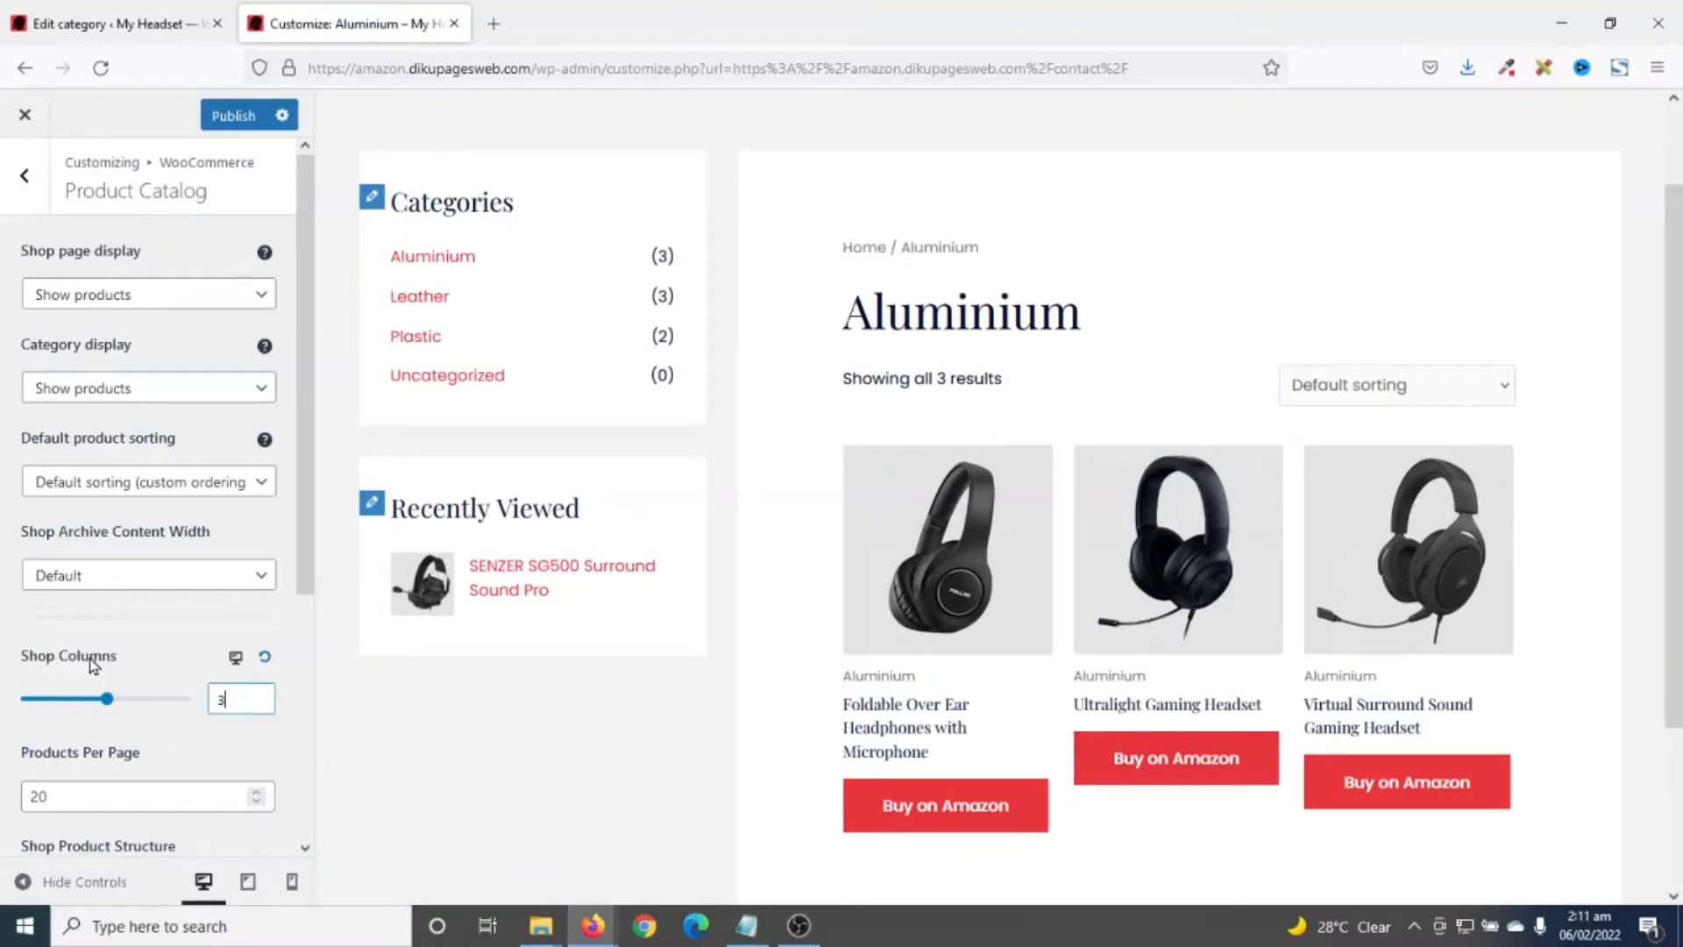
scroll(749, 820, down, 3)
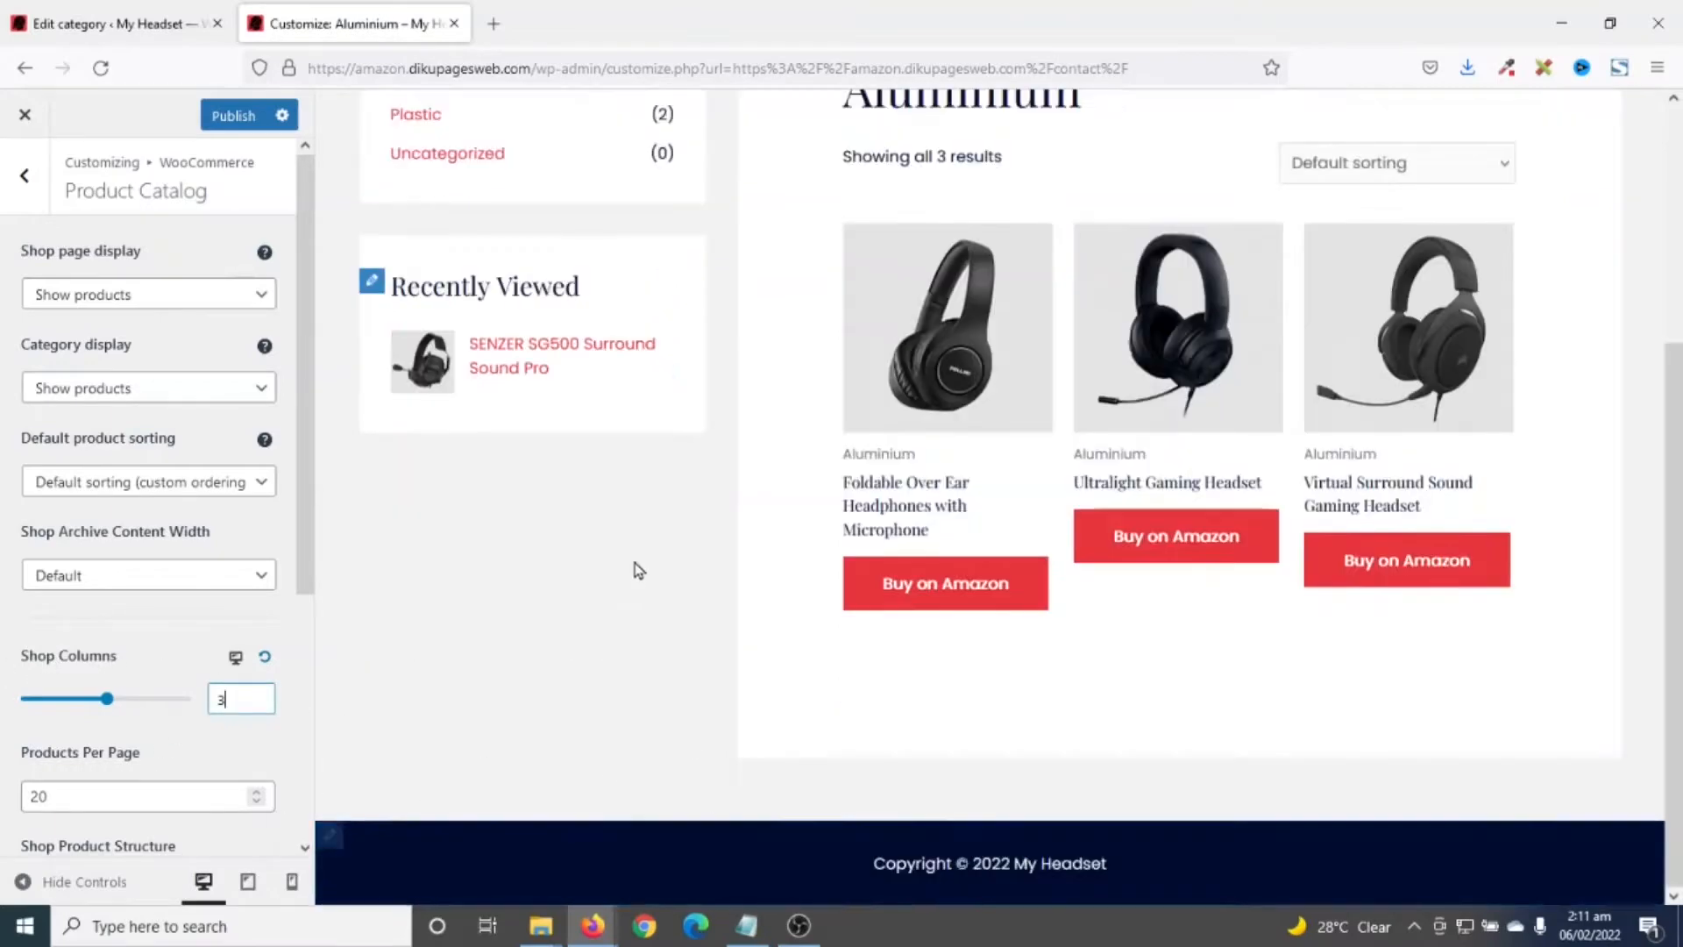
scroll(827, 511, up, 4)
scroll(838, 523, down, 4)
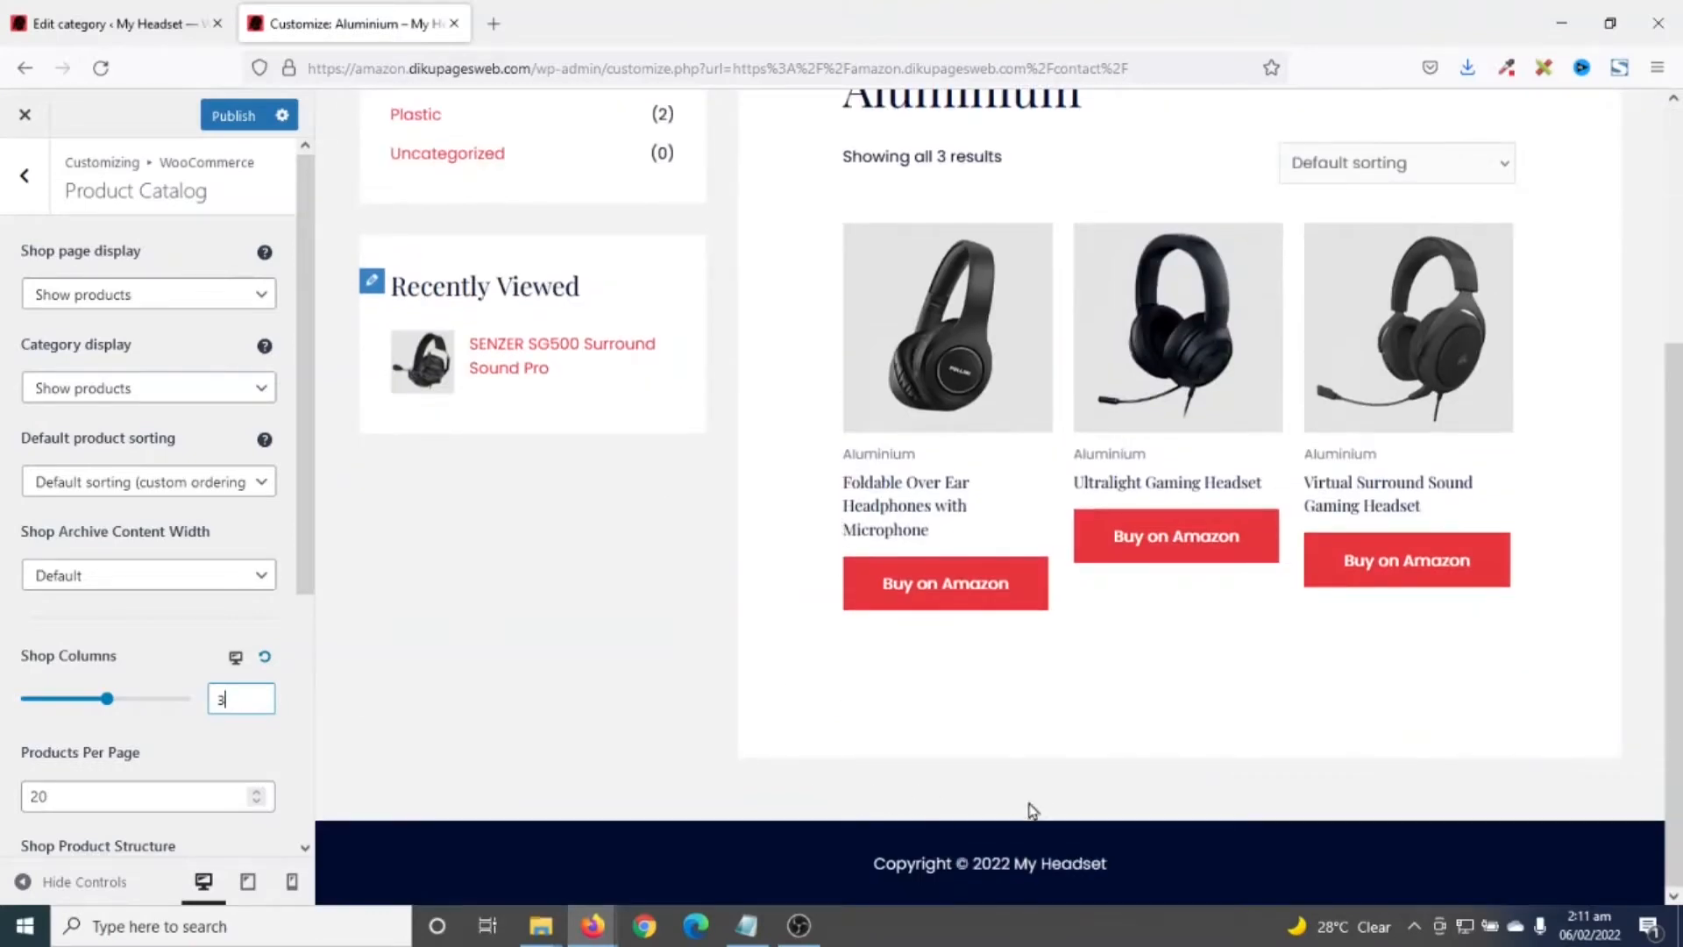
scroll(671, 791, up, 4)
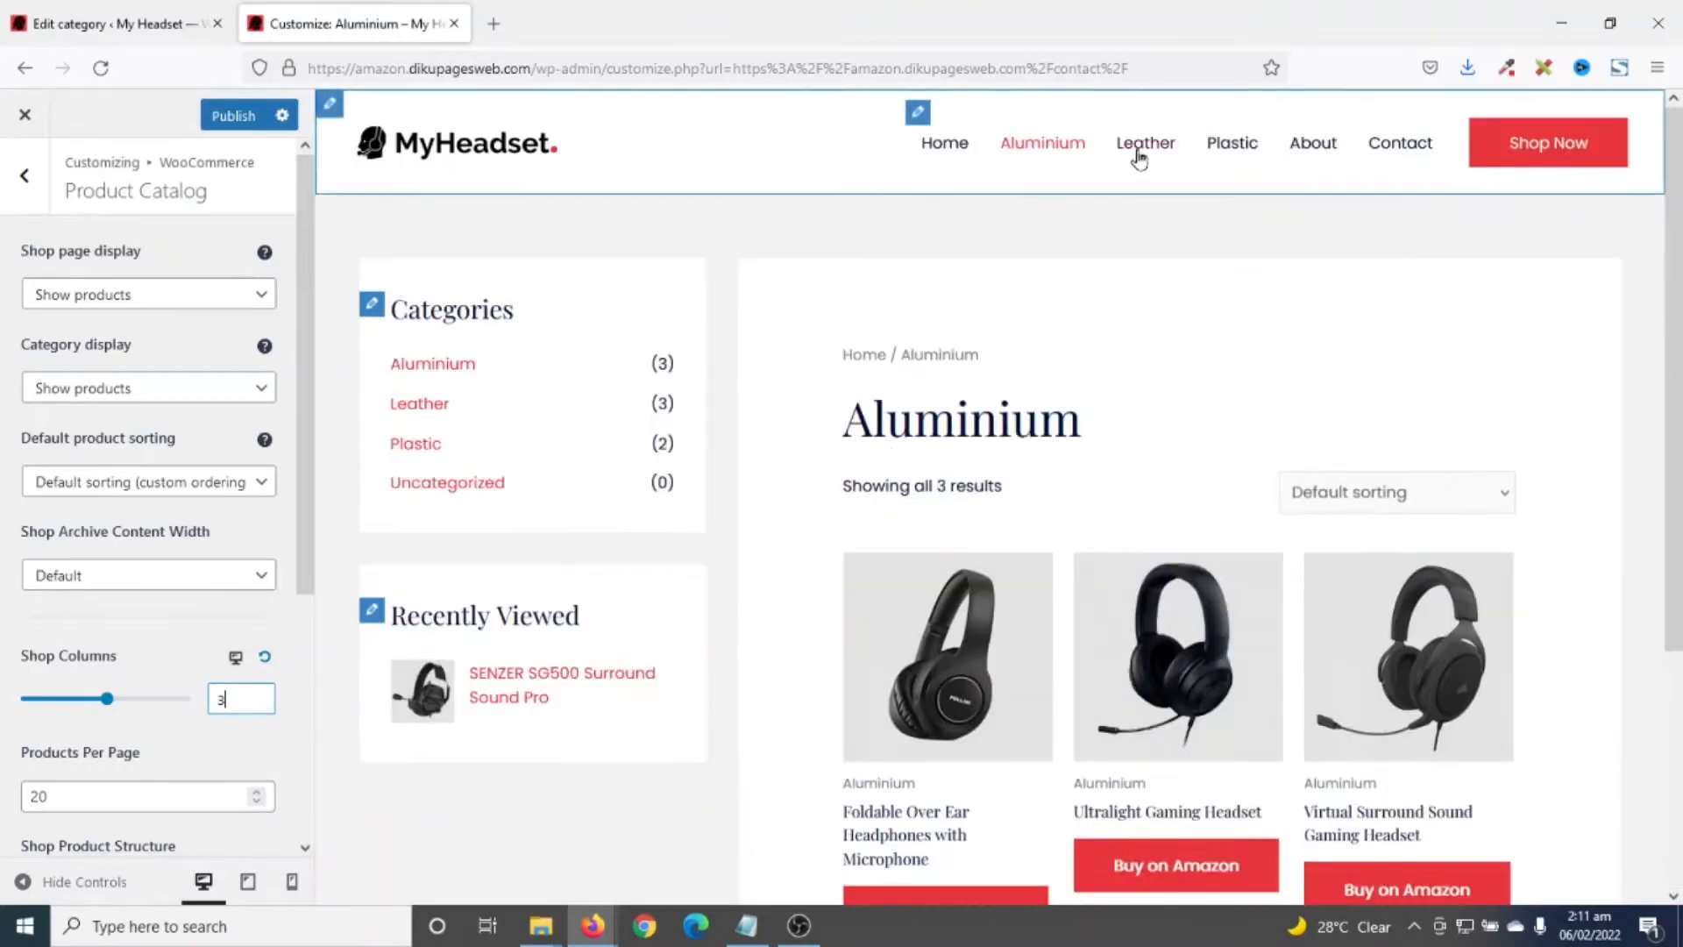
scroll(1142, 266, down, 4)
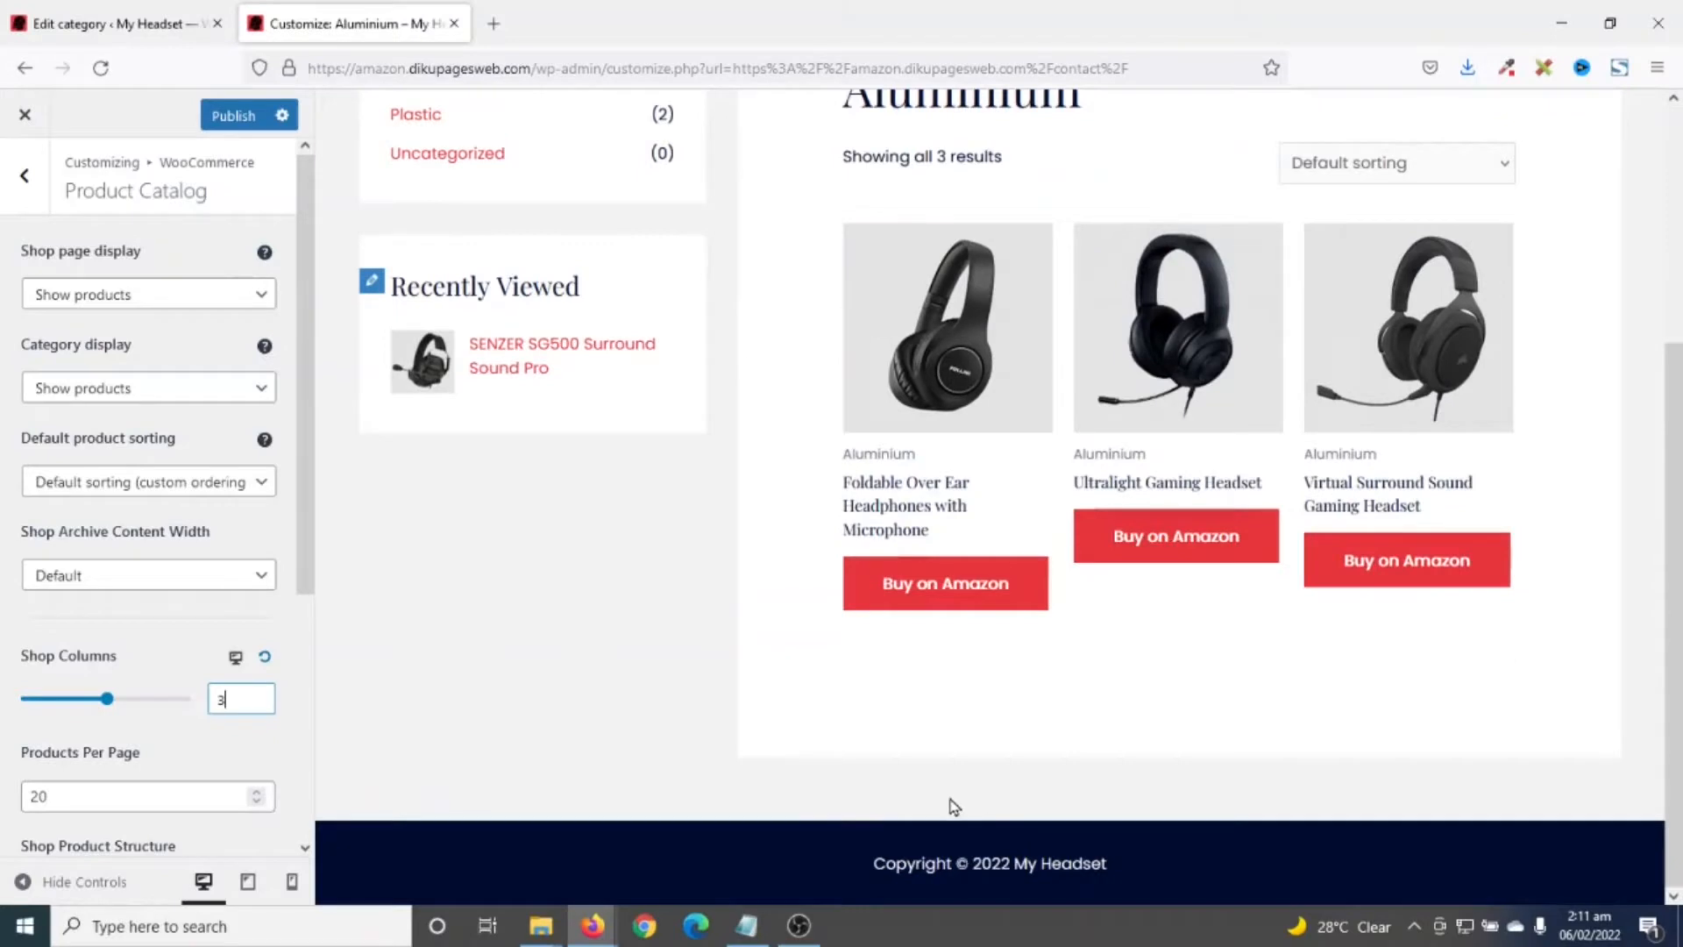
click(24, 179)
click(24, 180)
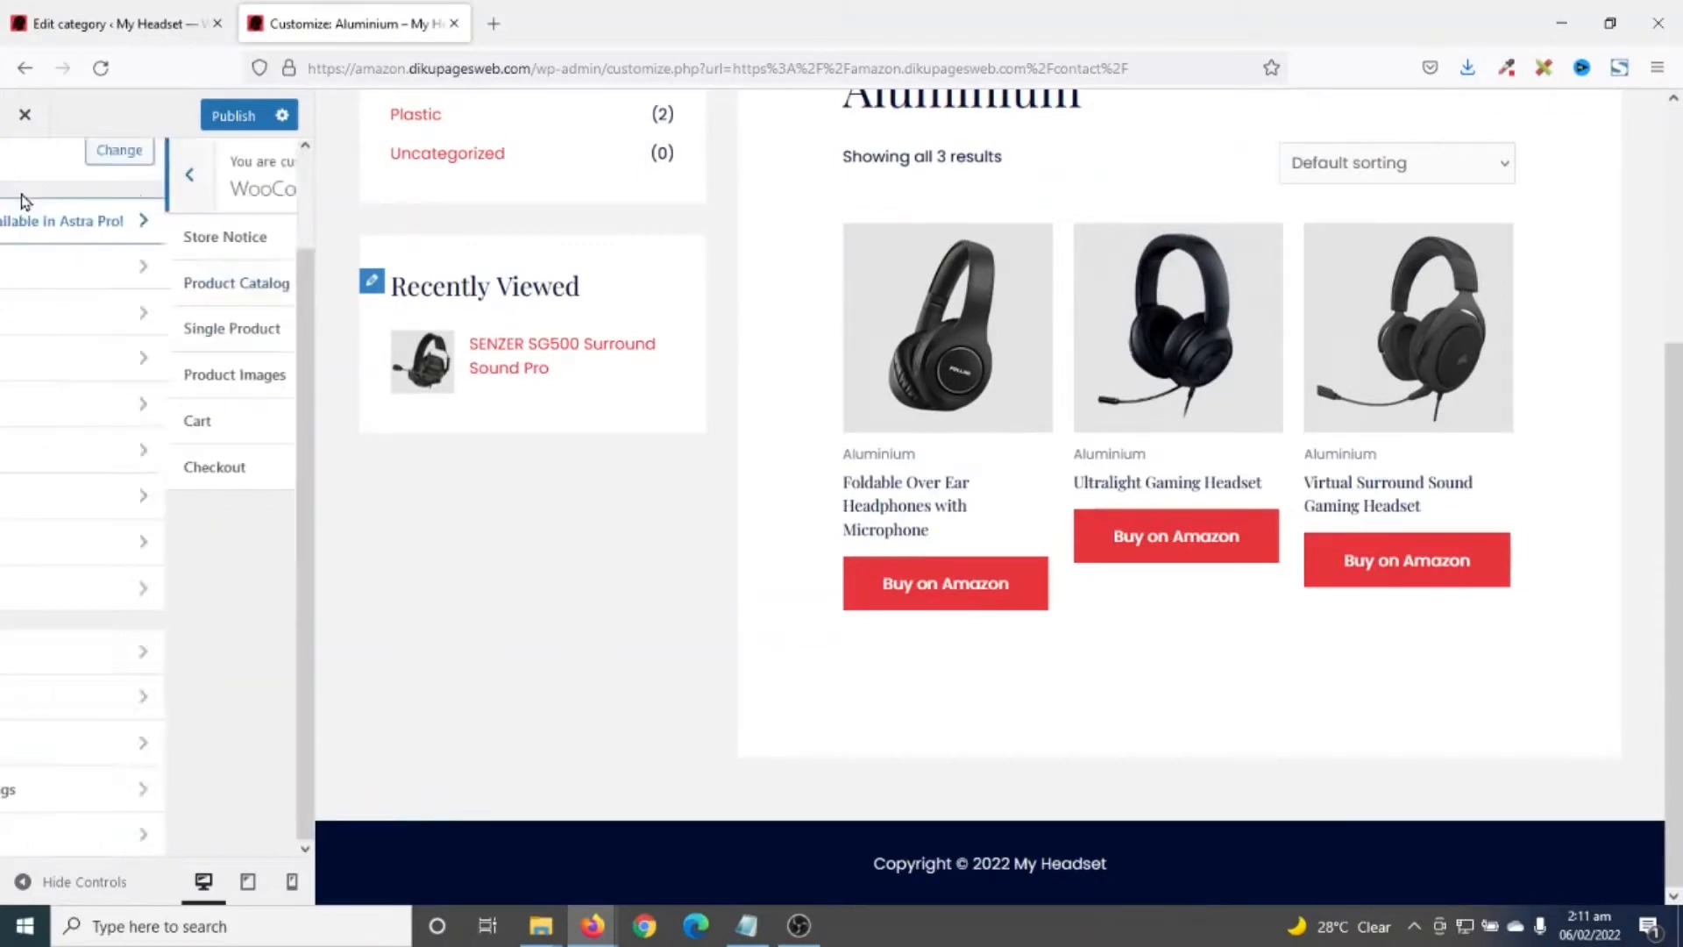
- Add the Footer Menu to the middle footer row above the copyright
click(94, 493)
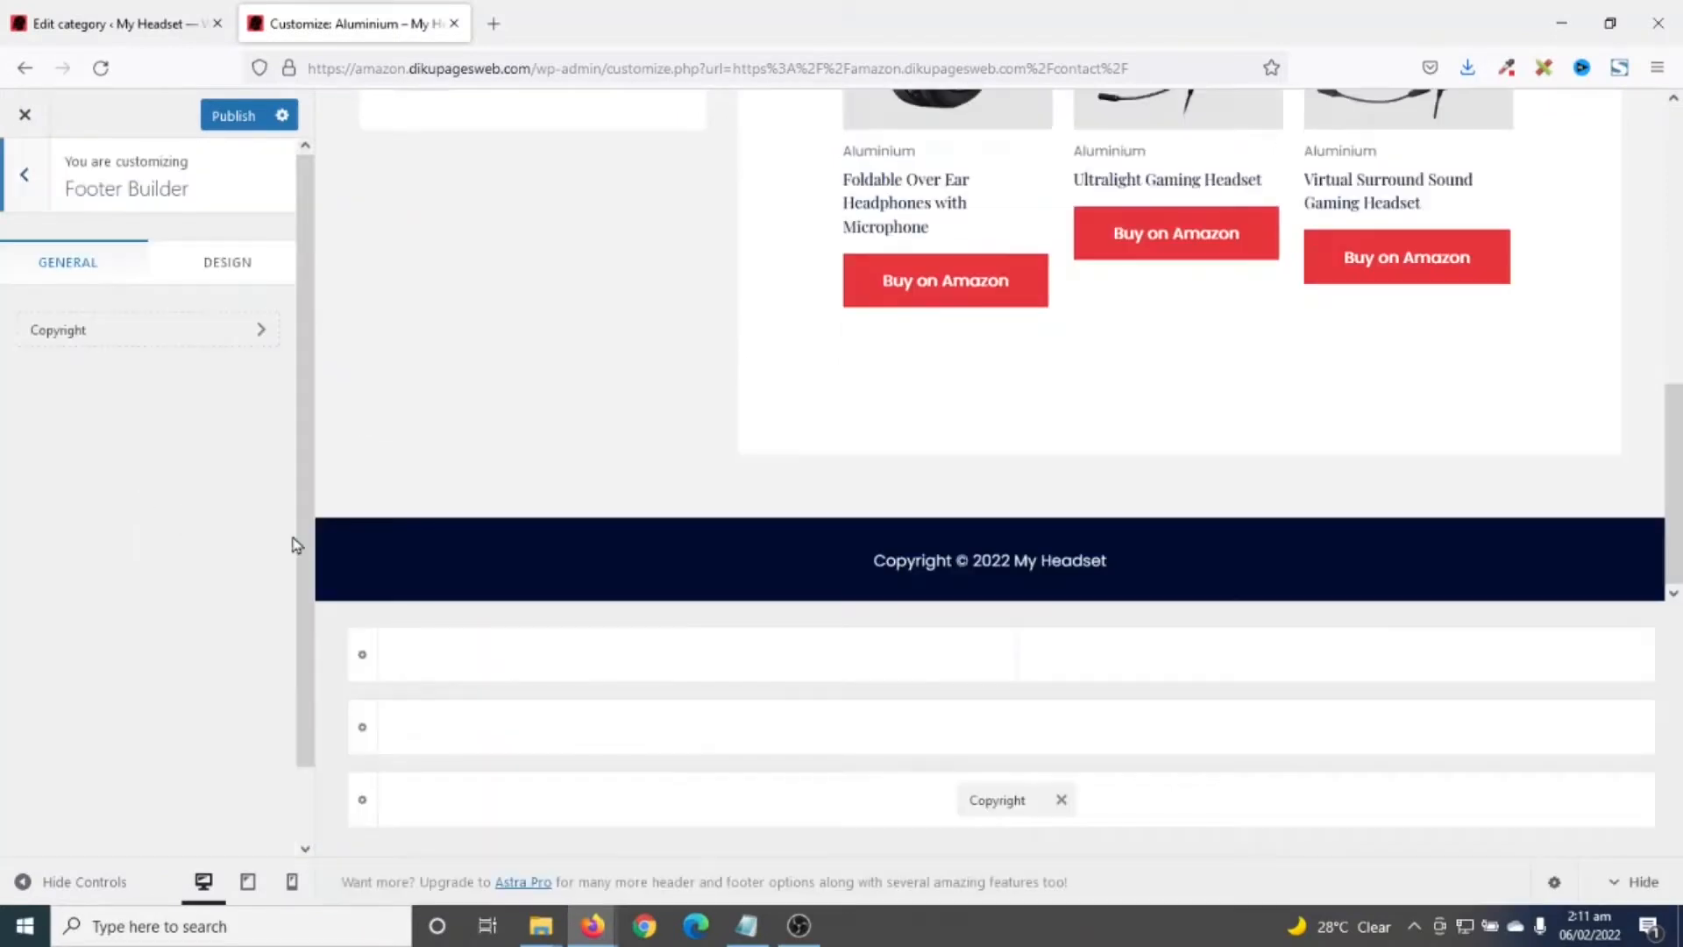
click(1020, 731)
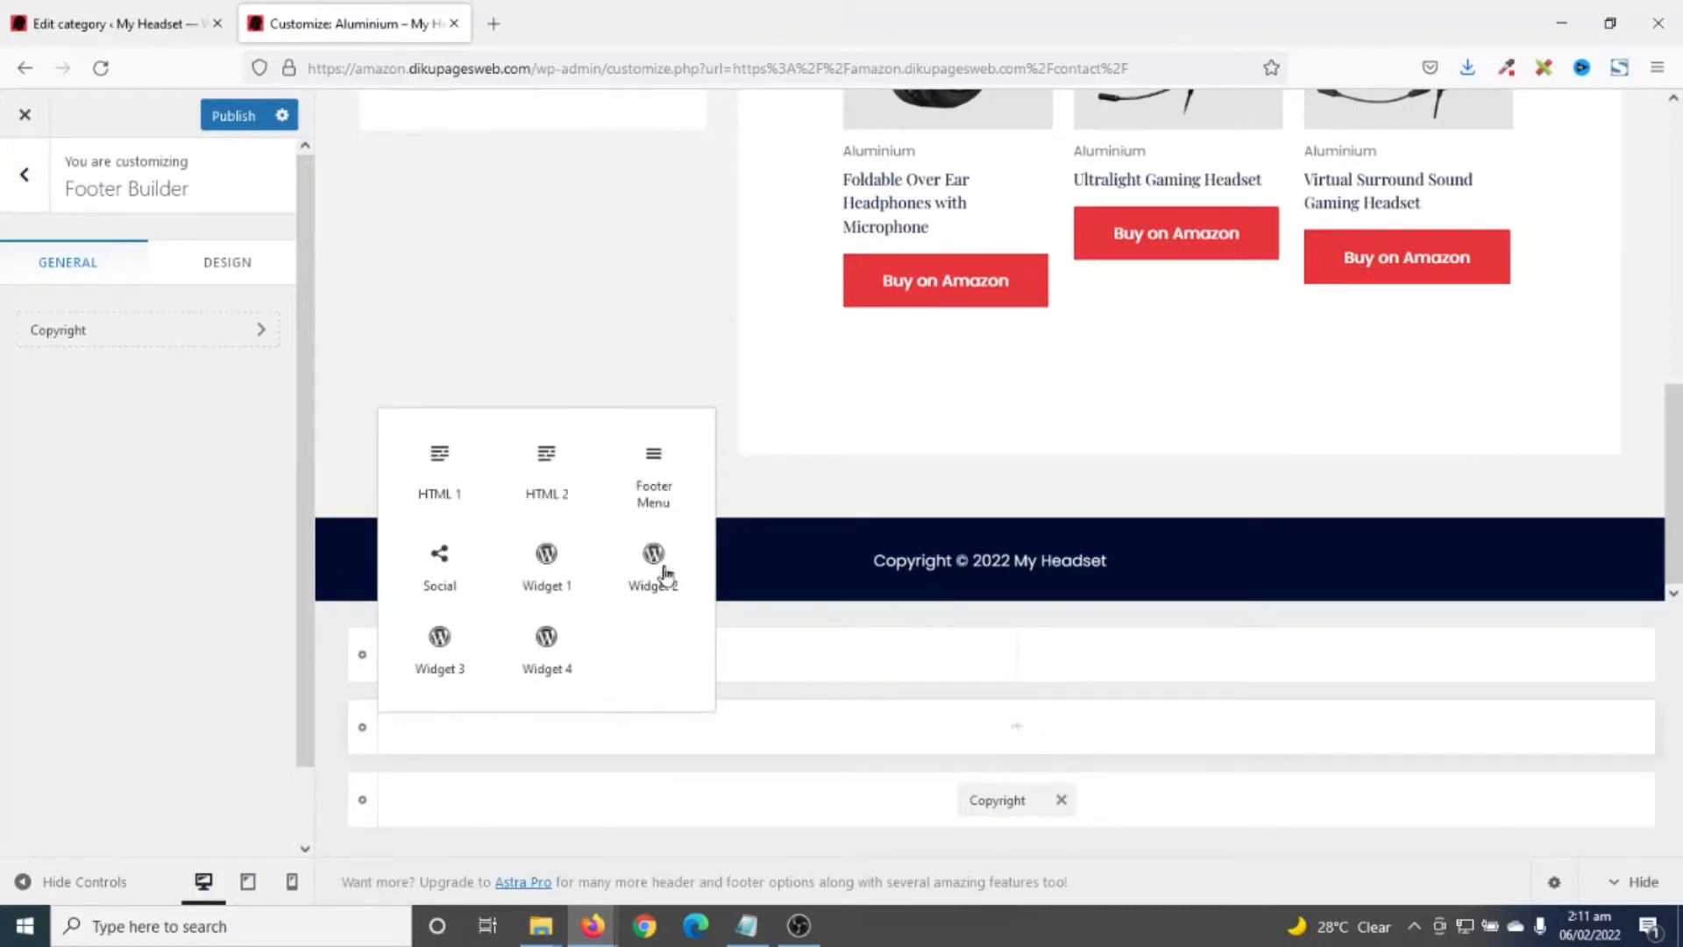
click(656, 477)
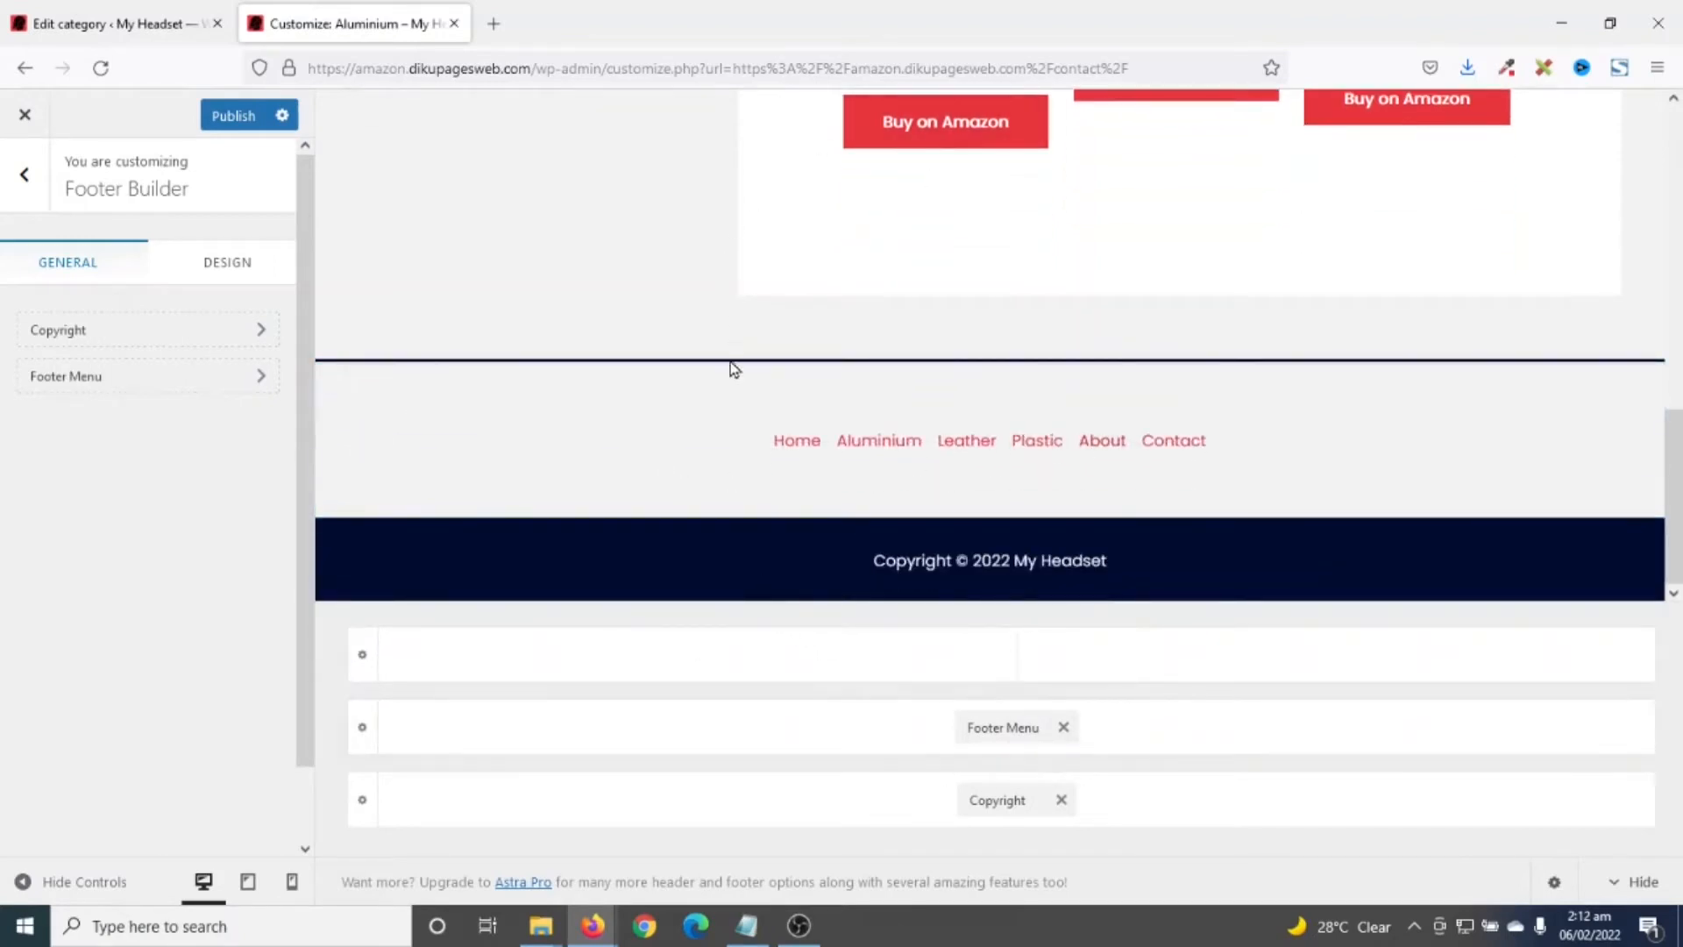
- Publish the Customizer changes and close it to view the live site
scroll(731, 351, up, 15)
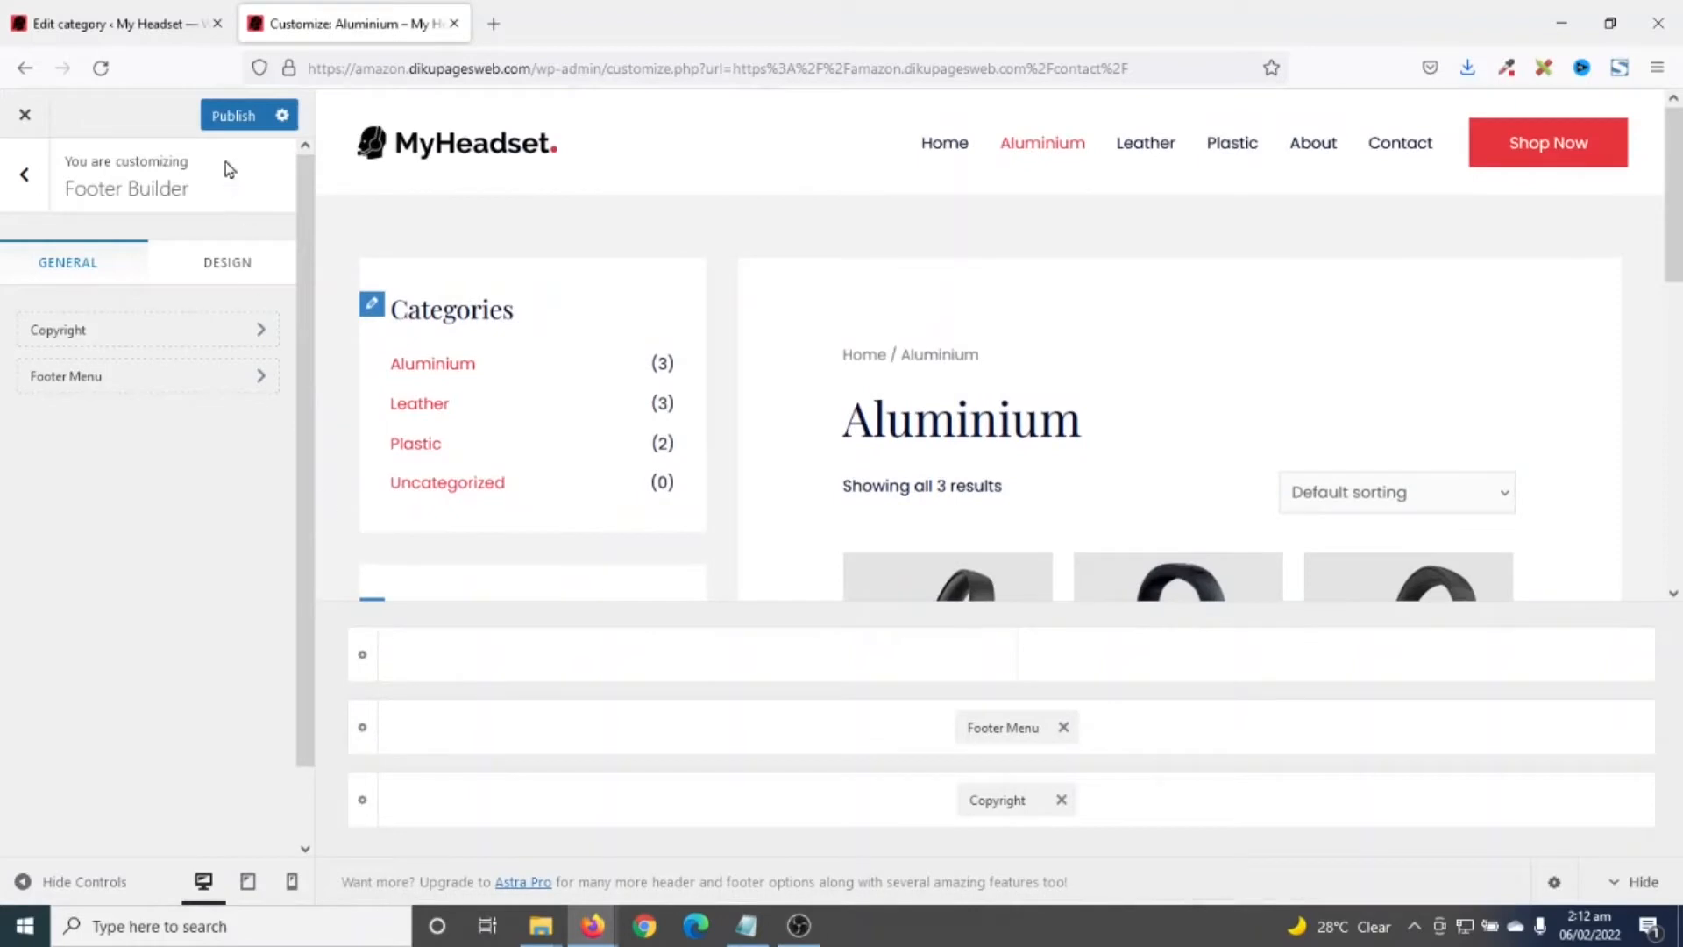
click(225, 123)
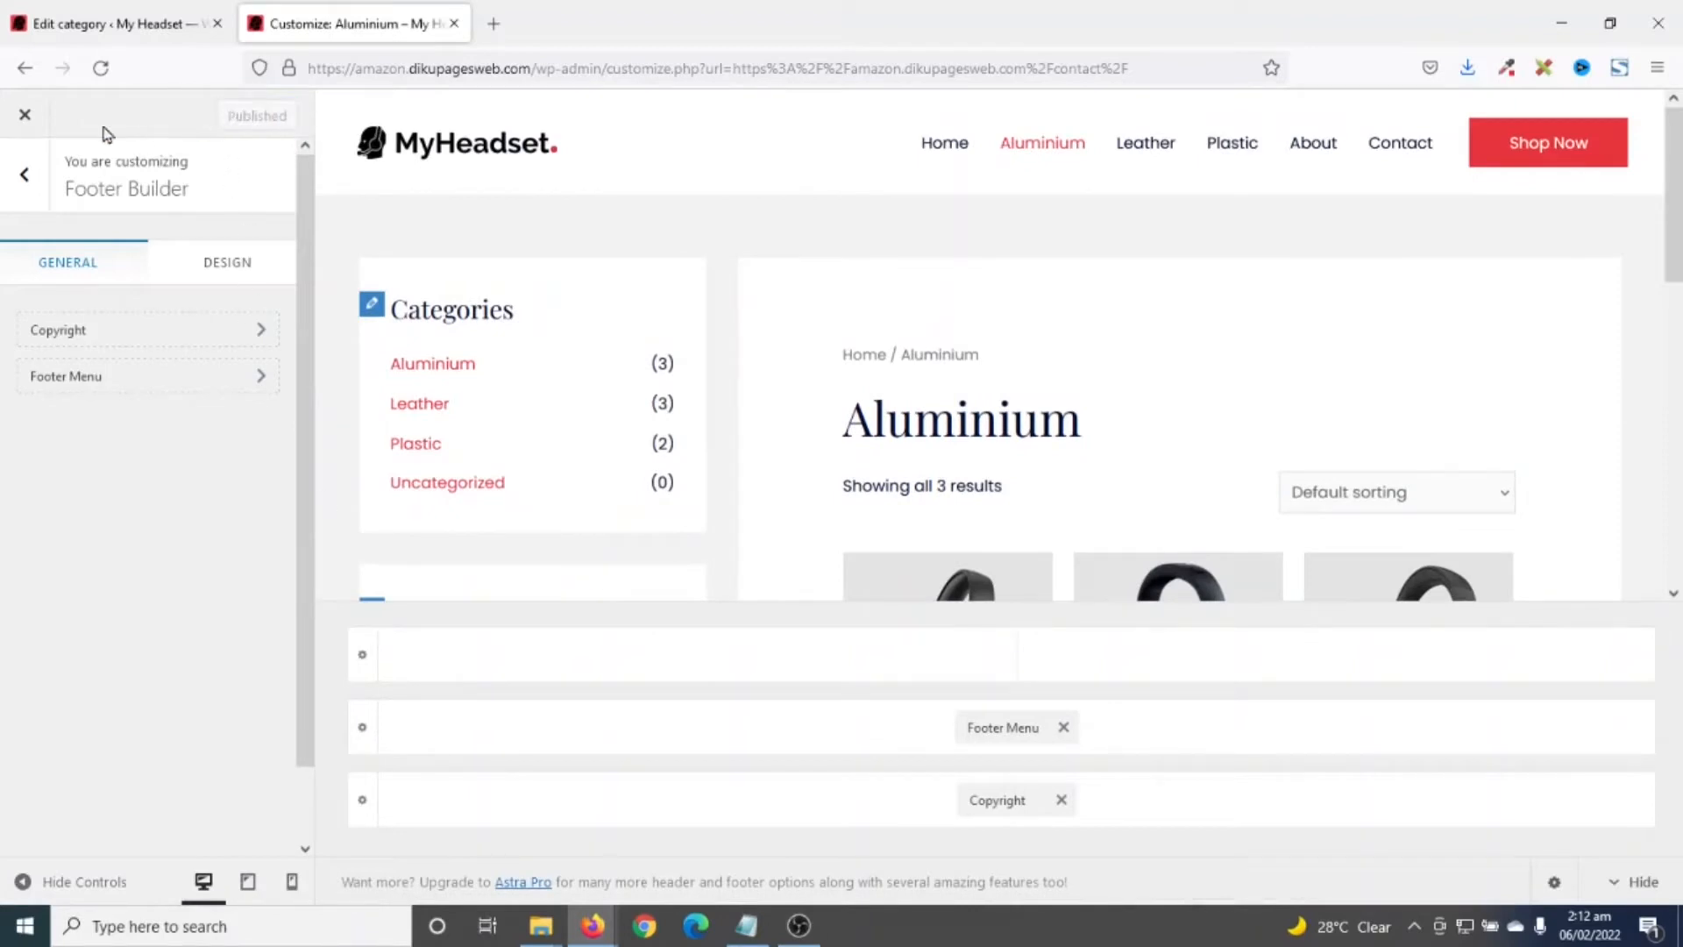
click(26, 117)
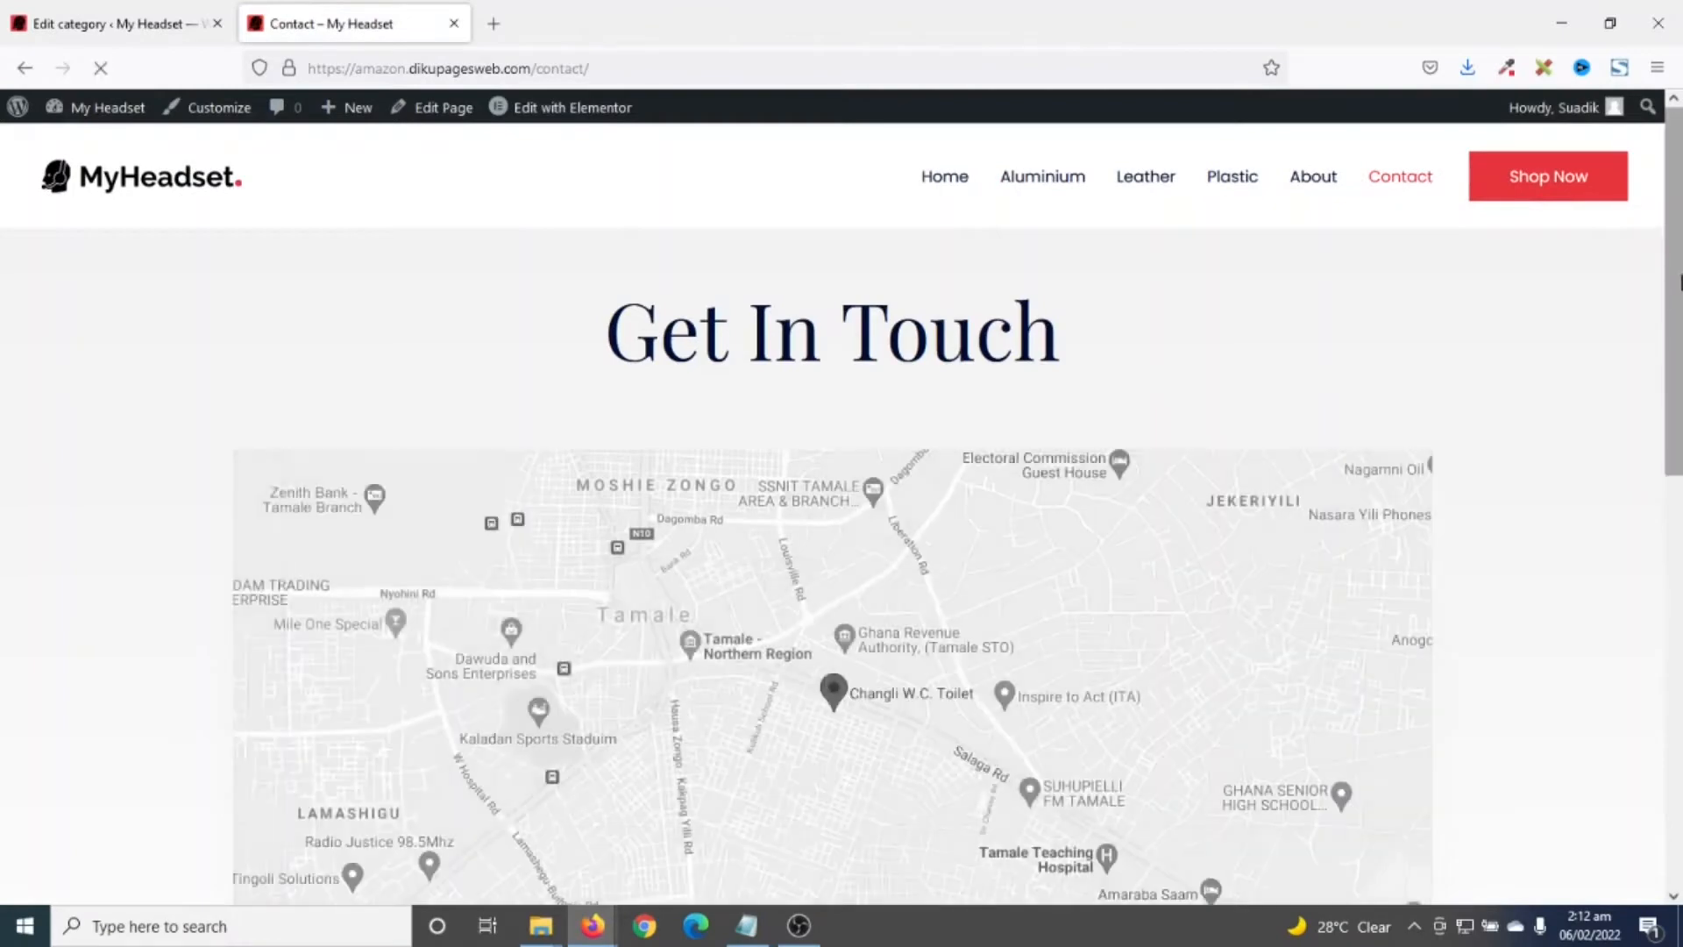
- Open the live Aluminium category page and browse its headsets
drag(1679, 280, 1679, 872)
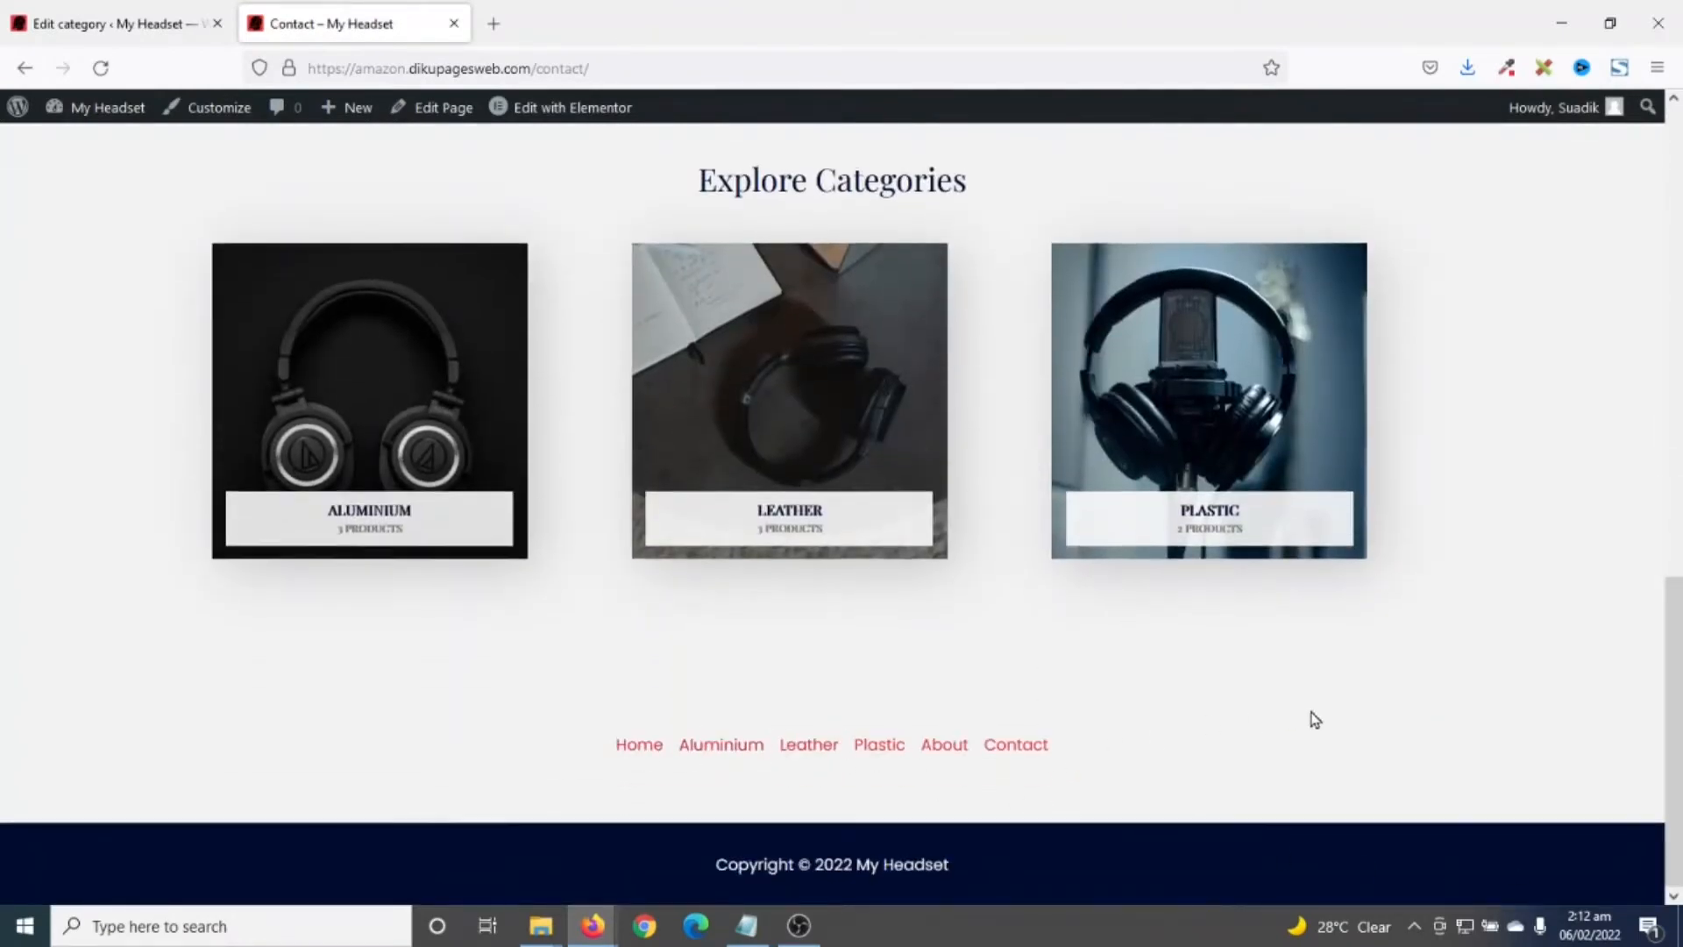
scroll(1314, 718, up, 15)
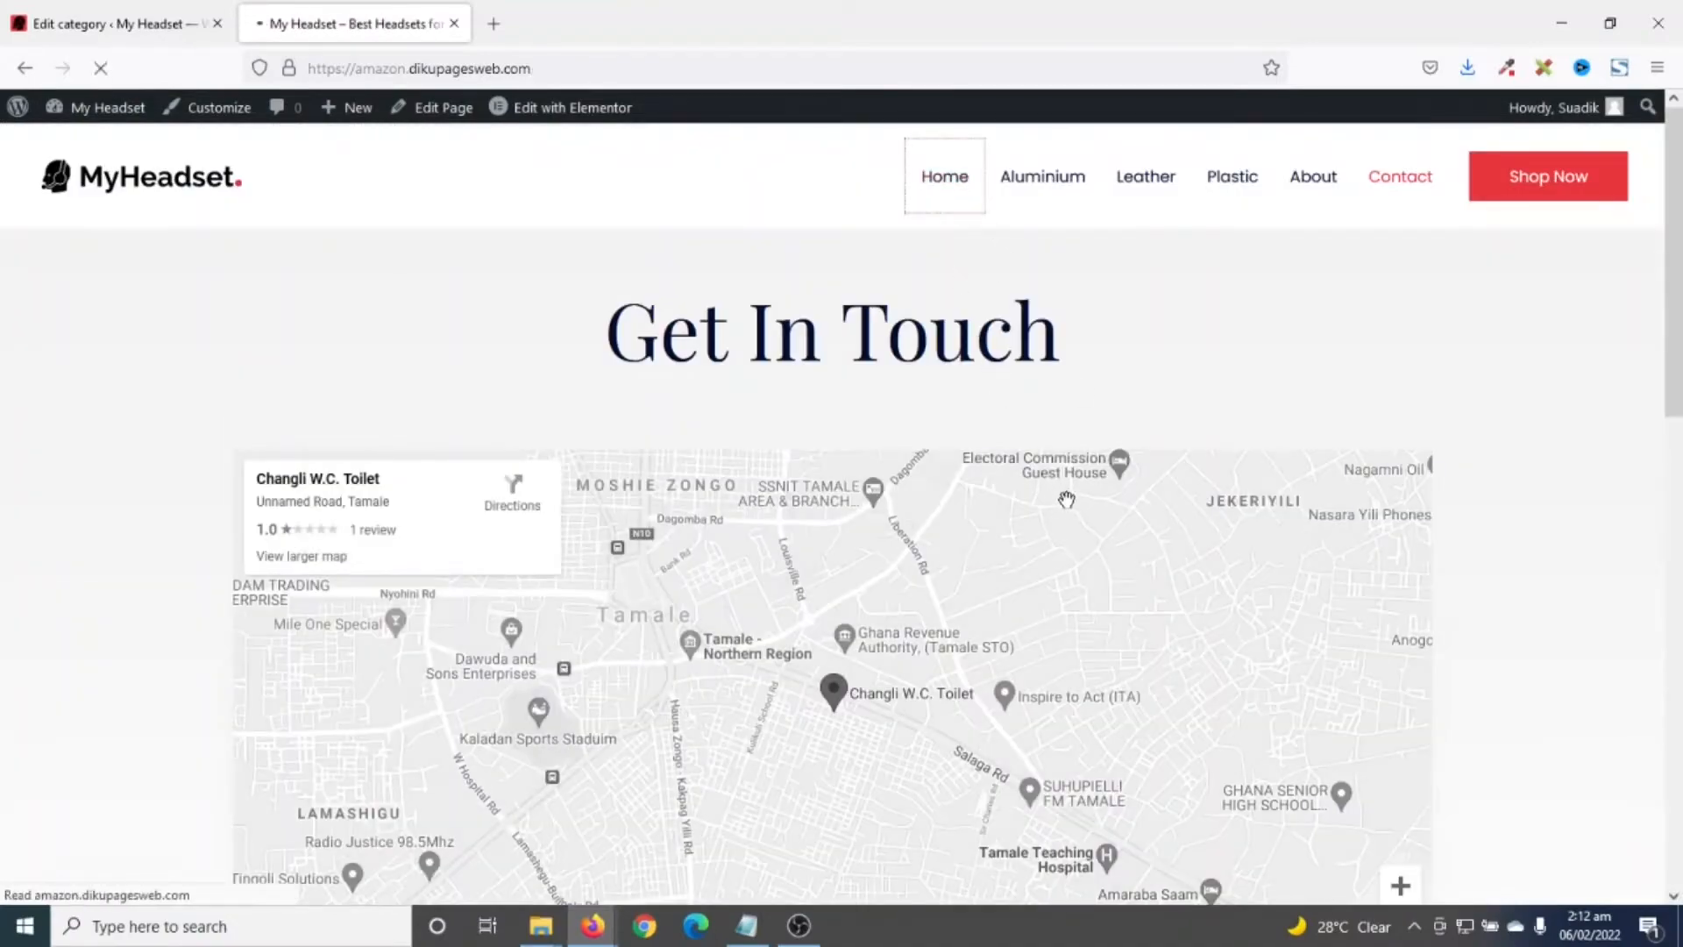
scroll(1162, 571, down, 12)
scroll(1203, 601, down, 12)
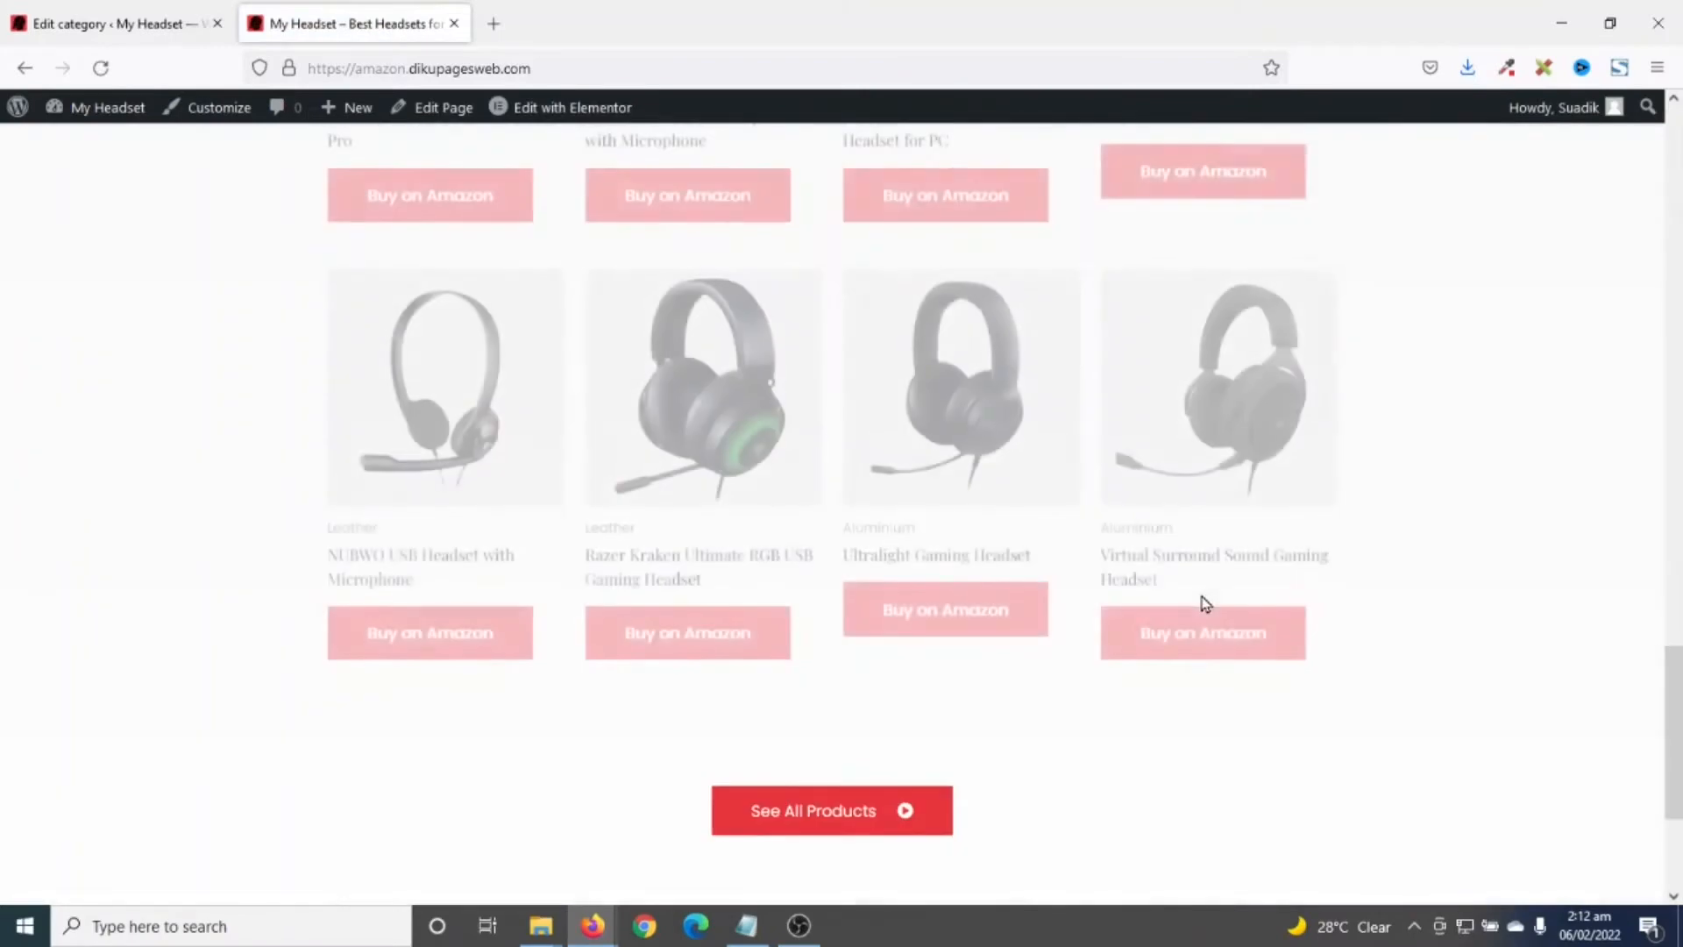
scroll(1214, 588, up, 18)
scroll(1226, 561, up, 8)
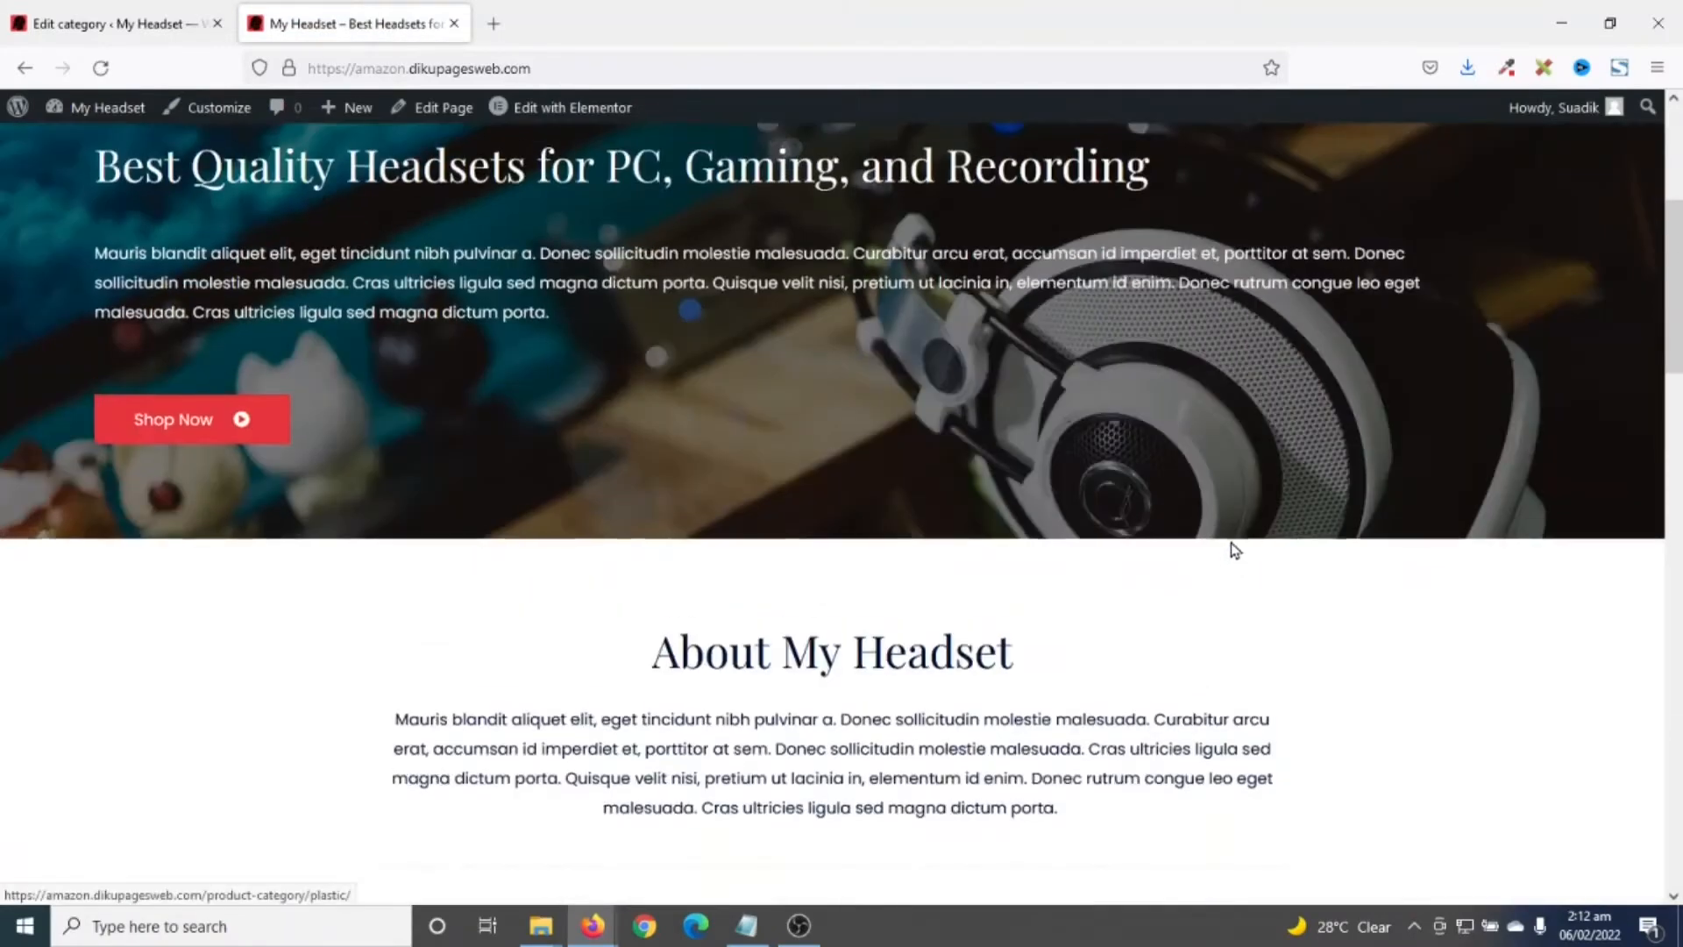
click(1042, 176)
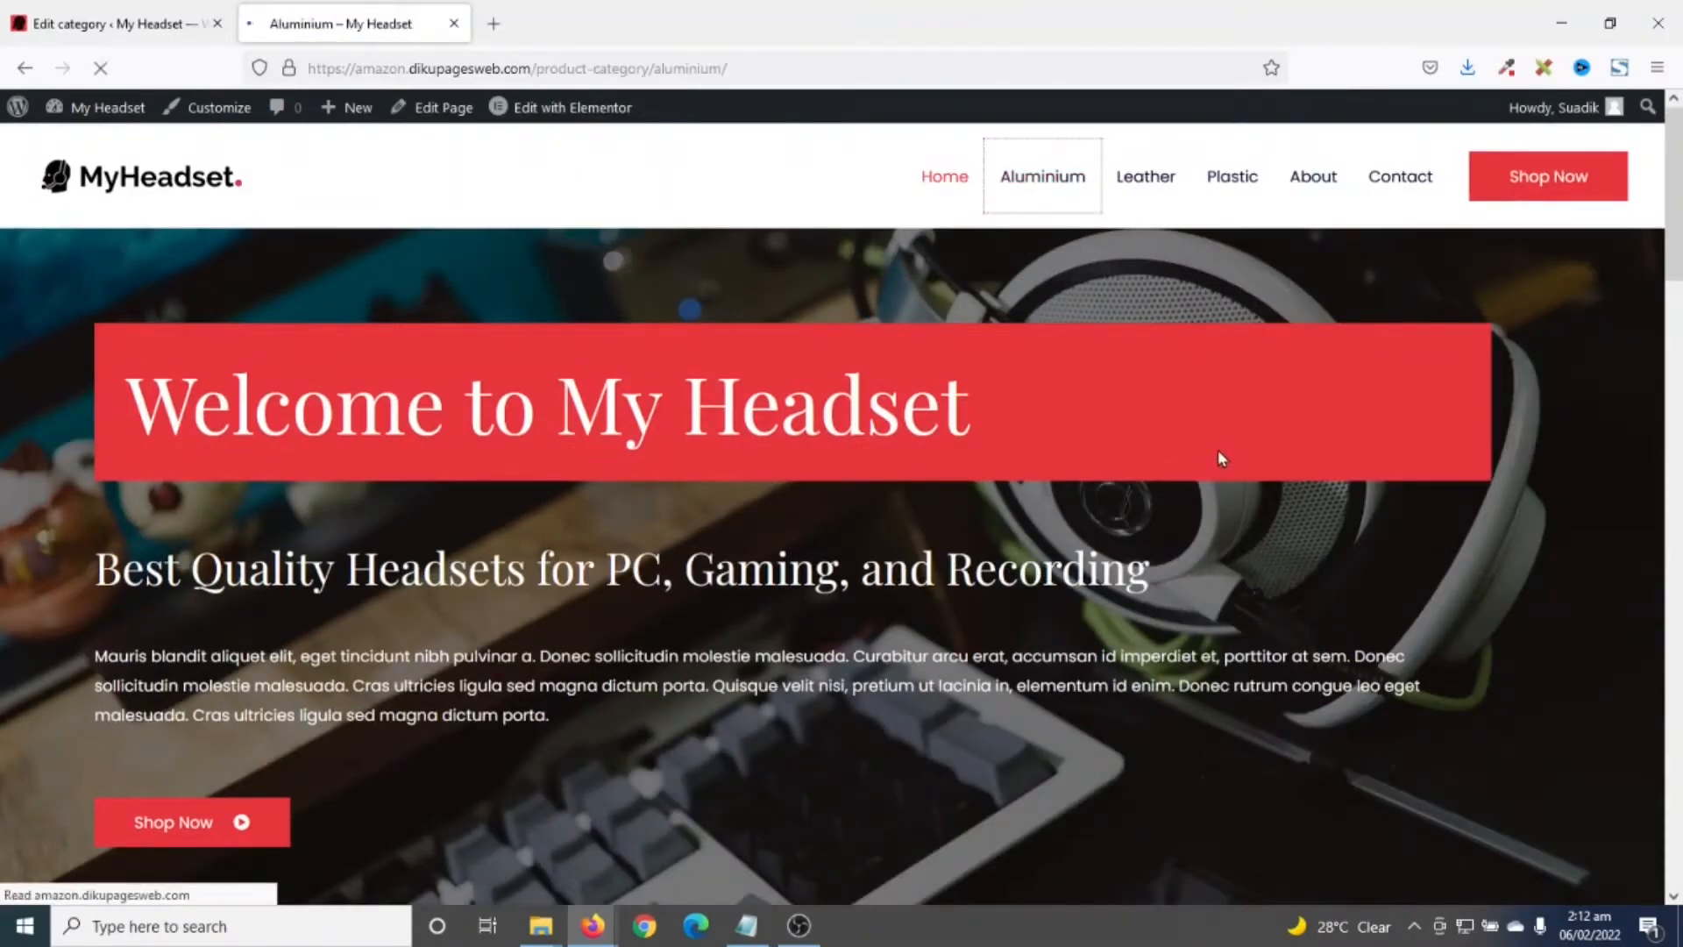
scroll(1219, 449, down, 5)
scroll(1218, 454, up, 6)
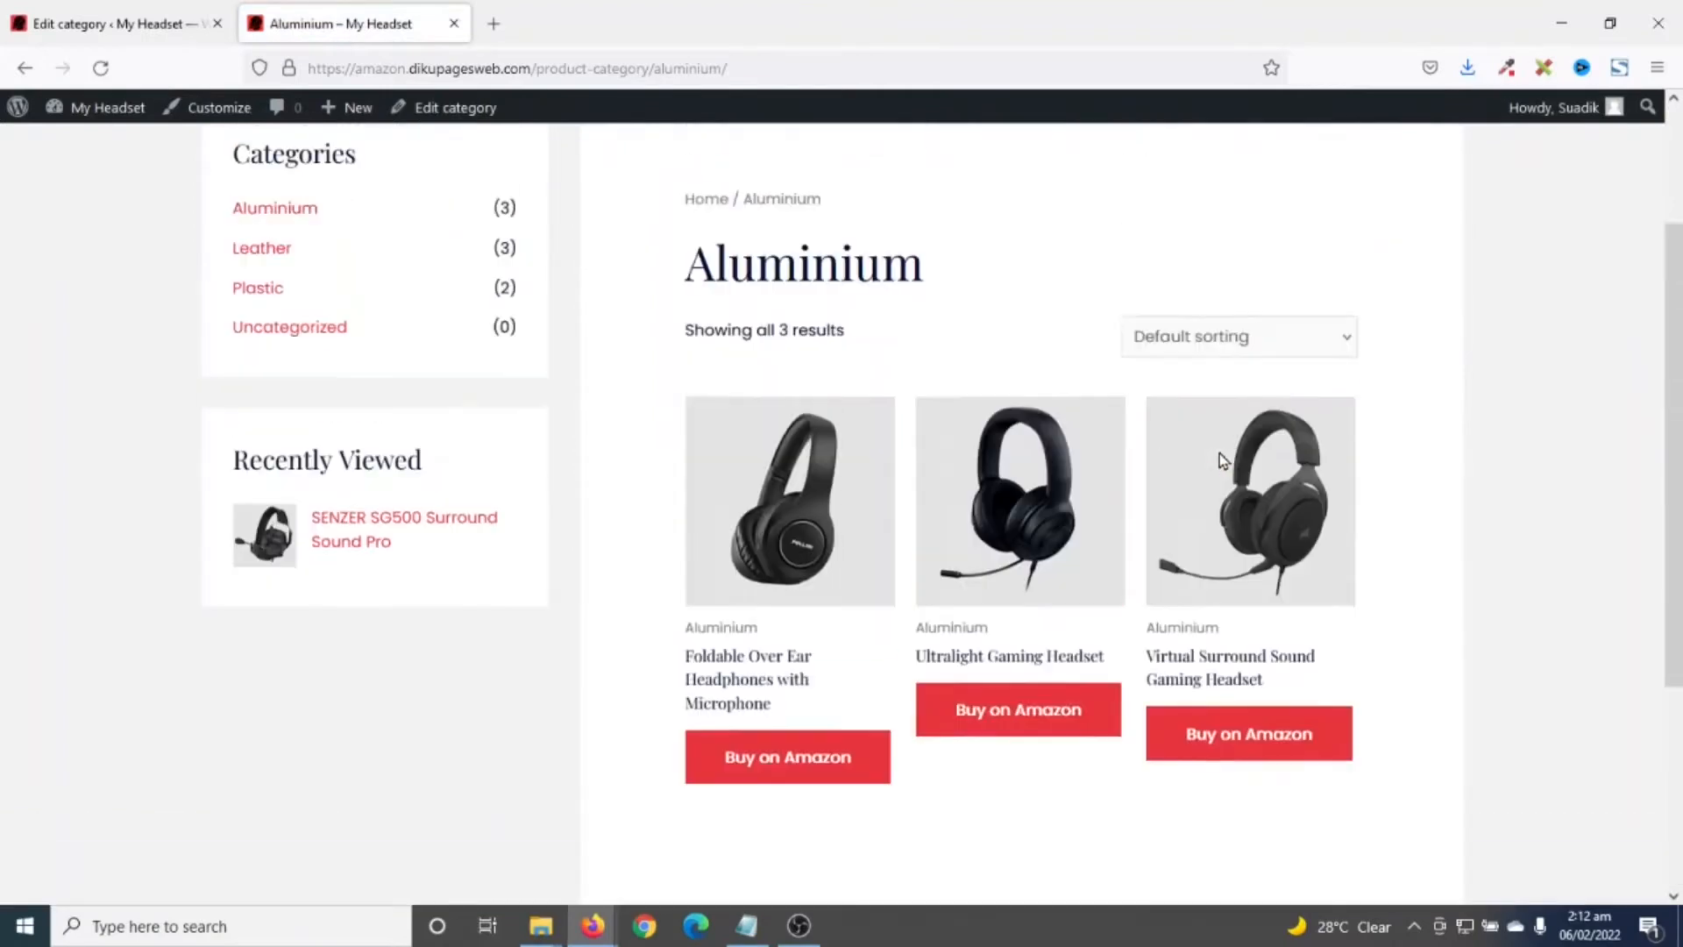
scroll(1222, 458, down, 2)
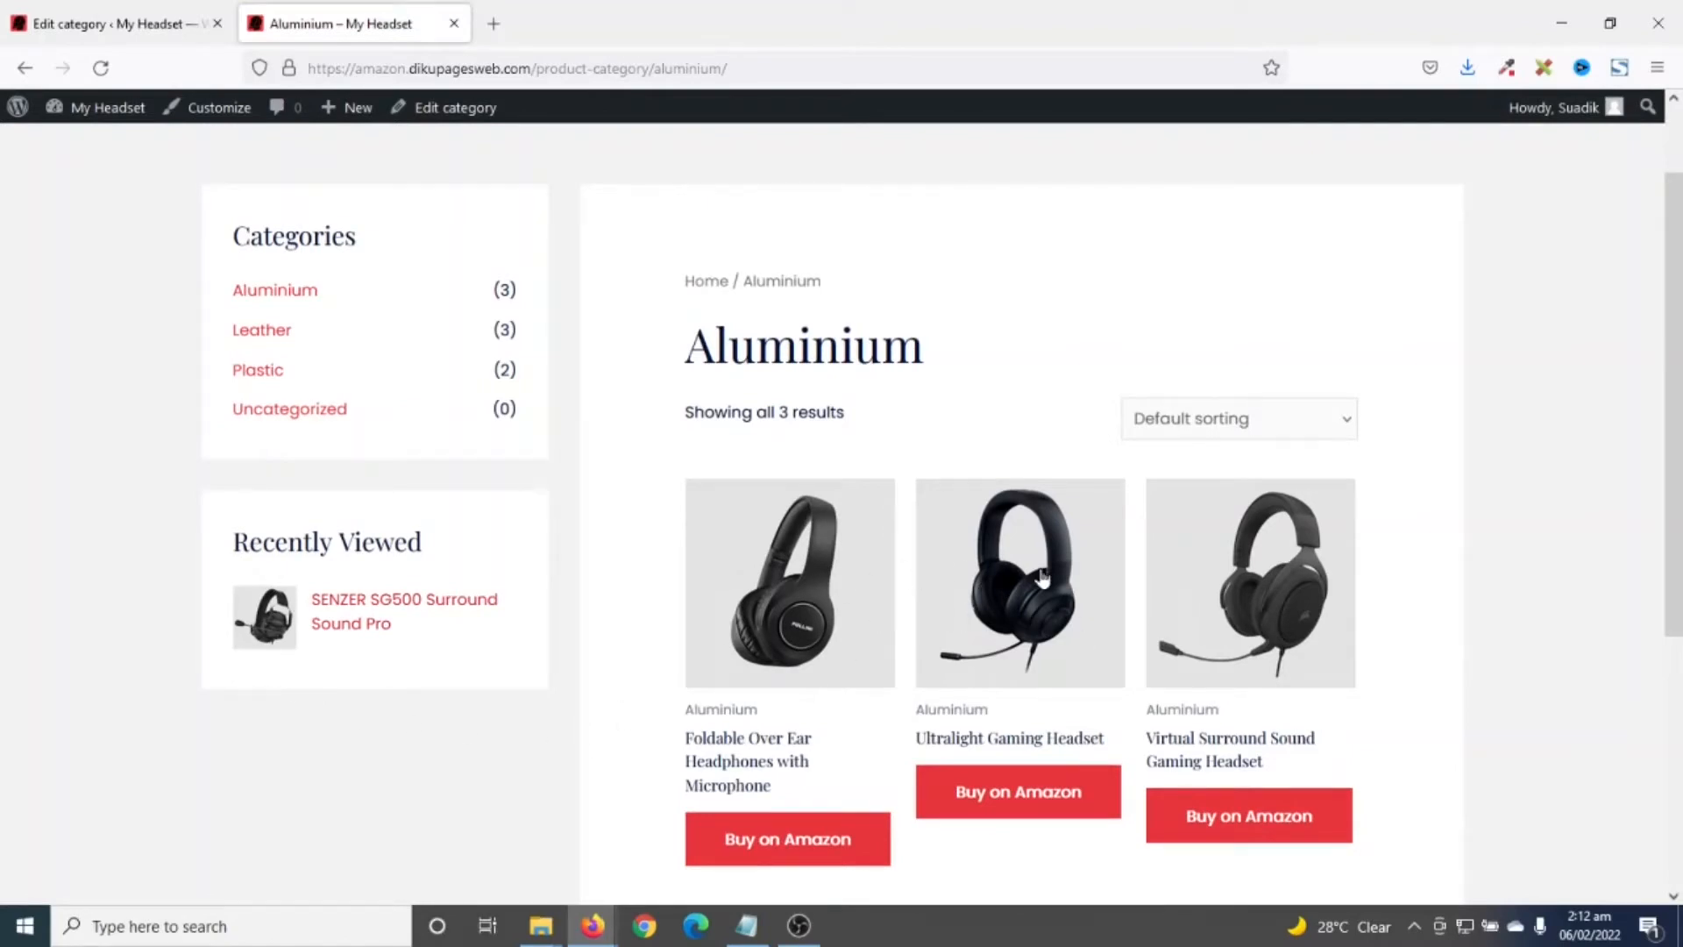
- View the Ultralight Gaming Headset product page, then return to the Aluminium category
click(1025, 808)
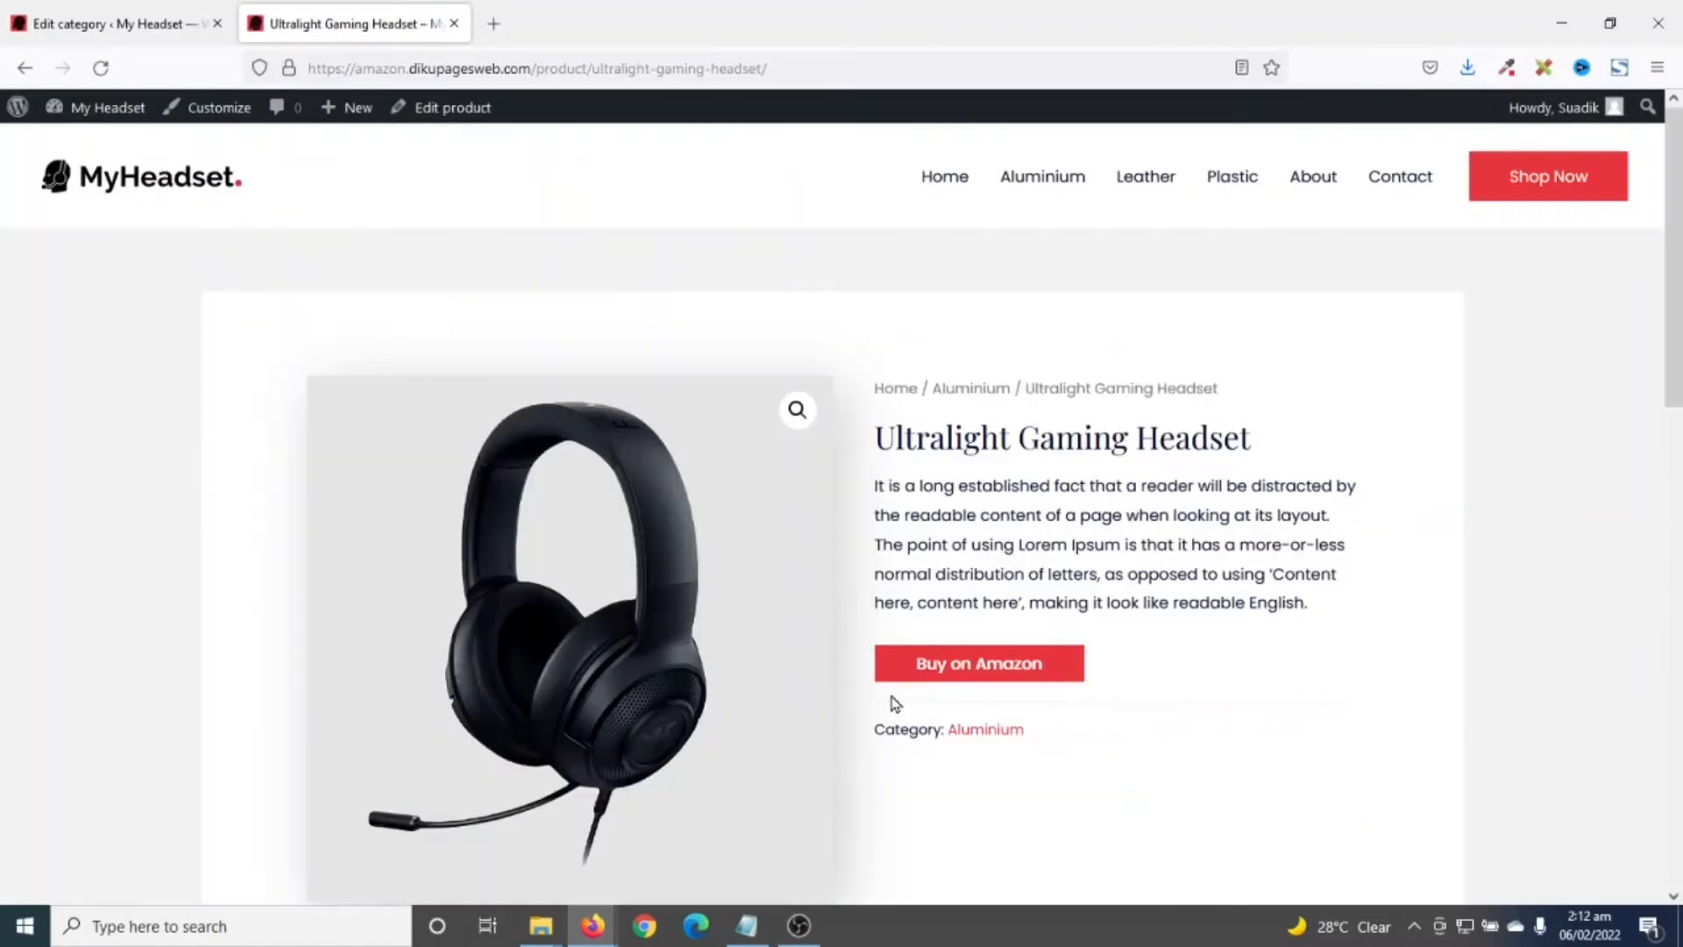
scroll(902, 729, down, 10)
scroll(1063, 785, up, 10)
click(1050, 198)
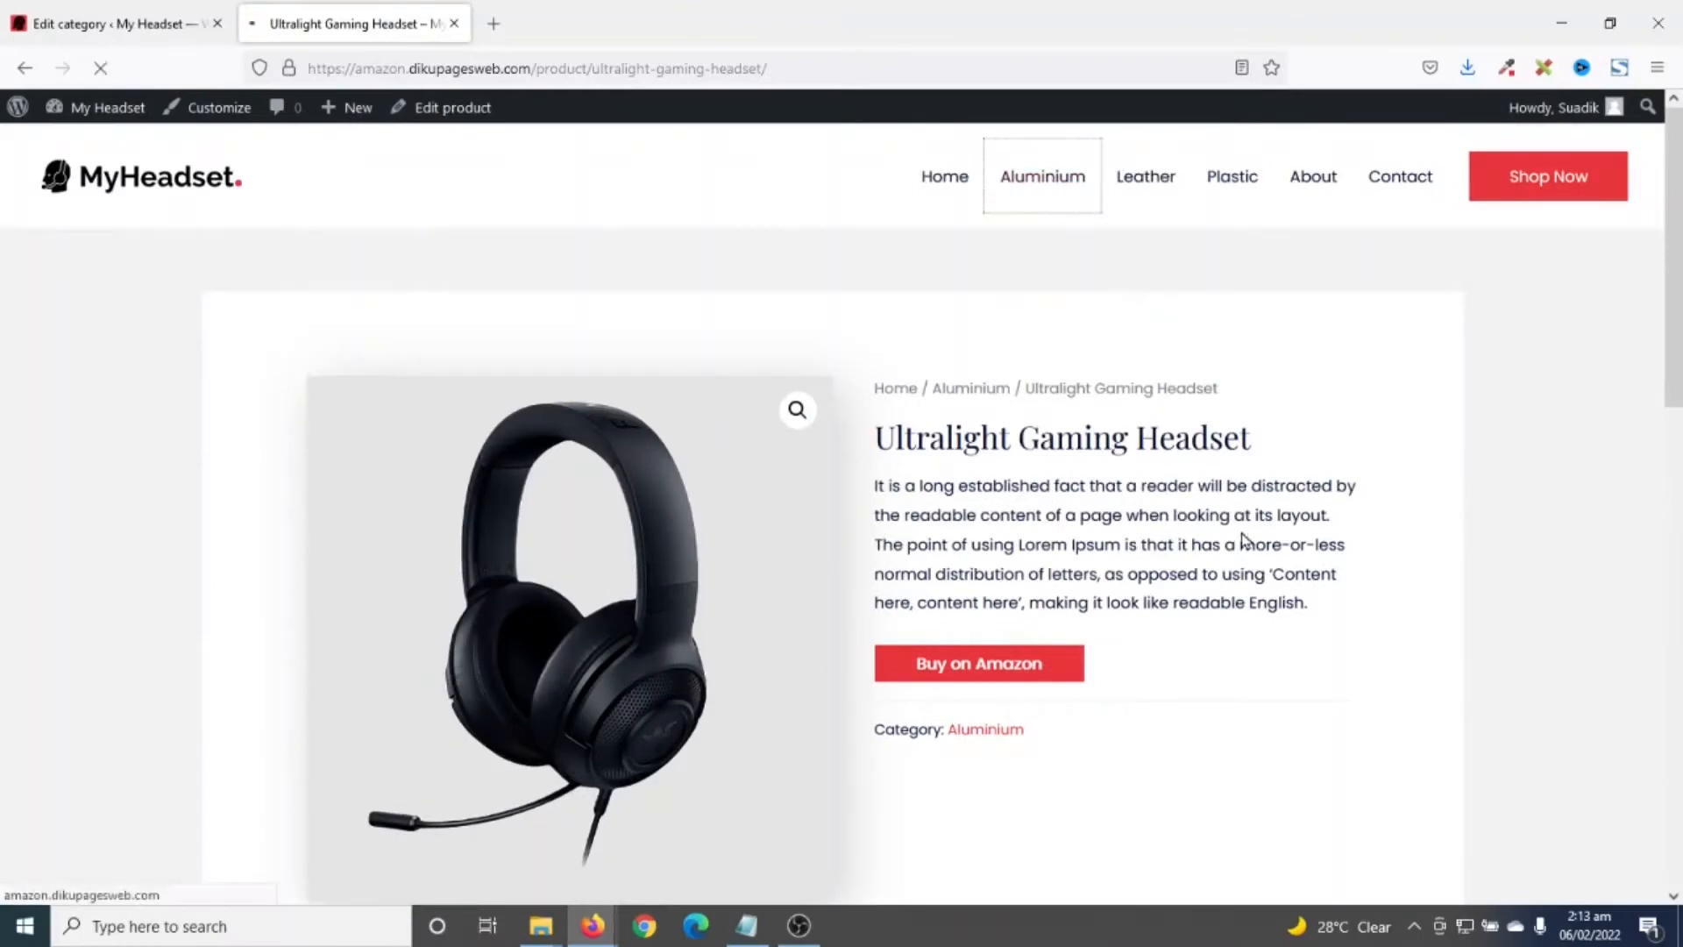
scroll(932, 602, down, 5)
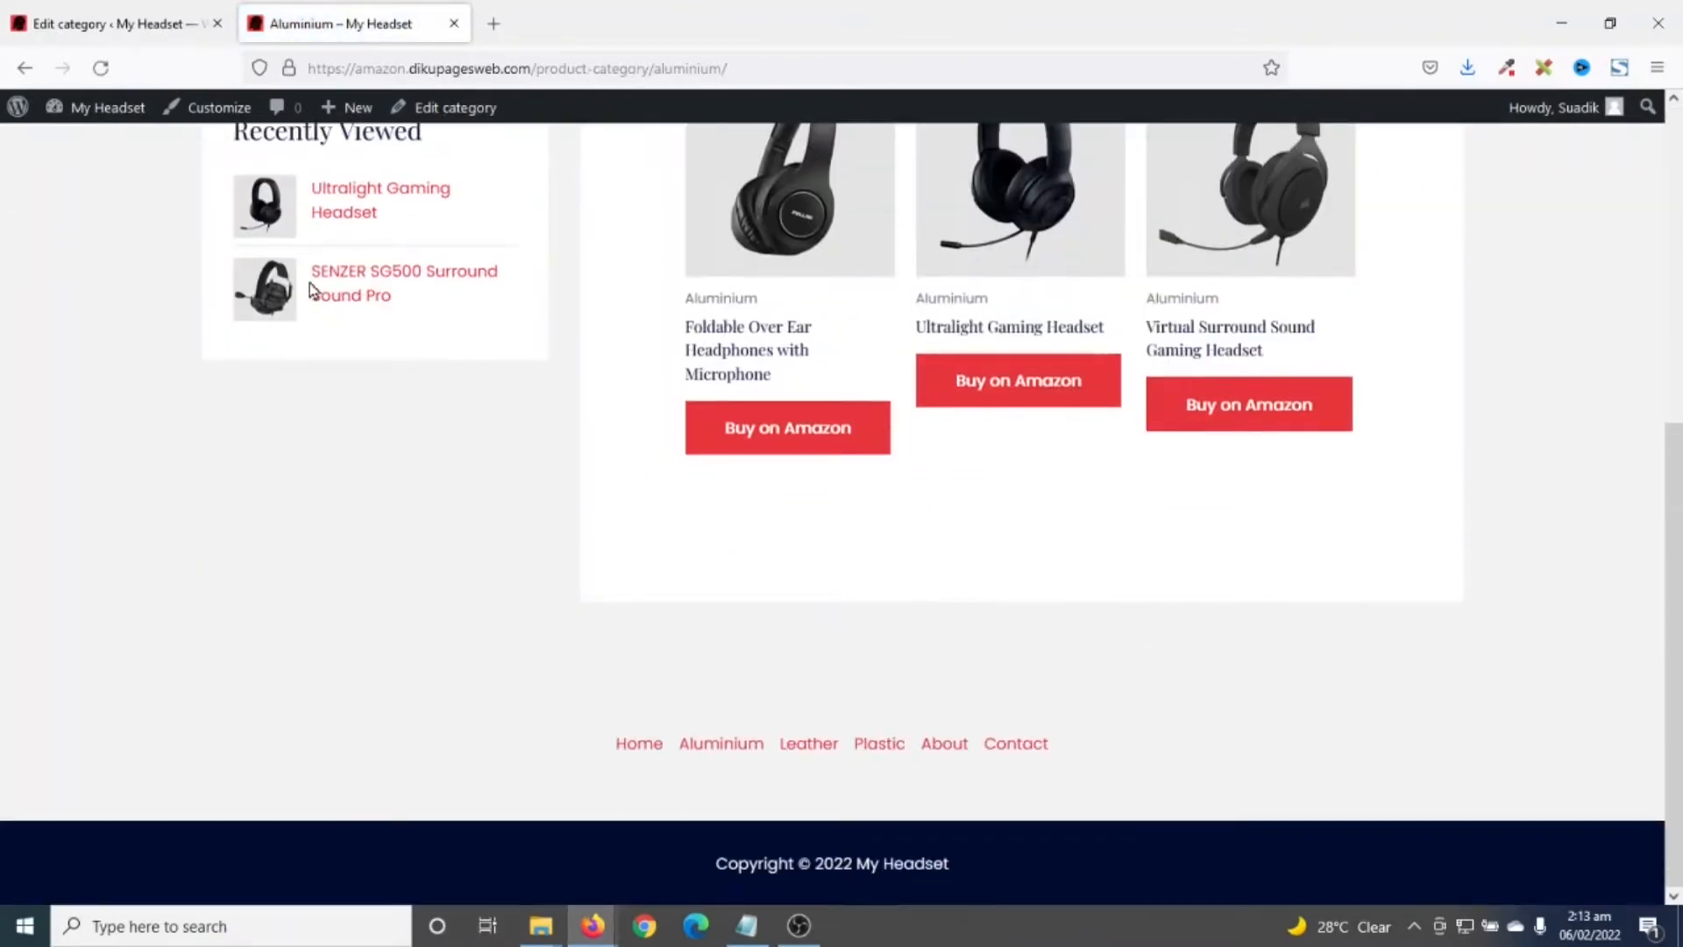
scroll(274, 333, up, 3)
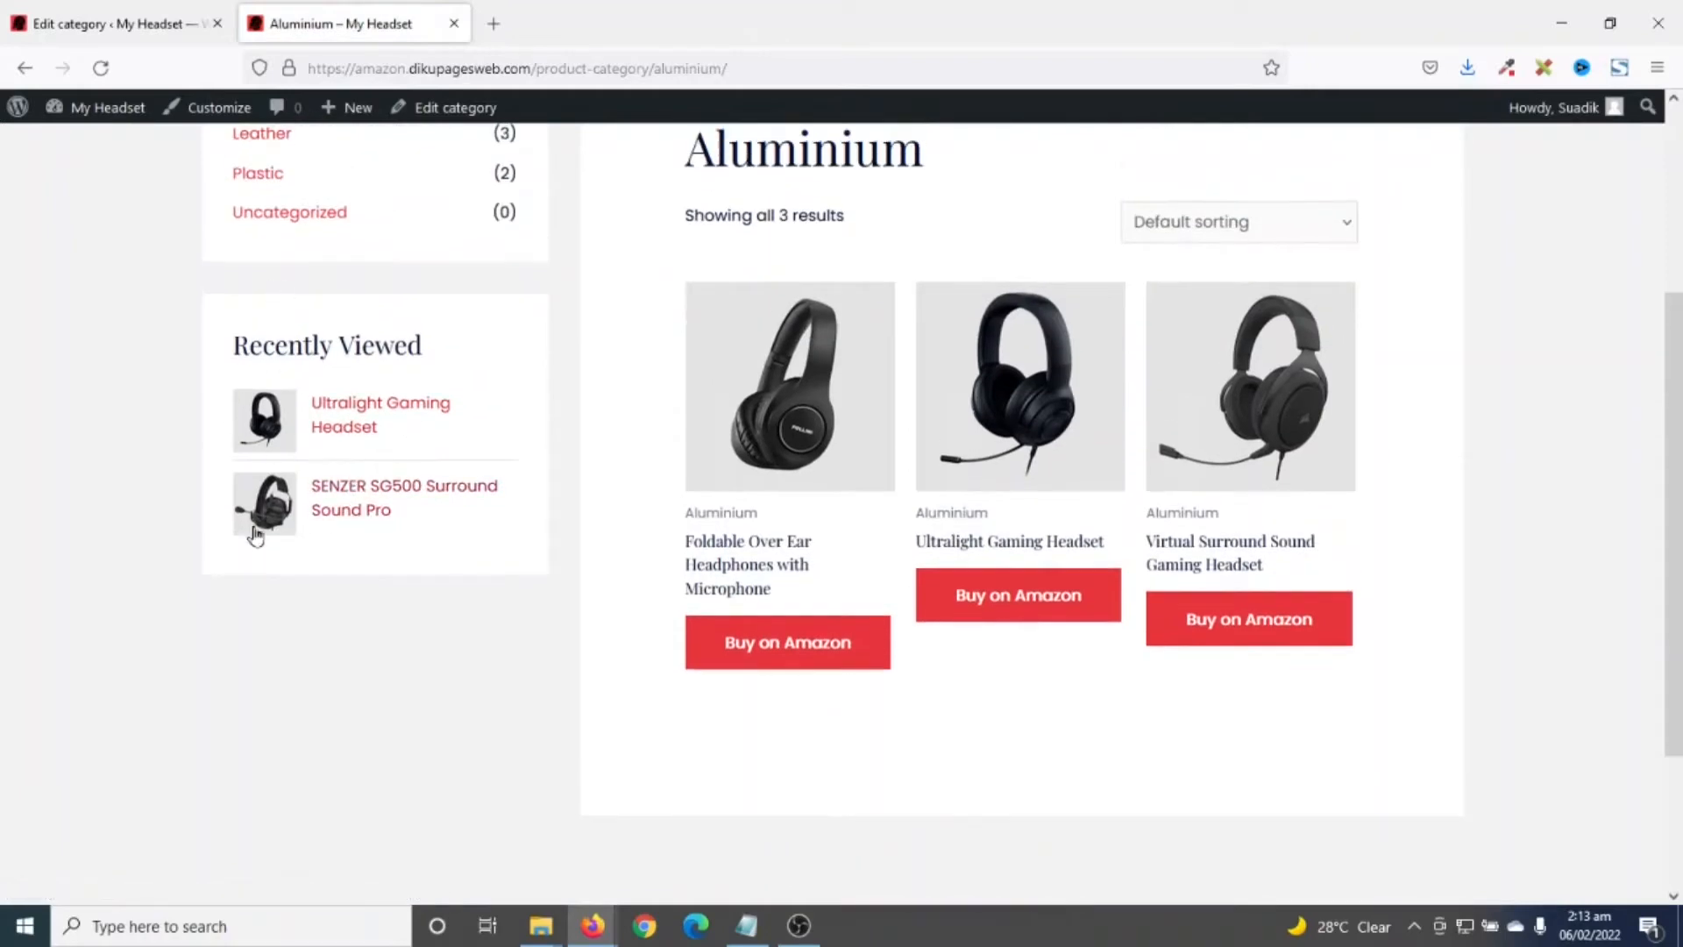
scroll(405, 671, up, 3)
- Browse the live Leather and Plastic category pages
click(1149, 219)
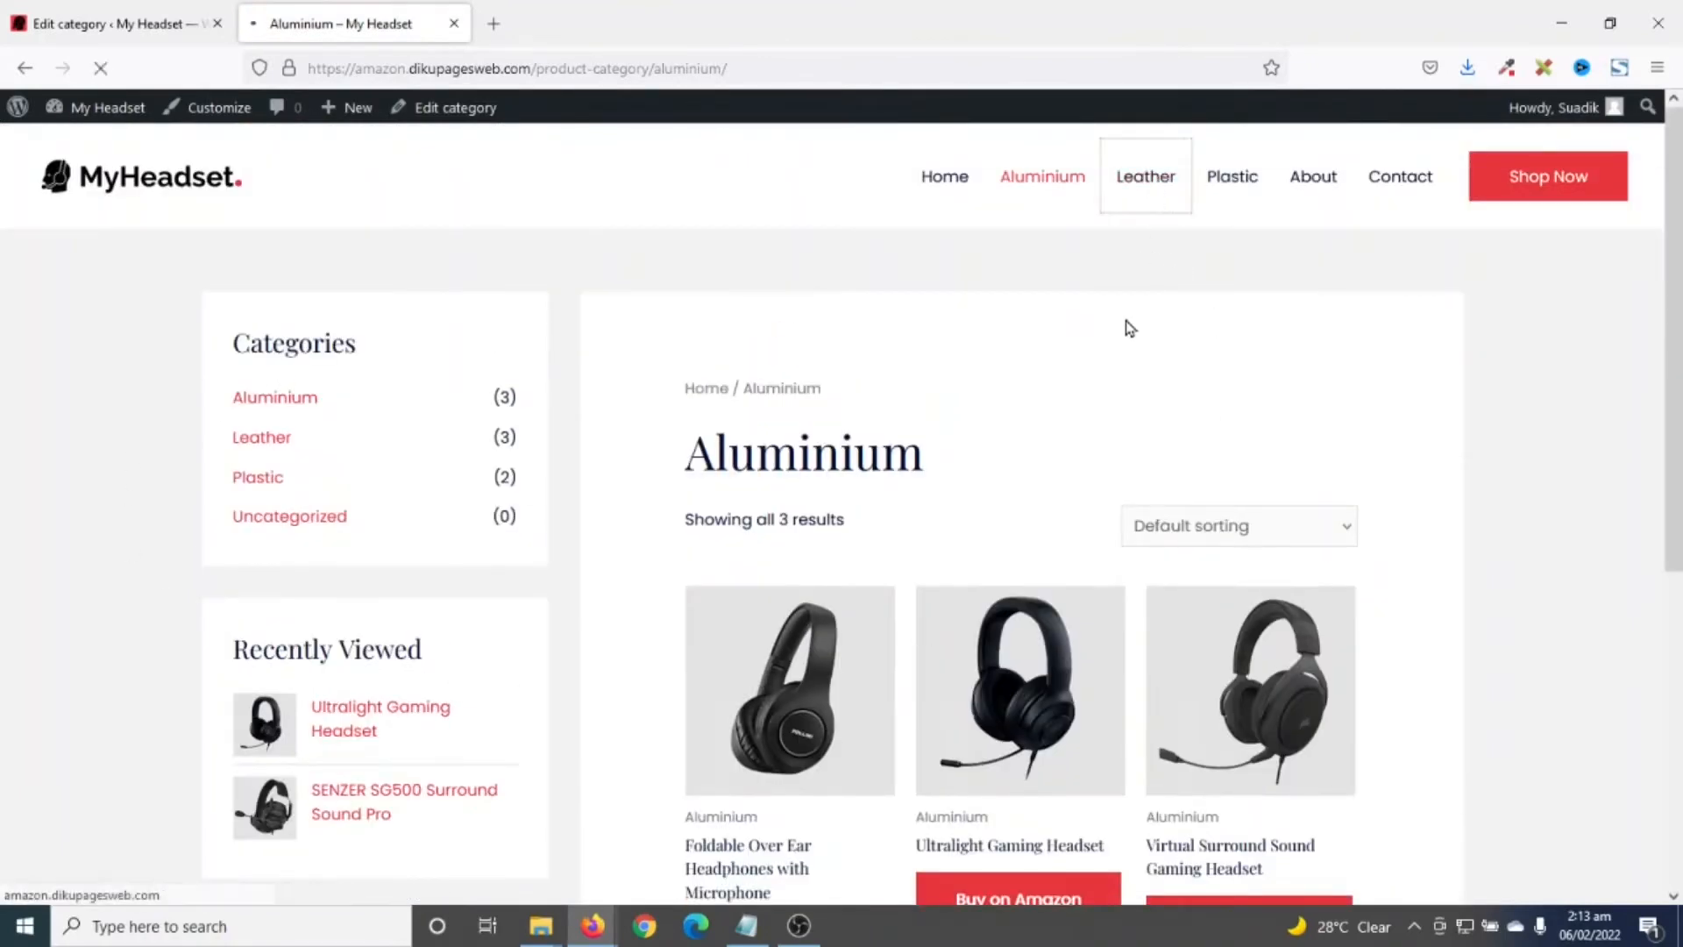
scroll(1125, 319, down, 5)
scroll(1125, 324, up, 5)
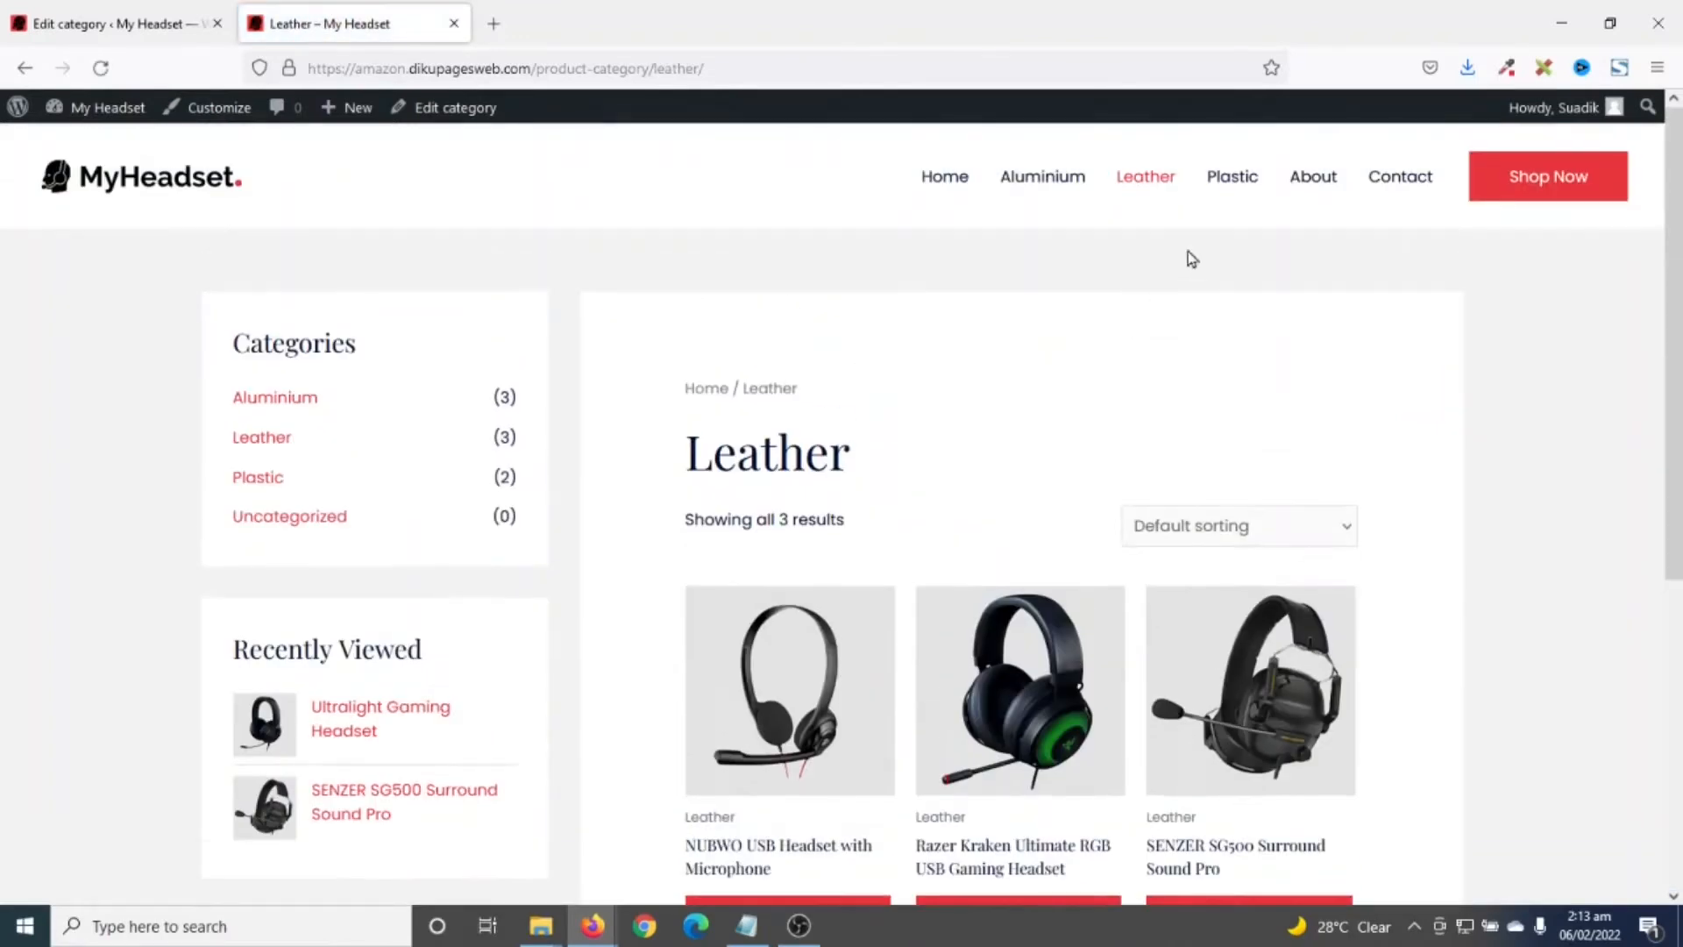
click(1234, 189)
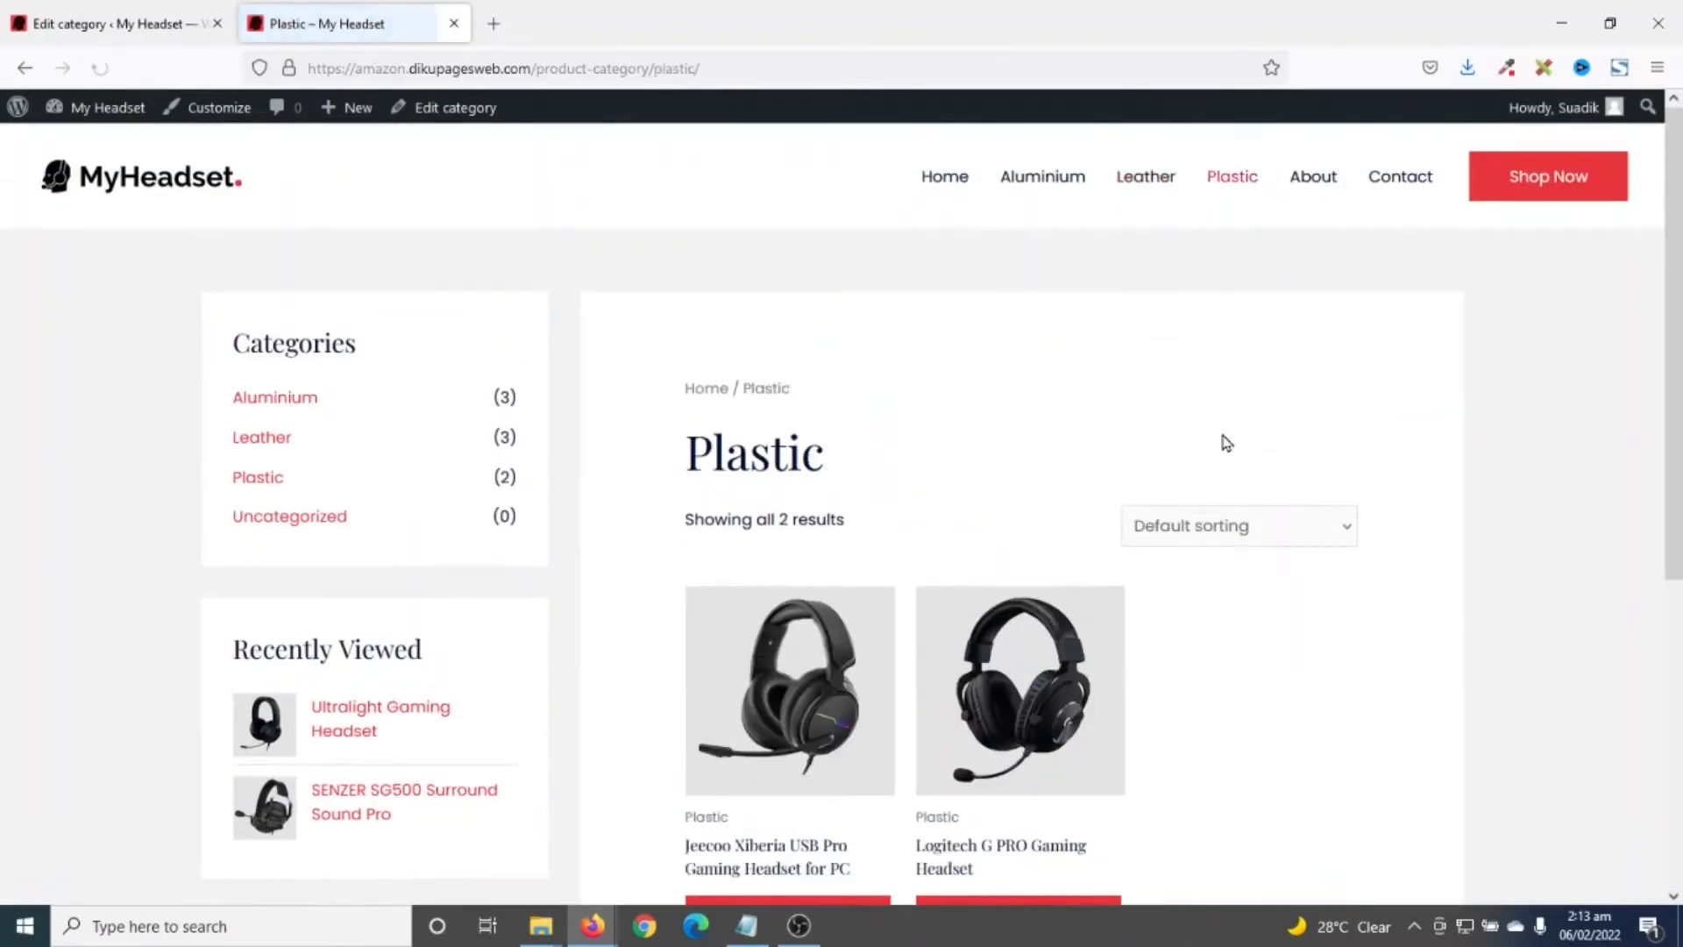
scroll(1224, 395, down, 5)
scroll(1225, 443, down, 1)
scroll(1220, 439, up, 5)
- Look through the About and Contact pages
click(1317, 174)
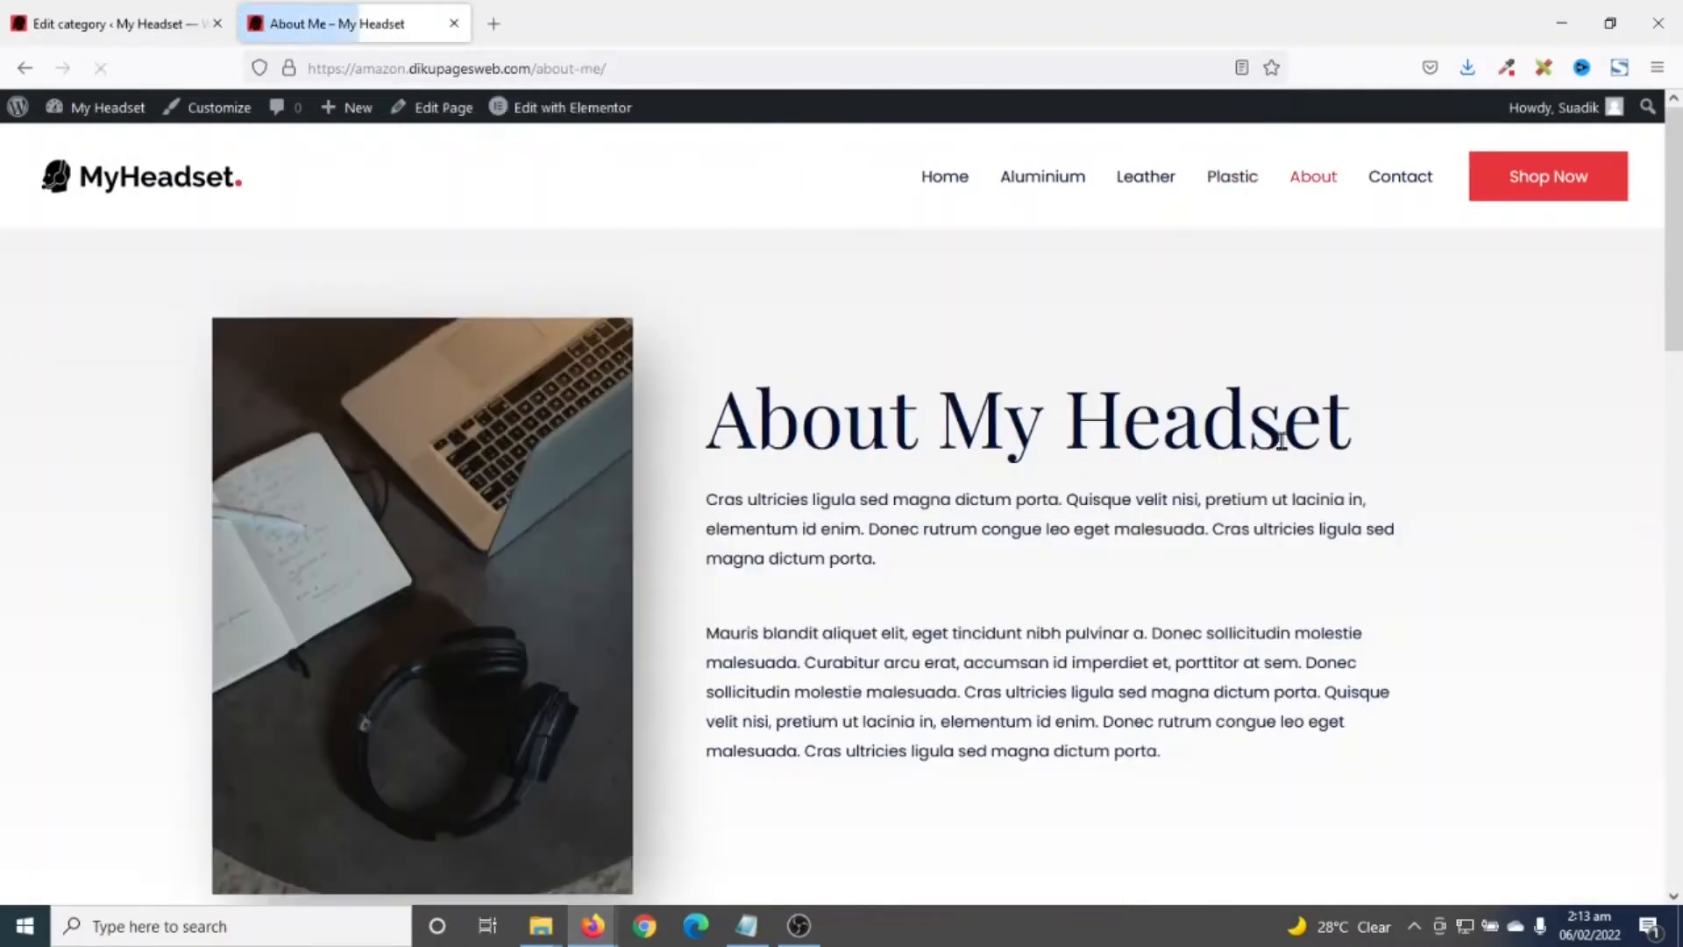
scroll(1285, 450, down, 10)
scroll(1284, 453, down, 8)
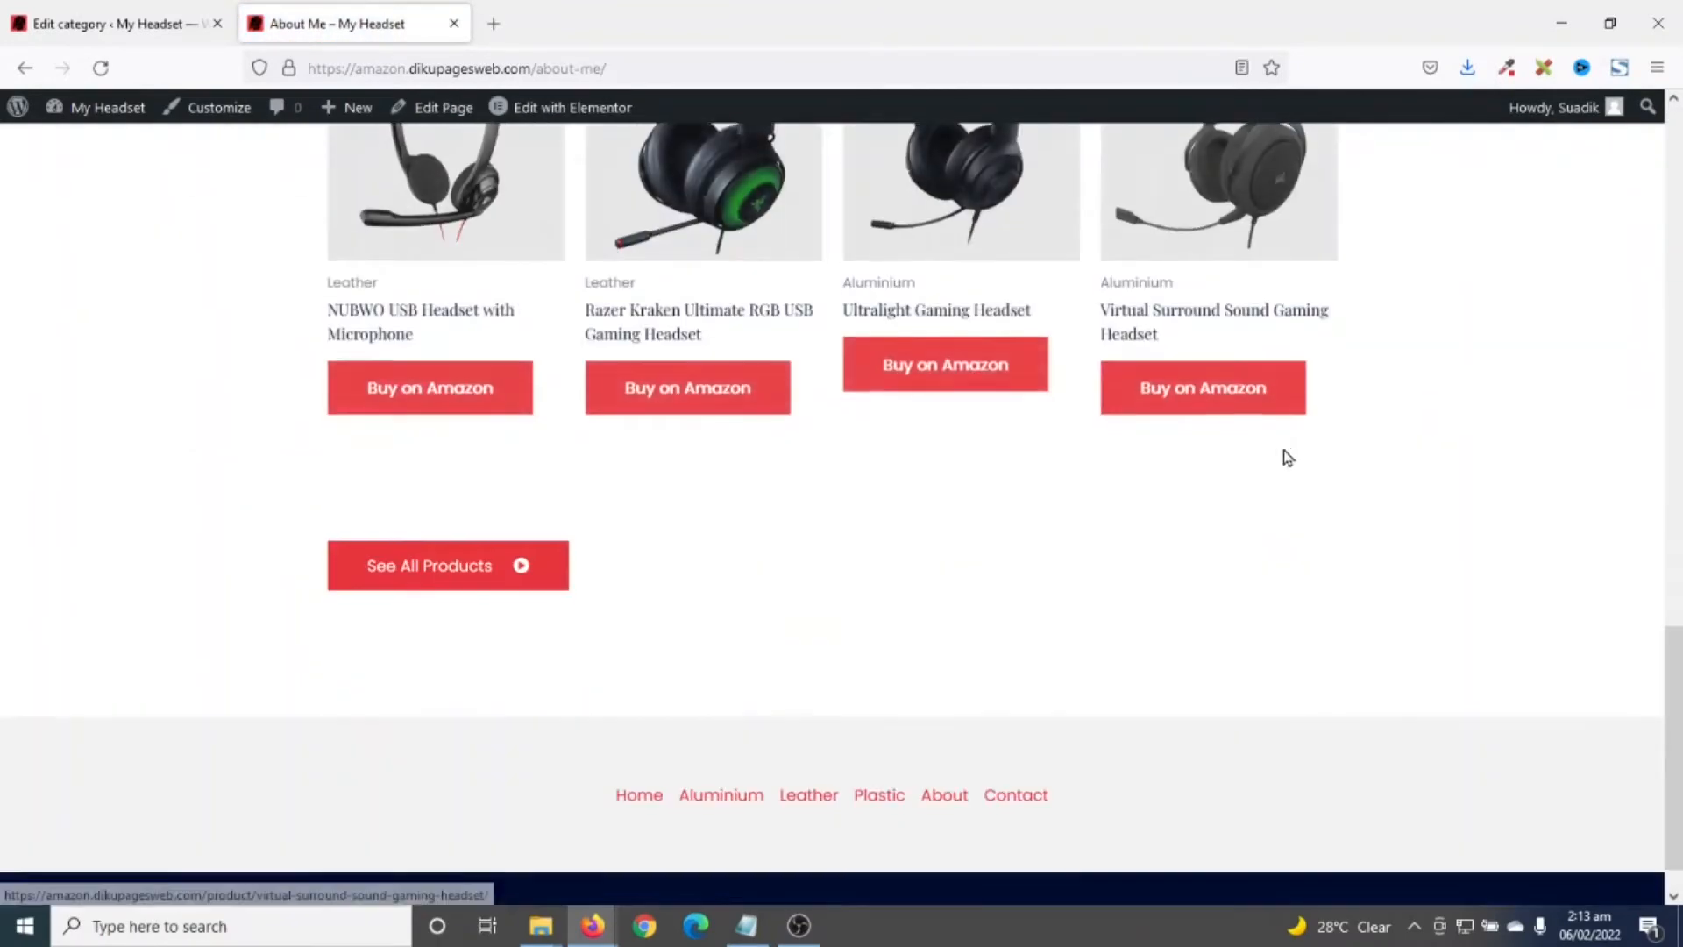
scroll(1288, 460, up, 12)
scroll(1288, 456, up, 5)
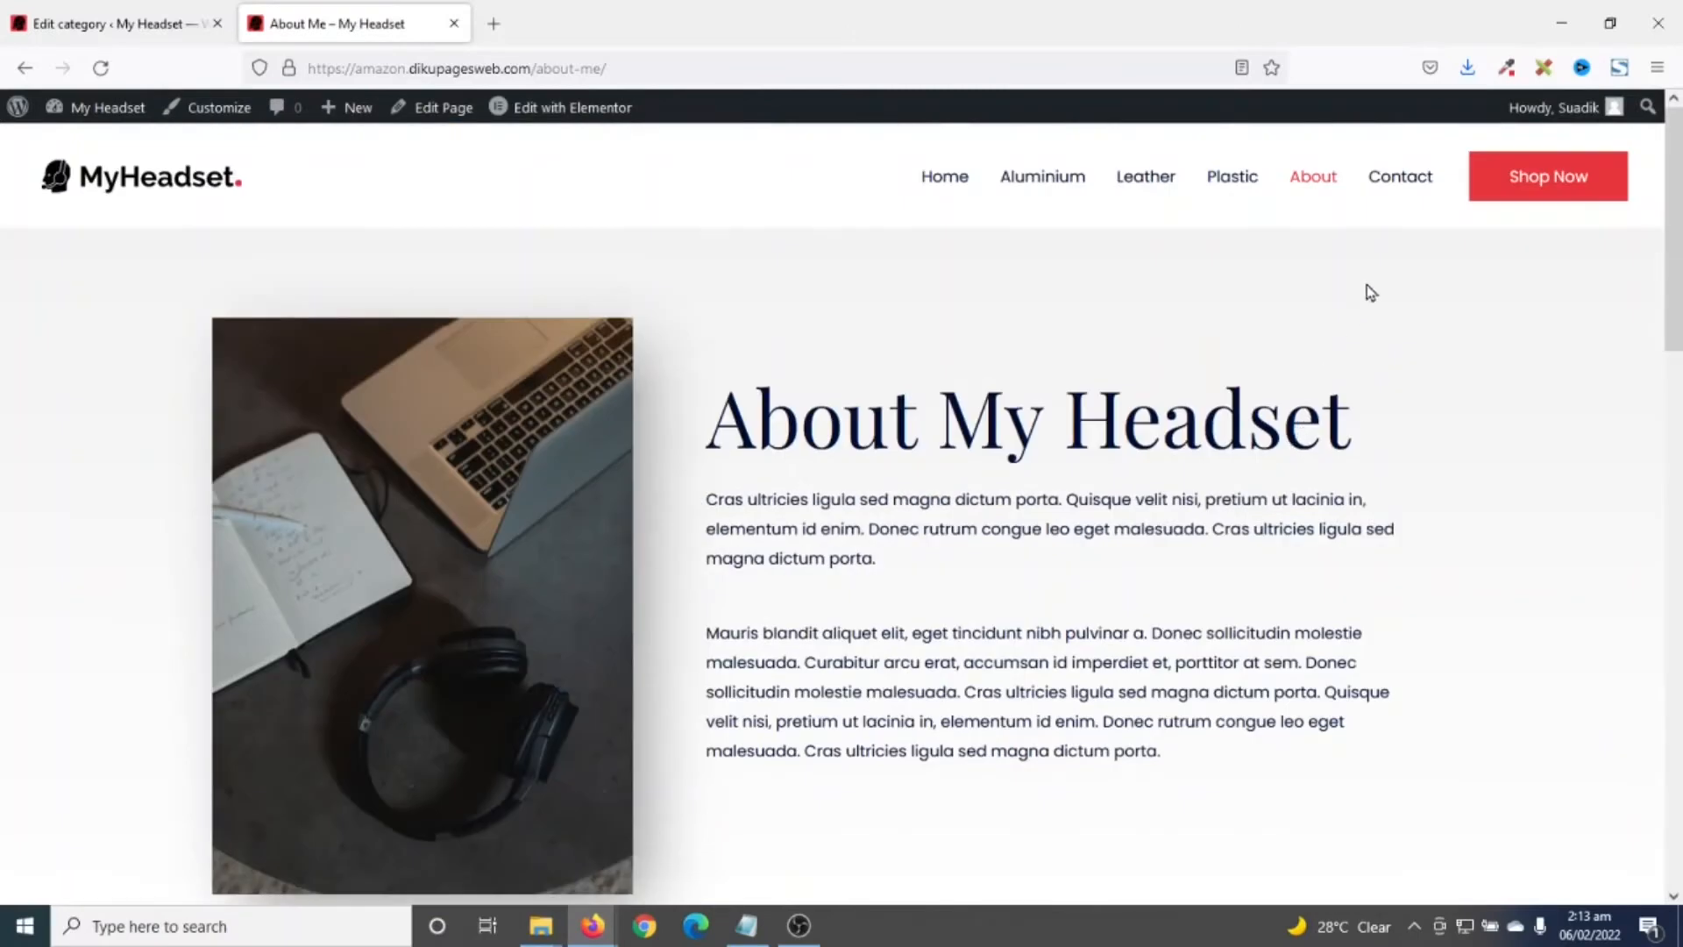
click(1415, 175)
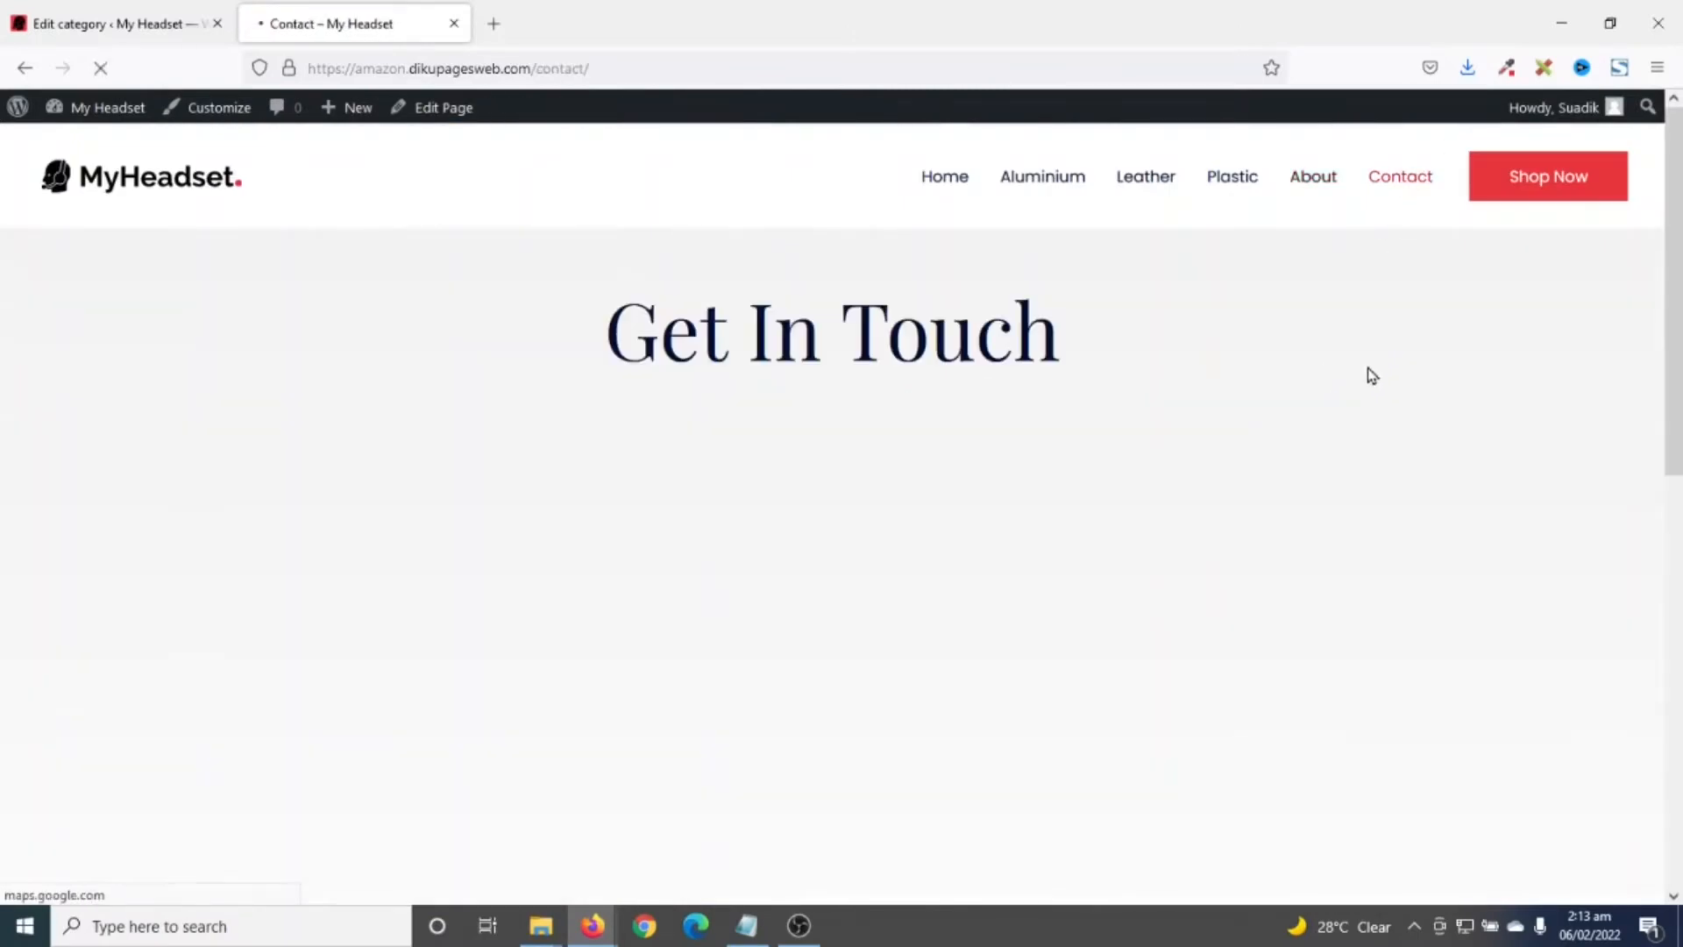
scroll(1368, 369, down, 12)
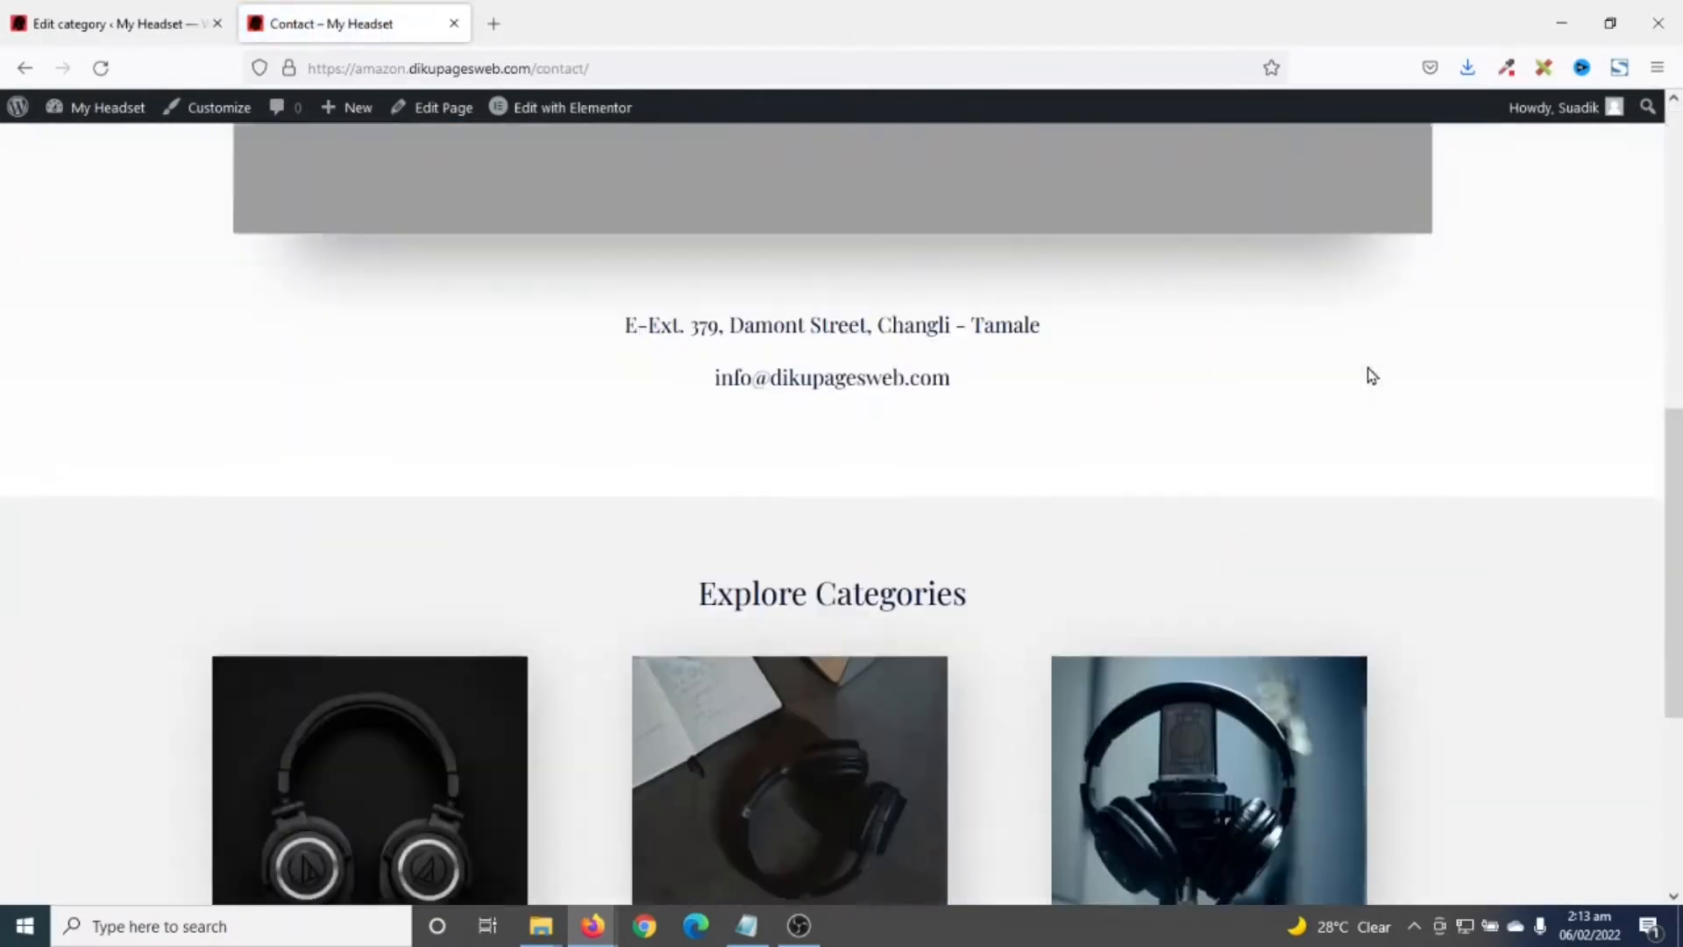
scroll(1369, 375, up, 12)
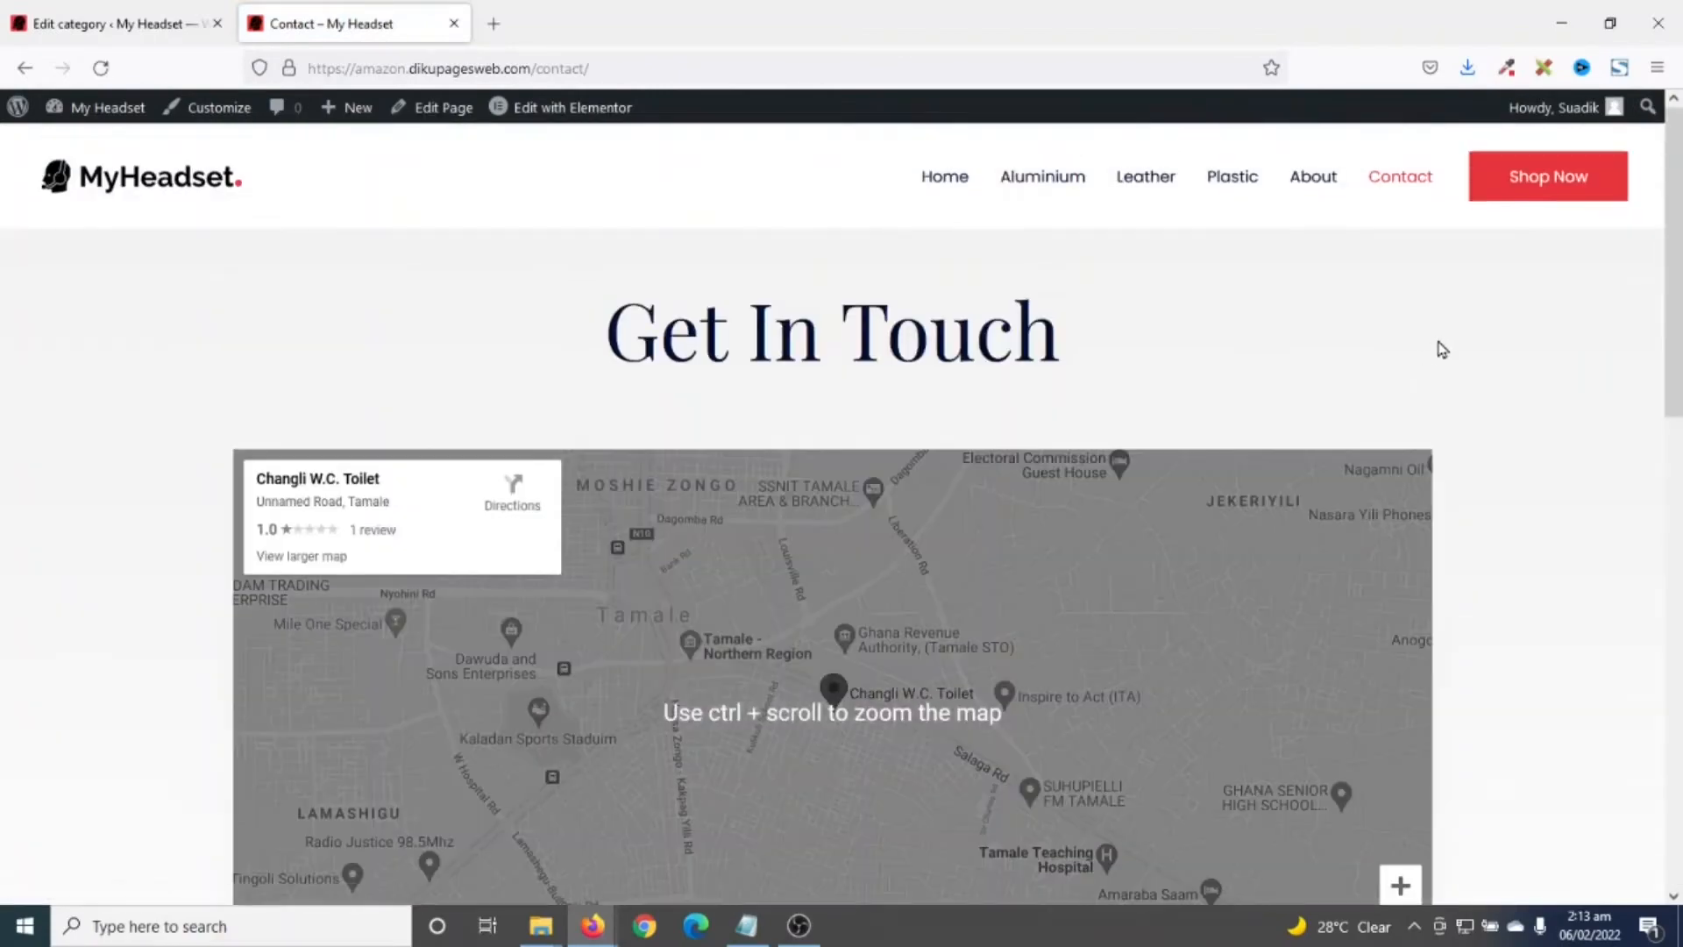
- Go to the shop listing and open the SENZER SG500 Surround Sound Pro product
click(1548, 180)
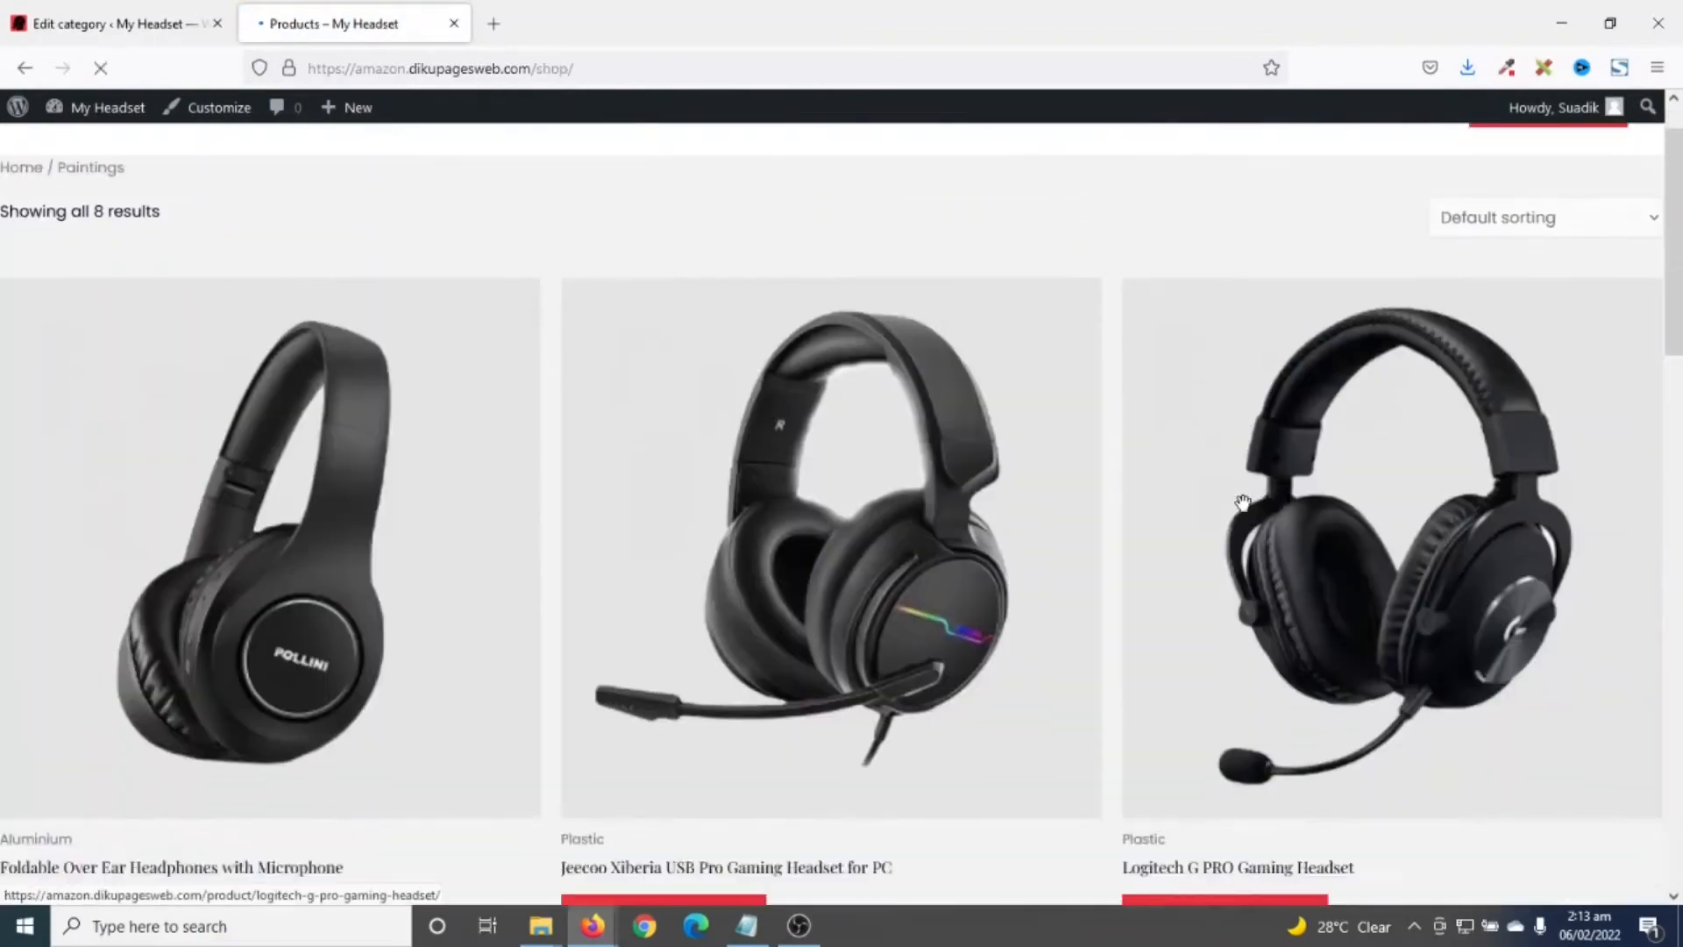
scroll(1239, 500, down, 14)
scroll(1247, 515, down, 5)
scroll(1247, 514, up, 18)
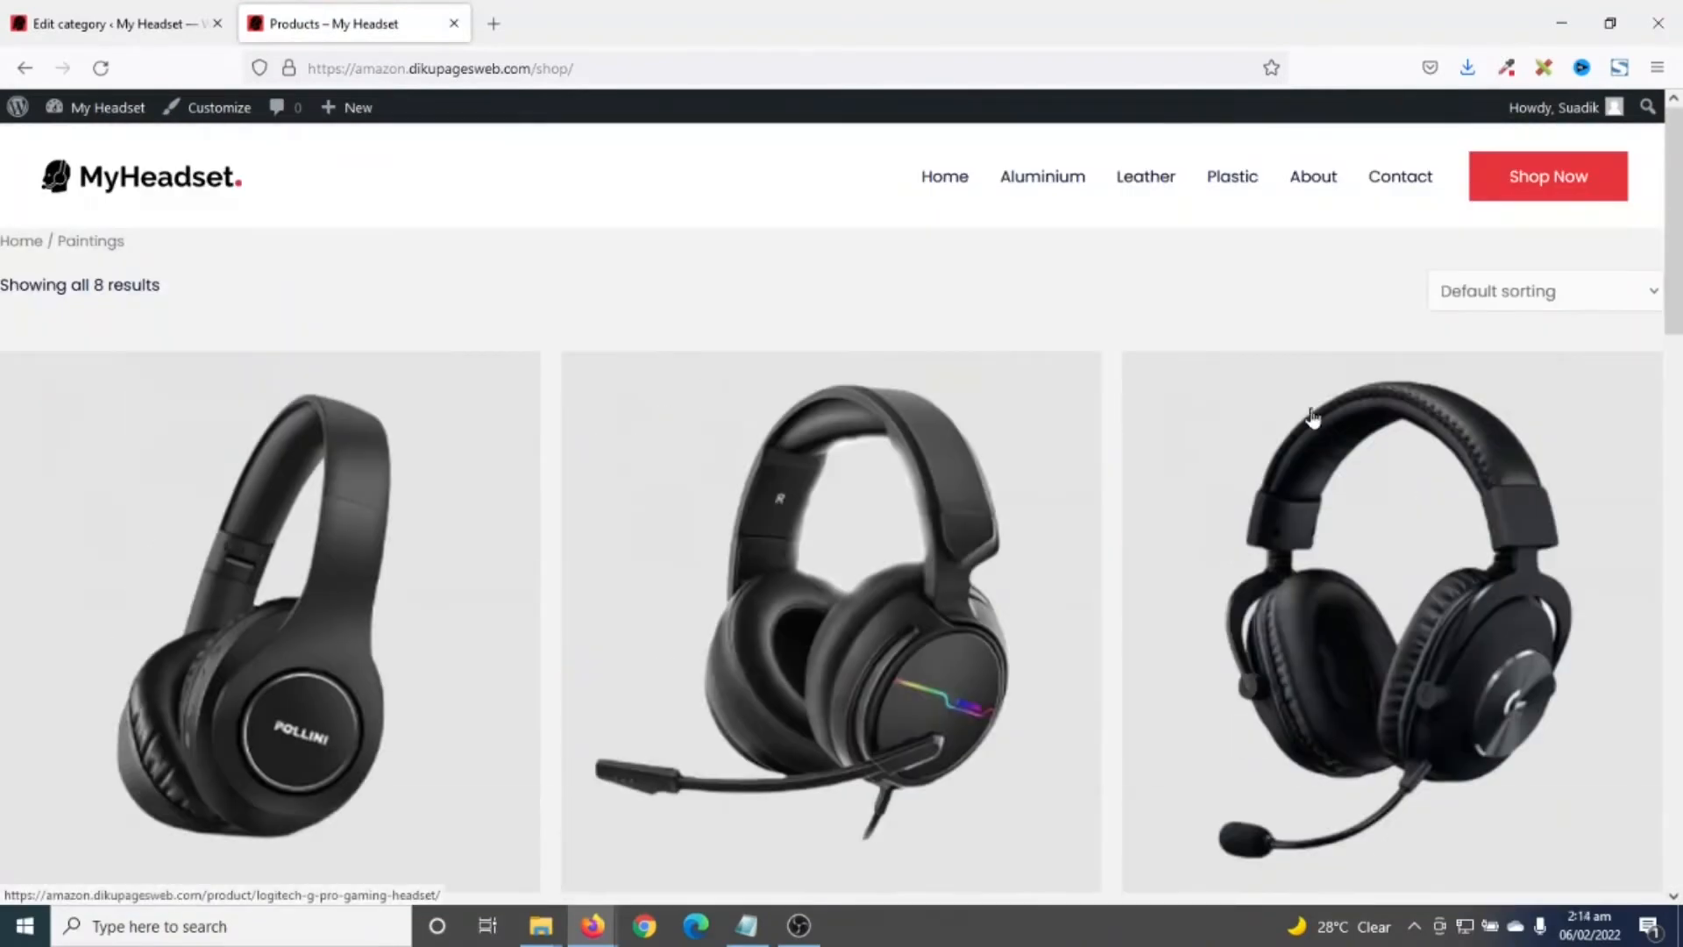
scroll(1309, 395, down, 12)
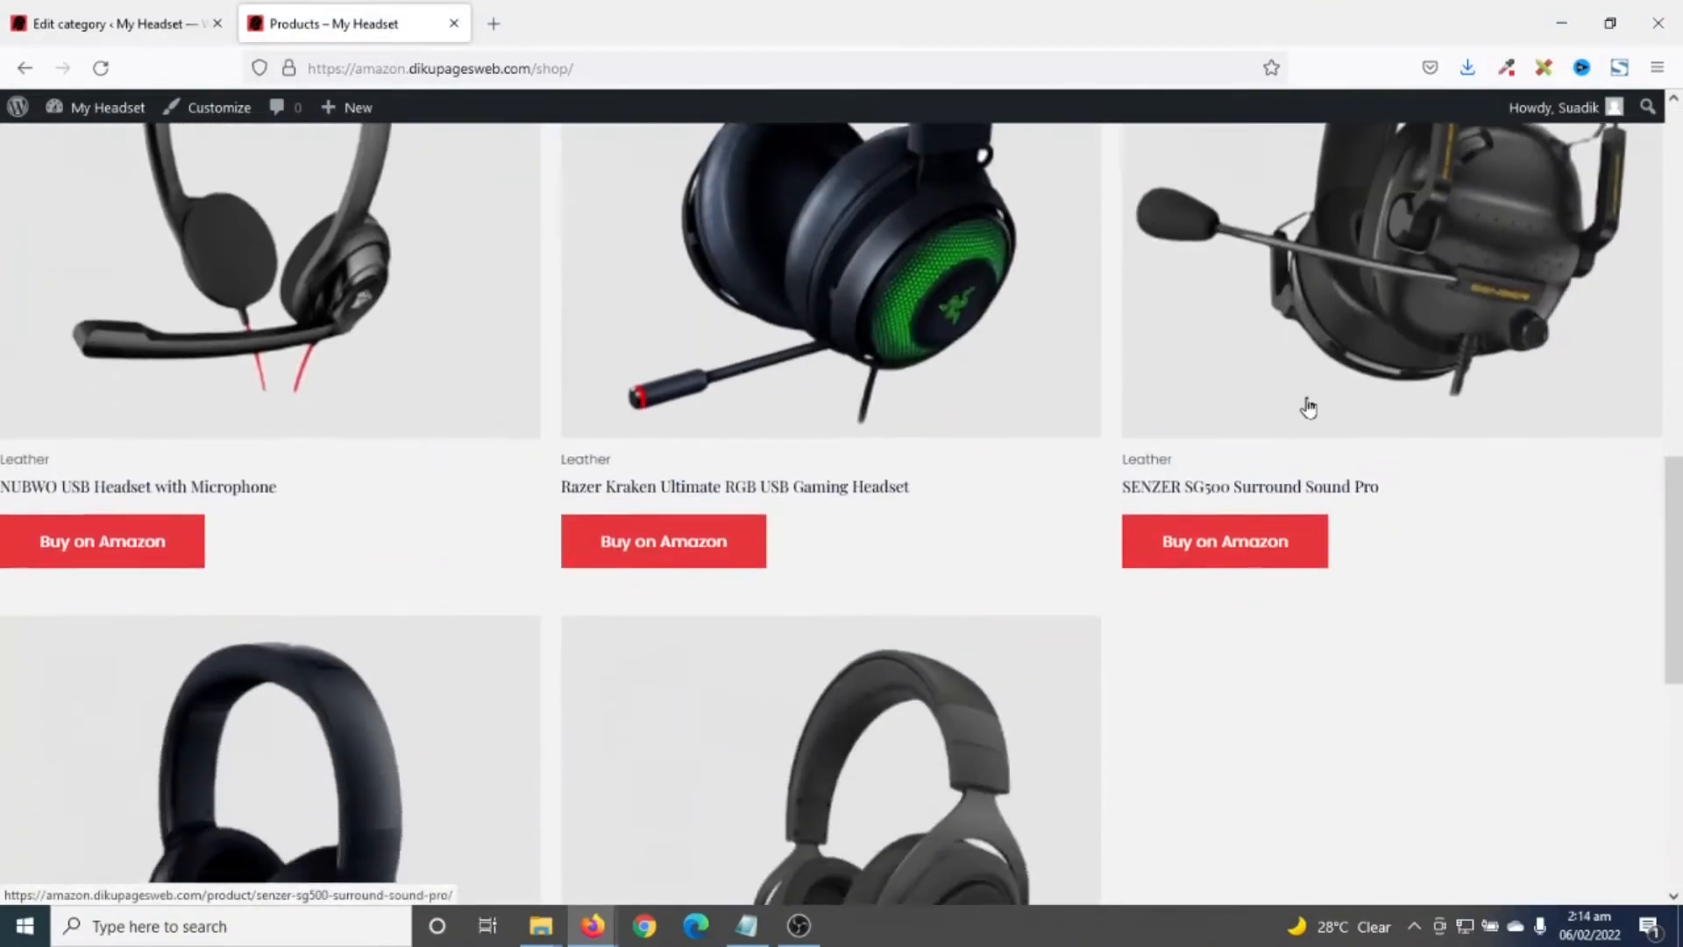
scroll(1386, 450, up, 4)
click(1472, 512)
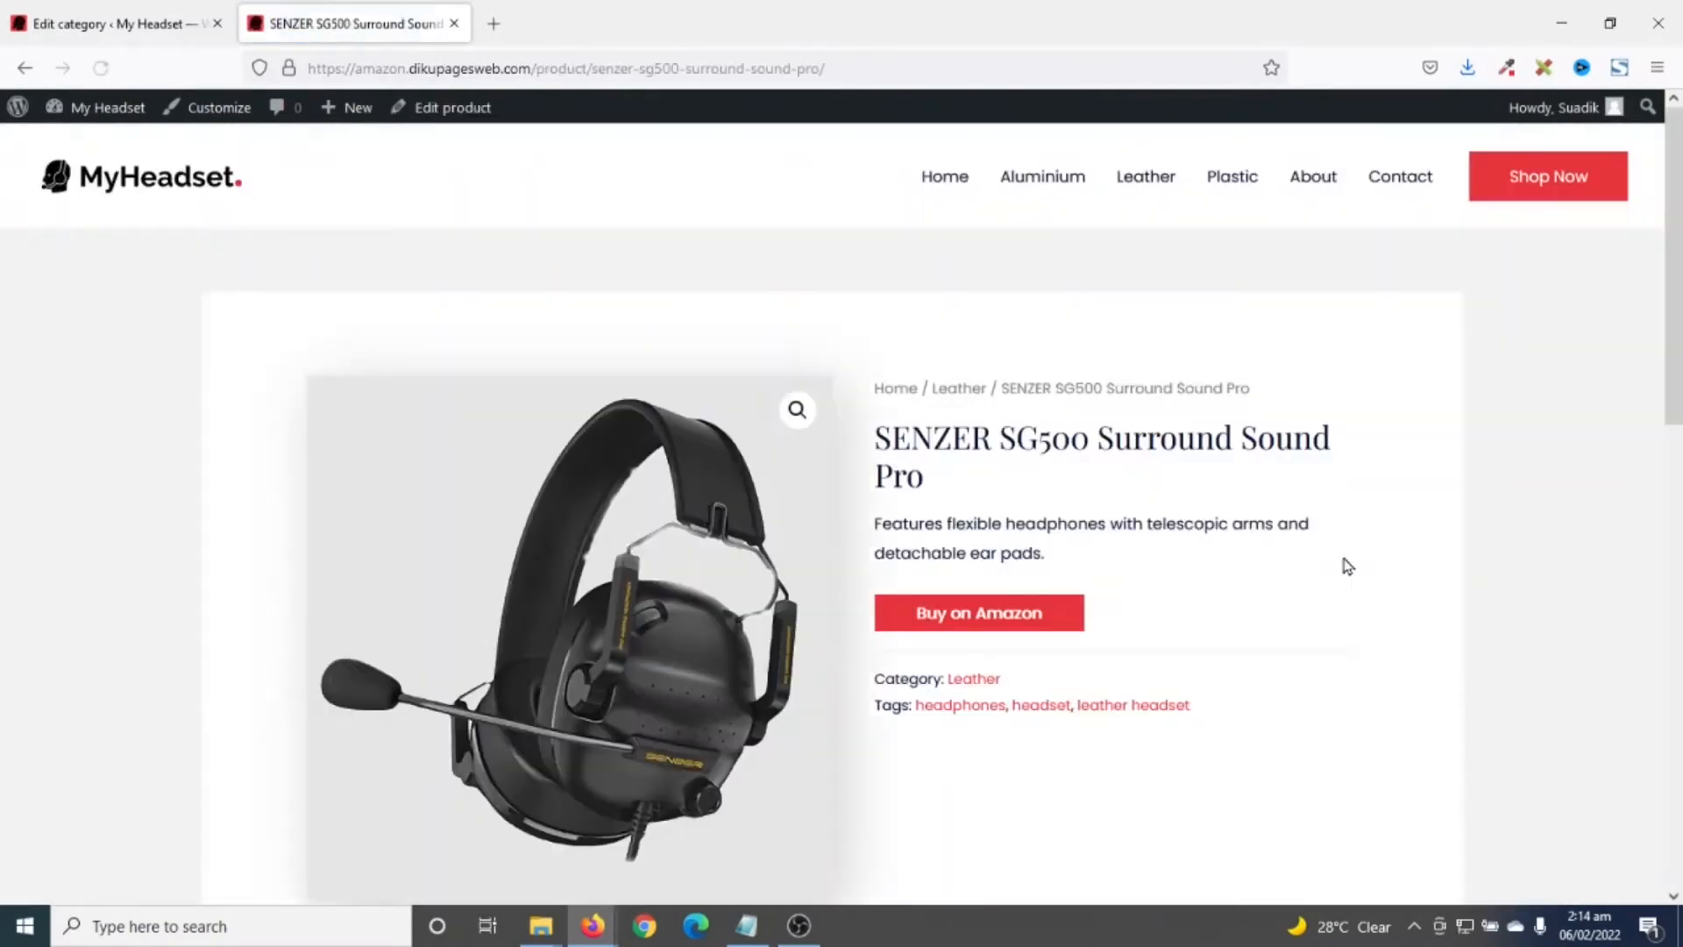
scroll(1258, 364, down, 10)
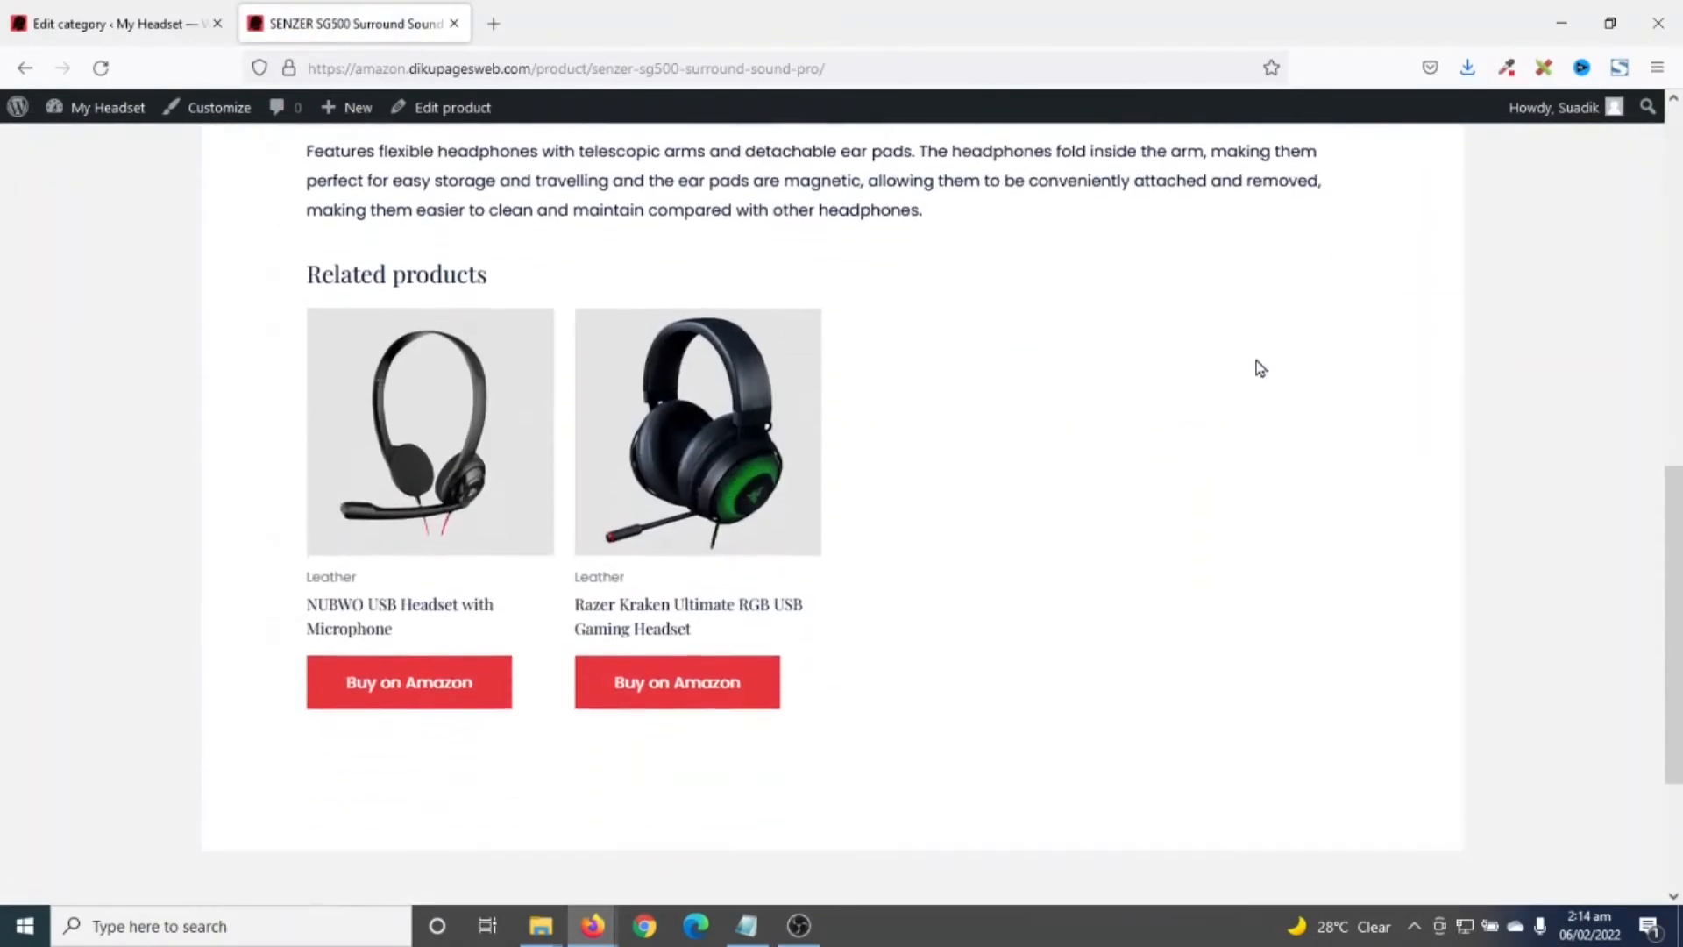
scroll(1255, 359, up, 10)
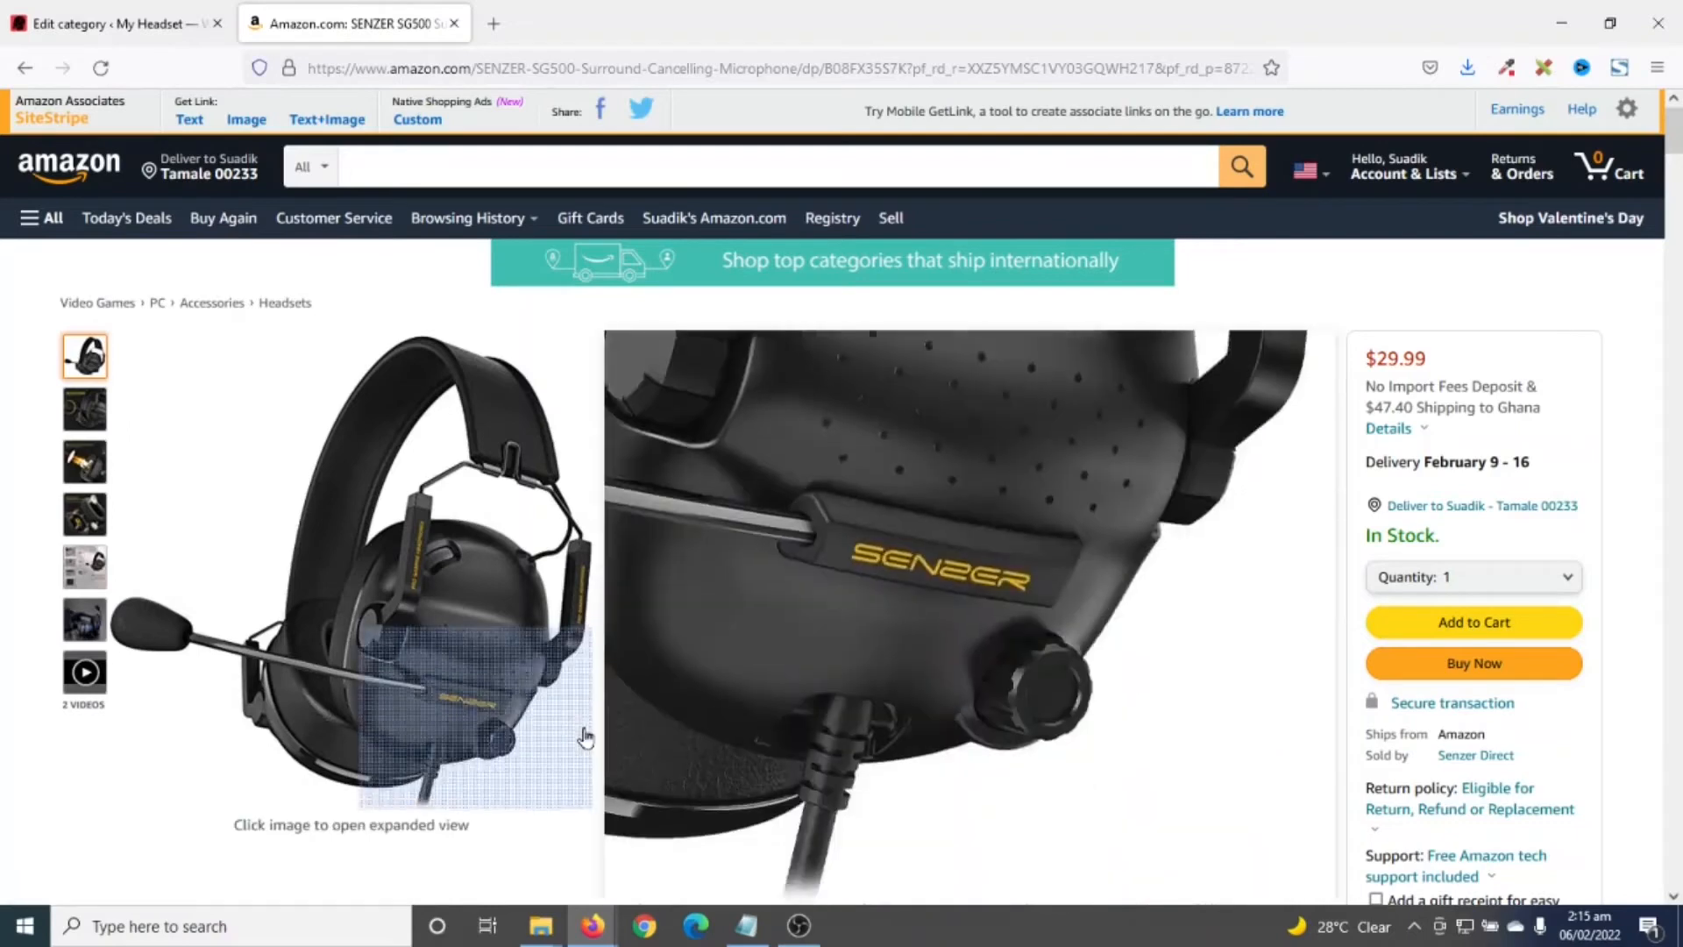
click(26, 75)
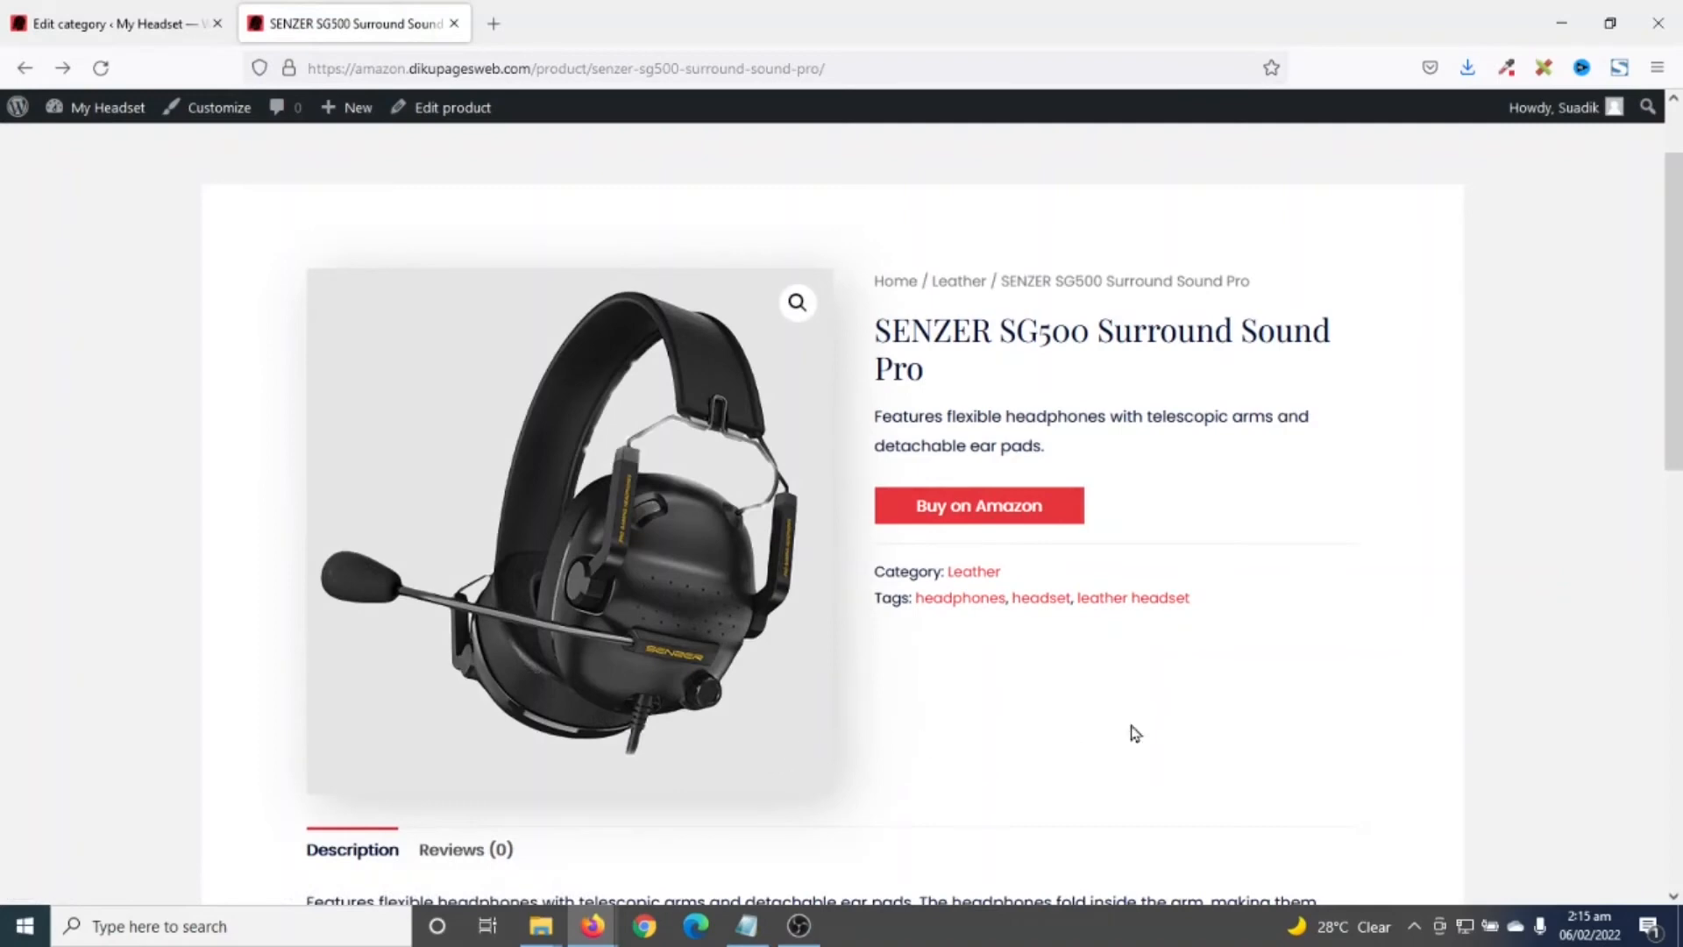
- Scroll down the live Home page past the Top Products grid toward the copyright footer
scroll(1122, 657, up, 1)
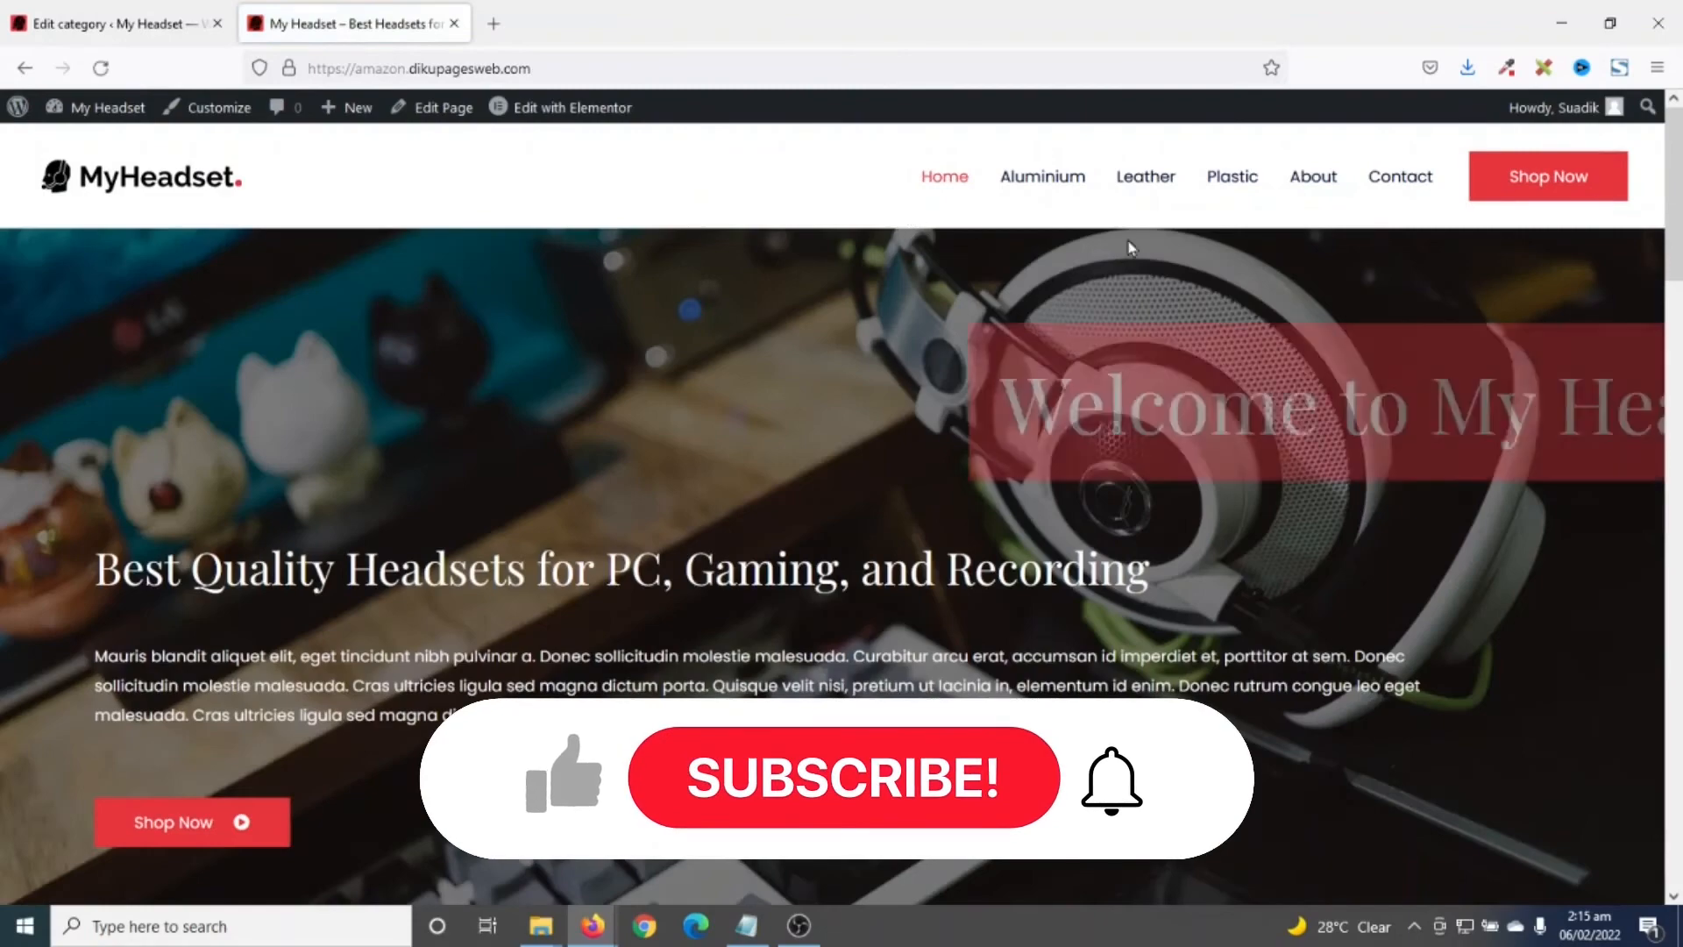
scroll(1461, 518, down, 5)
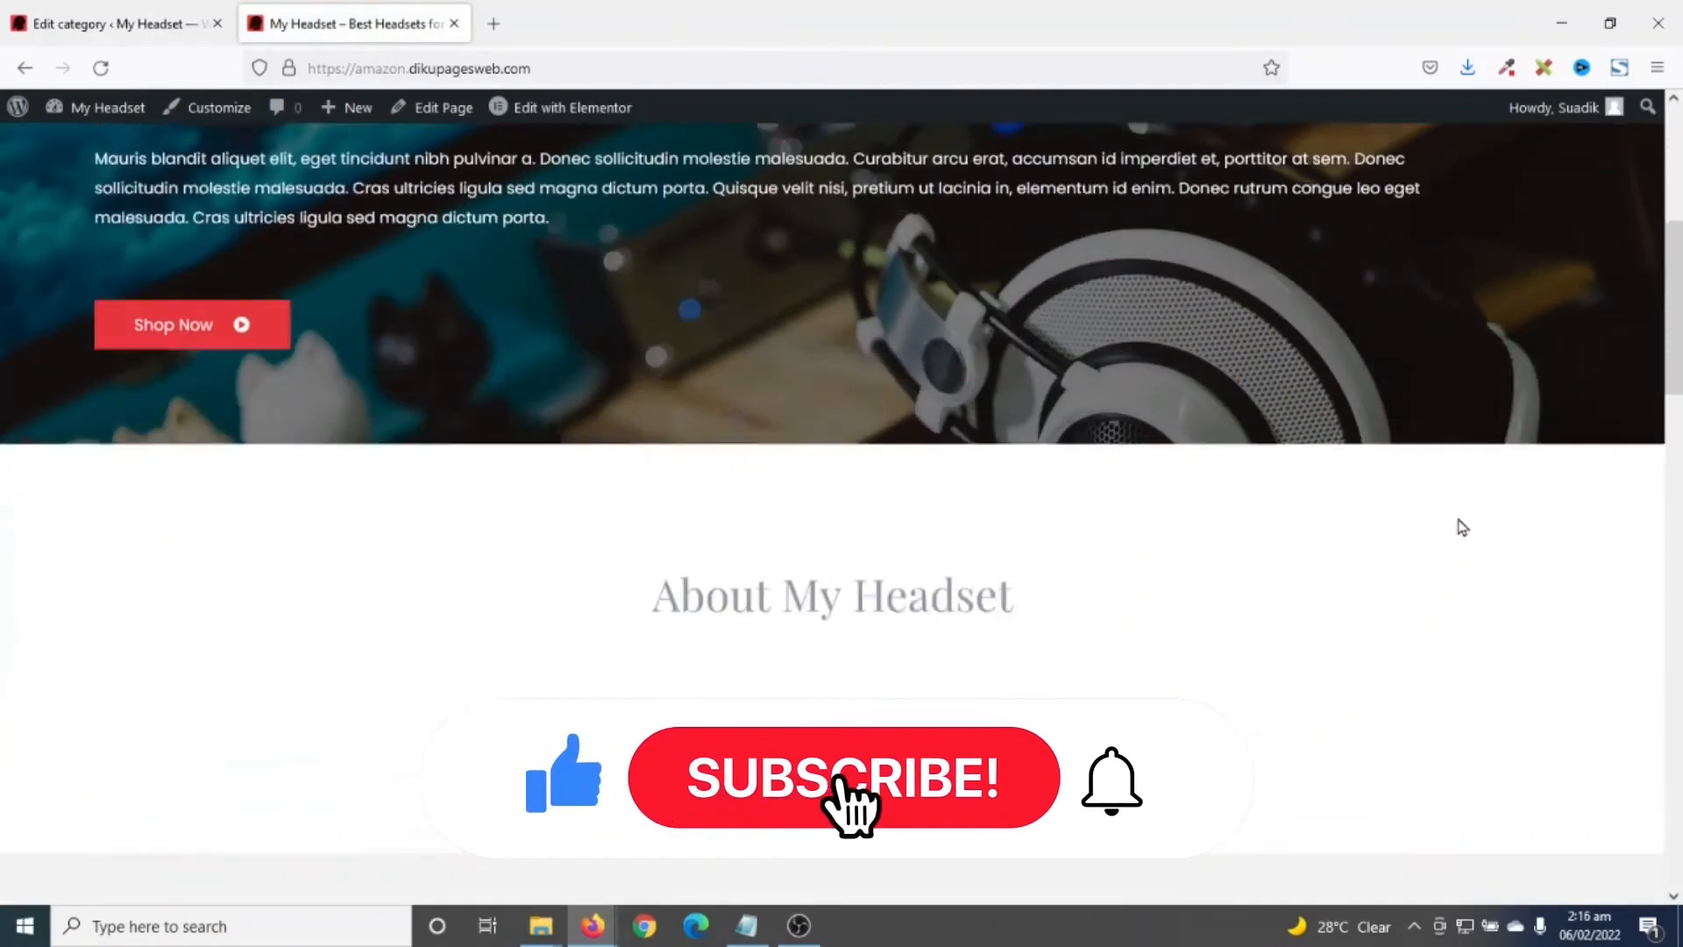
scroll(1408, 638, down, 11)
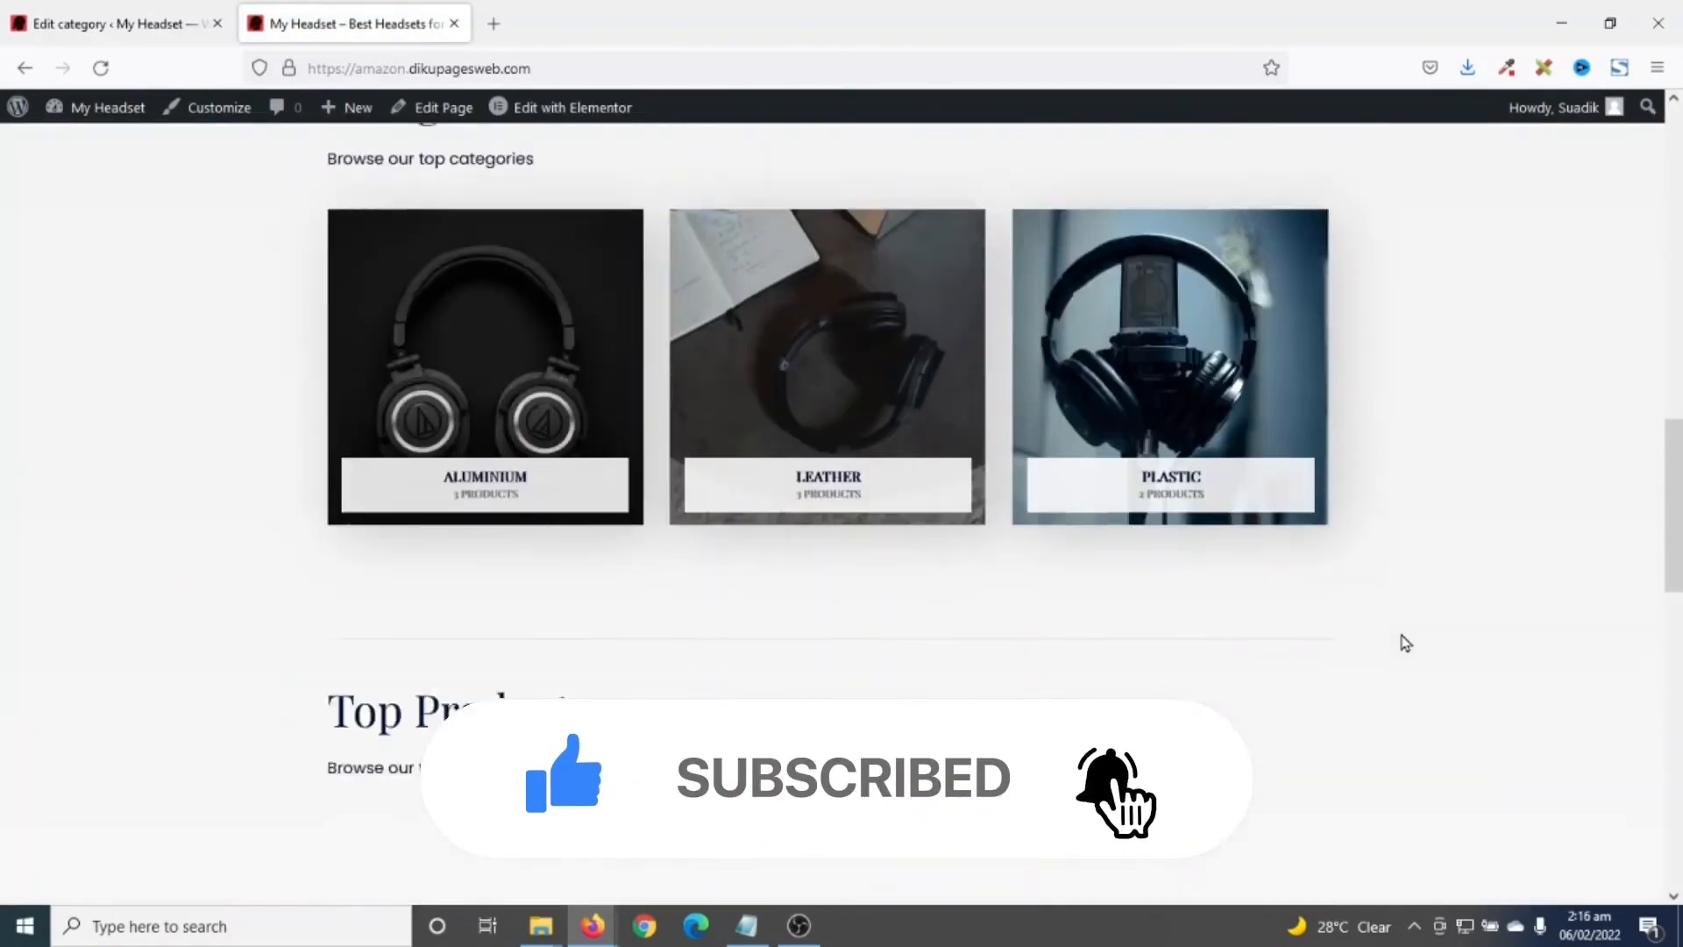
scroll(1405, 643, down, 9)
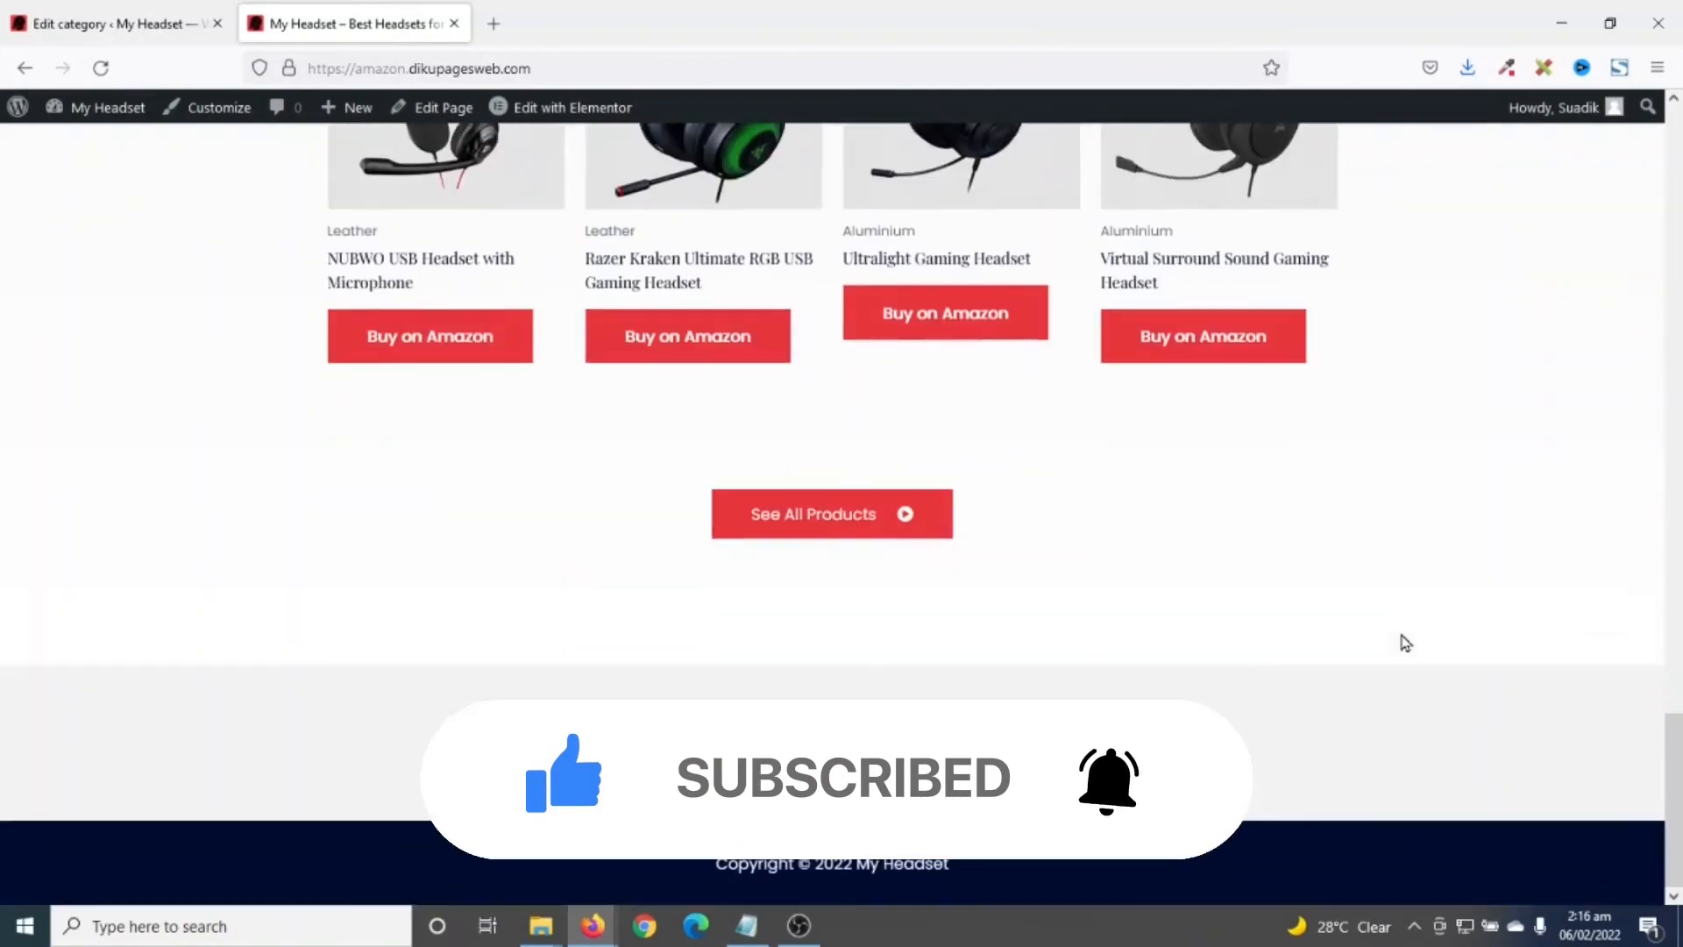